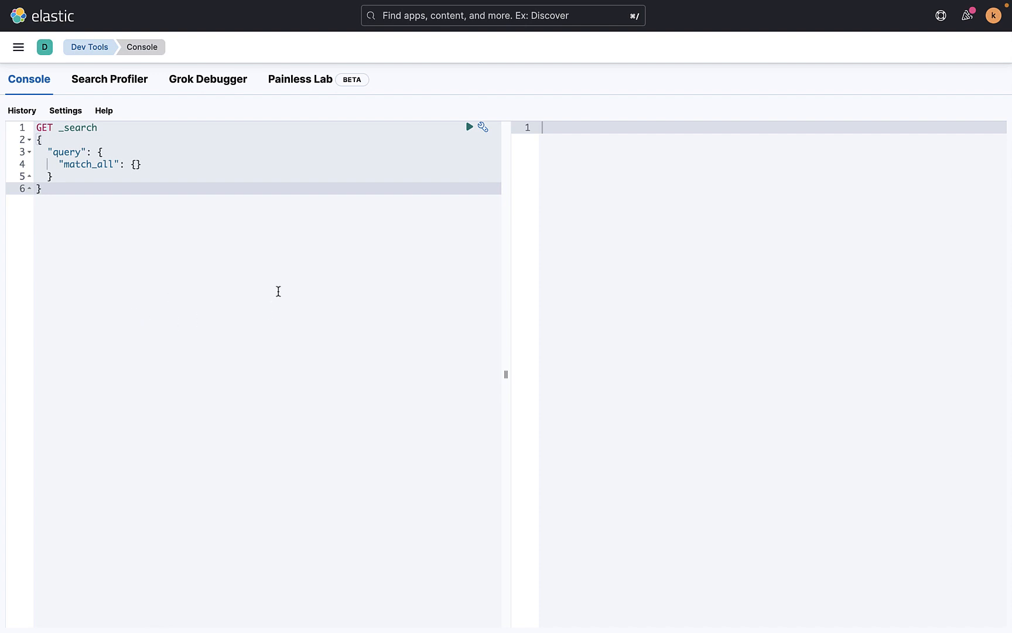
Replace the sample search query in the editor with a GET _cat/indices request
key("super+a")
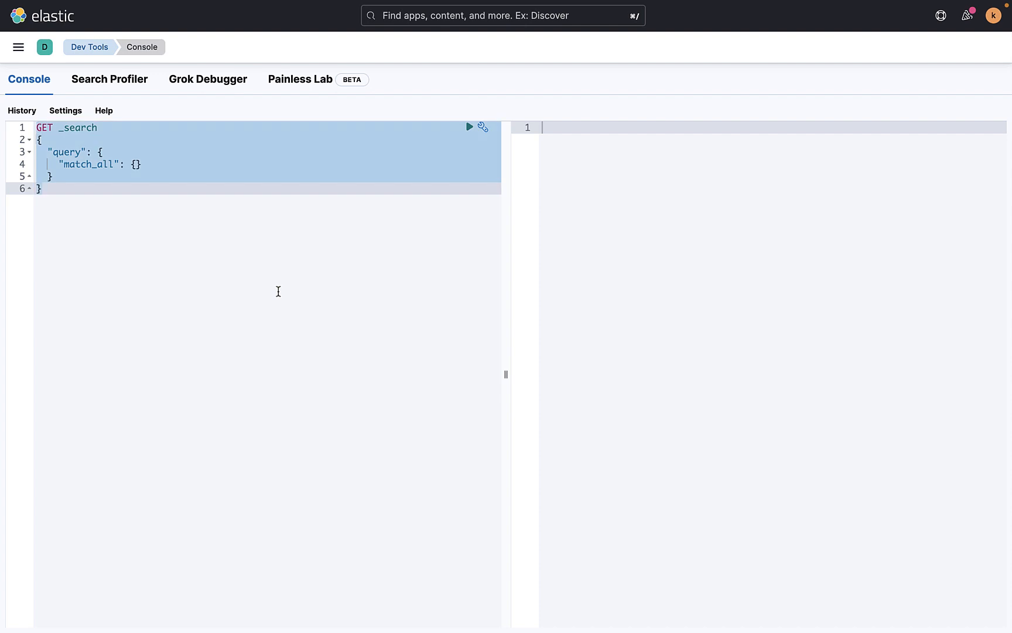
key("BackSpace")
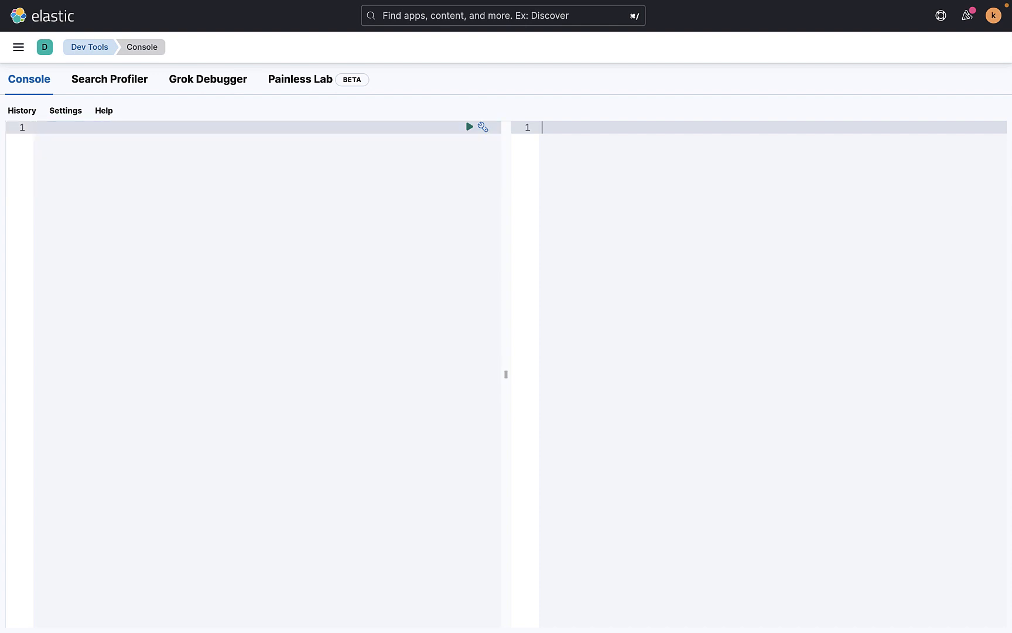
type("g")
key("BackSpace")
type("ge")
key("Return")
type("_cat/in")
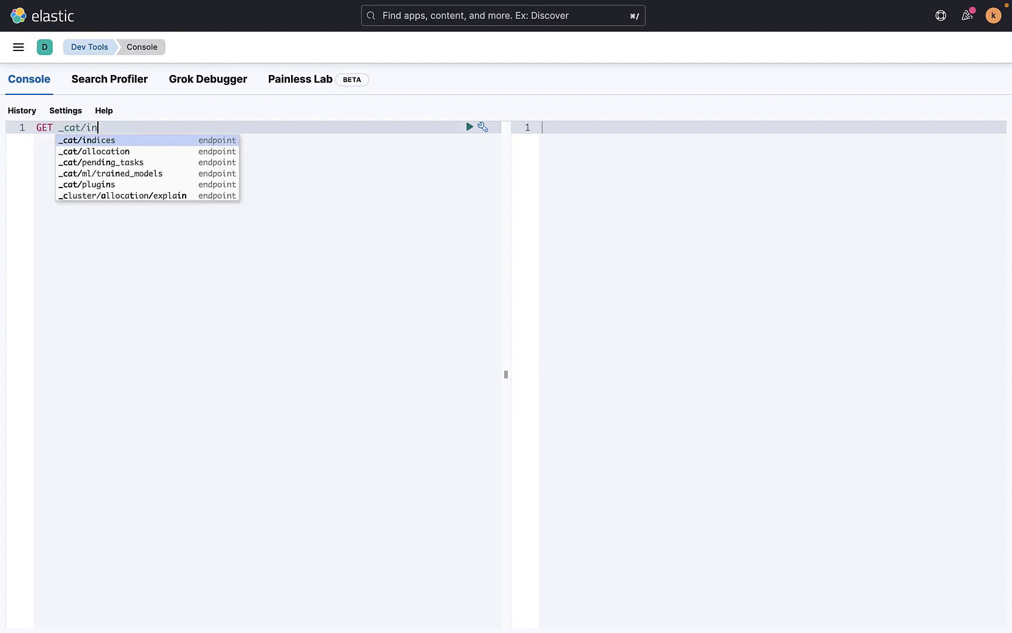
key("Return")
Restrict the index listing request to the pattern seoul-metro* and run it
type("/seao")
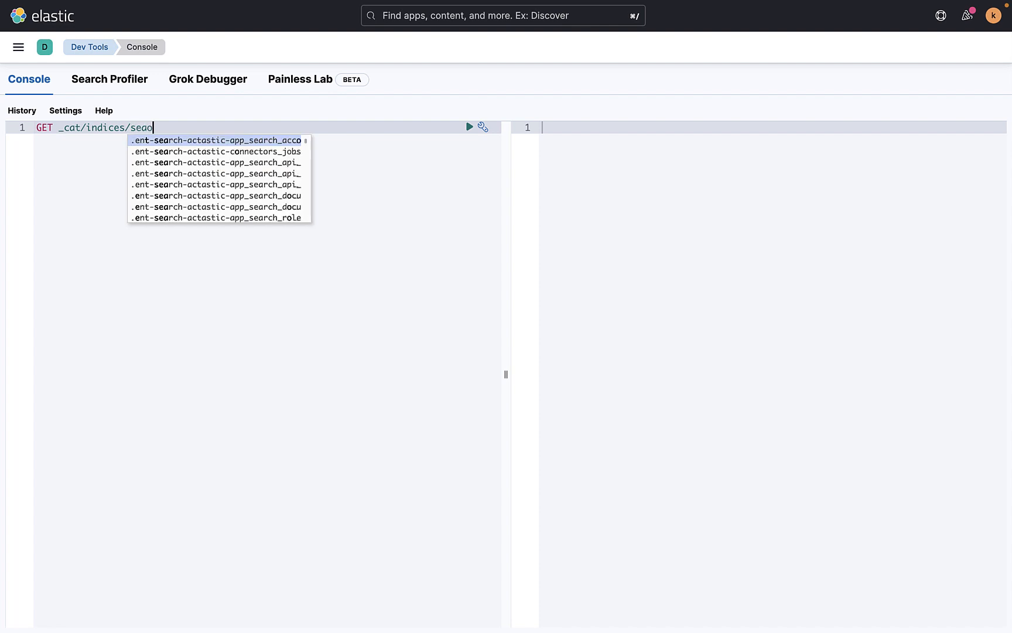
key("BackSpace")
key("BackSpace")
key("BackSpace")
type("se")
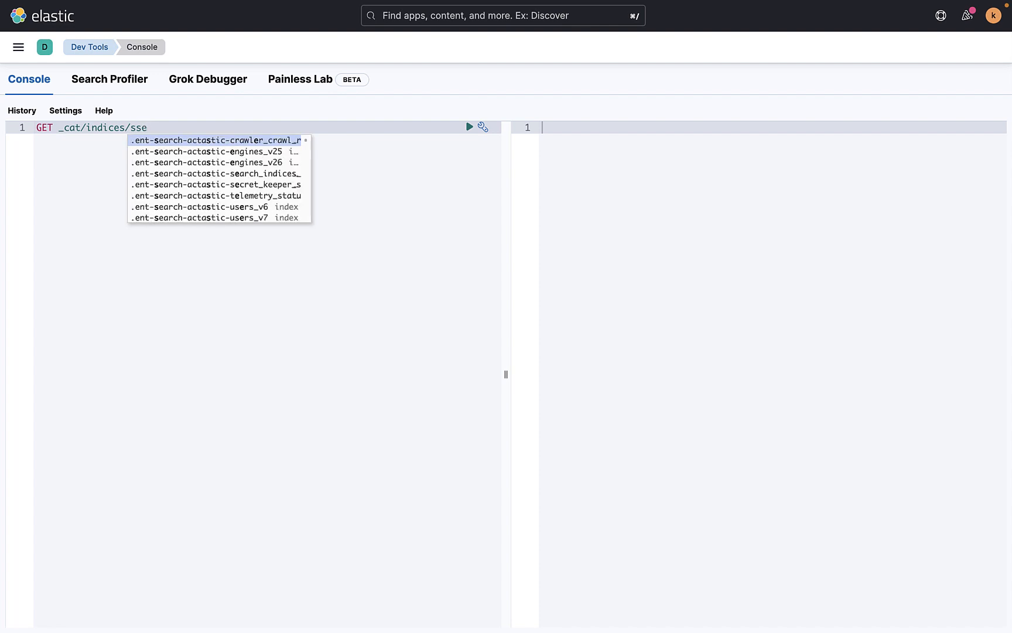
key("BackSpace")
key("BackSpace")
type("eoul-me")
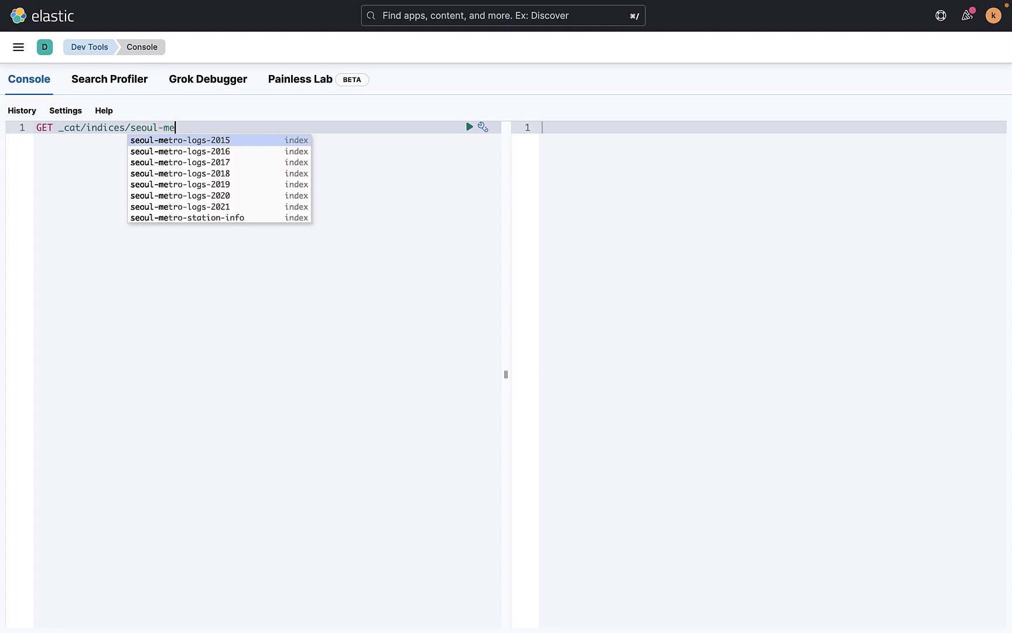
type("tro*")
key("super+Return")
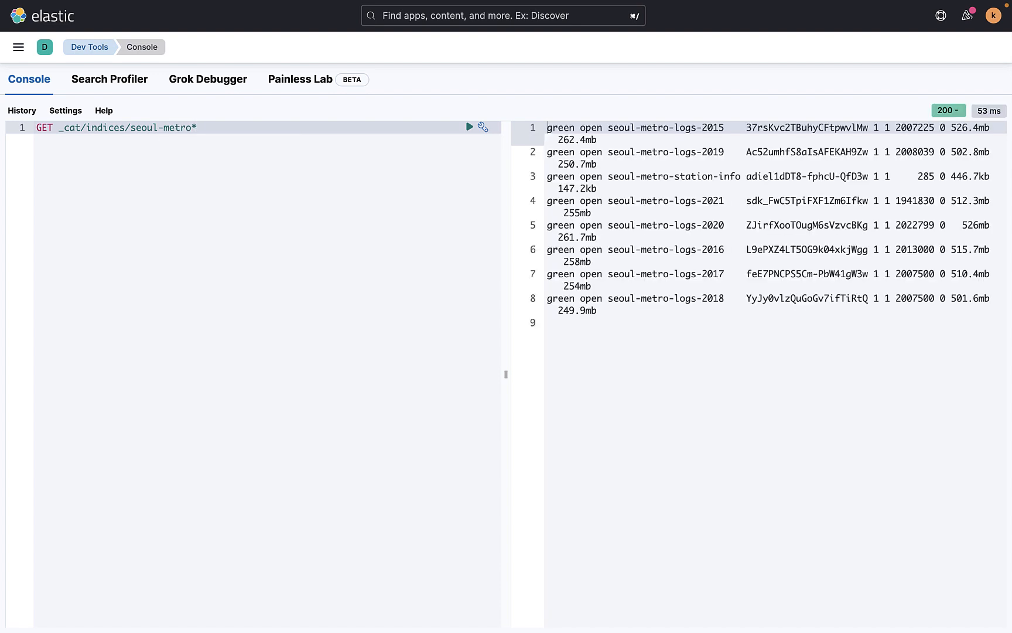
Widen the response area and examine the store sizes and document count of the seoul-metro-logs-2015 and seoul-metro-station-info indices
left_click_drag(506, 290, 454, 289)
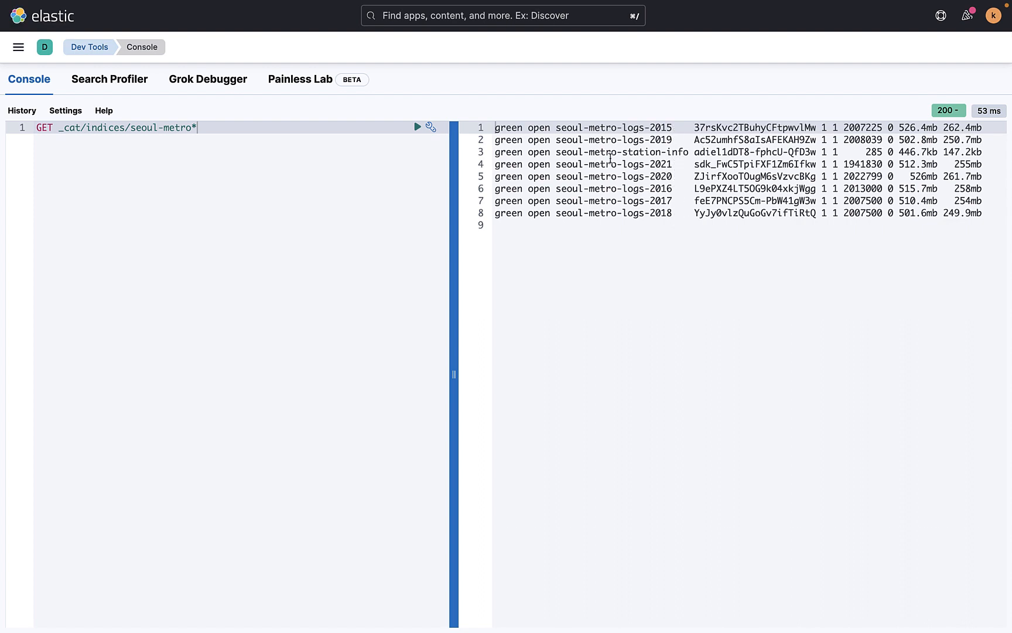
double_click(902, 127)
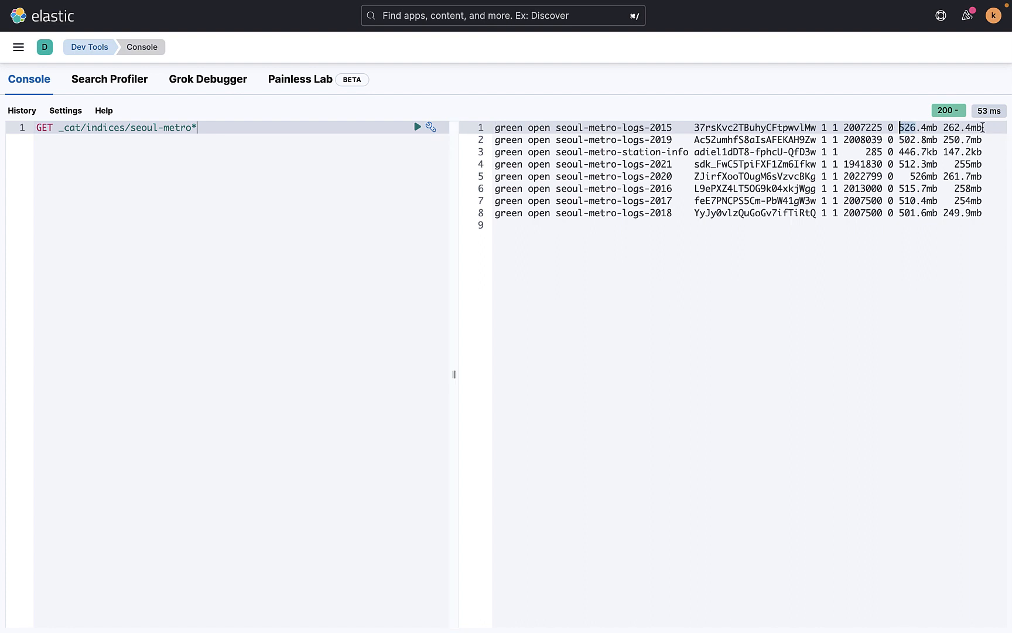
double_click(944, 127)
left_click(944, 127)
left_click(986, 127, "shift")
left_click_drag(896, 127, 922, 127)
left_click_drag(592, 154, 718, 153)
left_click_drag(881, 154, 972, 153)
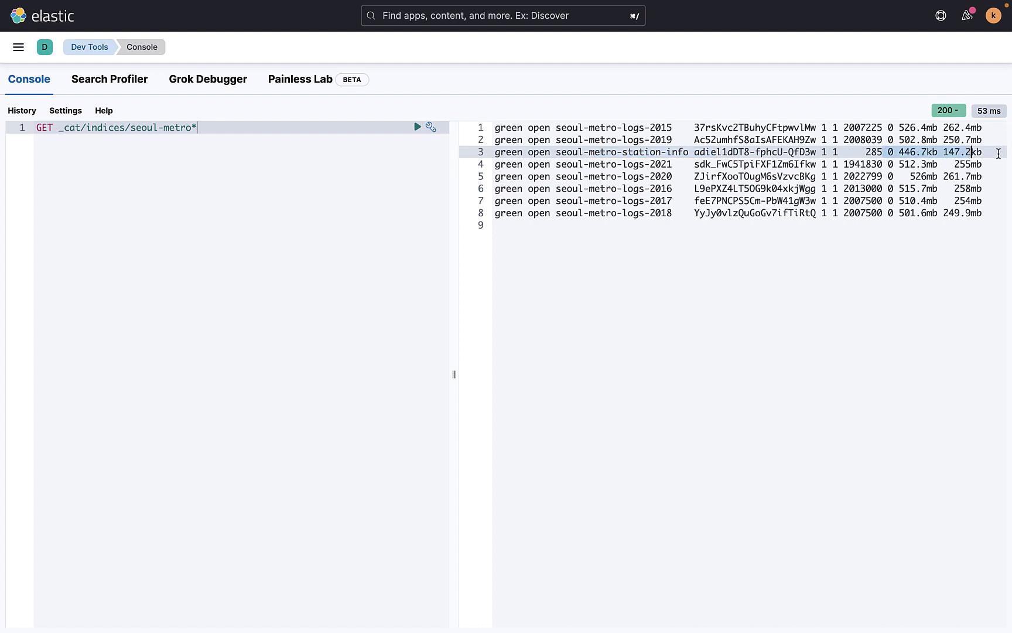
double_click(862, 154)
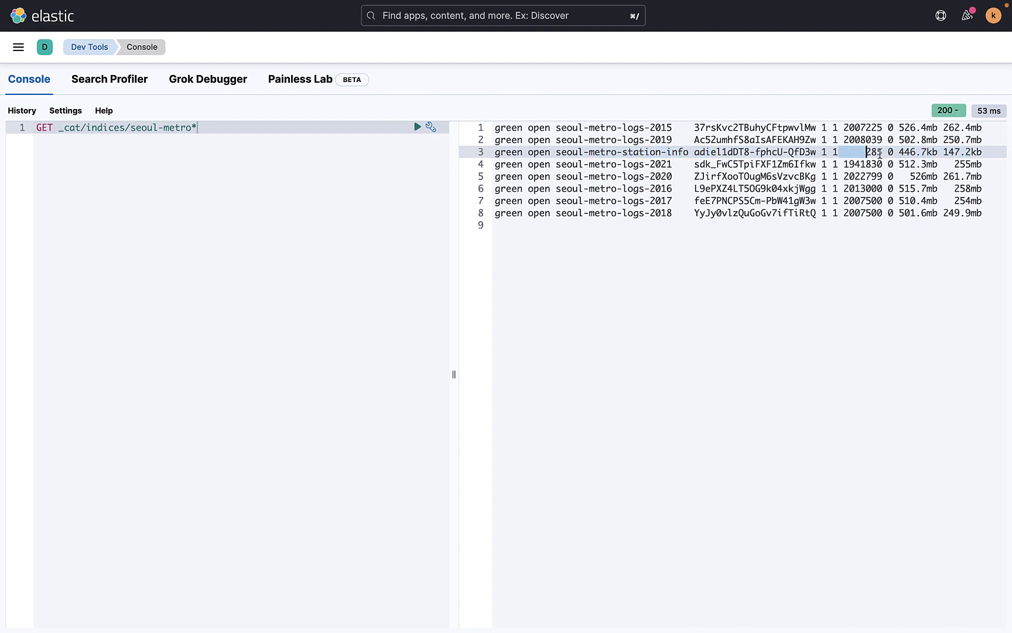
double_click(876, 153)
Start a new GET request a few lines below the index listing request
left_click(248, 223)
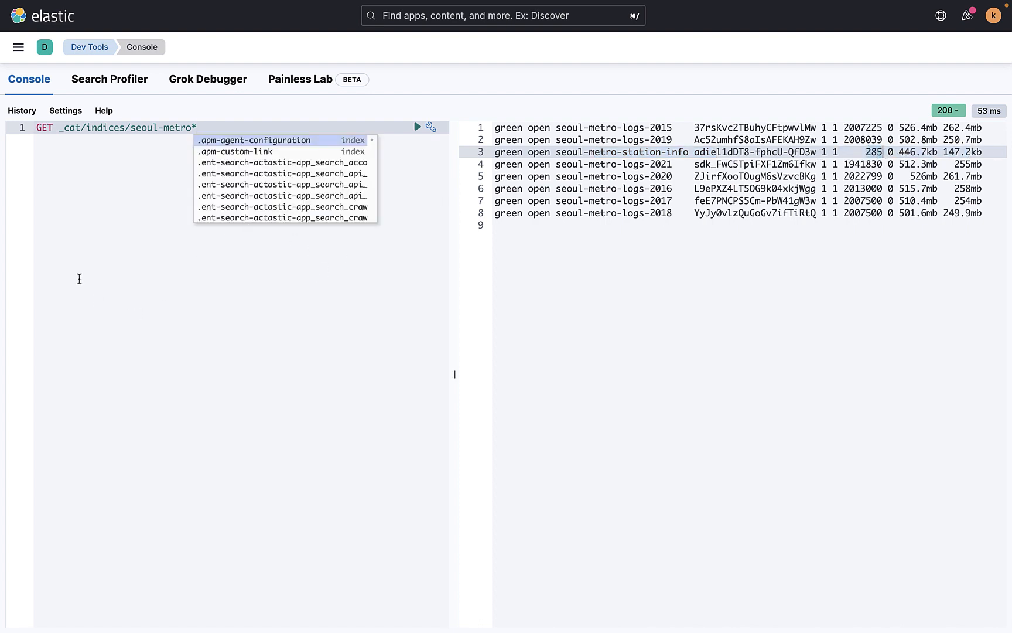
key("Return")
key("Return")
key("Return")
key("Return")
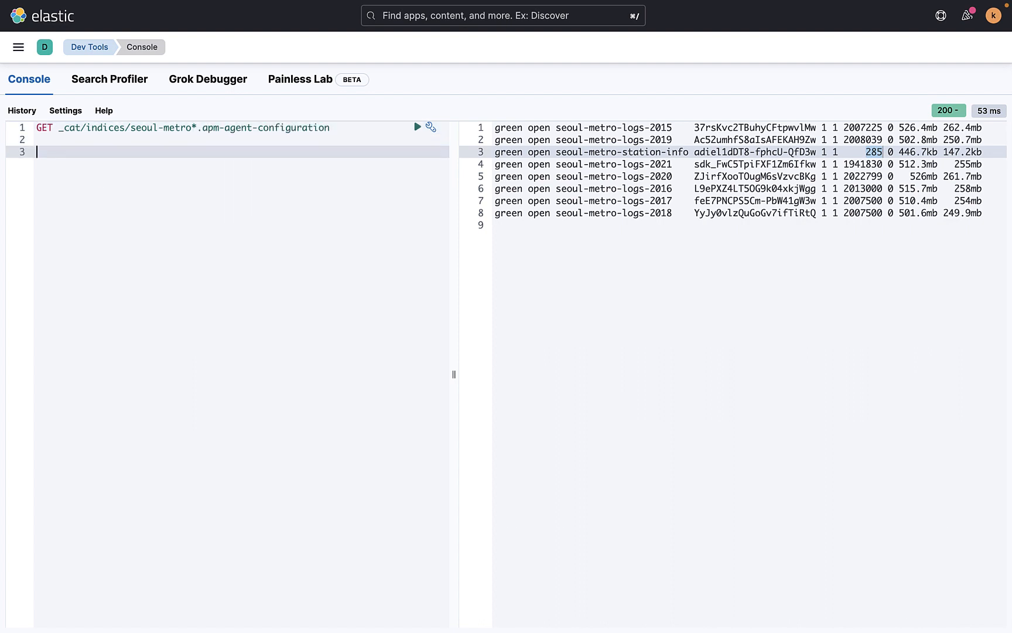
type("GET")
key("Return")
key("Return")
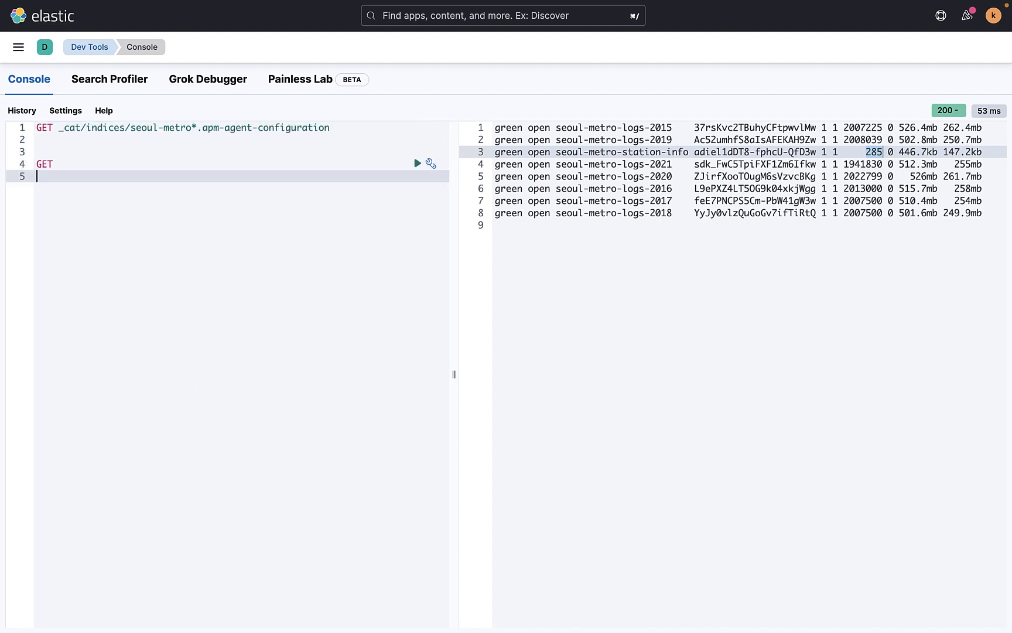
Delete the _cat/indices request above the new GET line and return to the end of that line
key("Up")
key("Up")
key("Up")
key("Up")
key("Escape")
key("Up")
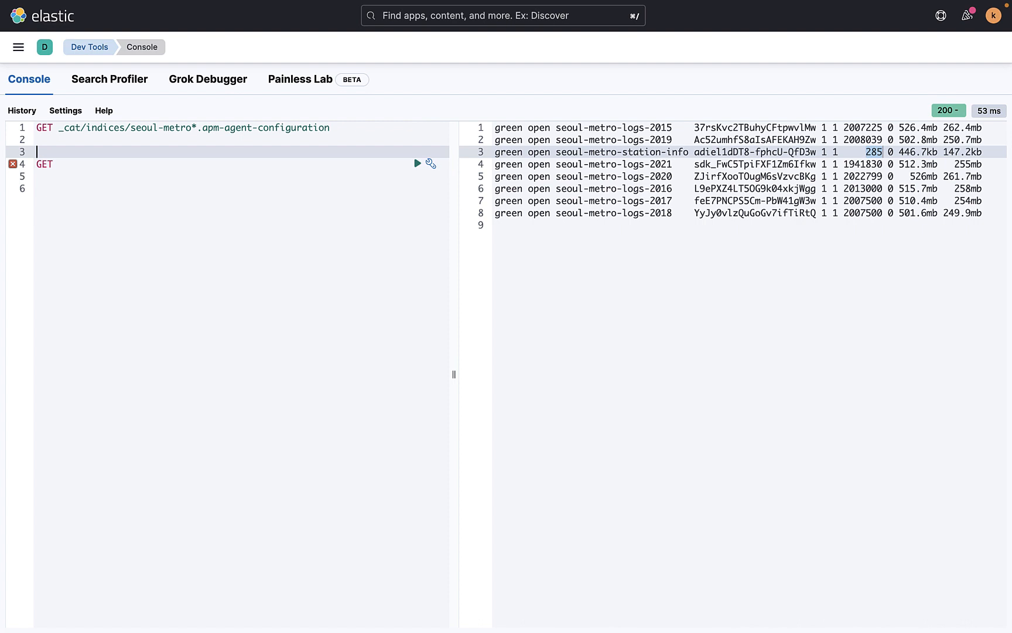
key("shift+Up")
key("shift+Up")
key("BackSpace")
key("Down")
key("Down")
key("Left")
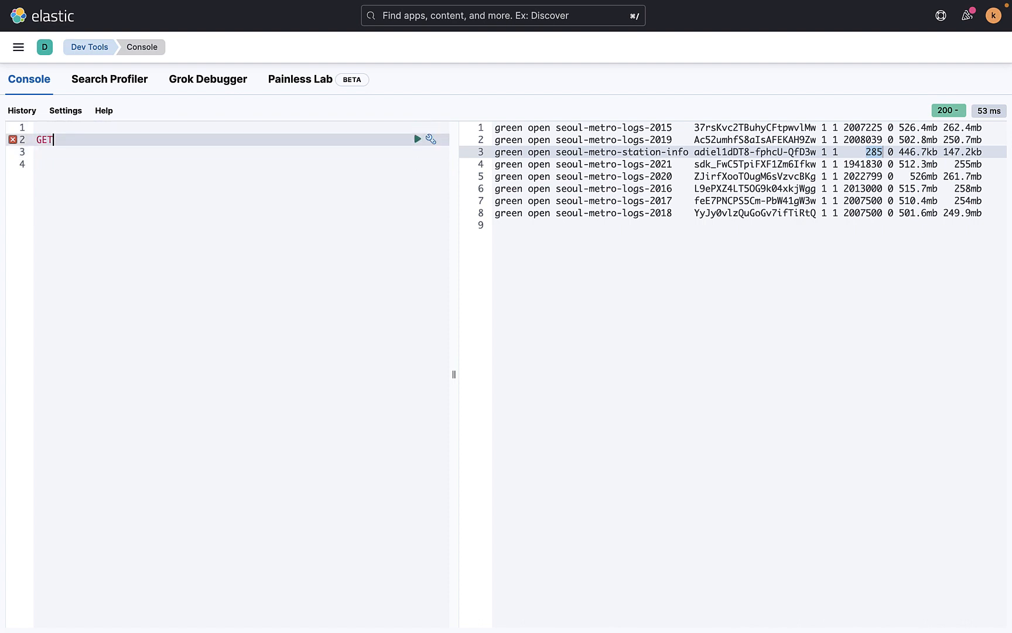
Complete the request as GET seoul-metro-logs-2015/_search, run it and look through the first returned document
type("; se")
key("BackSpace")
key("BackSpace")
key("BackSpace")
key("BackSpace")
type("seo")
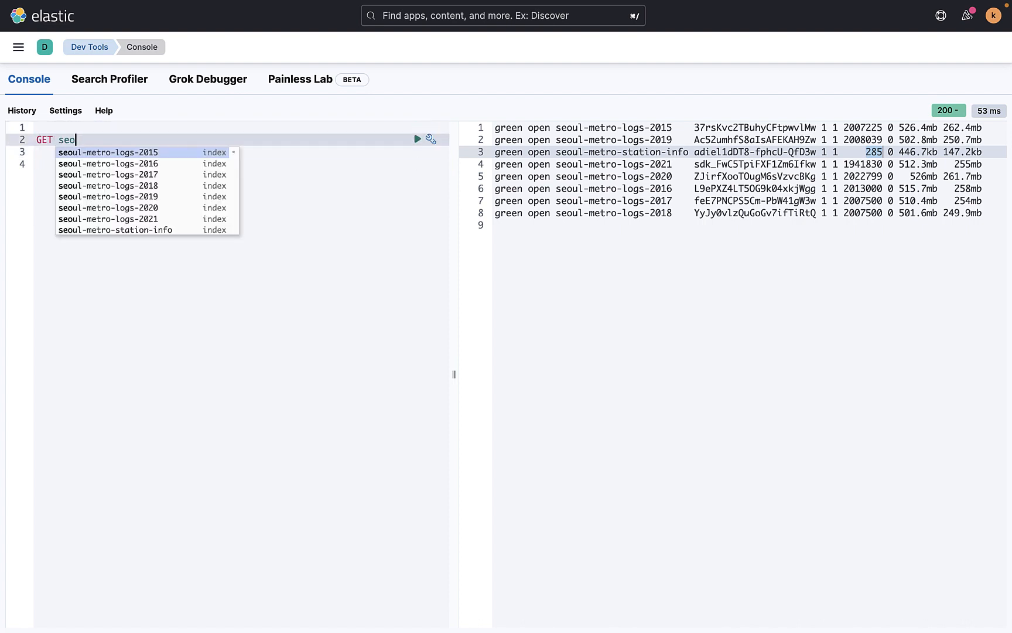
key("Return")
type("_search")
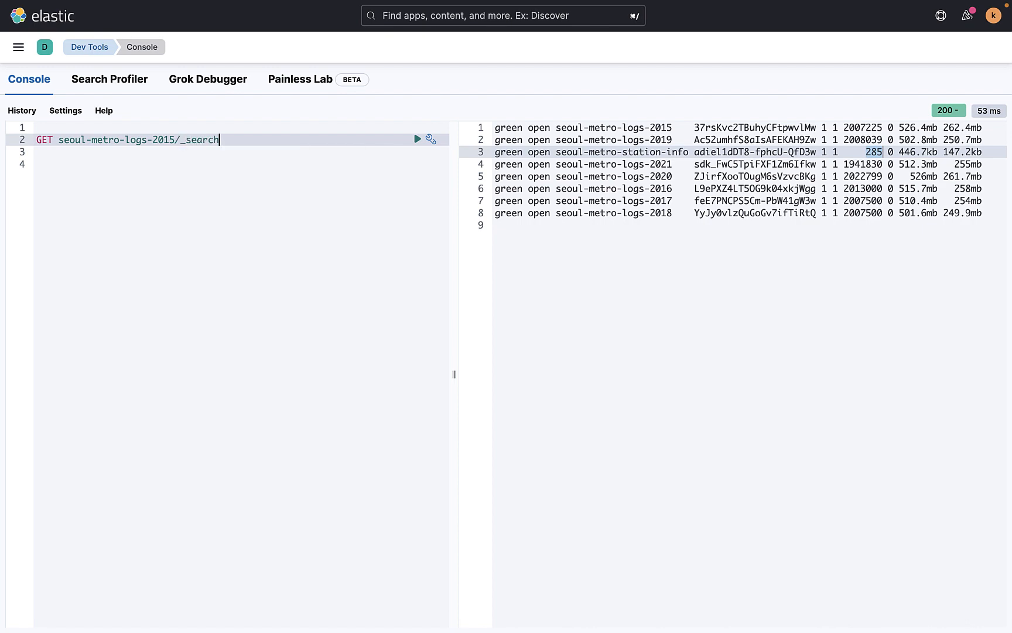
key("super+Return")
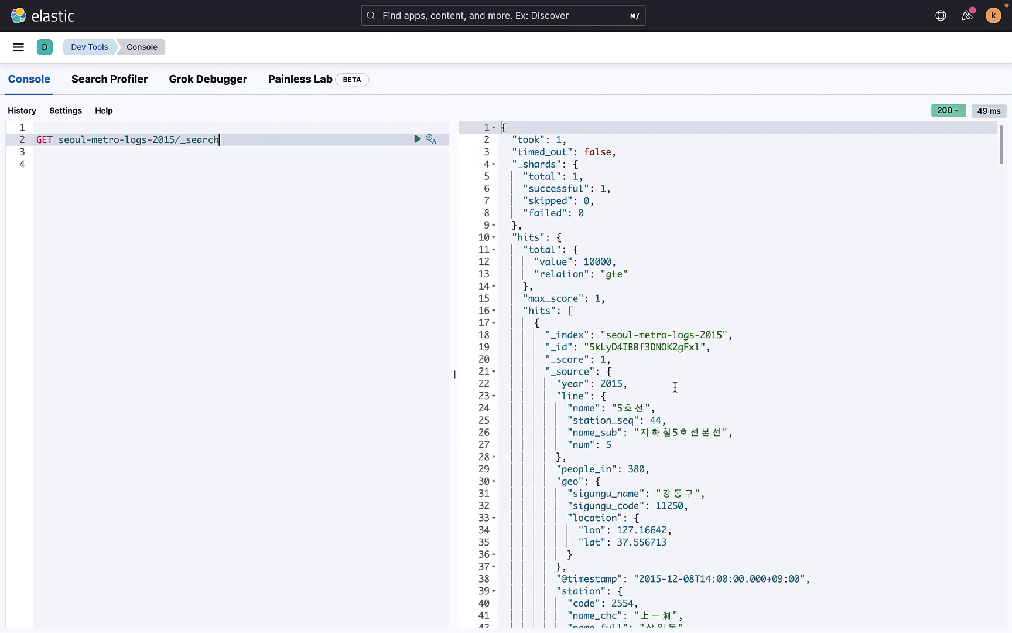
scroll(675, 387, "down", 5)
scroll(675, 387, "up", 3)
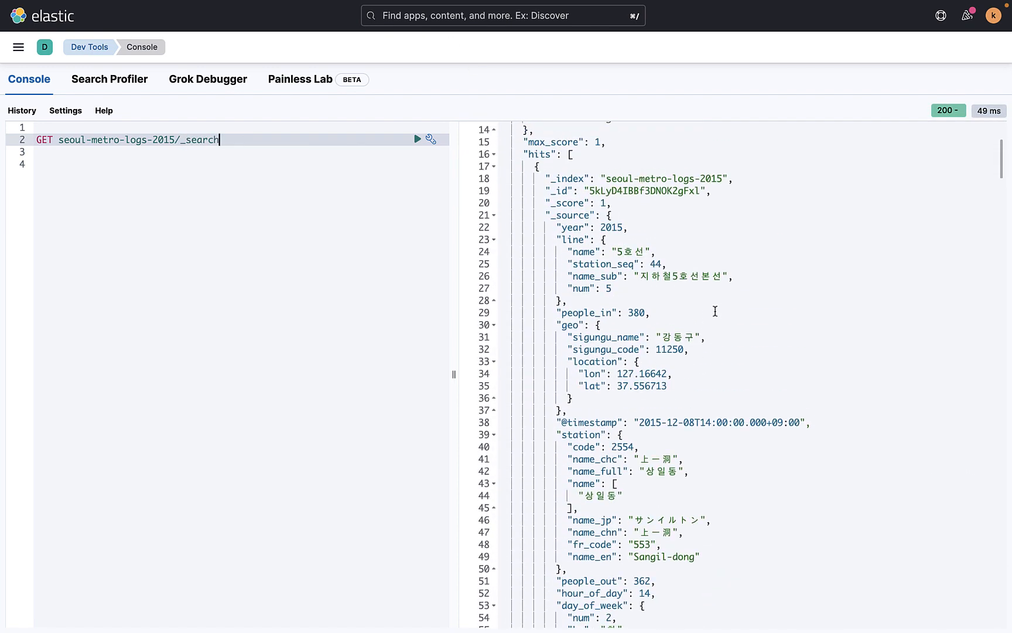
scroll(697, 270, "down", 3)
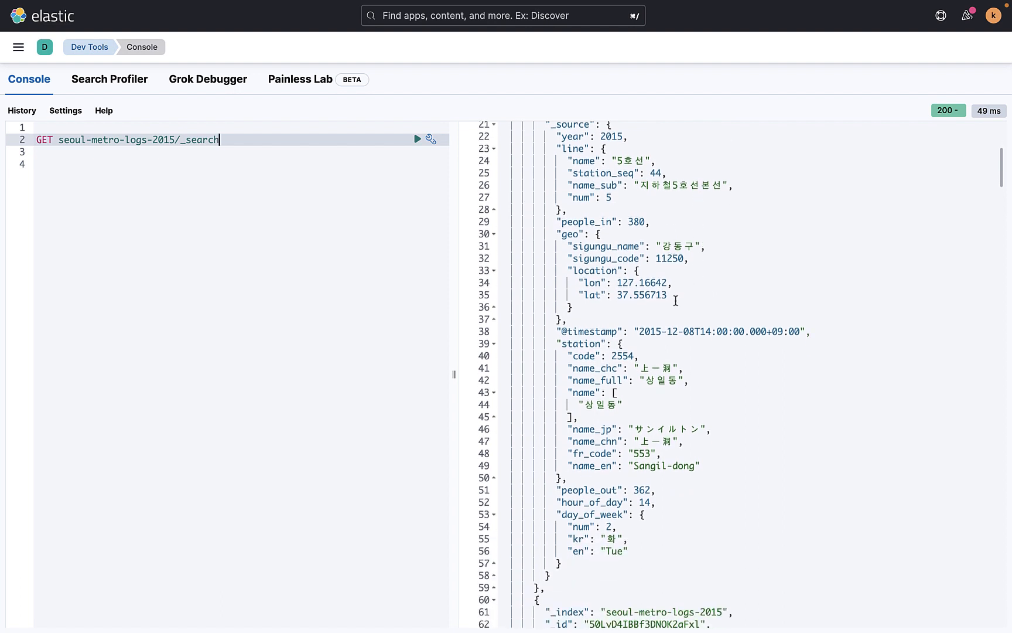
scroll(676, 397, "down", 3)
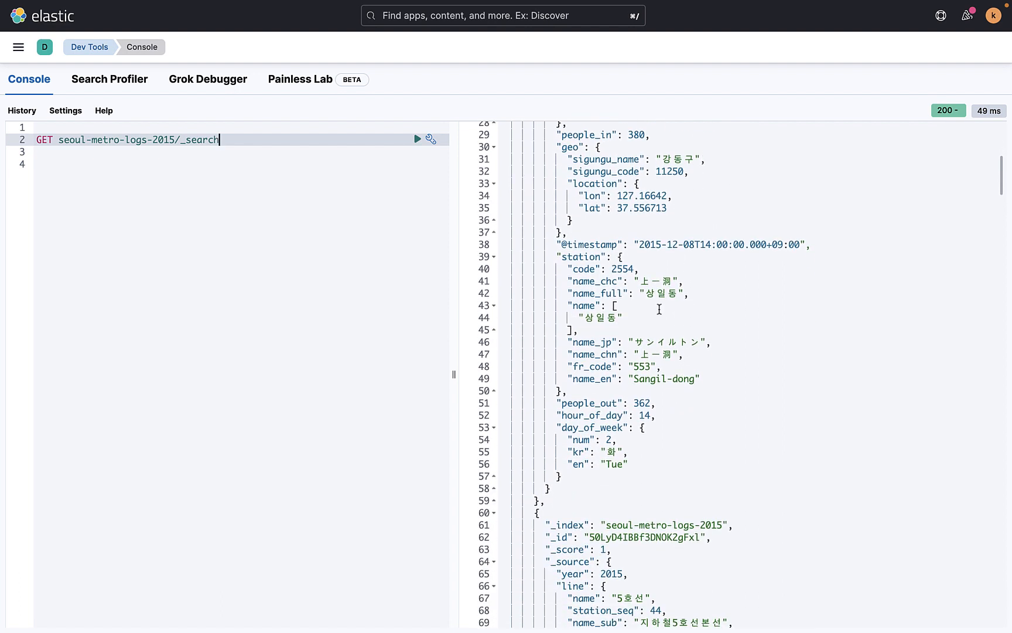
Add a second request, GET seoul-metro-station-info/_search, below the first one and run it
left_click(279, 284)
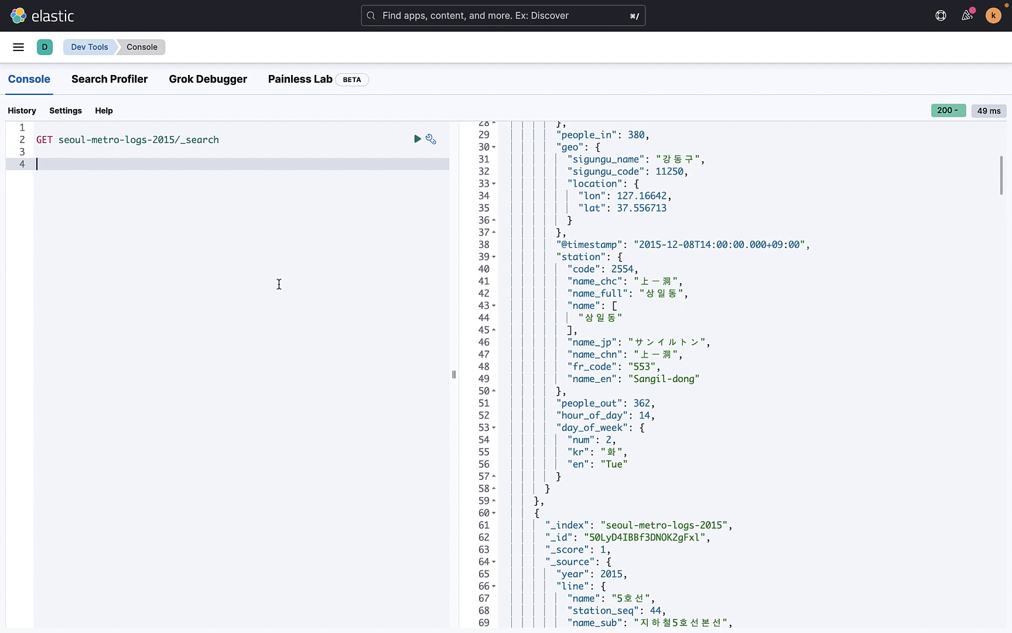
type("GET")
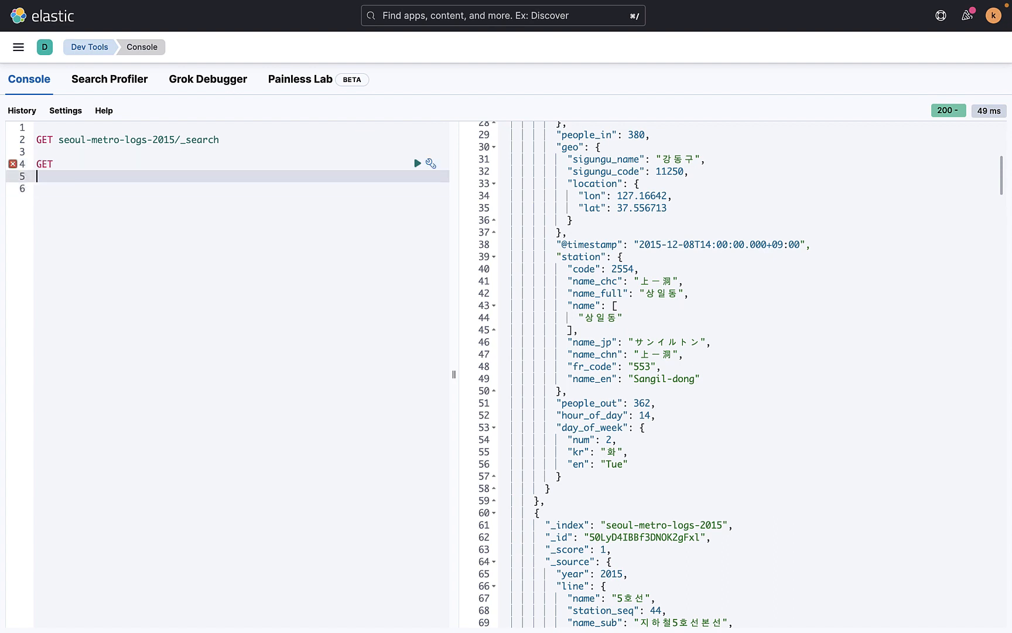
type(" se")
key("Down")
key("Down")
key("Down")
key("Down")
key("Down")
key("Down")
key("Down")
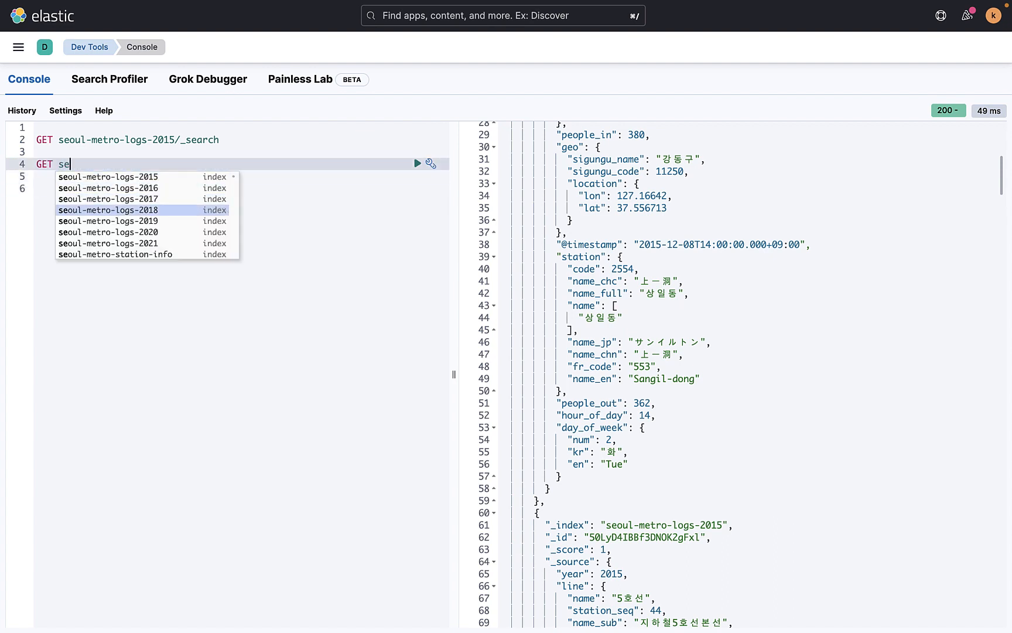
key("Return")
type("/_search")
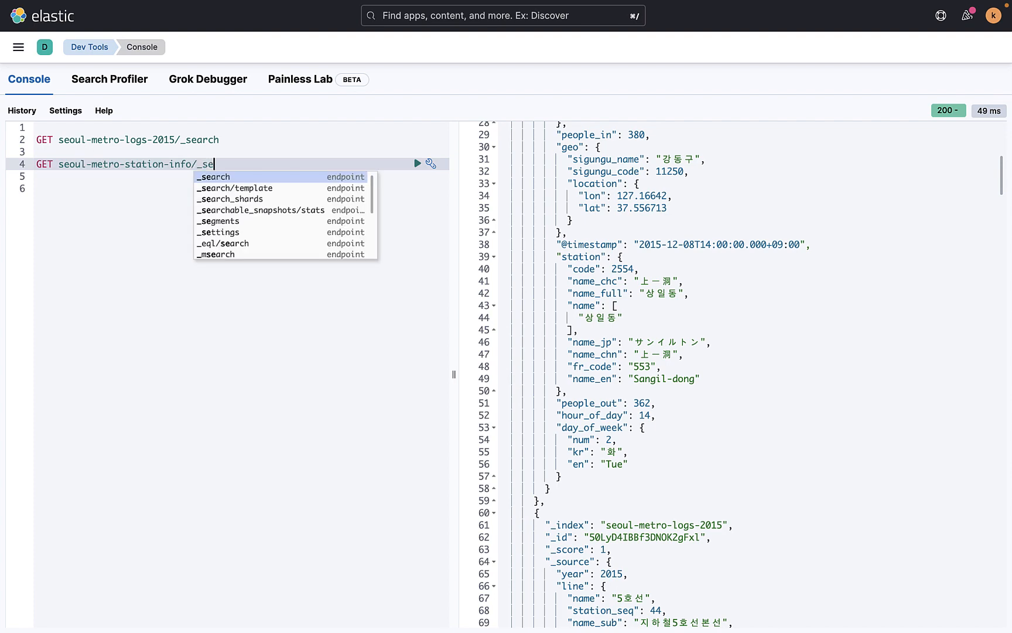
key("Return")
key("super+Return")
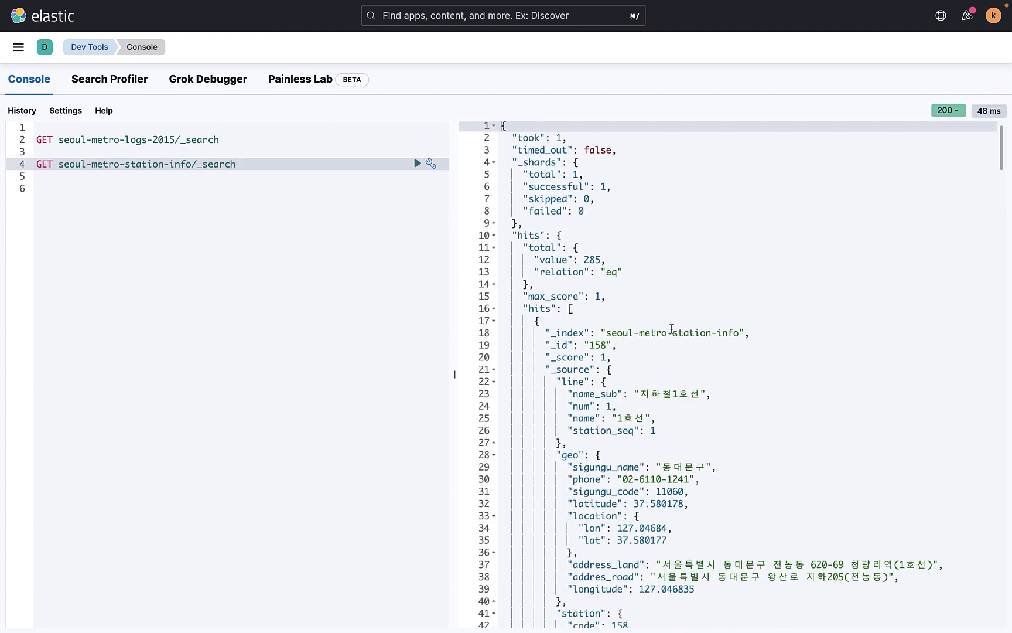
Examine the station, road address and latitude fields of the first station-info document
scroll(671, 329, "down", 5)
left_click_drag(601, 310, 675, 362)
left_click(731, 365)
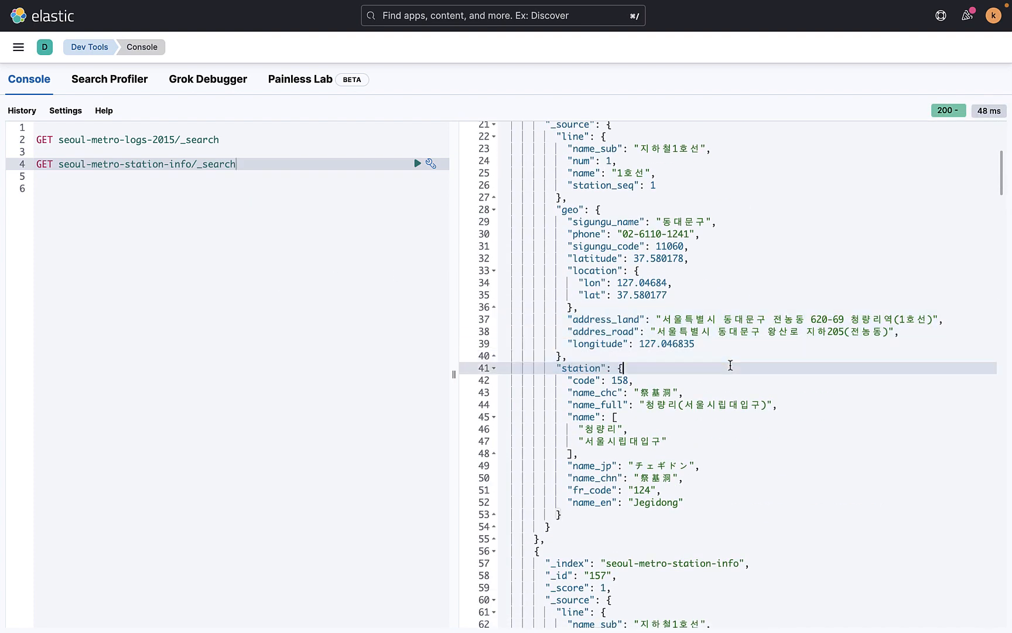
left_click(655, 332)
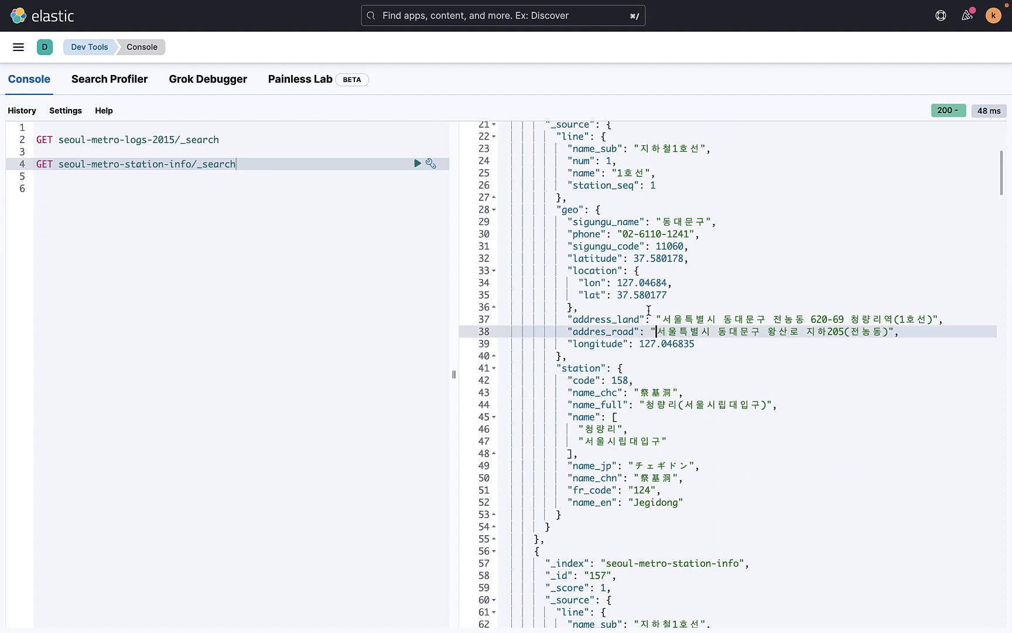
left_click(633, 259)
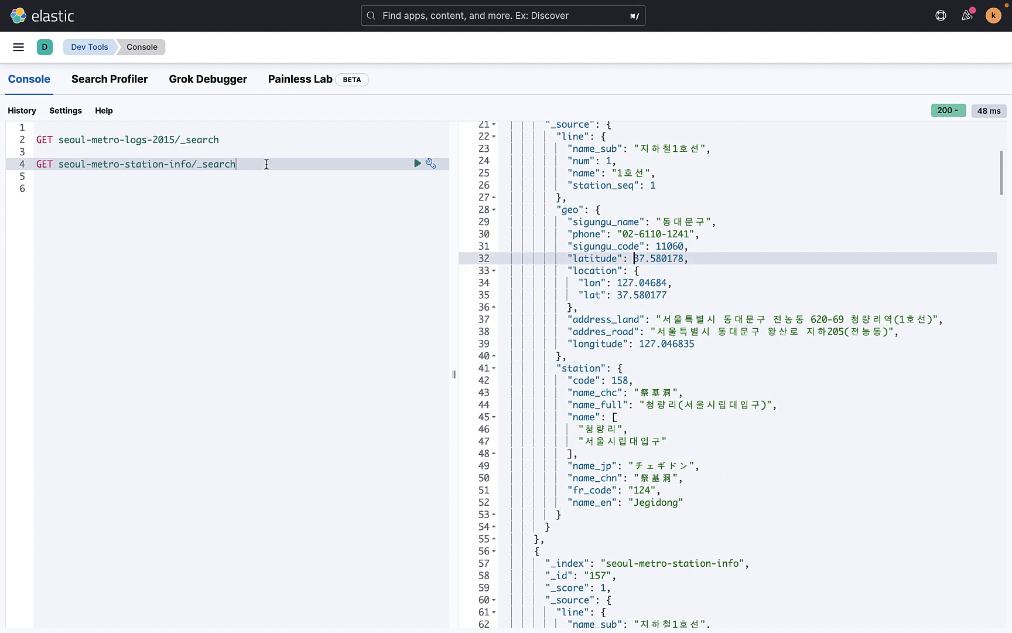
Rerun the seoul-metro-logs-2015 search and examine the sigungu name, sigungu code and location fields of its first document
left_click(259, 138)
key("ctrl+Return")
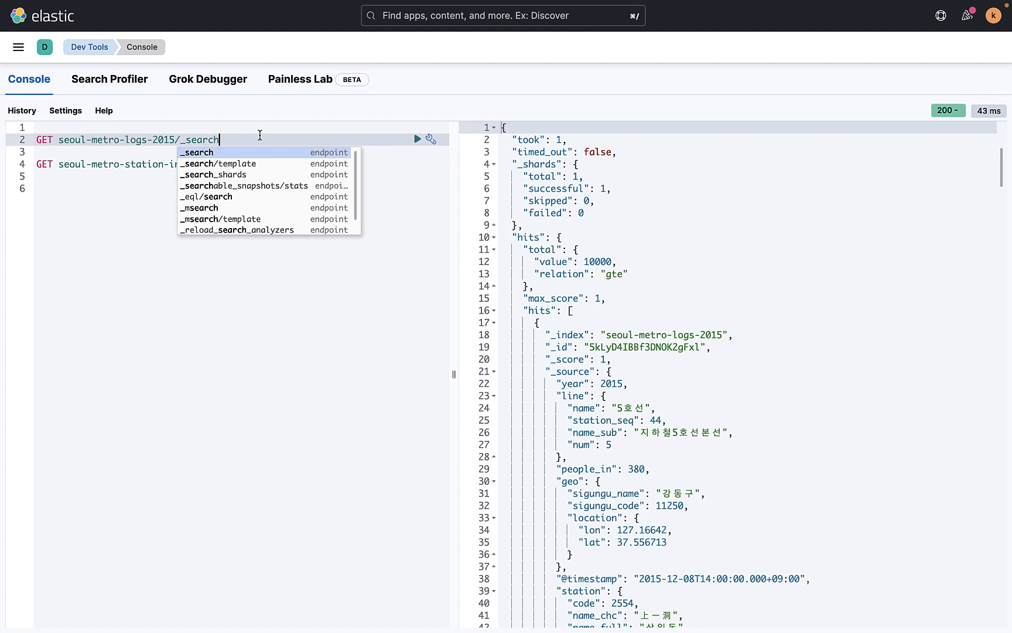
left_click(666, 396)
scroll(666, 400, "down", 4)
scroll(666, 400, "down", 3)
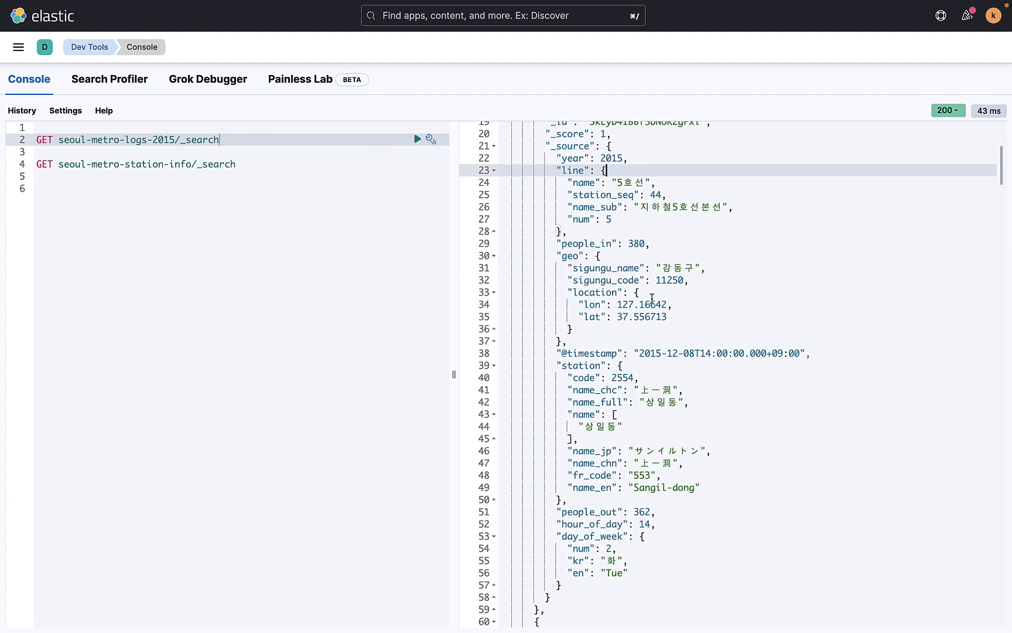
left_click(676, 268)
left_click_drag(654, 280, 681, 279)
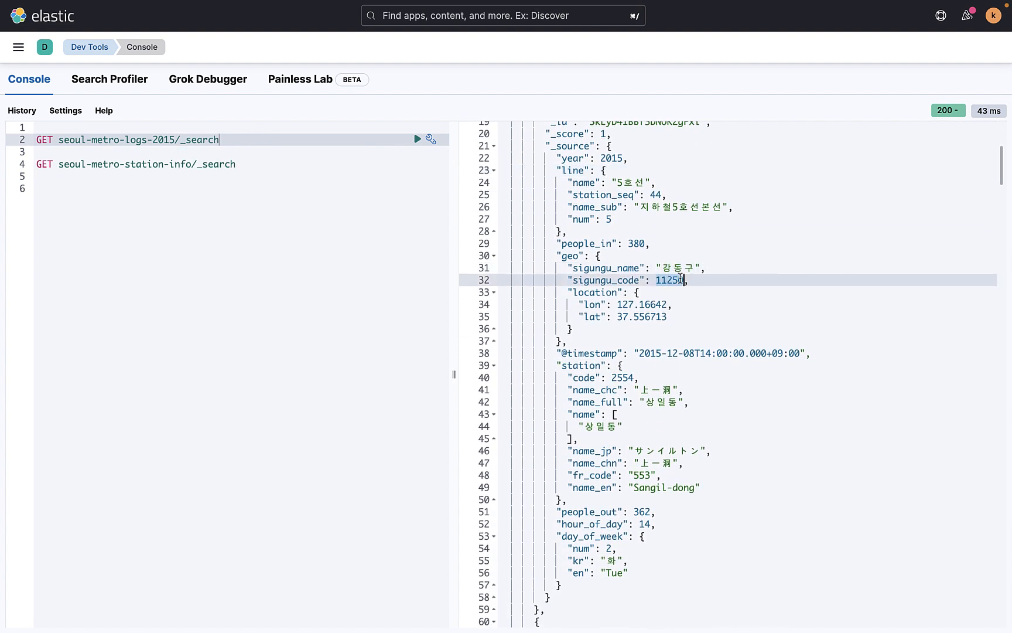
left_click_drag(562, 287, 616, 331)
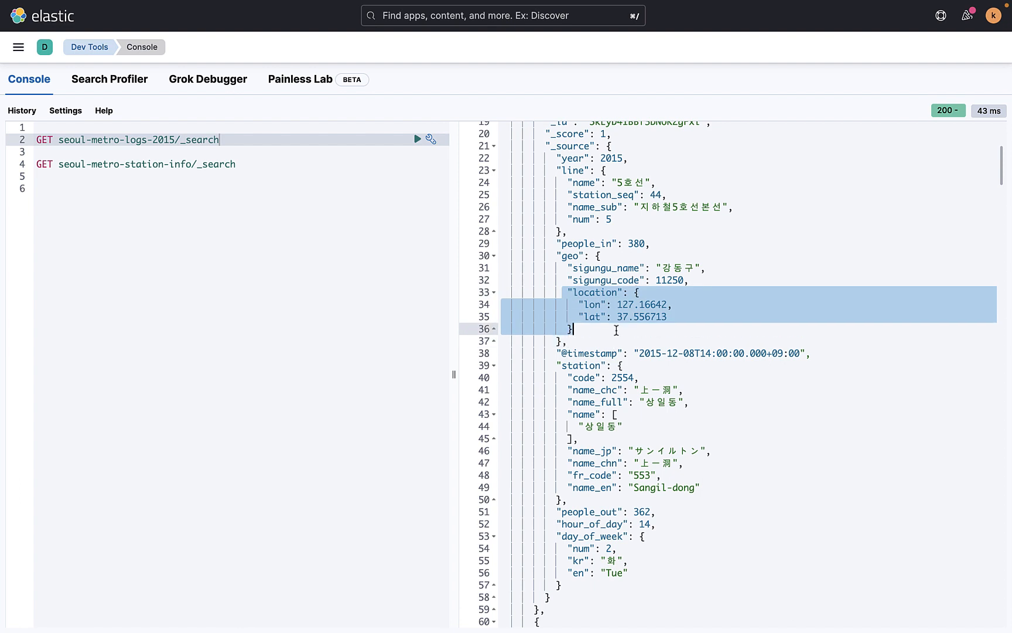
left_click(264, 329)
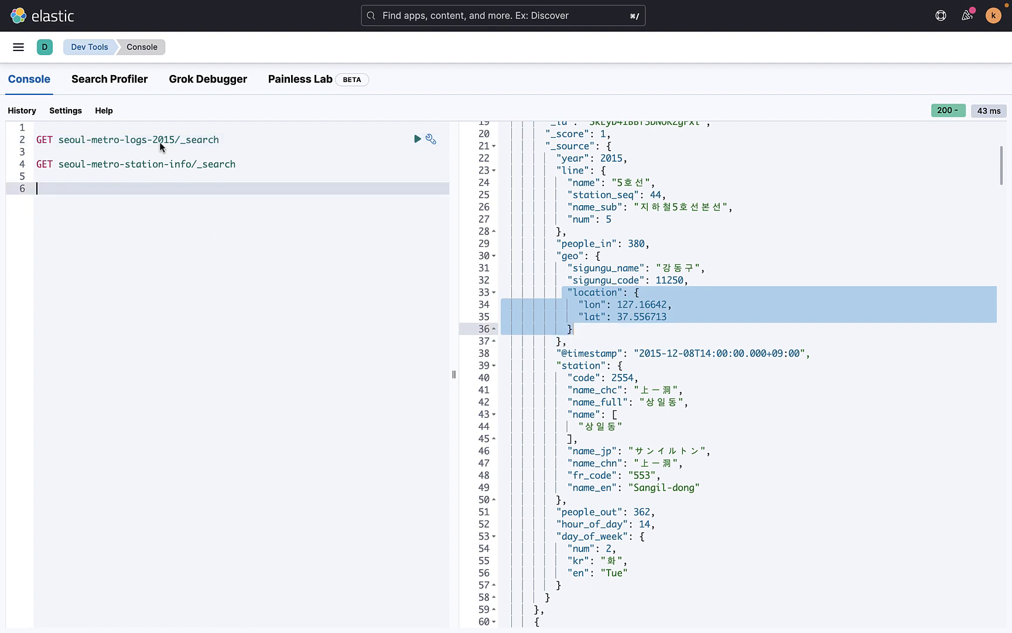
Open the recently viewed 서울 지하철 승하차인원 대시보드 and look over its charts and maps
left_click(19, 47)
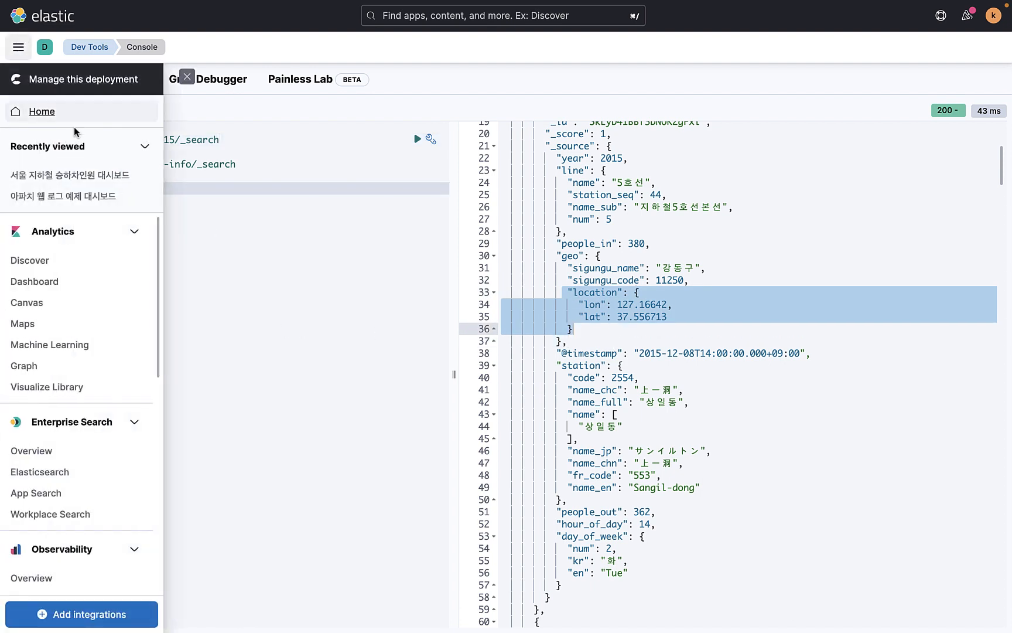
left_click(88, 174)
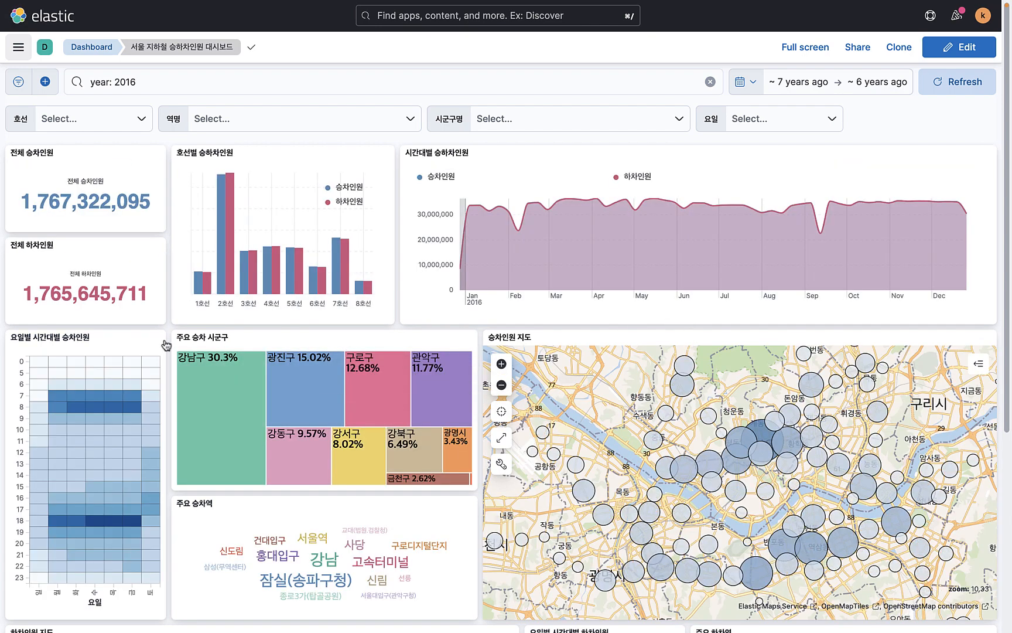
scroll(523, 333, "down", 5)
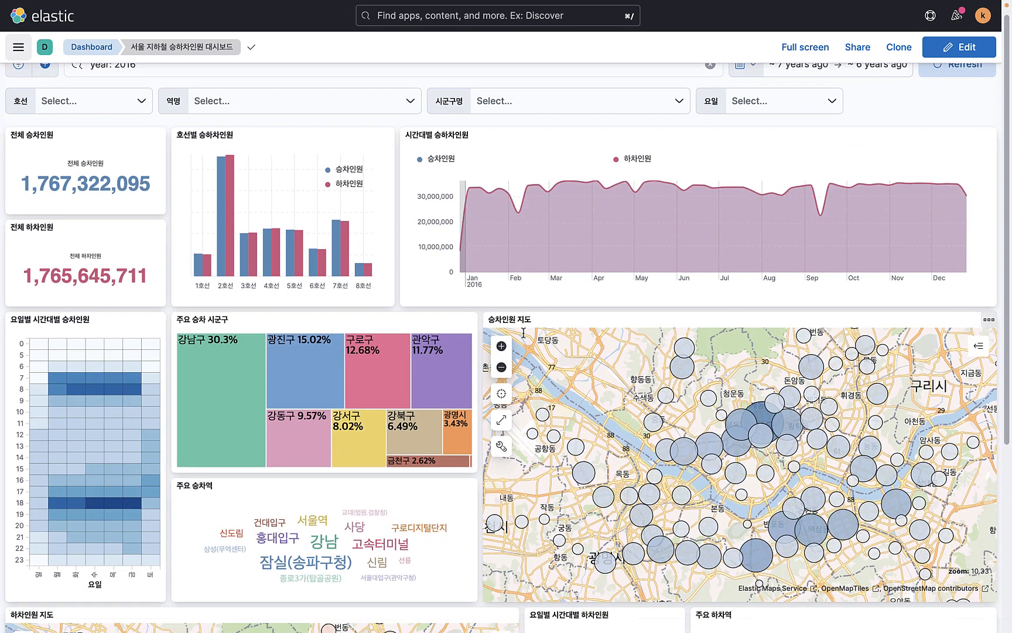
scroll(523, 333, "down", 3)
scroll(523, 333, "up", 8)
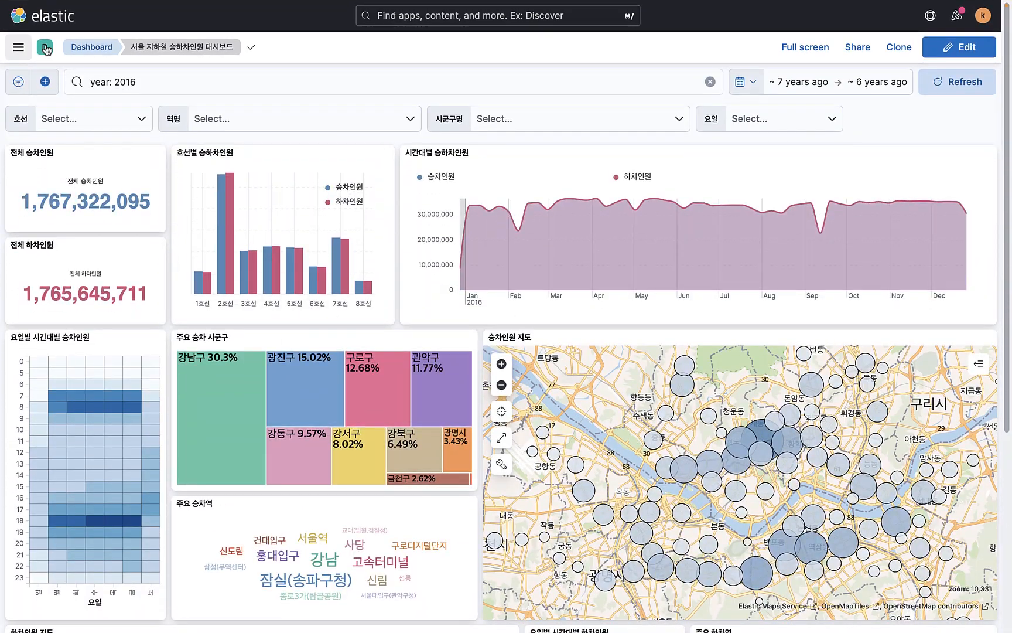
Switch to the 공개 space and open its list of dashboards
left_click(45, 47)
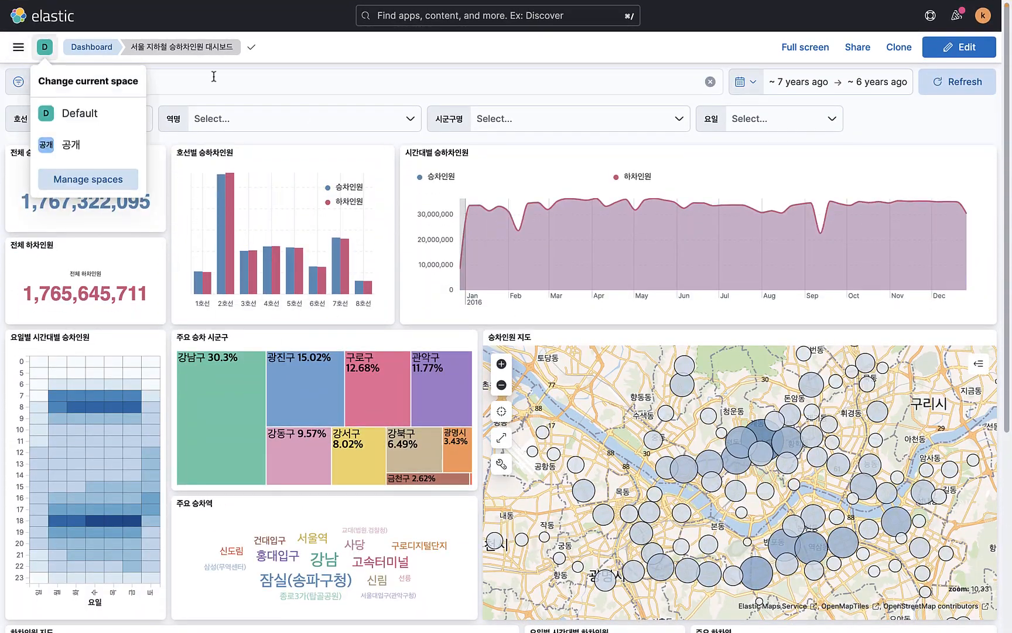
left_click(69, 145)
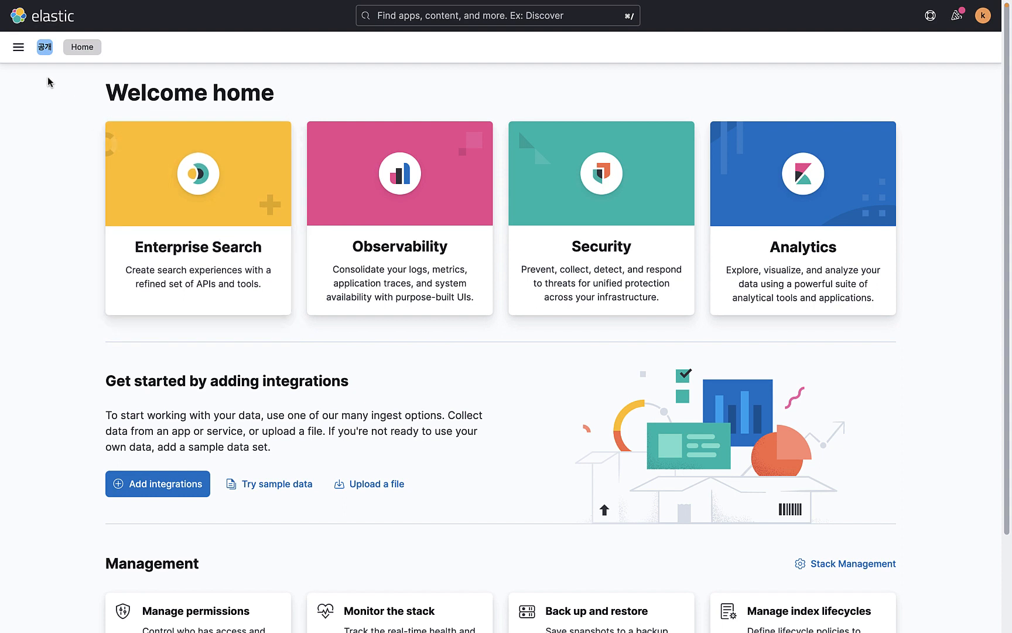
left_click(20, 48)
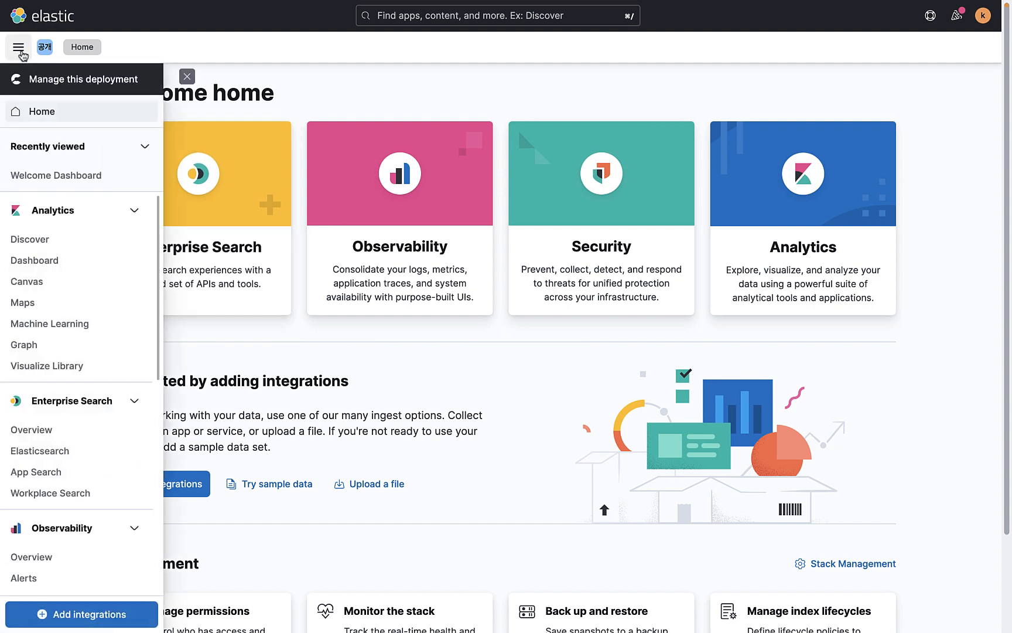
left_click(39, 259)
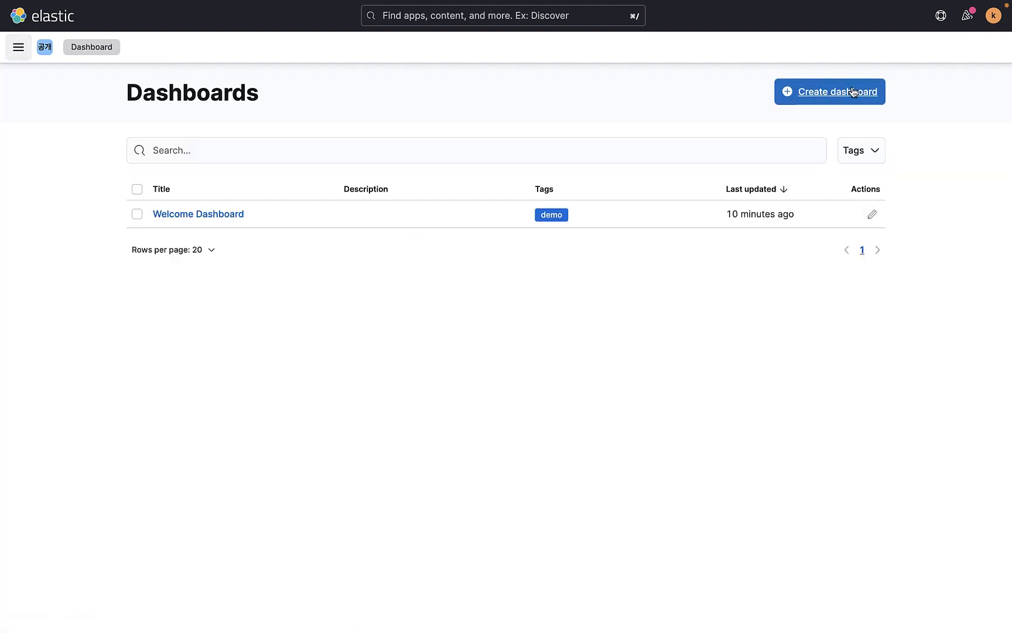
Go to the Data Views management page of the 공개 space
left_click(18, 48)
scroll(54, 343, "down", 10)
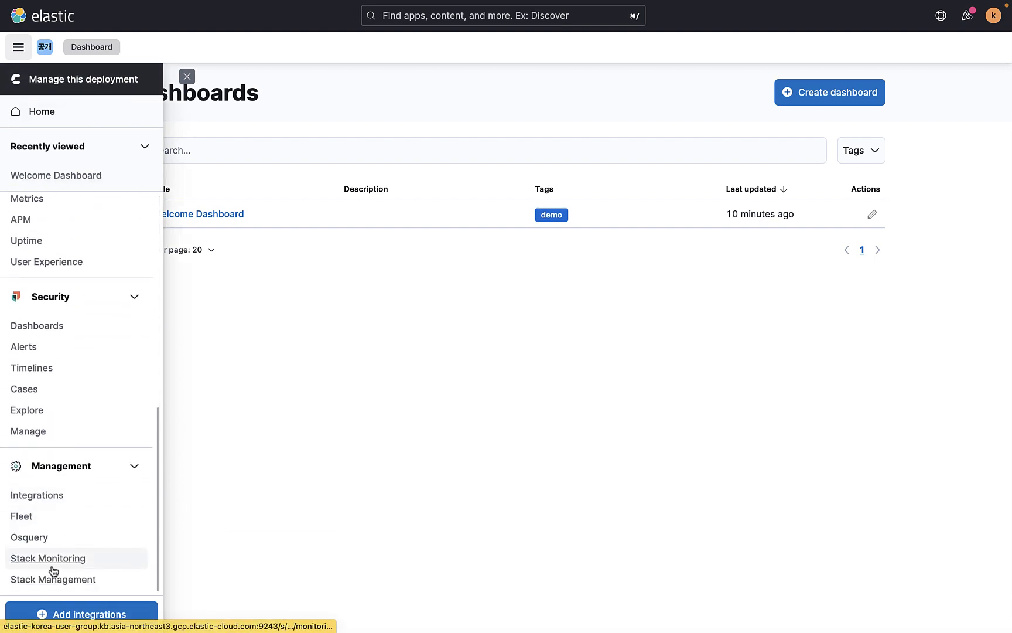
left_click(54, 579)
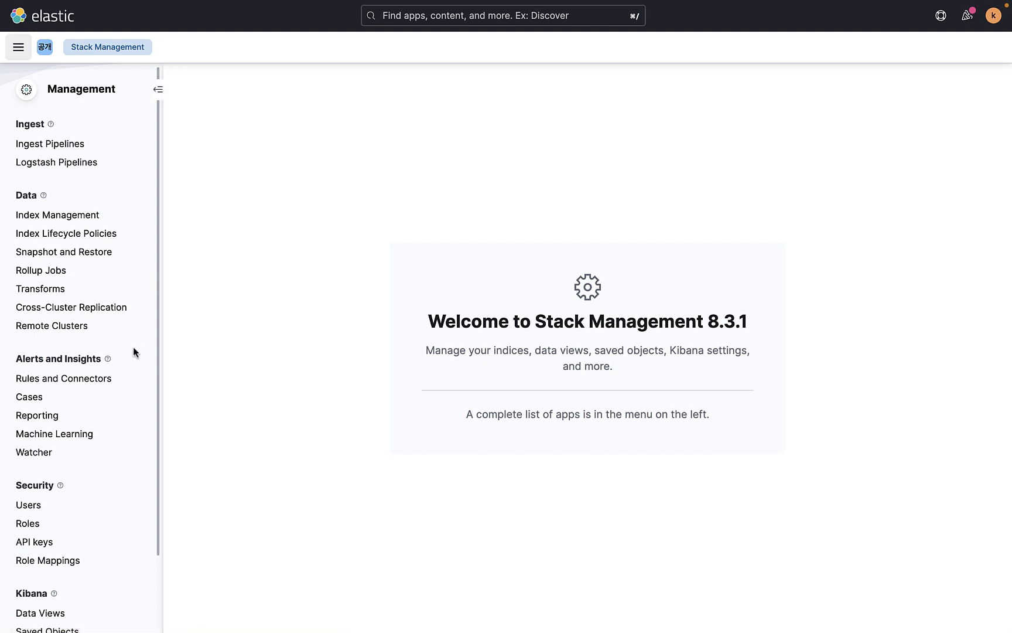
scroll(88, 434, "down", 3)
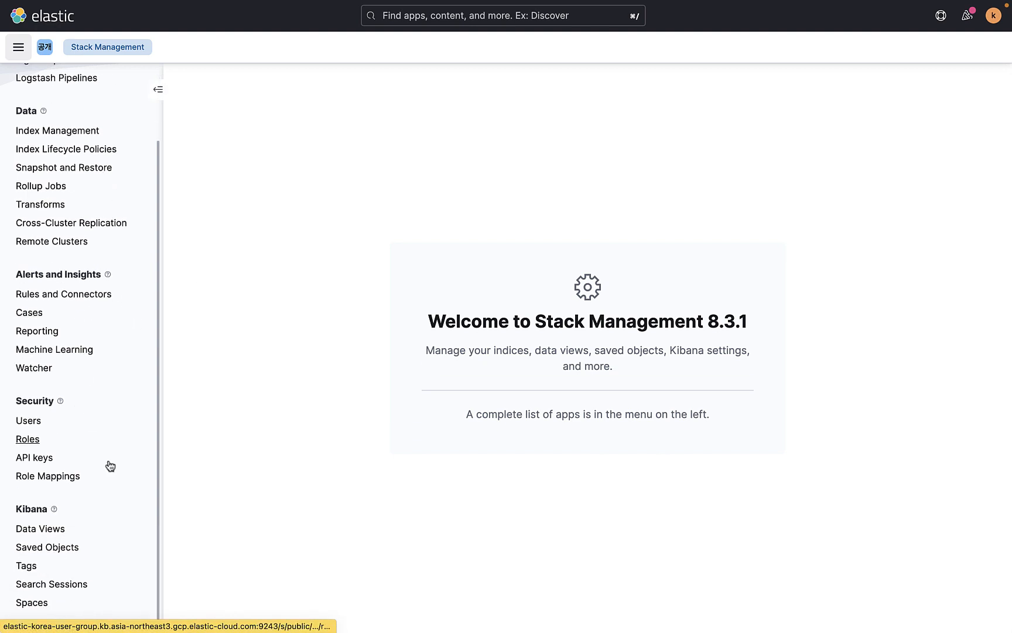
left_click(49, 535)
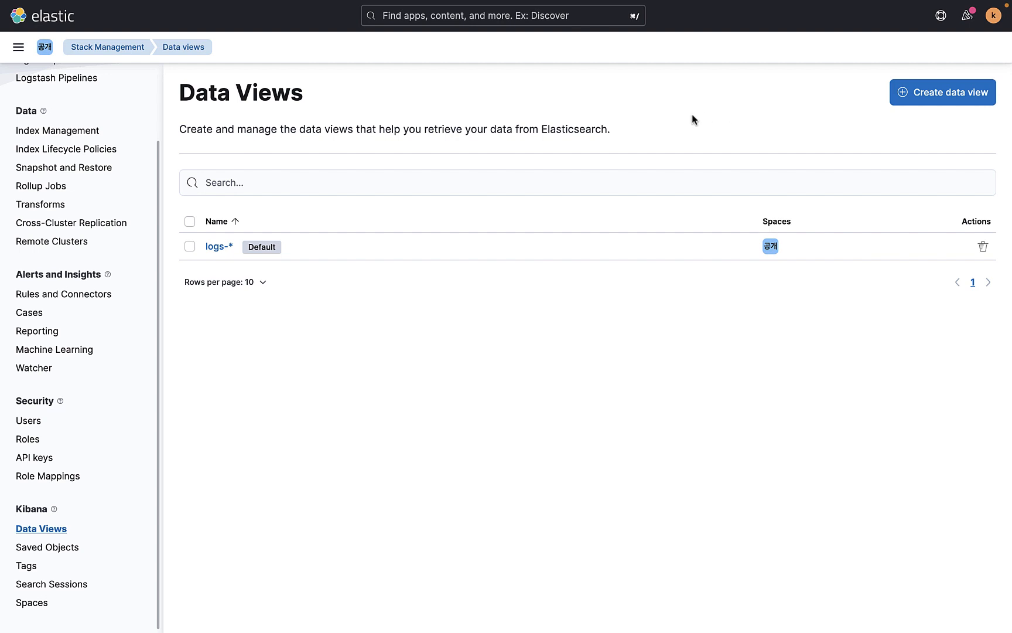
left_click(937, 103)
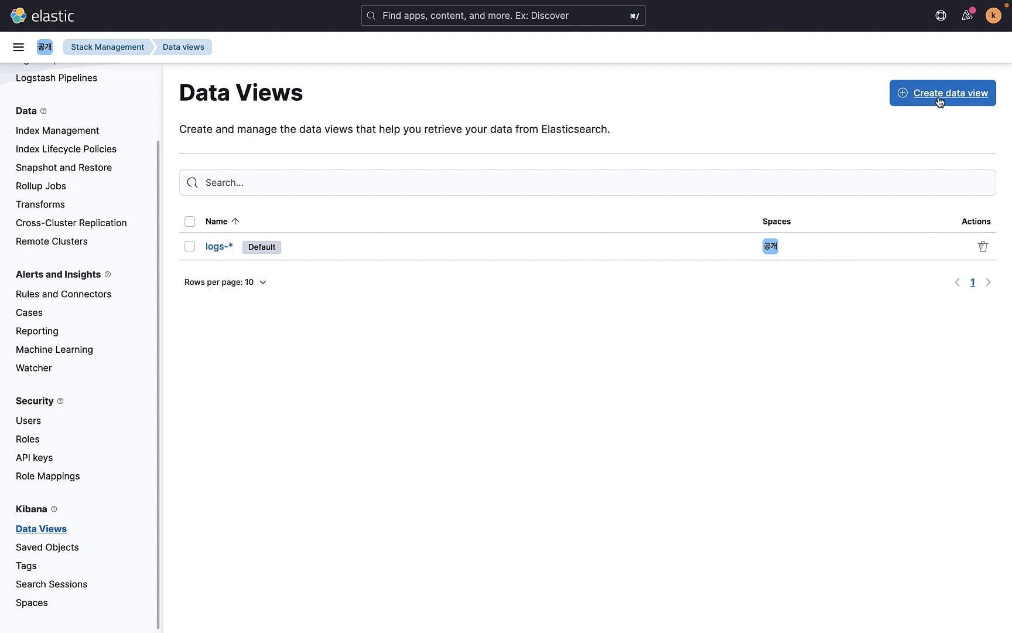
left_click(348, 135)
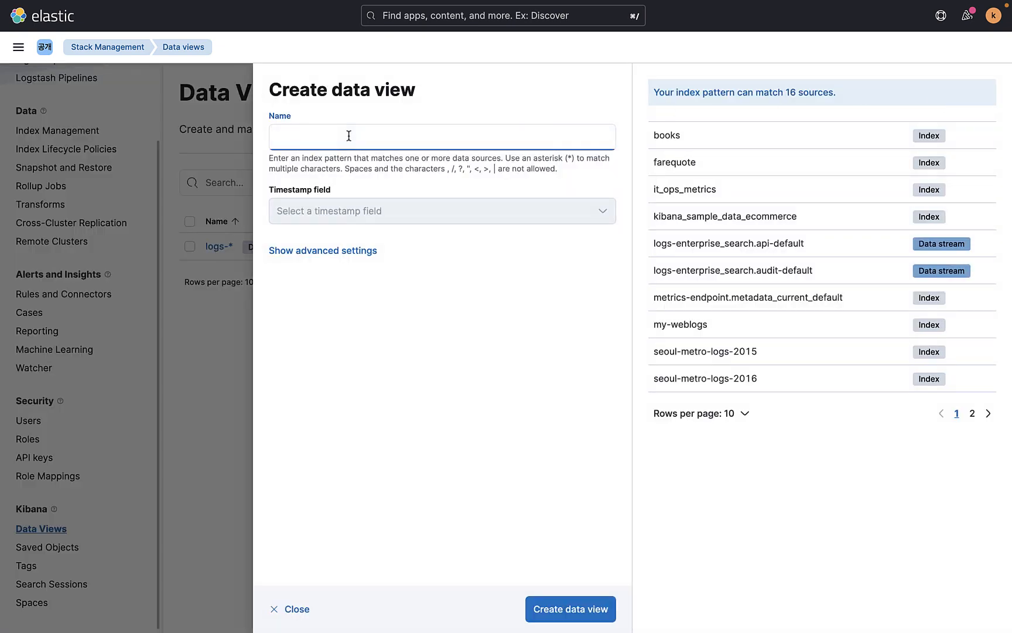
type("seo")
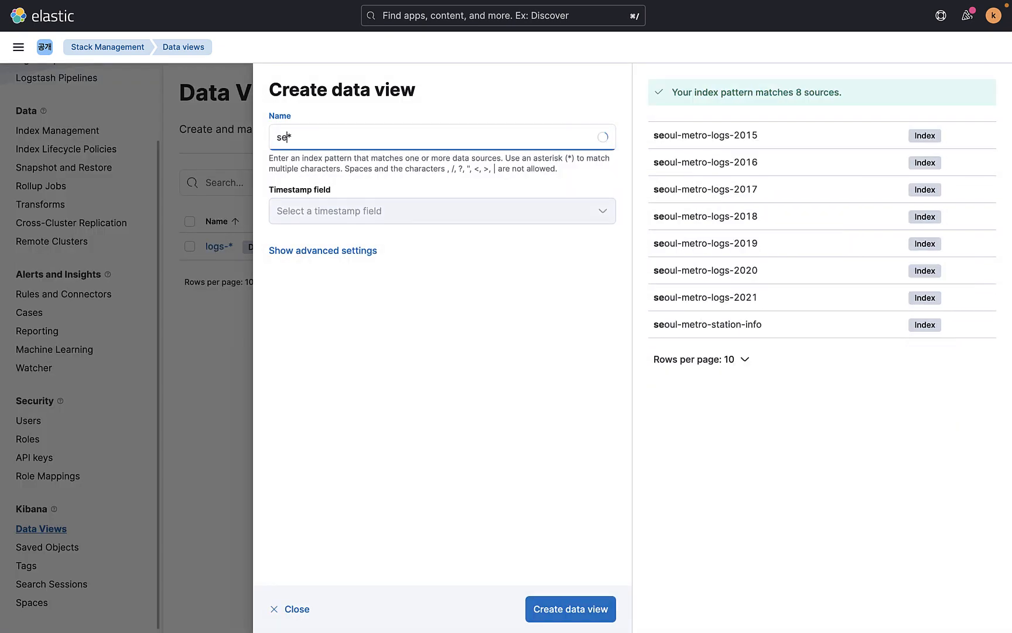
type("ul-metro-")
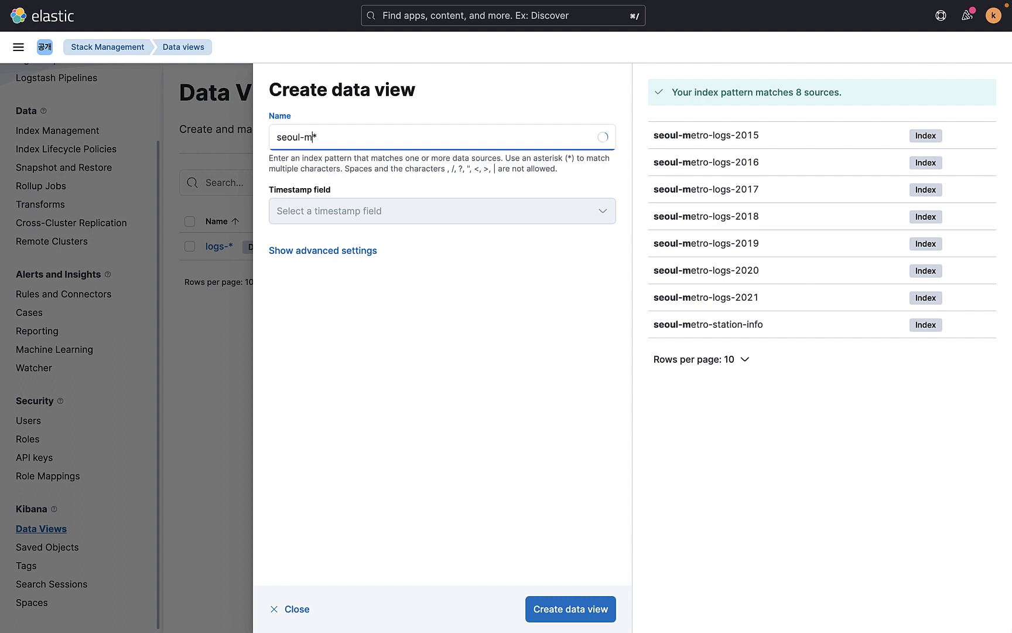
type("logs")
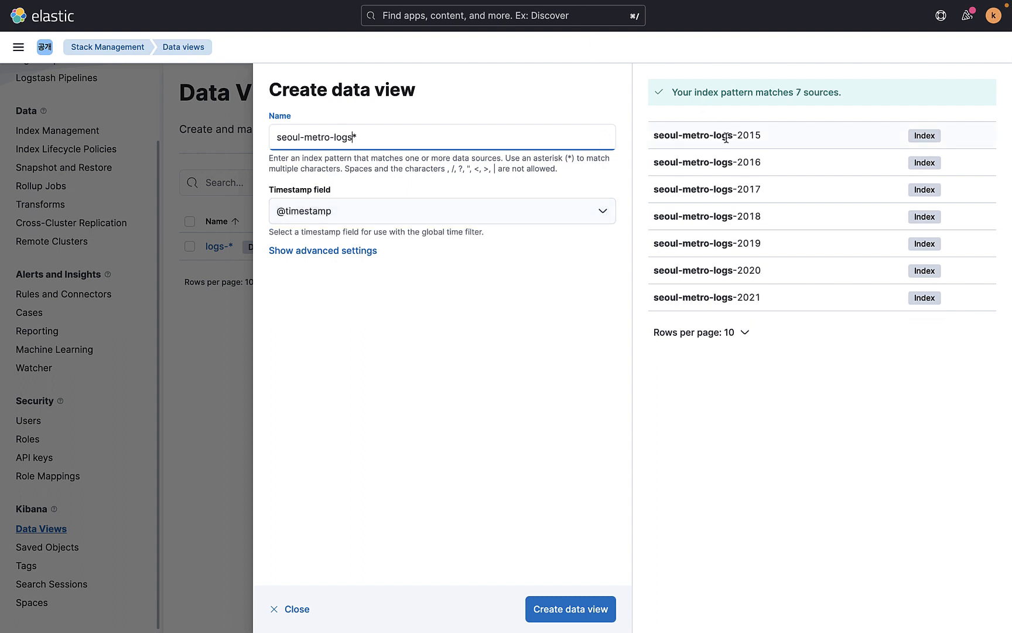
left_click(571, 609)
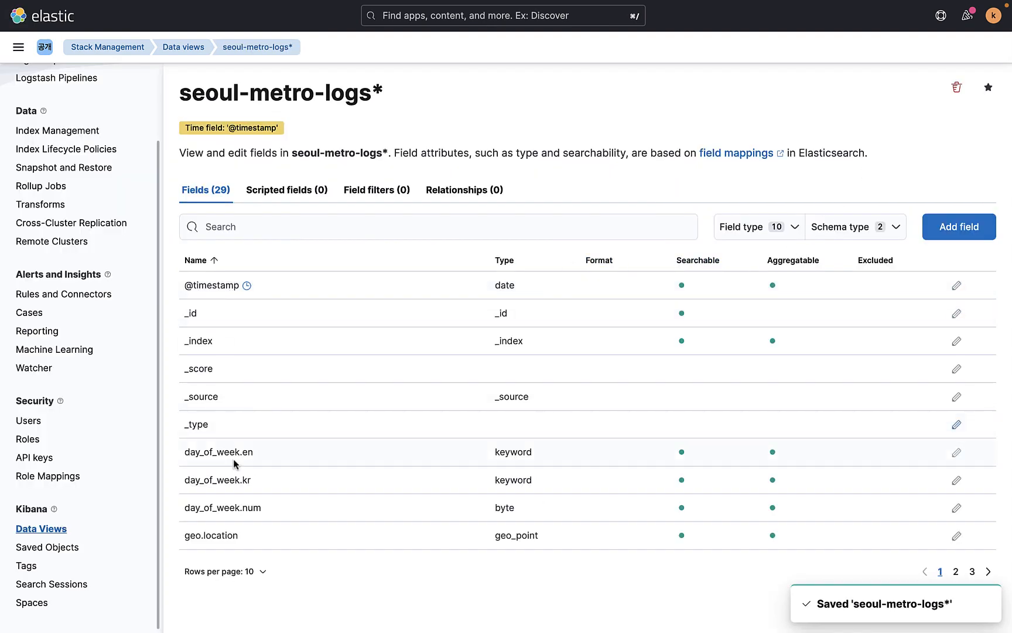
Look through all pages of the seoul-metro-logs* field list, checking the field names and types
scroll(351, 526, "down", 1)
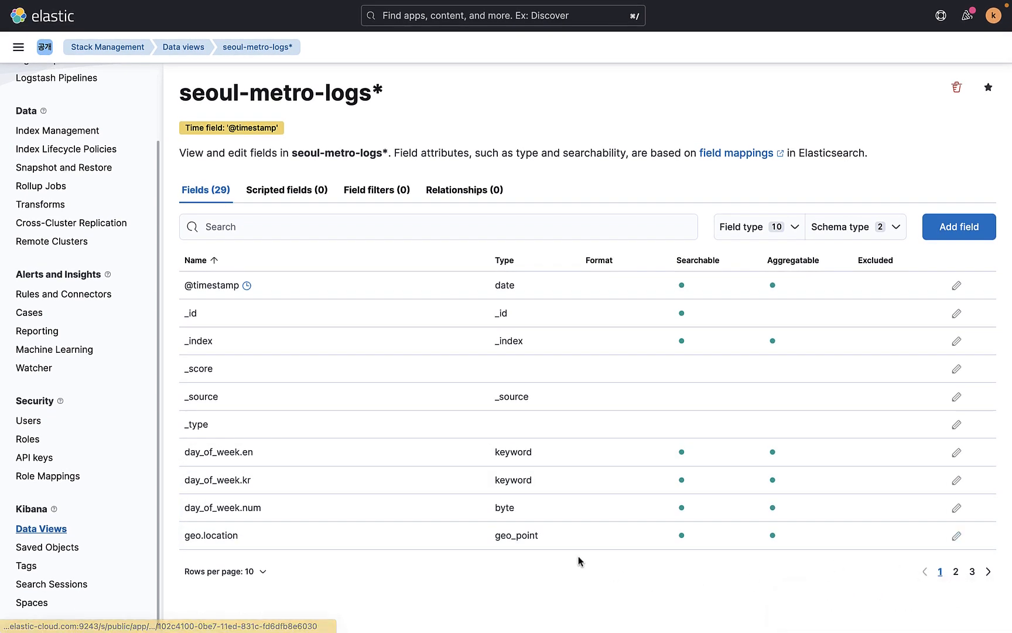
left_click(956, 571)
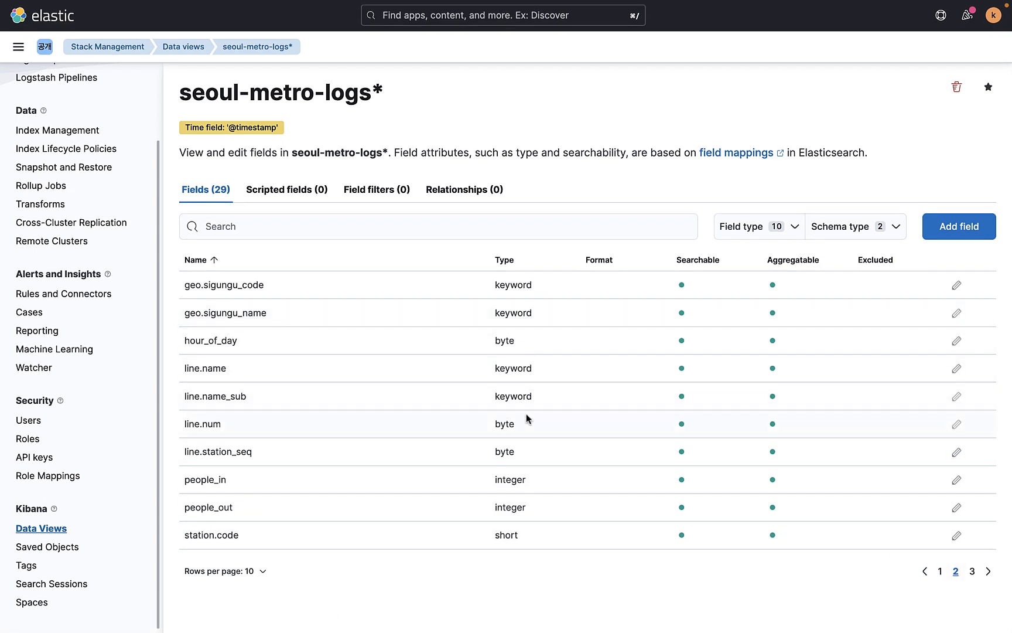
left_click(972, 573)
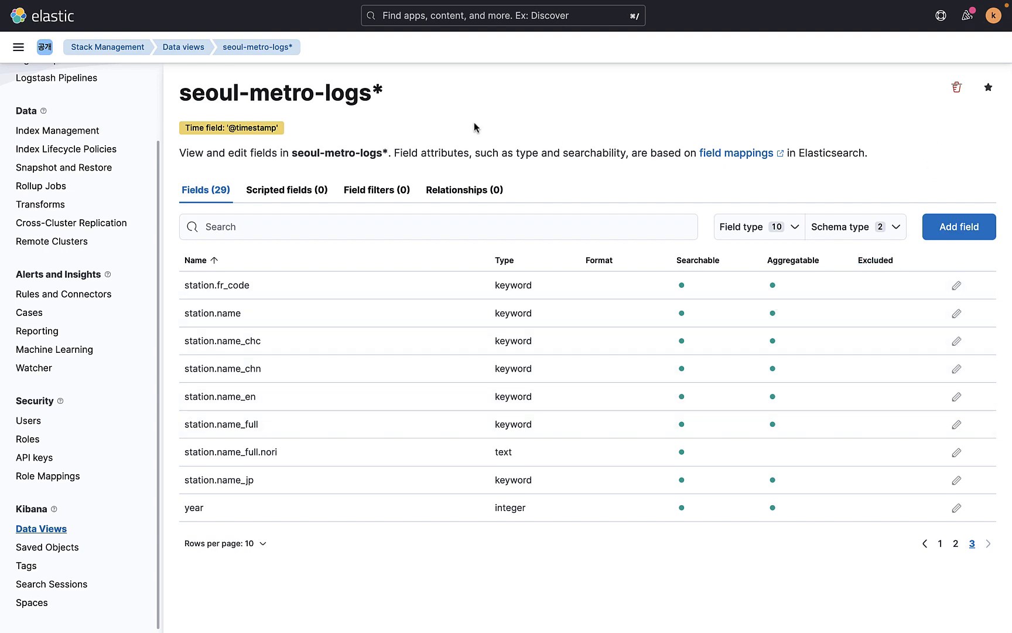
Create a second data view named seoul-metro-station-info, without a trailing wildcard, and look through all pages of its field list
left_click(181, 46)
left_click(959, 97)
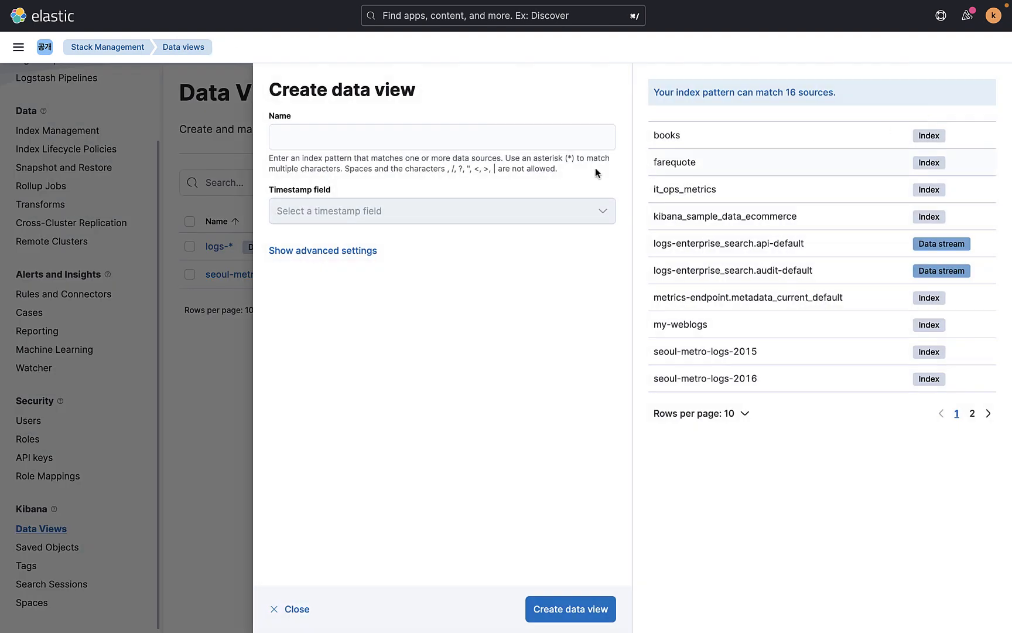
left_click(466, 140)
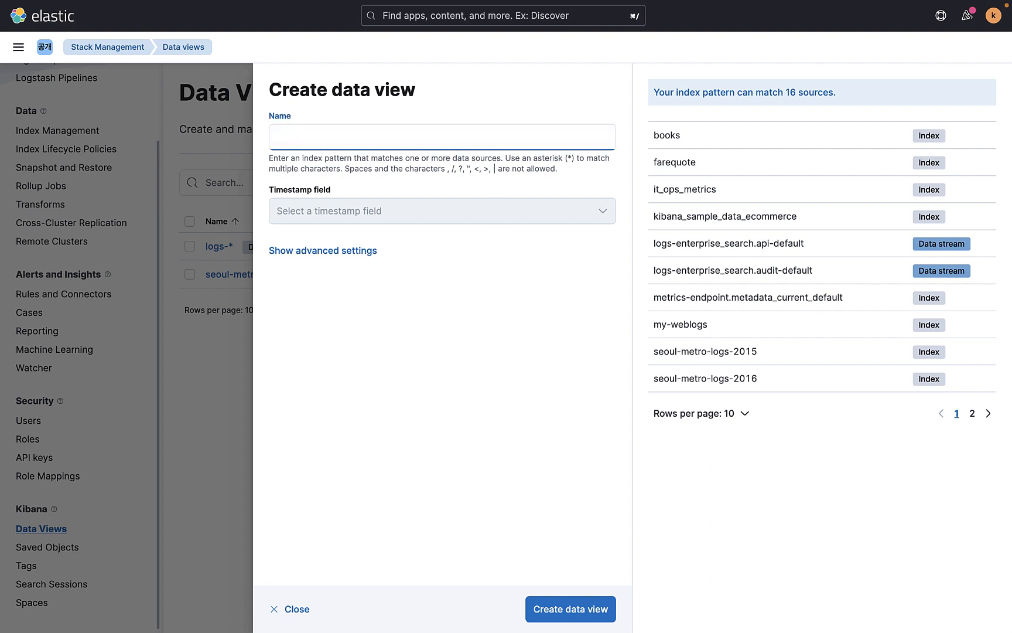
type("seoul-")
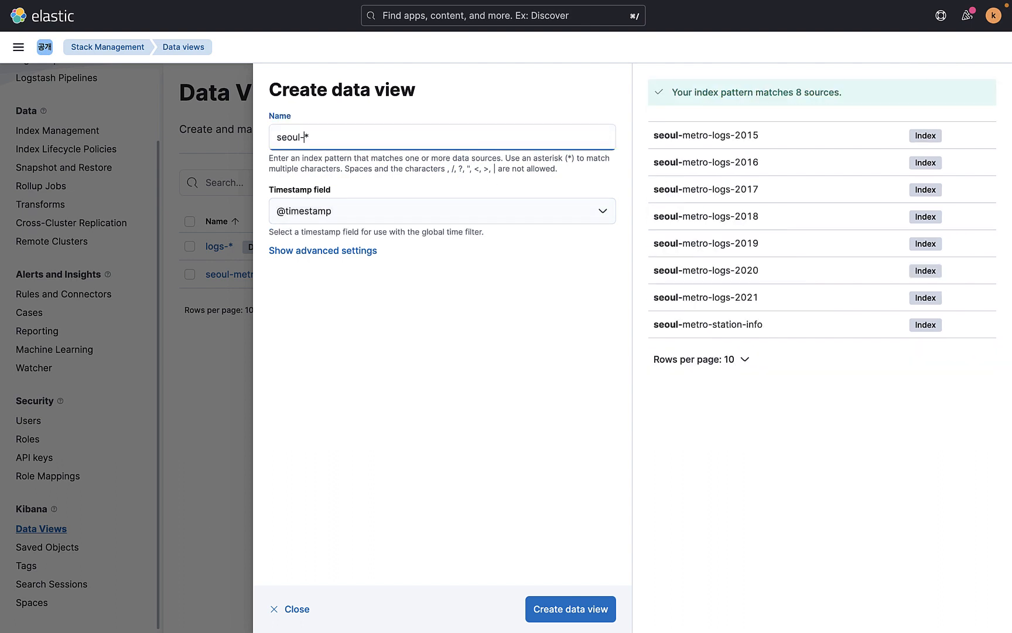
type("metro=")
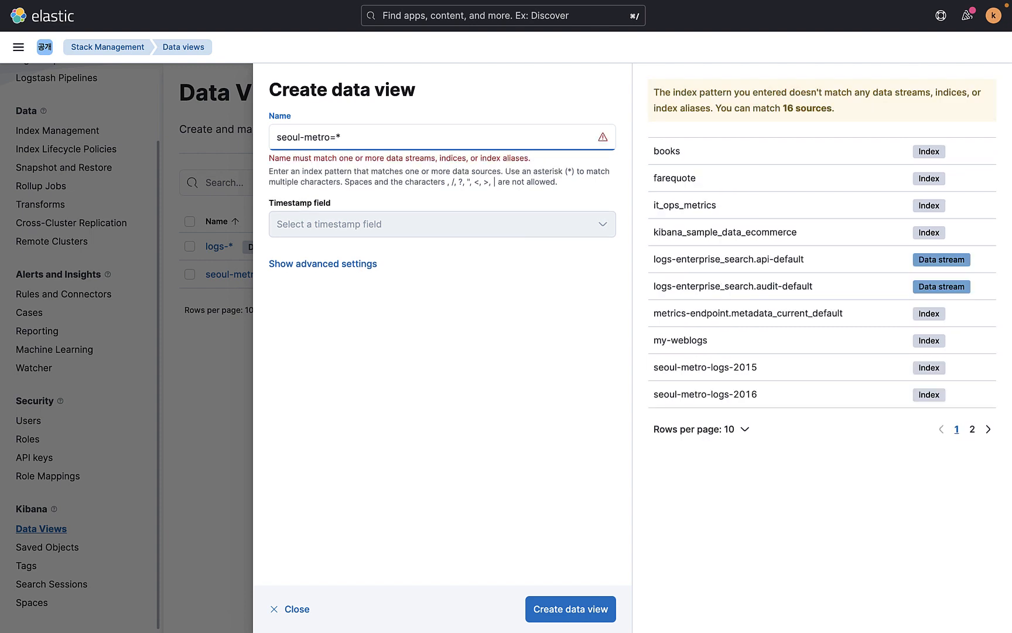
key("BackSpace")
type("-")
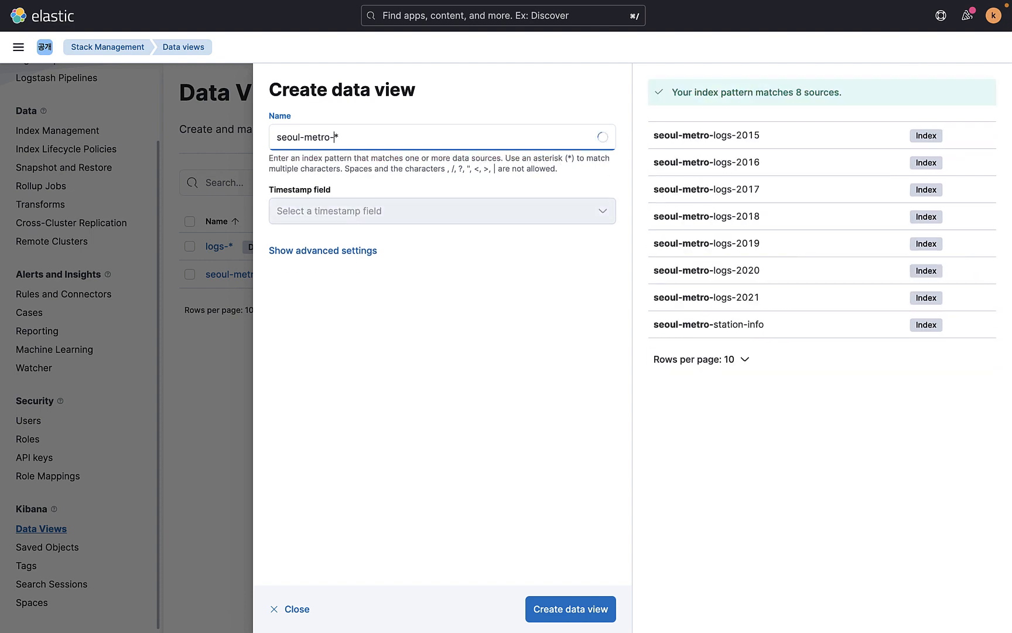
type("station")
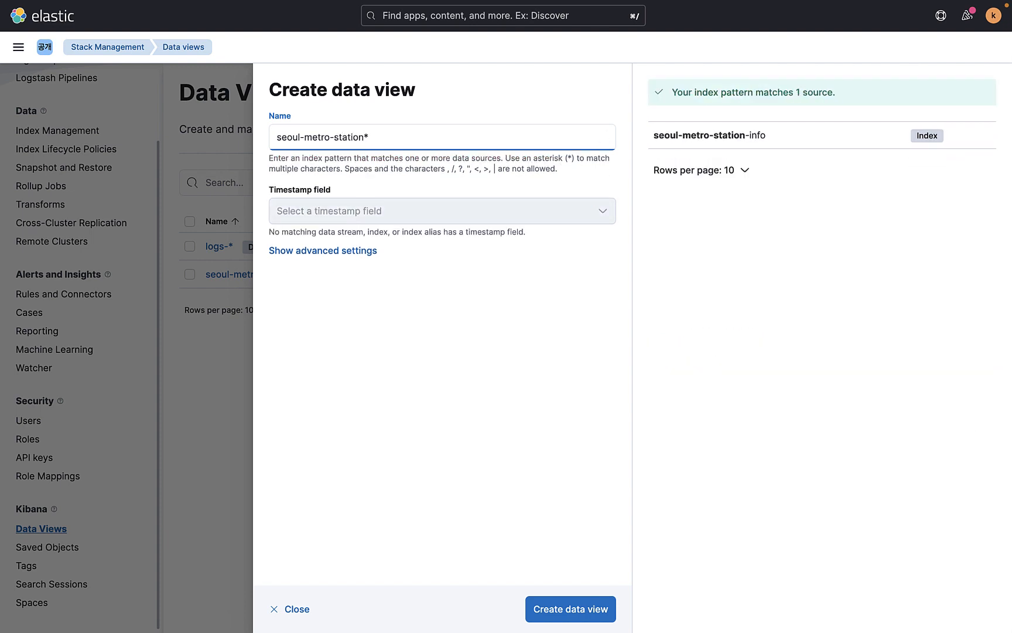
type("-info")
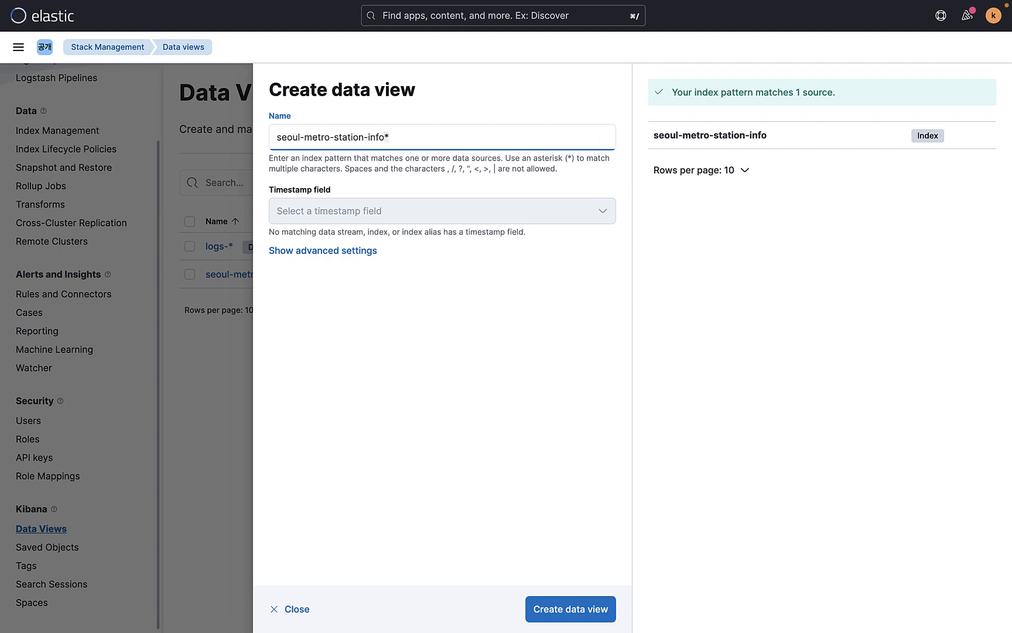
key("Delete")
left_click(532, 495)
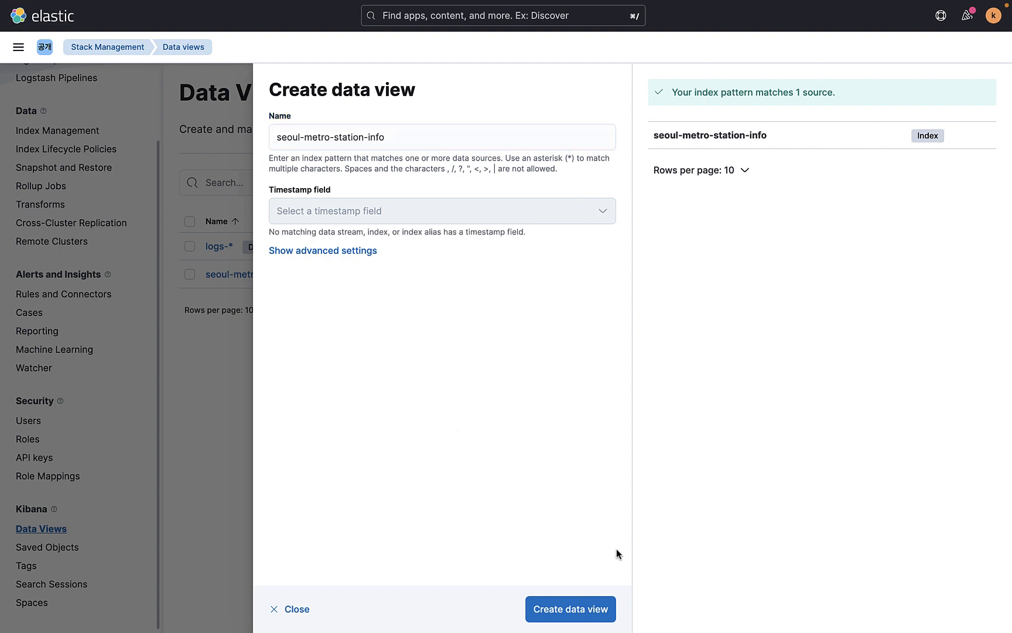
left_click(579, 612)
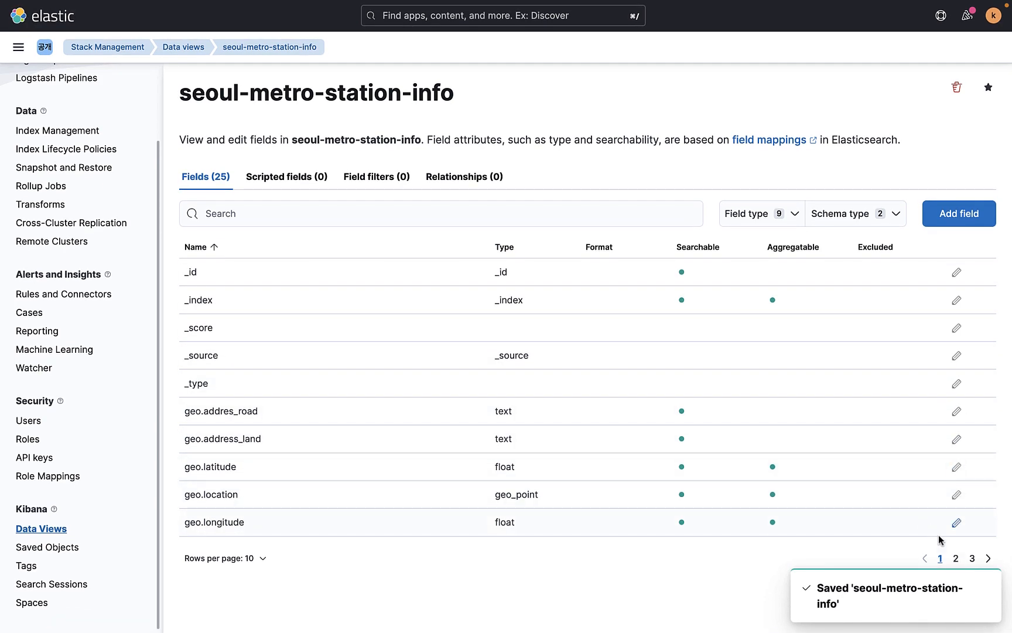
left_click(956, 556)
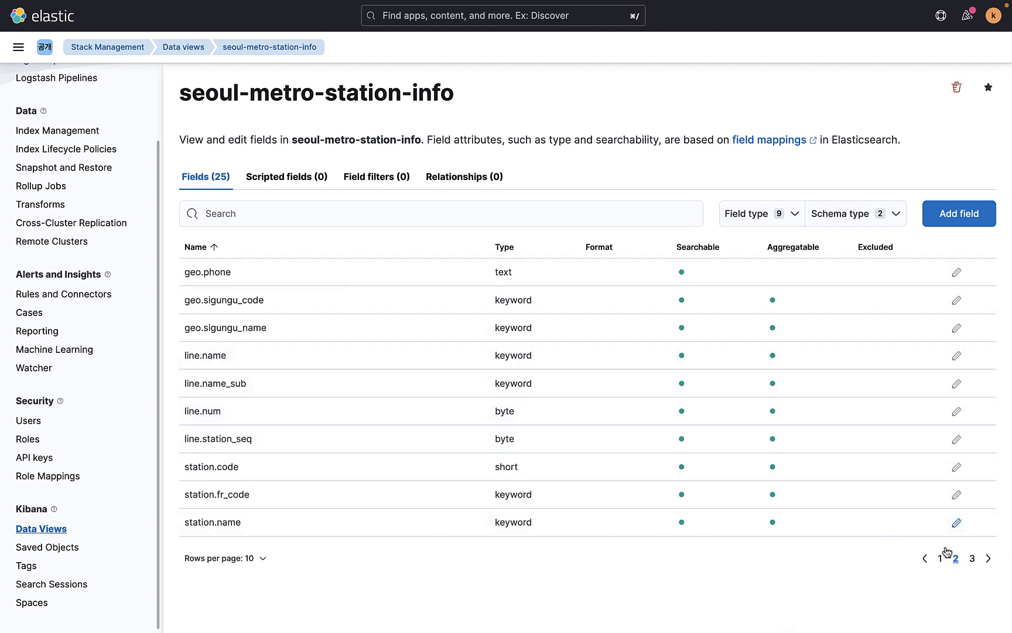
left_click(972, 557)
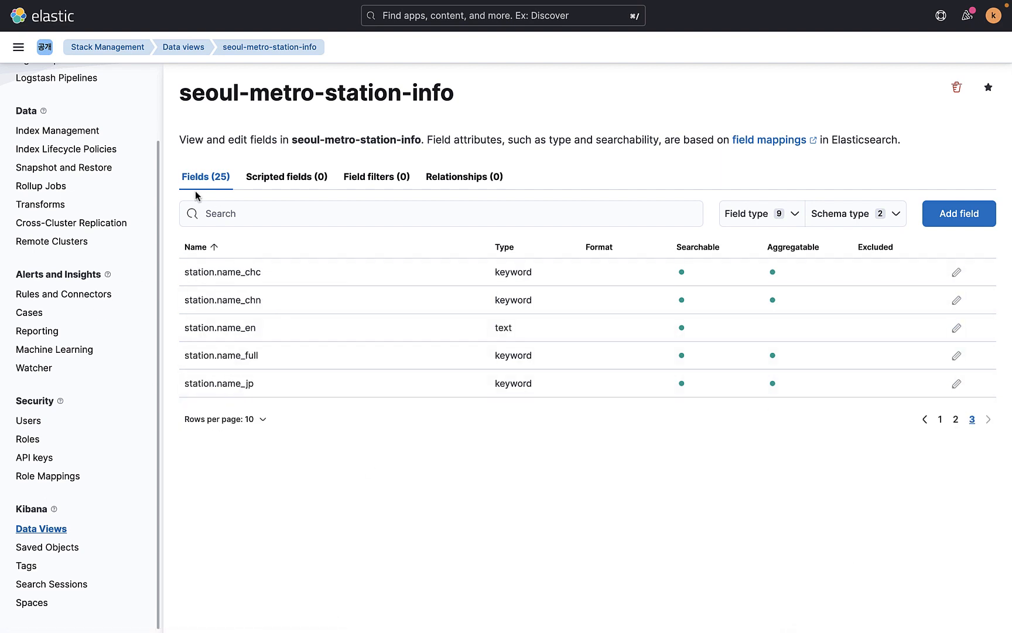
Go to the Visualize Library and look through the new visualization types, including the aggregation-based ones
left_click(19, 47)
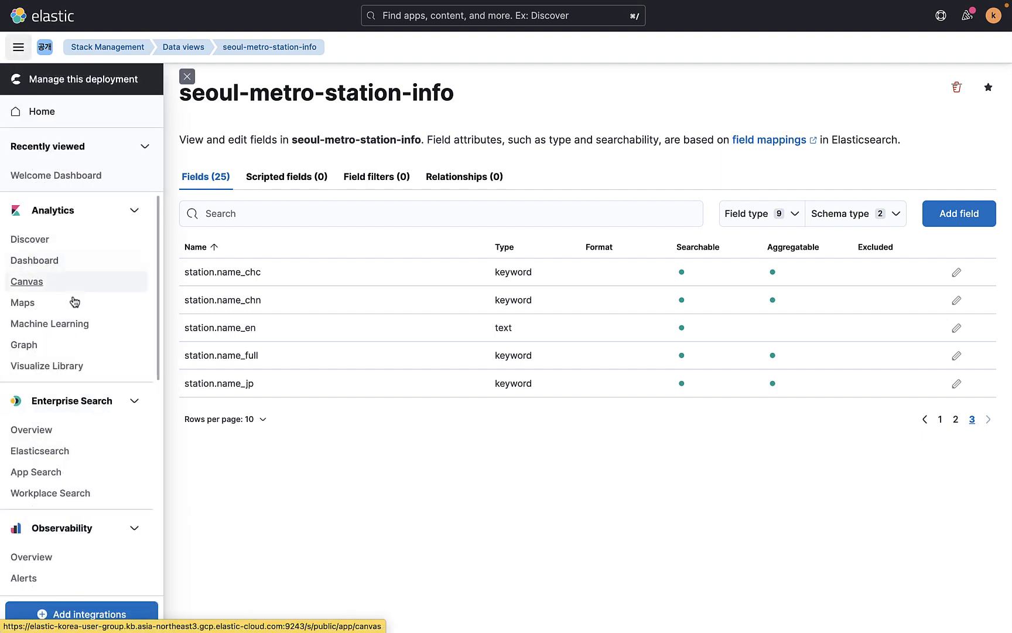
left_click(70, 375)
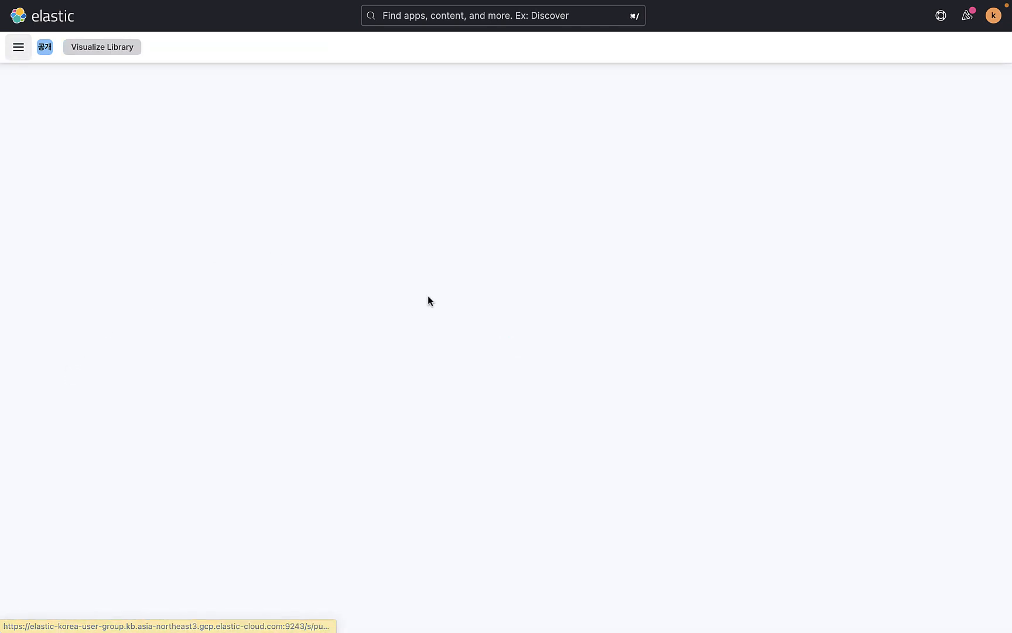
left_click(511, 400)
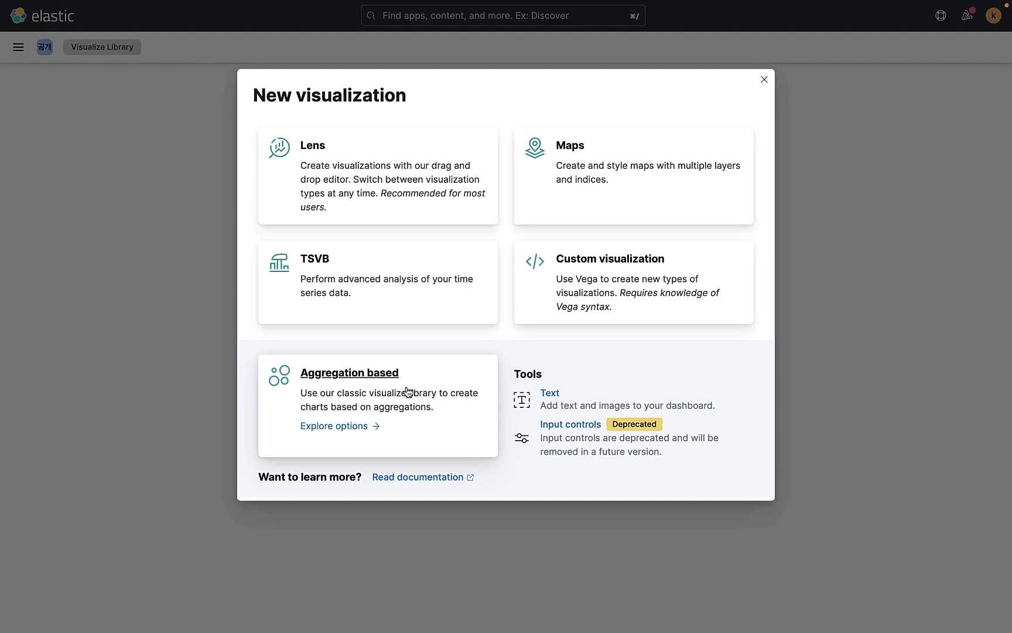
left_click(366, 378)
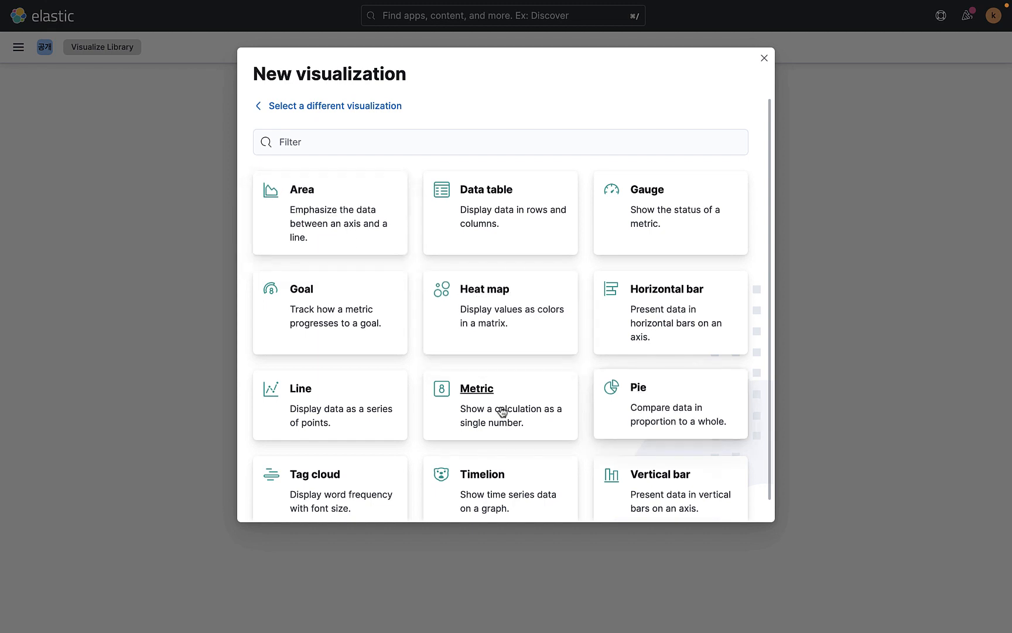
scroll(479, 417, "down", 1)
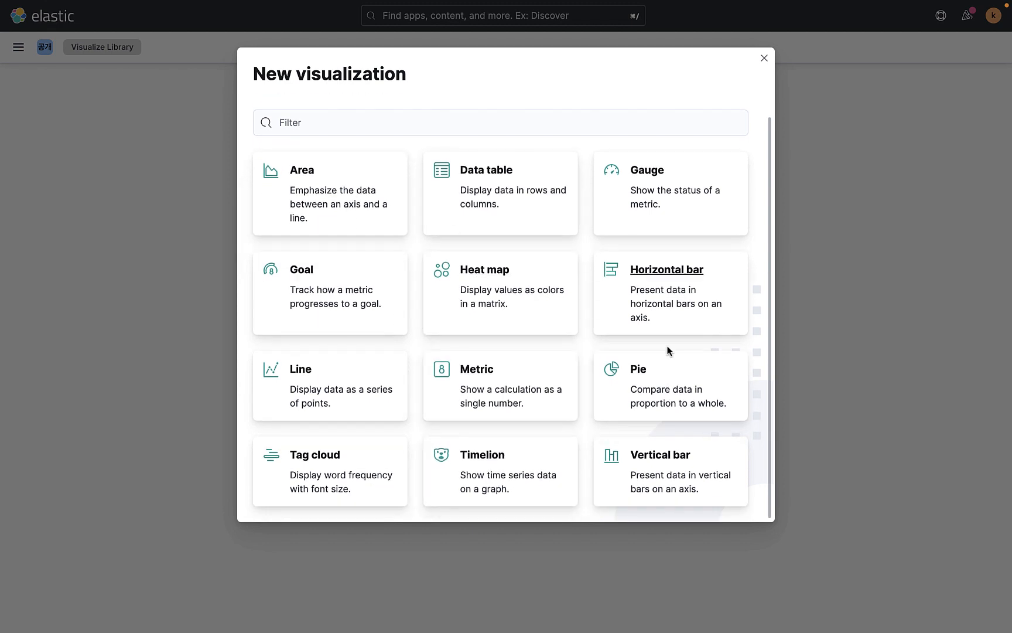
left_click(764, 59)
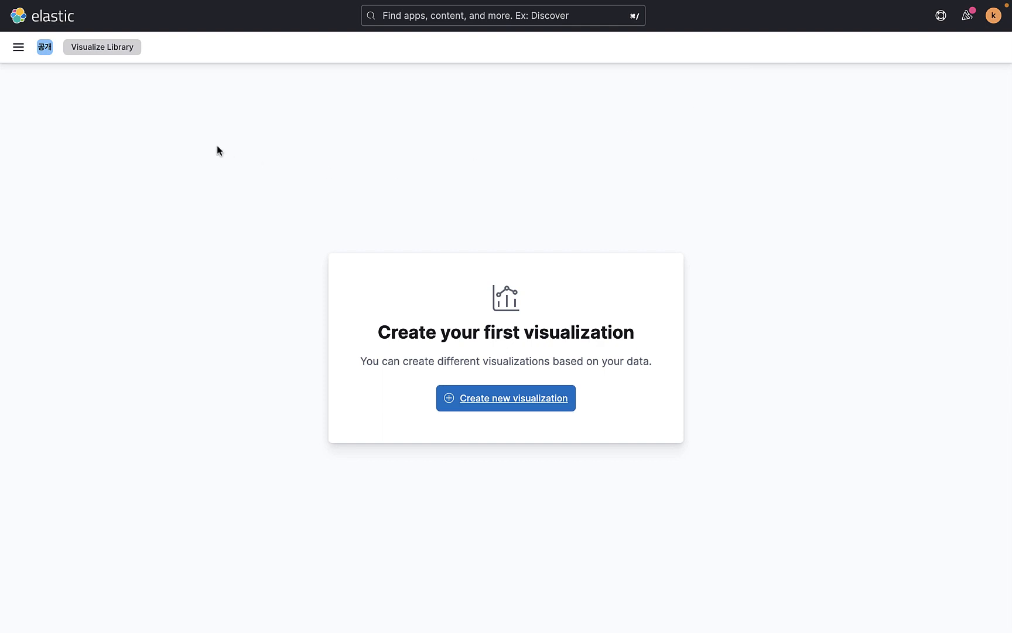
Go to the Dashboards list of the 공개 space and create a new dashboard
left_click(45, 48)
left_click(18, 47)
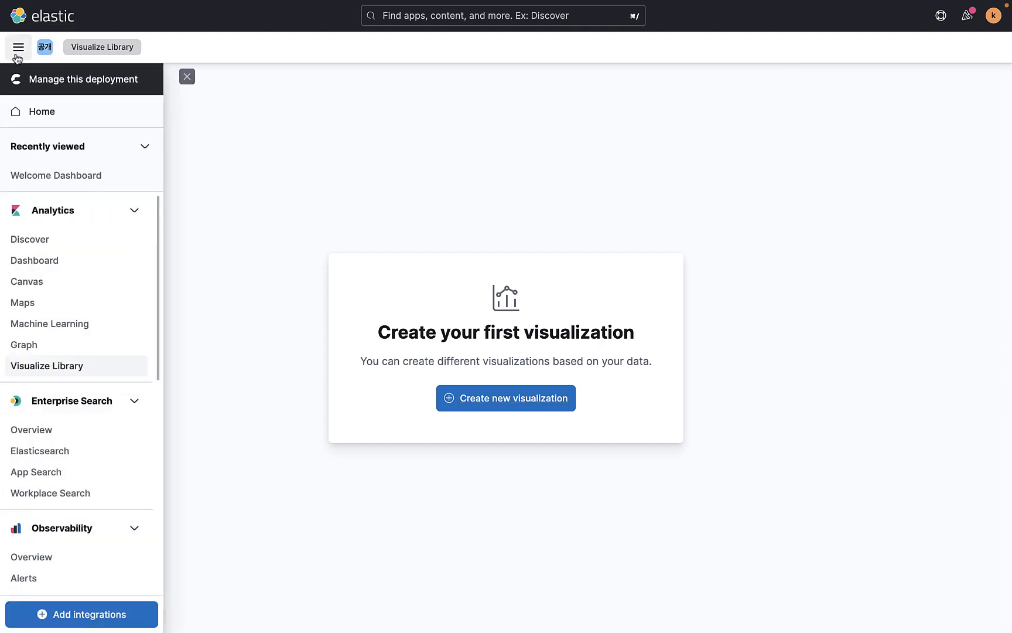
left_click(48, 261)
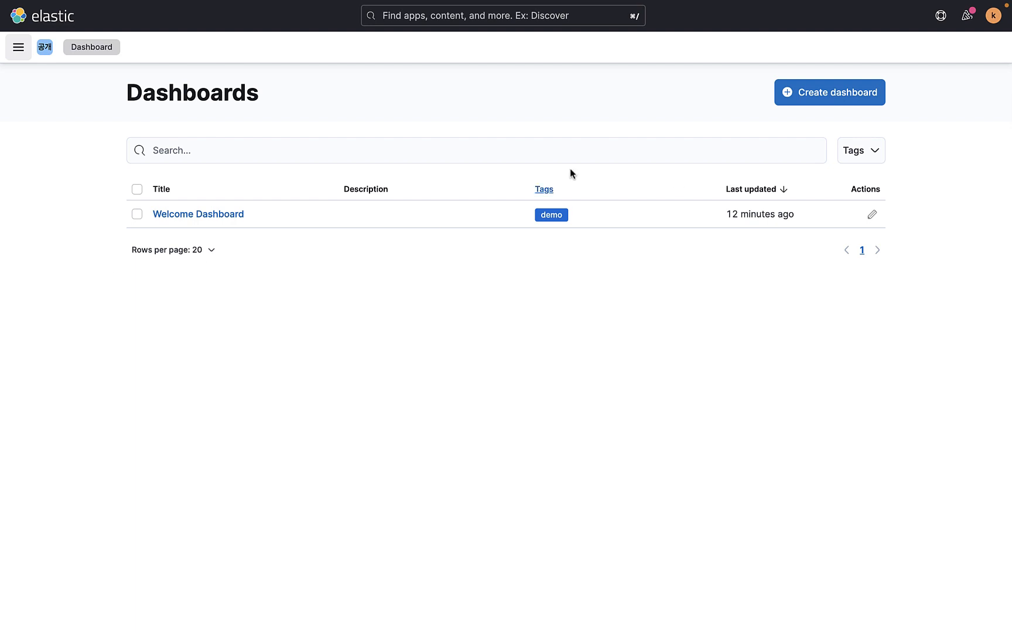
left_click(18, 56)
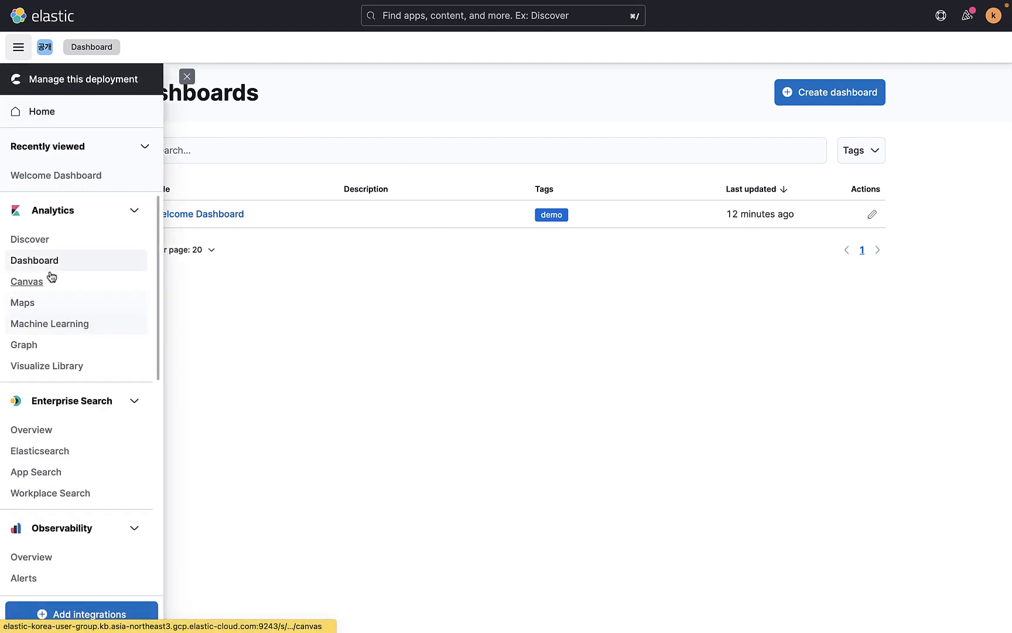
left_click(375, 329)
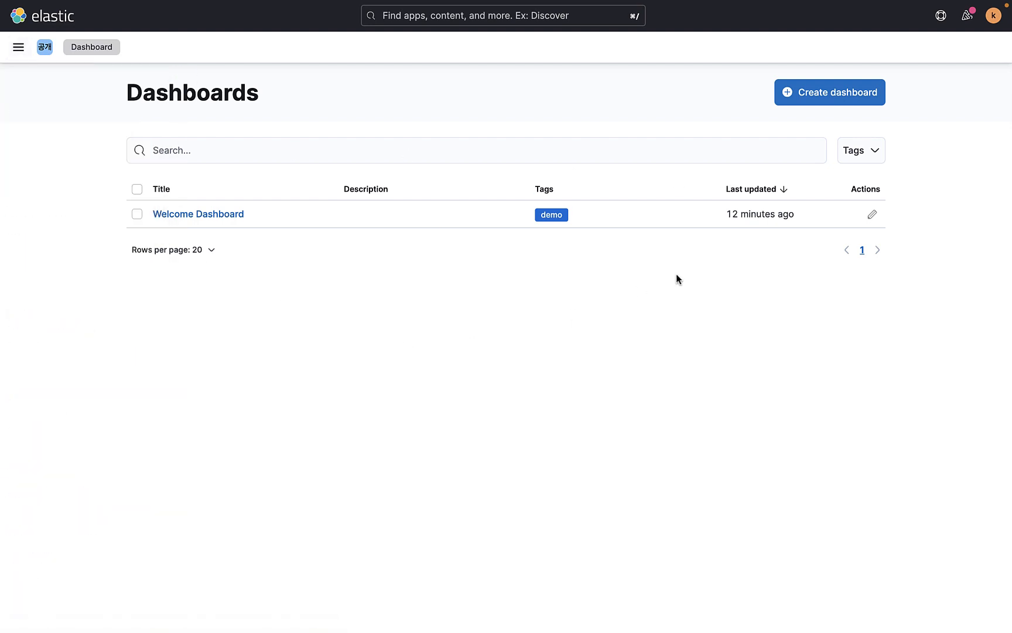
left_click(848, 92)
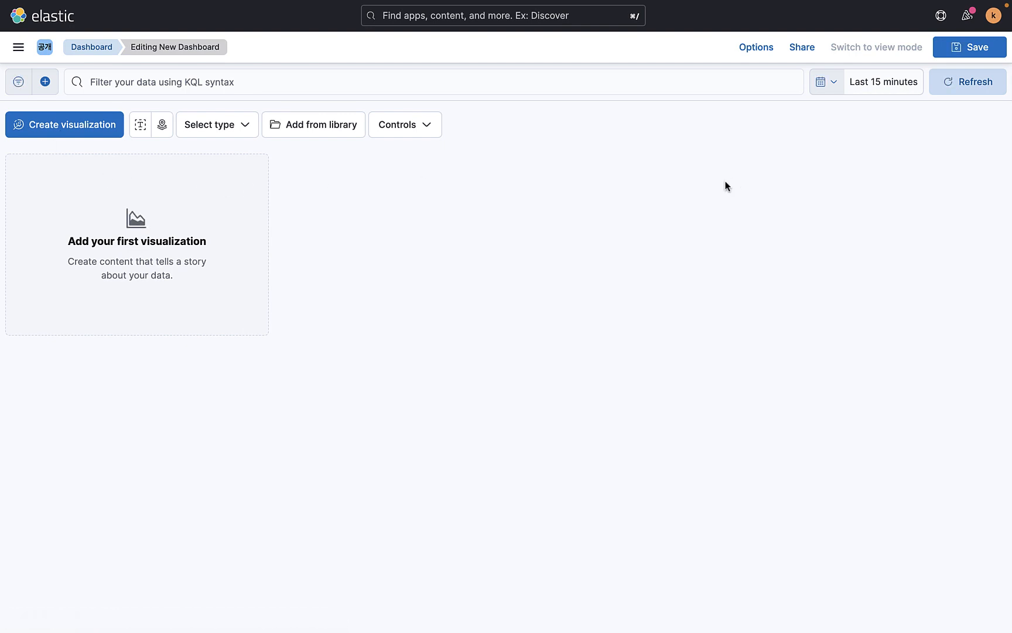
Examine the ways to add content to the dashboard: the Lens editor, the visualization types, the aggregation-based charts and the saved library
left_click(78, 130)
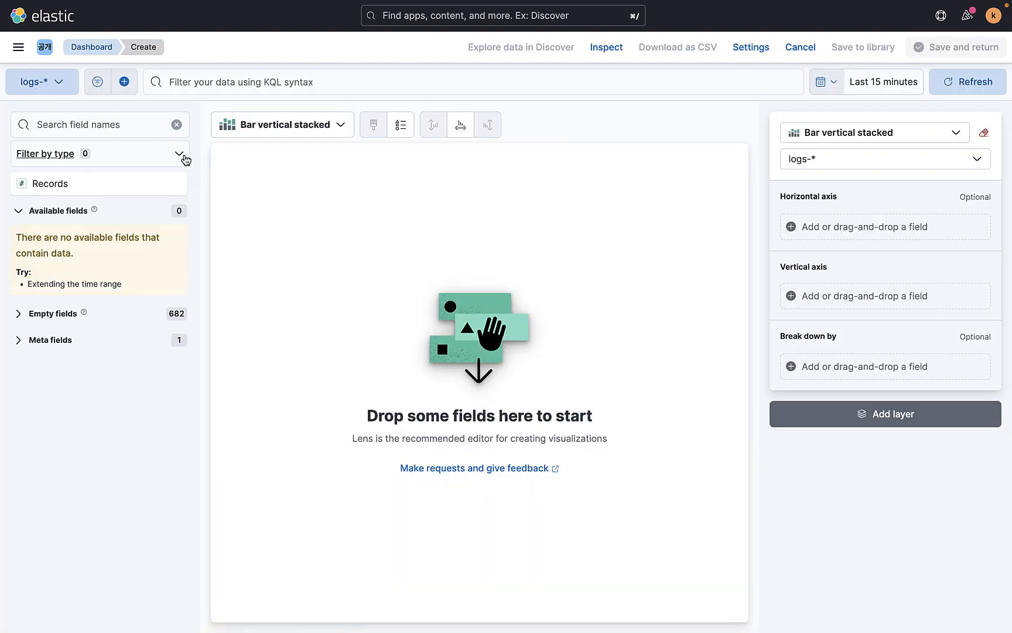
left_click(91, 49)
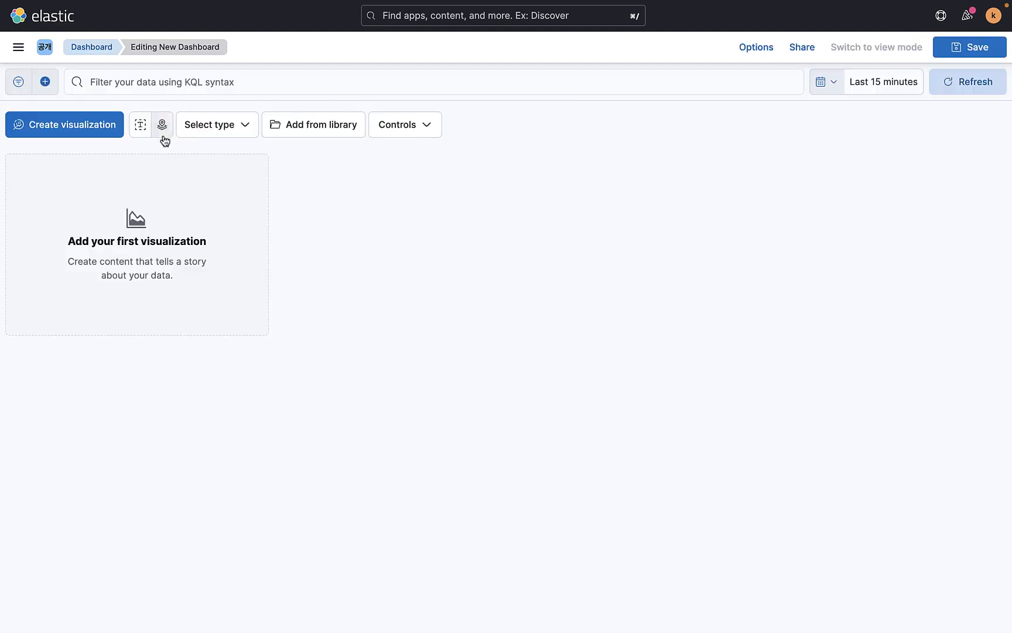
left_click(236, 127)
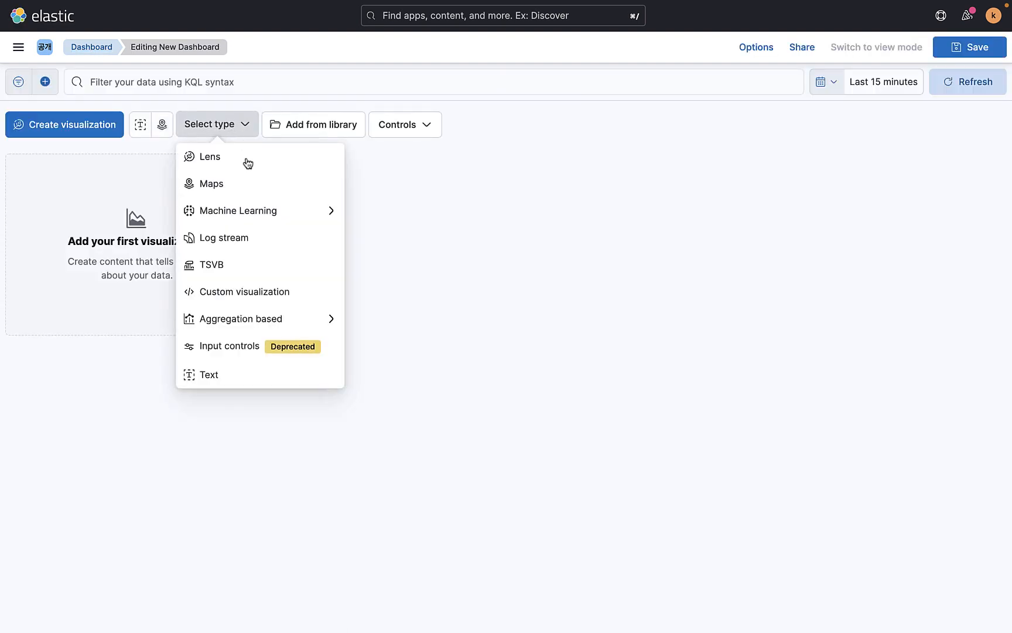
left_click(291, 323)
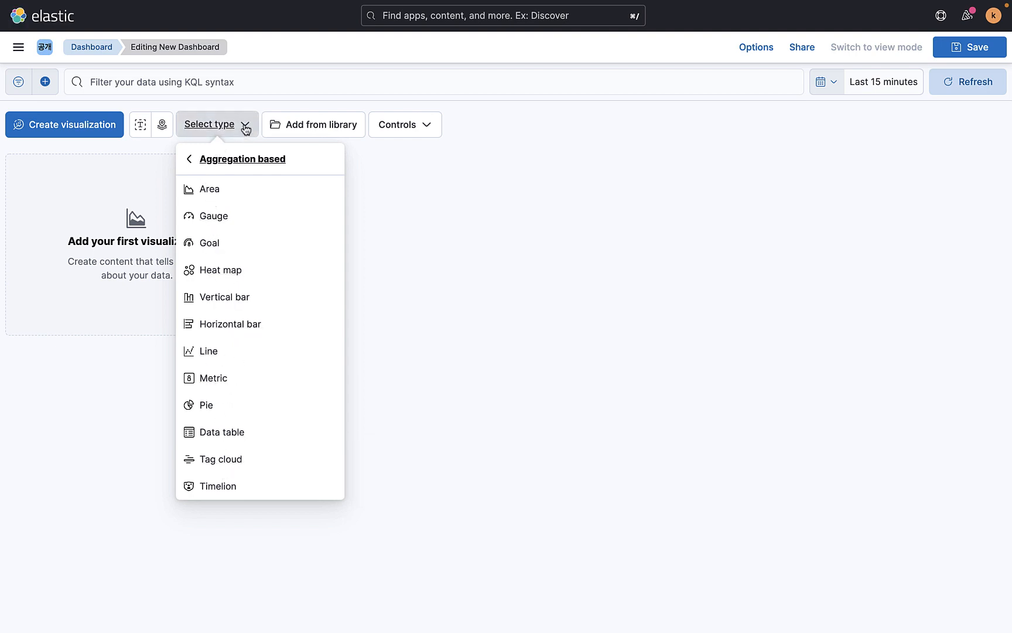
left_click(337, 123)
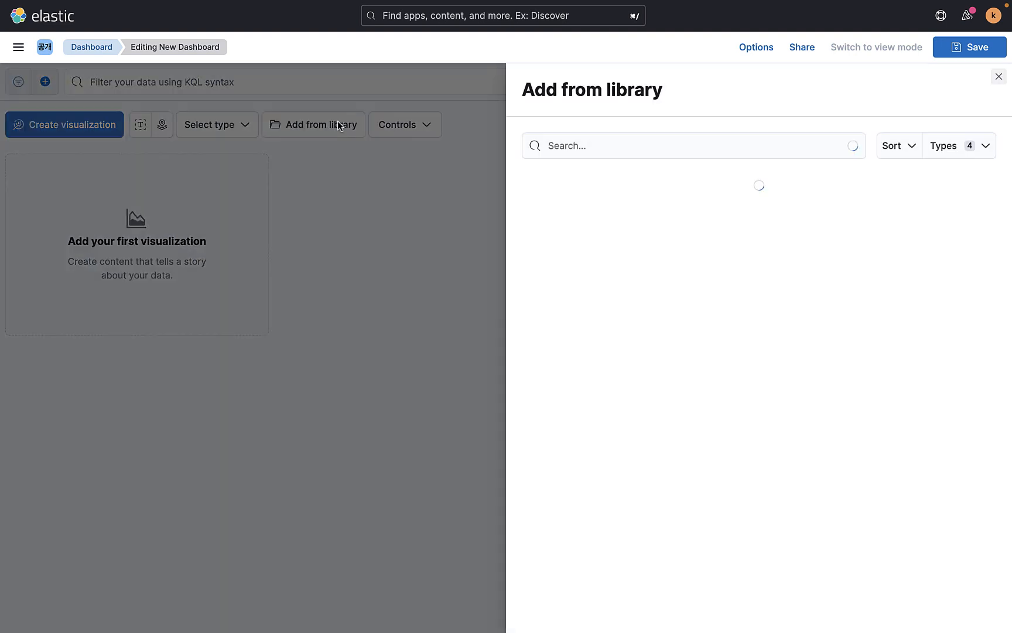
left_click(397, 176)
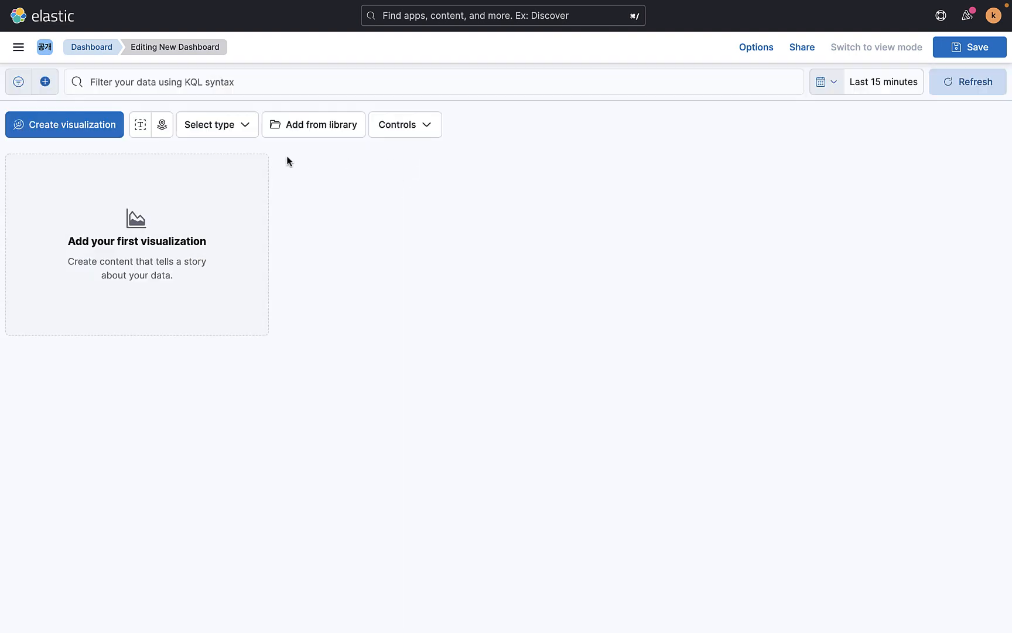
Start a new Lens visualization on the dashboard using the seoul-metro-logs* data view
left_click(82, 126)
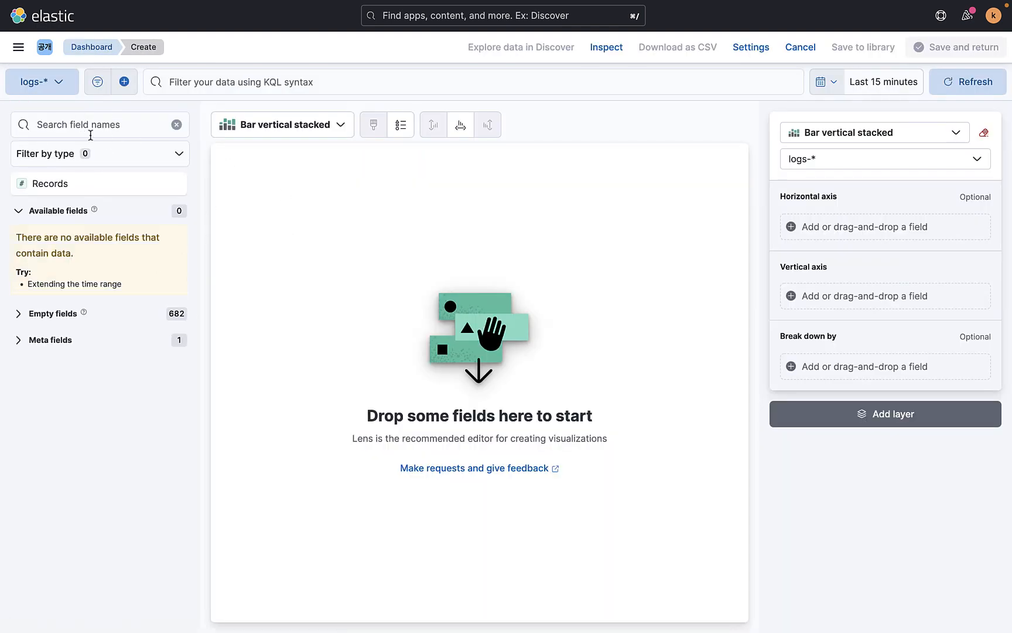
left_click(59, 81)
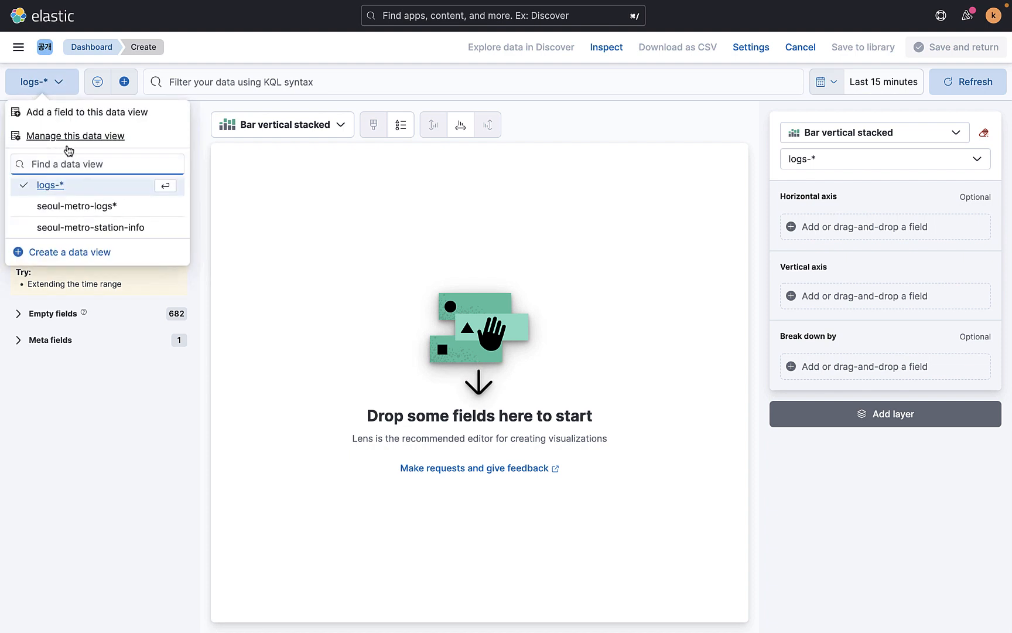
left_click(88, 206)
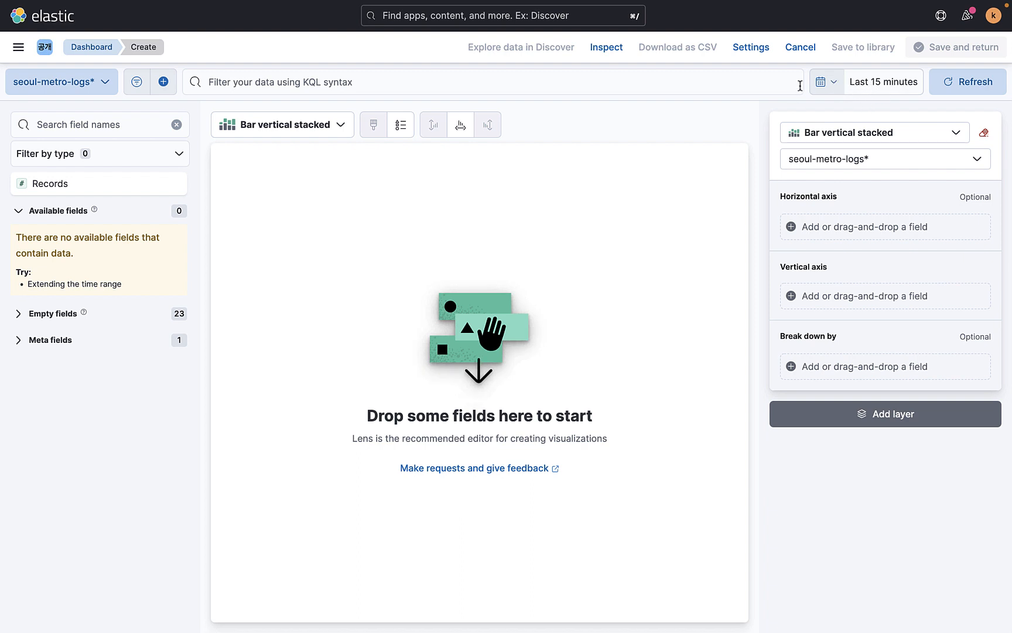
Set the start of the time range to a relative value of 5 years ago
left_click(827, 83)
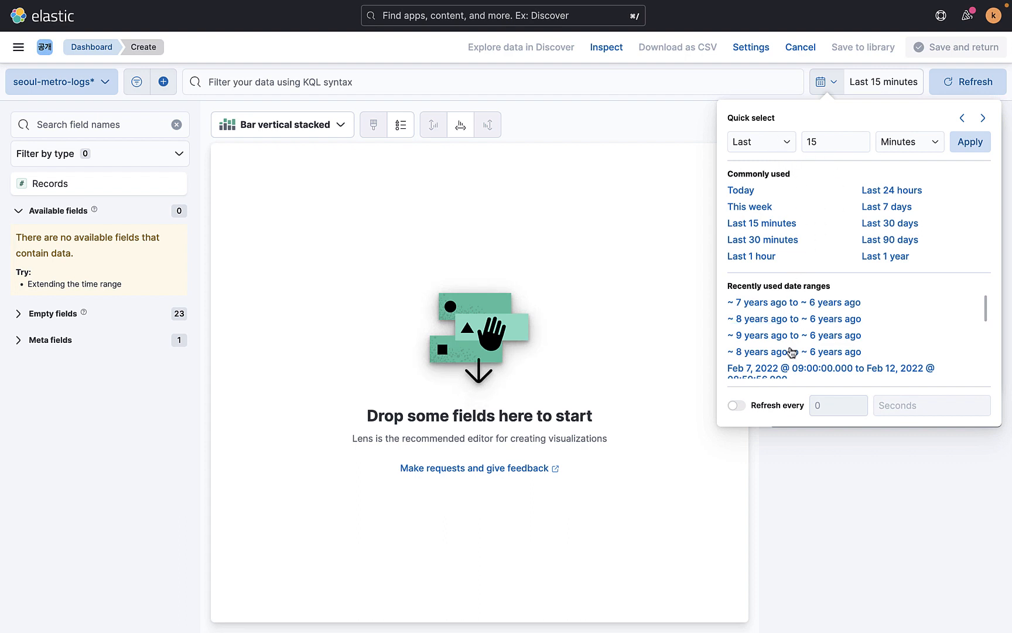
left_click(868, 89)
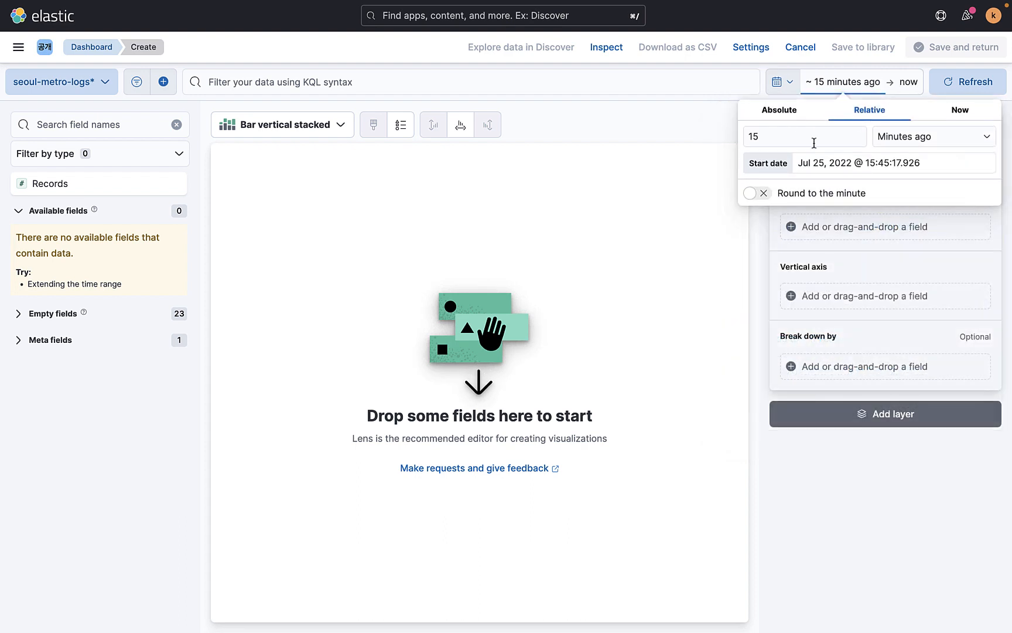
left_click(784, 112)
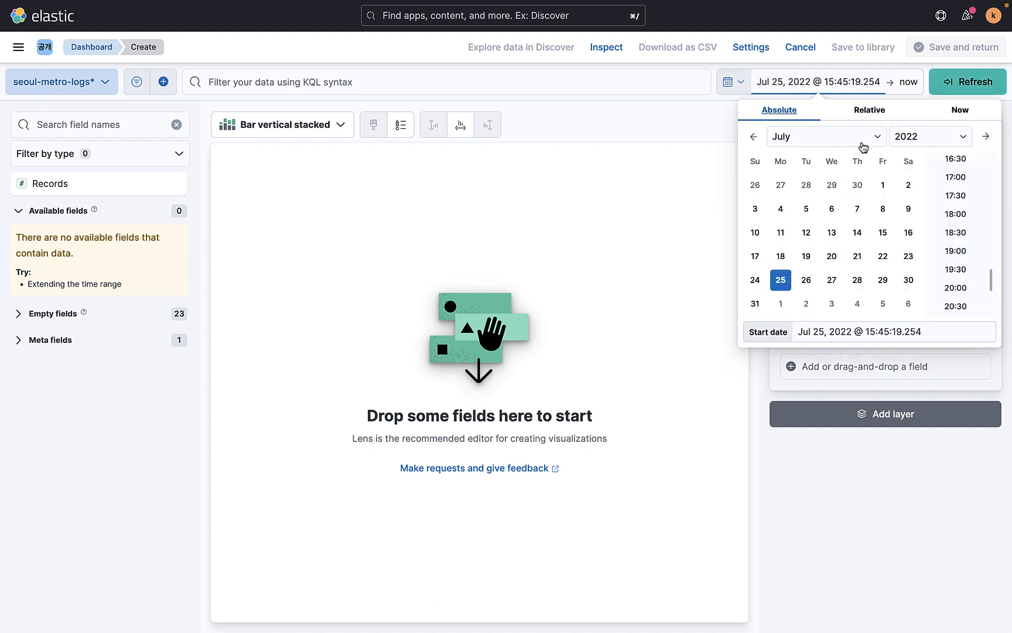
left_click(874, 115)
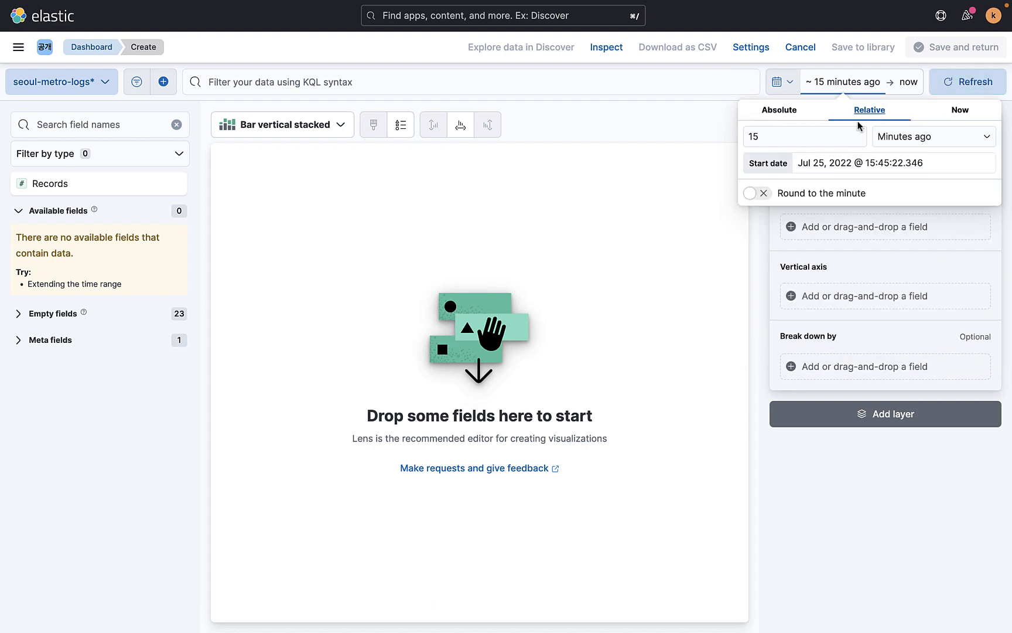
left_click(831, 136)
key("BackSpace")
key("BackSpace")
type("5")
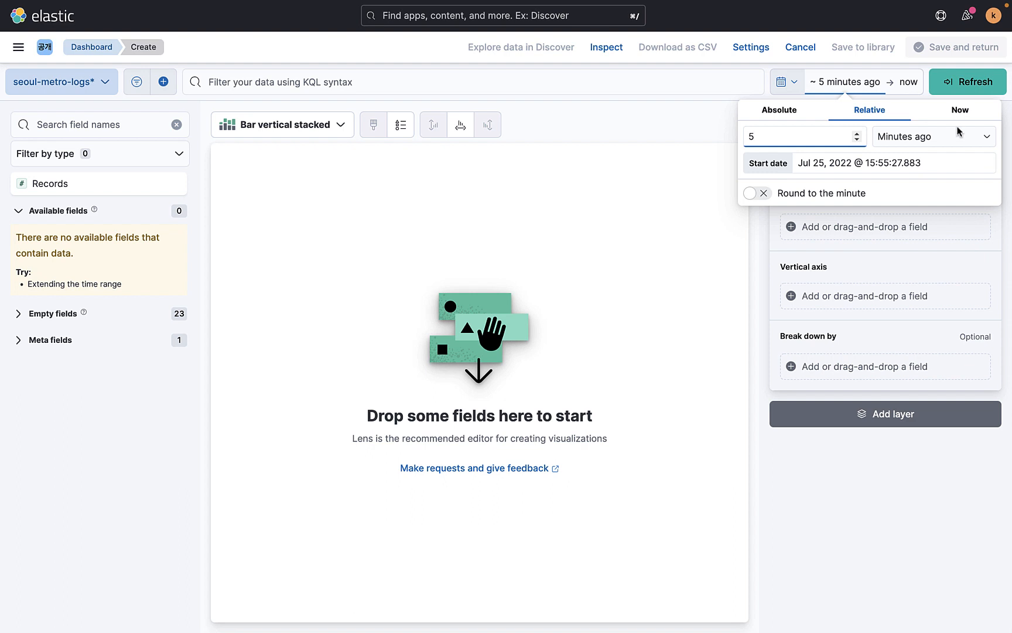
left_click(941, 138)
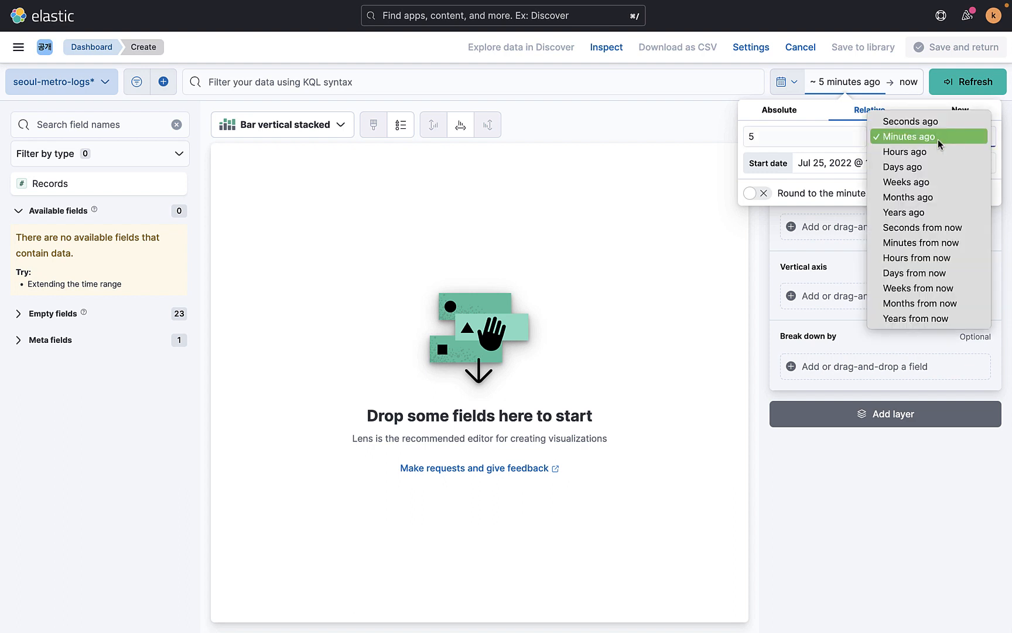
left_click(928, 212)
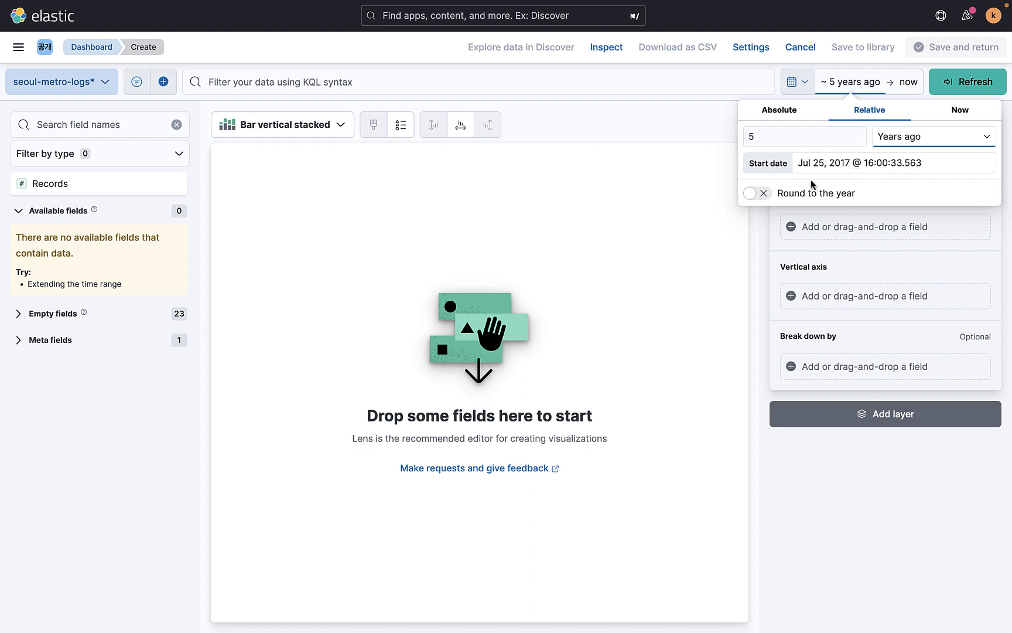
Round the start of the time range to the year and apply the range to load the available fields
left_click(758, 194)
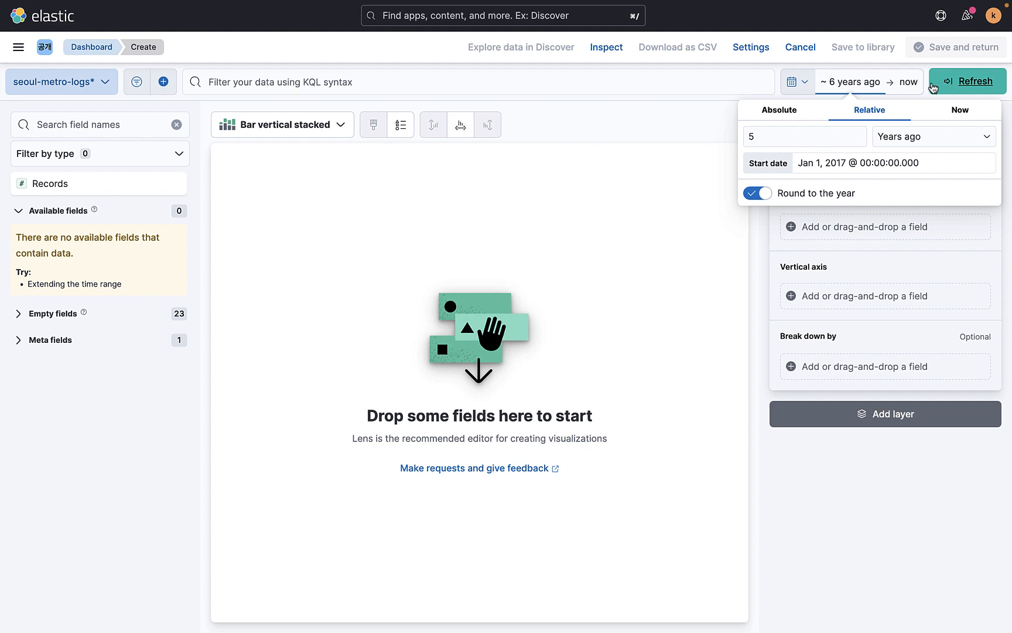
left_click(937, 83)
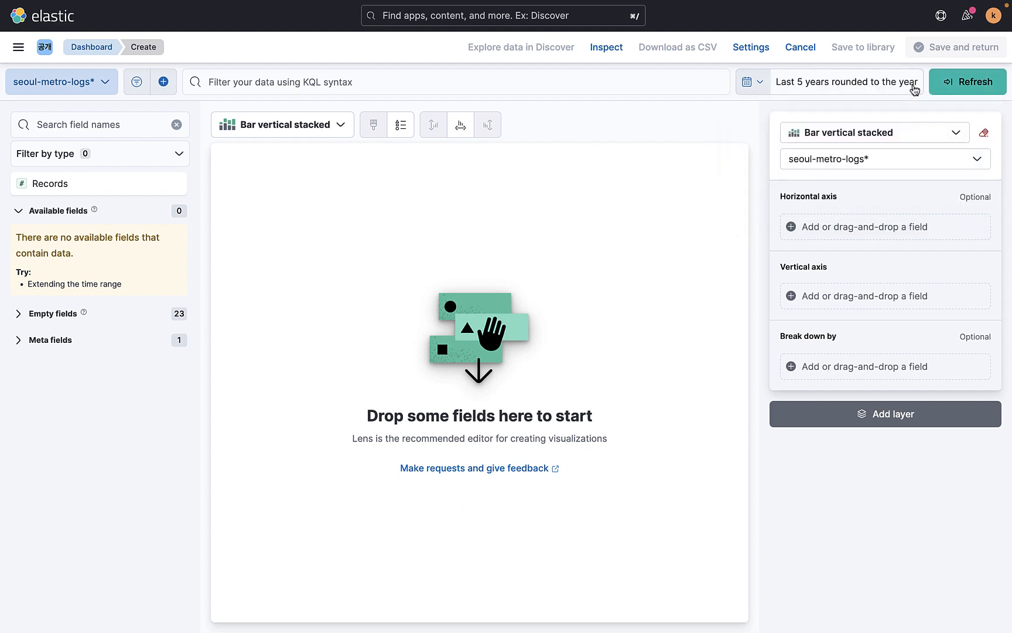
left_click(913, 88)
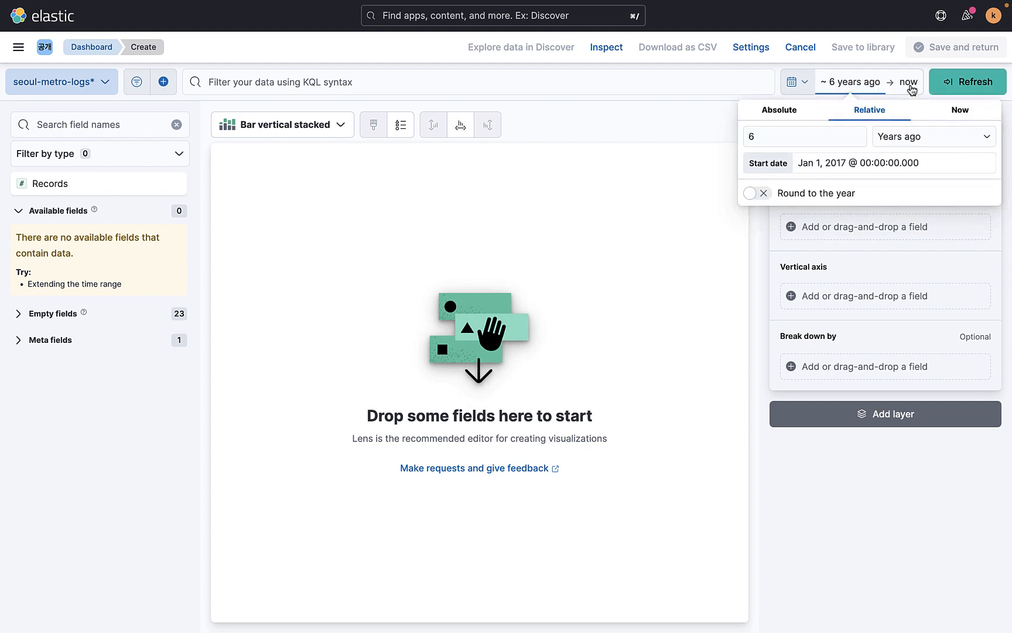
left_click(972, 83)
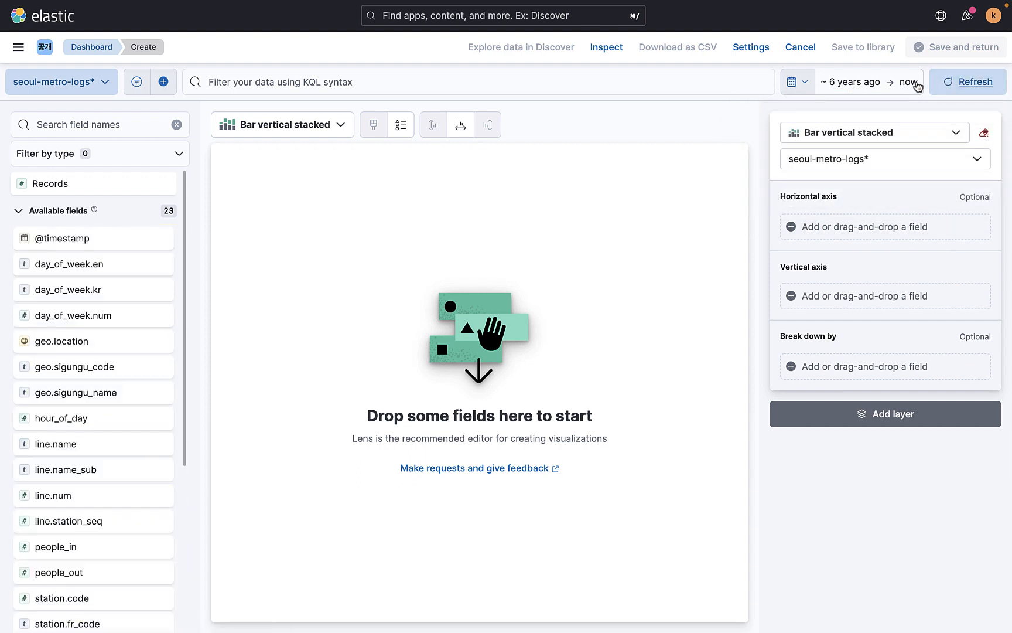
Set the end of the time range to a relative value of 5 years ago
left_click(911, 83)
left_click(792, 110)
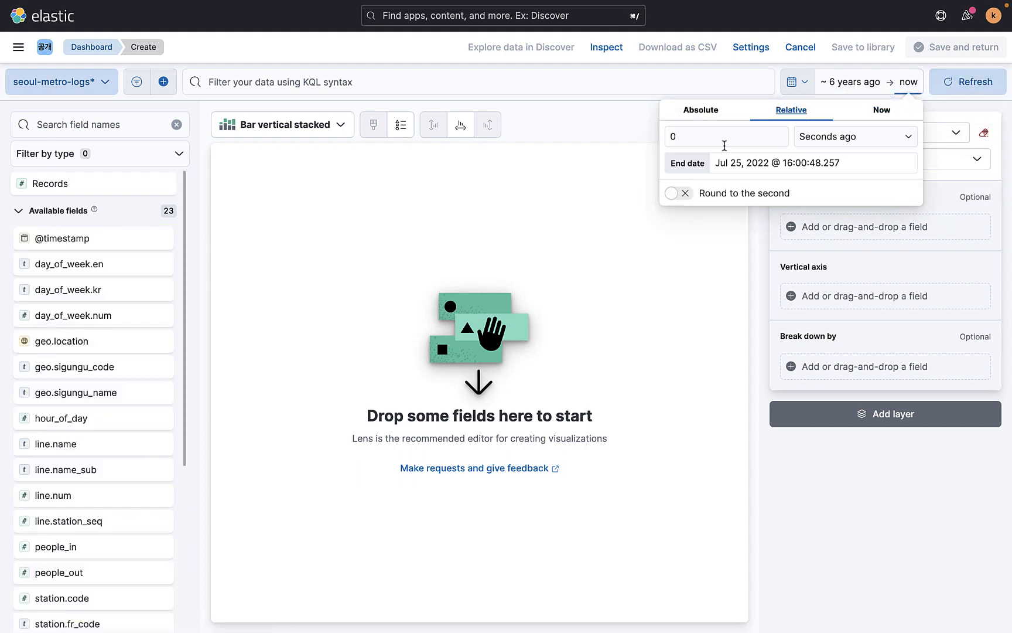
left_click(703, 138)
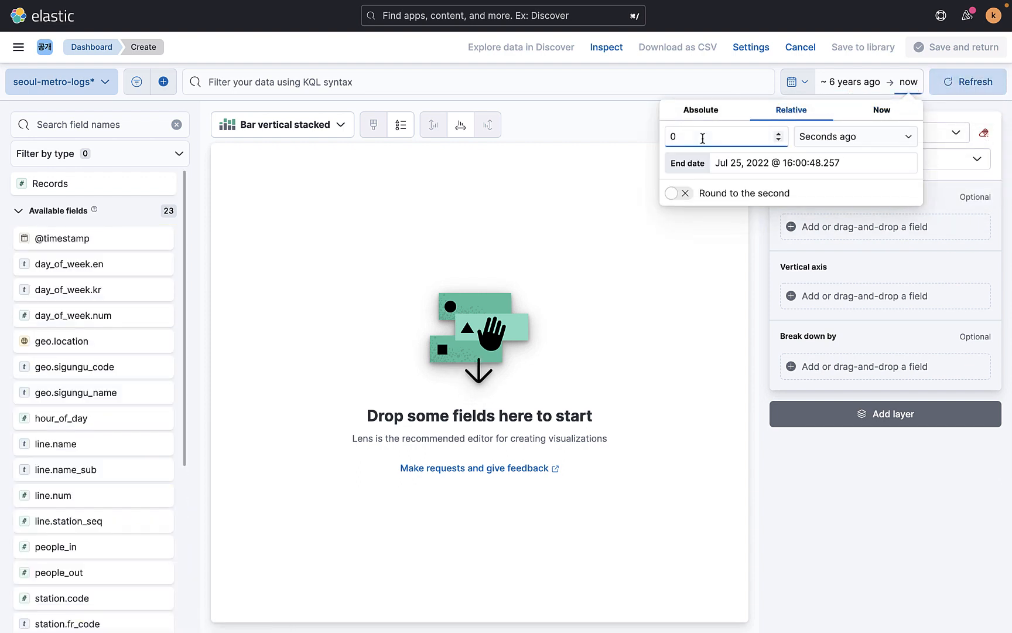
key("BackSpace")
type("5")
left_click(823, 137)
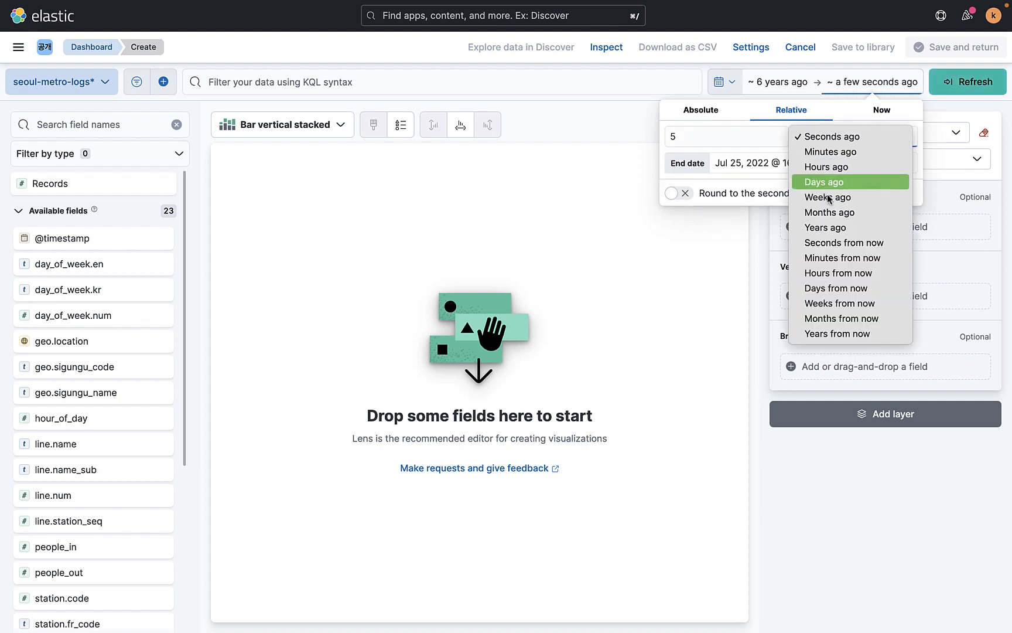
left_click(826, 227)
Round the end of the time range to the year, check both range limits and apply the range
left_click(669, 194)
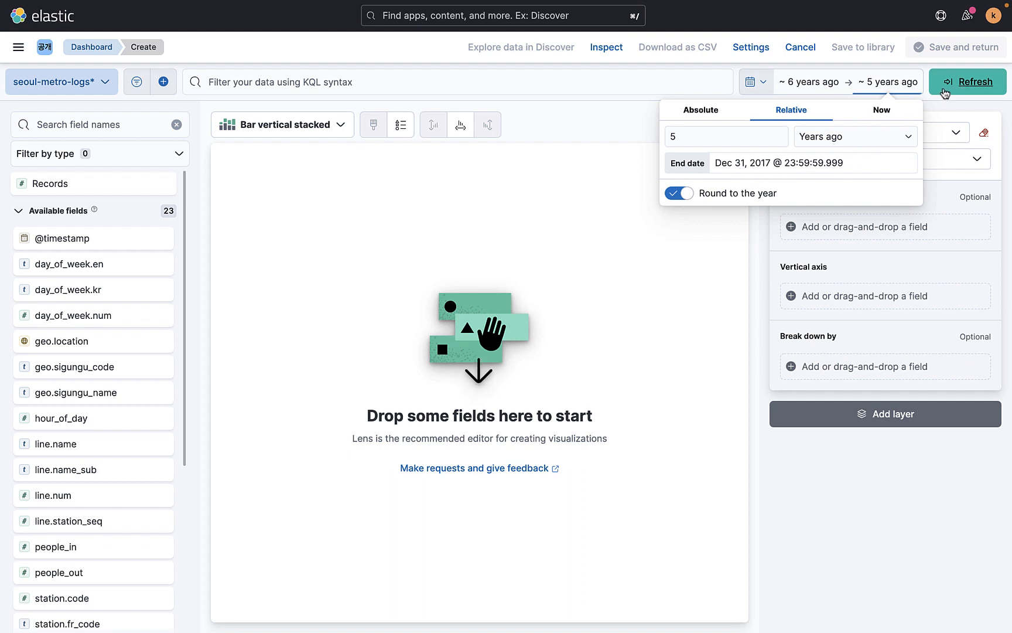
left_click(965, 82)
left_click(805, 82)
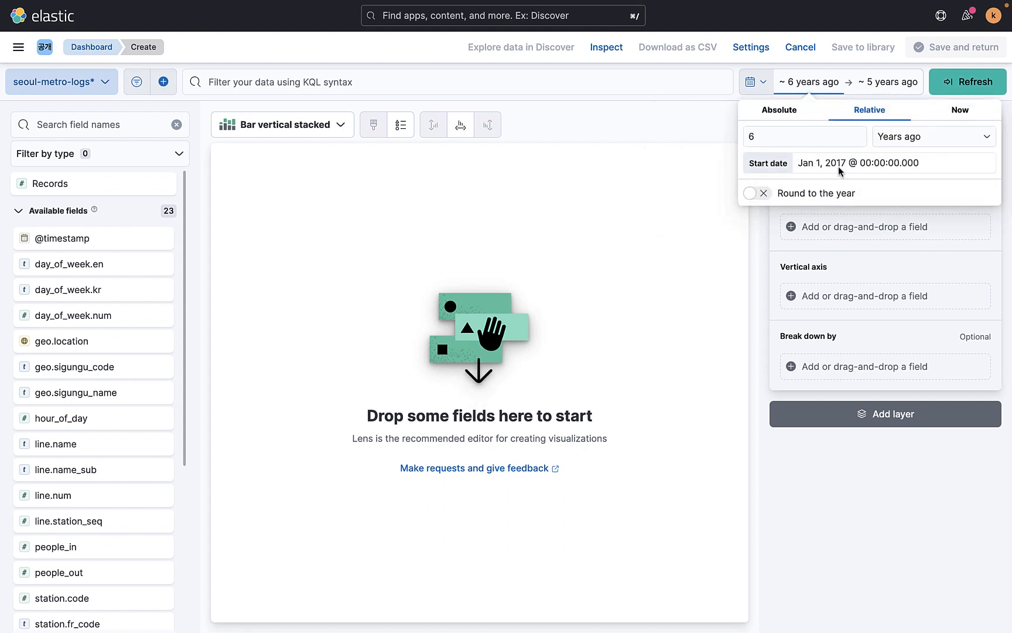
left_click(887, 86)
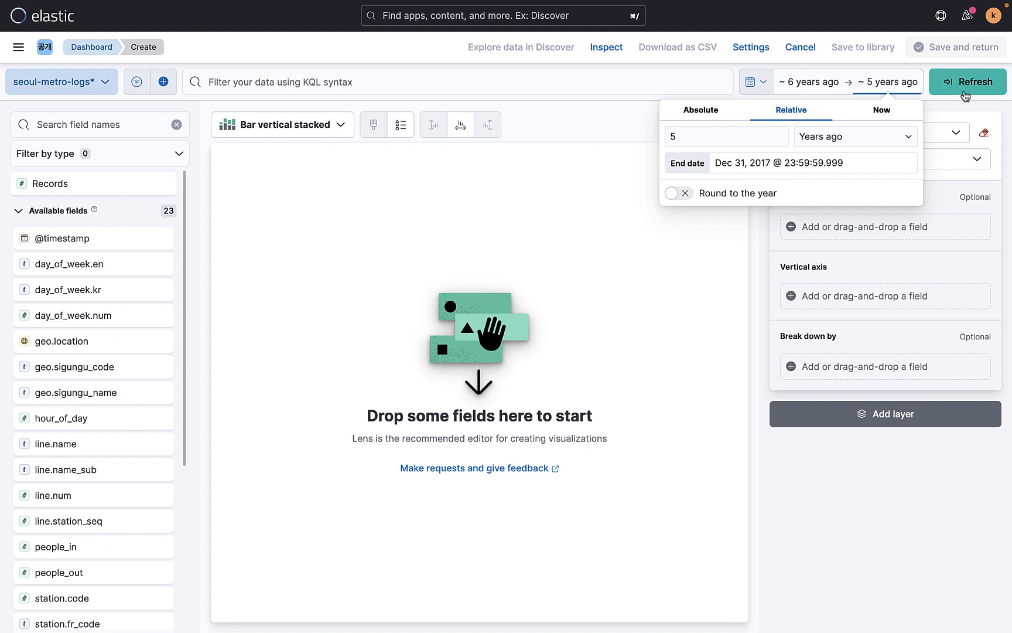
left_click(967, 88)
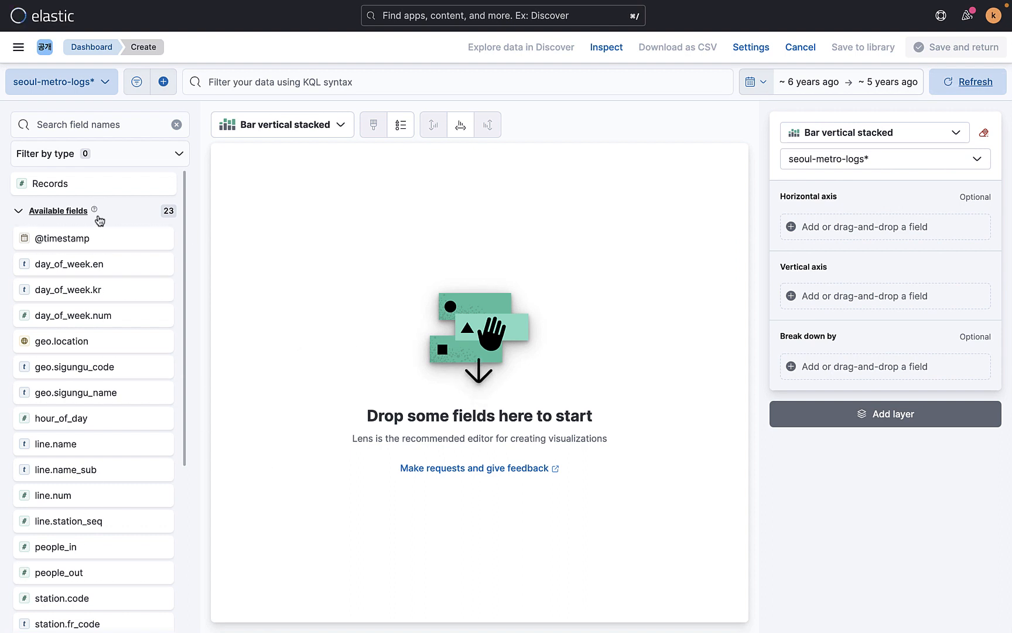
Look through the available fields and visualization types, and change the visualization to Metric
scroll(106, 471, "down", 3)
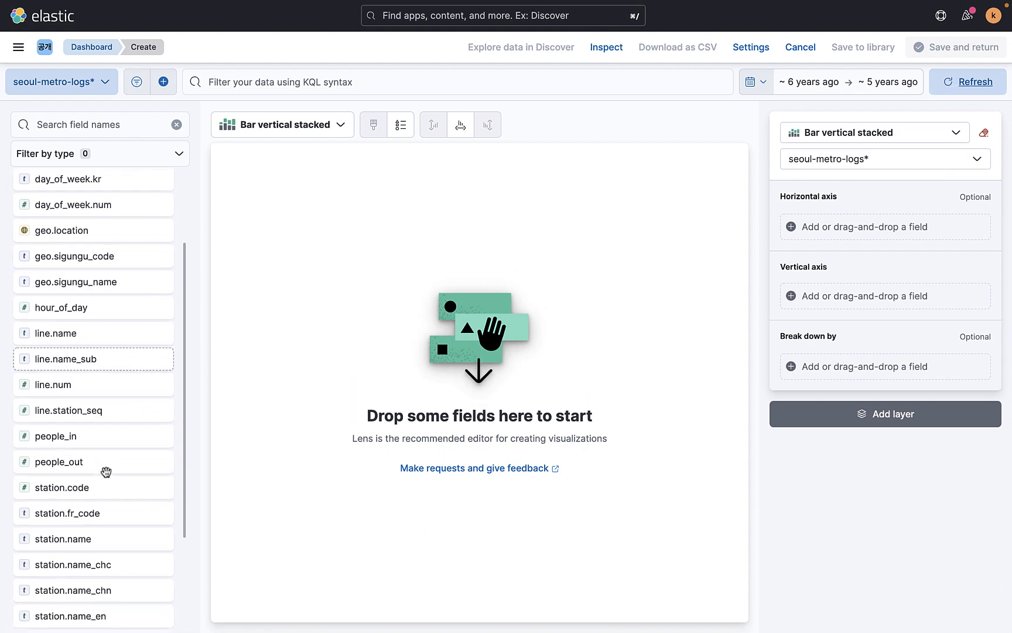
scroll(106, 471, "up", 3)
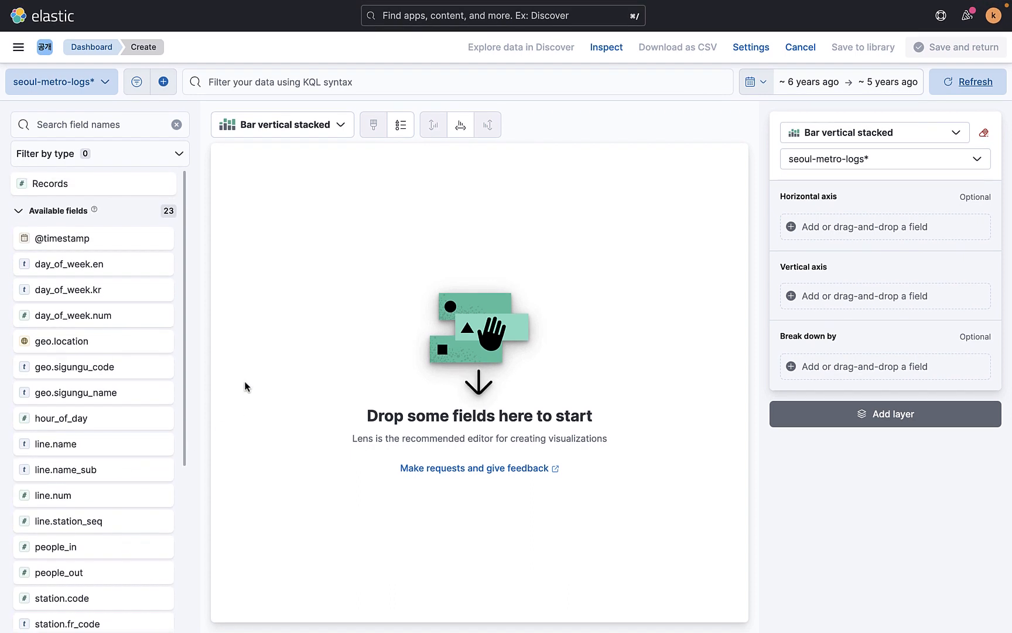
left_click(312, 125)
scroll(331, 280, "down", 5)
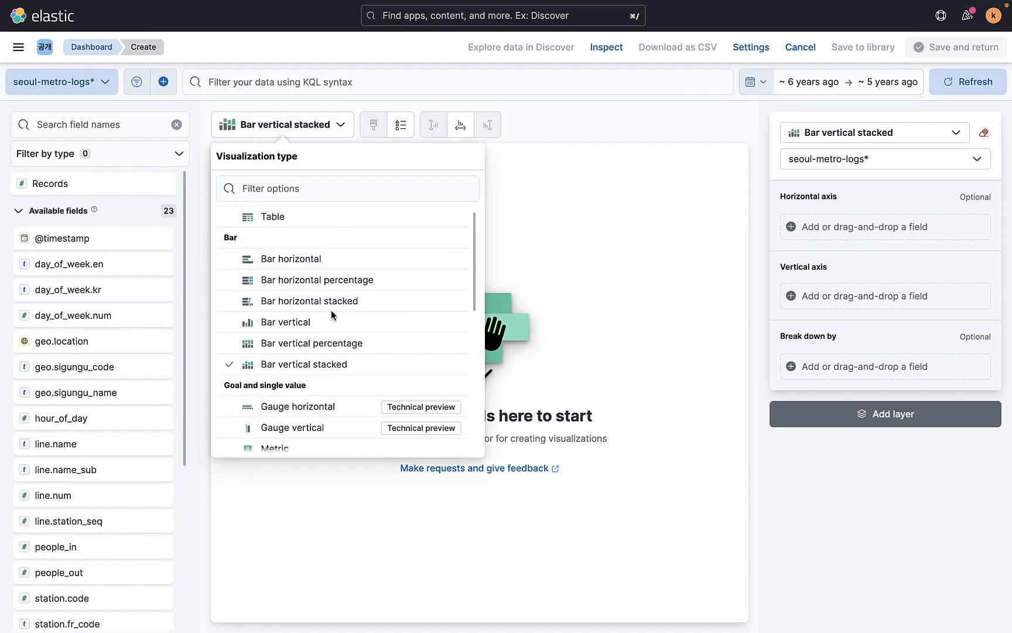
scroll(332, 311, "down", 1)
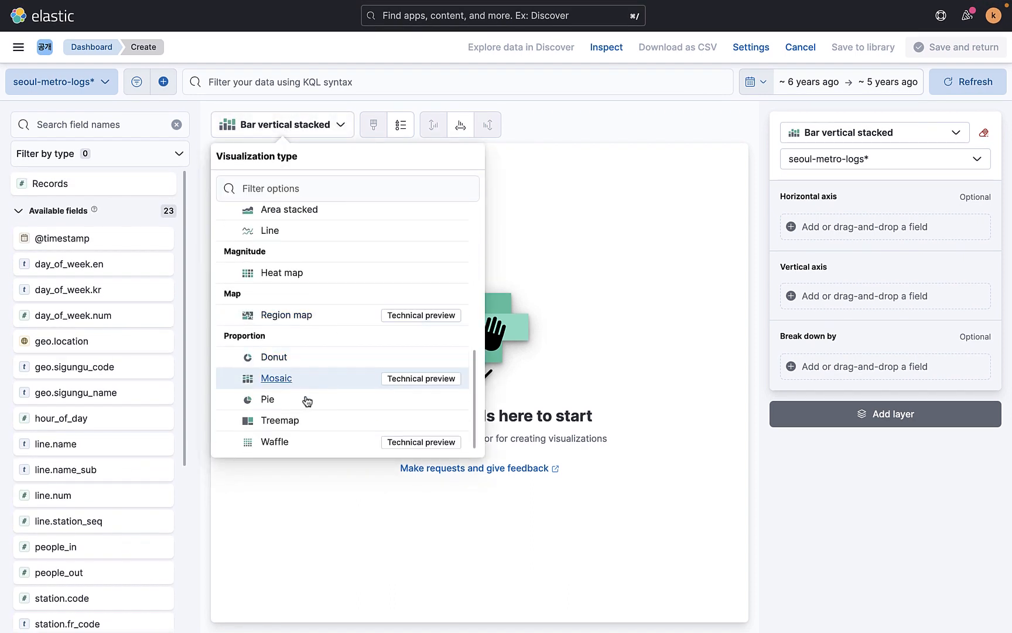
scroll(297, 290, "up", 3)
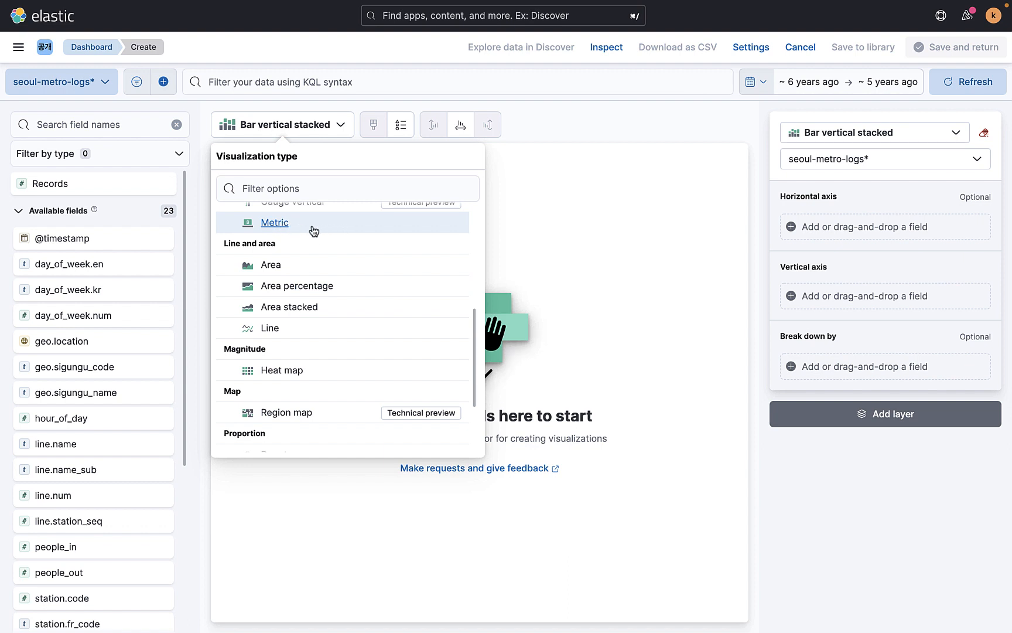
left_click(273, 229)
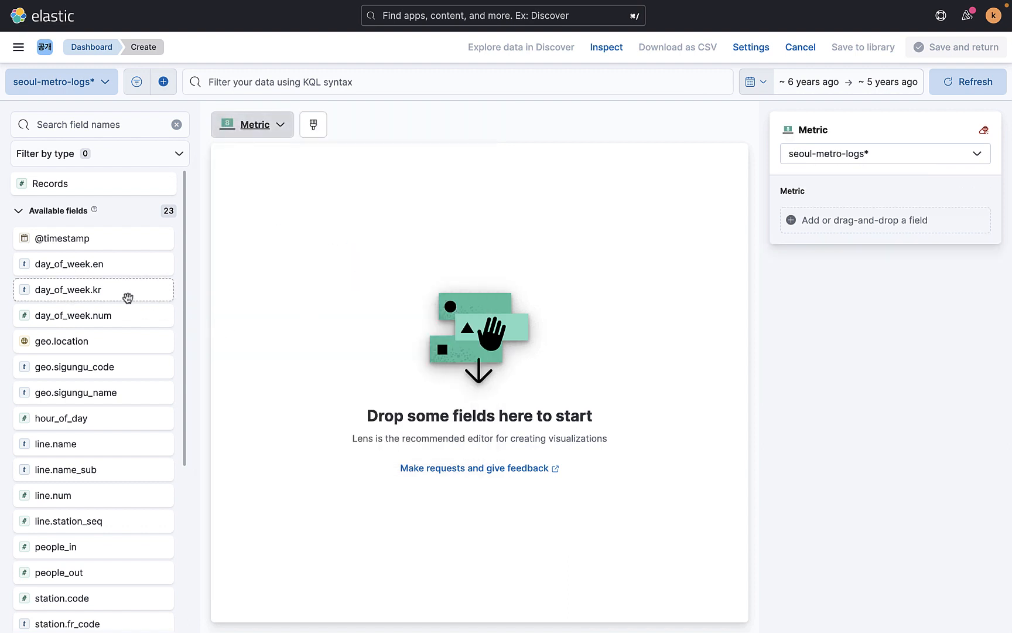
Add the people_in field as the metric and set its function to Sum
scroll(124, 298, "down", 5)
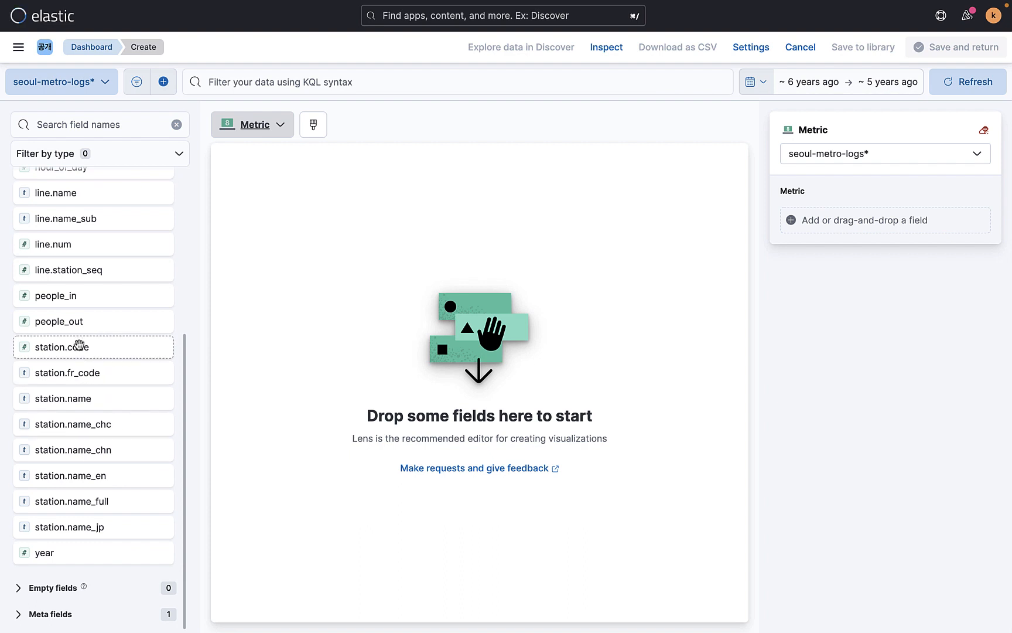
left_click_drag(74, 294, 485, 318)
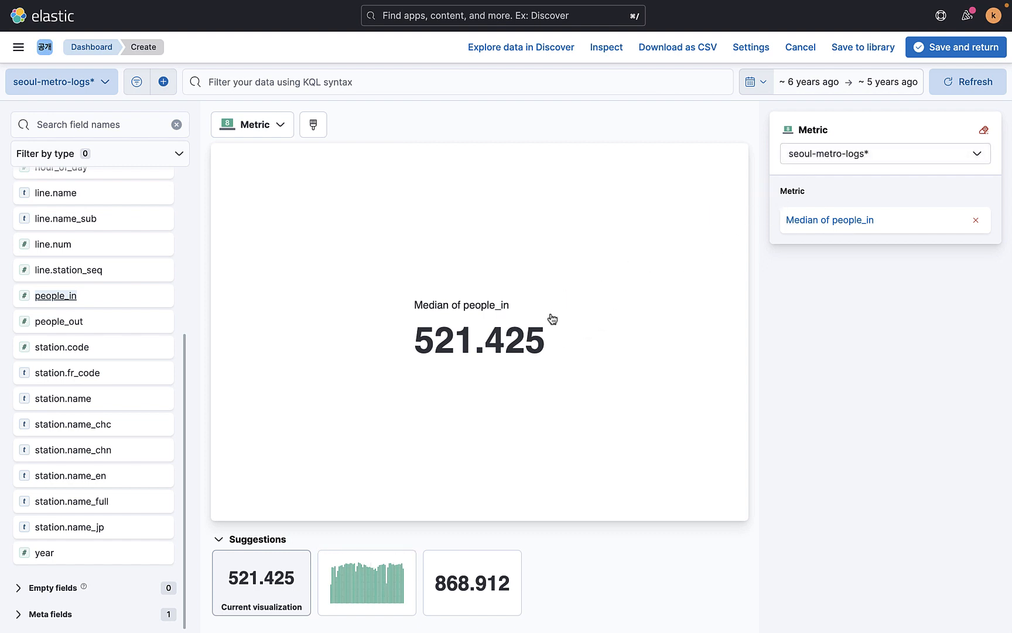
left_click(851, 226)
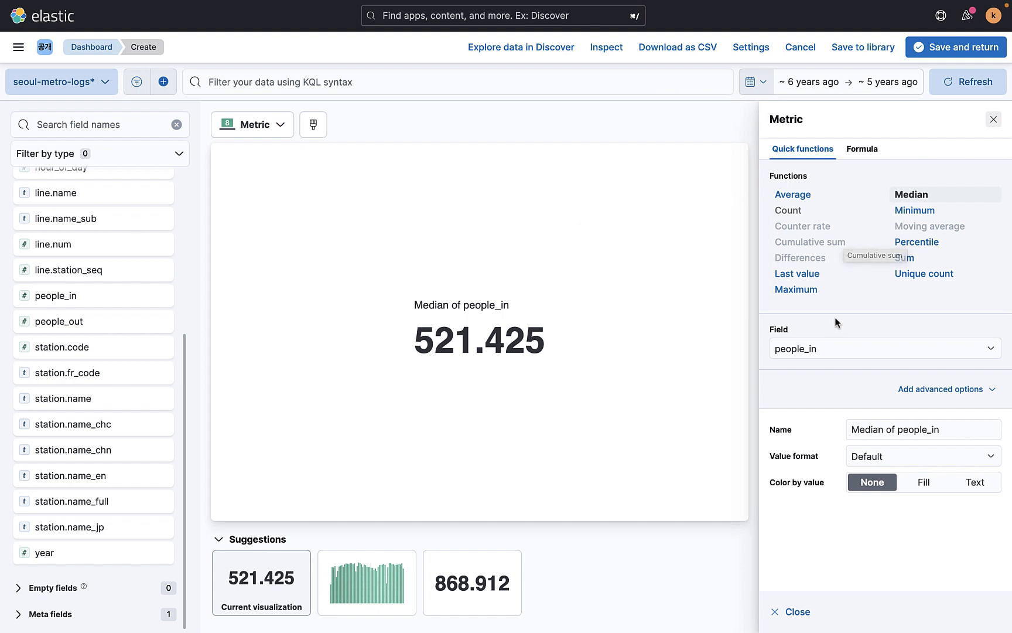
left_click(905, 259)
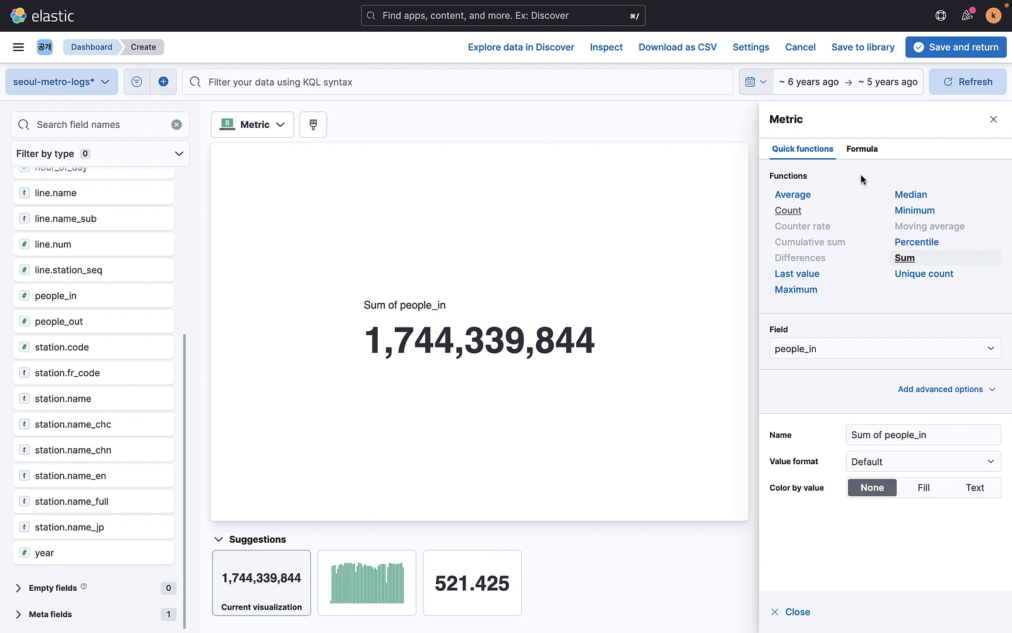
Color the people_in metric by value, comparing text coloring and settling on a background fill
left_click(922, 487)
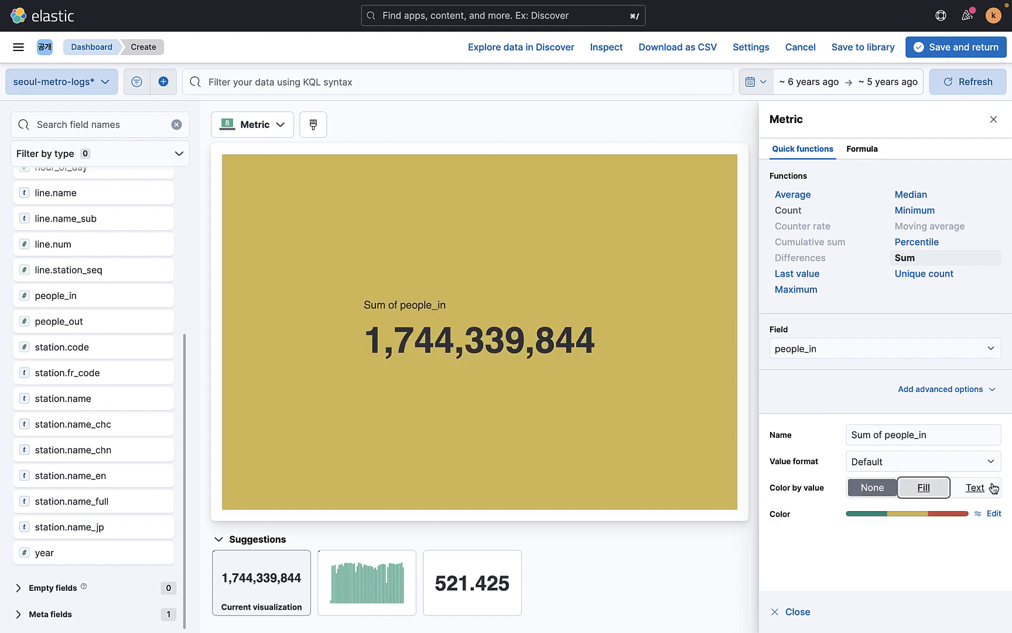
left_click(975, 487)
left_click(921, 487)
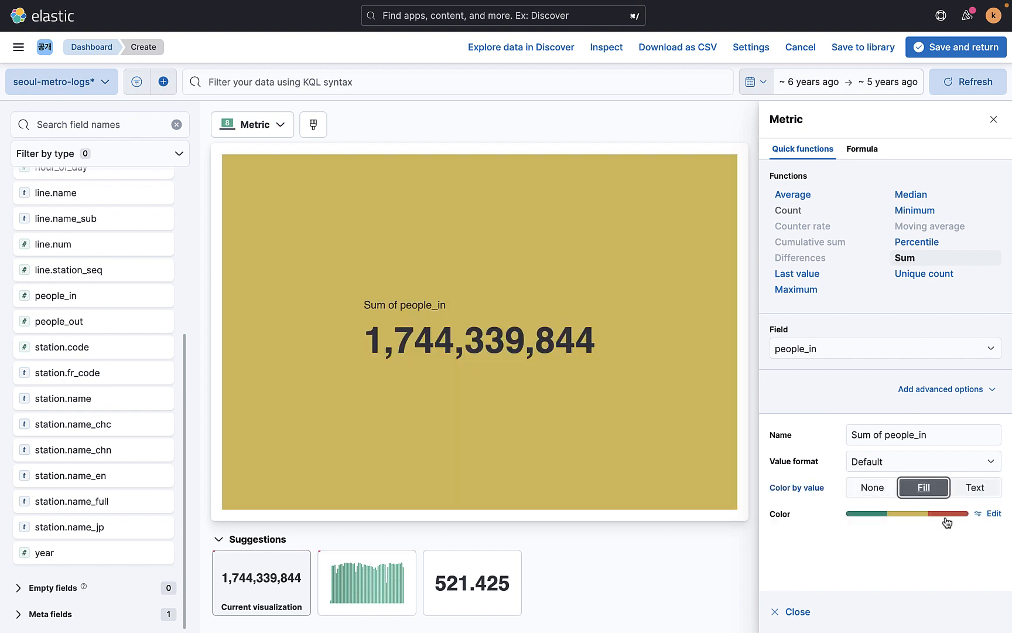
Remove the yellow and red color ranges and change the remaining range from 0 upward to the blue swatch
left_click(990, 513)
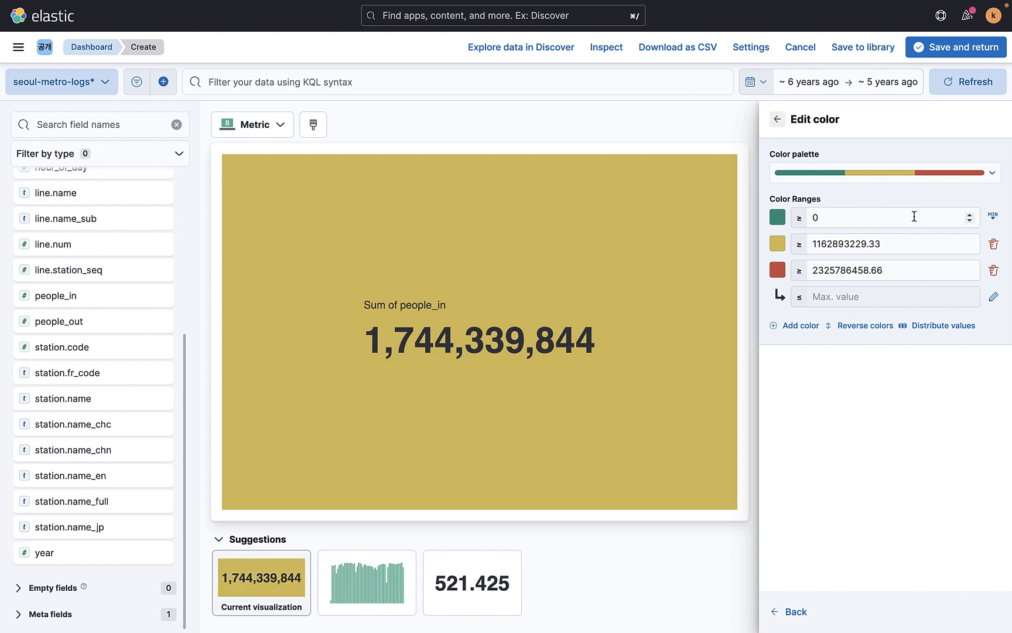
left_click(991, 249)
left_click(993, 244)
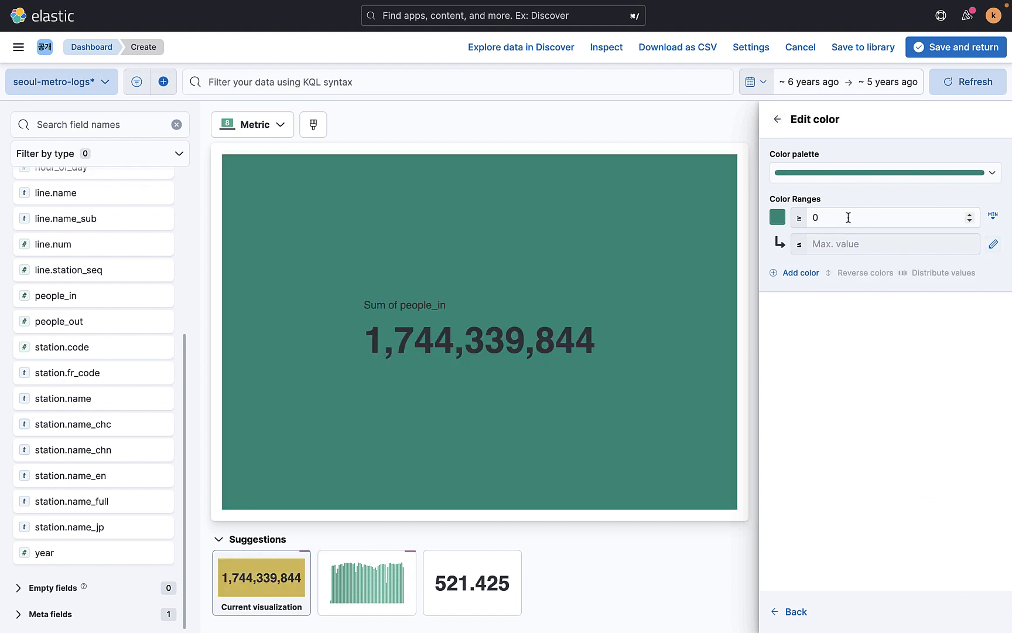
left_click(773, 222)
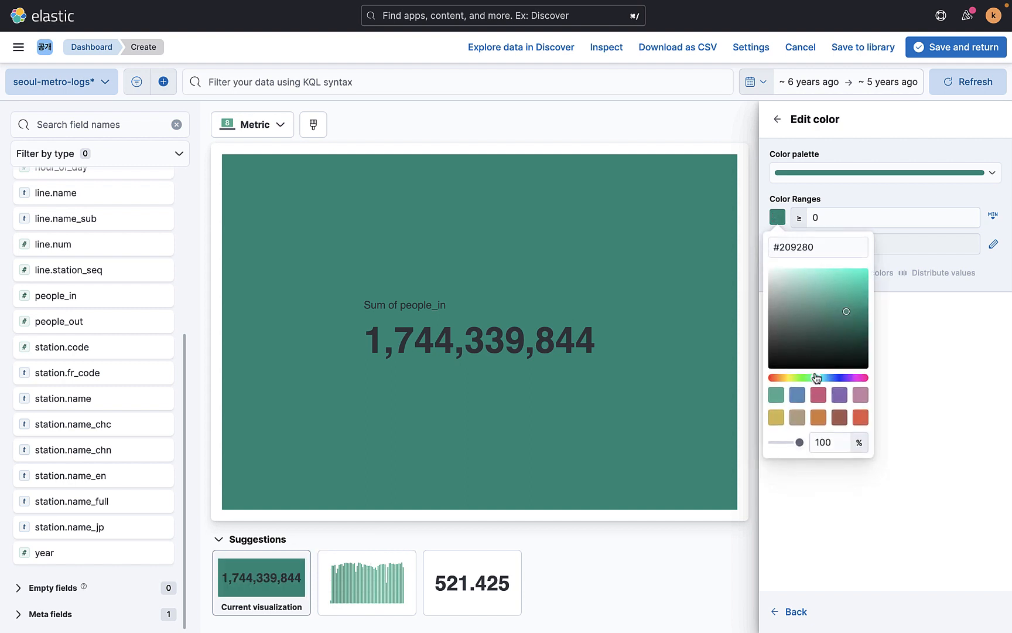
left_click(805, 397)
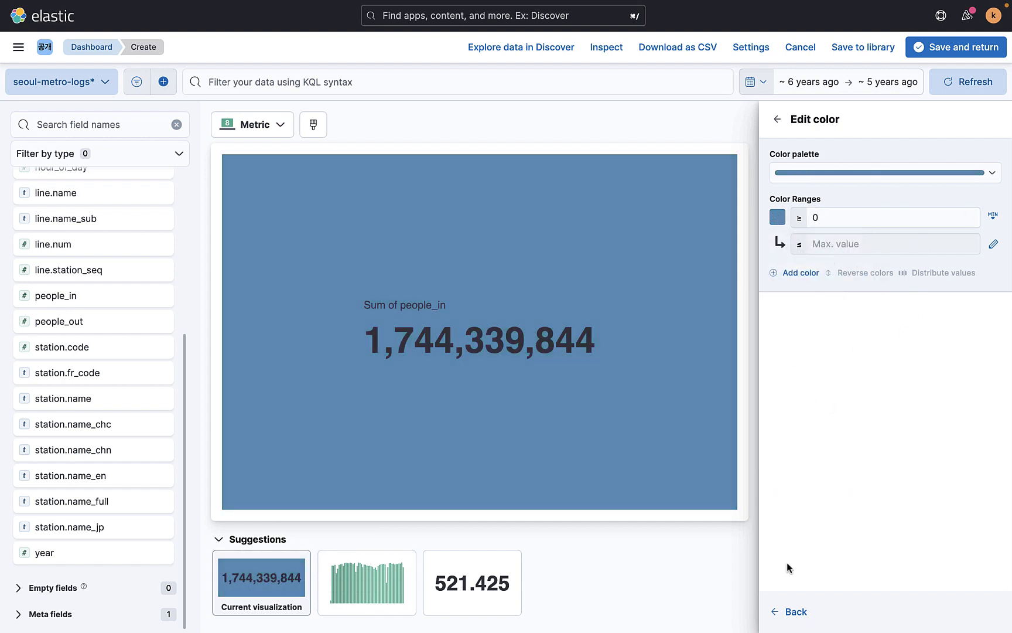
left_click(792, 611)
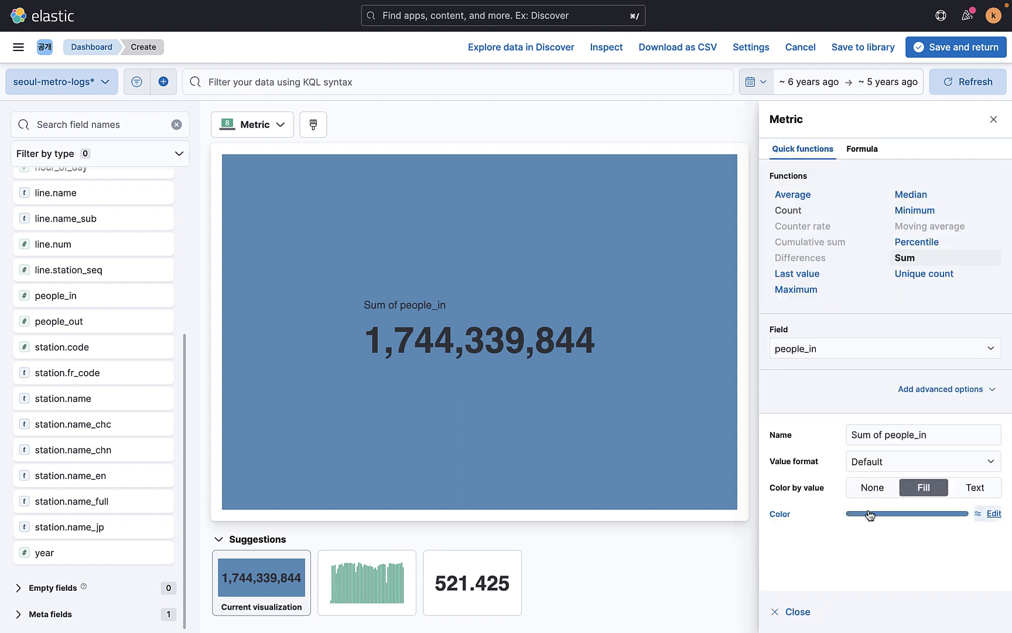
Try applying the blue color to the metric's text instead of its background fill
left_click(975, 489)
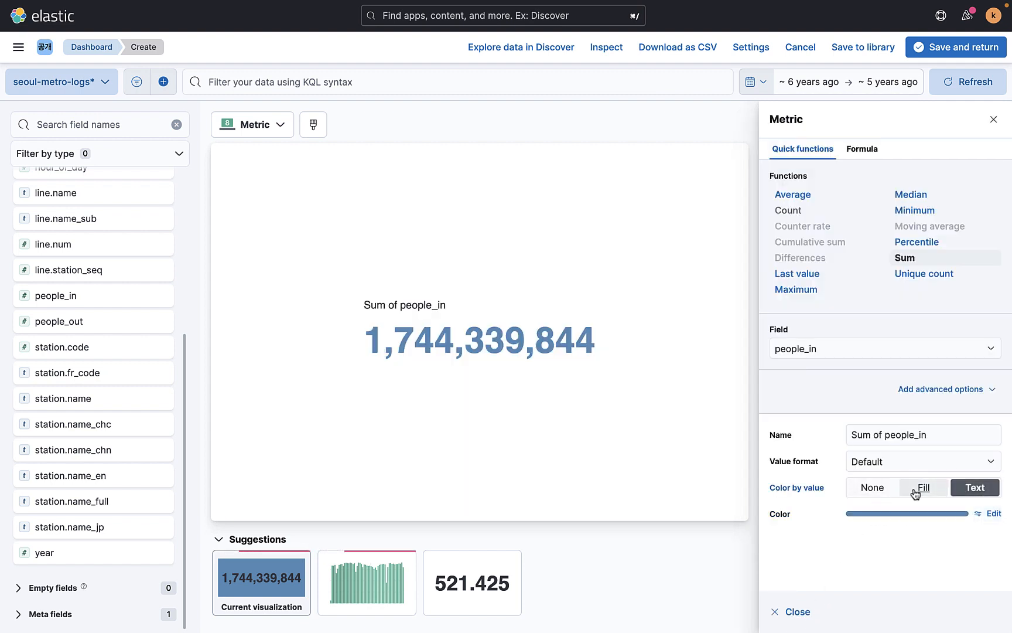
left_click(921, 489)
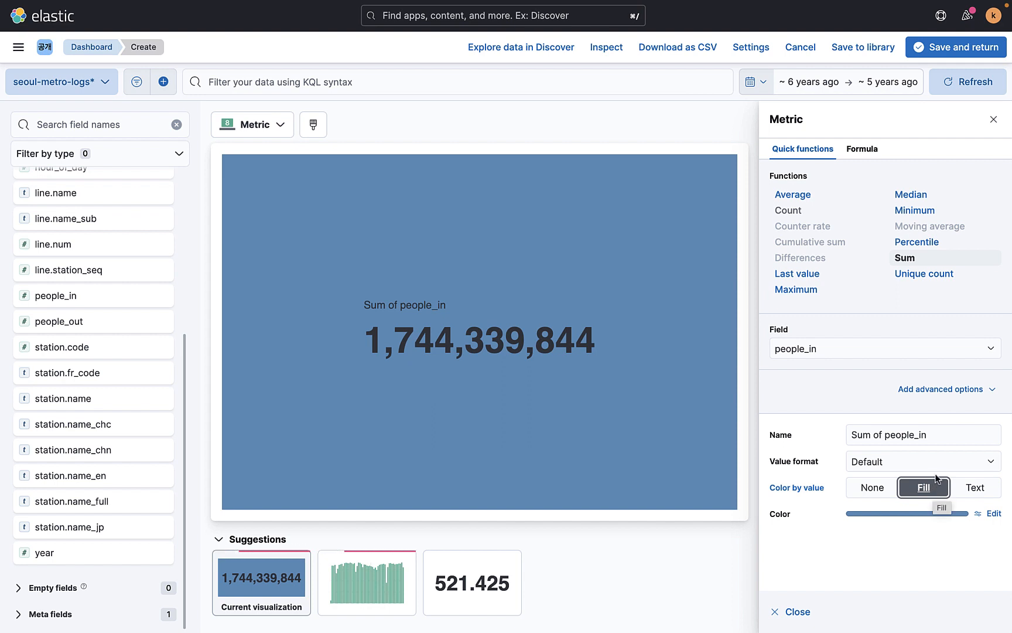
left_click(964, 490)
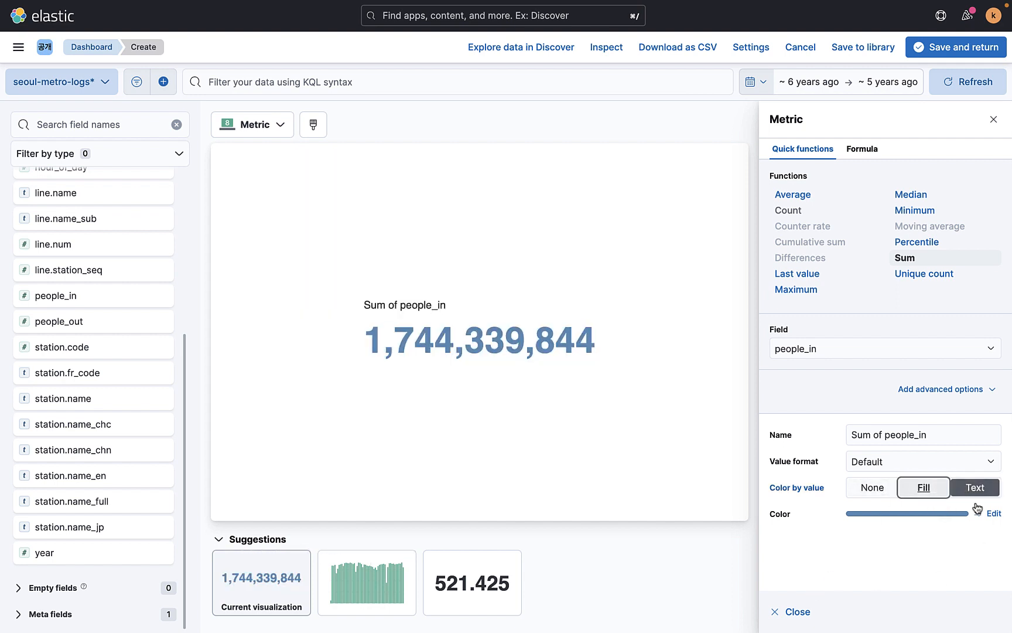
Lighten the background fill's color range to light blue #82C0FA
left_click(994, 513)
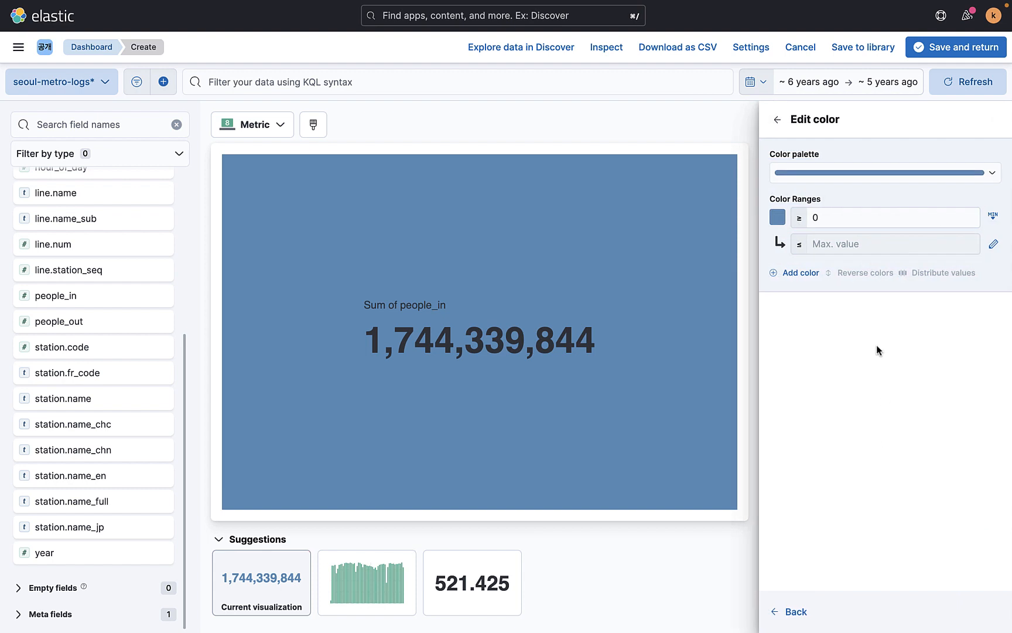
left_click(777, 218)
left_click_drag(832, 293, 817, 276)
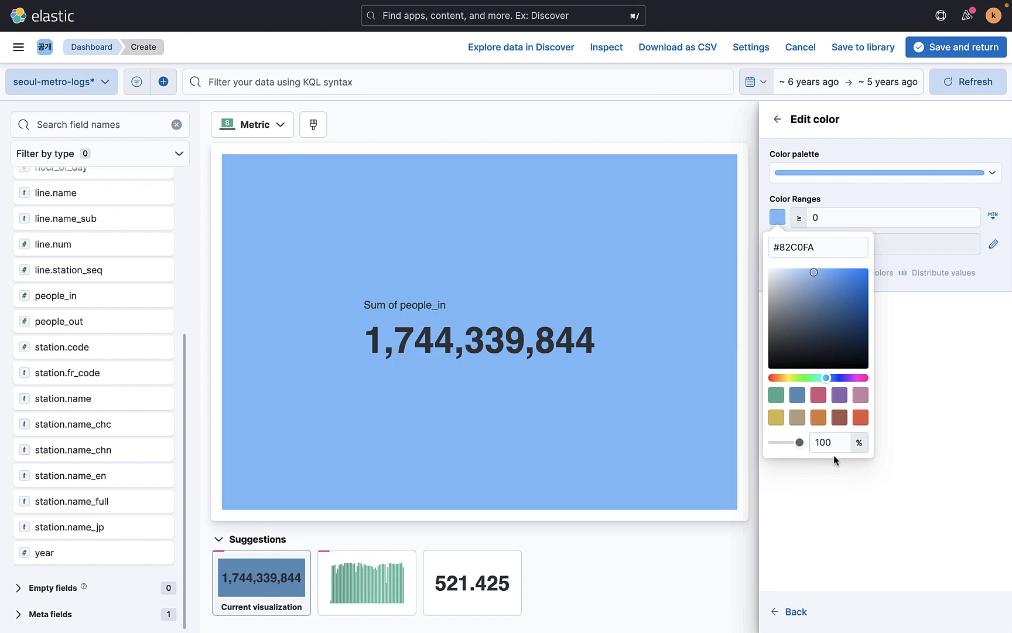
left_click(910, 376)
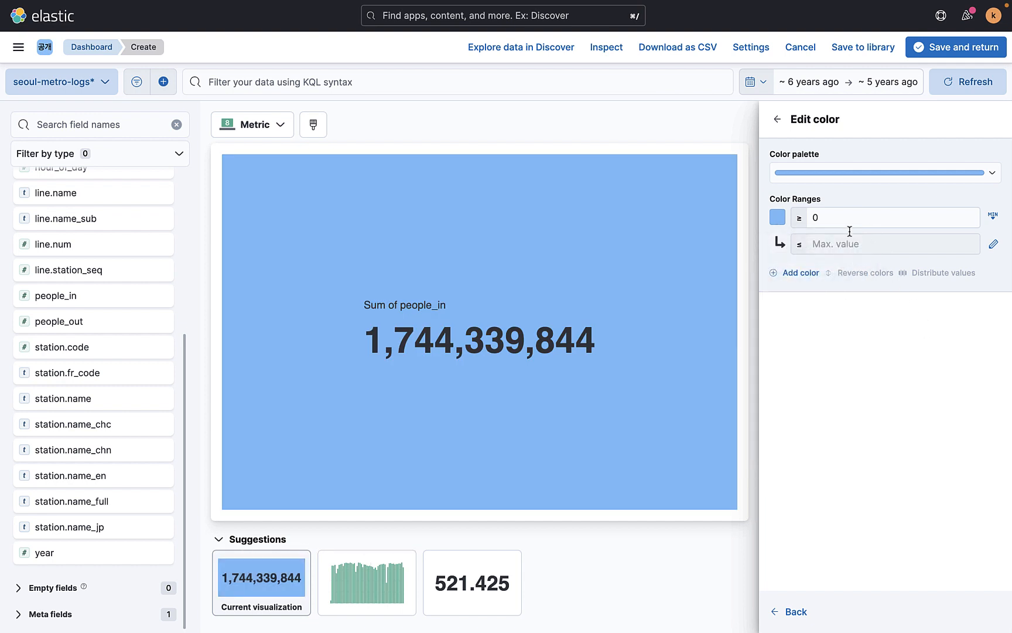
left_click(796, 612)
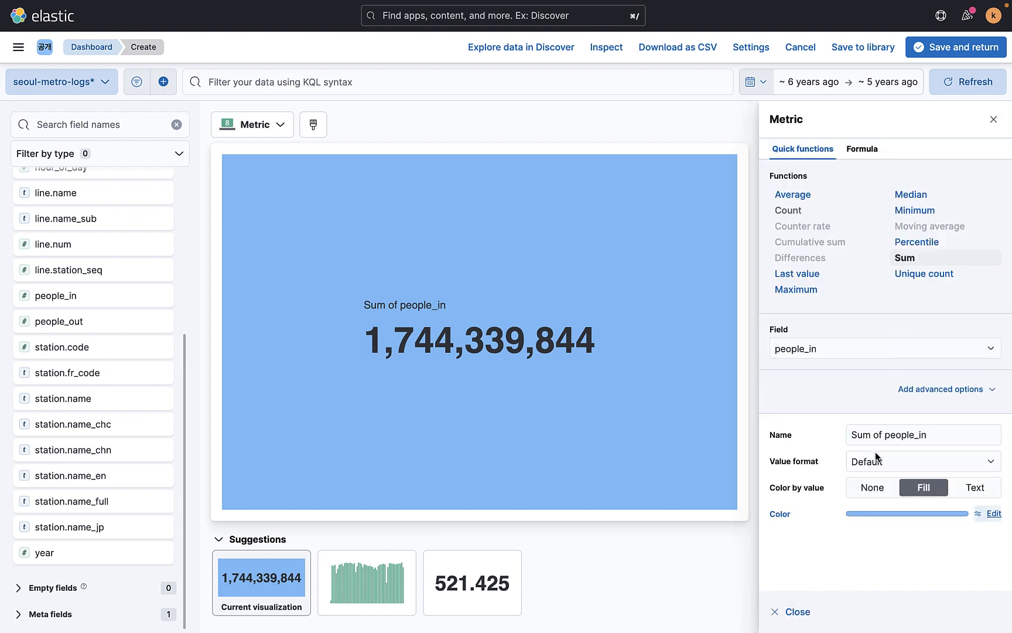
Rename the metric to 전체 승차인원 and finish its configuration
left_click(892, 440)
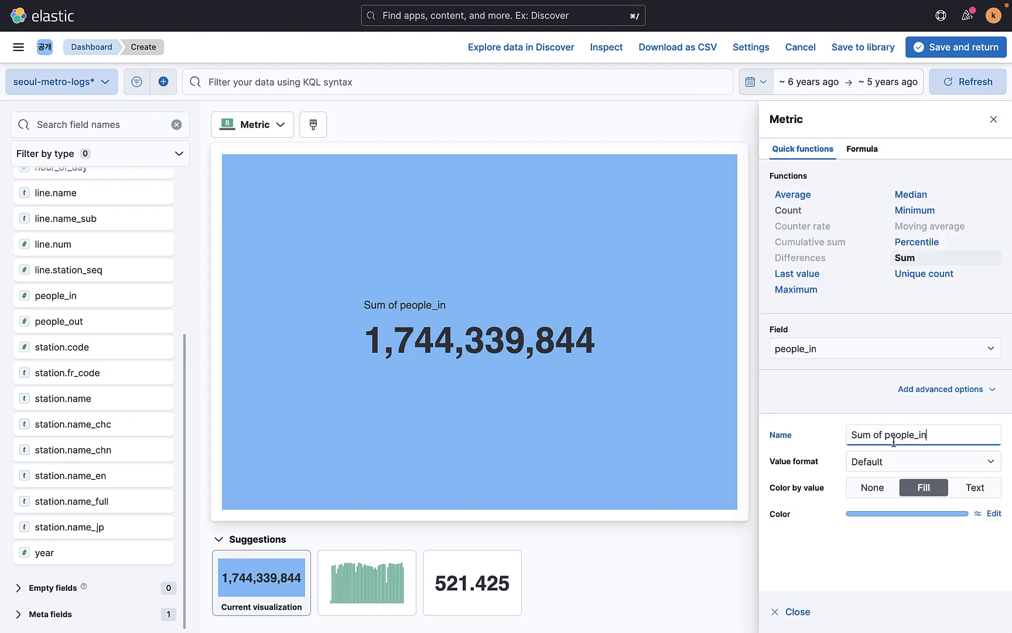
key("super+a")
type("전체 승차인원")
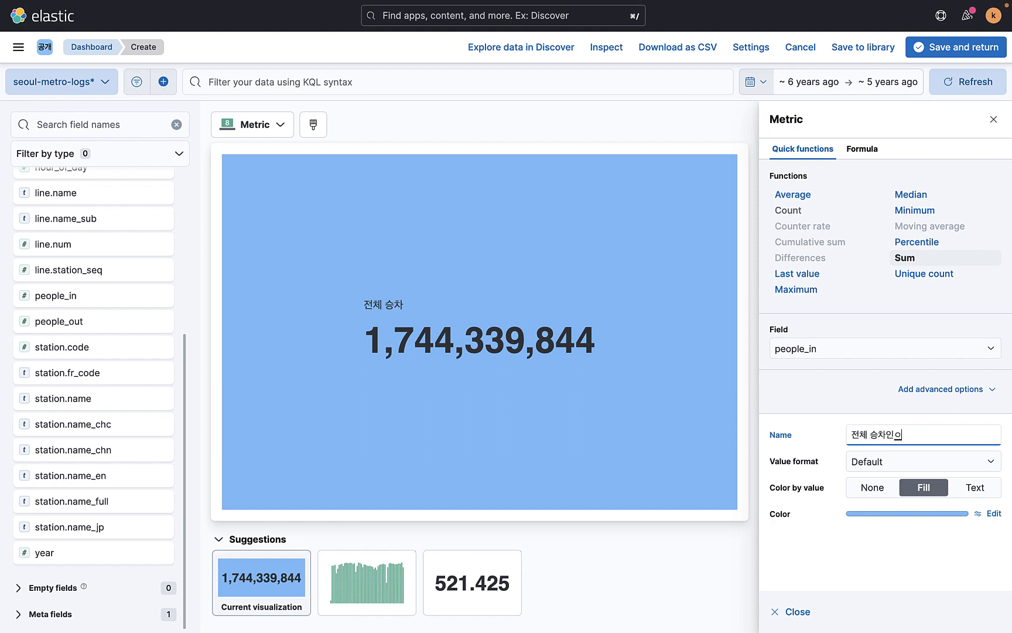
left_click(894, 550)
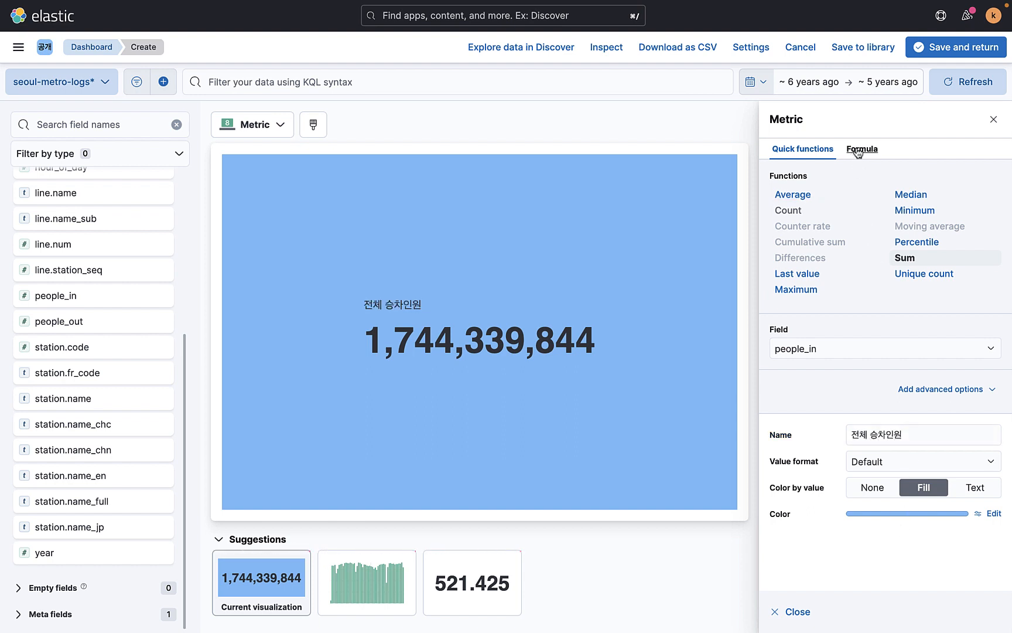
left_click(798, 611)
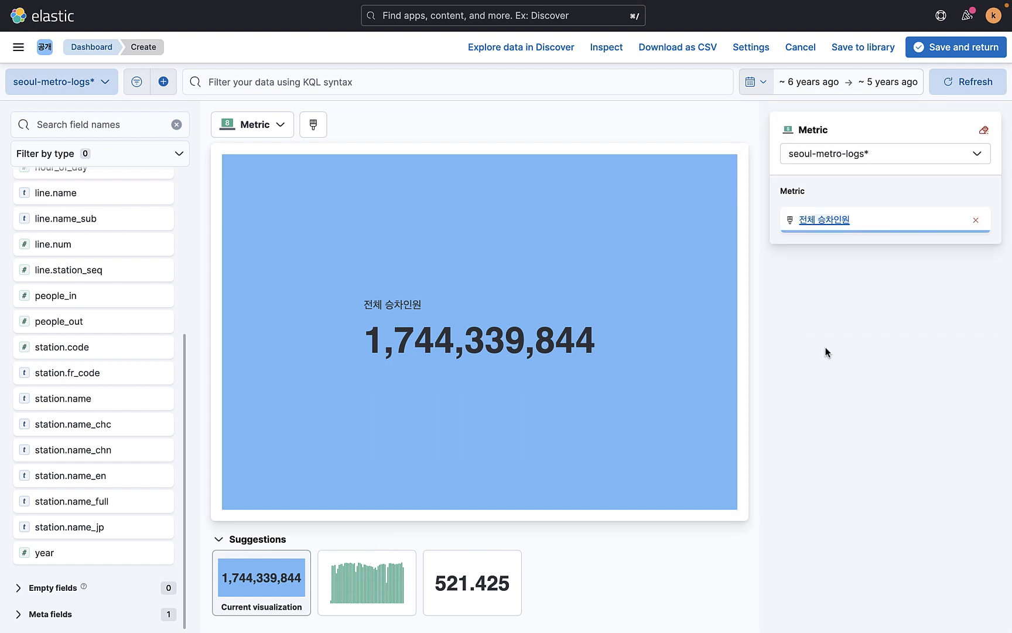
Return the boardings metric to the dashboard, dismiss the Controls notice, and shrink the panel to a small tile
left_click(956, 50)
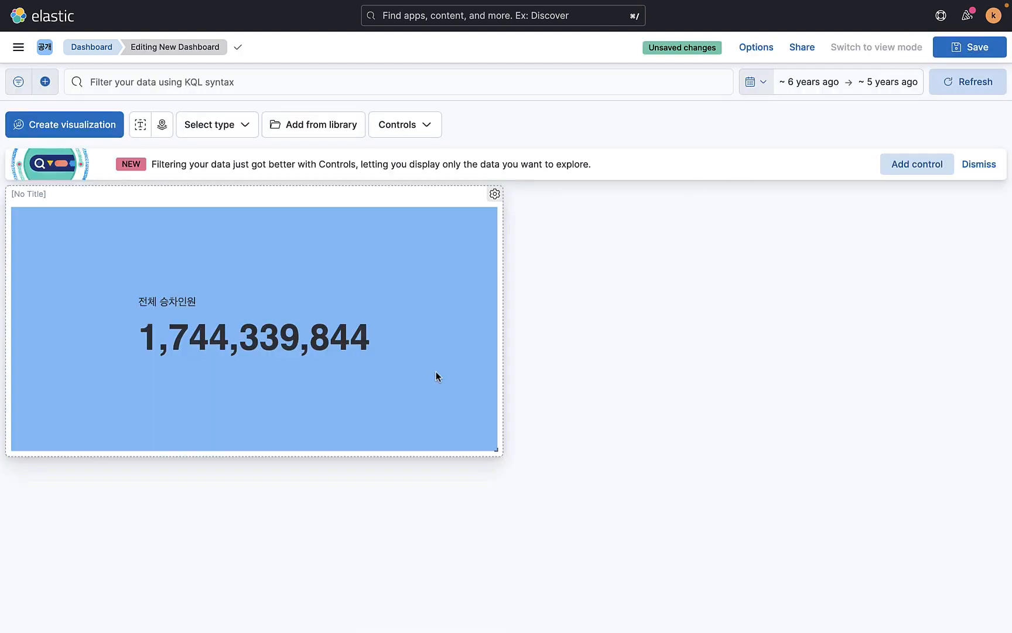
left_click(987, 169)
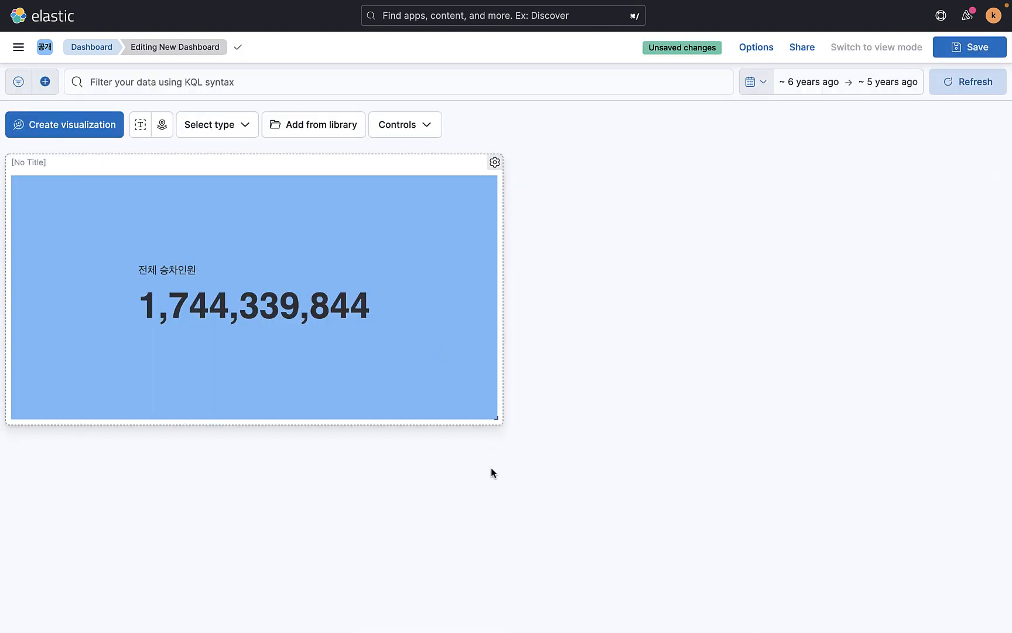
left_click_drag(497, 418, 167, 259)
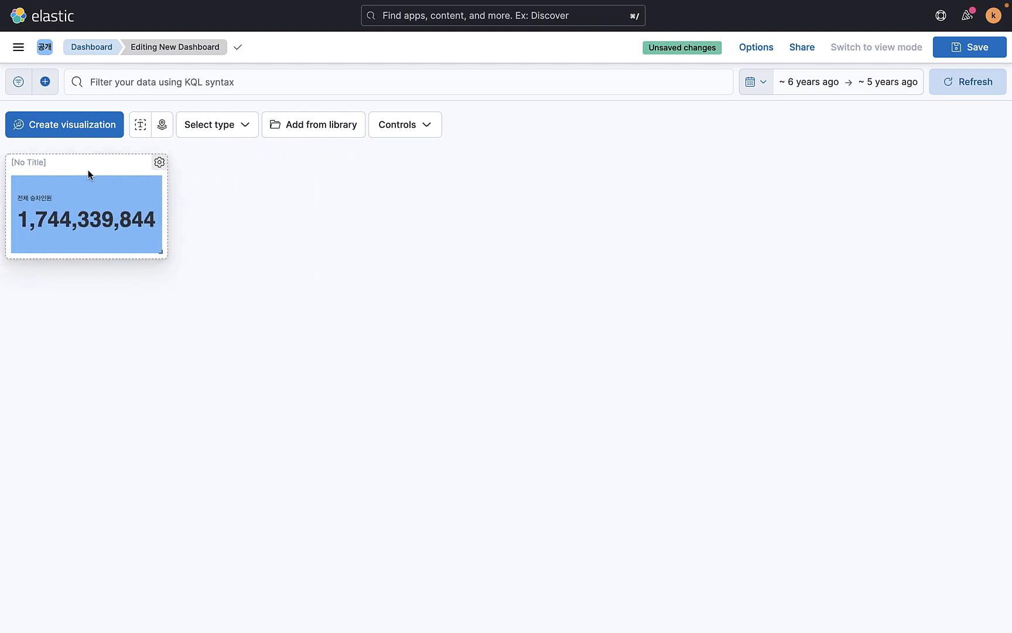
Set the boardings metric's panel title to 전체 승차인원
left_click(159, 164)
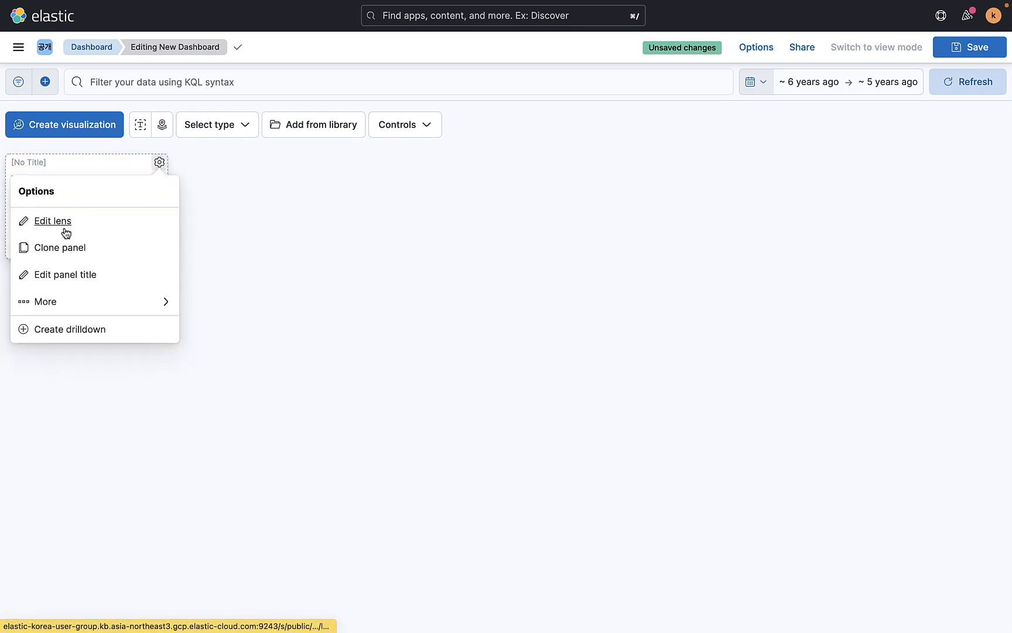
left_click(52, 278)
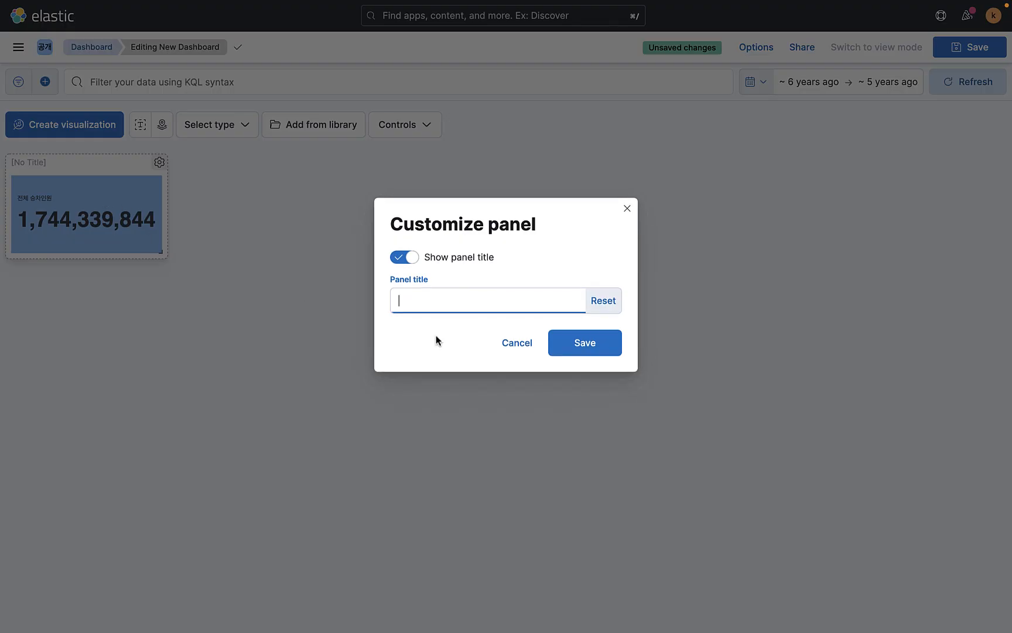
type("전체 승차인원")
left_click(584, 344)
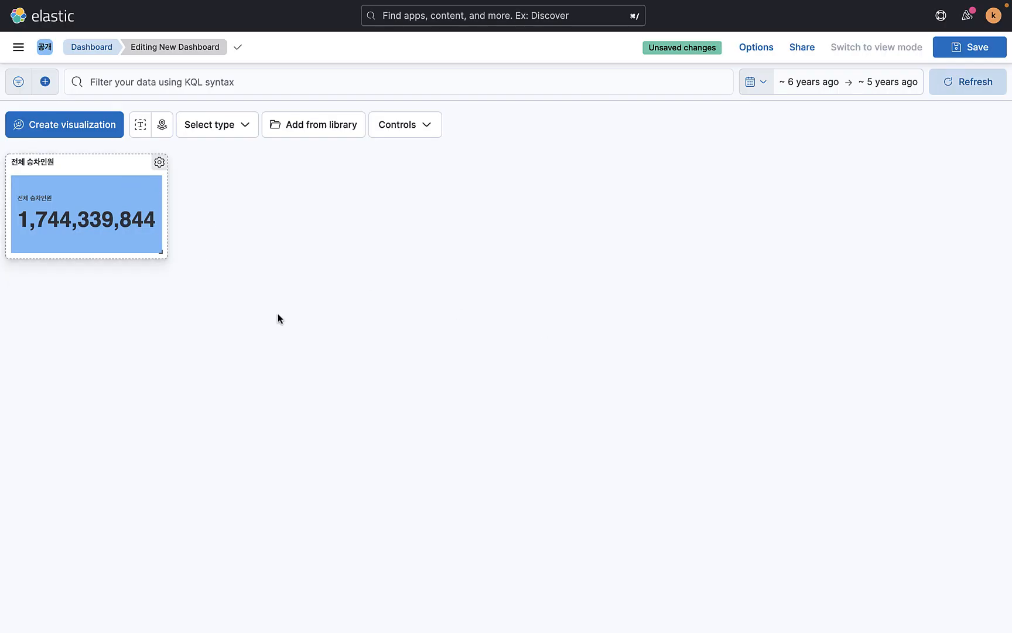
Clone the 전체 승차인원 panel and place the copy directly beneath the original
left_click(159, 163)
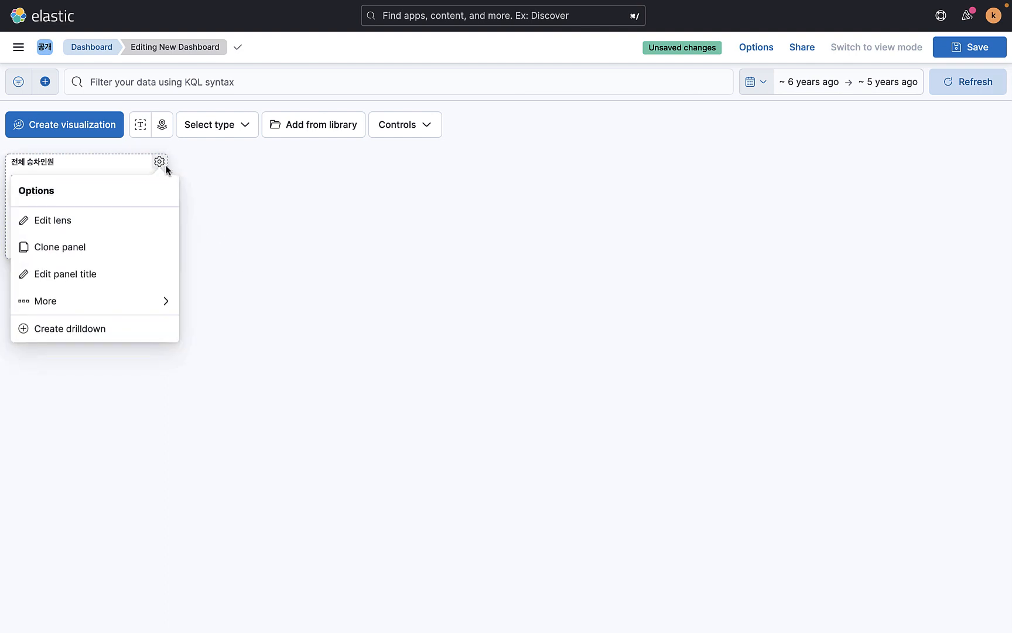
left_click(65, 251)
mouse_move(276, 158)
left_mouse_down()
mouse_move(150, 286)
mouse_move(113, 264)
left_mouse_up()
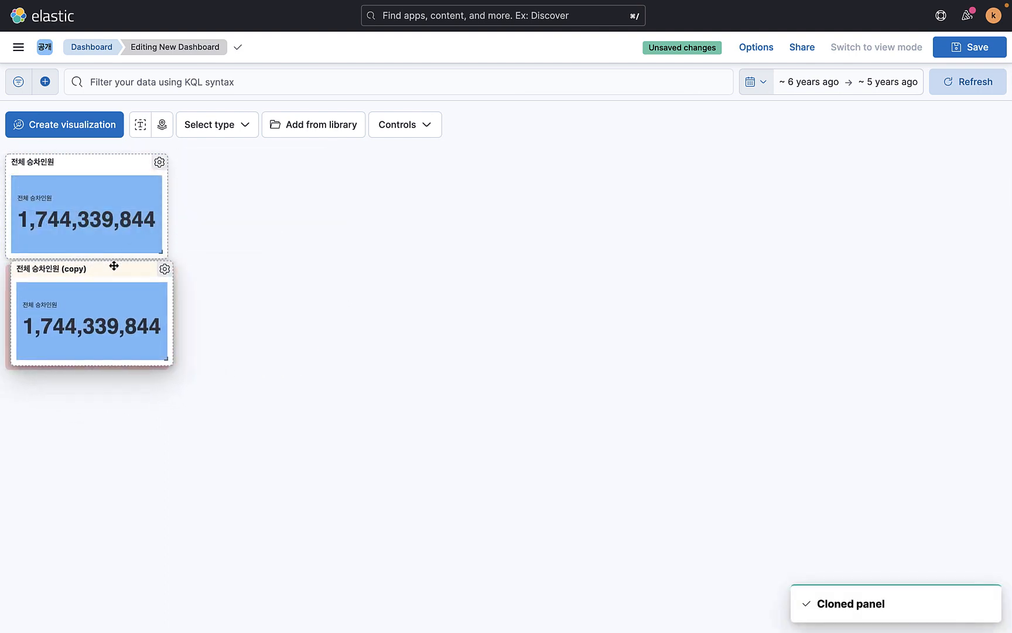
Edit the cloned panel's Lens metric so that it sums the people_out field
left_click(159, 273)
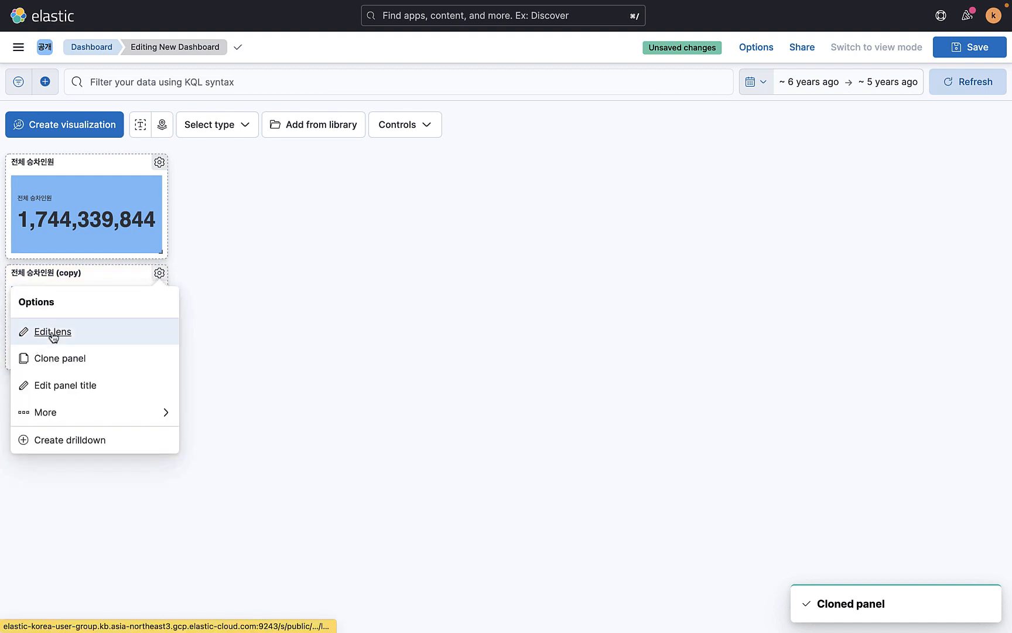
left_click(50, 332)
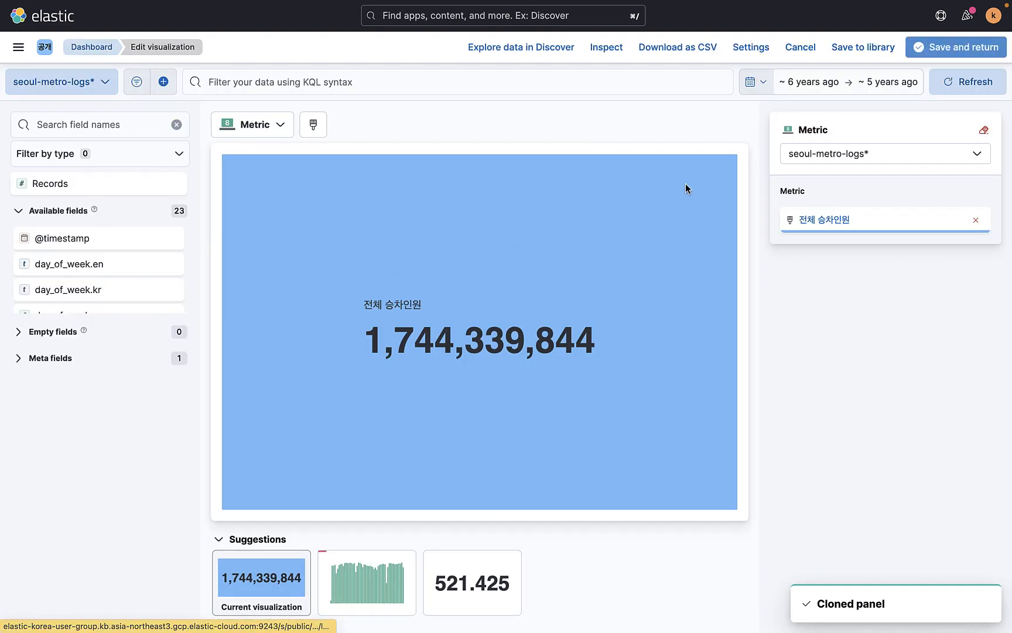
left_click(834, 219)
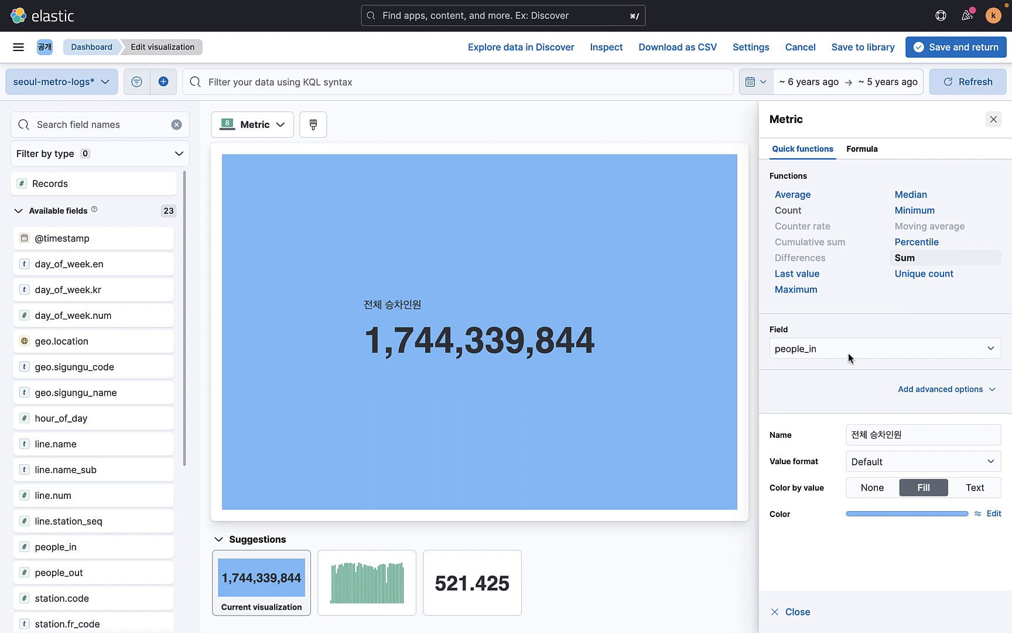
left_click(849, 354)
scroll(862, 451, "down", 1)
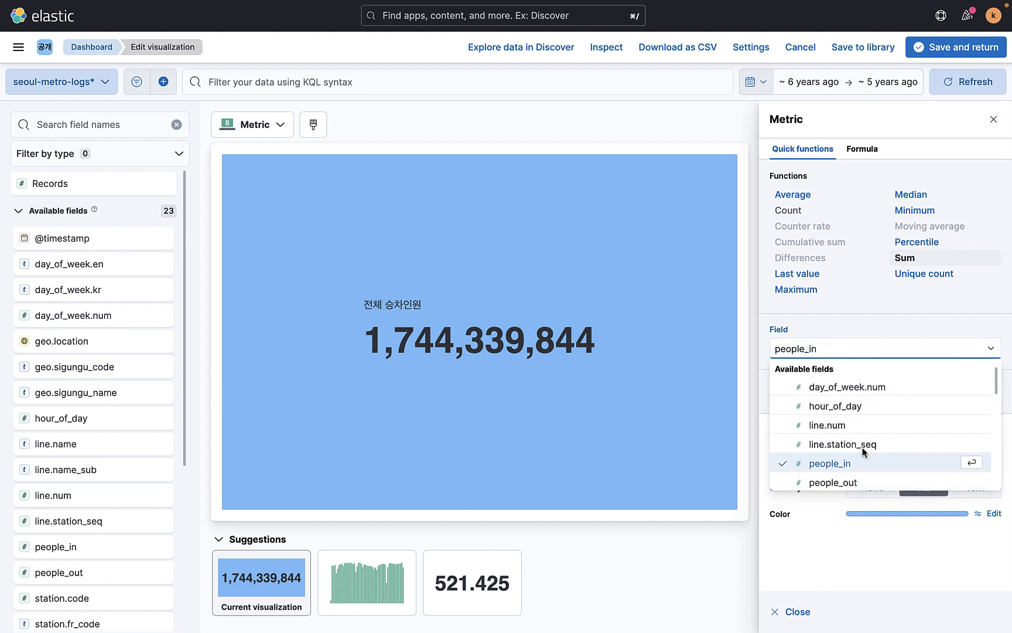
scroll(858, 454, "down", 1)
left_click(833, 458)
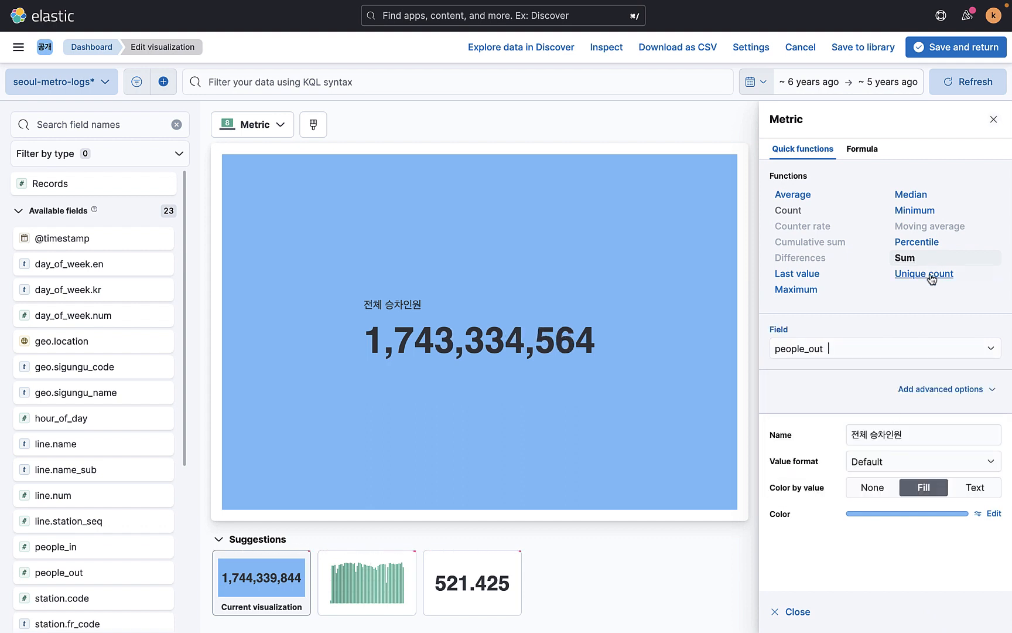
Change the cloned metric's fill color to the pinkish-red swatch #D36086 and lighten it to pale pink
left_click(989, 513)
left_click(776, 219)
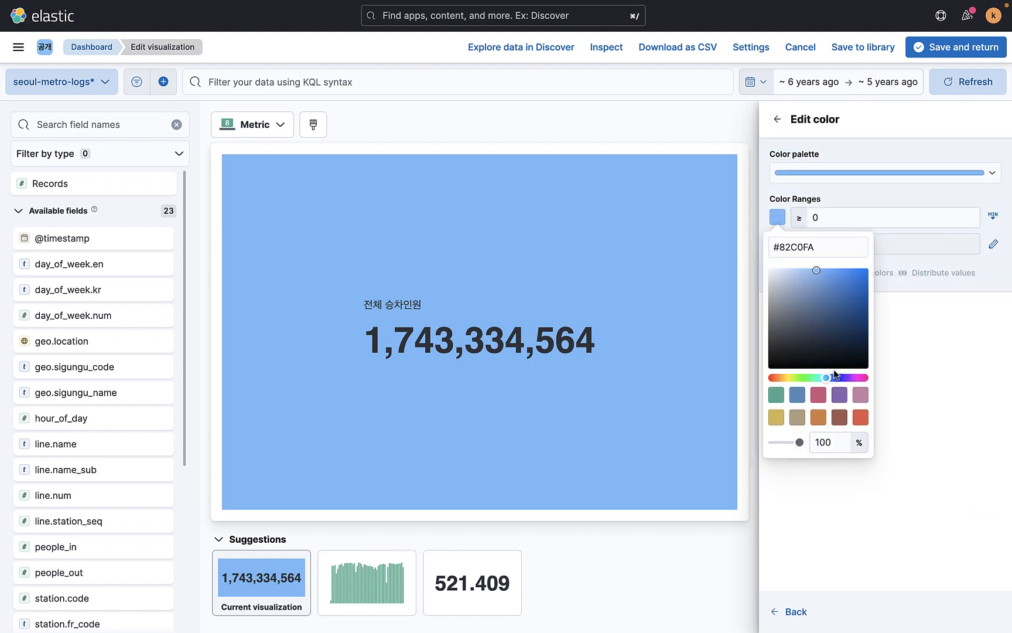
left_click(818, 402)
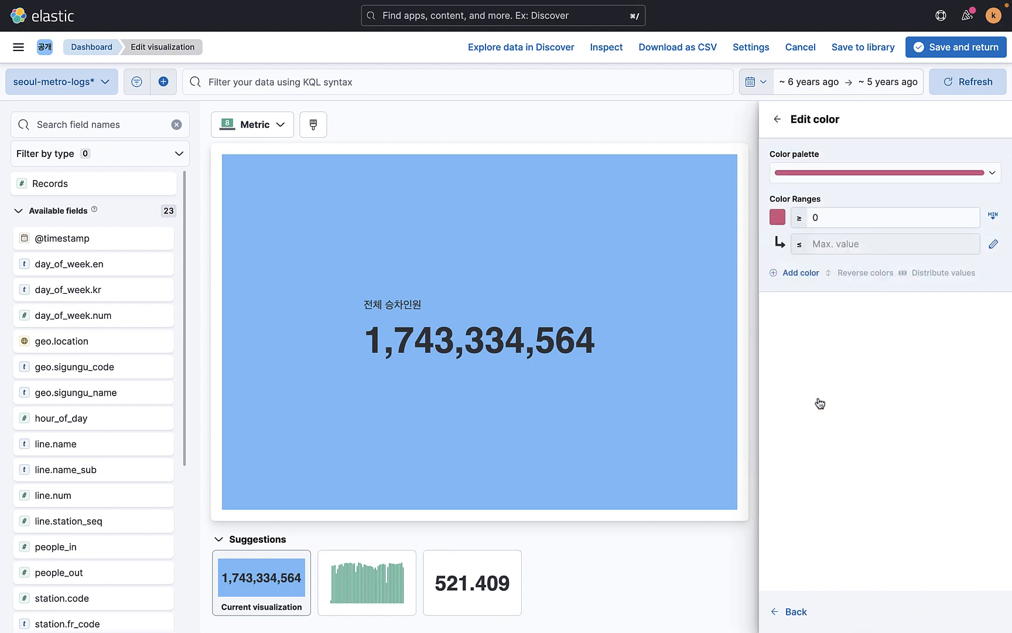
left_click(779, 221)
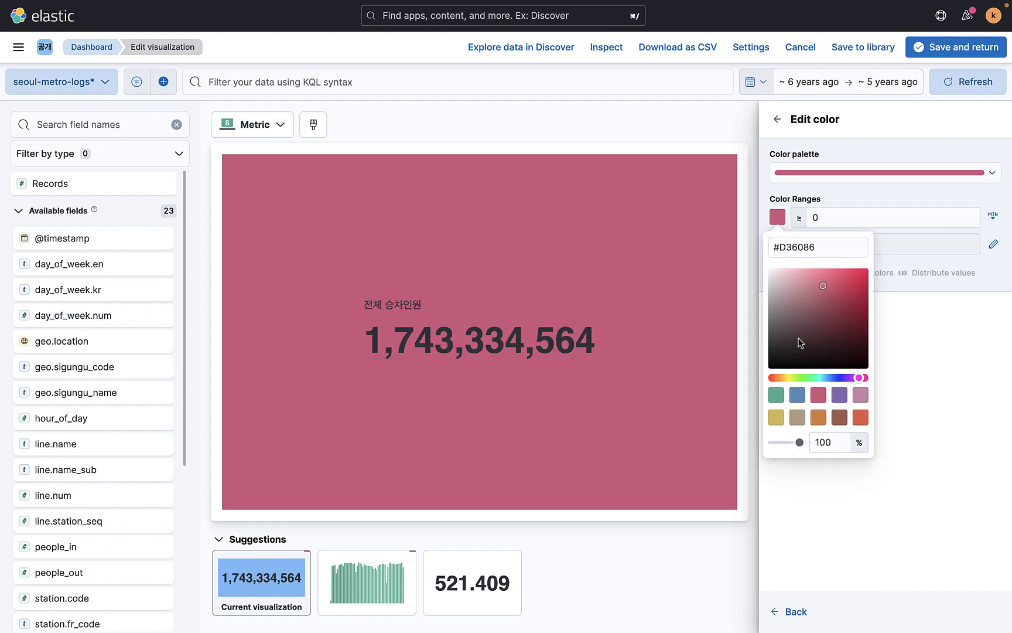
left_click_drag(818, 290, 796, 272)
left_click(927, 345)
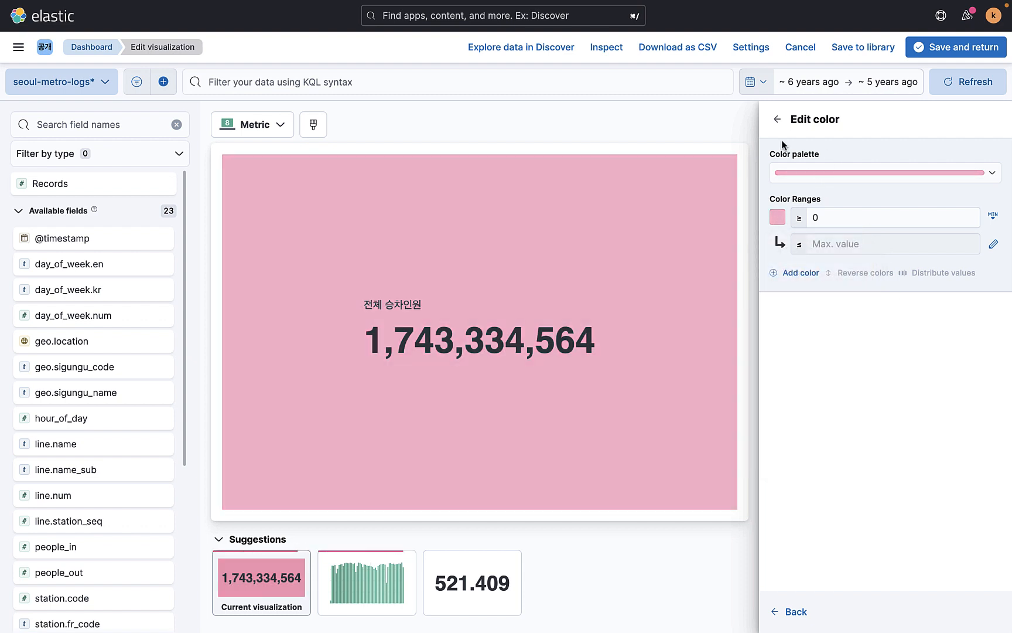
left_click(777, 118)
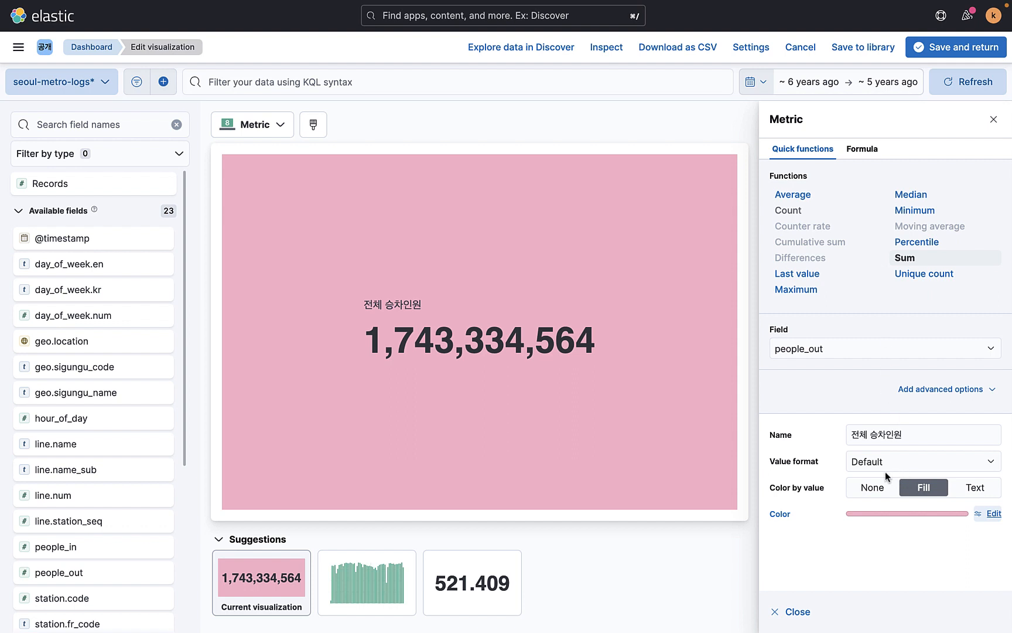
Rename the people_out metric to 전체 하차인원, keep the Default value format, and return it to the dashboard
left_click(902, 444)
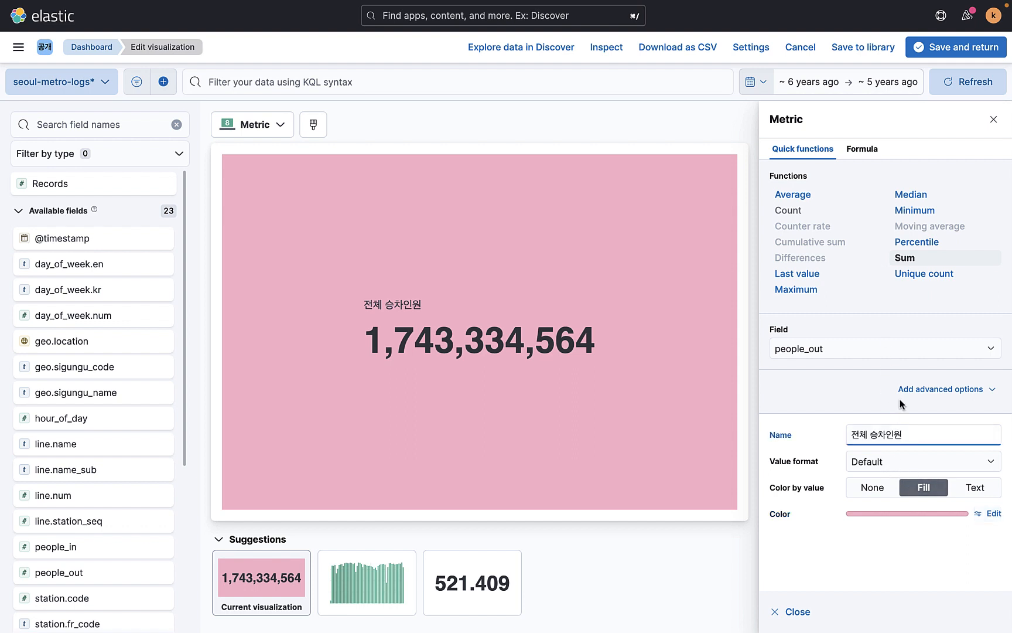
key("BackSpace")
type("하차인원")
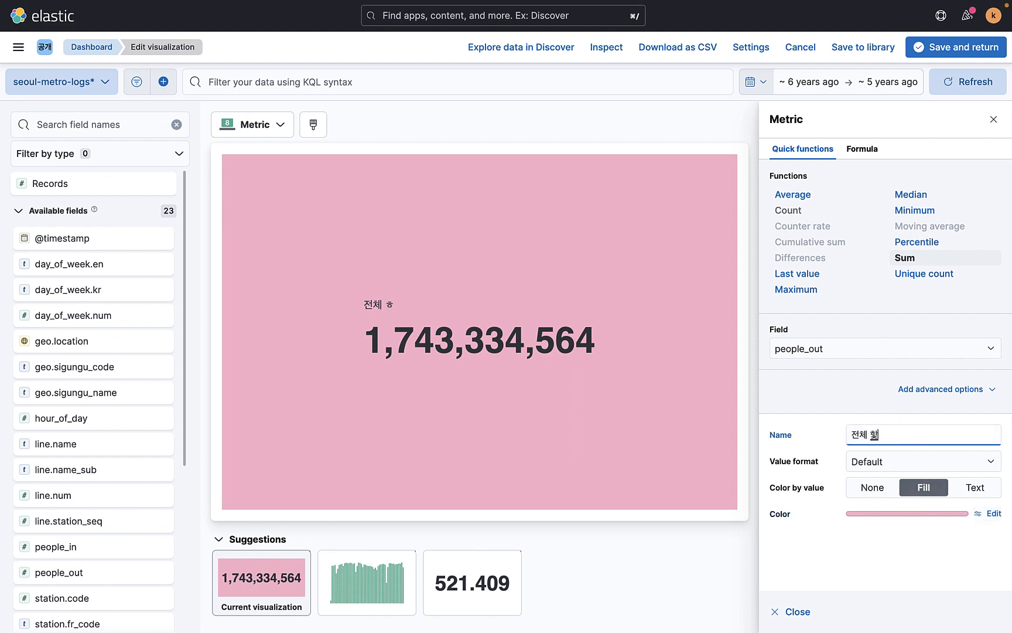
left_click(883, 576)
left_click(902, 469)
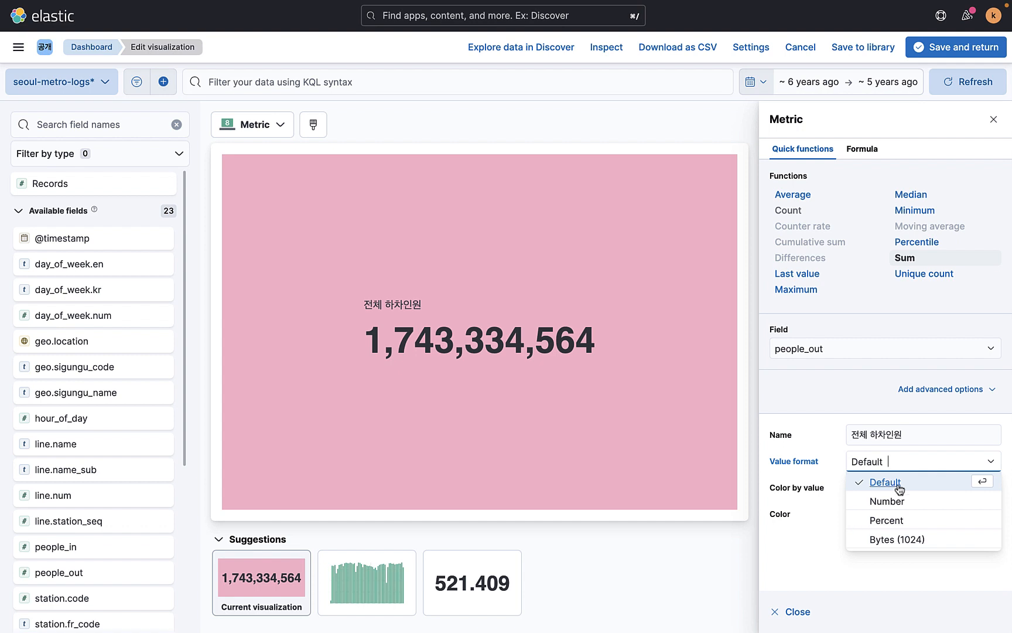
left_click(797, 596)
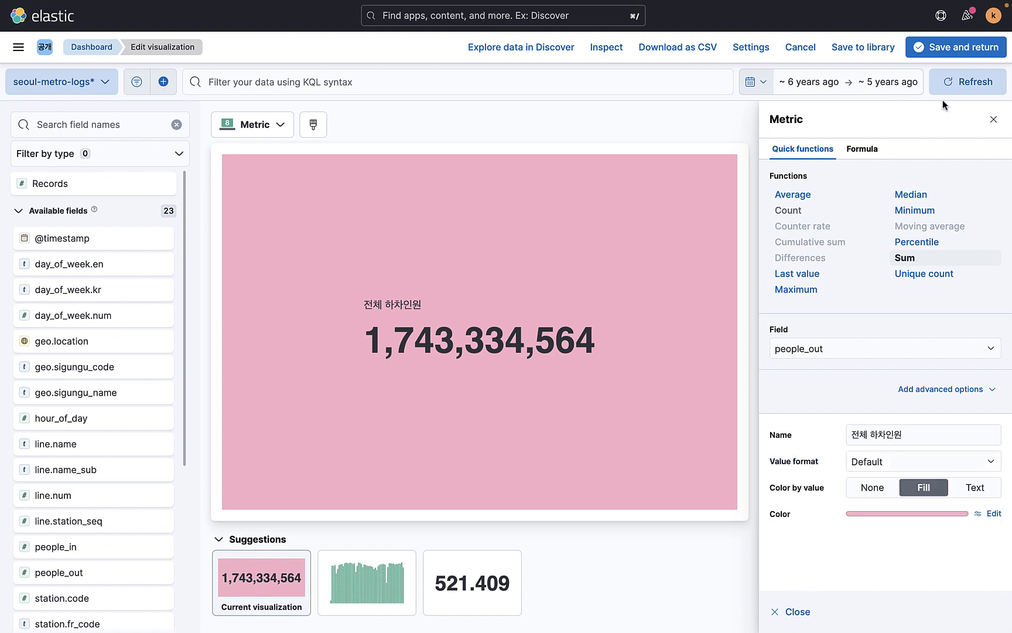
left_click(960, 47)
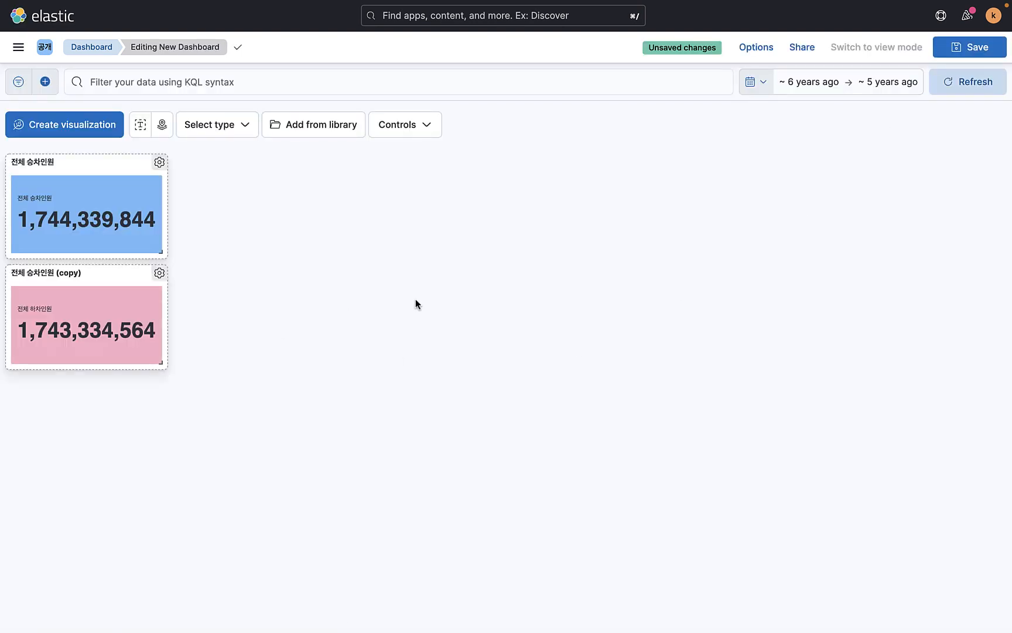
Change the cloned panel's title to 전체 하차인원
left_click(160, 272)
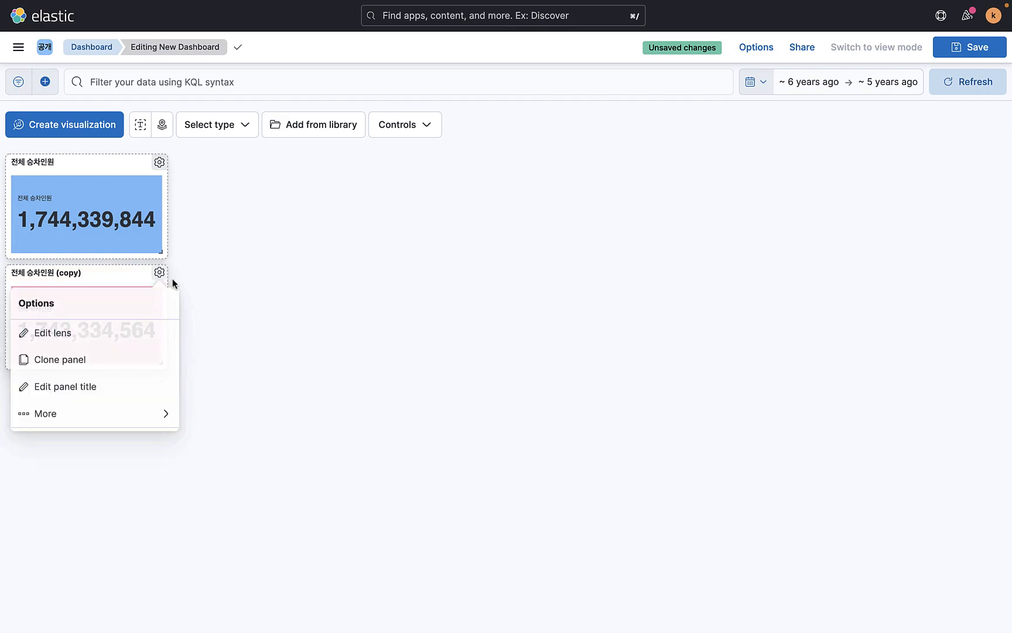
left_click(90, 387)
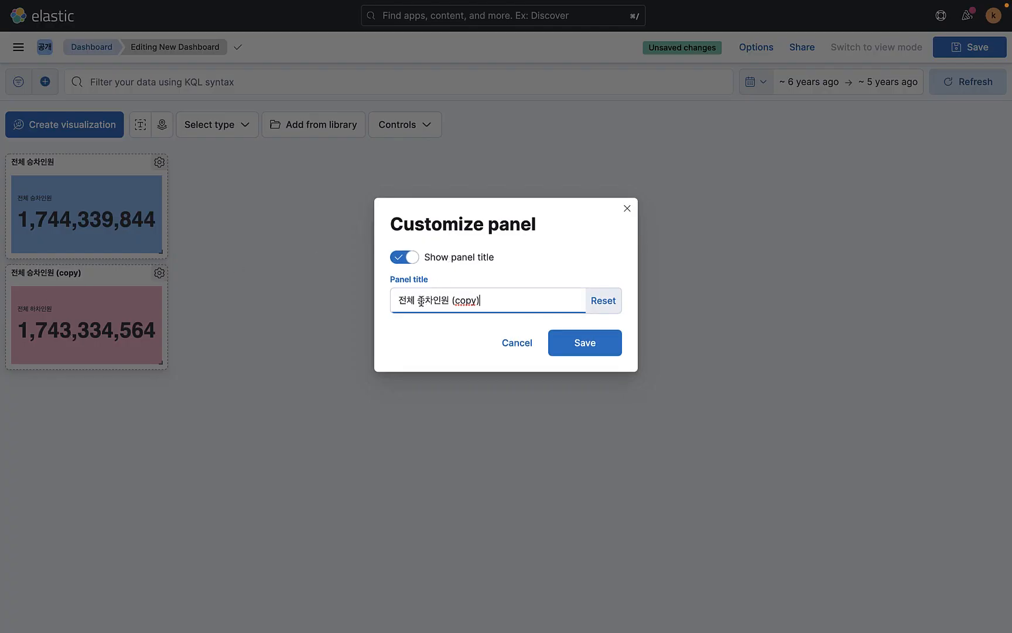
key("BackSpace")
key("BackSpace")
key("BackSpace")
key("BackSpace")
key("BackSpace")
key("BackSpace")
key("BackSpace")
key("BackSpace")
key("BackSpace")
key("BackSpace")
key("BackSpace")
type("ㅎ")
left_click(580, 343)
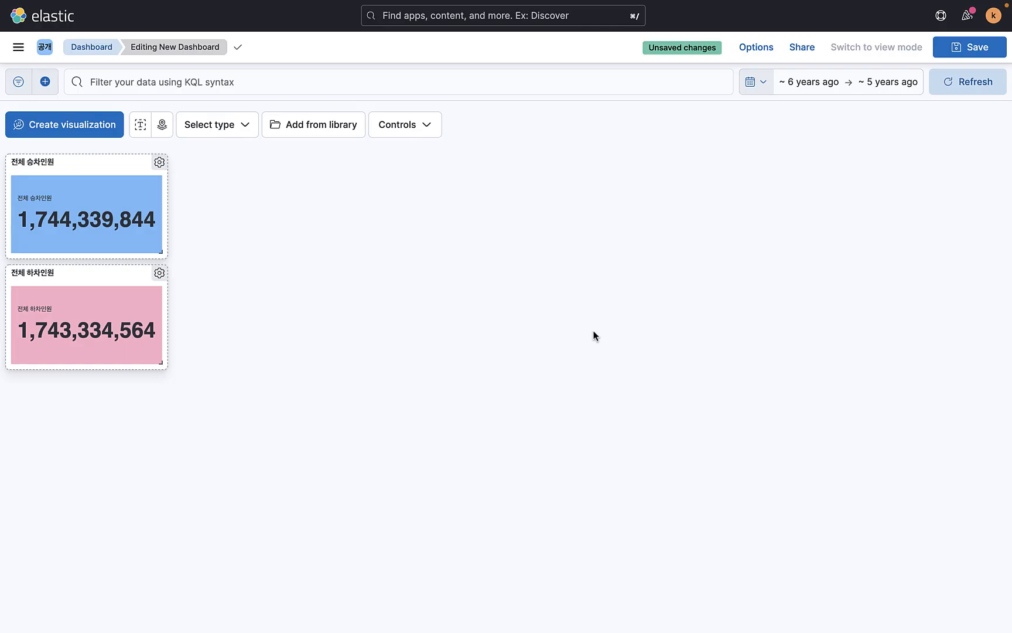
Start saving the dashboard and give it the title 서울시 지하철 승하차인원 대시보드
left_click(984, 47)
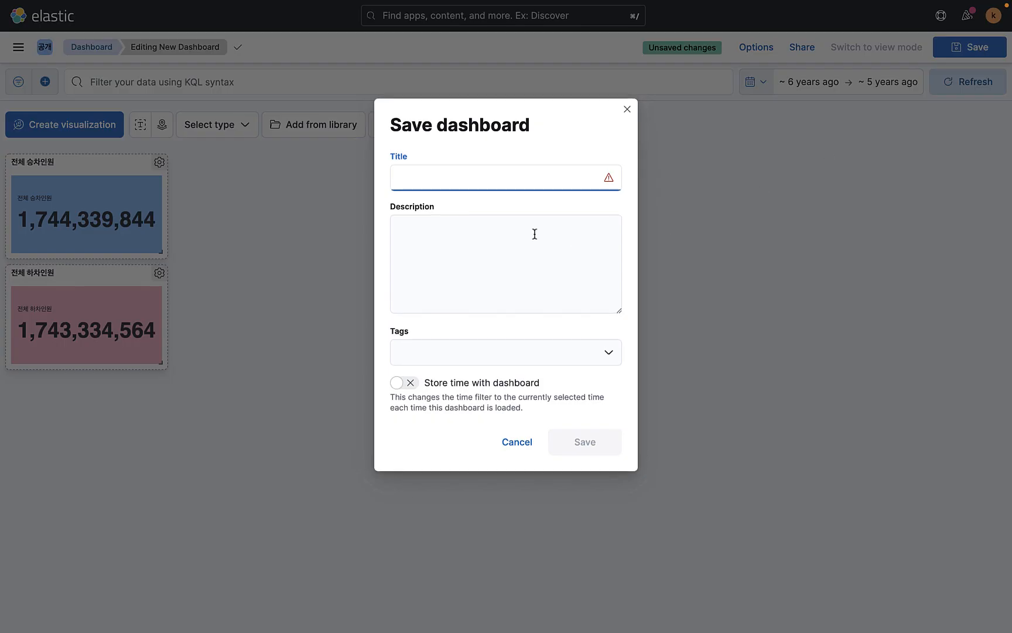
type("서울시 짛")
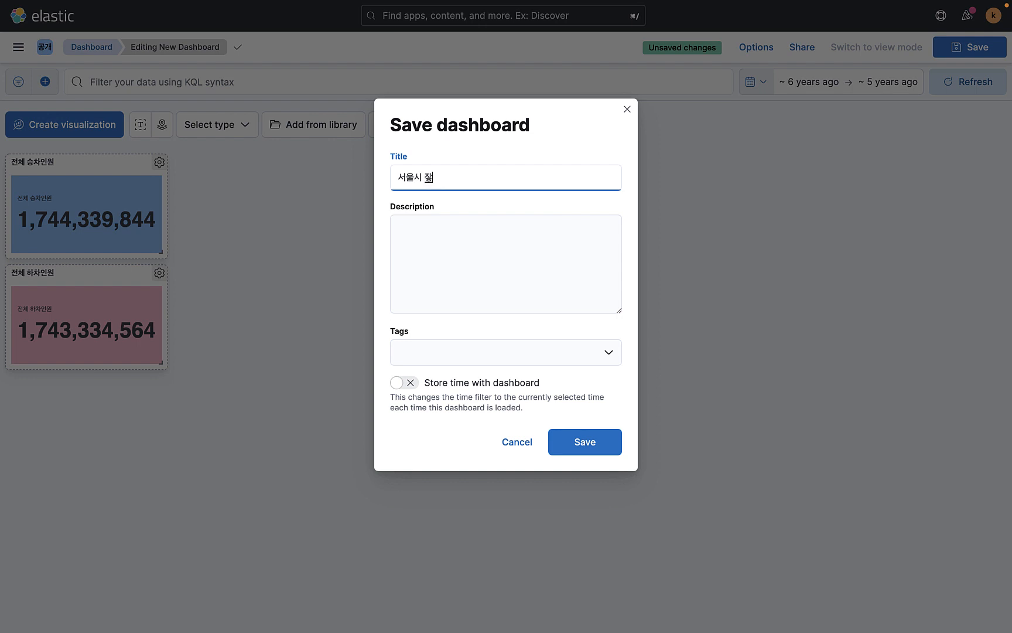
type("하체")
type("헬")
type("철 승하차인원 대시보드")
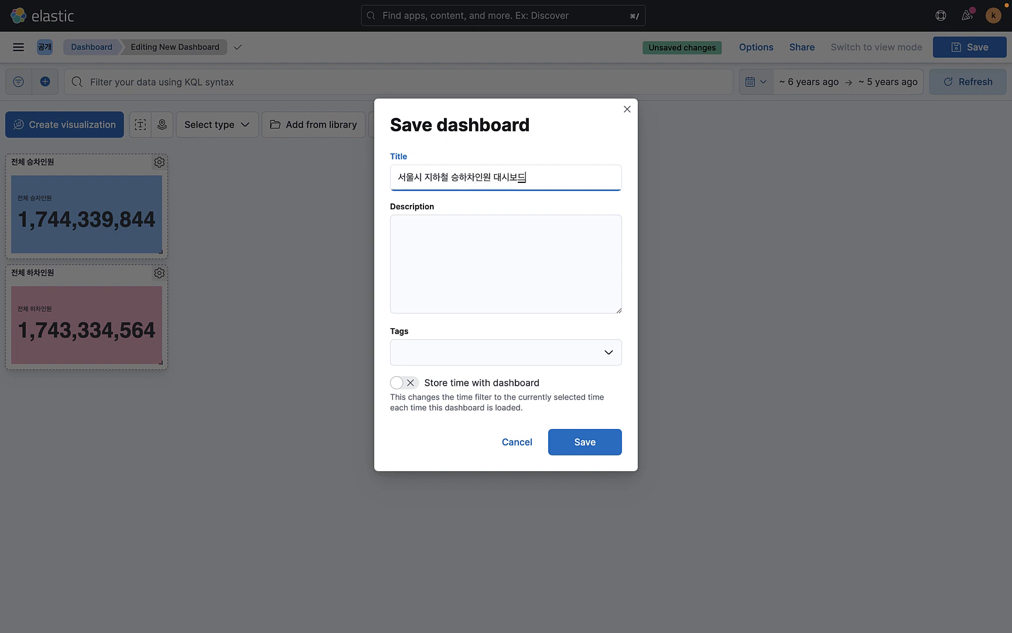
Enter the dashboard description 서울교통공사에서 제공하는 공공데이터로 만든 서울 지하철 승하차인원 대시보드 예제
left_click(477, 273)
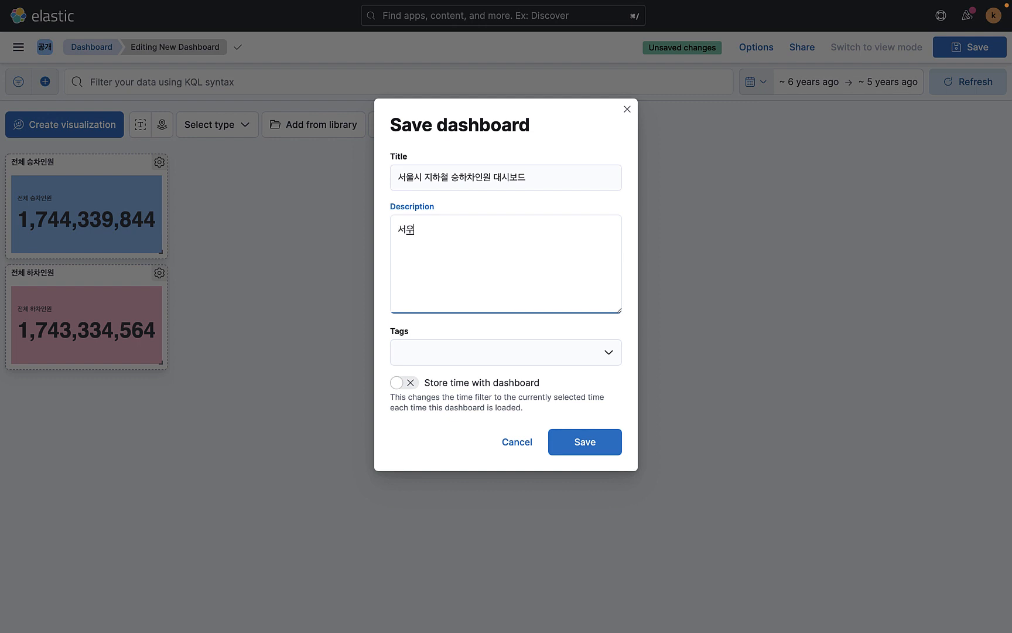
type("서울교통공사에서 제공하는 ㄱ")
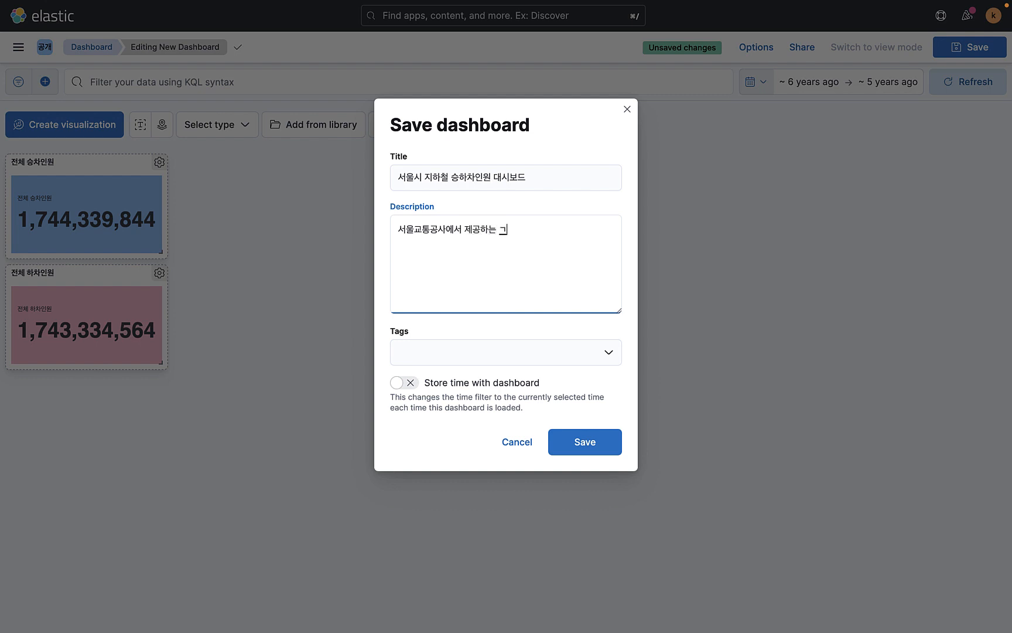
type("공데이털")
type("로 만든 서울 지하")
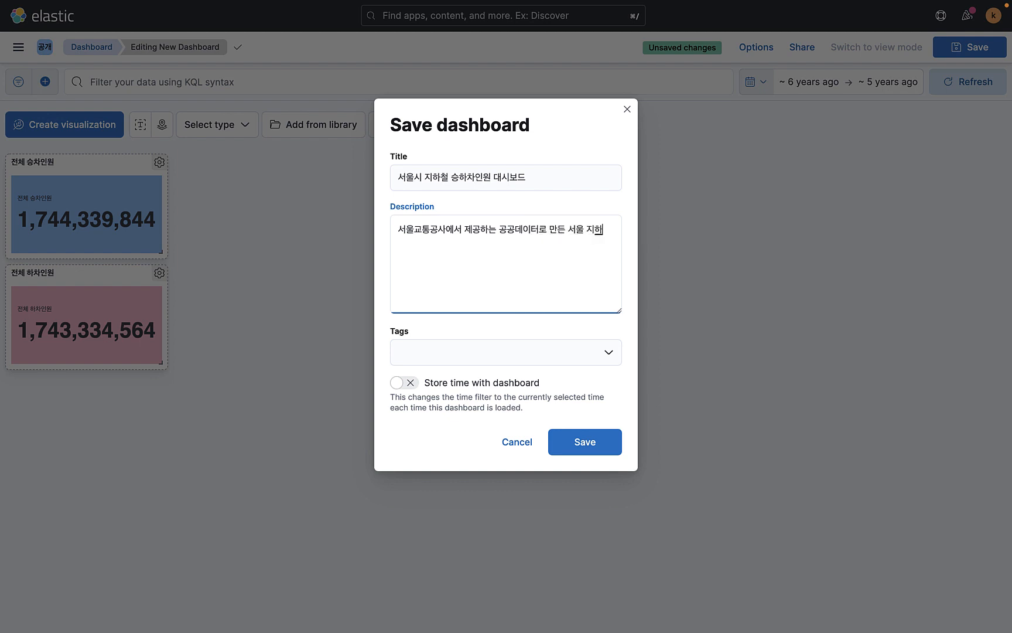
type("인ㅇ")
type("원 대시보드")
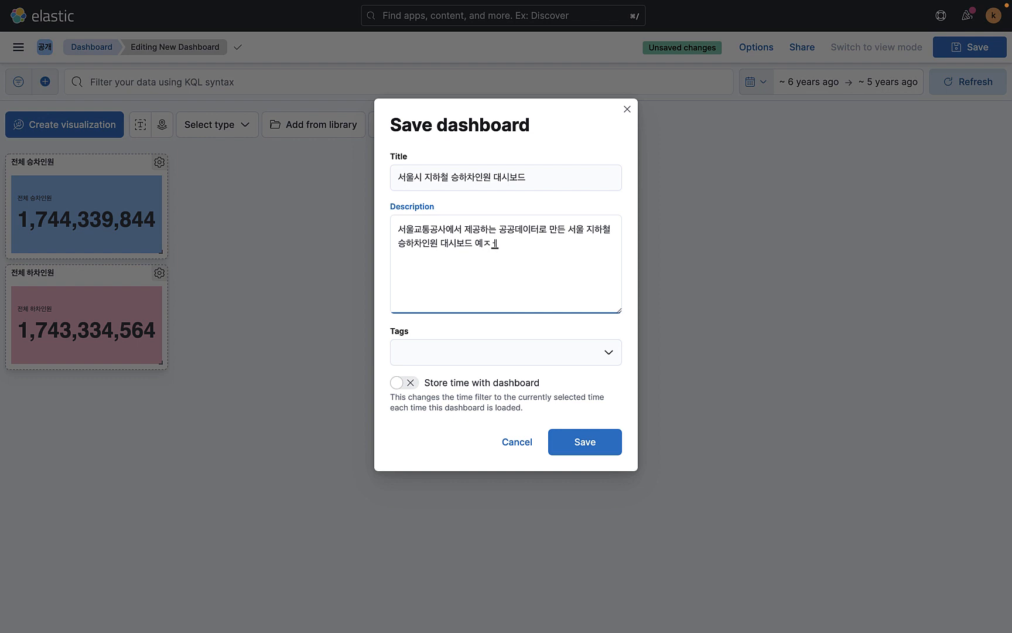
type("예제")
Start a new tag for the dashboard and name it seoul-metro
left_click(454, 337)
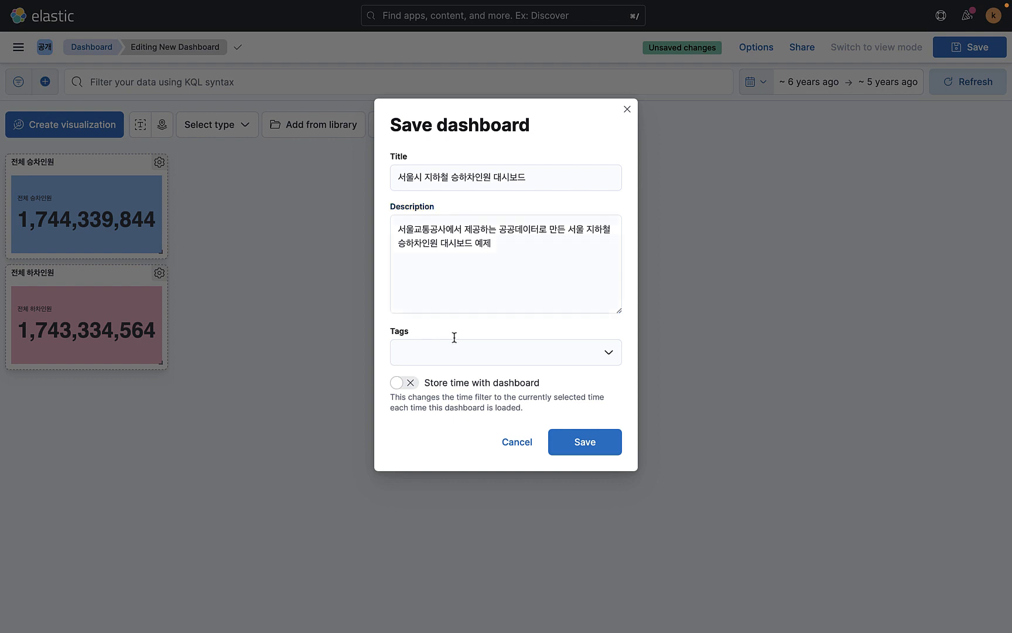
left_click(475, 354)
left_click(438, 398)
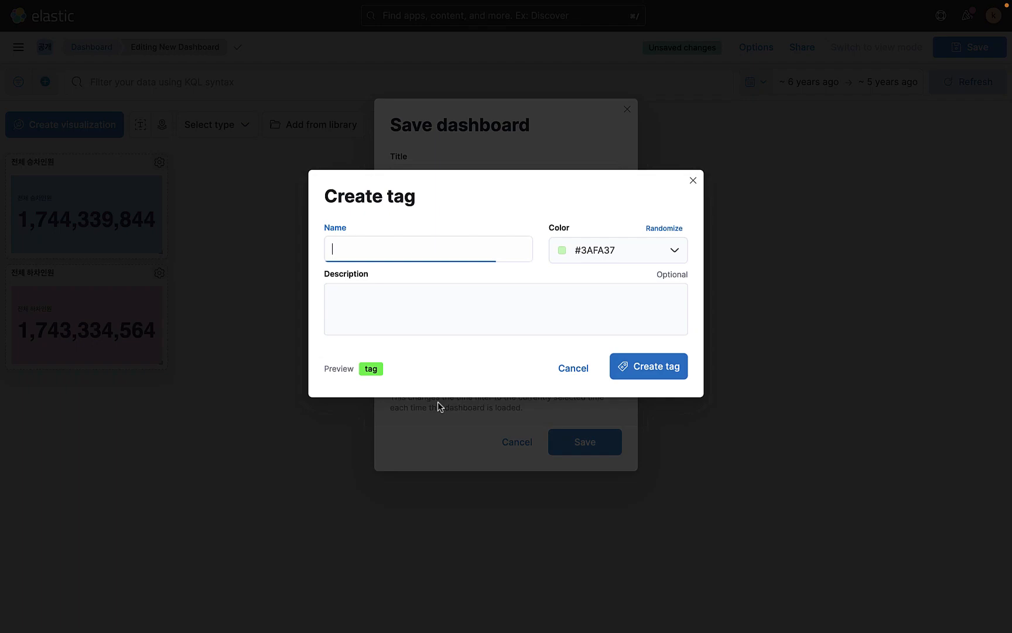
type("seoul-metro")
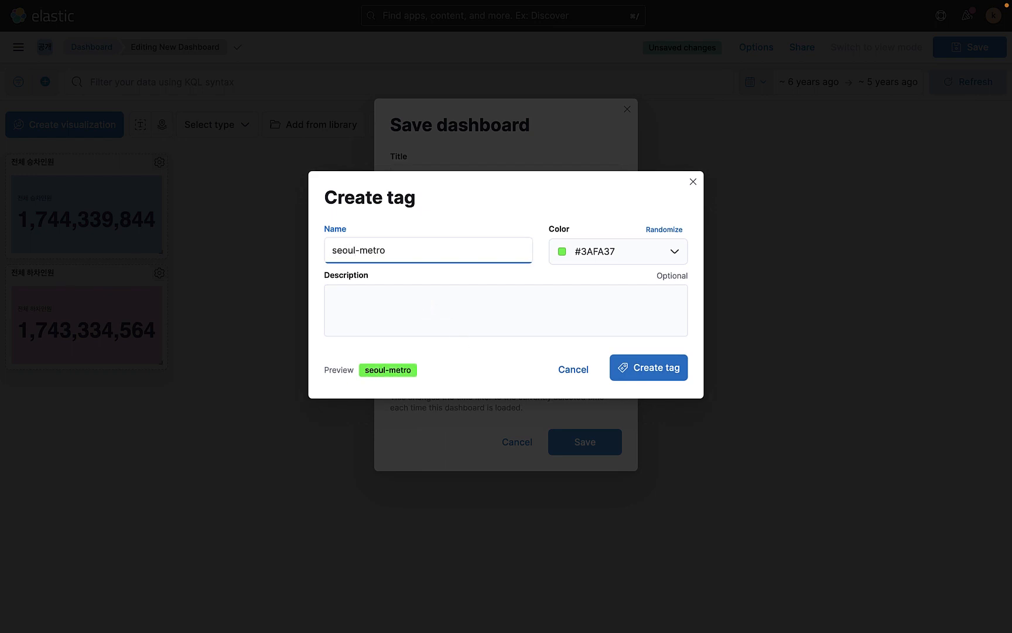
Pick the red color #DE1414 for the seoul-metro tag and create it without a description
left_click(568, 247)
left_click(603, 398)
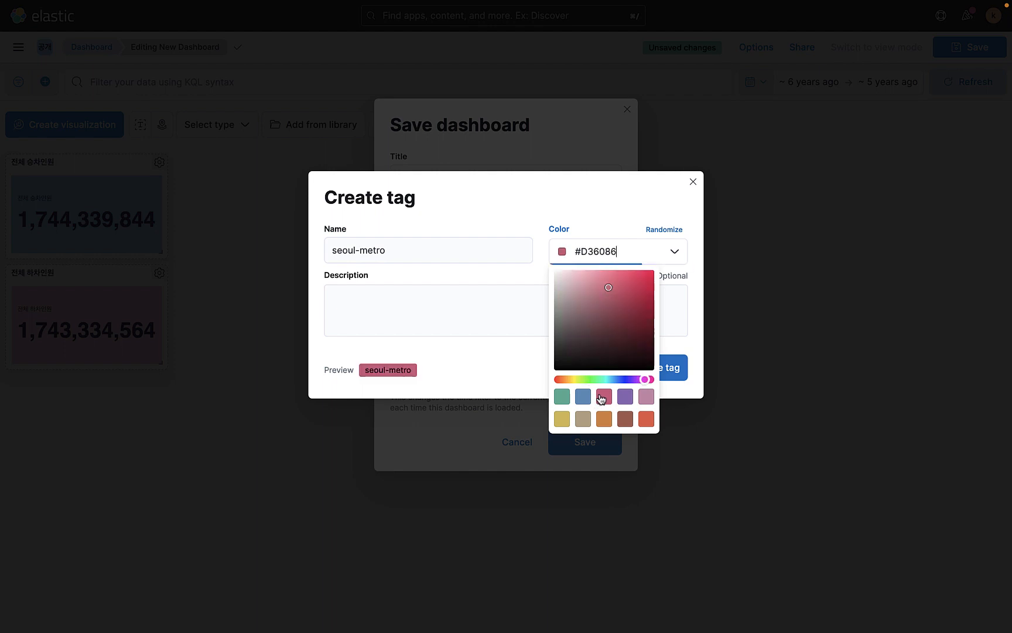
left_click(589, 259)
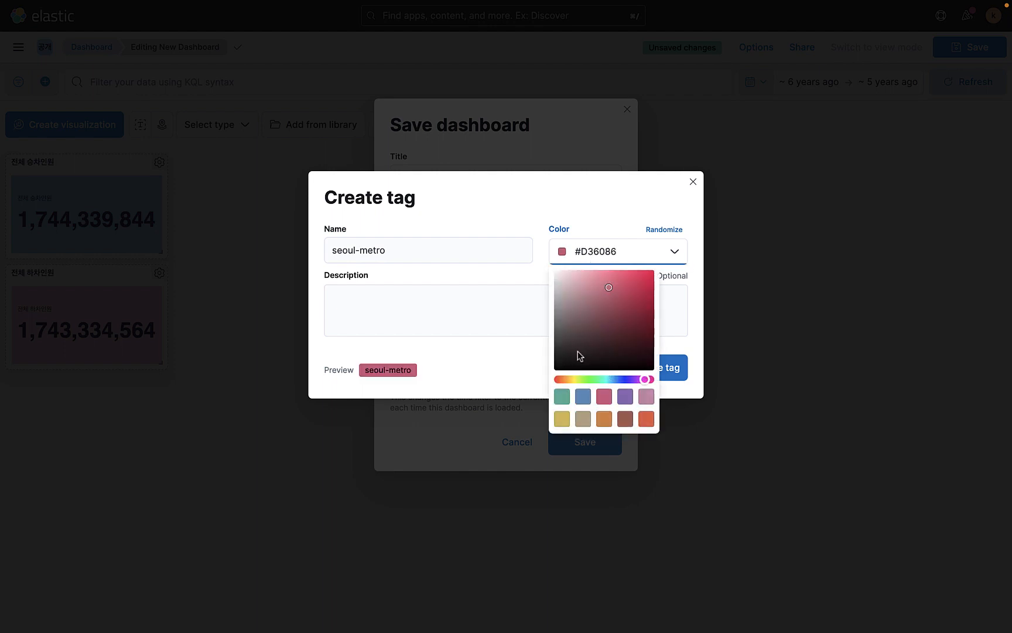
left_click(558, 380)
left_click_drag(606, 302, 645, 285)
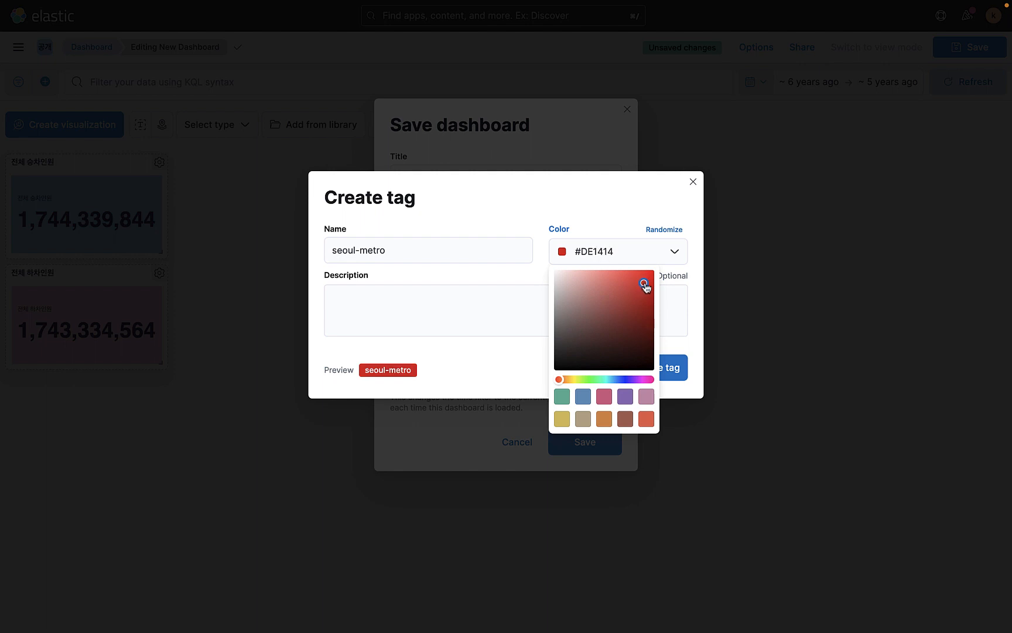
left_click(680, 318)
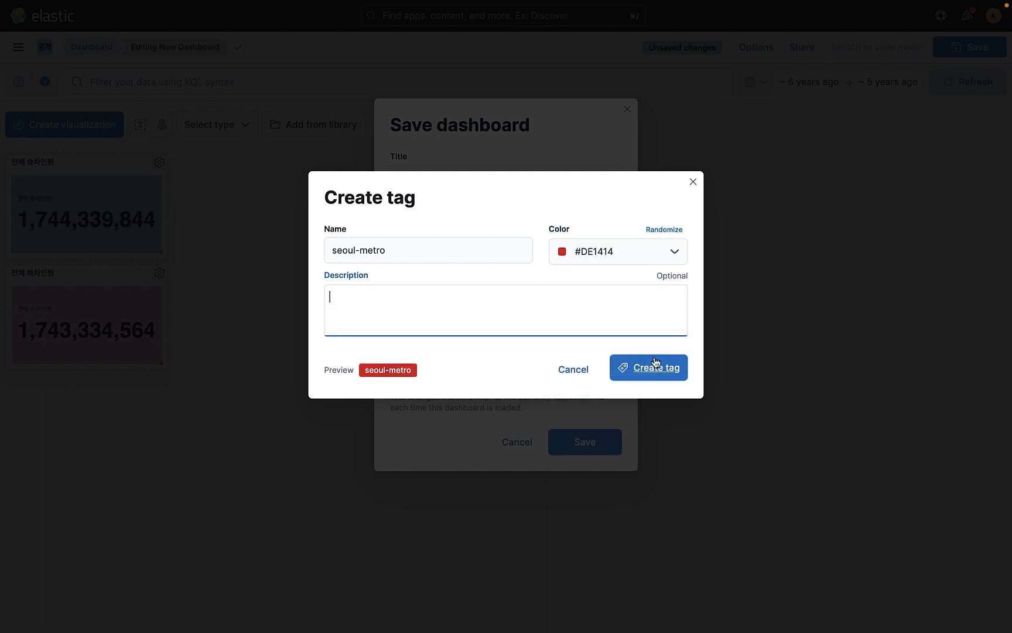
left_click(652, 369)
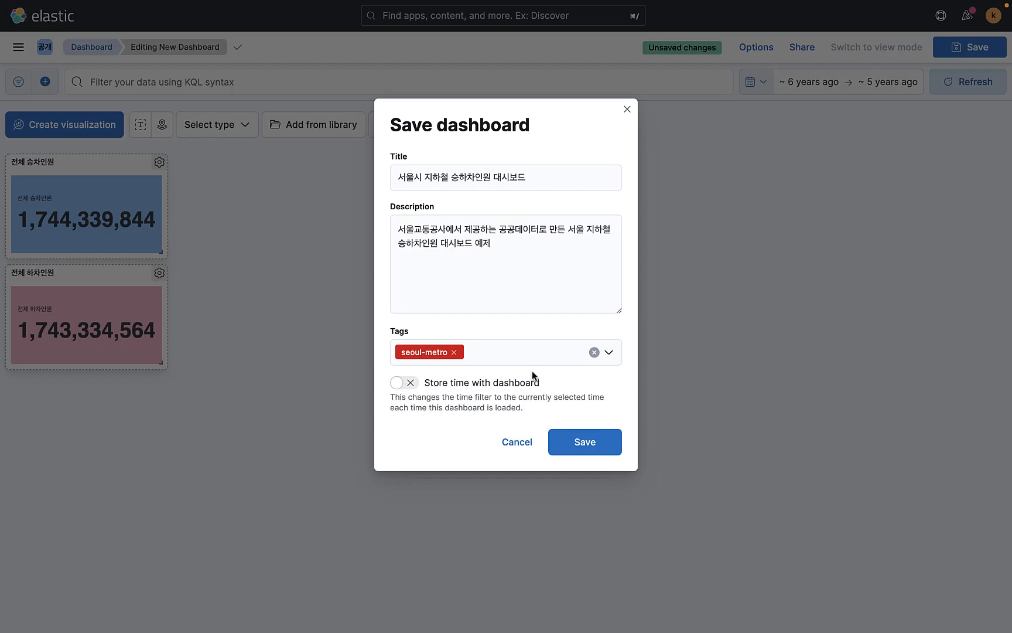
Save the dashboard with its time range stored and switch it to view mode
left_click(396, 384)
left_click(584, 443)
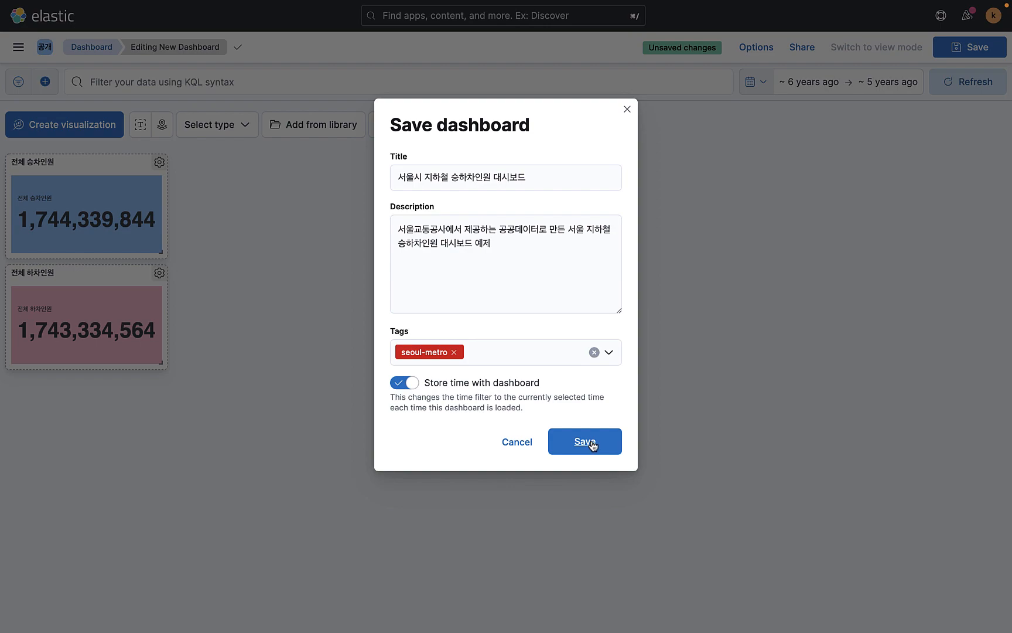
left_click(591, 444)
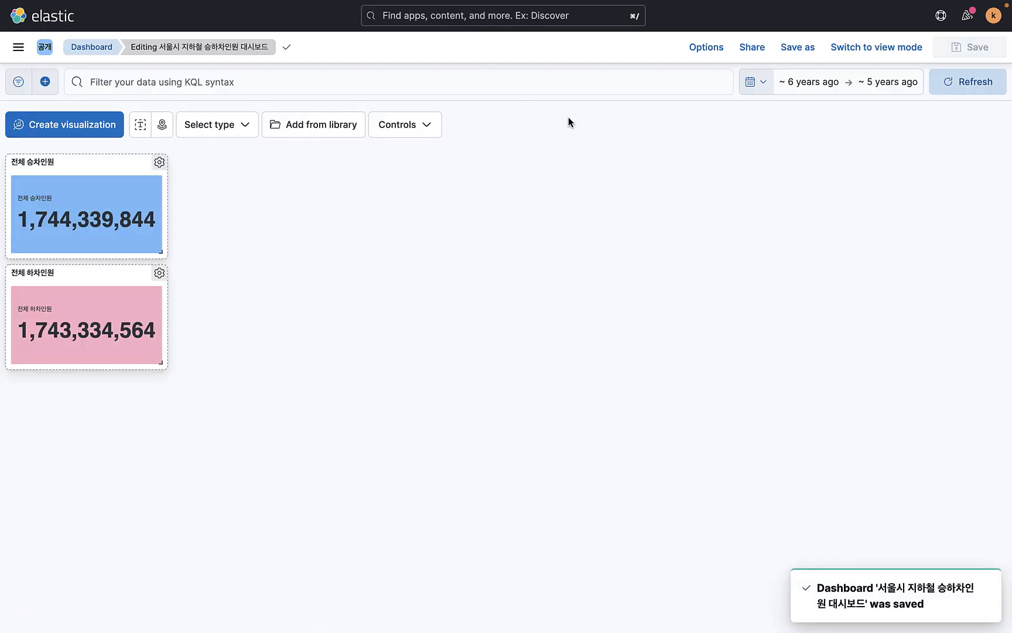
left_click(873, 48)
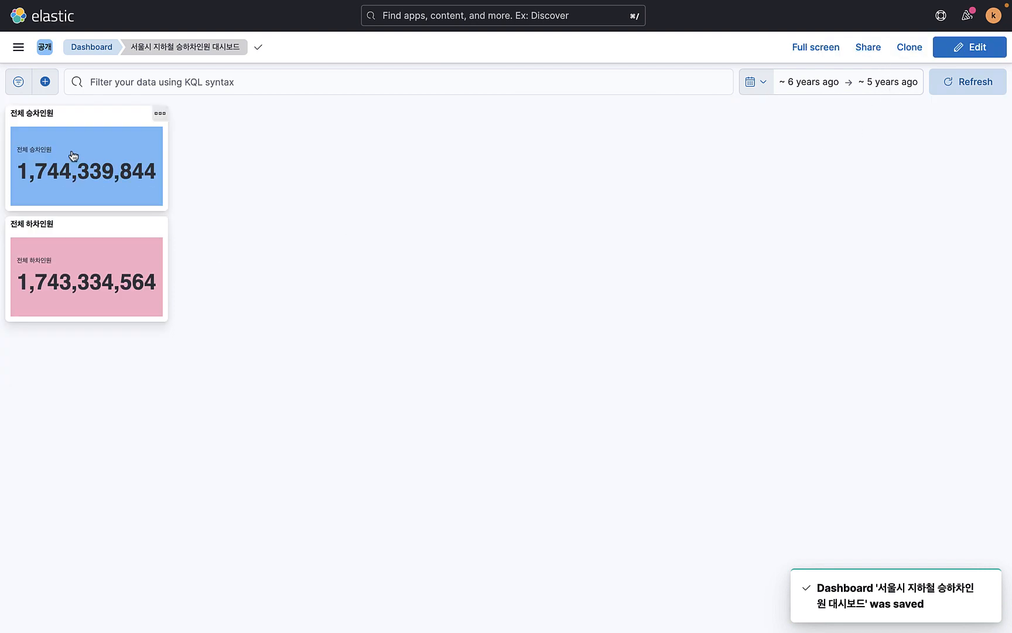
Return the dashboard to edit mode and create a Bar vertical visualization with line.name on the horizontal axis
left_click(975, 47)
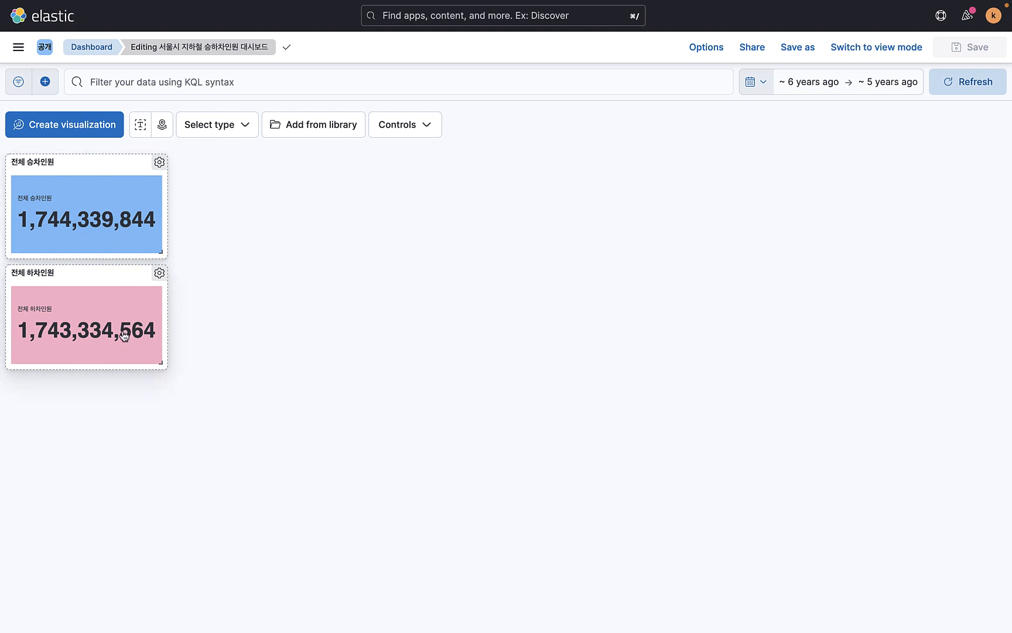
left_click(84, 127)
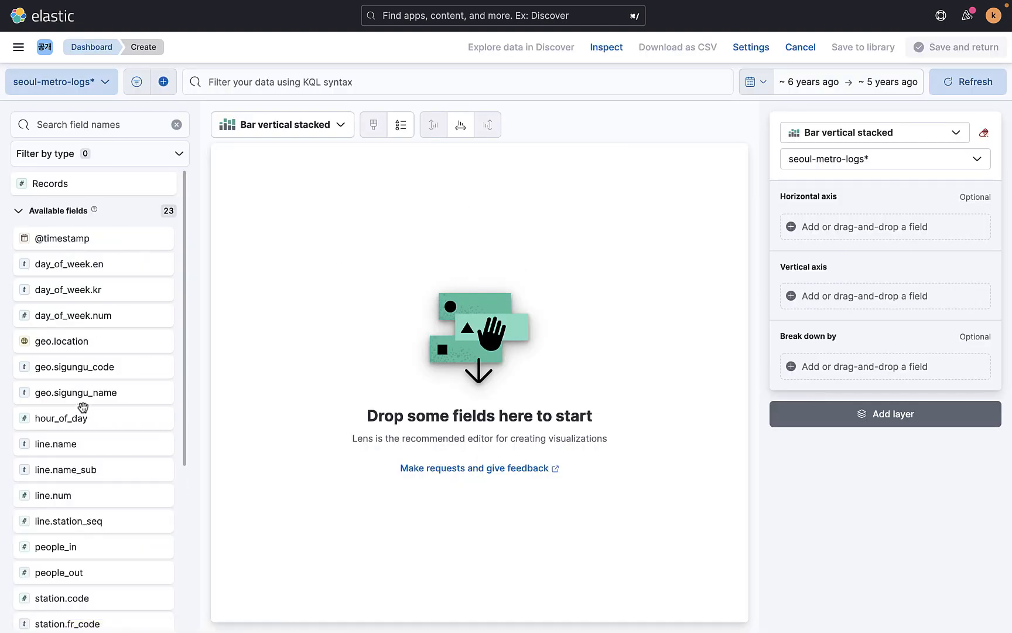
scroll(84, 417, "down", 3)
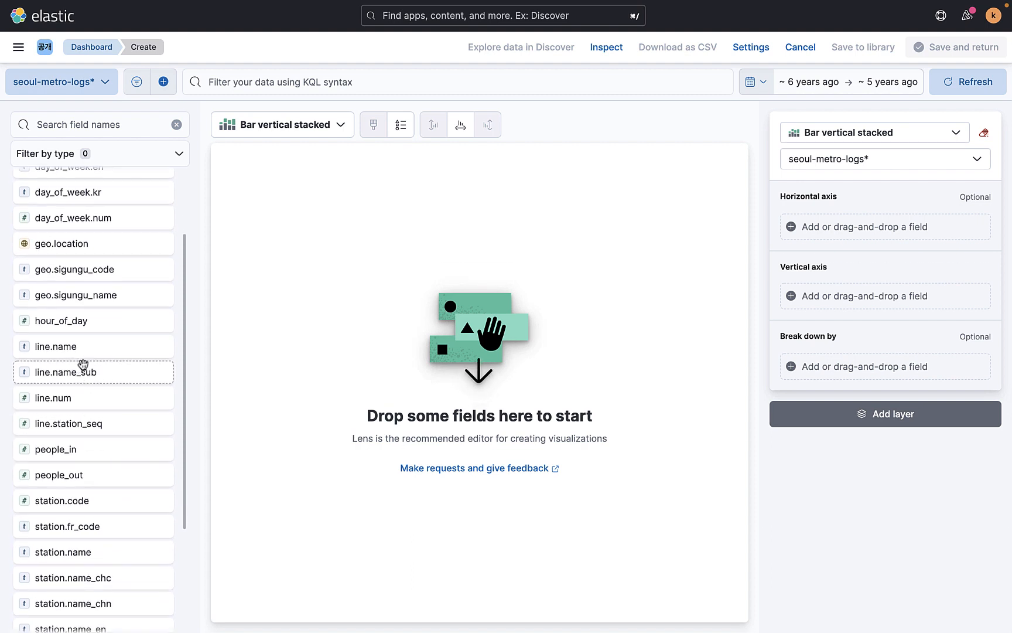
left_click_drag(82, 352, 416, 355)
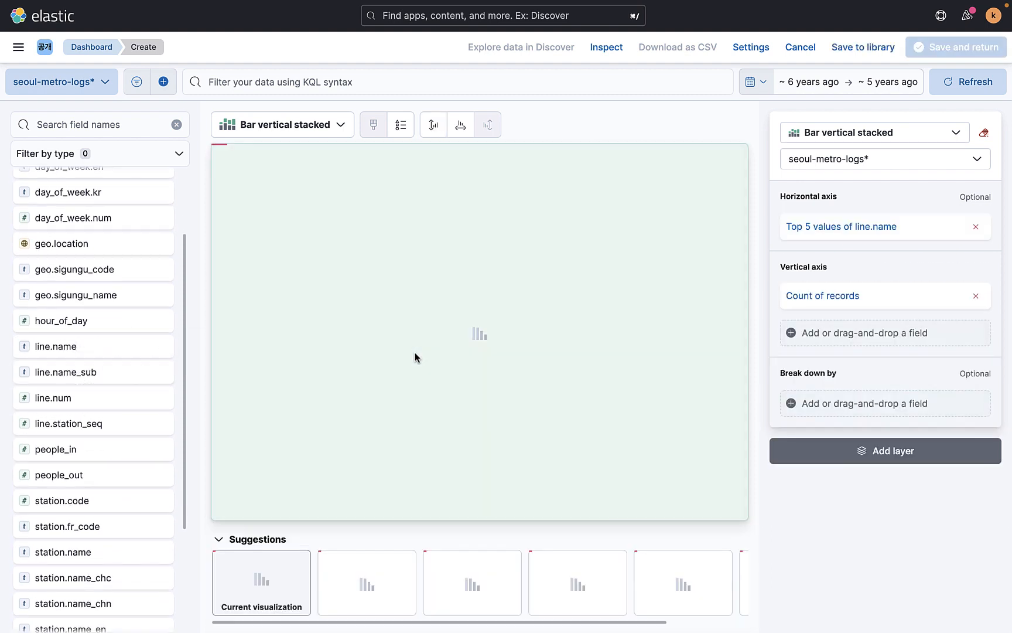
left_click(326, 129)
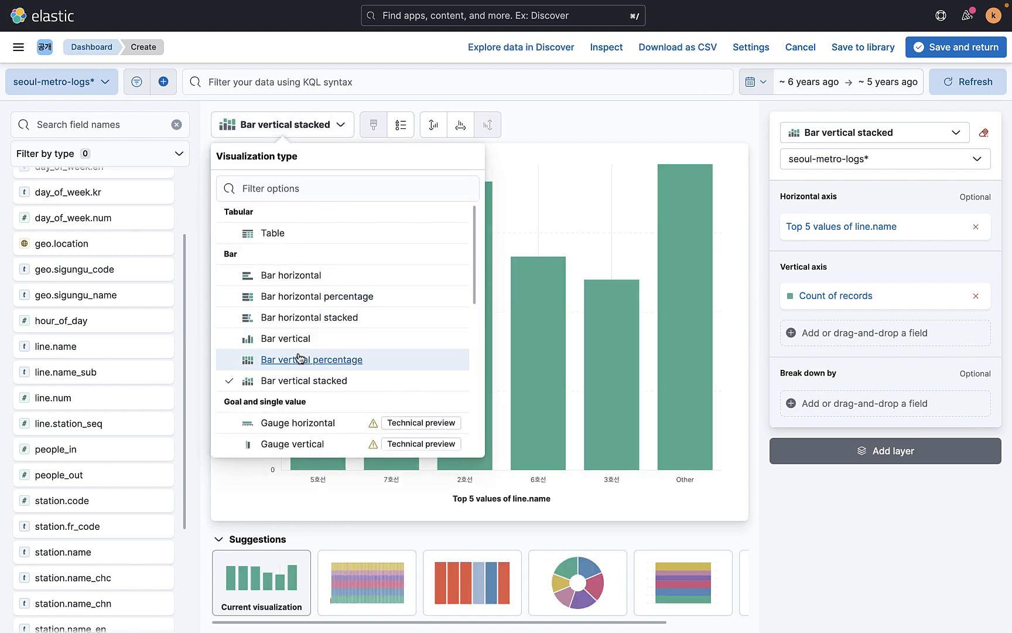
left_click(294, 340)
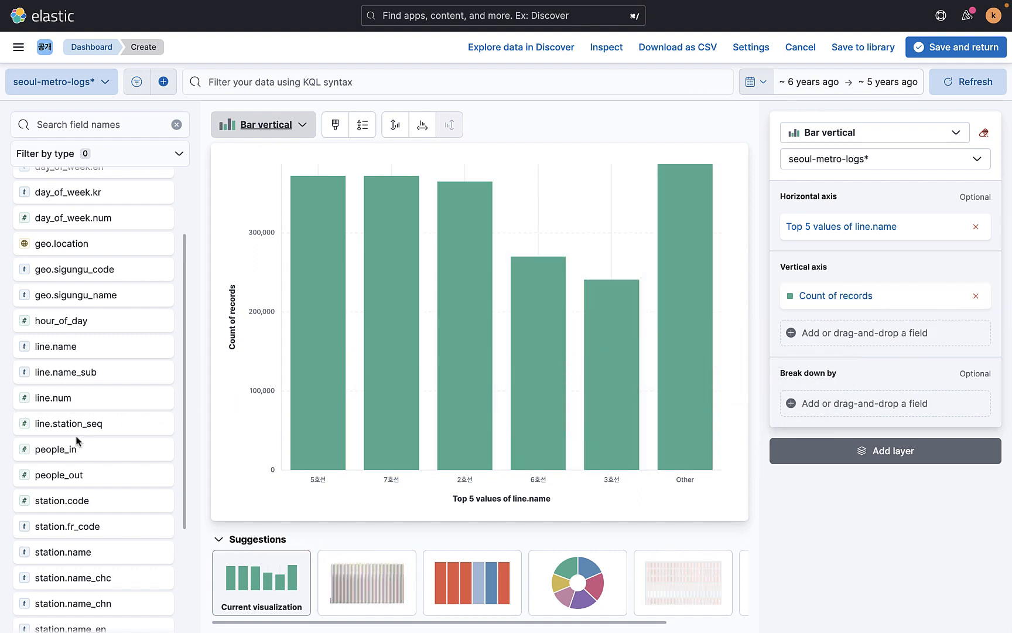
Replace the vertical axis metric with the Sum of people_in
left_click_drag(67, 451, 886, 300)
left_click(881, 297)
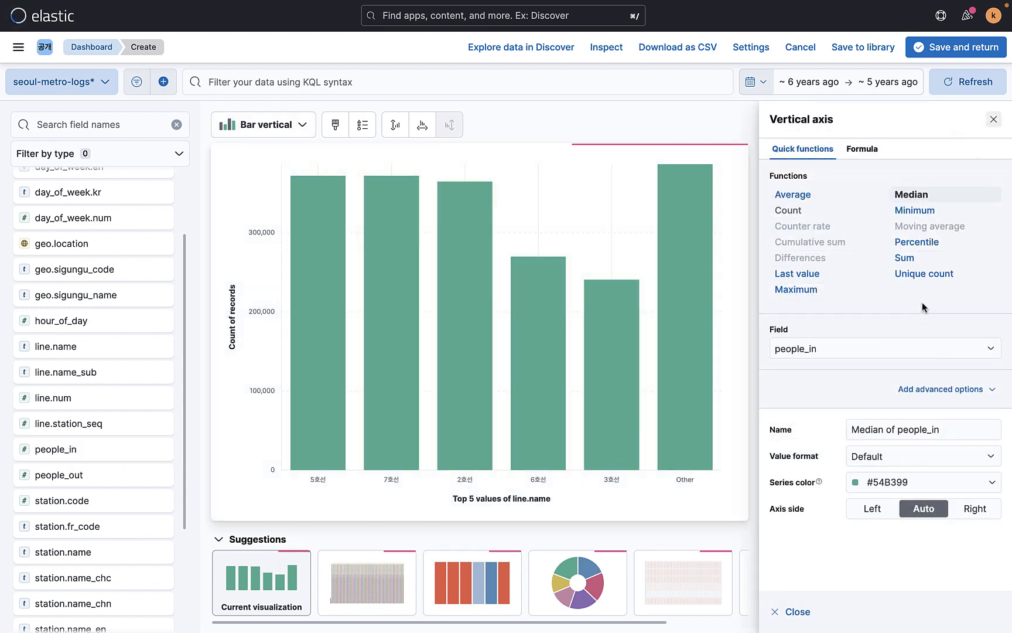
left_click(905, 259)
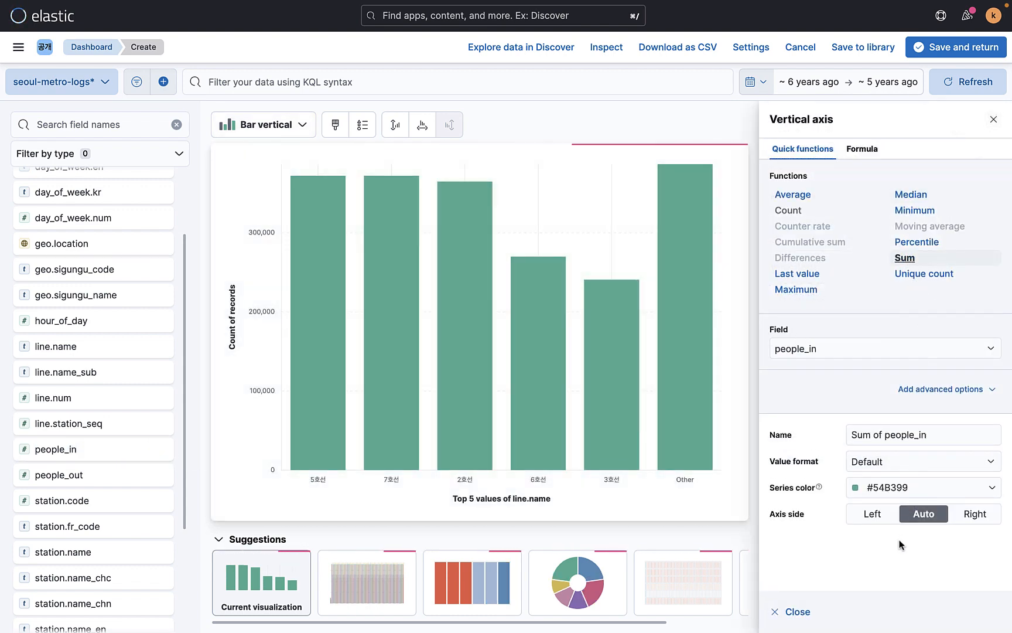
Rename the vertical axis metric to 승차인원
left_click(899, 435)
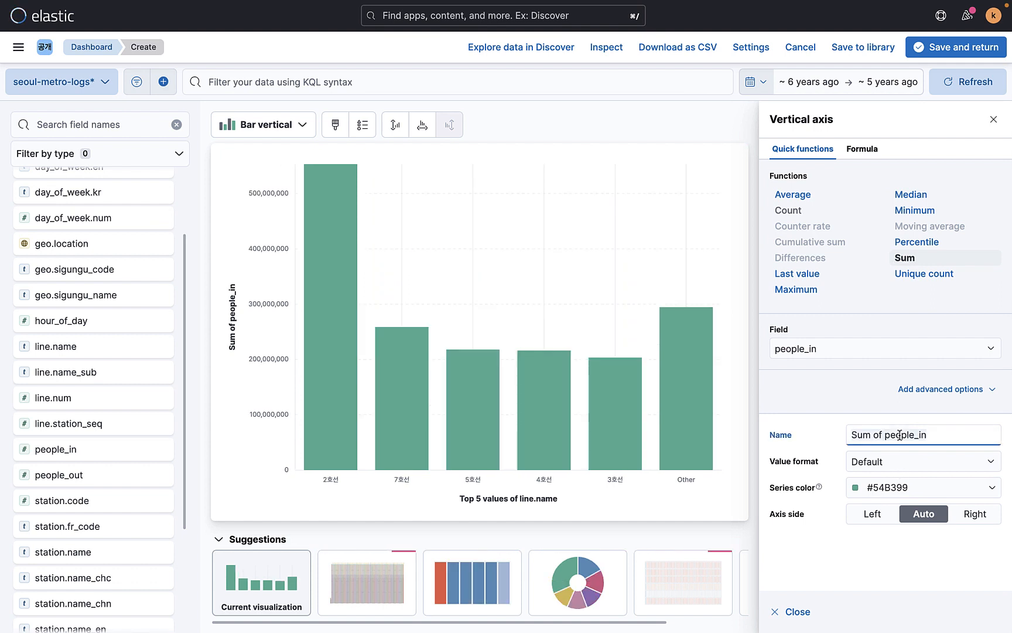
key("super+a")
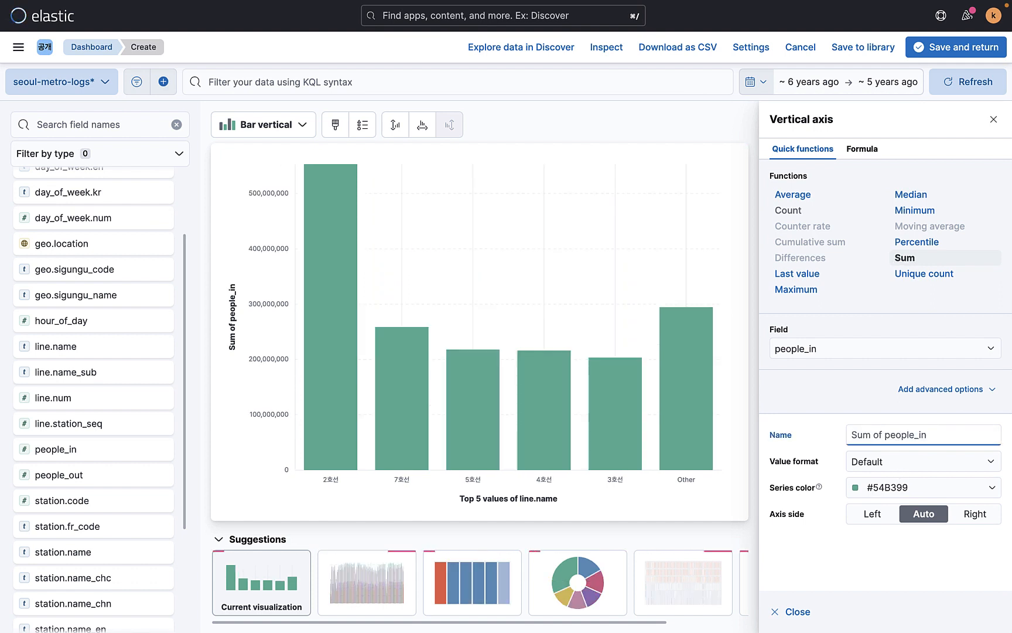
type("gkq")
key("BackSpace")
key("BackSpace")
key("BackSpace")
type("승차인")
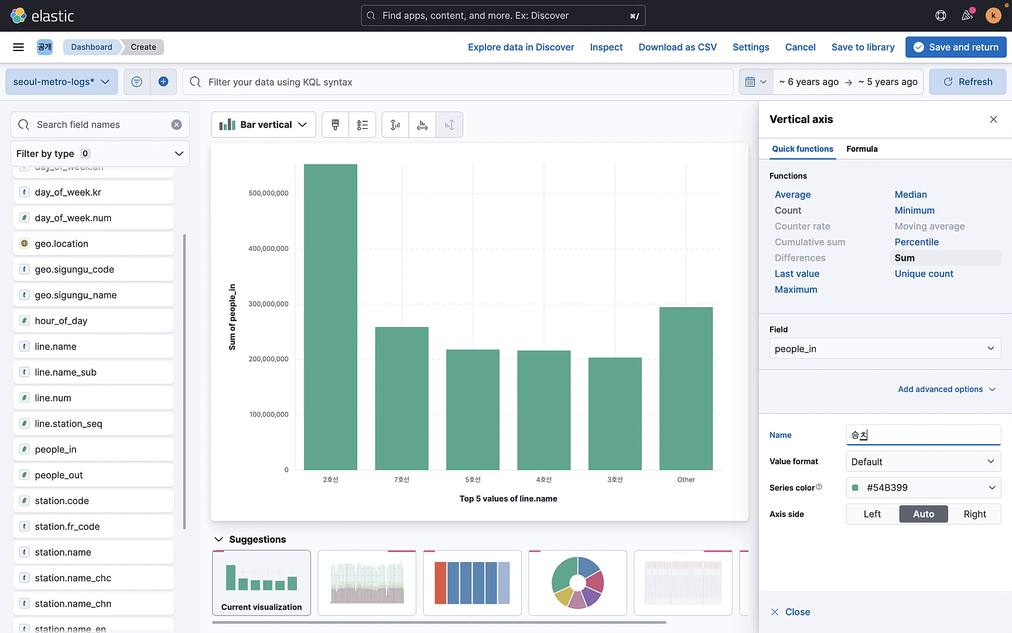
type("원")
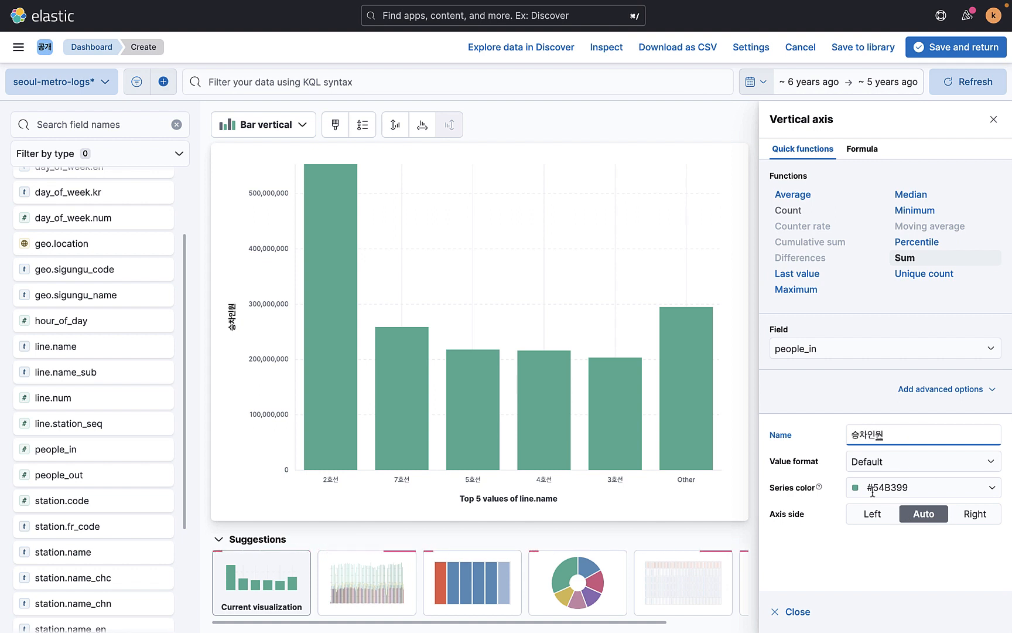
Set the series color of the 승차인원 metric to blue #6092C0 and close its settings
left_click(894, 487)
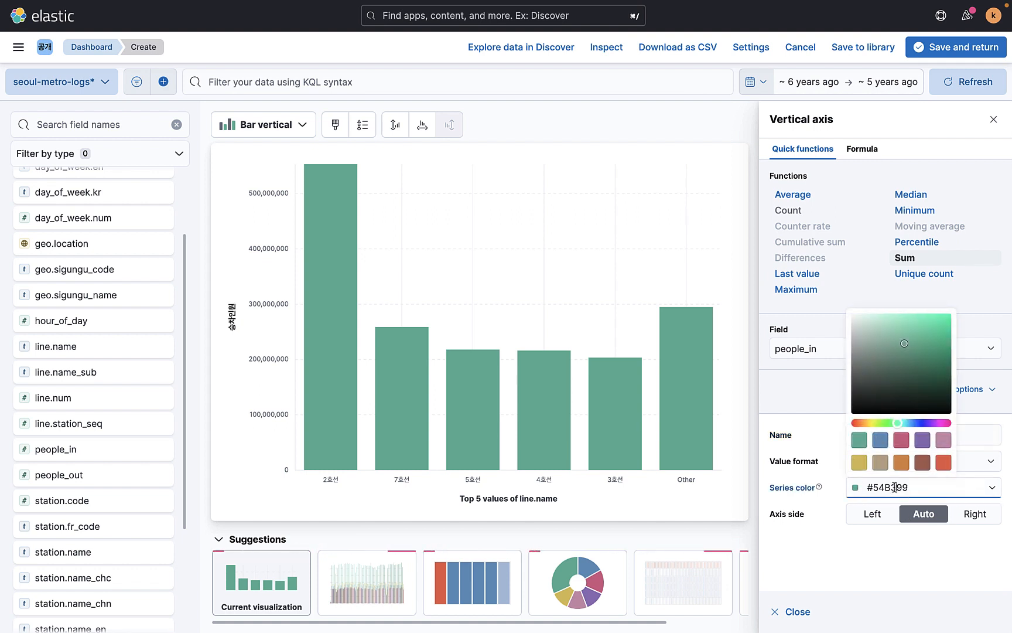
left_click(879, 440)
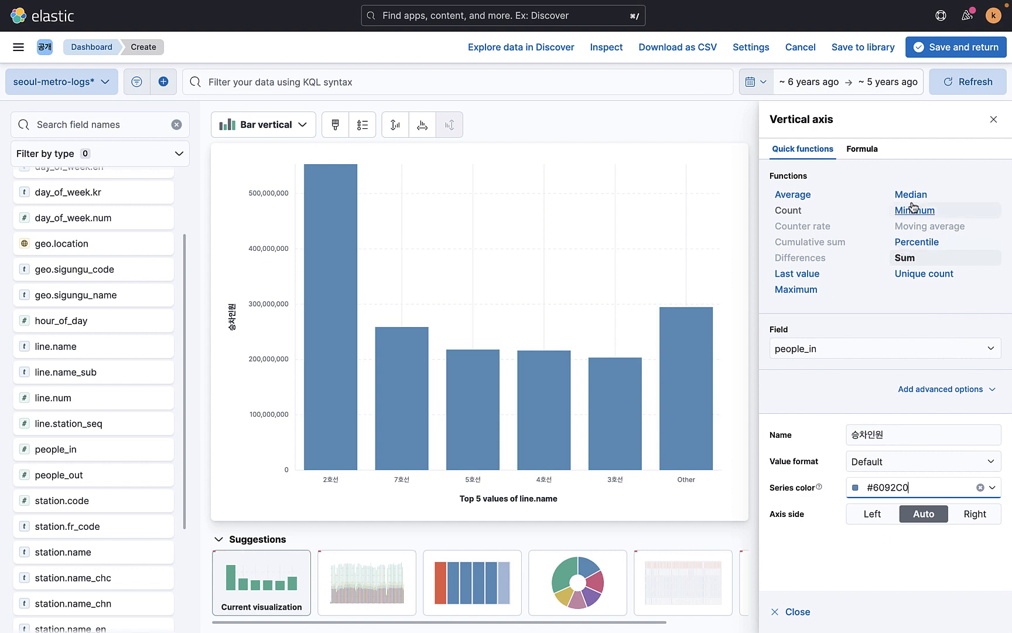
left_click(797, 612)
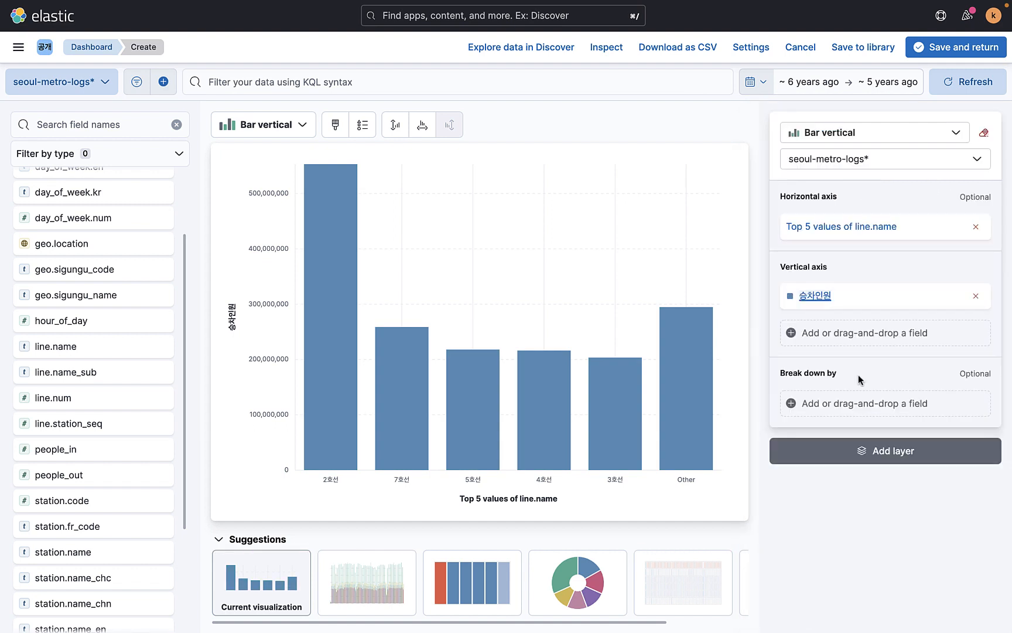
Set the number of line.name values on the horizontal axis to 8
left_click(865, 235)
left_click(843, 303)
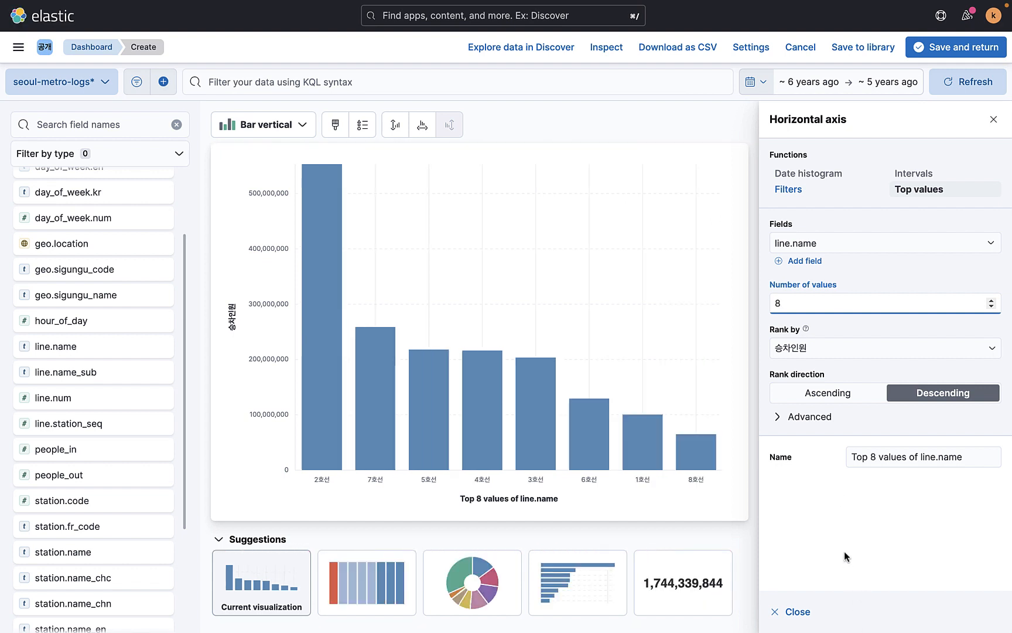
left_click(792, 611)
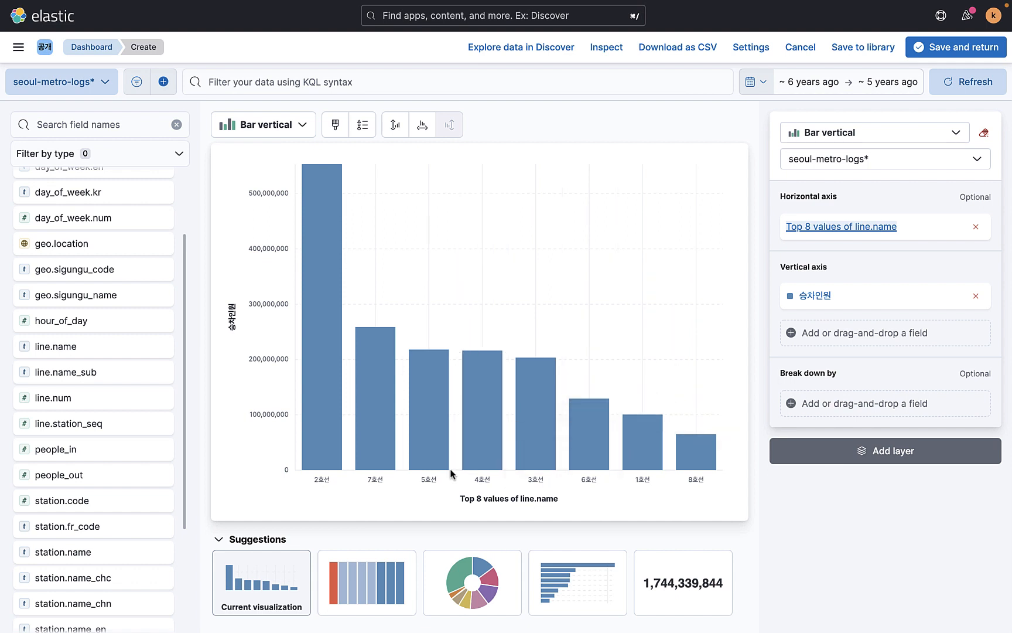
Rank the horizontal axis line.name values by Alphabetical in Ascending direction
left_click(926, 237)
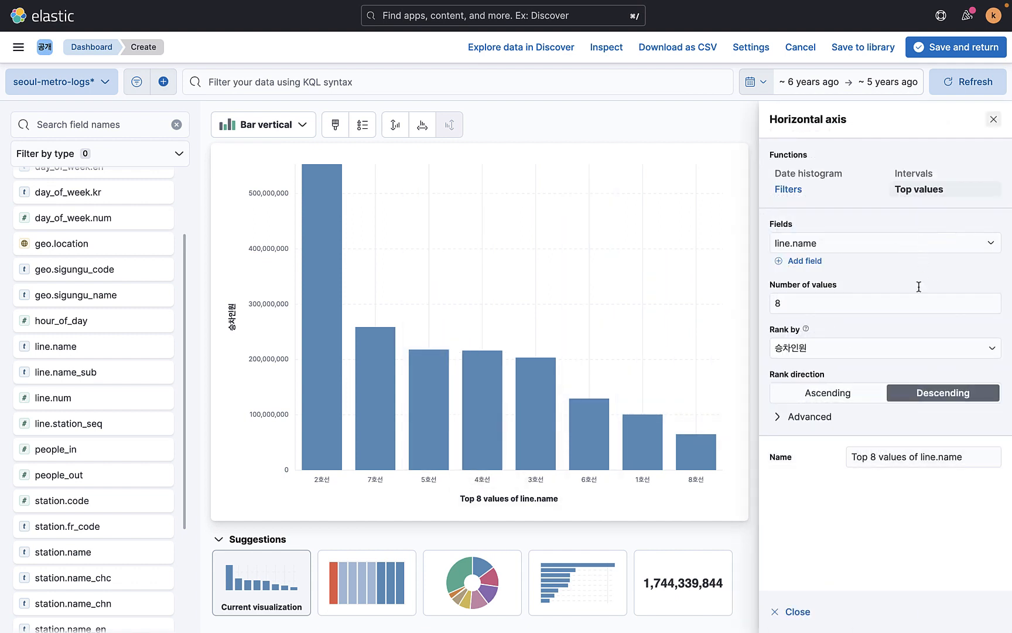
left_click(808, 416)
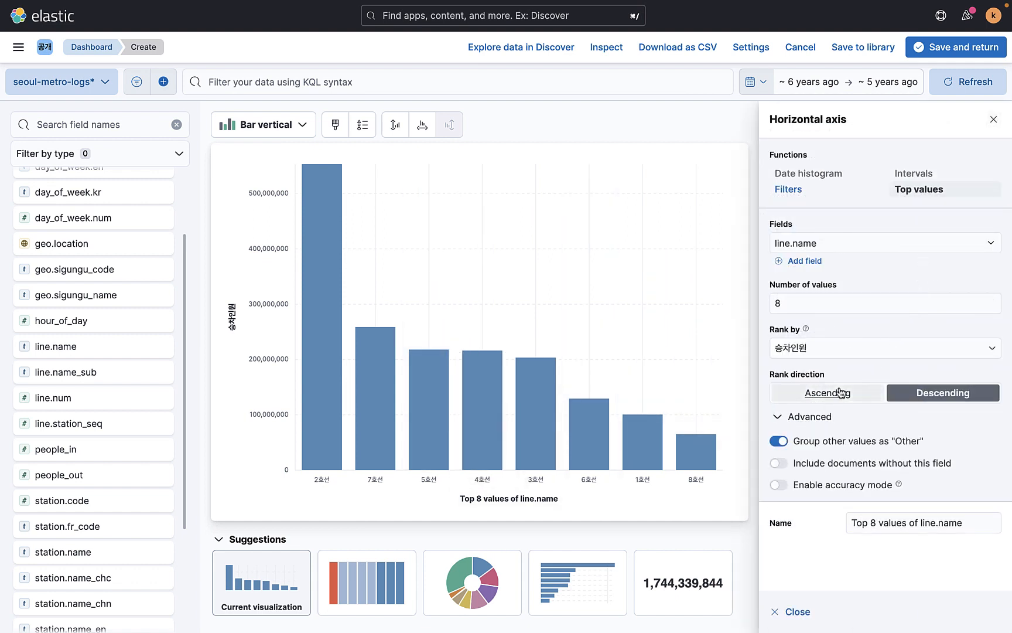
left_click(841, 397)
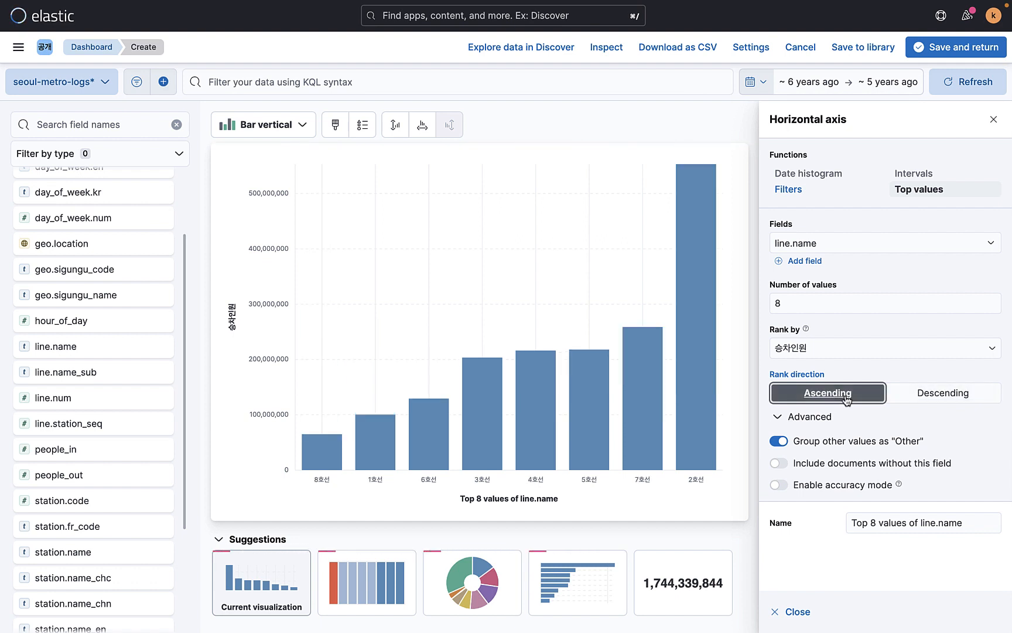
left_click(813, 350)
left_click(830, 363)
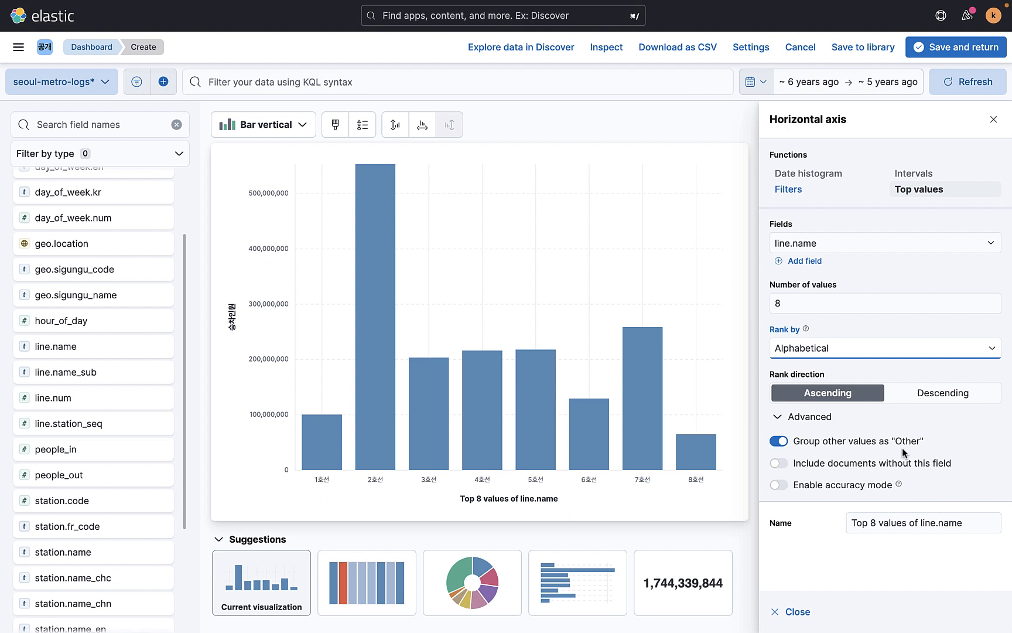
Turn off grouping of other values as "Other" and rename the horizontal axis to 호선명
left_click(777, 446)
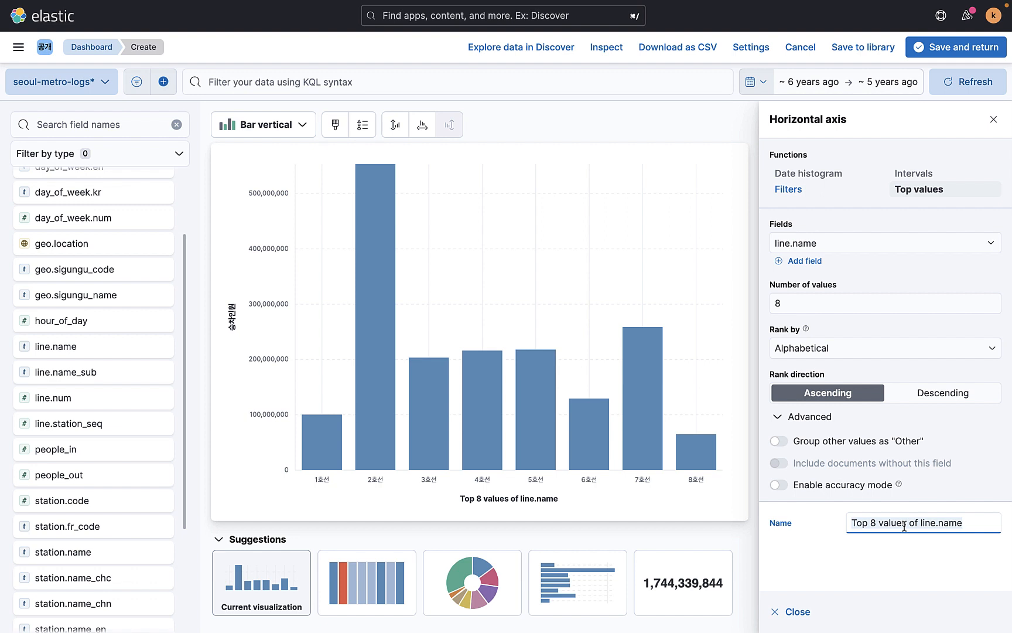
key("super+a")
type("호선미")
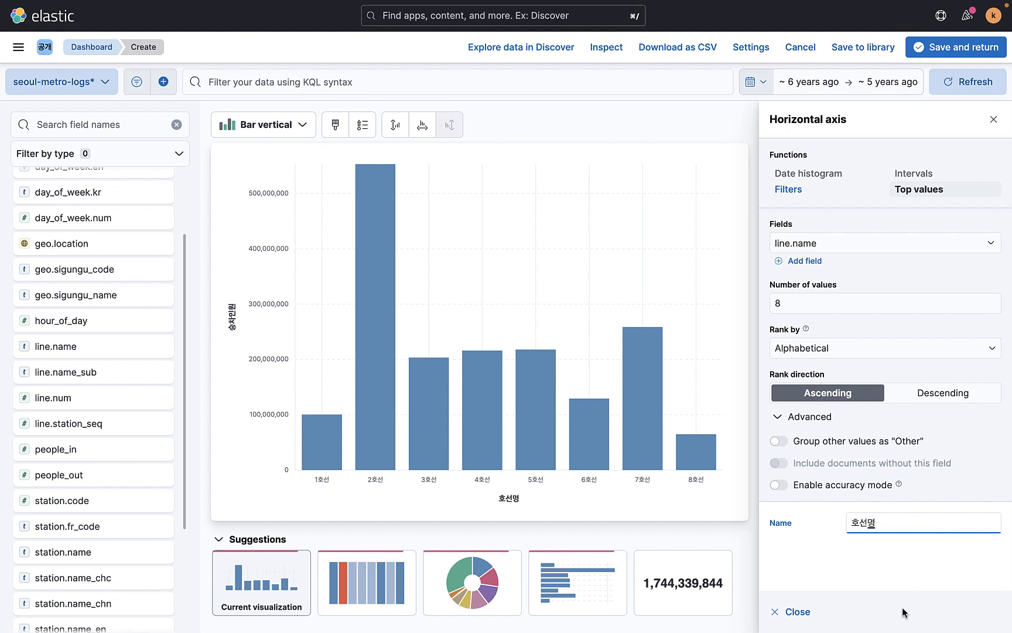
left_click(833, 579)
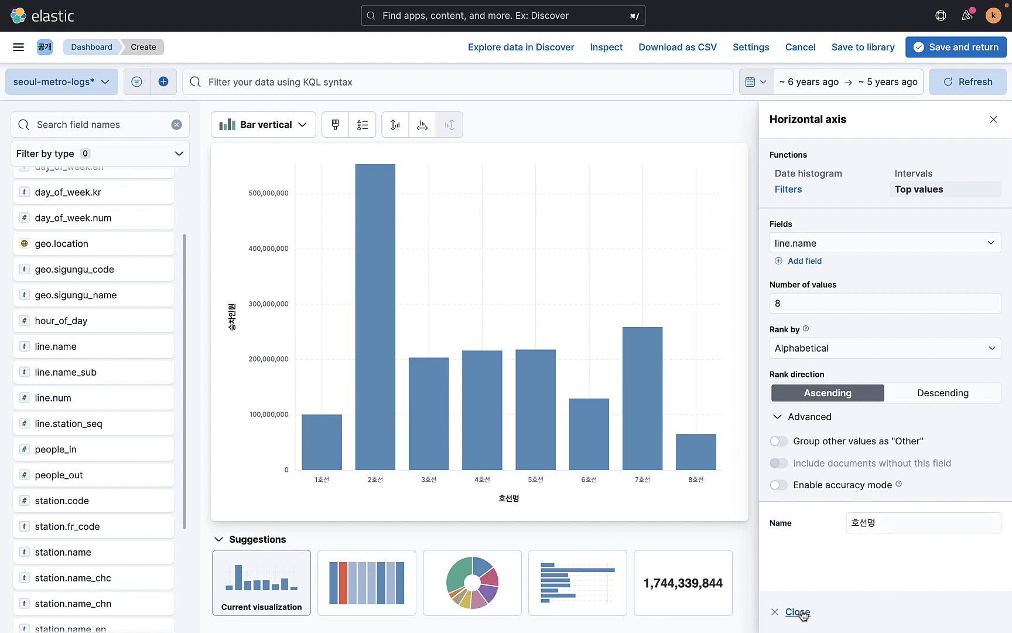
Close the horizontal axis settings and add the Sum of people_out as a second vertical axis metric
left_click(798, 611)
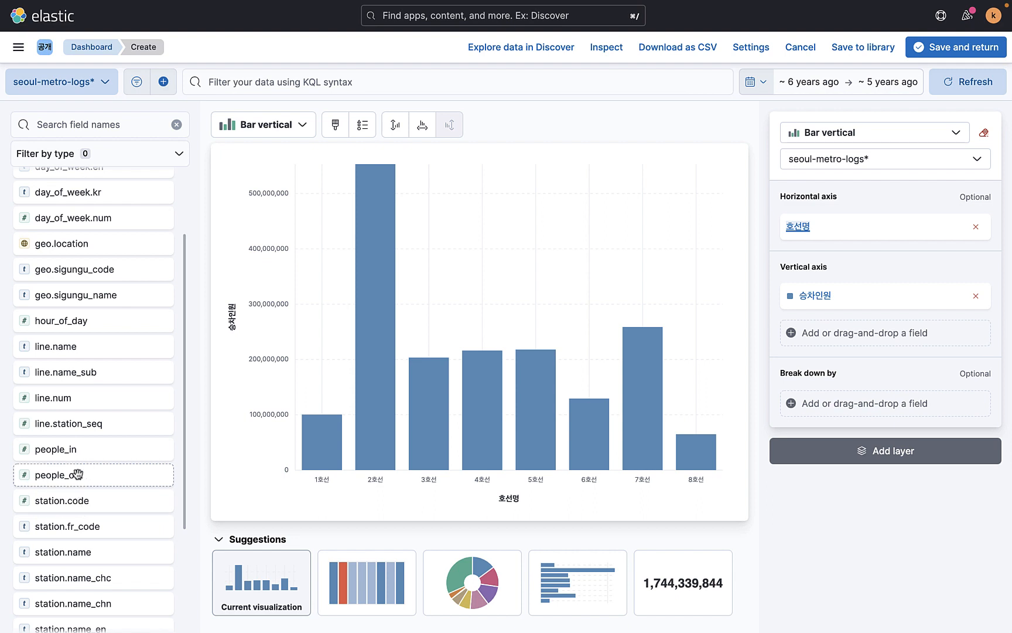
left_click_drag(68, 480, 846, 342)
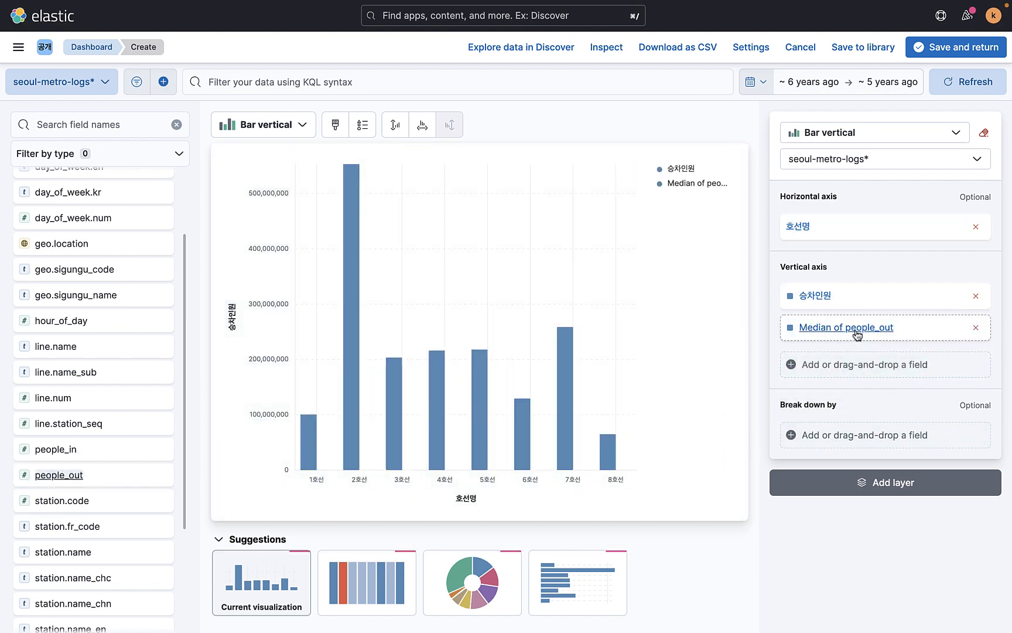
left_click(852, 329)
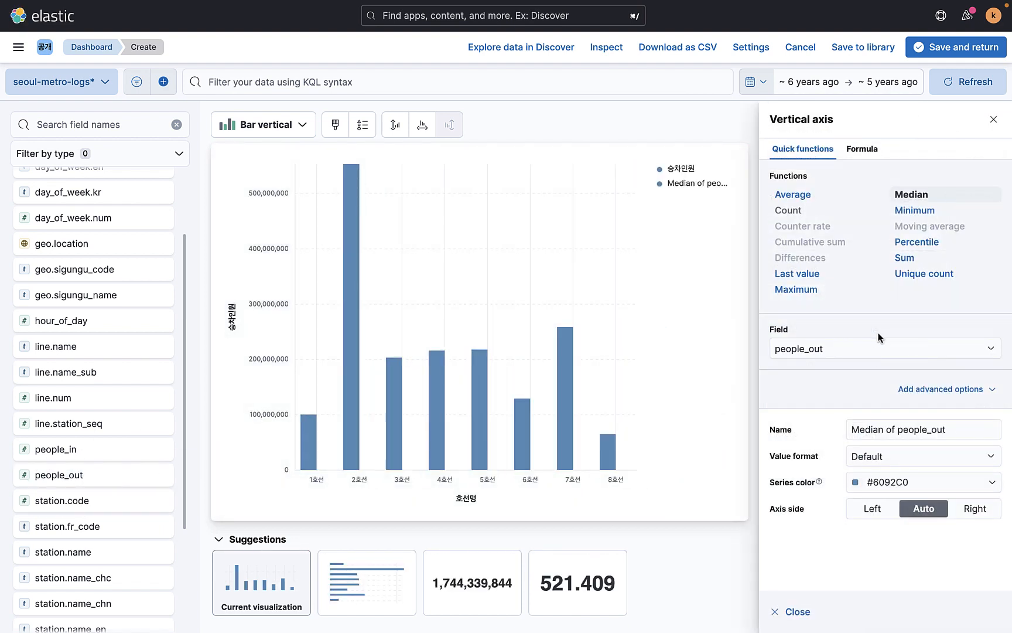
left_click(902, 259)
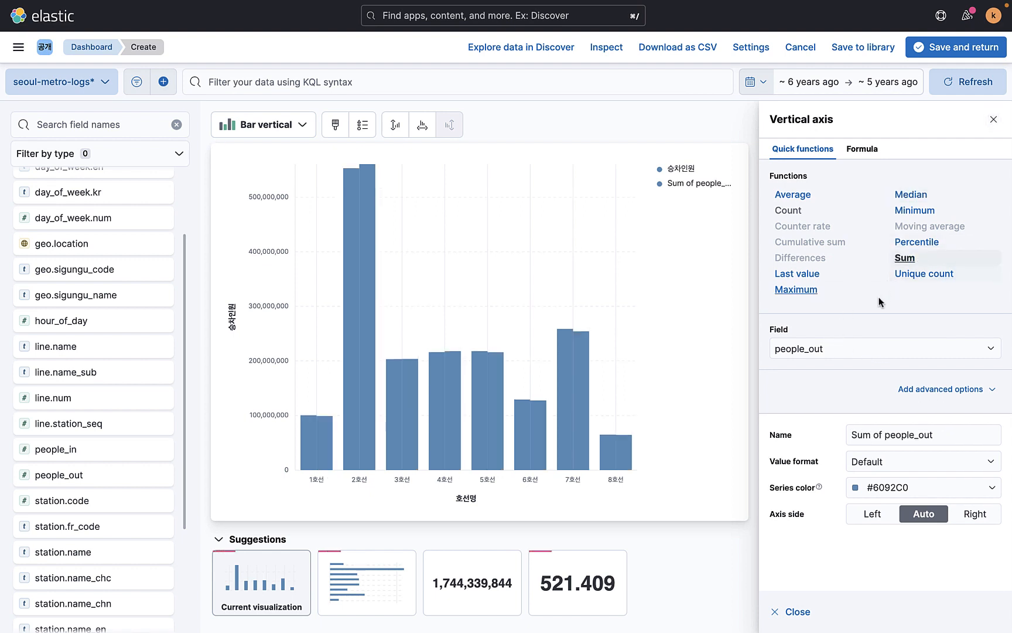
Set the people_out metric's series color to #D36086 and rename it 하차인원, closing its settings
left_click(891, 481)
left_click(901, 440)
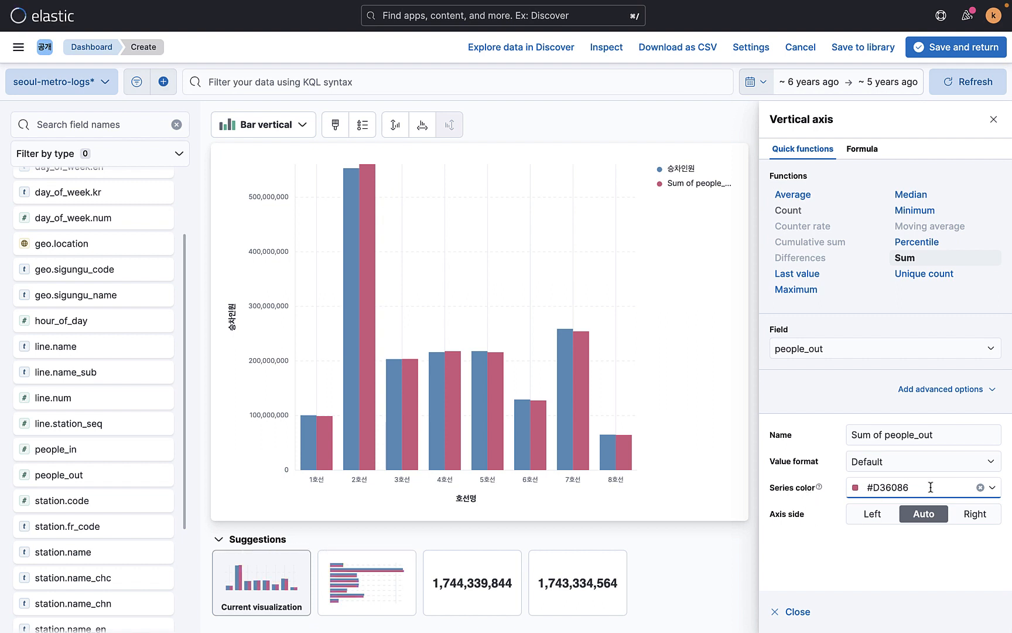
left_click(916, 435)
key("ctrl+a")
type("혀")
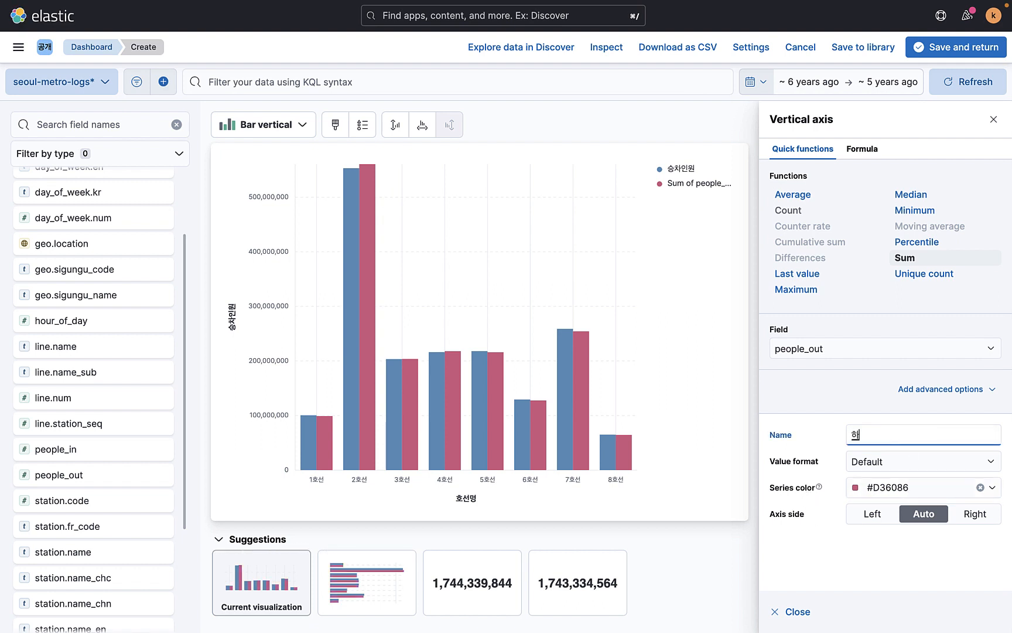
type("차인원")
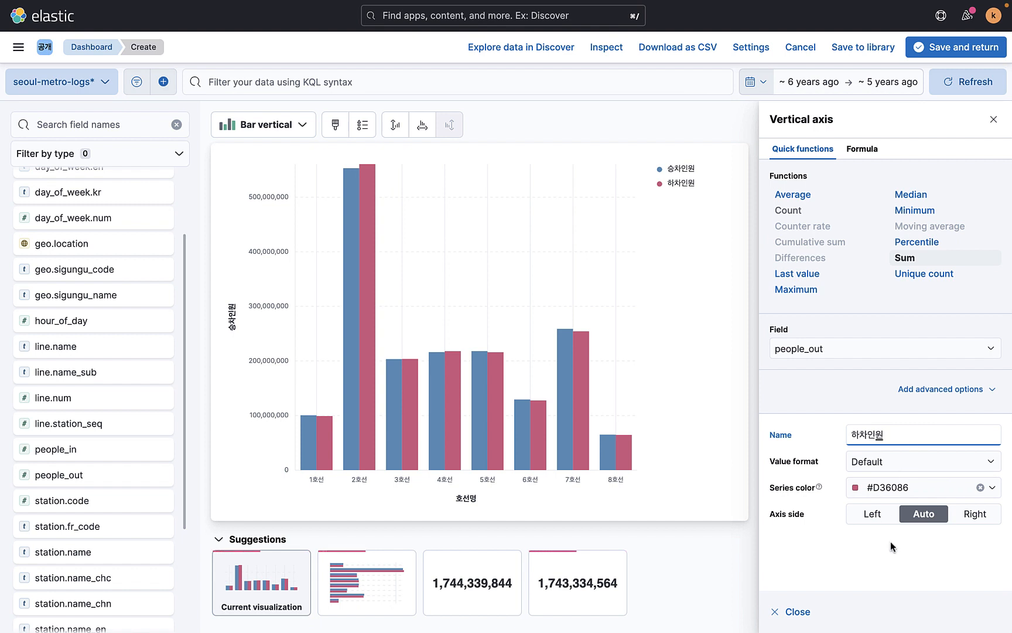
left_click(890, 546)
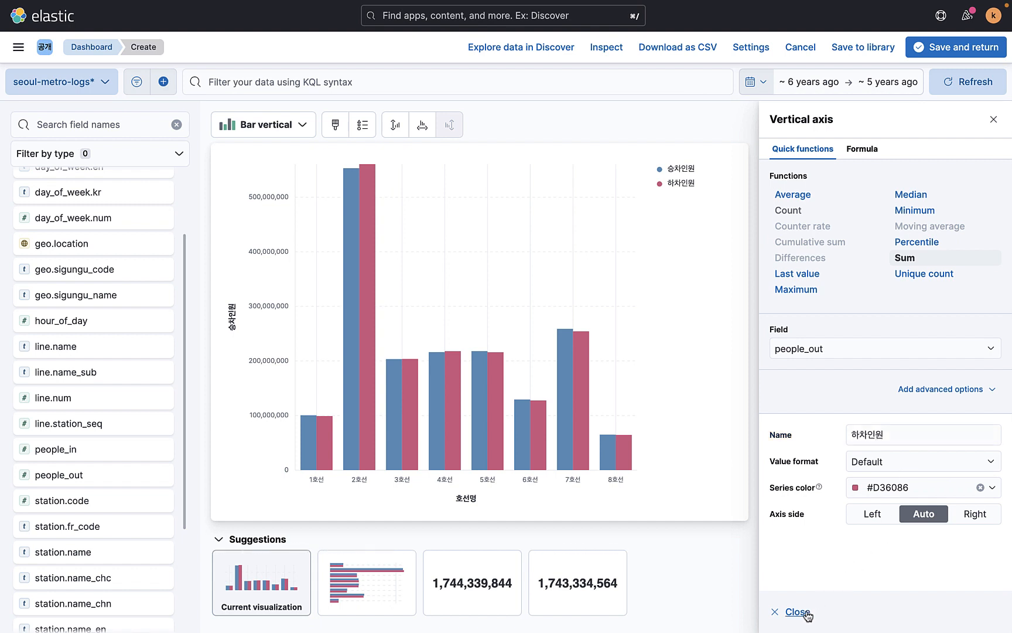
left_click(798, 612)
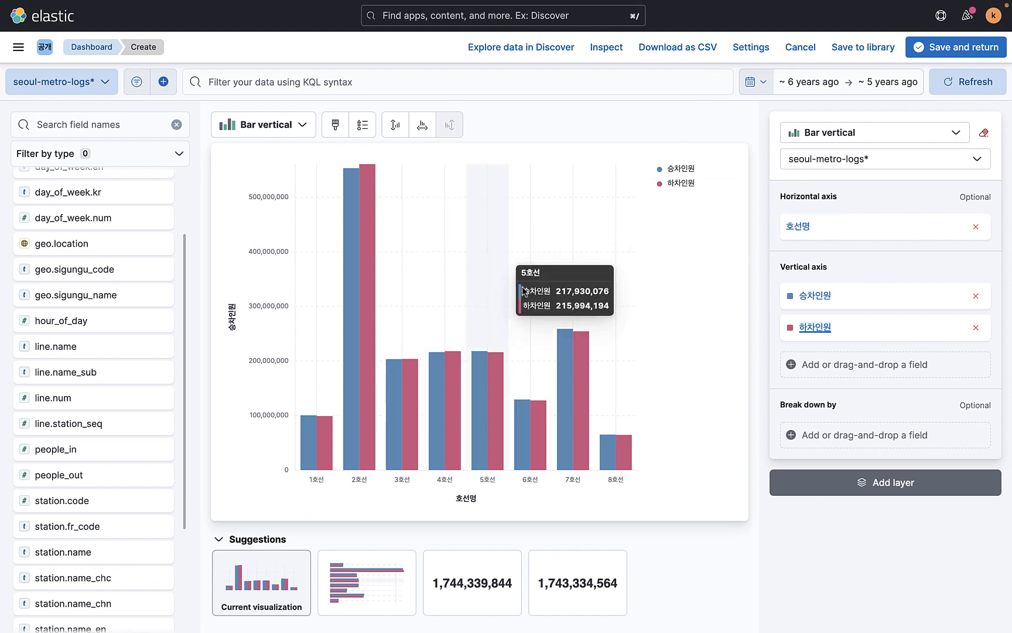
Save the chart back to the dashboard and shrink its panel to the combined height of the two metric panels
left_click(947, 53)
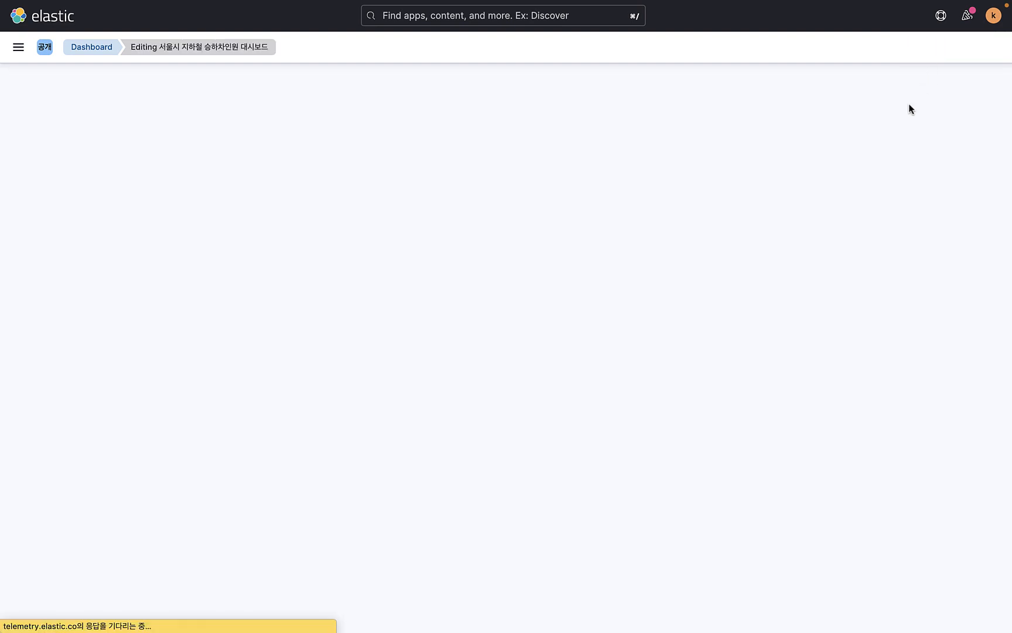
left_click_drag(660, 418, 433, 368)
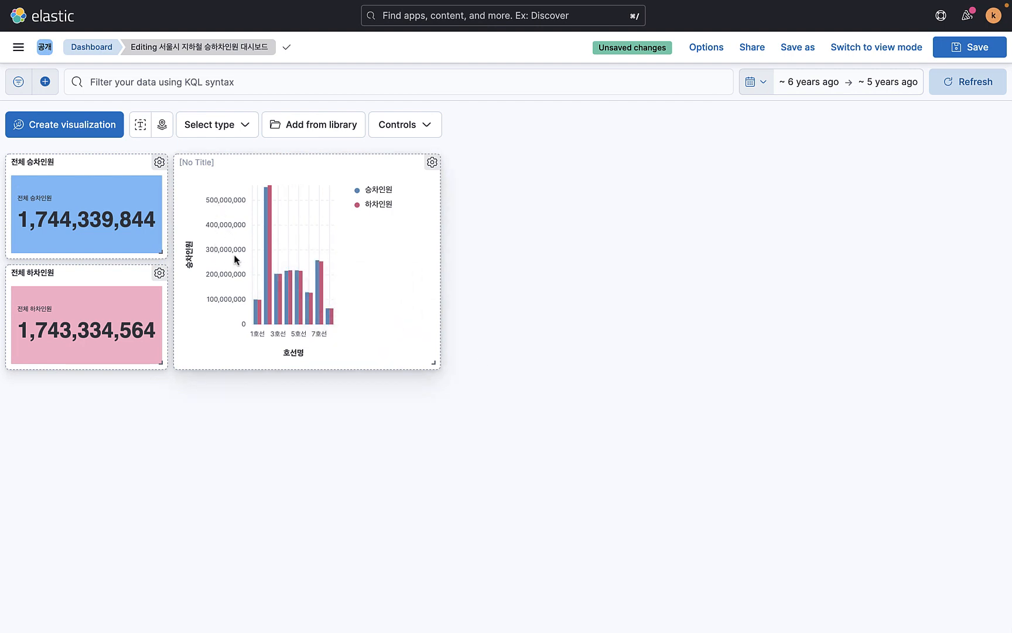
Reopen the bar chart for editing and place its legend inside the chart with 2 columns
mouse_move(267, 254)
left_click(431, 163)
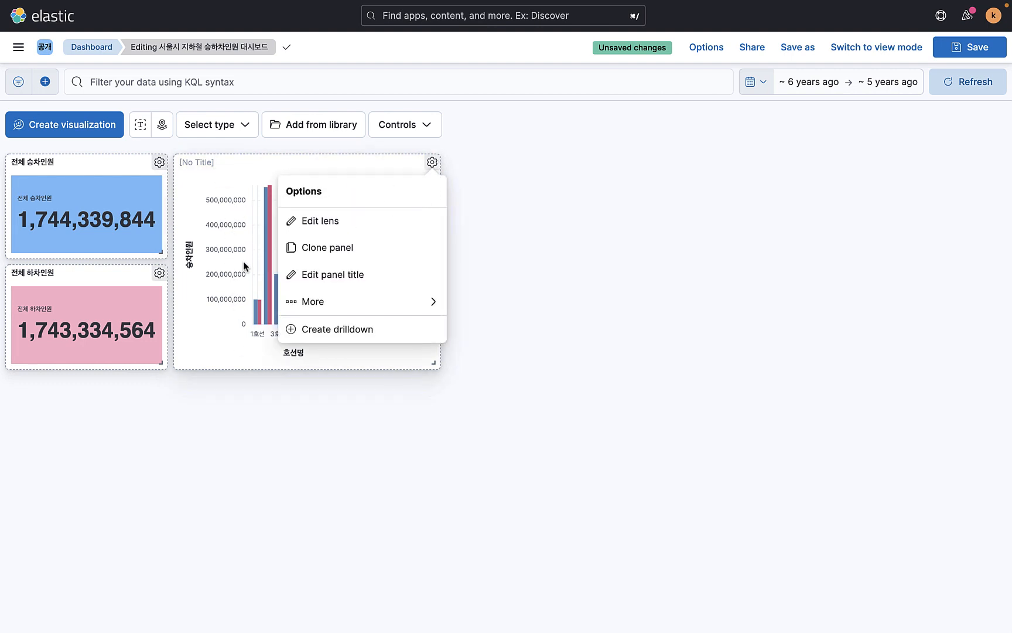
left_click(327, 218)
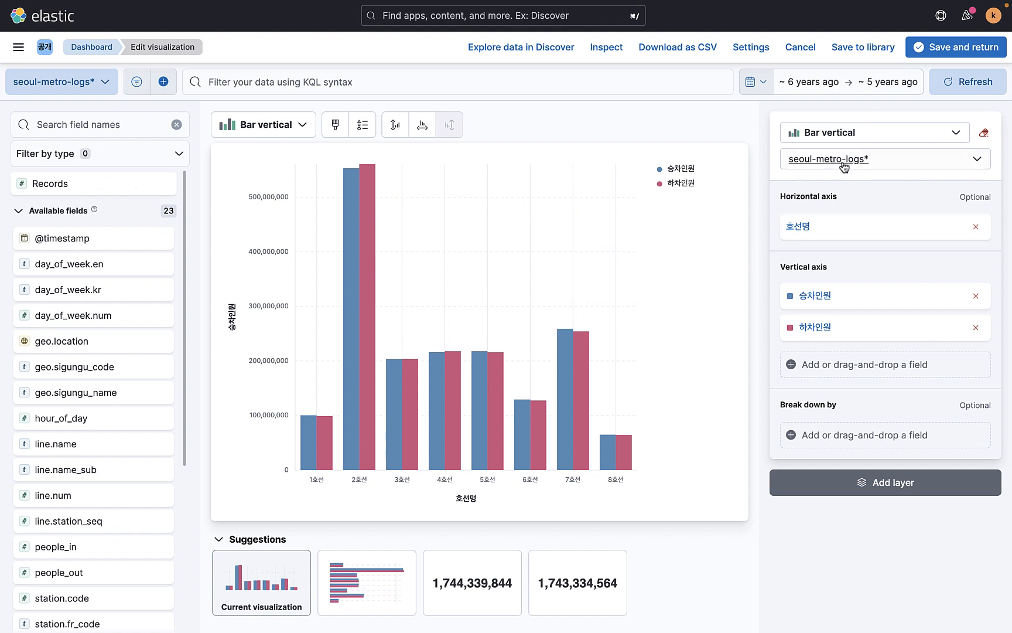
left_click(336, 125)
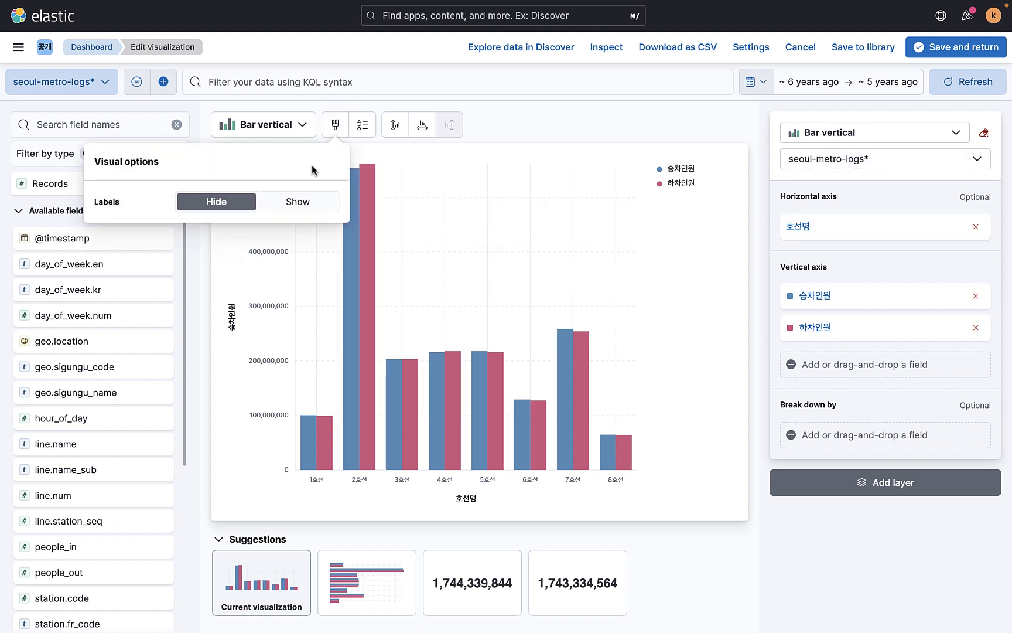
left_click(363, 124)
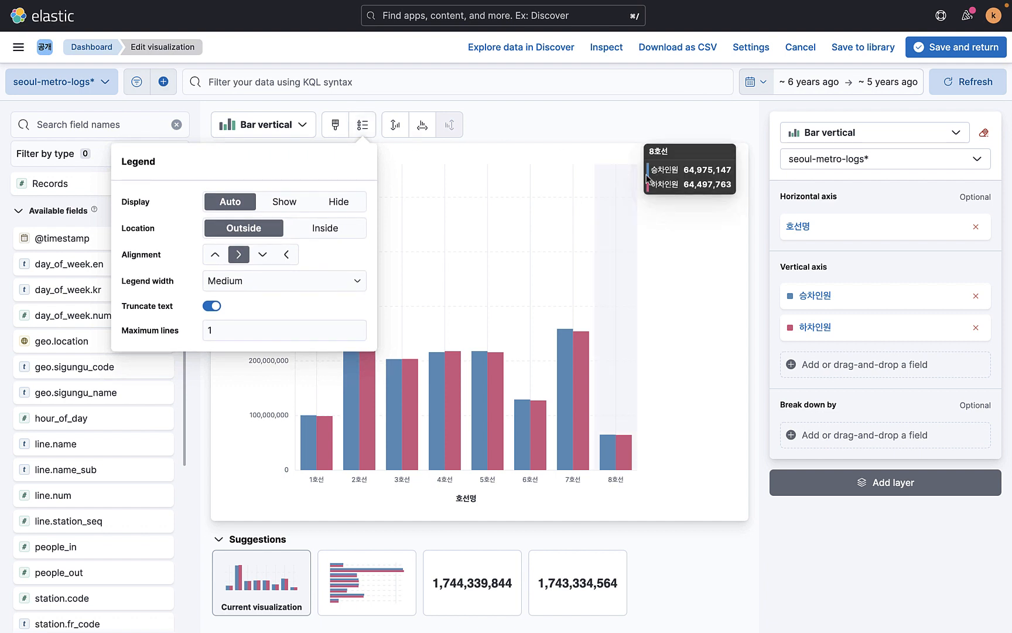
left_click(321, 235)
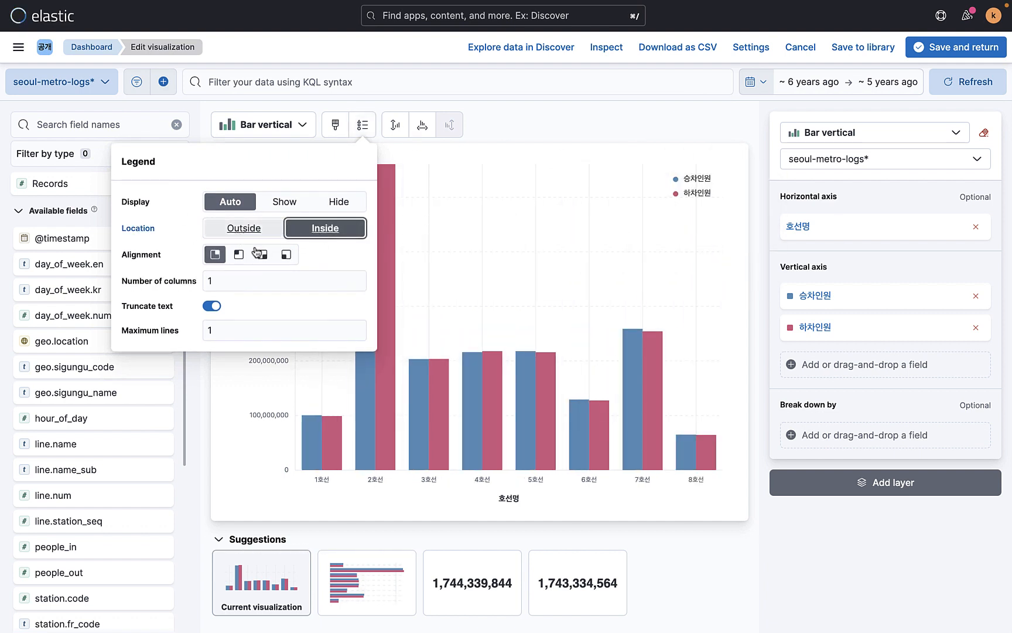
left_click(358, 278)
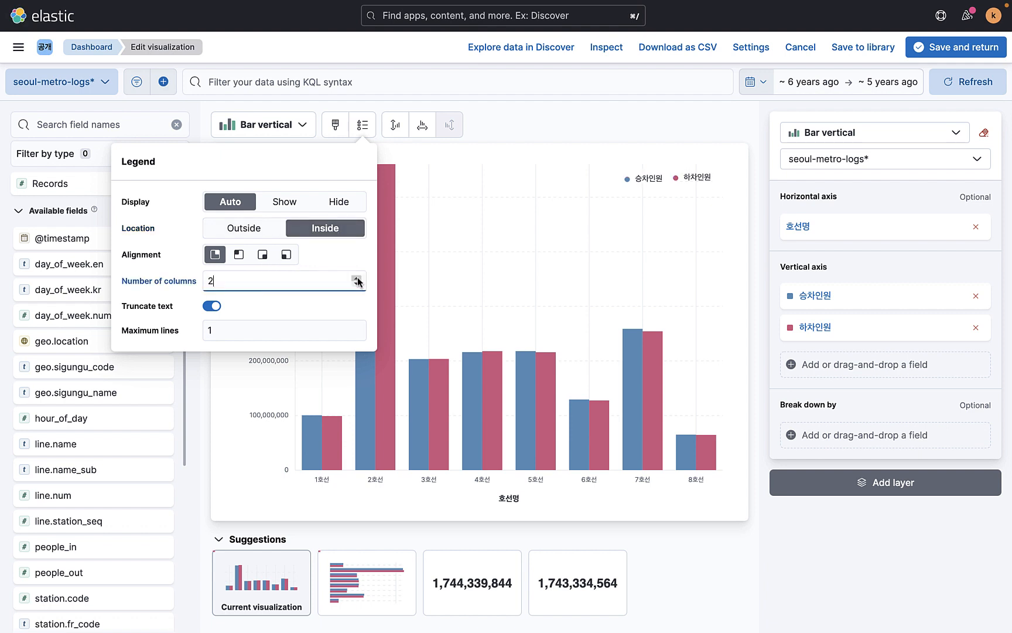
left_click(356, 283)
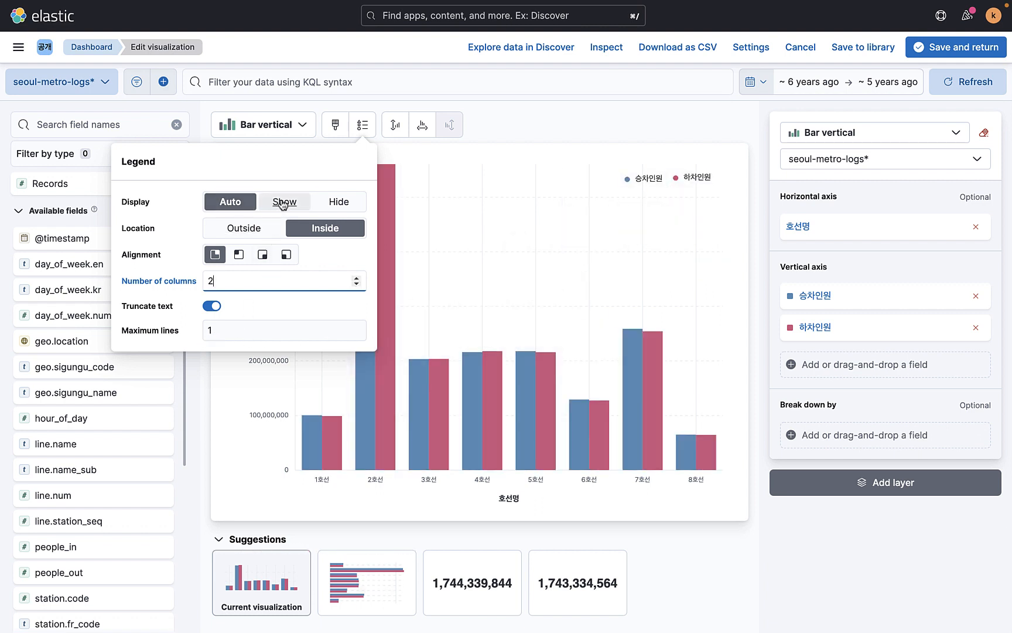
Hide the left axis tick labels and set its axis title to None, keeping its gridlines on
left_click(396, 124)
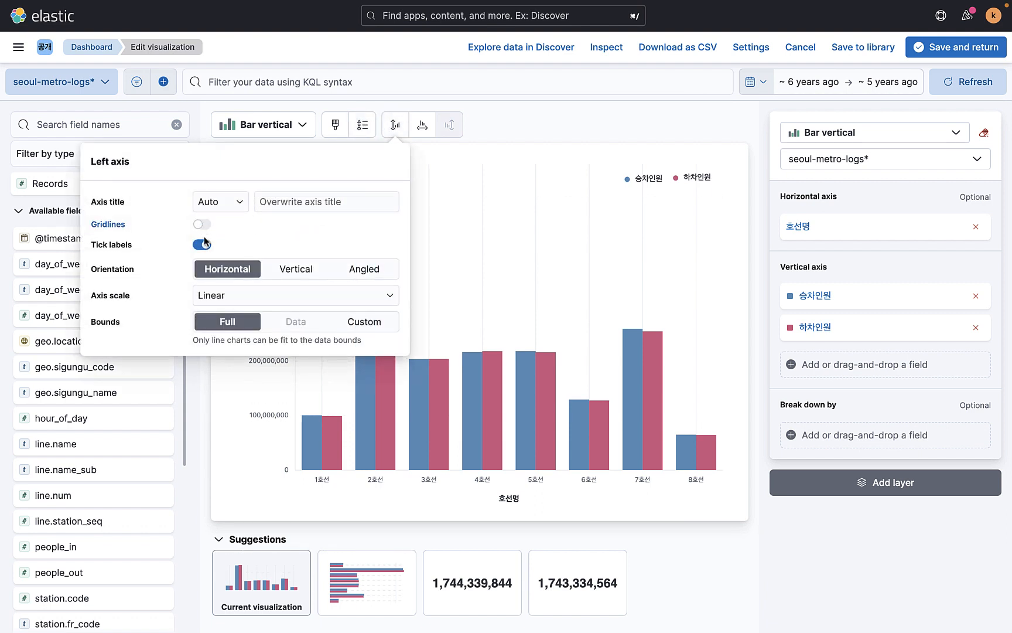
left_click(202, 245)
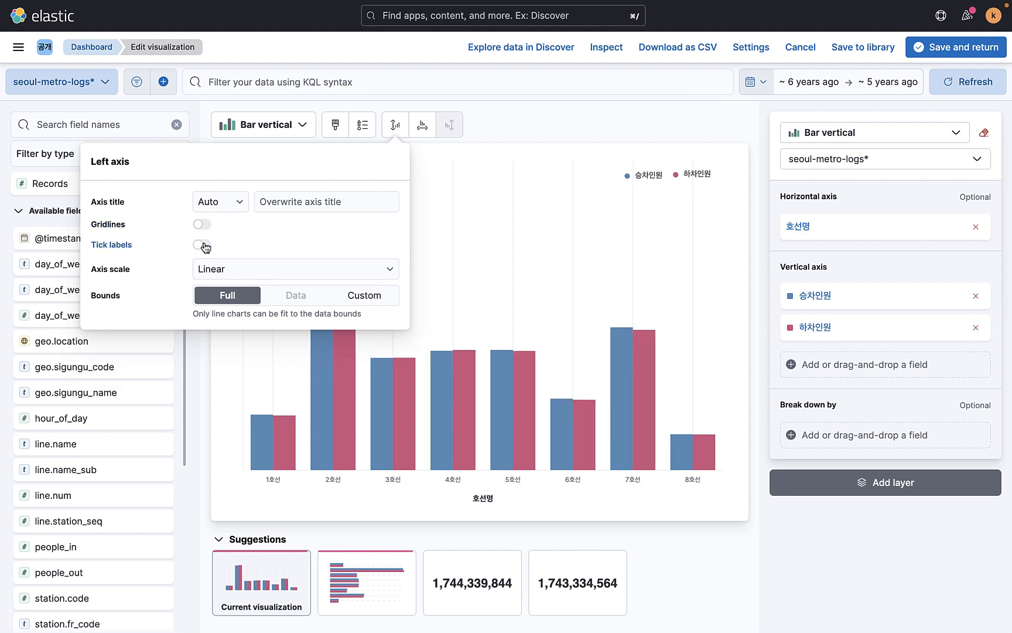
left_click(395, 124)
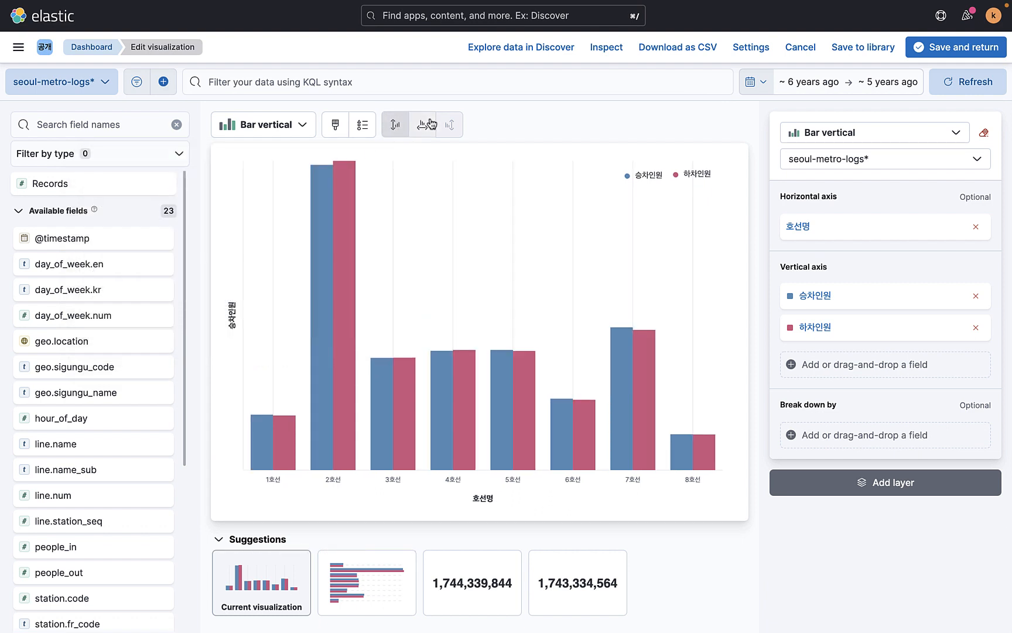
left_click(394, 124)
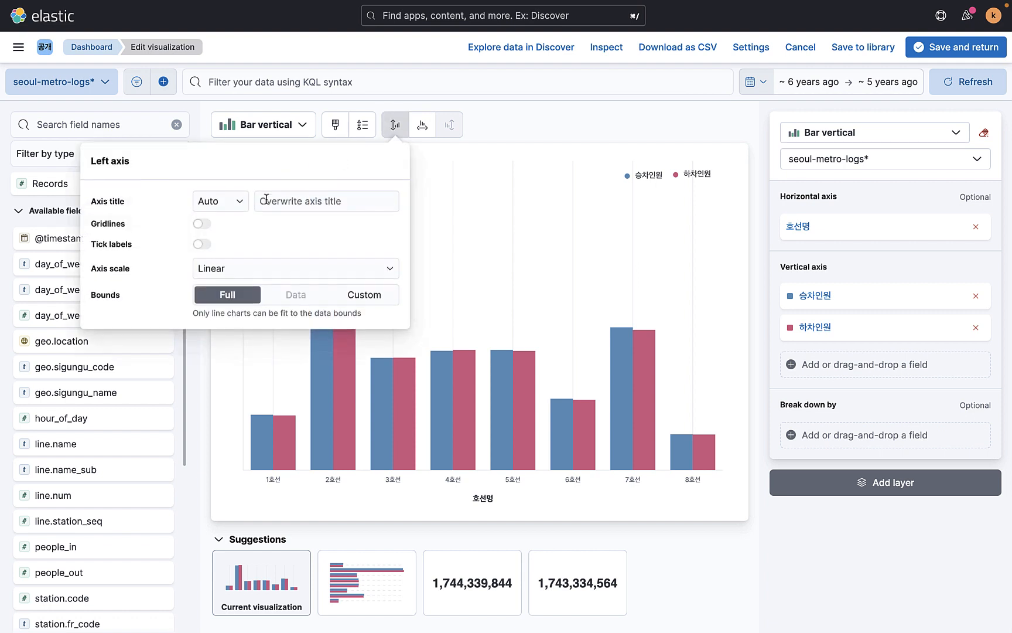
left_click(202, 225)
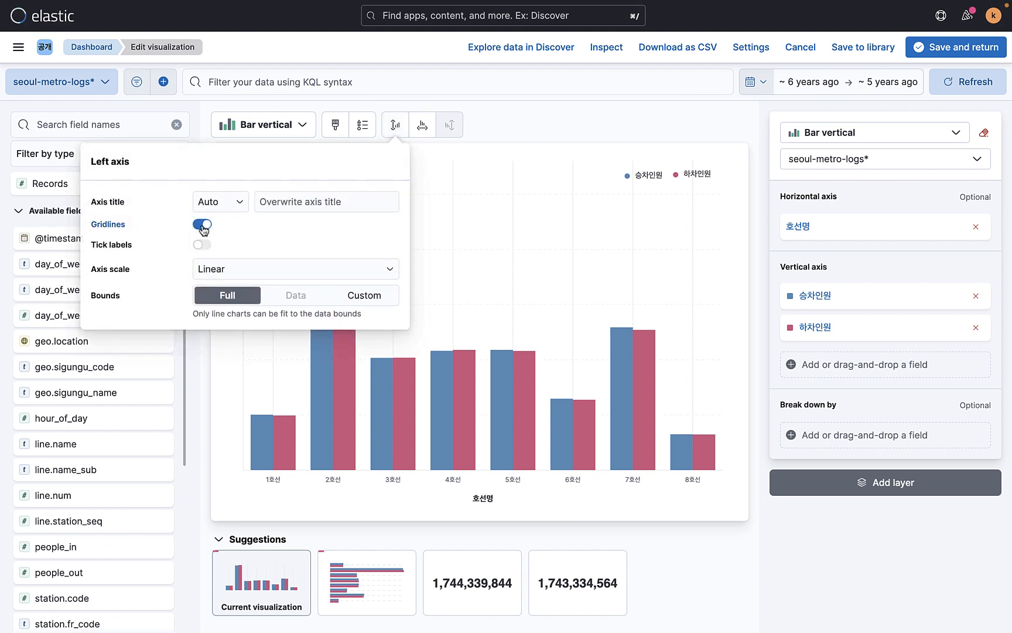
left_click(242, 205)
left_click(226, 187)
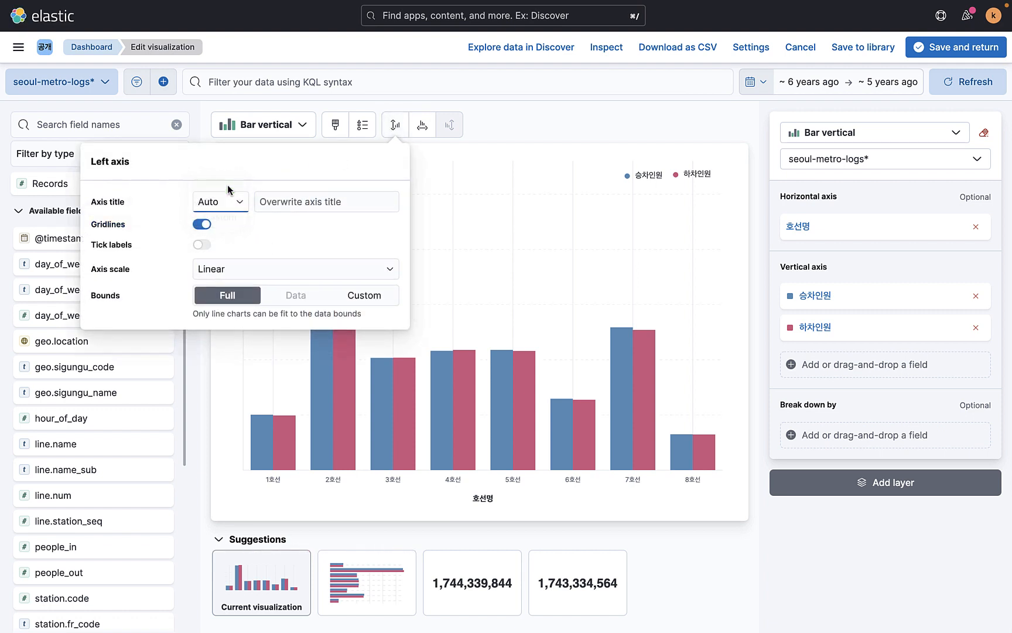
left_click(395, 125)
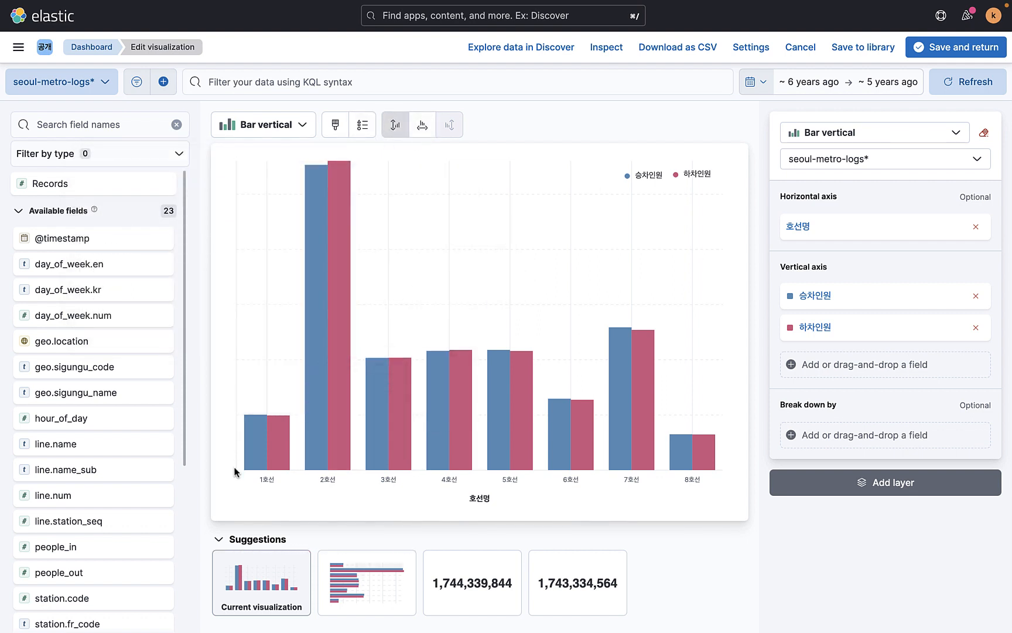
Set the bottom axis title to None, turn off its gridlines, and save the chart back to the dashboard
left_click(422, 125)
left_click(240, 202)
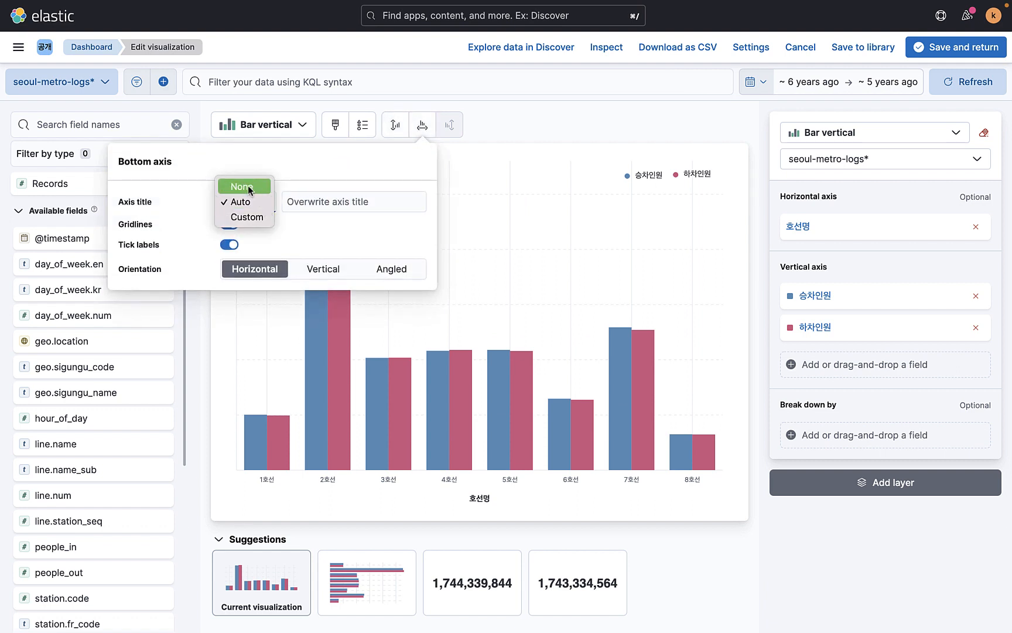
left_click(244, 186)
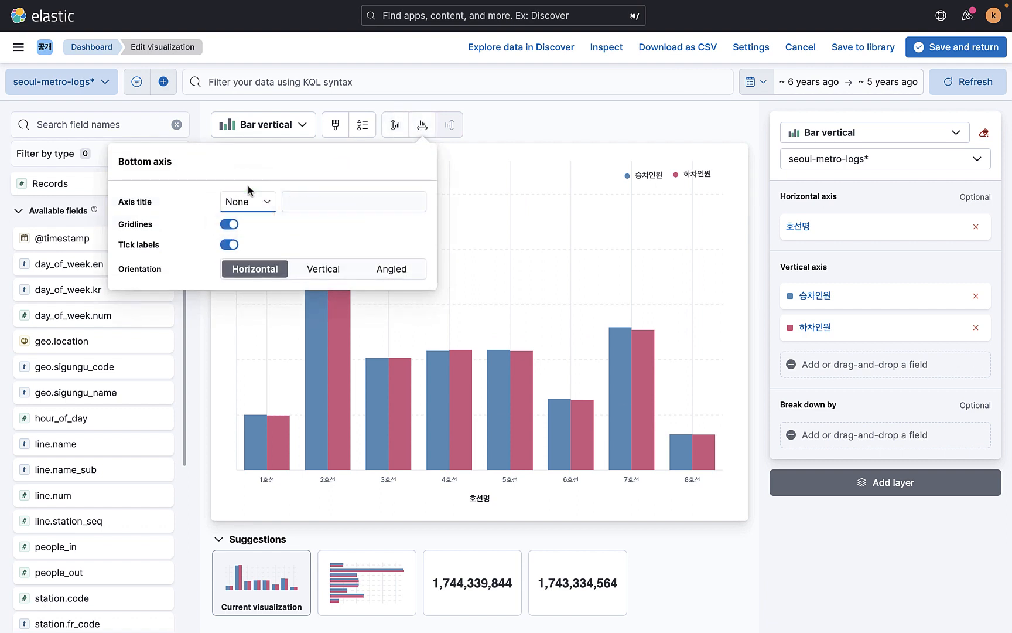
left_click(228, 224)
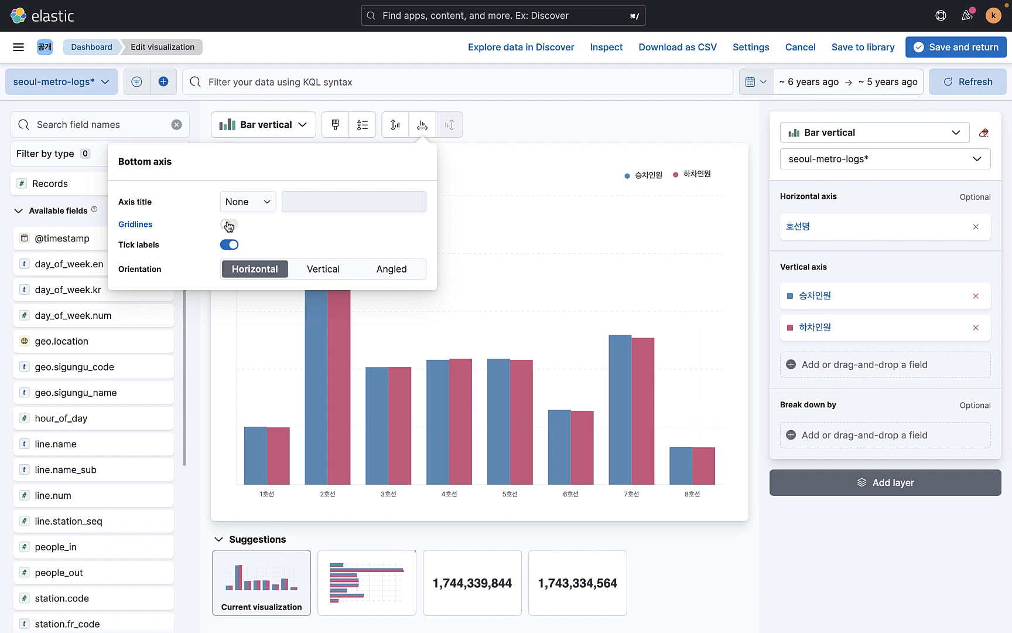
left_click(229, 245)
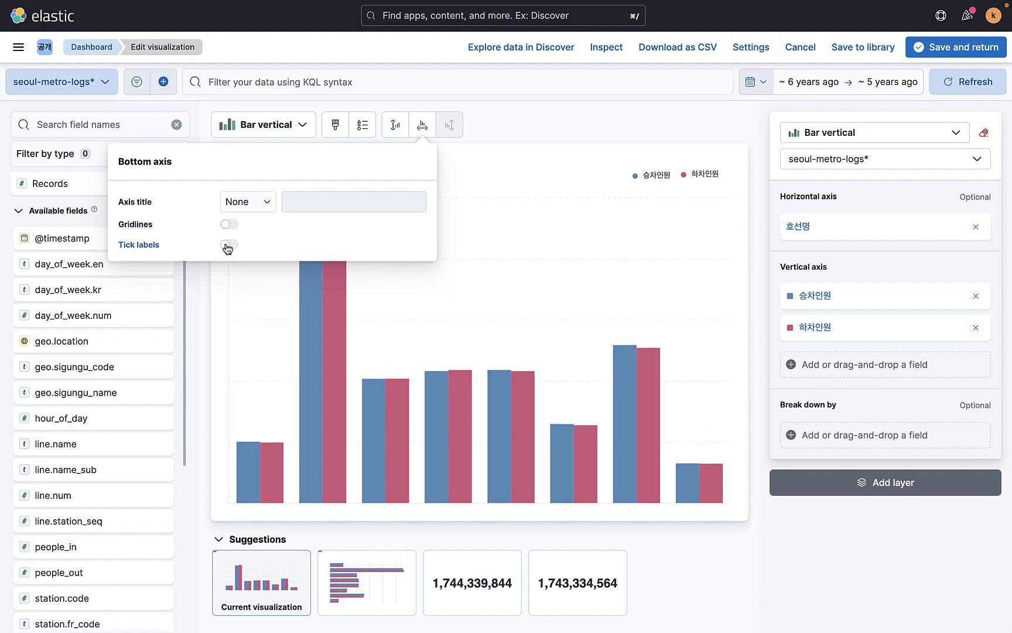
left_click(228, 244)
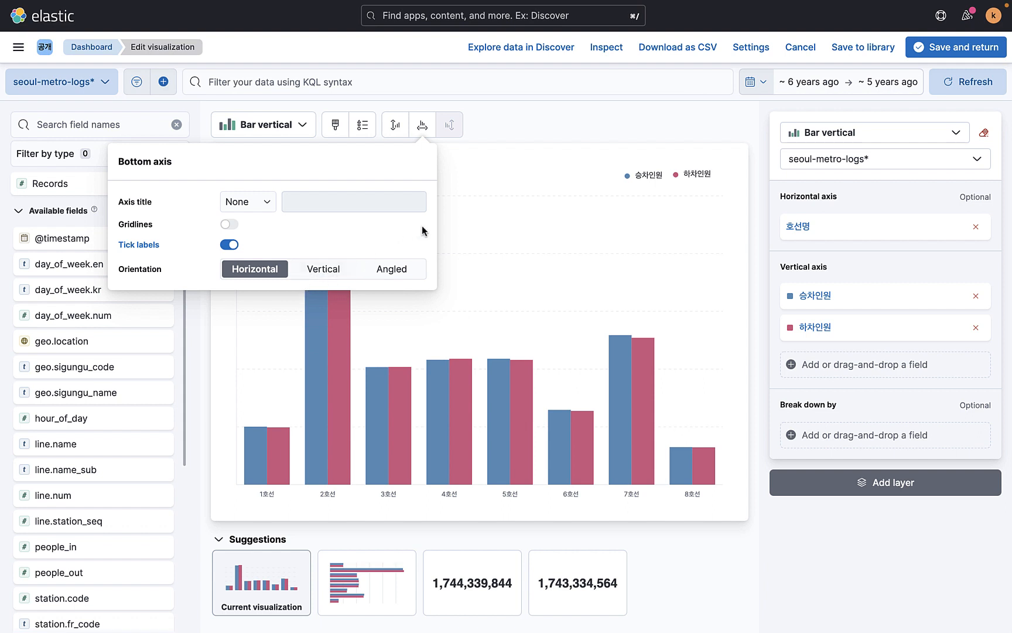
left_click(554, 151)
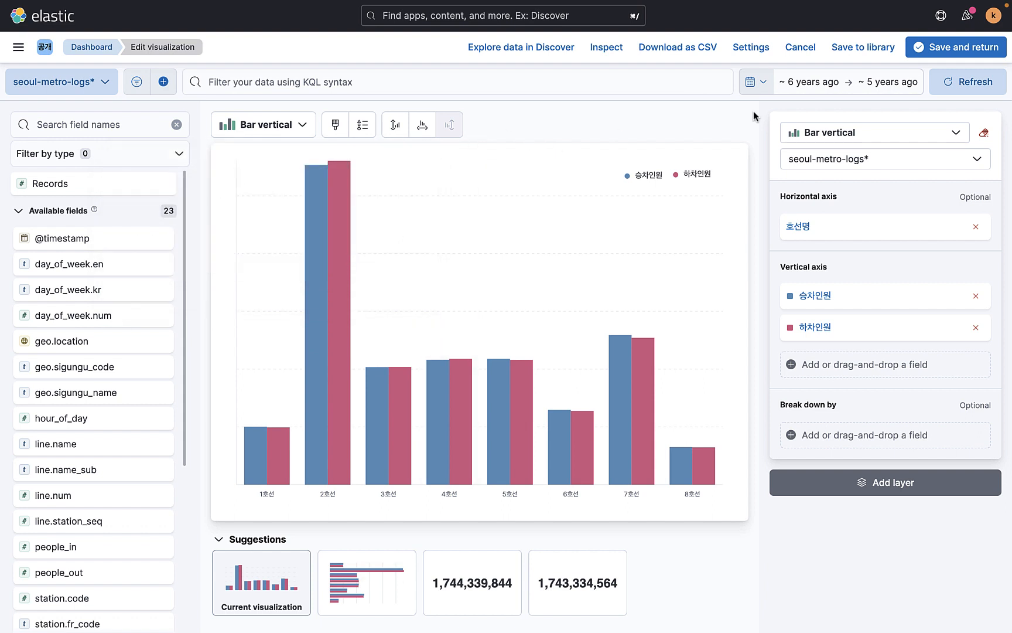
left_click(954, 49)
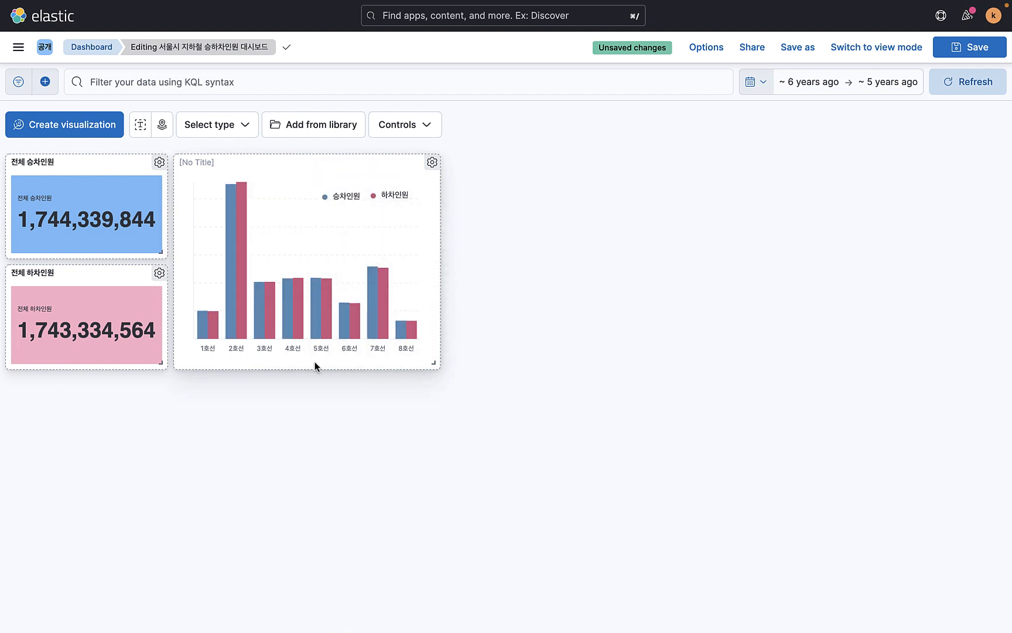
Set the bar chart panel's title to 호선별 승하차인원 and save it
left_click(431, 162)
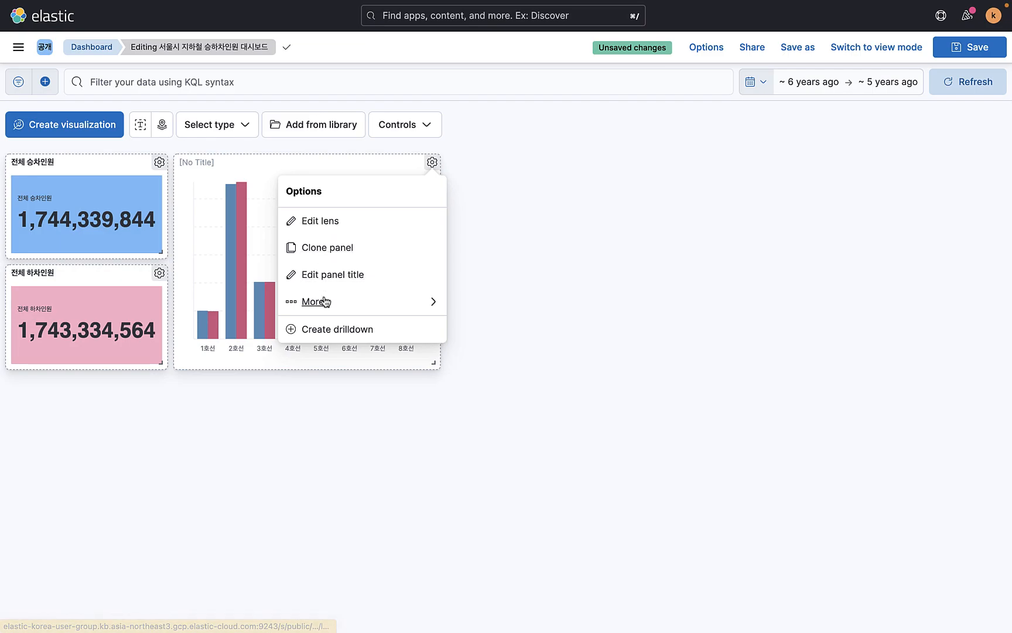
left_click(332, 277)
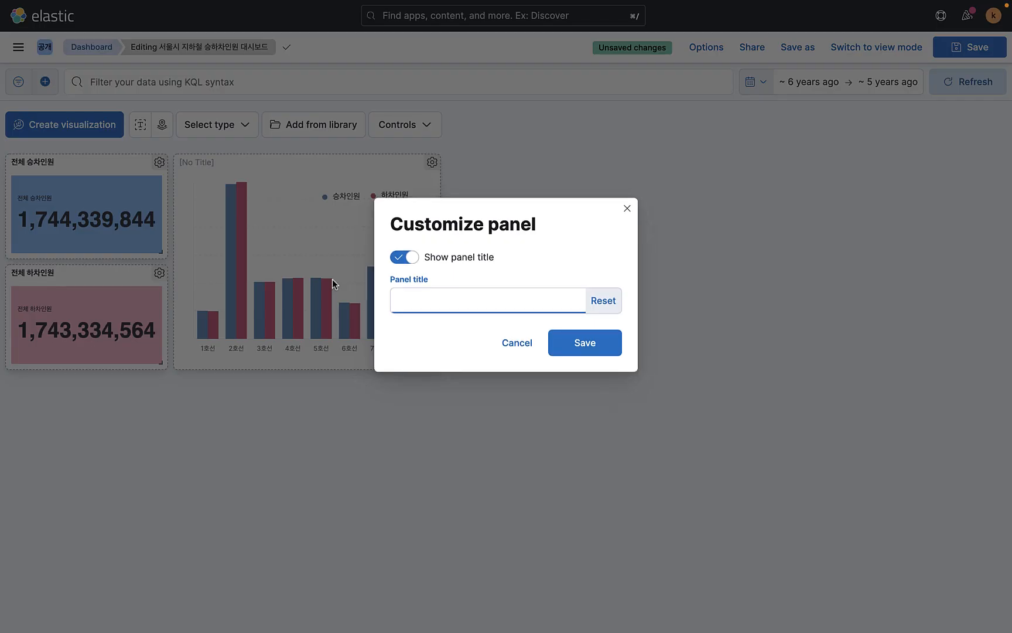
type("호선ㅂ")
left_click(594, 341)
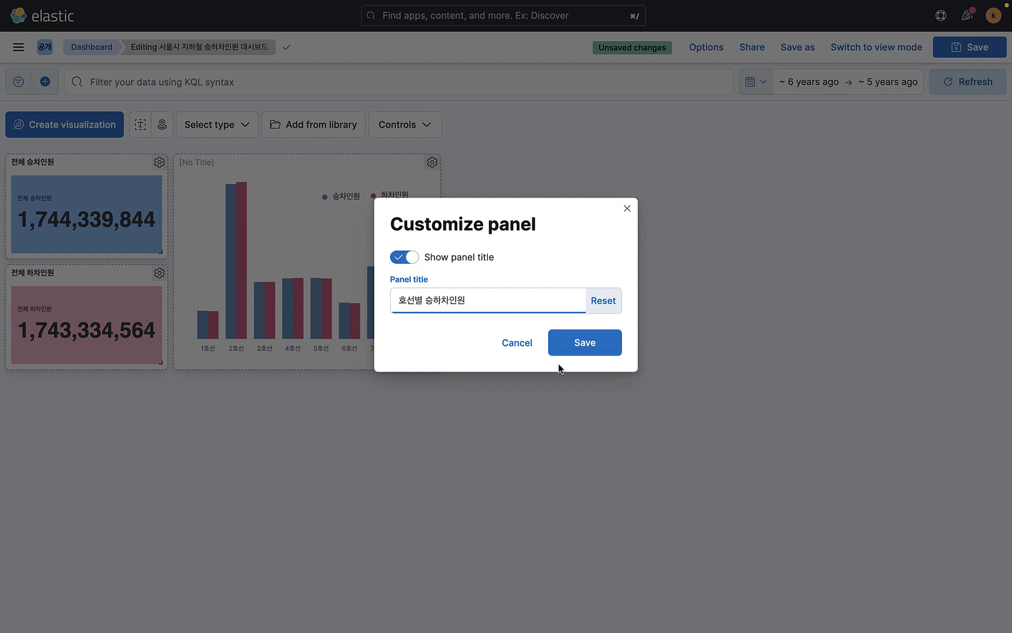
Confirm the bar chart panel's new title and save the dashboard
left_click(587, 349)
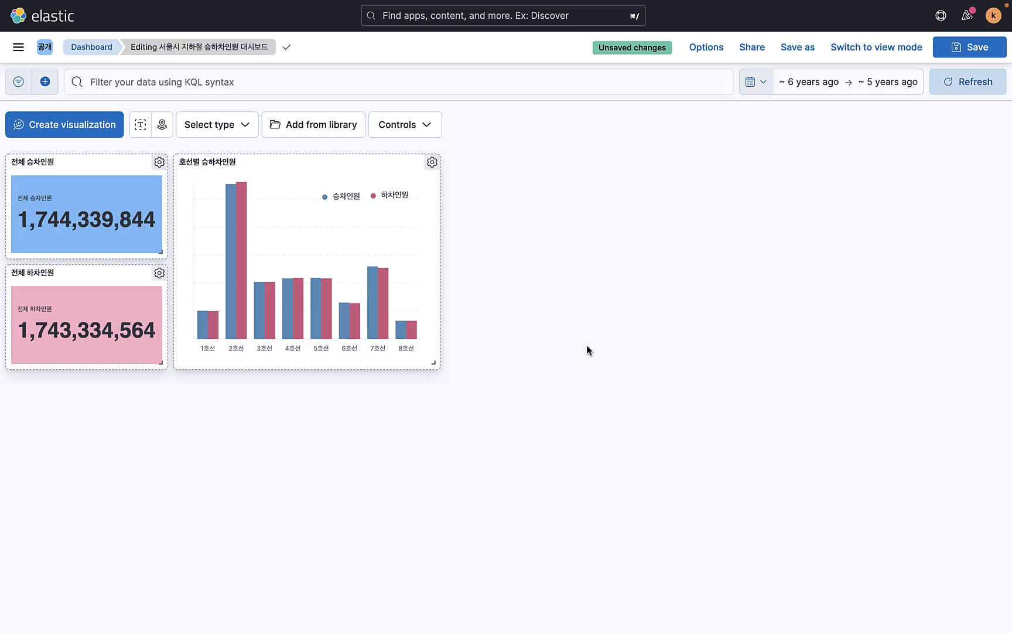
left_click(969, 47)
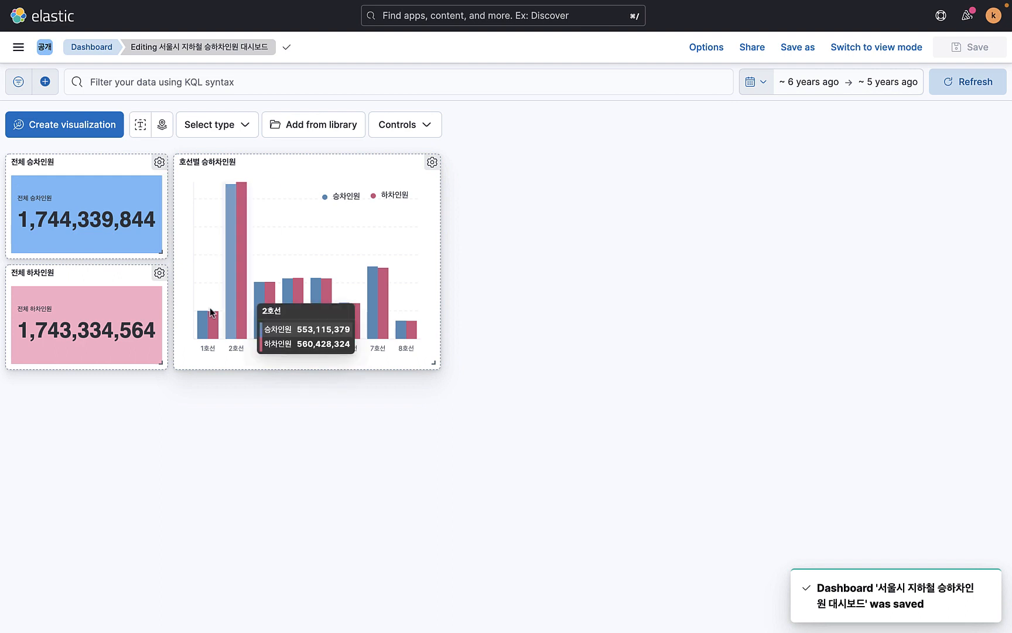
mouse_move(194, 300)
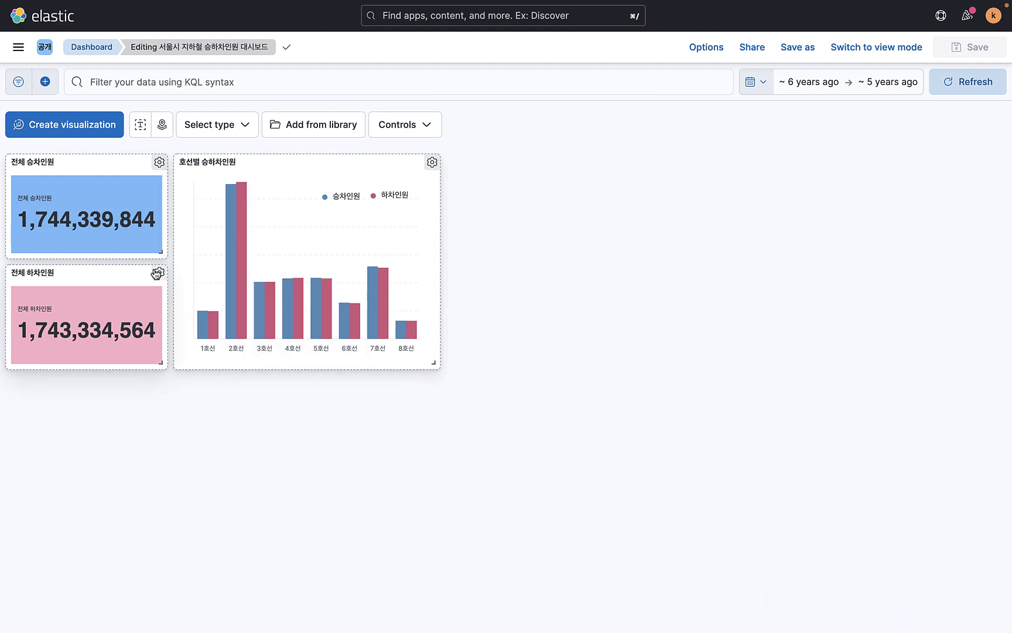
left_click(69, 126)
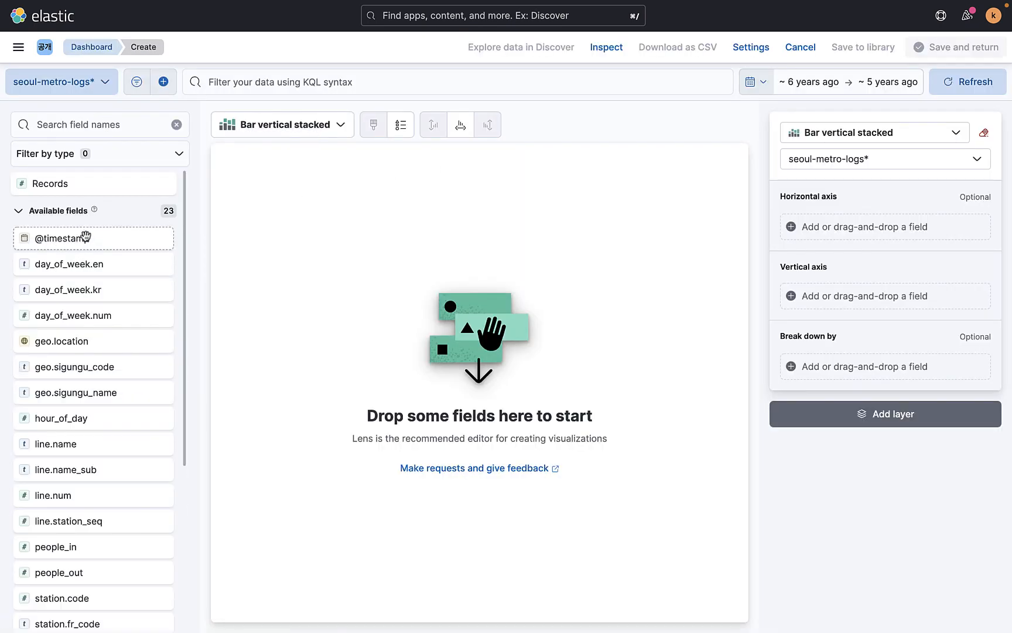
left_click_drag(84, 237, 109, 245)
left_click(249, 130)
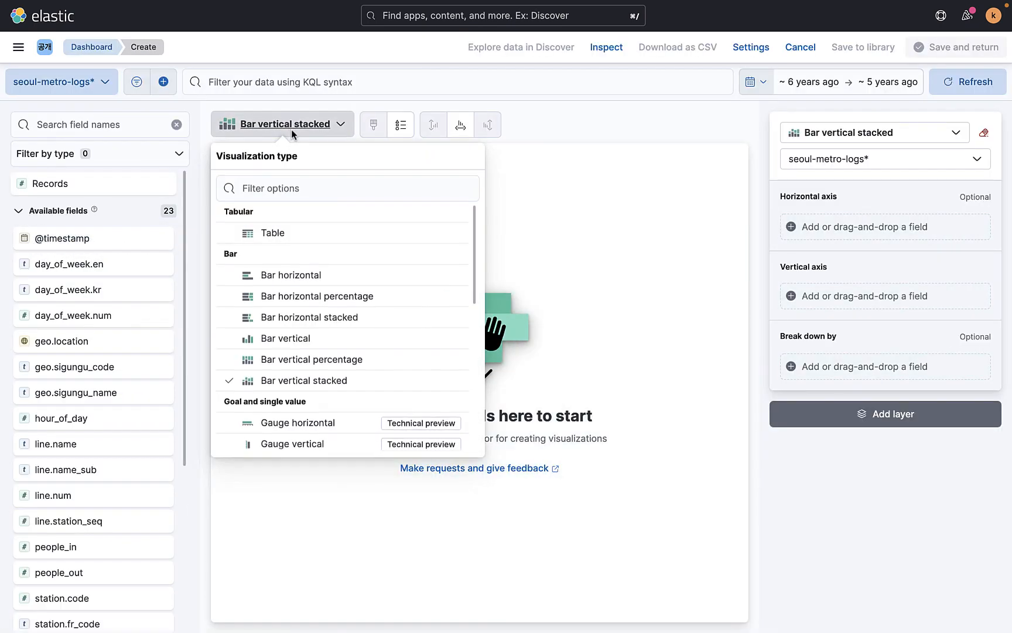
scroll(315, 342, "down", 5)
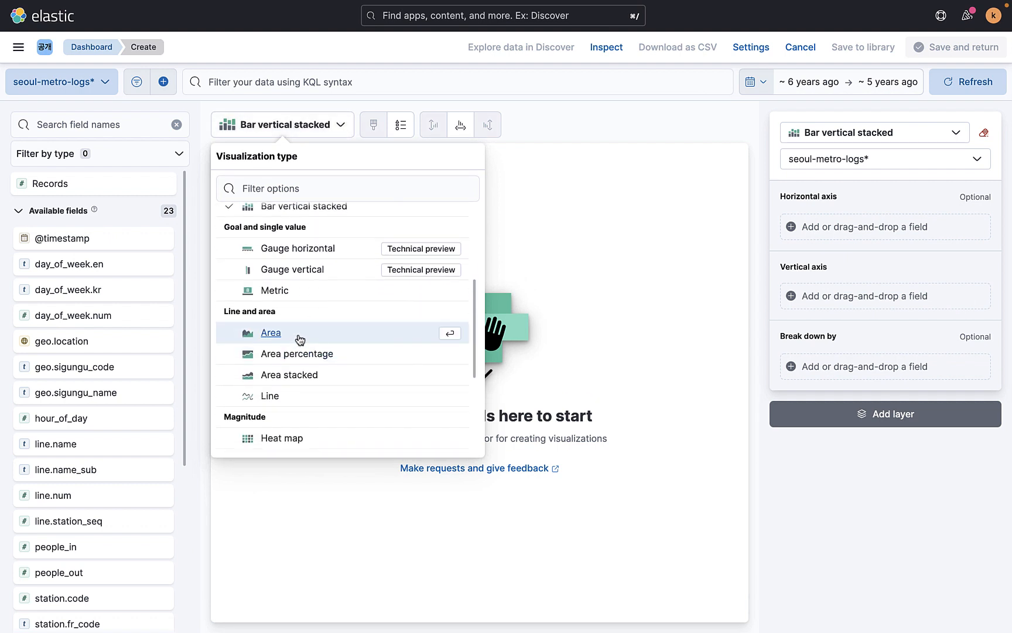
left_click(299, 340)
left_click_drag(82, 238, 578, 317)
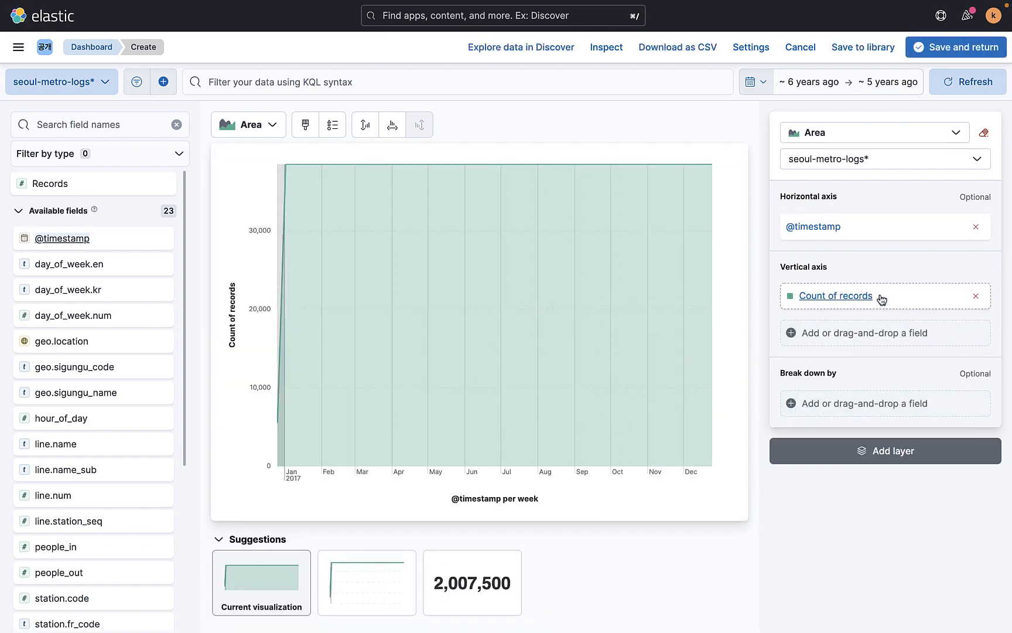
Replace the record count on the vertical axis with the Sum of people_in and name the series 승차인원
scroll(105, 457, "down", 3)
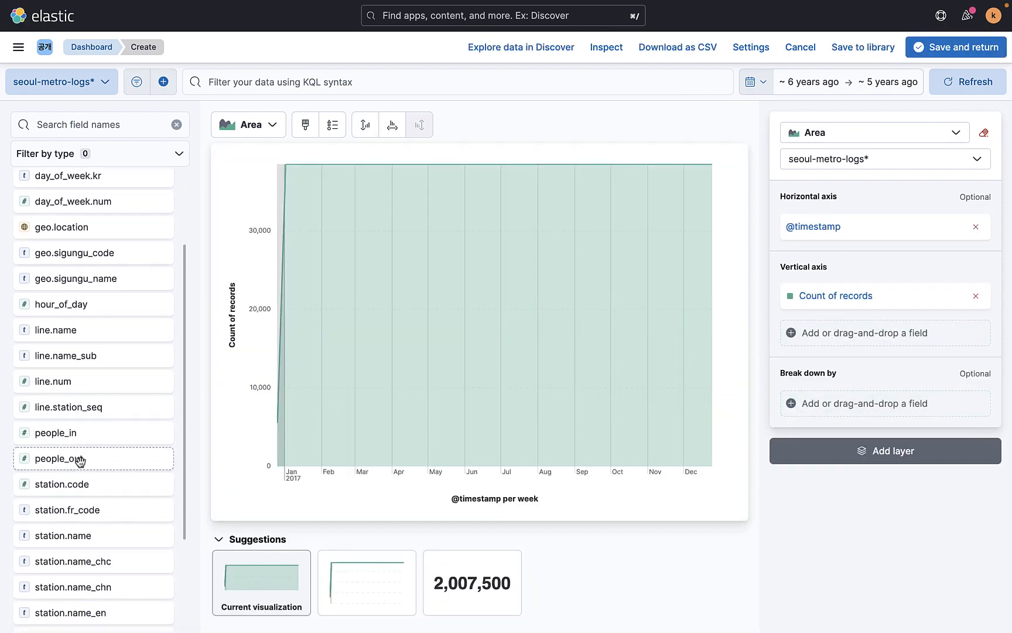
left_click_drag(61, 432, 837, 295)
left_click(913, 293)
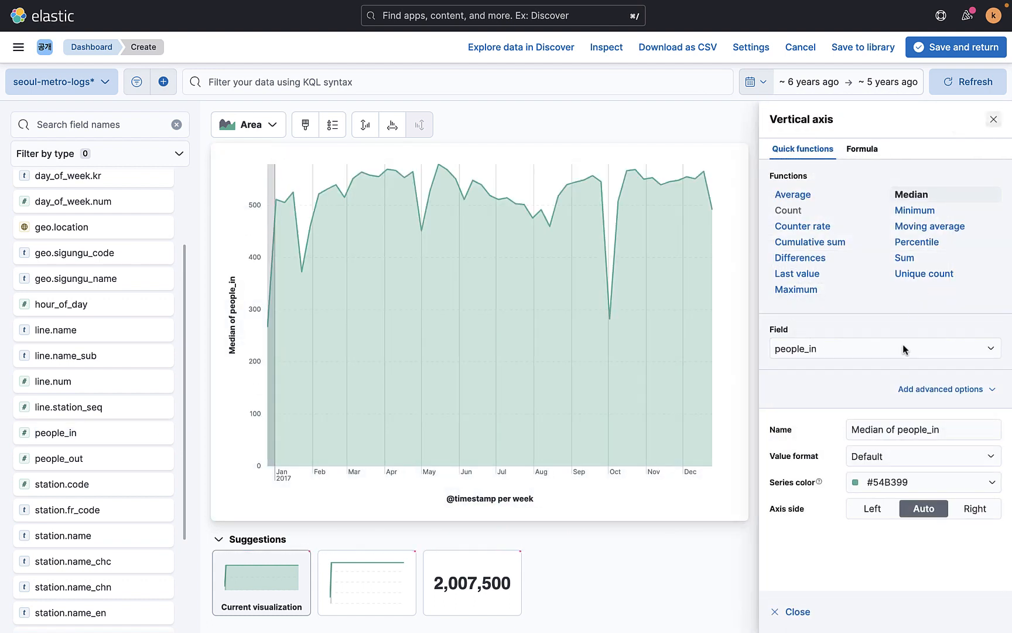
left_click(904, 258)
left_click(928, 436)
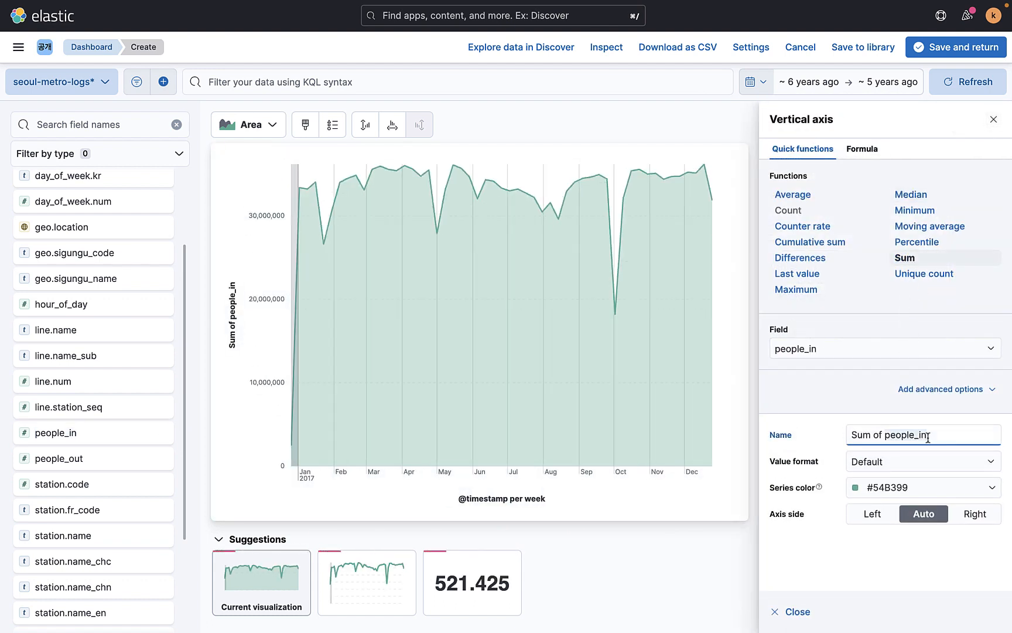
key("super+a")
type("승차")
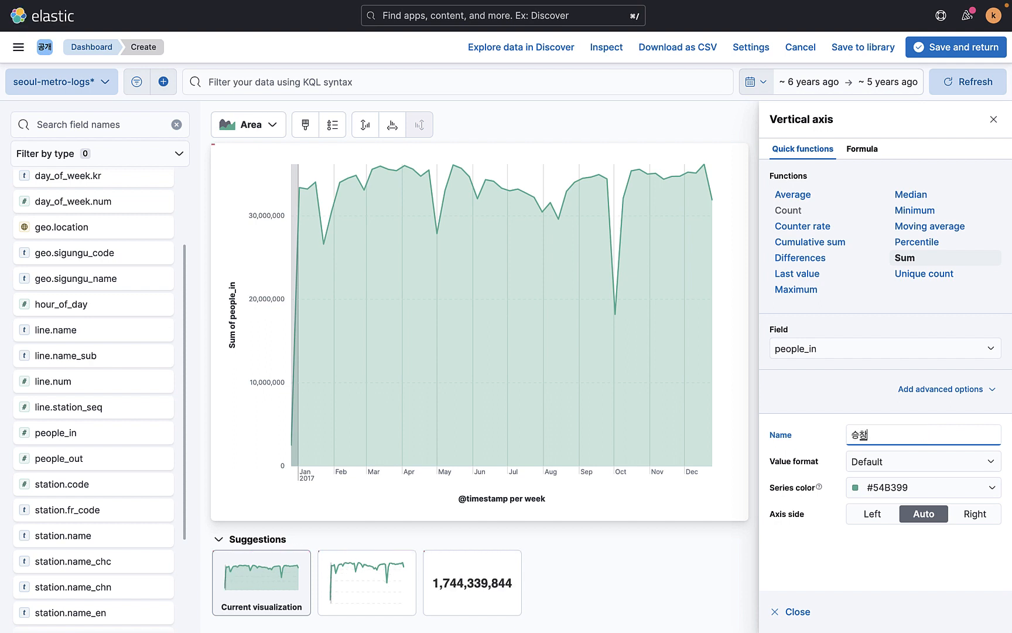
type("인원")
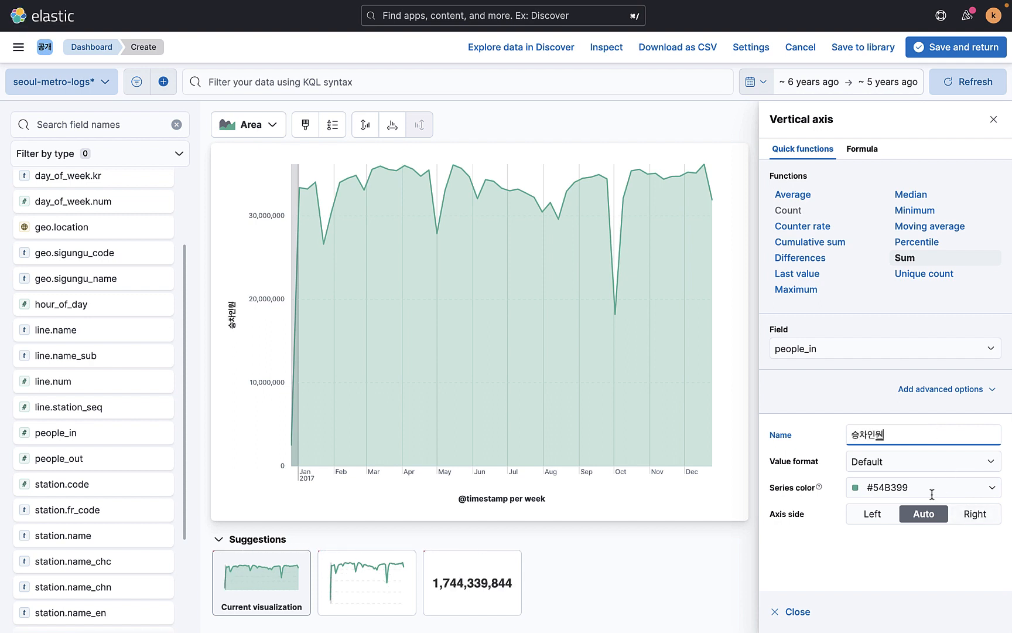
Set the 승차인원 series color to blue #4632F6 and finish editing that series
left_click(932, 491)
left_click_drag(897, 422, 917, 422)
left_click(926, 327)
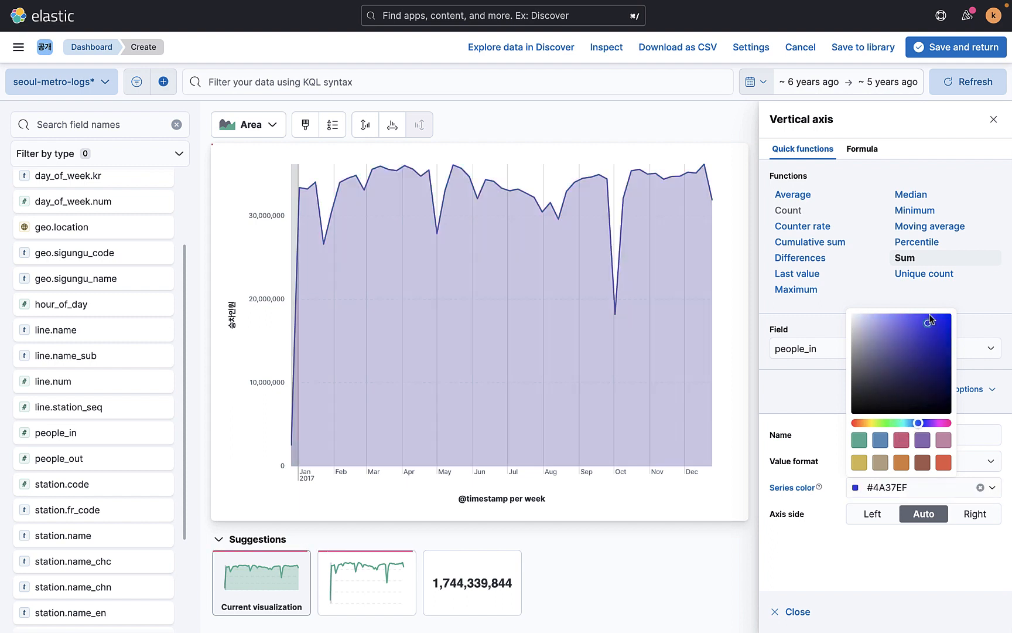
left_click(925, 319)
mouse_move(927, 337)
left_mouse_down()
mouse_move(873, 568)
mouse_move(940, 399)
mouse_move(932, 322)
left_mouse_up()
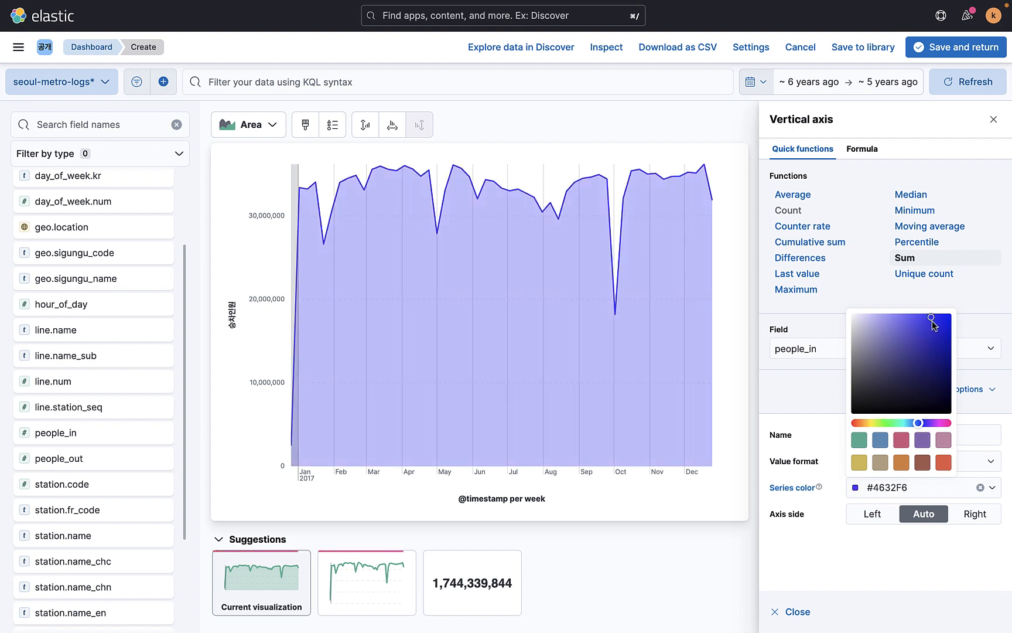
left_click(887, 554)
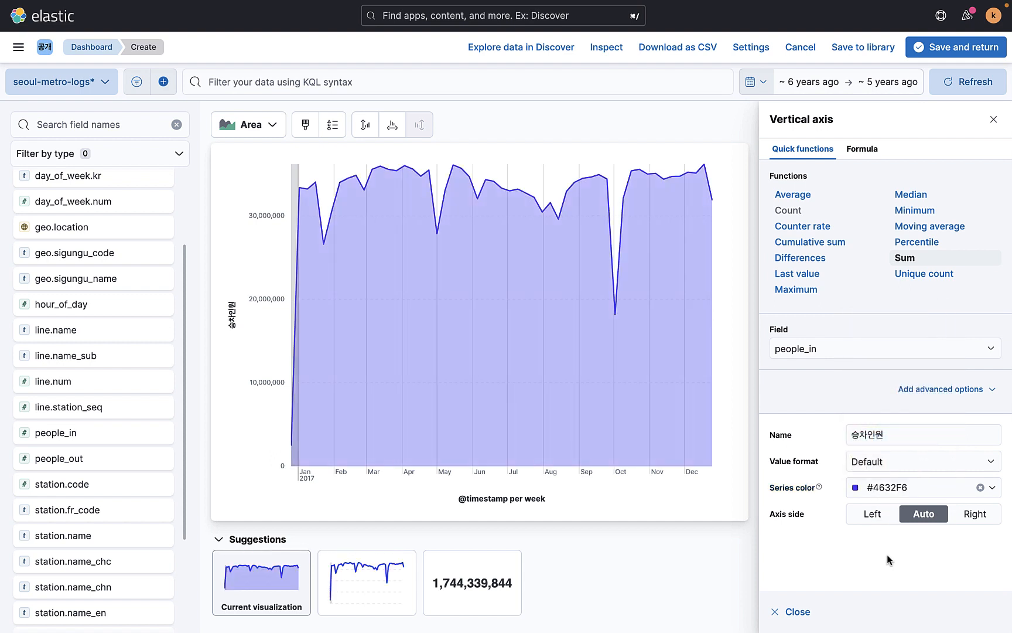
left_click(798, 612)
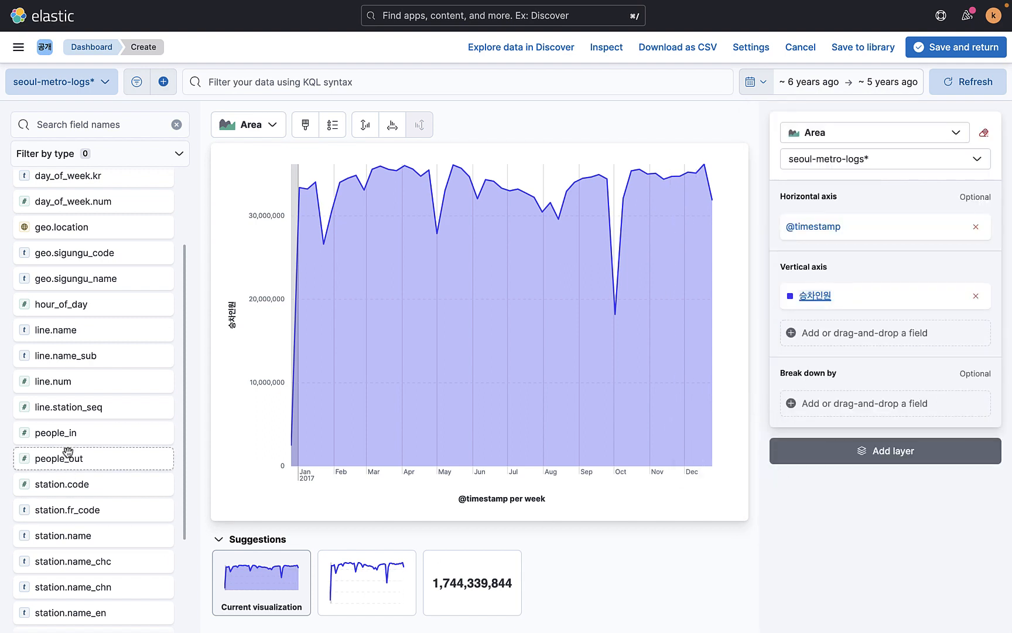
Add people_out as a second vertical axis series using Sum and name it 하차인원
left_click_drag(64, 457, 789, 334)
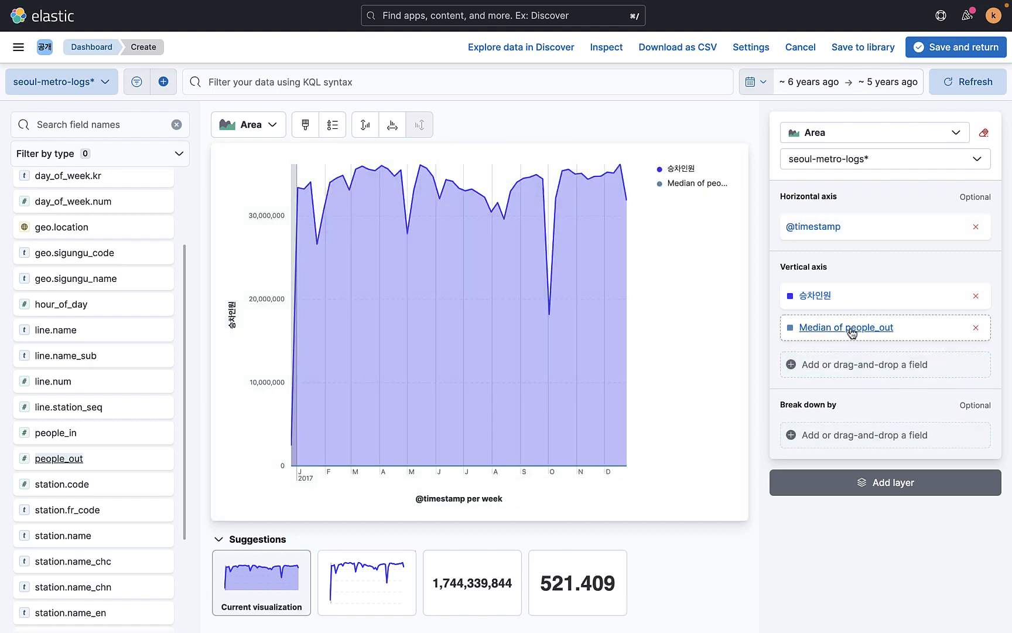
left_click(850, 329)
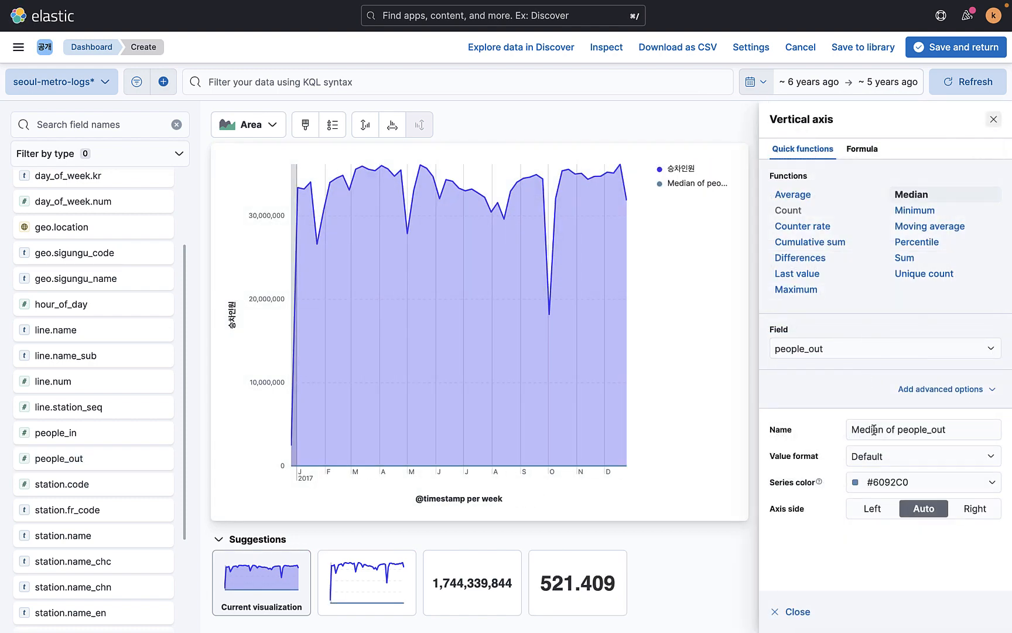
left_click(903, 260)
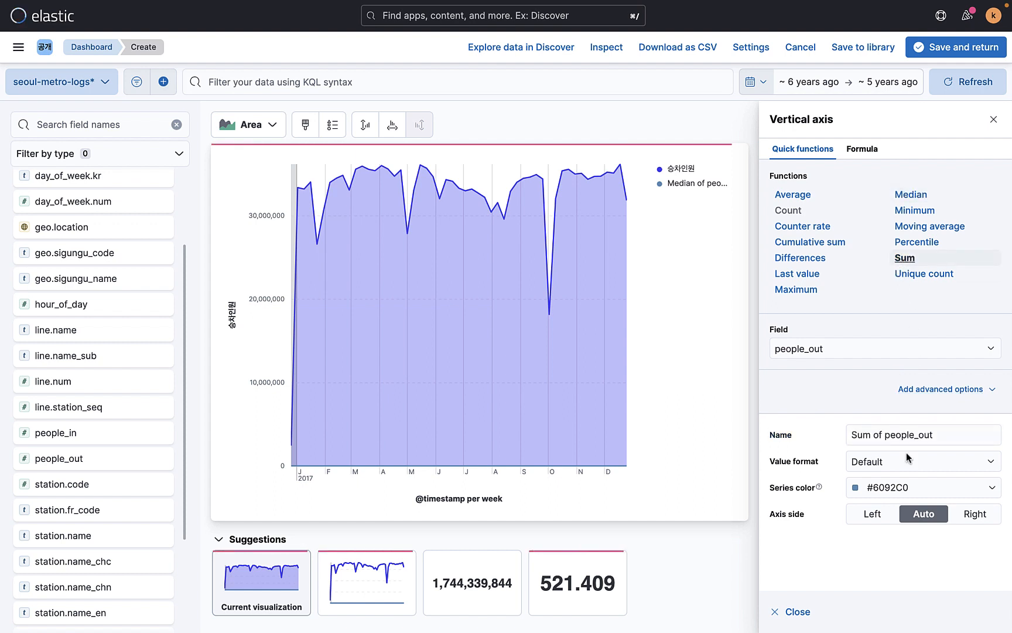
left_click(911, 435)
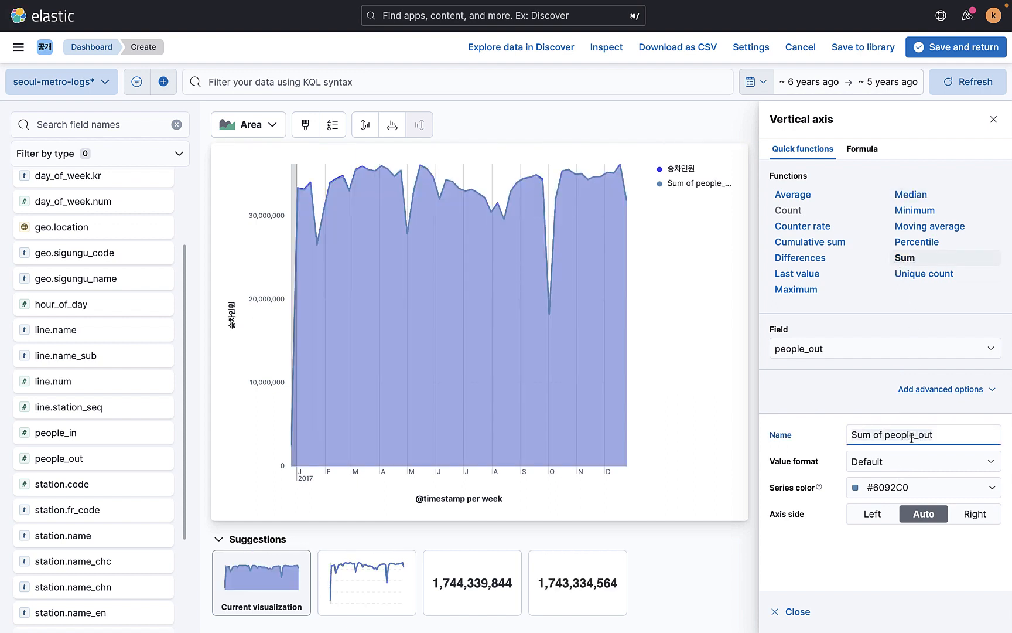
key("super+a")
type("히차인원")
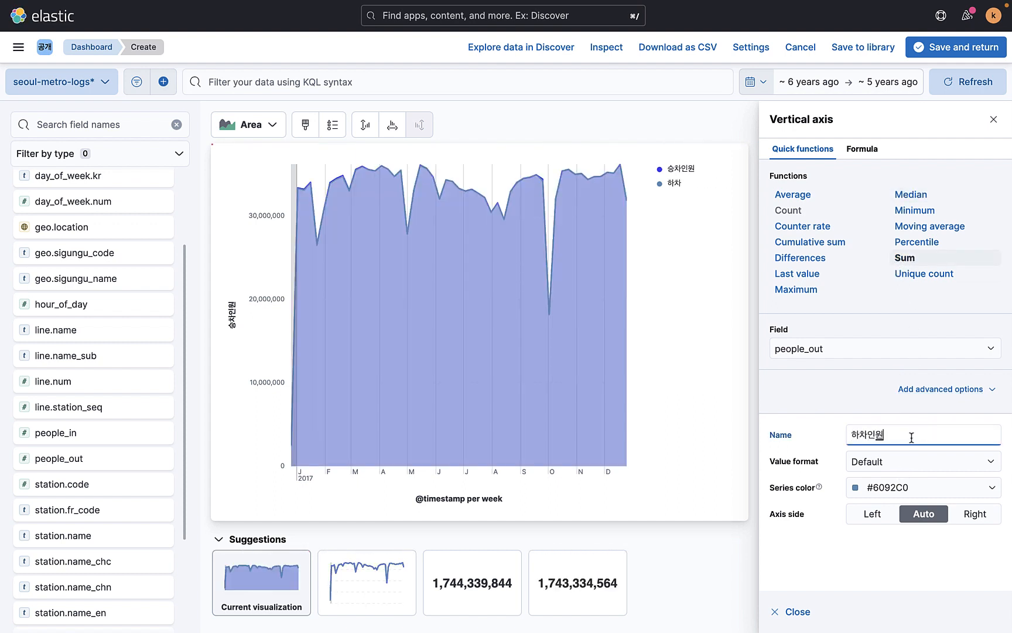
Set the 하차인원 series color to red #FF5757 and finish editing that series
left_click(916, 489)
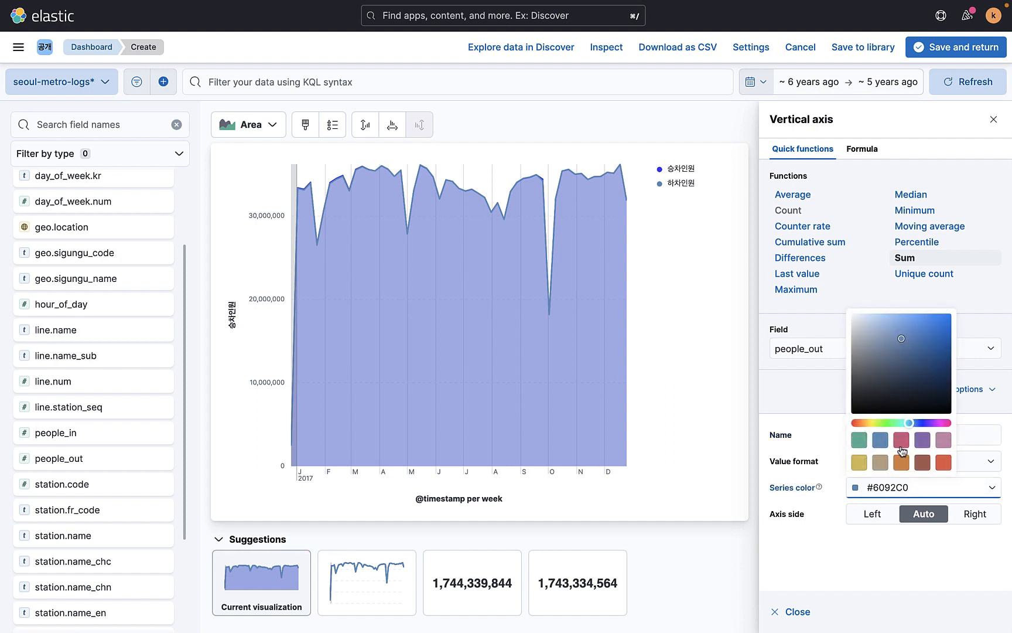
left_click_drag(869, 421, 855, 422)
left_click_drag(902, 346, 919, 317)
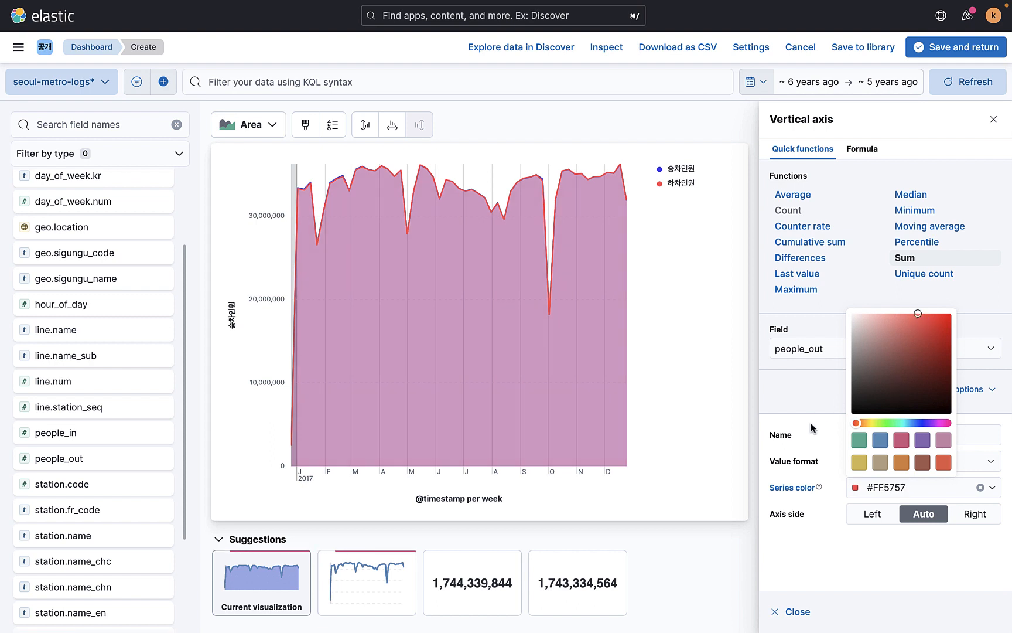
left_click(855, 552)
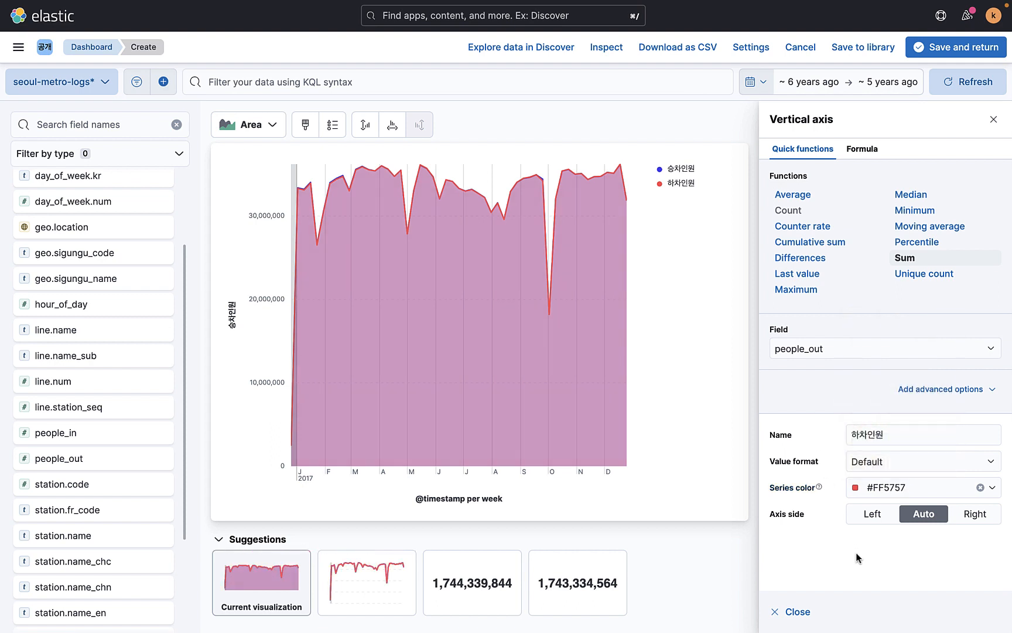
left_click(792, 610)
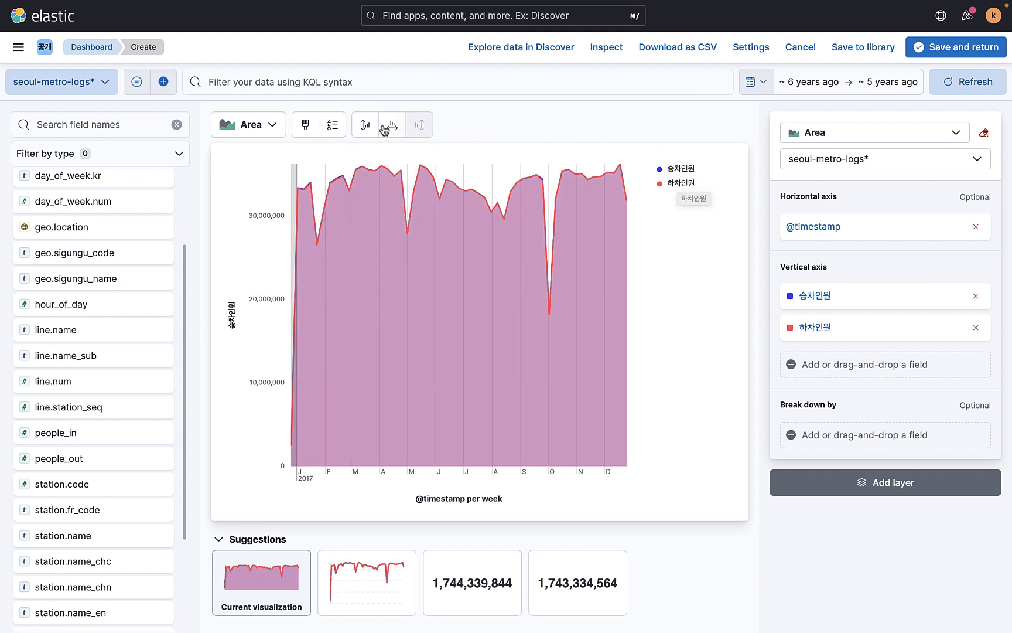
Try the legend inside the area chart with 2 columns, and settle on placing it outside, aligned to the top
left_click(332, 125)
left_click(305, 234)
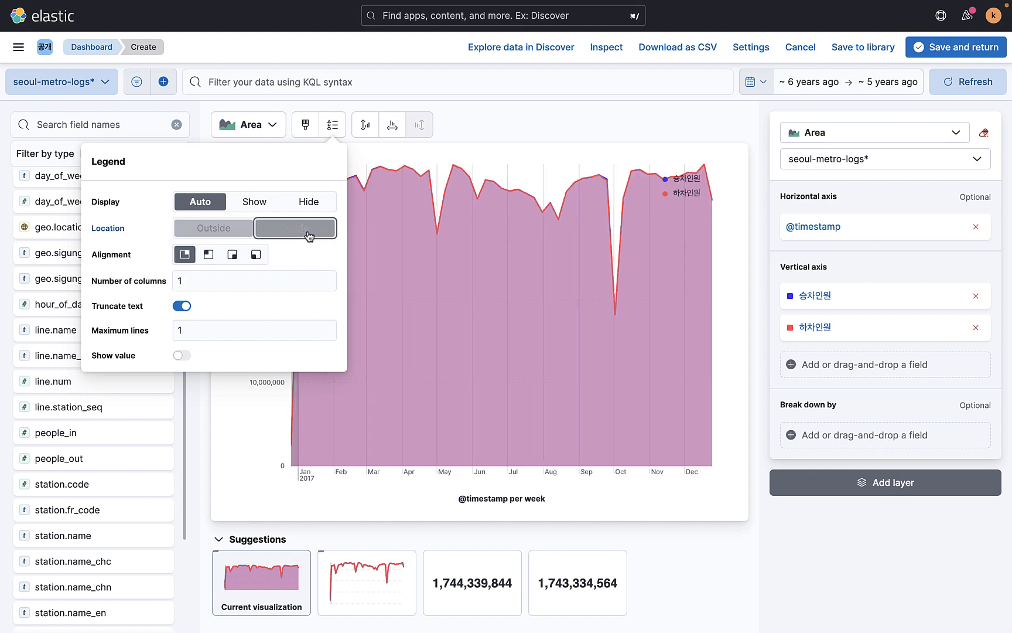
left_click(326, 276)
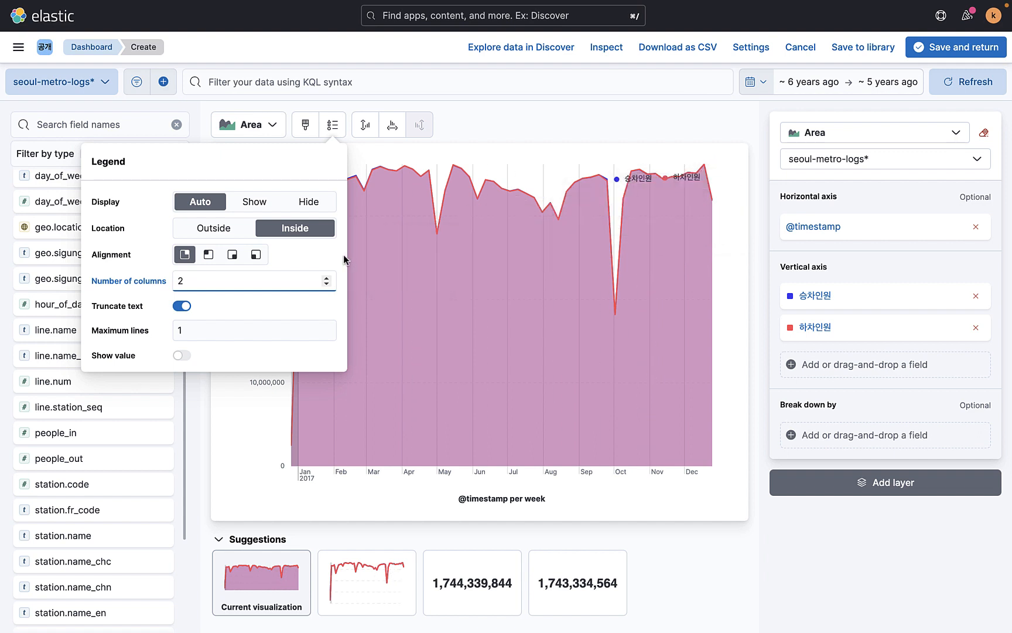
left_click(213, 227)
left_click(185, 254)
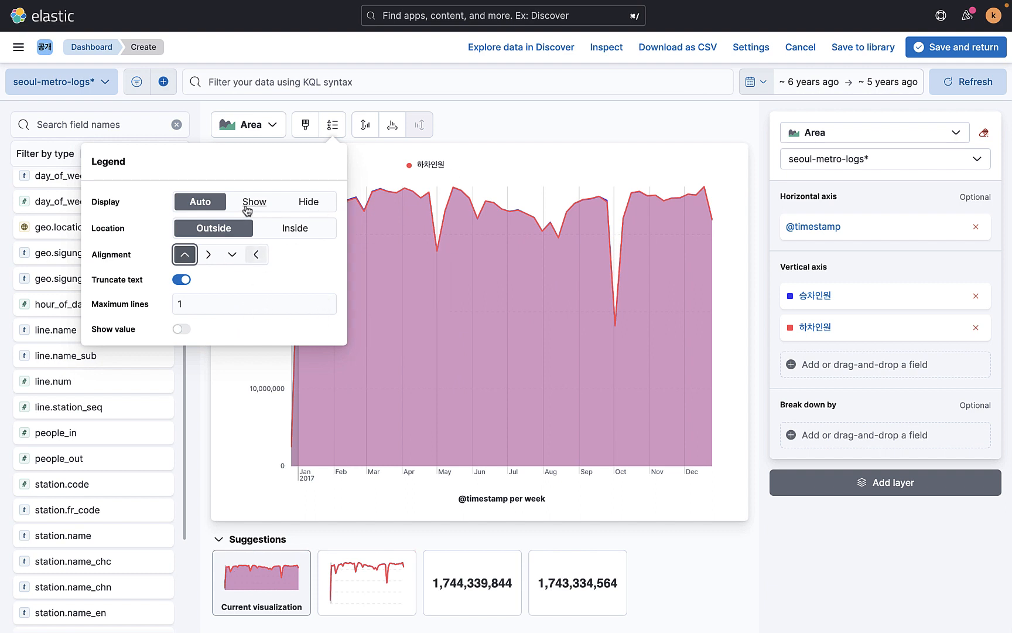
left_click(504, 114)
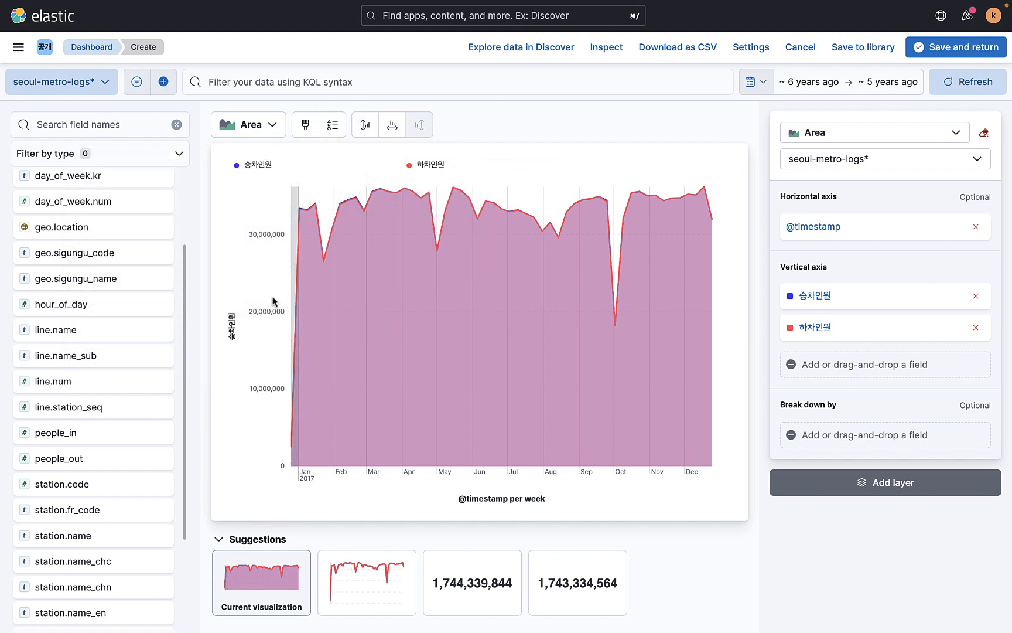
Set both the left and bottom axis titles of the area chart to None
left_click(365, 124)
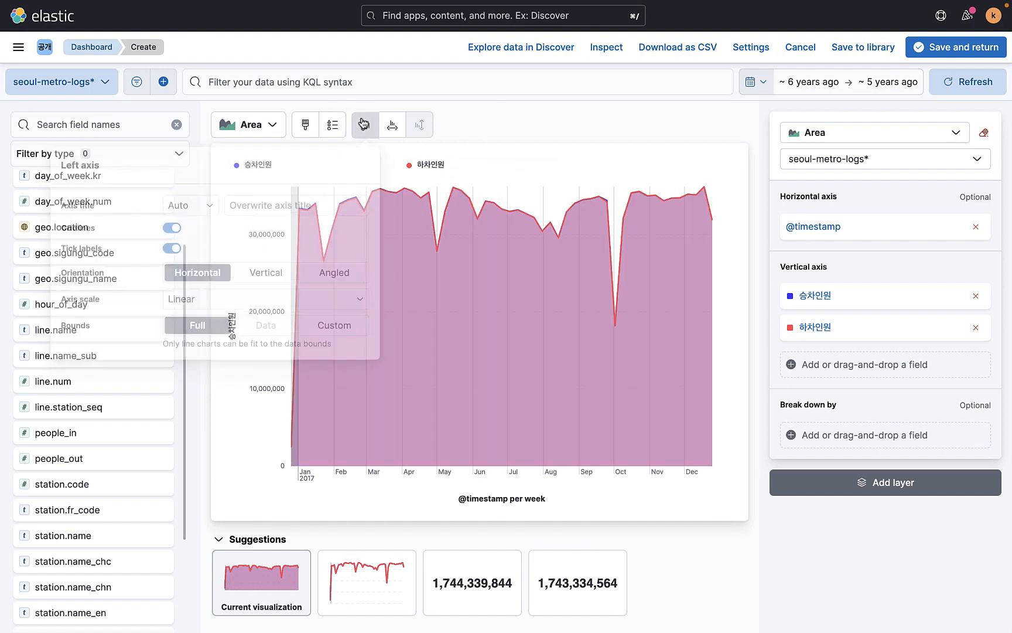
left_click(194, 205)
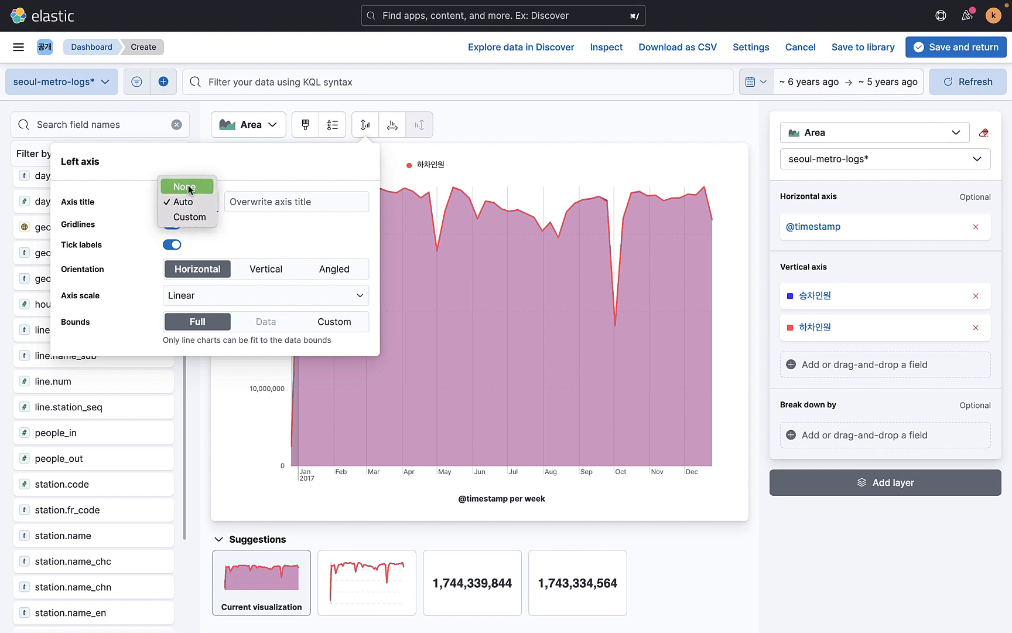
left_click(182, 186)
left_click(215, 201)
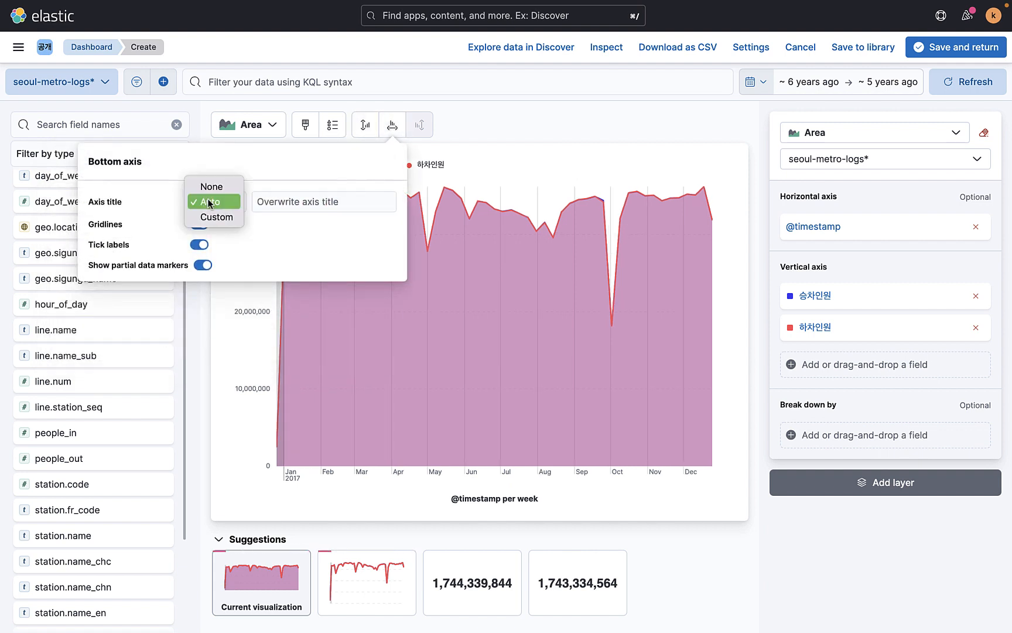
left_click(211, 186)
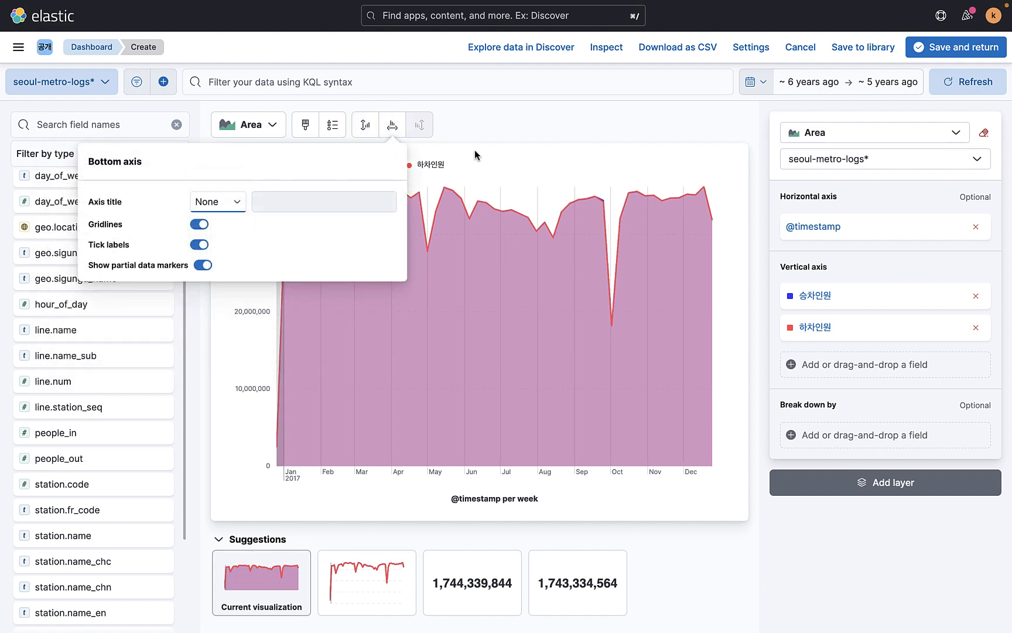
left_click(494, 126)
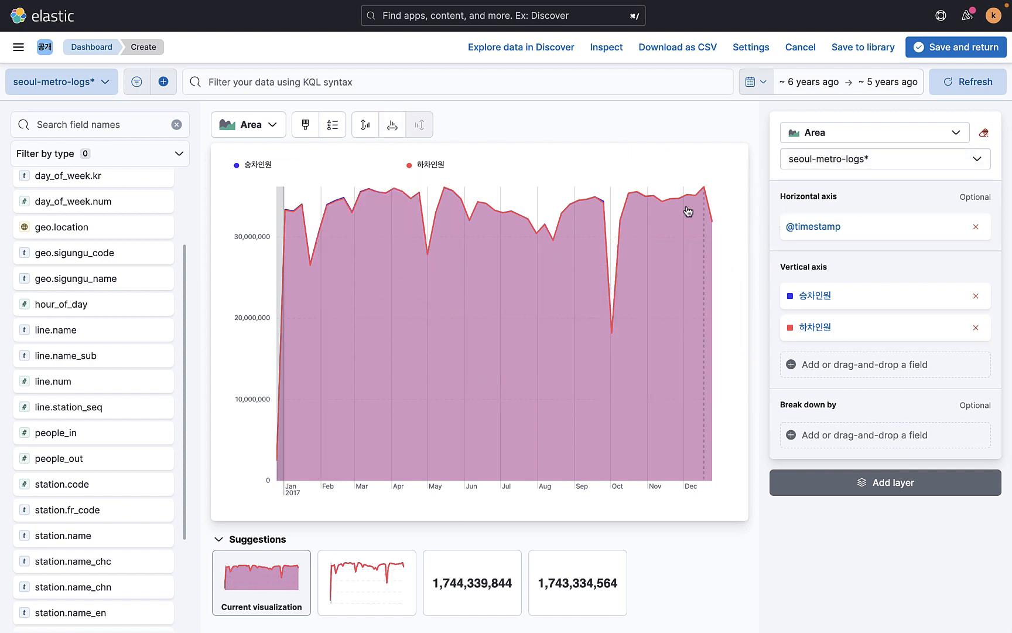
Turn on curved lines for the area chart, leaving missing values set to Hide
left_click(306, 124)
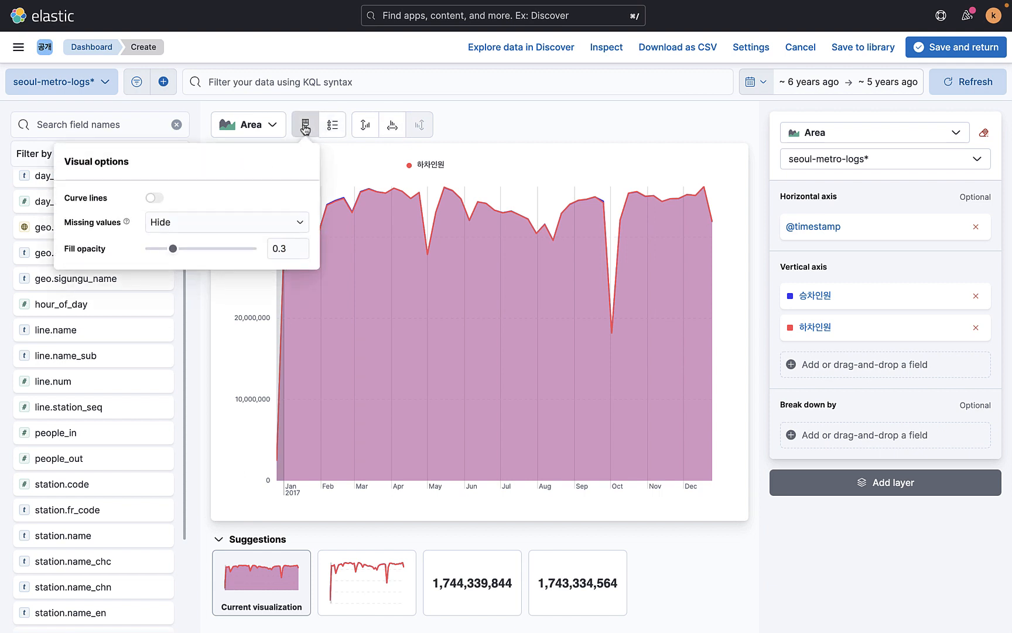
left_click(199, 222)
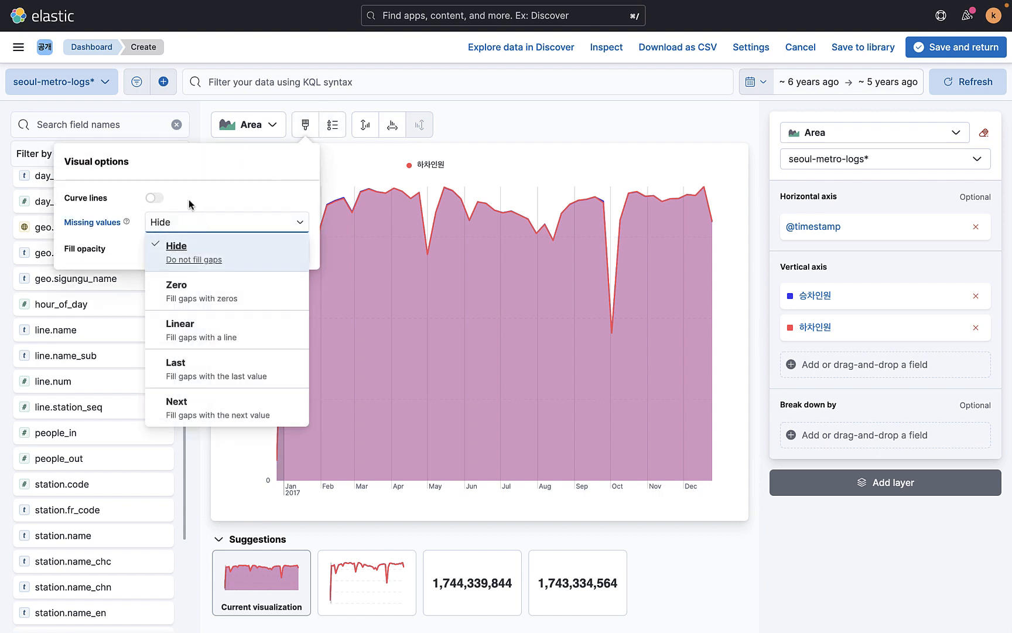
left_click(189, 203)
left_click(152, 199)
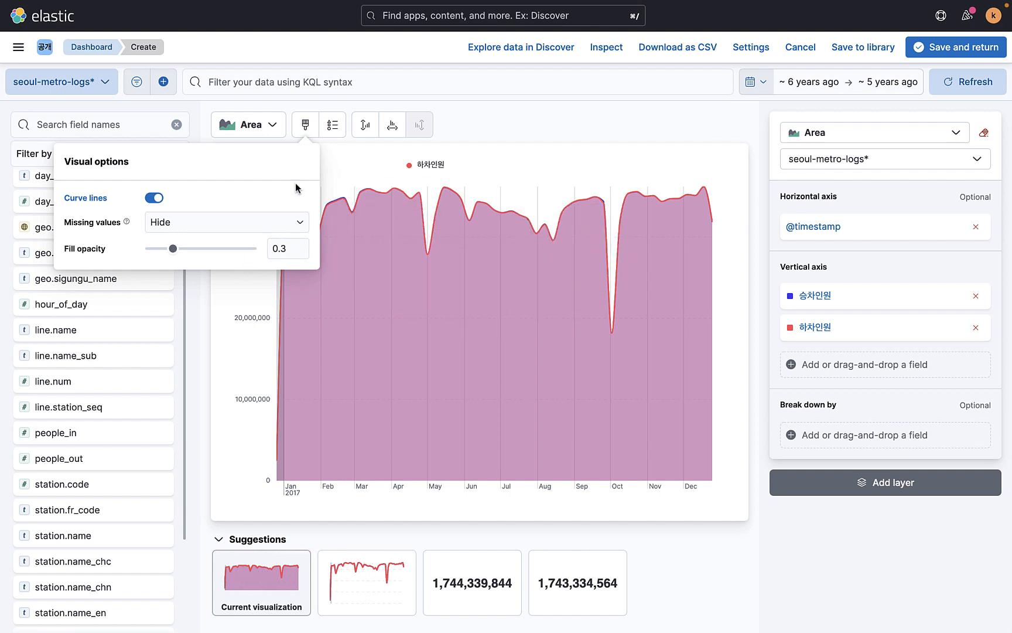
left_click(348, 142)
Try the Logarithmic and Square root scales on the area chart's left axis, and return it to Linear
left_click(364, 128)
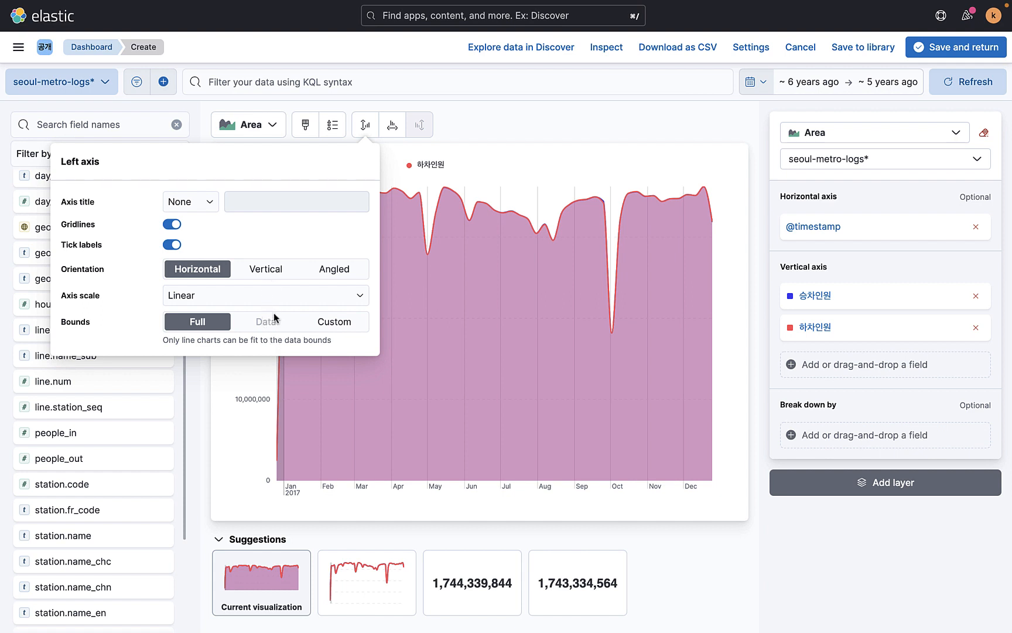
left_click(252, 295)
left_click(234, 316)
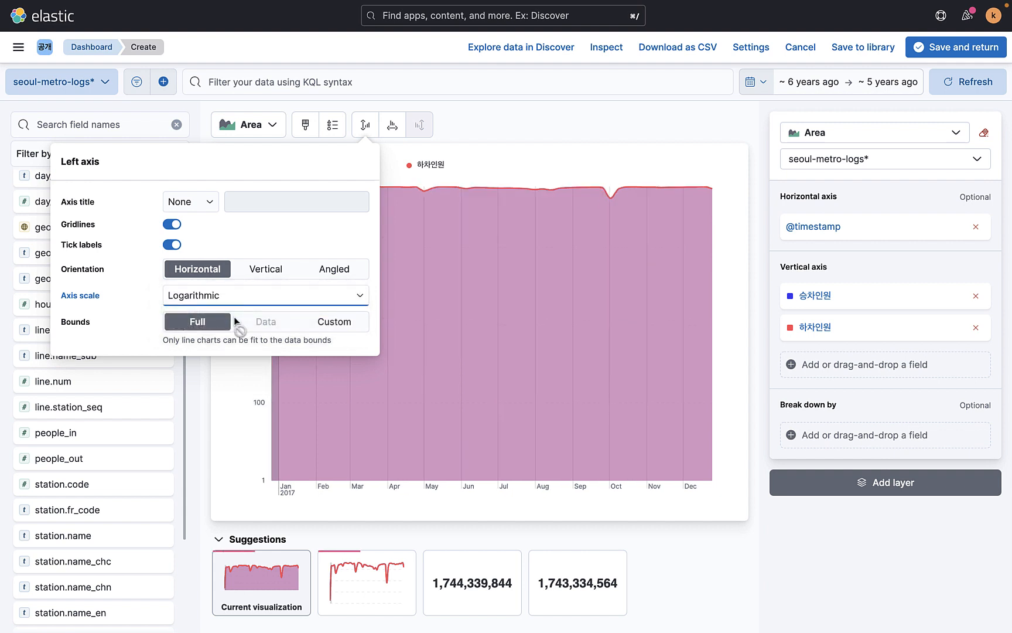
left_click(268, 304)
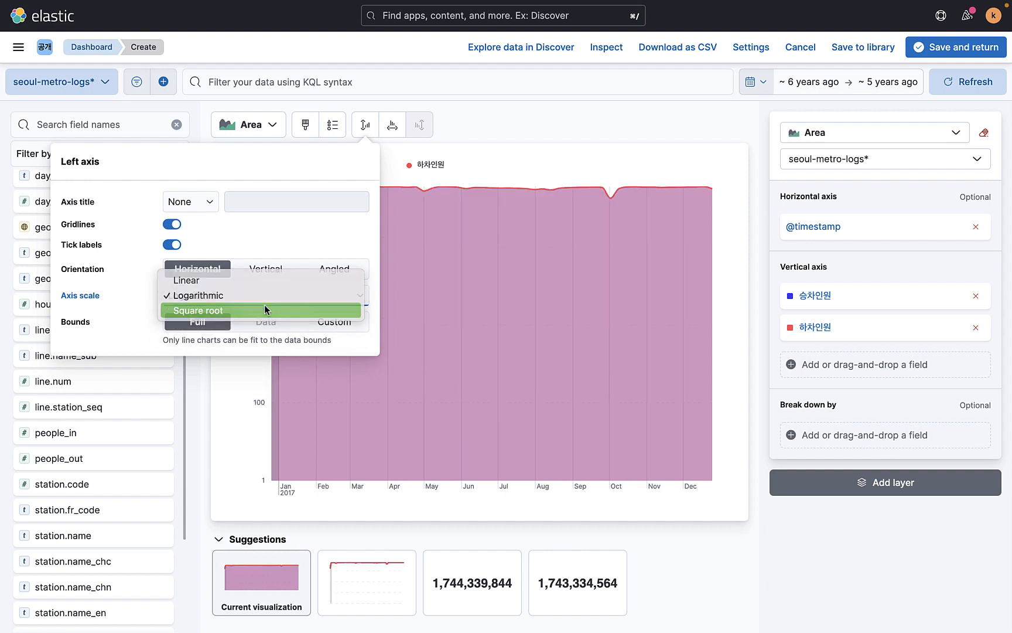
left_click(264, 309)
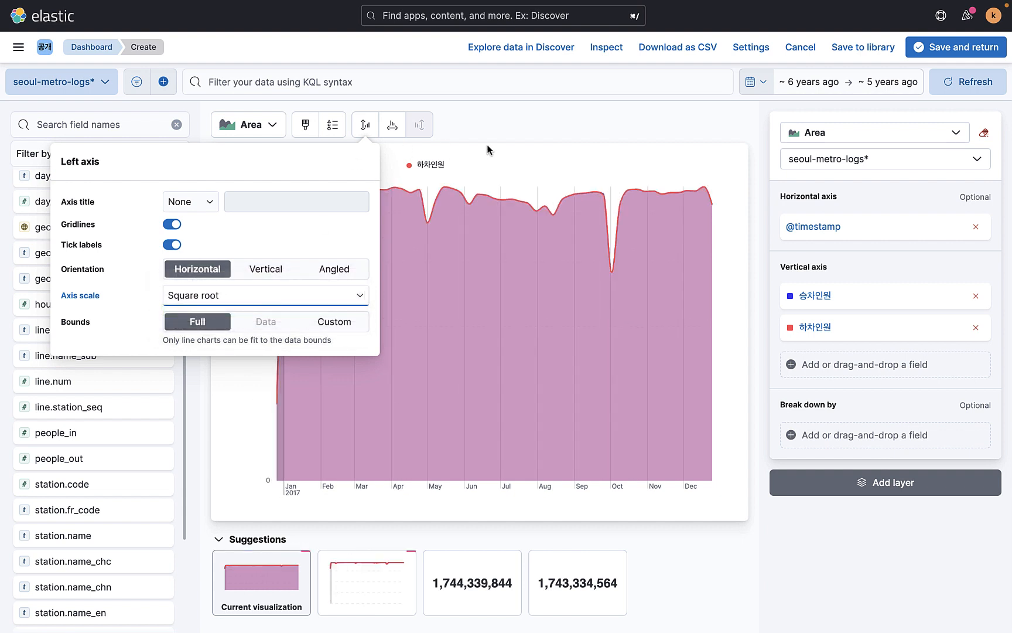
left_click(504, 131)
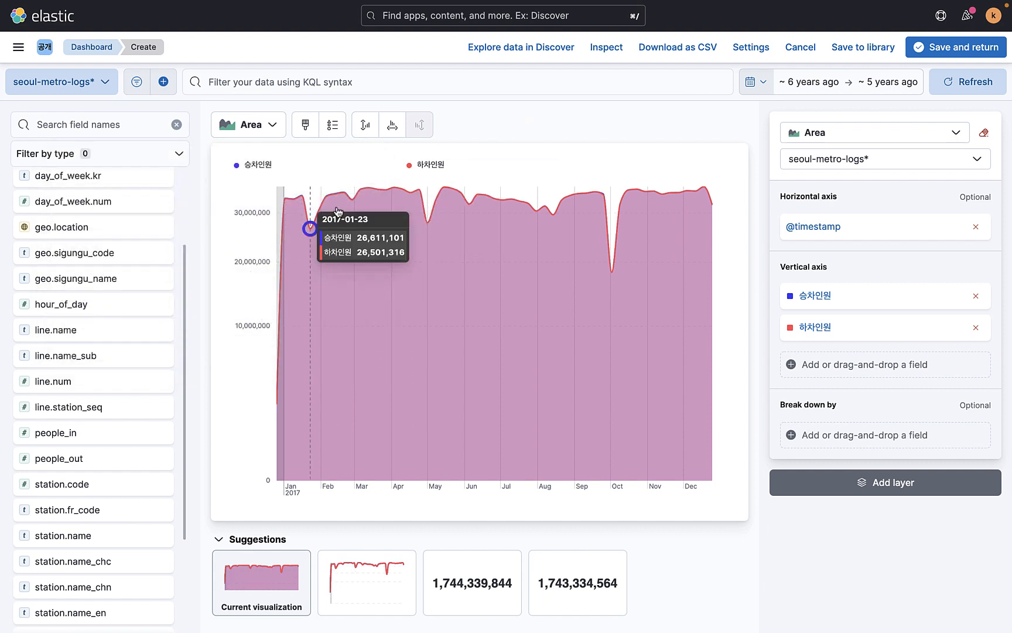
left_click(364, 125)
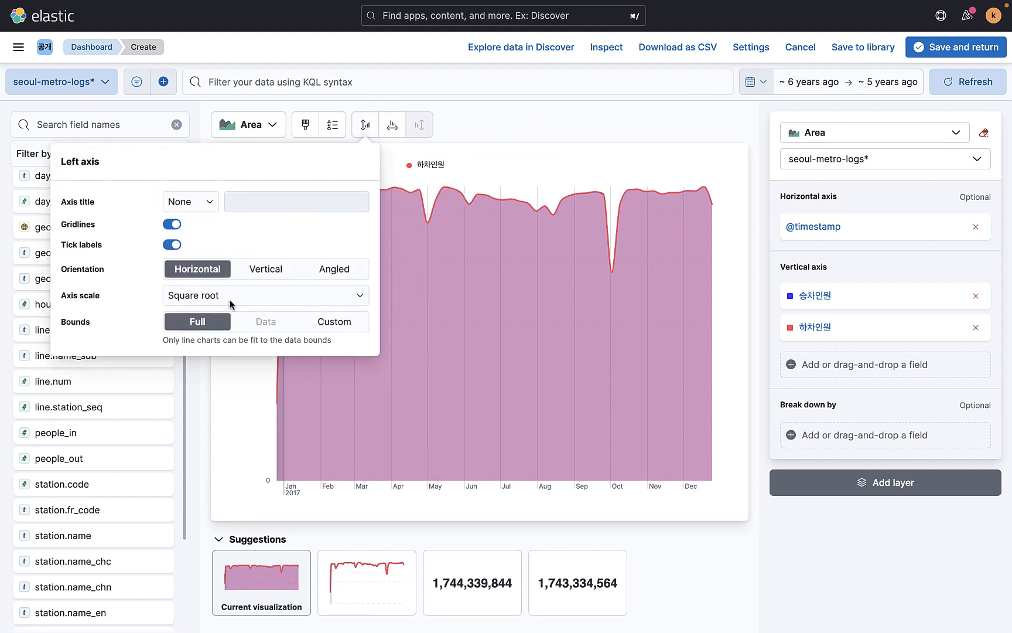
left_click(211, 294)
left_click(424, 195)
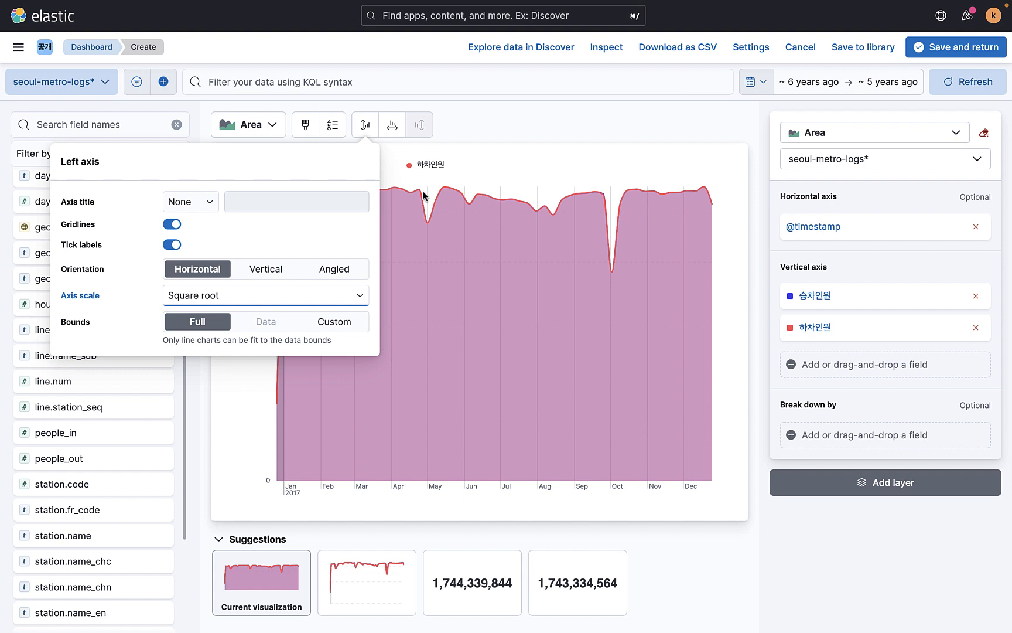
left_click(506, 125)
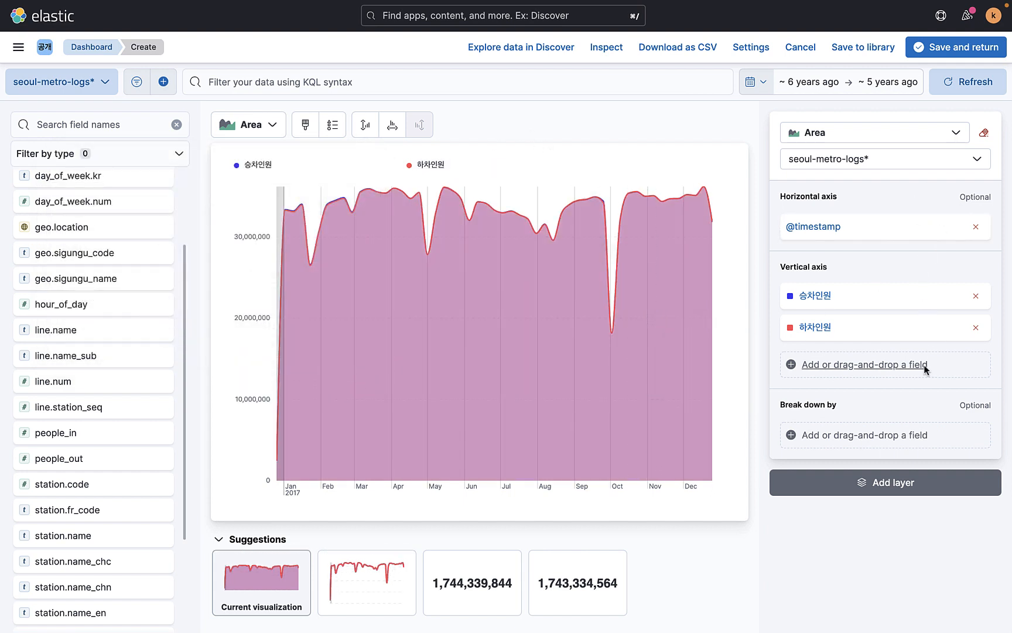
Add the finished area chart to the dashboard and size it to the bar chart's height and the row's end
left_click(957, 50)
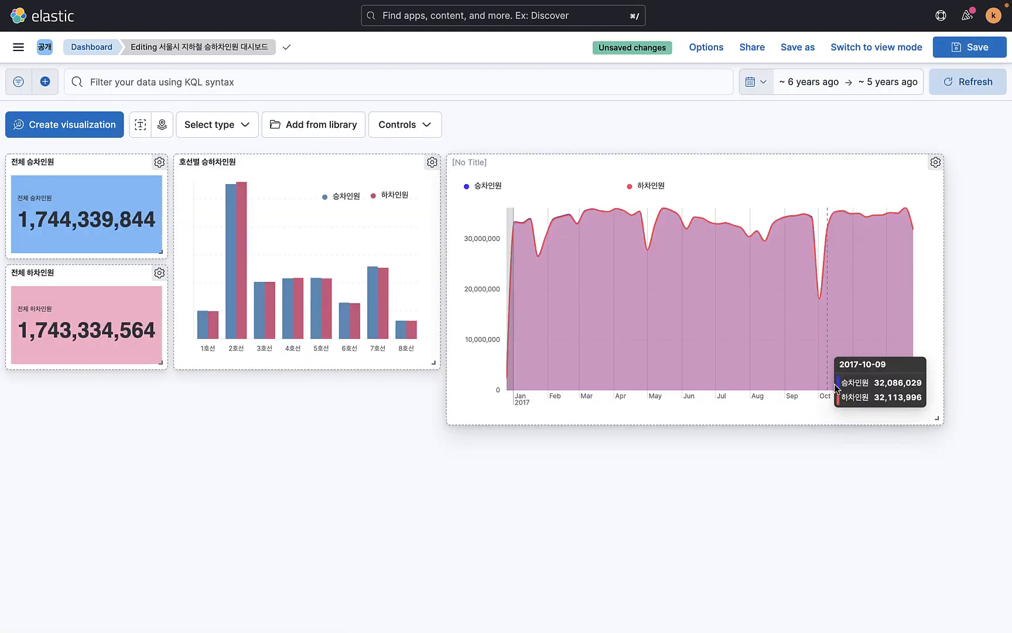
left_click_drag(938, 418, 1001, 356)
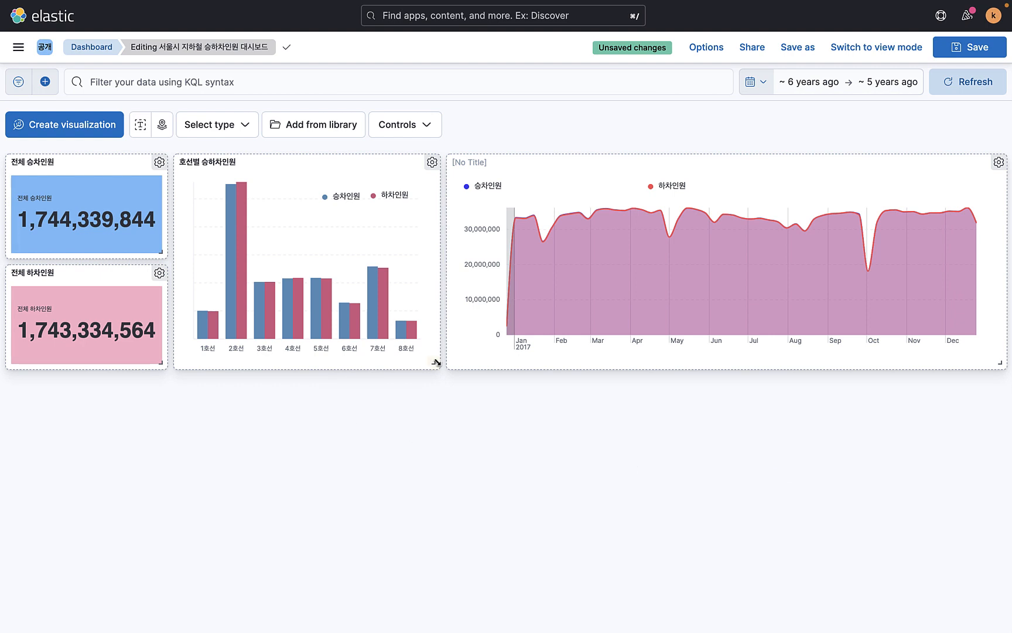
Close up the row by narrowing the bar chart and extending the area chart beside it, and save the dashboard
left_click_drag(437, 362, 413, 362)
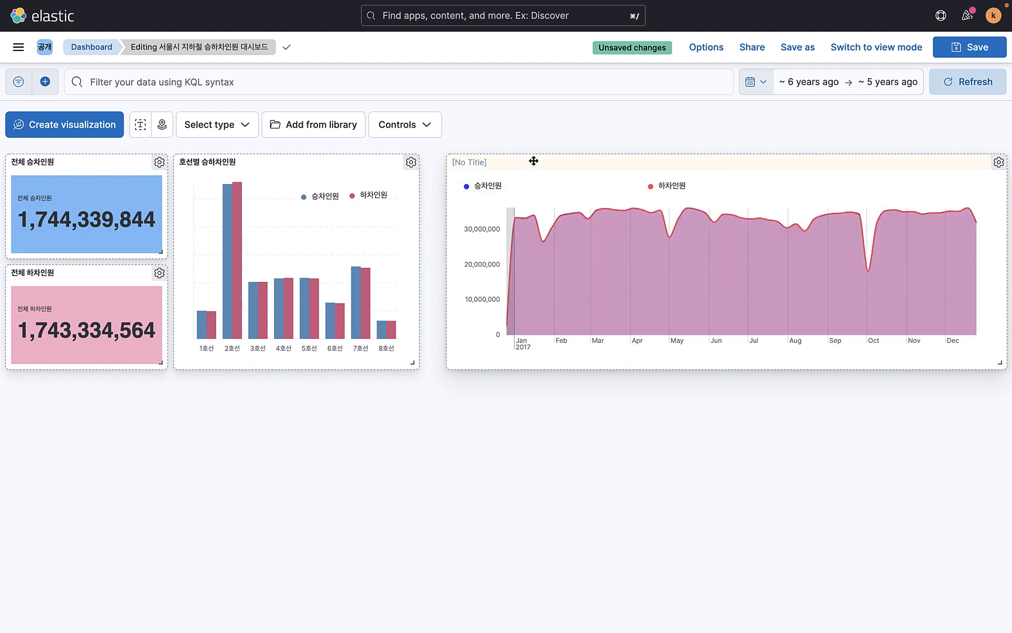
left_click_drag(534, 160, 513, 159)
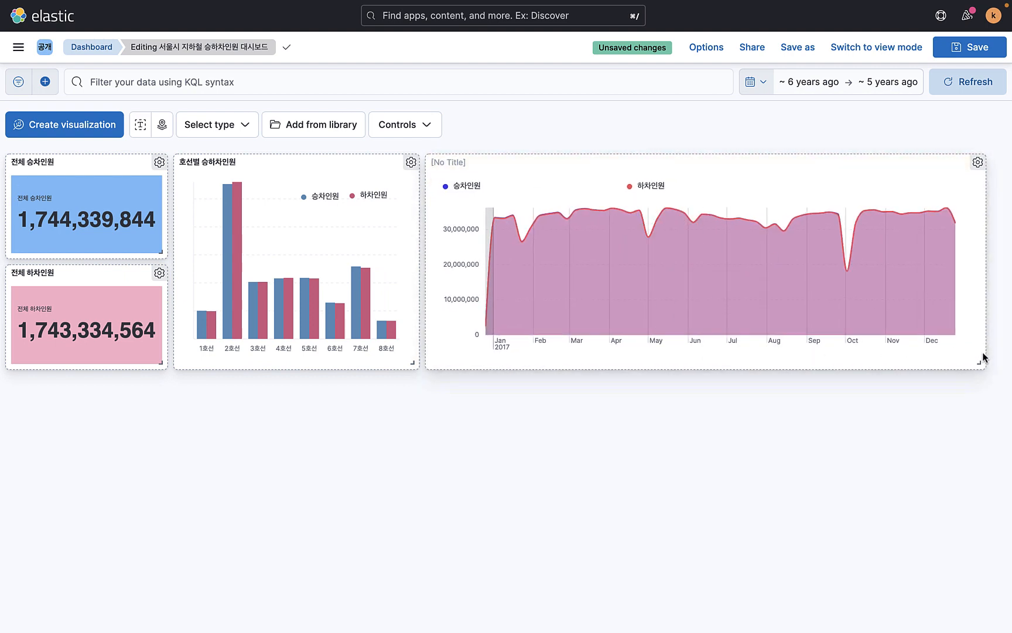
left_click_drag(983, 357, 1004, 357)
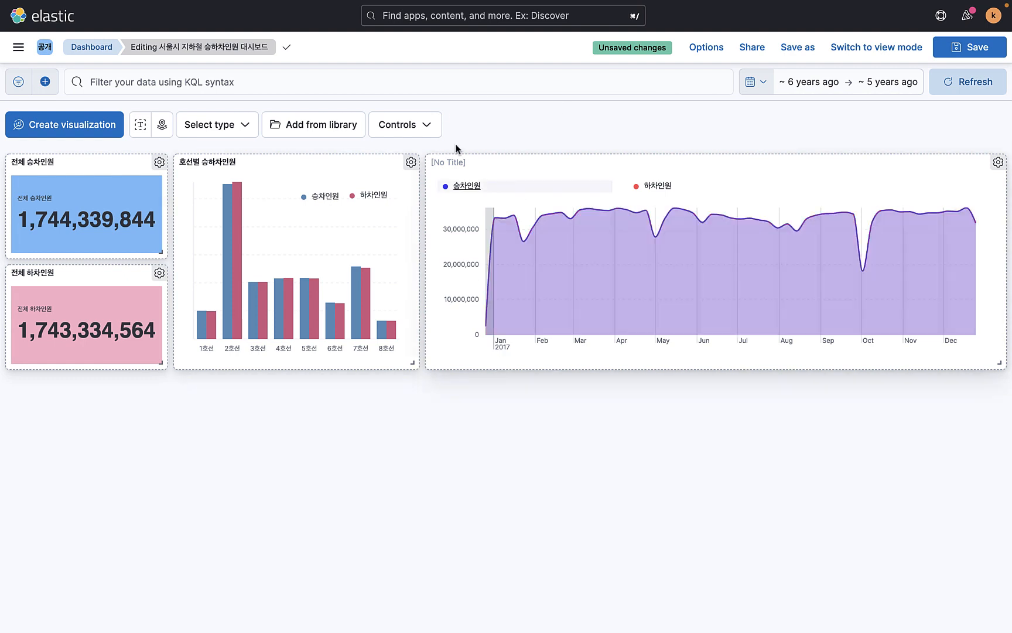
left_click(974, 47)
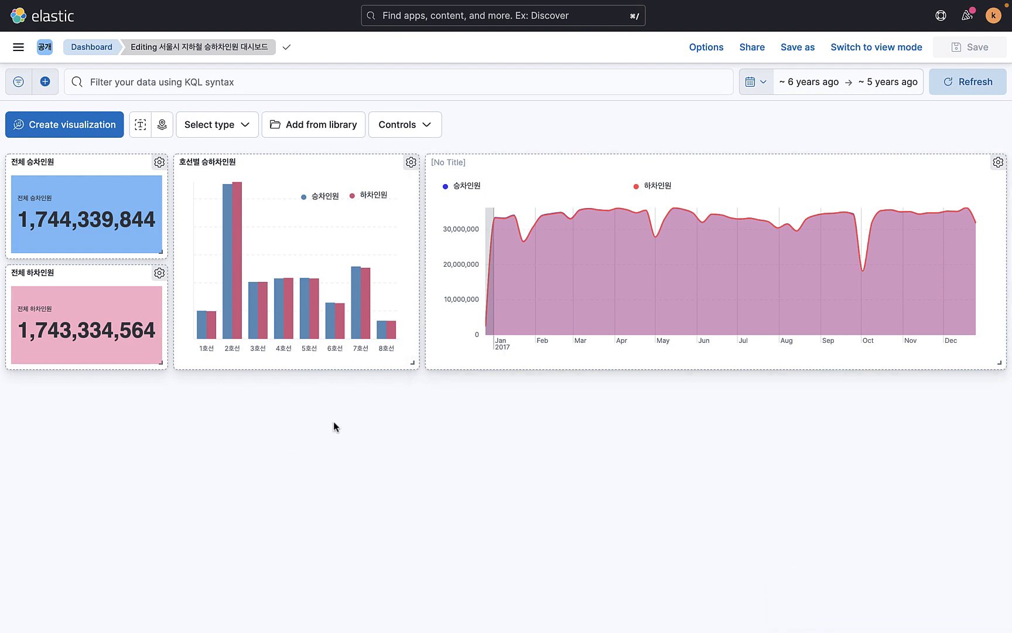
left_click(99, 129)
left_click(272, 128)
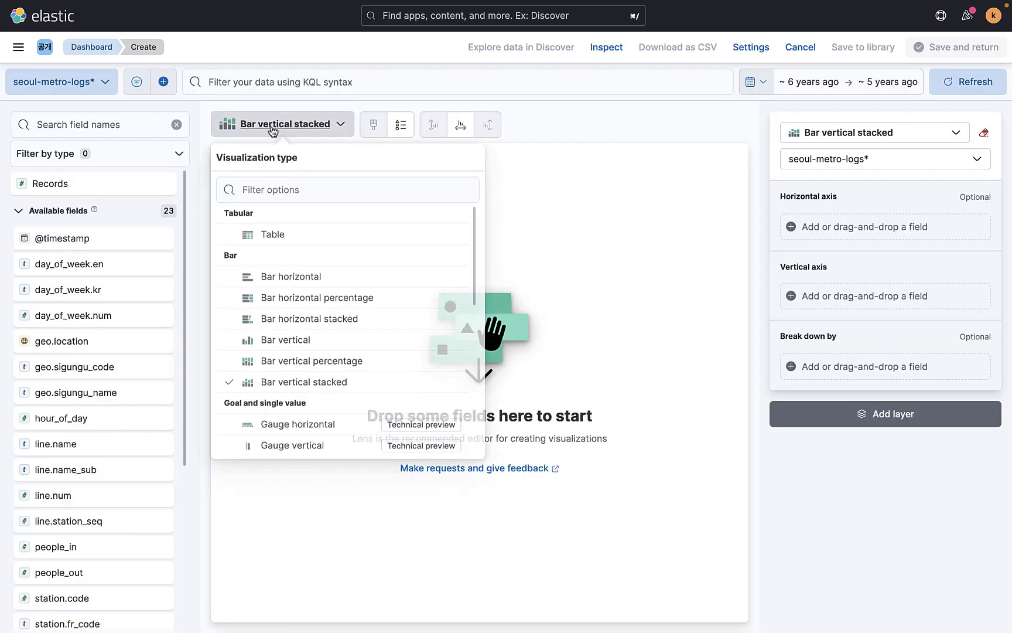
scroll(301, 316, "down", 6)
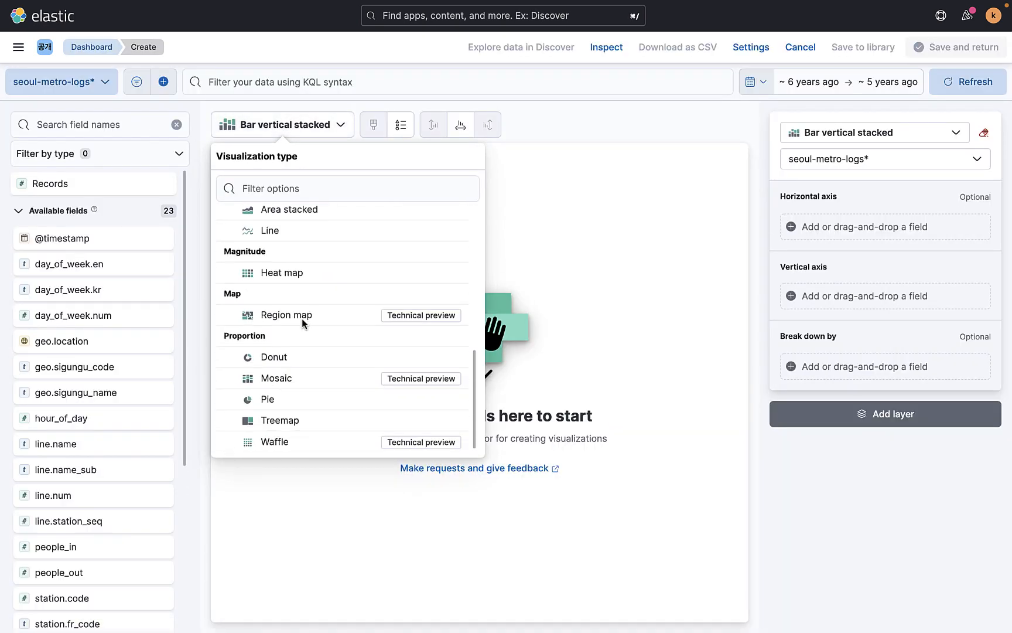
left_click(197, 110)
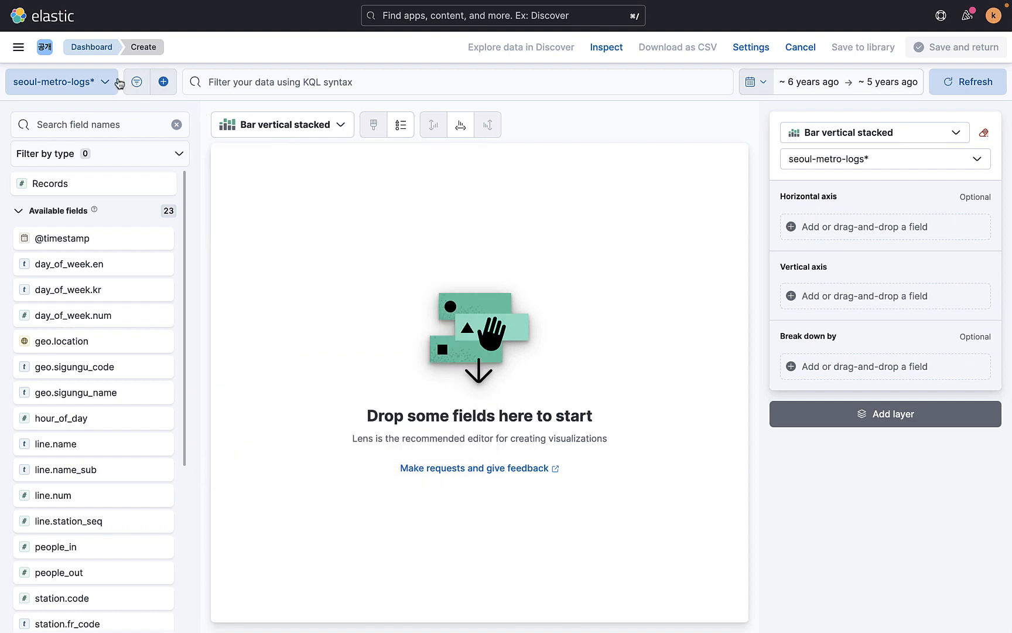
left_click(91, 47)
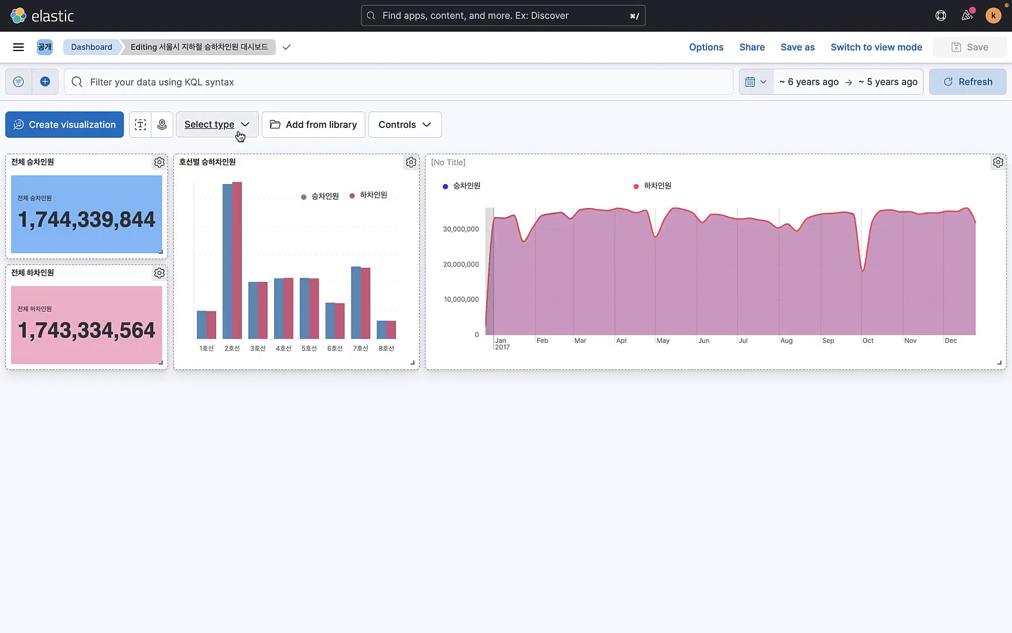
Create an aggregation-based Tag cloud visualization with seoul-metro-logs* as its source
left_click(240, 135)
left_click(268, 323)
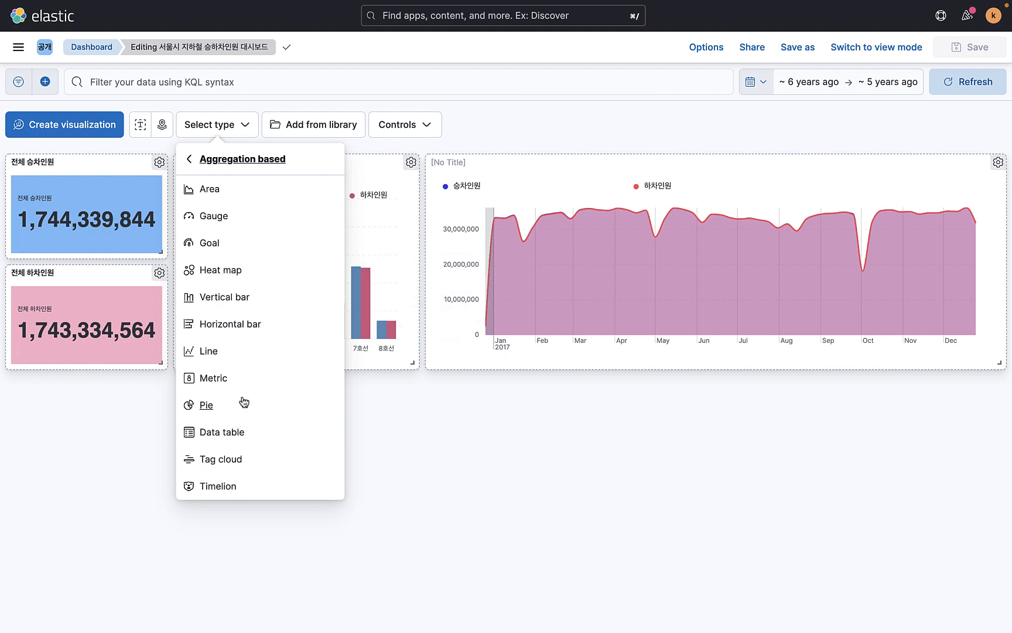
left_click(227, 462)
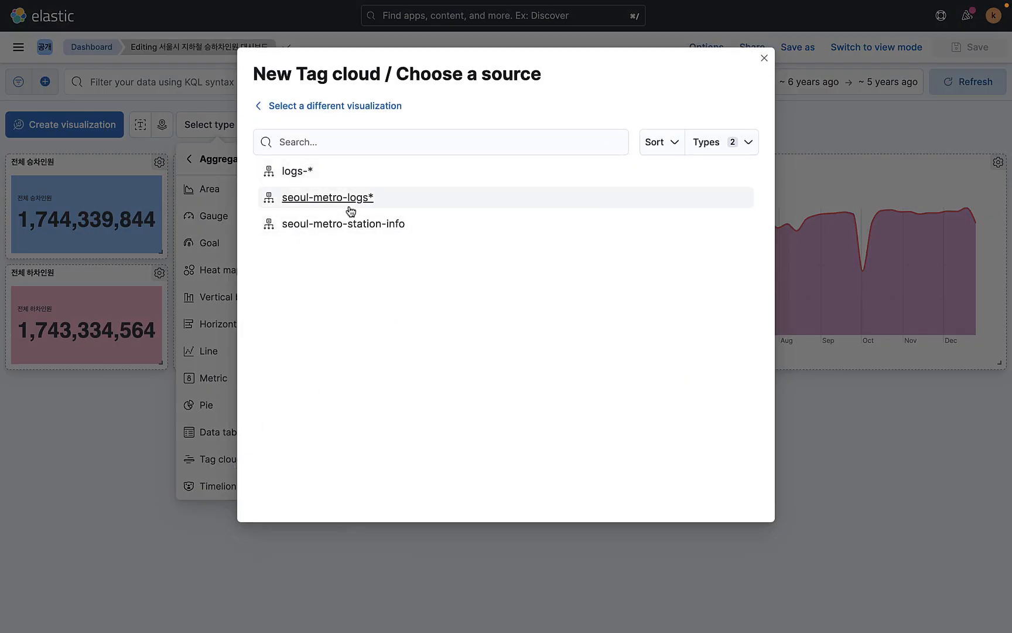
left_click(353, 200)
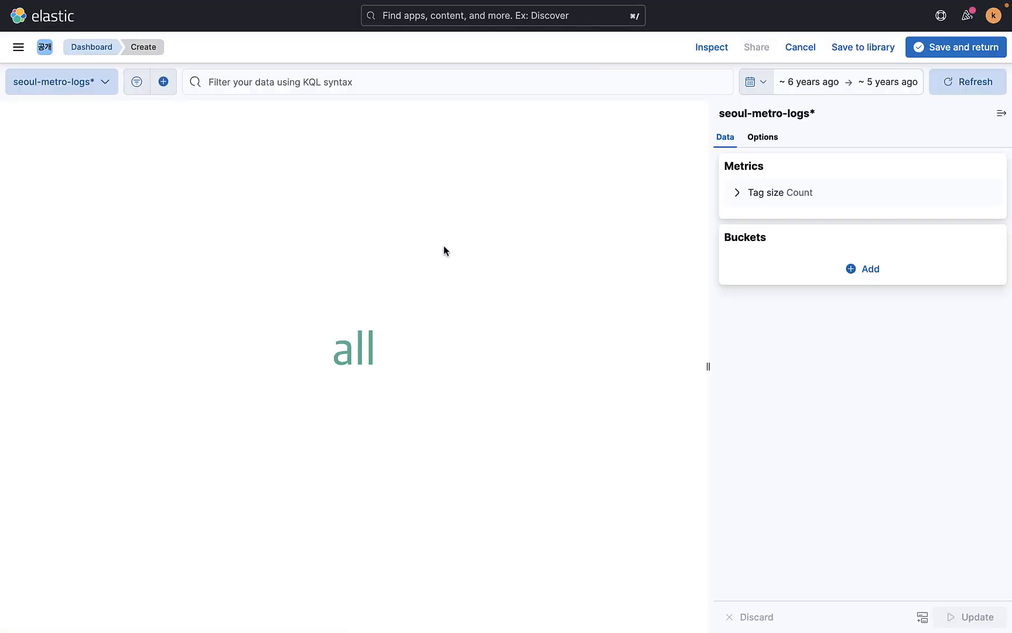
Set the tag size metric to the Sum of people_in with the custom label 승차인원
left_click(803, 201)
left_click(760, 239)
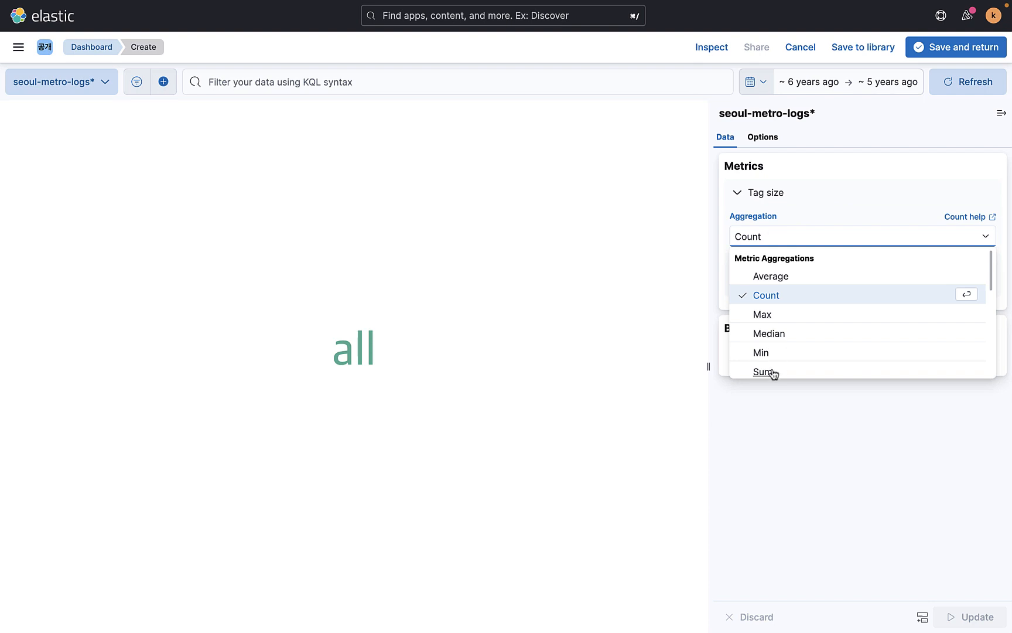
left_click(762, 371)
left_click(779, 285)
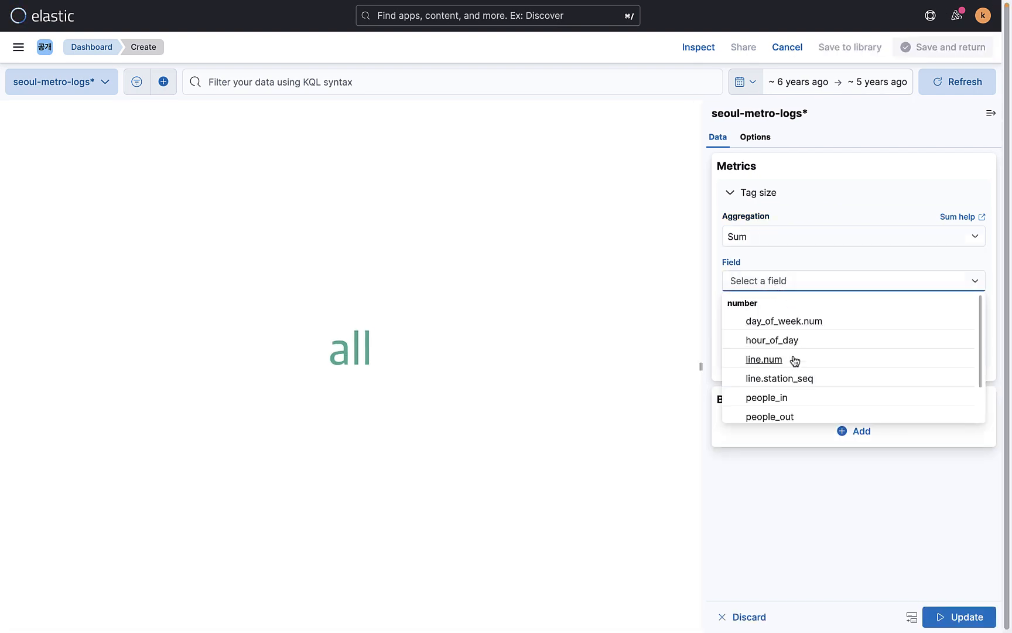
left_click(782, 398)
left_click(768, 317)
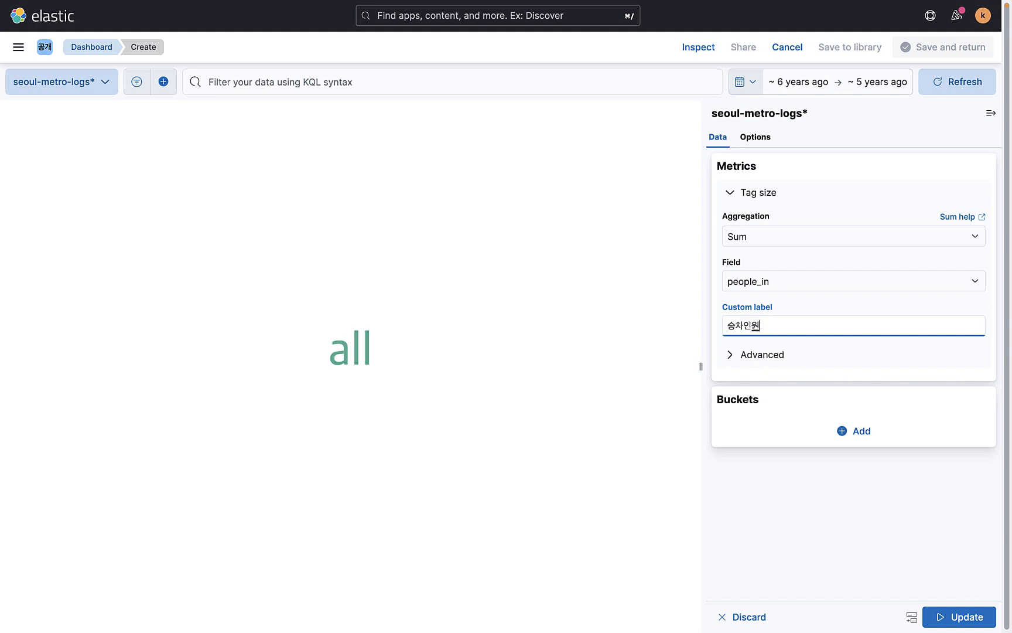
Add a Tags bucket to the tag cloud using a Terms aggregation on station.name_full
left_click(859, 431)
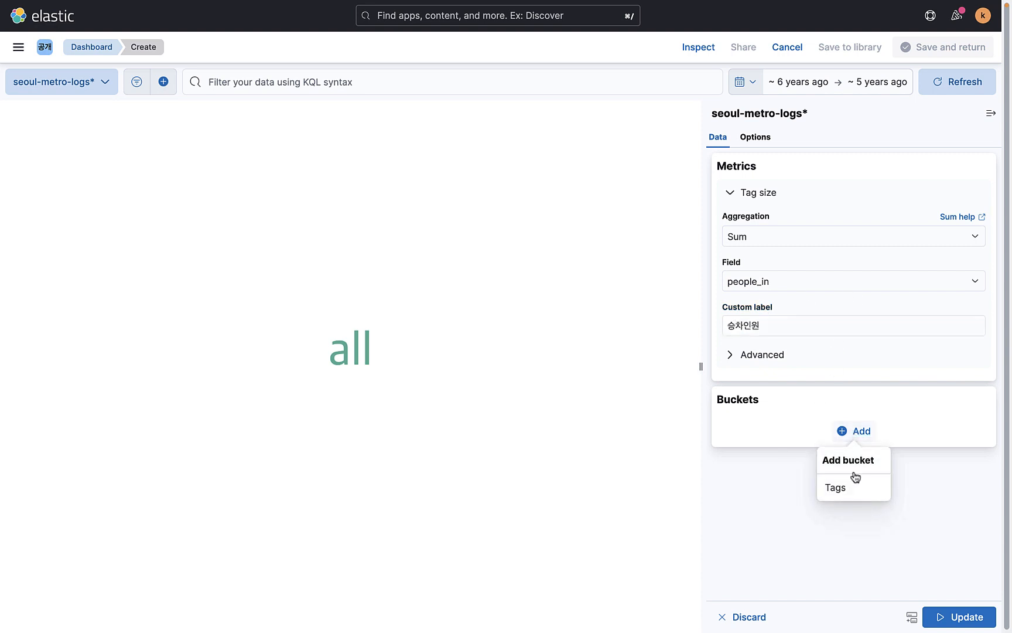
left_click(852, 487)
left_click(813, 466)
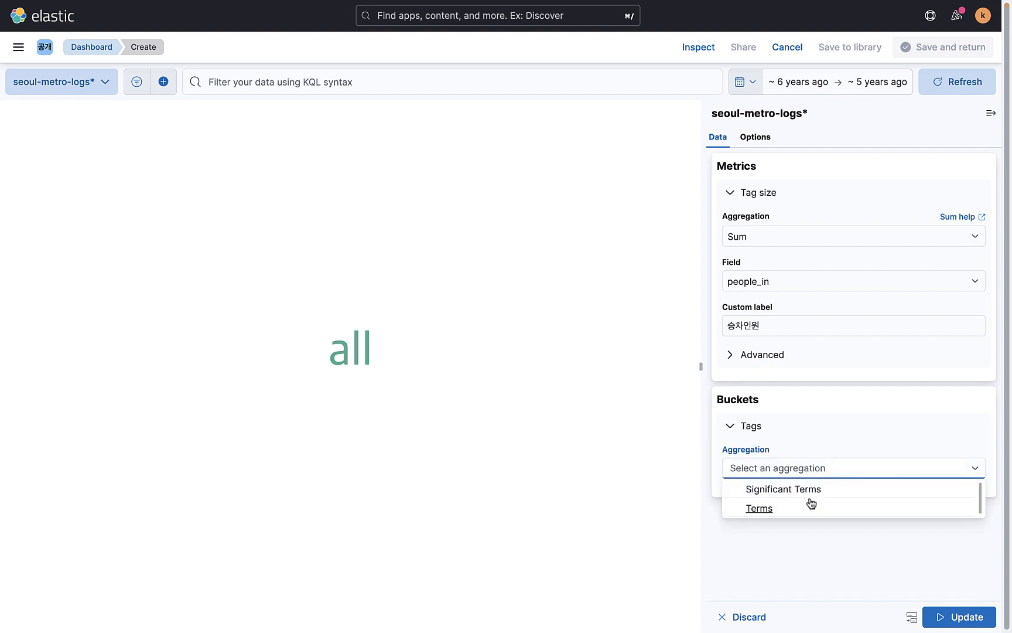
left_click(766, 509)
left_click(789, 513)
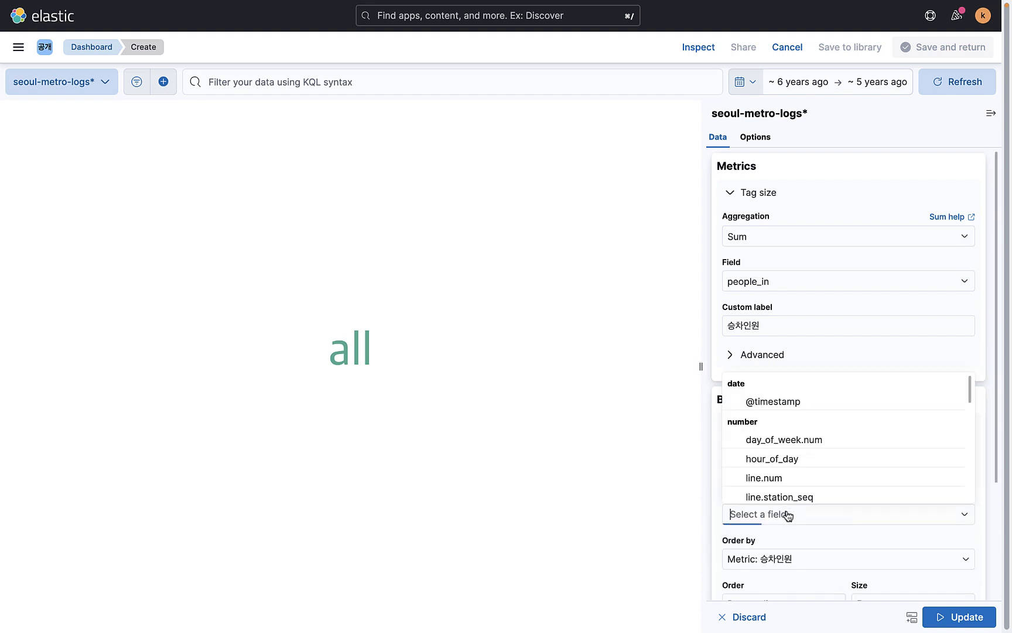
scroll(811, 455, "down", 3)
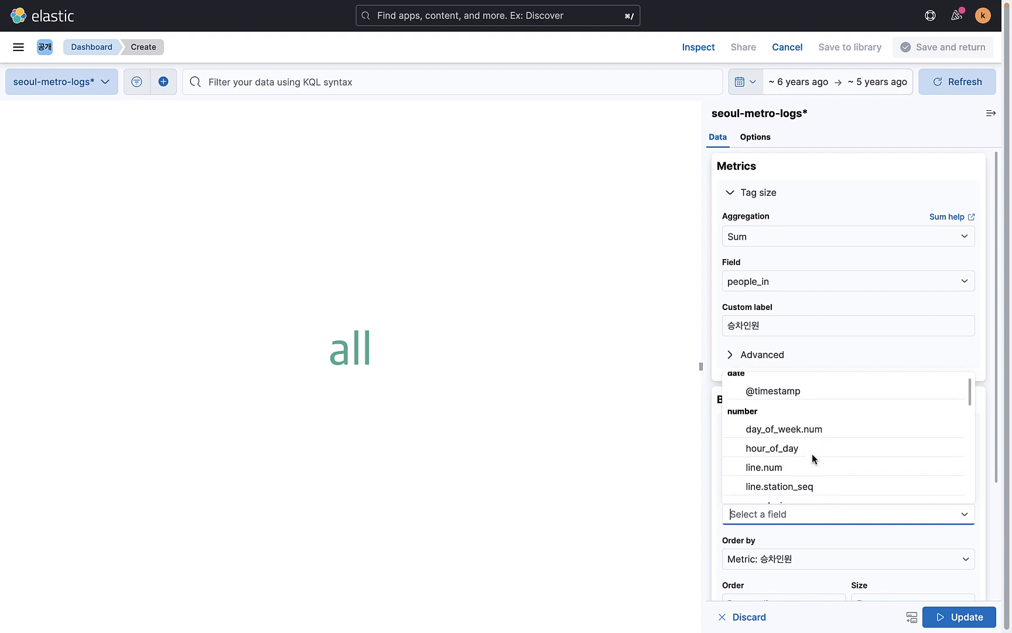
scroll(812, 453, "down", 6)
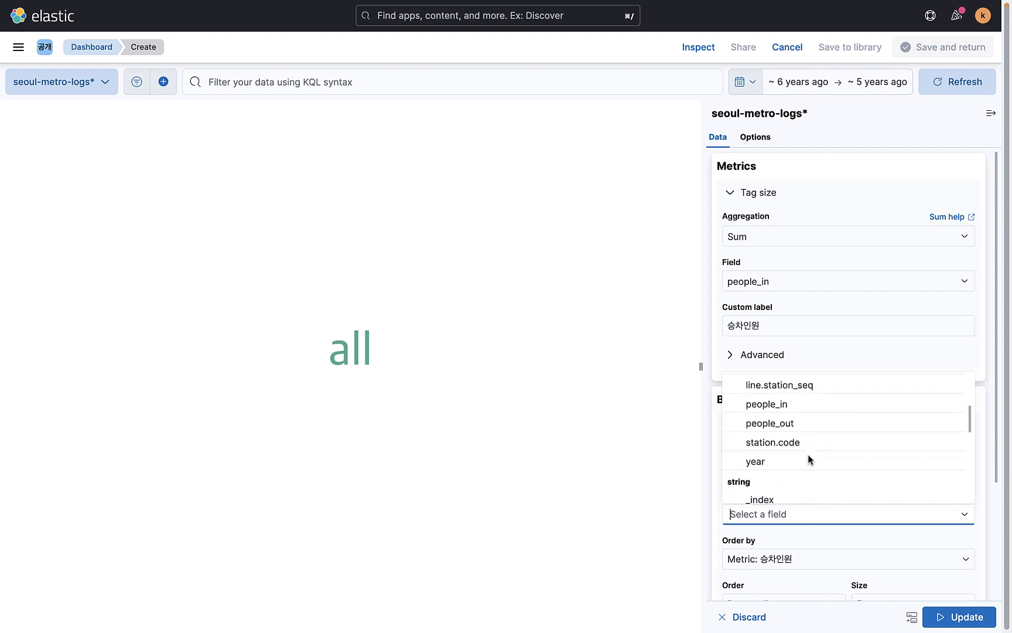
scroll(812, 456, "down", 5)
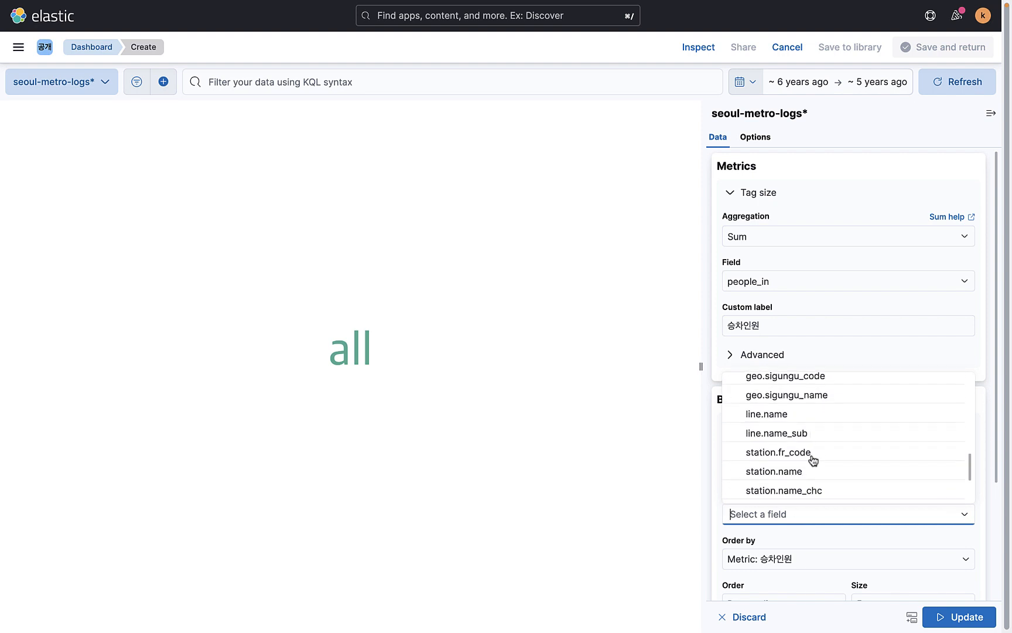
scroll(816, 458, "down", 1)
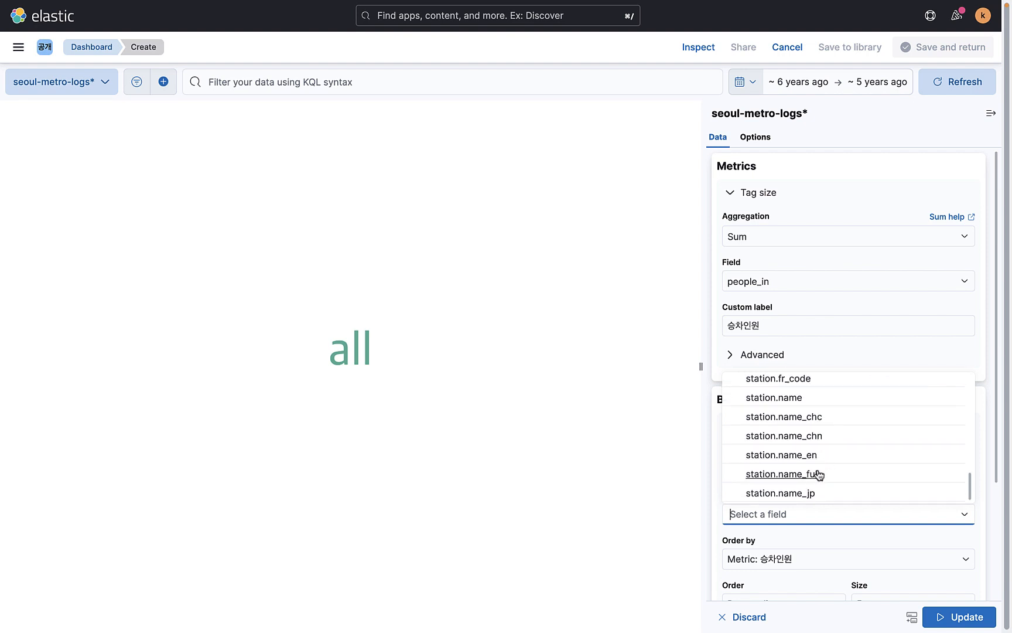
left_click(806, 475)
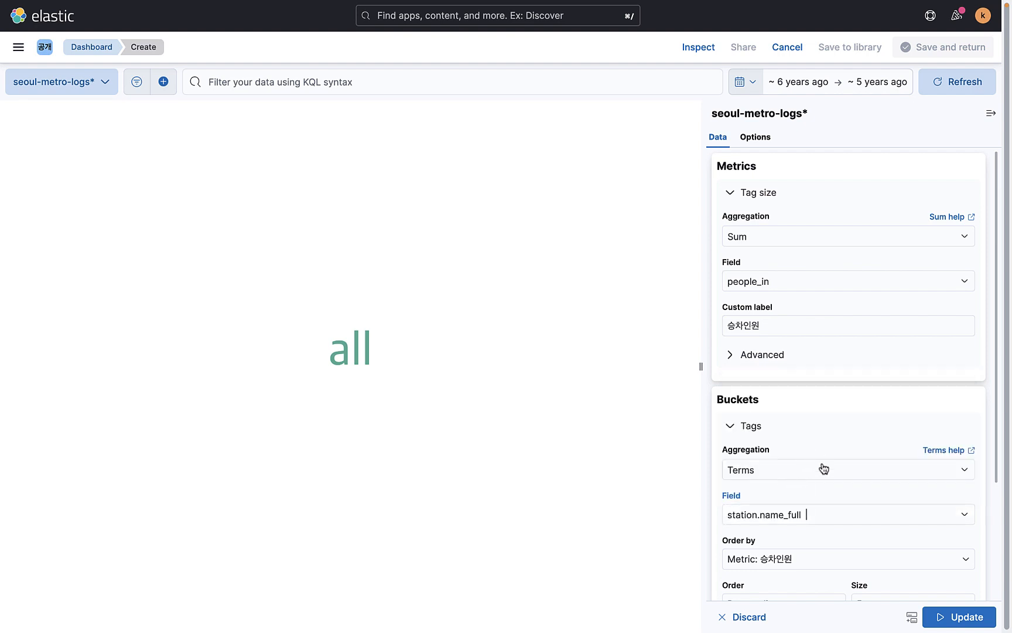
Render the tag cloud by station.name_full and apply a Tags bucket size of 20
left_click(968, 619)
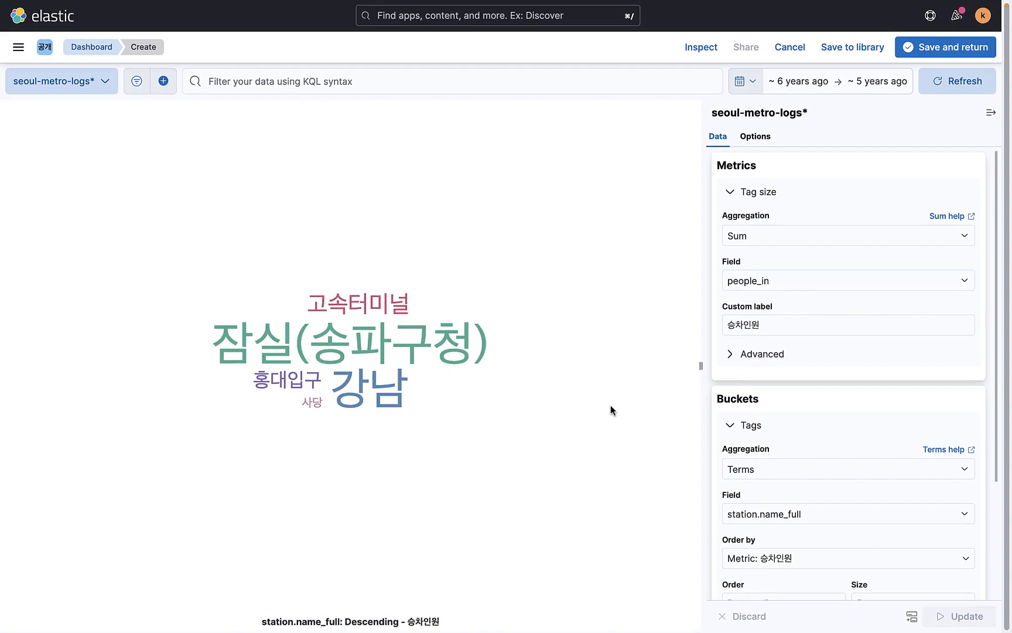
scroll(839, 404, "down", 5)
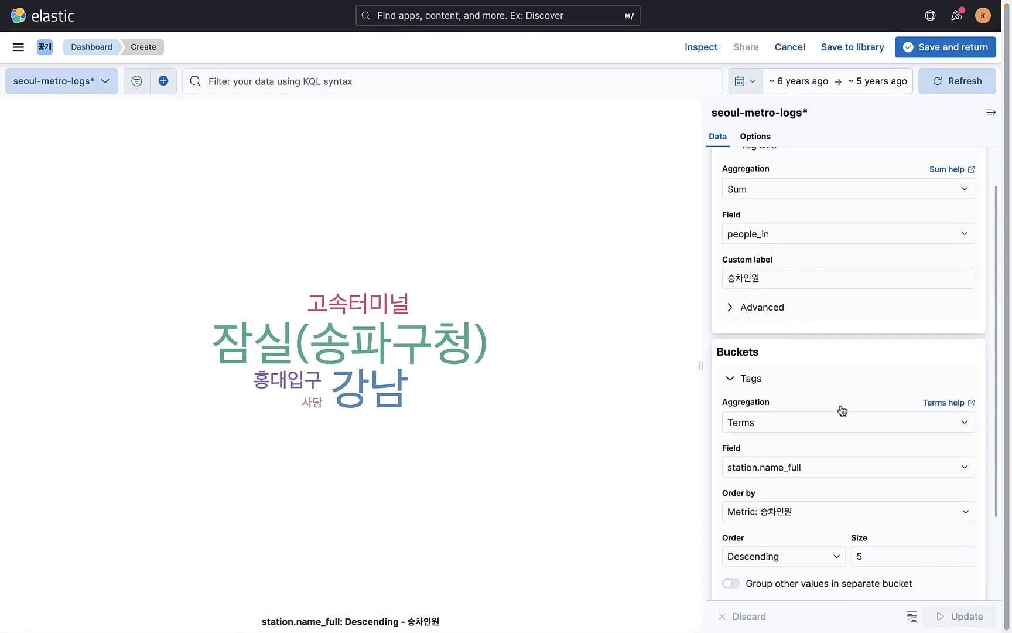
left_click(883, 448)
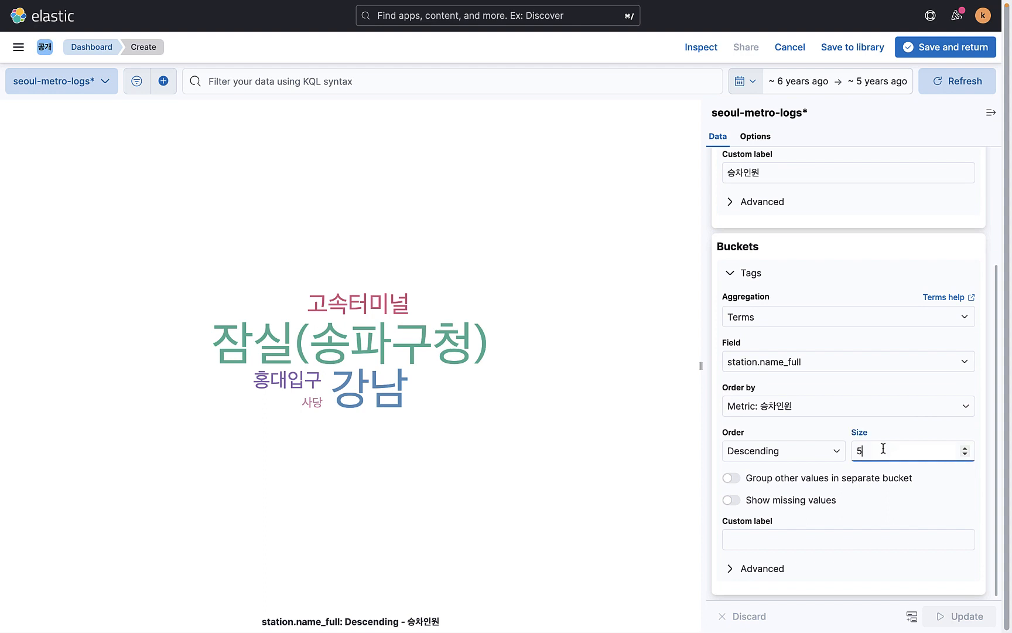
key("BackSpace")
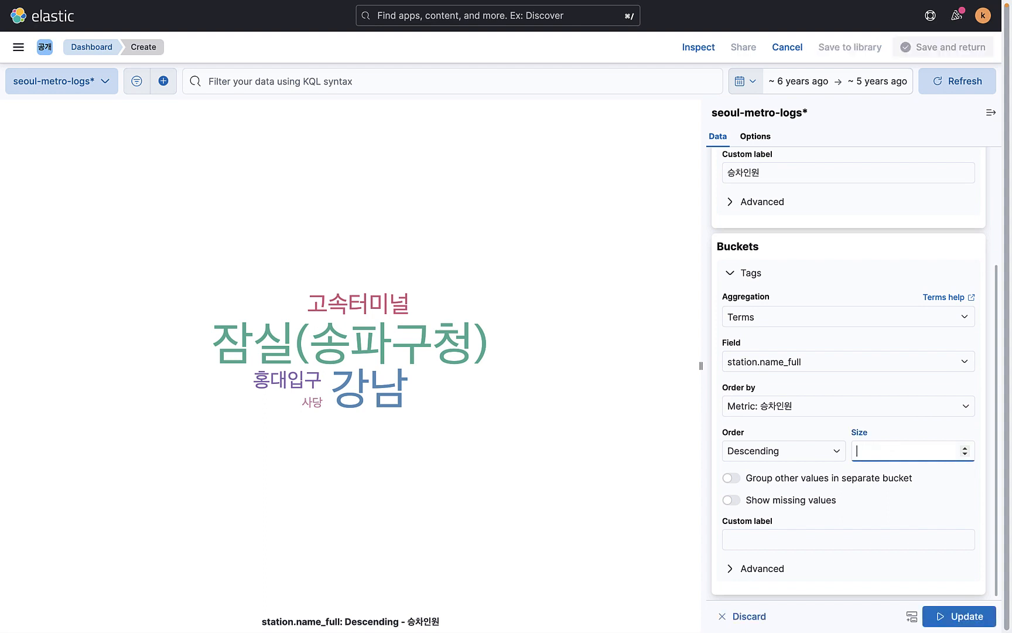
left_click(930, 617)
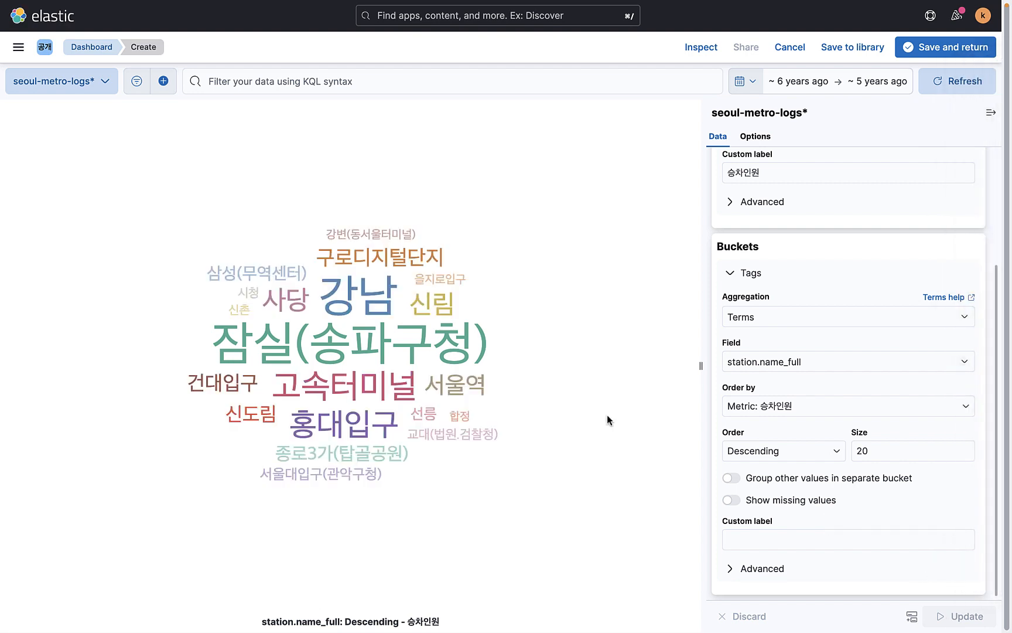
Set the Tags bucket size to 15 and update the tag cloud
double_click(873, 451)
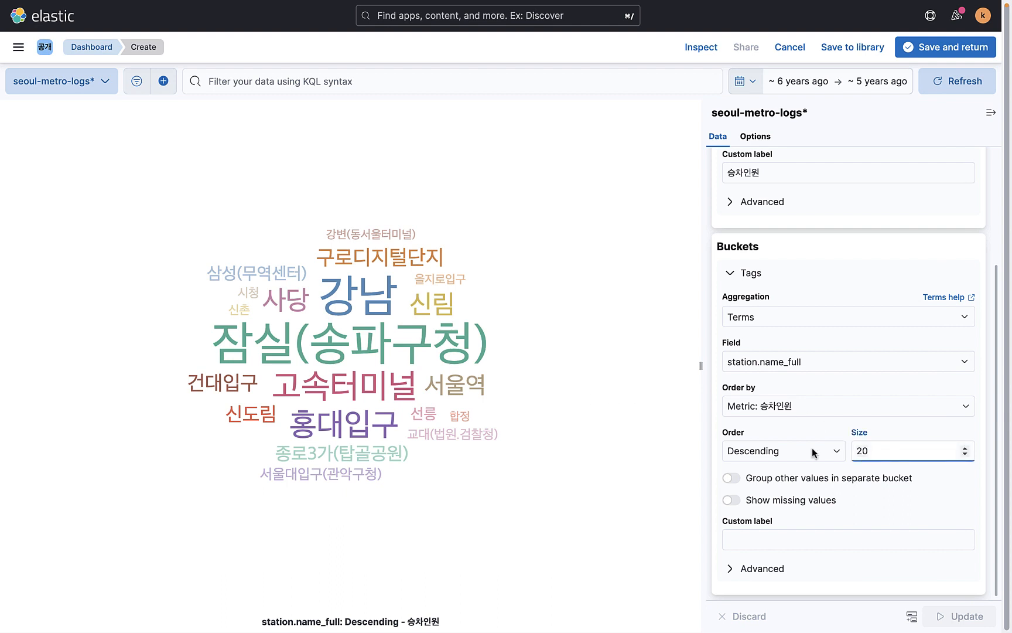
type("15")
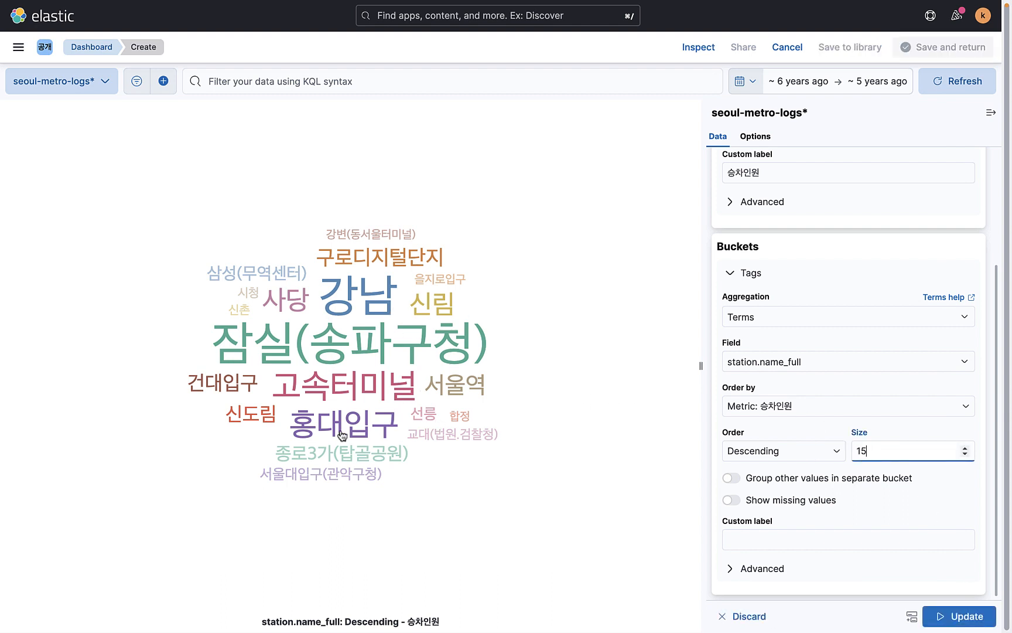
left_click(981, 607)
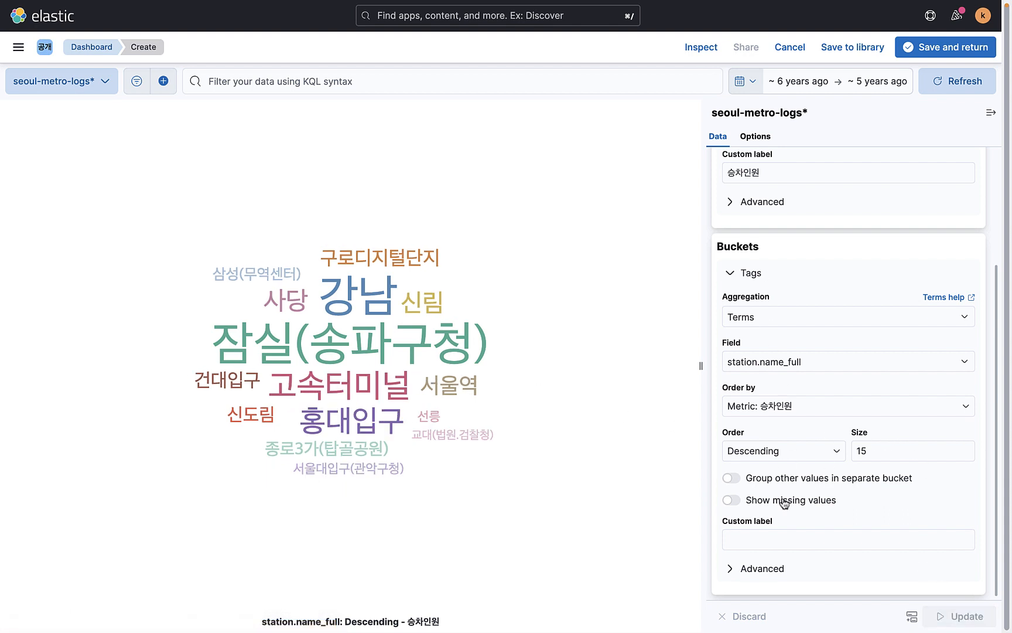
Set the tag cloud's font size range to 10–30 pixels and apply the change
scroll(813, 407, "up", 5)
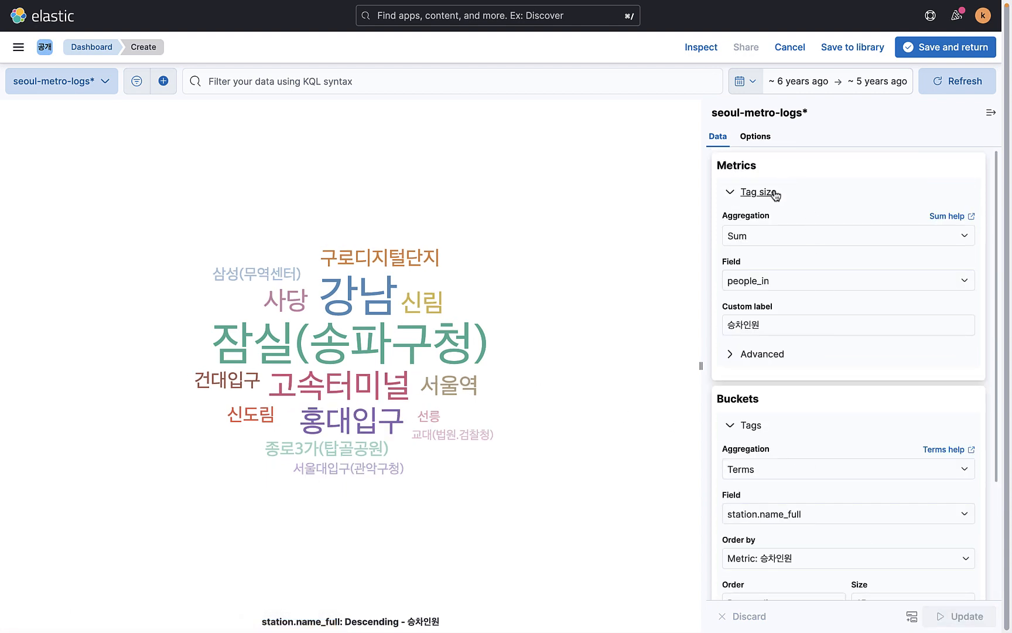
scroll(788, 380, "down", 5)
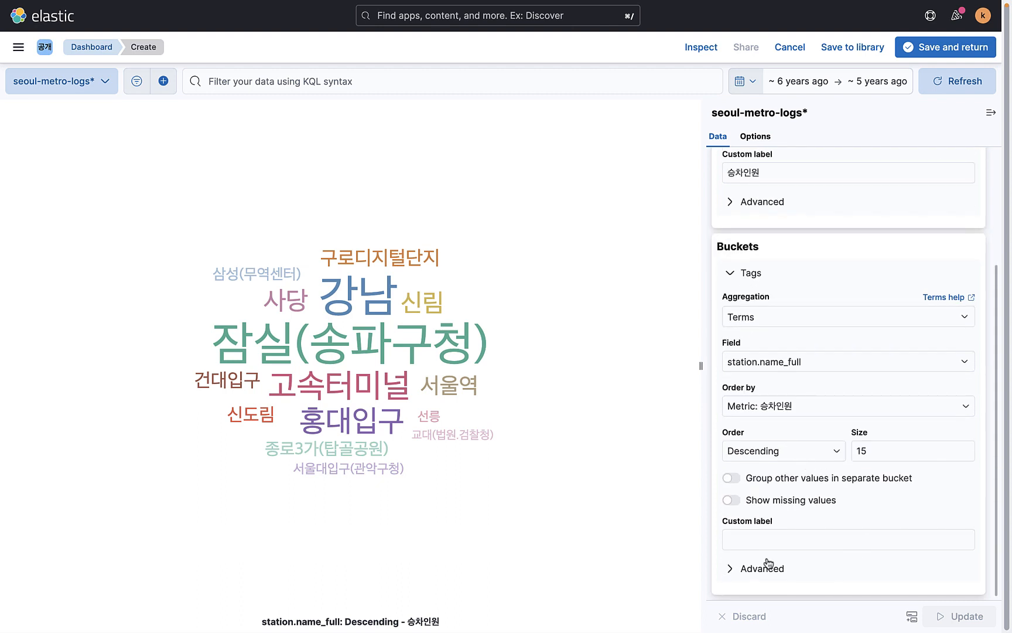
scroll(782, 235, "up", 5)
left_click(755, 136)
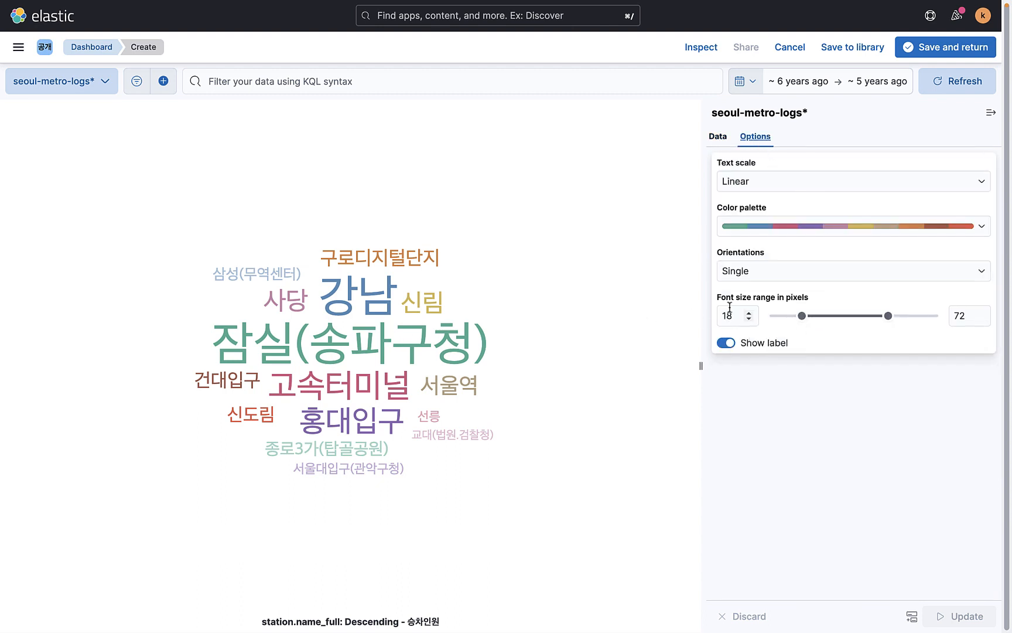
key("BackSpace")
type("0")
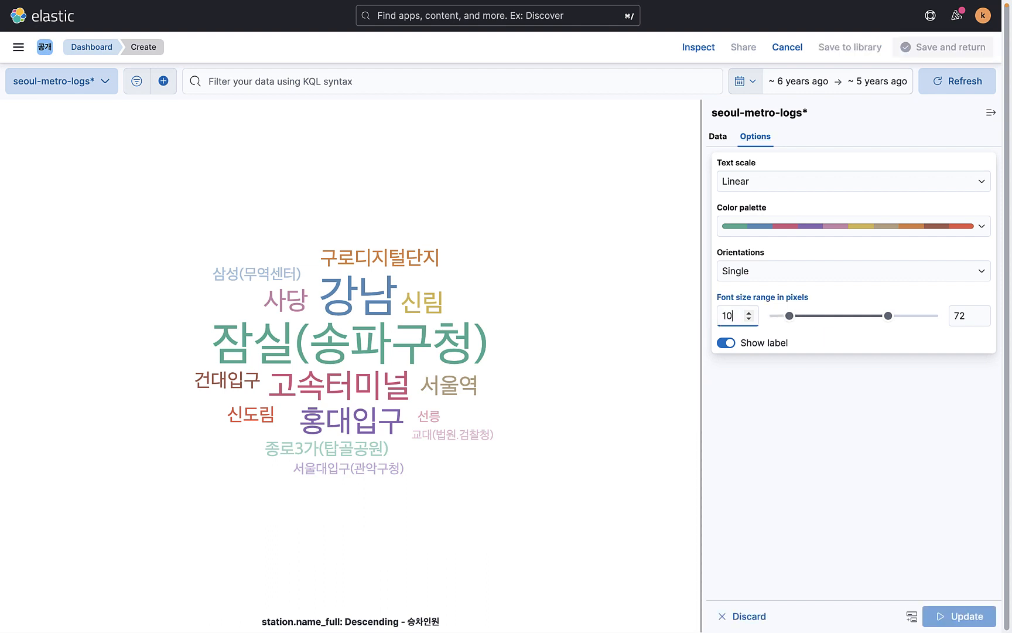
left_click(956, 328)
left_click(961, 320)
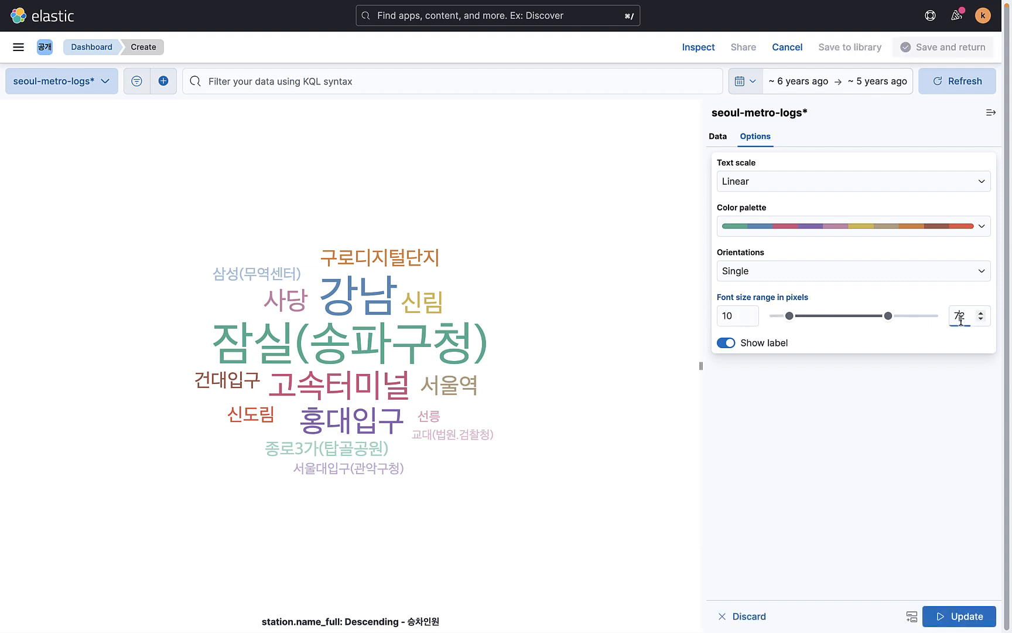
key("BackSpace")
key("BackSpace")
type("30")
left_click(944, 614)
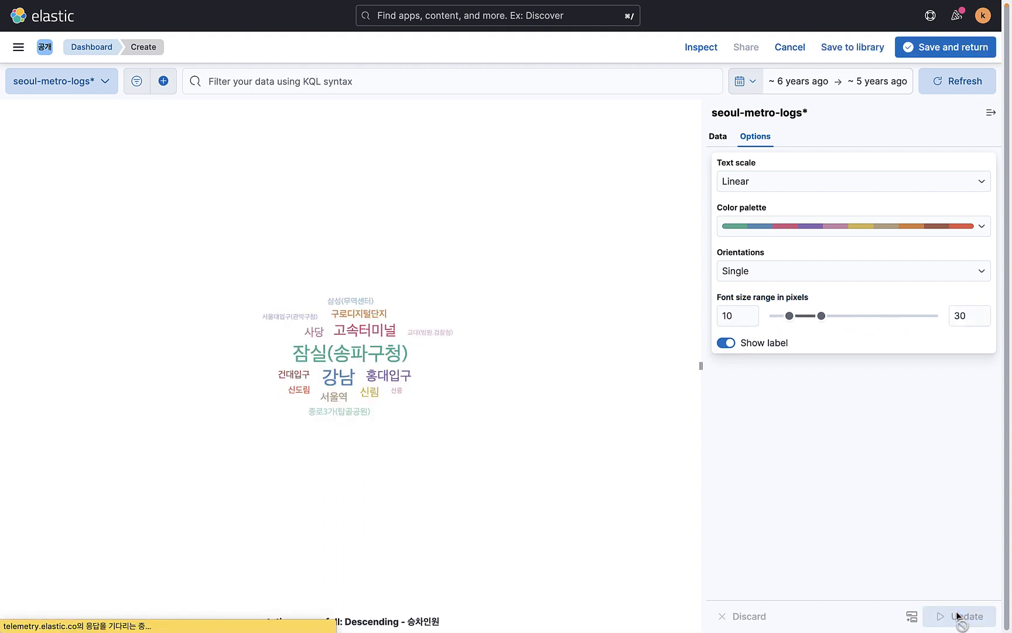
Turn off the tag cloud's label and set its text scale to Log, applying both changes
left_click(727, 342)
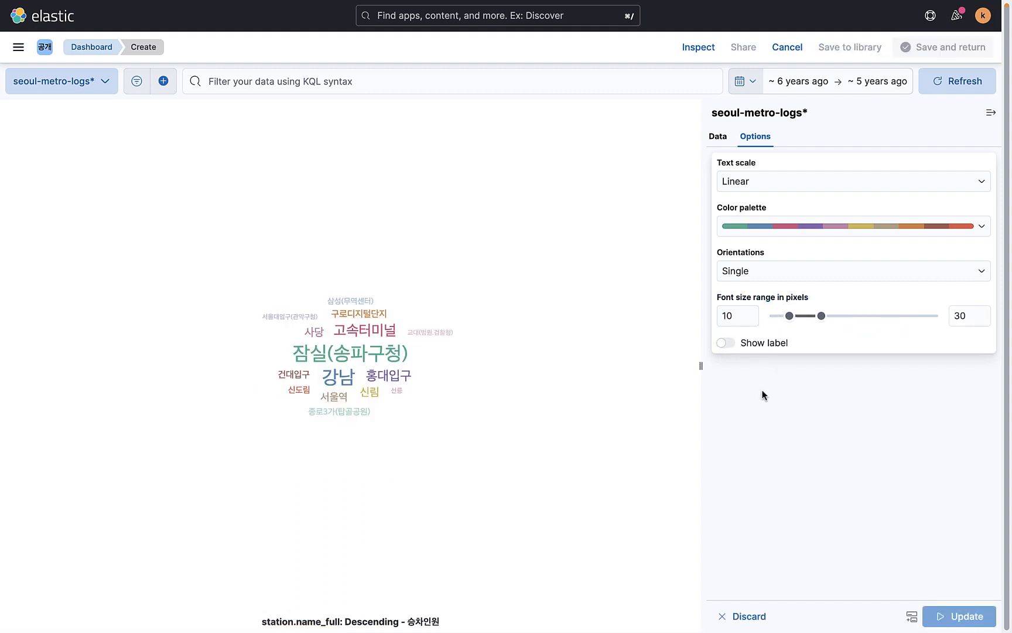
left_click(937, 615)
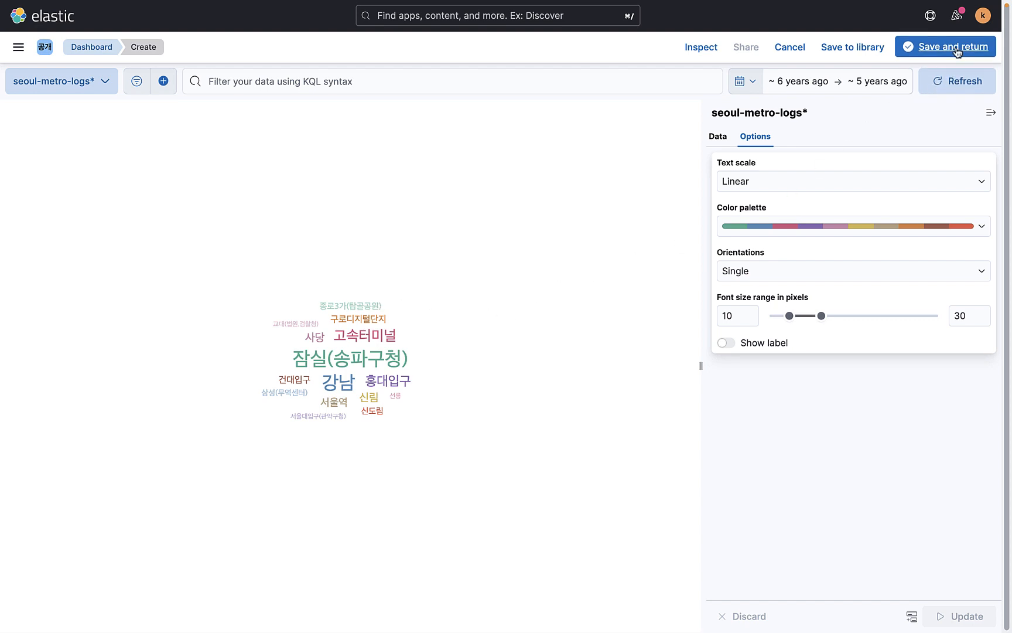
left_click(822, 185)
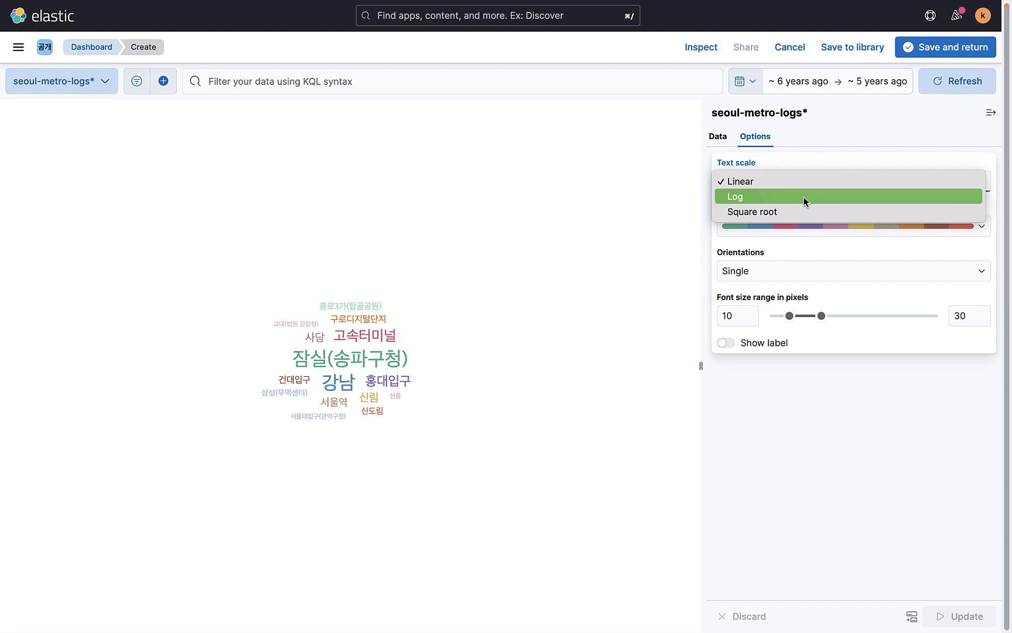
left_click(804, 196)
left_click(962, 620)
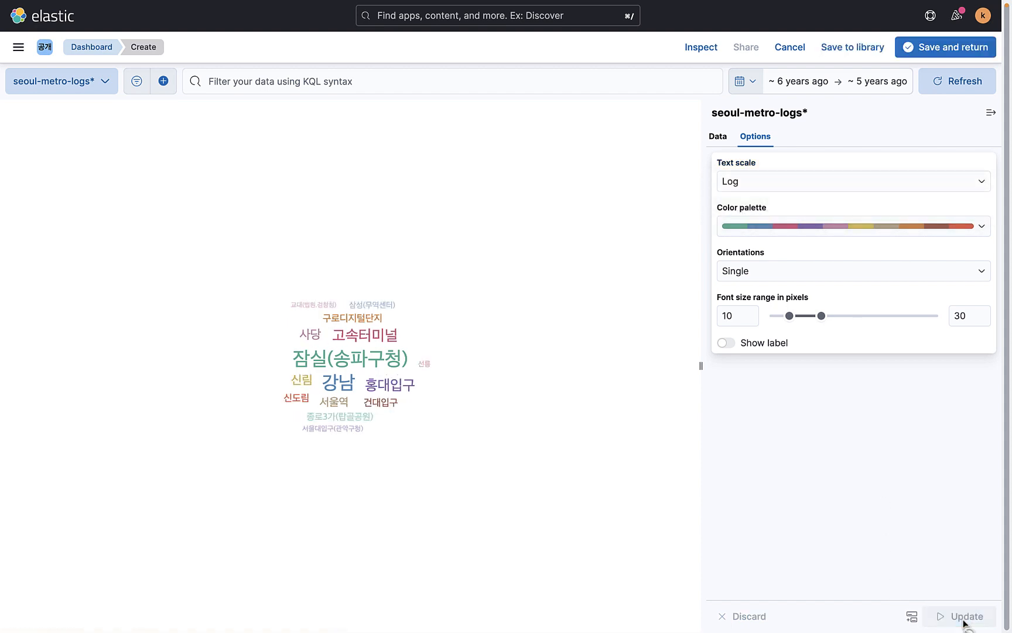
Try the Square root text scale on the tag cloud and switch it back to Log
left_click(806, 183)
left_click(790, 198)
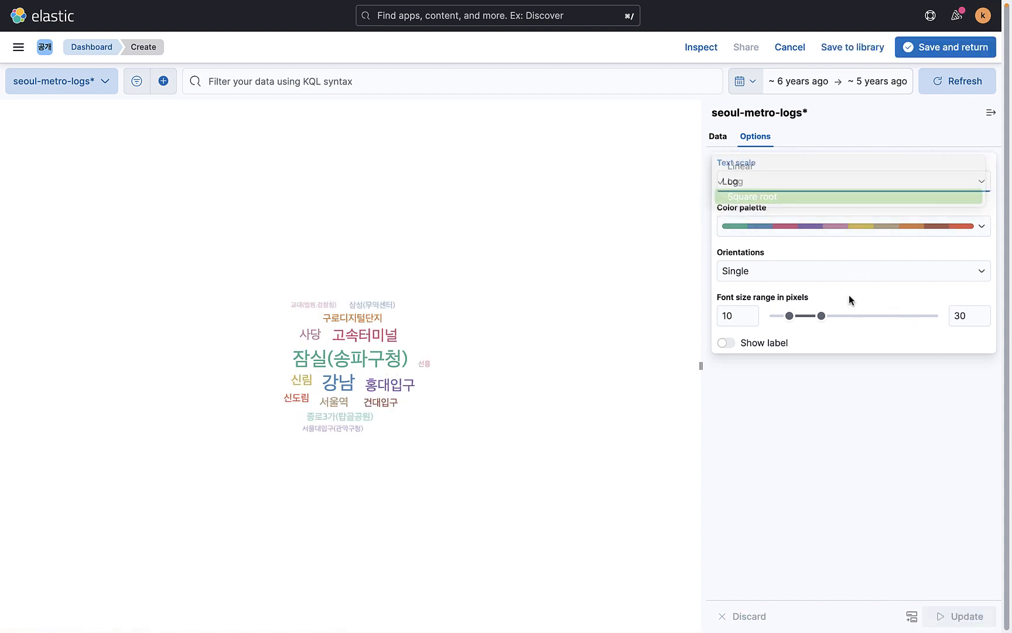
left_click(965, 618)
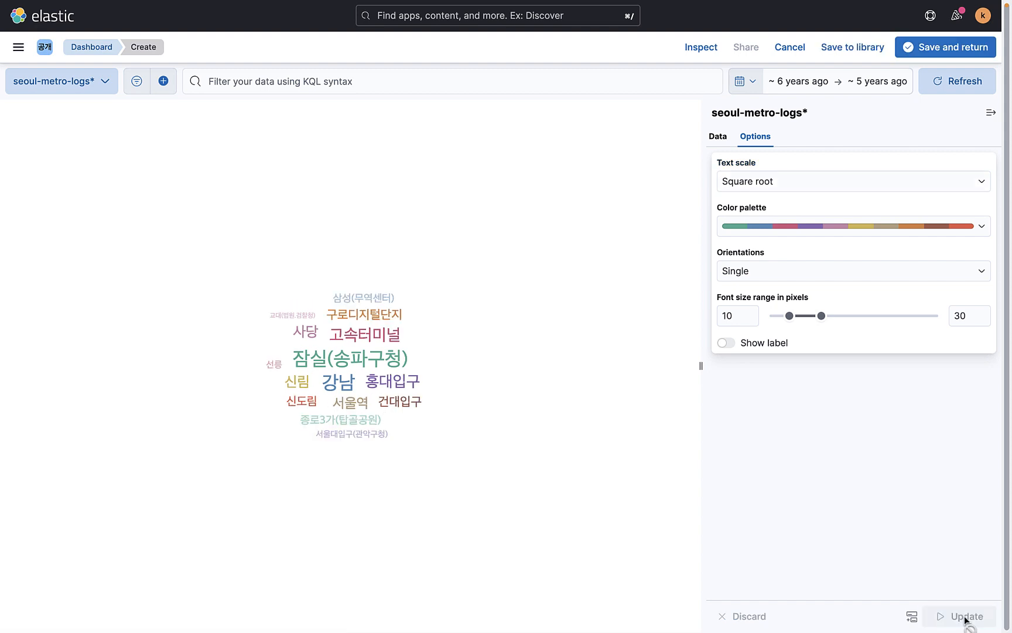
left_click(815, 188)
left_click(794, 167)
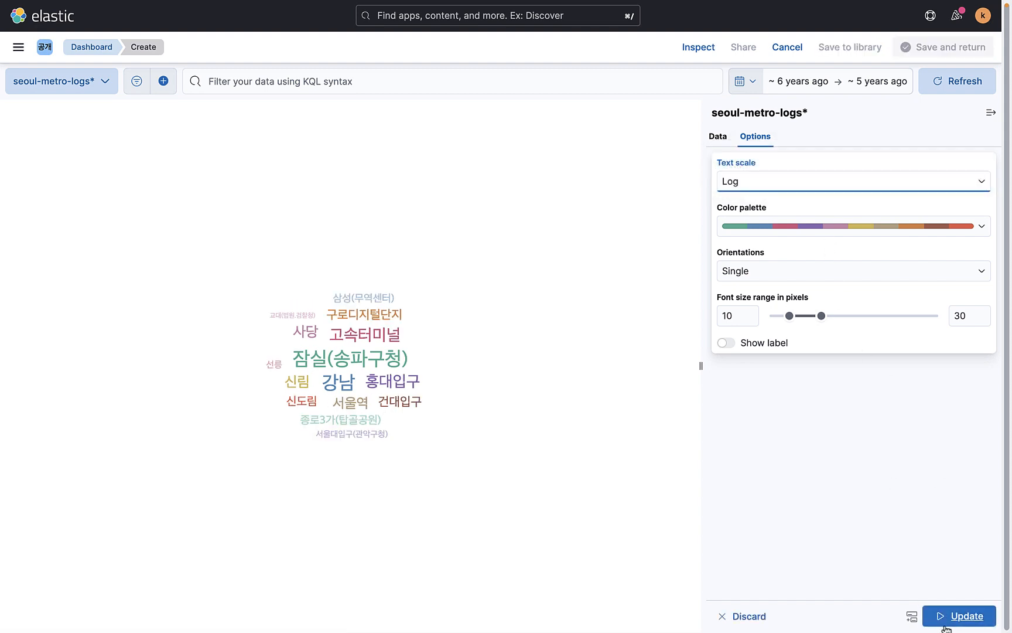
left_click(944, 625)
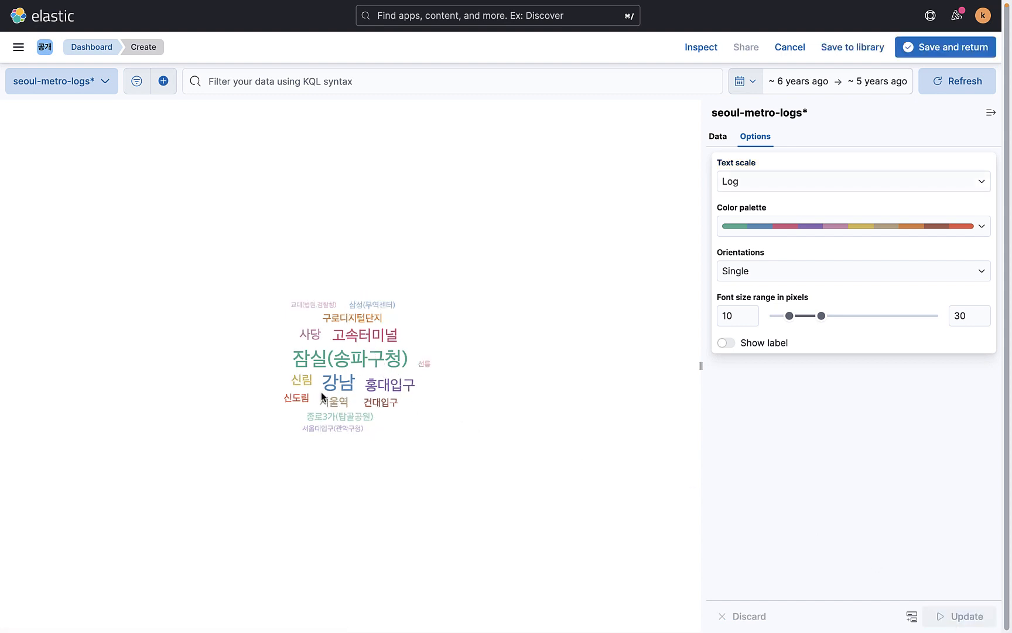
Save the tag cloud to the dashboard and shrink its panel to slightly narrower than the metrics and bar chart above it
left_click(965, 50)
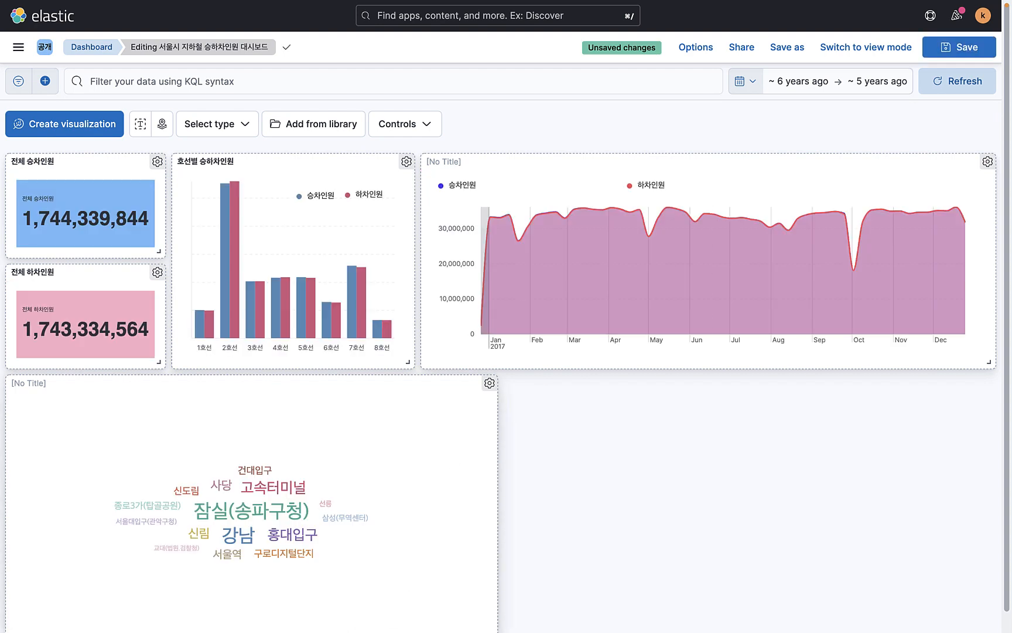
scroll(567, 538, "down", 1)
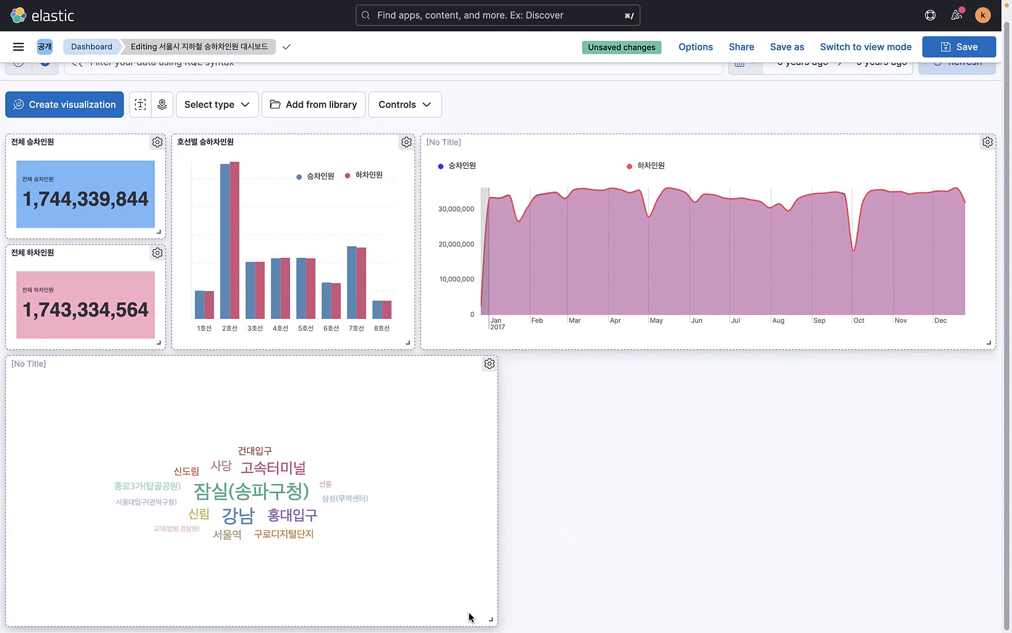
left_click_drag(487, 618, 410, 541)
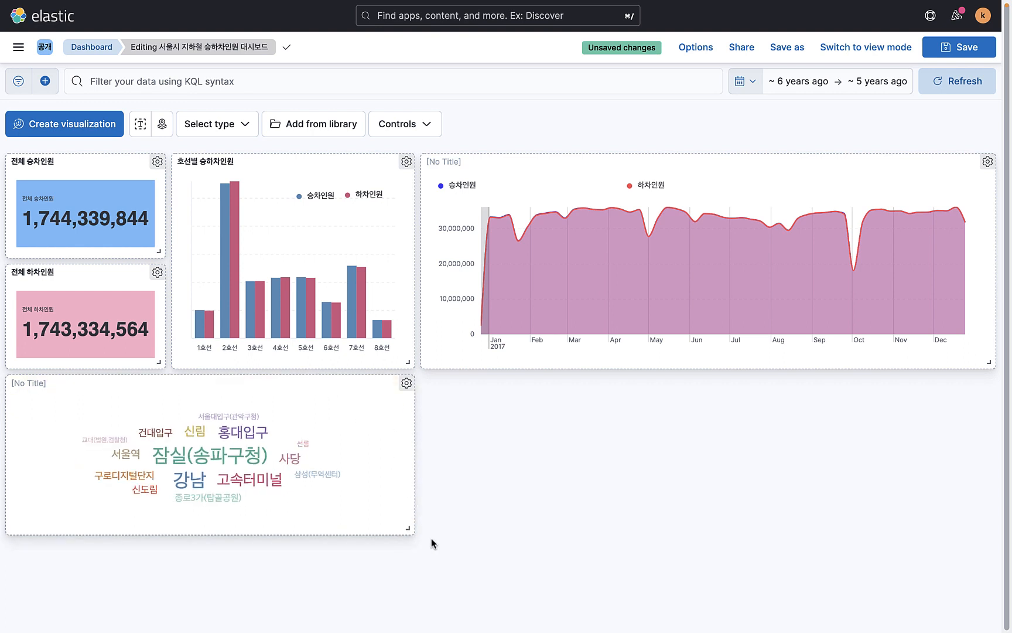
left_click_drag(407, 529, 367, 528)
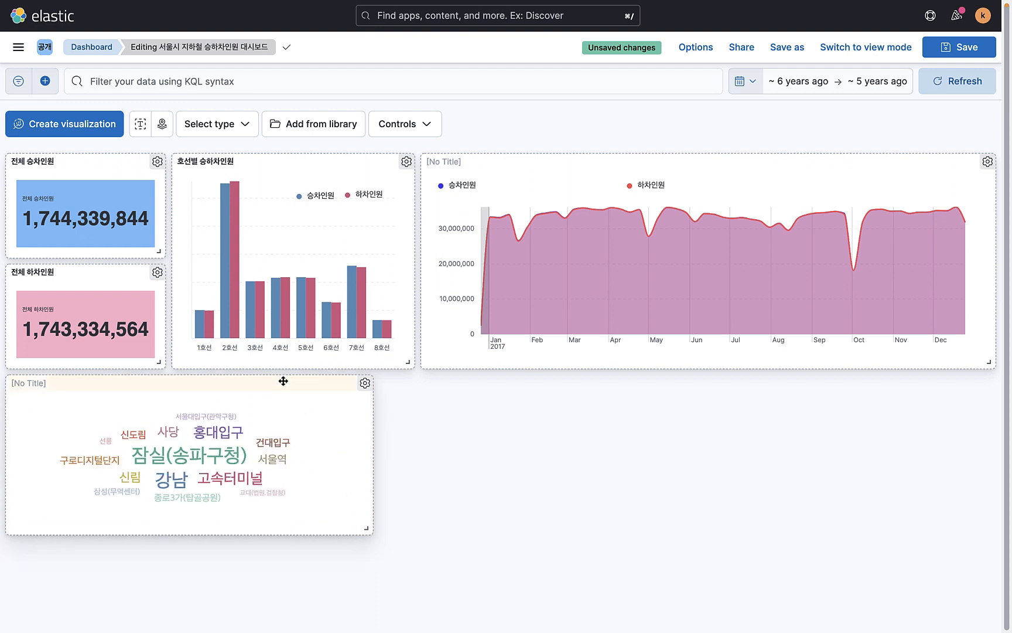
mouse_move(283, 381)
left_mouse_down()
mouse_move(492, 382)
mouse_move(257, 373)
mouse_move(283, 377)
left_mouse_up()
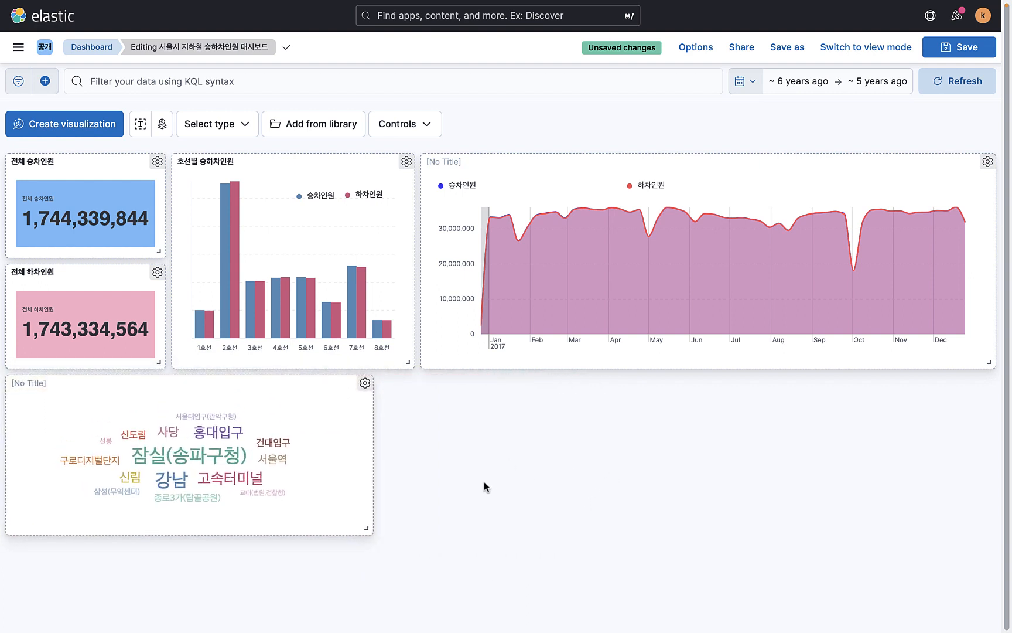
Set the area chart's panel title to 시간대별 승하차인원
left_click(988, 163)
left_click(866, 178)
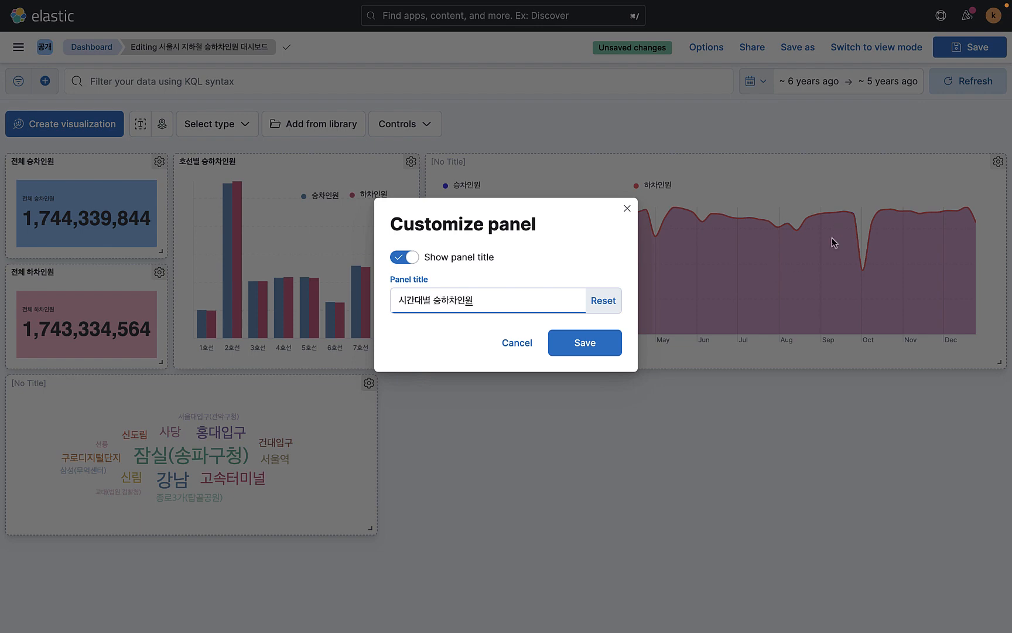
type("시간대별 승하차인원")
left_click(583, 345)
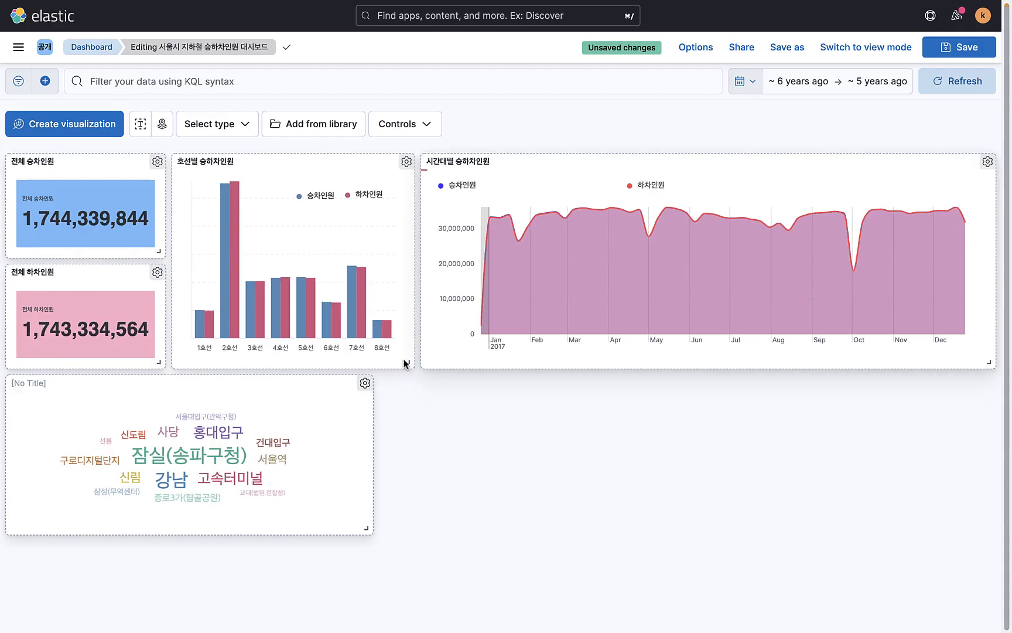
Title the tag cloud panel 주요 승차역 and save the dashboard
left_click(364, 384)
left_click(280, 492)
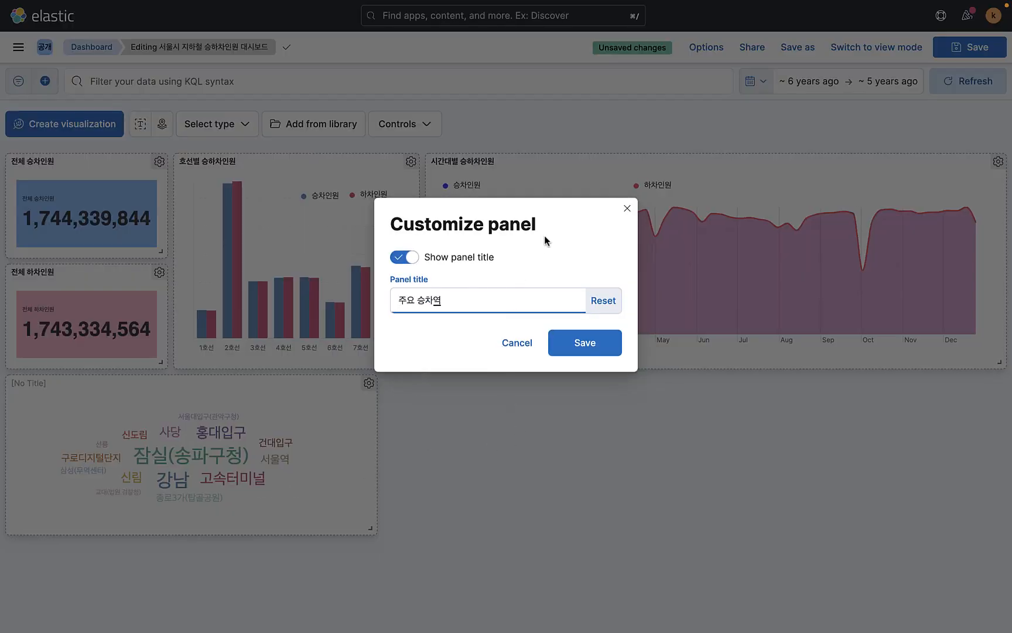
type("주요 승차역")
left_click(588, 341)
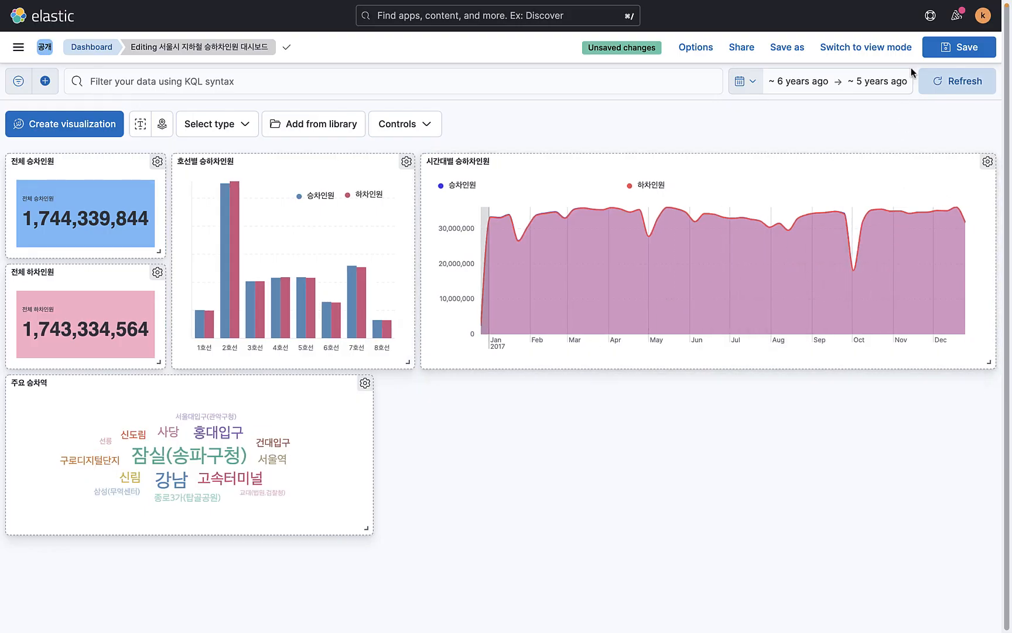
left_click(959, 47)
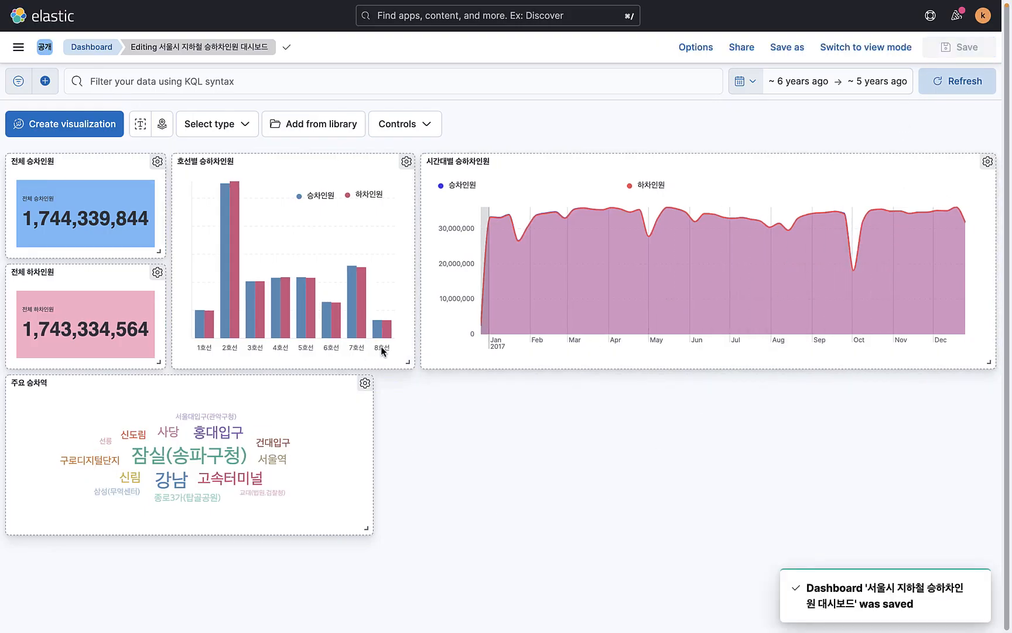
Clone the 주요 승차역 tag cloud panel and open the copy's visualization for editing
left_click(364, 382)
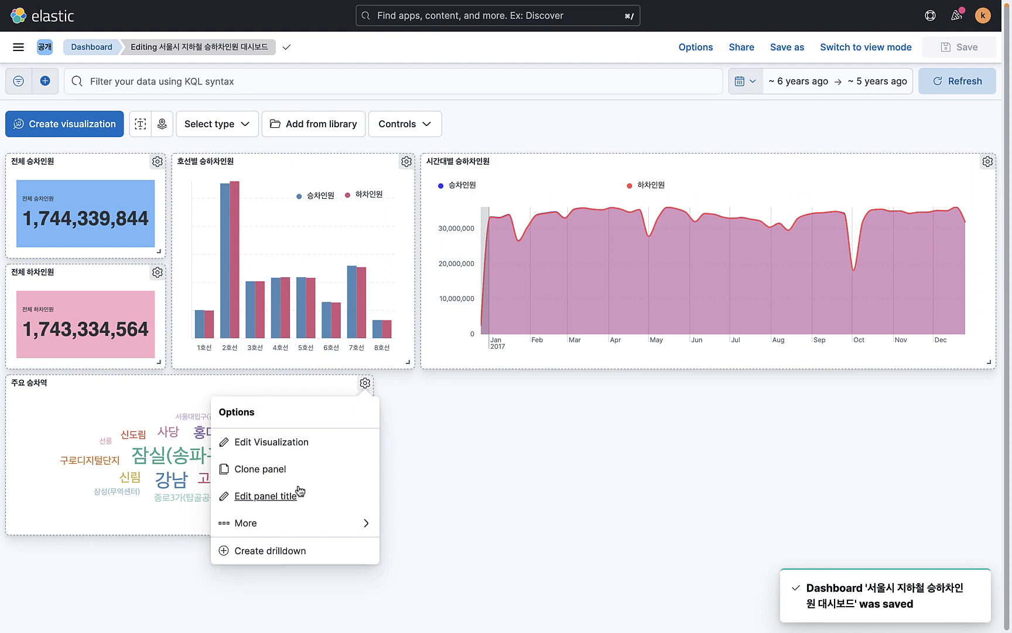
left_click(275, 468)
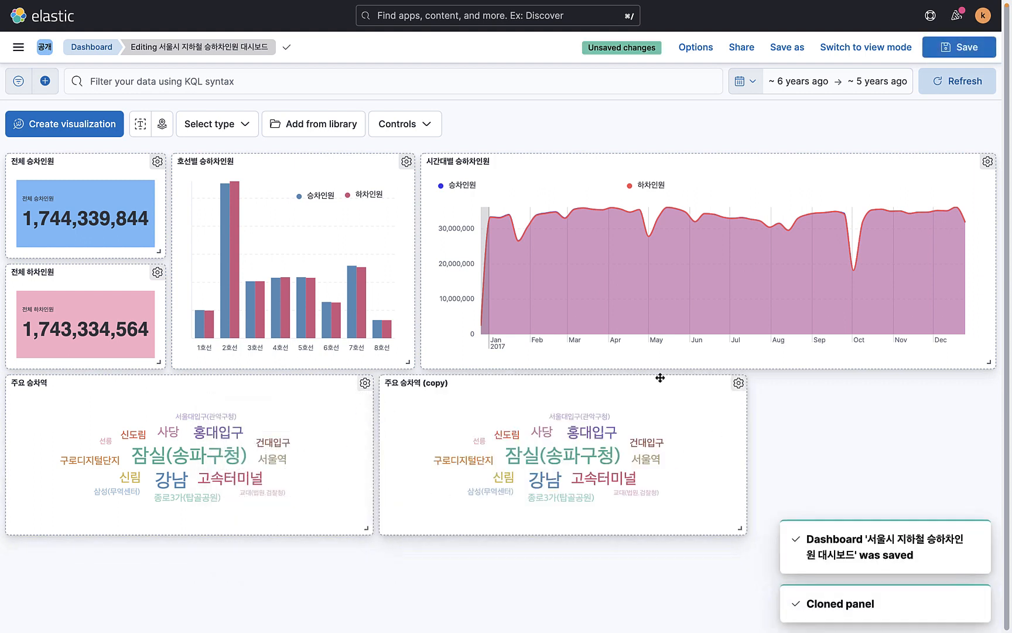
left_click(739, 383)
left_click(655, 443)
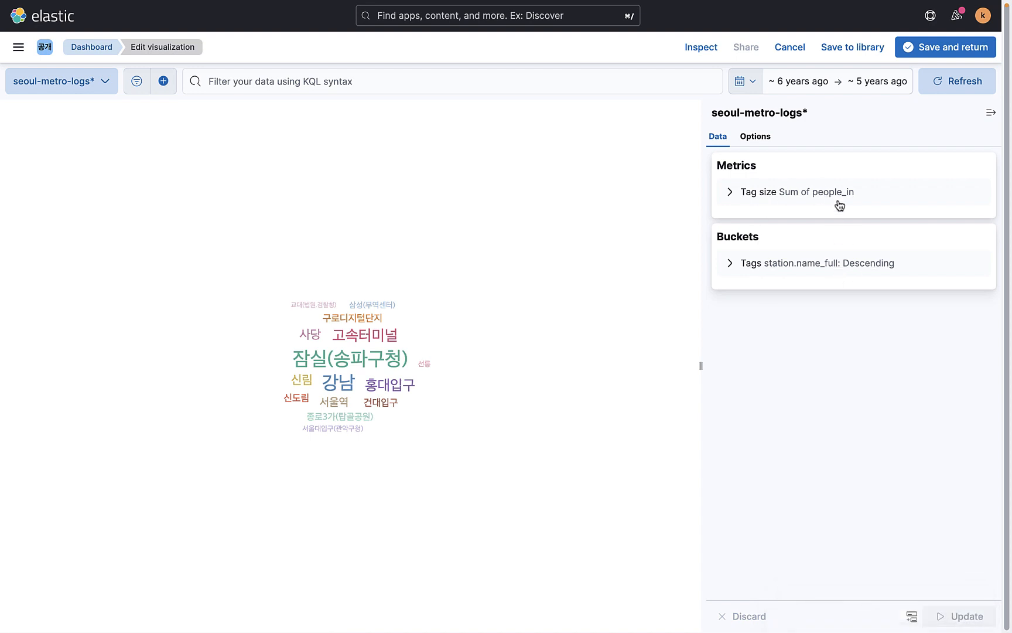
Switch the copied tag cloud's tag size to the sum of people_out, apply the change and return to the dashboard
left_click(840, 193)
left_click(812, 280)
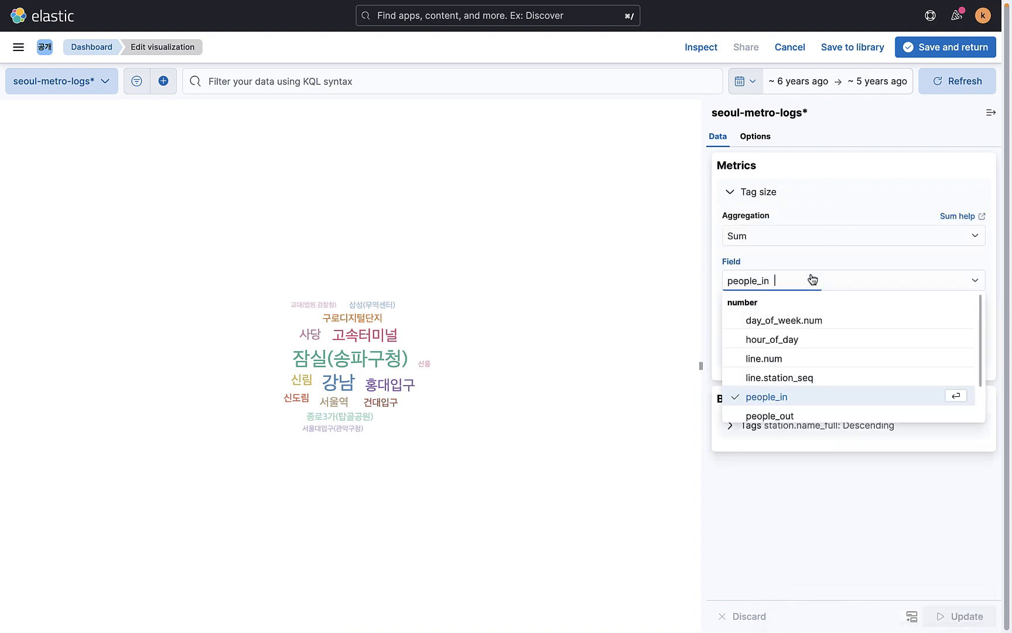
scroll(806, 416, "down", 1)
left_click(791, 392)
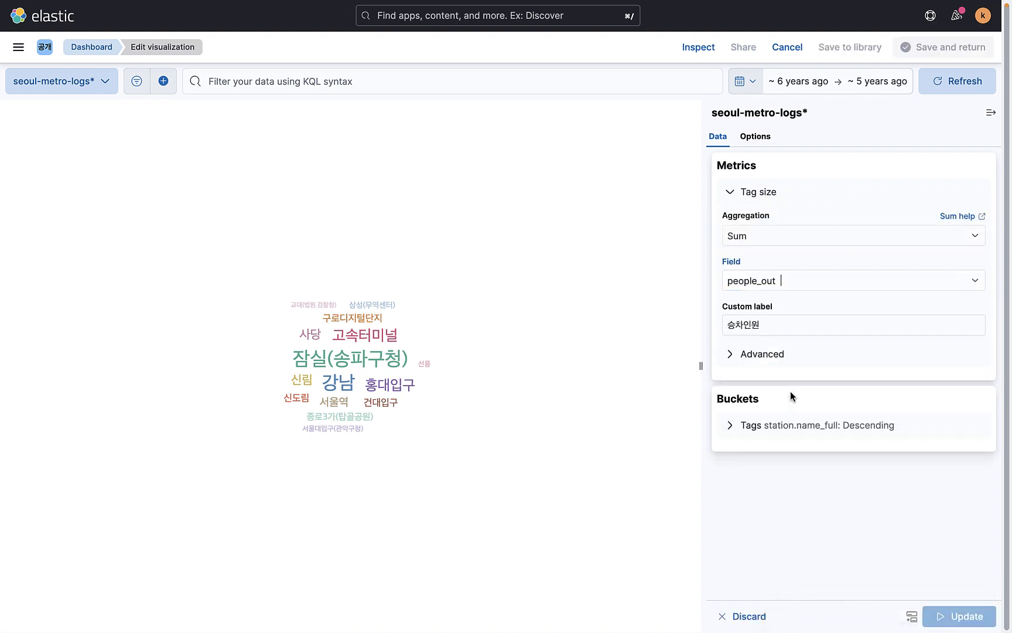
left_click(961, 618)
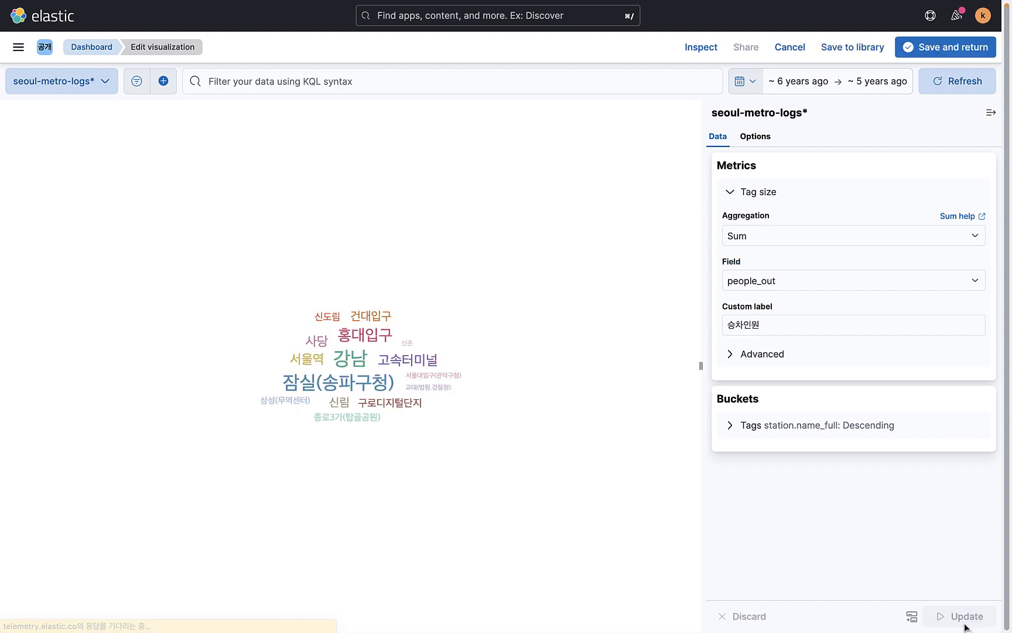
left_click(953, 48)
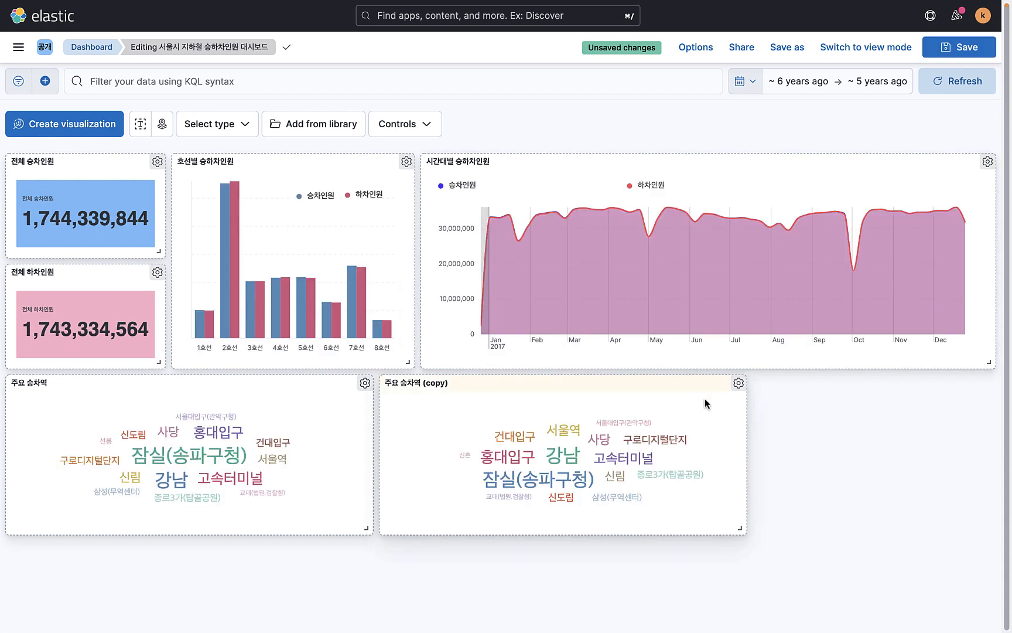
Retitle the copied tag cloud panel 주요 하차역
left_click(738, 383)
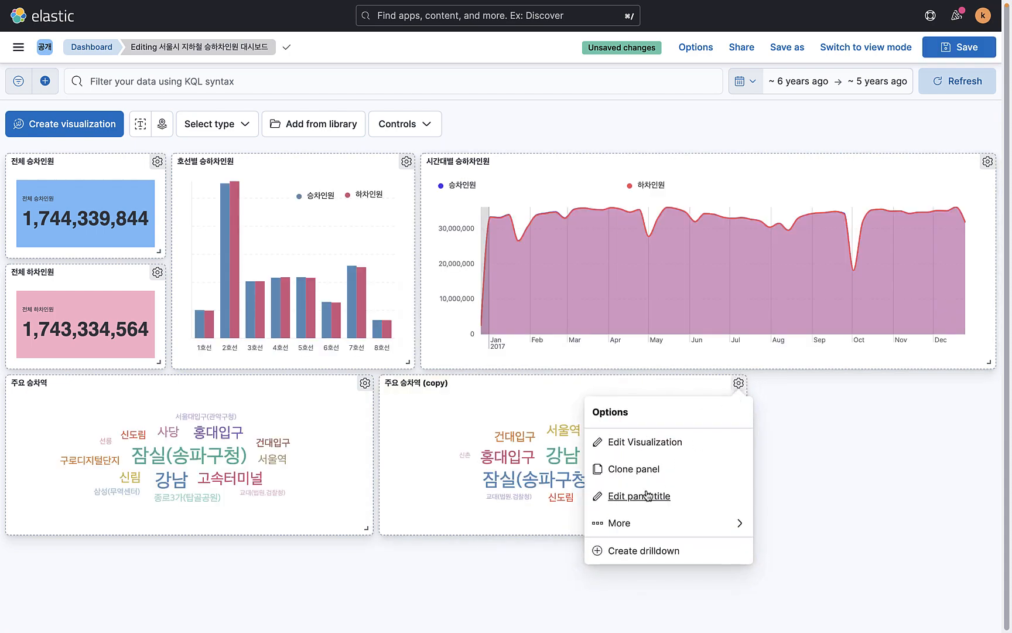
left_click(644, 493)
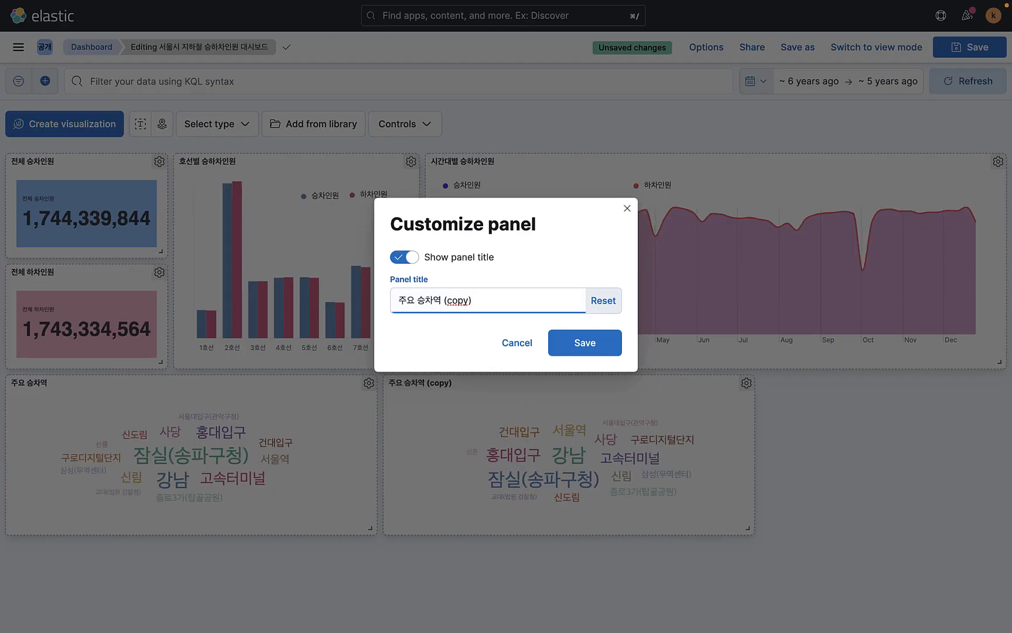
key("BackSpace")
key("BackSpace")
key("BackSpace")
type("횟")
left_click(593, 352)
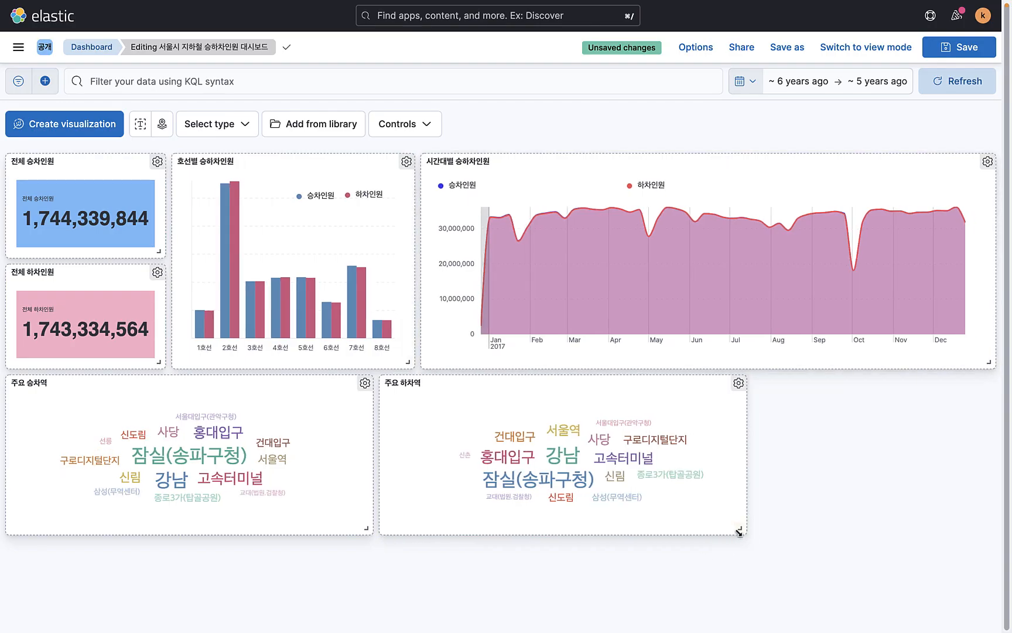
Move the 주요 하차역 panel directly beneath the 주요 승차역 panel
left_click_drag(562, 382, 188, 551)
scroll(503, 458, "down", 2)
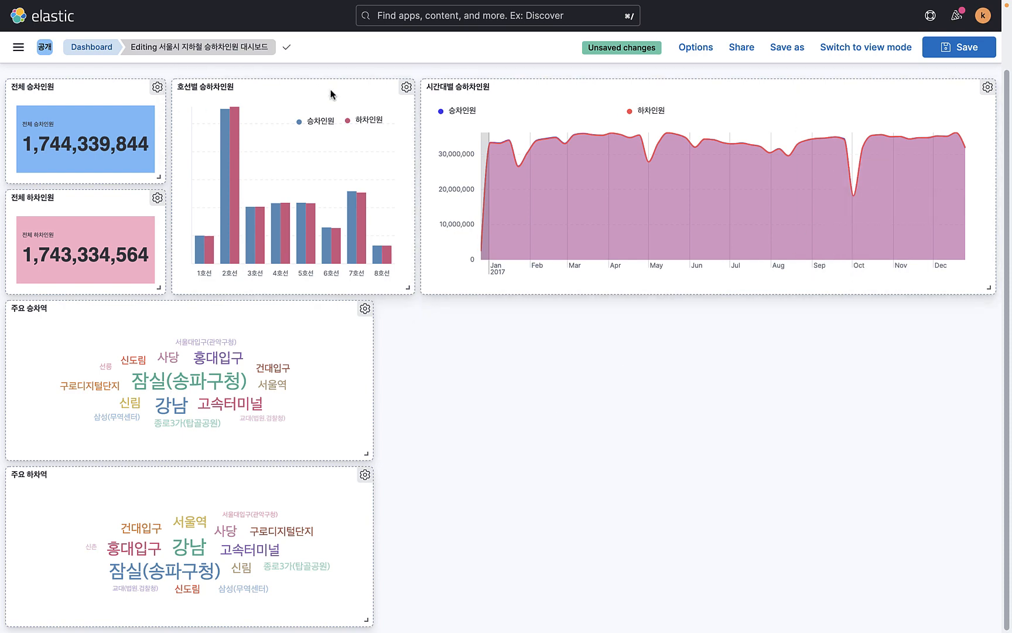
scroll(311, 181, "up", 2)
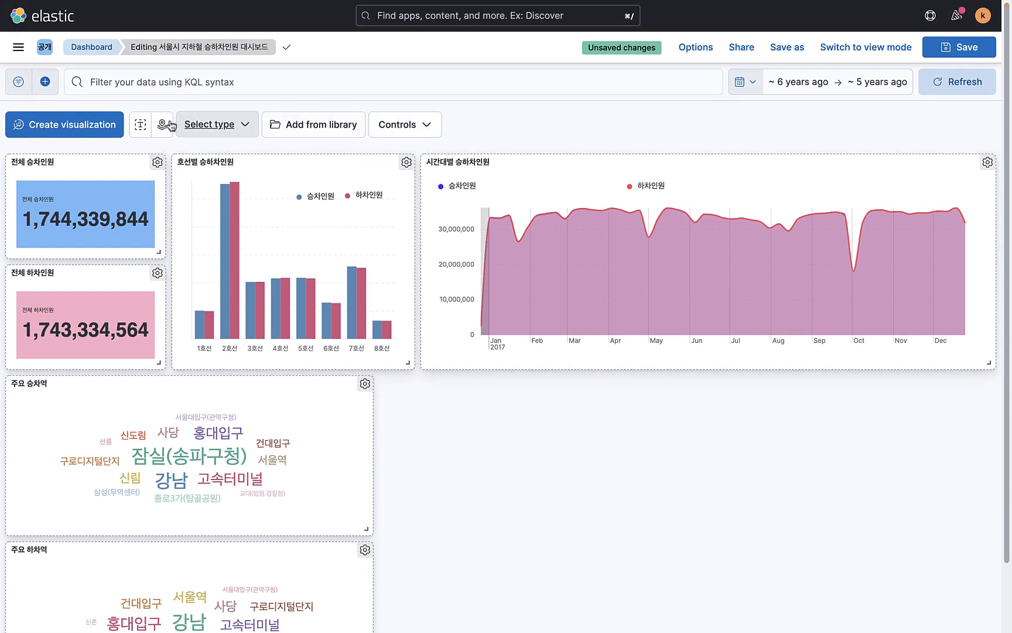
Create a new dashboard visualization and set its type to Heat map
left_click(106, 130)
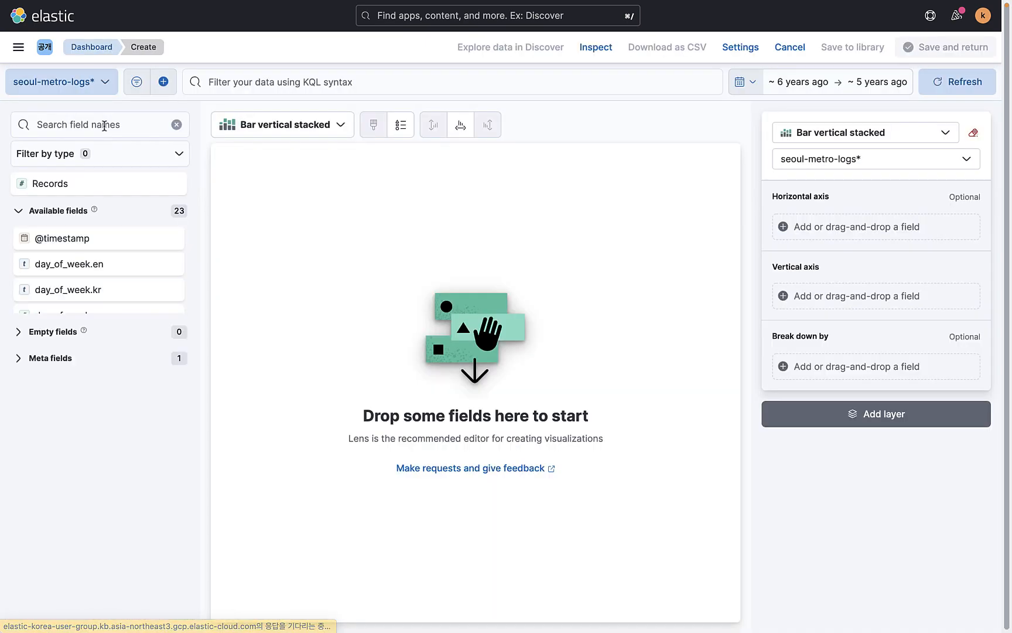
left_click(314, 129)
scroll(327, 301, "down", 5)
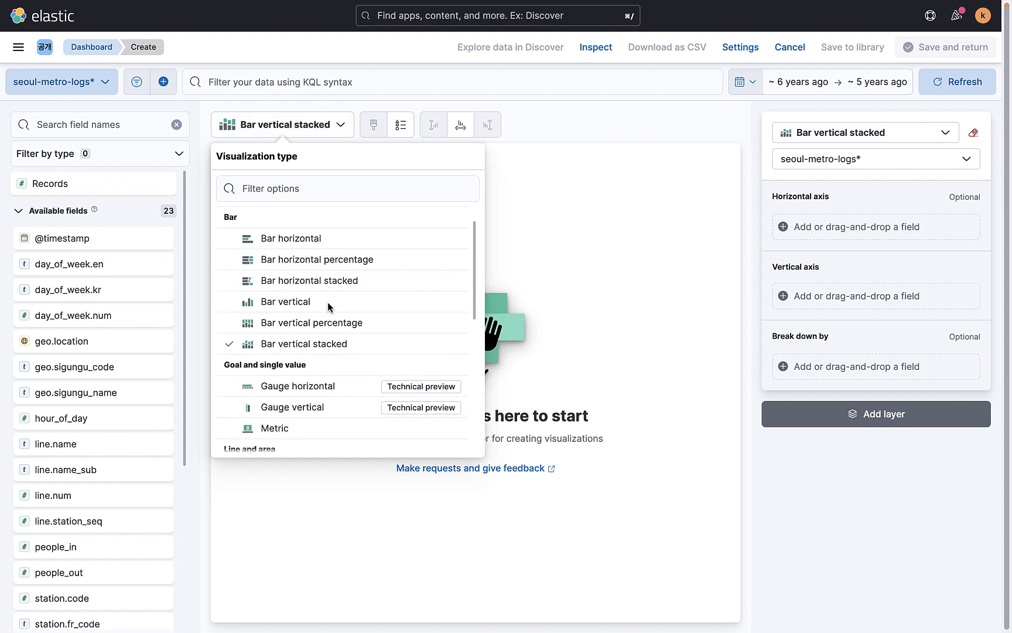
scroll(291, 339, "down", 5)
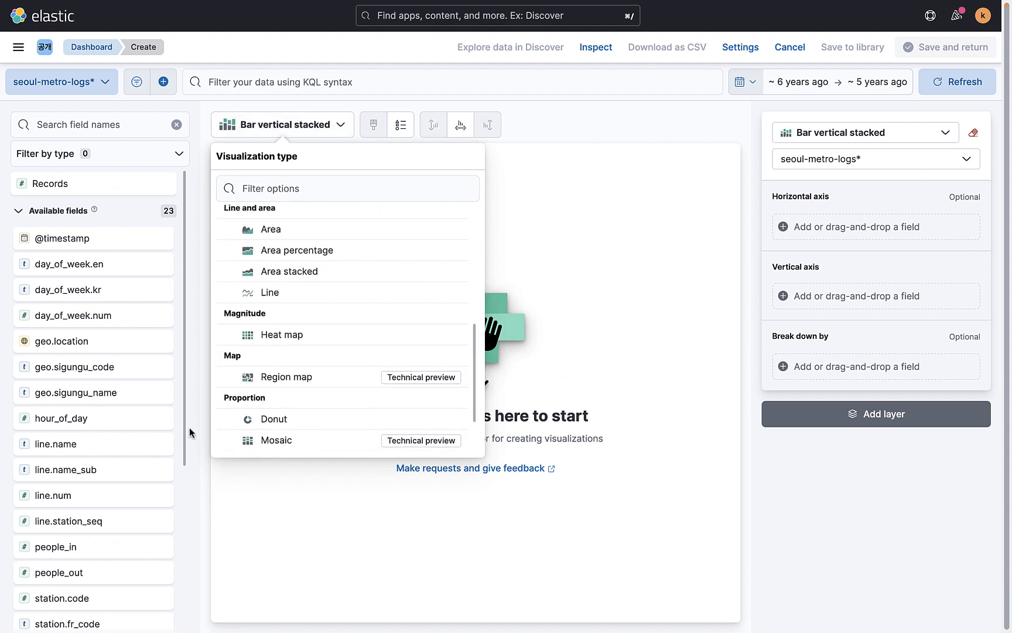
left_click(288, 323)
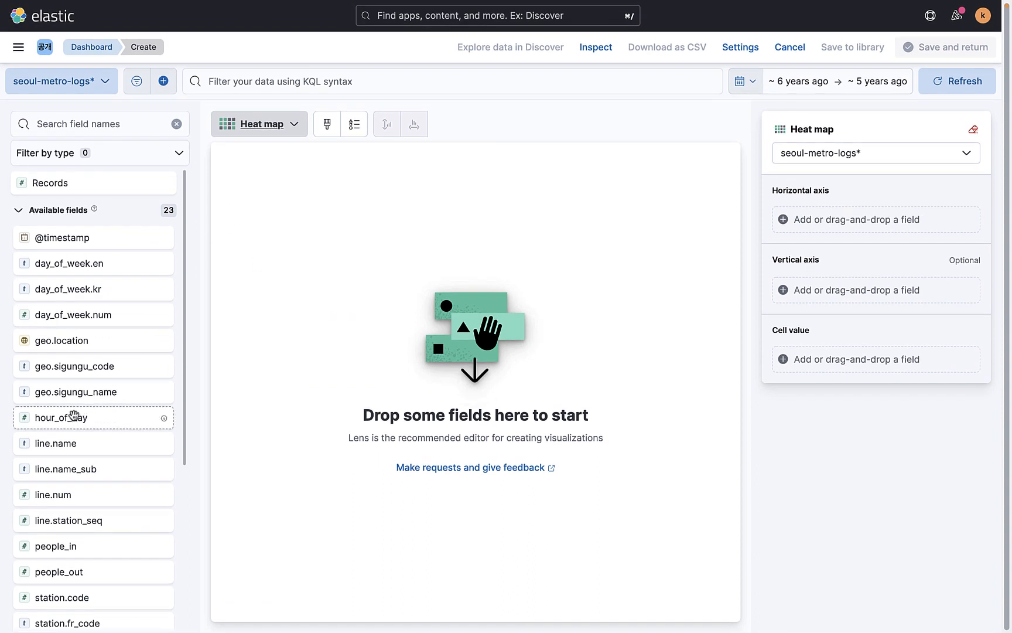
left_click_drag(73, 415, 394, 405)
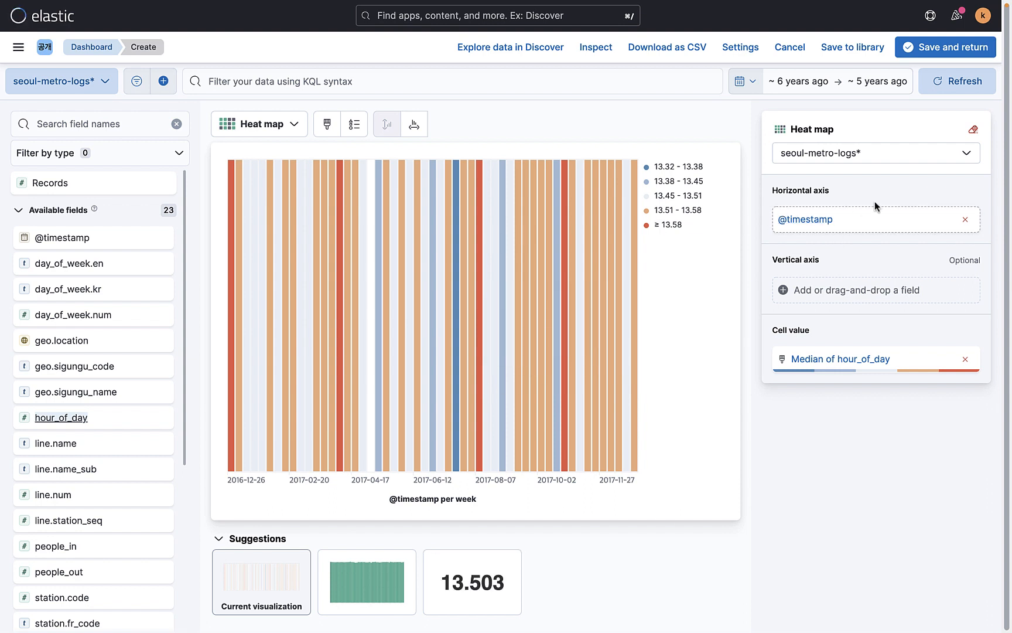
left_click(965, 220)
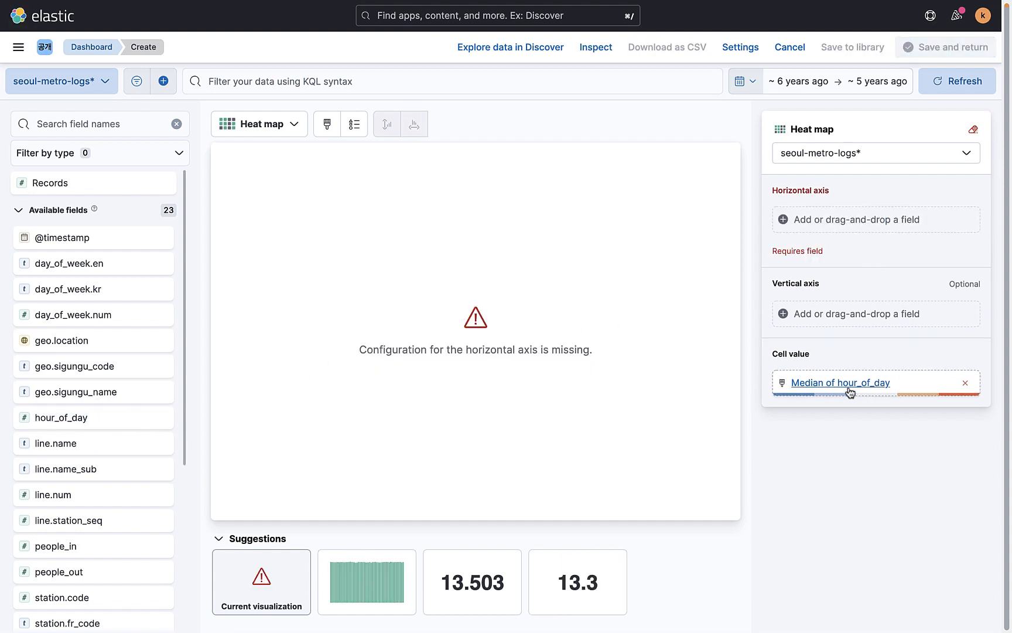
left_click_drag(849, 390, 844, 311)
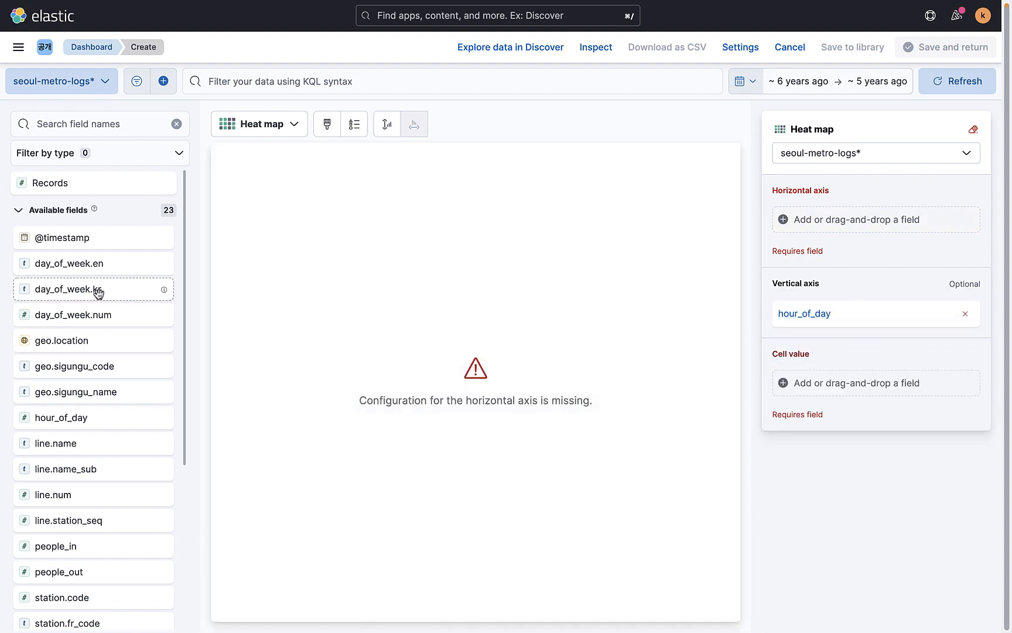
left_click_drag(98, 293, 870, 386)
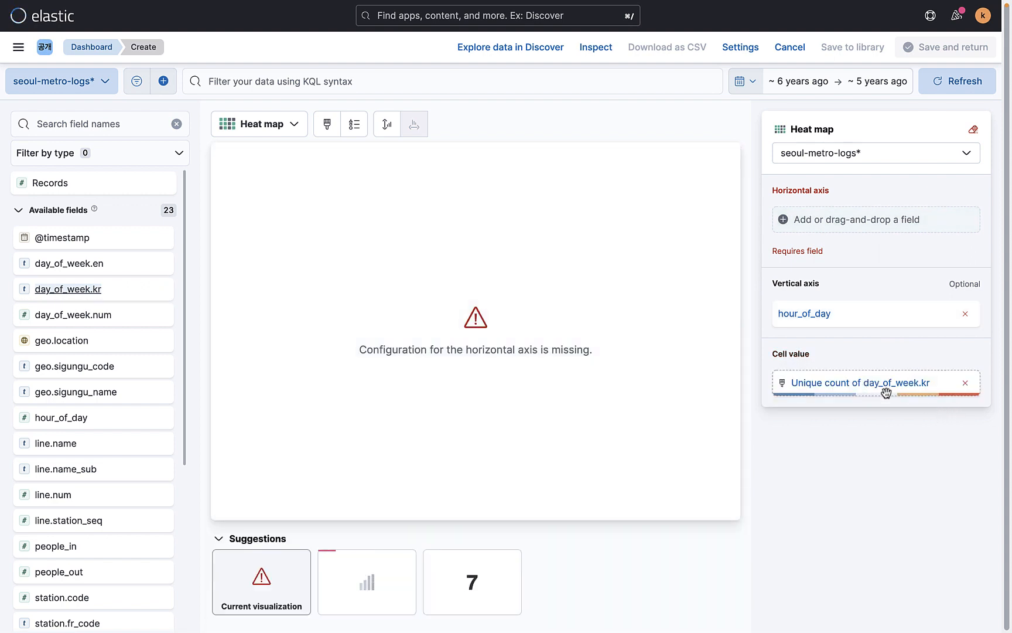
left_click_drag(870, 390, 870, 222)
left_click(965, 219)
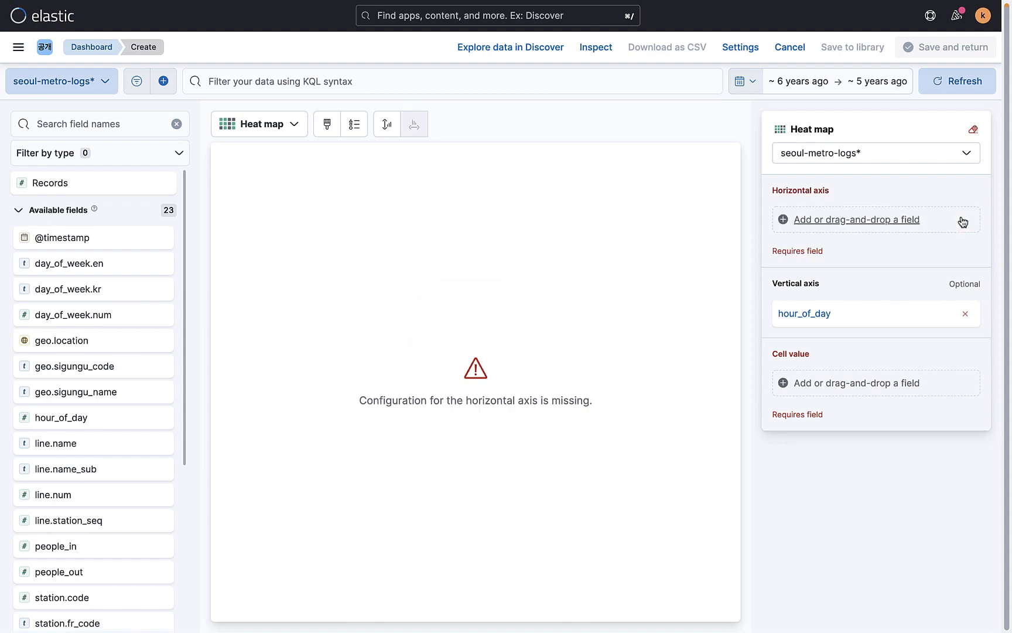
left_click(965, 290)
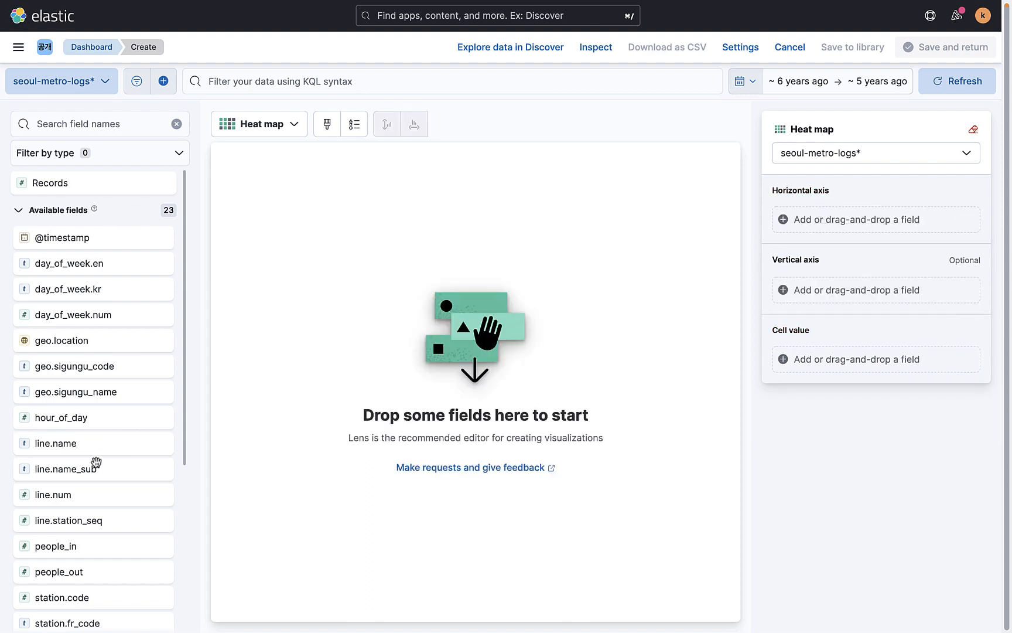
Assign people_in to the heat map's horizontal axis, day_of_week.kr to the vertical axis and hour_of_day to the cell value
left_click_drag(76, 552, 848, 231)
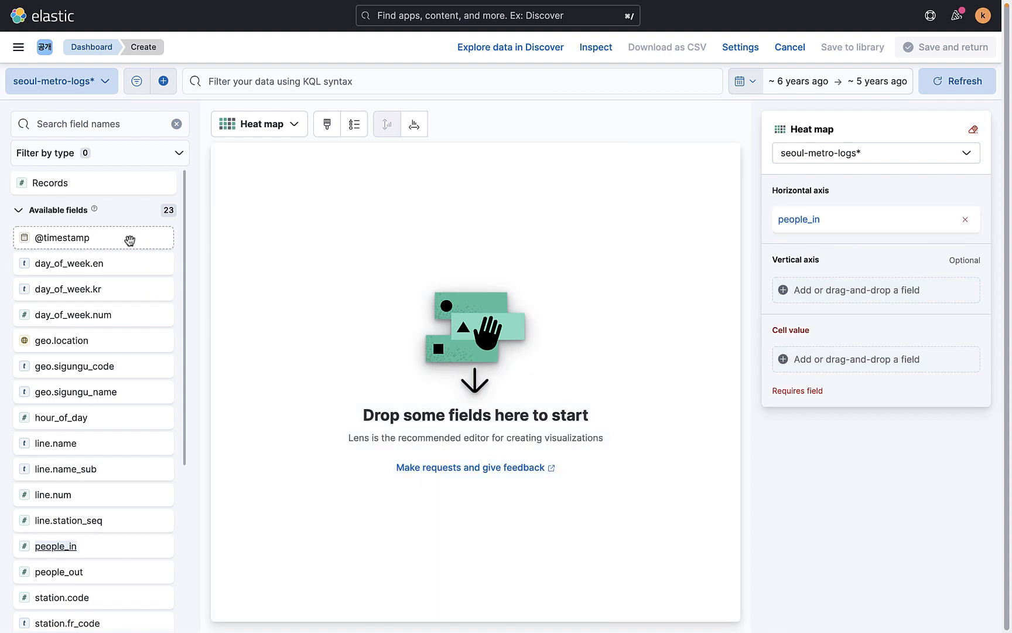
left_click_drag(90, 289, 840, 303)
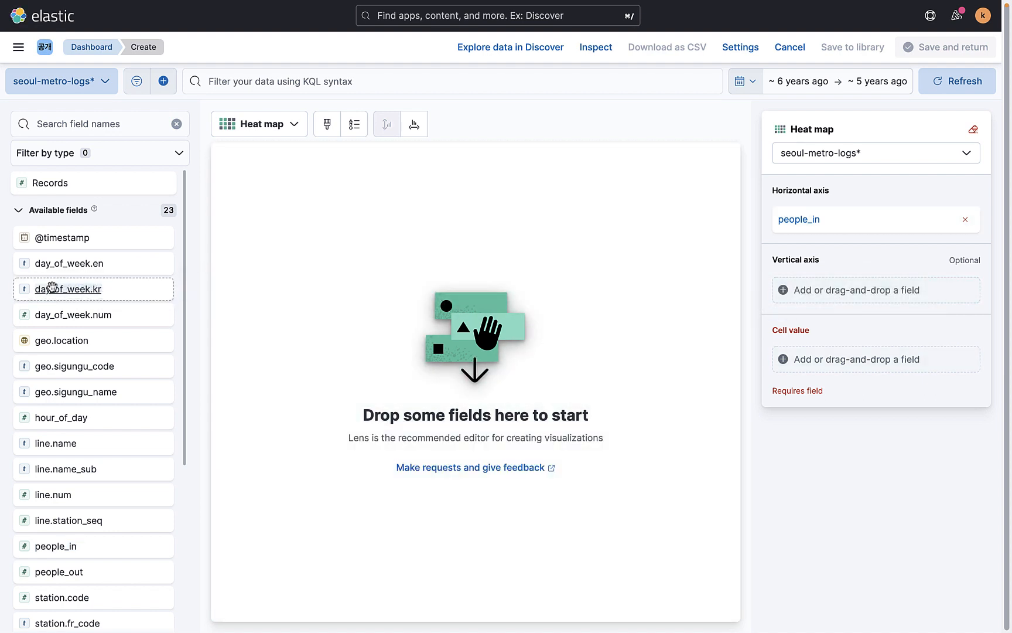
left_click_drag(52, 287, 813, 288)
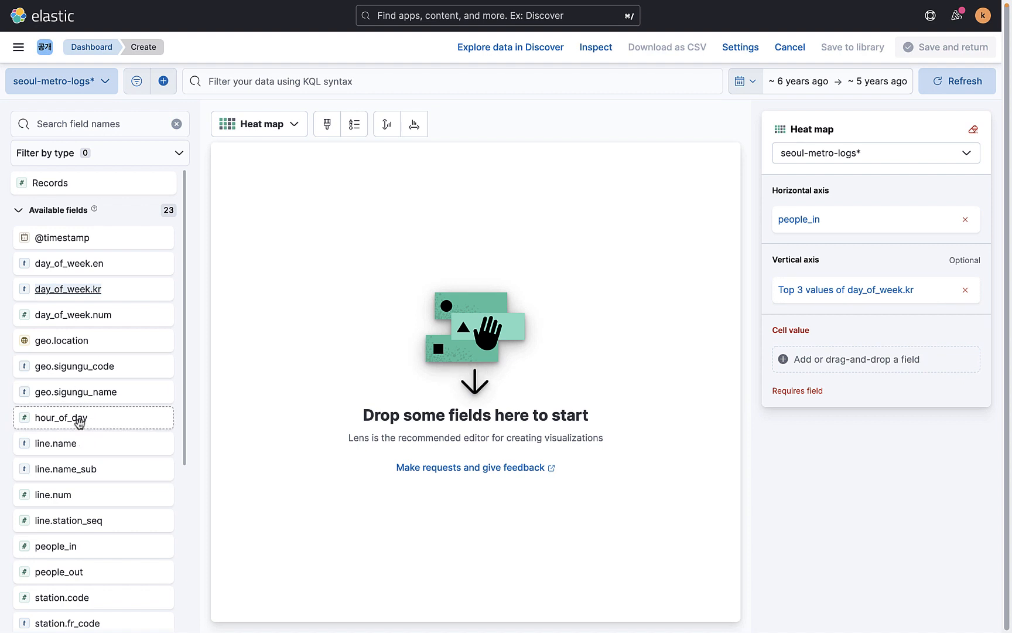
left_click_drag(78, 418, 779, 357)
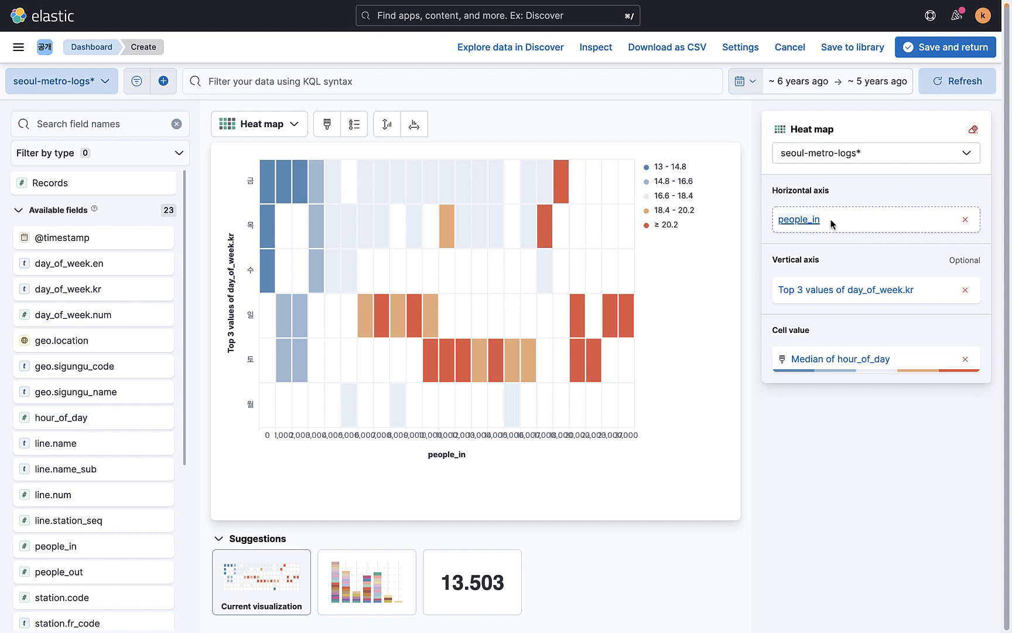
Rearrange the heat map fields so people_in is the cell value, day_of_week.kr the horizontal axis and hour_of_day the vertical axis
left_click_drag(825, 221, 786, 358)
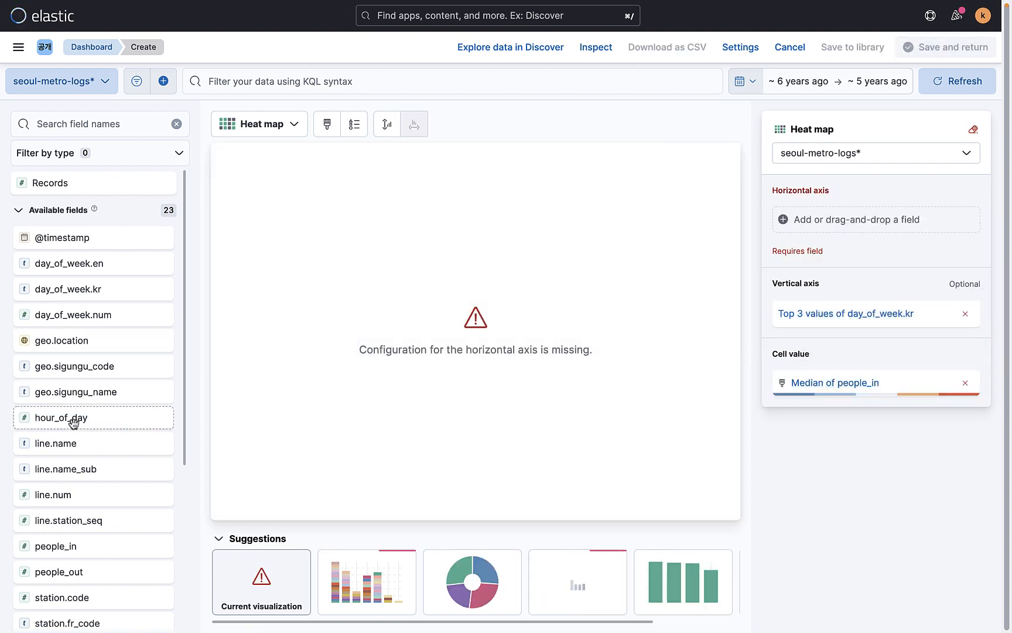
left_click_drag(80, 418, 835, 218)
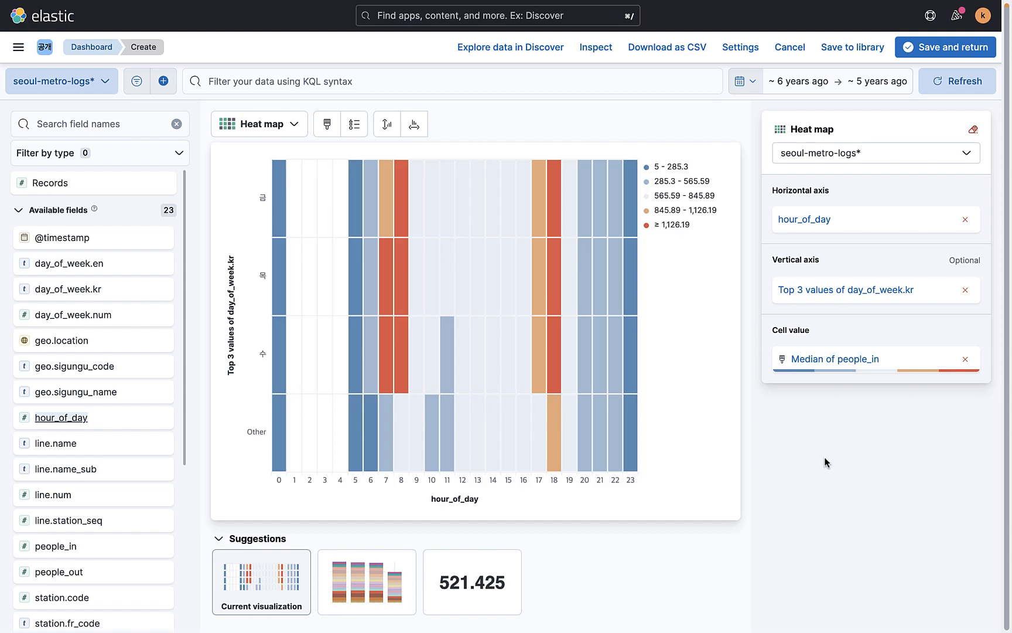
left_click_drag(823, 291, 826, 221)
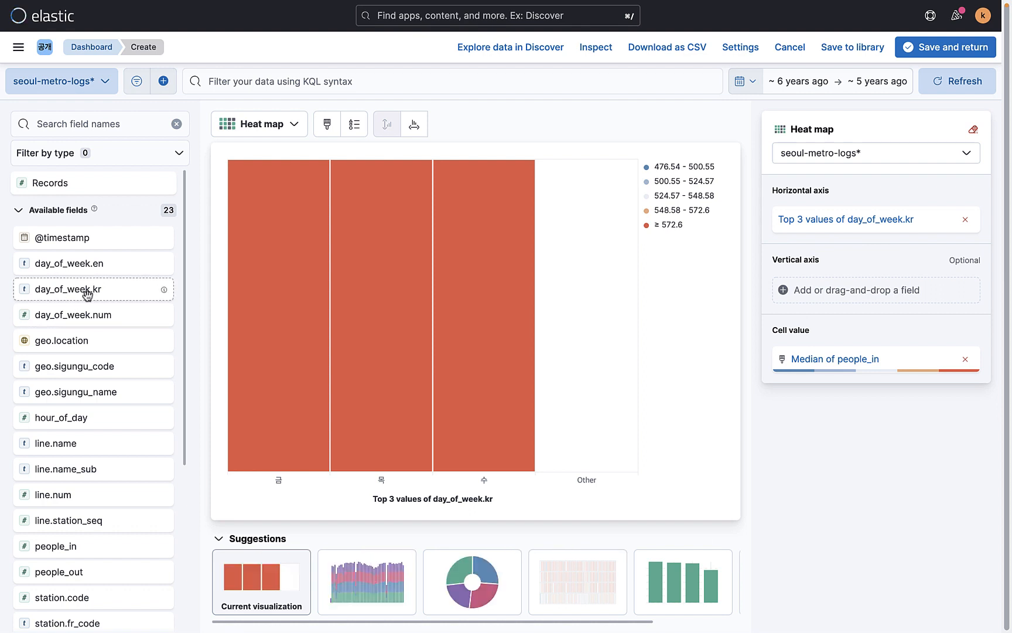
left_click_drag(113, 418, 848, 294)
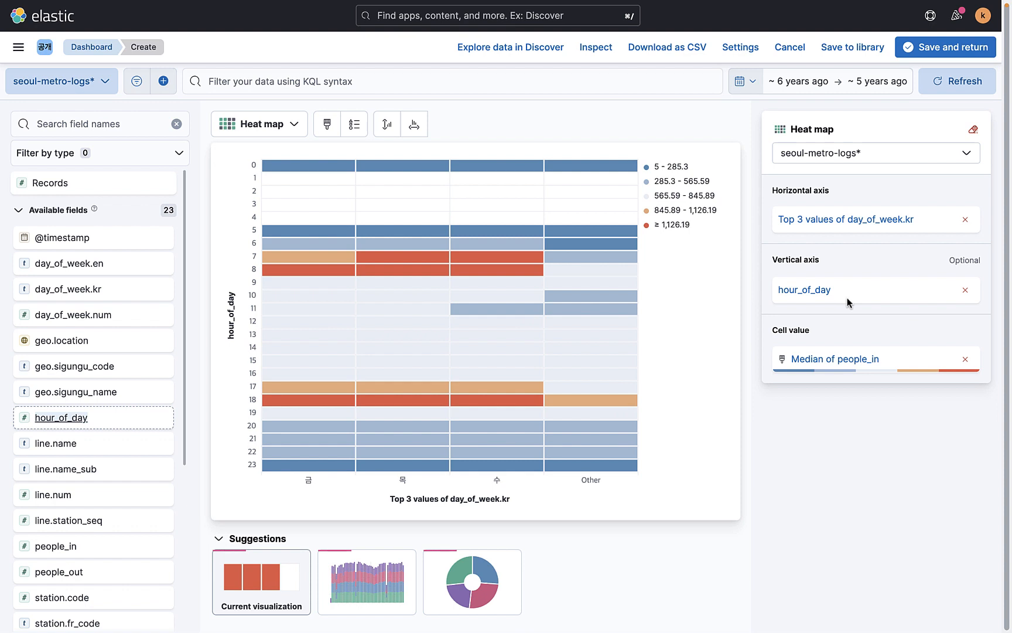
Change the heat map's cell value function to Sum for people_in
left_click(849, 360)
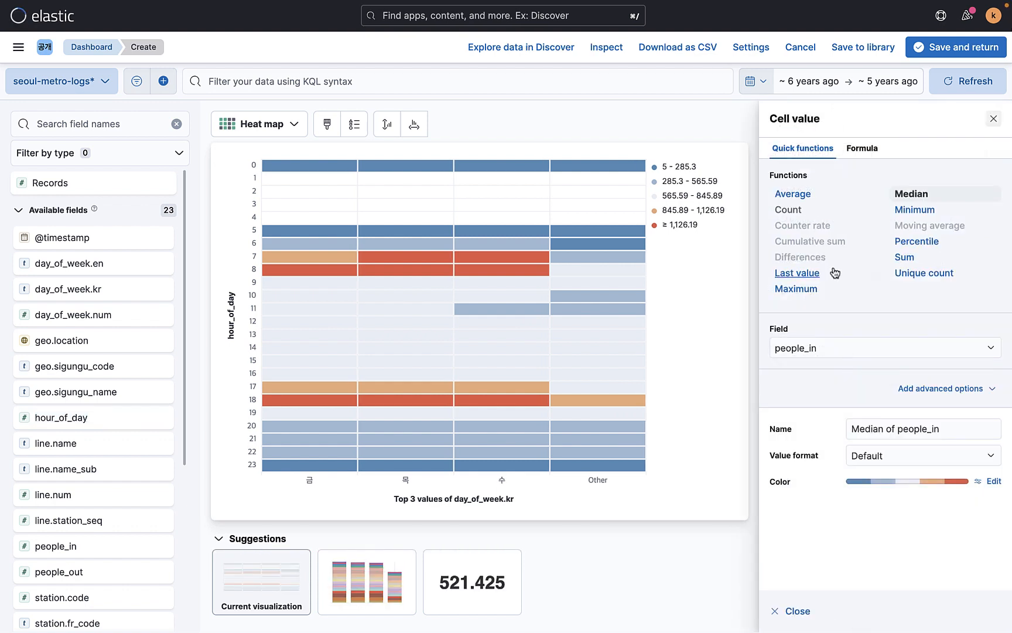
left_click(902, 259)
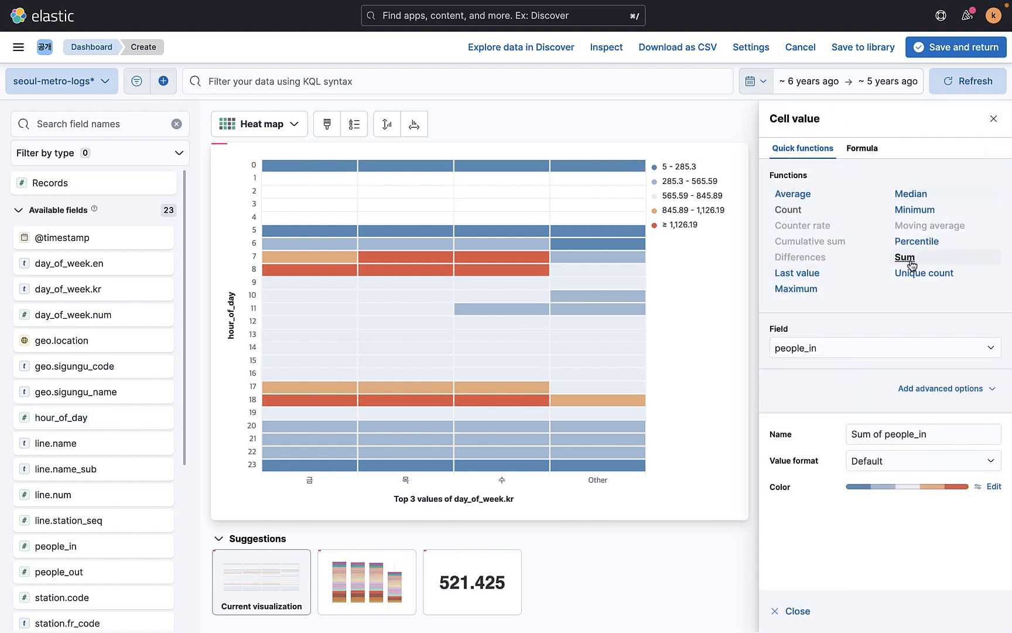
left_click(656, 579)
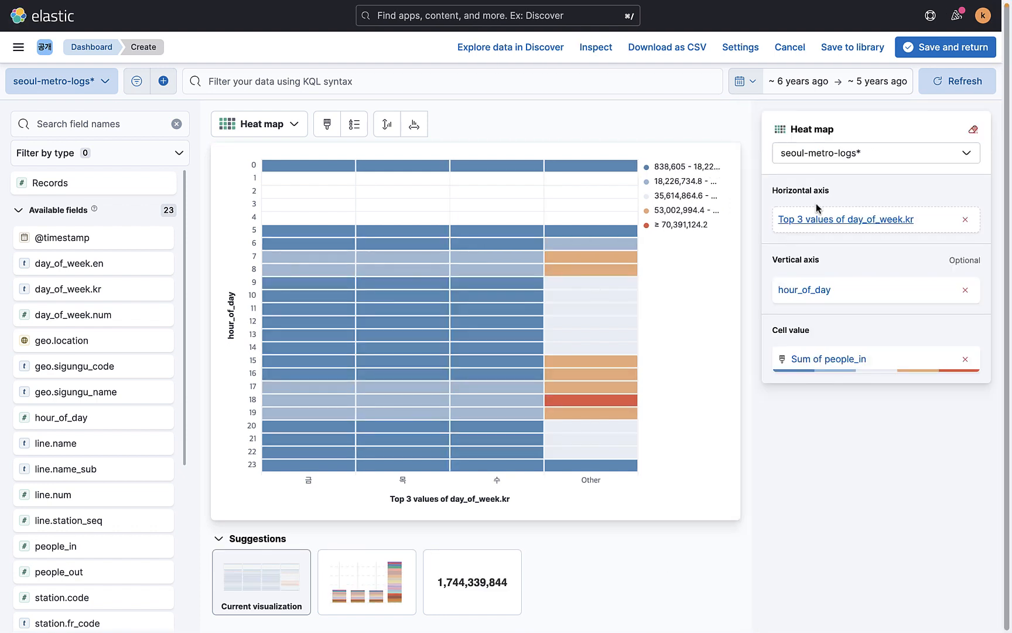
Open the settings of the heat map's day_of_week.kr horizontal axis
left_click(842, 225)
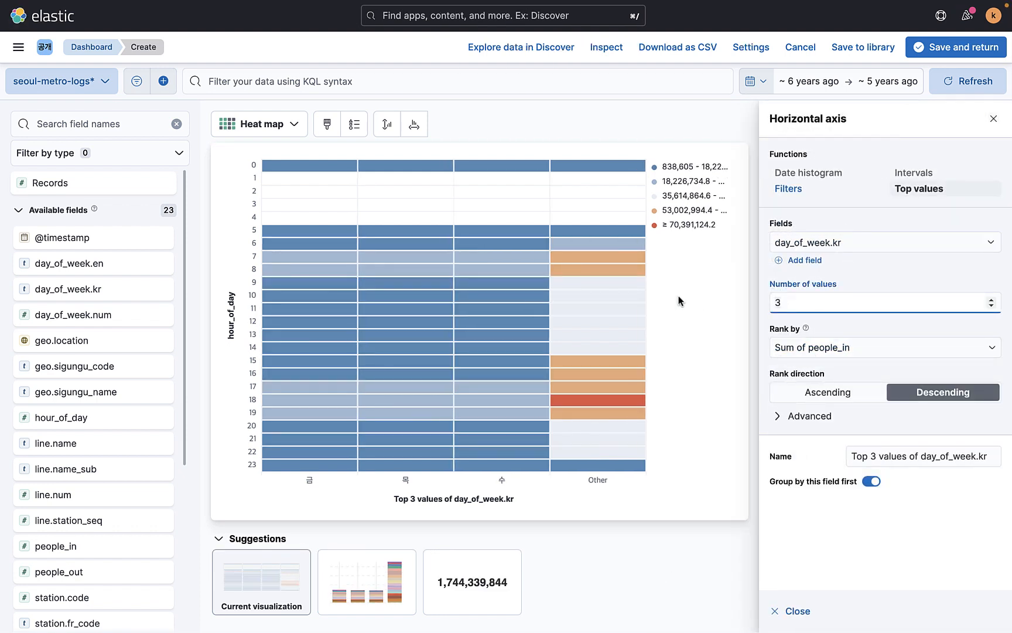
Set the heat map's horizontal axis to the top 7 values of day_of_week.kr and check the hour_of_day vertical axis settings
type("7")
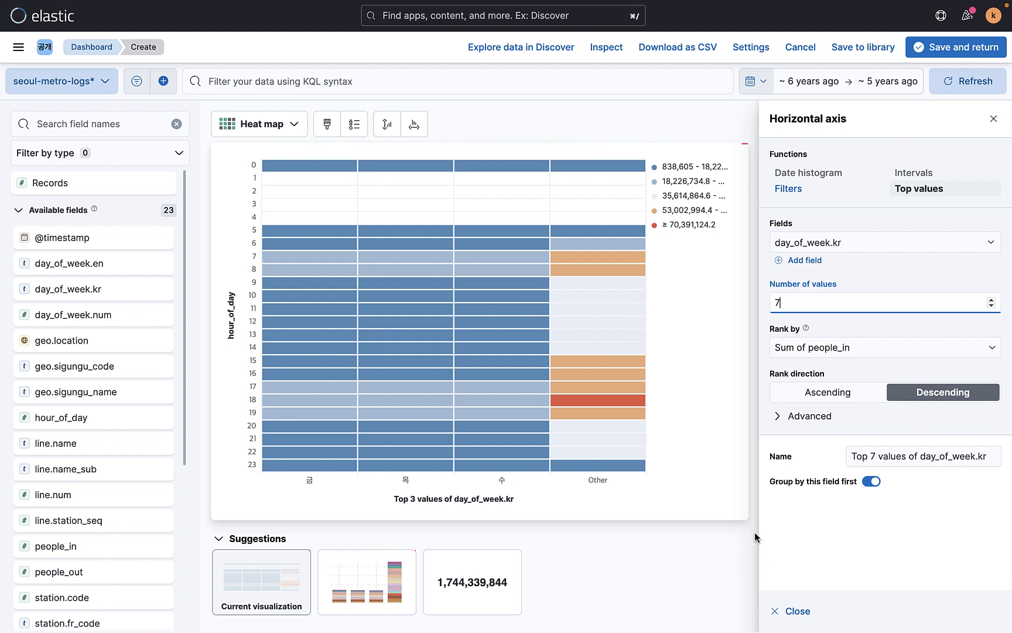
left_click(713, 566)
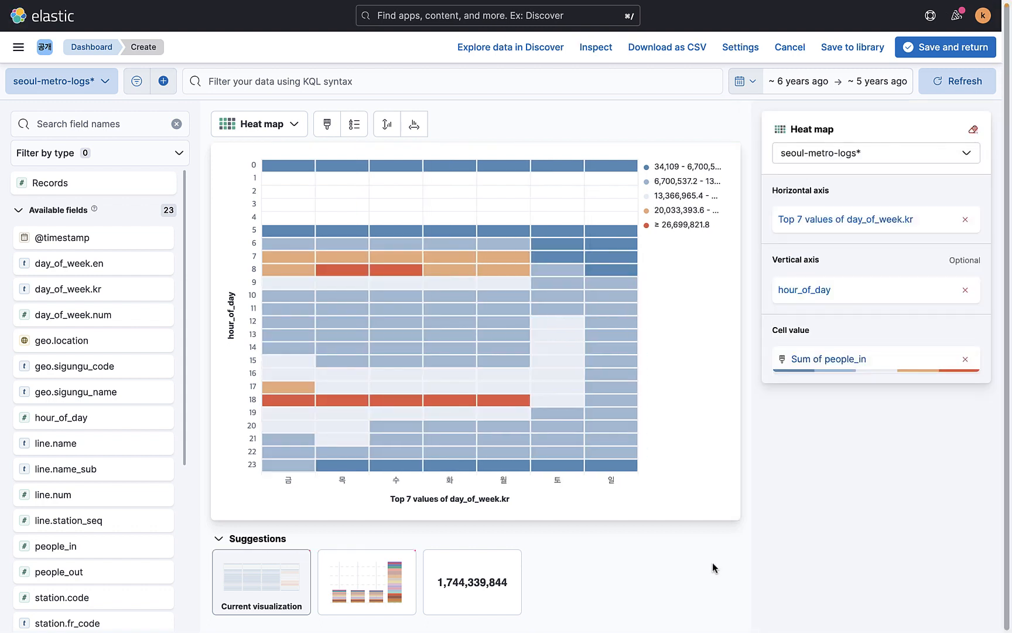
left_click(840, 290)
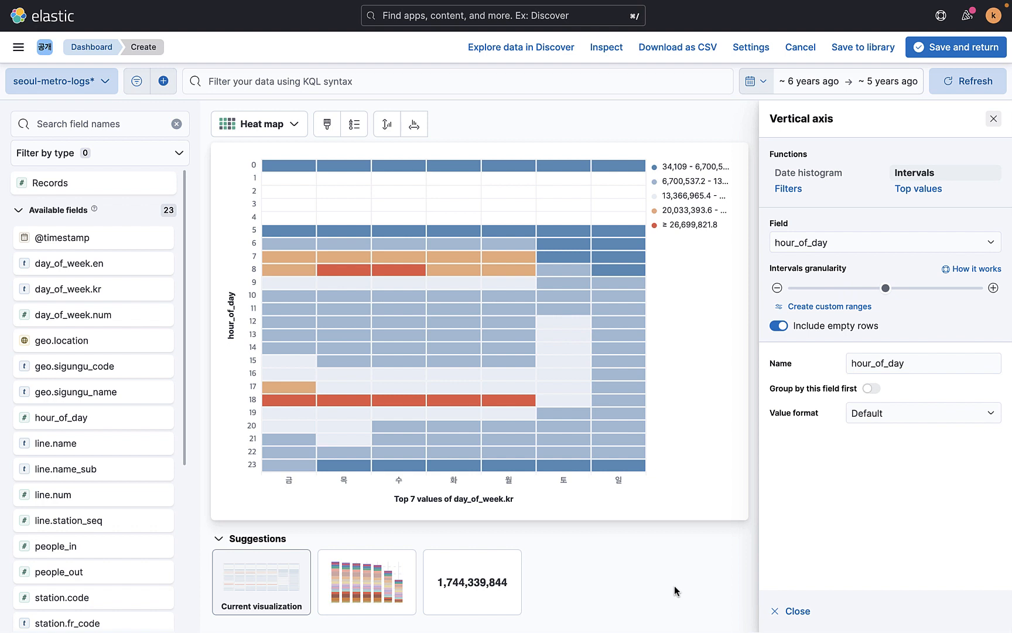
key("Escape")
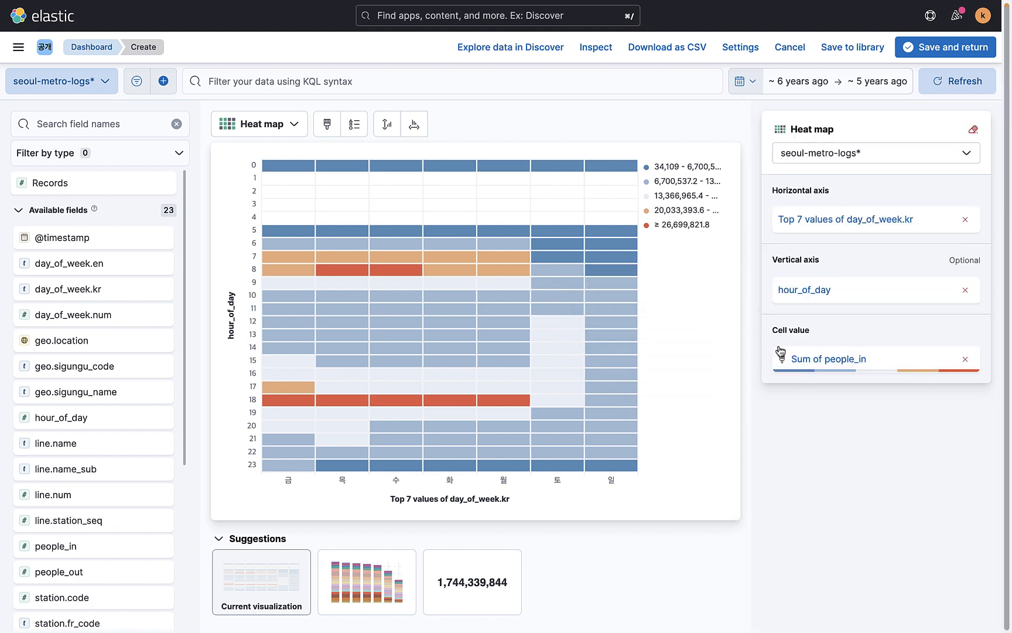
Change the color palette of the Sum of people_in cell value to Cool
left_click(787, 356)
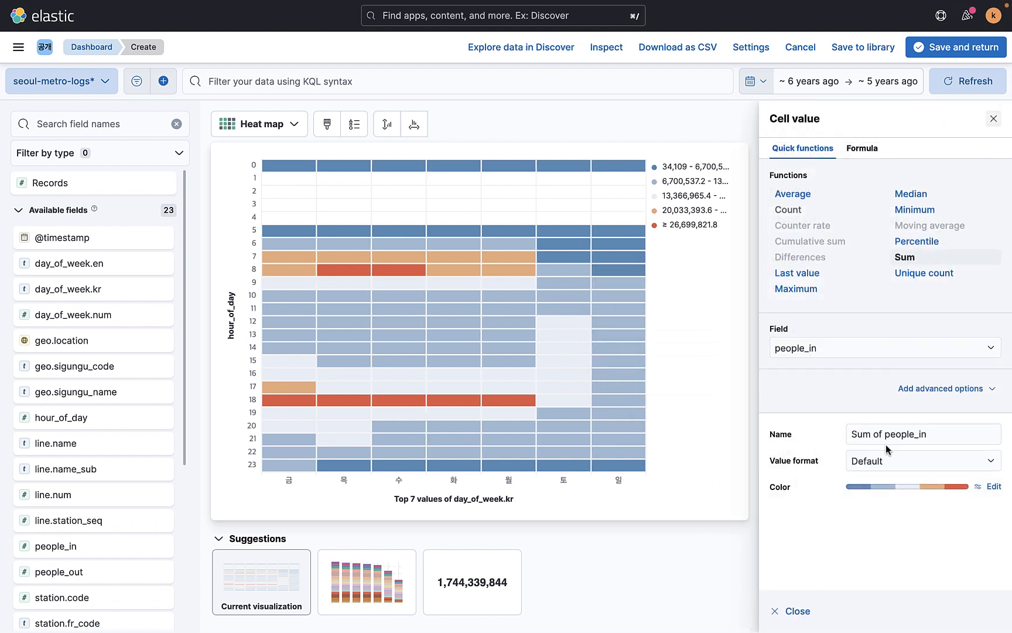
left_click(915, 468)
left_click(858, 482)
left_click(994, 488)
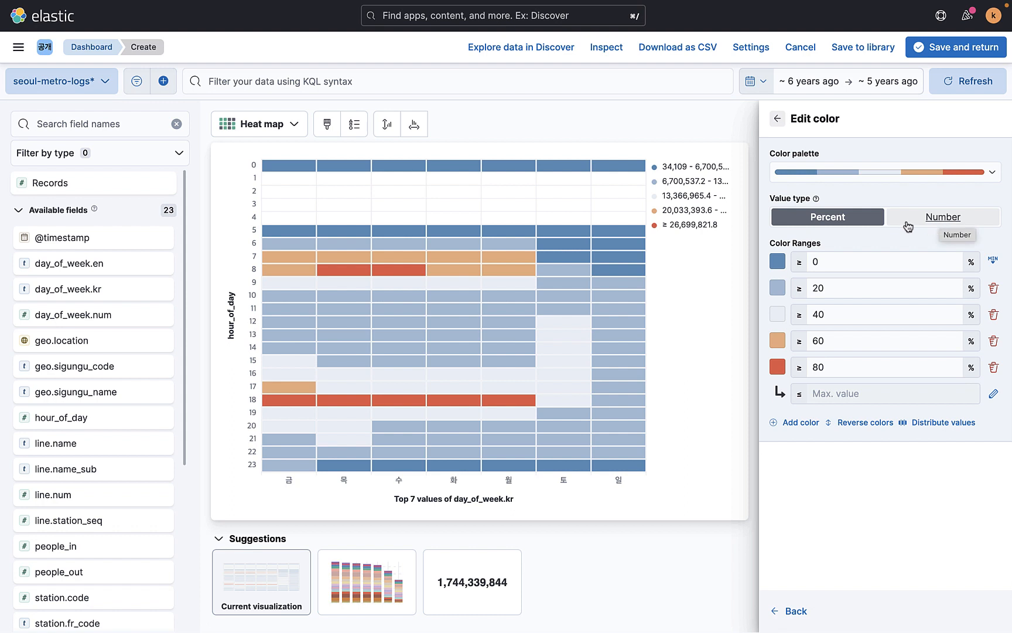
left_click(882, 174)
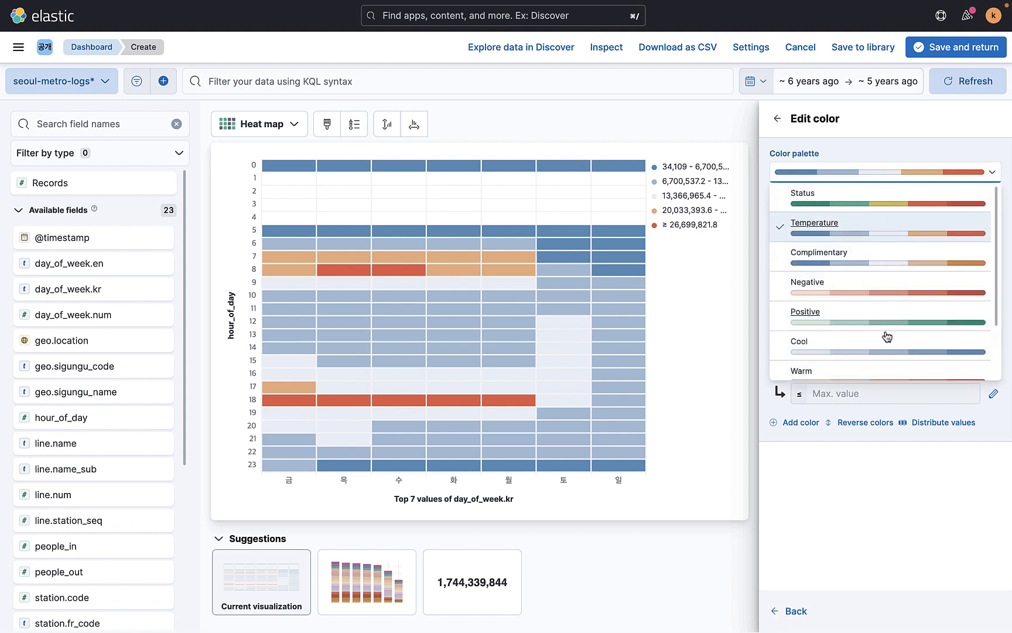
left_click(888, 358)
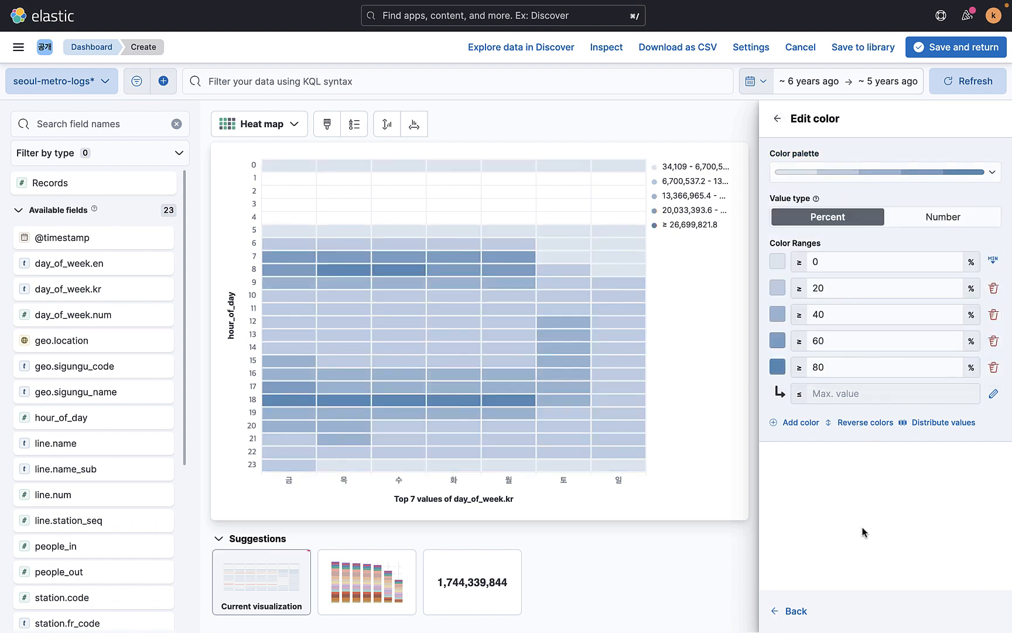
left_click(671, 590)
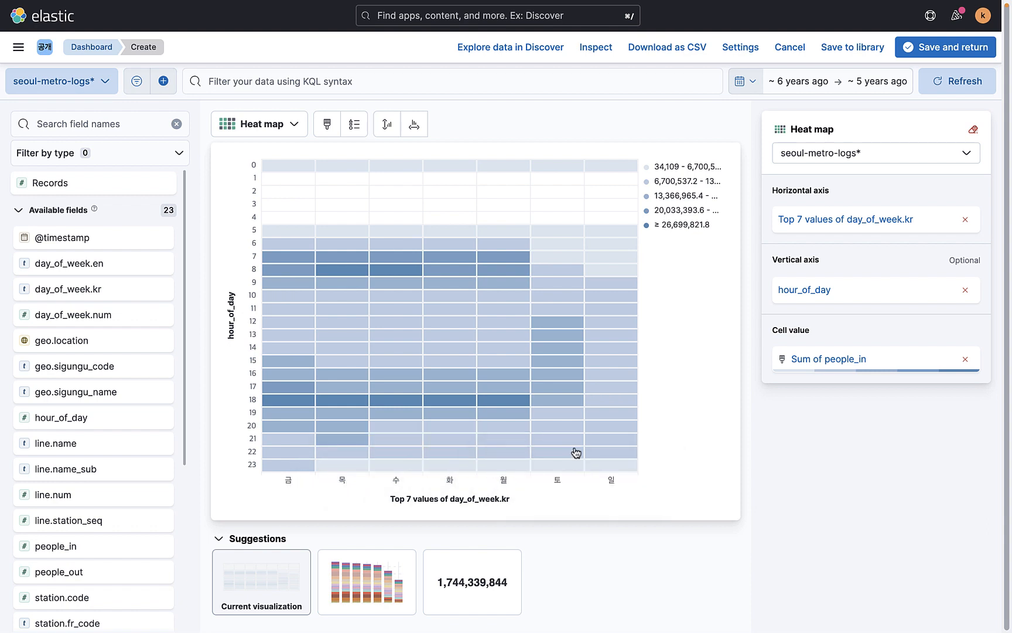
Rank the horizontal axis values alphabetically and change the axis field to day_of_week.num
left_click(858, 226)
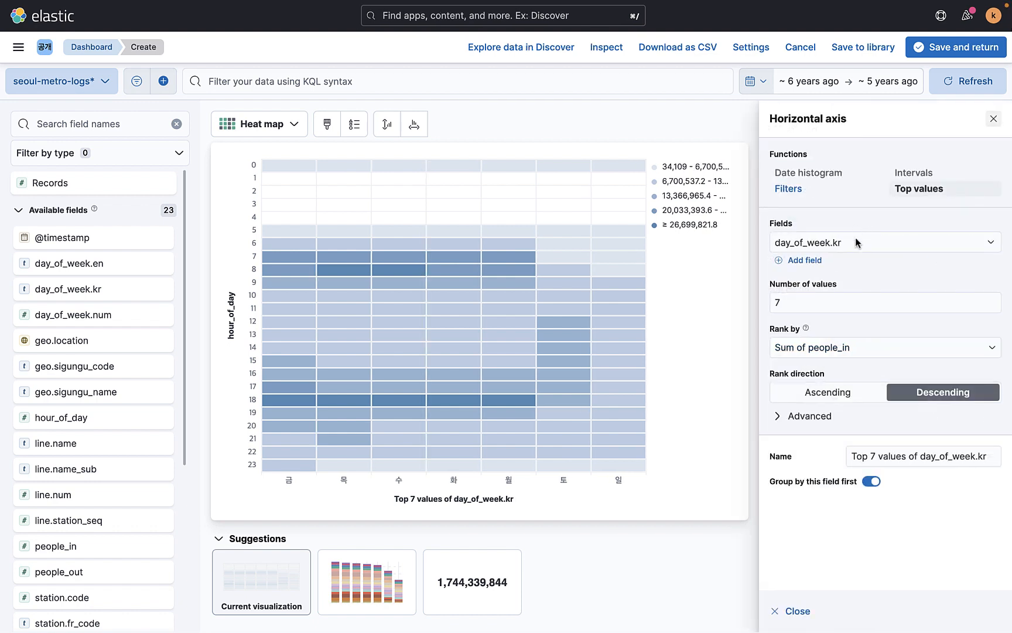
left_click(844, 346)
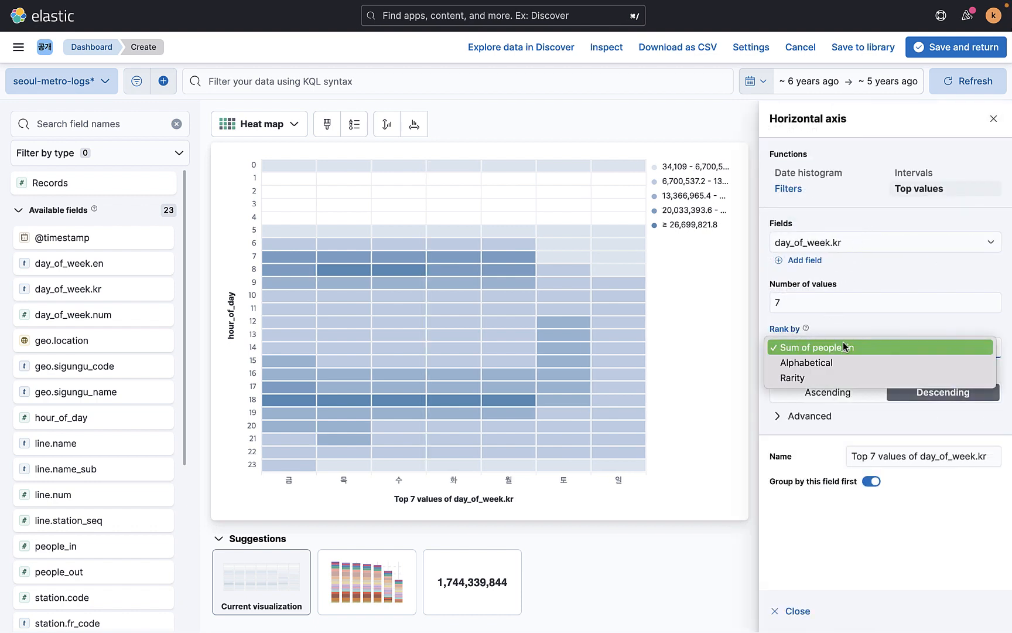
left_click(841, 363)
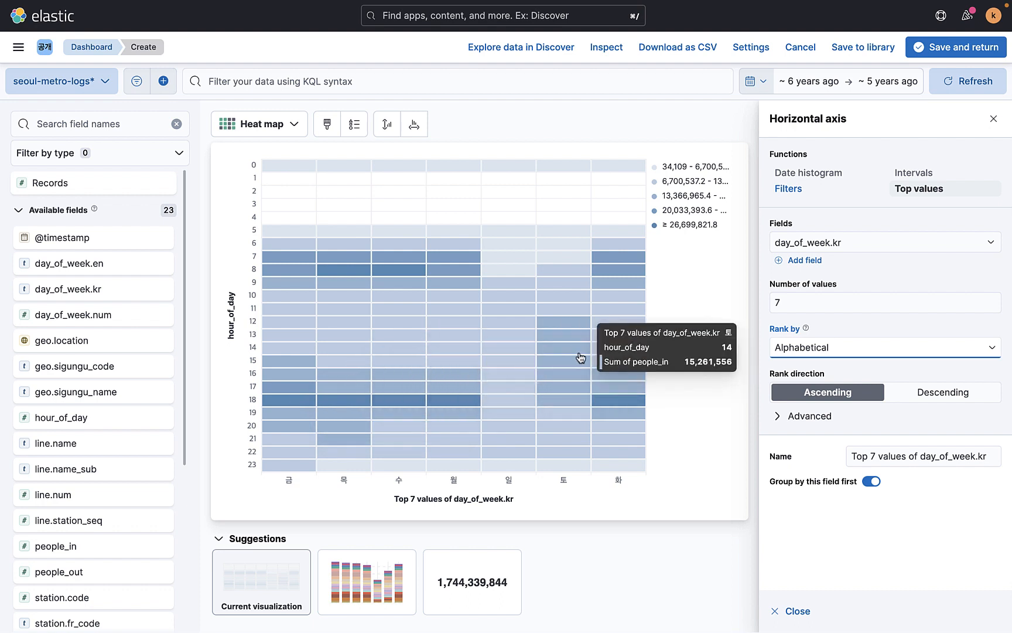
left_click(873, 242)
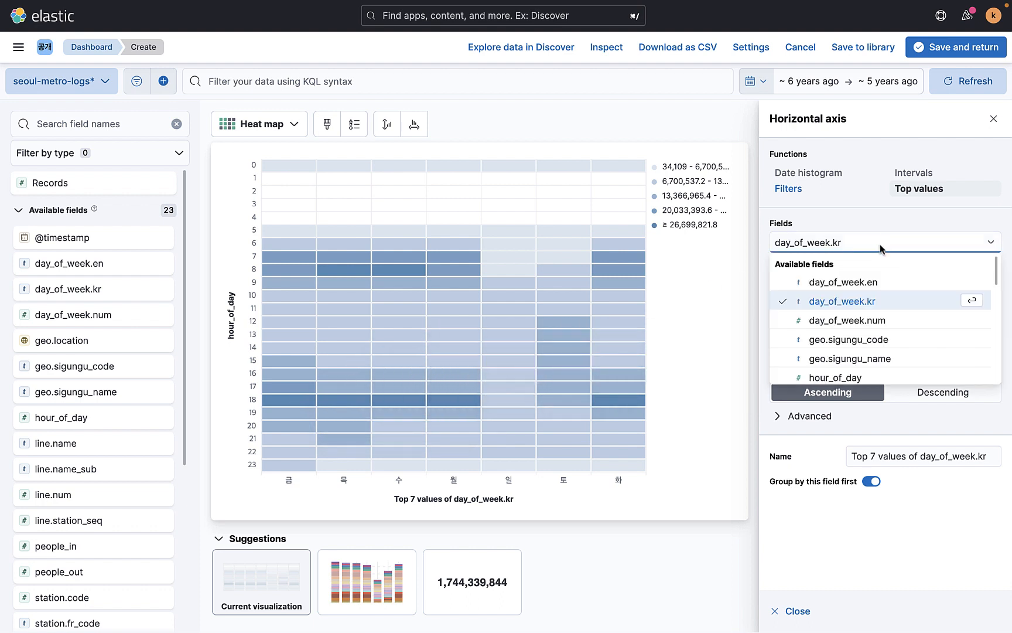
left_click(882, 320)
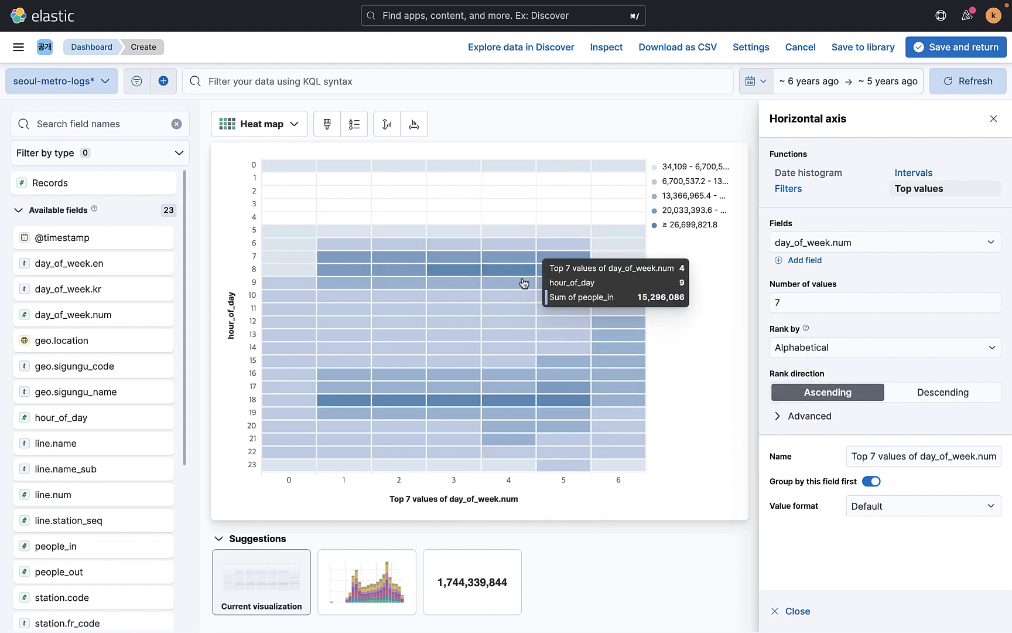
Leave the Lens heat map for the dashboard, discarding its unsaved changes
left_click(91, 46)
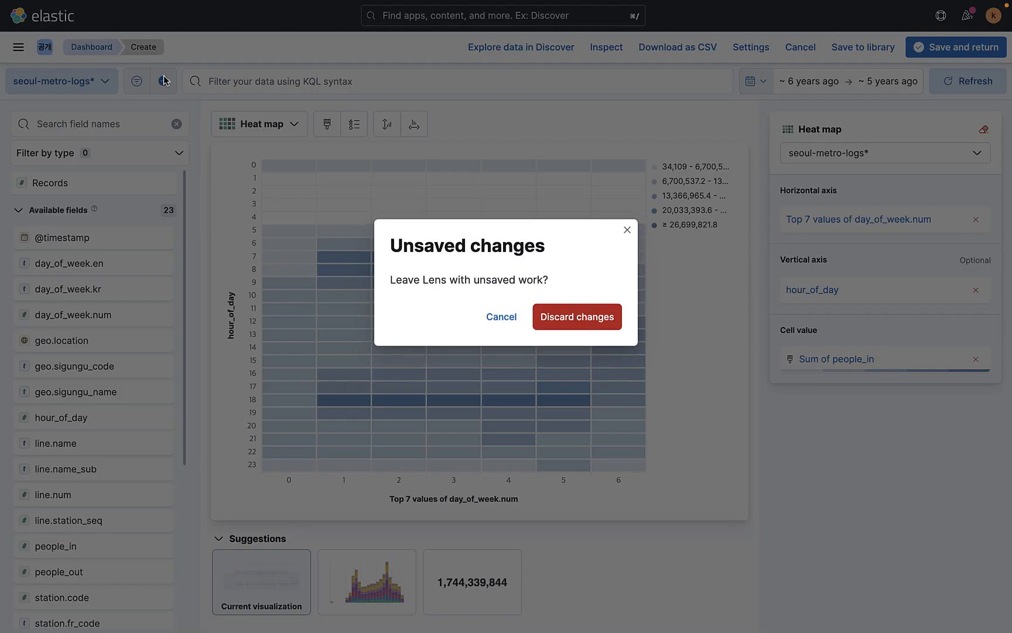
left_click(578, 318)
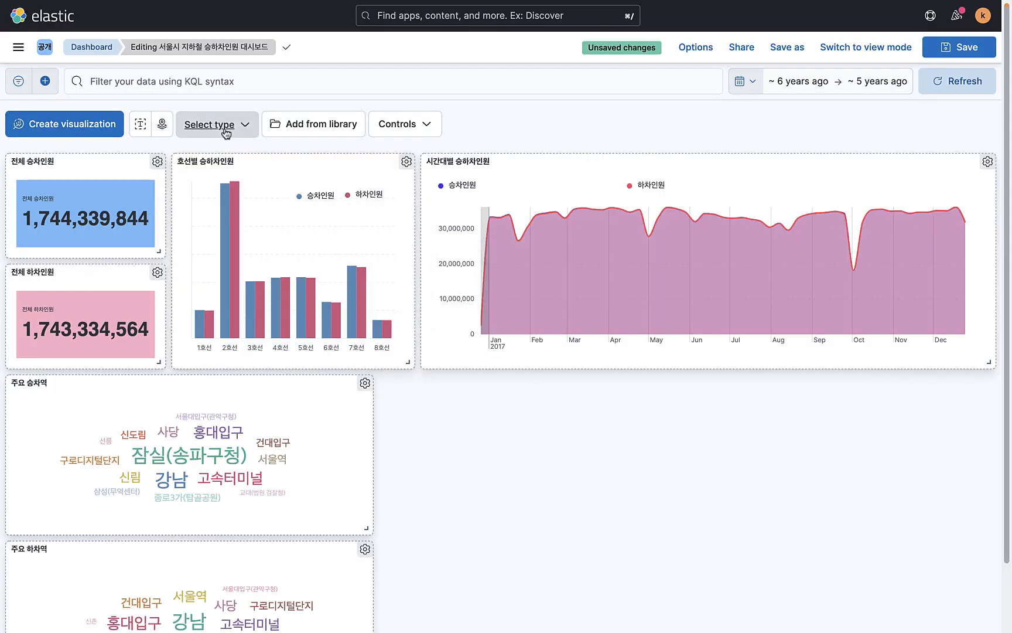
Create a new aggregation-based heat map on the dashboard with seoul-metro-logs* as its source
left_click(226, 125)
left_click(270, 317)
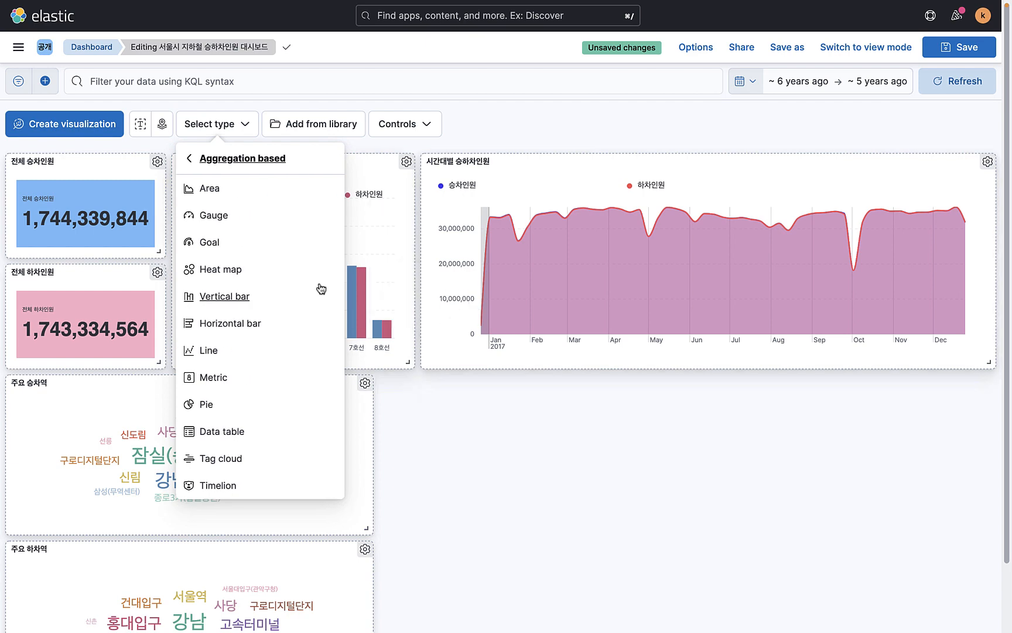
left_click(232, 270)
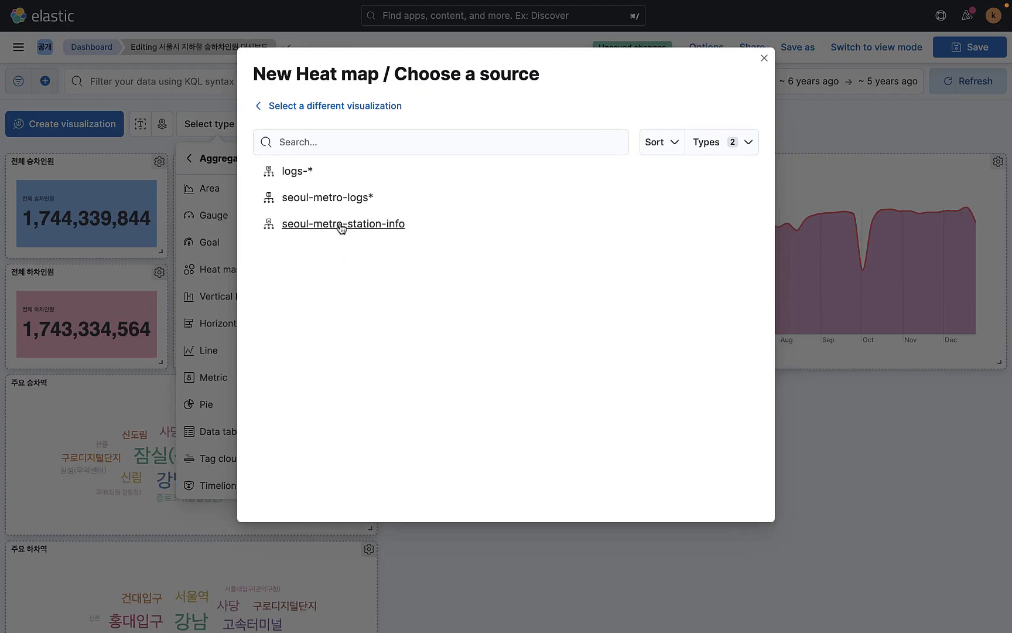
left_click(337, 199)
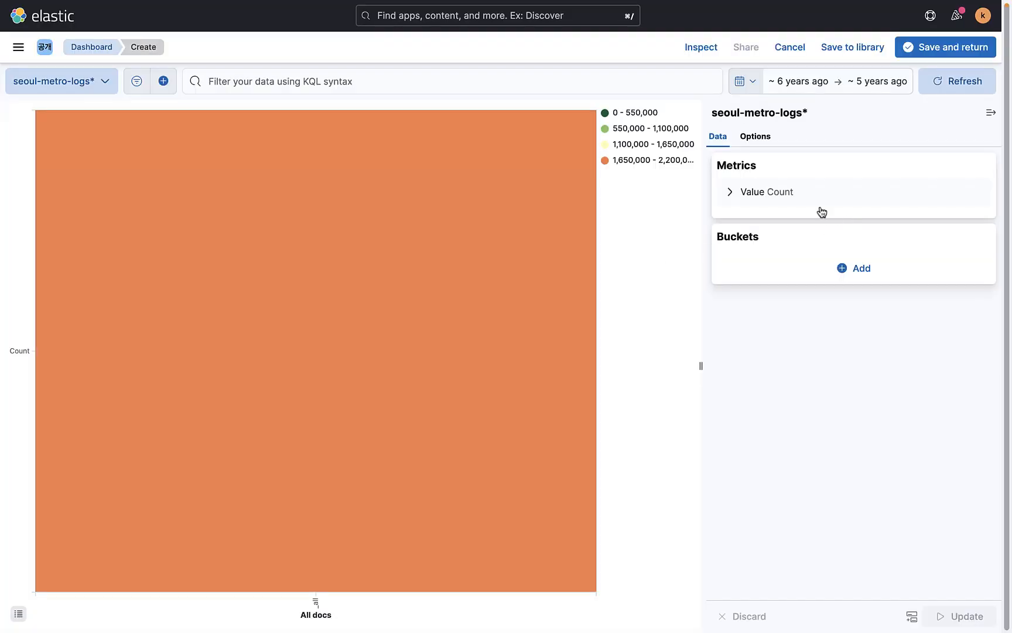
Set the heat map's value metric to the Sum of people_in with the custom label 승차인원
left_click(768, 192)
left_click(797, 235)
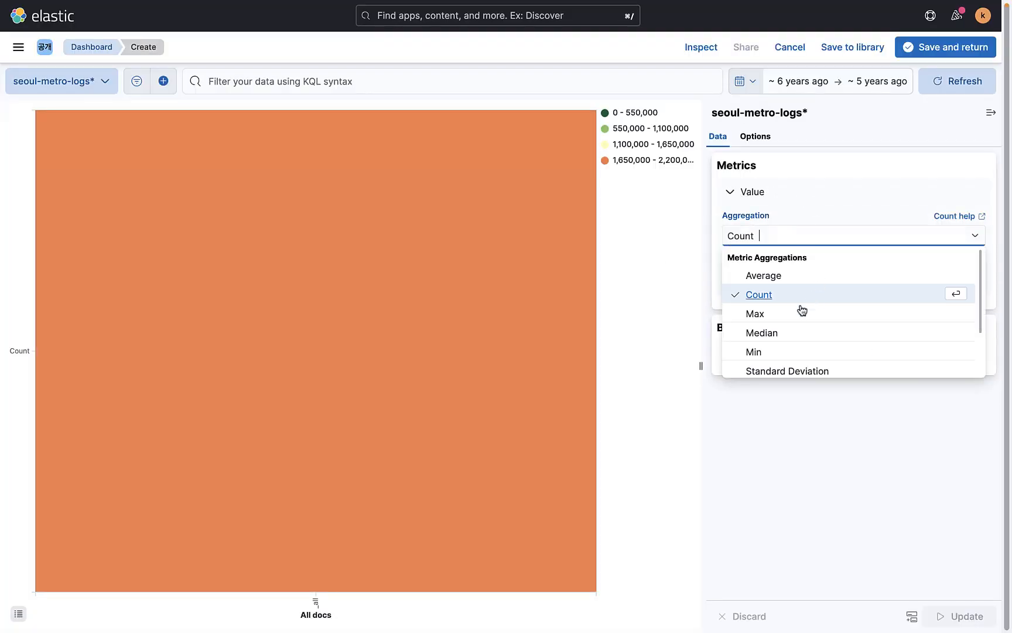
scroll(793, 345, "down", 2)
left_click(807, 325)
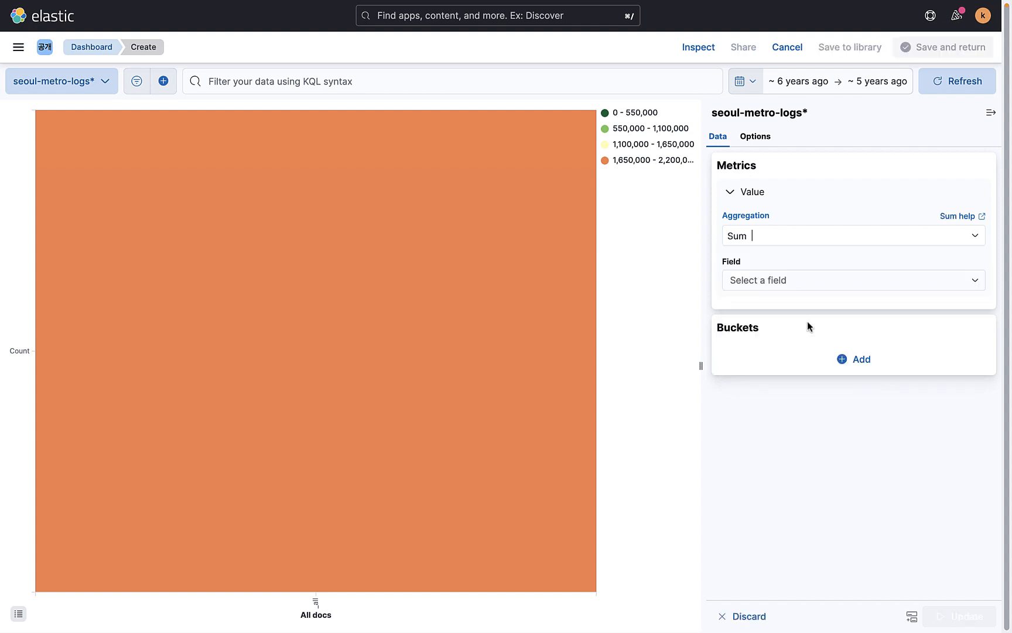
left_click(809, 280)
scroll(797, 364, "down", 1)
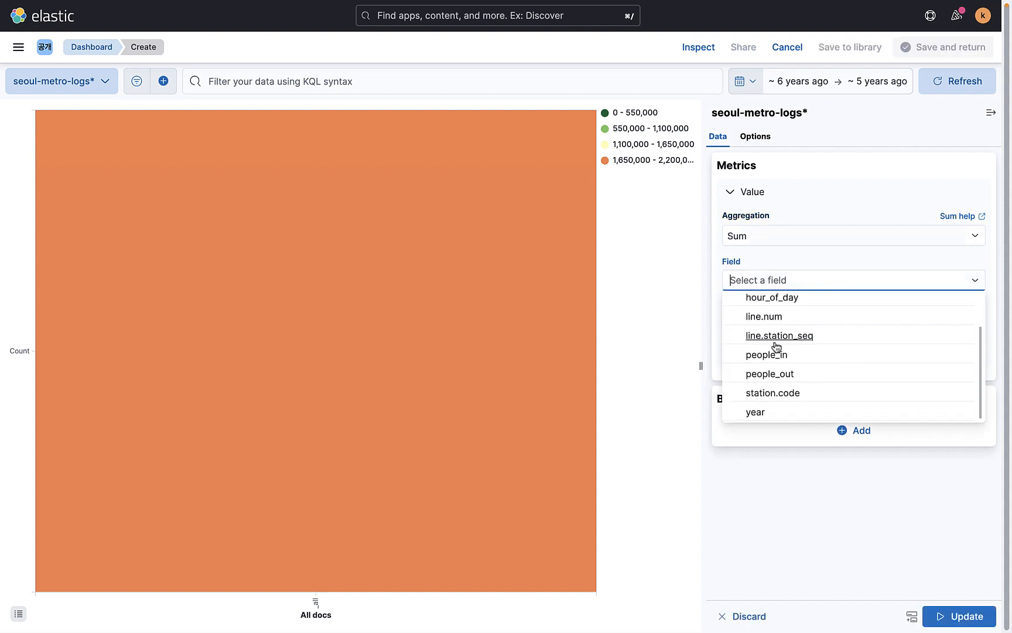
left_click(778, 338)
left_click(786, 291)
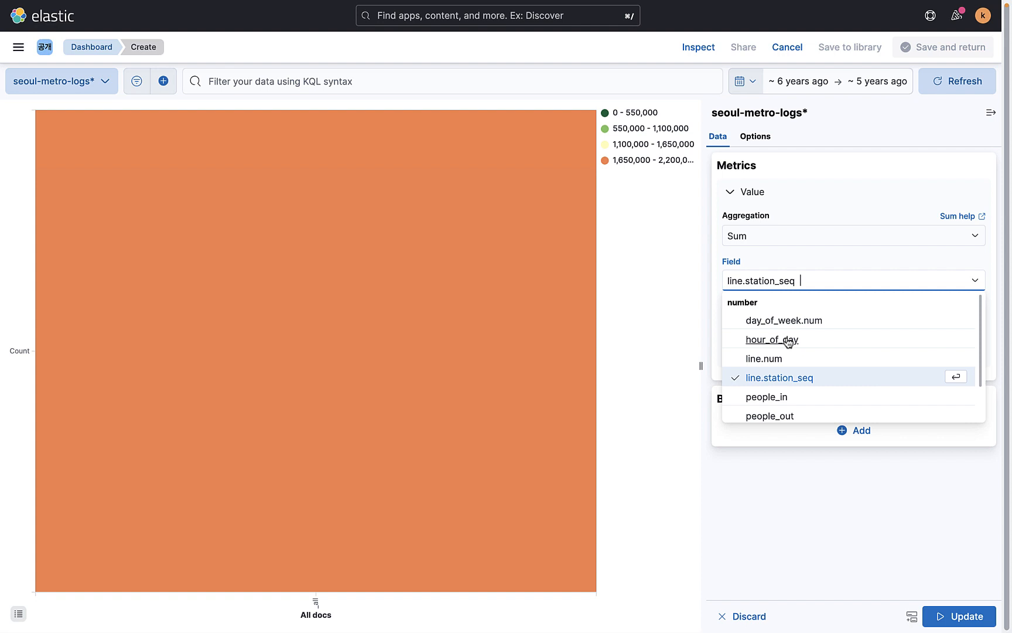
left_click(783, 396)
left_click(787, 327)
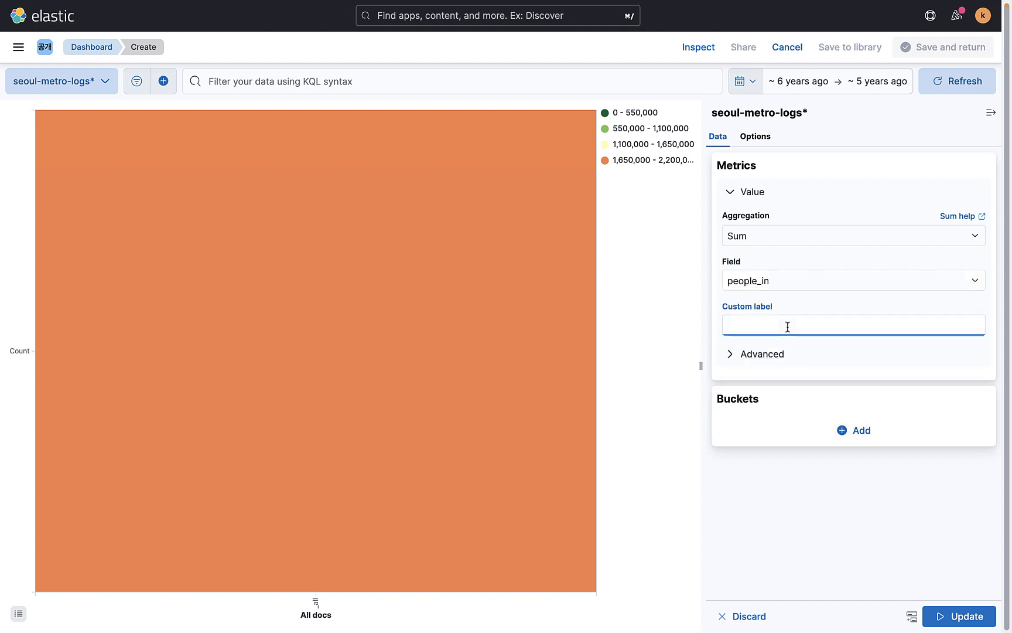
type("승차인원")
left_click(822, 503)
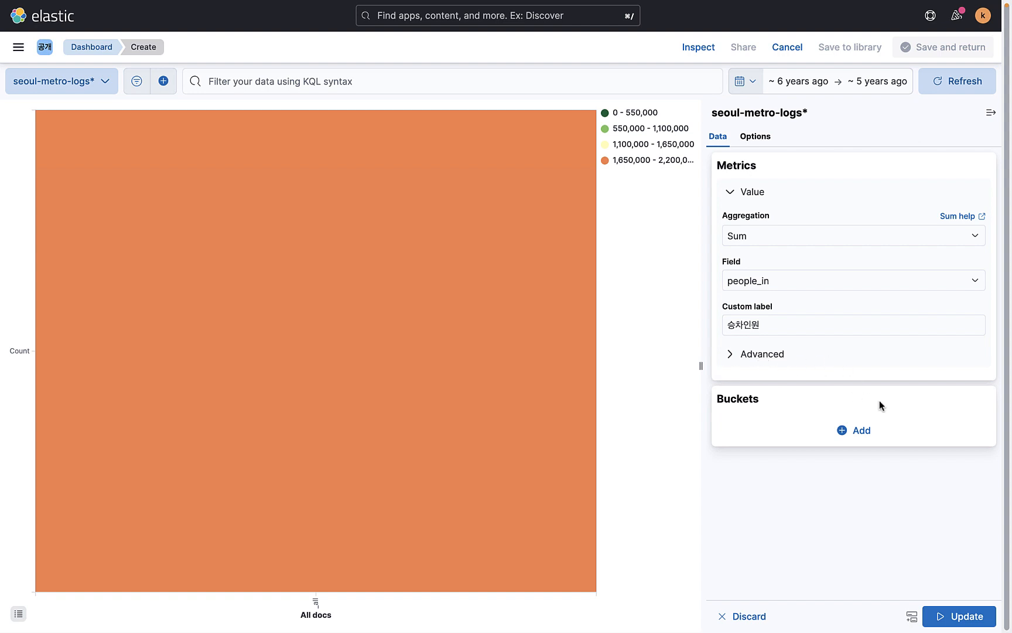
Add an X-axis bucket using the Terms aggregation on the day_of_week.kr field
left_click(853, 432)
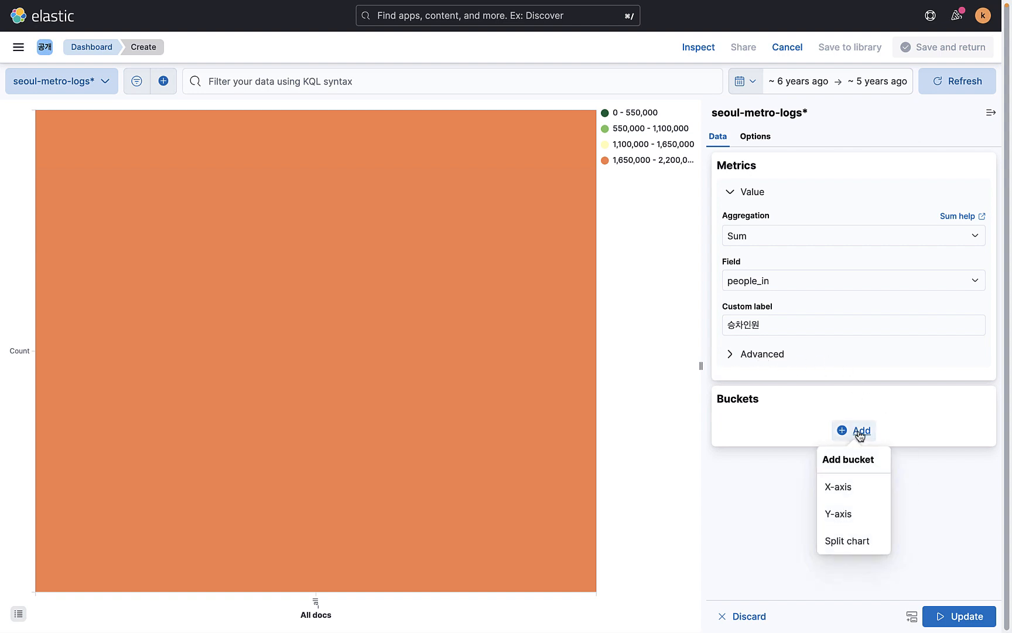
left_click(855, 497)
left_click(842, 475)
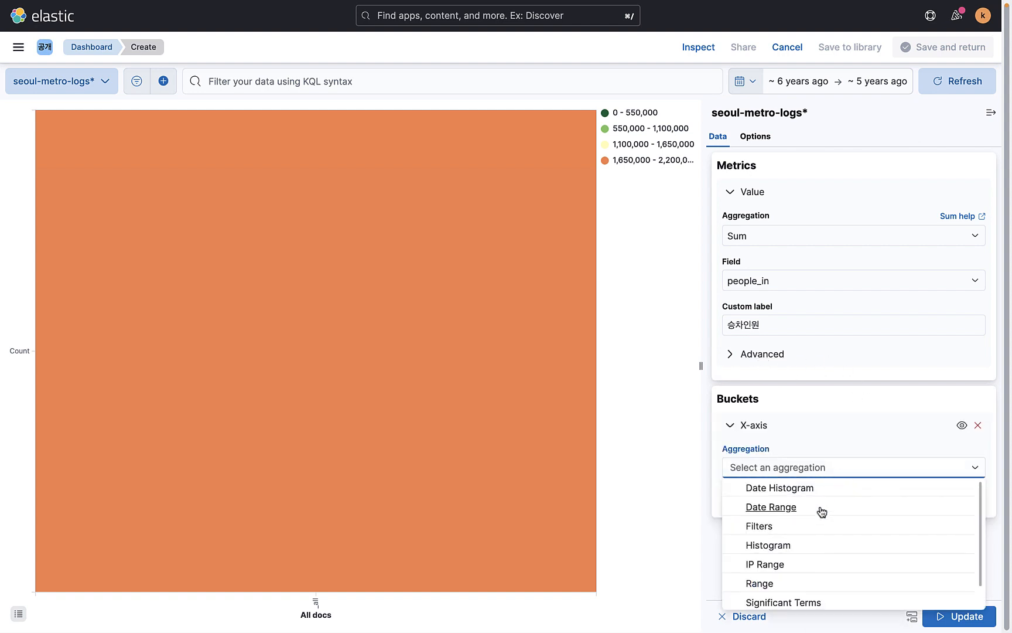
scroll(820, 527, "down", 1)
left_click(774, 600)
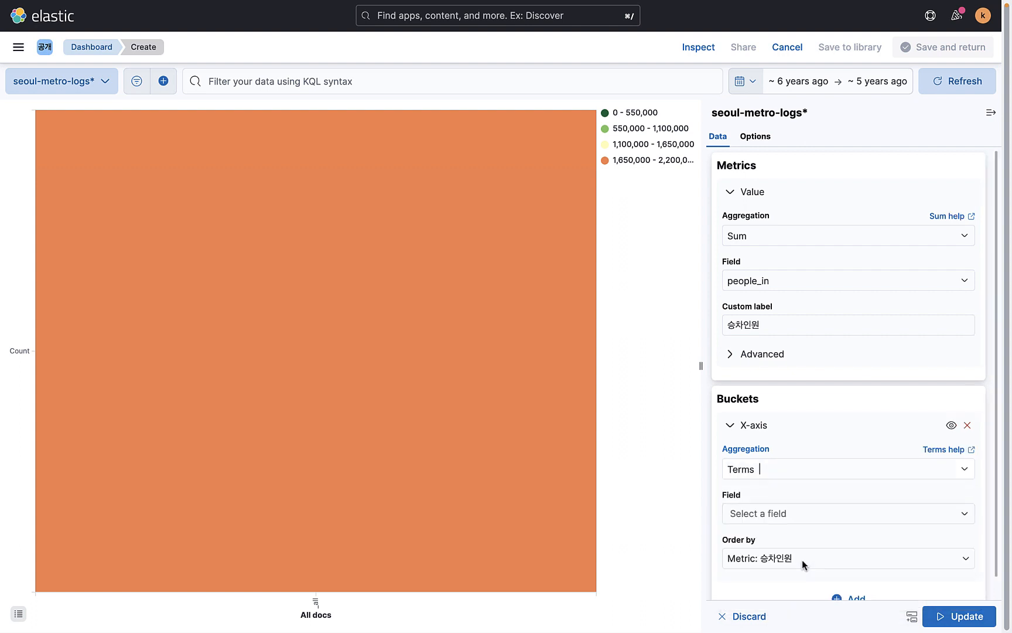
left_click(808, 520)
scroll(822, 479, "down", 5)
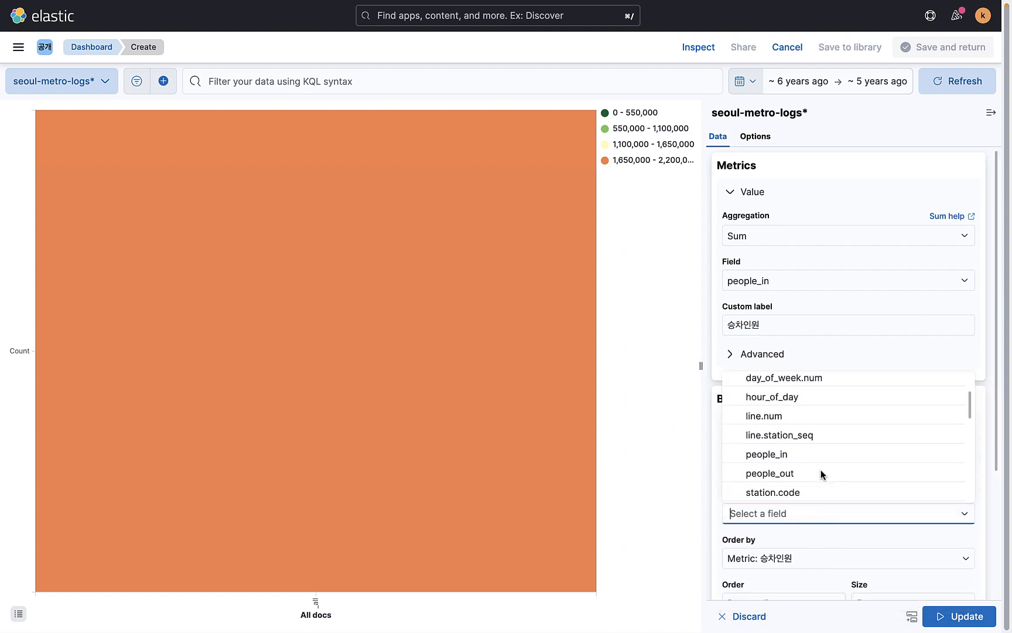
left_click(804, 448)
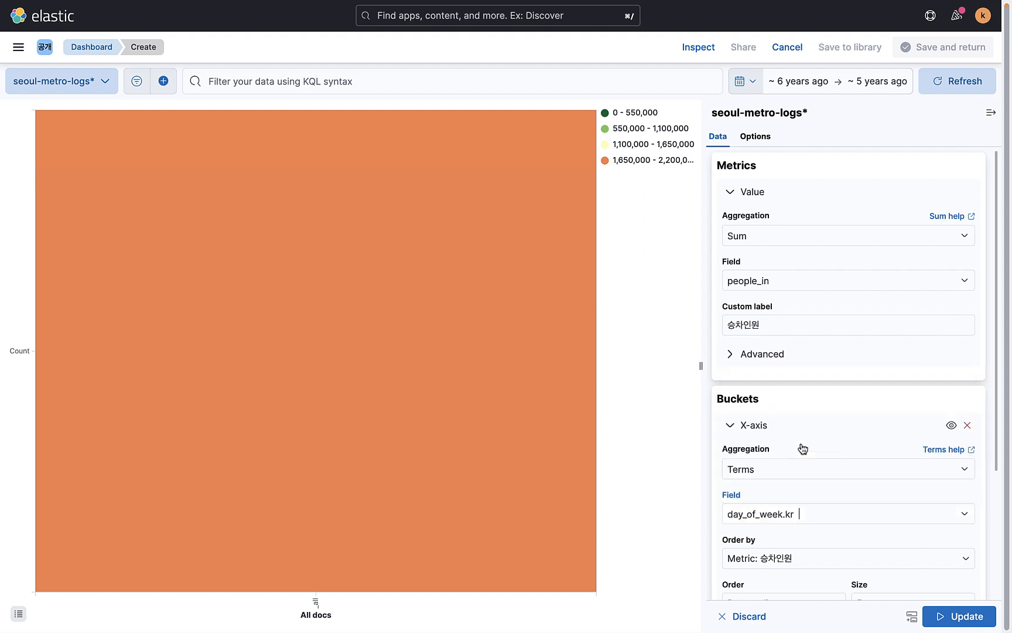
Set the X-axis bucket's size to 7 and update the heat map
scroll(832, 409, "down", 5)
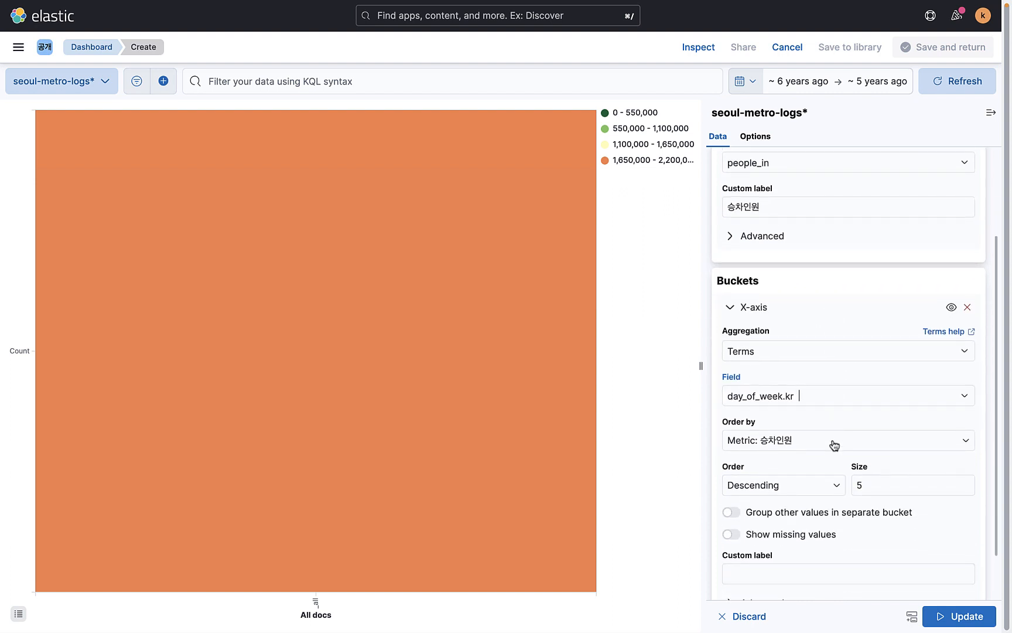
left_click(888, 455)
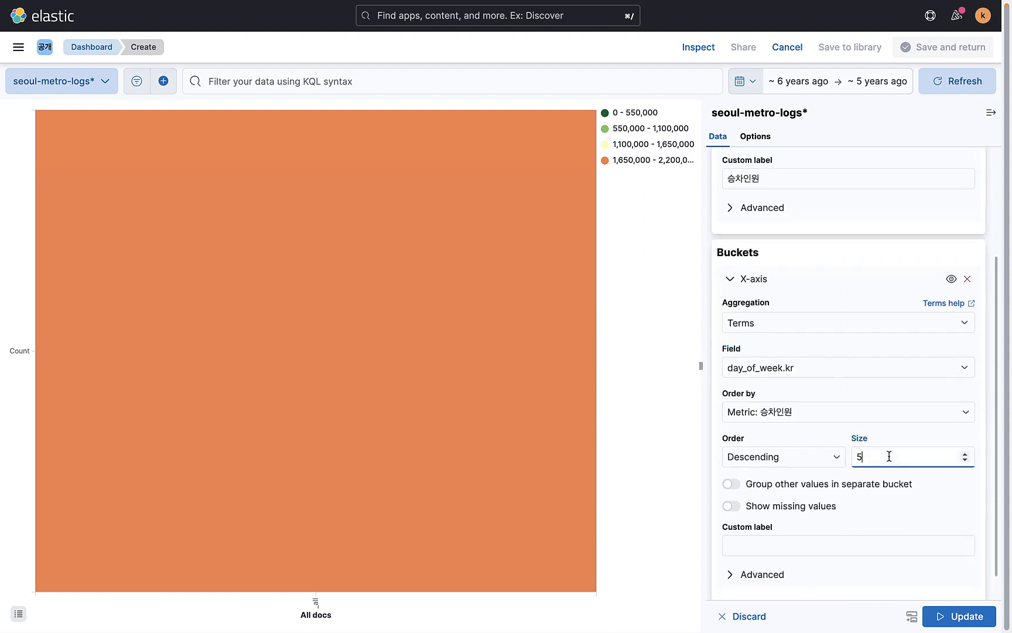
type("7")
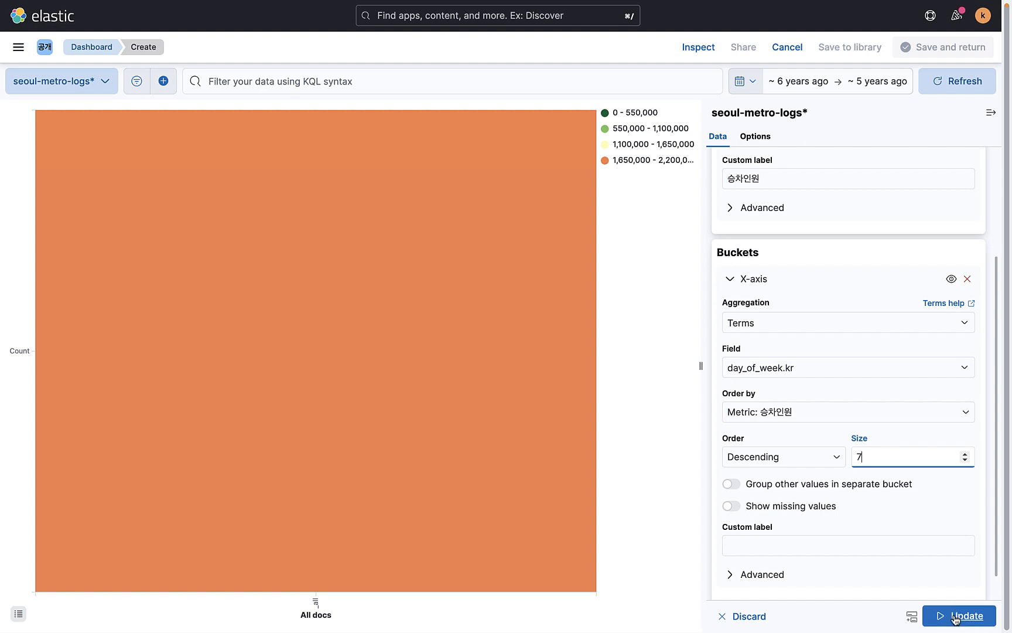
left_click(955, 616)
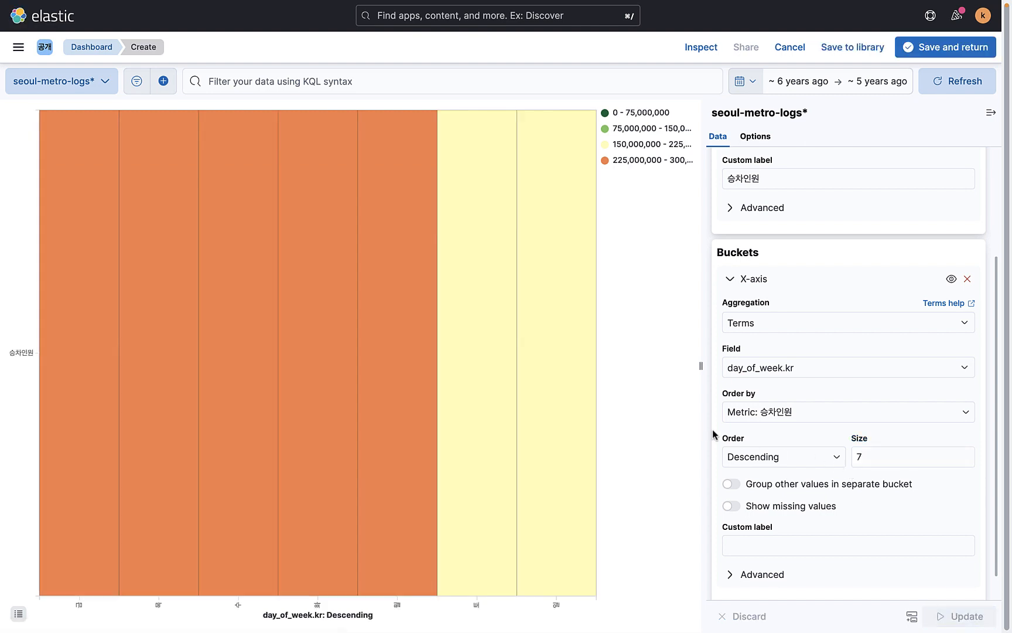
scroll(848, 436, "down", 1)
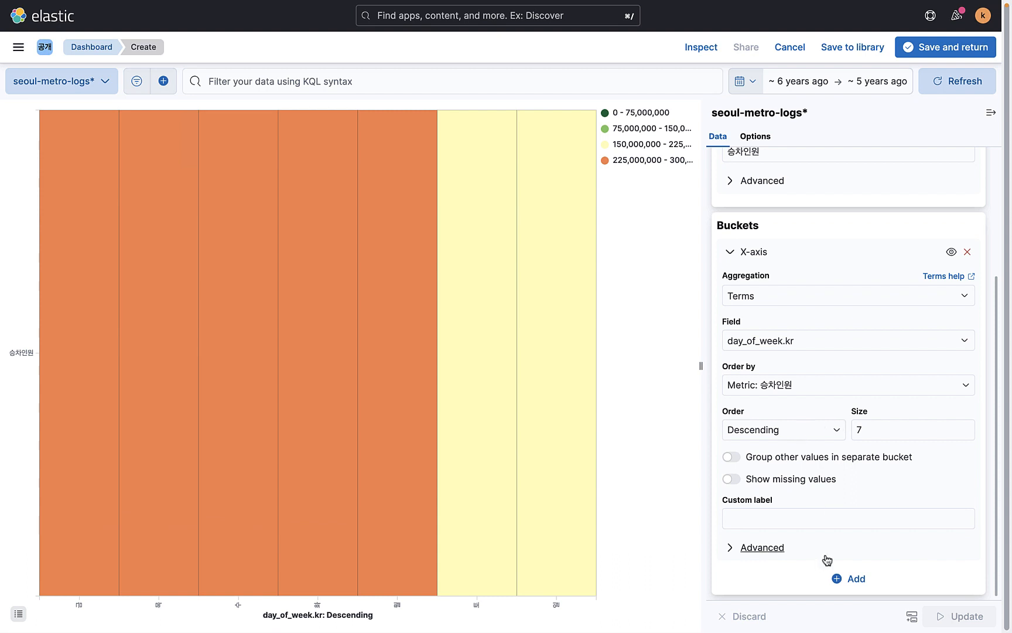
Add a Y-axis bucket using the Terms sub aggregation on the hour_of_day field and update the heat map
left_click(848, 577)
left_click(842, 530)
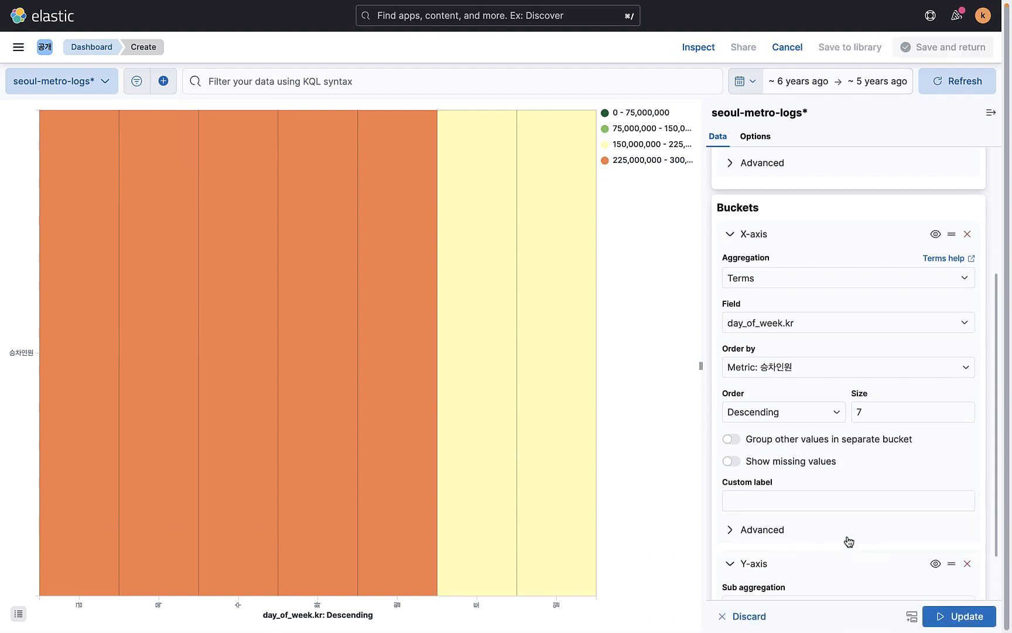
left_click(851, 543)
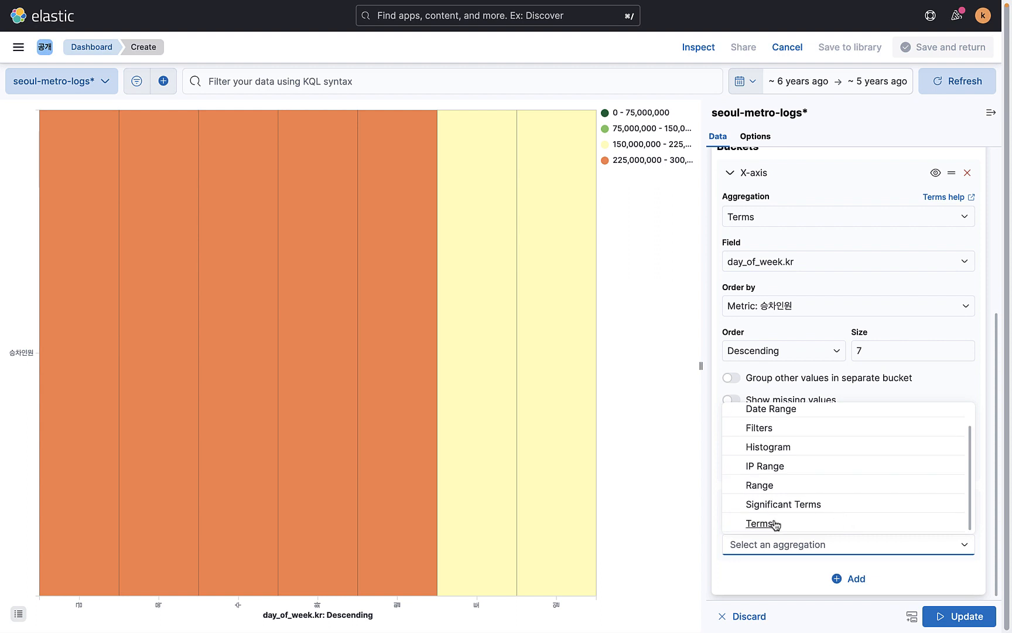
left_click(774, 523)
scroll(813, 546, "down", 2)
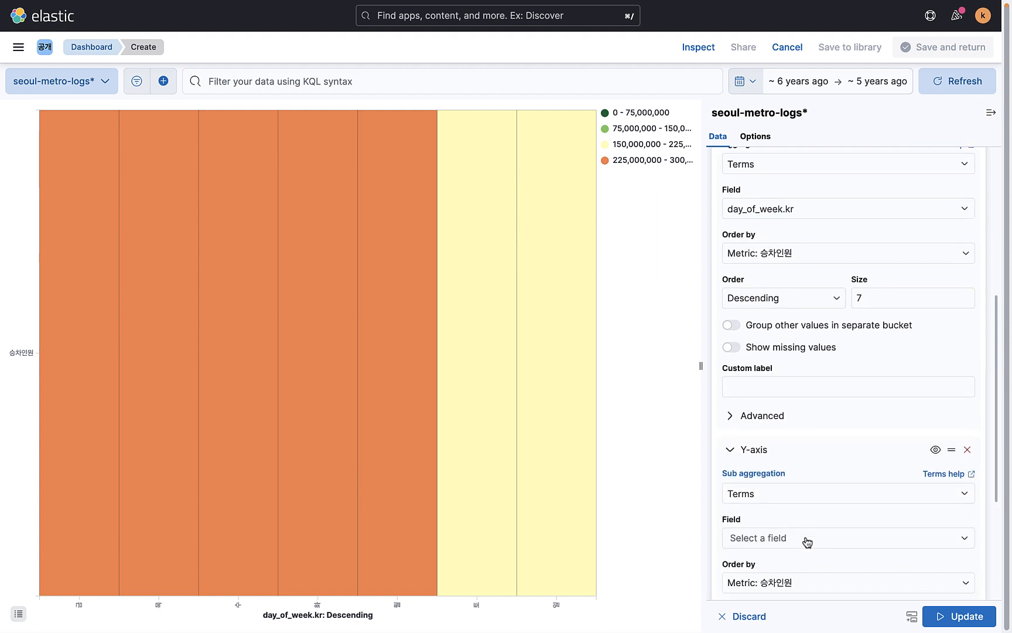
left_click(807, 541)
left_click(797, 482)
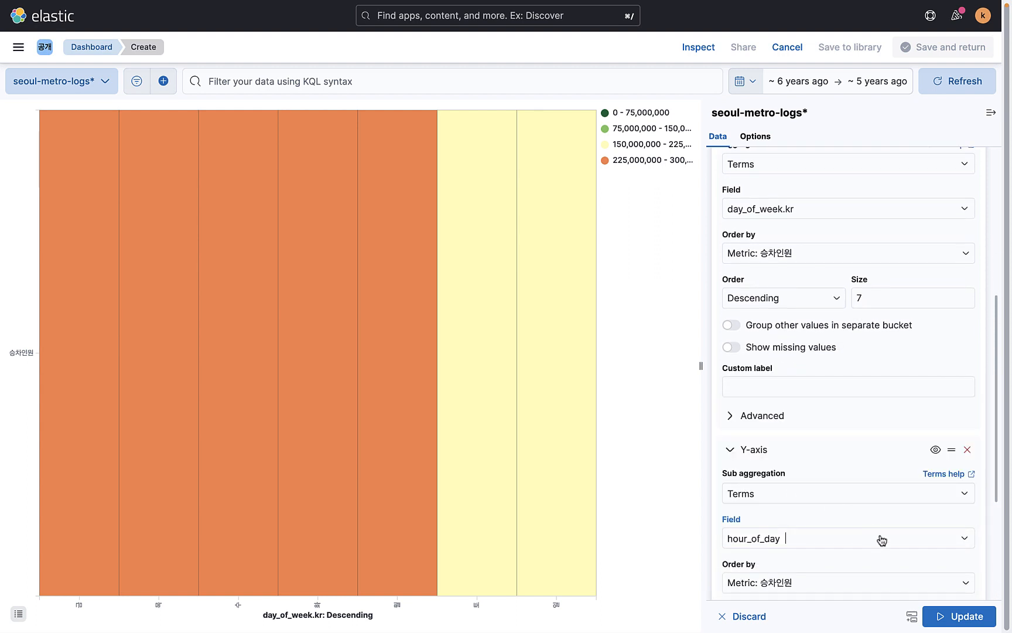
left_click(923, 613)
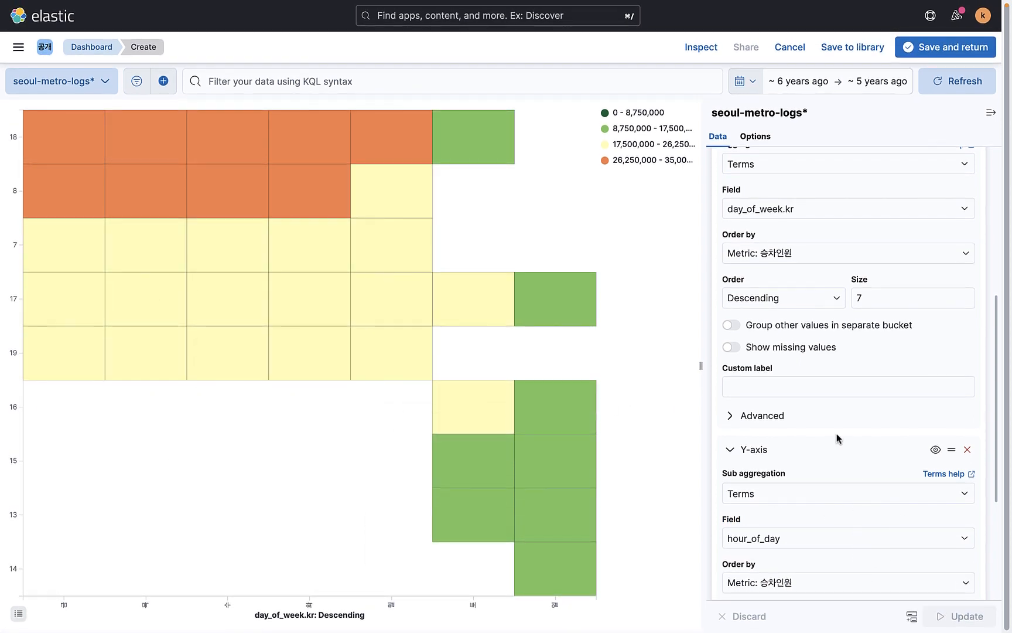
Set the Y-axis bucket's size to 24 and update the heat map
scroll(841, 441, "down", 5)
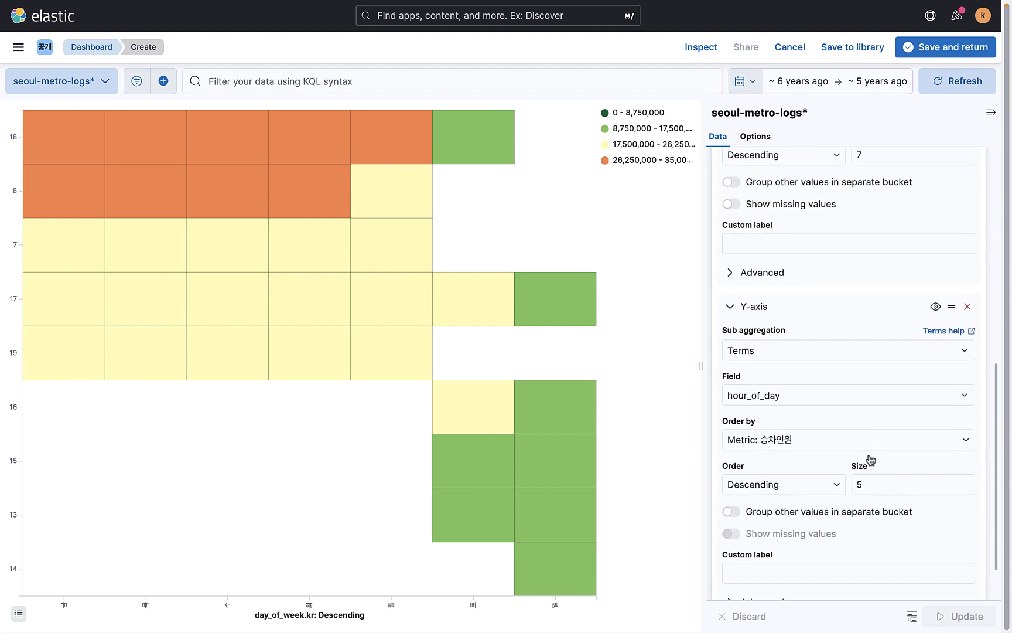
scroll(873, 459, "down", 1)
left_click(881, 460)
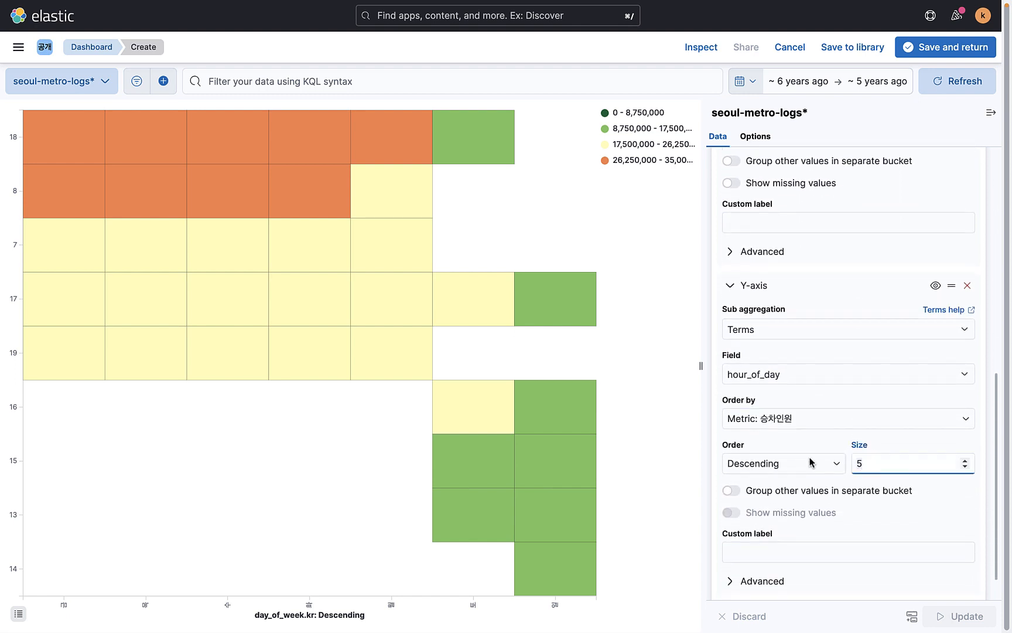
key("BackSpace")
type("25")
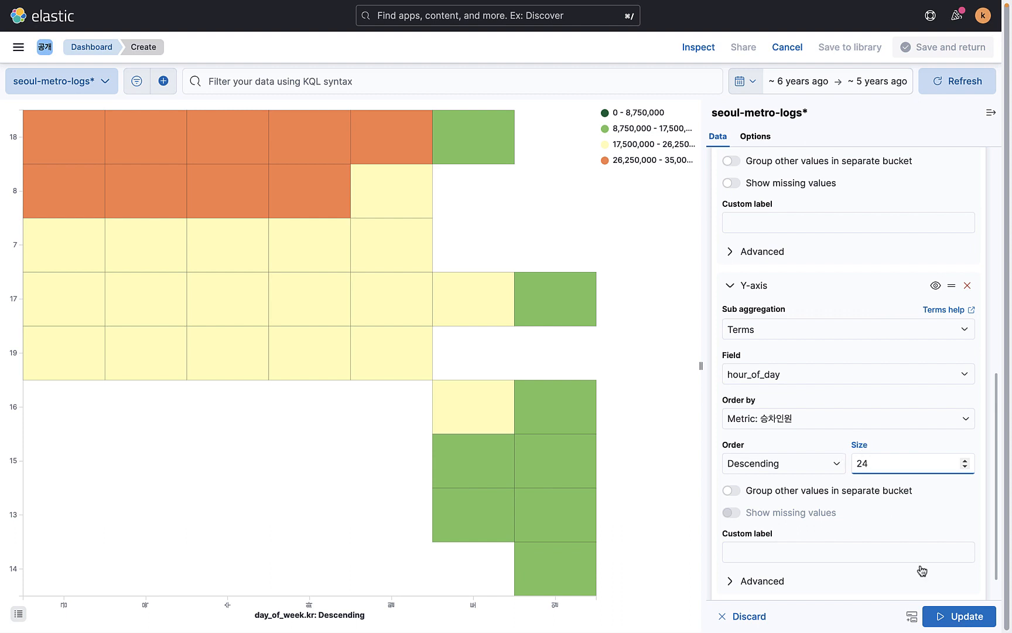
left_click(973, 612)
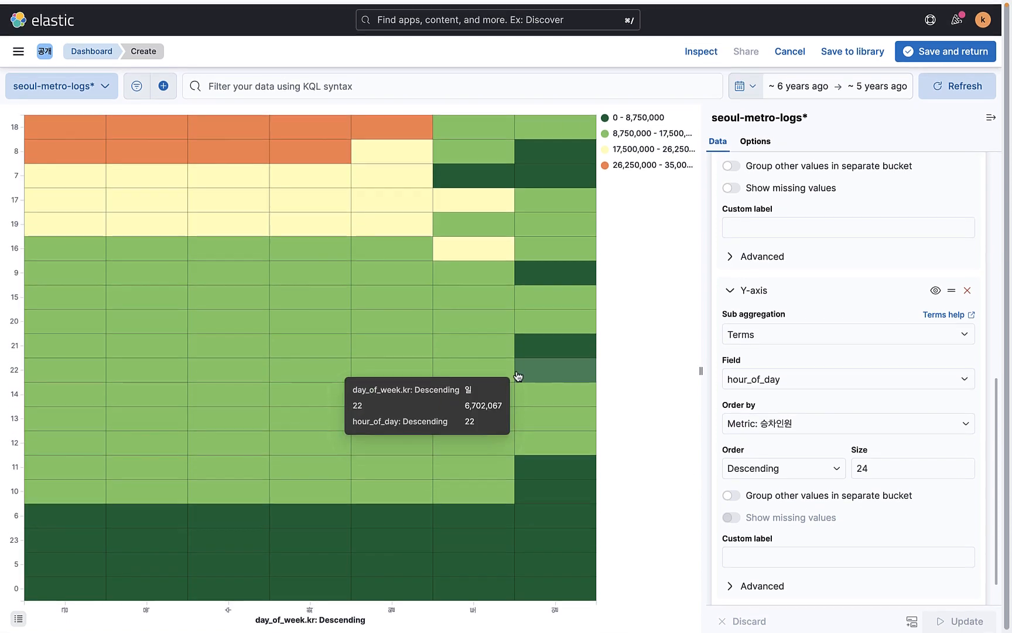
Order the Y-axis bucket by Alphabetical and update the heat map
left_click(786, 464)
left_click(783, 463)
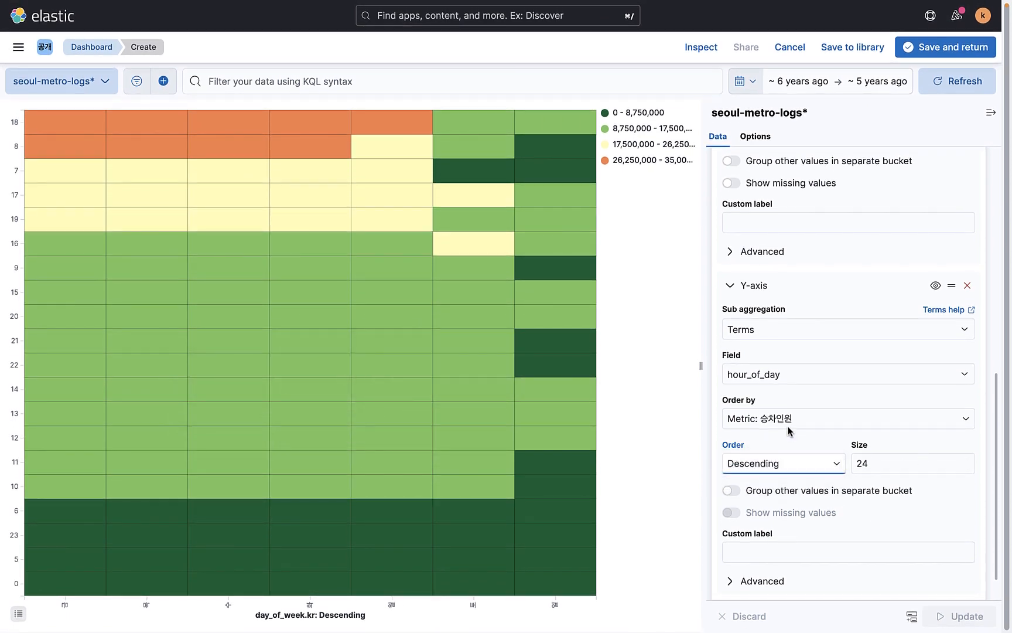
left_click(788, 426)
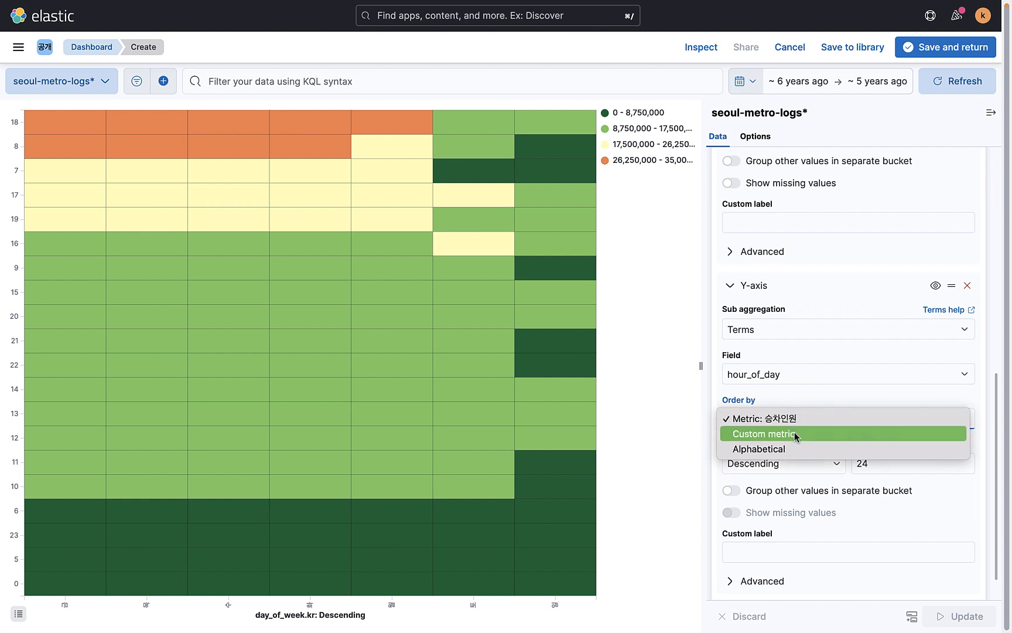
left_click(785, 450)
left_click(953, 619)
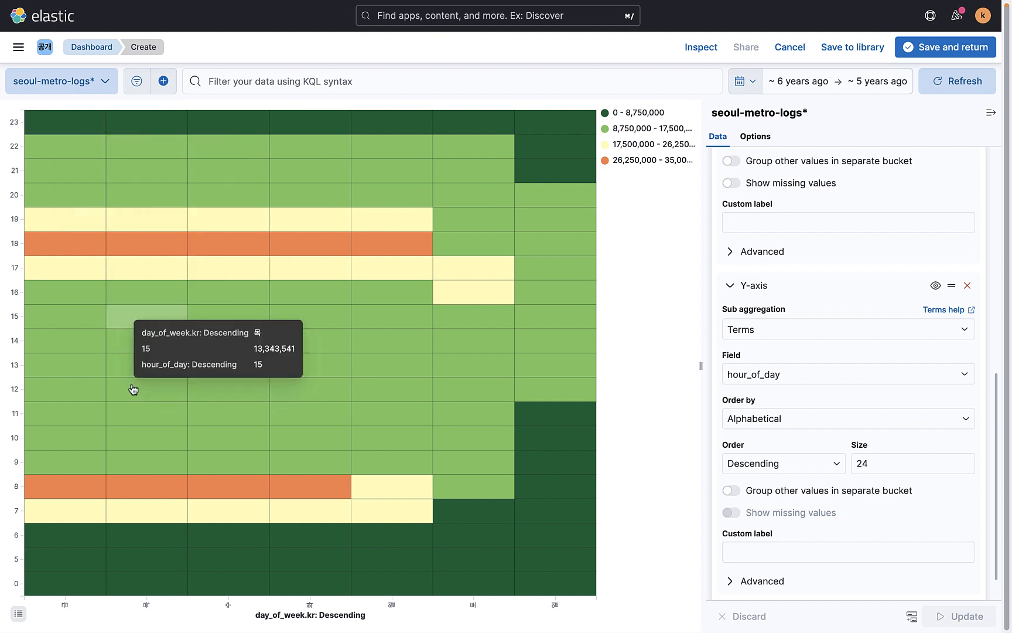
Set the Y-axis bucket's order to Ascending and update the heat map
left_click(798, 463)
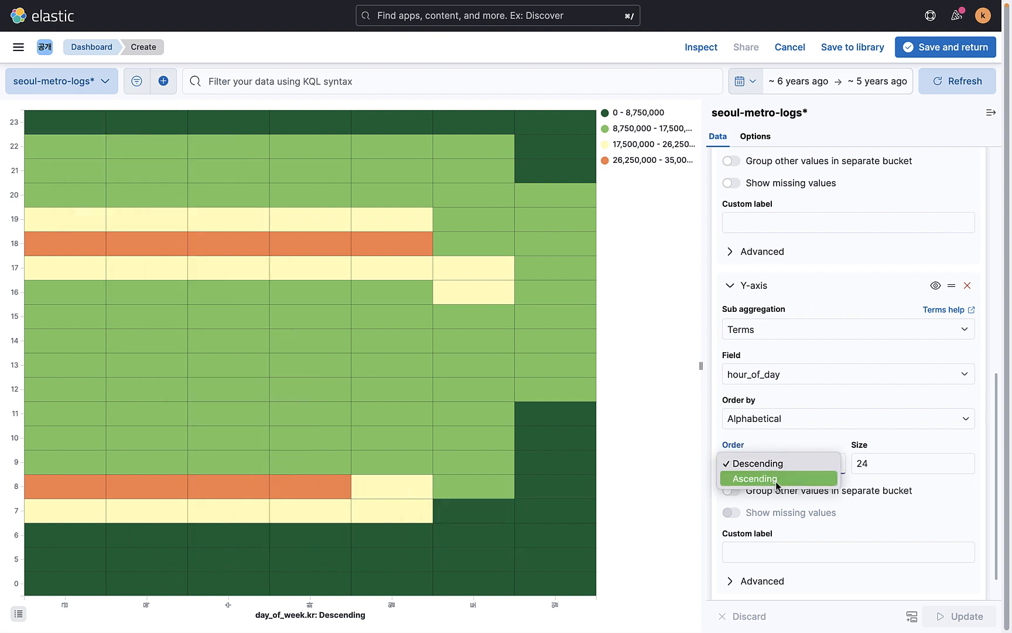
left_click(782, 478)
left_click(956, 613)
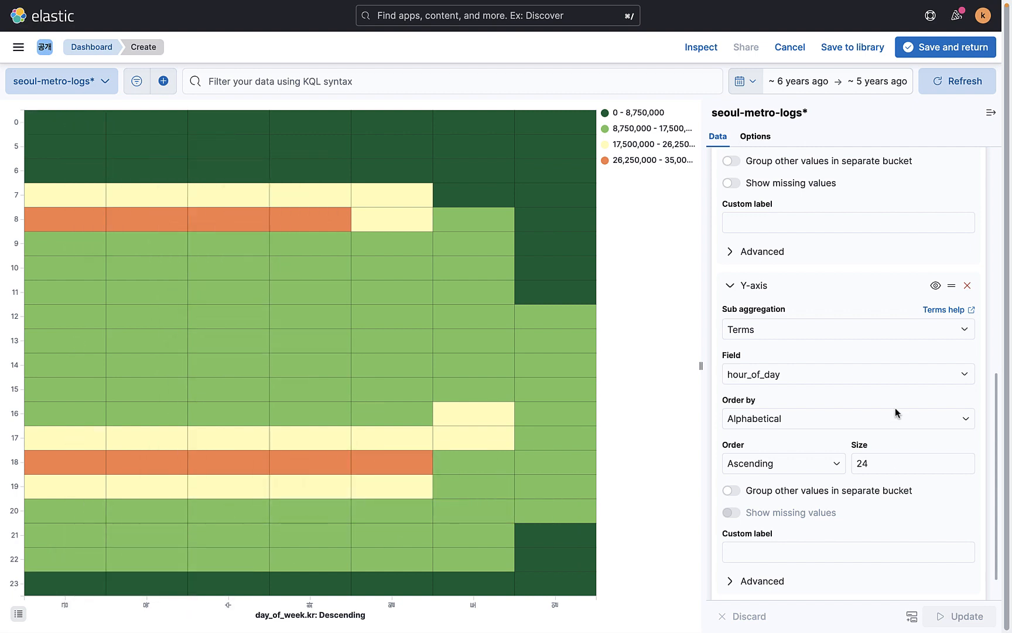
Try ordering the X-axis day-of-week bucket by Alphabetical
scroll(839, 363, "up", 5)
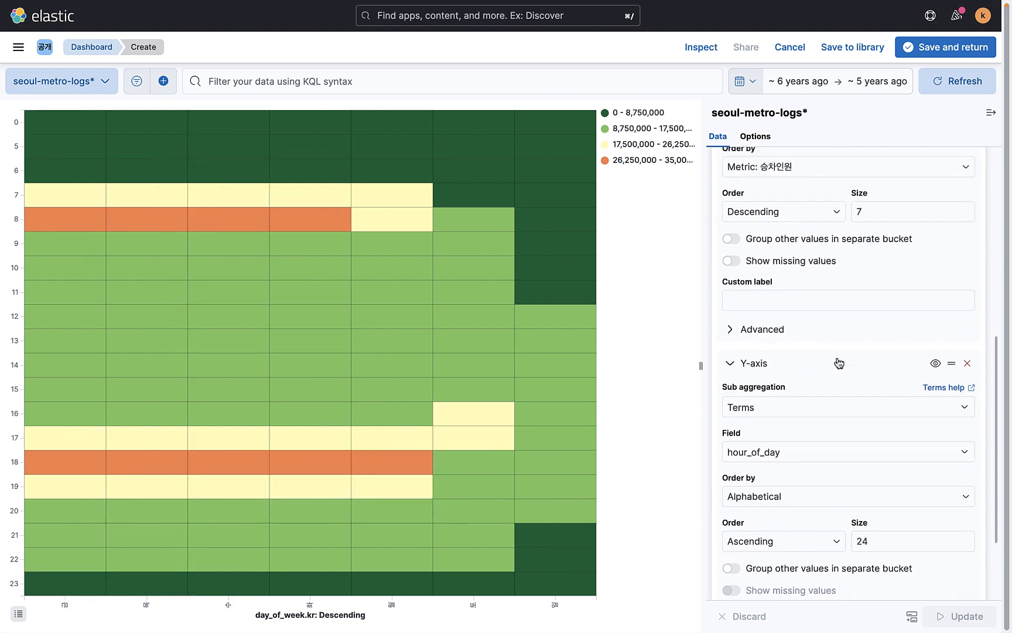
scroll(881, 362, "down", 1)
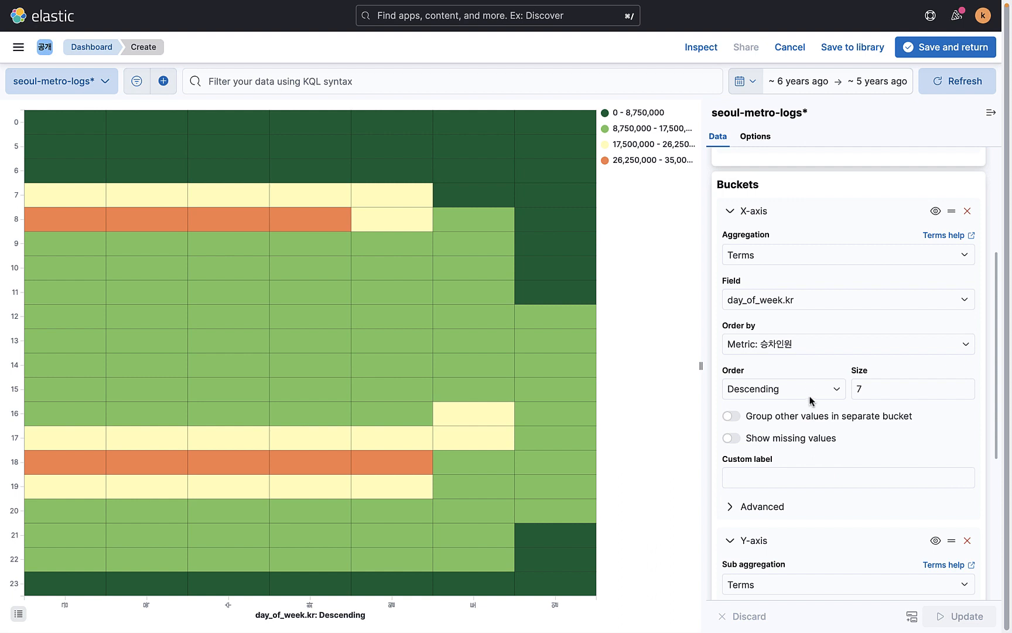
left_click(821, 348)
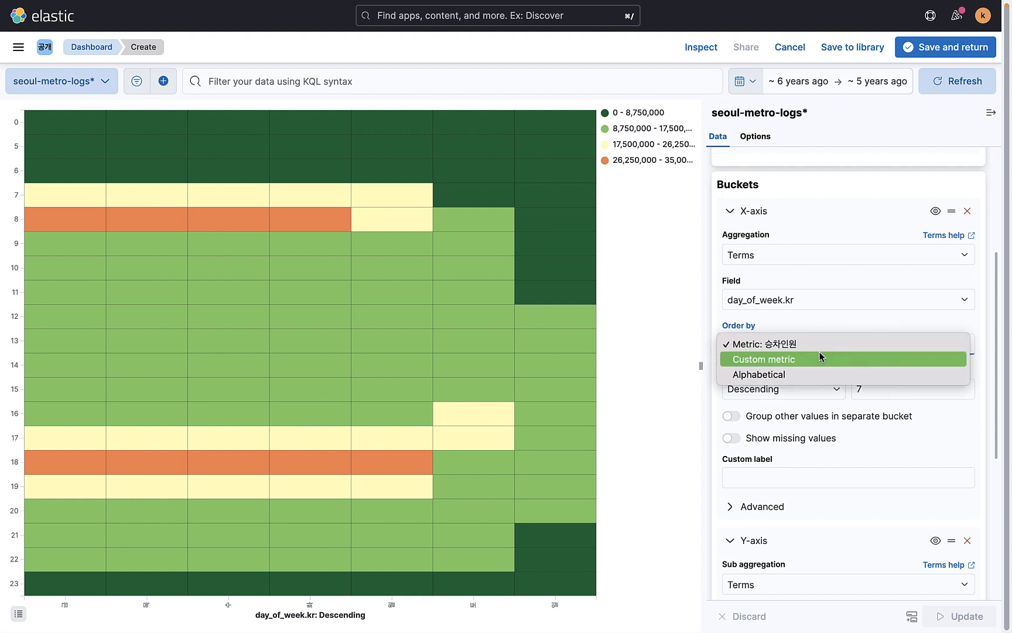
left_click(802, 374)
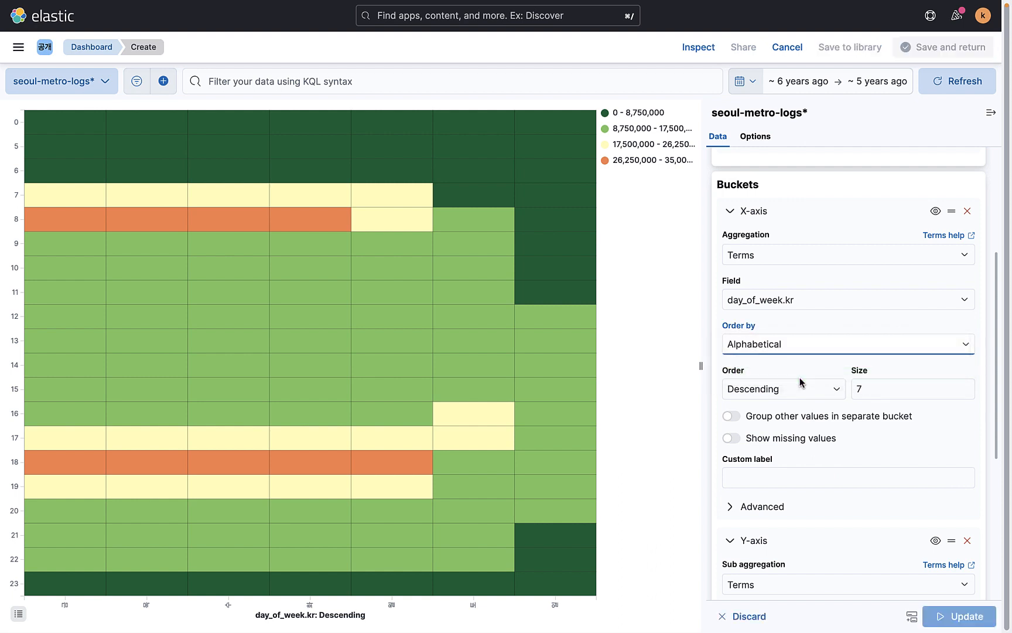
Order the X-axis bucket by a custom metric using the Top metrics aggregation
left_click(810, 352)
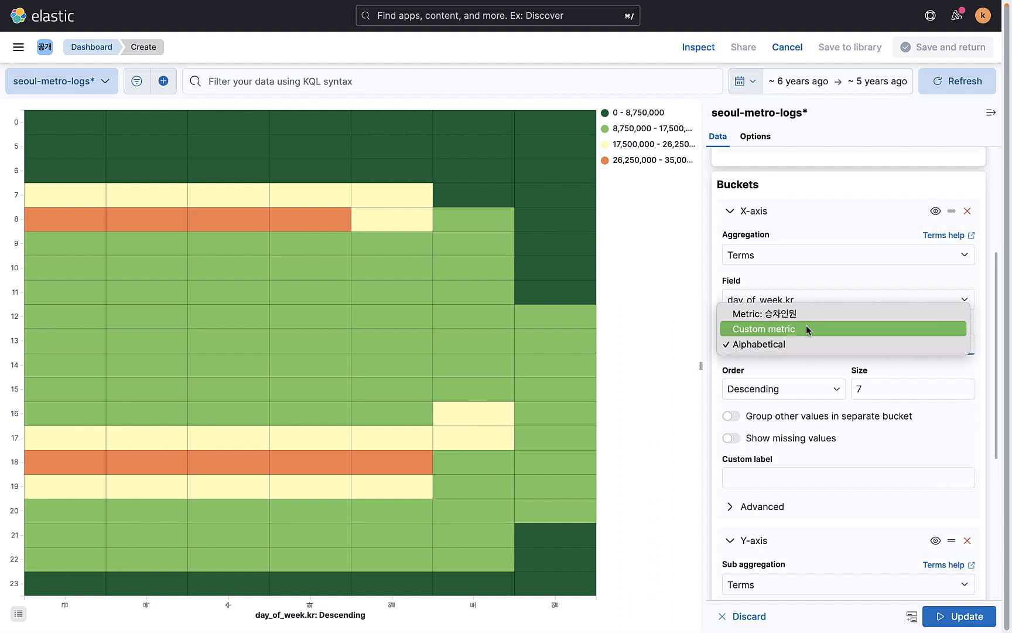
left_click(806, 329)
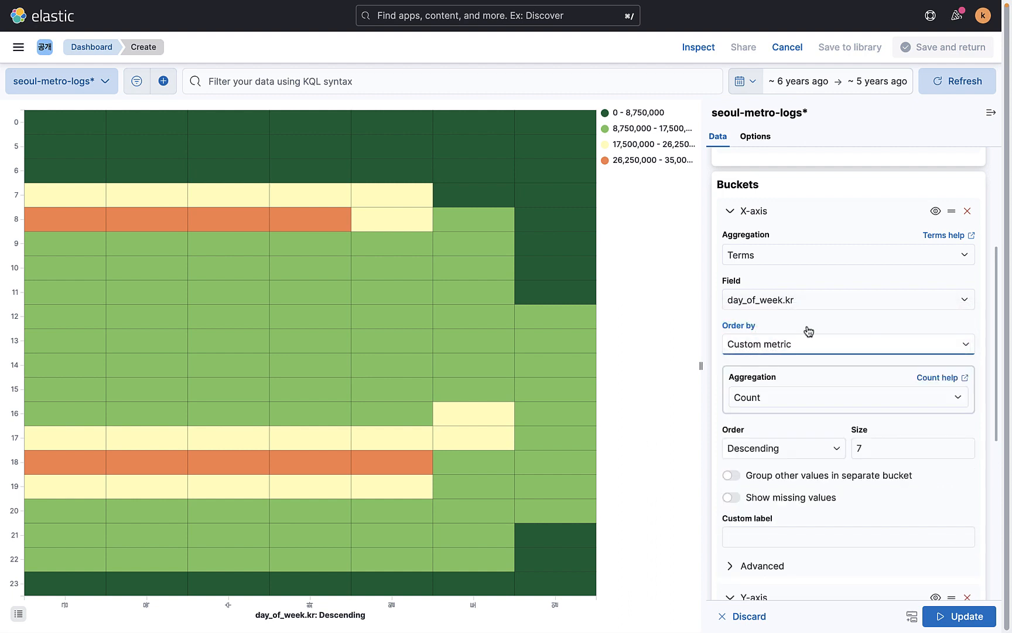
left_click(788, 397)
scroll(799, 485, "down", 5)
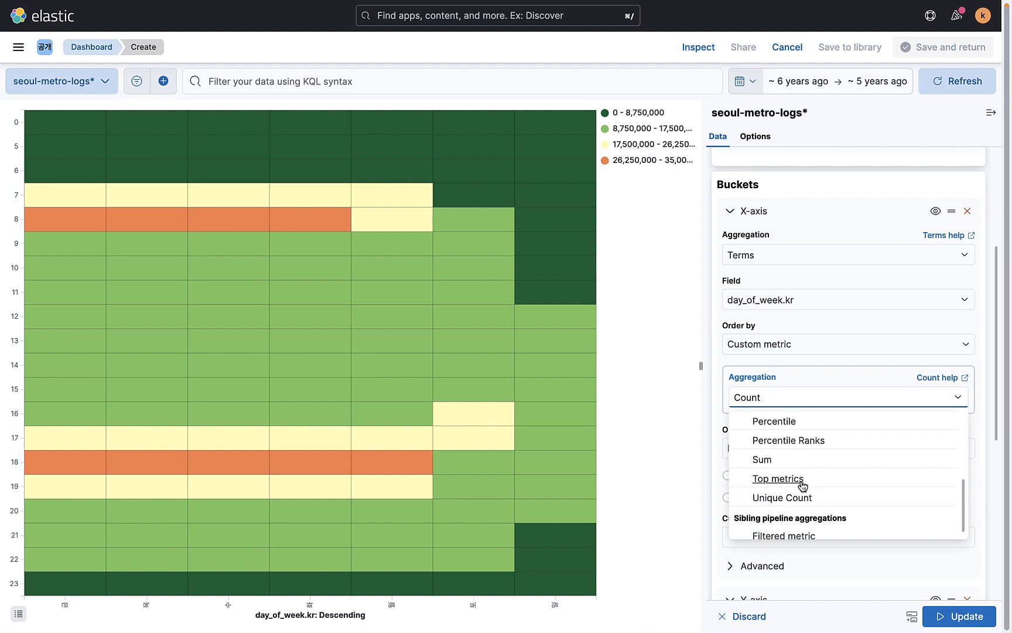
left_click(802, 485)
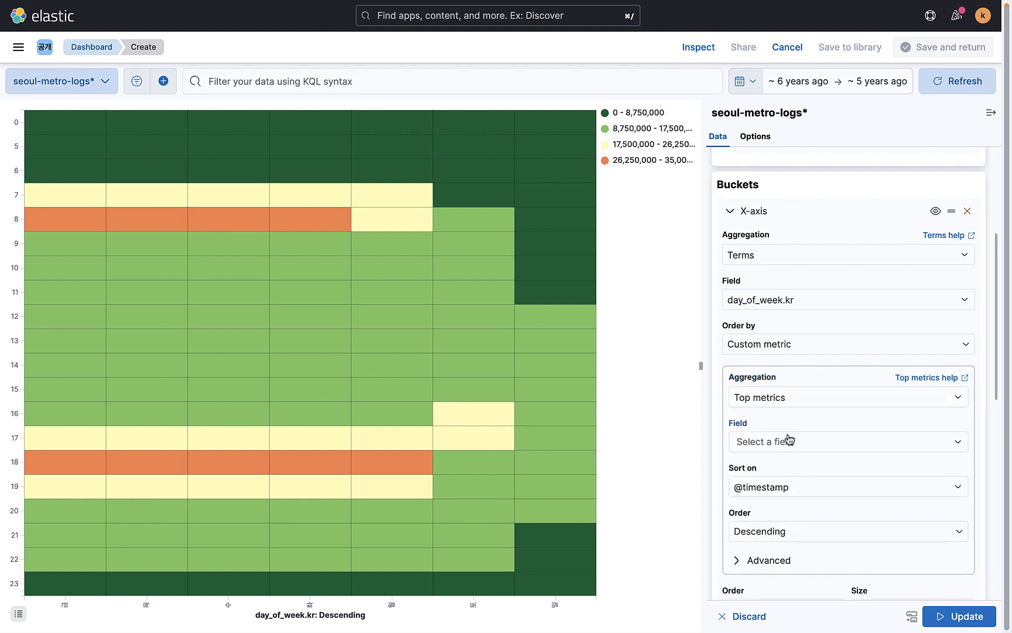
Set the custom ordering metric's field to day_of_week.num and update the heat map
left_click(798, 441)
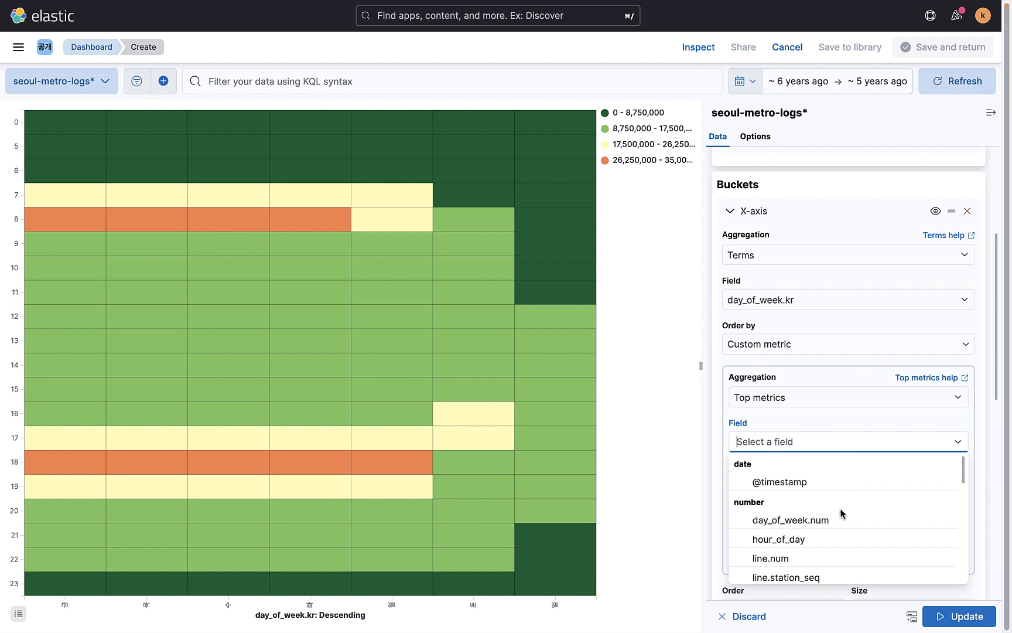
scroll(841, 514, "down", 5)
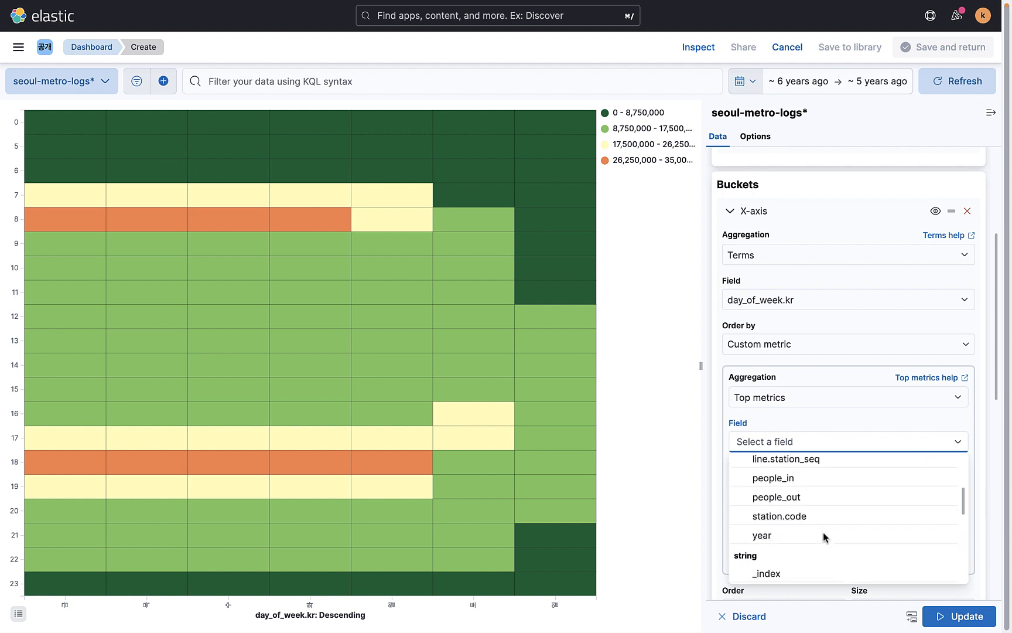
scroll(822, 536, "down", 3)
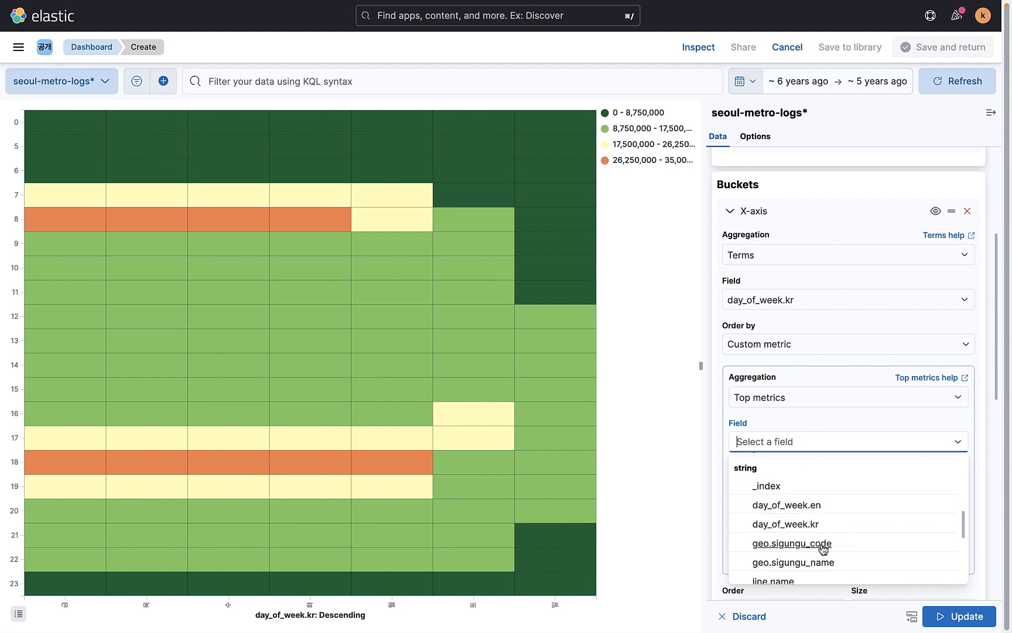
scroll(831, 534, "down", 5)
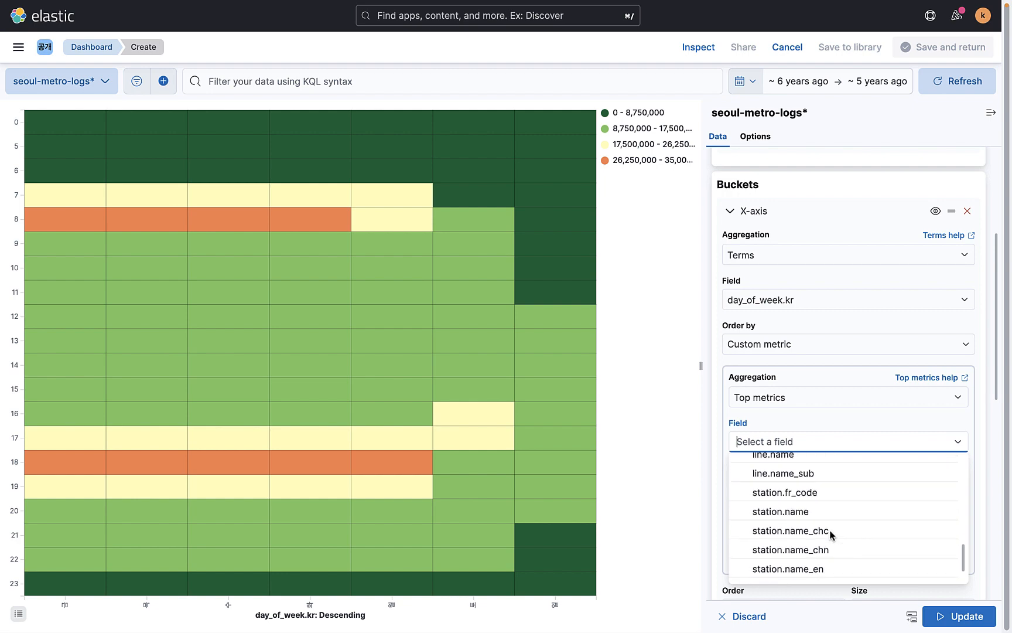
scroll(830, 535, "down", 2)
scroll(831, 535, "up", 2)
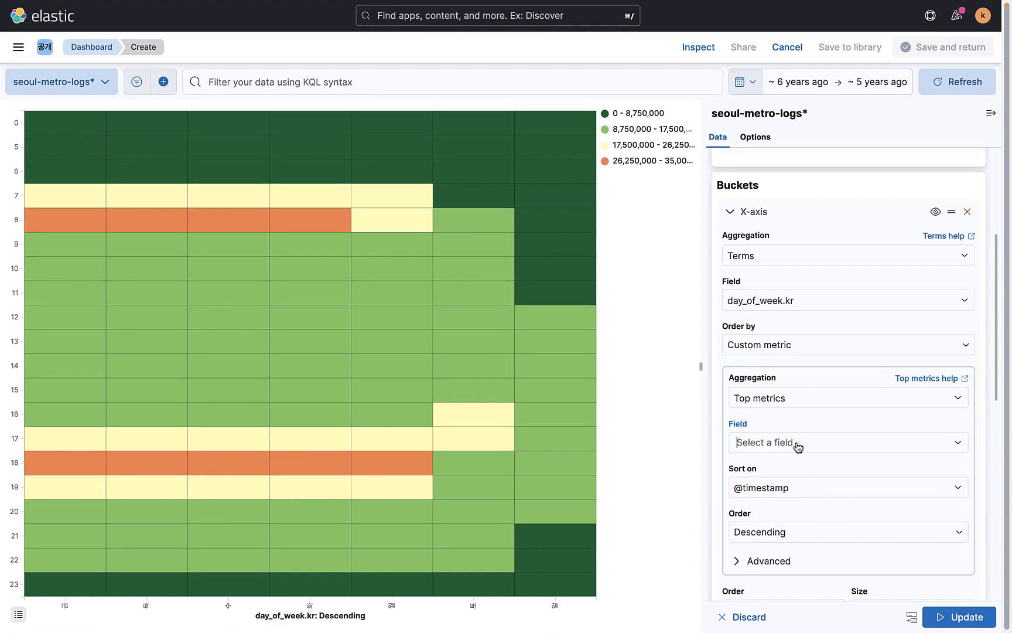
left_click(798, 447)
scroll(821, 521, "down", 1)
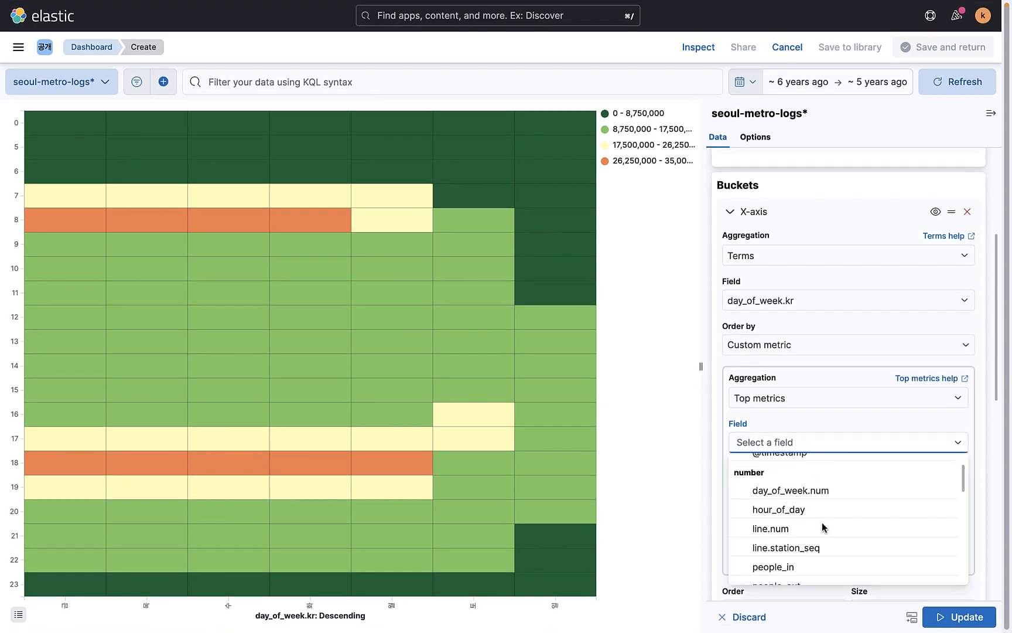
scroll(822, 522, "down", 2)
scroll(822, 522, "up", 2)
scroll(822, 522, "down", 2)
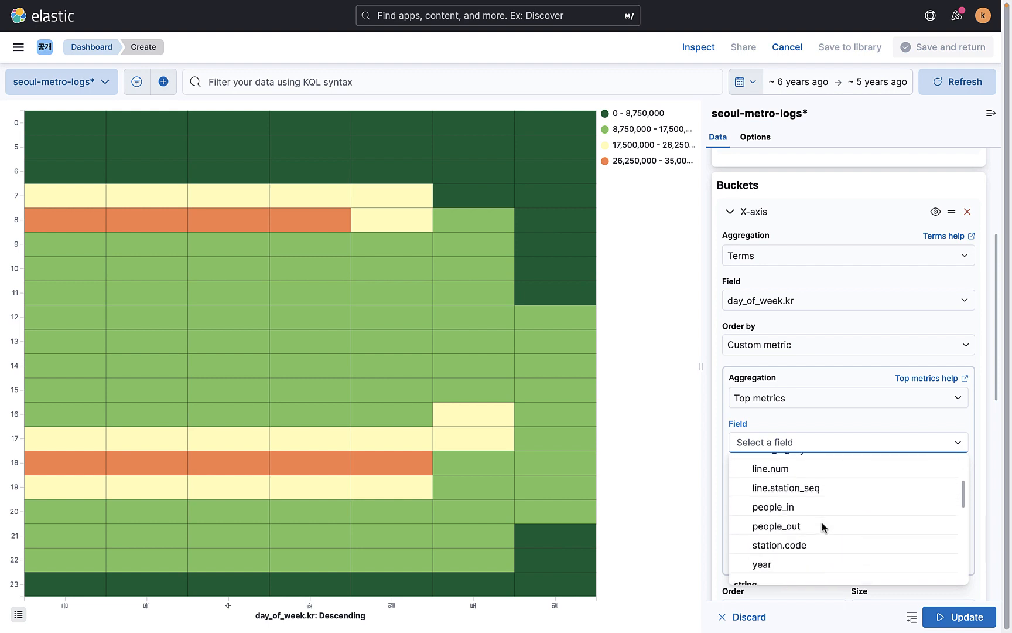
scroll(821, 522, "down", 1)
scroll(822, 522, "up", 3)
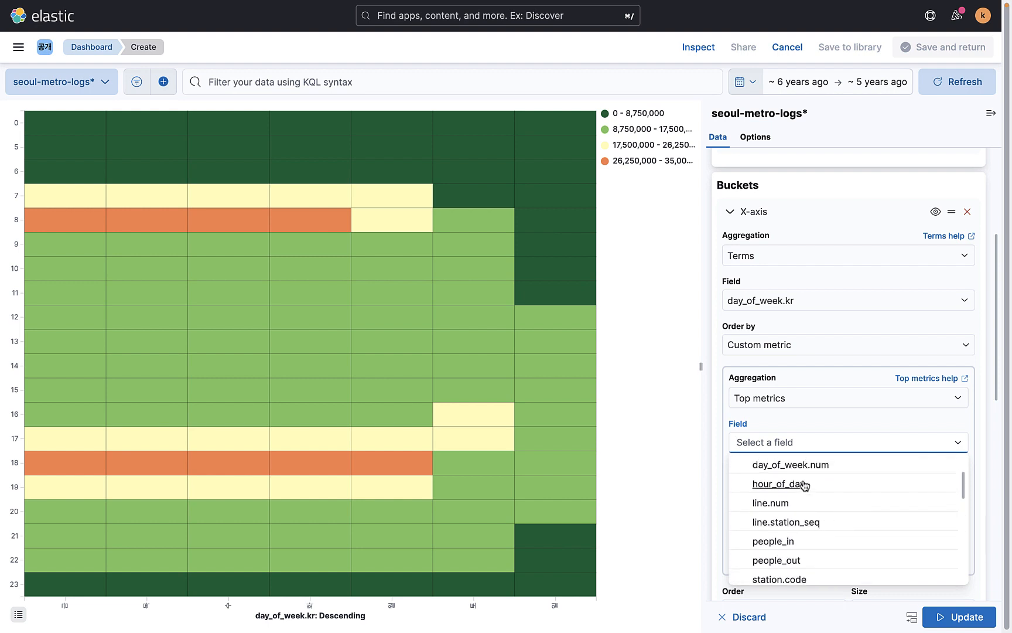
scroll(814, 475, "up", 1)
left_click(818, 479)
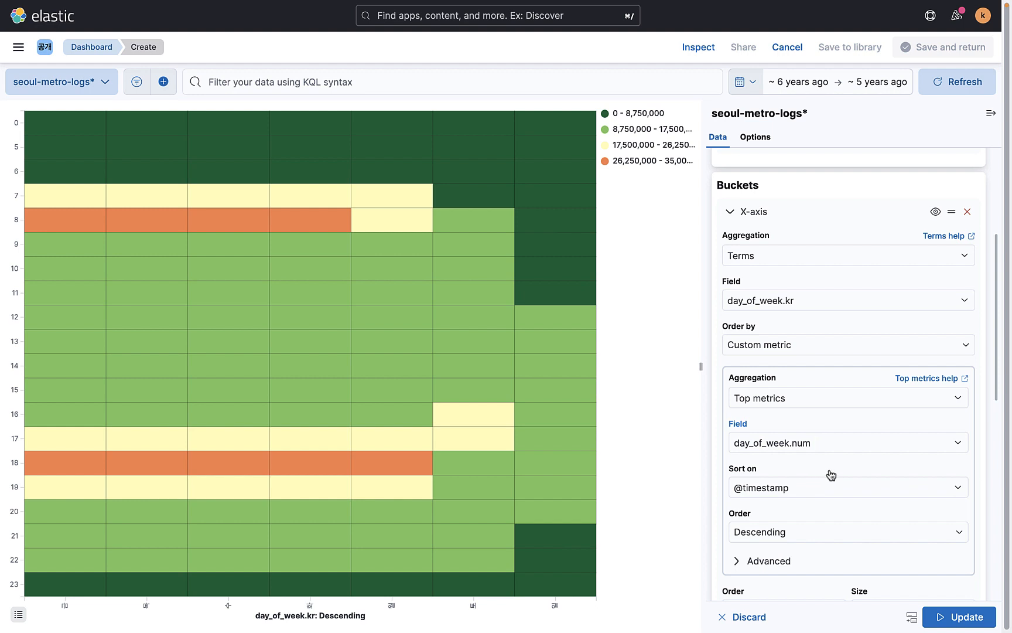
left_click(944, 609)
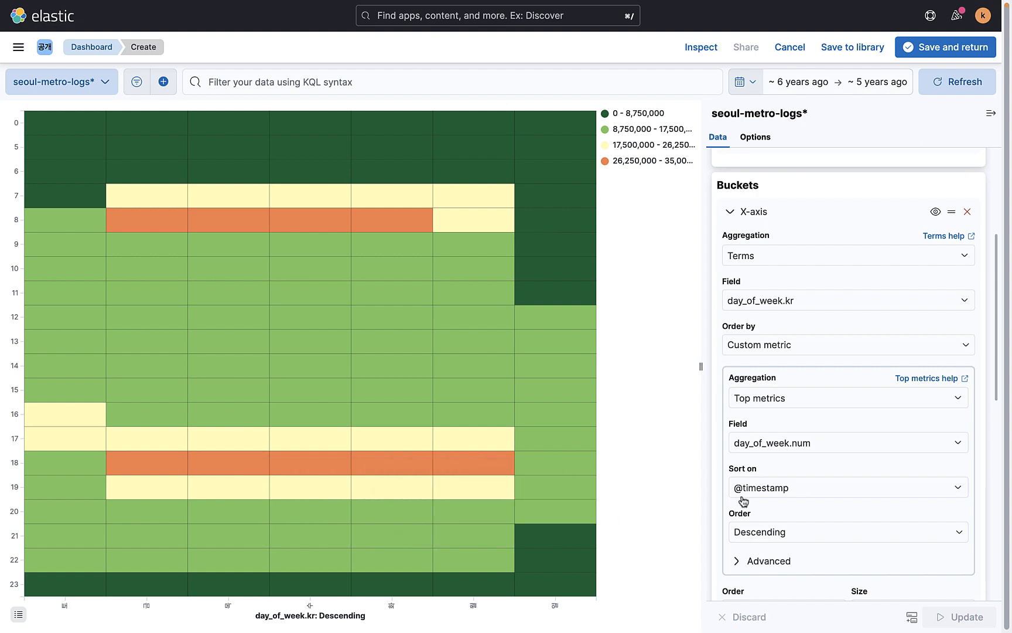
Try Ascending as the order inside the X-axis Top metrics settings and update the heat map
left_click(794, 529)
left_click(791, 545)
left_click(967, 618)
Change the X-axis custom ordering metric's aggregation to Max, keeping day_of_week.num as its field
left_click(835, 439)
left_click(831, 398)
scroll(829, 450, "down", 2)
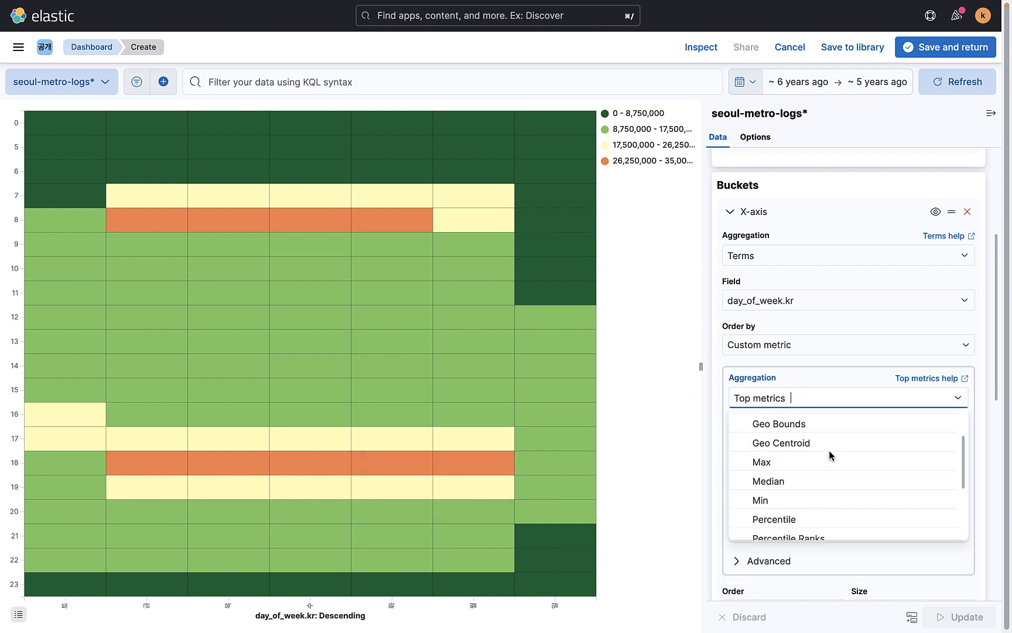
scroll(831, 460, "down", 2)
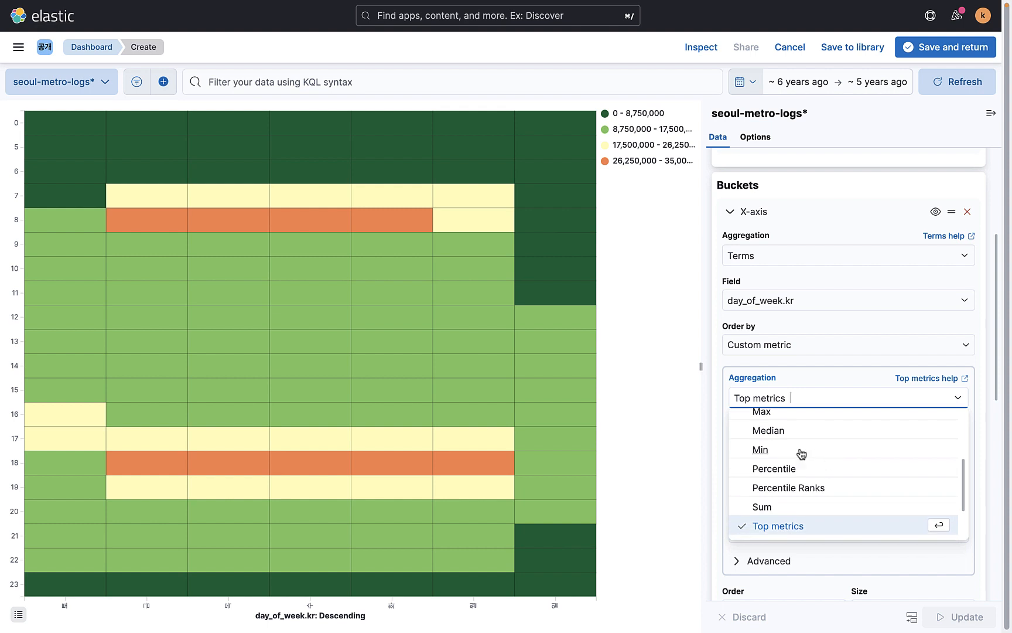
scroll(801, 454, "up", 1)
left_click(763, 445)
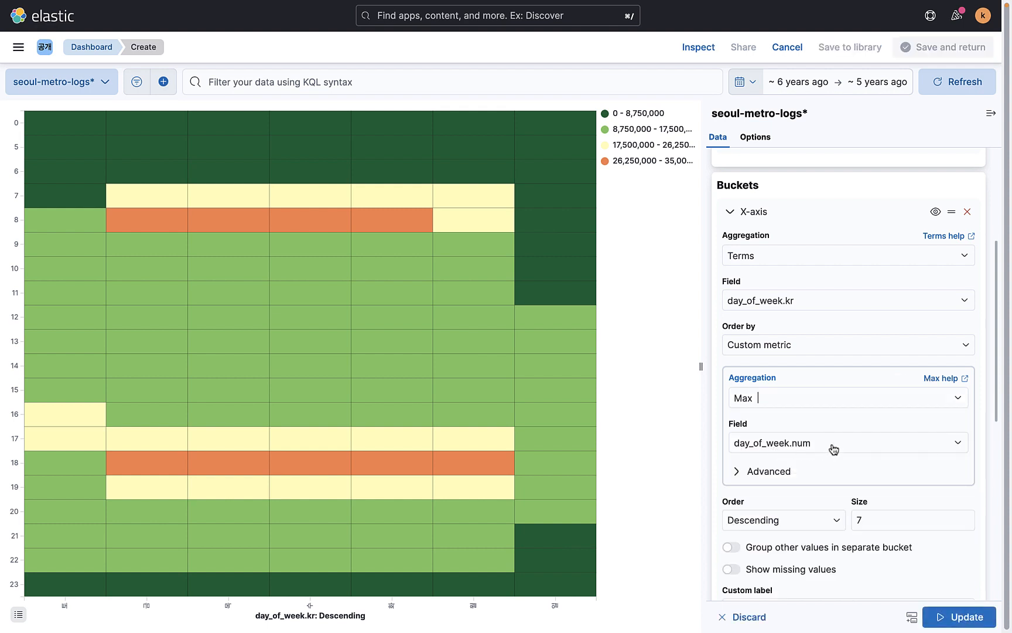
Update the heat map to apply the X-axis ordering by the Max custom metric
left_click(768, 471)
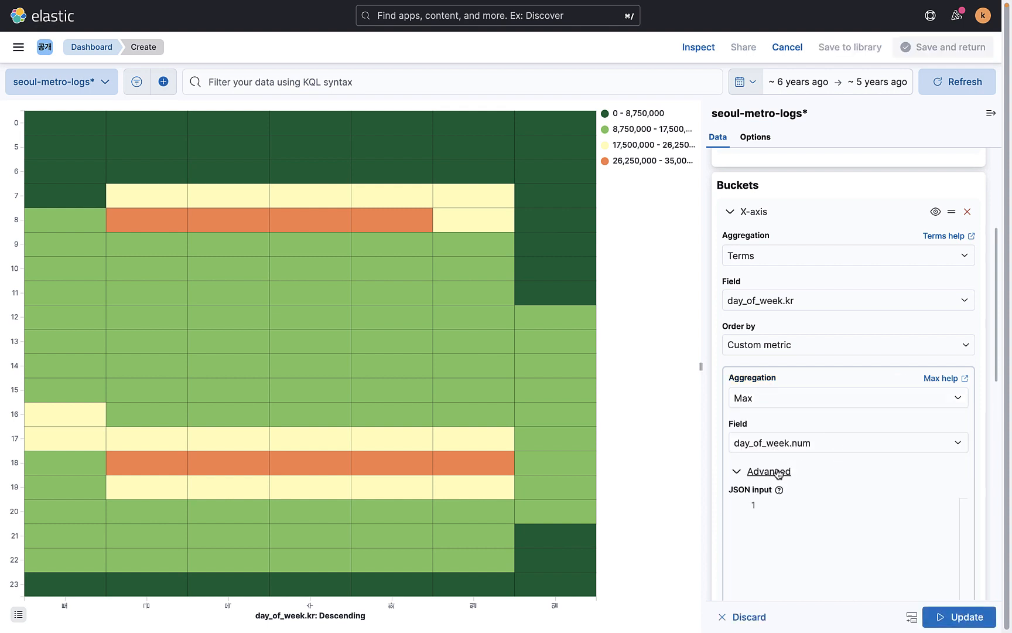
left_click(768, 471)
left_click(966, 626)
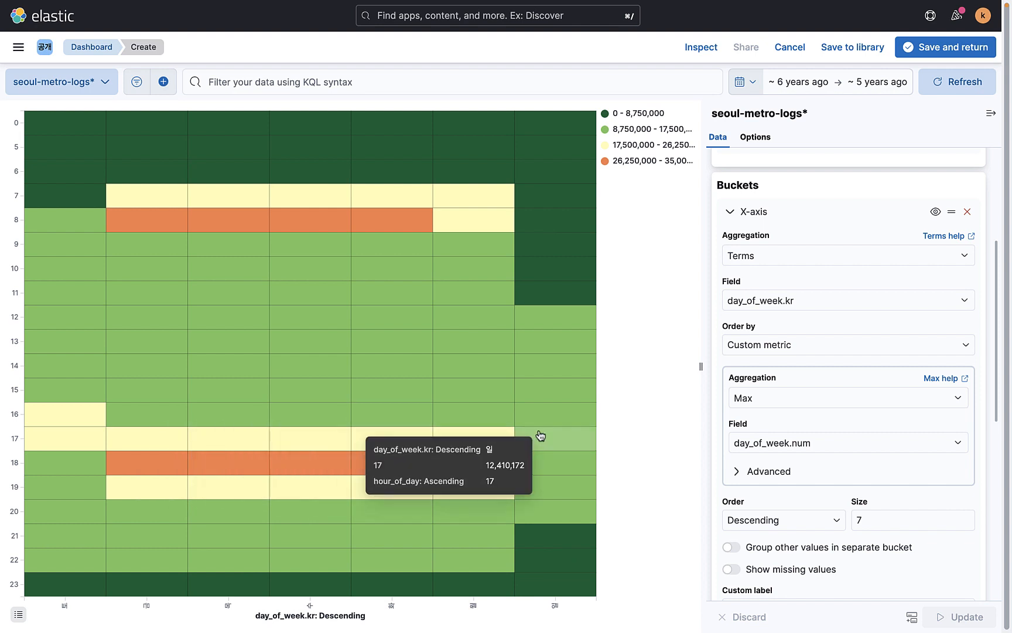
Set the X-axis bucket's order to Ascending and update the heat map
scroll(859, 502, "down", 2)
scroll(861, 504, "down", 1)
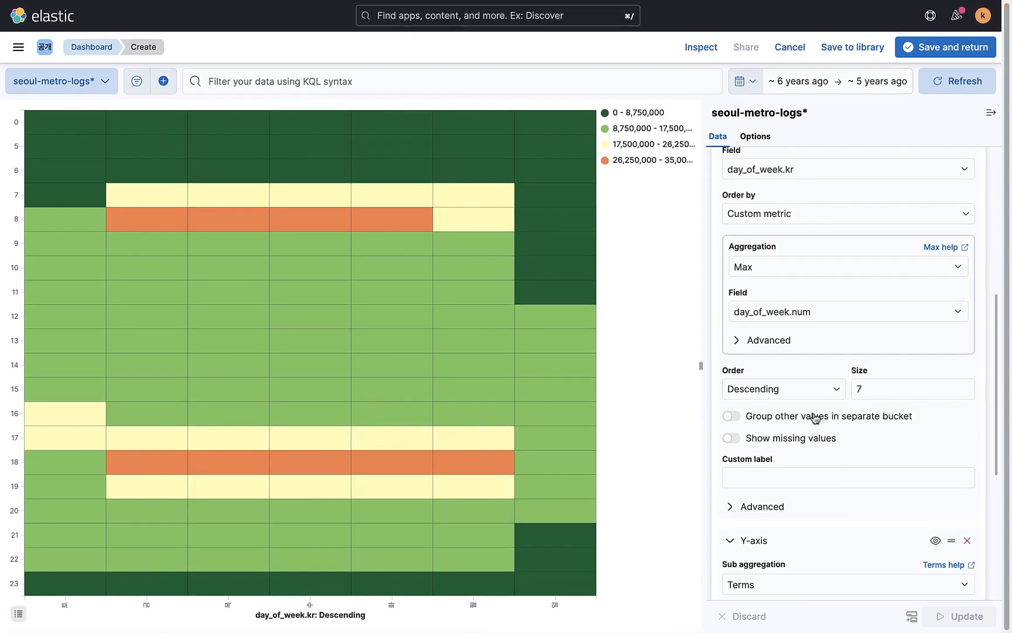
left_click(810, 396)
left_click(807, 365)
left_click(776, 273)
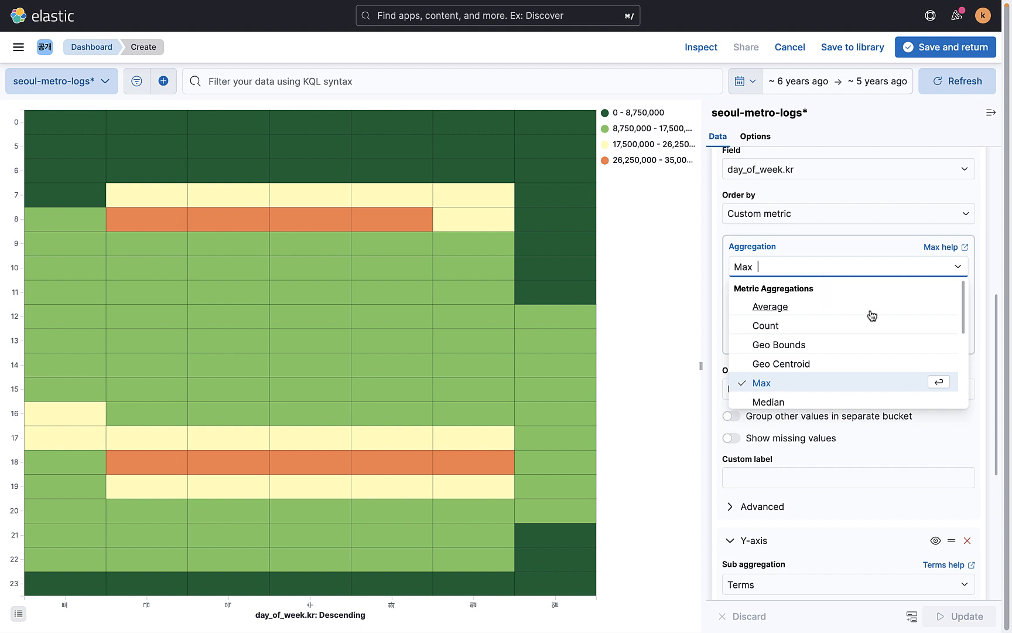
left_click(966, 268)
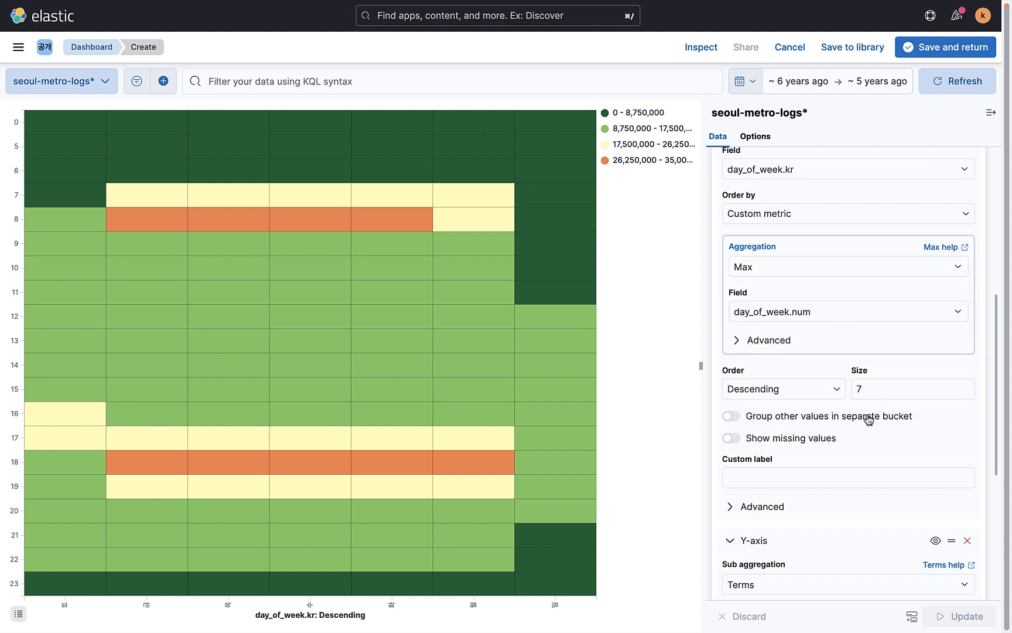
left_click(789, 388)
left_click(774, 399)
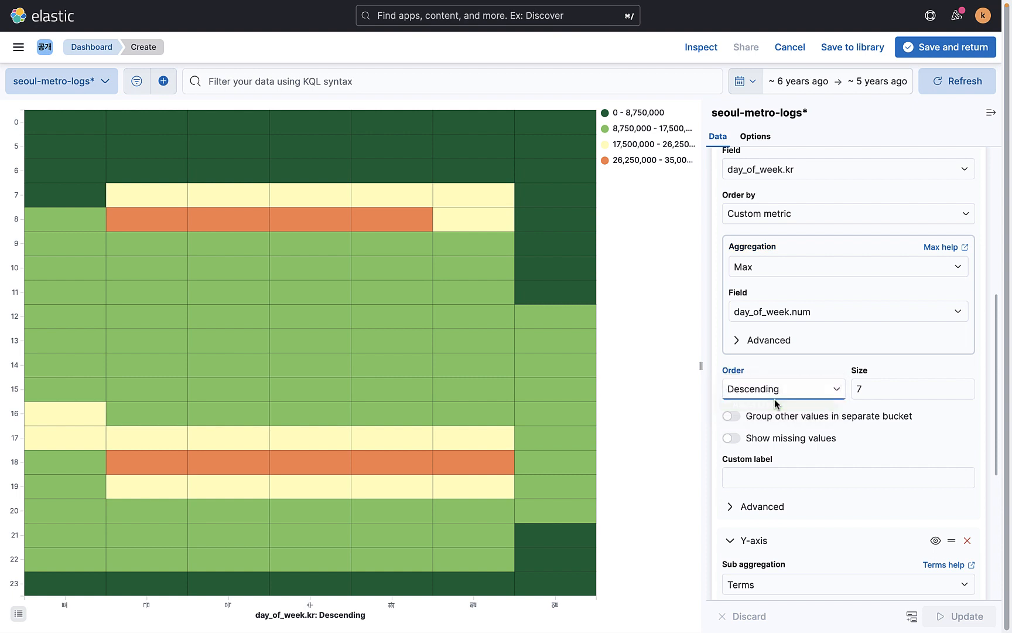
left_click(948, 625)
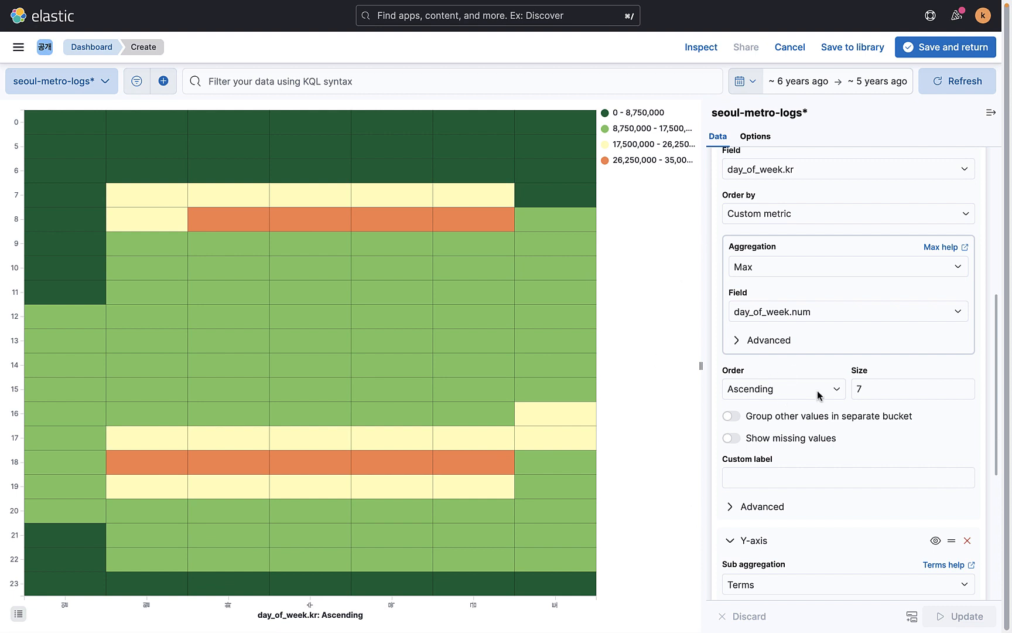
Collapse the settings of the Value metric and of the X-axis and Y-axis buckets
scroll(806, 554, "down", 5)
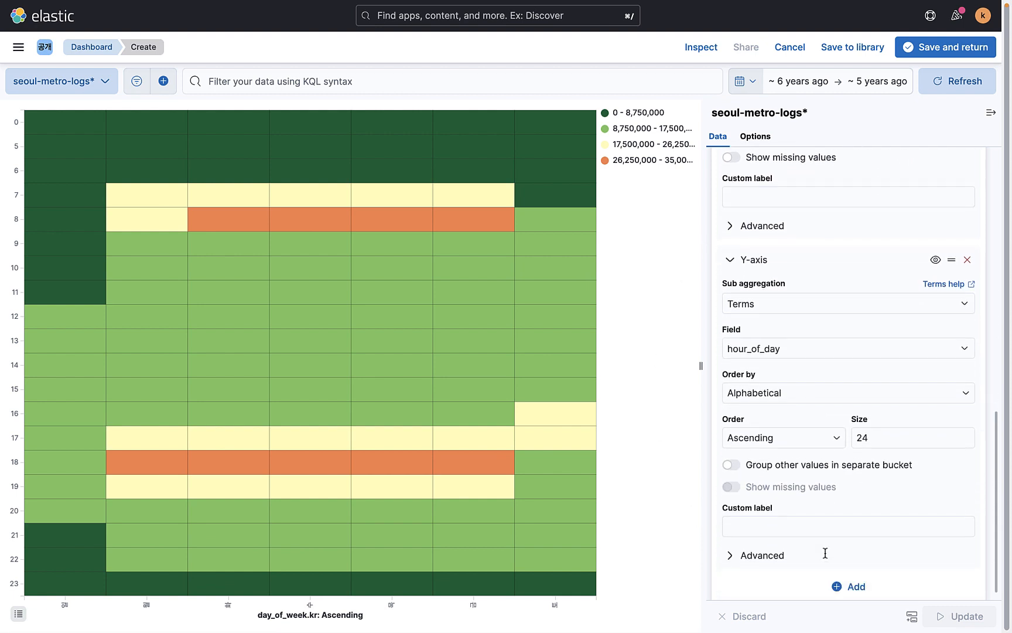
scroll(825, 554, "up", 8)
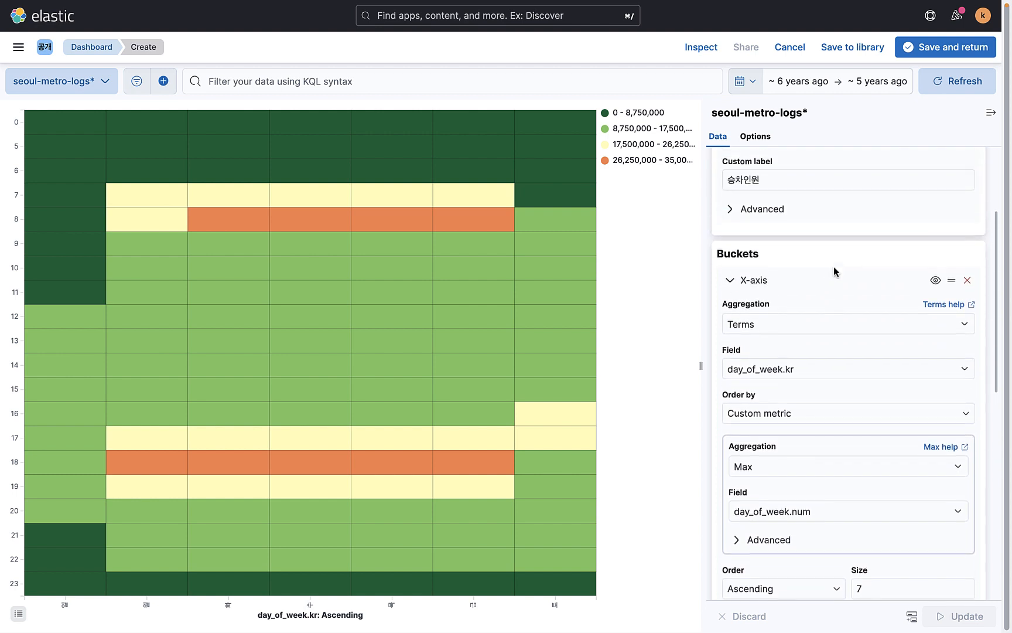
scroll(834, 268, "up", 3)
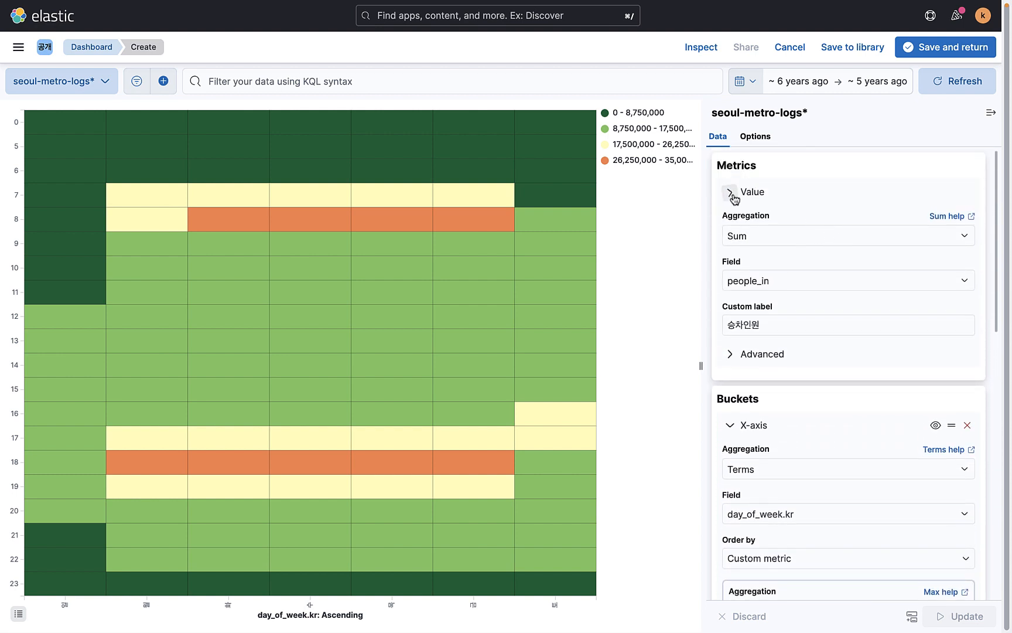
left_click(730, 192)
left_click(730, 263)
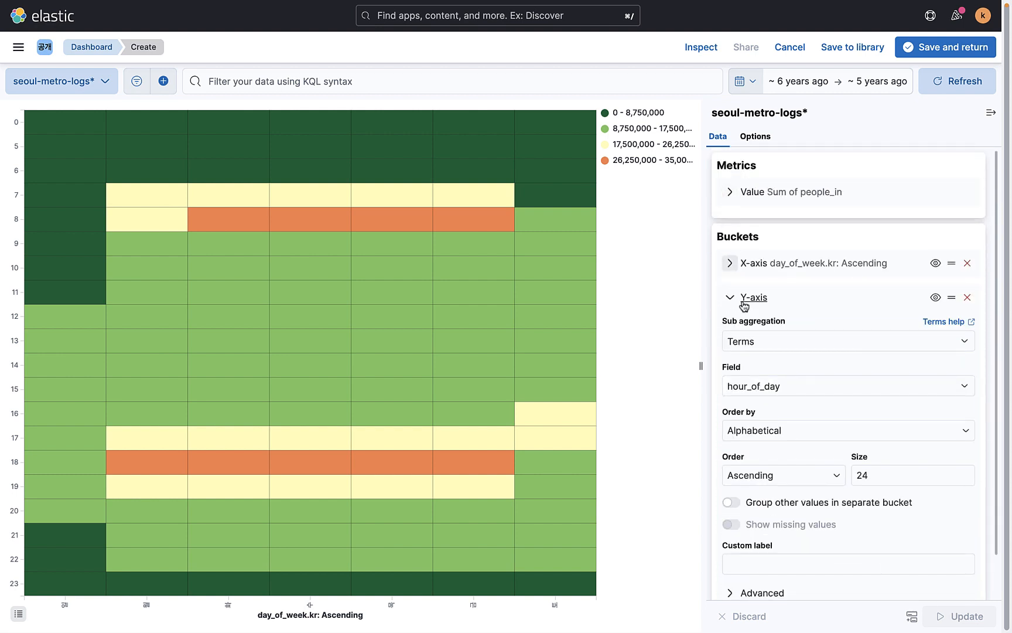
left_click(742, 299)
Look through the heat map's display options and the Value metric's advanced settings
left_click(756, 137)
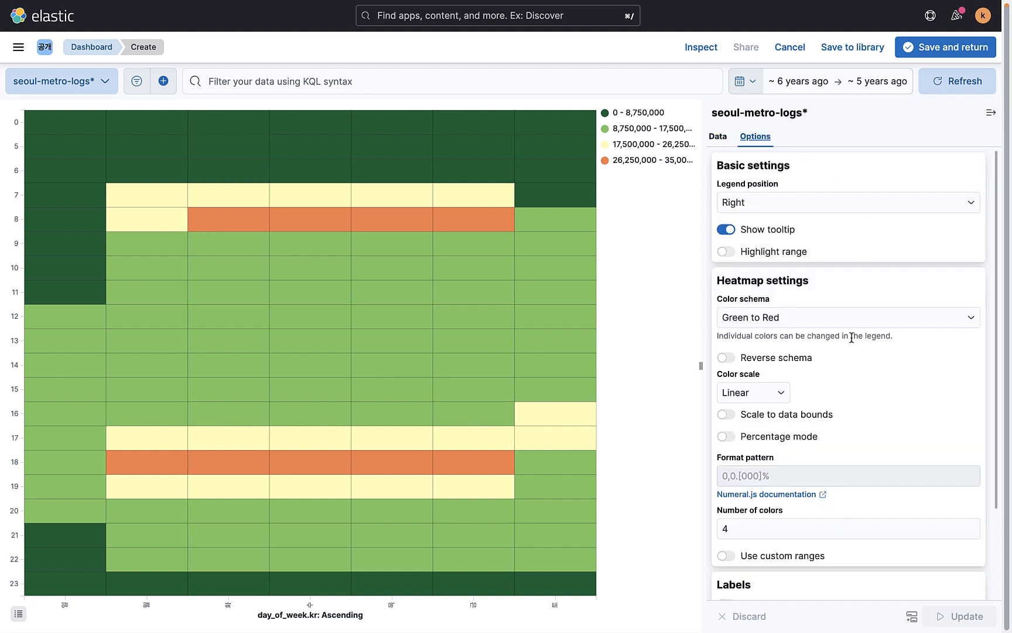
scroll(851, 338, "down", 3)
scroll(852, 335, "up", 2)
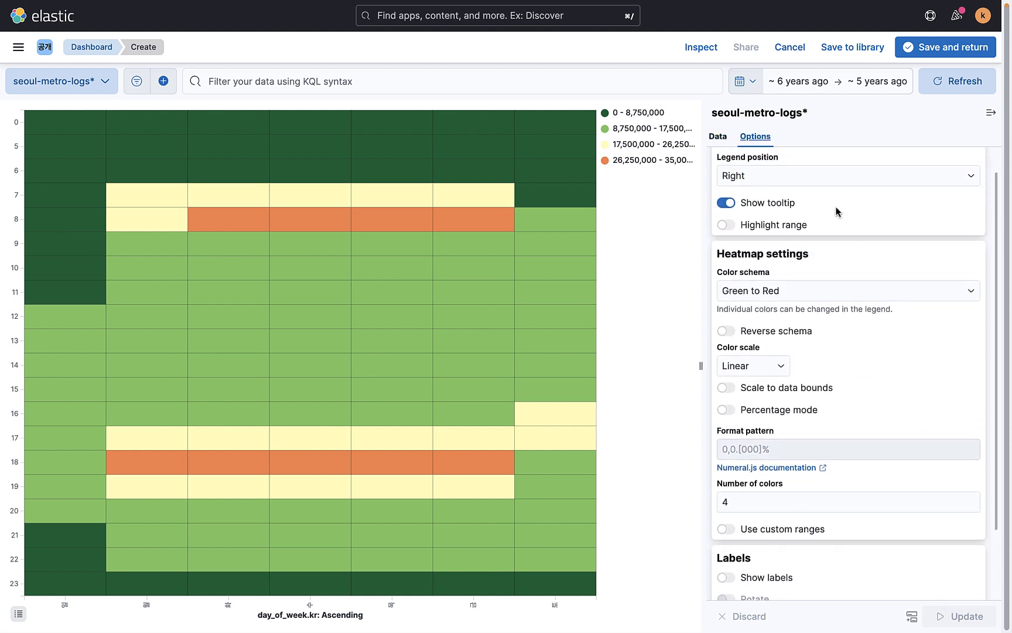
scroll(835, 211, "up", 1)
scroll(841, 336, "down", 4)
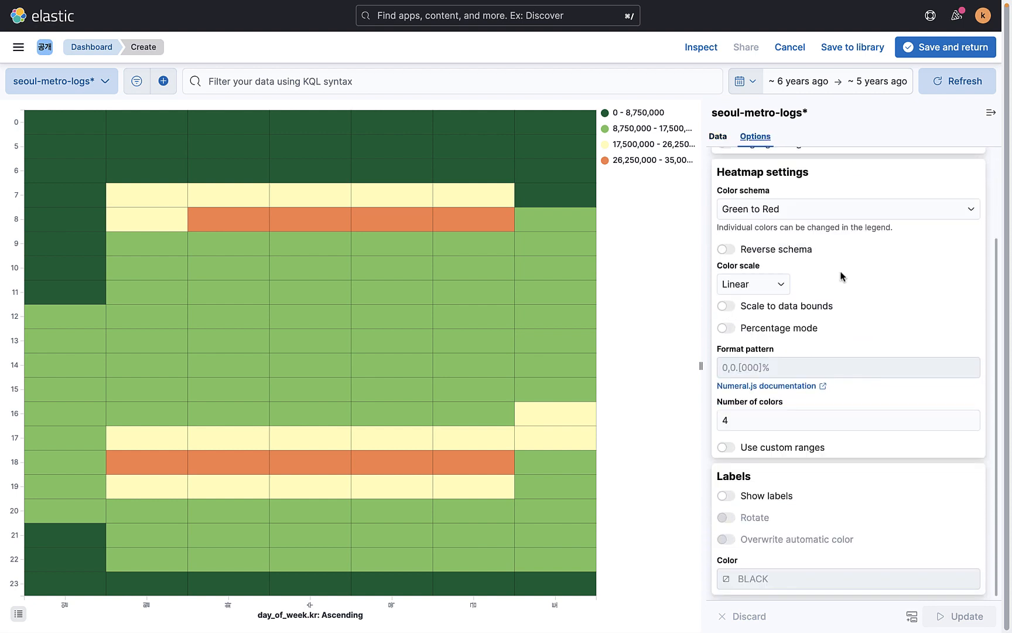
left_click(729, 139)
left_click(790, 194)
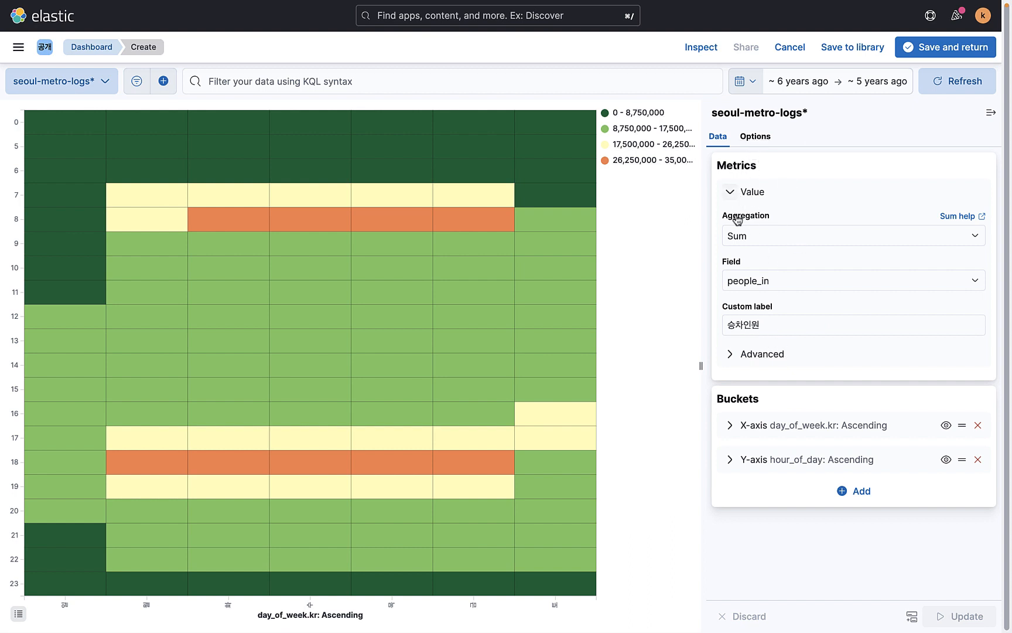
left_click(761, 353)
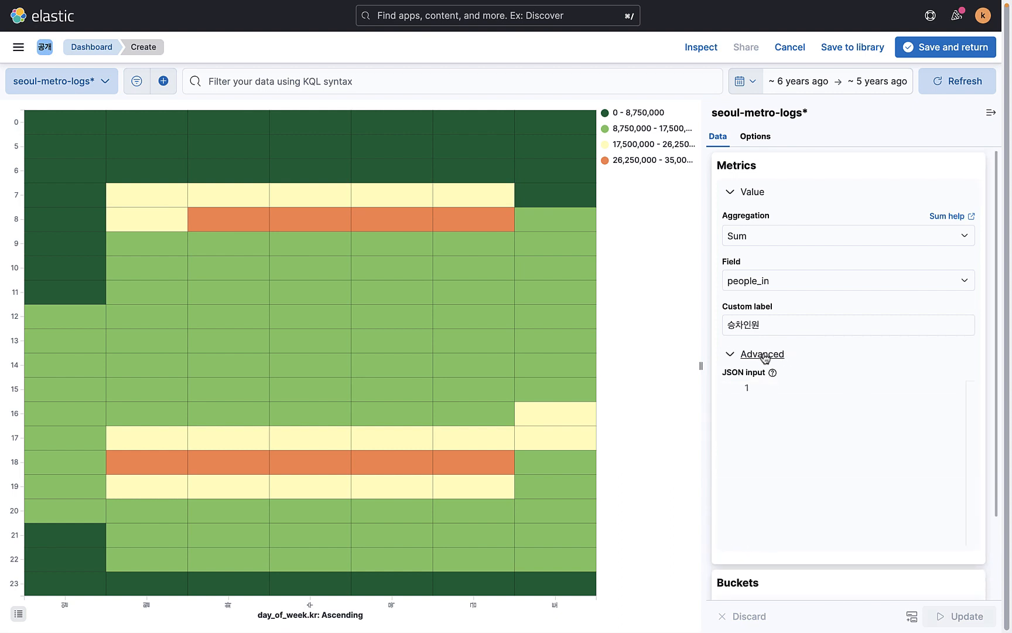
left_click(763, 355)
Change the heat map's color schema to Blues and update the visualization
left_click(755, 136)
left_click(801, 214)
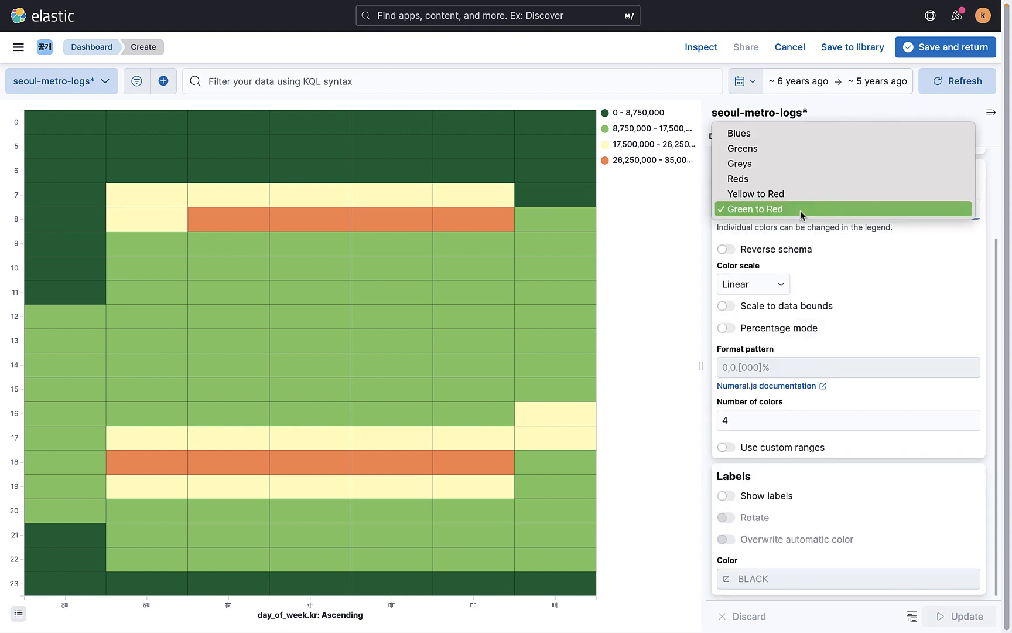
left_click(785, 133)
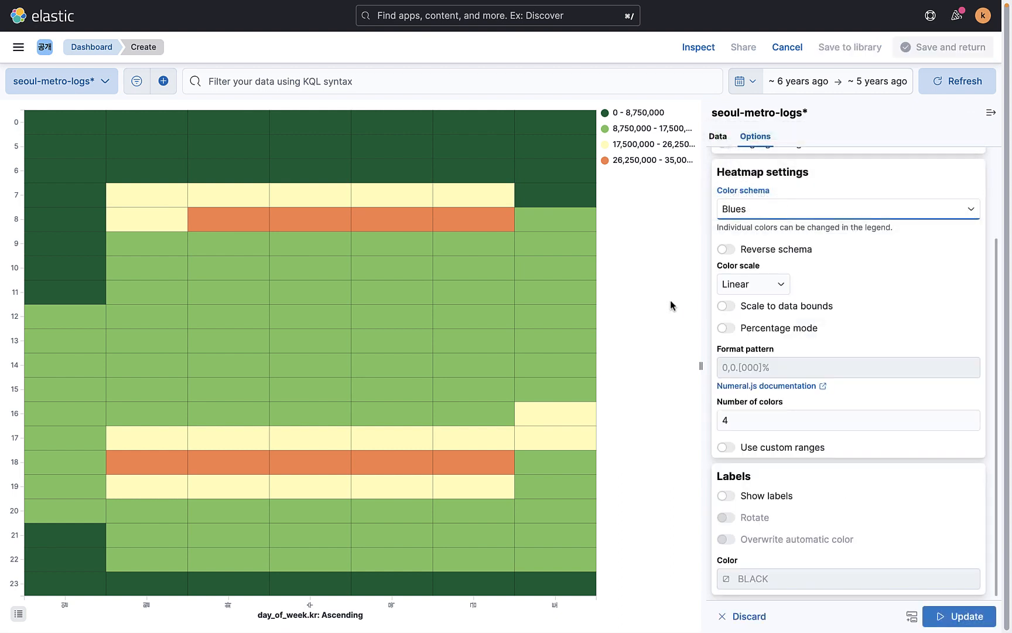
left_click(959, 616)
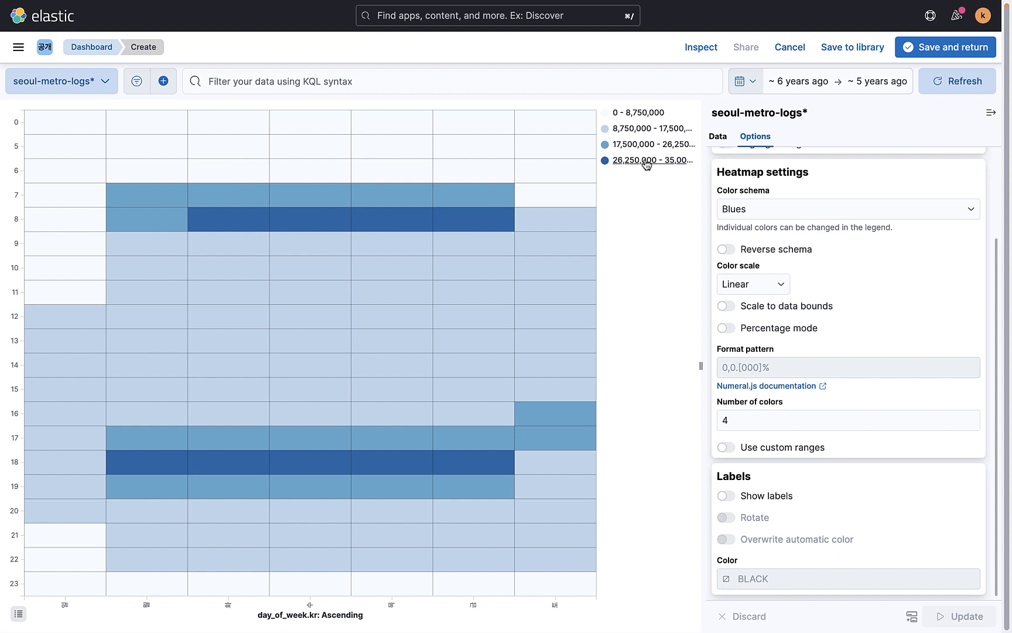
Set the heat map's number of colors to 8 and update the visualization
left_click(789, 421)
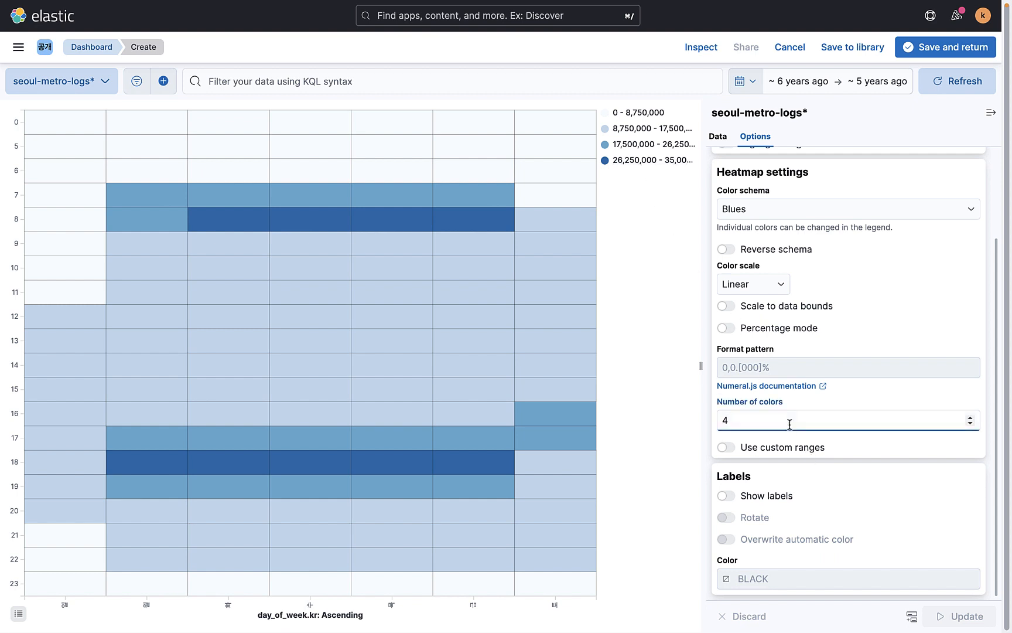
key("BackSpace")
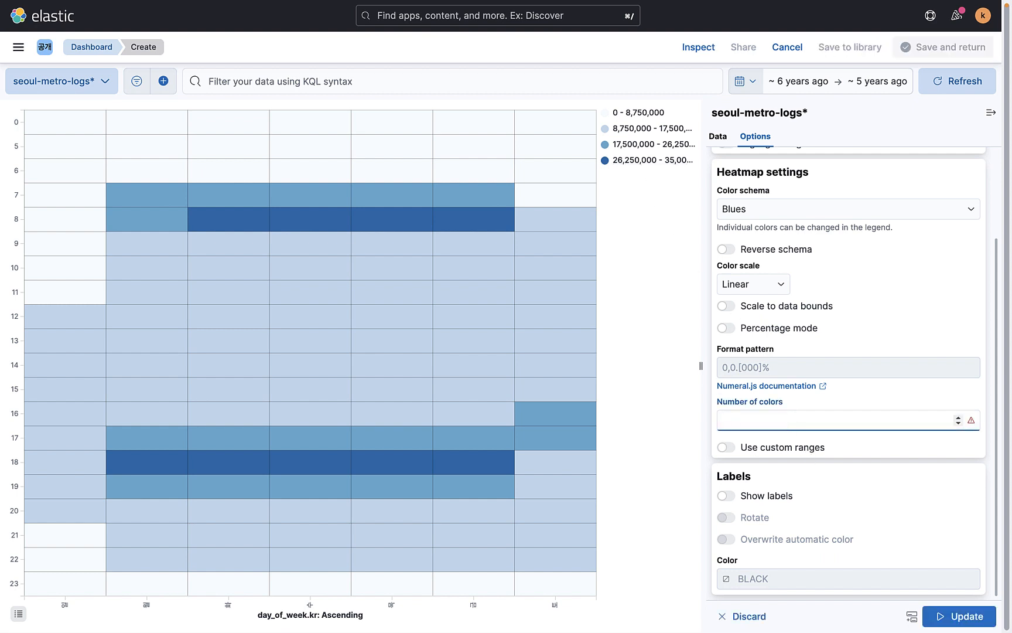
left_click(961, 618)
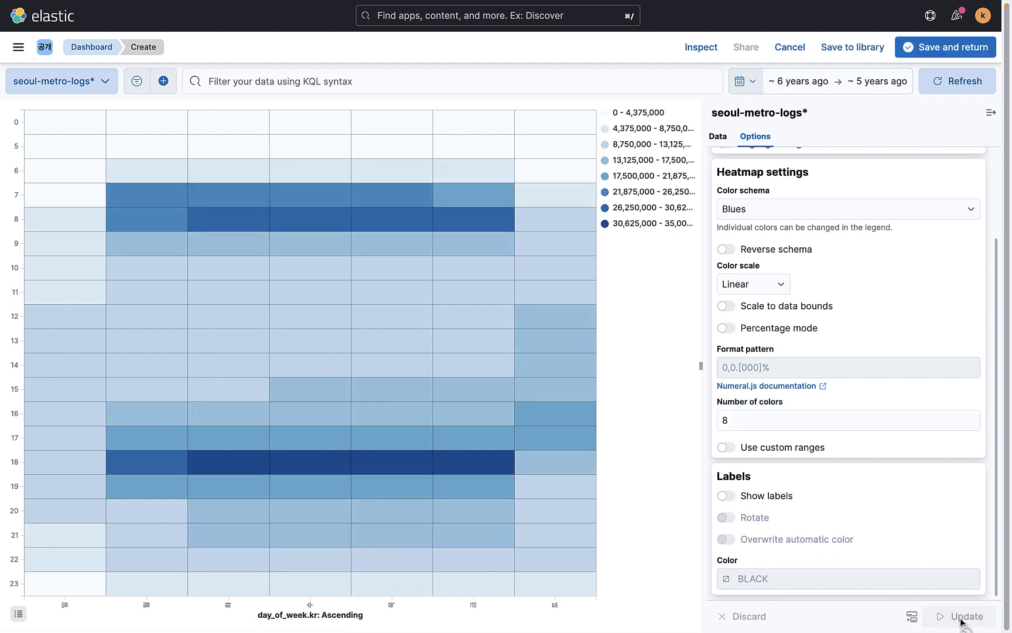
Try the Log and Square root color scales, updating the heat map for each
left_click(772, 285)
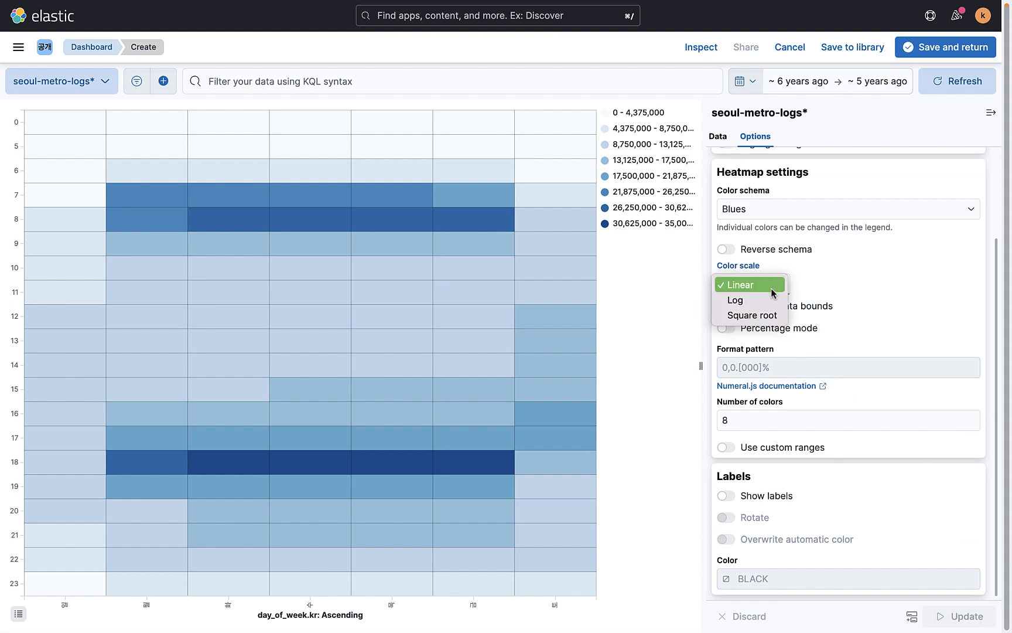
left_click(761, 299)
left_click(953, 622)
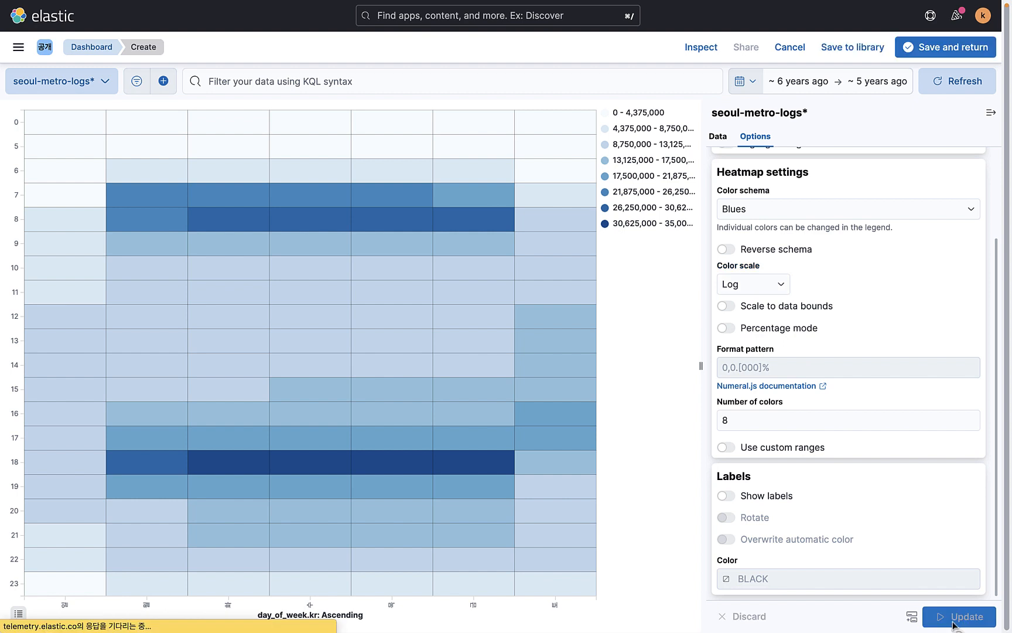
left_click(765, 286)
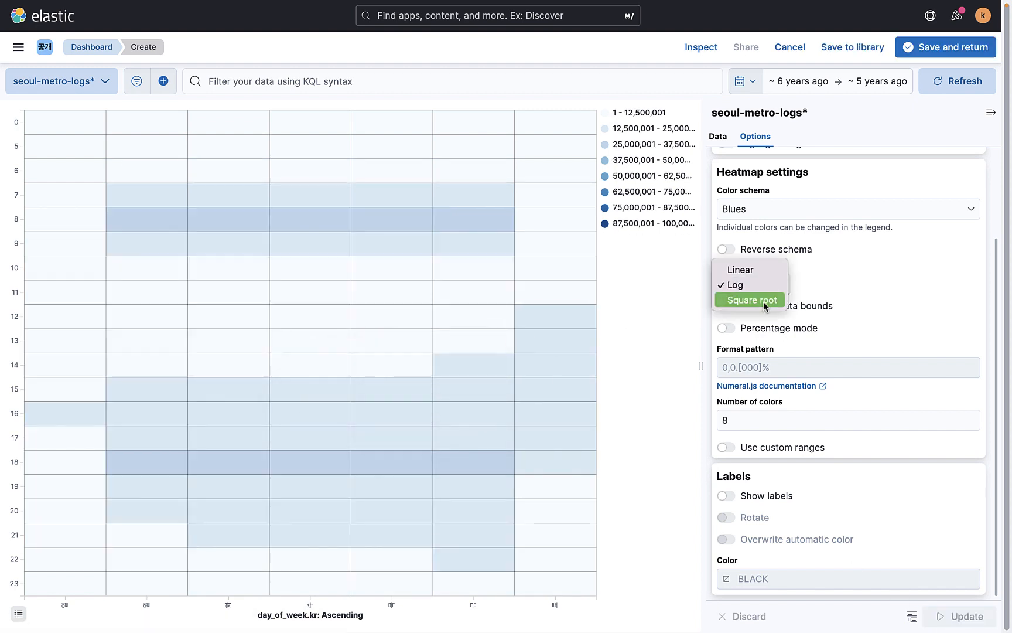
left_click(752, 299)
left_click(952, 616)
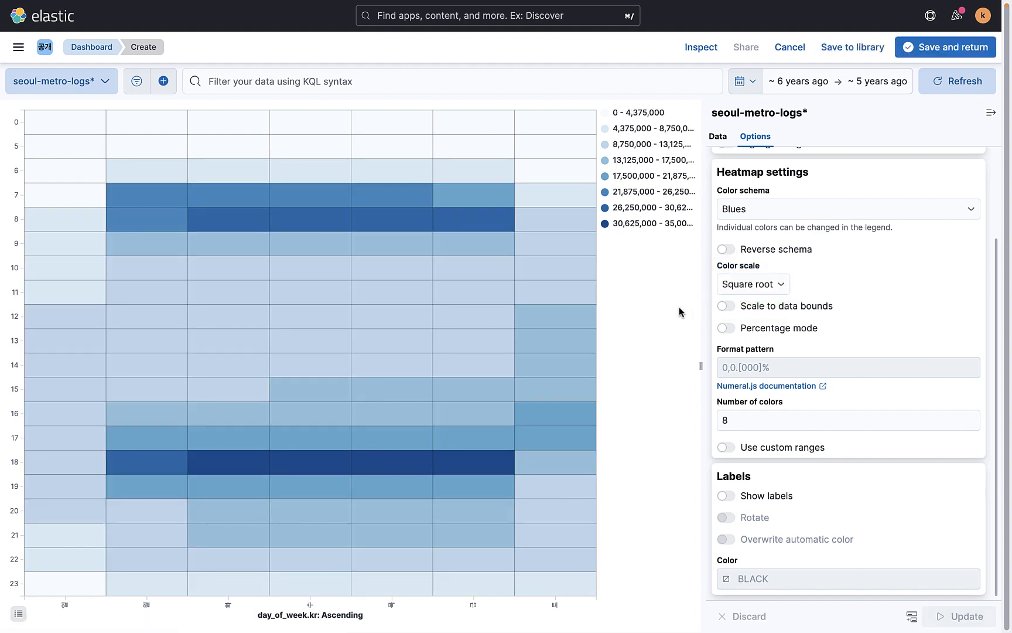
Return the color scale to Linear and update the heat map
left_click(753, 286)
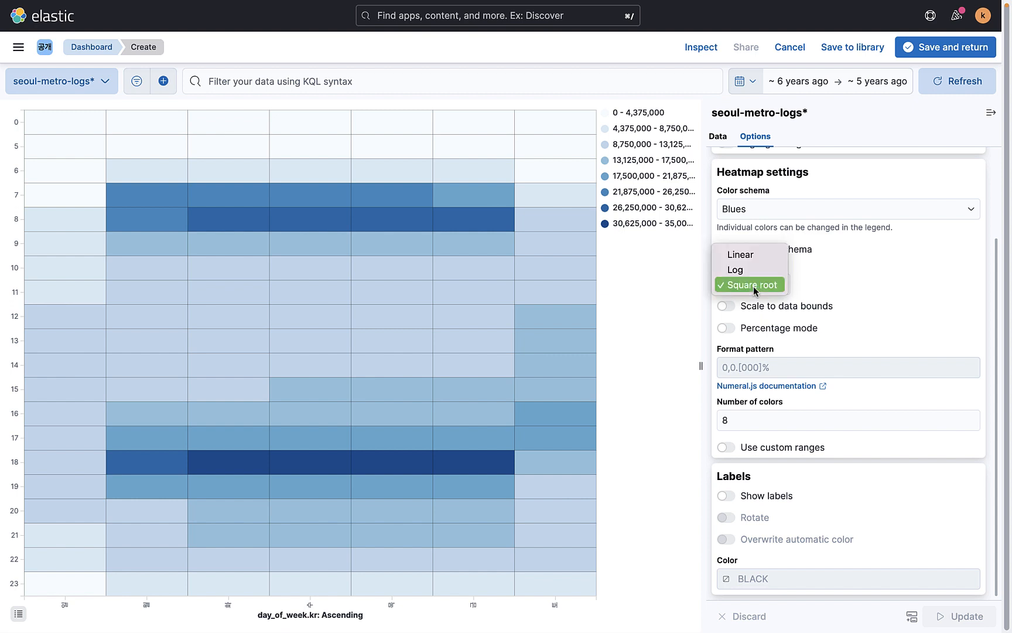
left_click(741, 255)
left_click(956, 620)
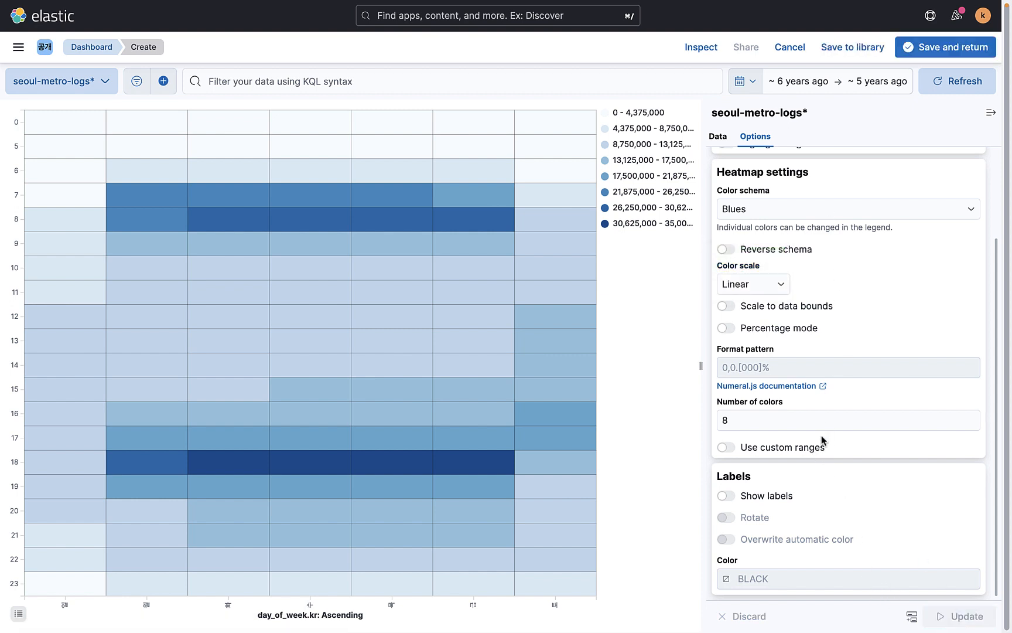
Save the heat map to the dashboard and resize its panel narrower and taller, level with the lower edge of the word clouds
scroll(821, 435, "up", 3)
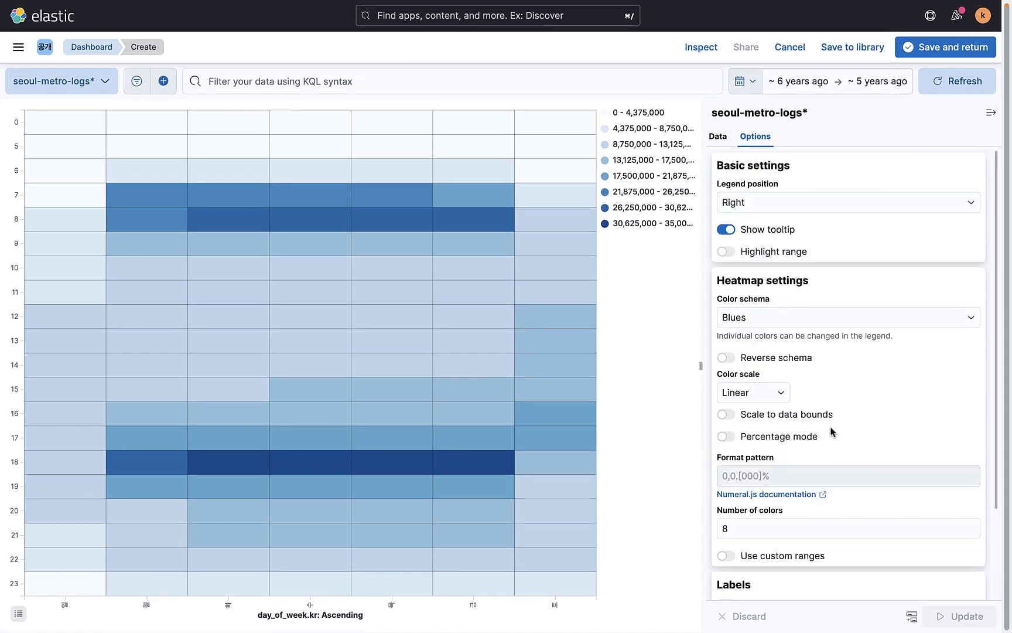
left_click(943, 49)
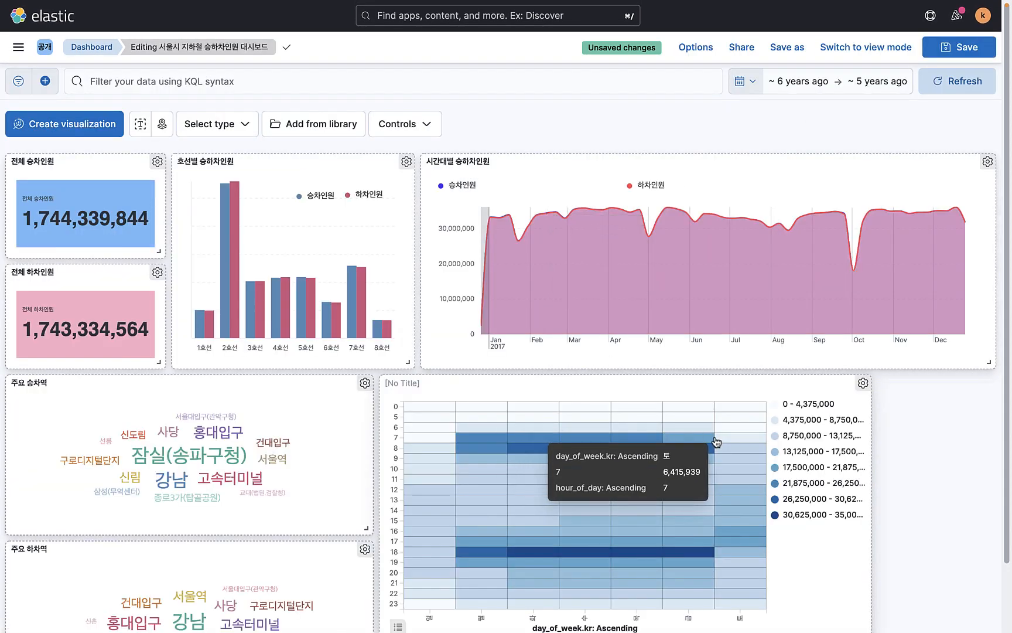
scroll(716, 441, "down", 3)
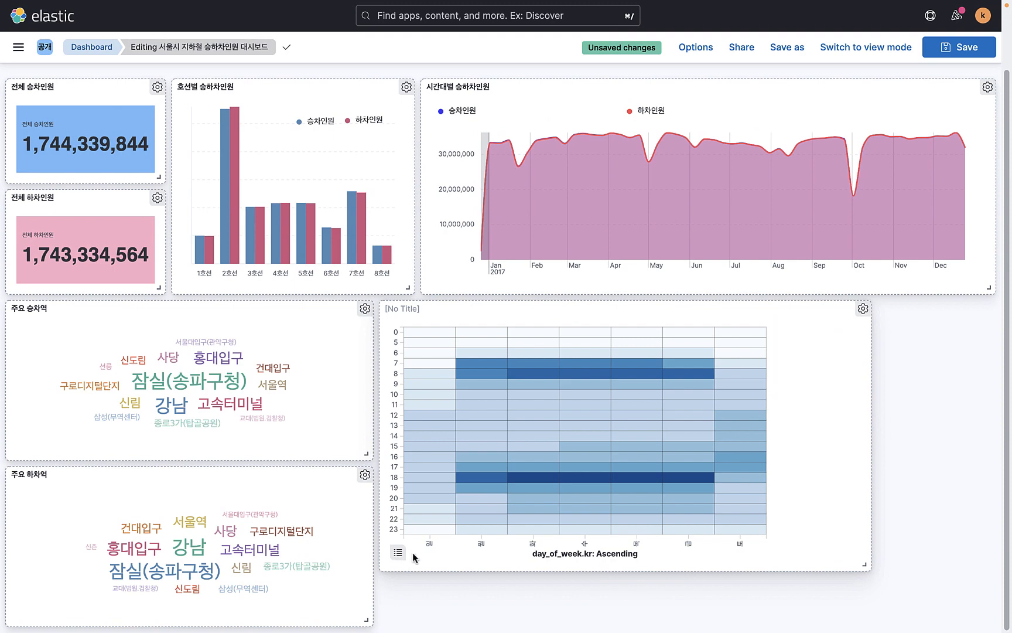
left_click_drag(867, 568, 725, 621)
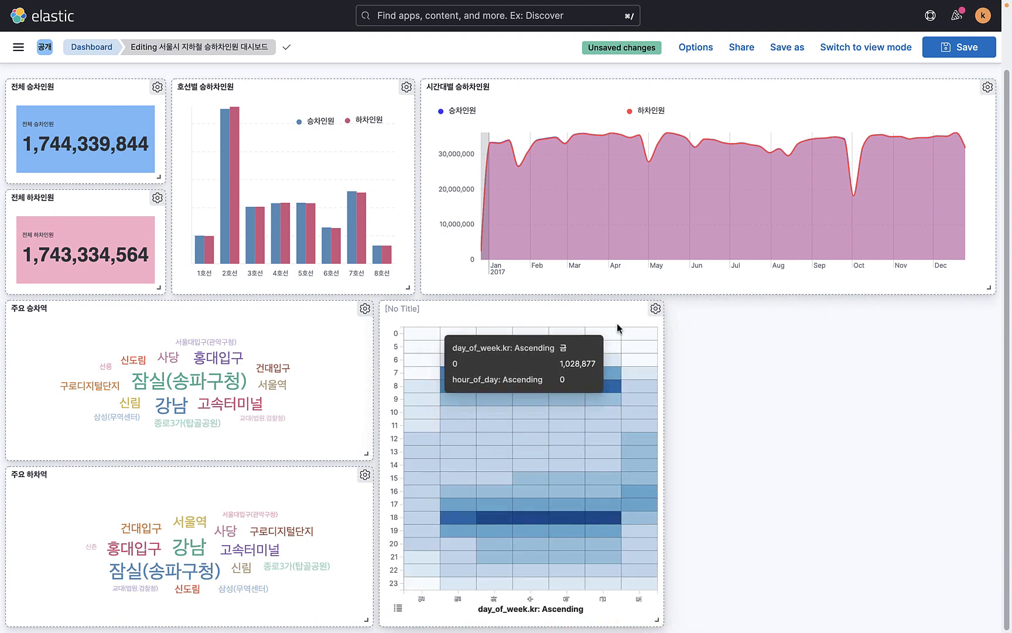
Open the untitled heat map visualization for editing and review its legend, color and label options
left_click(655, 308)
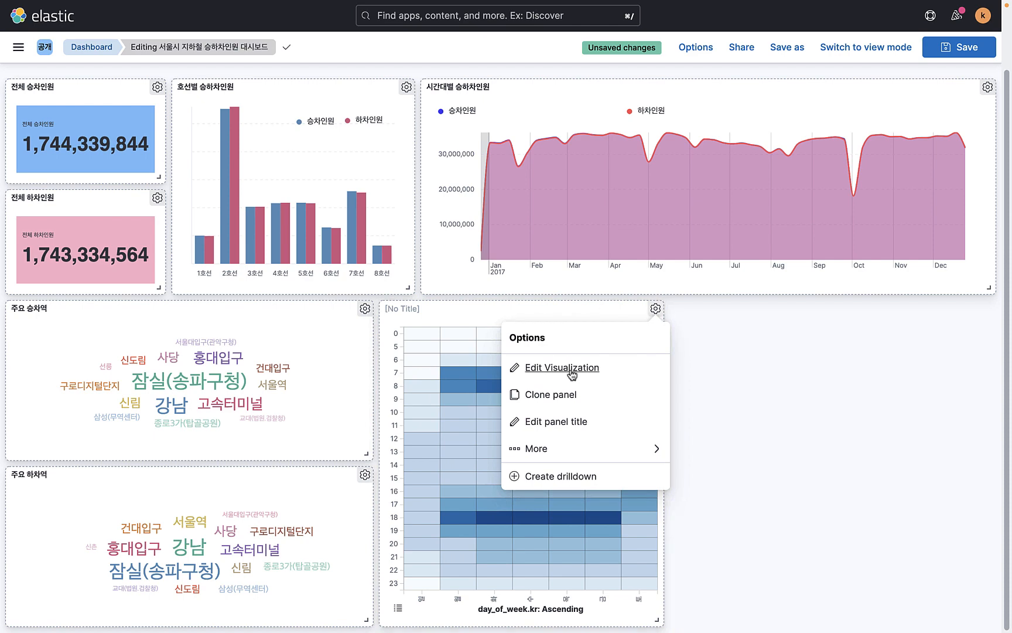
left_click(572, 369)
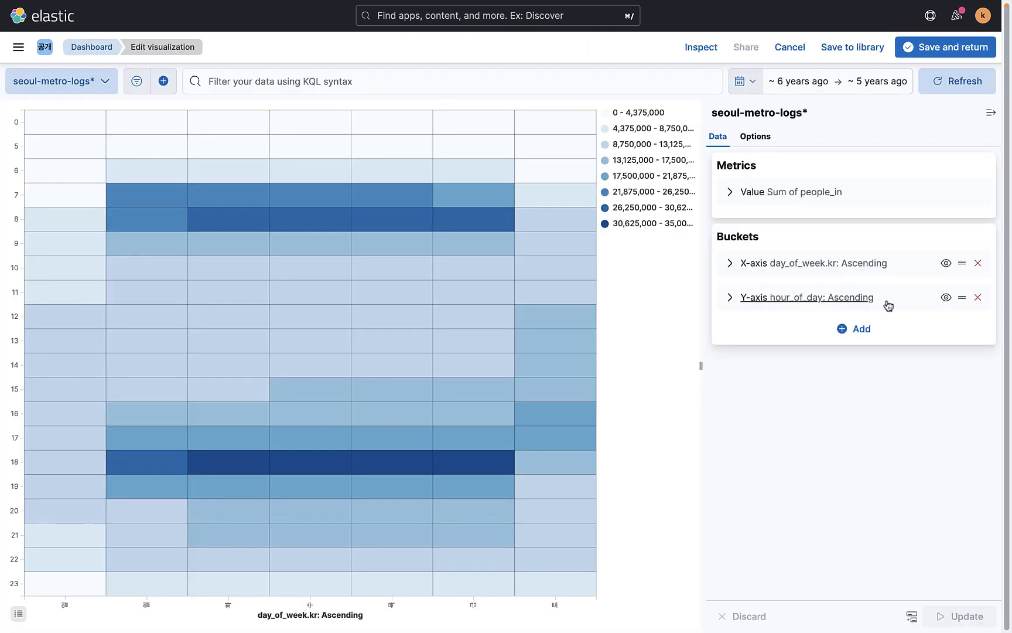
left_click(762, 137)
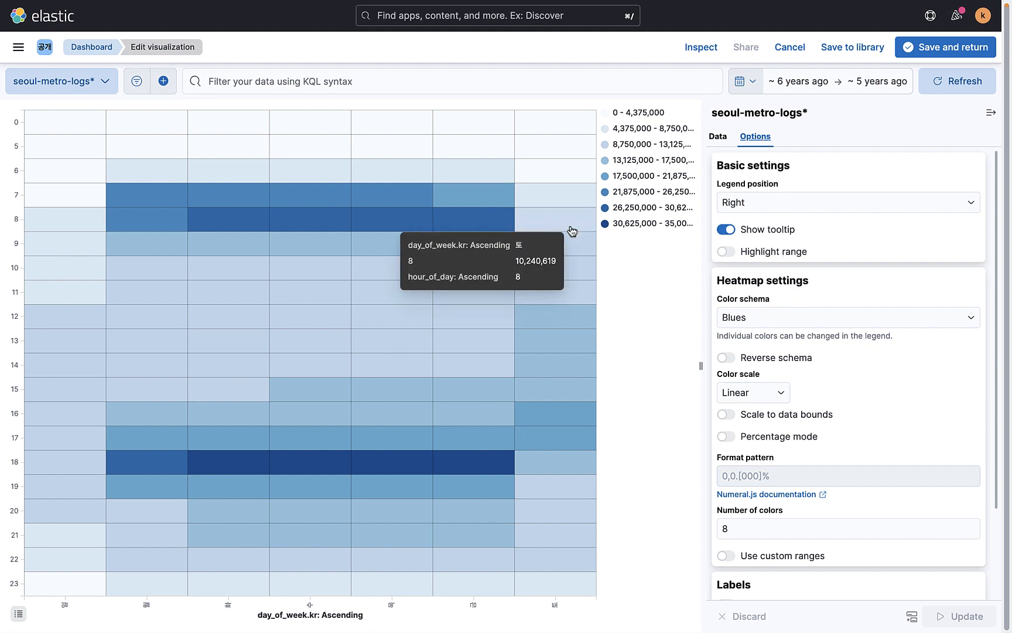
left_click(782, 206)
left_click(854, 255)
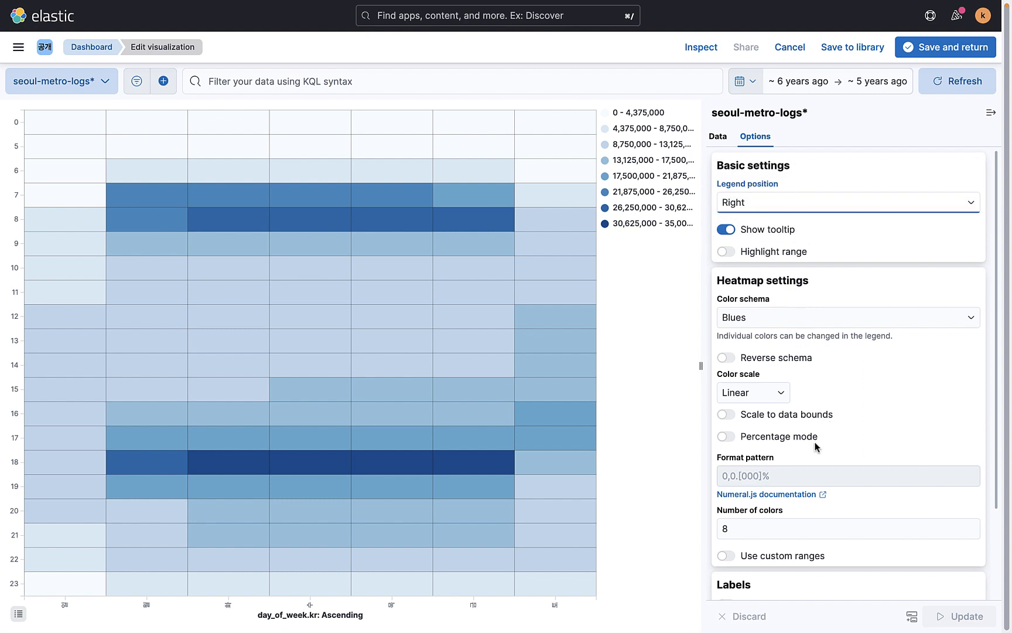
scroll(834, 562, "down", 2)
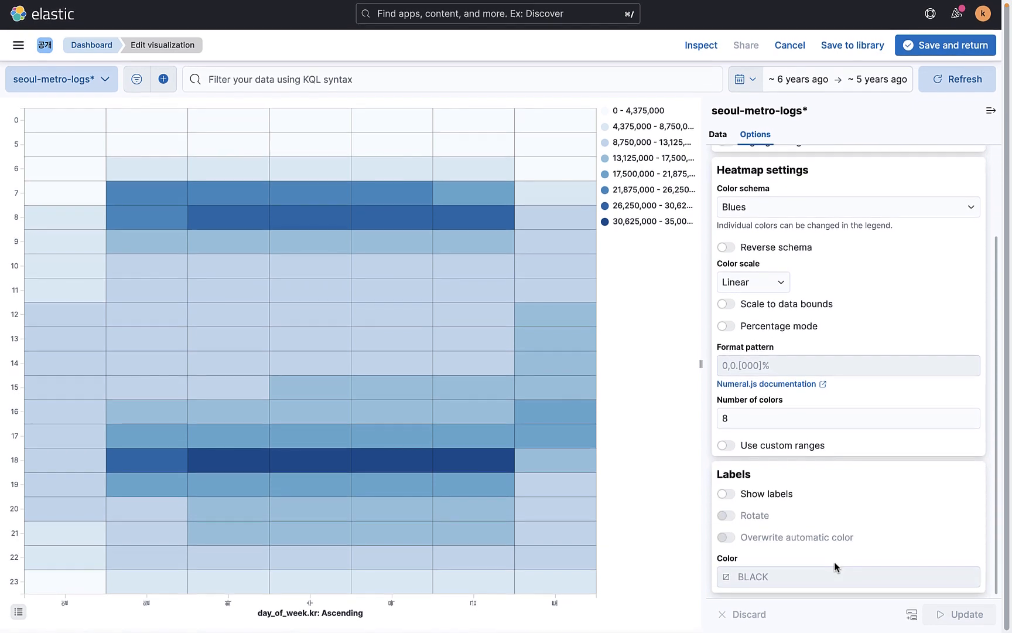
Give the hour_of_day Y-axis bucket the custom label 요일 and update the visualization
left_click(723, 140)
left_click(731, 297)
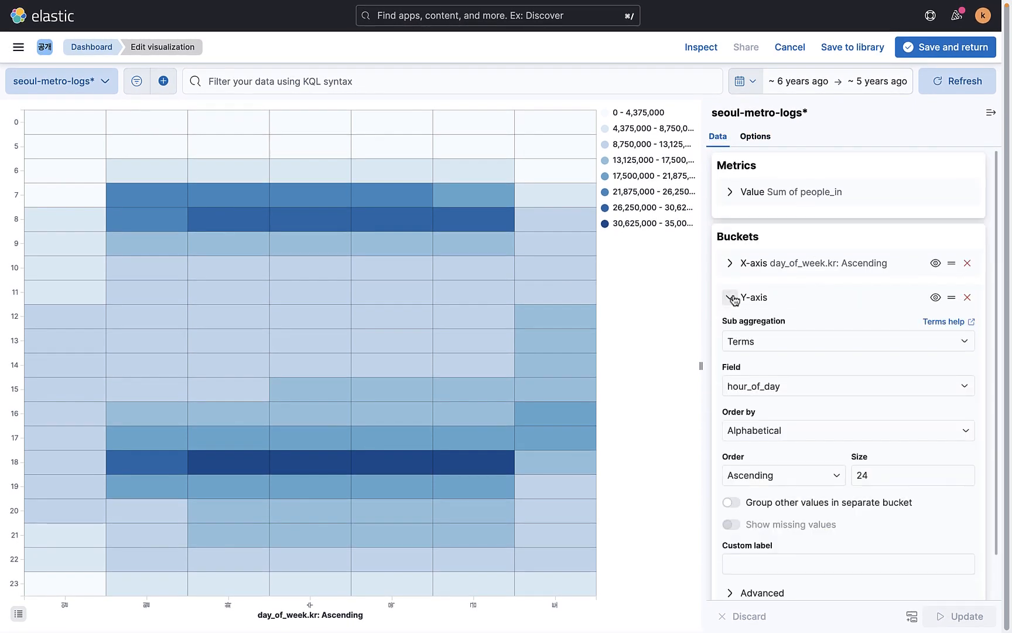
scroll(734, 298, "down", 1)
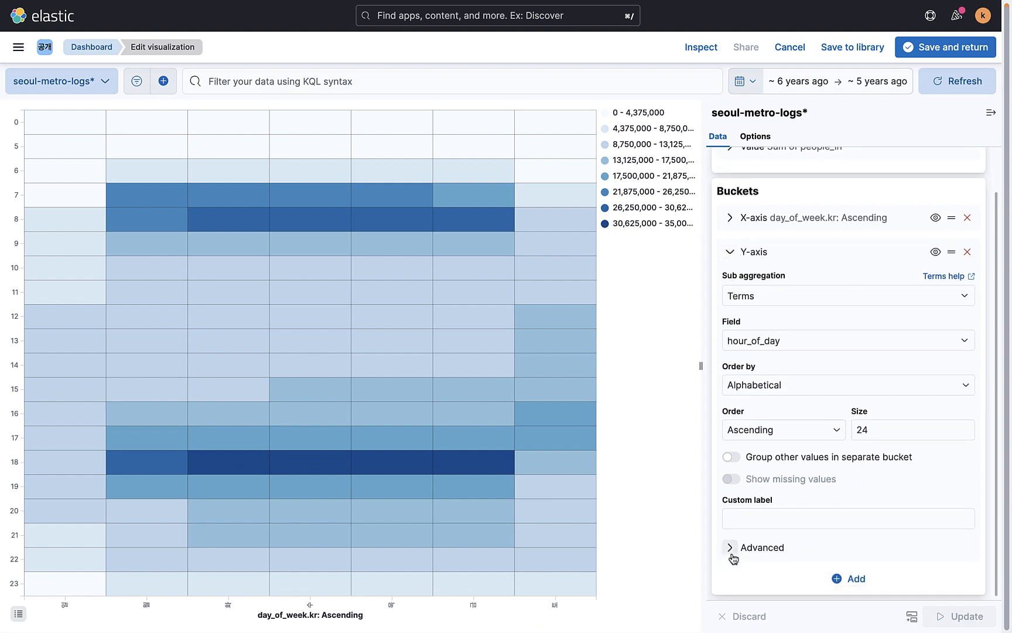
left_click(784, 515)
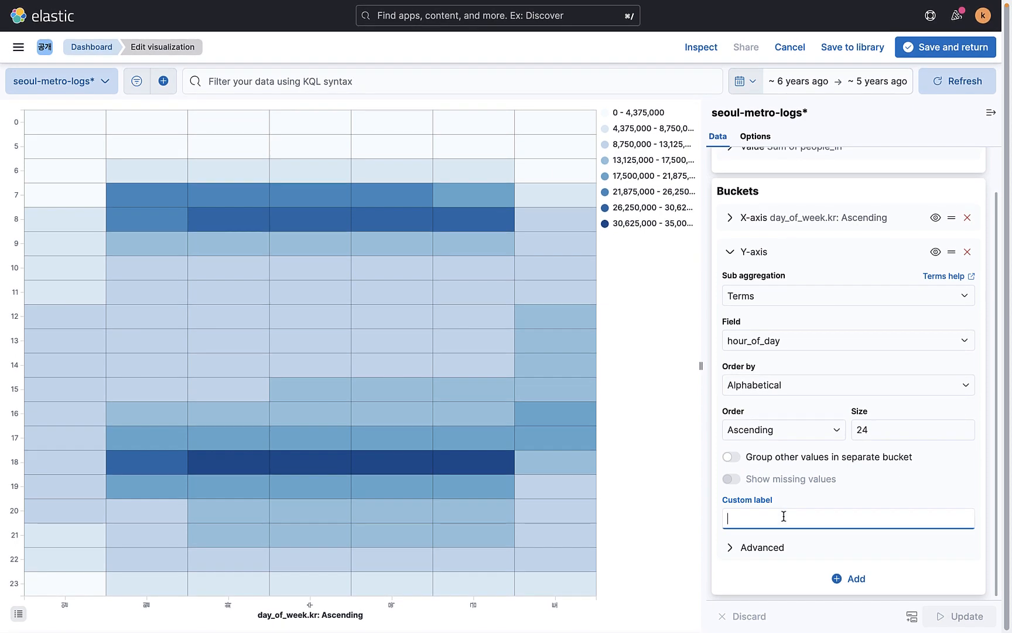
type("호")
type("일")
left_click(717, 573)
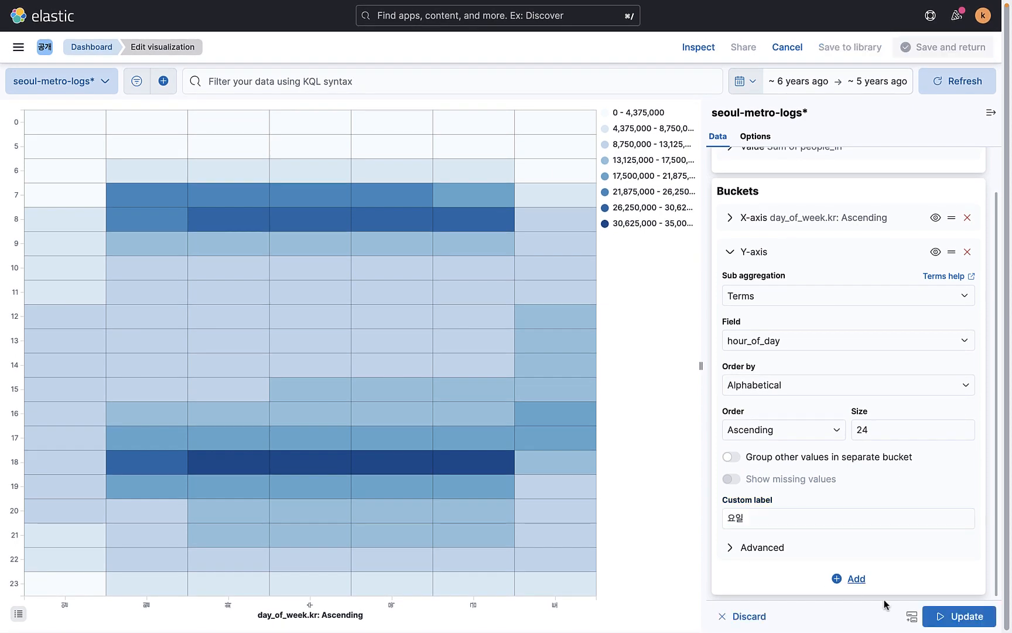
left_click(961, 616)
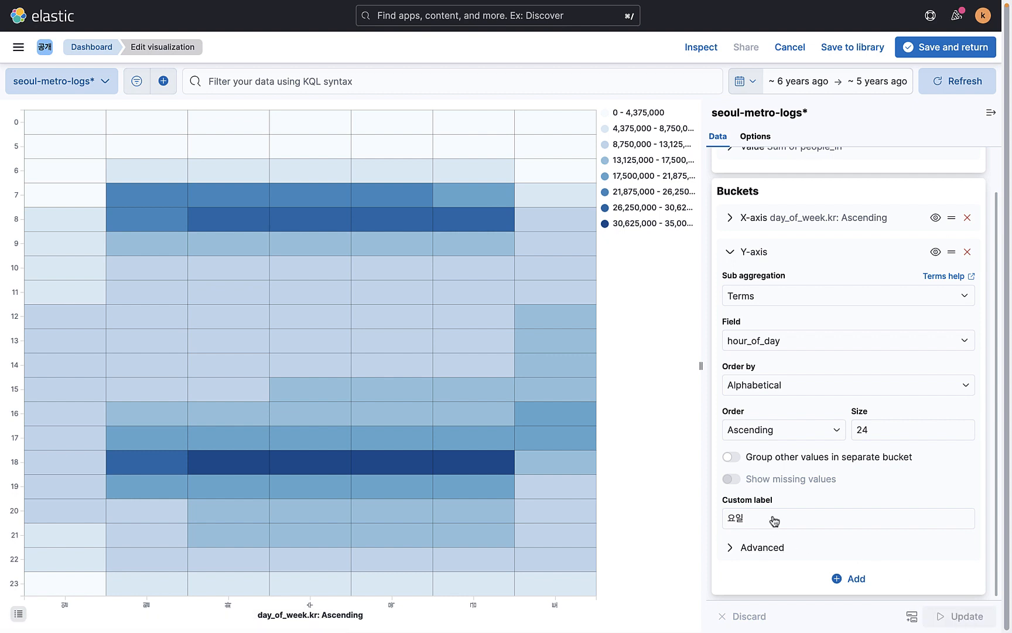
Give the day_of_week.kr X-axis bucket the custom label 요일 and update the visualization
scroll(778, 341, "up", 2)
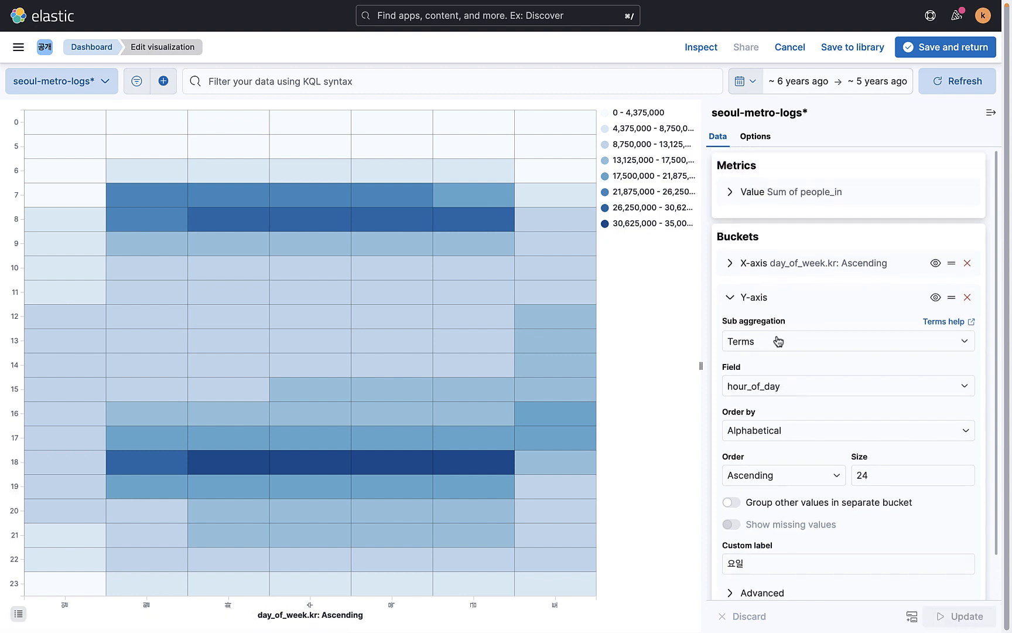
left_click(729, 265)
scroll(745, 477, "down", 5)
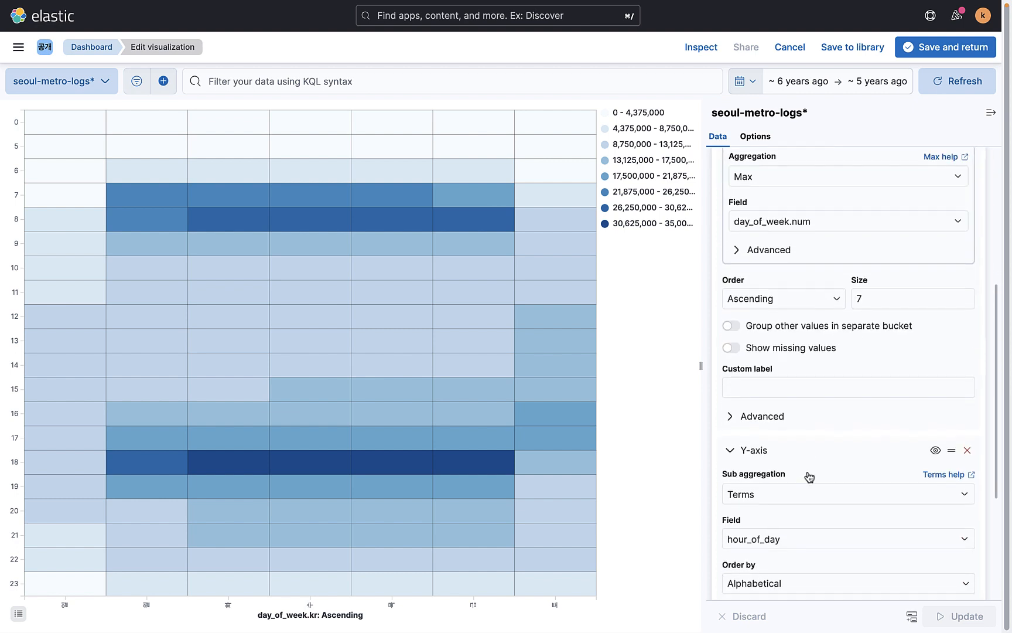
left_click(771, 320)
type("요이")
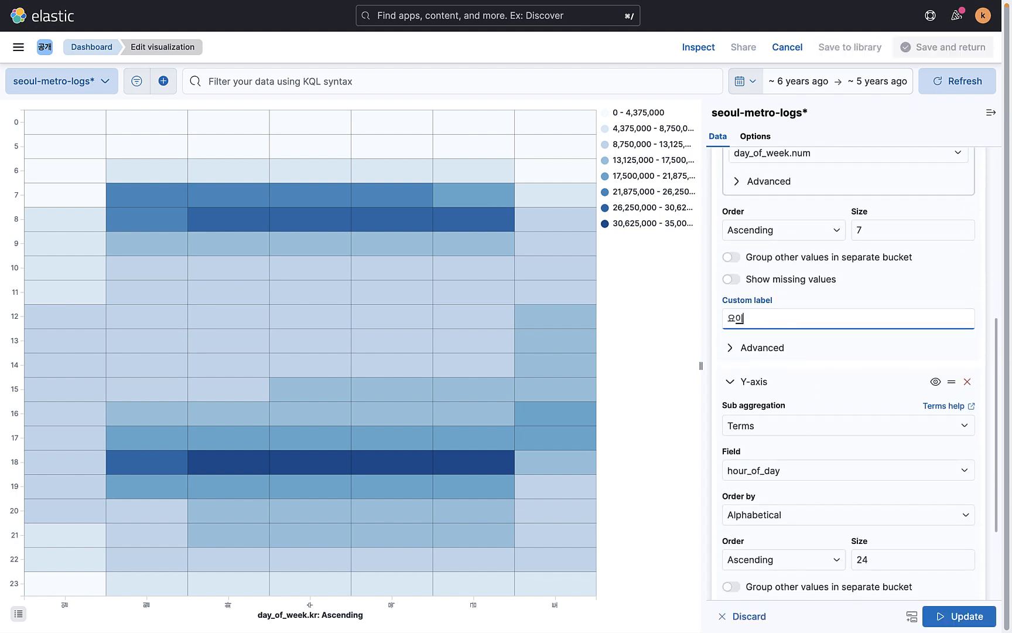
left_click(945, 616)
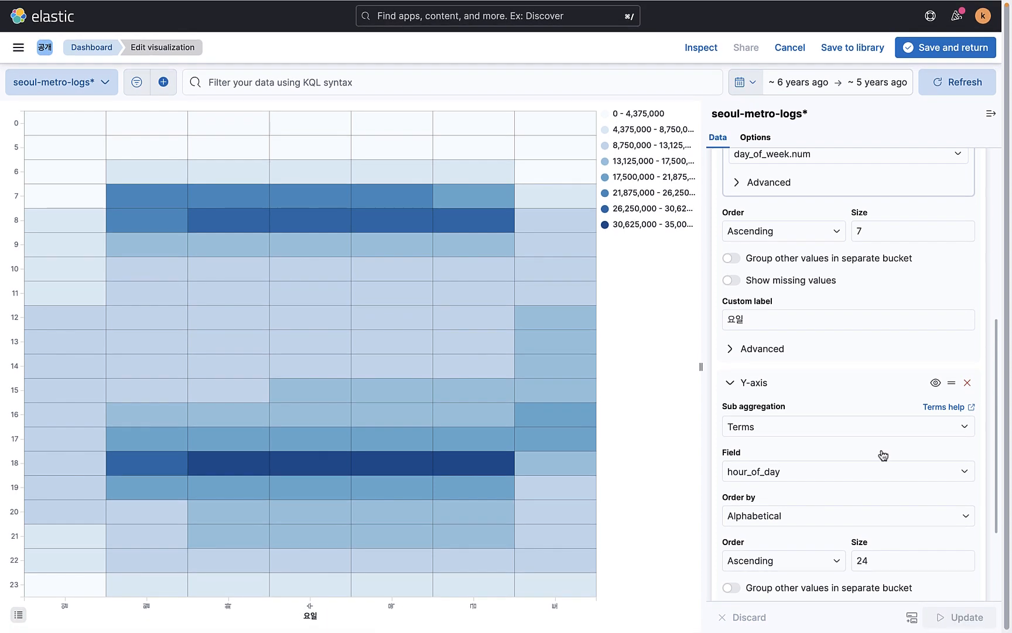
Return the edited heat map to the dashboard, make its panel narrower and save the dashboard
scroll(832, 282, "up", 10)
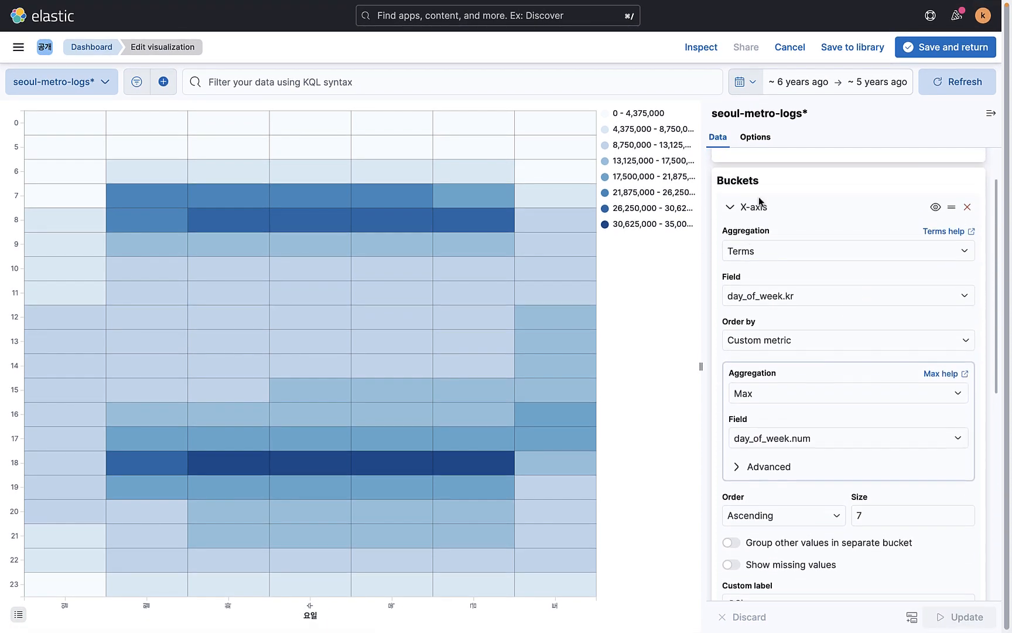
left_click(934, 54)
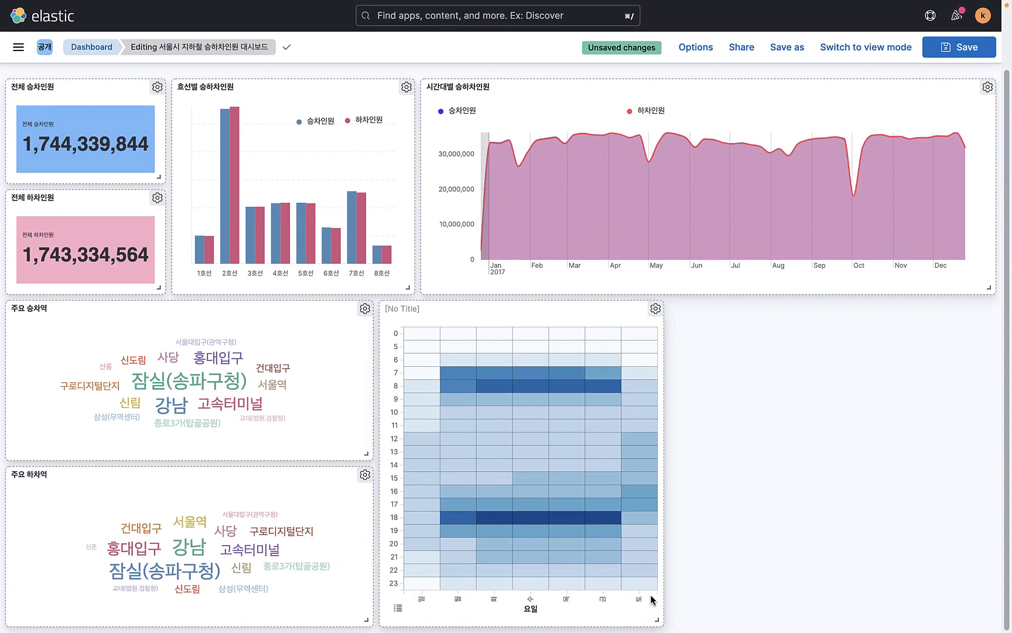
left_click_drag(656, 618, 593, 619)
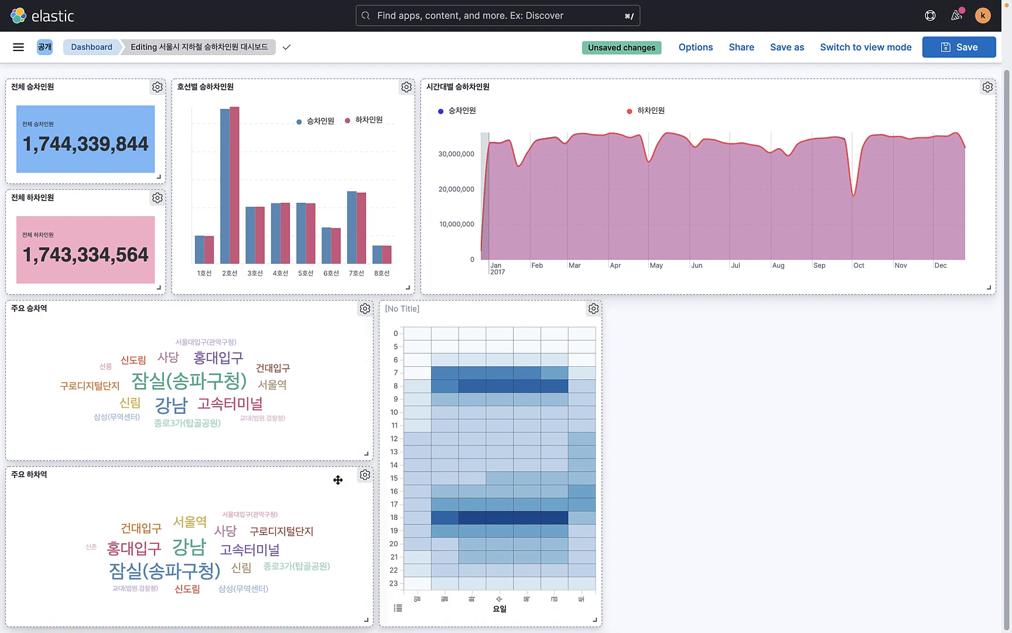
left_click(962, 50)
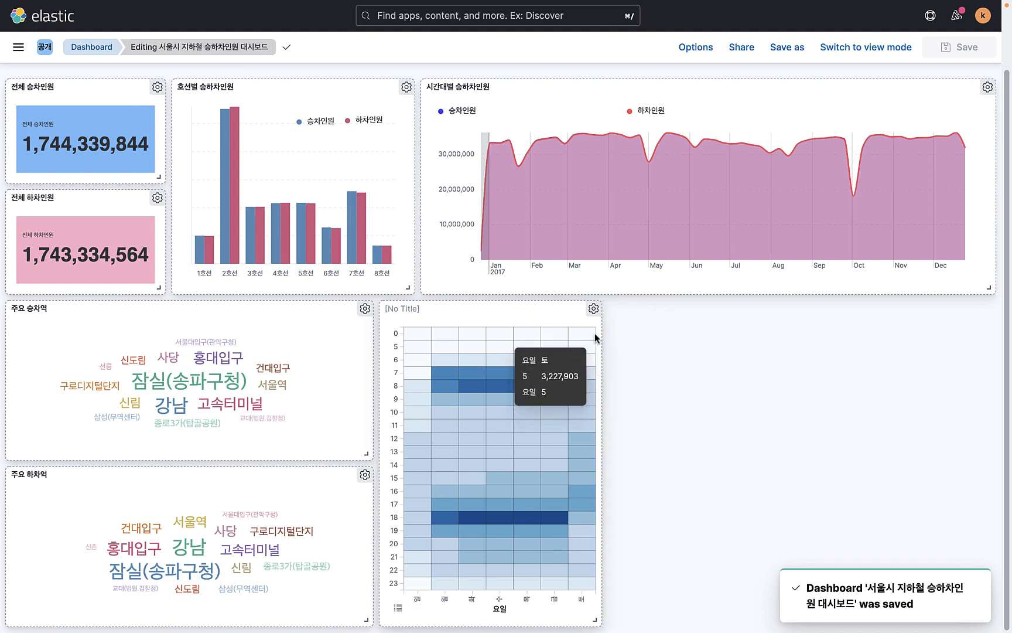
left_click(594, 309)
left_click(513, 369)
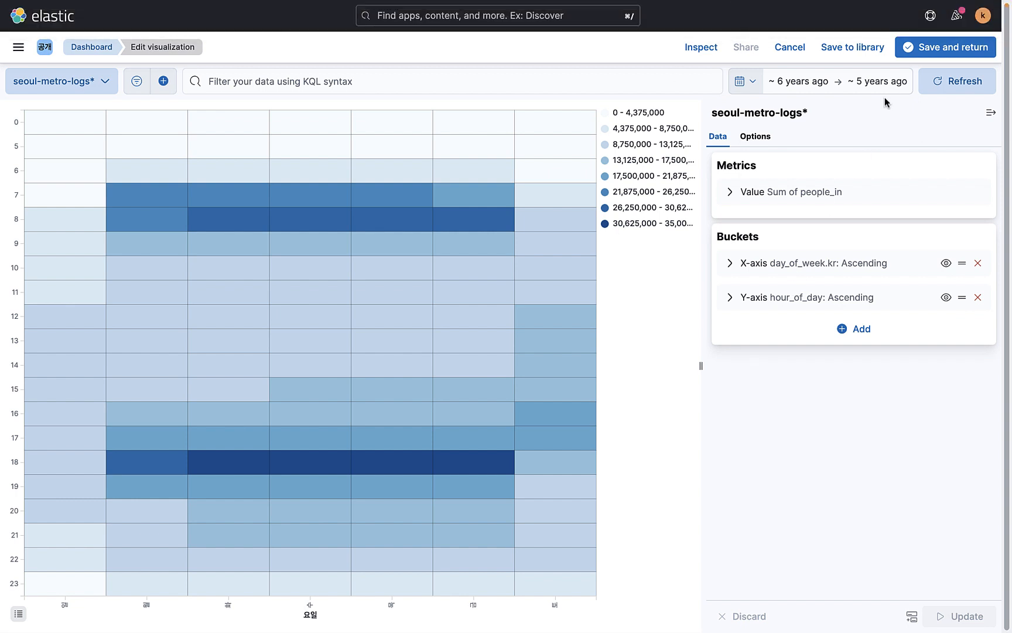
left_click(80, 48)
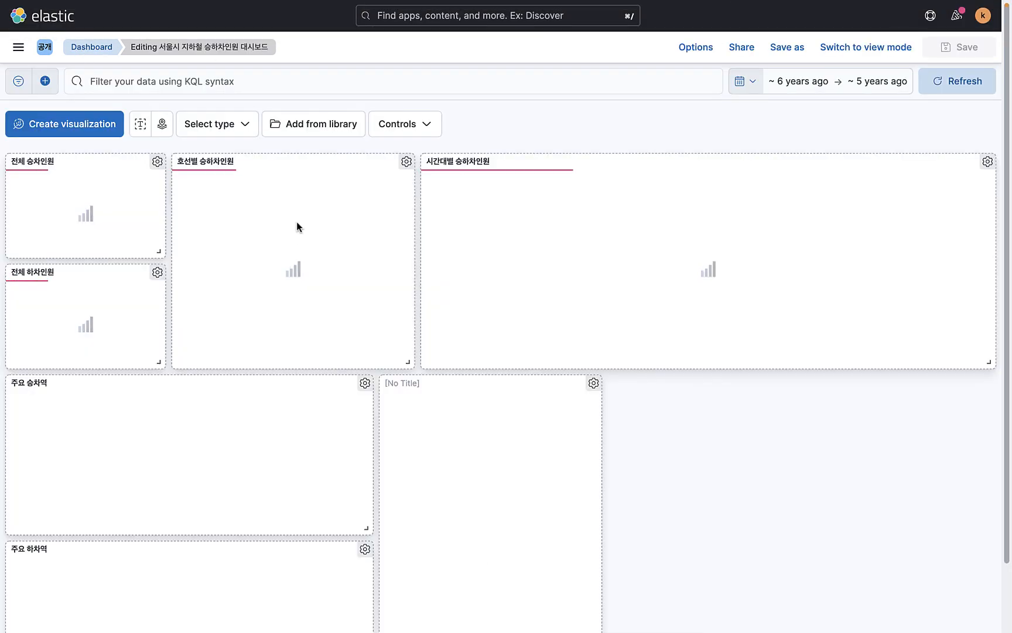
Set the heat map panel's title to 요일별 시간대별 승차인원
left_click(594, 383)
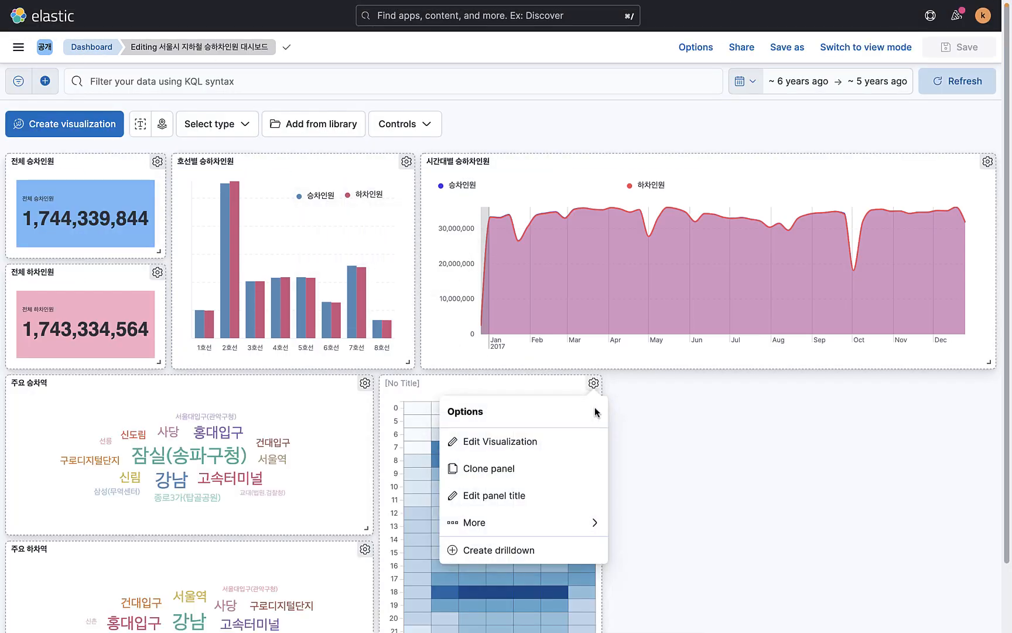
left_click(481, 501)
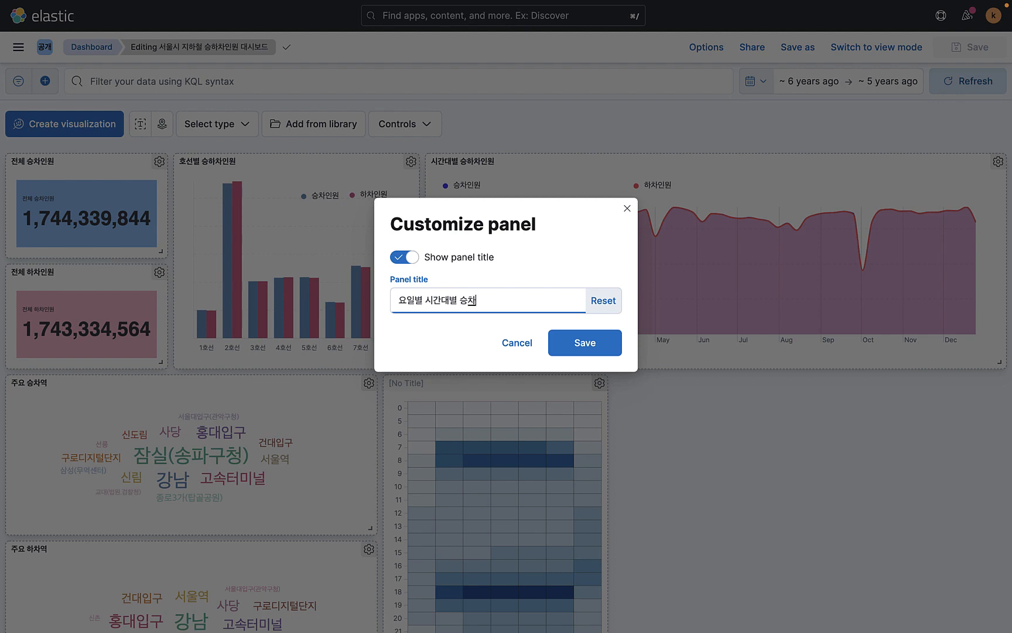
left_click(582, 351)
scroll(530, 512, "down", 3)
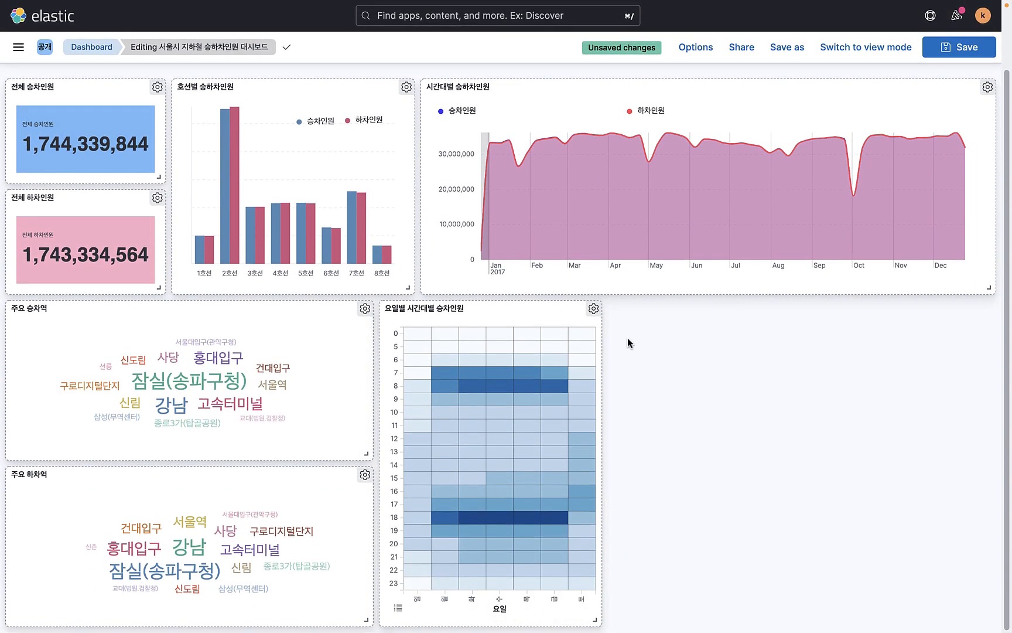
Clone the 요일별 시간대별 승차인원 panel and title the copy 요일별 시간대별 하차인원
left_click(593, 308)
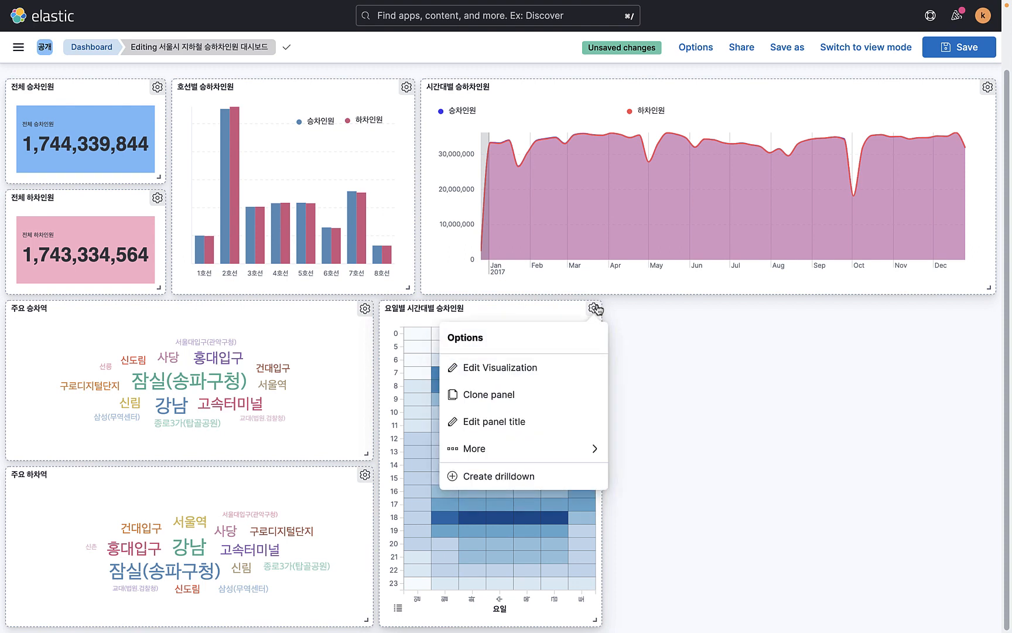
left_click(490, 395)
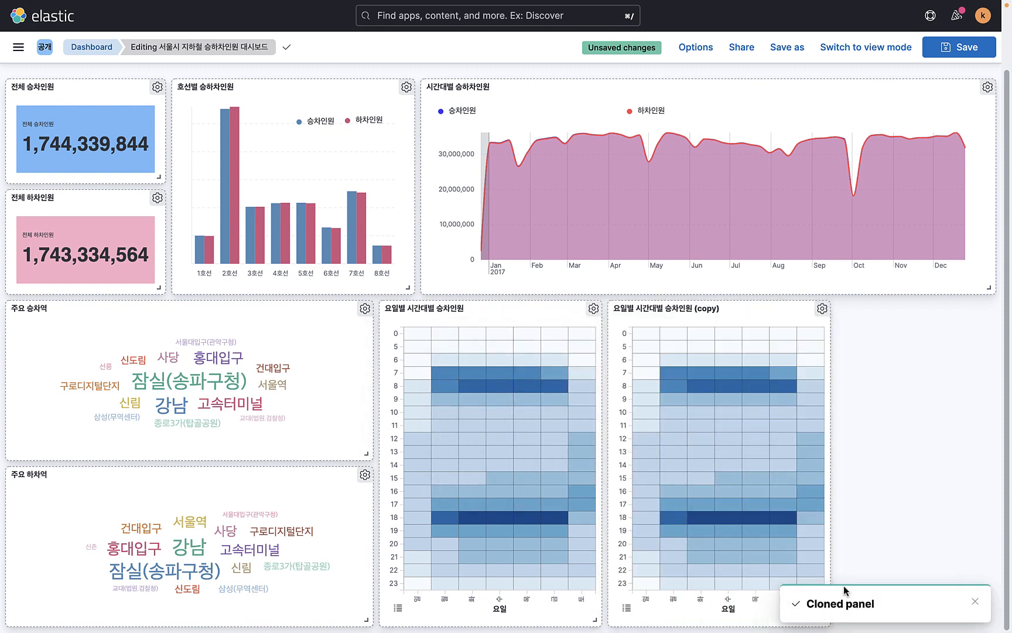
left_click(822, 309)
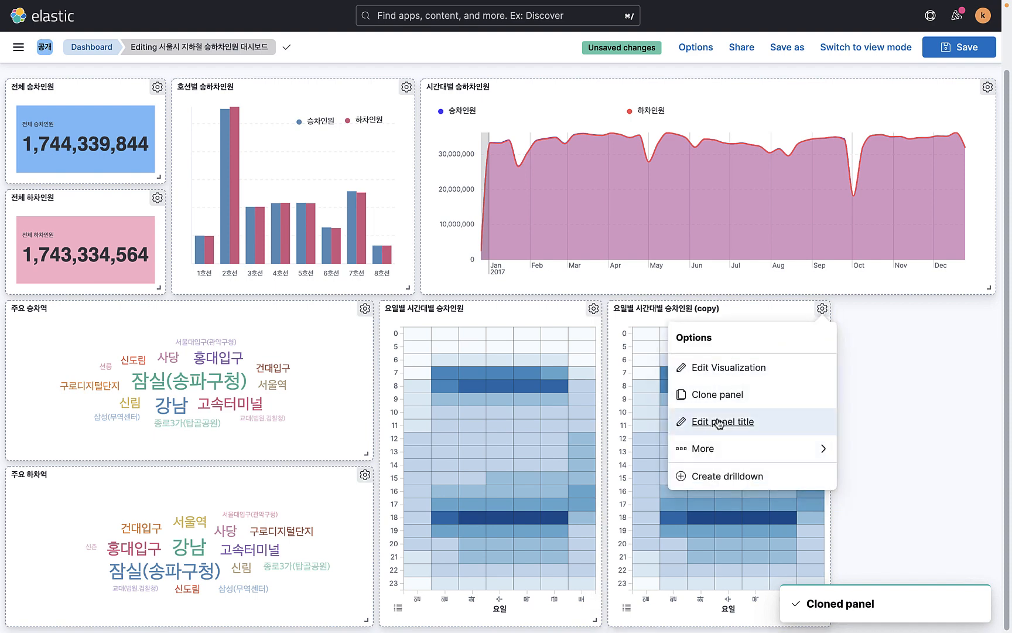
left_click(719, 422)
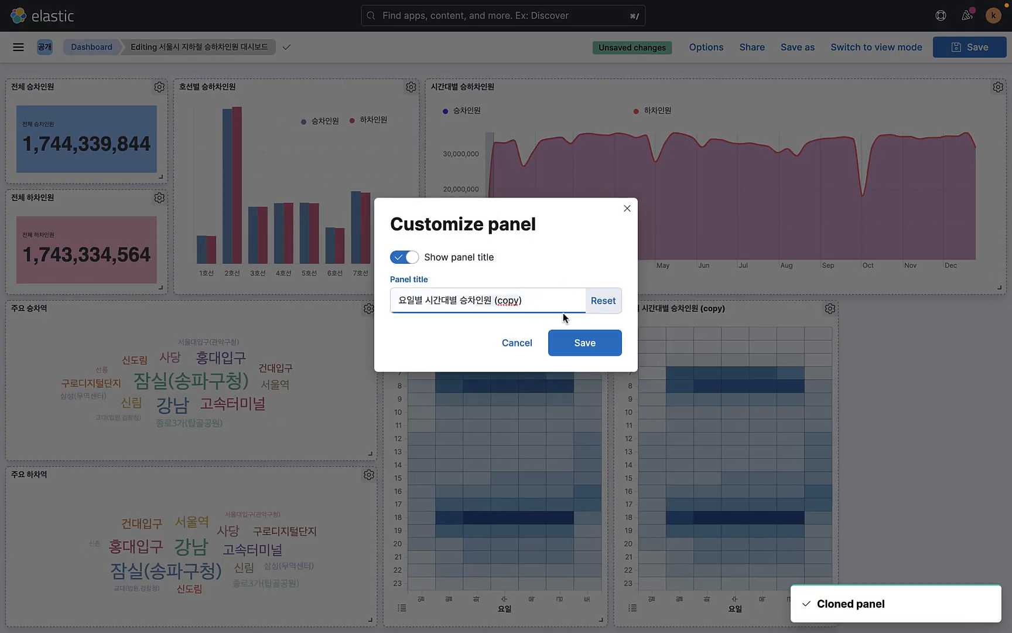
key("BackSpace")
key("BackSpace")
key("BackSpace")
key("BackSpace")
key("BackSpace")
key("BackSpace")
key("BackSpace")
key("BackSpace")
key("BackSpace")
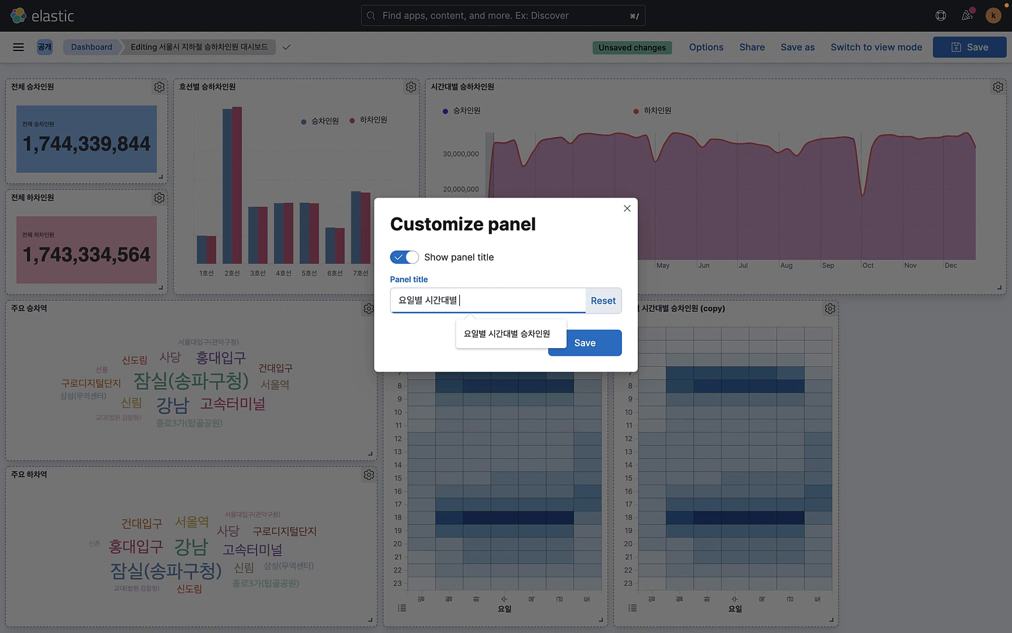
type("하챠")
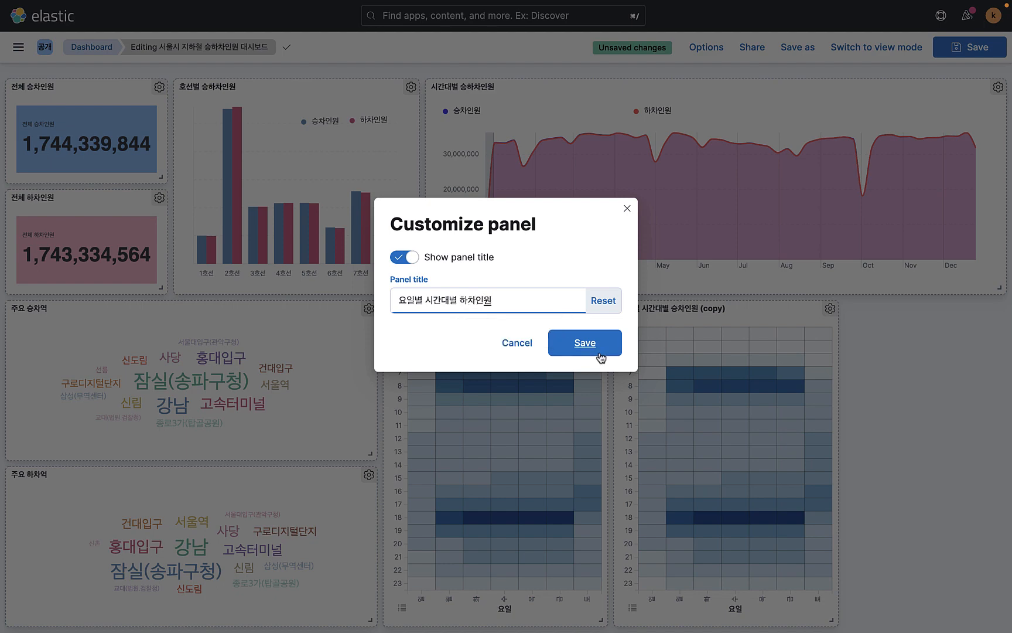
type("인원")
left_click(600, 356)
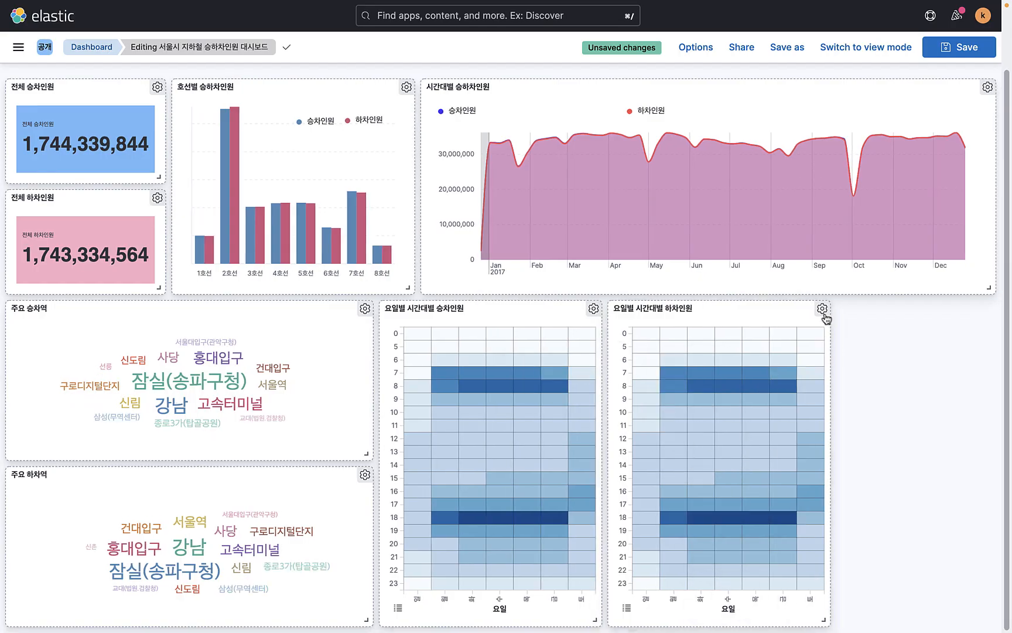
In the 요일별 시간대별 하차인원 heat map, set the value metric's field to people_out with custom label 하차인원 and update the visualization
left_click(824, 312)
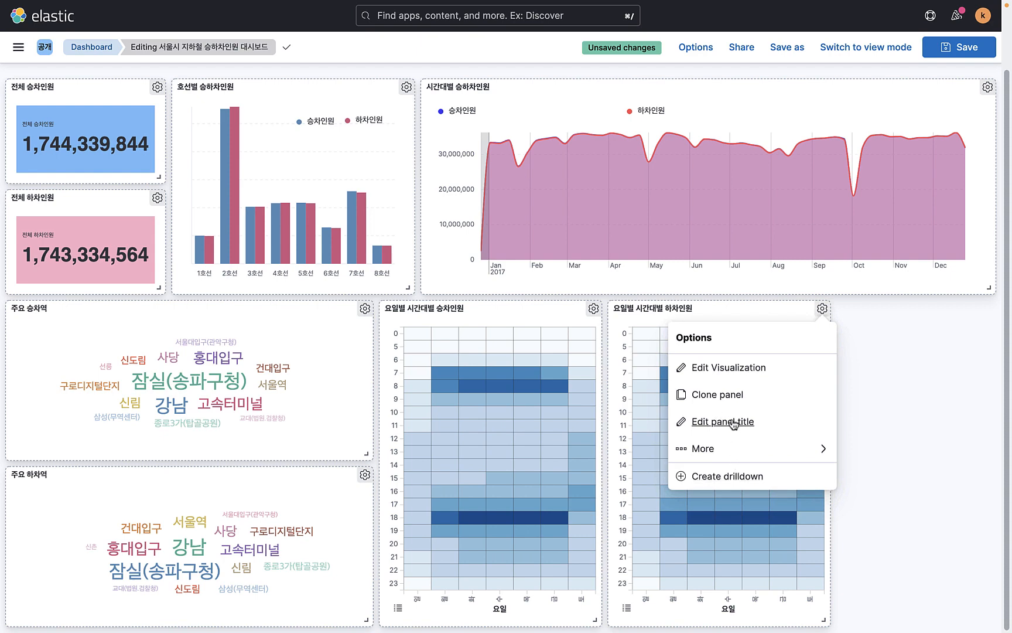
left_click(733, 370)
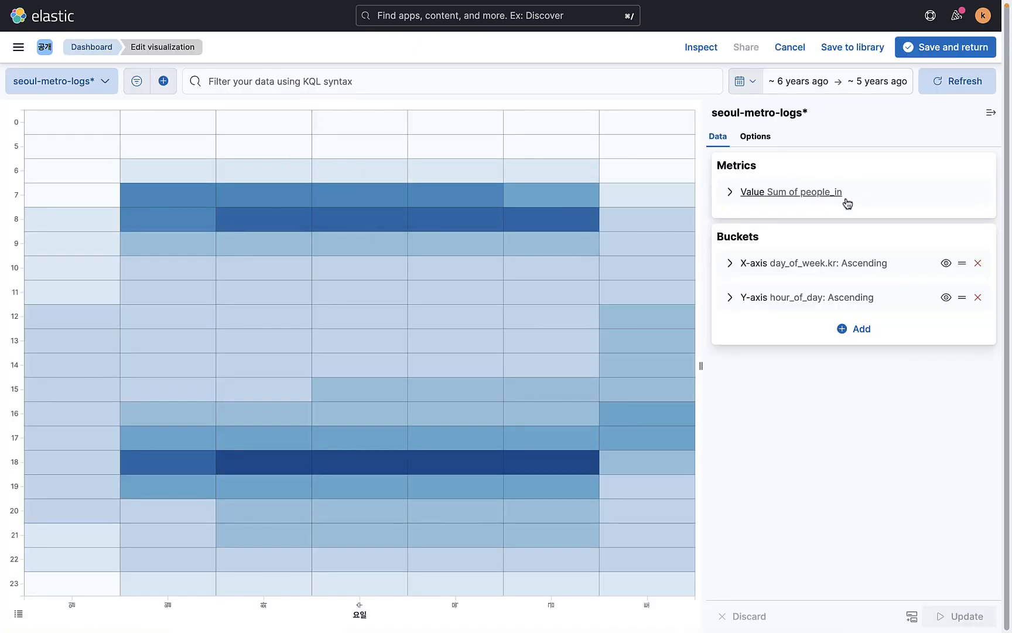
left_click(847, 196)
left_click(815, 279)
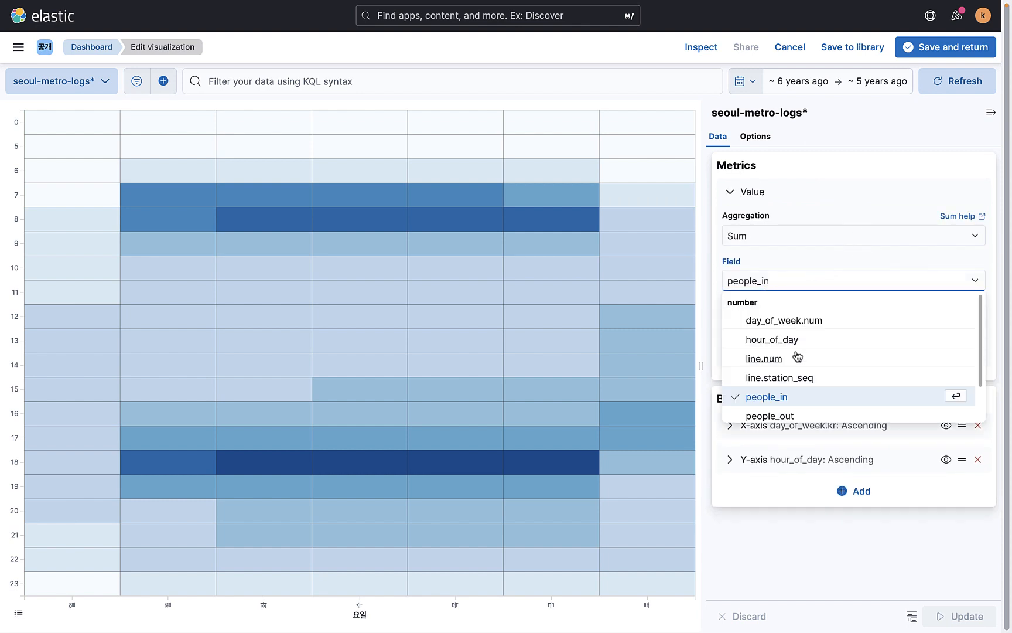
left_click(769, 415)
left_click(743, 323)
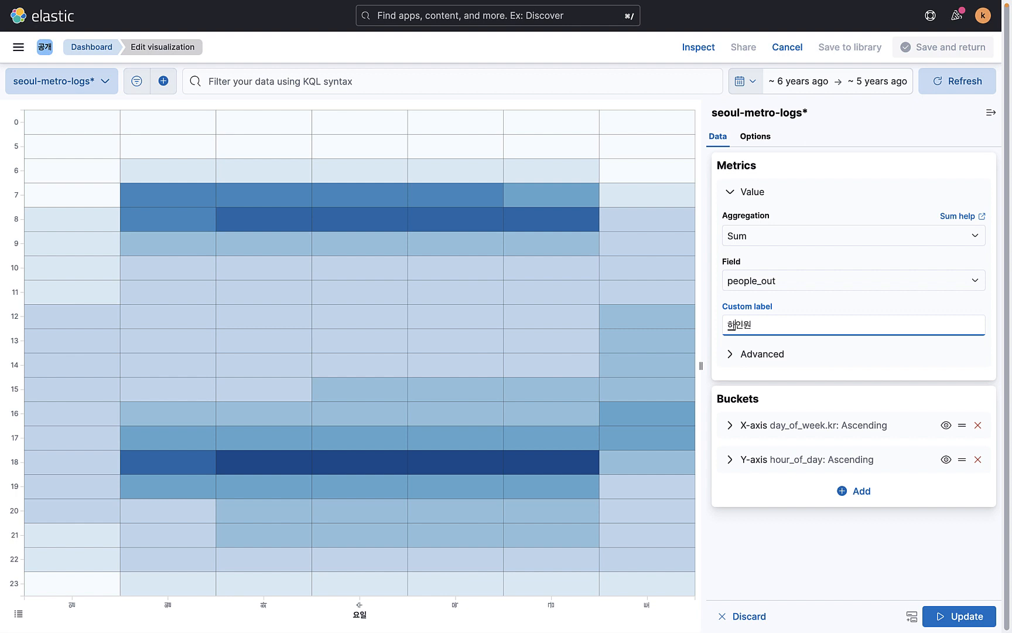
left_click(840, 577)
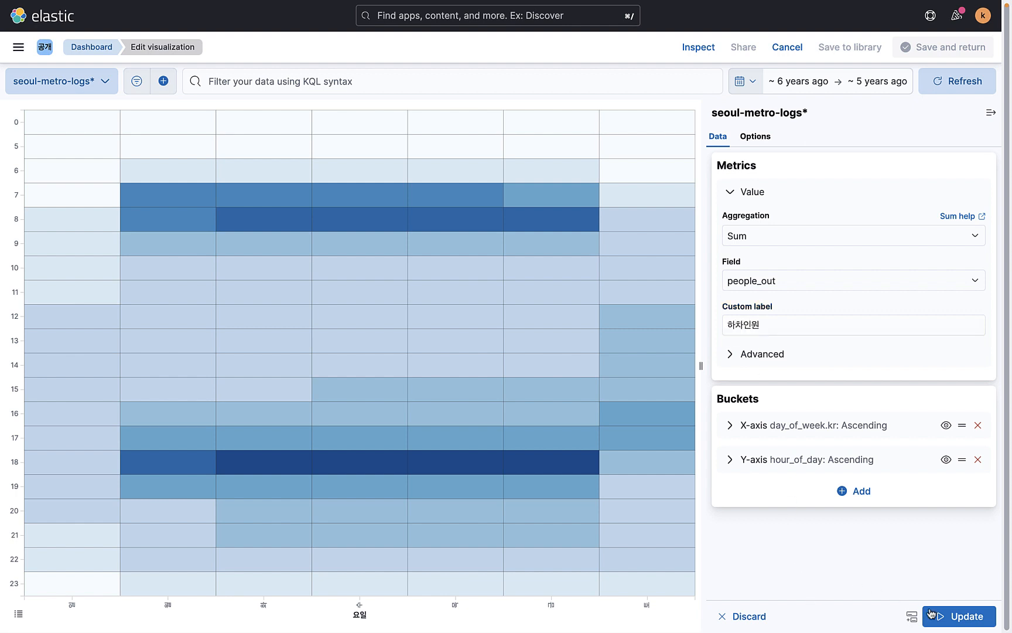
left_click(966, 623)
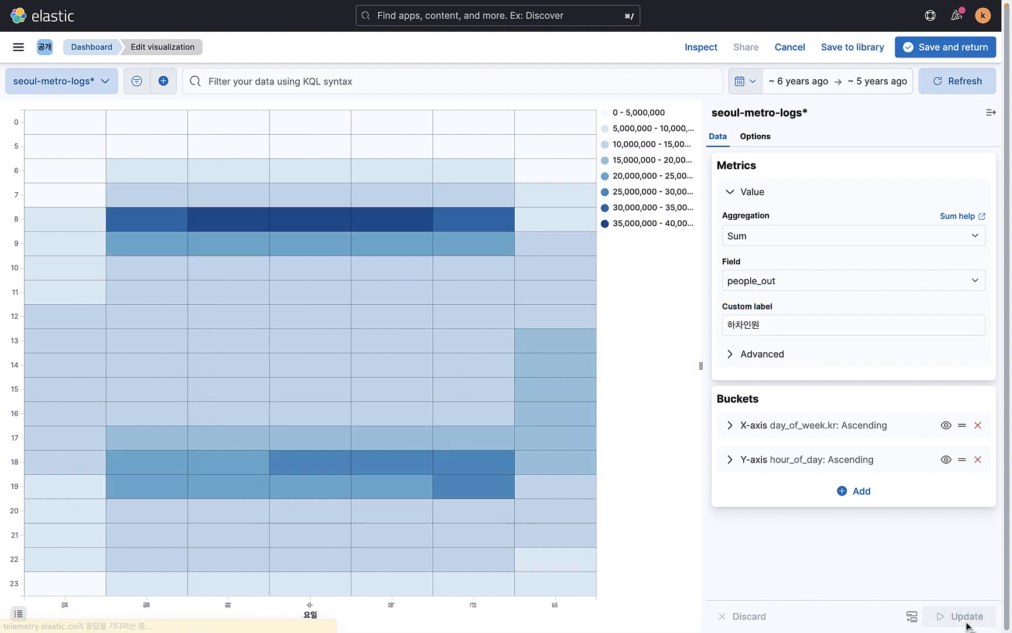
left_click(768, 138)
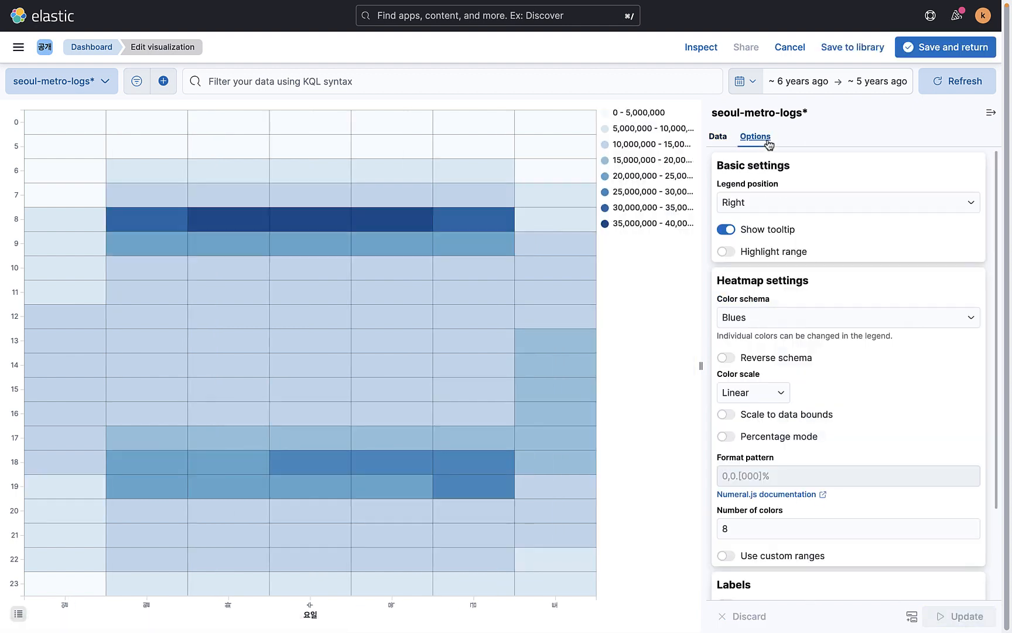
left_click(727, 229)
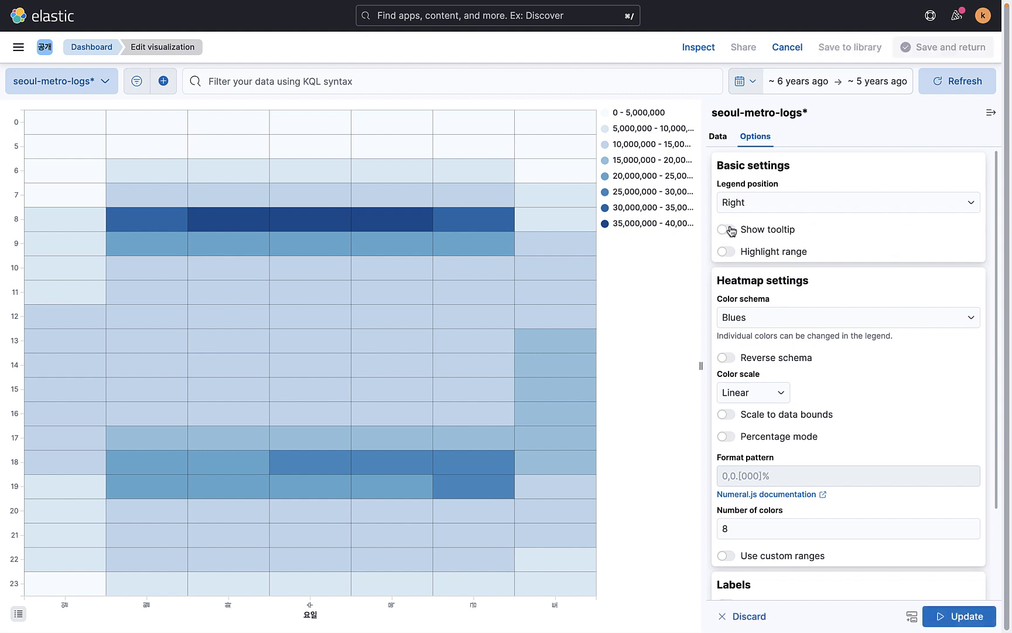
left_click(959, 615)
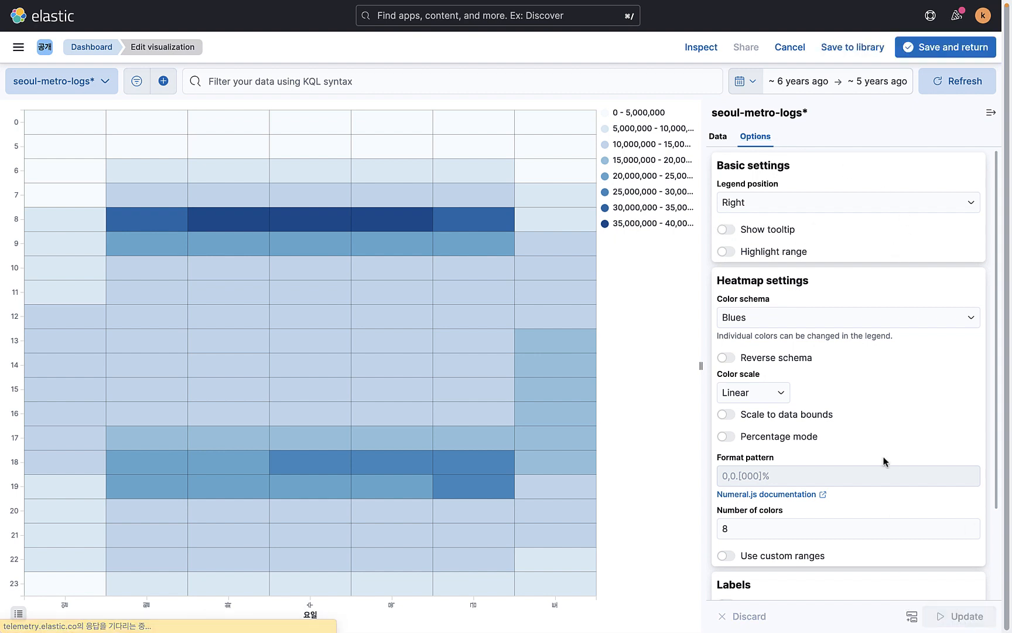
left_click(724, 231)
Apply the Reds color schema to the heat map and update the visualization
left_click(773, 327)
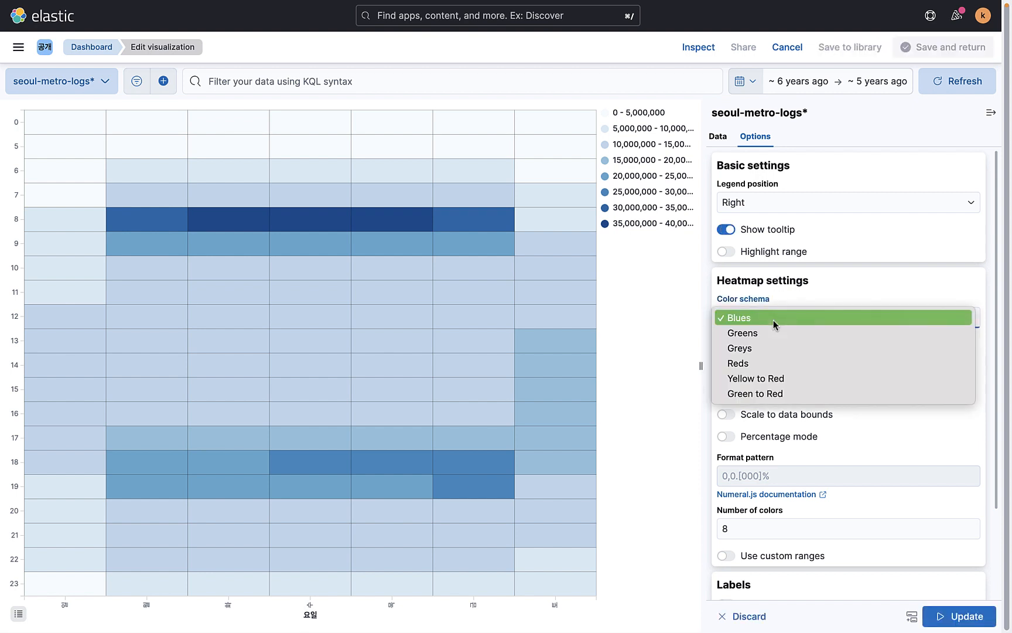
left_click(779, 364)
left_click(964, 615)
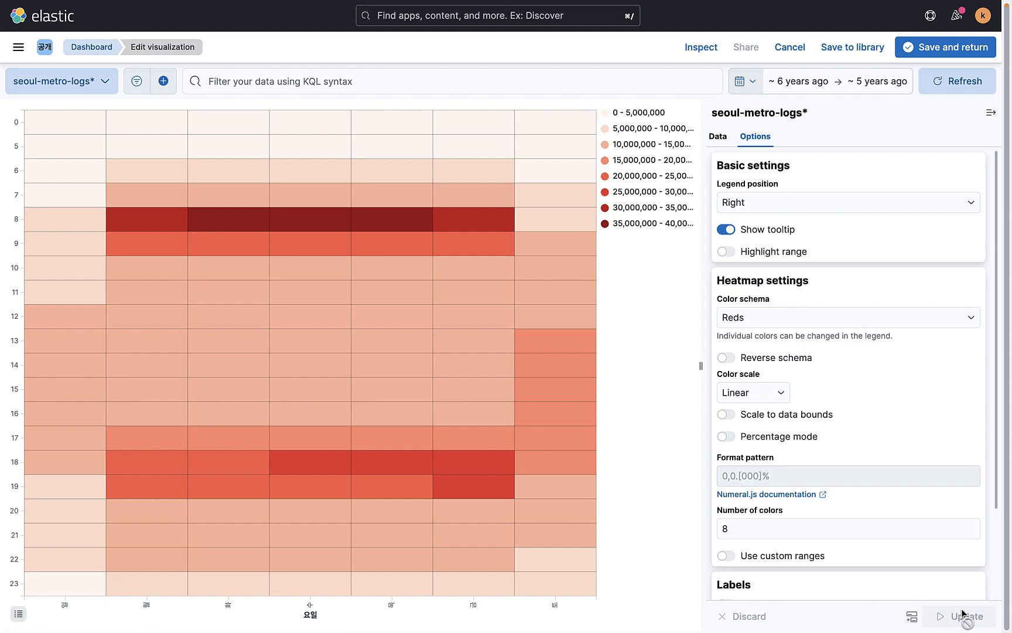
Return the edited heat map to the dashboard, hide the legend of the 요일별 시간대별 하차인원 panel and save the dashboard
left_click(928, 47)
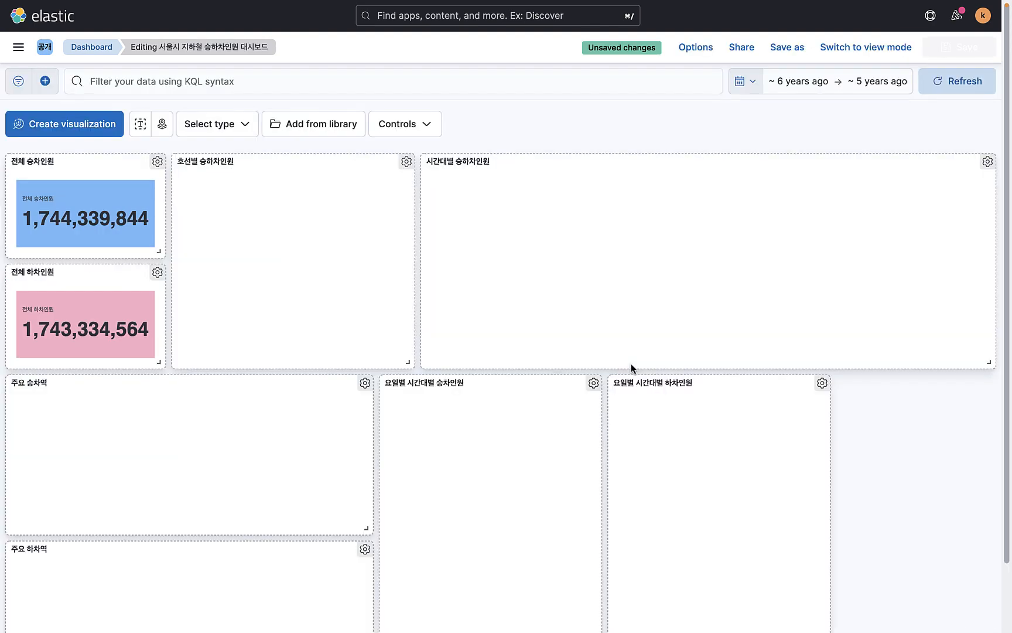
scroll(657, 351, "down", 3)
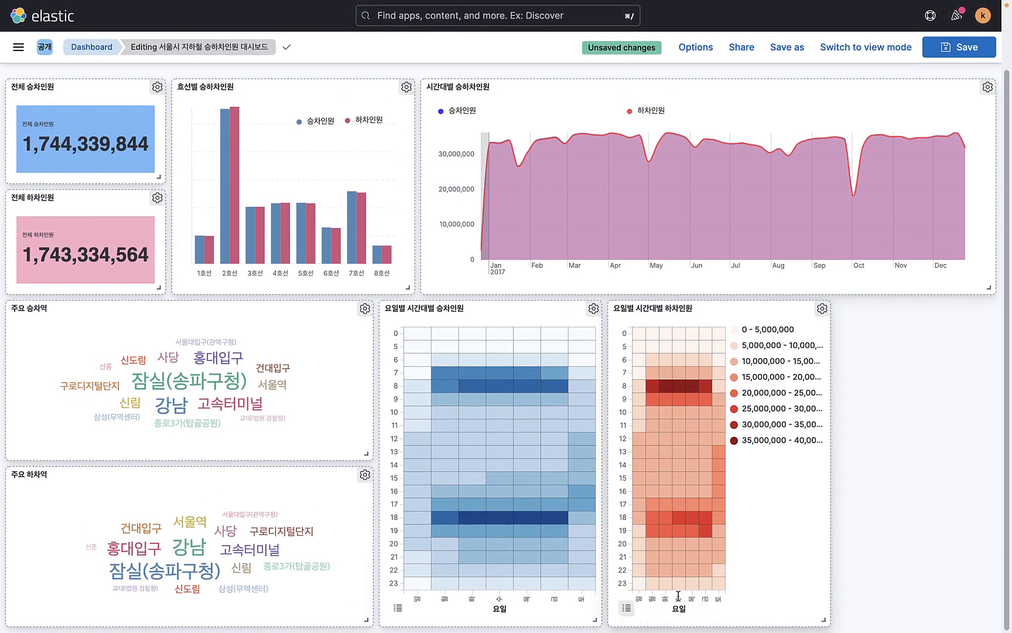
left_click(627, 608)
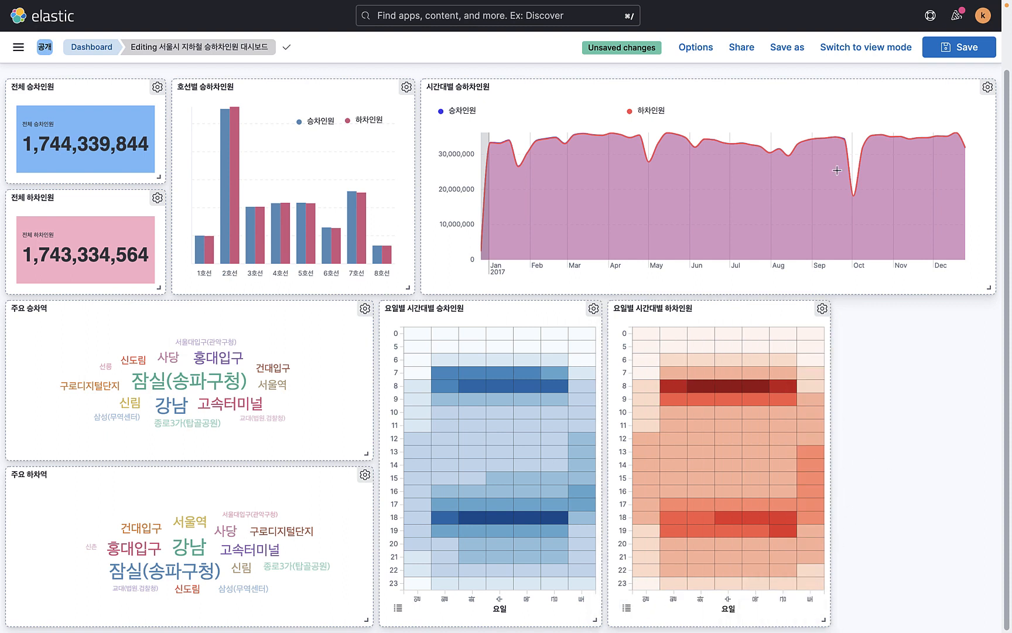
left_click(952, 50)
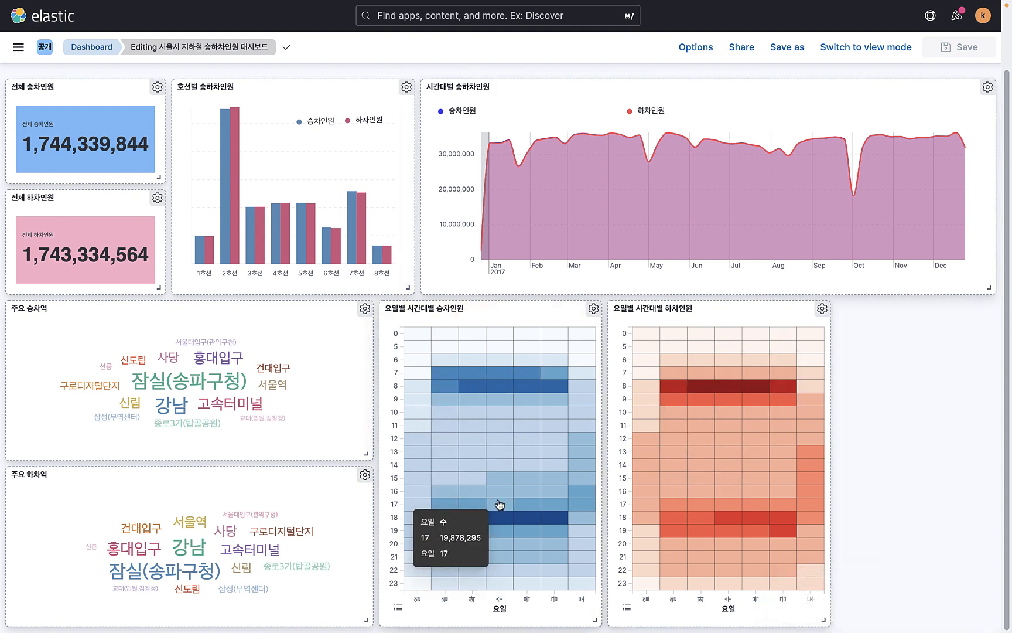
Examine the dashboard's heat maps and line chart panels, and the fields offered for a KQL filter
mouse_move(443, 368)
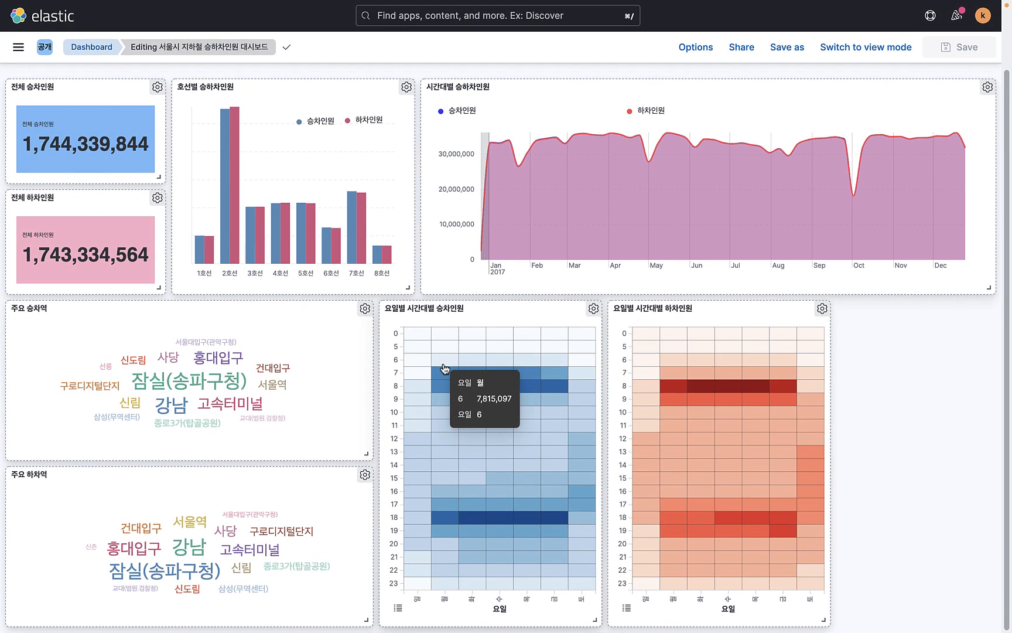
scroll(429, 223, "up", 3)
scroll(631, 240, "down", 2)
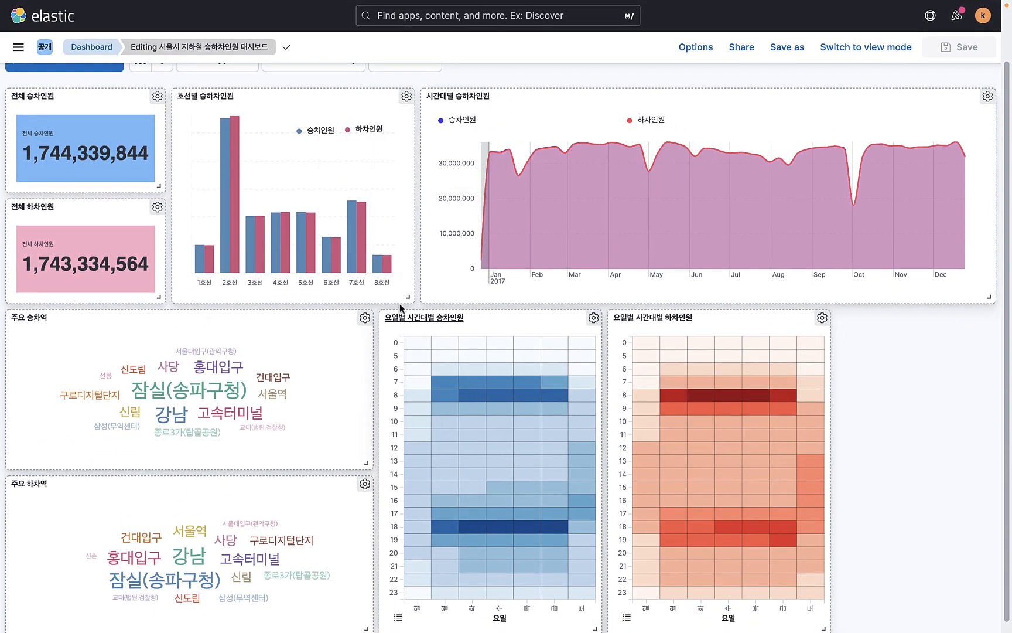
scroll(404, 293, "up", 1)
scroll(337, 188, "down", 1)
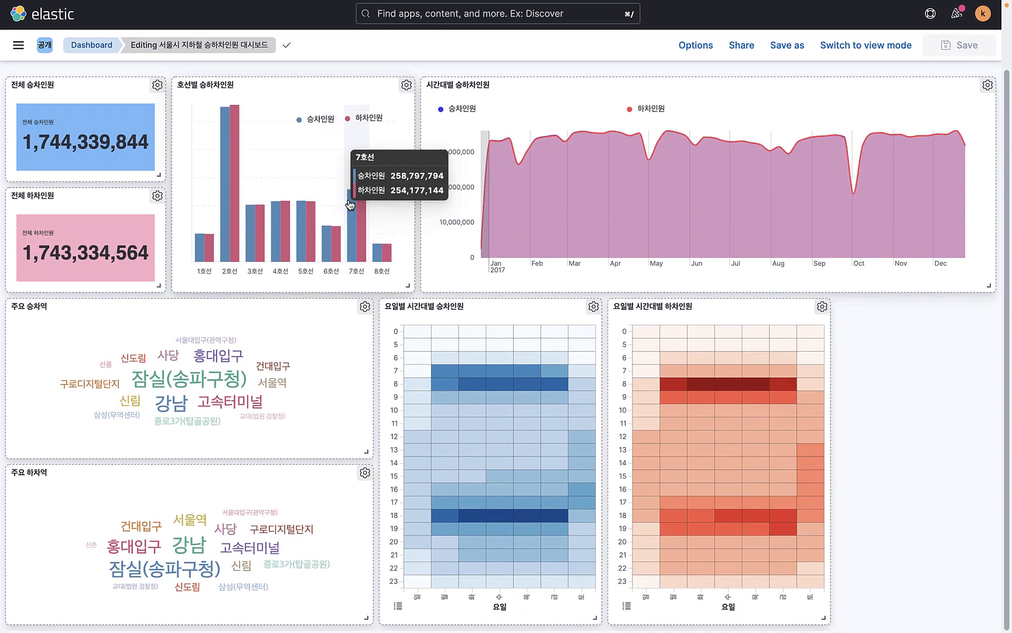
scroll(234, 205, "up", 3)
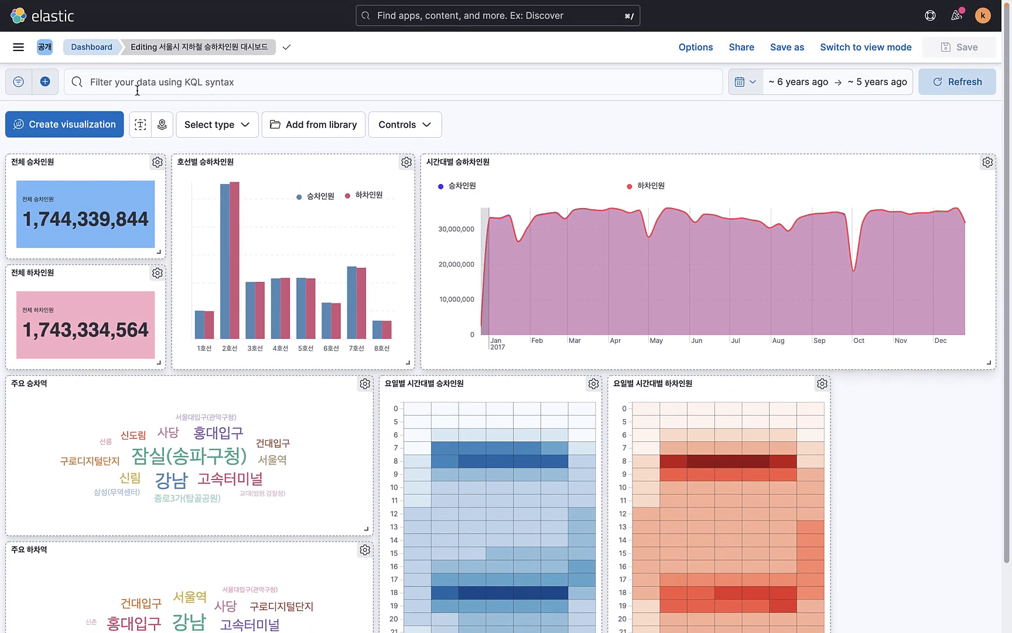
left_click(228, 82)
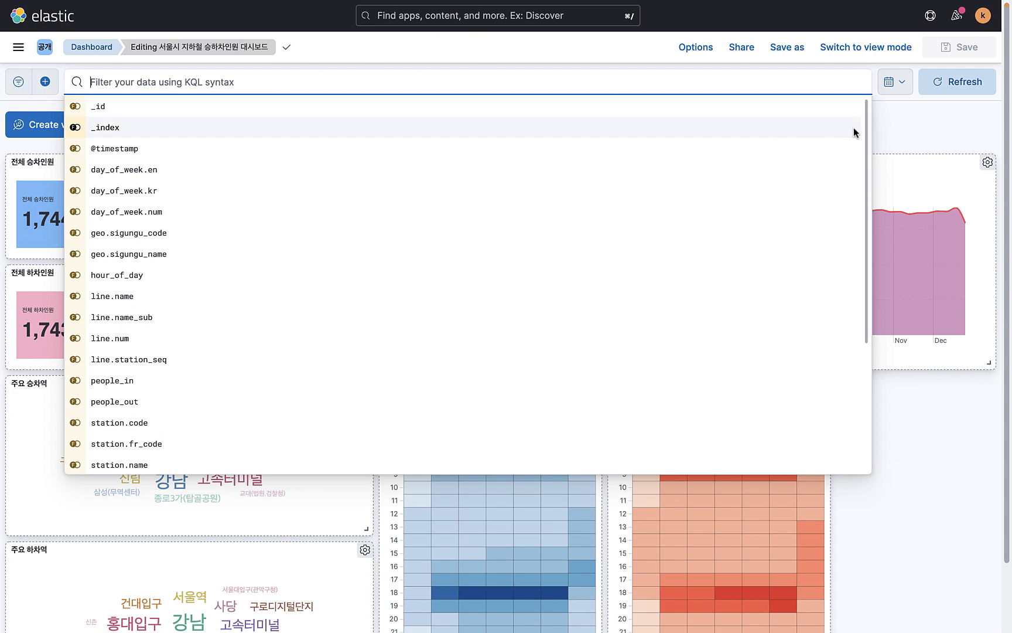
left_click(946, 128)
Add a dashboard control on the station.name field of the seoul-metro-logs* data view
left_click(404, 124)
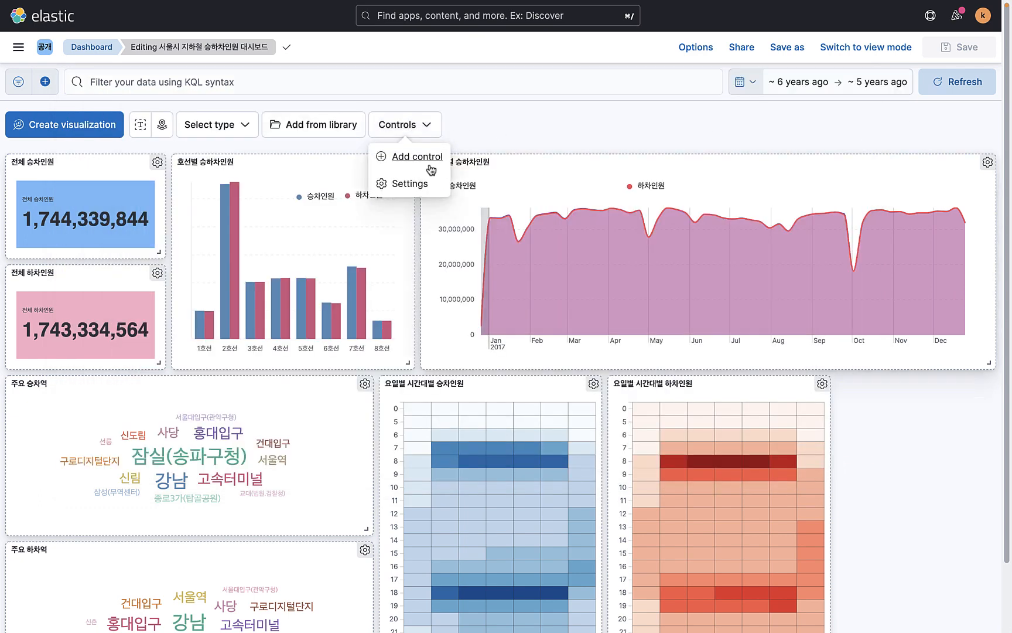
left_click(426, 157)
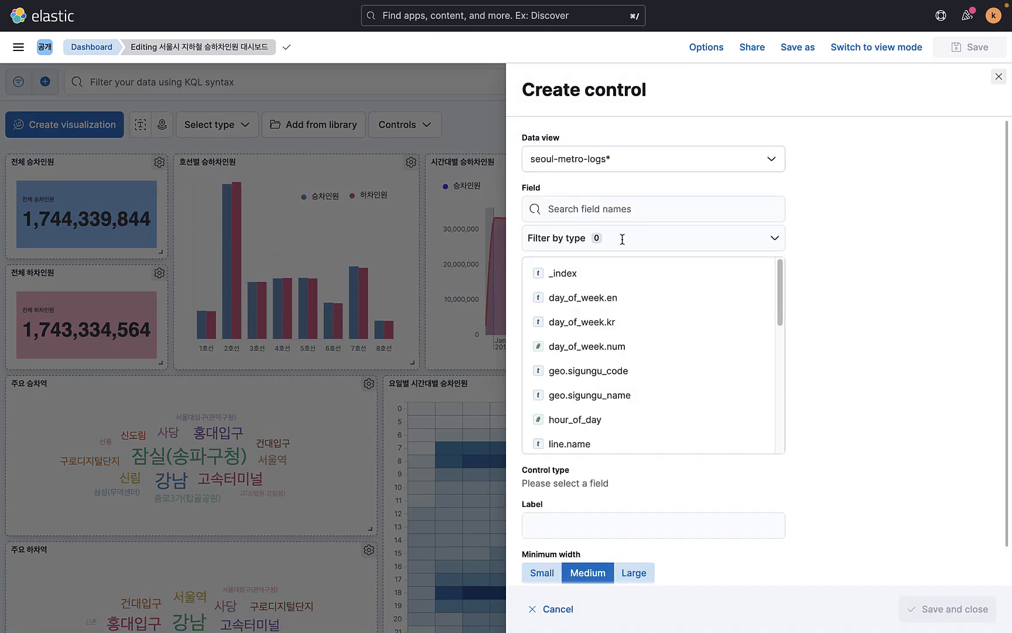
left_click(614, 207)
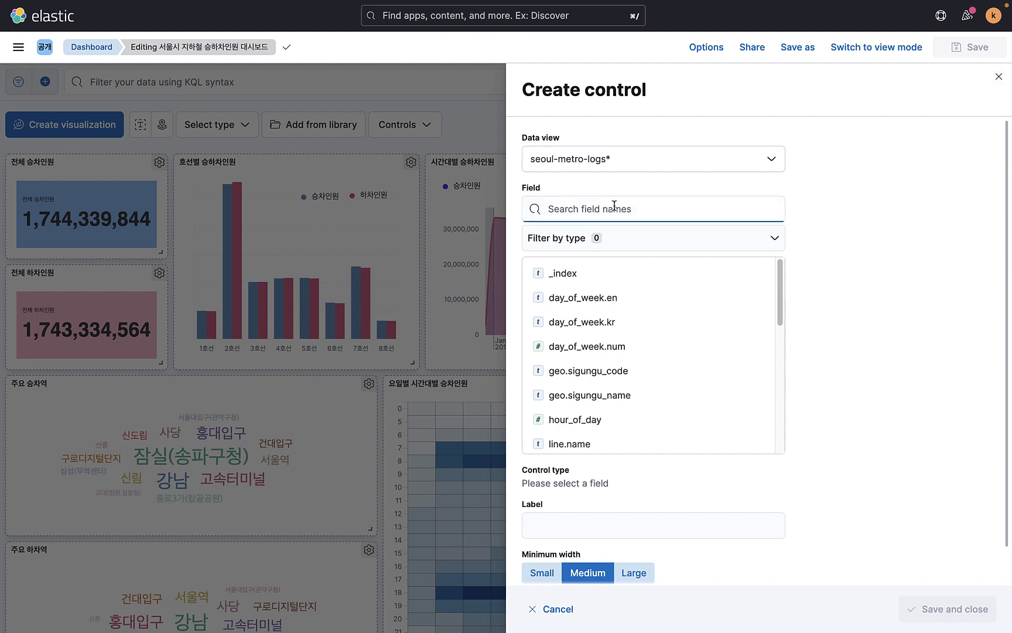
type("station")
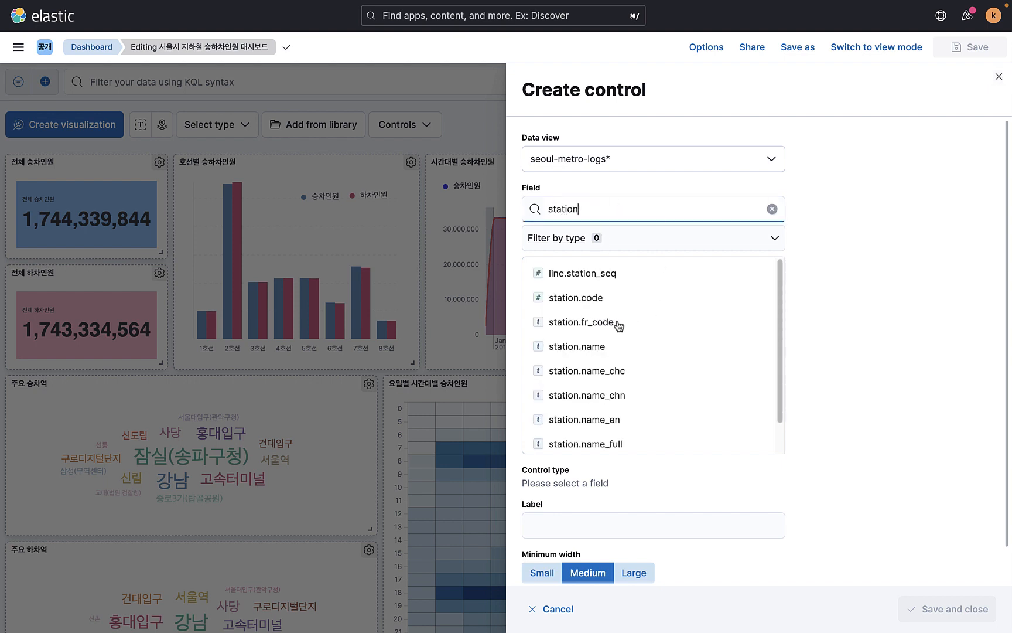
left_click(601, 350)
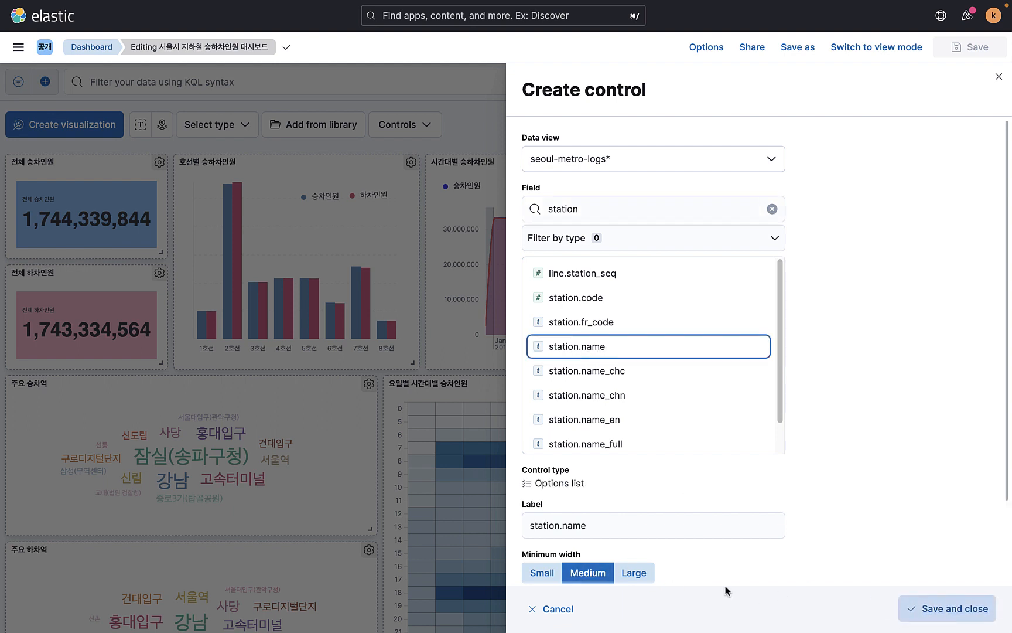
scroll(719, 521, "down", 3)
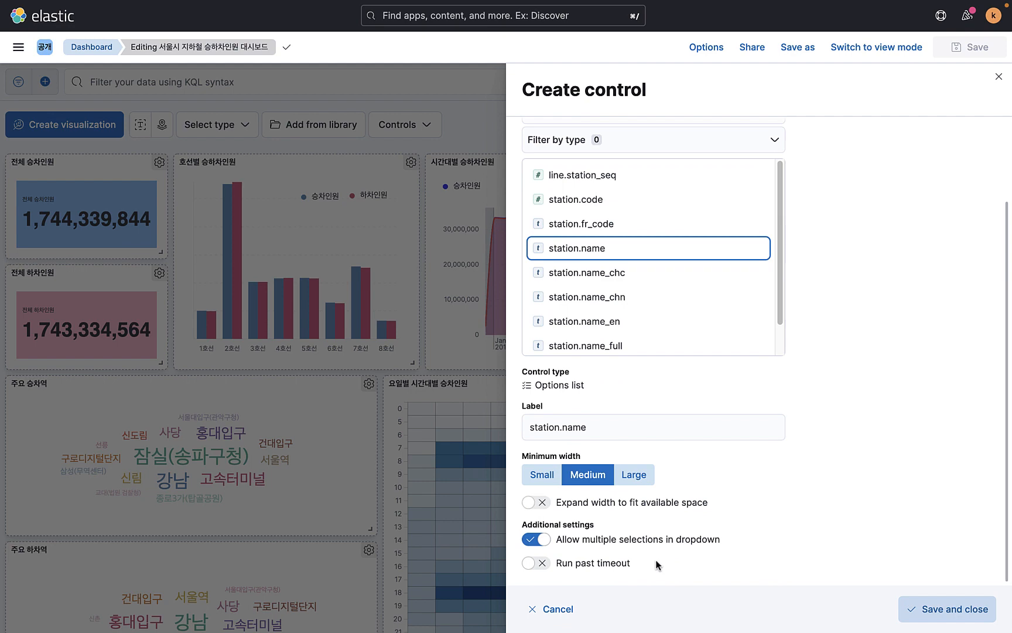
left_click(963, 608)
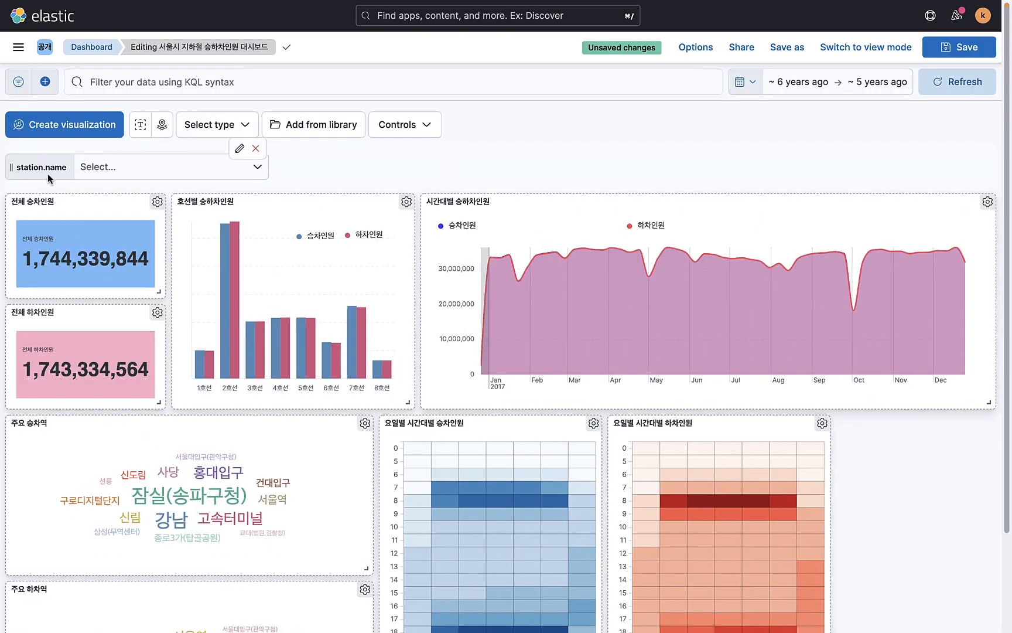
Change the station.name control's label to 역 이름 and save the control
left_click(240, 148)
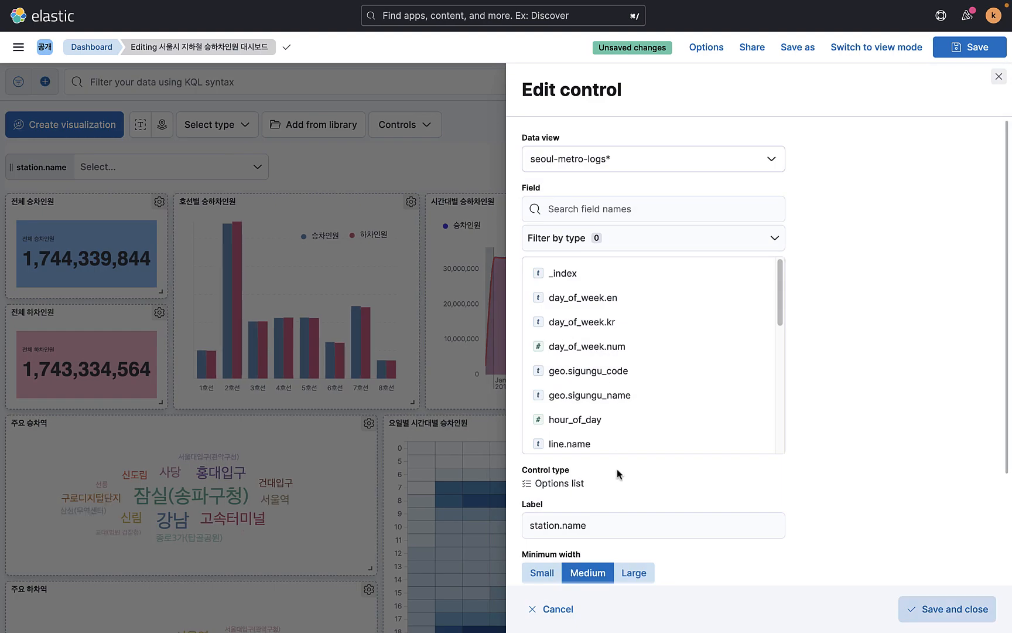
scroll(617, 473, "down", 2)
left_click(612, 463)
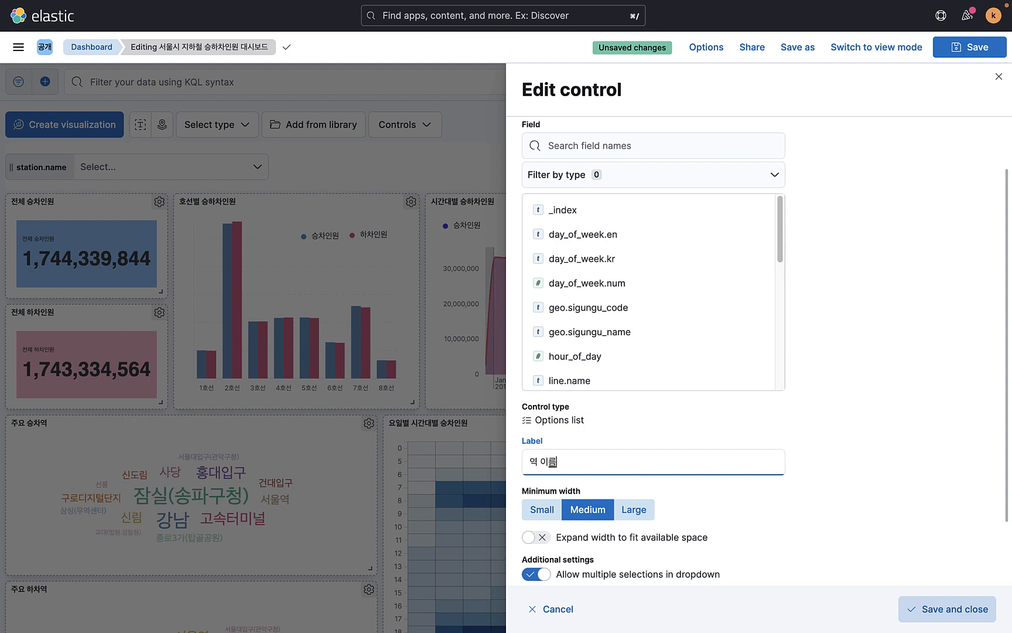
left_click(915, 545)
left_click(943, 609)
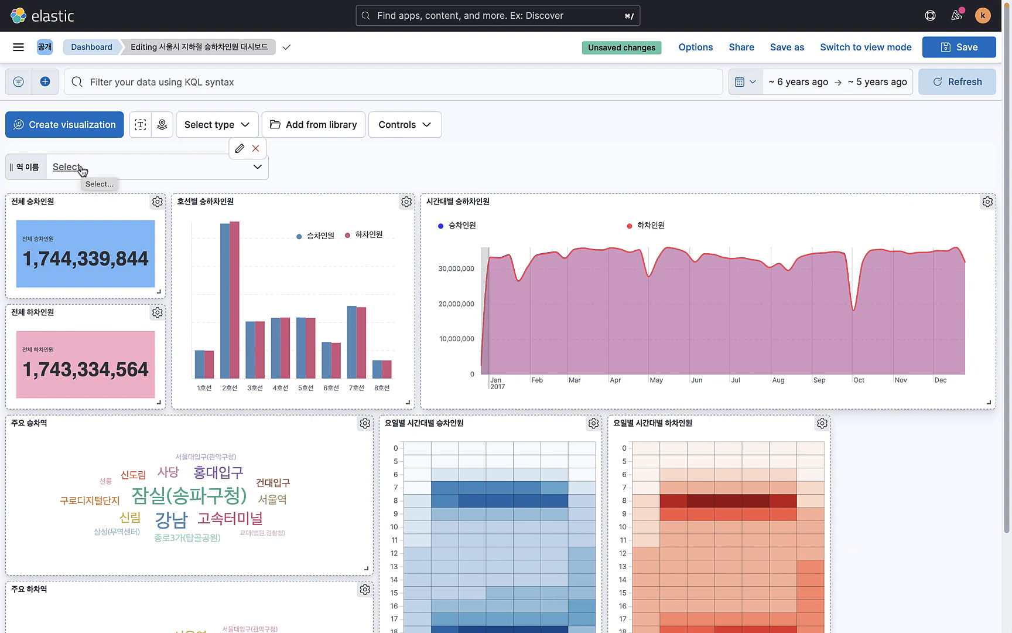
Filter the dashboard to station 역삼 using the 역 이름 control
left_click(159, 172)
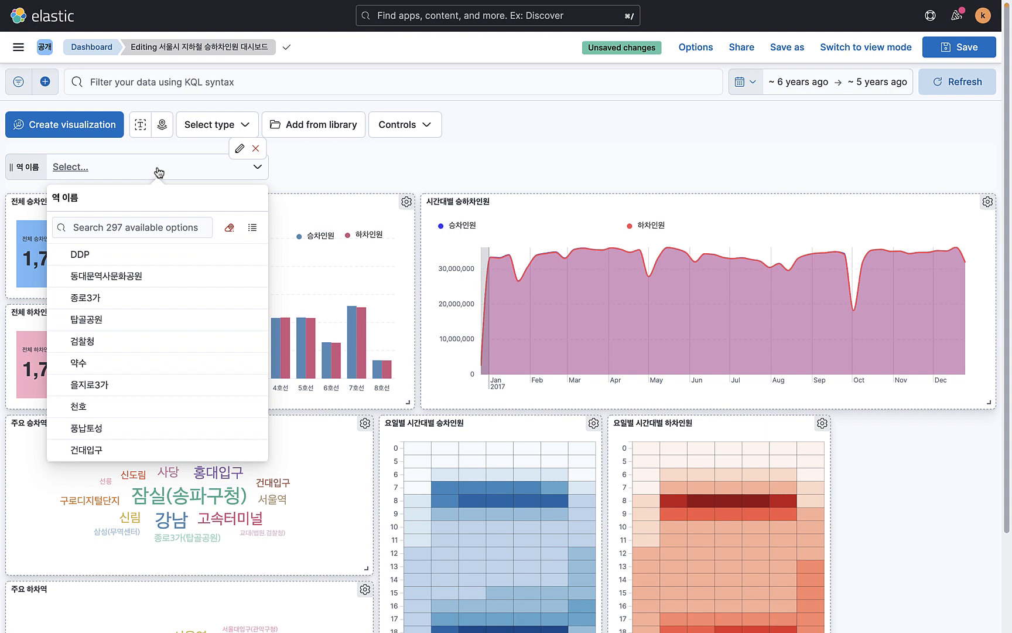
type("역삼")
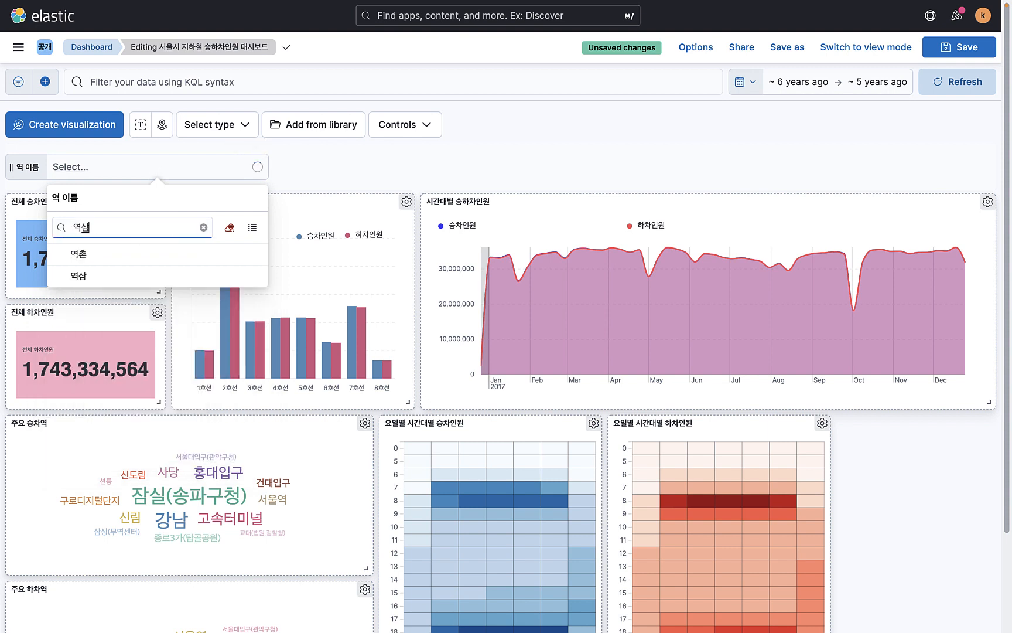
left_click(80, 262)
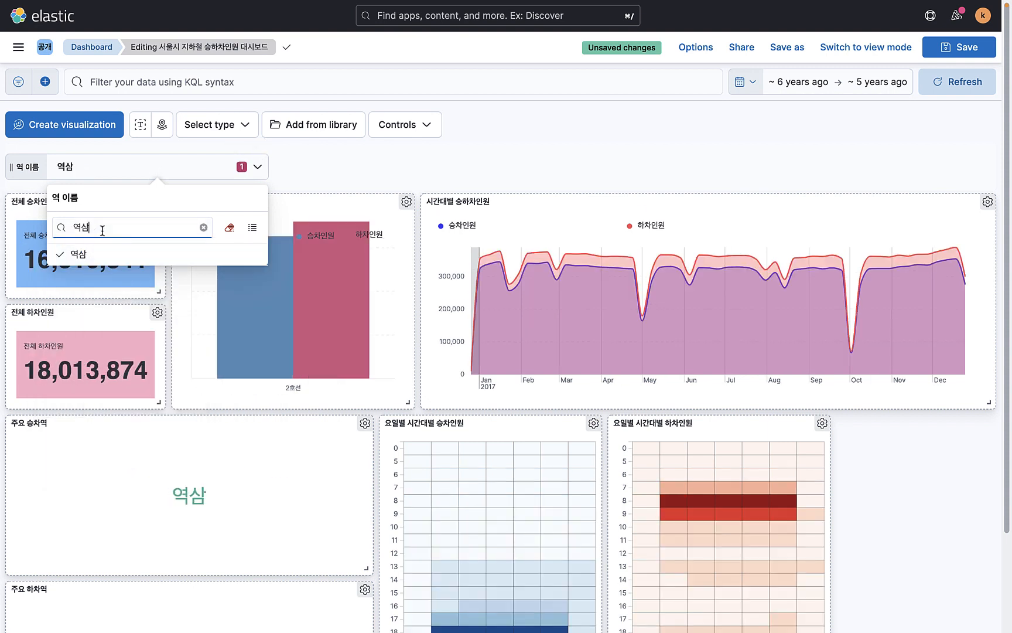
Search the 역 이름 control for 선릉 and add that station to the filter
type("센")
type("릉")
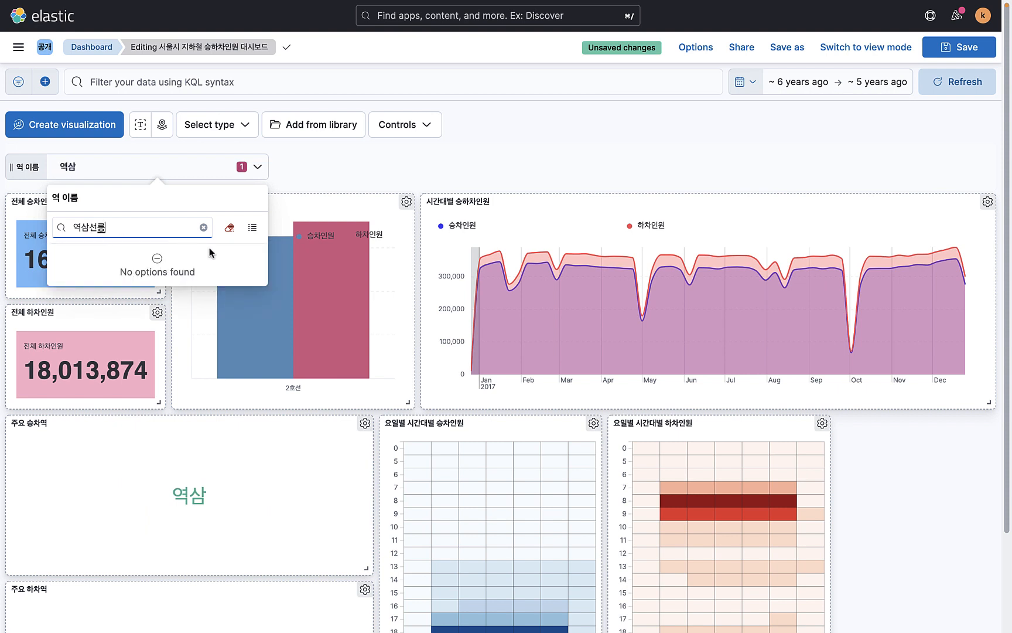
key("BackSpace")
key("BackSpace")
key("BackSpace")
key("BackSpace")
key("BackSpace")
key("BackSpace")
type("선릉")
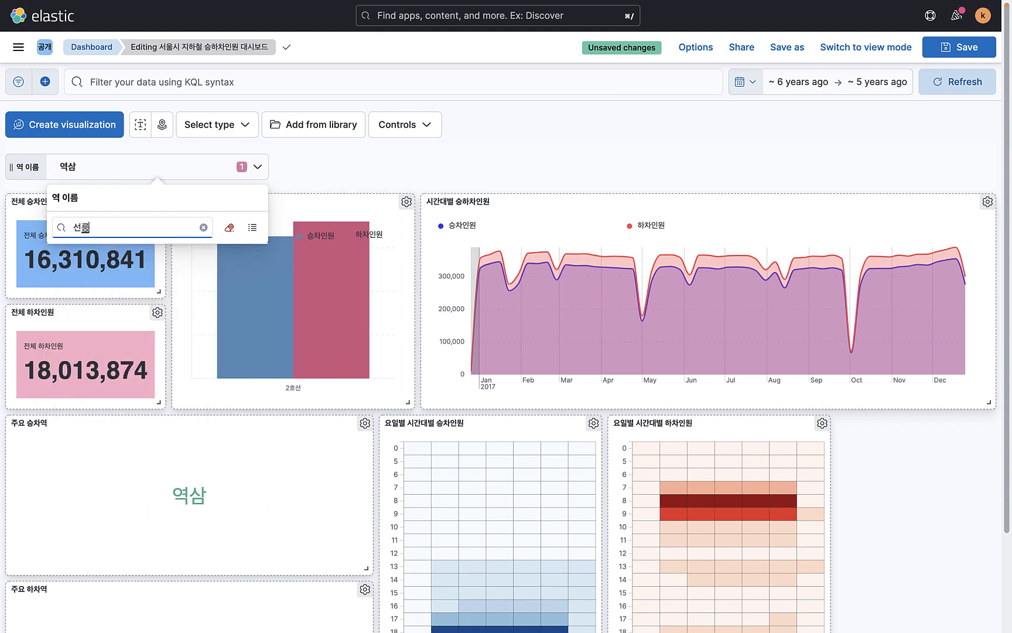
left_click(118, 254)
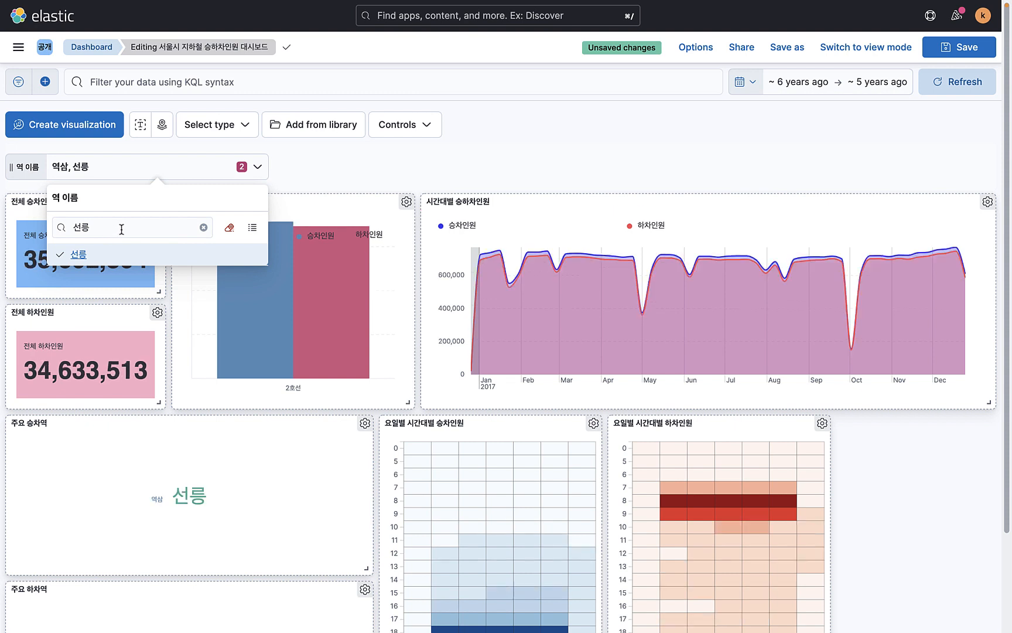
Search the 역 이름 control for 삼성, add that station to the filter, and close the options list
key("BackSpace")
key("BackSpace")
type("삼성")
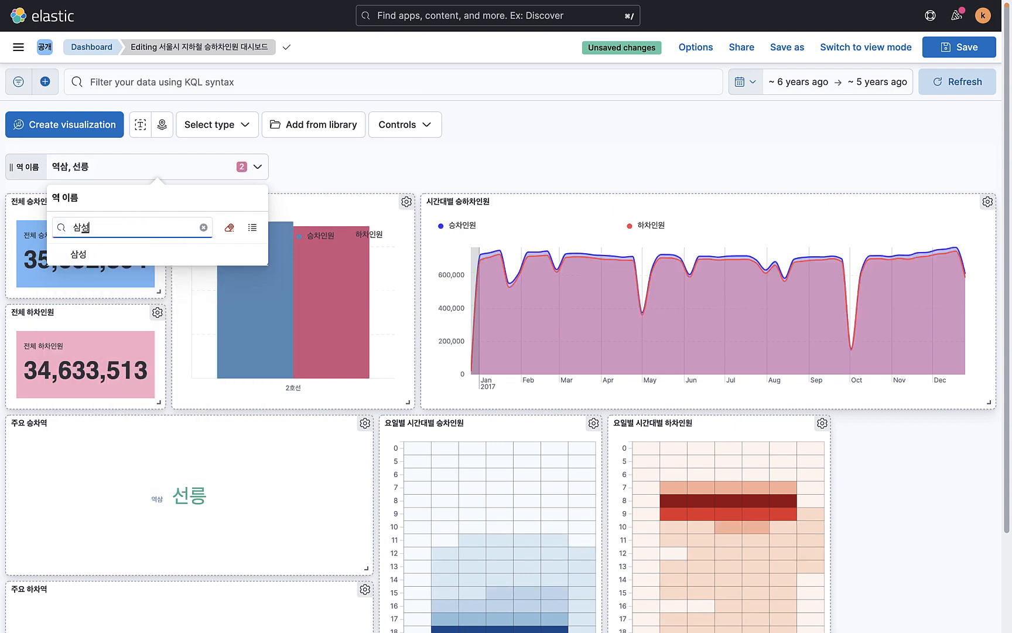
left_click(146, 254)
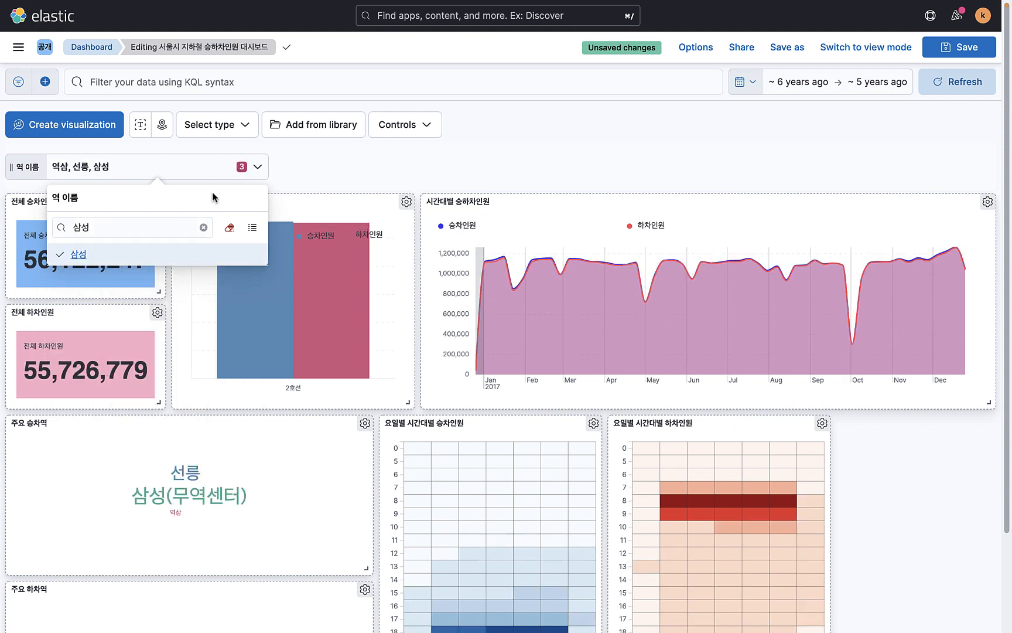
left_click(300, 164)
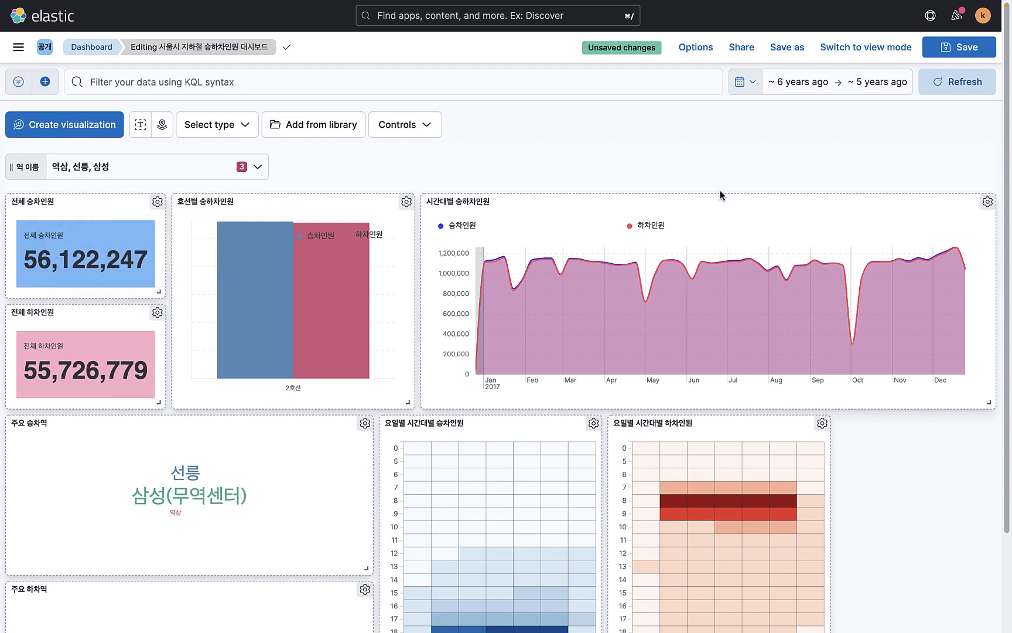
Narrow the dashboard's time range to about Mar 25 – Apr 2, 2017 by selecting spans on the 시간대별 승하차인원 chart
scroll(697, 351, "down", 3)
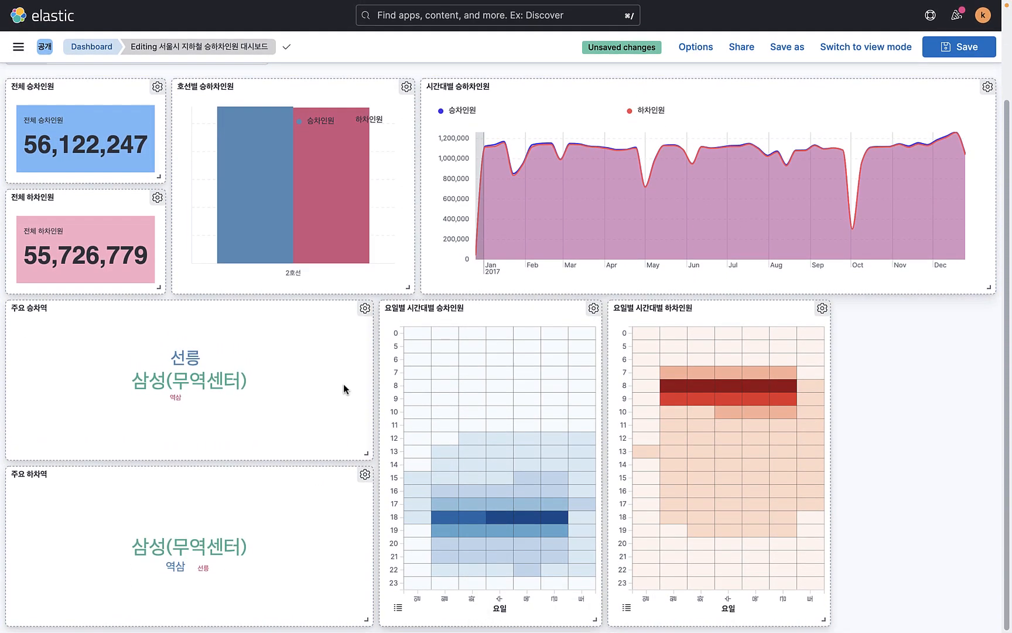
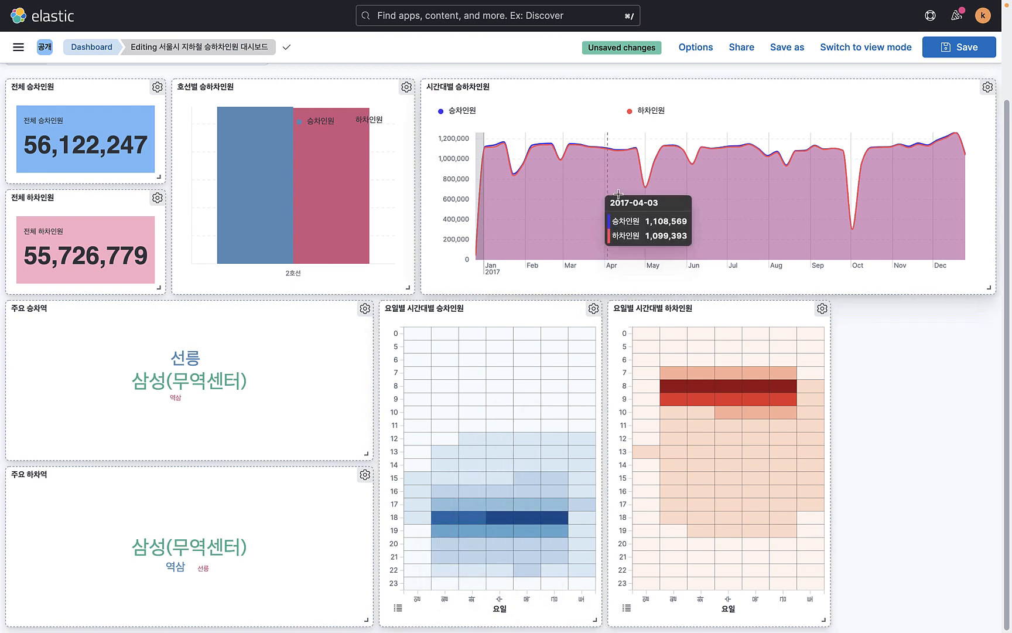
scroll(585, 181, "up", 2)
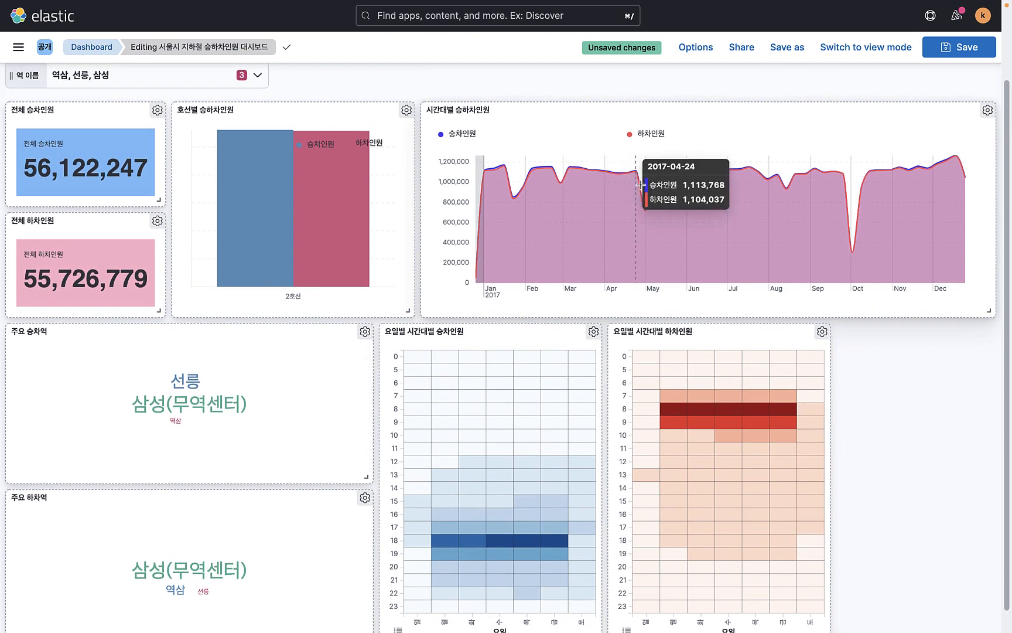
left_click_drag(592, 167, 615, 159)
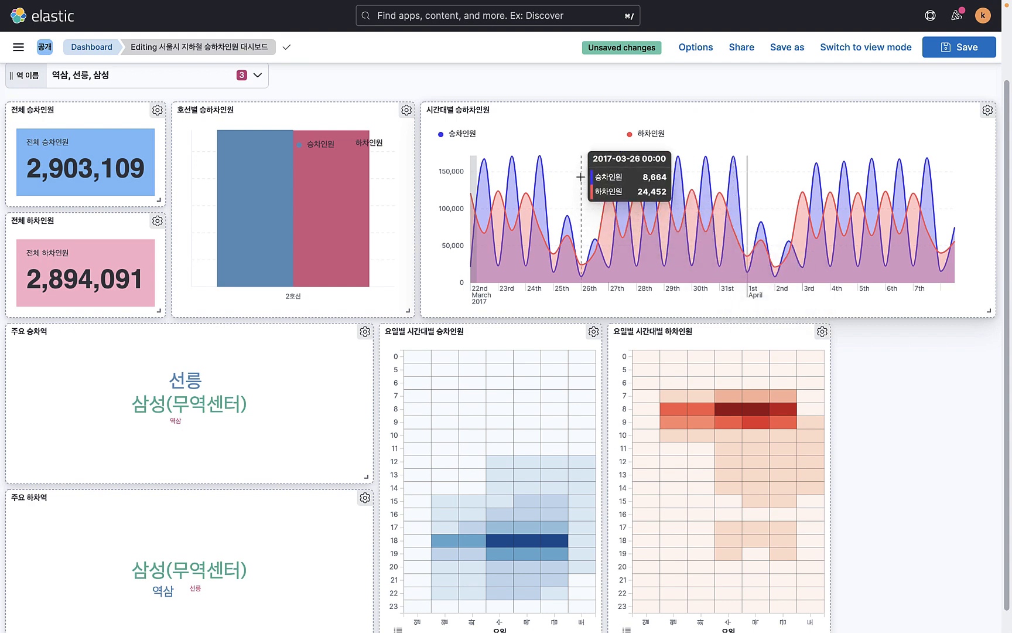
left_click_drag(581, 176, 798, 175)
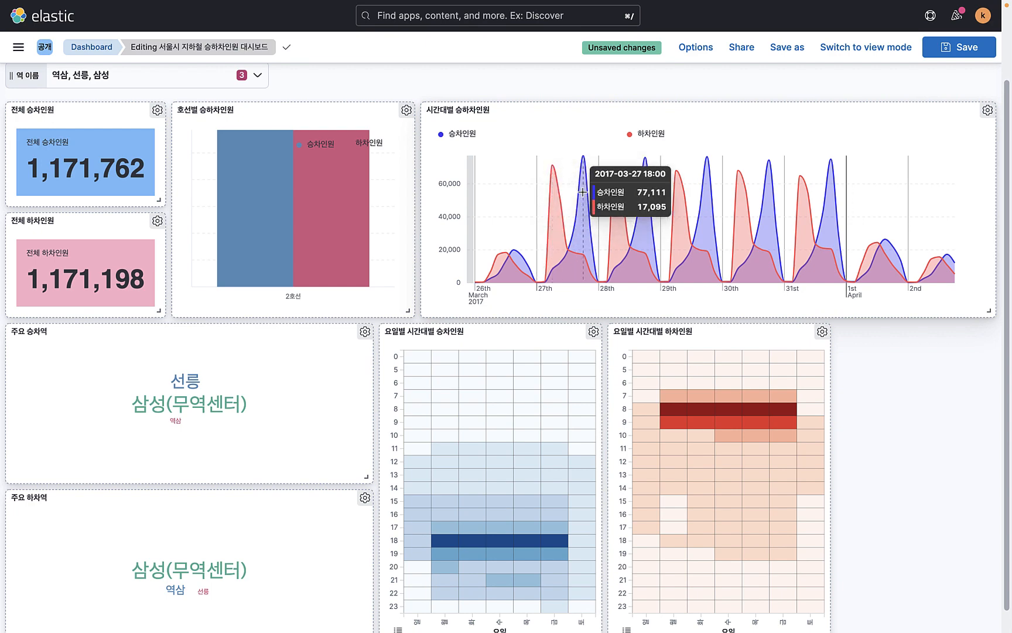
scroll(100, 174, "up", 3)
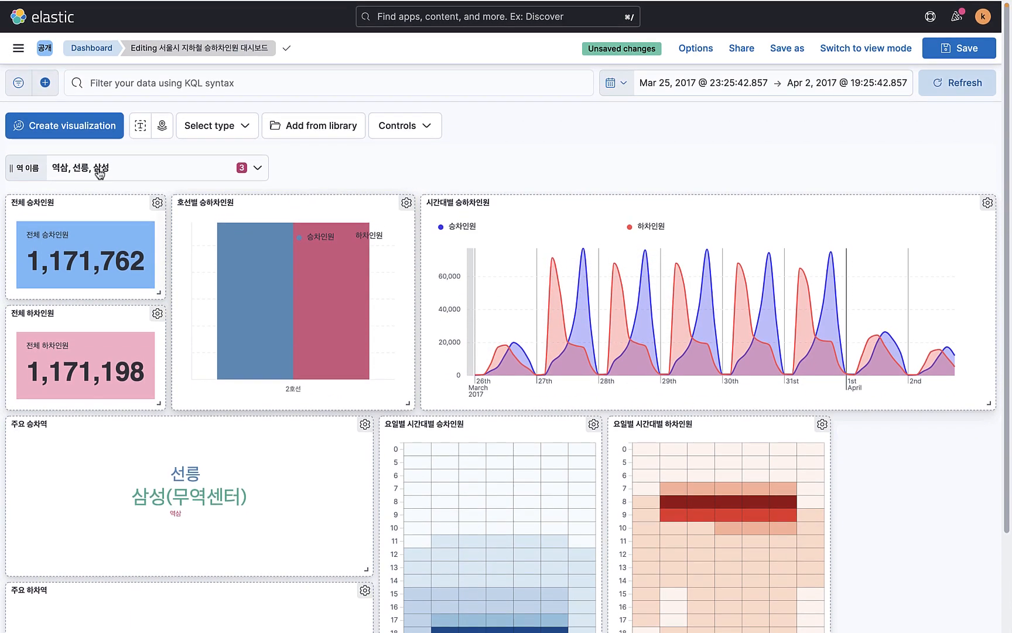
Clear all station selections from the 역 이름 control and close its options list
mouse_move(92, 172)
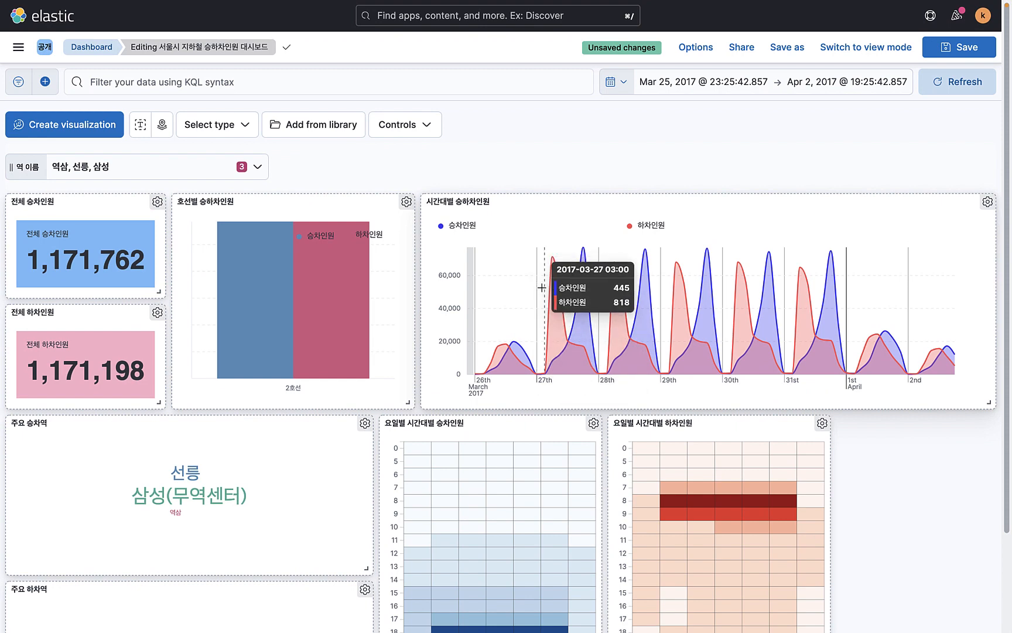
scroll(666, 351, "down", 3)
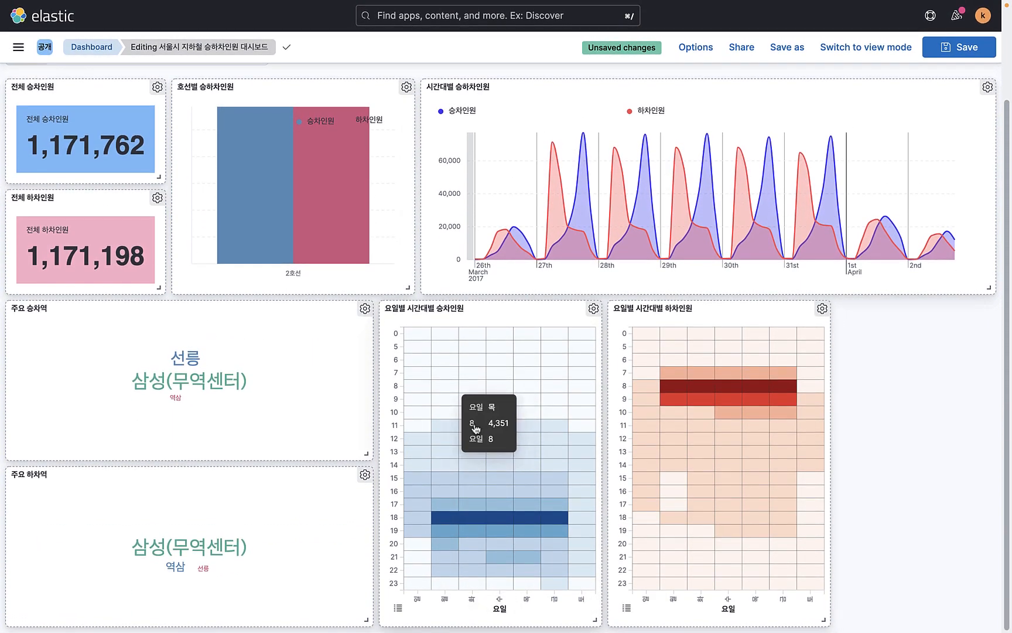
scroll(669, 329, "up", 2)
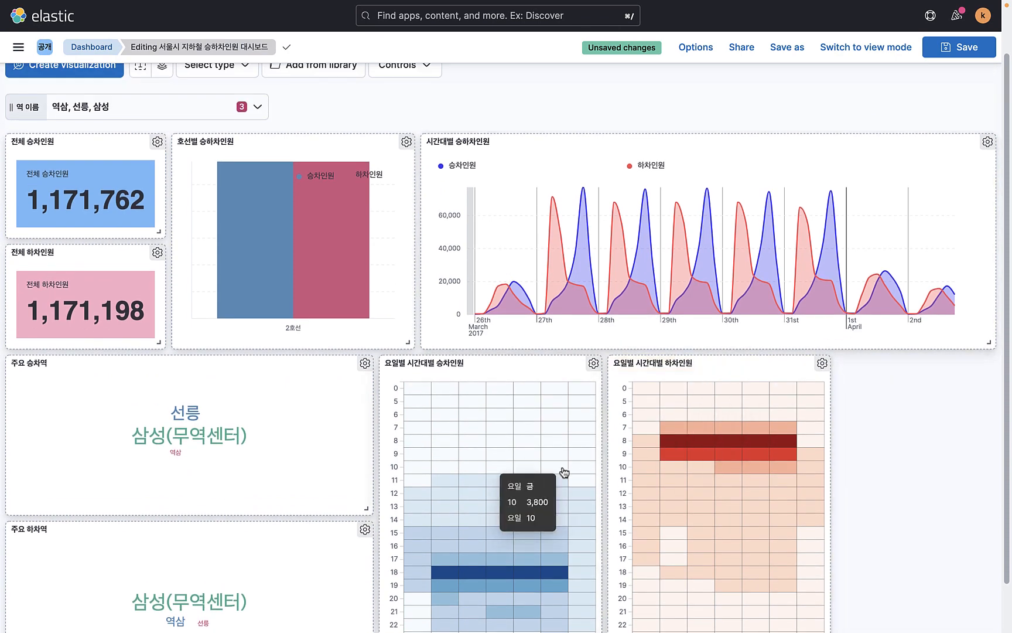
scroll(176, 223, "up", 1)
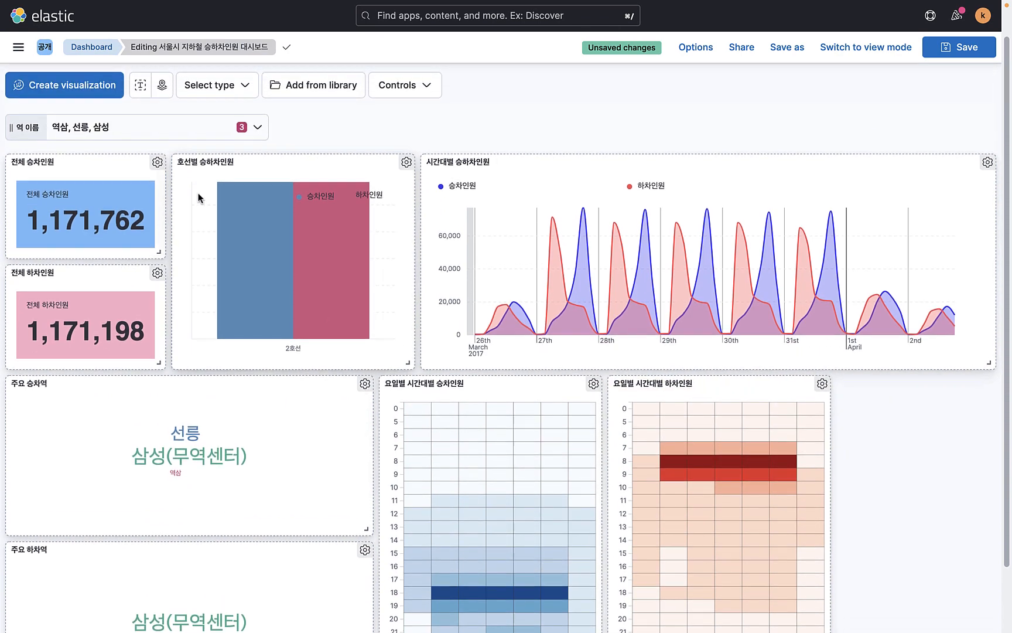
left_click(226, 131)
left_click(229, 188)
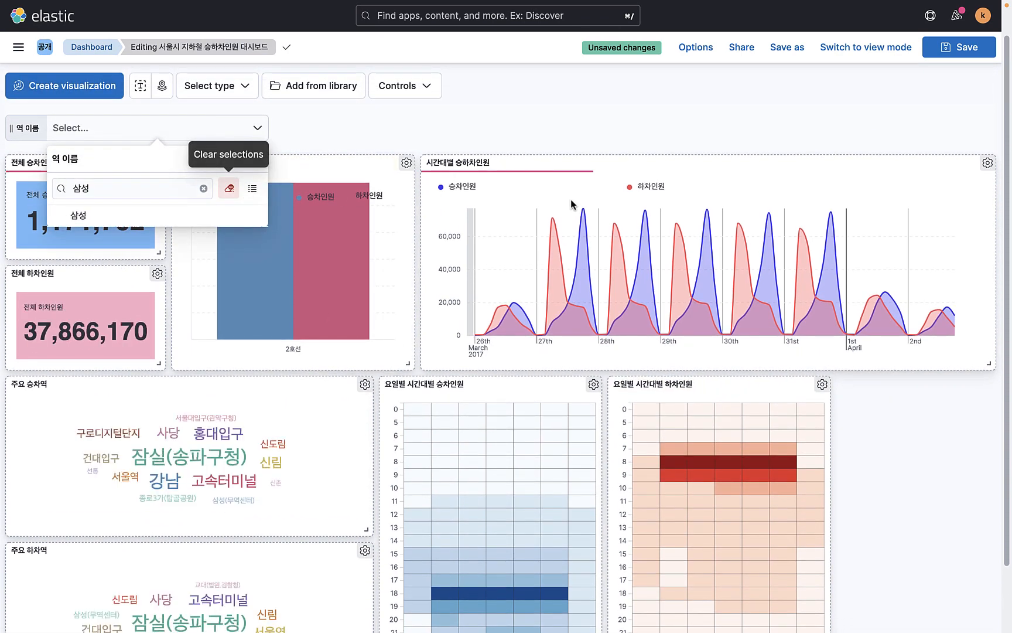
left_click(571, 131)
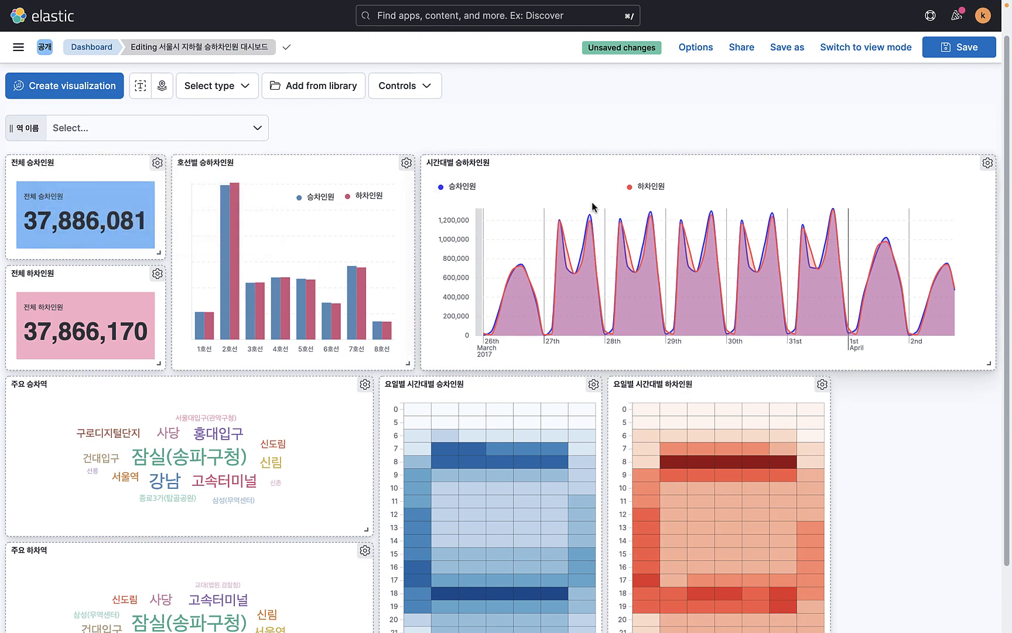
Narrow the time range to Mar 27, 2017 from about noon to midnight by selecting the span on the 시간대별 승하차인원 chart
scroll(582, 194, "down", 3)
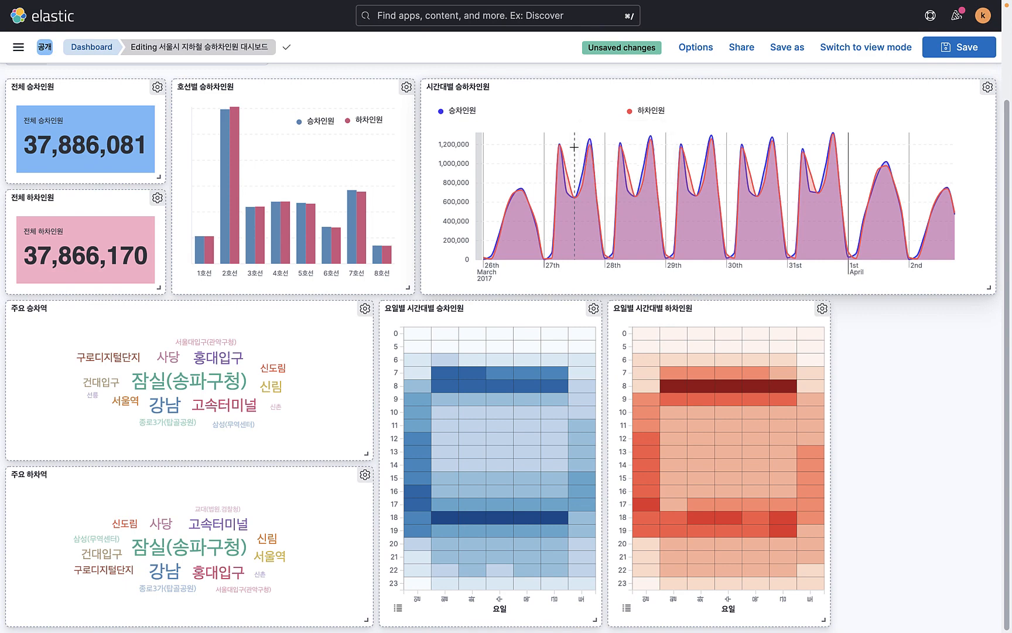
left_click_drag(575, 153, 606, 144)
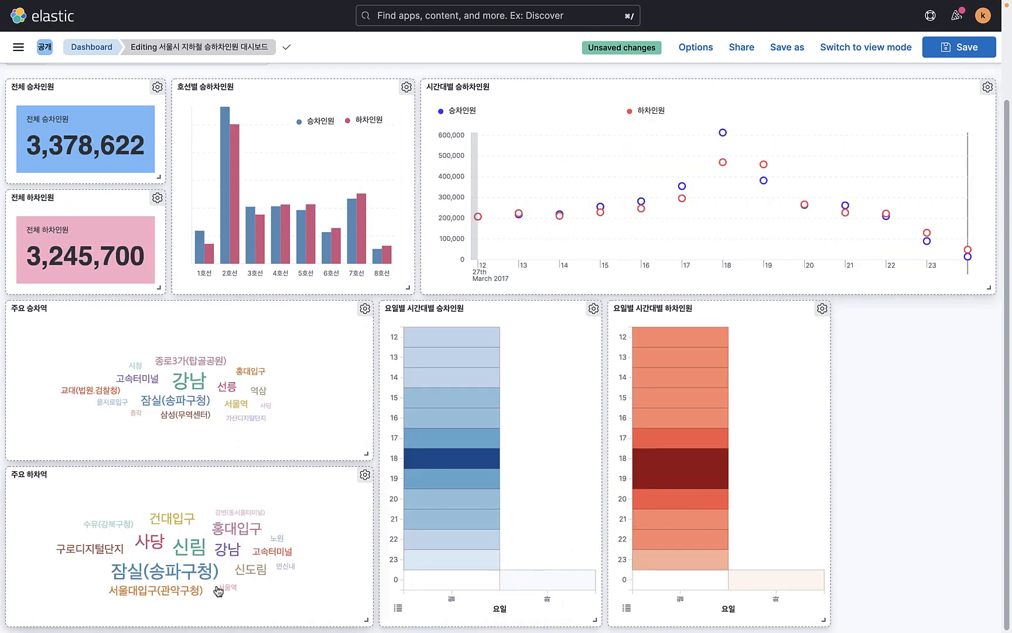
scroll(639, 542, "up", 3)
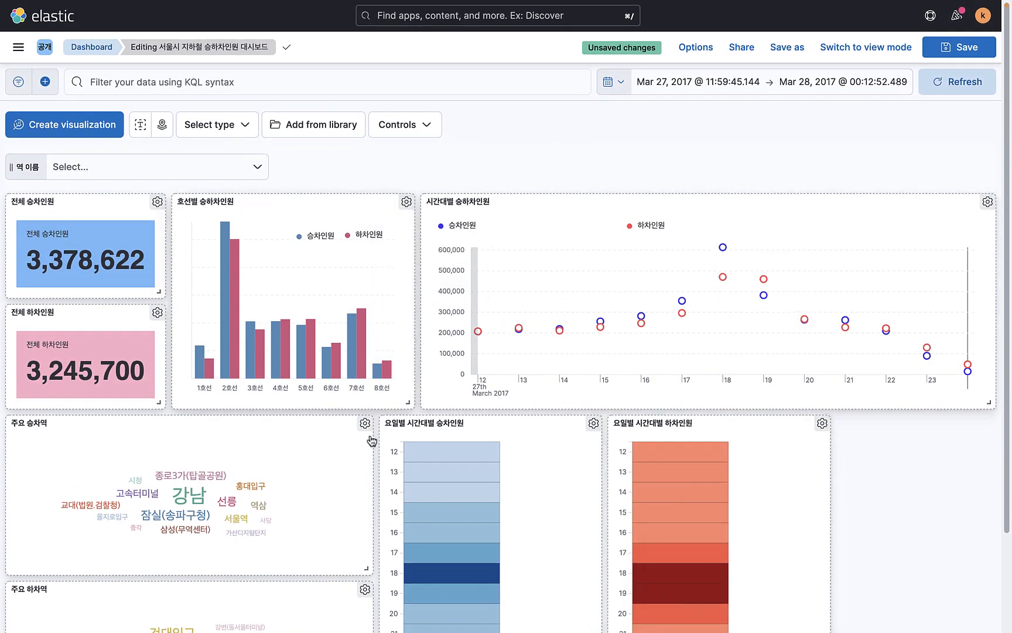
Go back through the previous time ranges to the full range from ~ 6 years ago to ~ 5 years ago
mouse_move(667, 507)
scroll(226, 242, "left", 5)
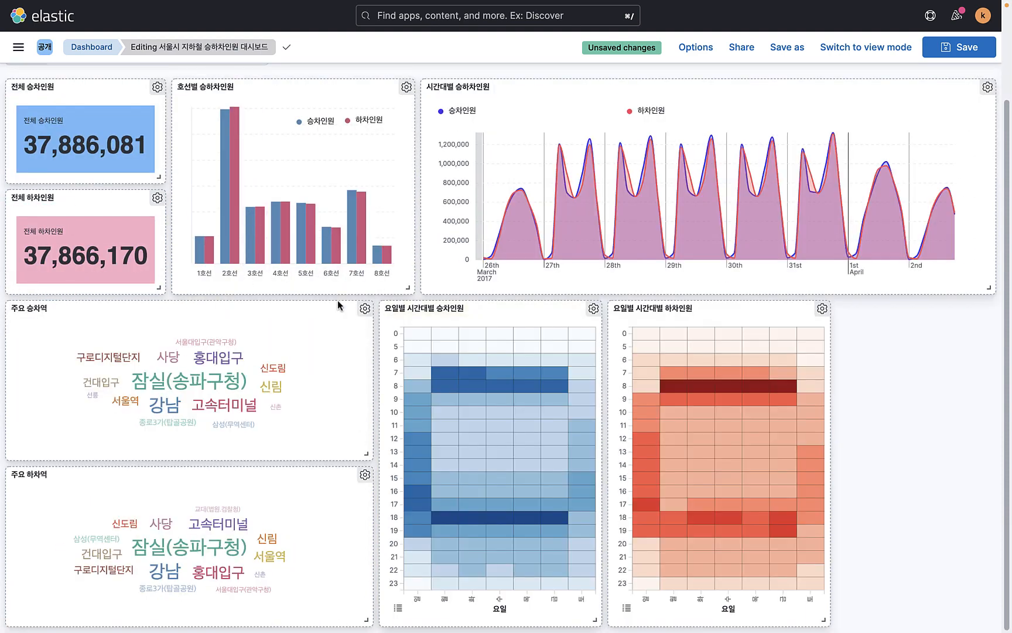
scroll(533, 335, "left", 5)
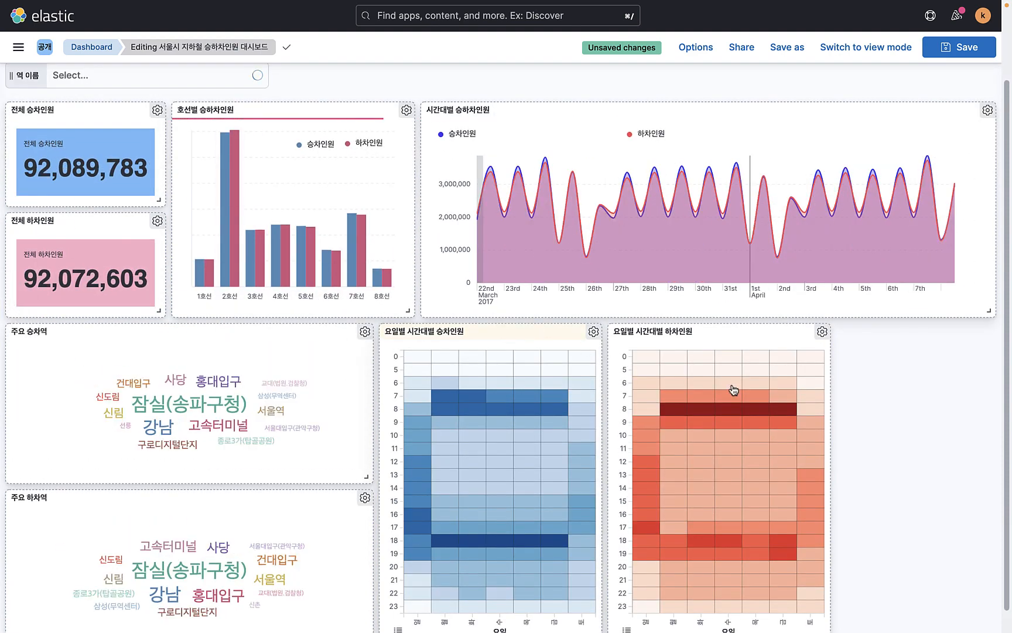
scroll(743, 391, "left", 5)
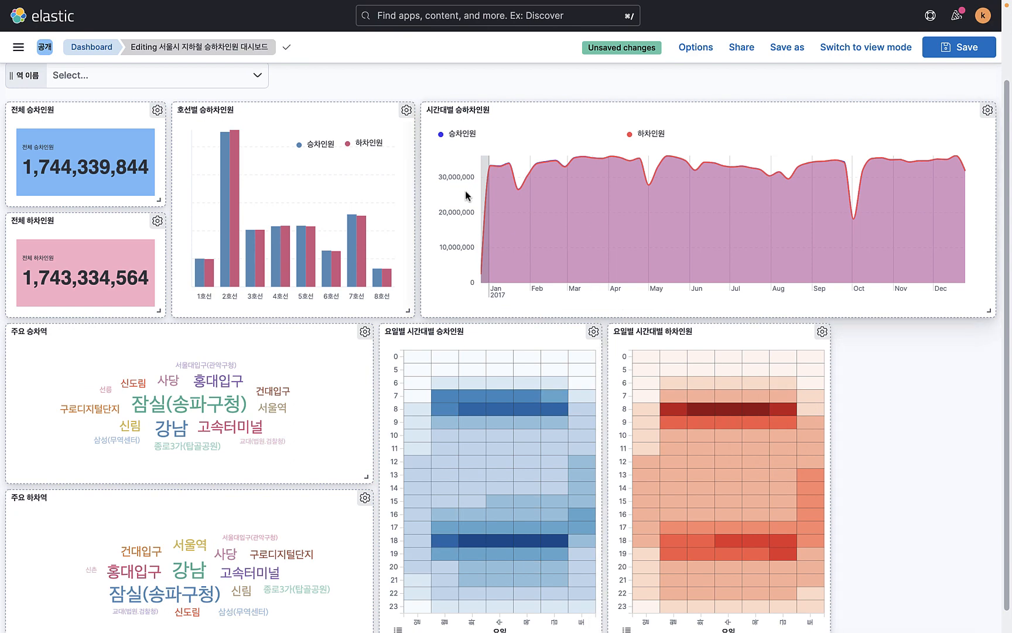
scroll(465, 190, "up", 5)
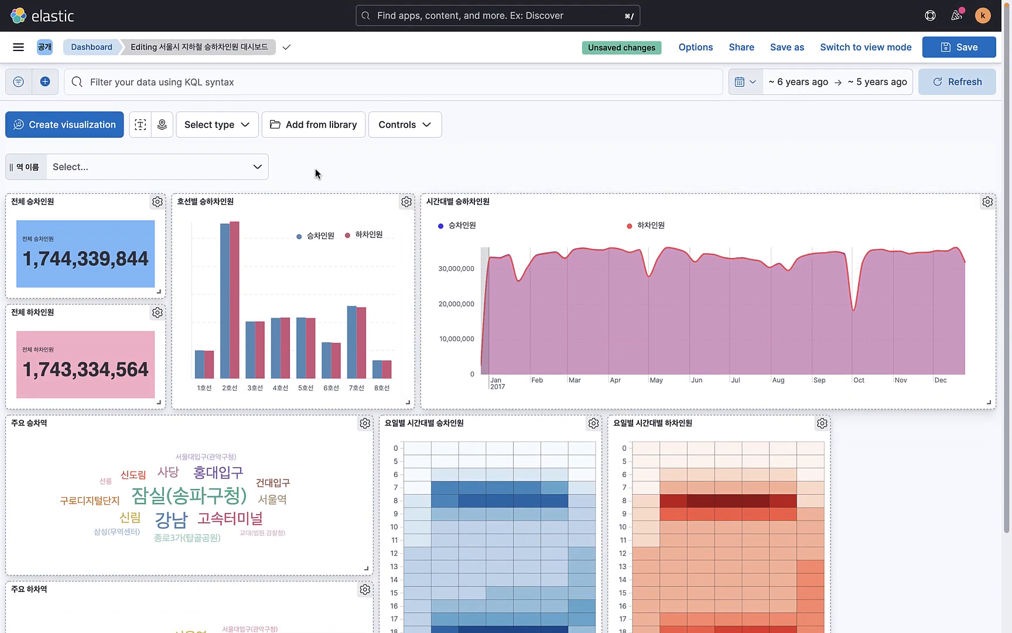
Narrow the 요일별 시간대별 승차인원 and 하차인원 heat map panels, and move the 하차인원 panel closer to the 승차인원 panel
scroll(632, 378, "down", 4)
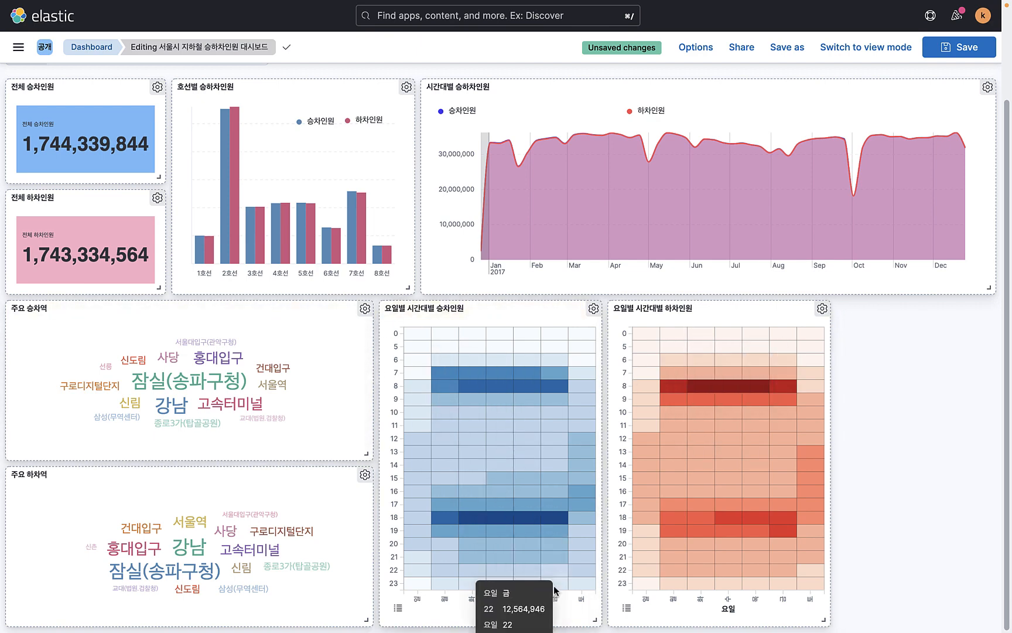
left_click_drag(595, 619, 559, 615)
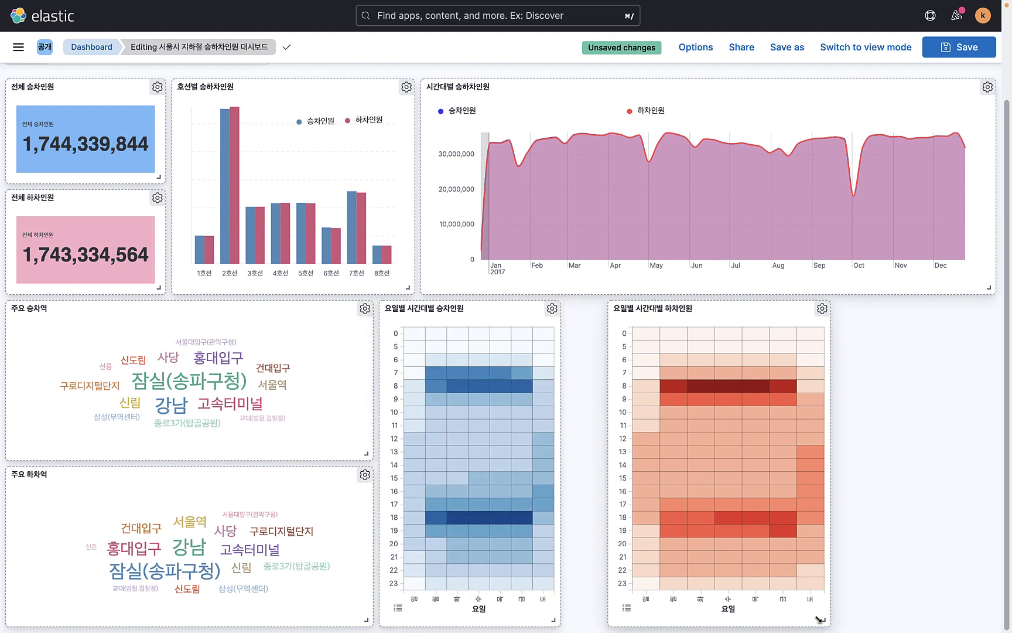
left_click_drag(824, 619, 784, 618)
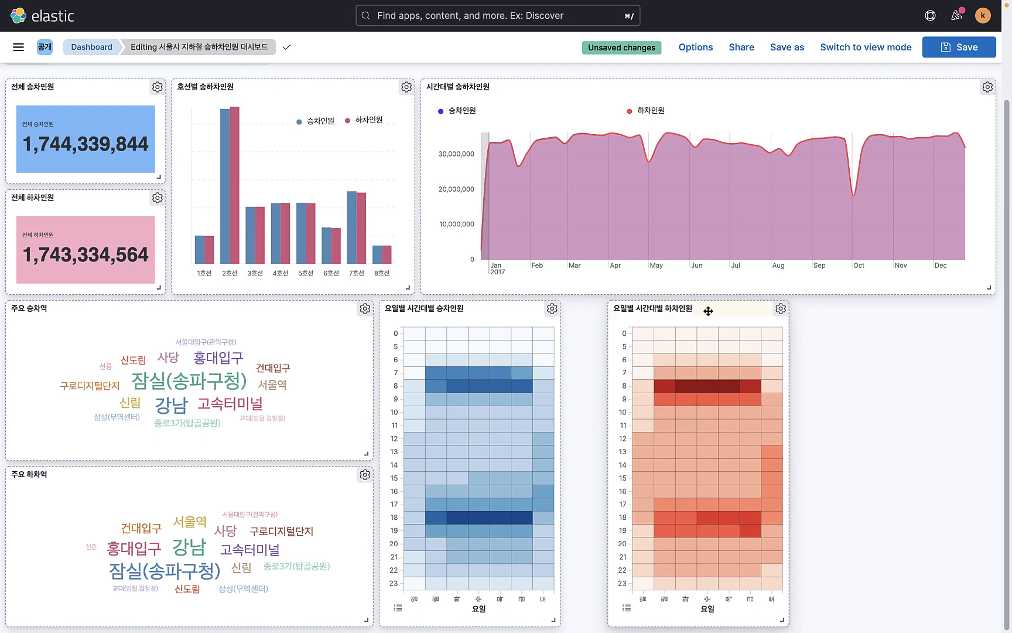
left_click_drag(709, 309, 633, 319)
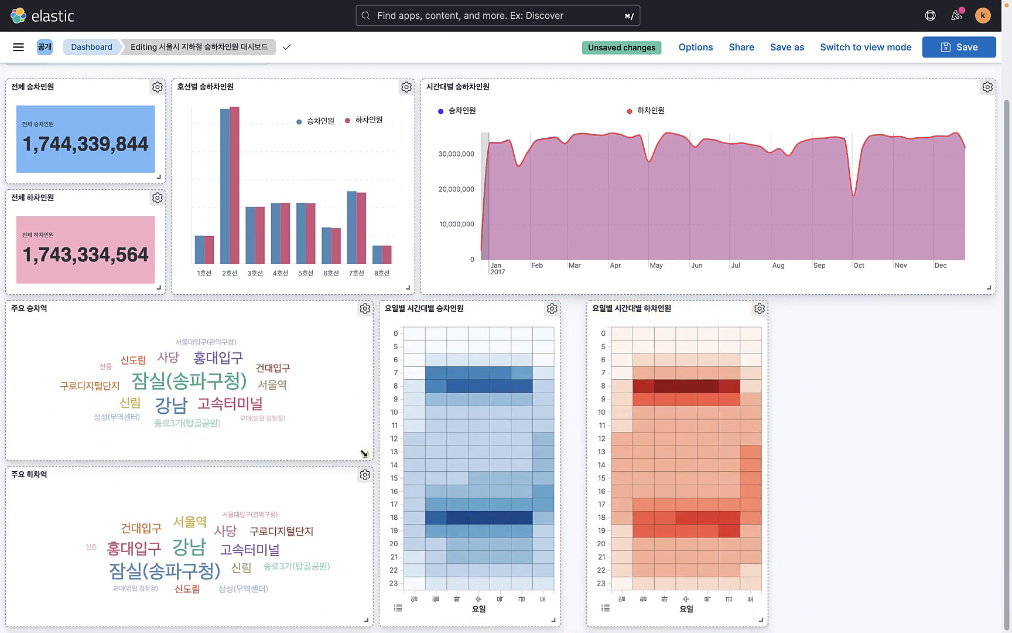
Reduce the width and height of the 주요 승차역 and 주요 하차역 word cloud panels to matching sizes
left_click_drag(366, 454, 305, 452)
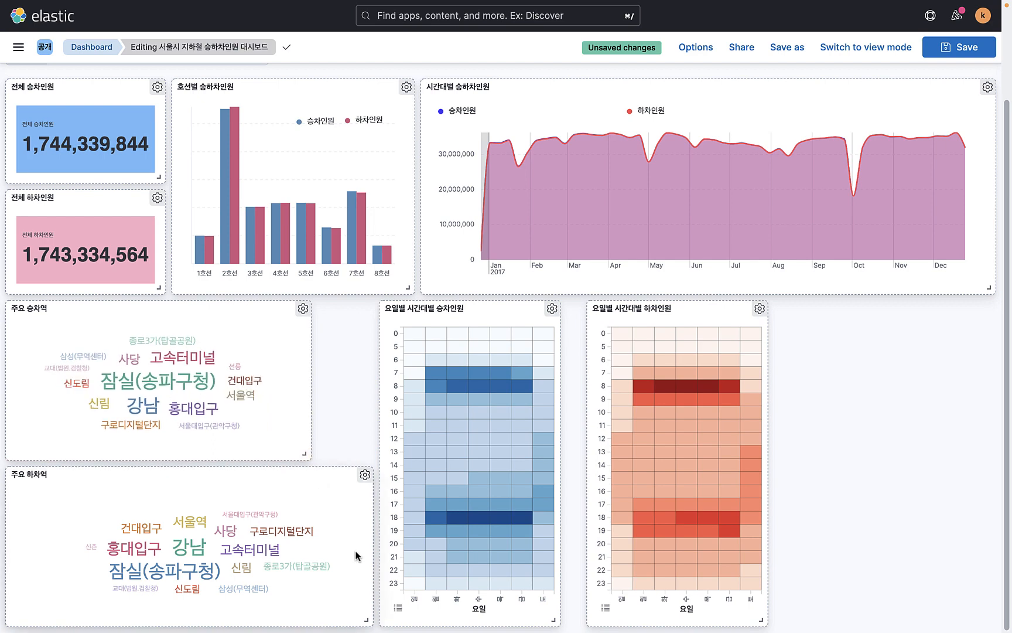
left_click_drag(366, 619, 308, 616)
left_click_drag(300, 448, 300, 434)
left_click_drag(295, 601, 302, 582)
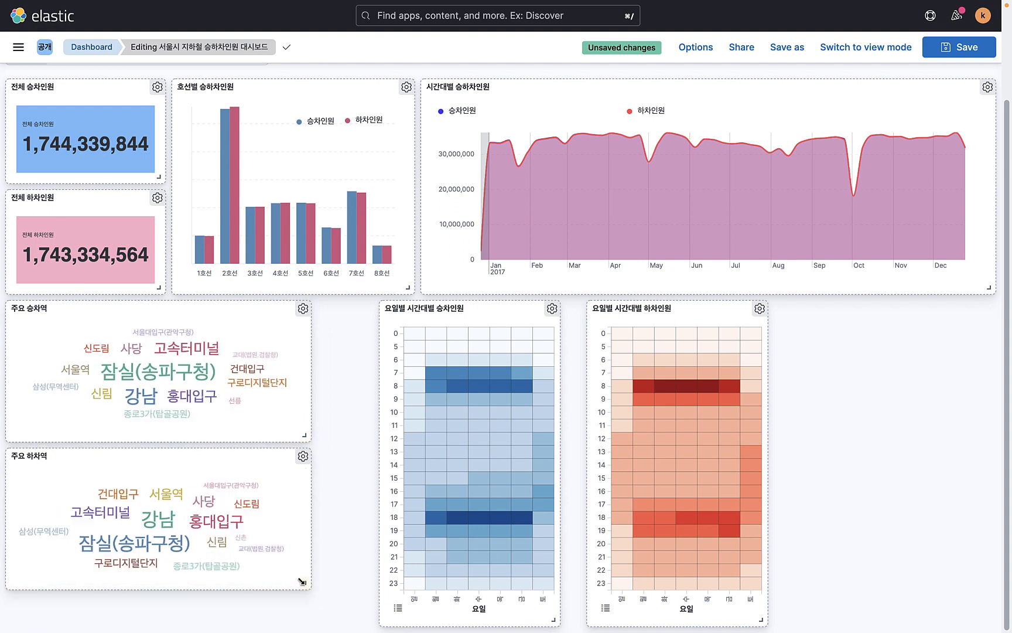
Move the 승차인원 heat map directly beside the word clouds and the 하차인원 heat map directly beside it
left_click_drag(490, 311, 420, 311)
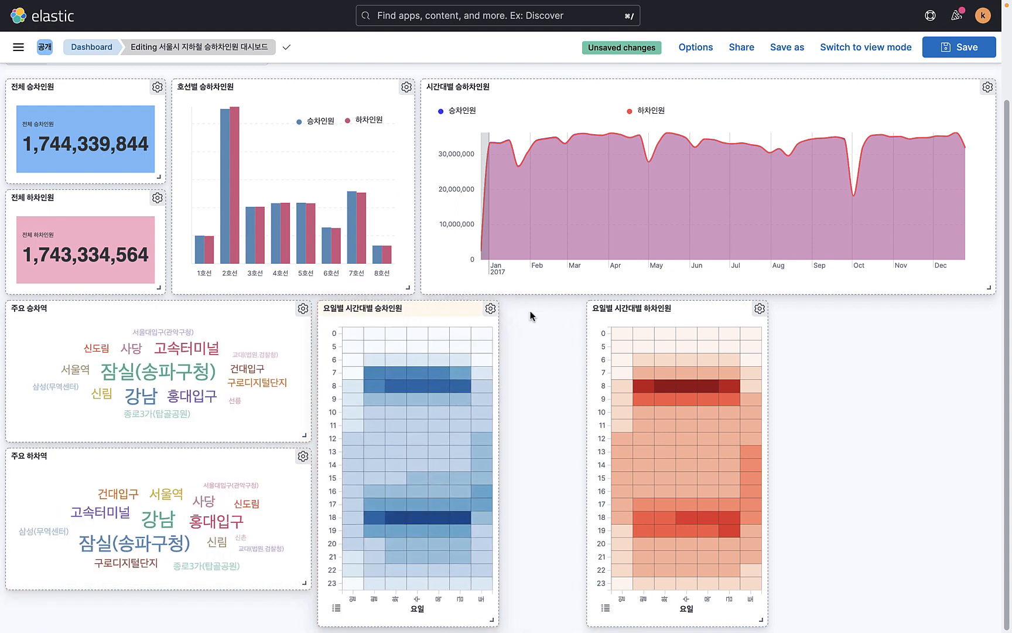
left_click_drag(654, 311, 562, 314)
left_click(516, 342)
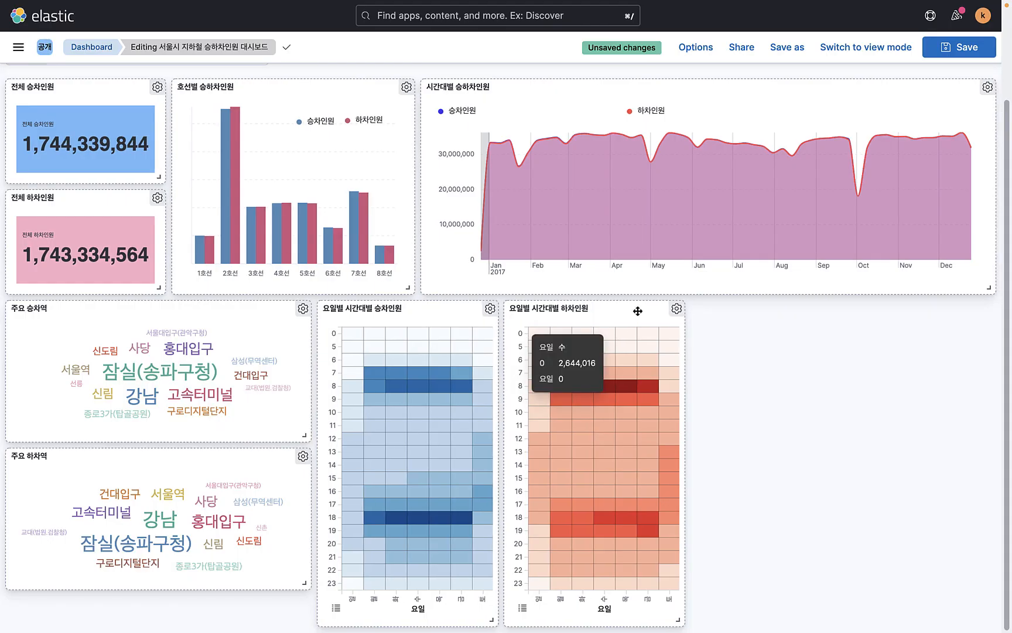
Rearrange the two heat maps into one column beside the word clouds, with 승차인원 above 하차인원
left_click_drag(635, 311, 451, 315)
scroll(570, 444, "down", 5)
scroll(569, 443, "up", 3)
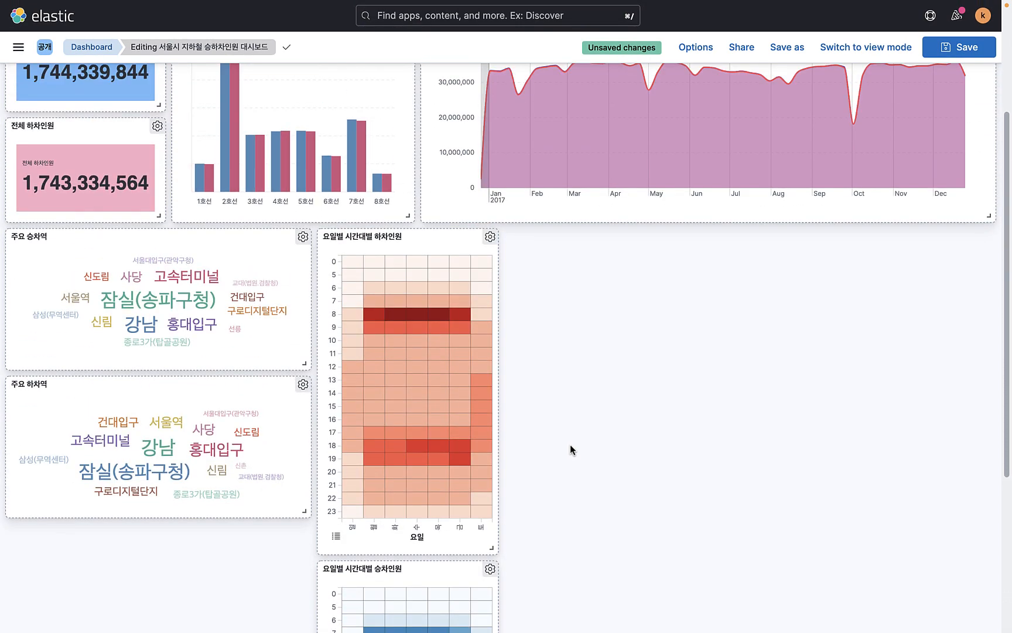
scroll(570, 443, "down", 1)
left_click_drag(454, 188, 451, 556)
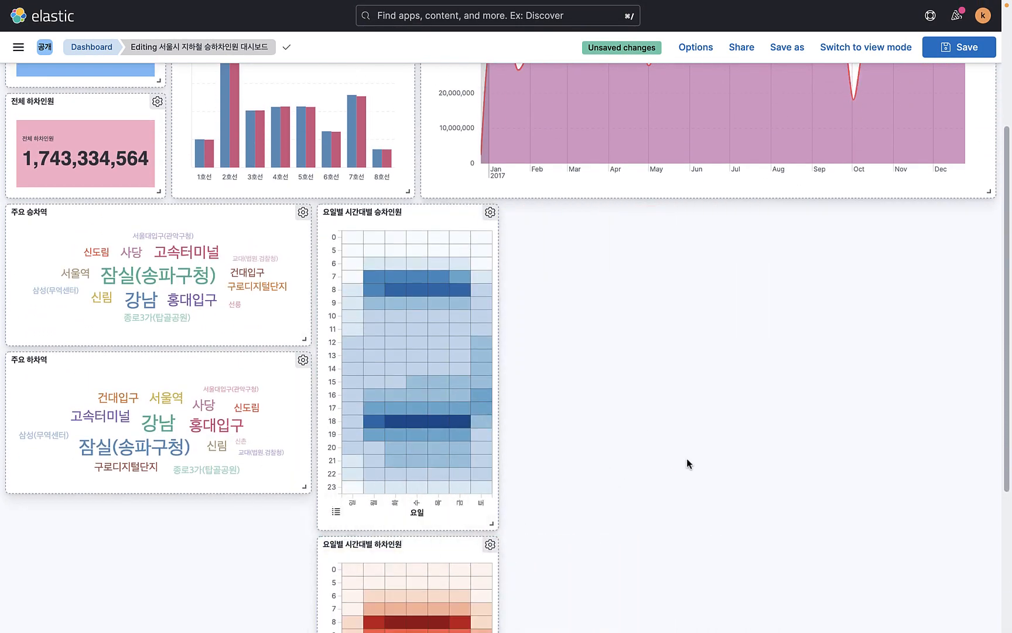
Save the dashboard with the rearranged panel layout
scroll(725, 421, "up", 5)
scroll(655, 469, "down", 3)
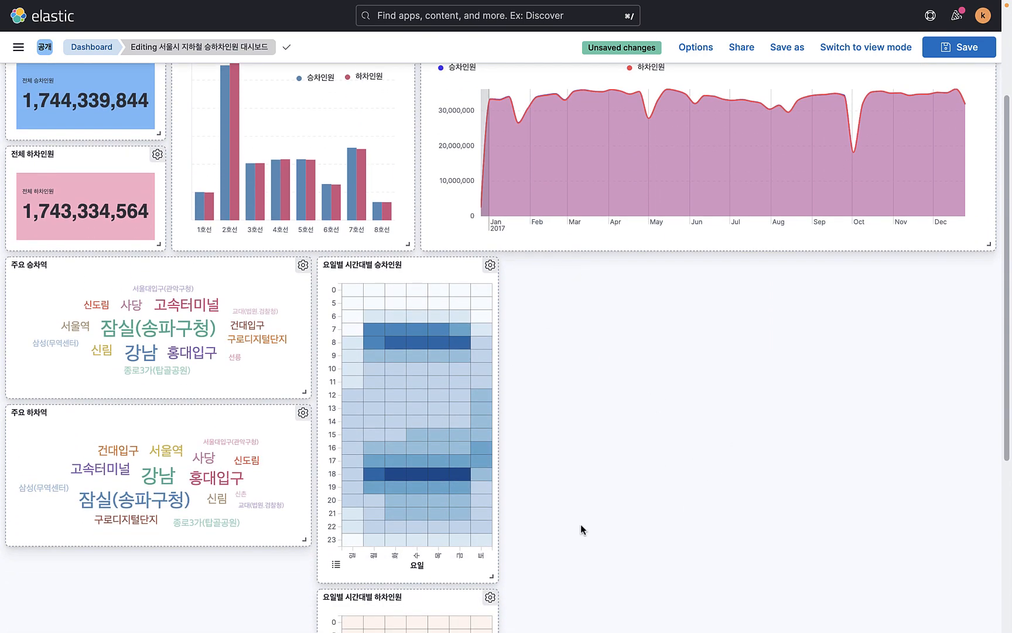
scroll(586, 262, "up", 4)
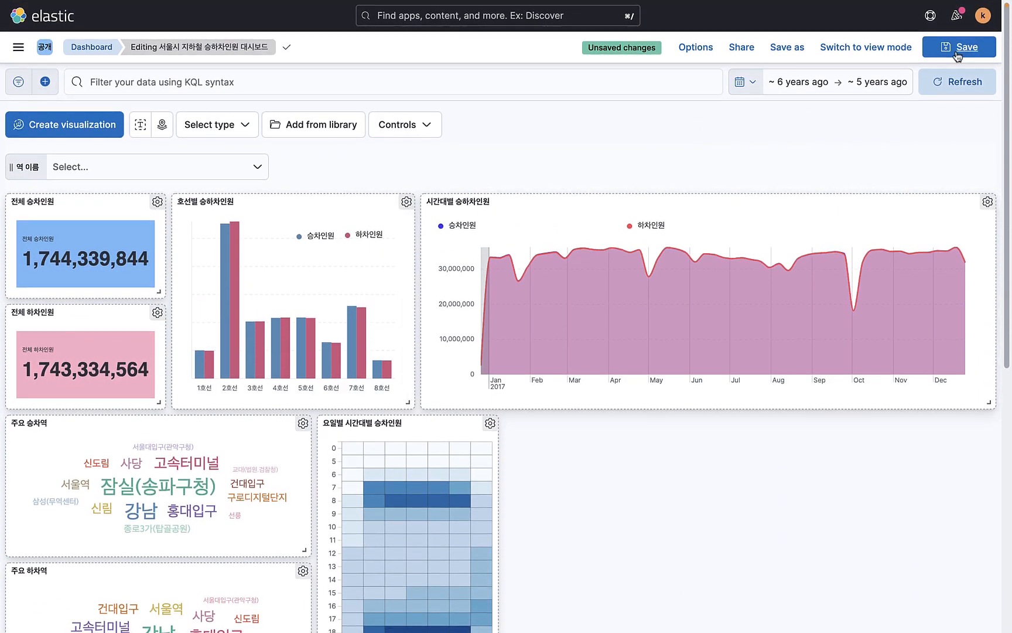
left_click(959, 47)
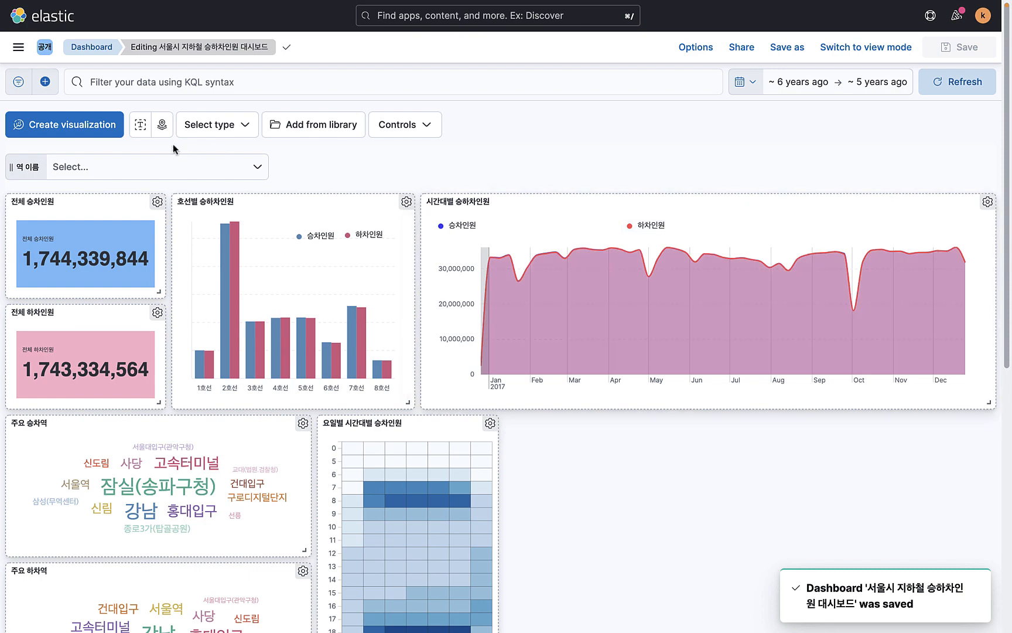
Start a new map visualization for the dashboard
scroll(163, 127, "down", 2)
scroll(165, 131, "up", 1)
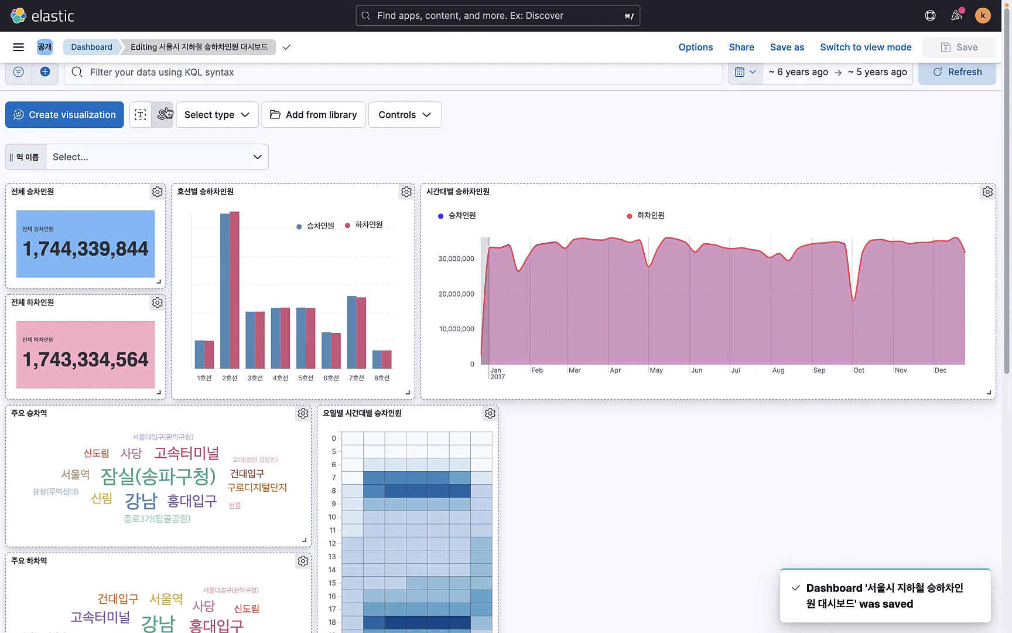
left_click(209, 115)
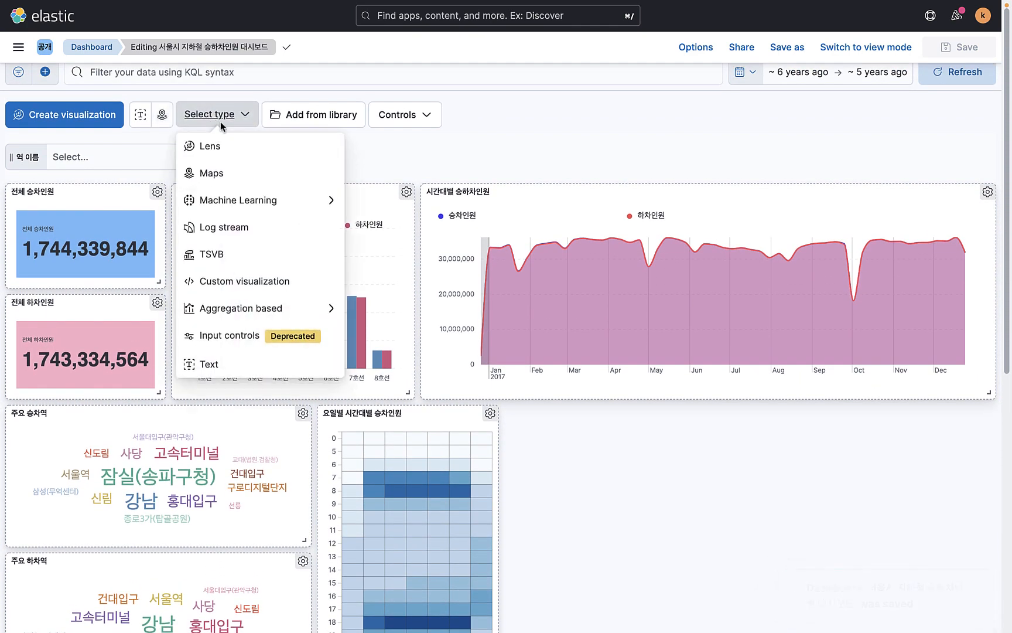
left_click(161, 115)
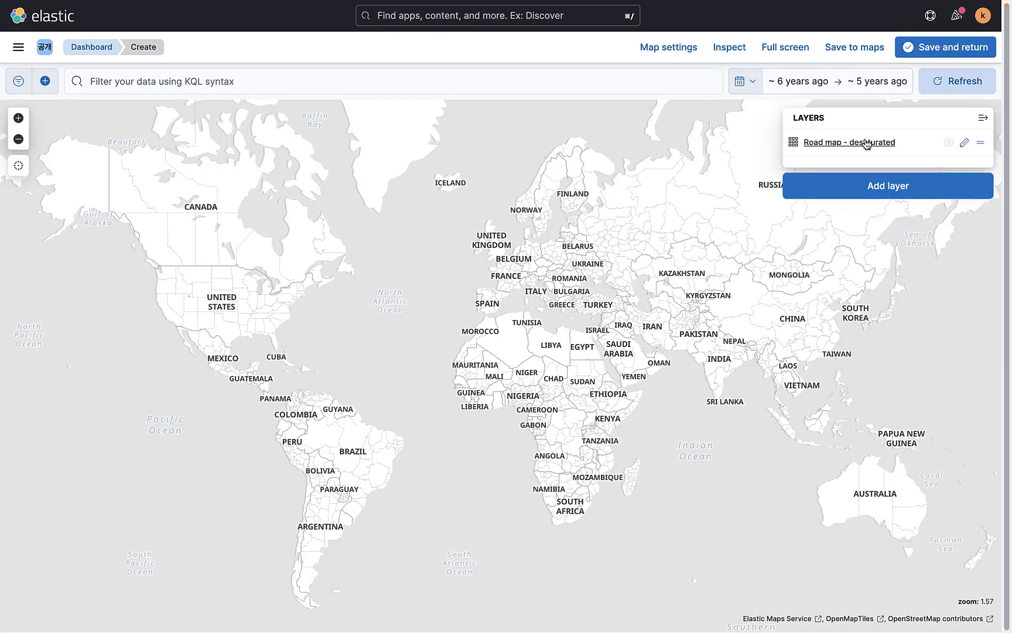
Examine the default base map around the Korean peninsula and Japan at different zoom levels
left_click_drag(846, 322, 631, 332)
scroll(607, 336, "down", 5)
scroll(607, 336, "up", 7)
scroll(607, 336, "up", 10)
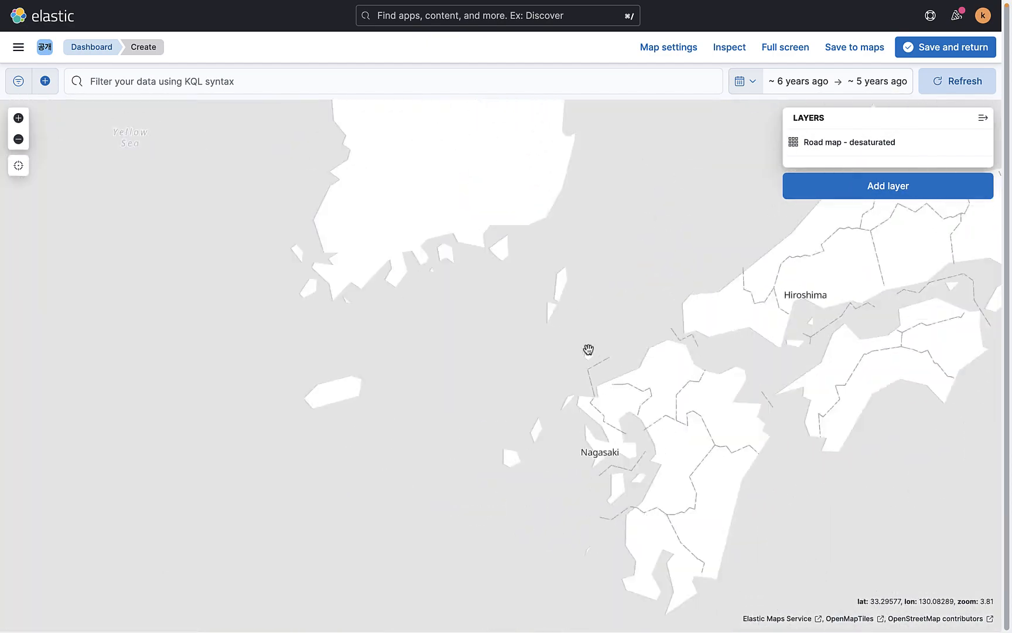
left_click_drag(587, 350, 568, 482)
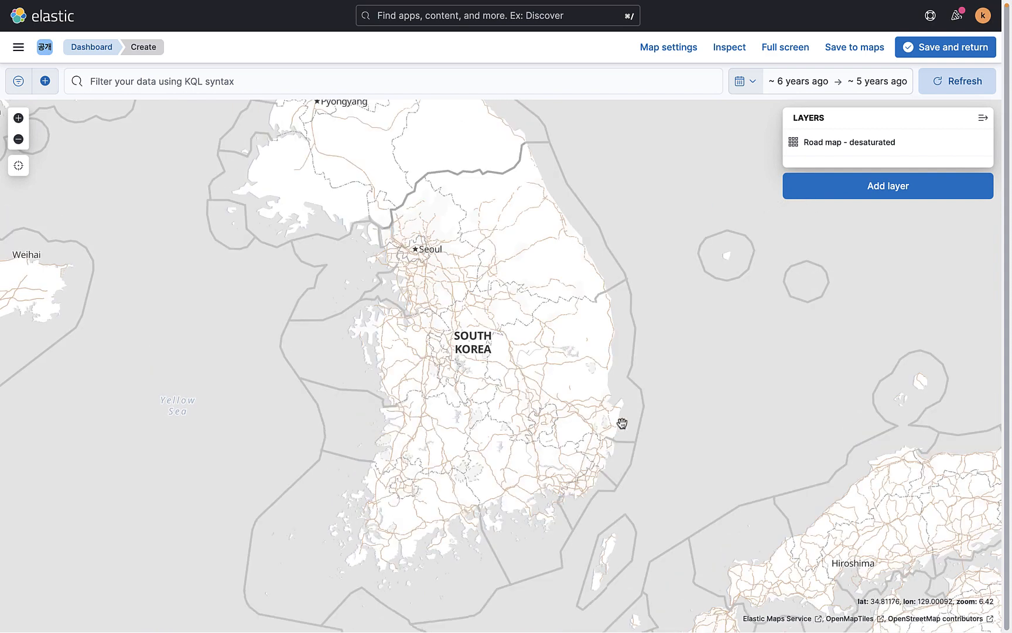
left_click_drag(593, 341, 646, 338)
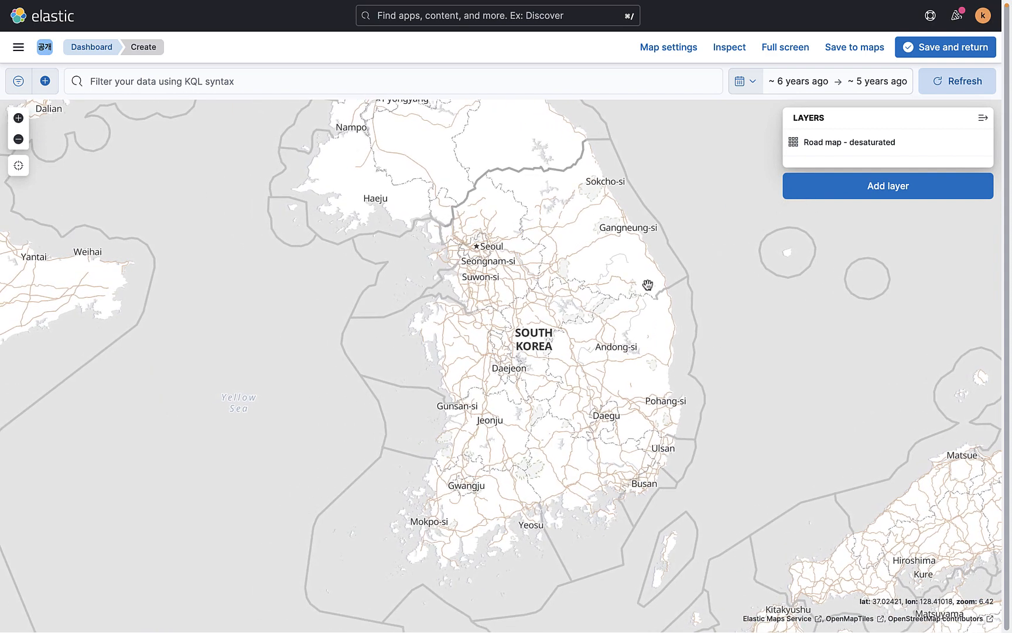
left_click_drag(696, 251, 554, 313)
scroll(565, 295, "down", 3)
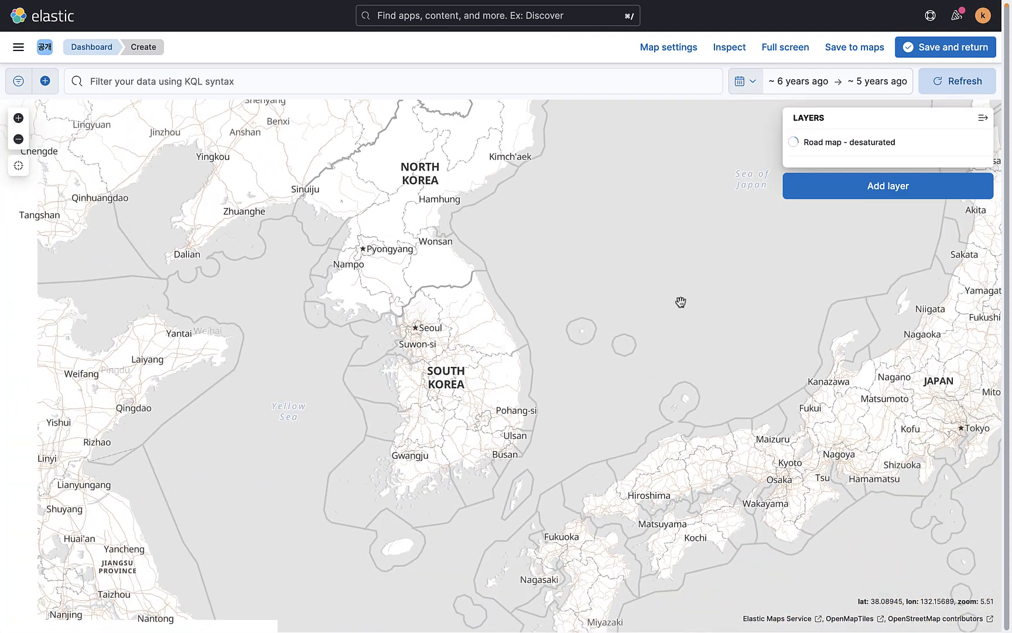
left_click_drag(680, 301, 604, 329)
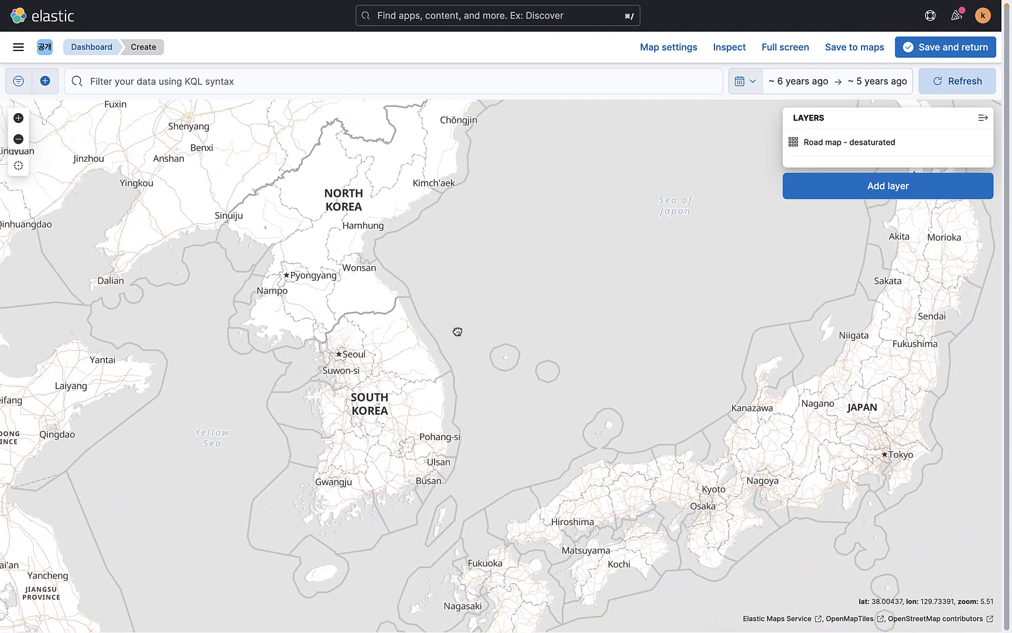
left_click_drag(457, 331, 465, 301)
Hide the Road map - desaturated layer and show it again
mouse_move(860, 149)
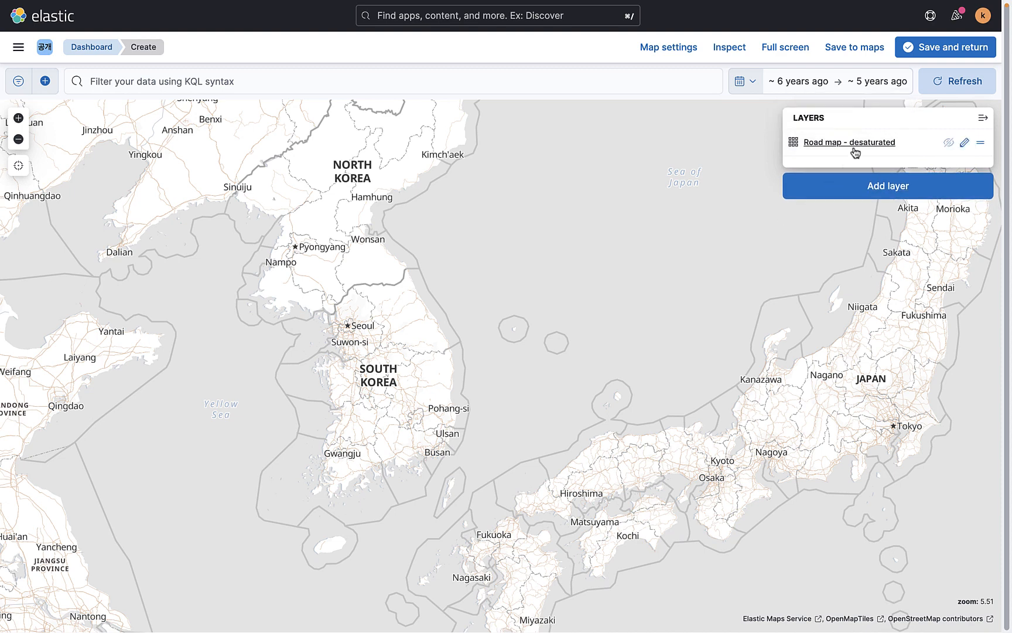
left_click(948, 143)
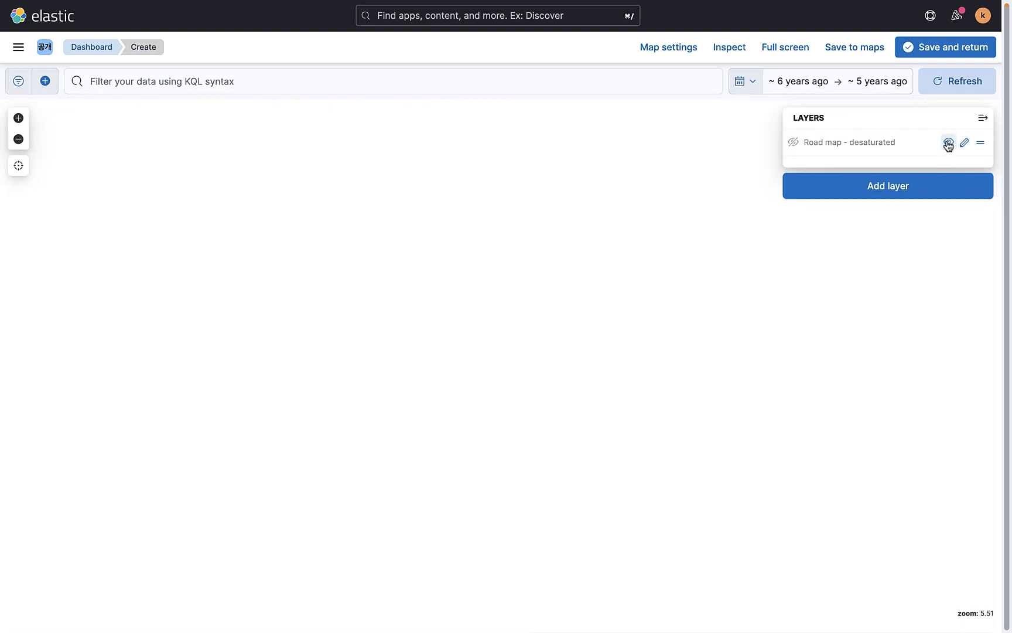
left_click(947, 144)
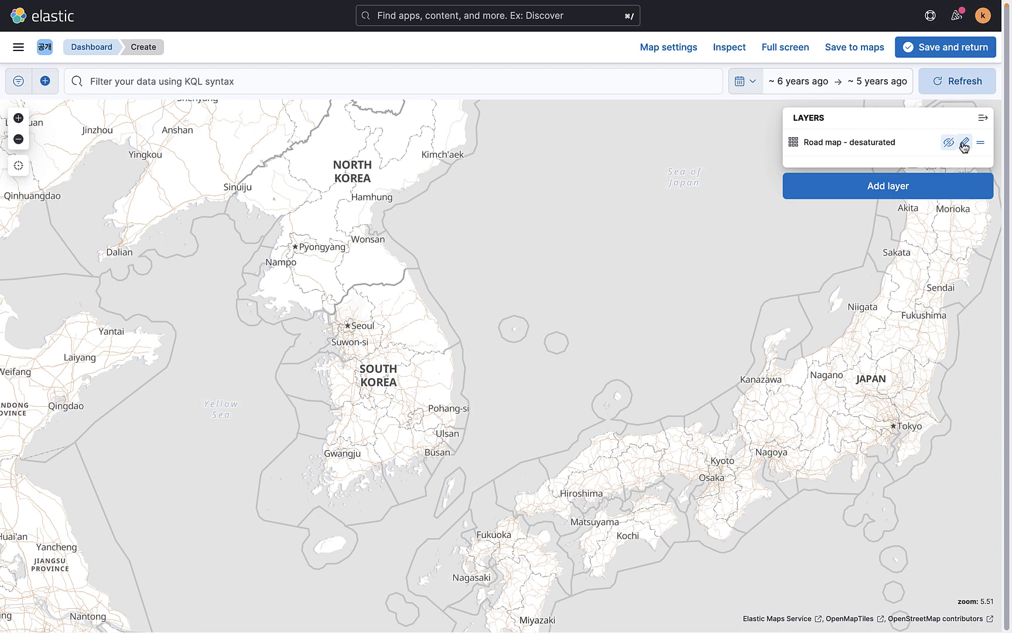
Set the base map layer's label language to 한국어 and check the labels across Korea
left_click(963, 144)
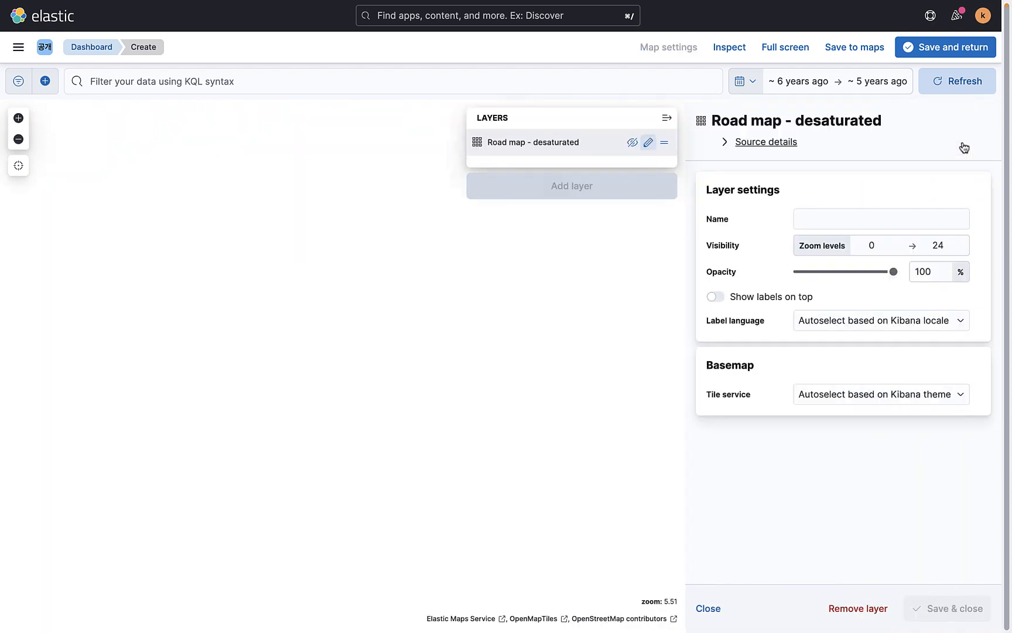
left_click(828, 324)
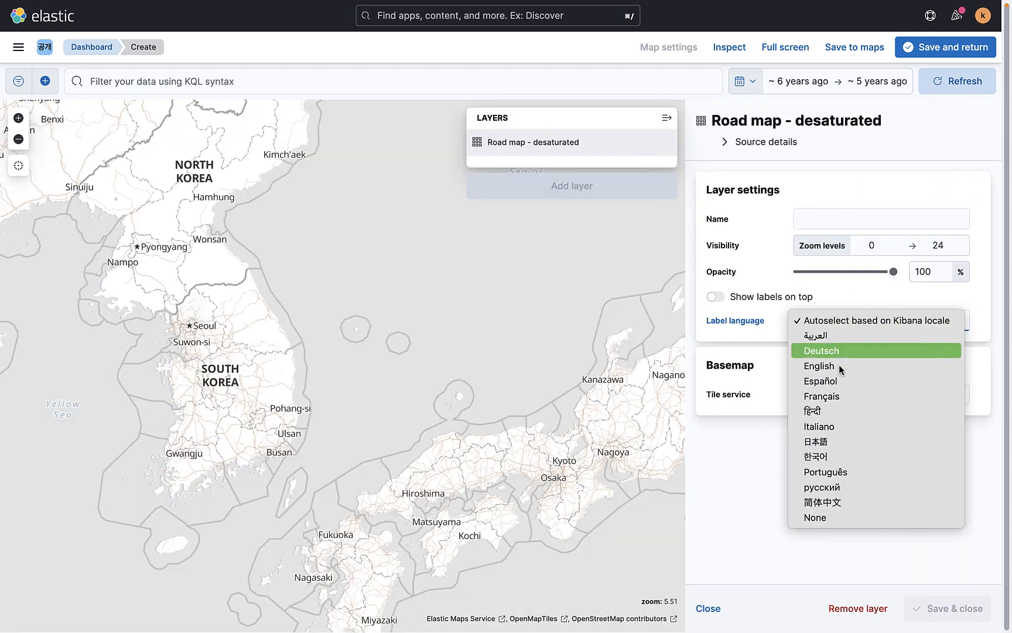
left_click(829, 456)
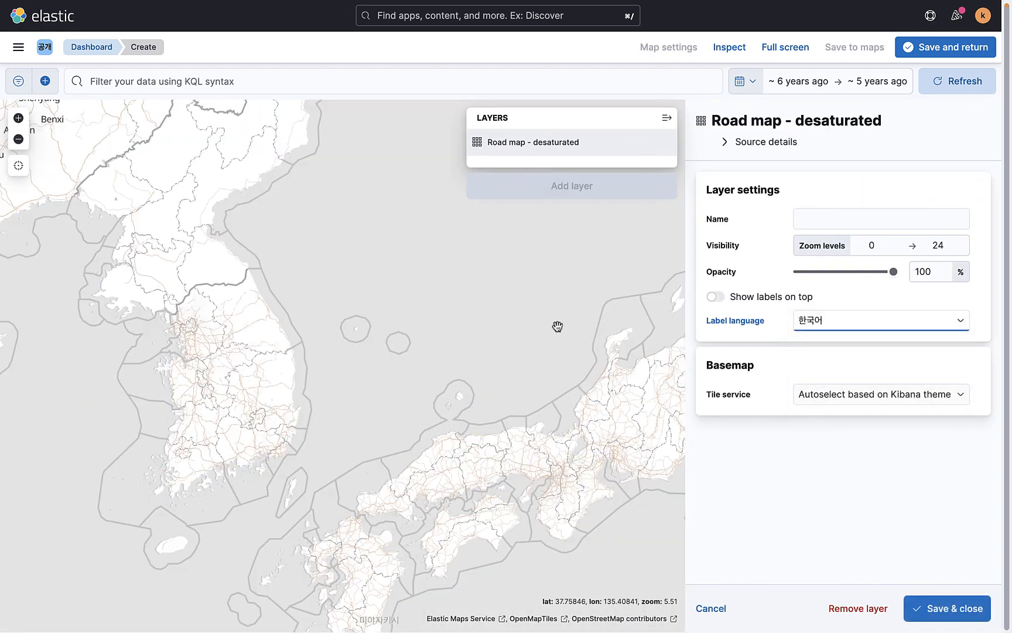
left_click_drag(554, 291, 519, 413)
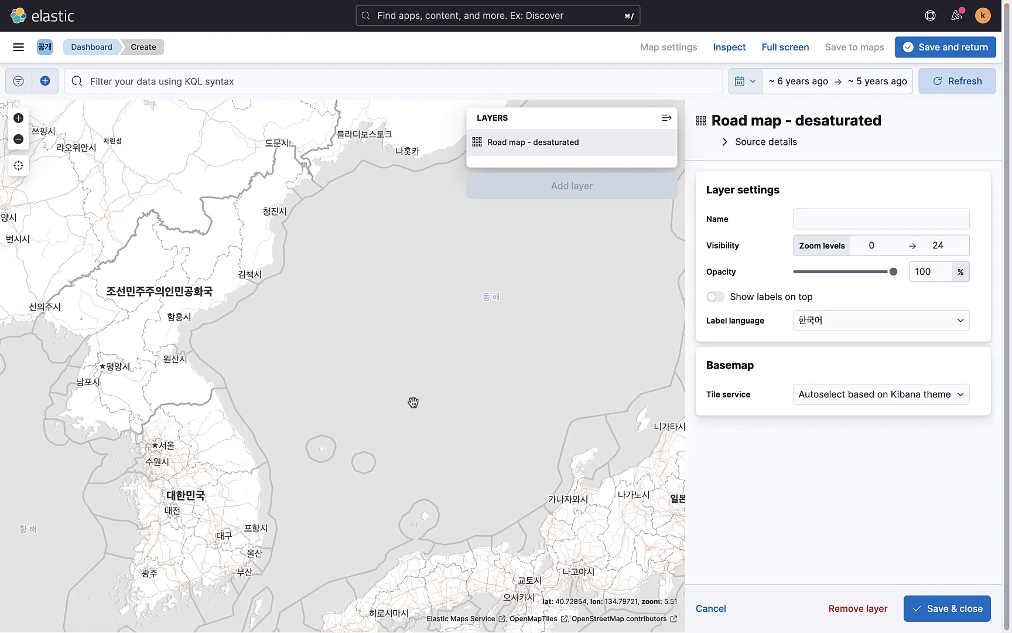
left_click_drag(412, 403, 491, 335)
left_click_drag(452, 389, 463, 359)
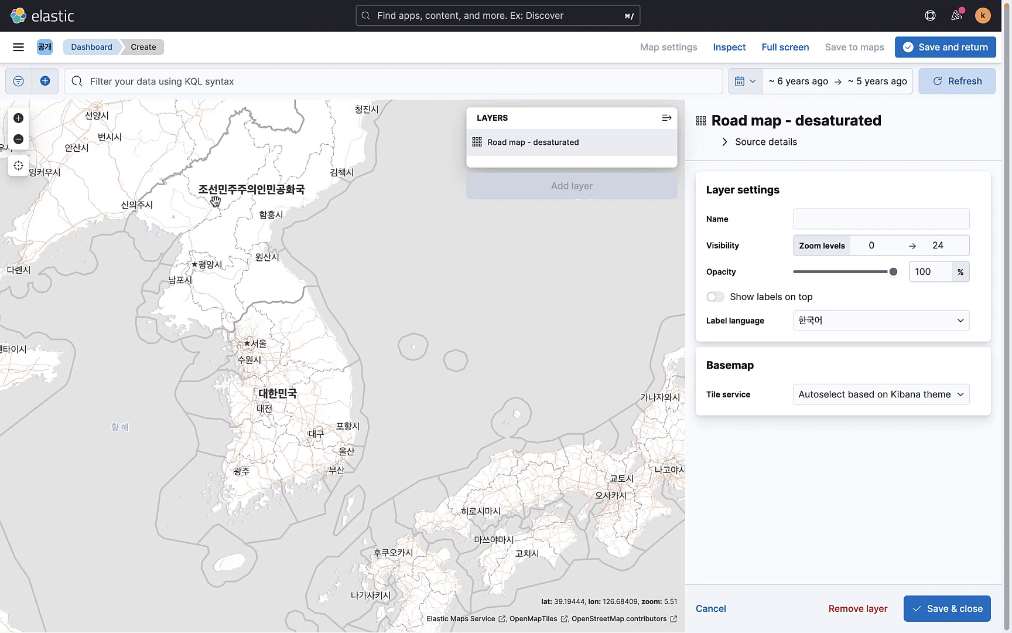
Set the base map's tile service to Road map and save the layer settings
left_click(871, 394)
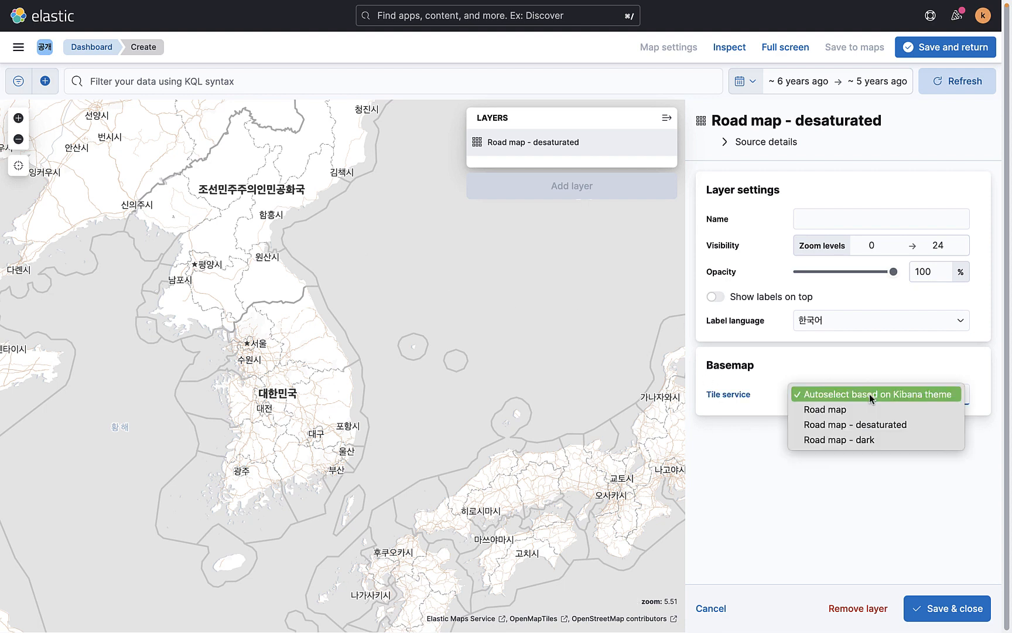
left_click(860, 413)
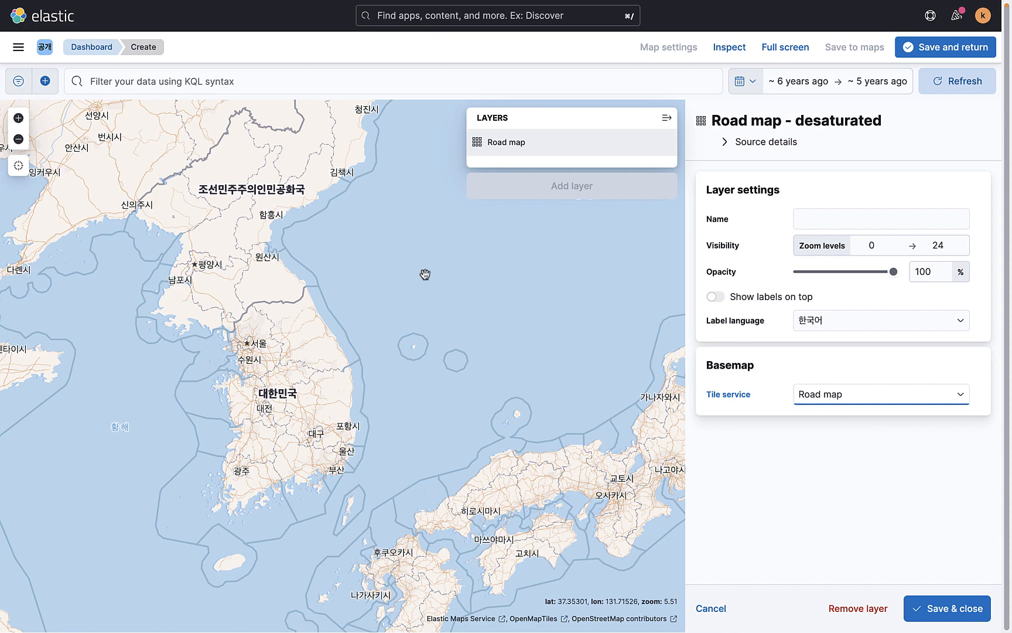
left_click(966, 610)
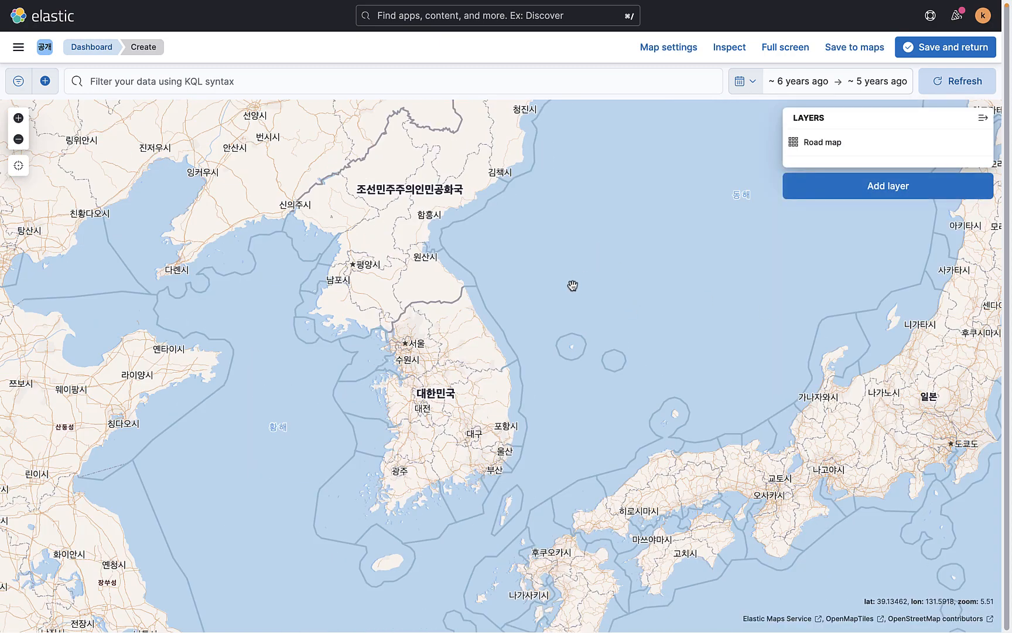
Centre the map view on Seoul at a zoom level of about 10.5
scroll(497, 298, "up", 5)
left_click_drag(400, 436, 488, 387)
scroll(396, 355, "up", 4)
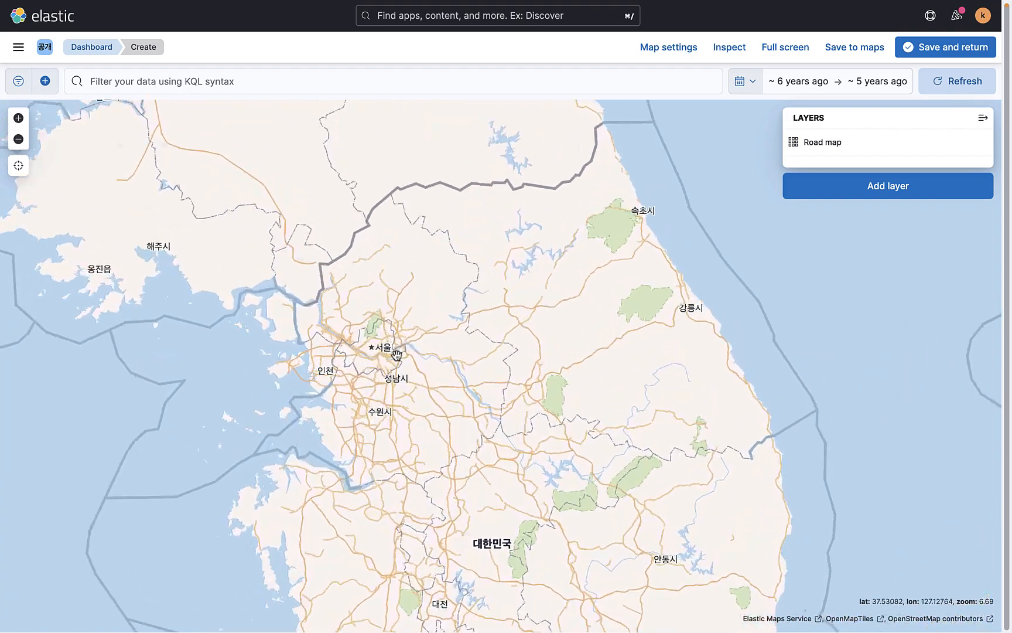
scroll(396, 355, "up", 6)
left_click_drag(280, 333, 488, 304)
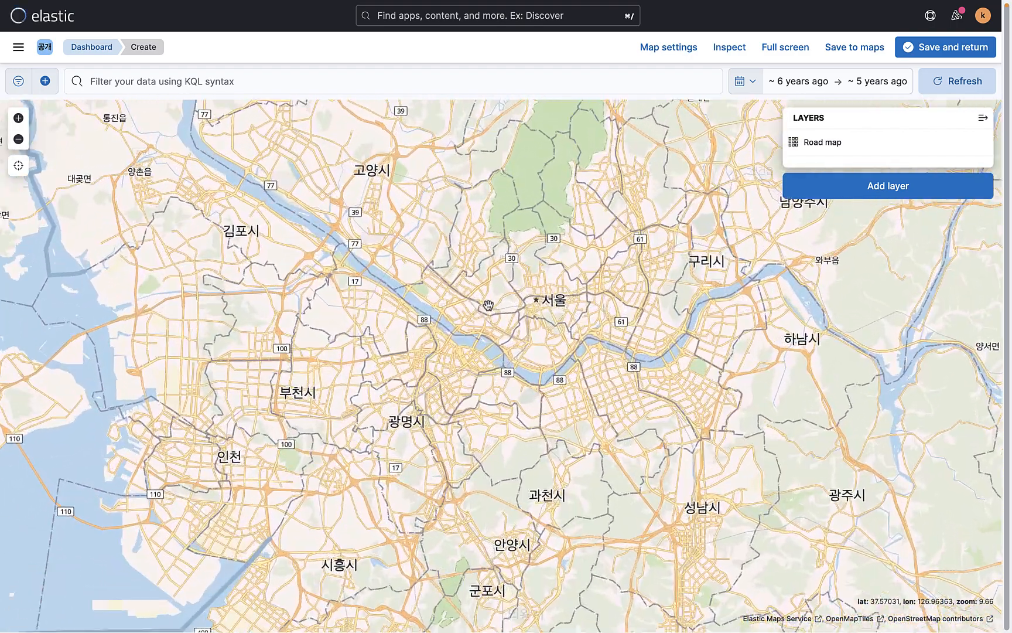
scroll(488, 305, "up", 2)
left_click_drag(569, 283, 546, 337)
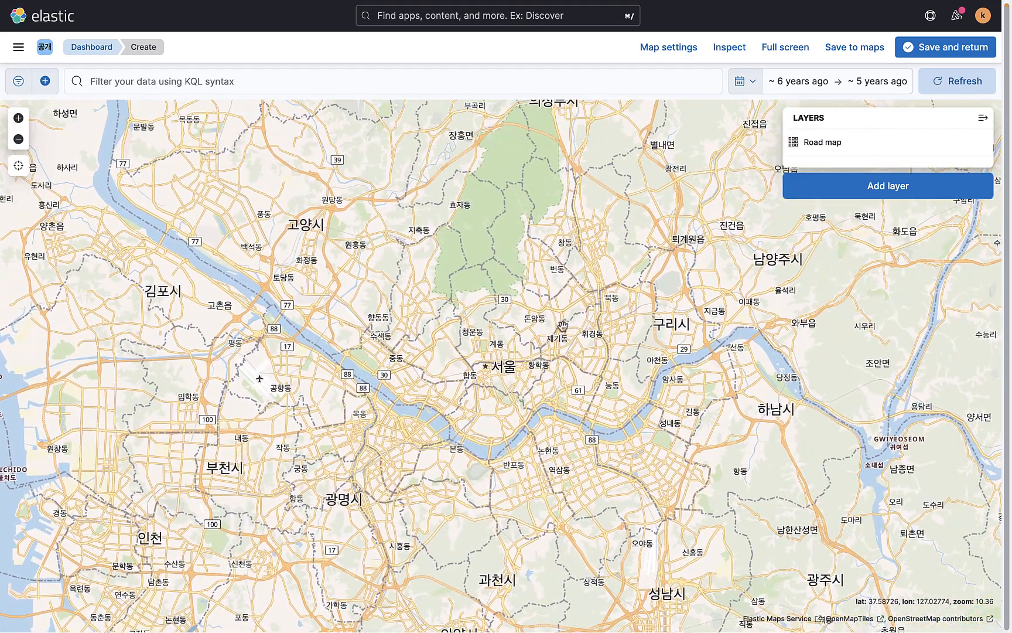
scroll(563, 325, "up", 1)
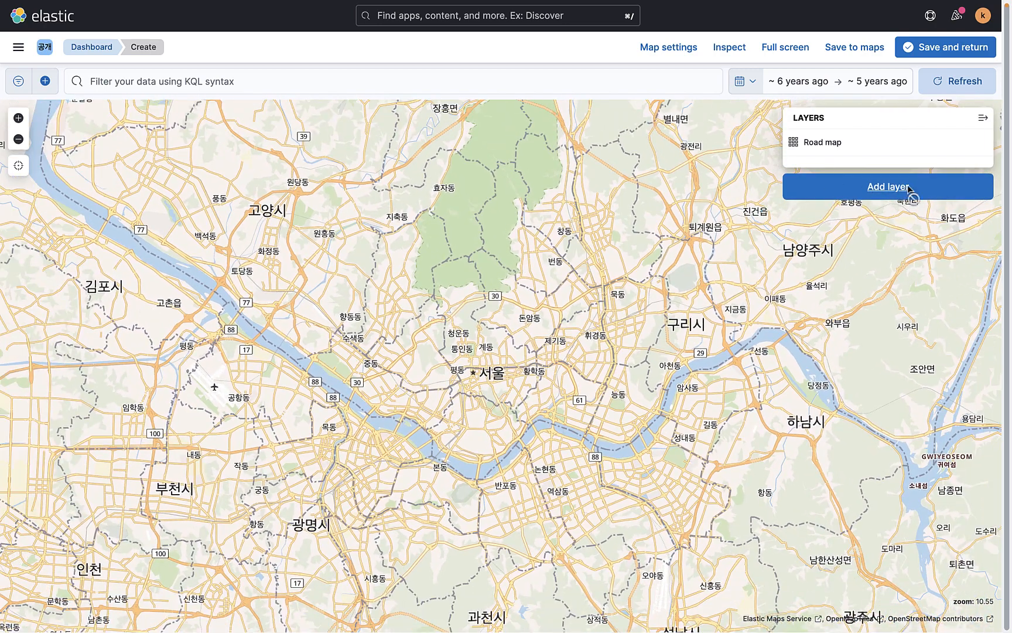
Start a Choropleth layer that uses the South Korea Municipalities administrative boundaries from the Elastic Maps Service
left_click(910, 188)
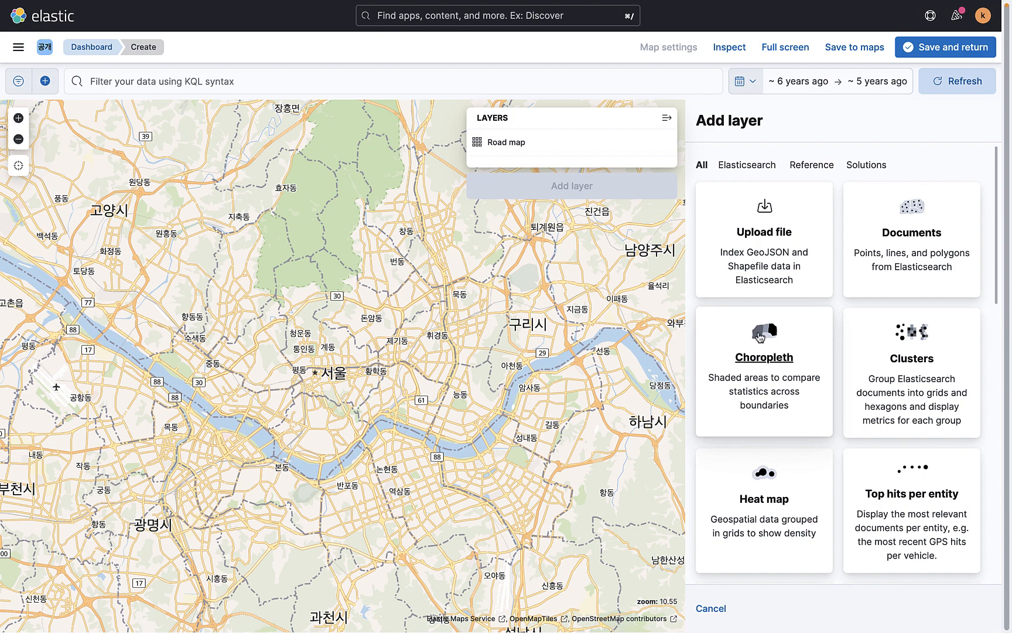
left_click(759, 336)
left_click(787, 287)
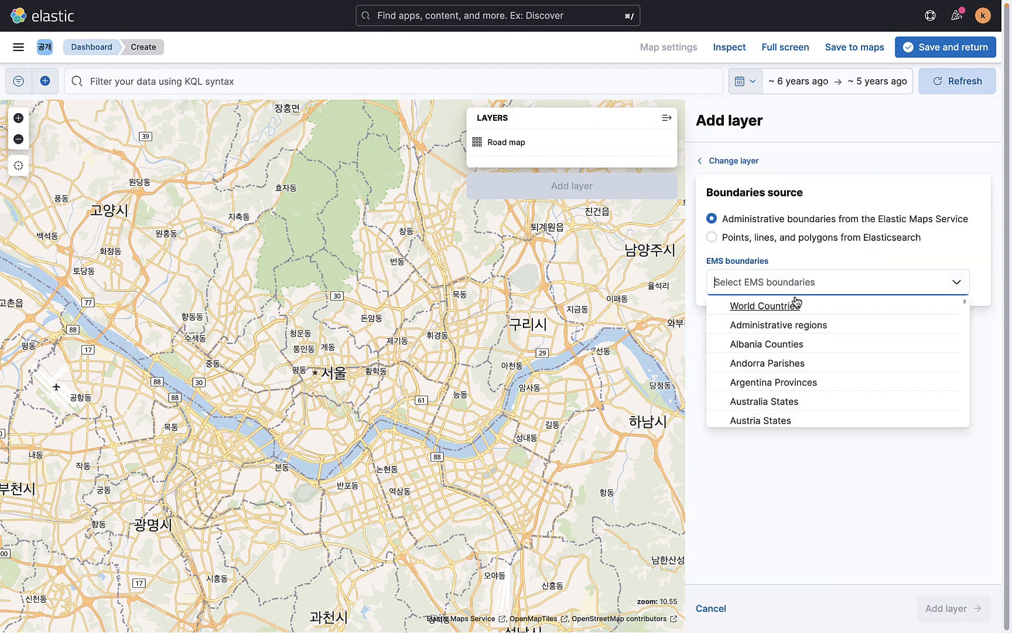
type("ㅏ")
key("BackSpace")
type("korea")
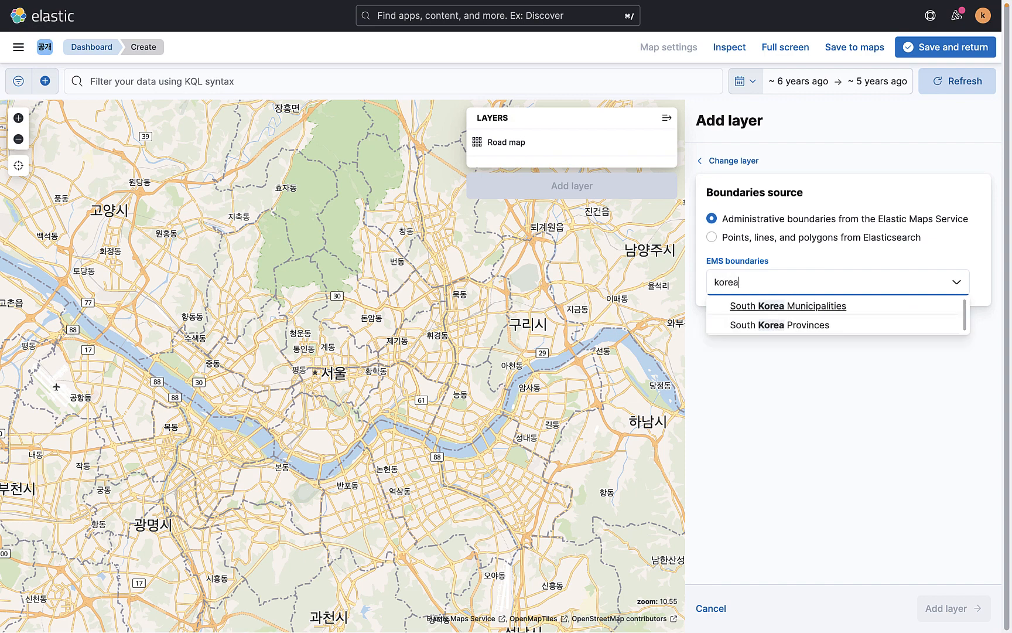
left_click(838, 307)
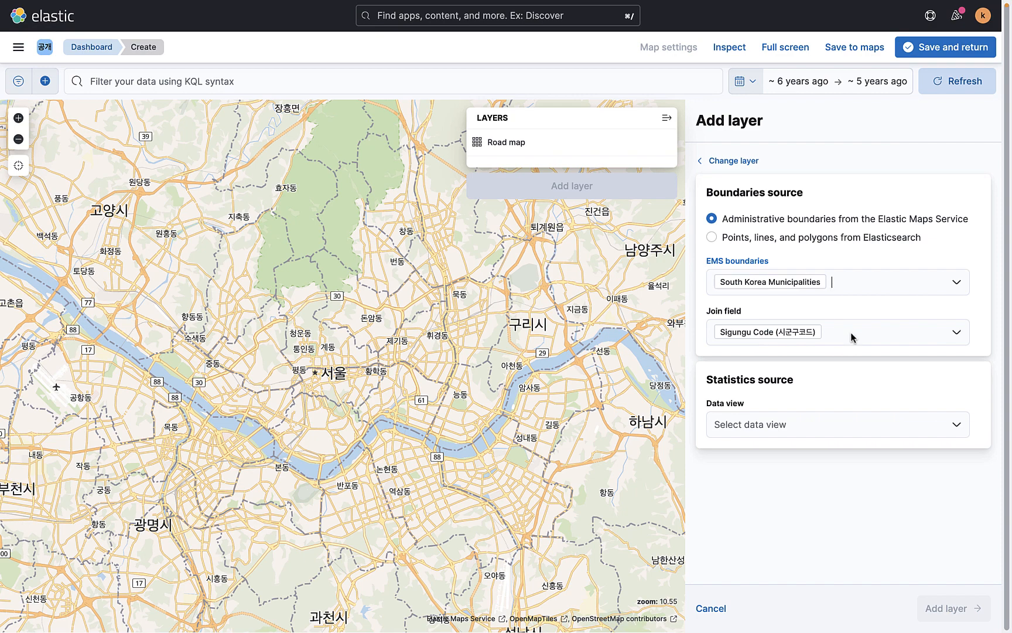
Use the seoul-metro-logs* data view as the choropleth's statistics source, joined on geo.sigungu_code
left_click(826, 433)
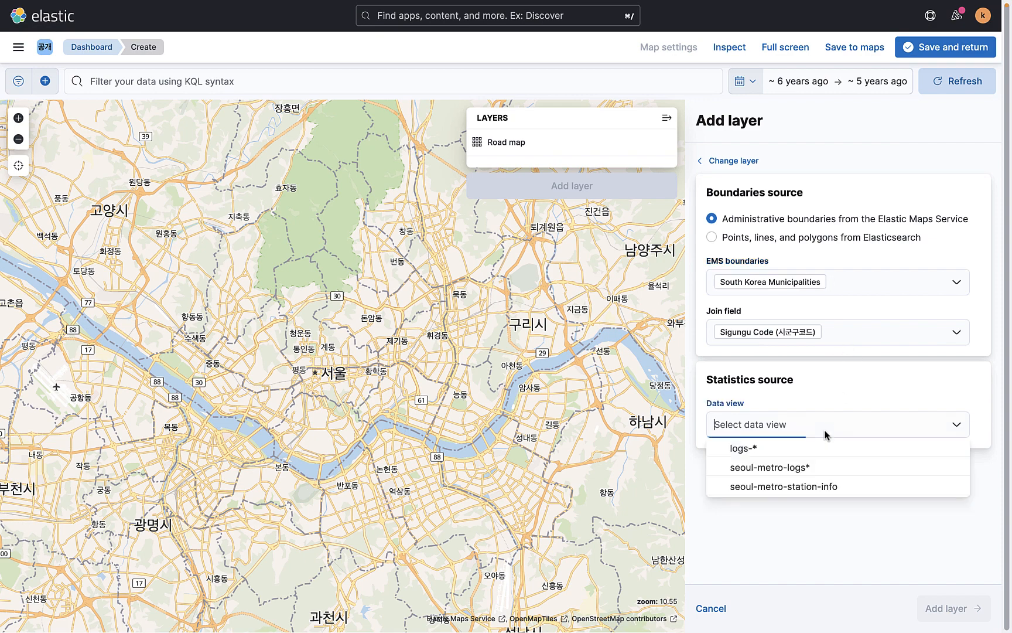
left_click(771, 468)
left_click(803, 474)
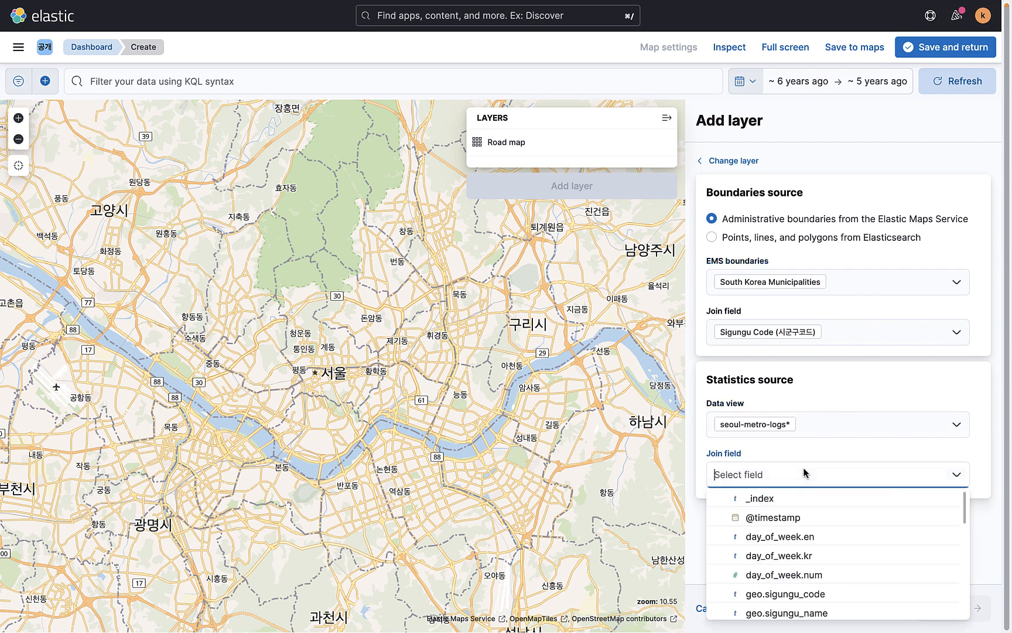
scroll(818, 576, "down", 1)
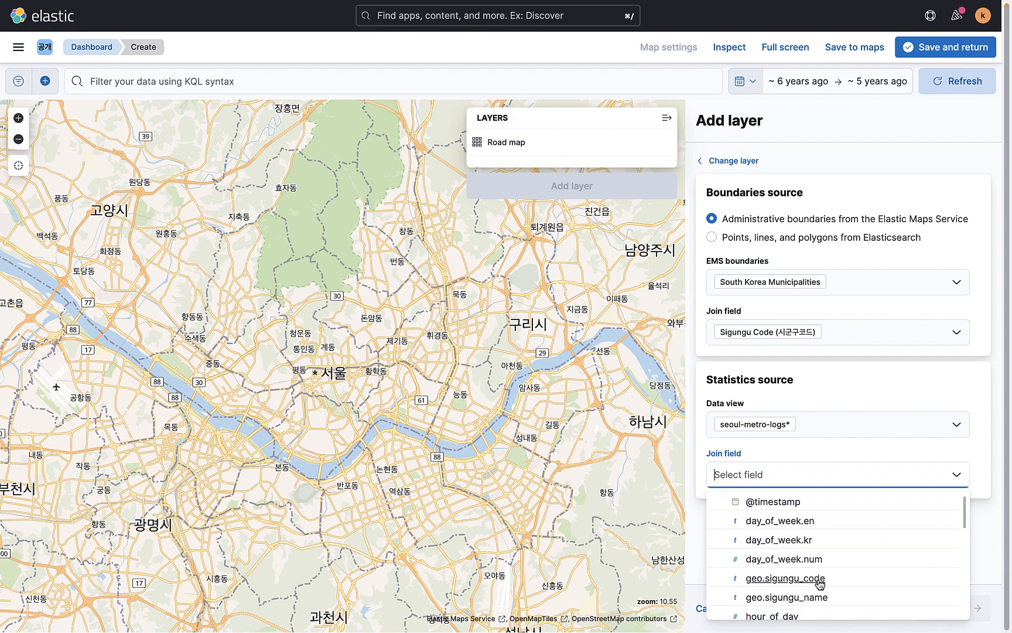
left_click(790, 575)
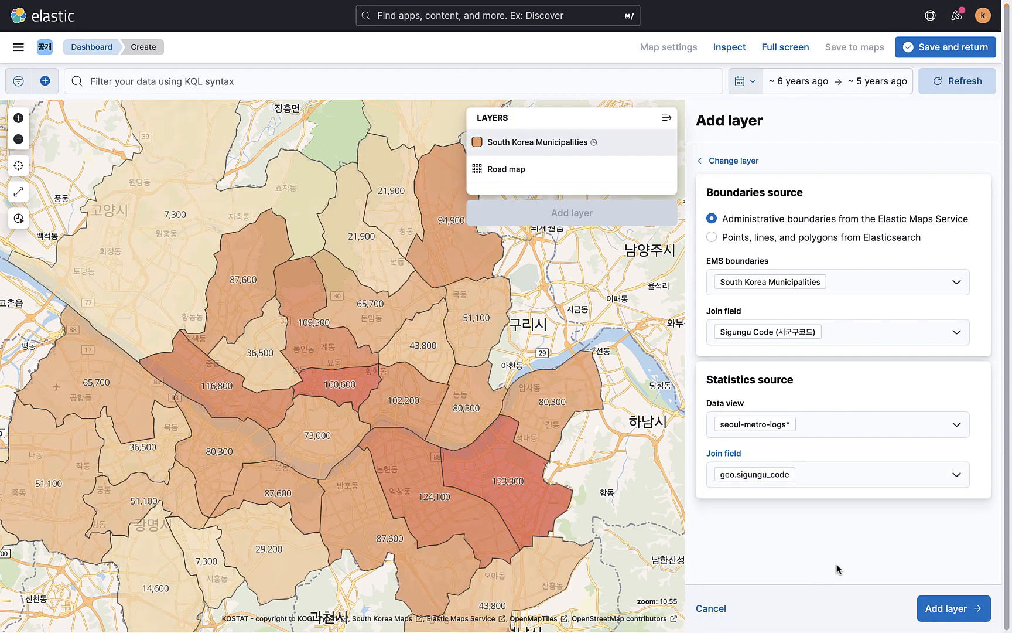
mouse_move(448, 472)
left_click_drag(447, 472, 491, 468)
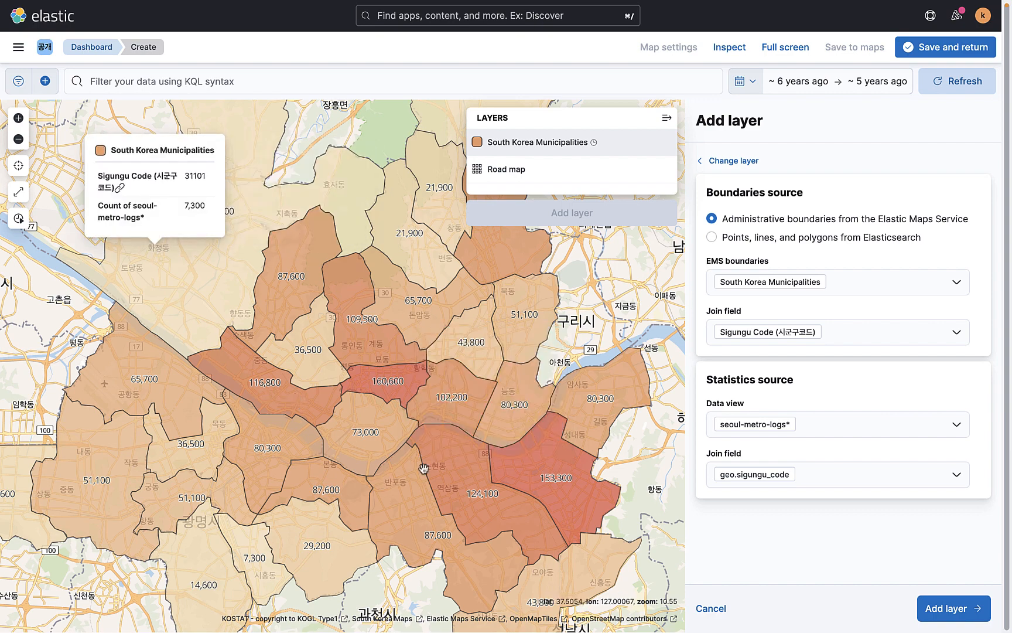
Add the choropleth layer, named 시군구별 승차인원, with an opacity of 50%
left_click(926, 604)
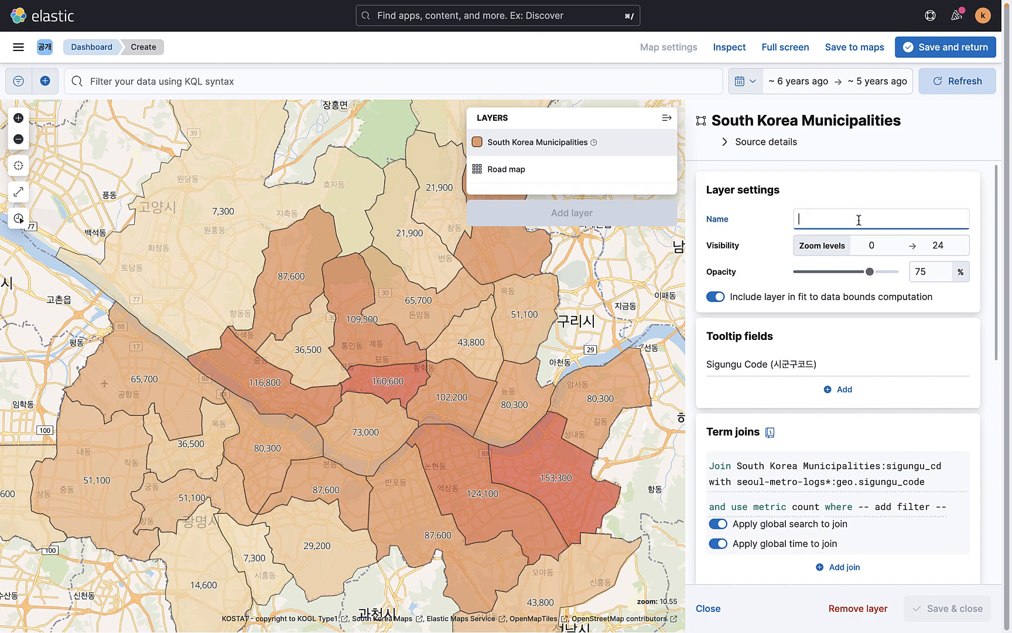
type("t")
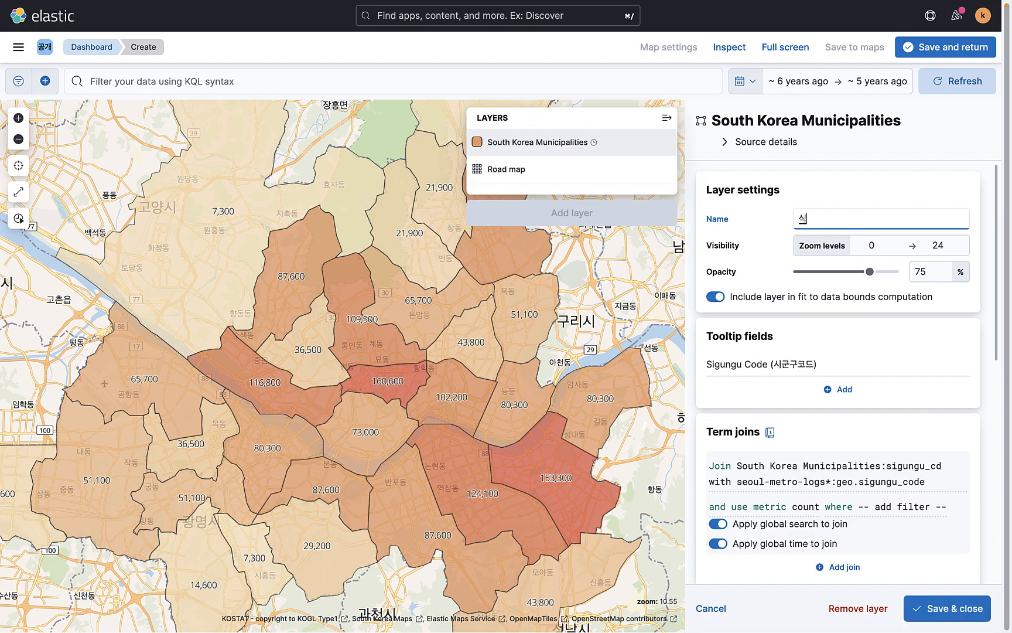
type("군구별 승차인원")
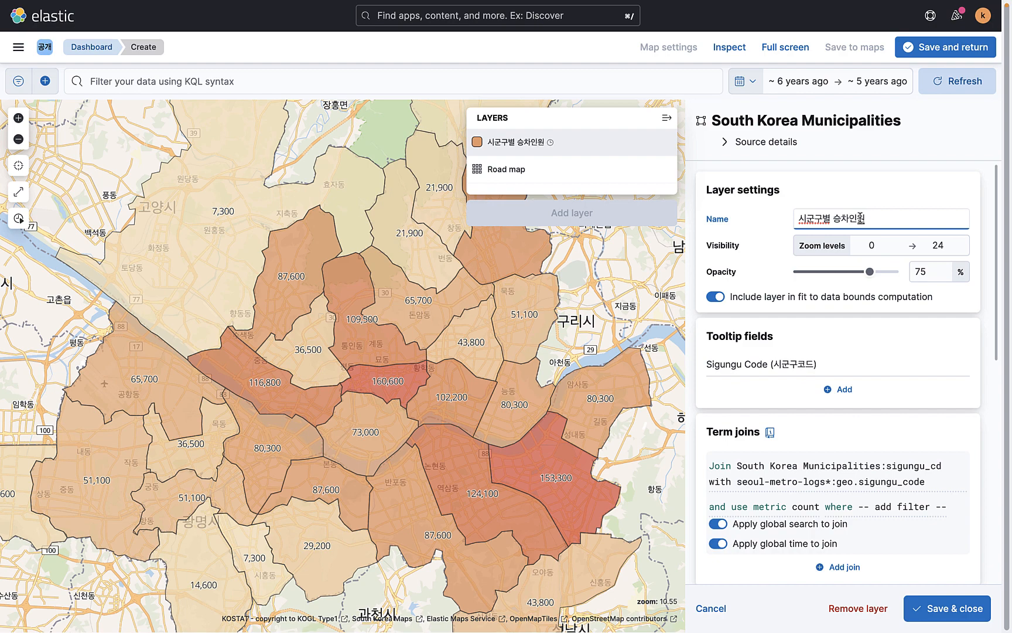
left_click(920, 272)
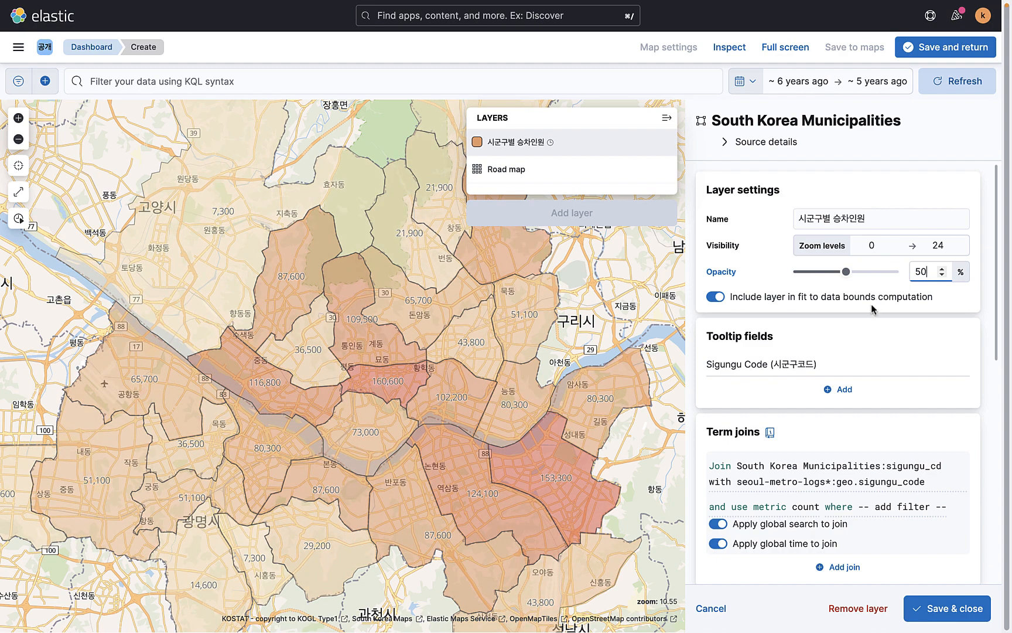
Change the term join's metric to the Sum aggregation of the people_in field
scroll(832, 363, "down", 3)
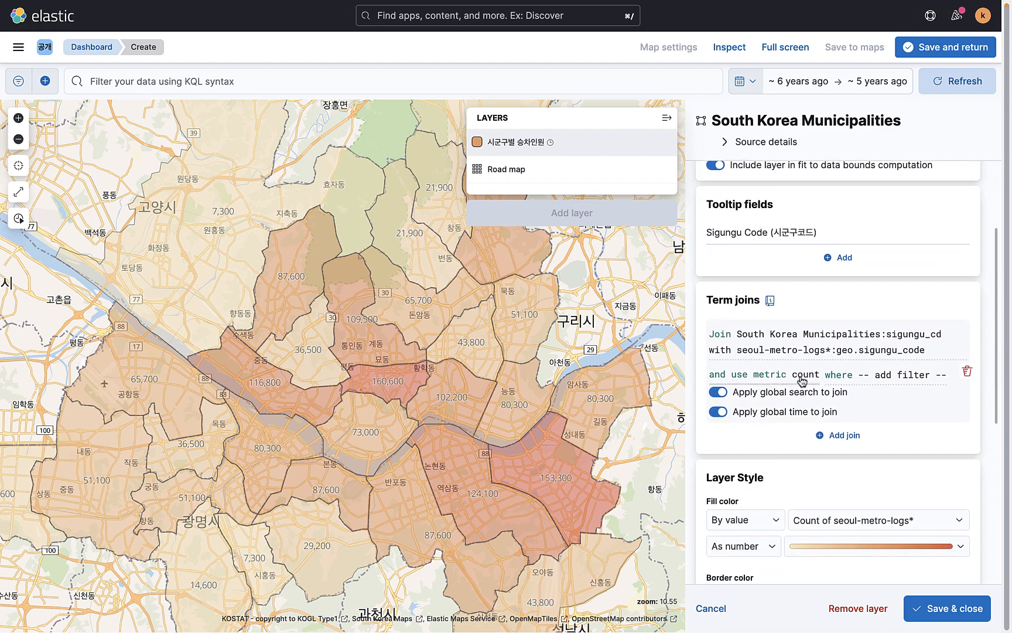
left_click(802, 377)
left_click(577, 378)
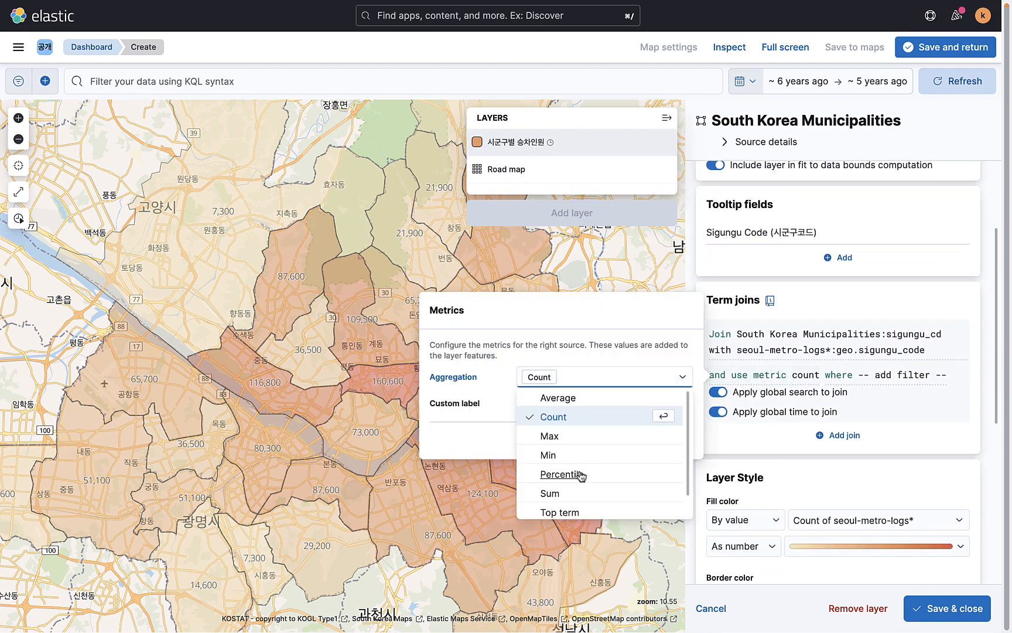
left_click(566, 493)
left_click(555, 388)
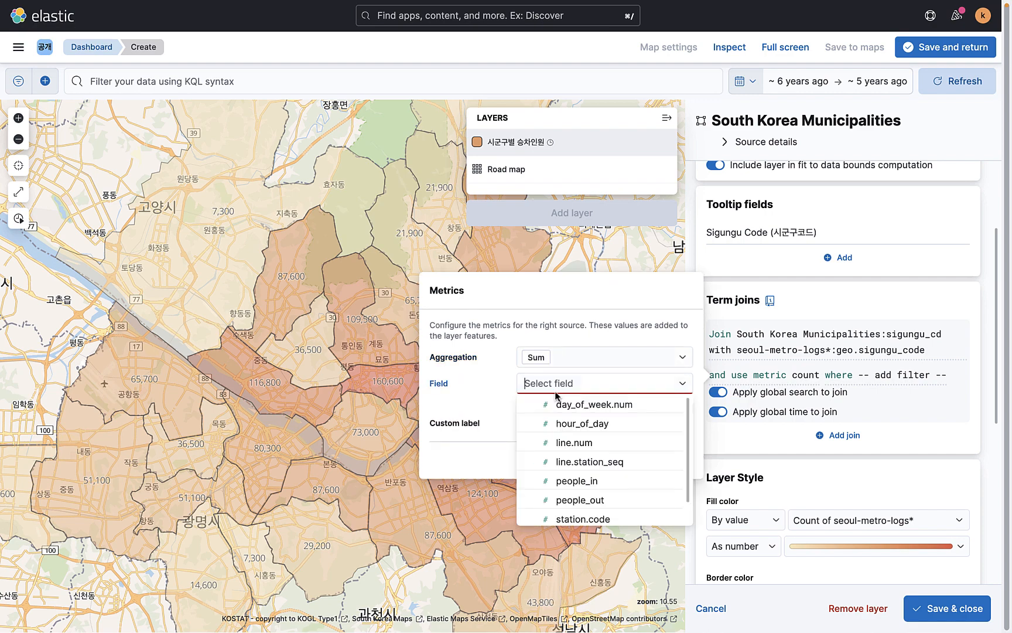
left_click(588, 482)
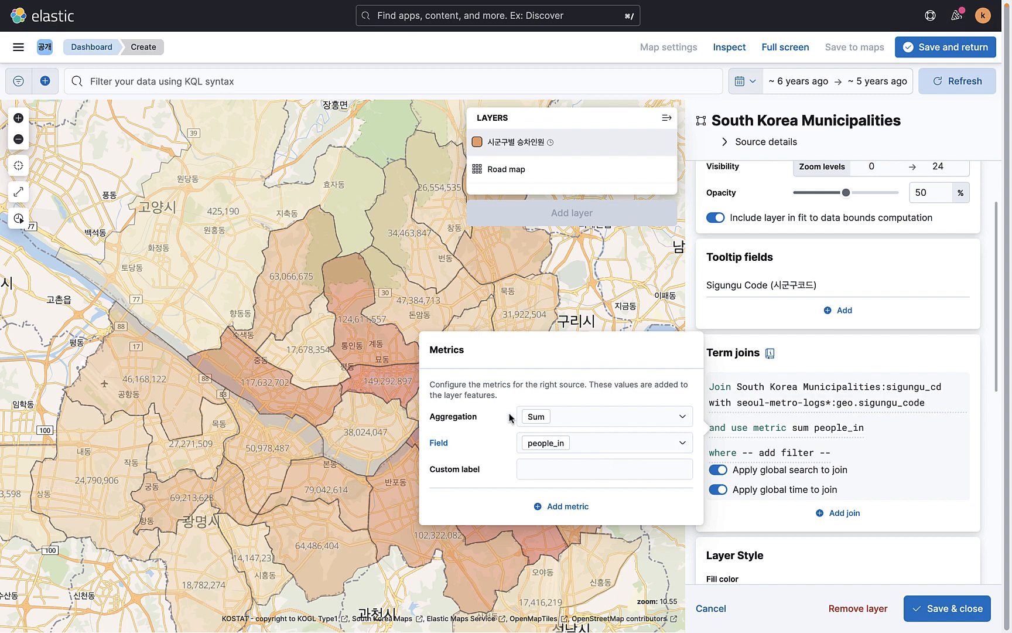
Give the people_in sum metric the custom label 승차인원 and close the metric settings
left_click(614, 477)
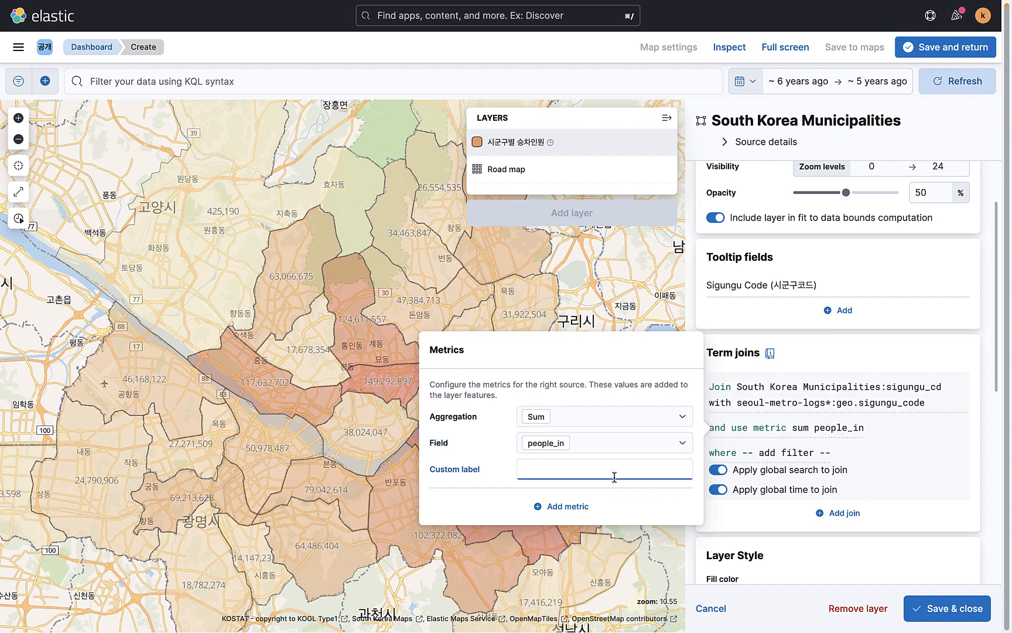
key("BackSpace")
type("승체")
left_click(502, 511)
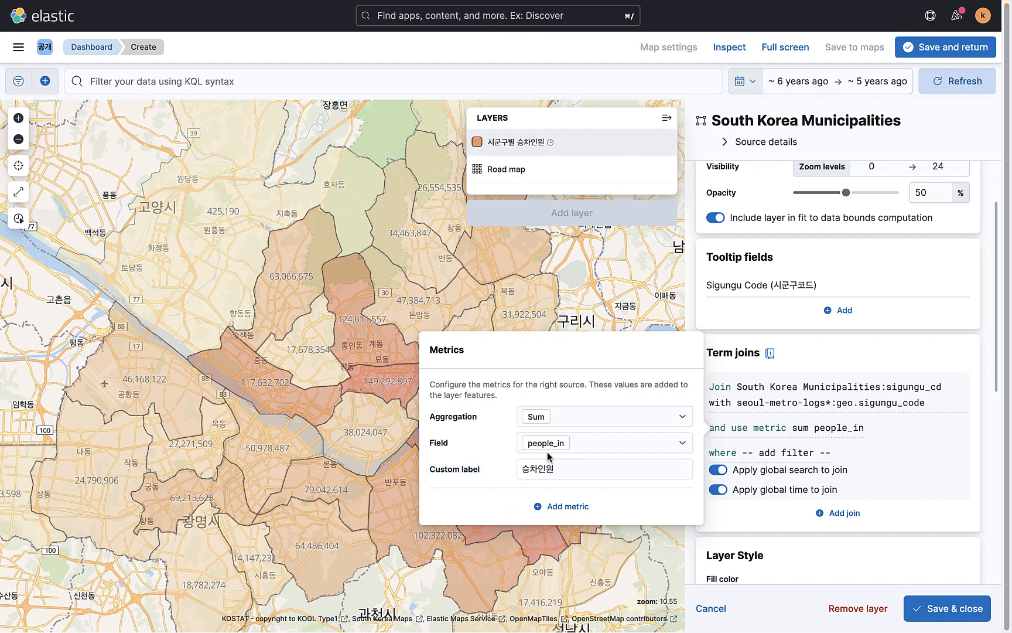
left_click(761, 527)
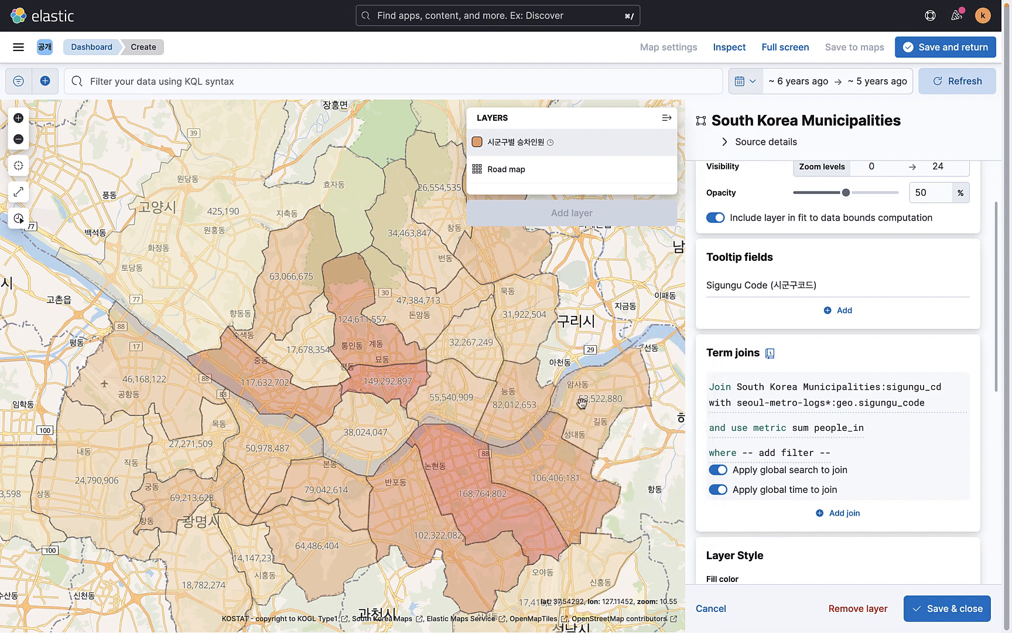
Set the layer's fill color, scaled by 승차인원, to the light-to-dark blue color ramp
scroll(829, 492, "down", 5)
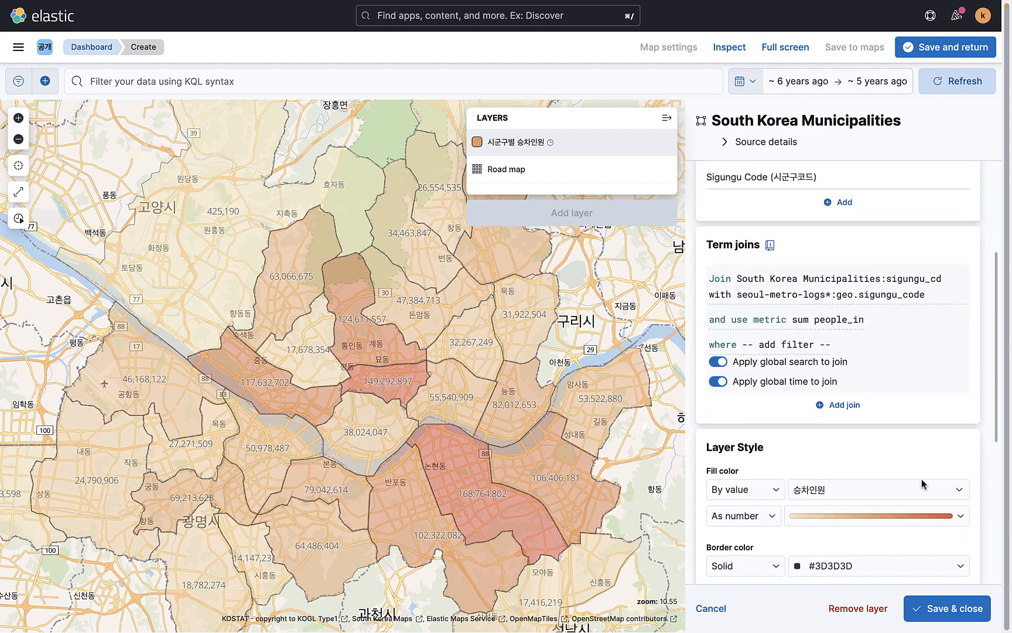
left_click(872, 374)
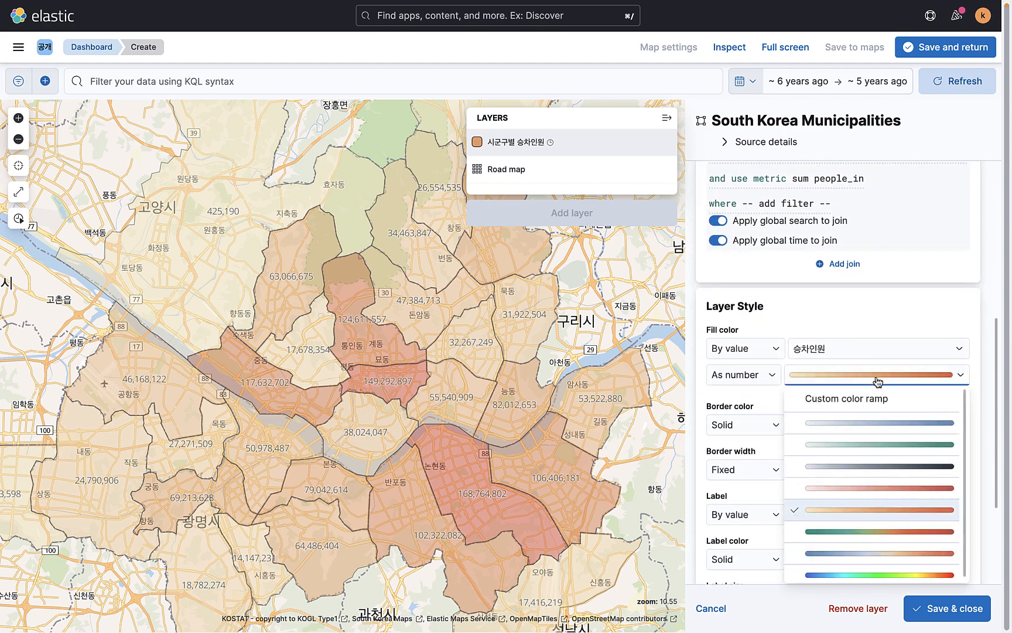
left_click(897, 423)
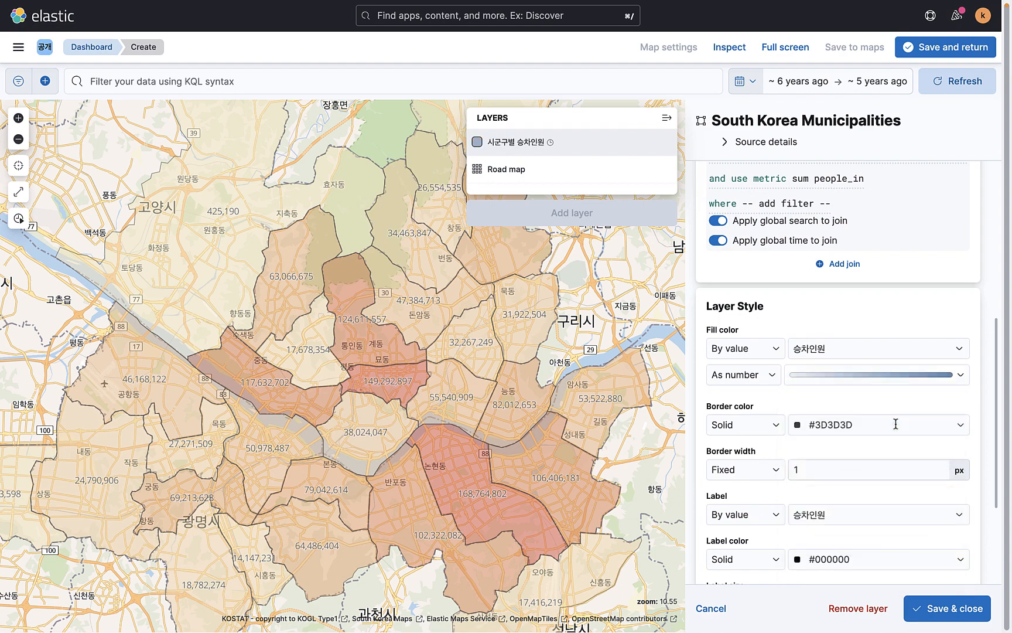
left_click(894, 320)
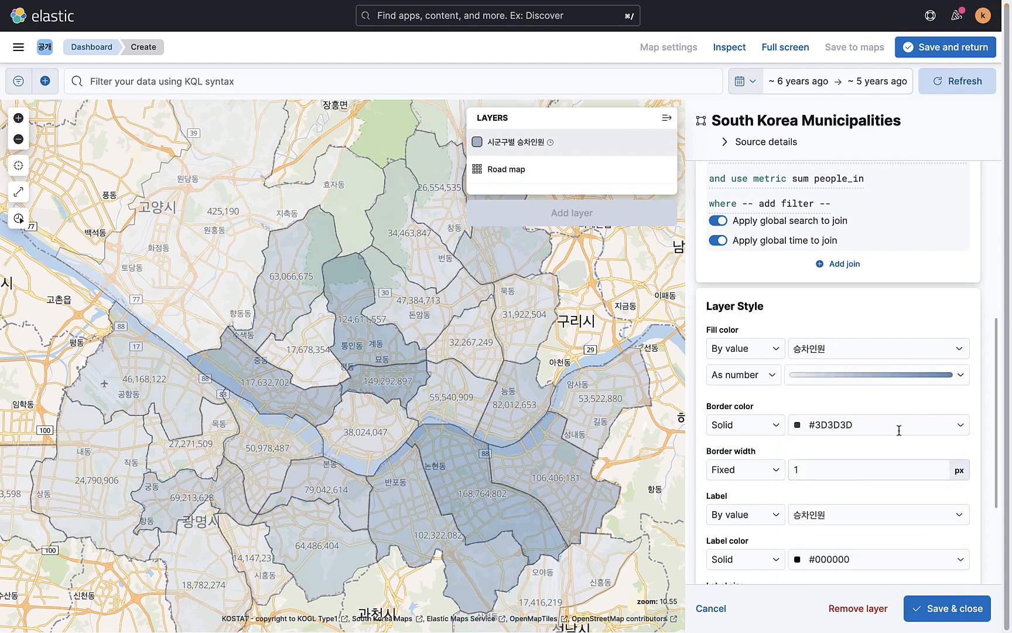
Switch the layer's label style to Fixed with no label text to hide the numbers on the districts
scroll(899, 430, "down", 1)
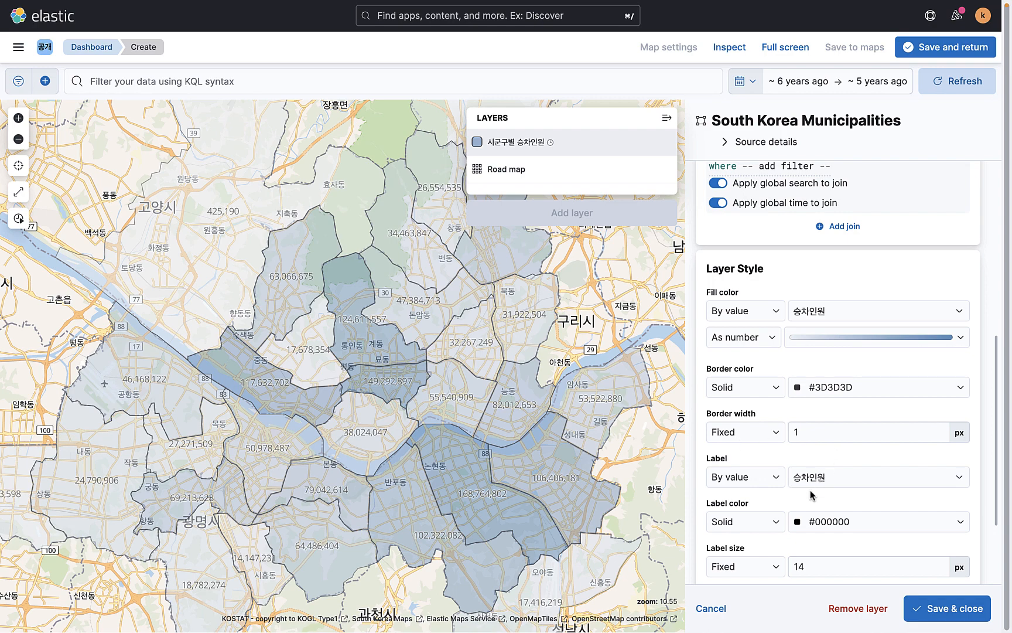
scroll(817, 495, "down", 1)
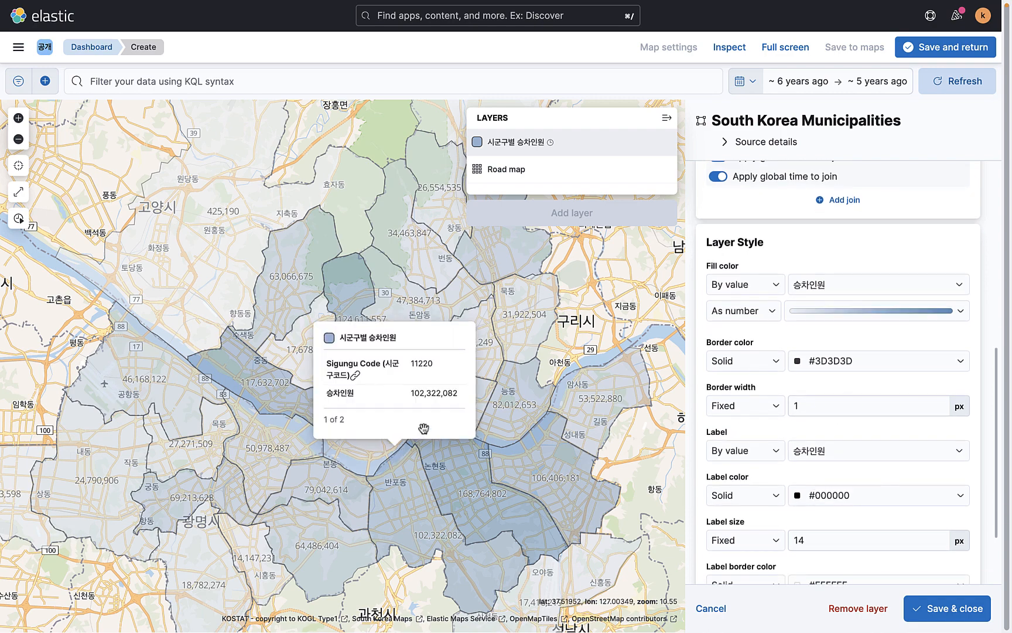
scroll(707, 497, "down", 2)
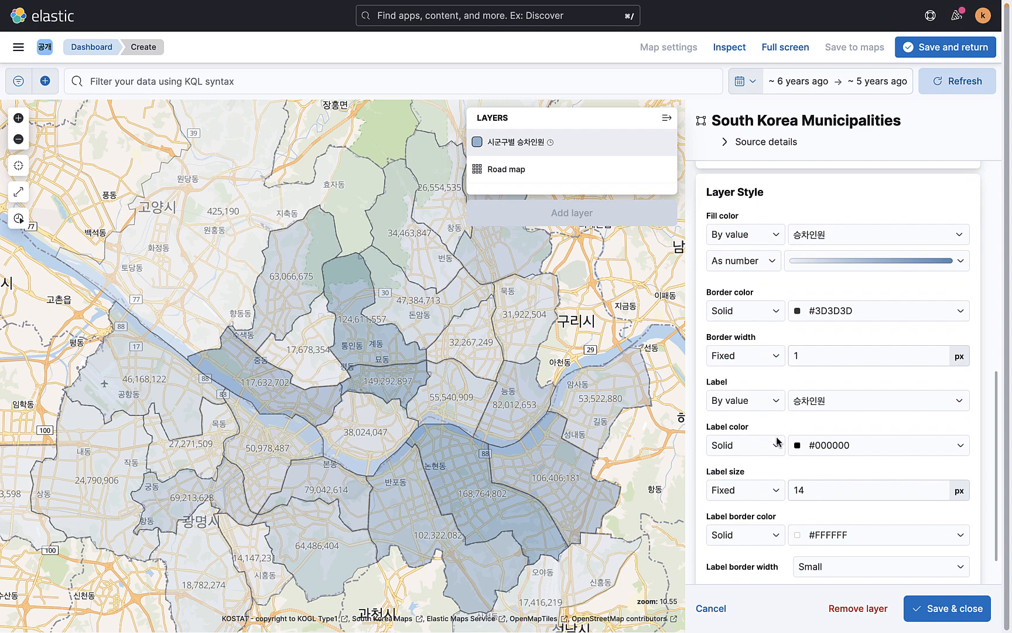
left_click(776, 405)
left_click(772, 387)
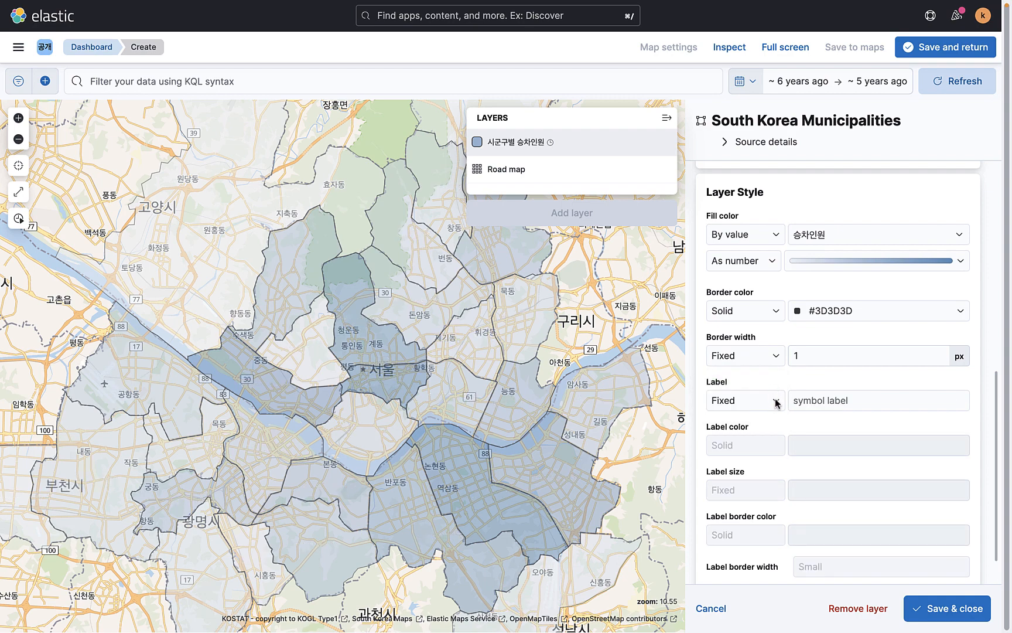
Replace the Sigungu Code tooltip field with name (ko) so that map tooltips use Korean district names
mouse_move(522, 396)
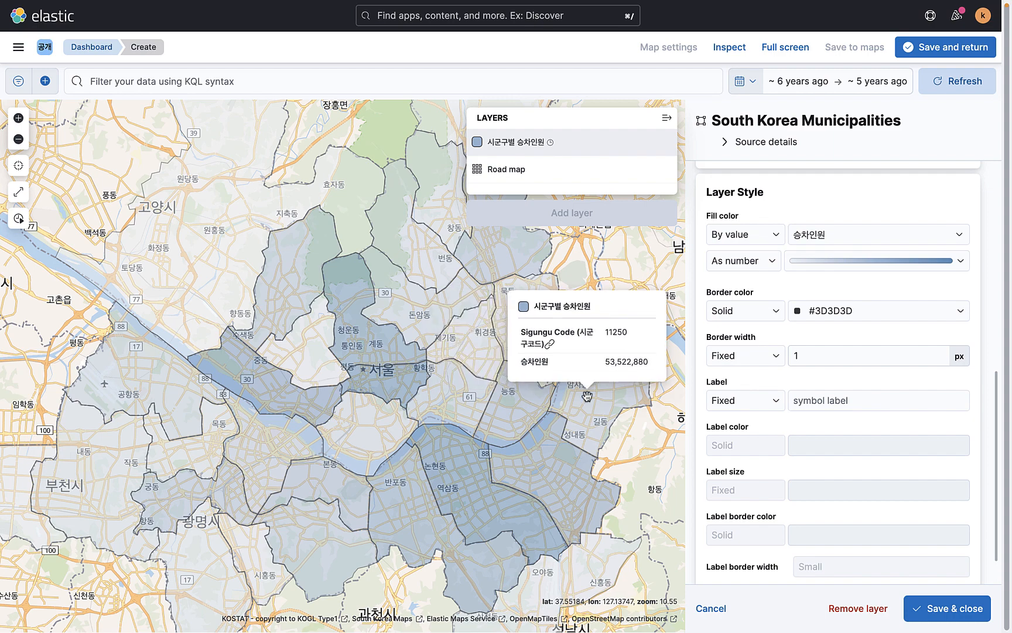
scroll(774, 416, "up", 10)
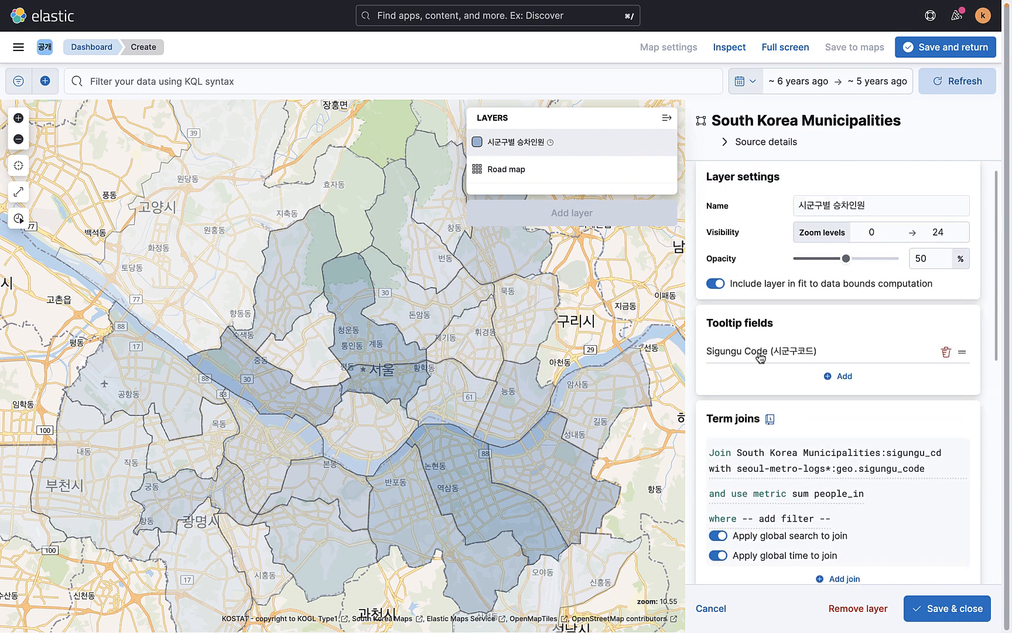
left_click(843, 376)
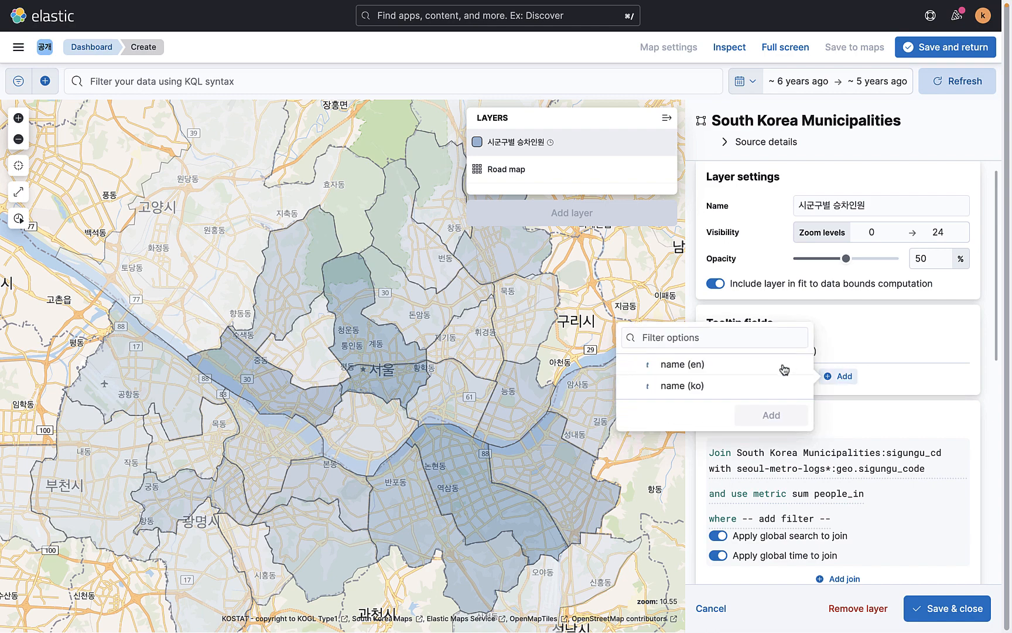
left_click(684, 388)
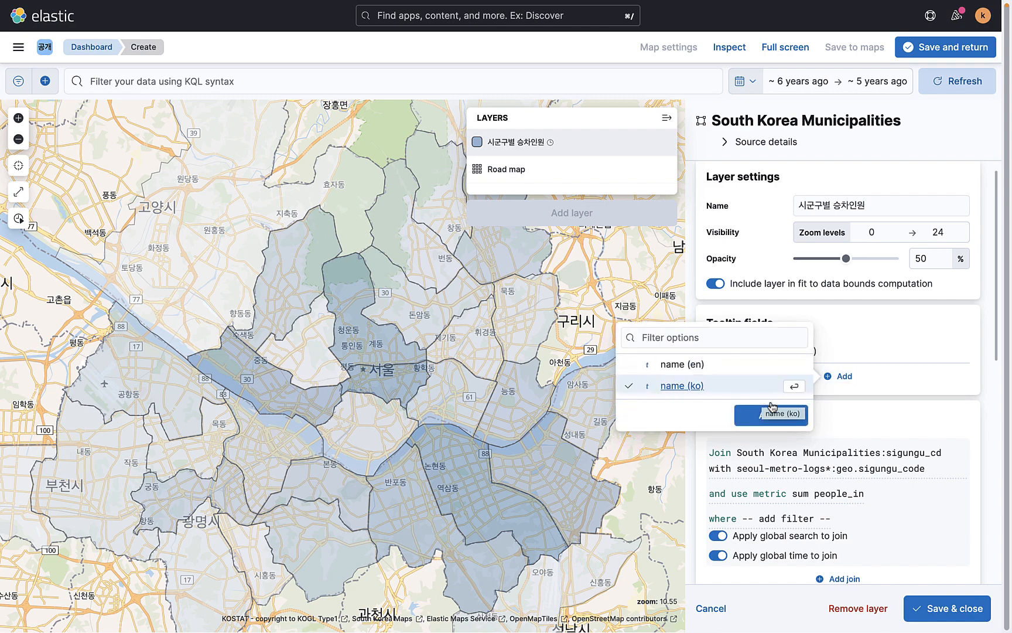
left_click(741, 417)
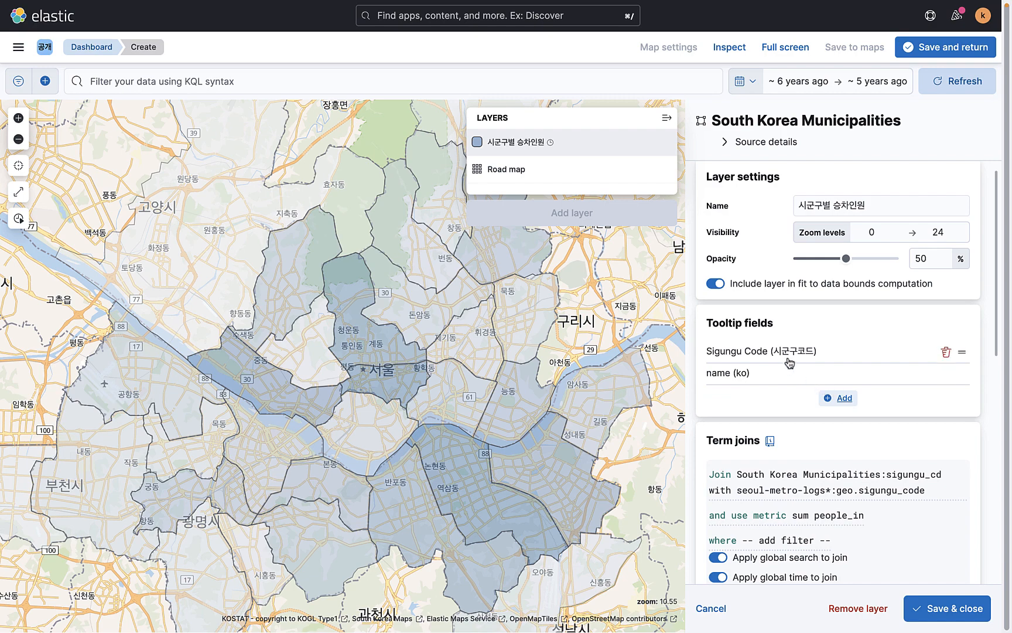
mouse_move(622, 384)
left_click(947, 351)
mouse_move(434, 309)
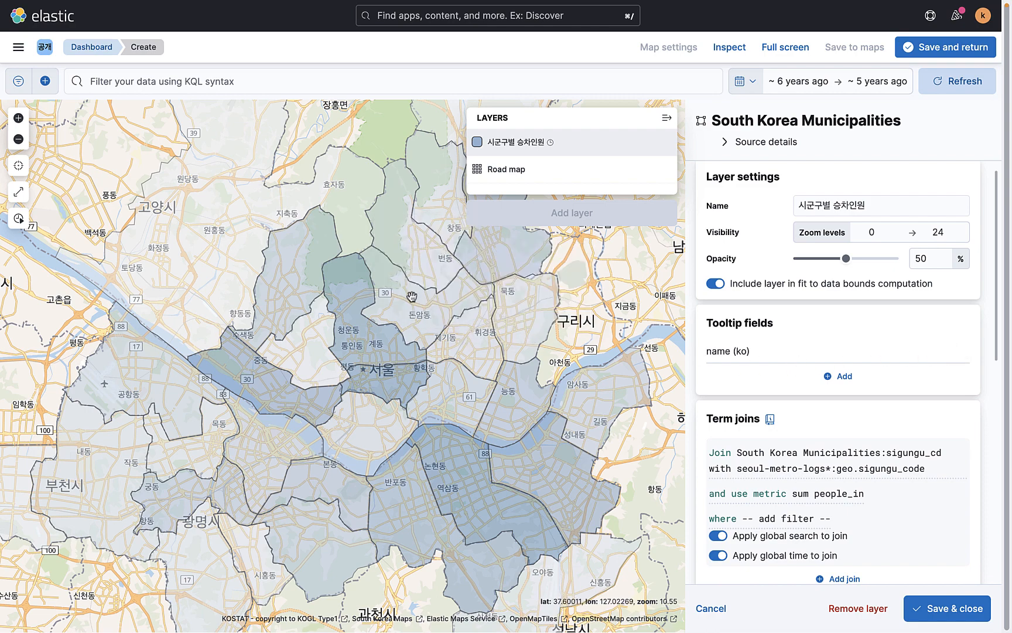
mouse_move(385, 276)
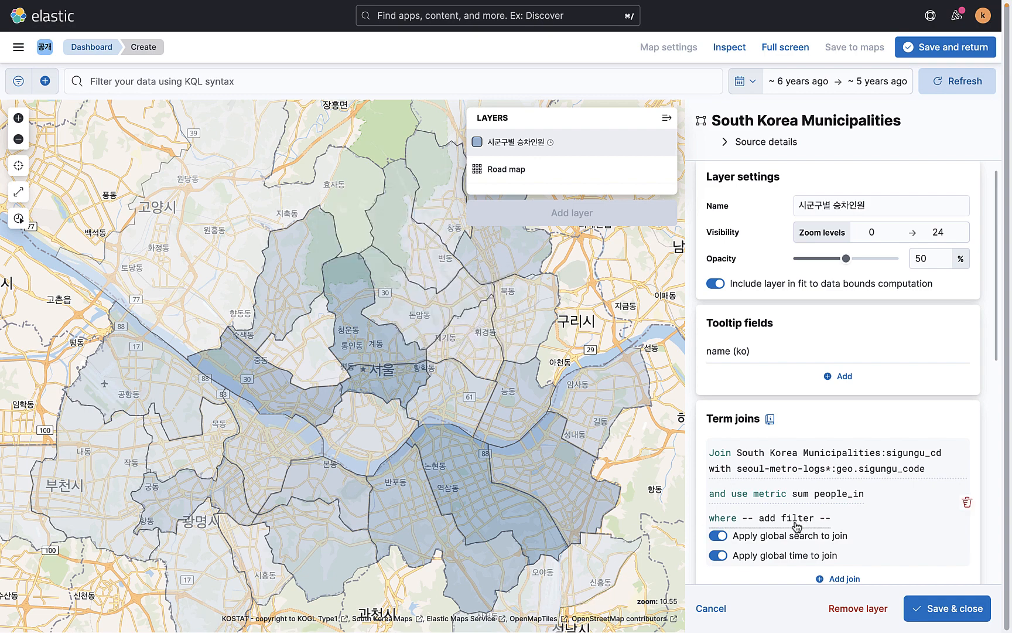
Try labelling the districts by value with 승차인원 and check which other label fields are available
scroll(797, 525, "down", 6)
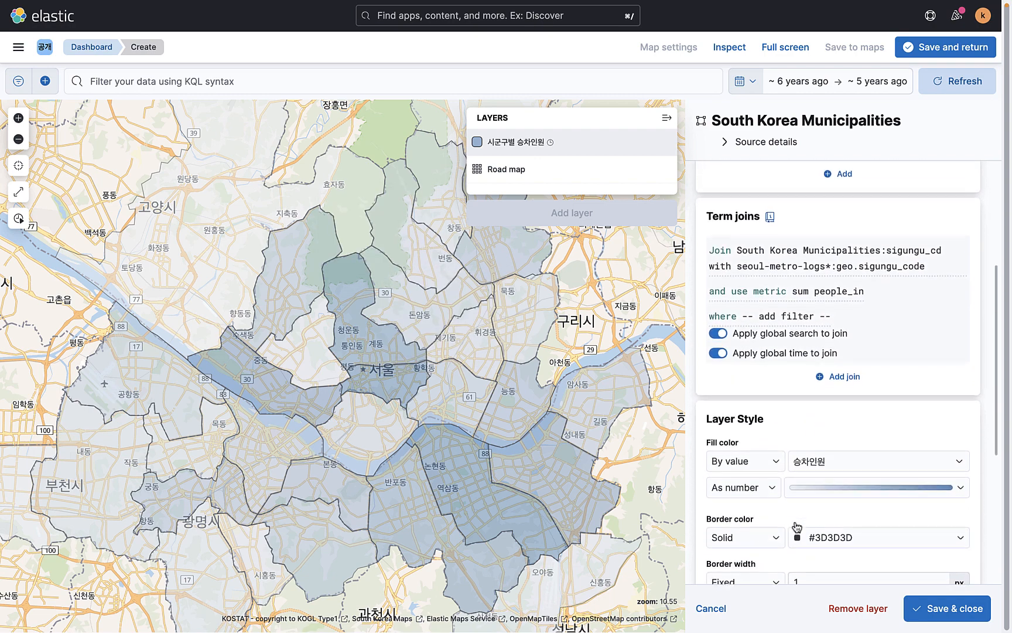
scroll(796, 525, "down", 1)
left_click(781, 445)
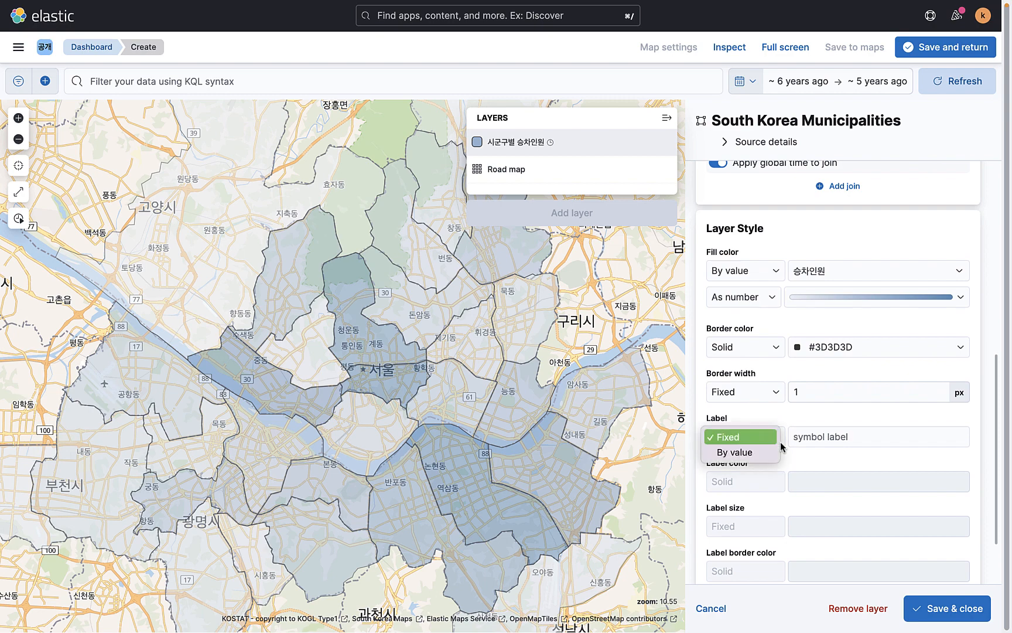
left_click(841, 441)
left_click(737, 443)
left_click(753, 438)
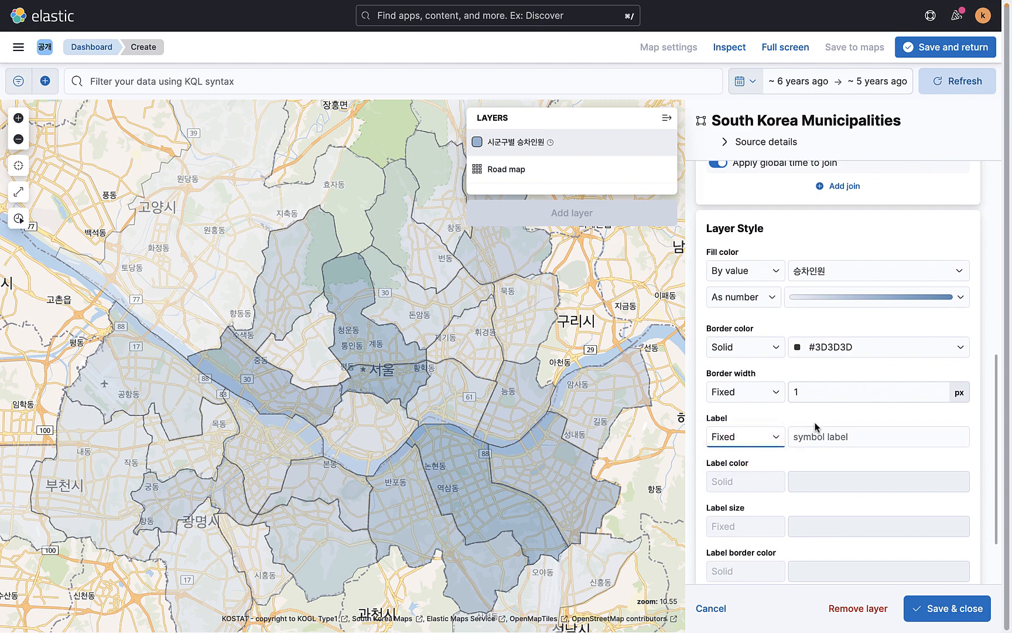
scroll(816, 426, "down", 2)
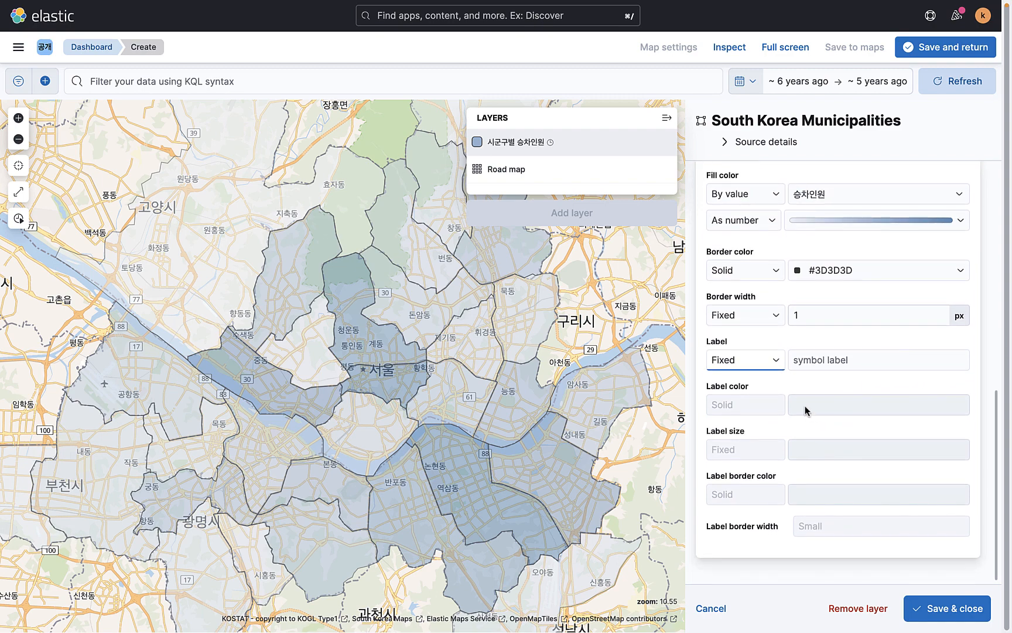
left_click(761, 360)
left_click(766, 379)
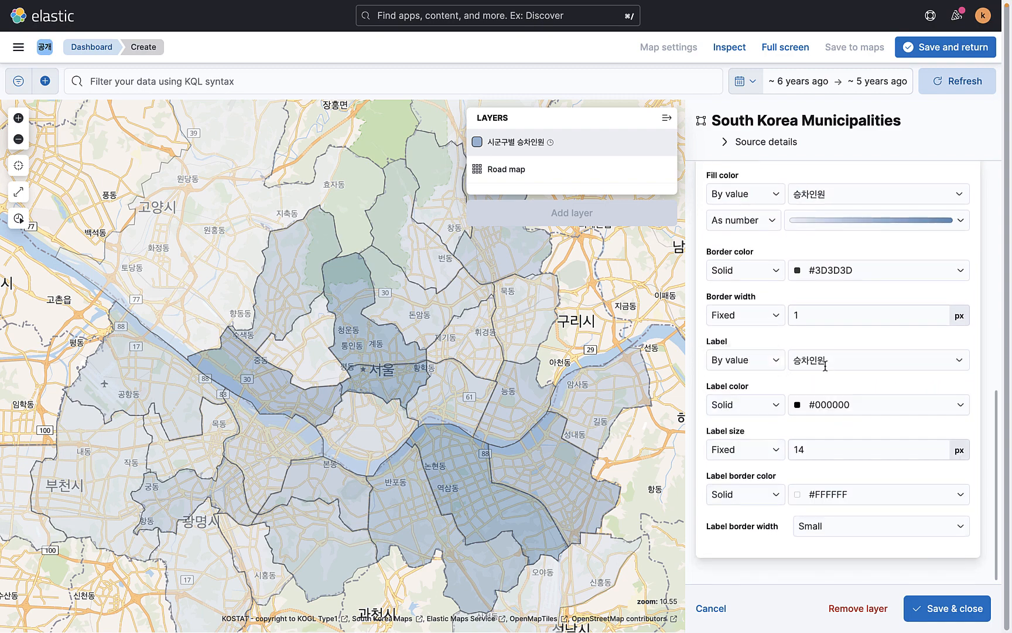
left_click(825, 366)
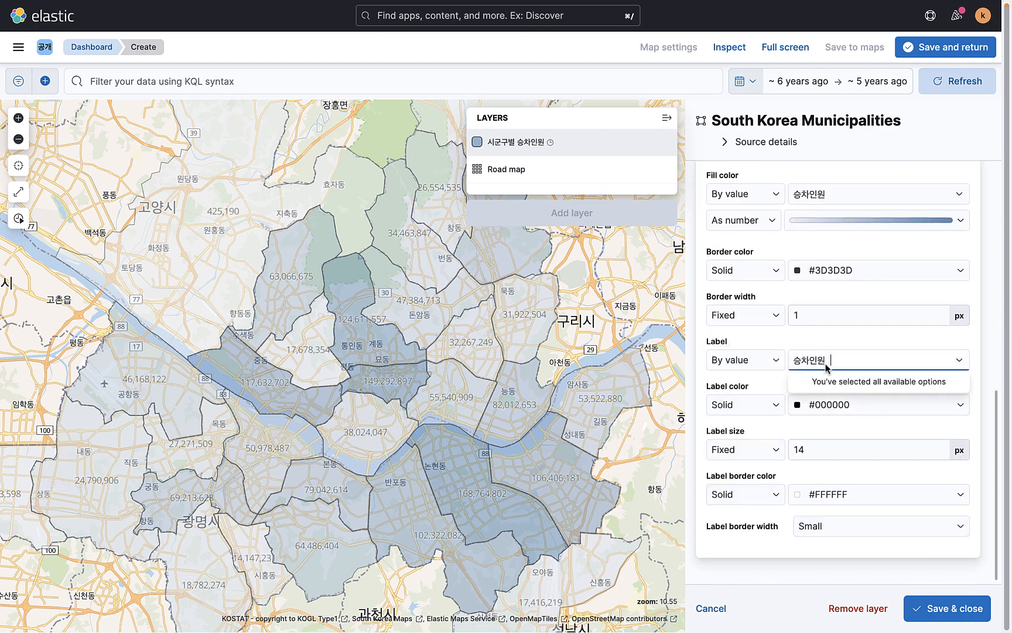
left_click(962, 363)
Return the district labels to the Fixed style with empty label text
scroll(889, 346, "up", 1)
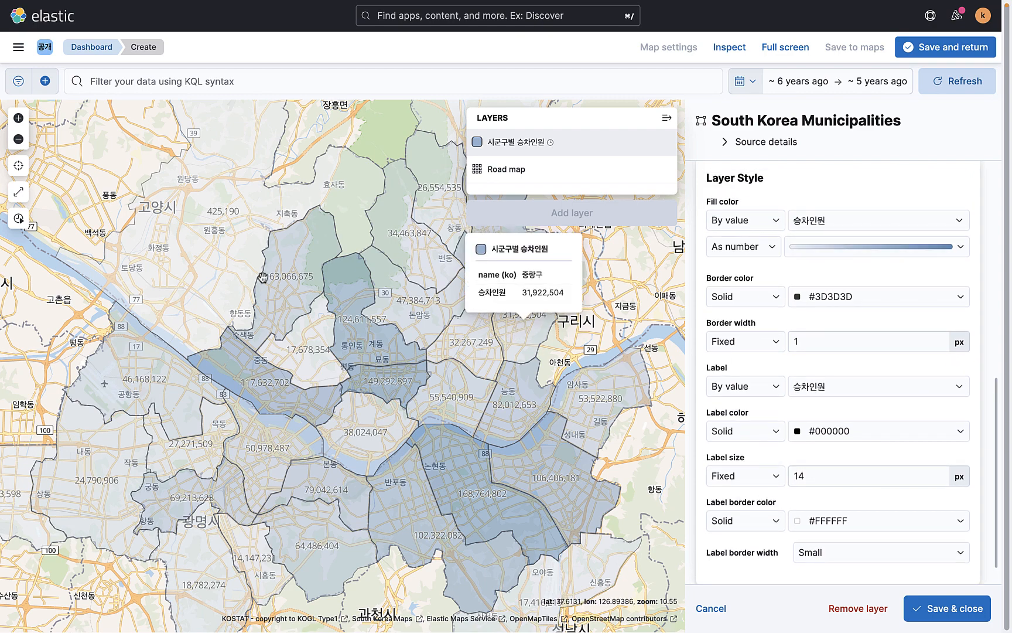
left_click(746, 392)
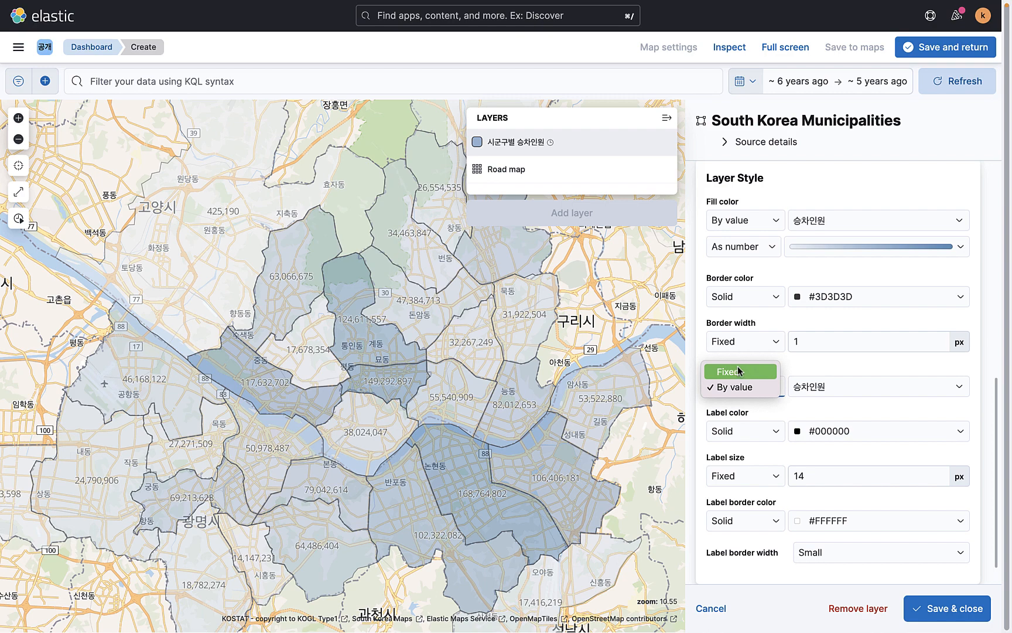
left_click(739, 371)
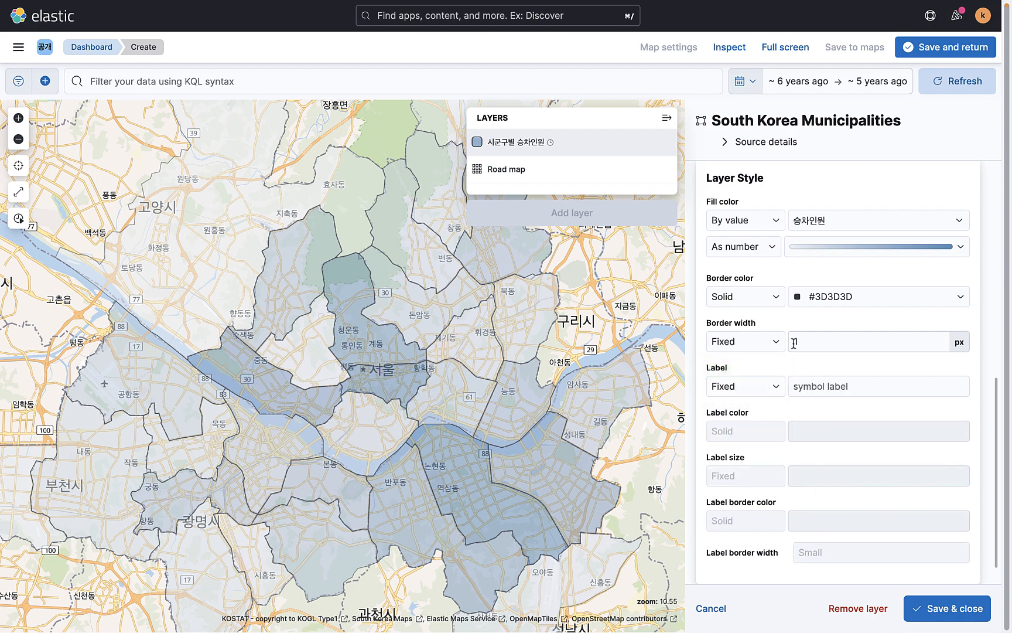
Save the 시군구별 승차인원 choropleth layer and check the district tooltips on the map
scroll(777, 327, "up", 2)
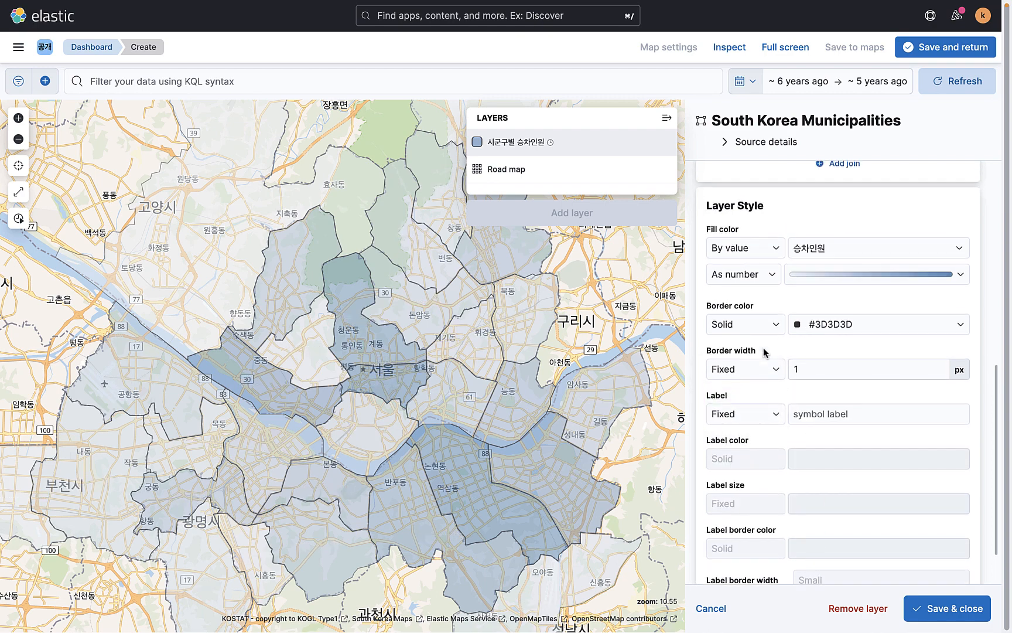
scroll(764, 352, "down", 3)
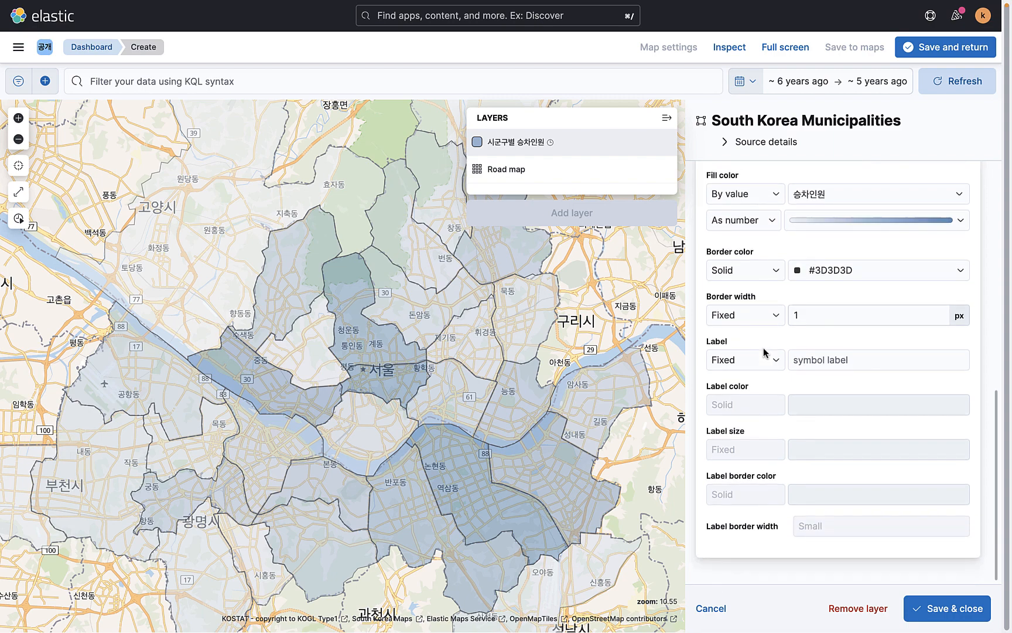
left_click(946, 612)
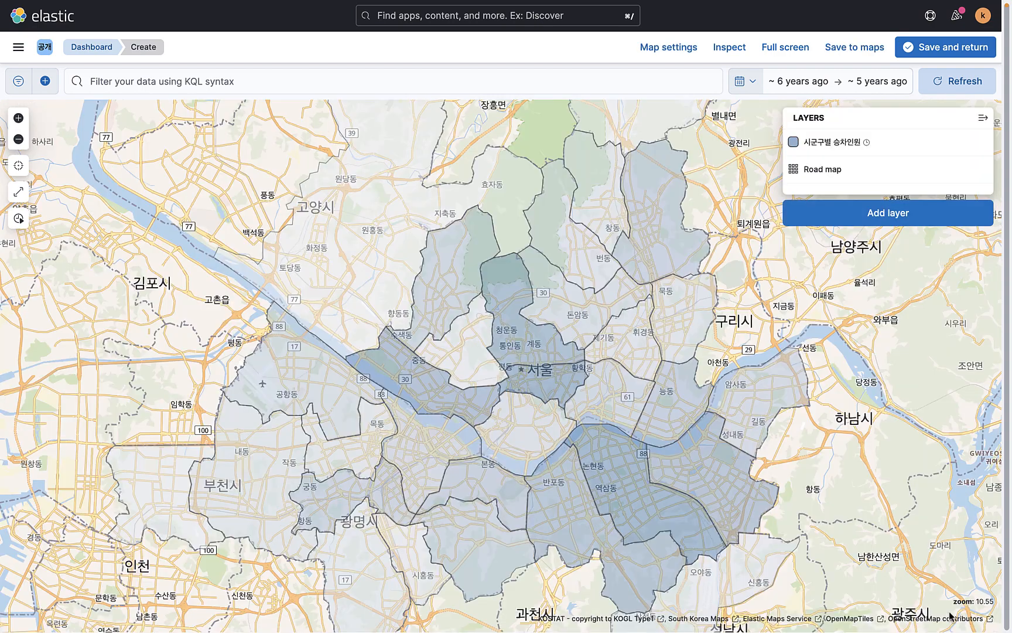
left_click(485, 303)
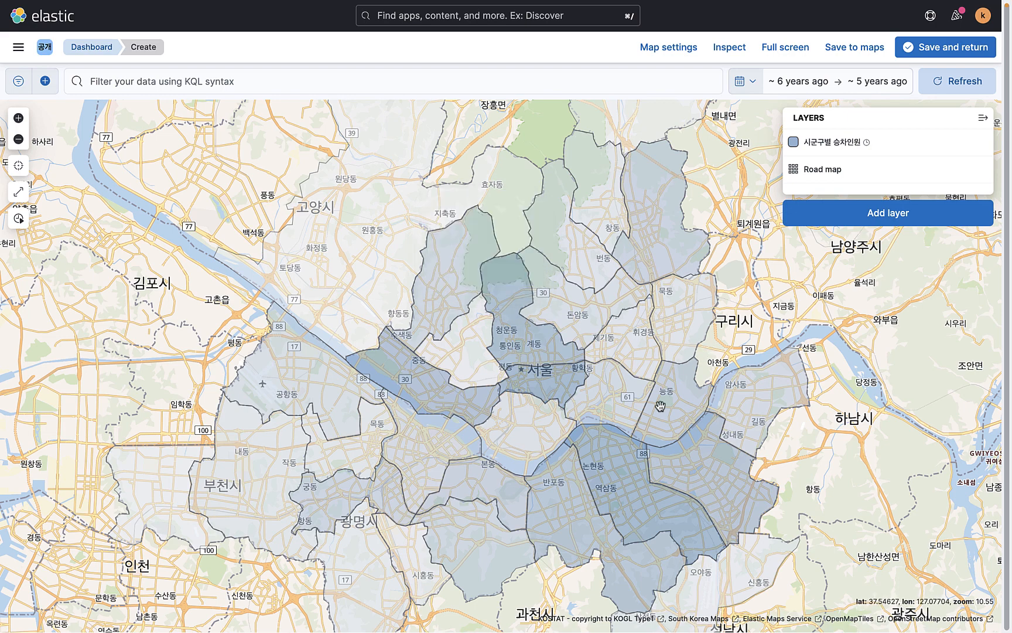
mouse_move(662, 403)
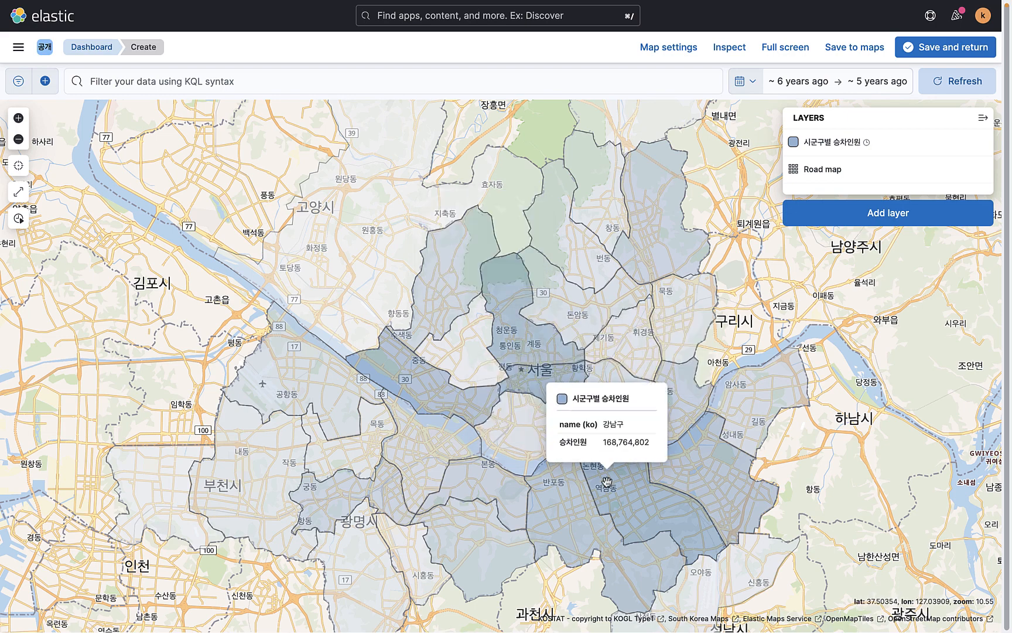
mouse_move(958, 140)
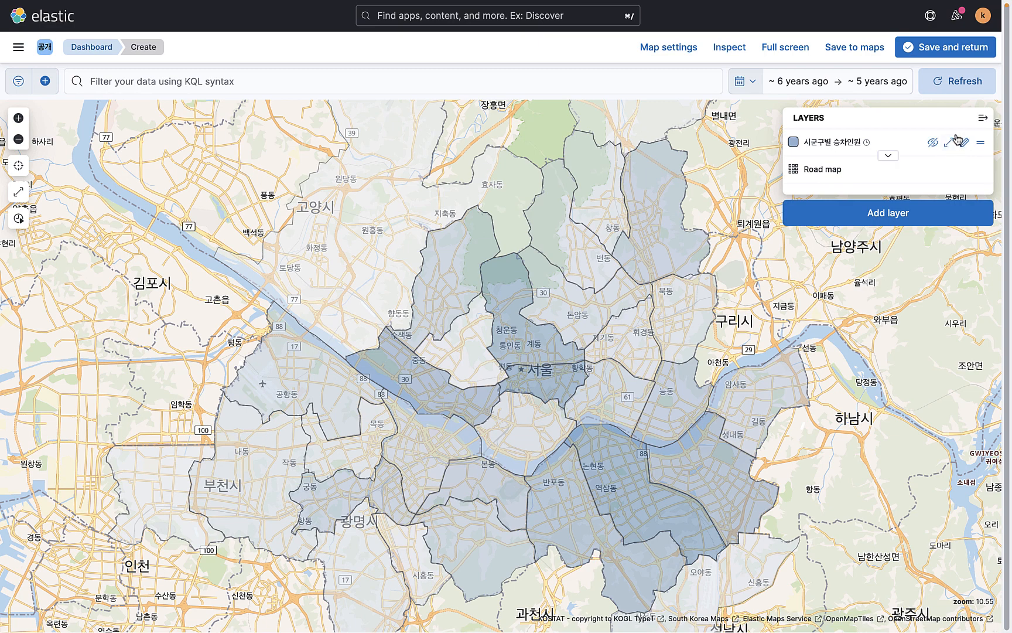
Start a new Clusters layer on the map from the seoul-metro-logs* data view
left_click(877, 213)
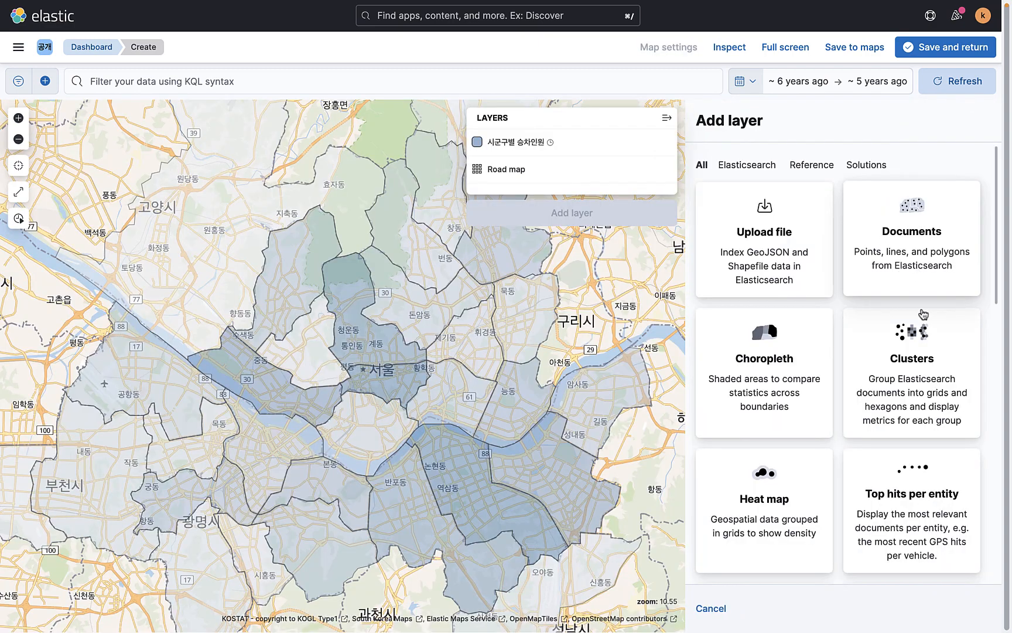
scroll(896, 435, "down", 2)
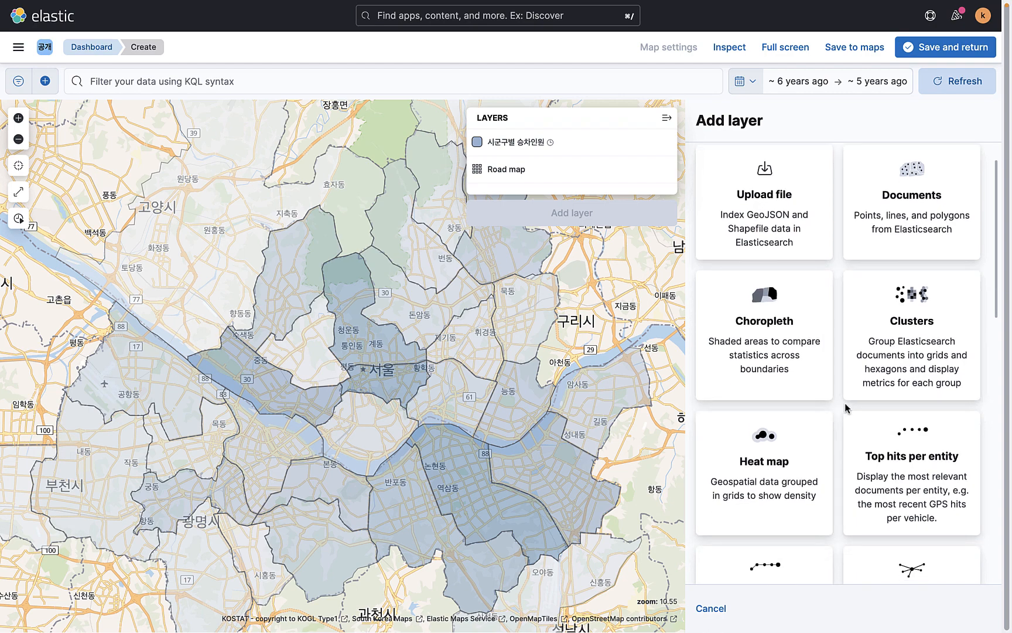
left_click(924, 323)
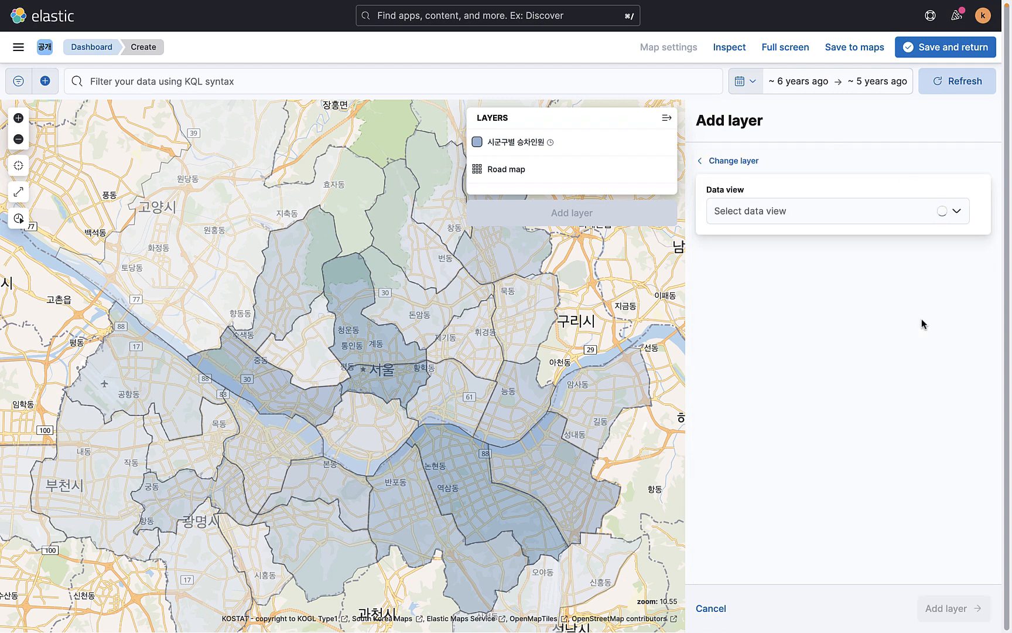
left_click(811, 217)
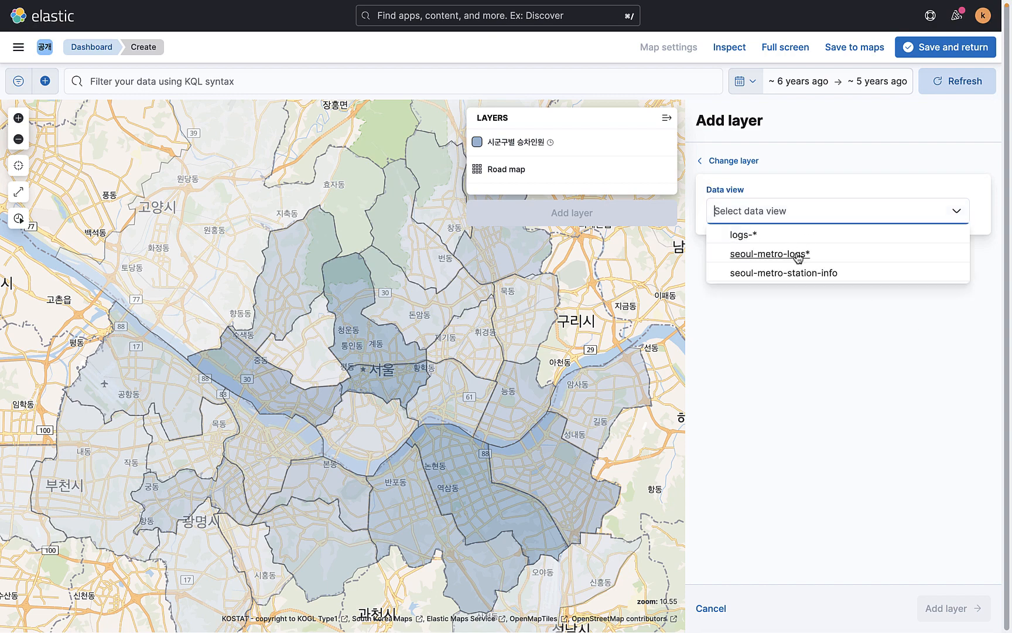
left_click(797, 254)
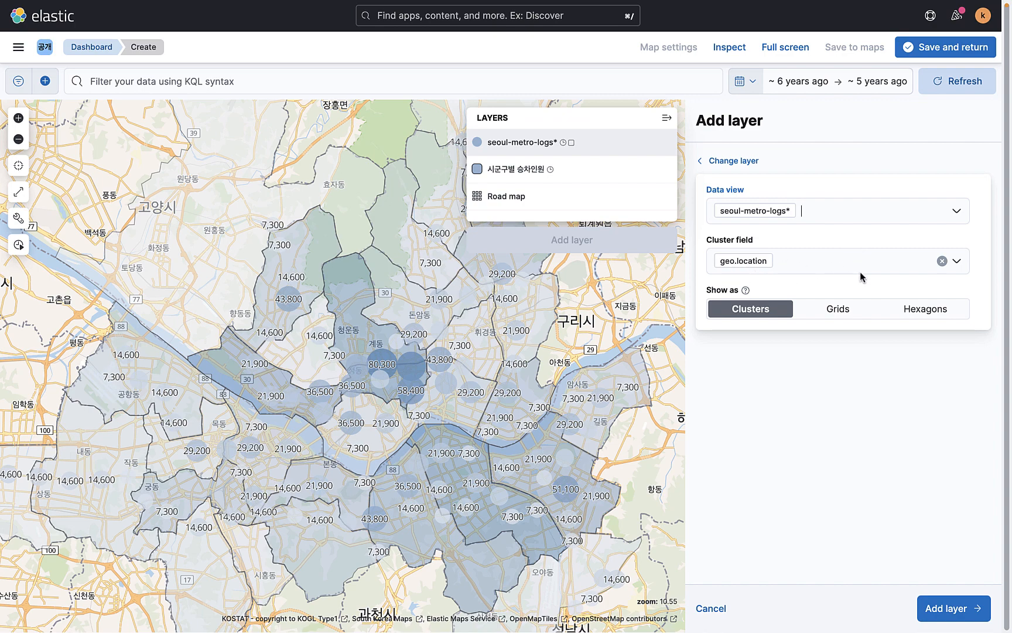
Preview the data as Grids and Hexagons, return to Clusters and add the layer to the map
left_click(835, 315)
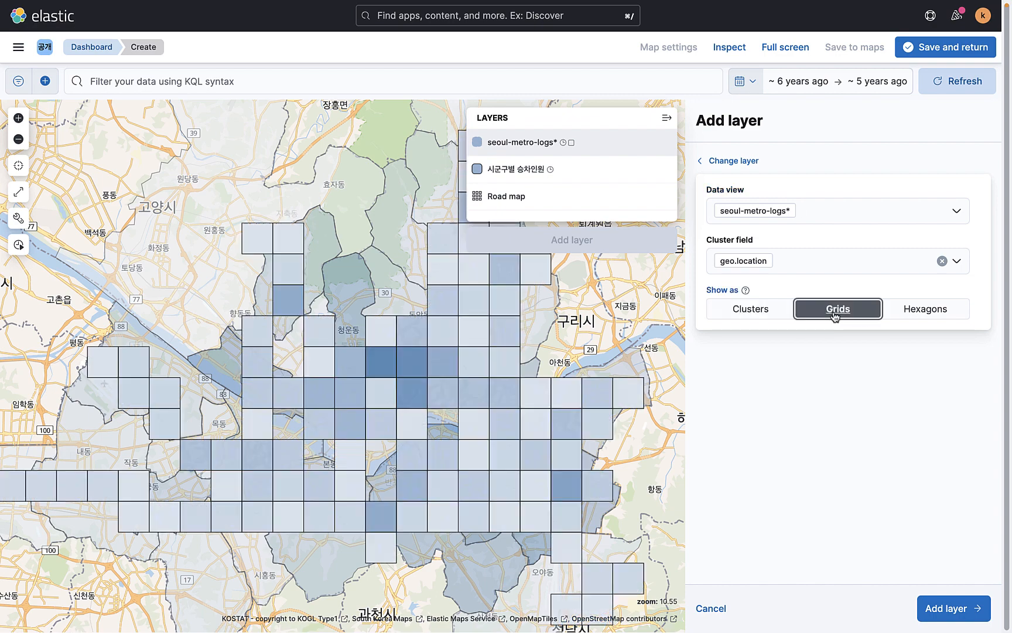
left_click(921, 315)
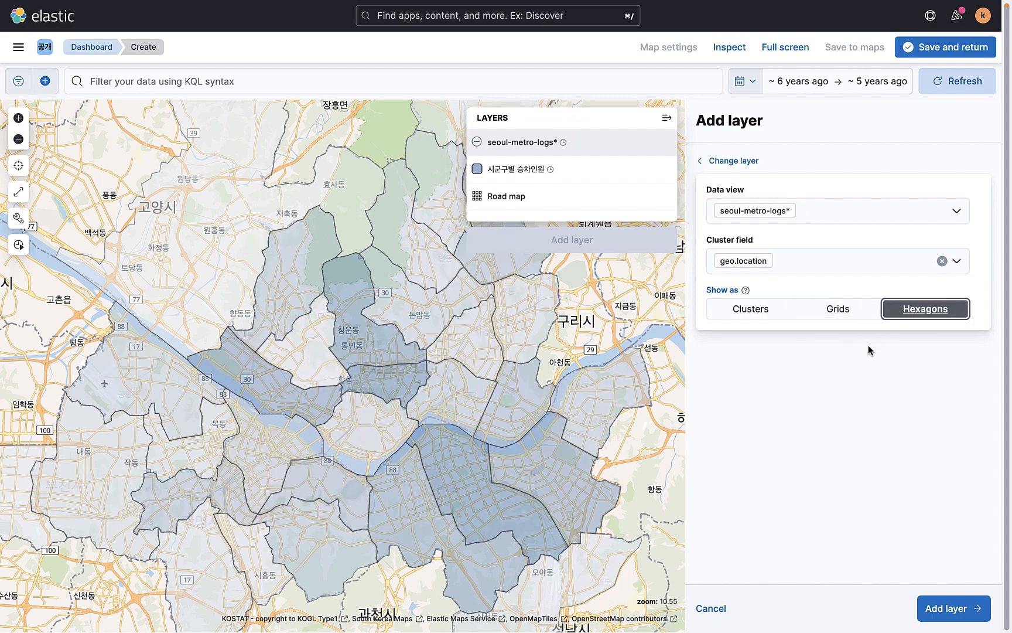
left_click(747, 317)
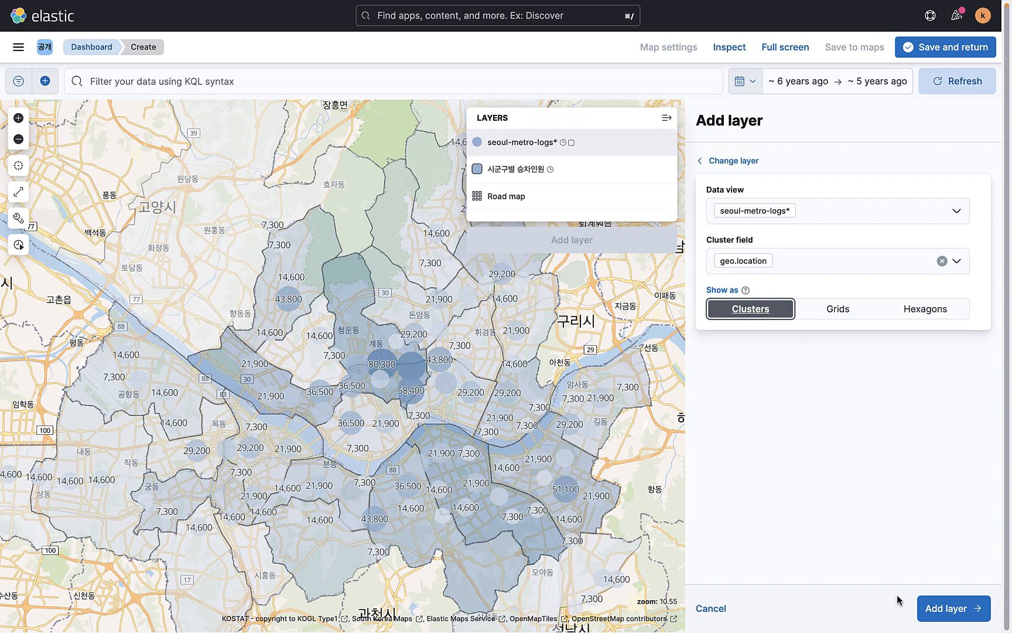
left_click(959, 617)
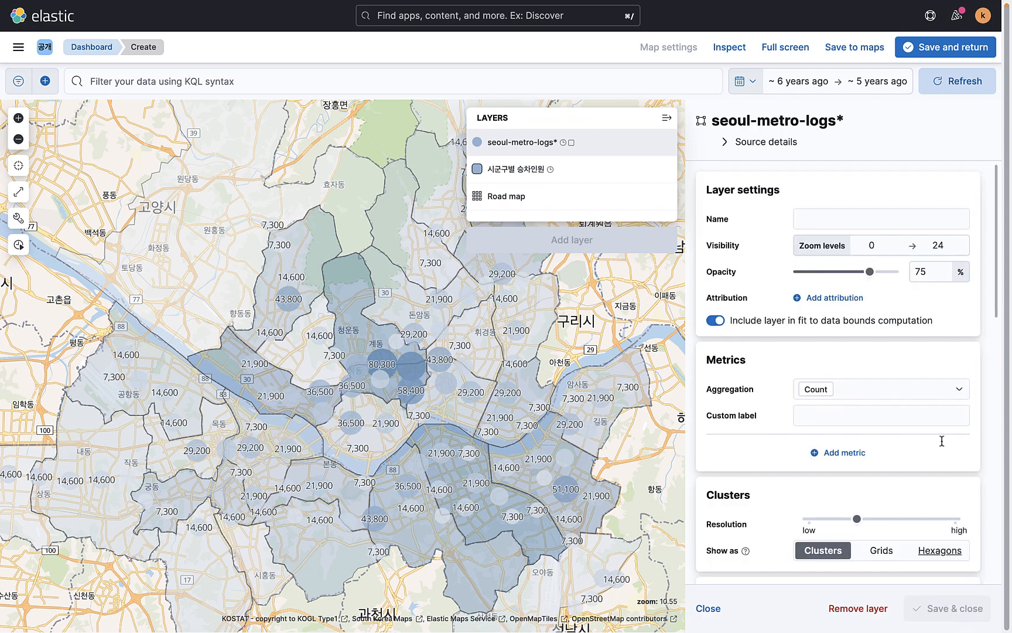
Name the new cluster layer 위치별 승하차인원
left_click(836, 213)
type("위치별 스")
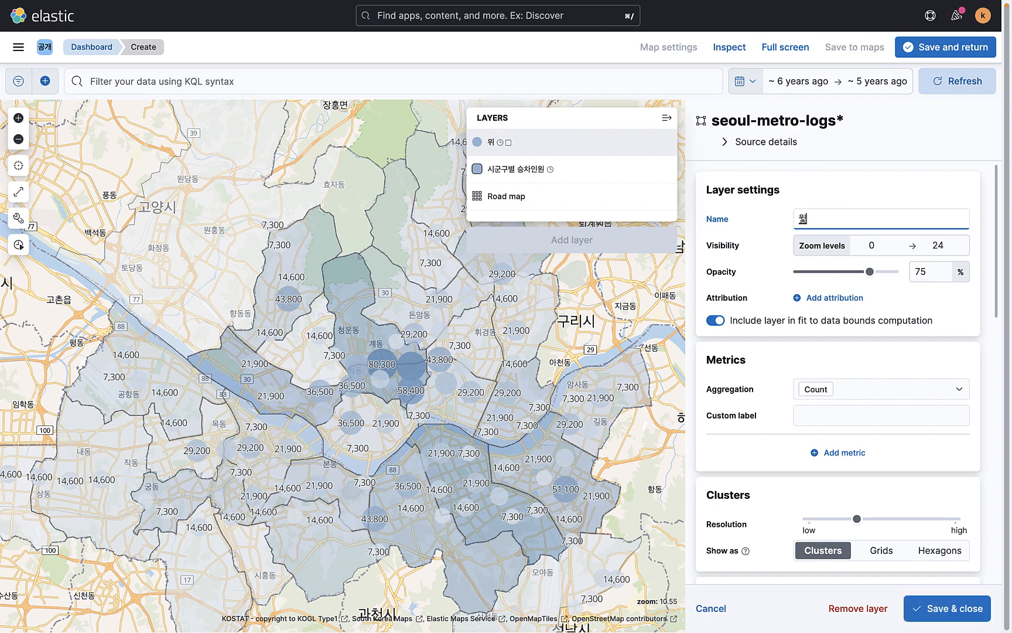
type("하차인원")
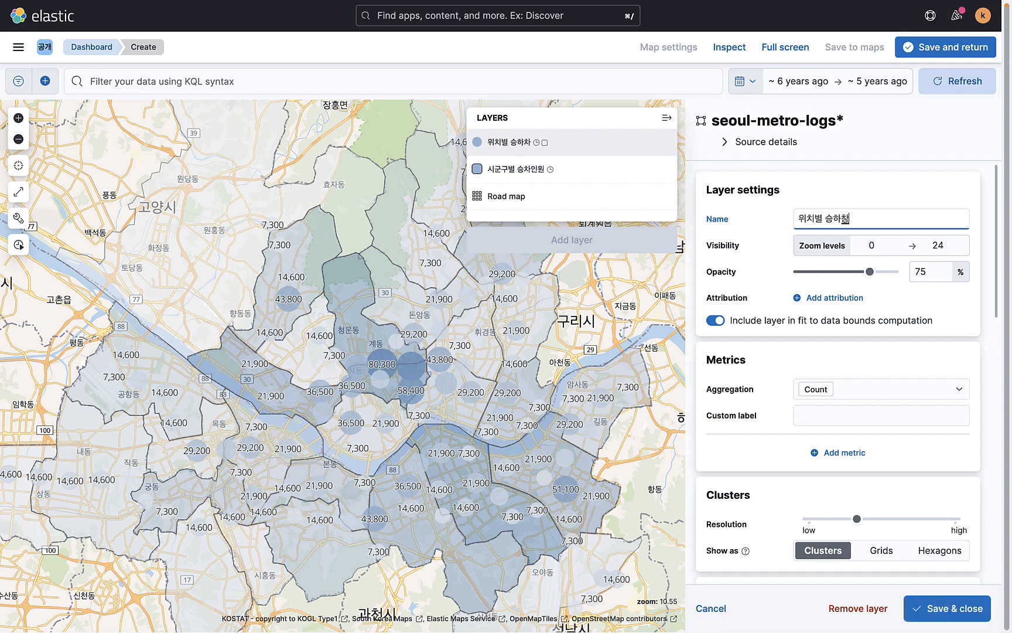
left_click(923, 210)
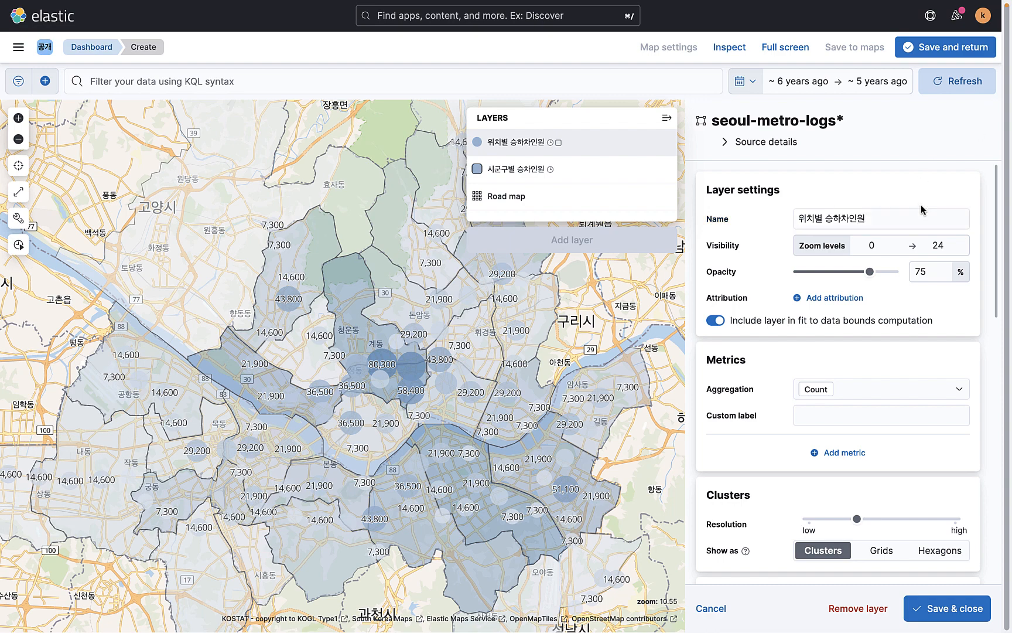
Set the cluster layer's metric to the Sum of the people_in field
left_click(854, 397)
left_click(821, 502)
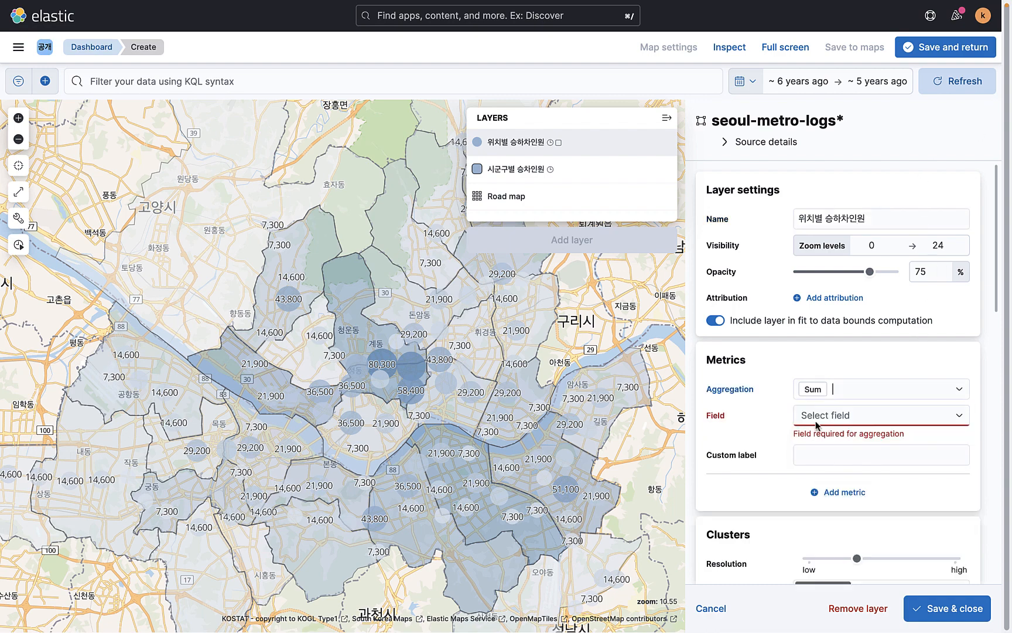
left_click(817, 424)
left_click(852, 499)
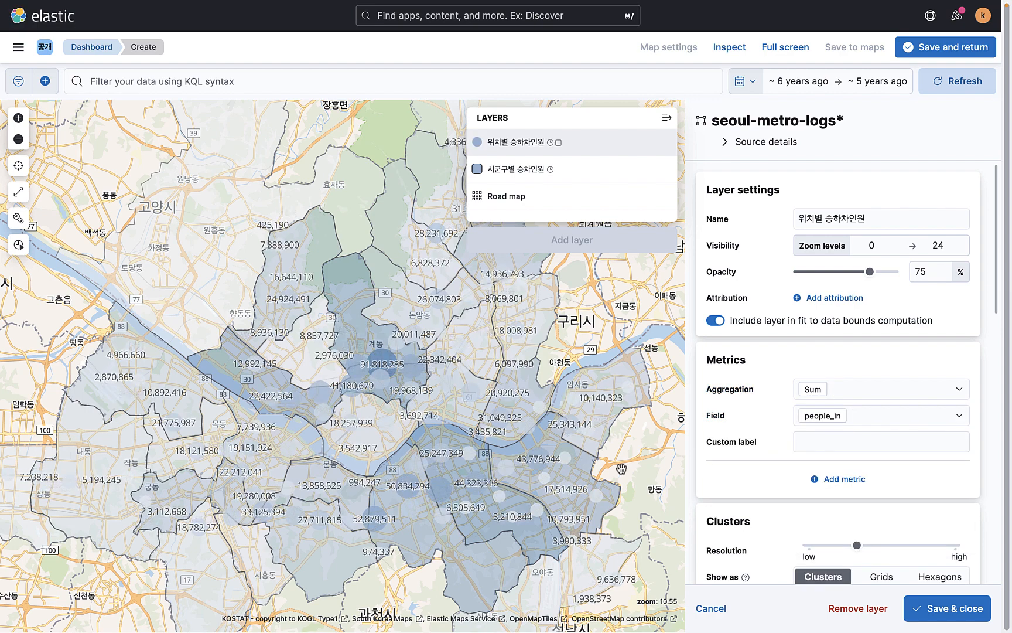
Give the people_in sum metric the custom label 승차인원
scroll(818, 451, "down", 3)
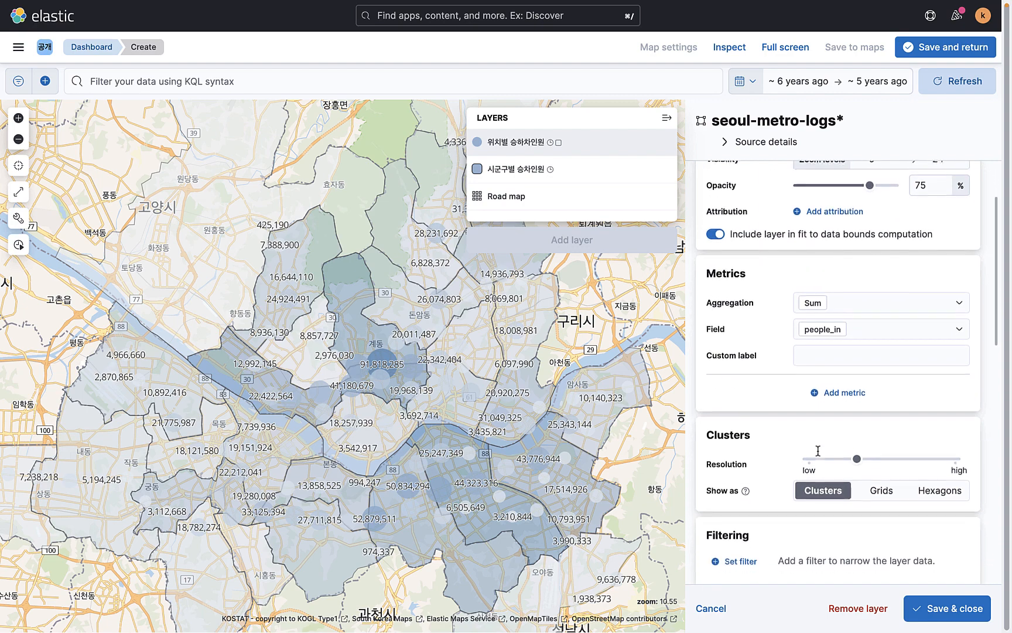
scroll(818, 450, "down", 1)
scroll(818, 450, "up", 4)
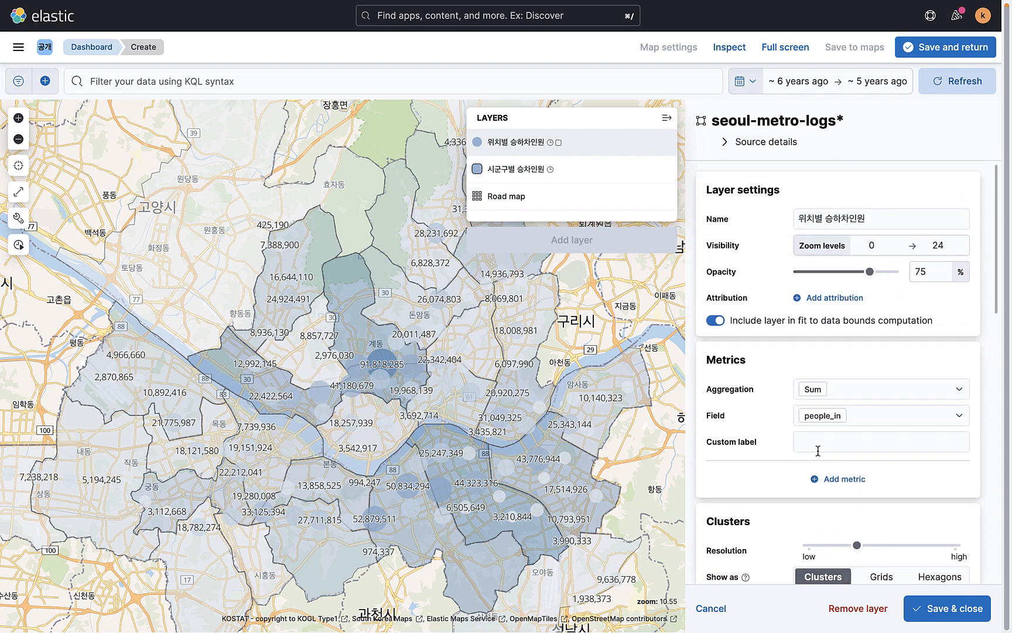
scroll(818, 450, "down", 8)
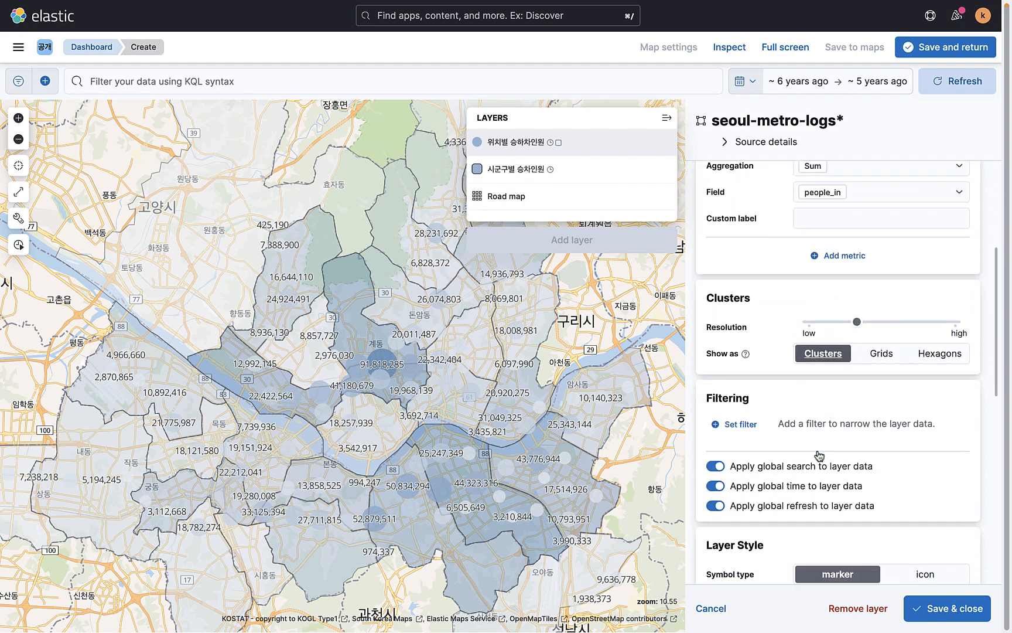
scroll(819, 456, "down", 2)
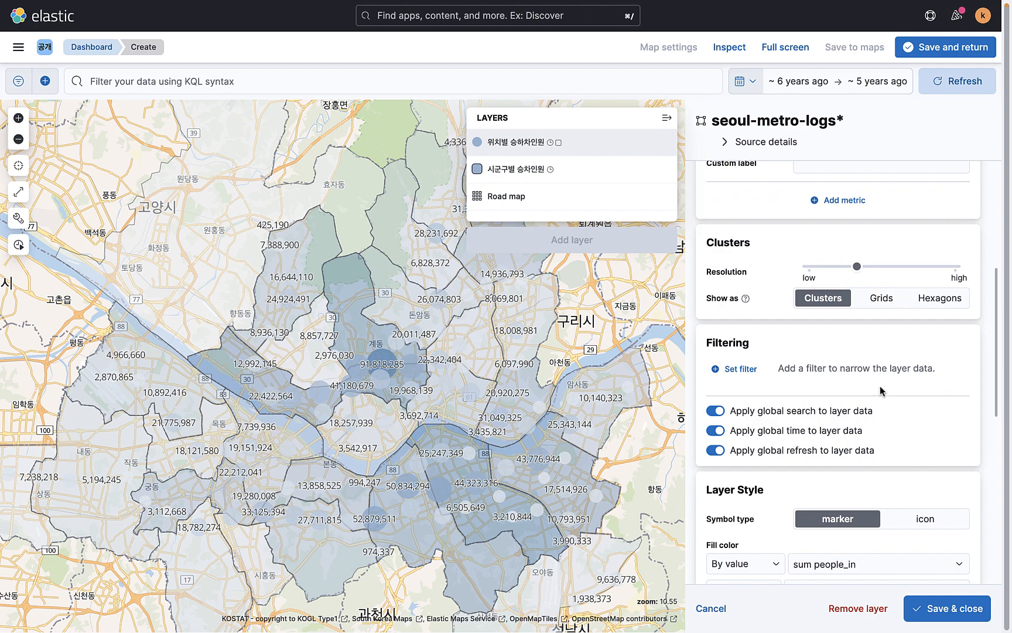
scroll(880, 385, "down", 5)
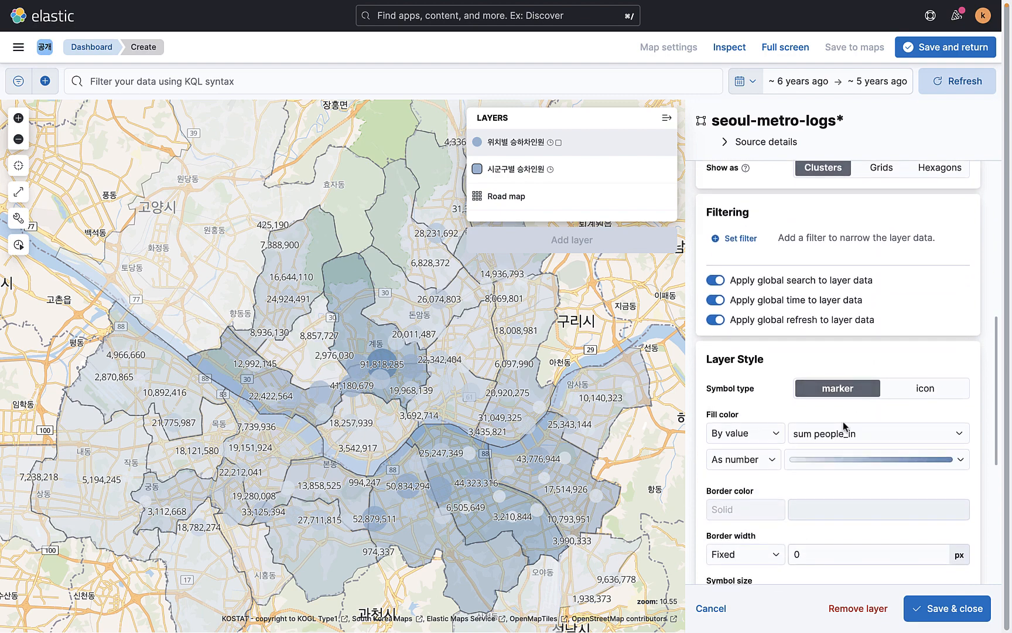
scroll(843, 422, "up", 12)
left_click(846, 360)
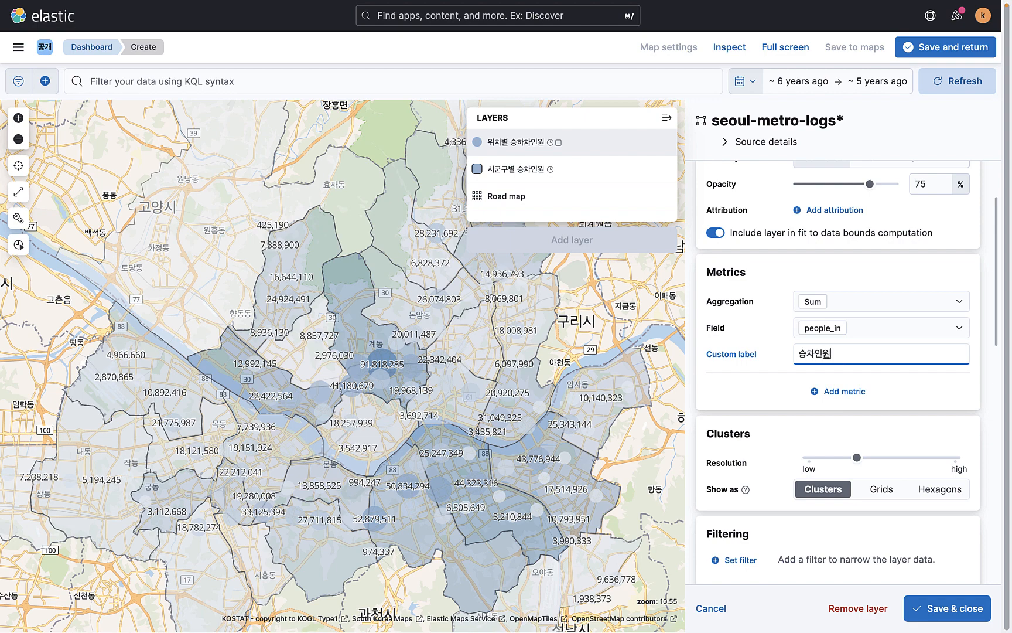
left_click(748, 394)
Keep 승차인원 as the fill colour field and give the cluster circles a 1 px border in #000
scroll(790, 375, "down", 12)
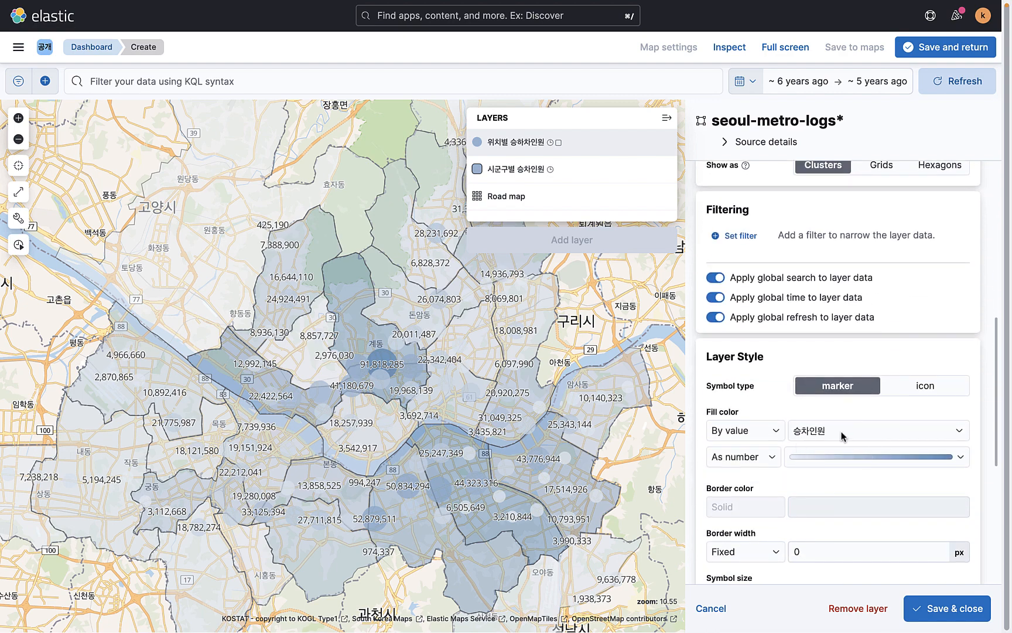
left_click(855, 433)
left_click(896, 413)
scroll(896, 412, "down", 3)
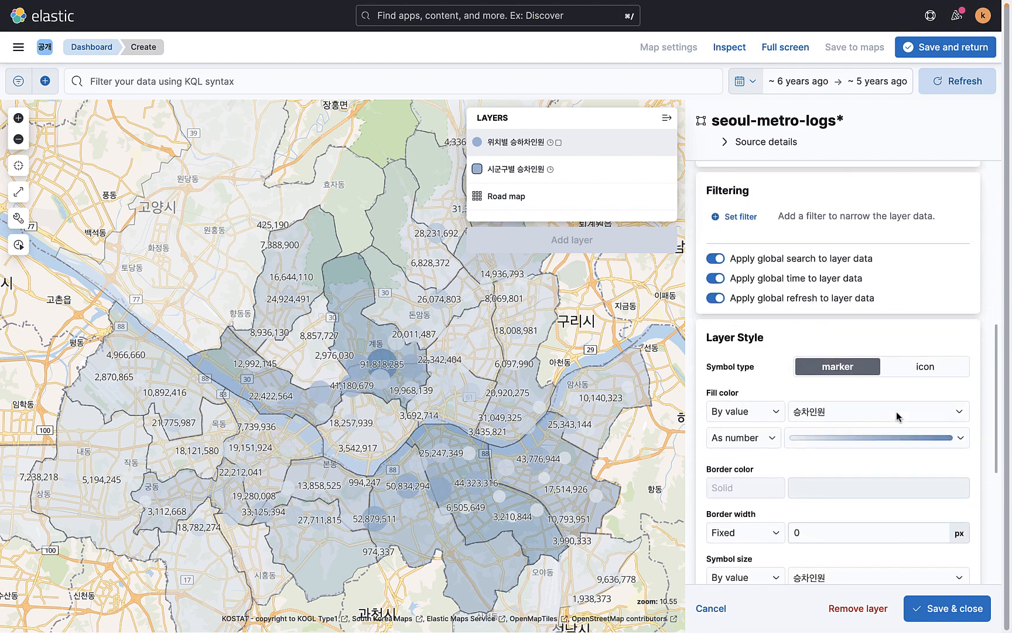
scroll(756, 433, "down", 1)
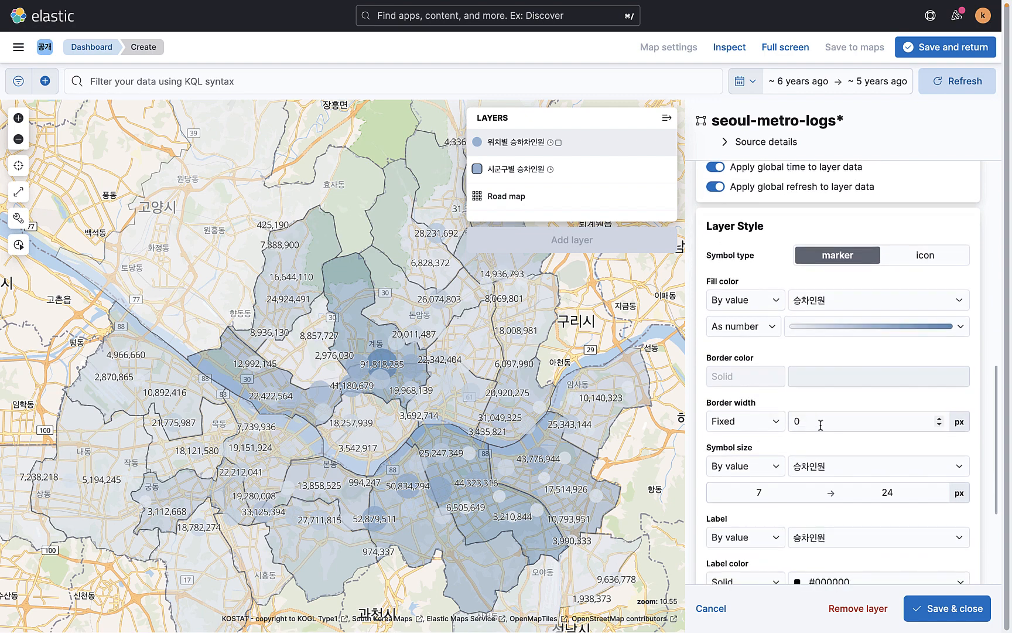
left_click(939, 419)
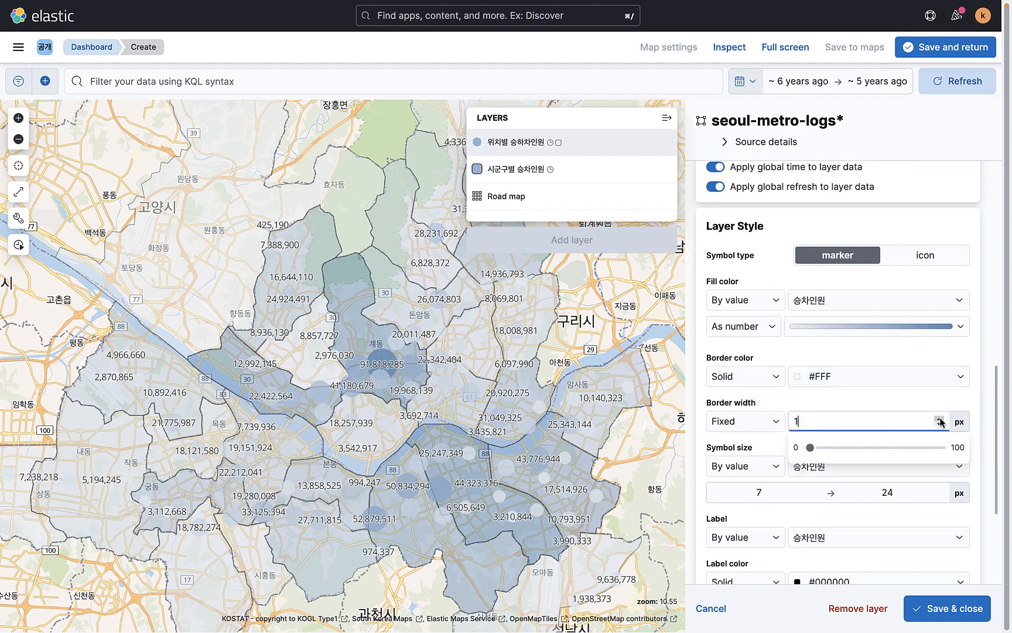
left_click(808, 392)
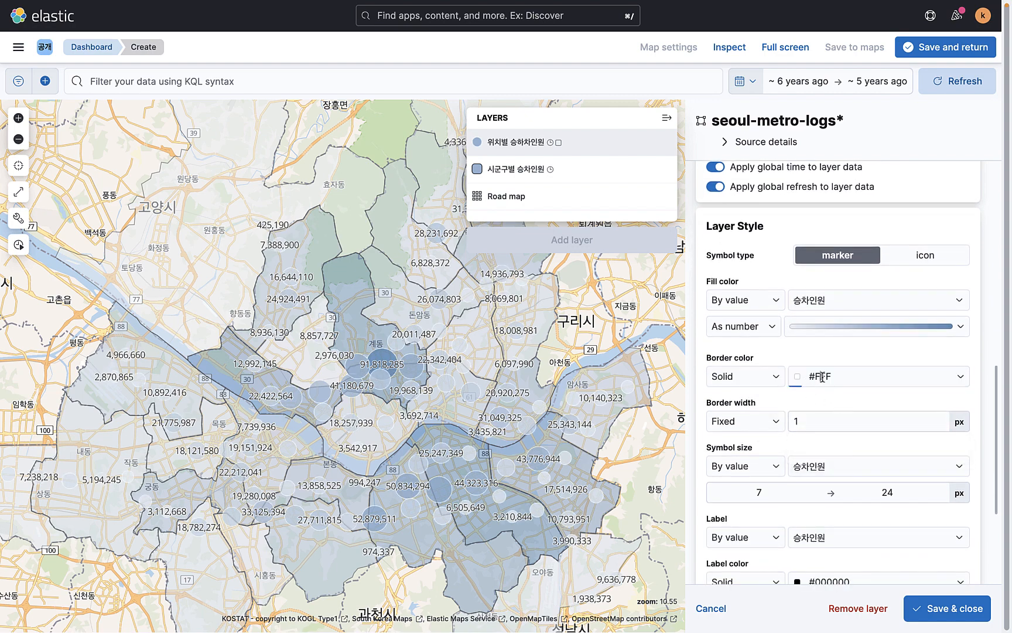
left_click(822, 376)
left_click(801, 563)
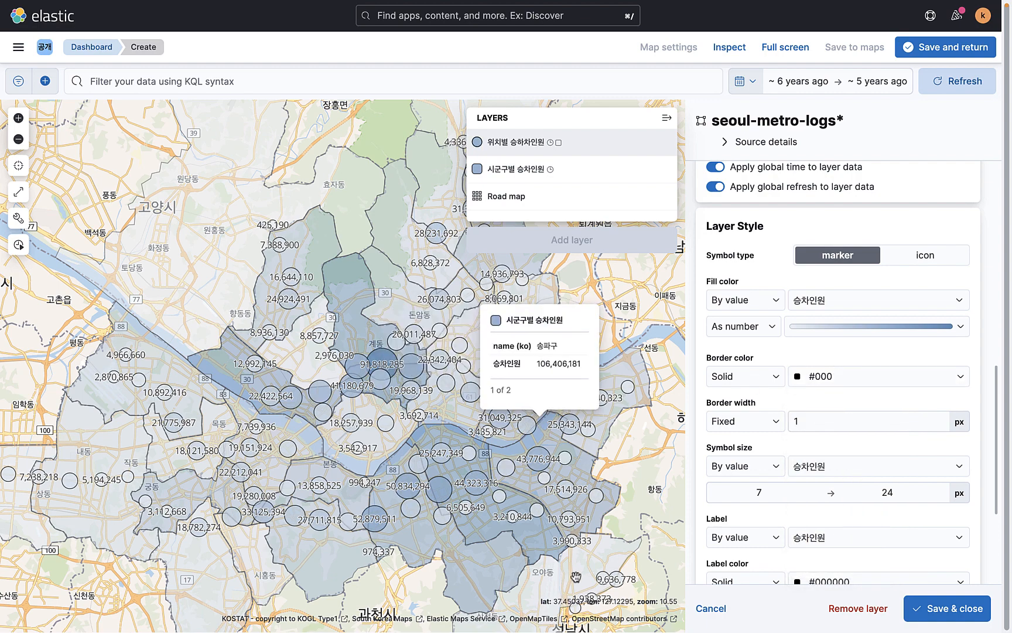
Raise the maximum symbol size of the cluster circles to 30 px
scroll(849, 514, "down", 2)
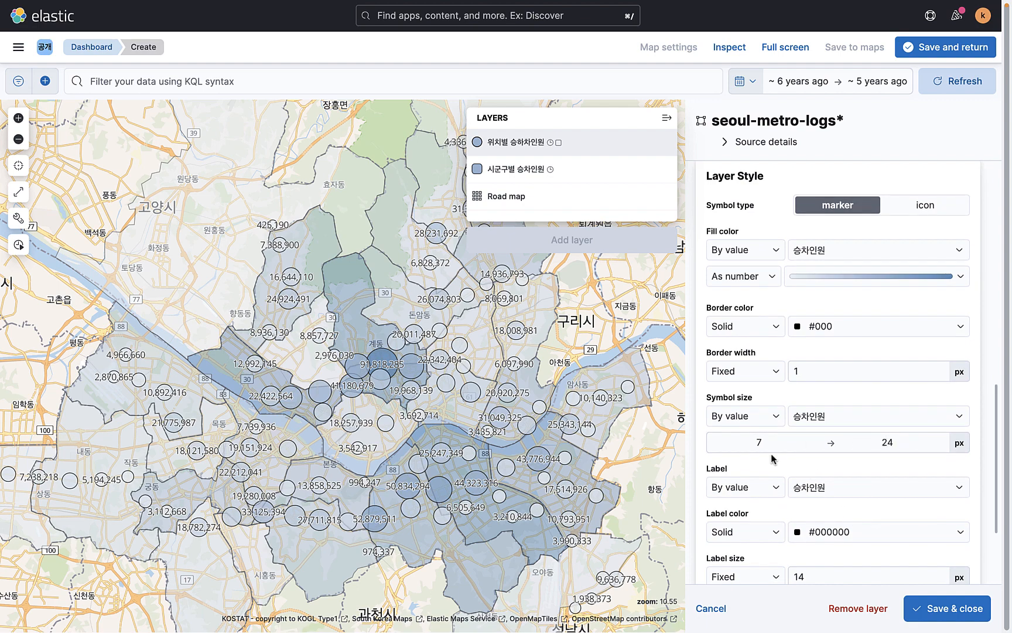
left_click(910, 443)
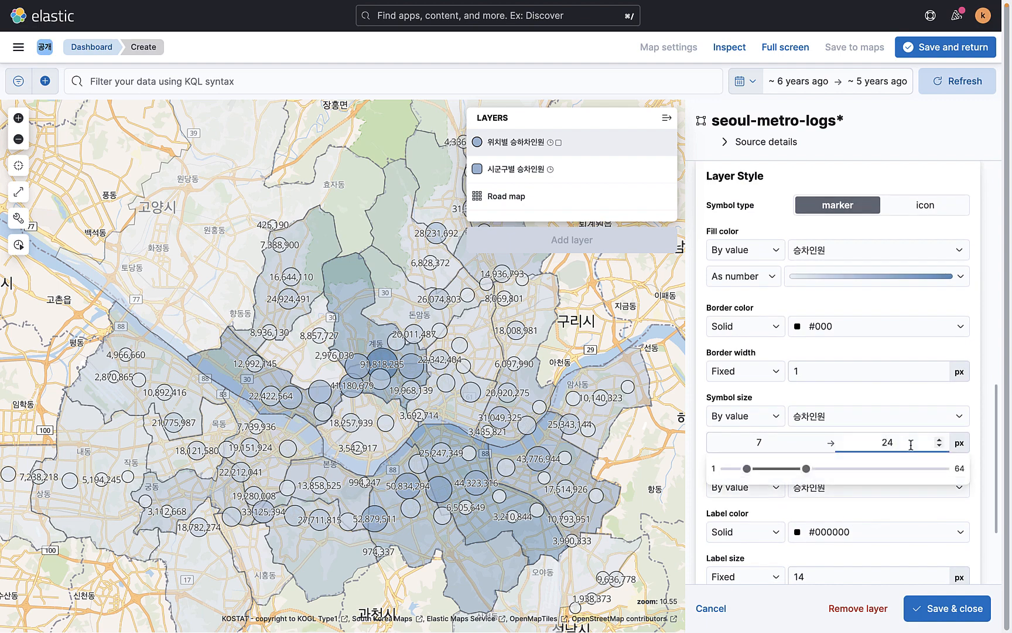
key("BackSpace")
key("BackSpace")
type("30")
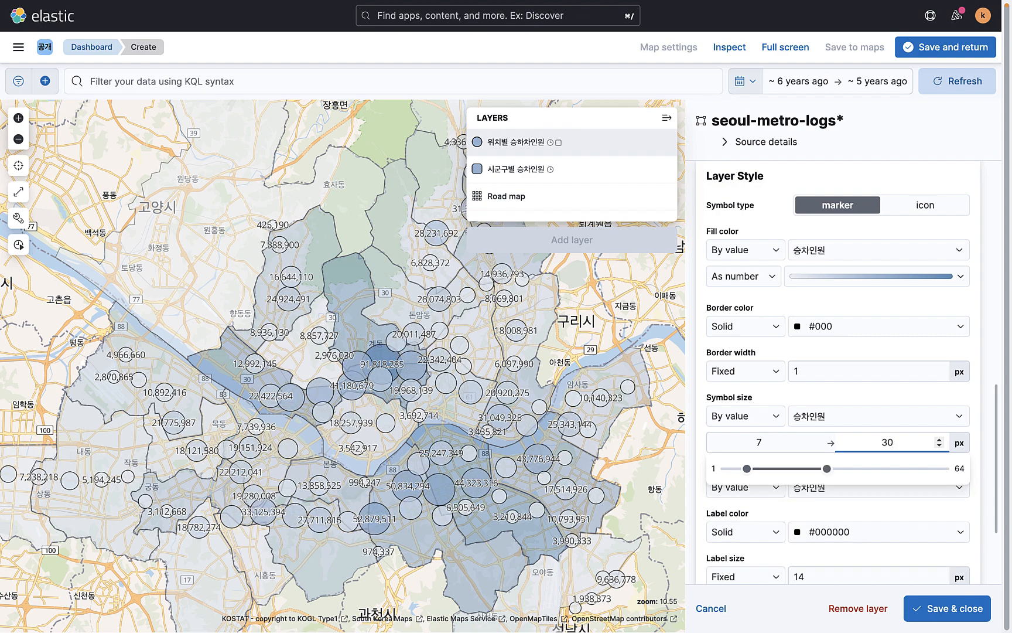
Set the maximum symbol size of the cluster circles to 40 px
key("BackSpace")
key("BackSpace")
type("40")
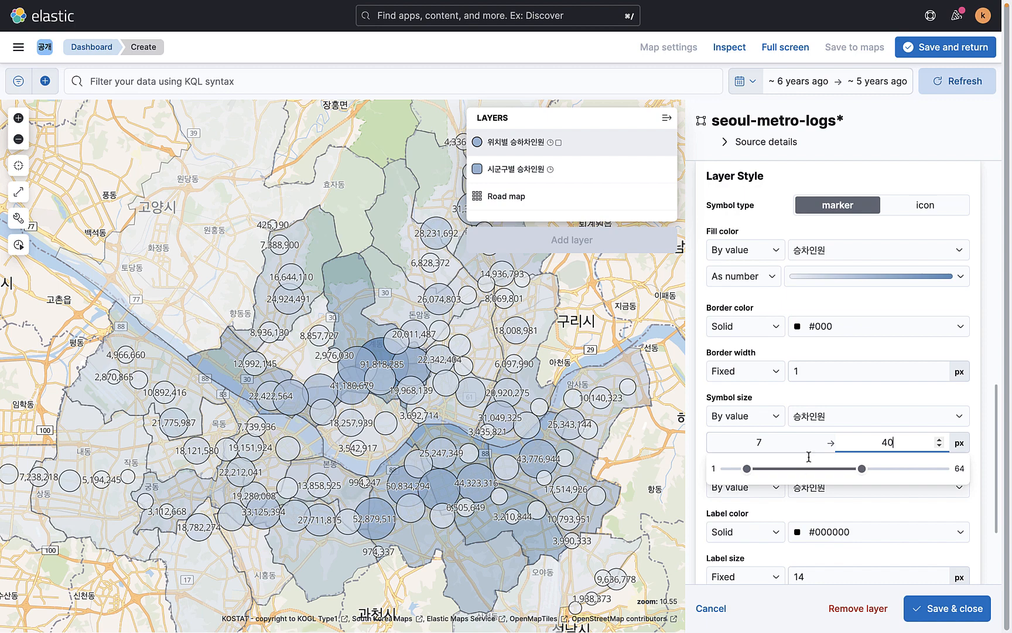
left_click(856, 401)
Remove the passenger numbers from the cluster circles by switching their label to Fixed with no text
scroll(853, 410, "down", 4)
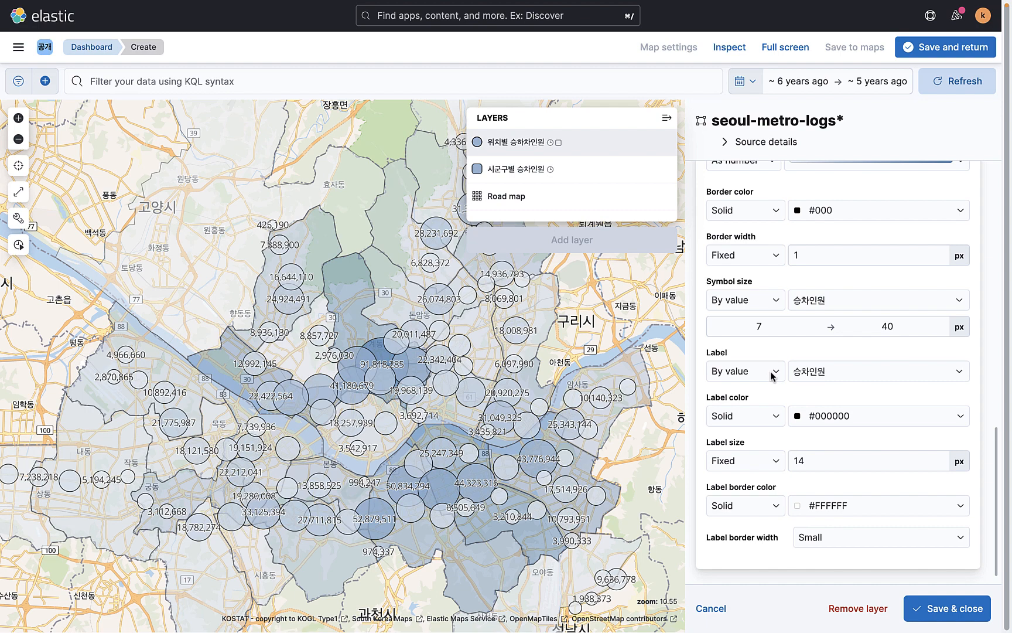
left_click(759, 371)
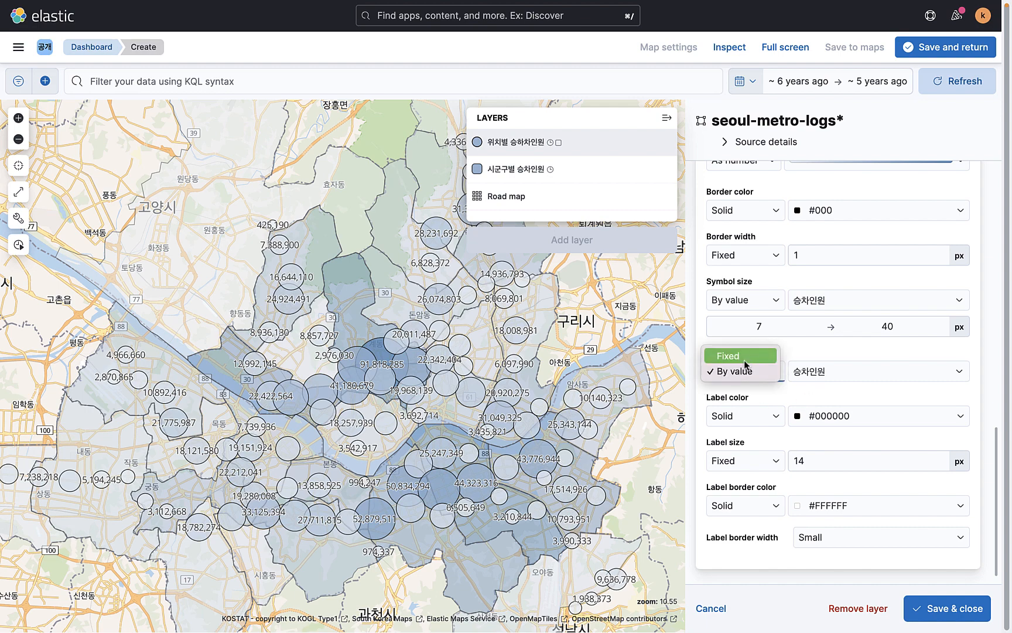
left_click(741, 356)
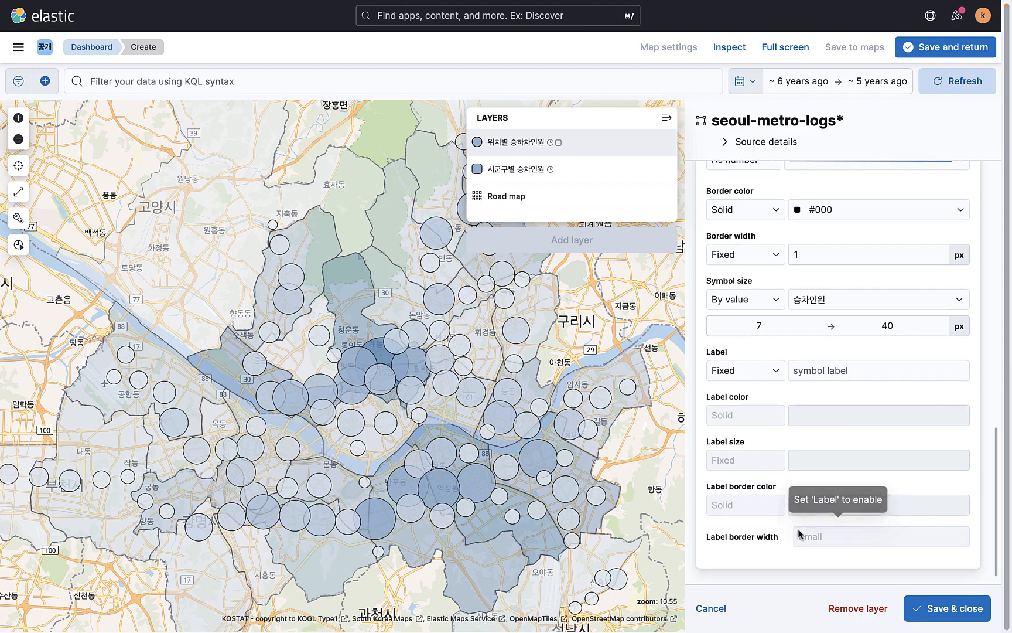
Try displaying the cluster layer as grids and hexagons, and return it to clusters
scroll(815, 386, "up", 5)
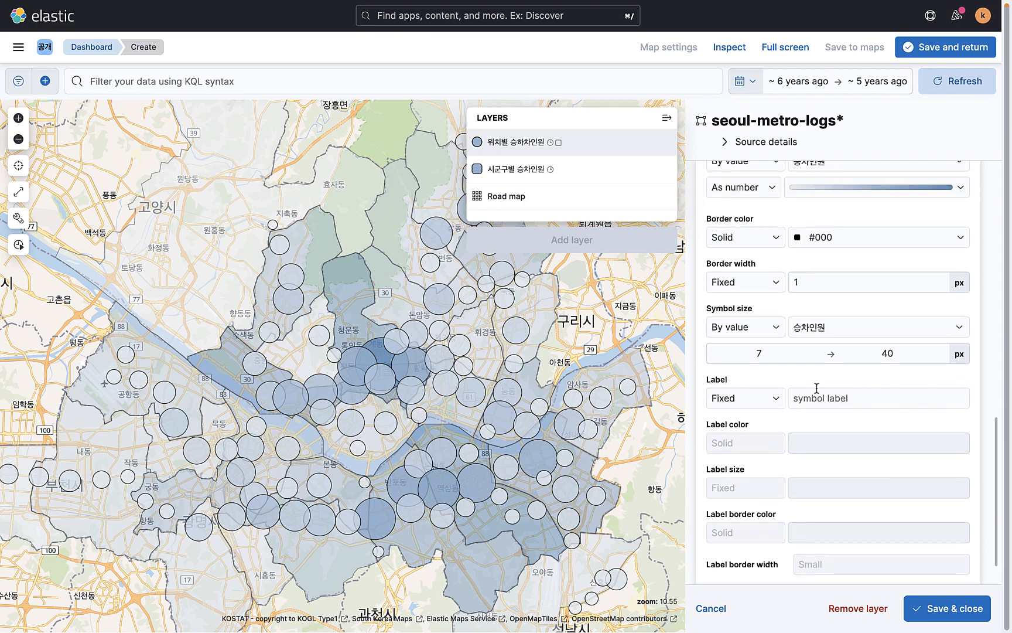
scroll(816, 388, "up", 5)
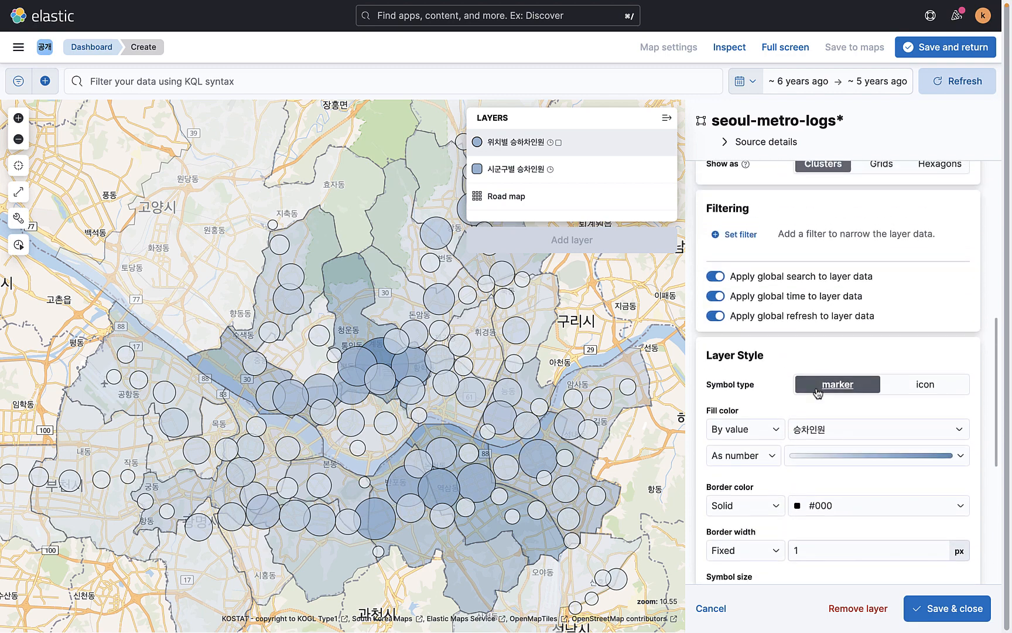
scroll(819, 392, "up", 4)
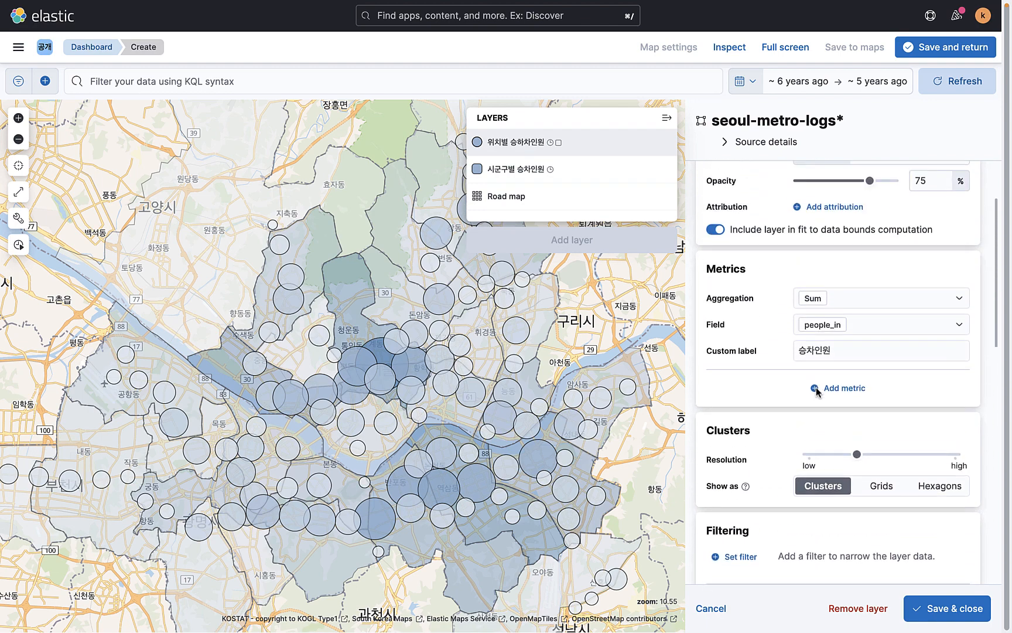
left_click(882, 504)
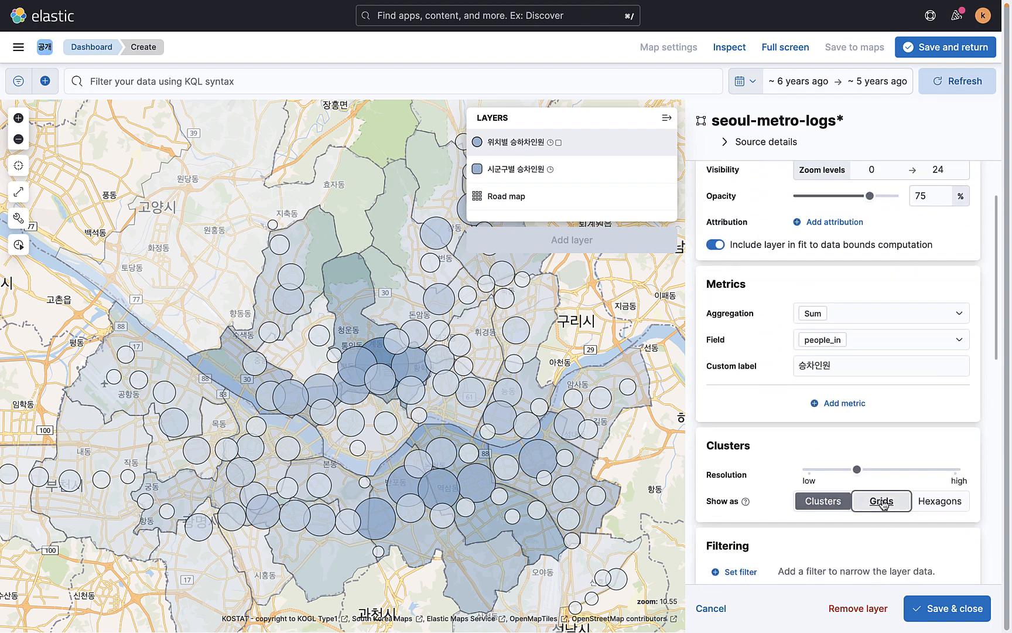
left_click(939, 506)
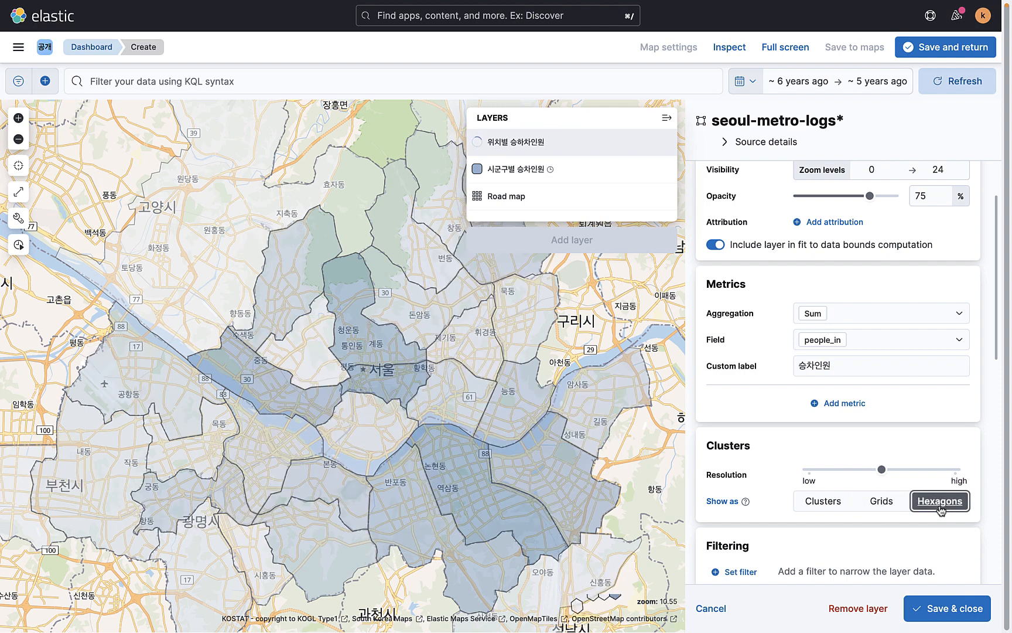
left_click(823, 502)
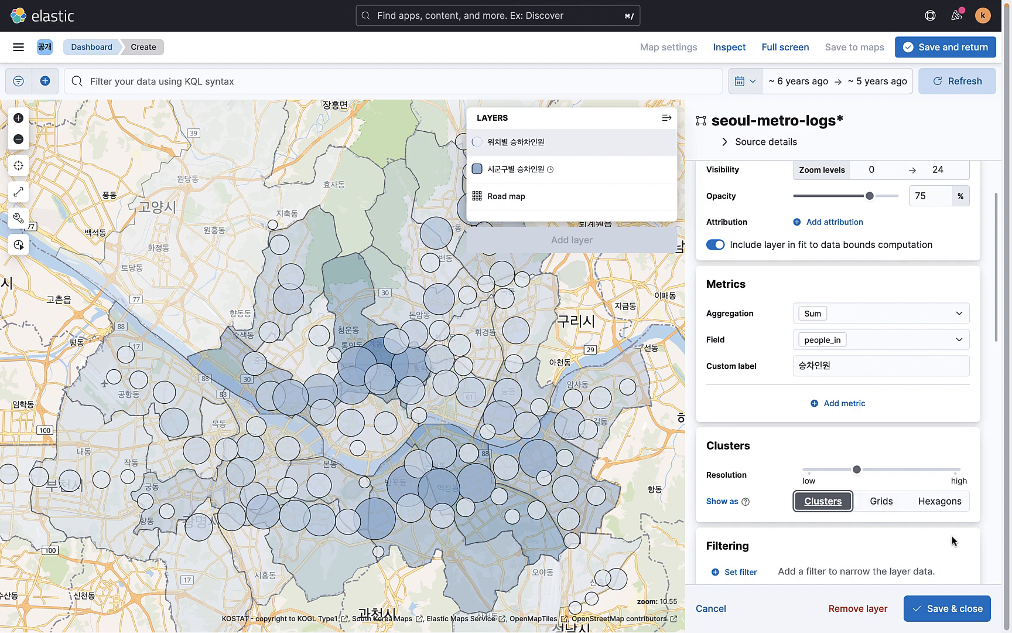
Save the cluster layer's settings and hide the 시군구별 승차인원 layer on the map
left_click(950, 609)
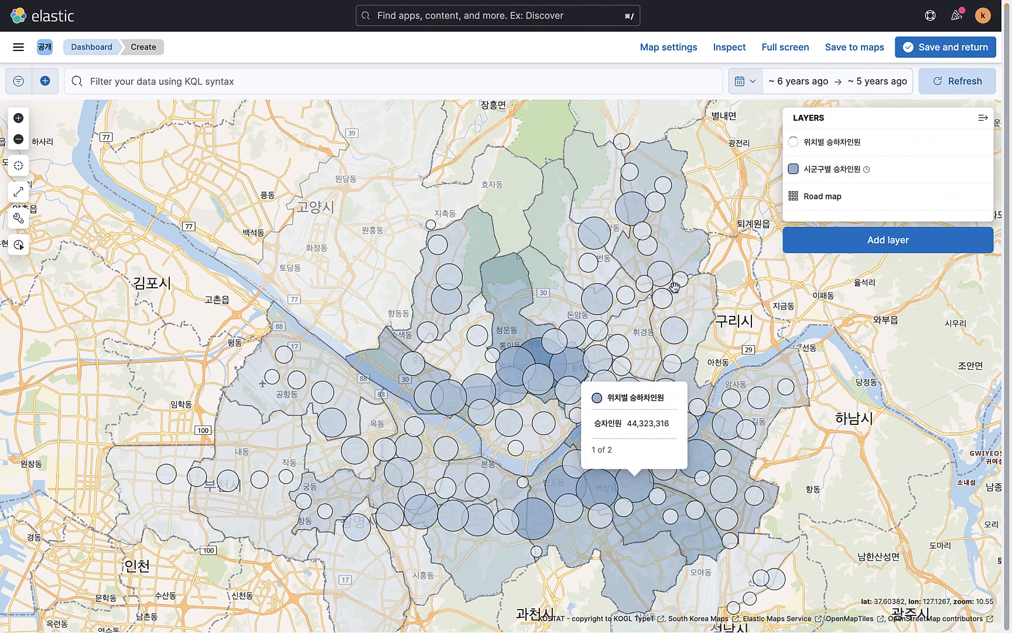
mouse_move(681, 280)
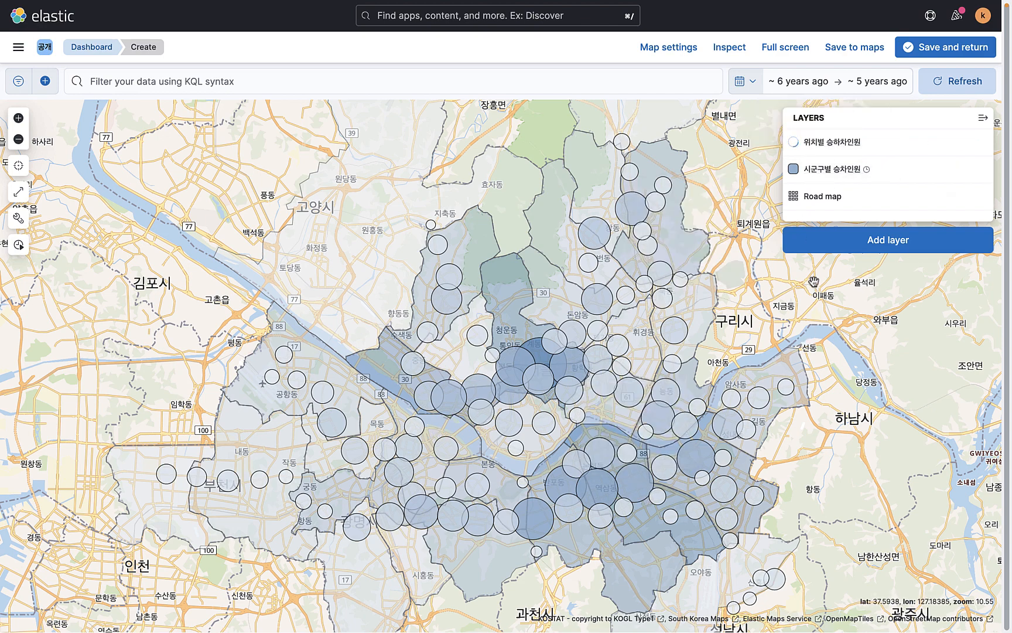
left_click(933, 169)
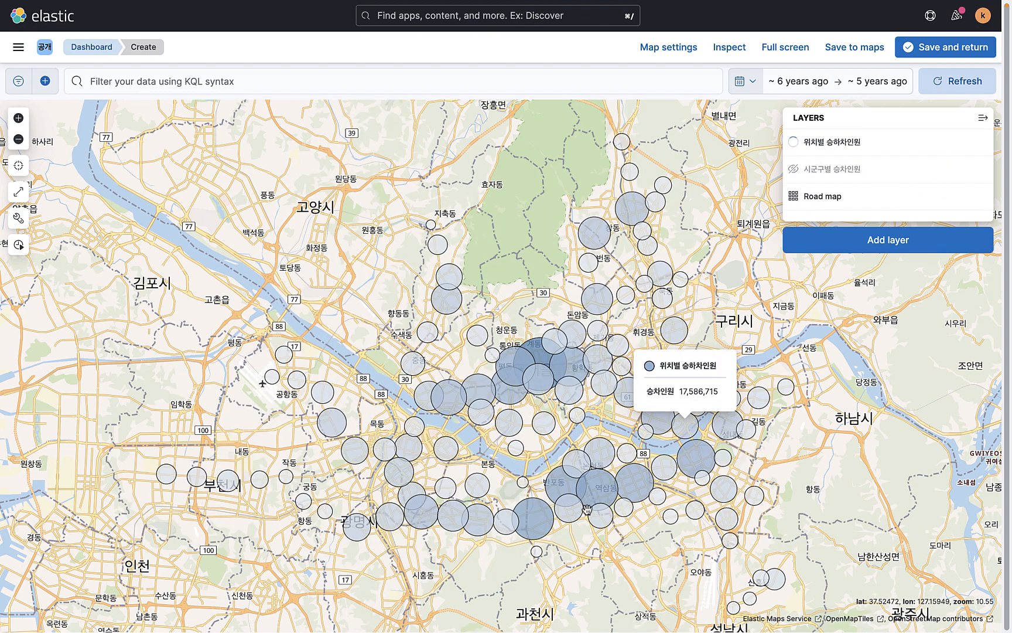
mouse_move(554, 506)
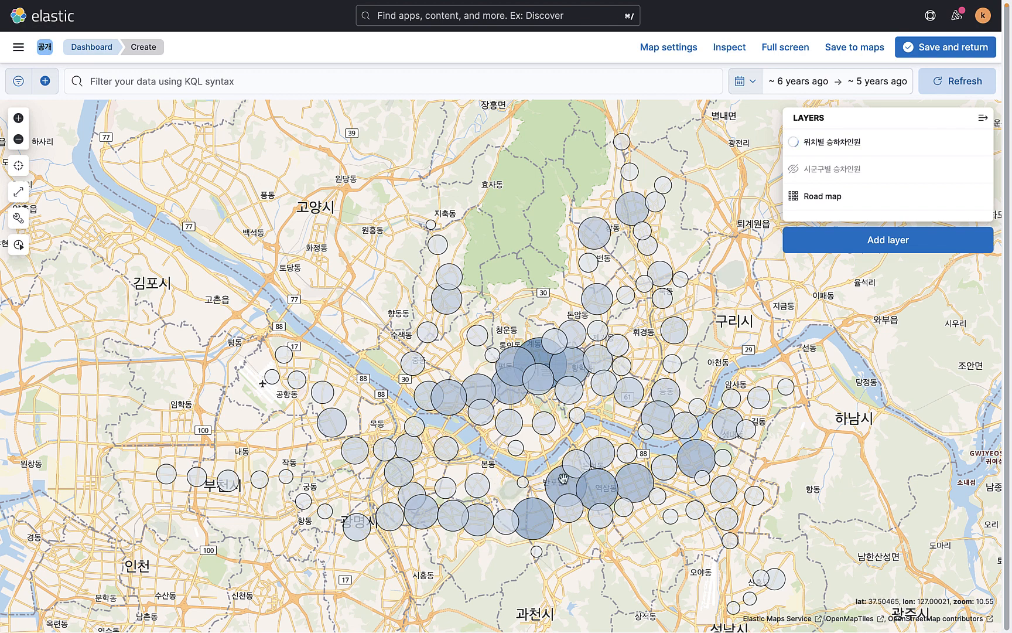
Start a new Tracks layer from the seoul-metro-station-info data view, keeping geo.location as its geospatial field
left_click(899, 246)
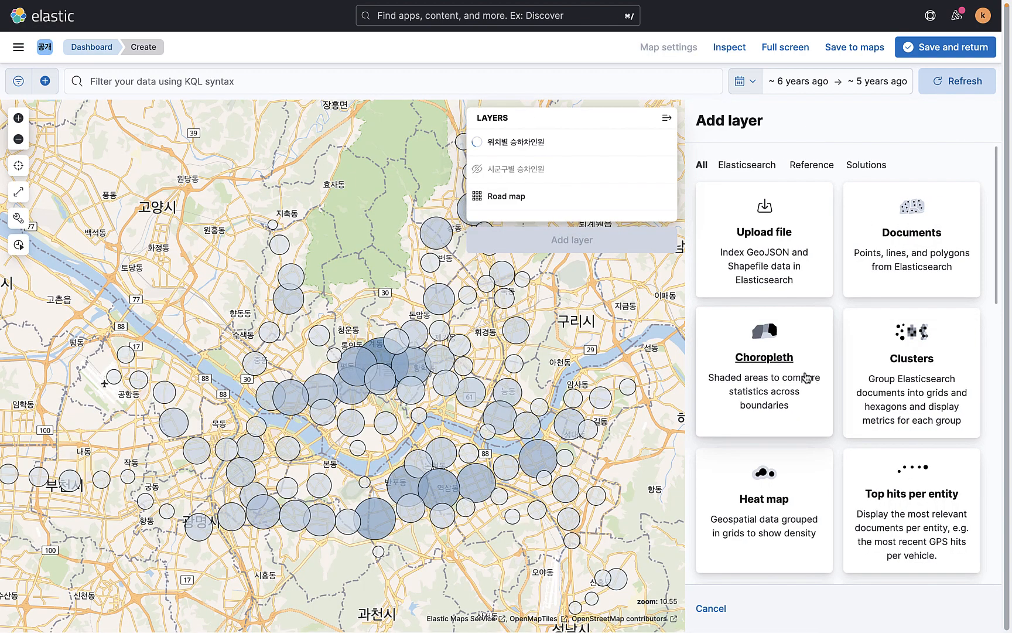
scroll(859, 429, "down", 5)
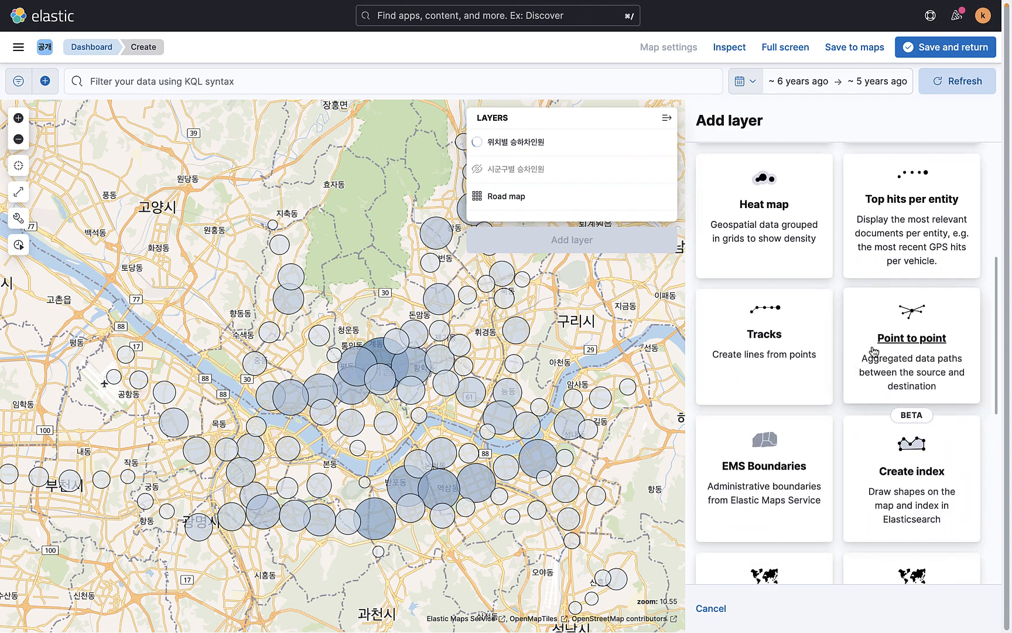
left_click(759, 332)
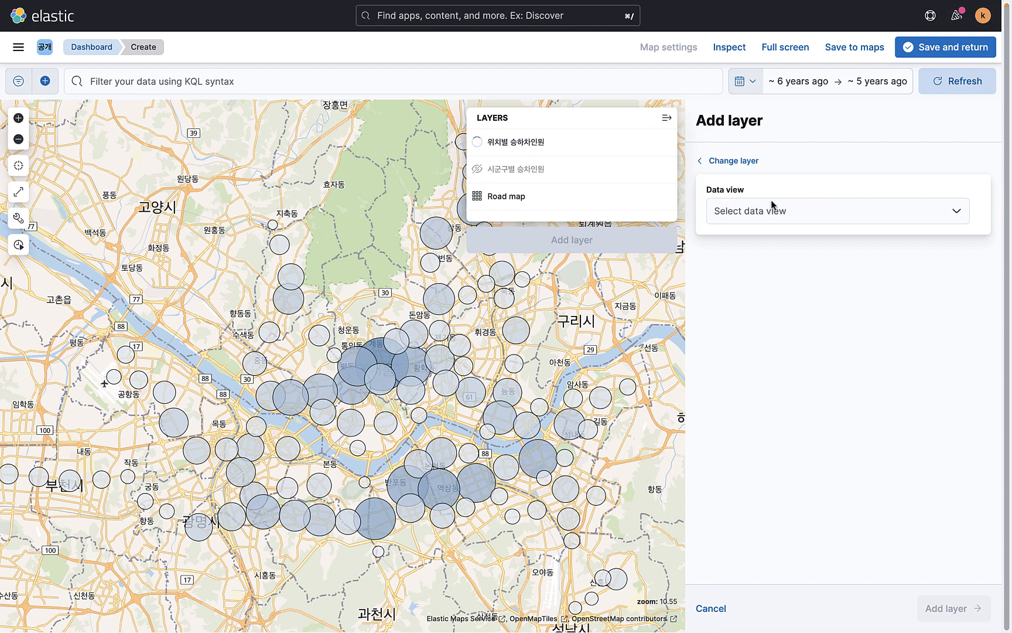
left_click(796, 212)
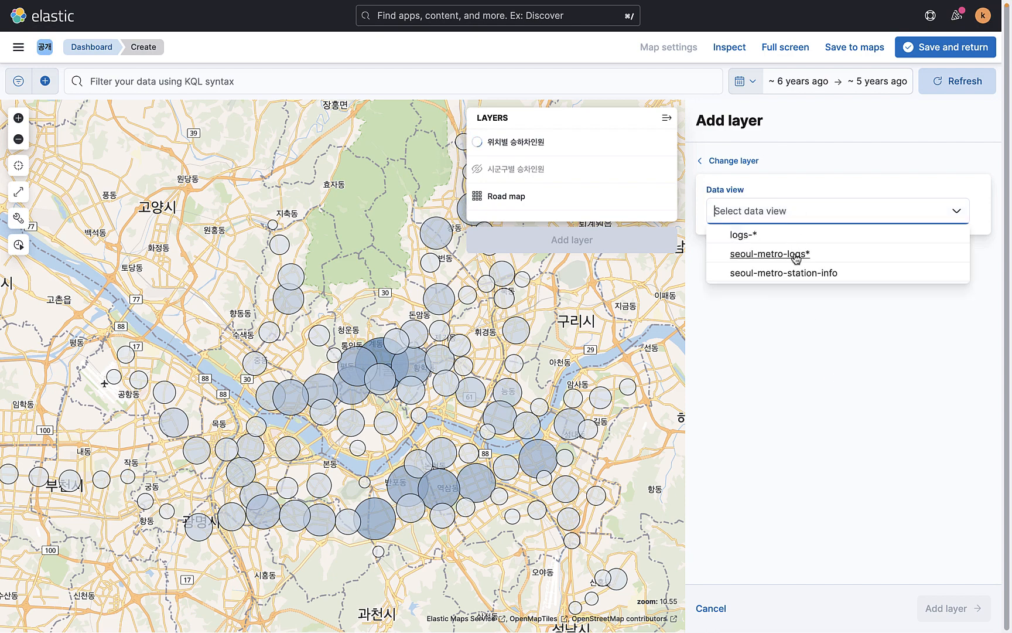
left_click(825, 273)
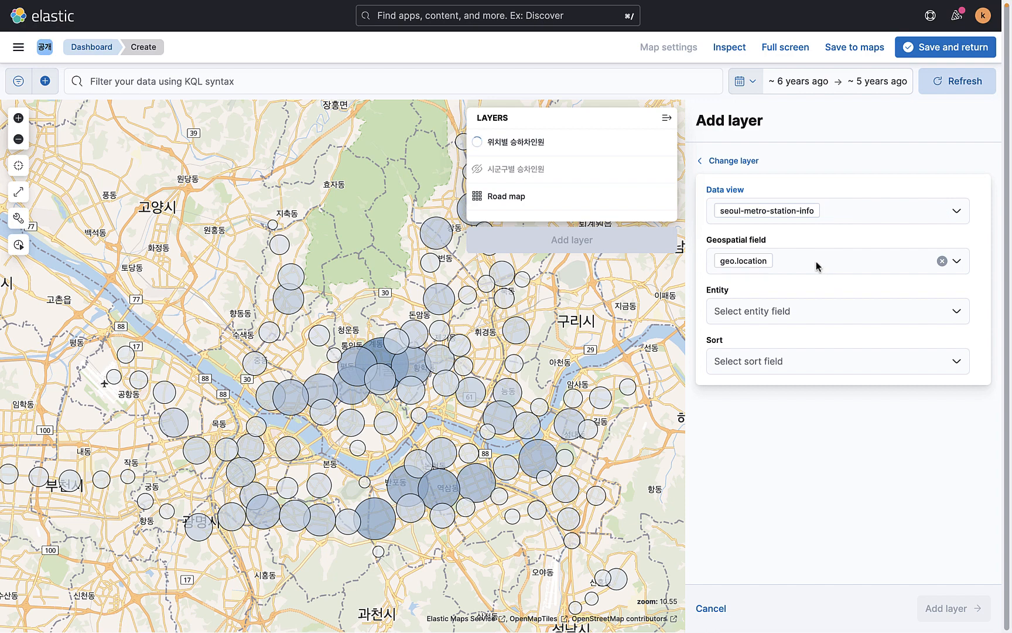
left_click(818, 266)
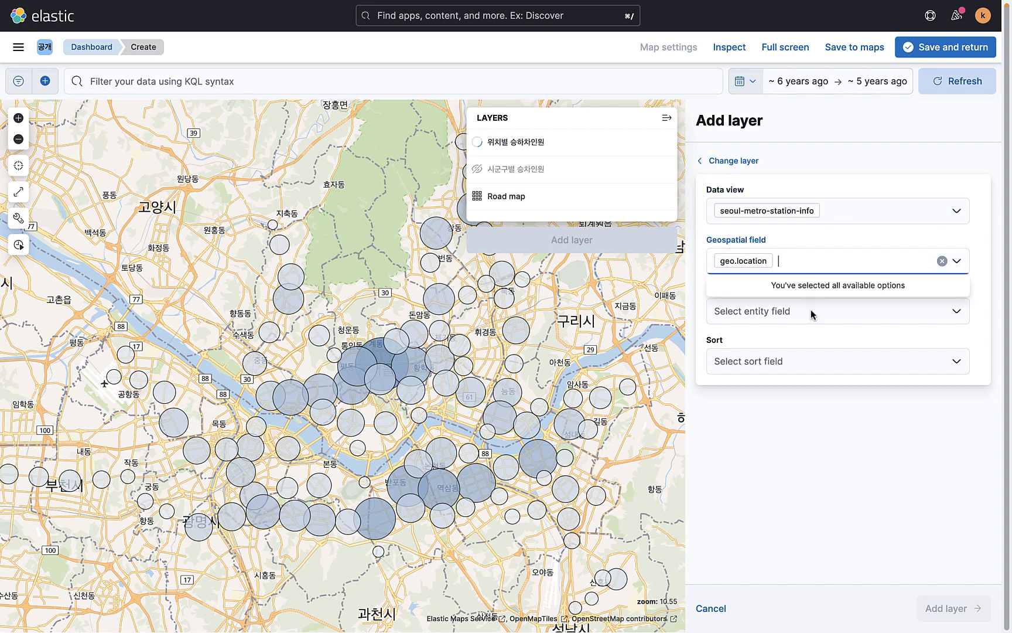
Set the tracks' entity field to line.name_sub and their sort field to line.station_seq
left_click(812, 314)
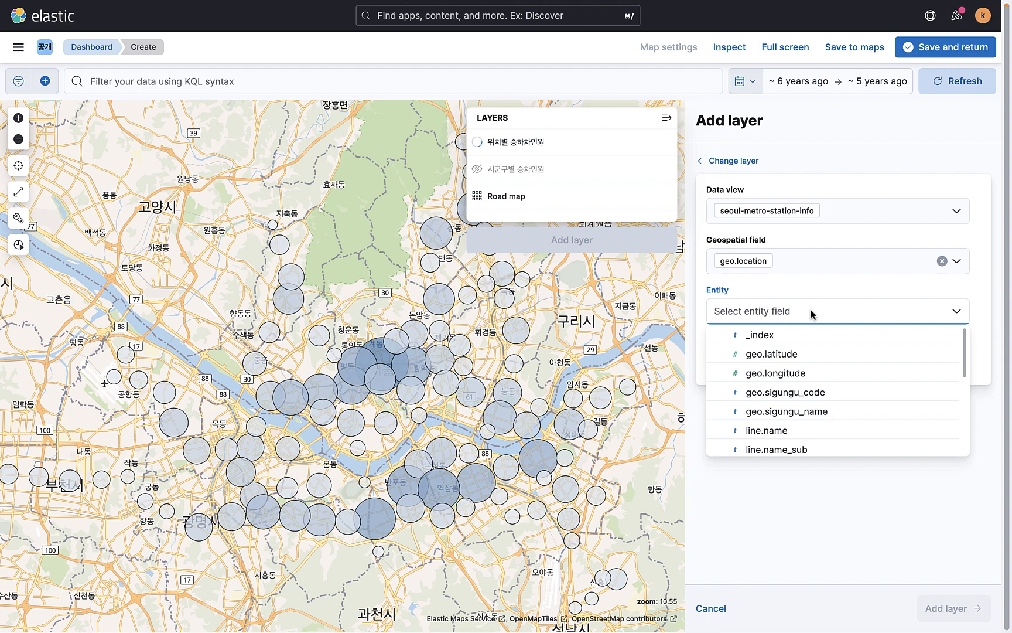
scroll(808, 389, "down", 1)
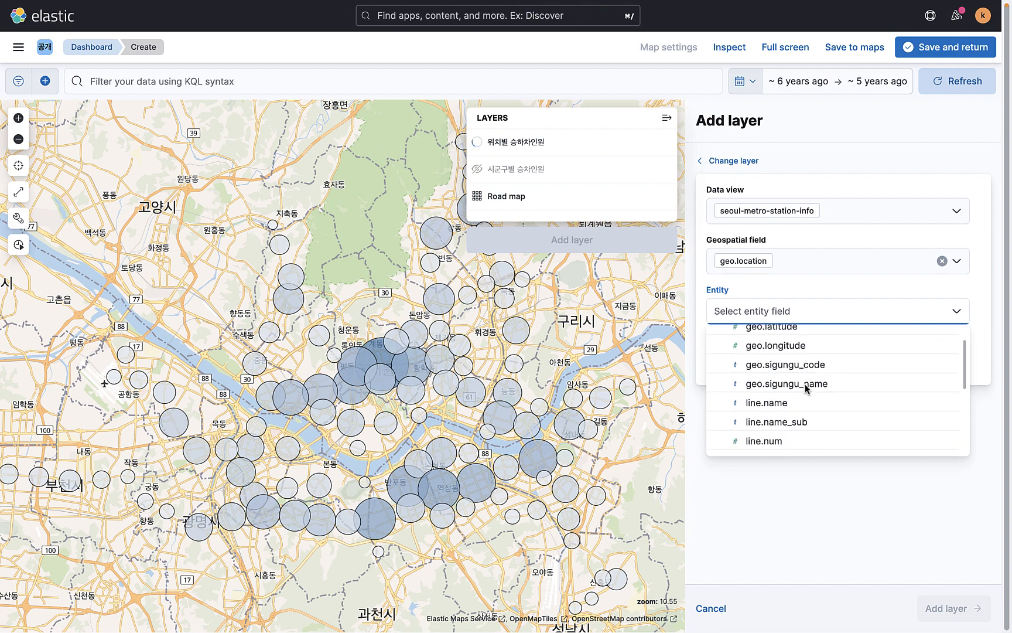
scroll(813, 404, "down", 4)
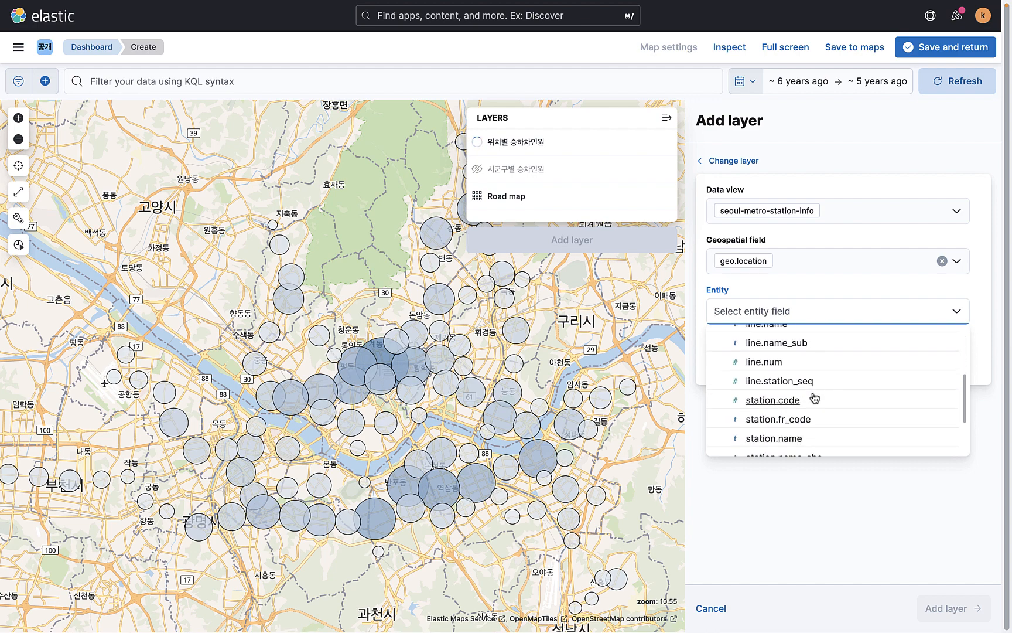
scroll(826, 393, "down", 2)
scroll(852, 376, "up", 3)
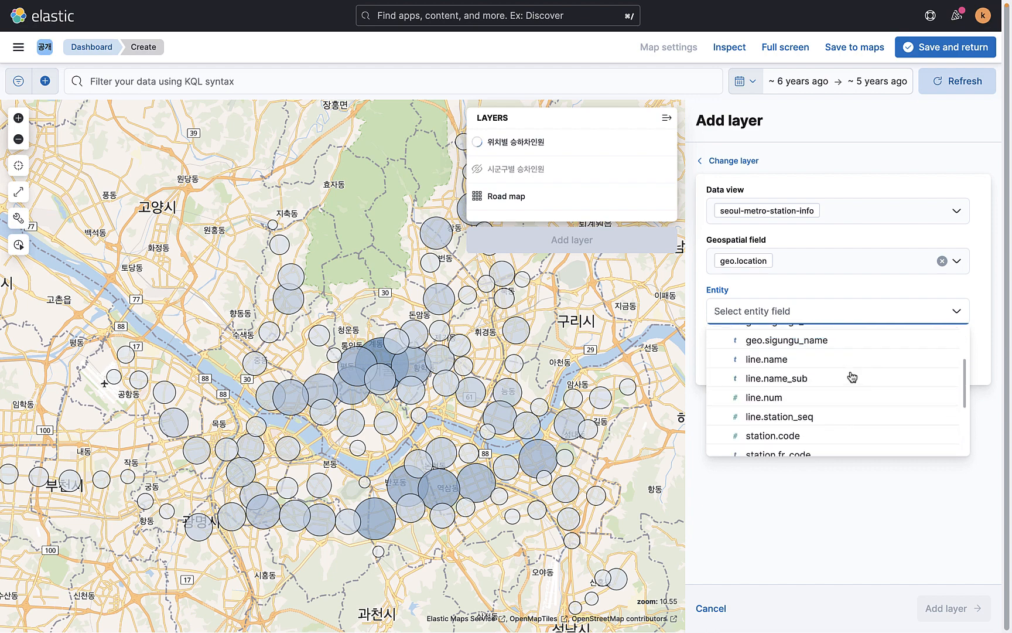
left_click(786, 380)
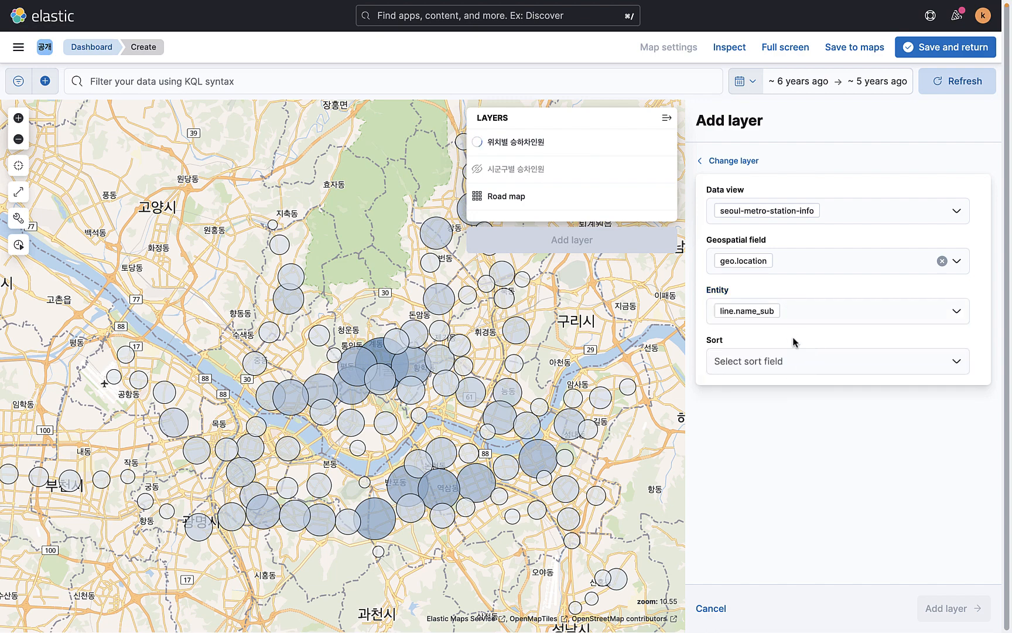
left_click(800, 376)
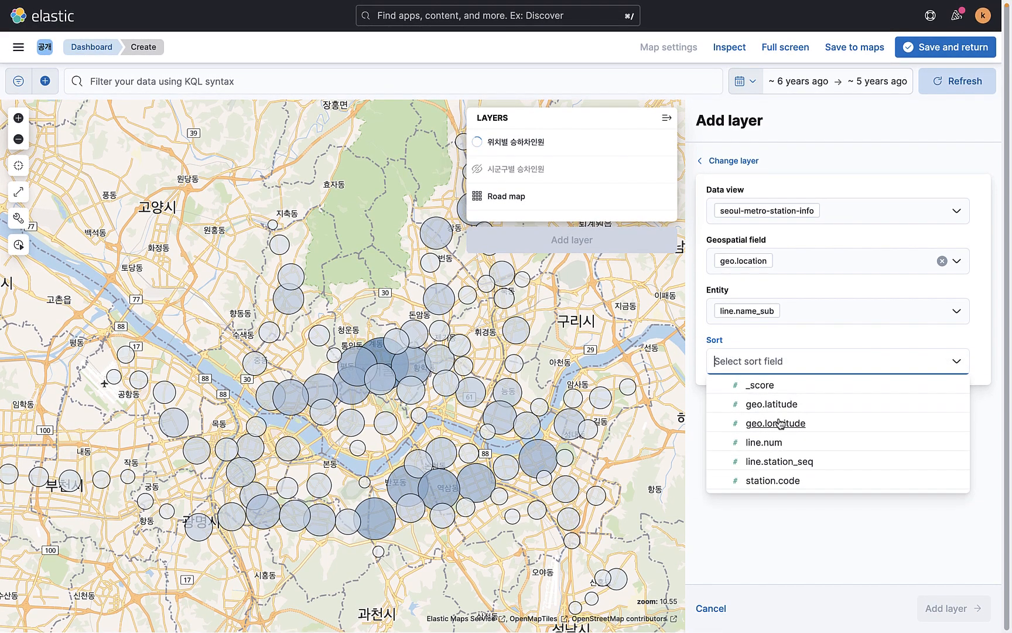
left_click(809, 462)
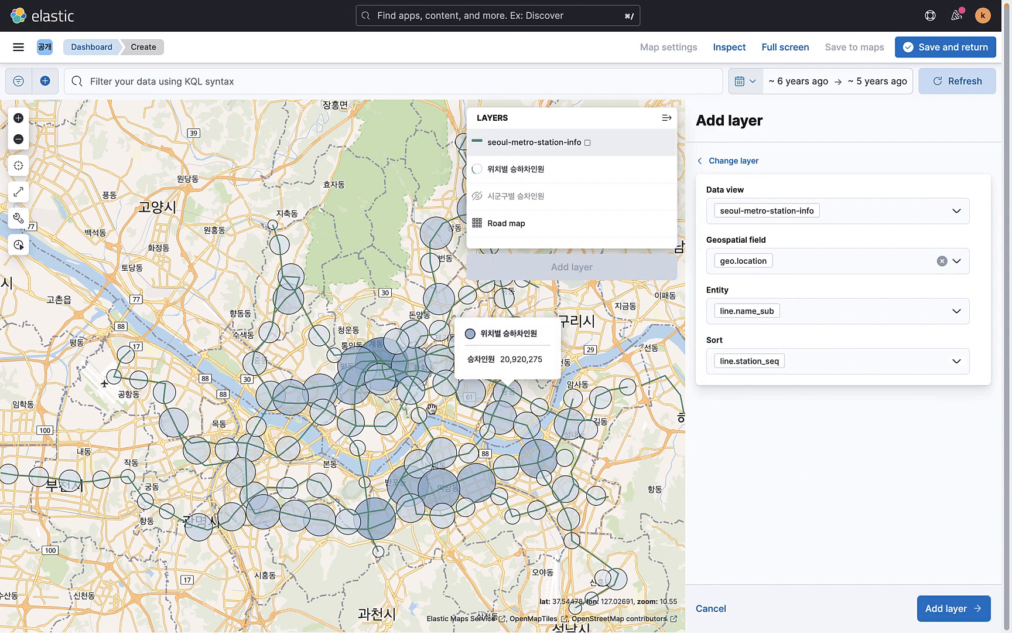
Check the previewed subway lines against the station circles and add the tracks layer to the map
scroll(429, 374, "up", 3)
scroll(428, 376, "up", 3)
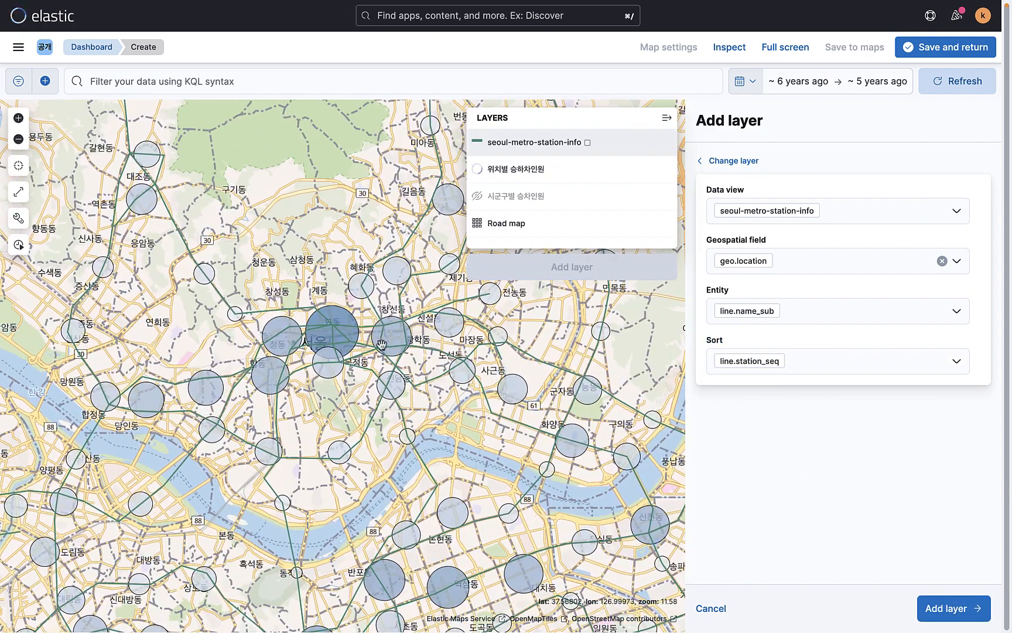
scroll(435, 359, "down", 3)
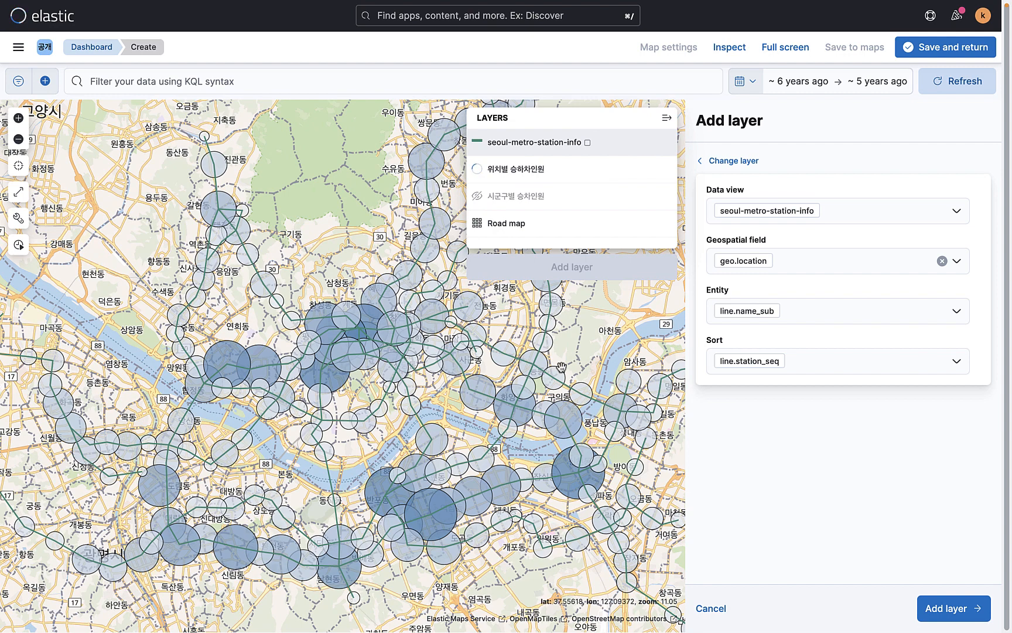
scroll(562, 369, "down", 1)
left_click(952, 611)
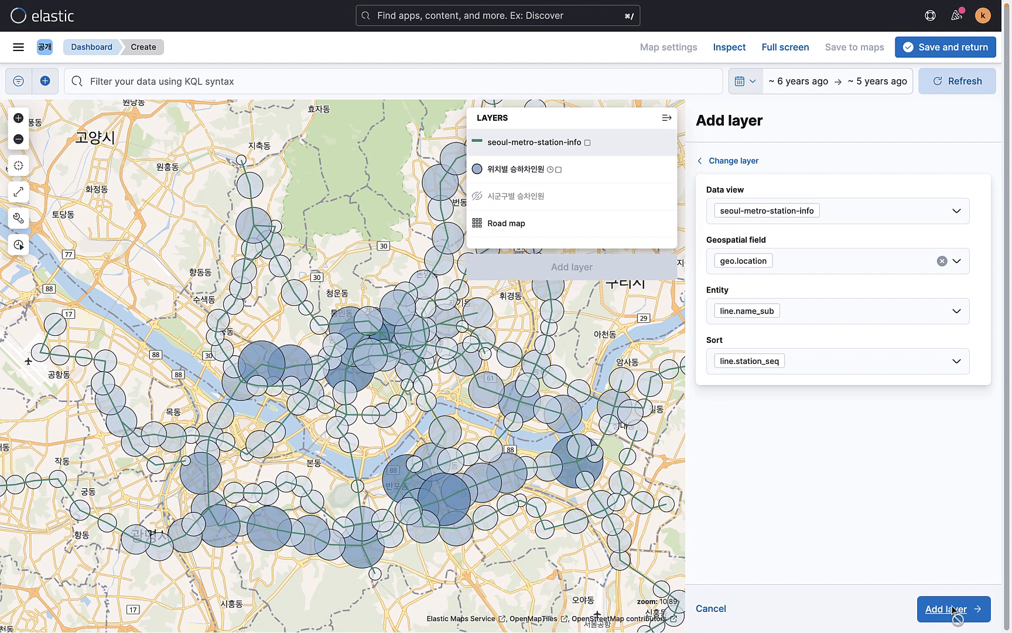
Name the new tracks layer 지하철 노선도
left_click(840, 220)
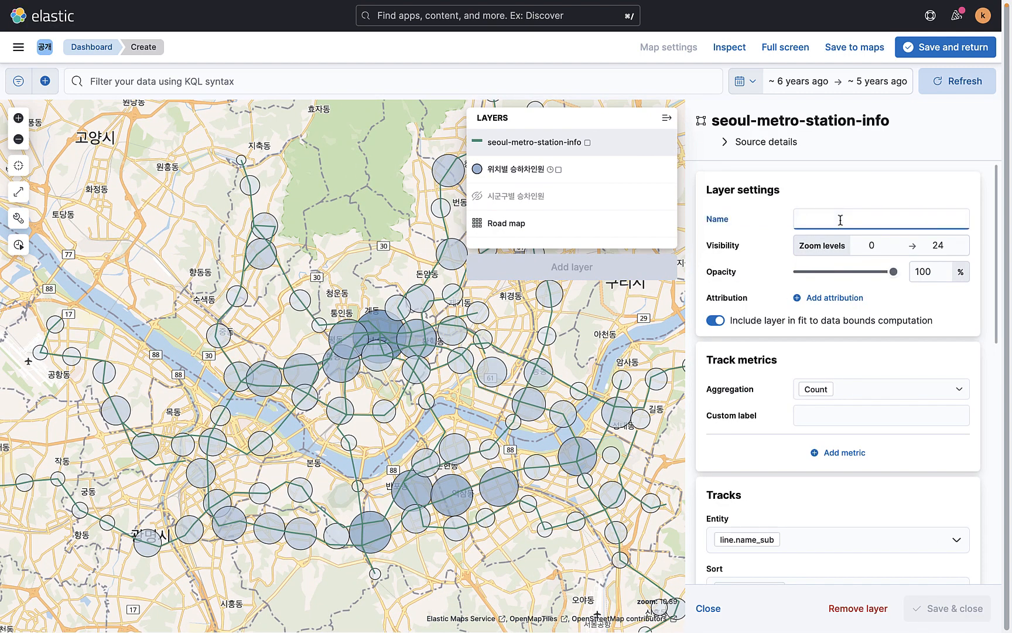
type("지하철 노선")
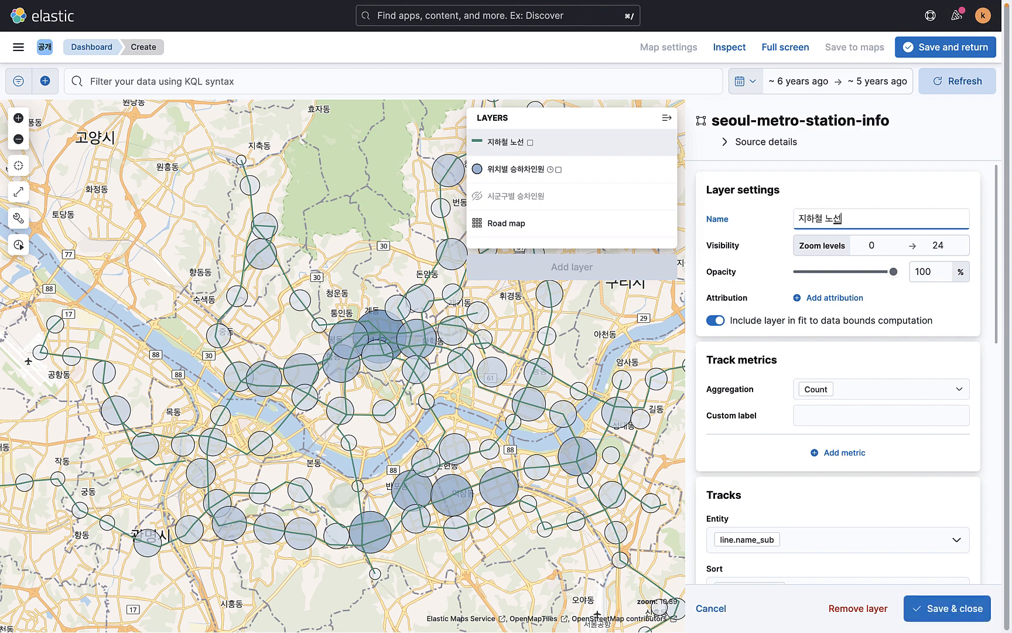
type("도")
Set the track metric to the top term of line.name with the custom label 호선명
left_click(887, 391)
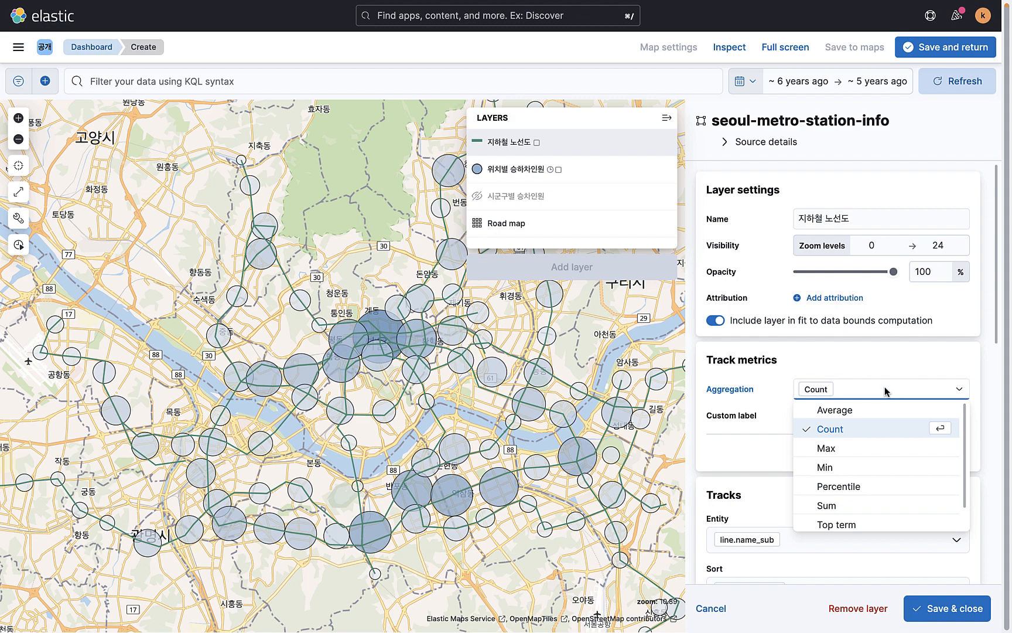
scroll(865, 495, "down", 1)
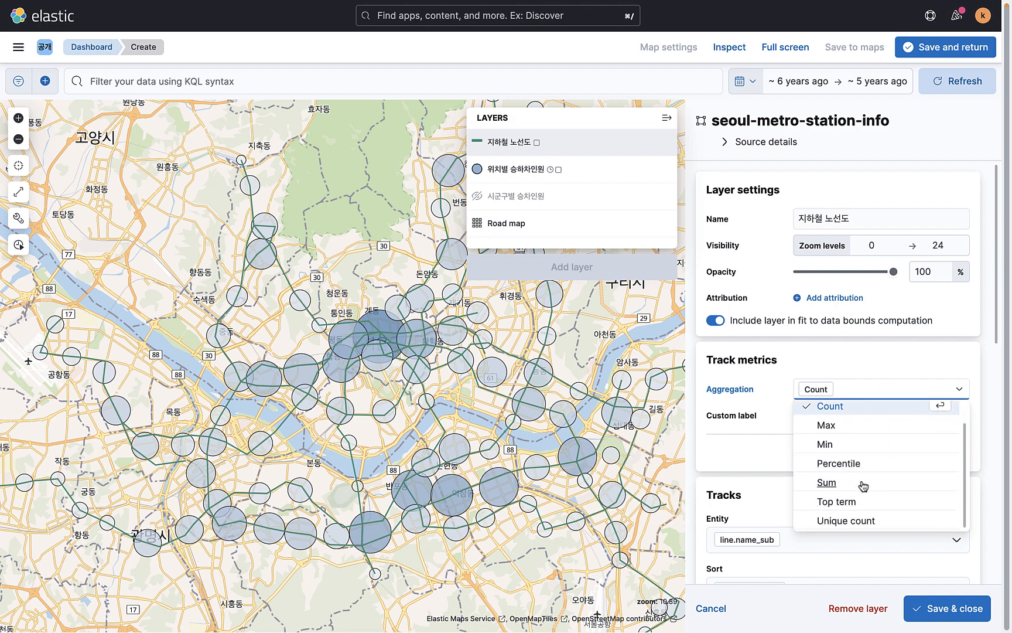
left_click(838, 502)
left_click(875, 416)
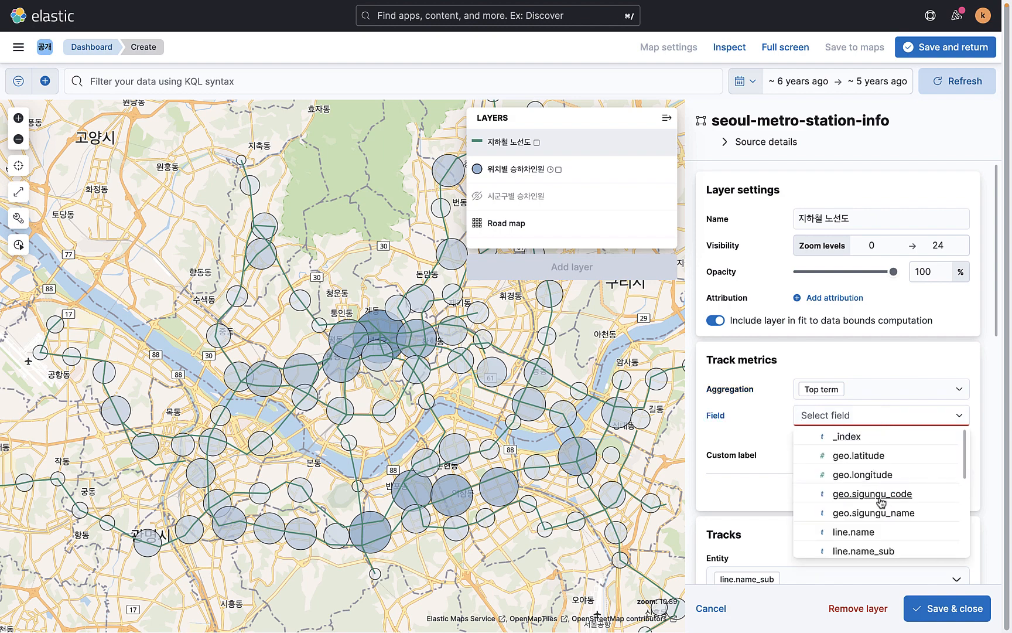
left_click(869, 534)
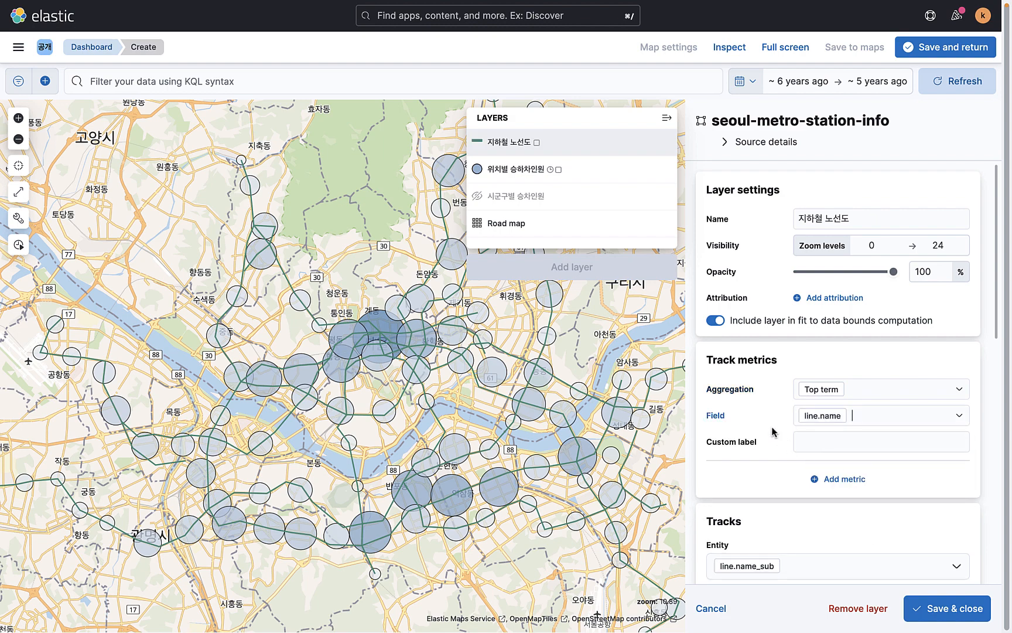
left_click(838, 442)
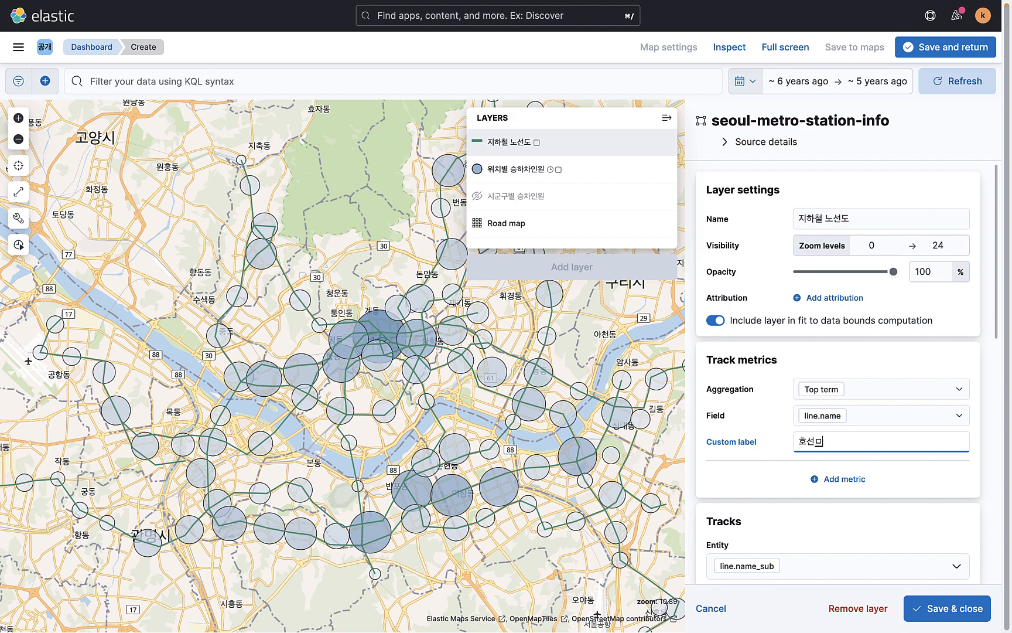
type("호선명")
left_click(747, 488)
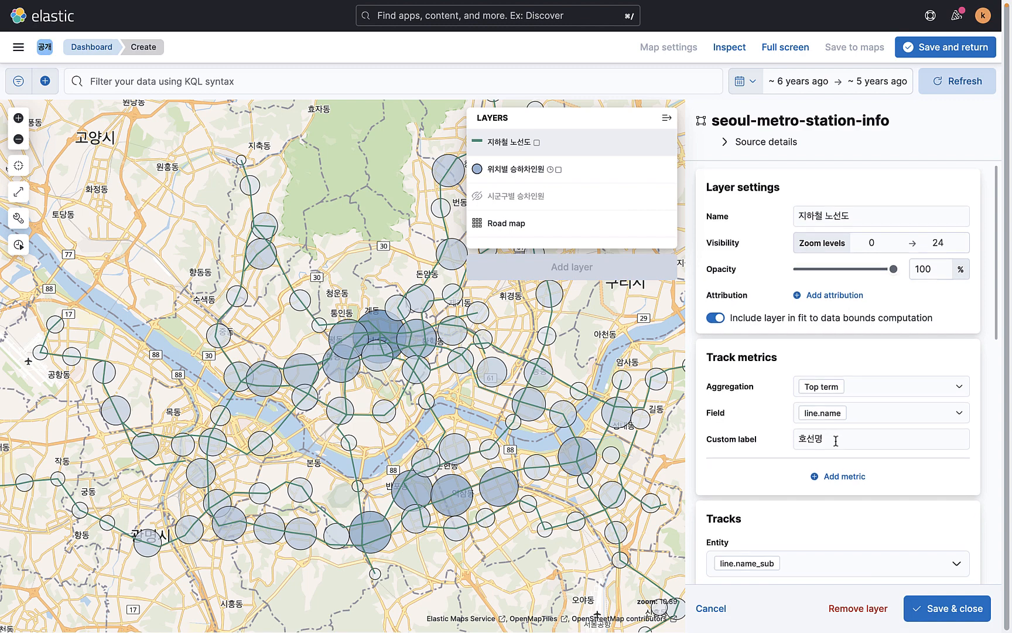
Set the 지하철 노선도 layer's fixed border width to 3 px
scroll(836, 442, "down", 5)
scroll(836, 445, "down", 8)
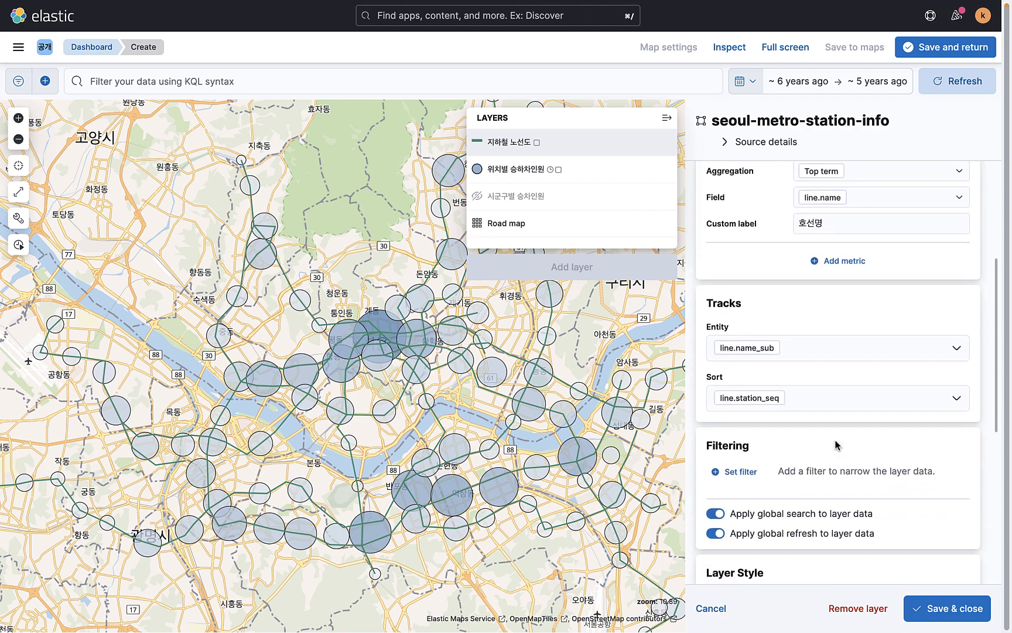
scroll(891, 561, "down", 2)
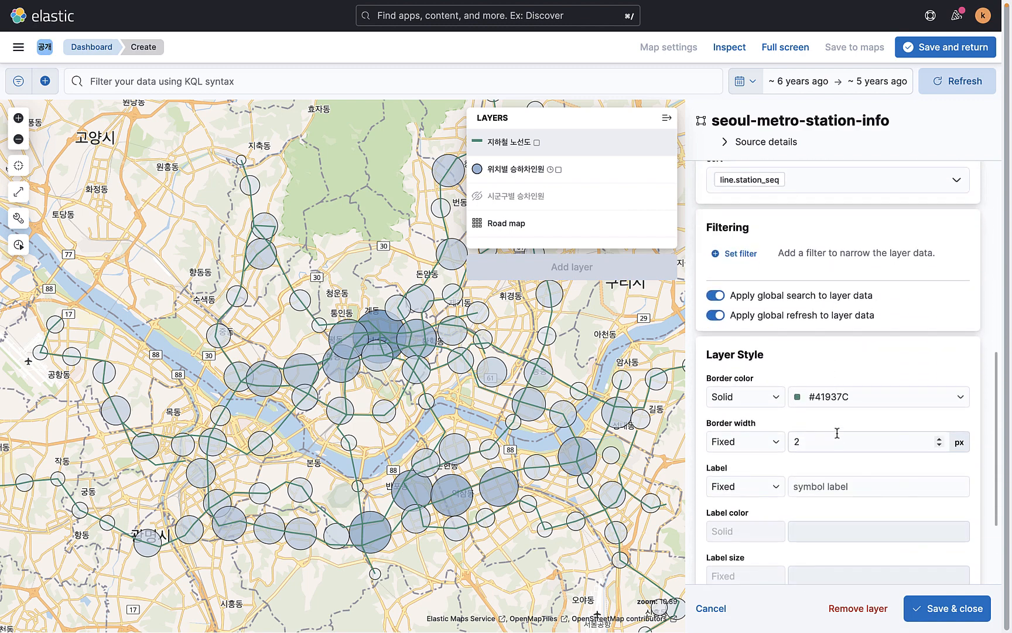
left_click(777, 401)
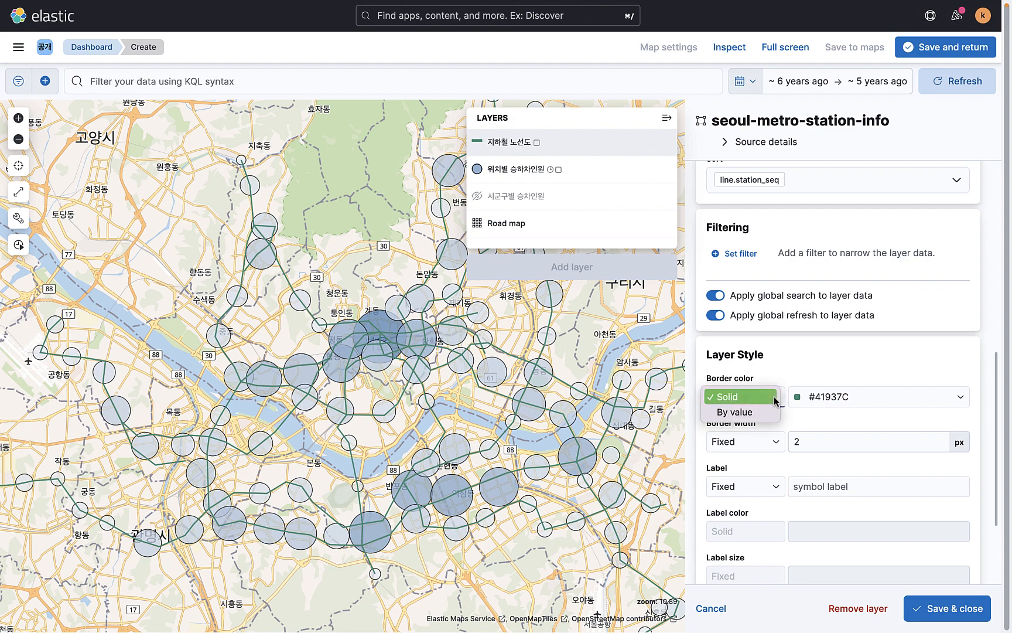
left_click(785, 433)
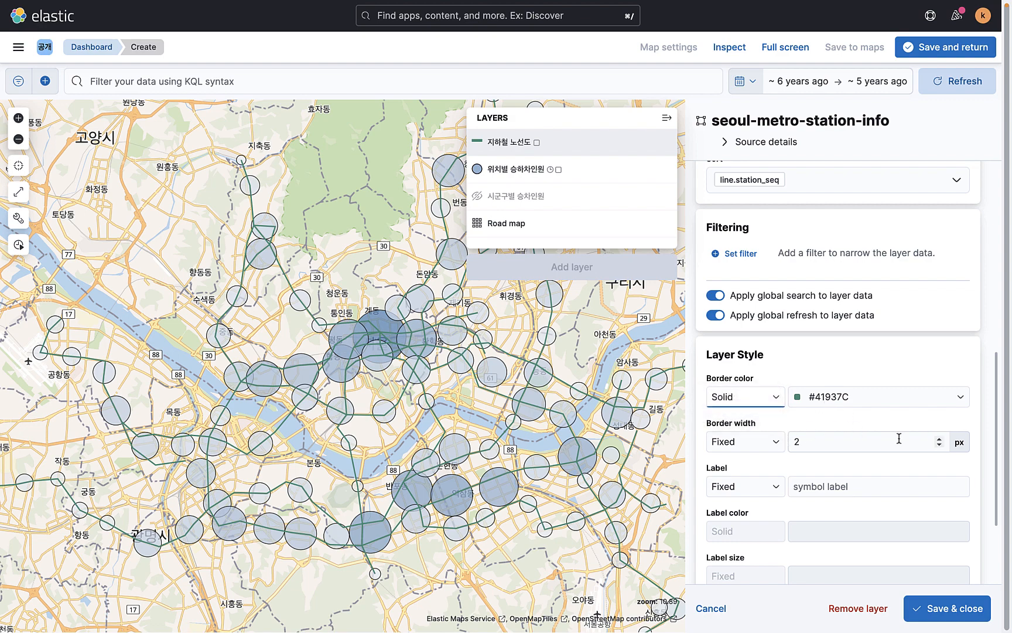
left_click(940, 439)
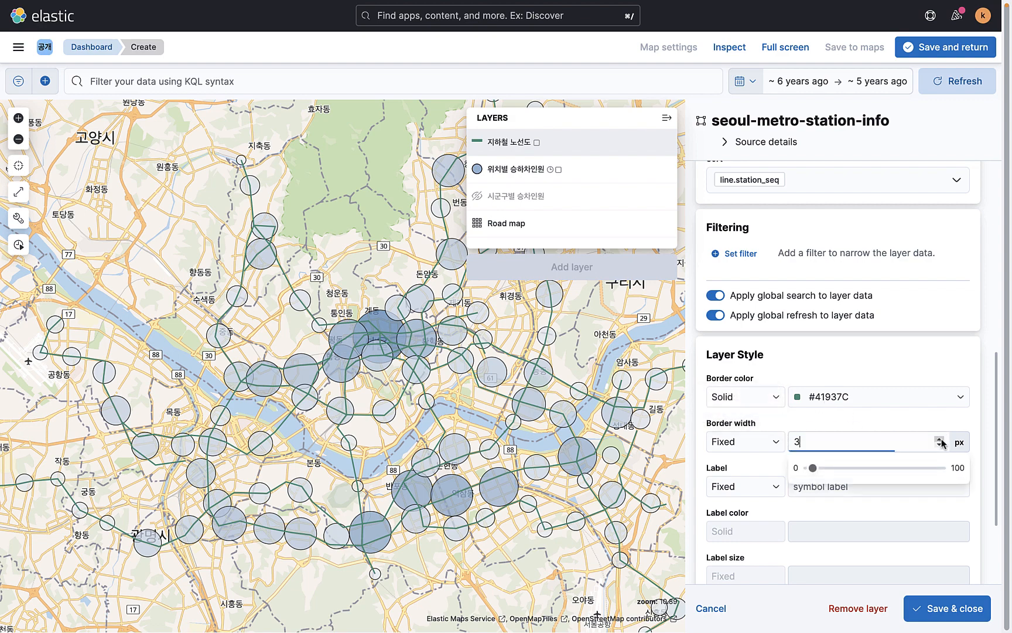
left_click(835, 416)
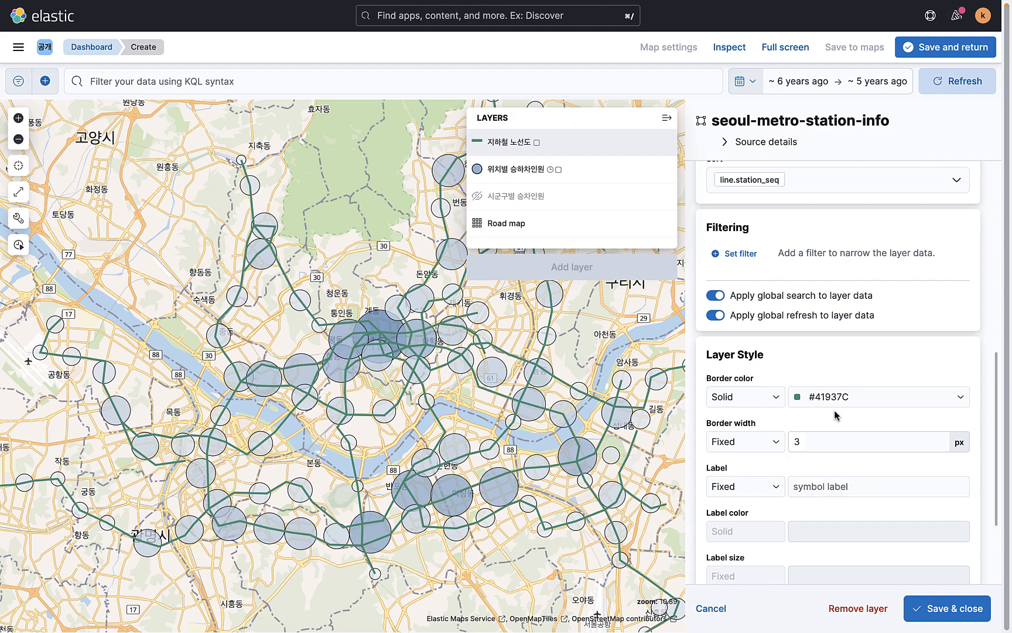
Color the subway lines by value using the 호선명 field and check the colored lines on the map
left_click(752, 397)
left_click(749, 414)
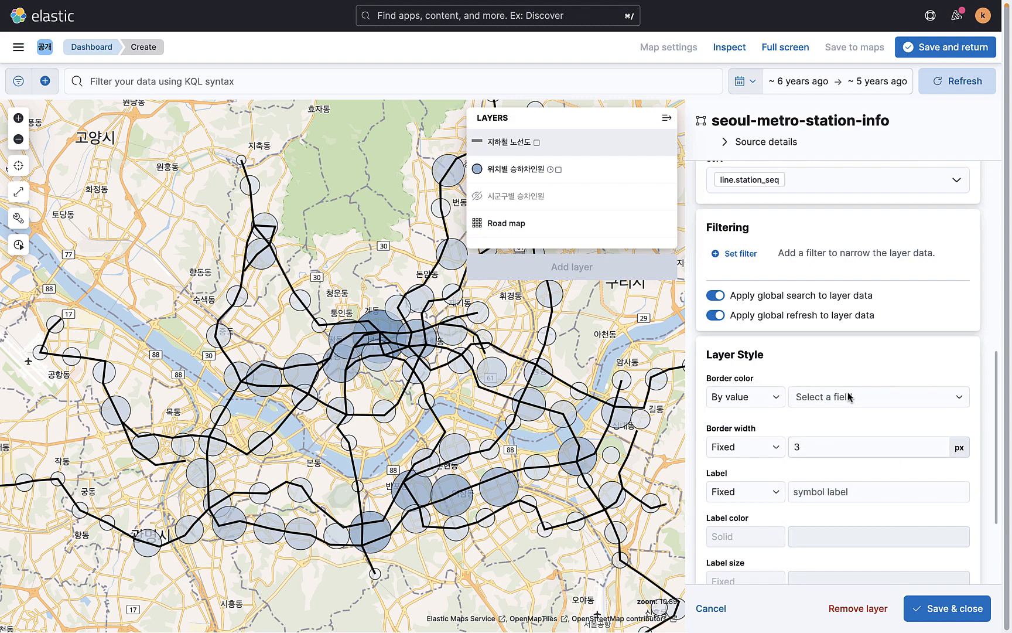
left_click(849, 397)
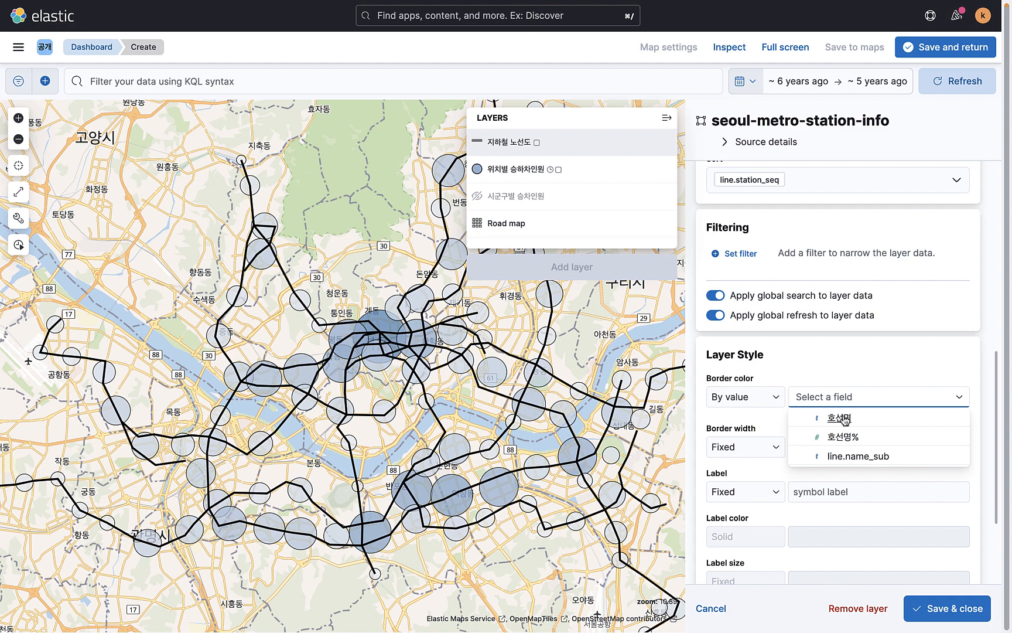
left_click(845, 420)
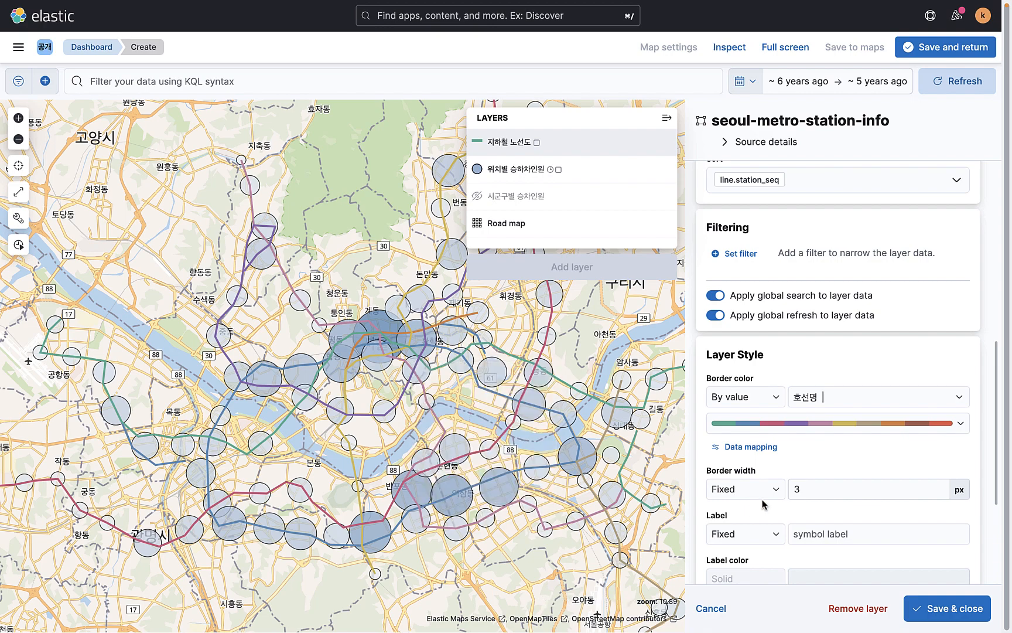
scroll(469, 410, "down", 3)
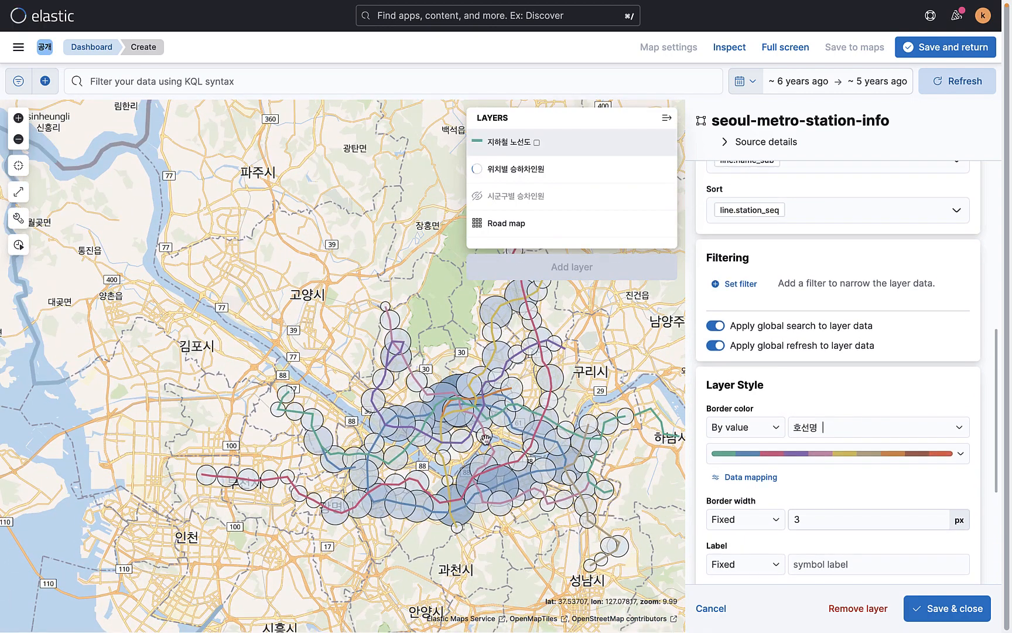
mouse_move(485, 437)
scroll(486, 438, "up", 3)
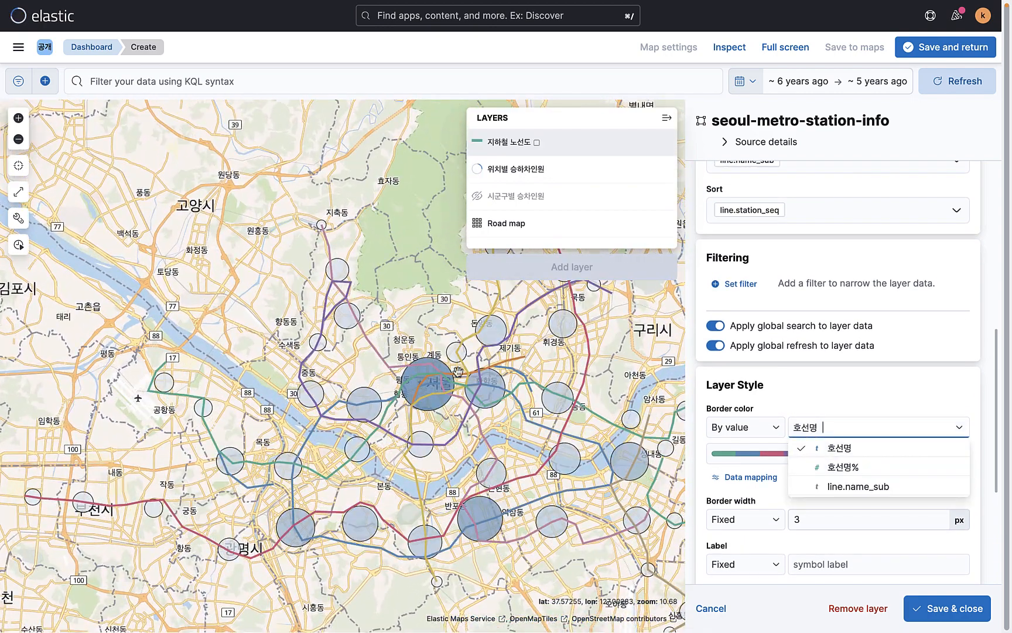
left_click(849, 394)
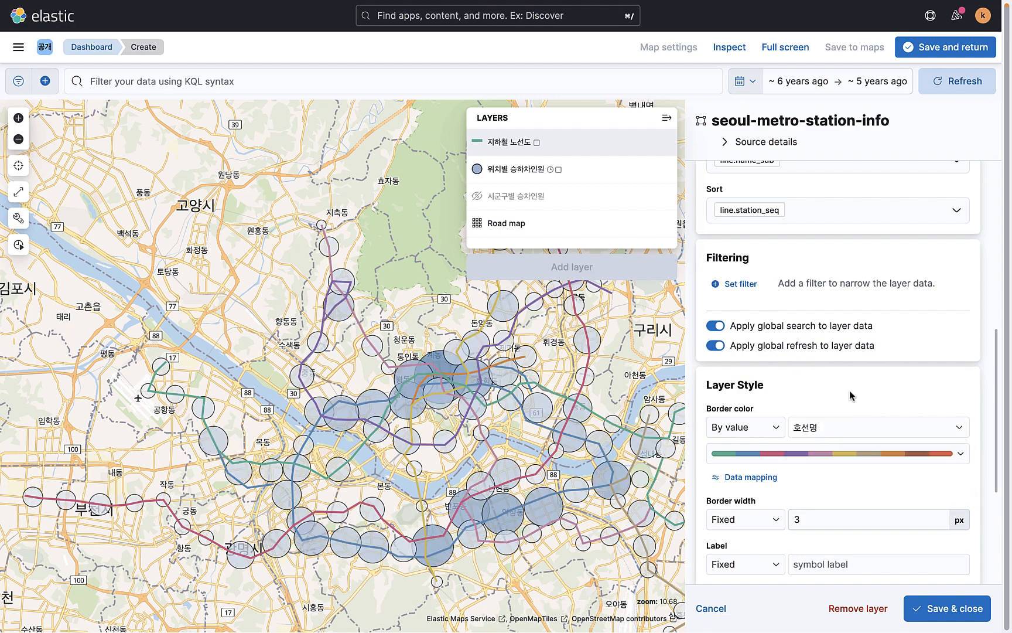
Switch the border color to a custom color palette and give 1호선 the dark blue #1C04A2
left_click(923, 453)
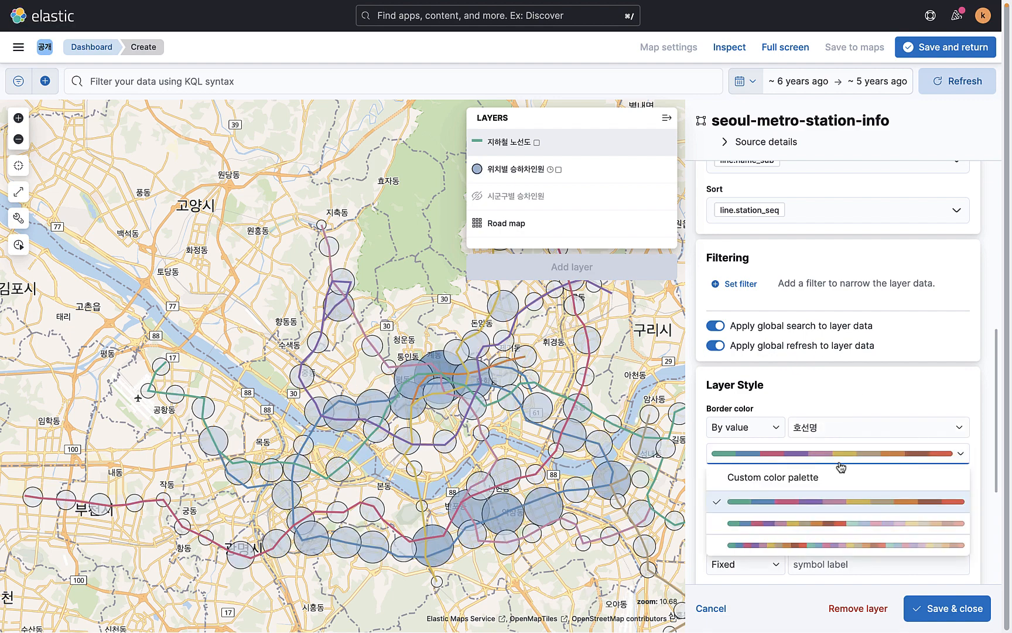
left_click(805, 477)
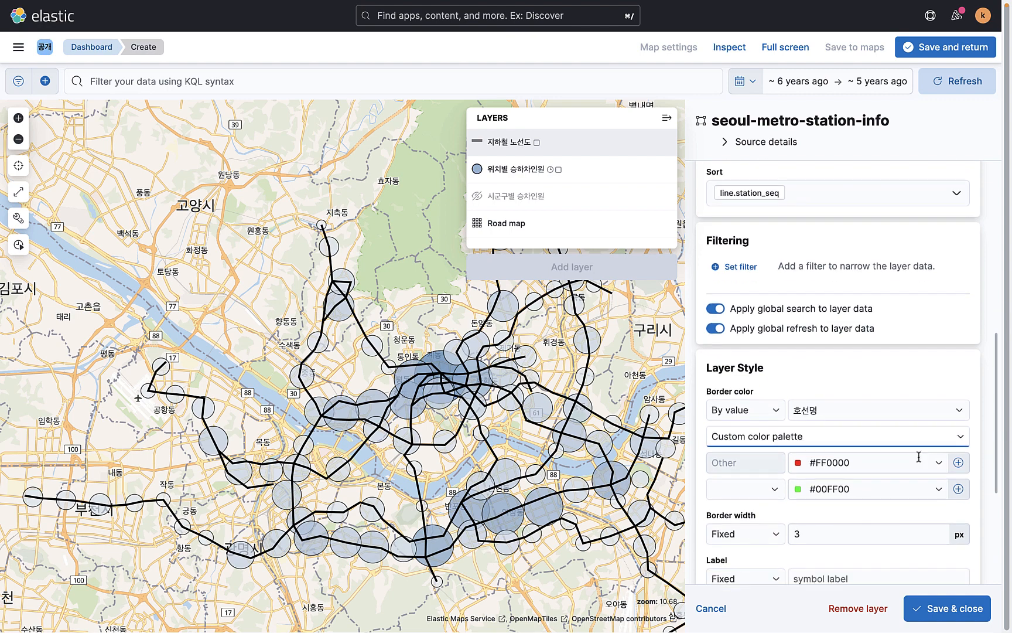
scroll(919, 456, "down", 3)
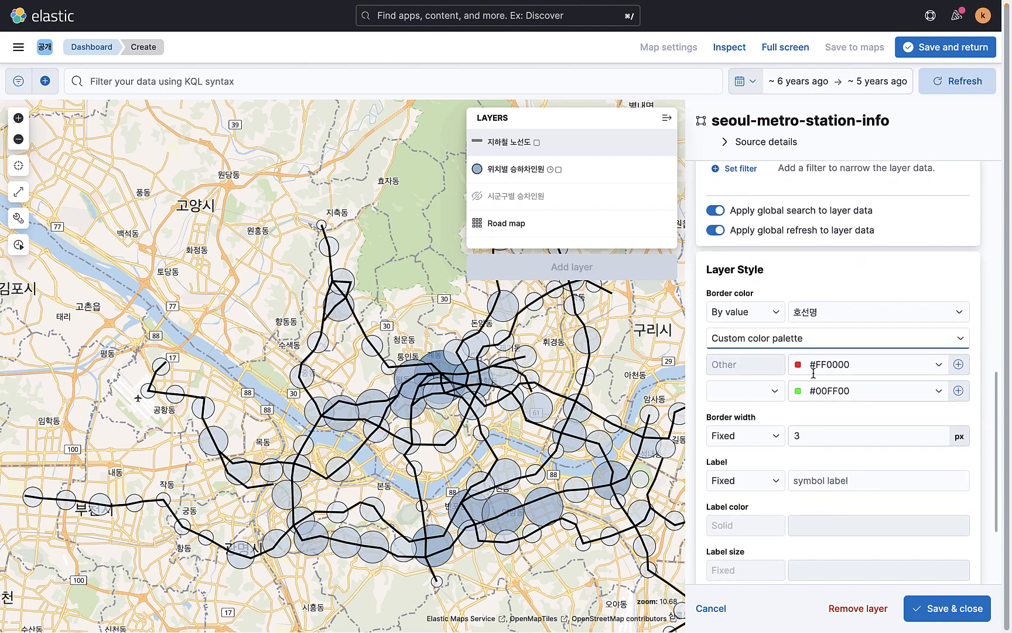
left_click(773, 391)
left_click(741, 410)
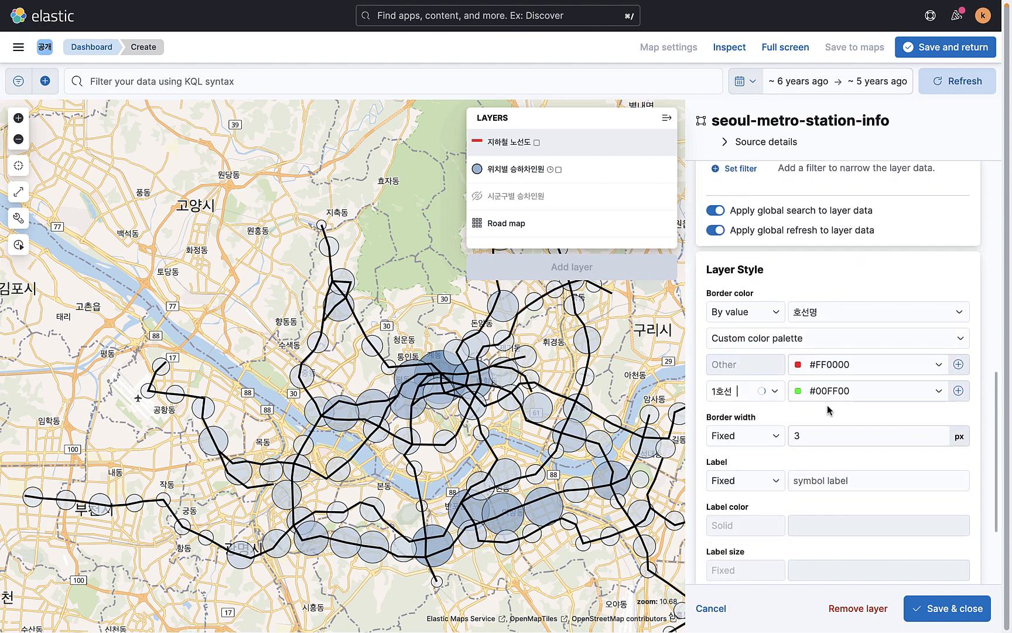
left_click(921, 391)
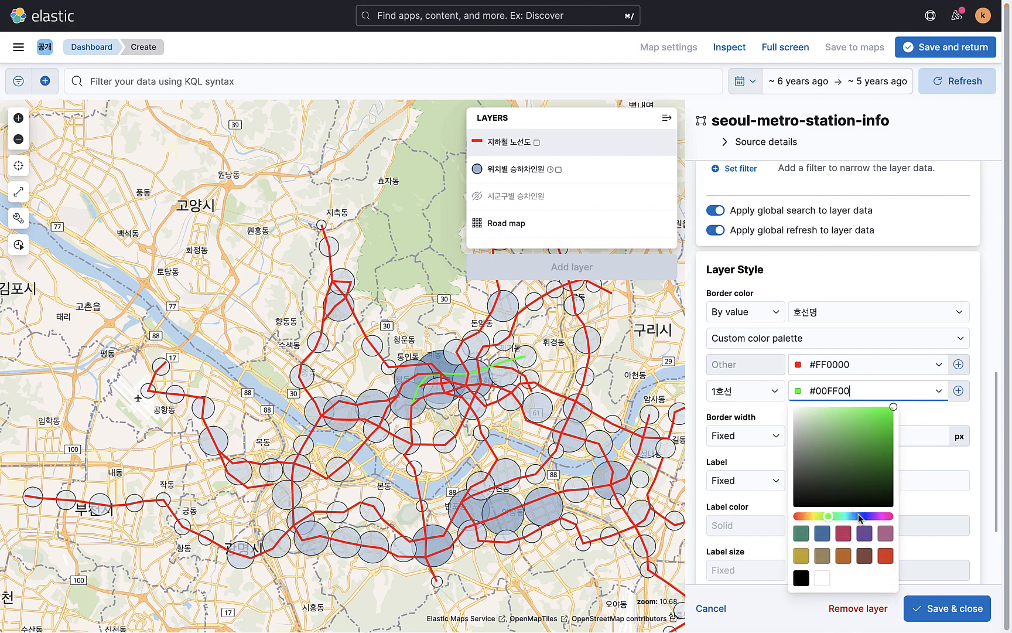
left_click_drag(858, 515, 861, 516)
left_click_drag(888, 417, 891, 446)
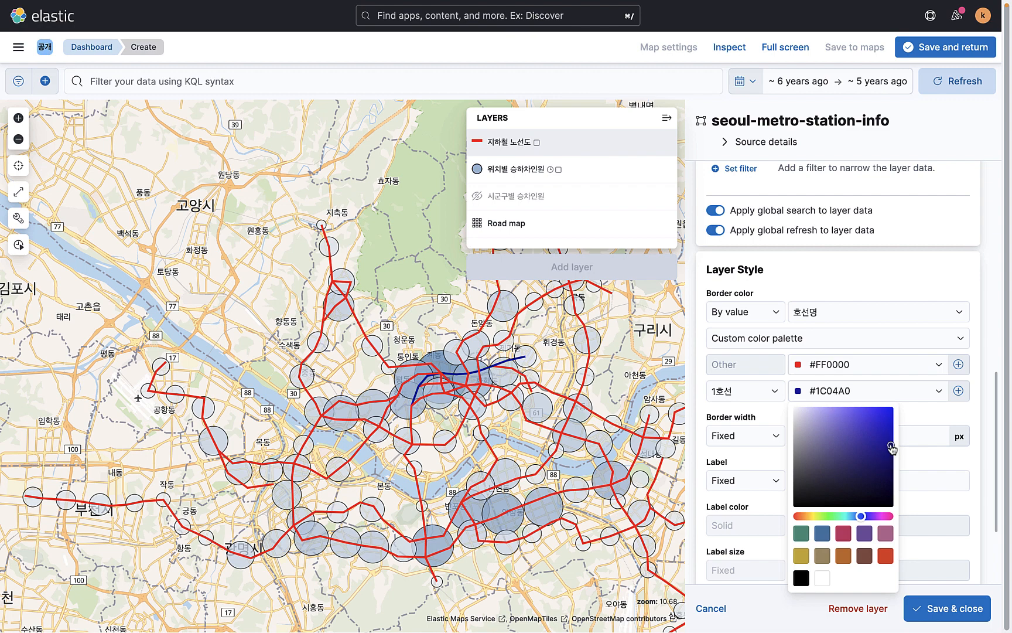
left_click(939, 413)
Add a palette entry for 2호선 with the green swatch #41937C
left_click(958, 390)
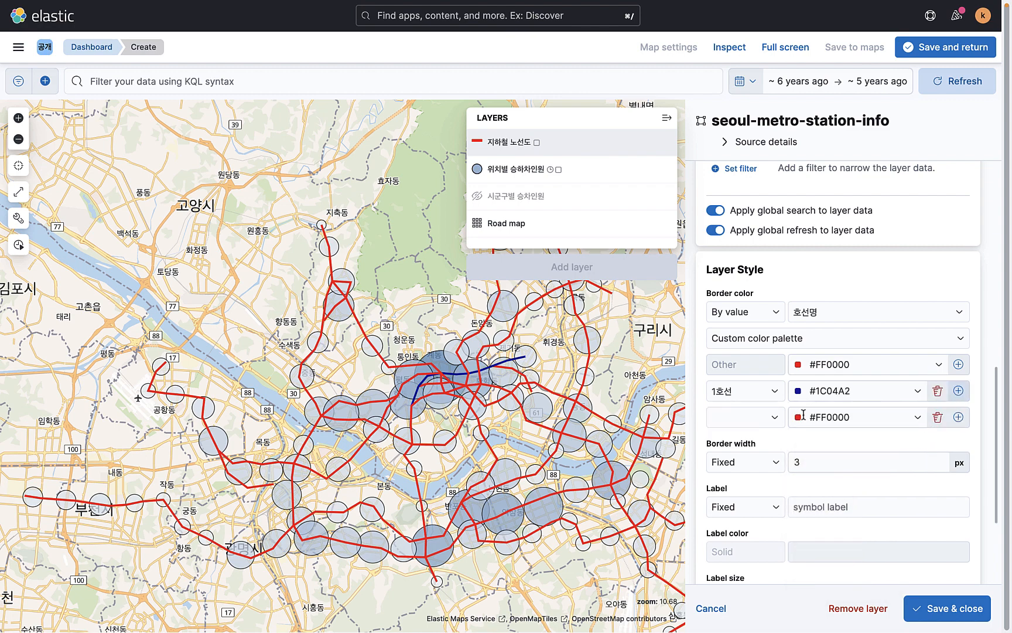
left_click(775, 417)
left_click(752, 456)
left_click(854, 417)
left_click(801, 347)
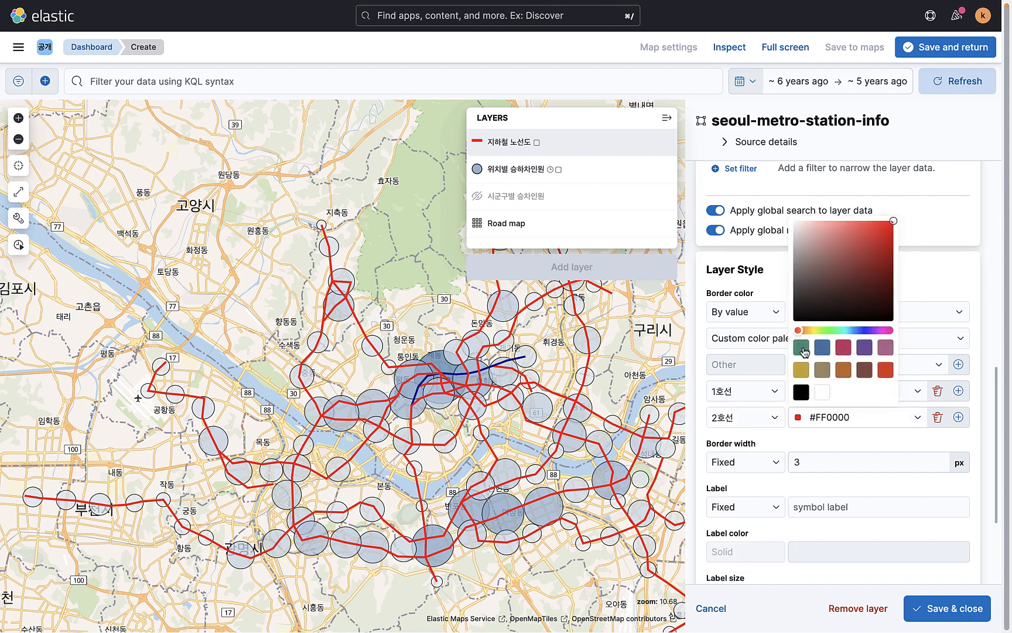
Add a palette entry for 3호선 and give it the orange color #FA8B15
left_click(958, 417)
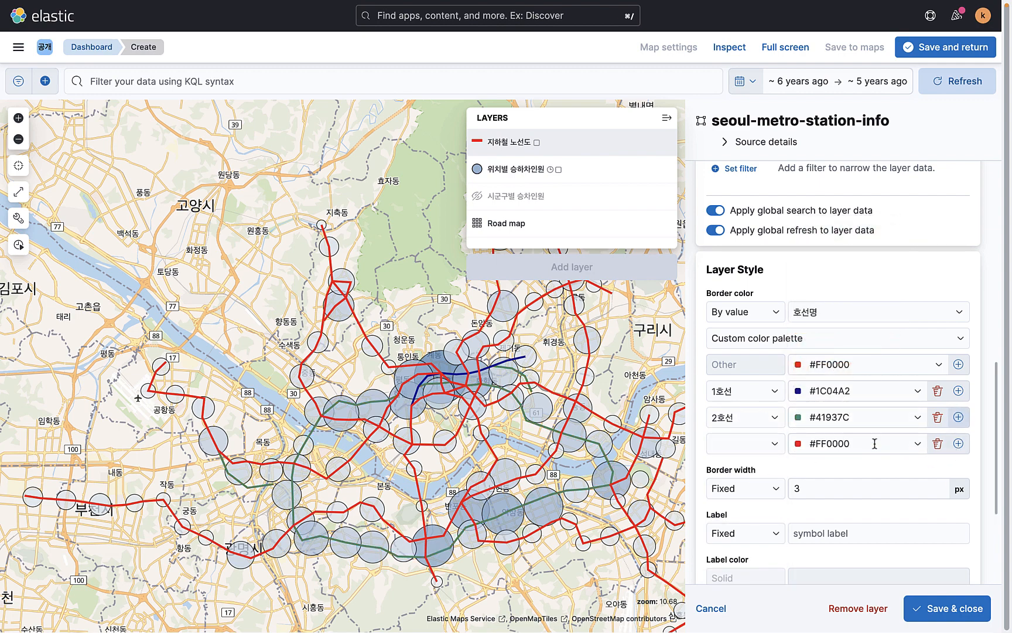
left_click(731, 448)
left_click(741, 500)
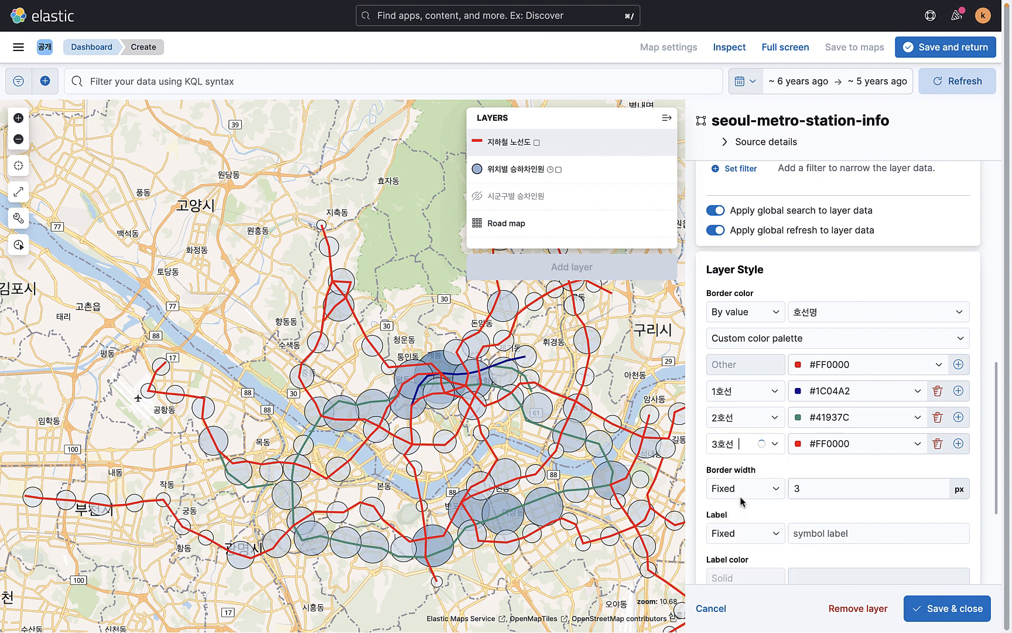
left_click(815, 447)
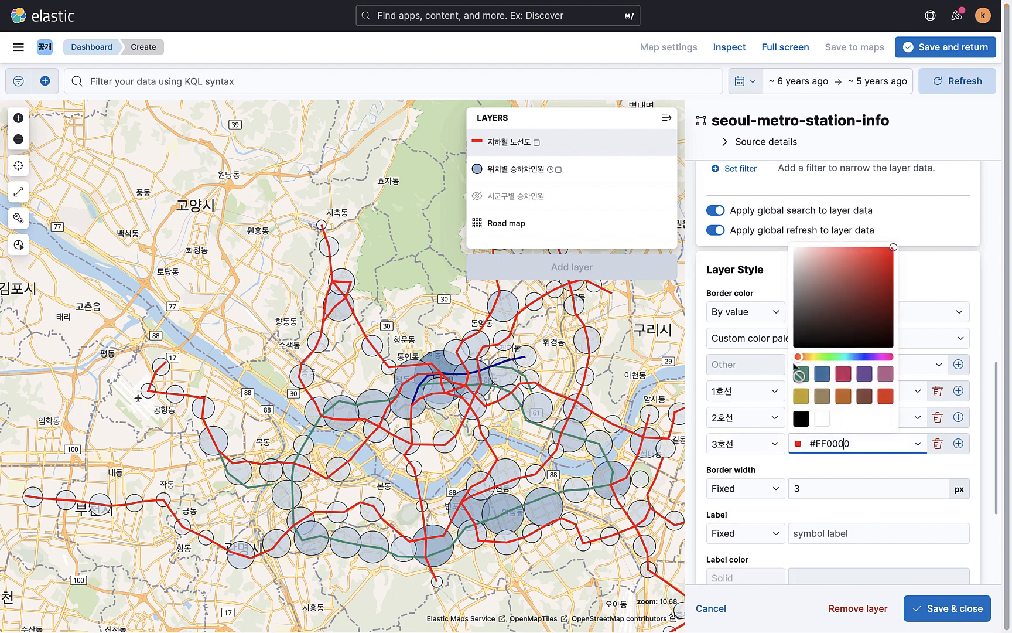
left_click_drag(801, 358, 803, 357)
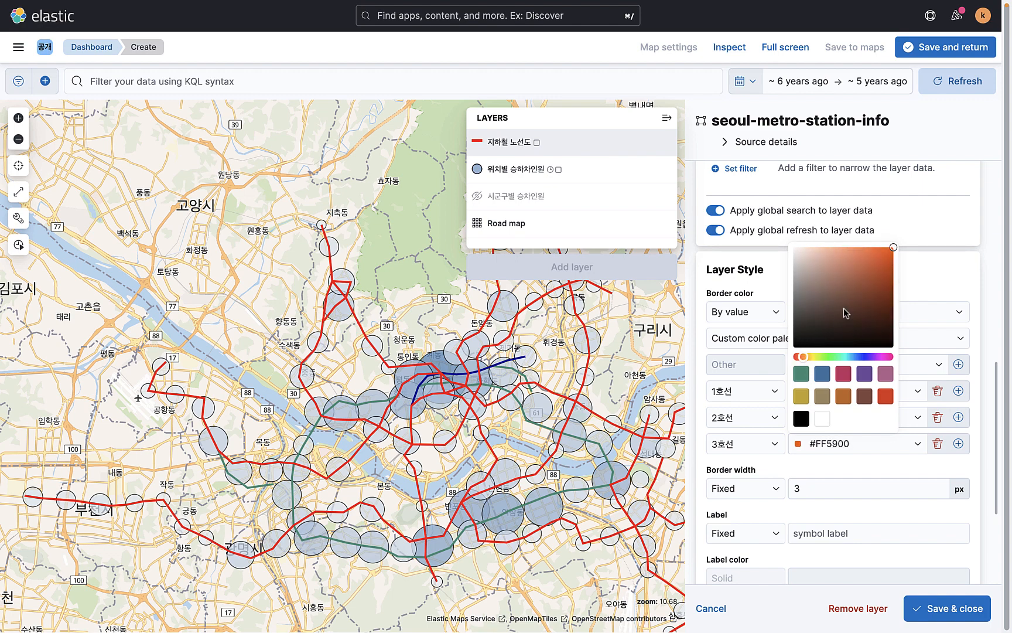
left_click(869, 275)
left_click_drag(869, 275, 870, 246)
left_click_drag(804, 357, 806, 357)
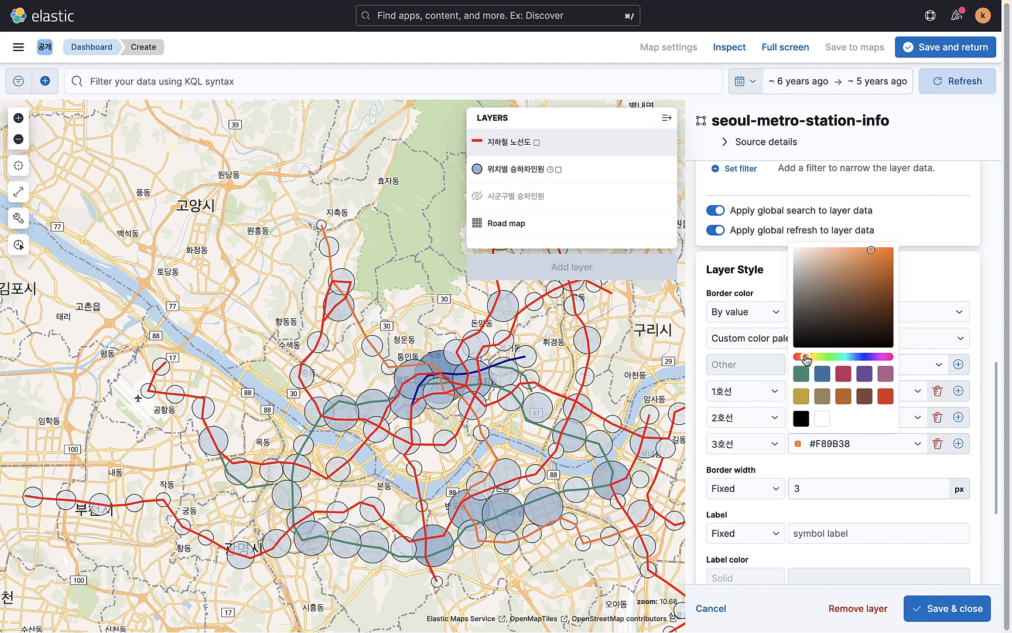
left_click_drag(876, 255, 885, 251)
left_click(940, 275)
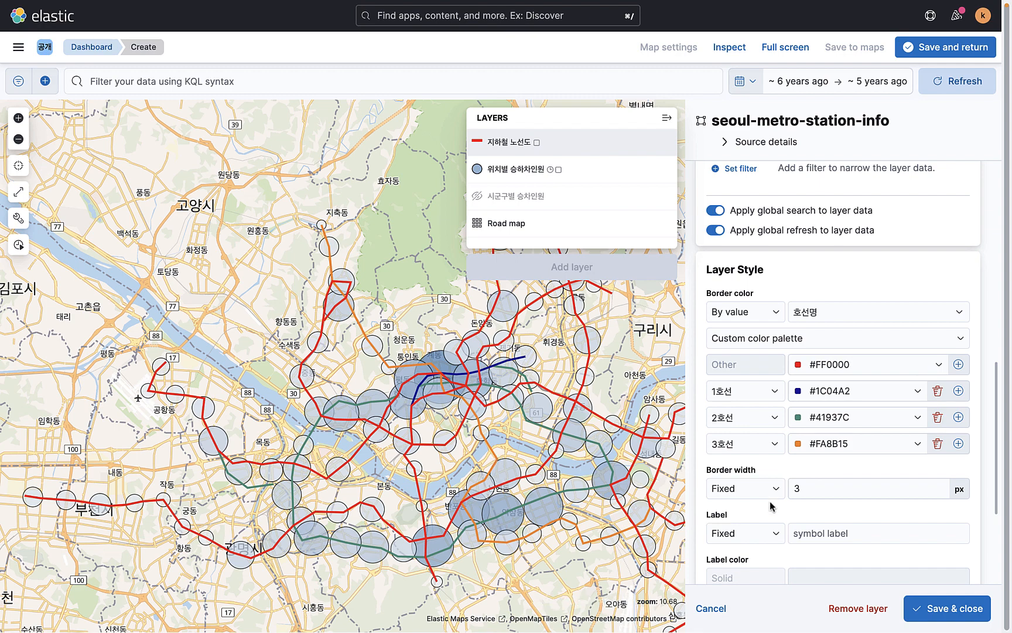
Add a palette entry for 4호선 and open its color for editing
scroll(797, 446, "down", 1)
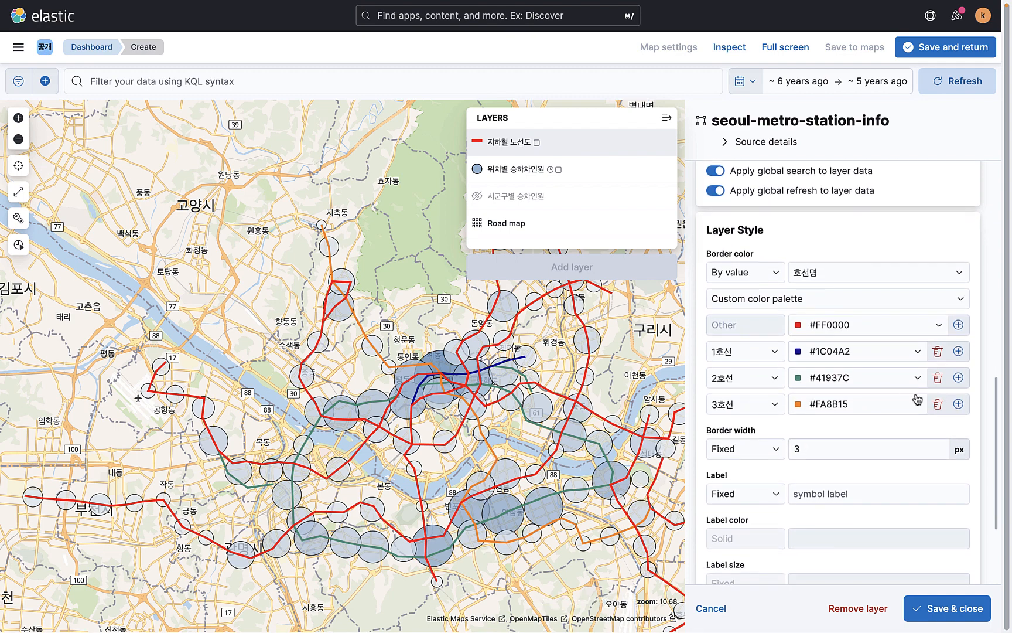
left_click(958, 404)
left_click(771, 440)
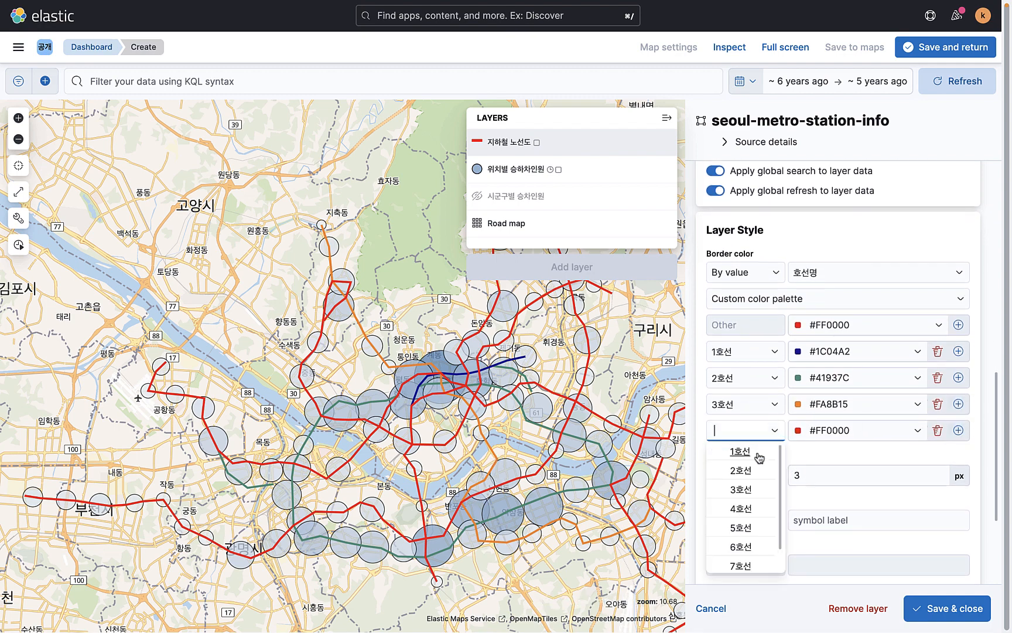
left_click(745, 510)
left_click(798, 431)
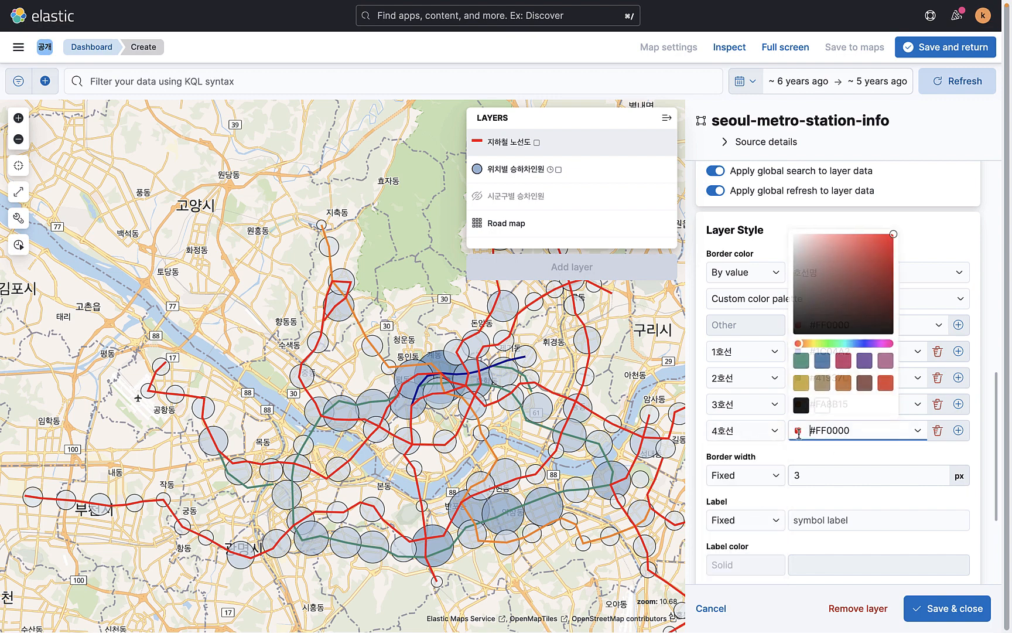
Set the border color of the 4호선 category to the blue #0040FF in the custom palette
left_click(859, 342)
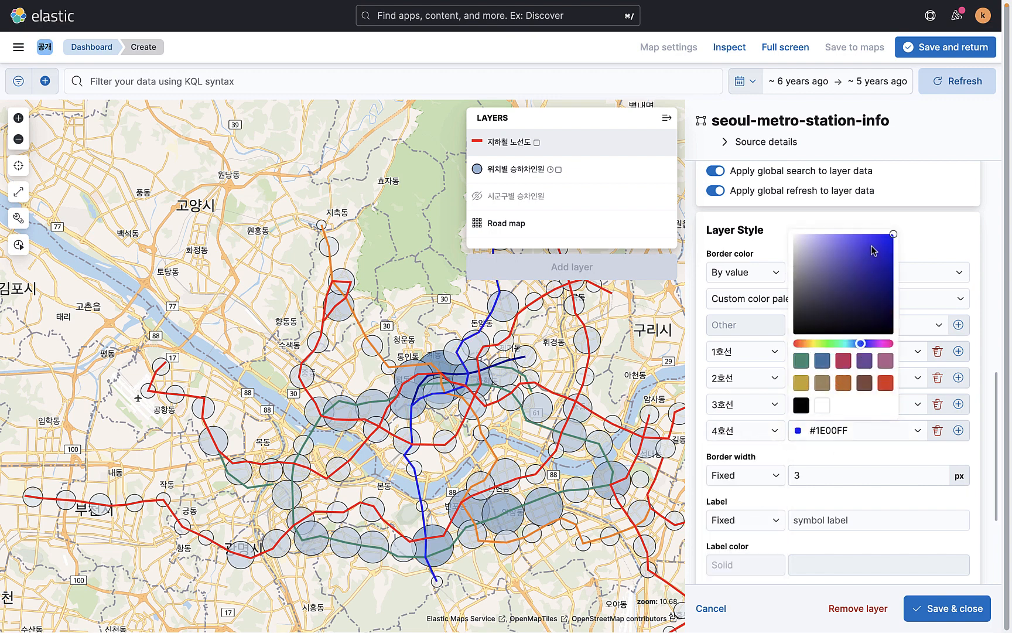
left_click_drag(875, 249, 870, 226)
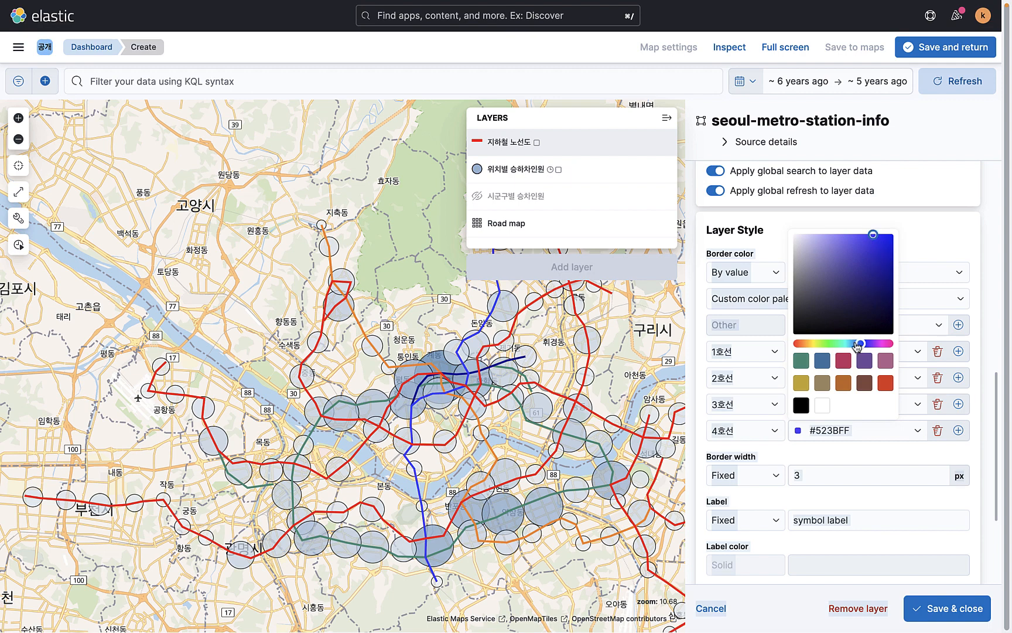
left_click_drag(857, 346, 855, 347)
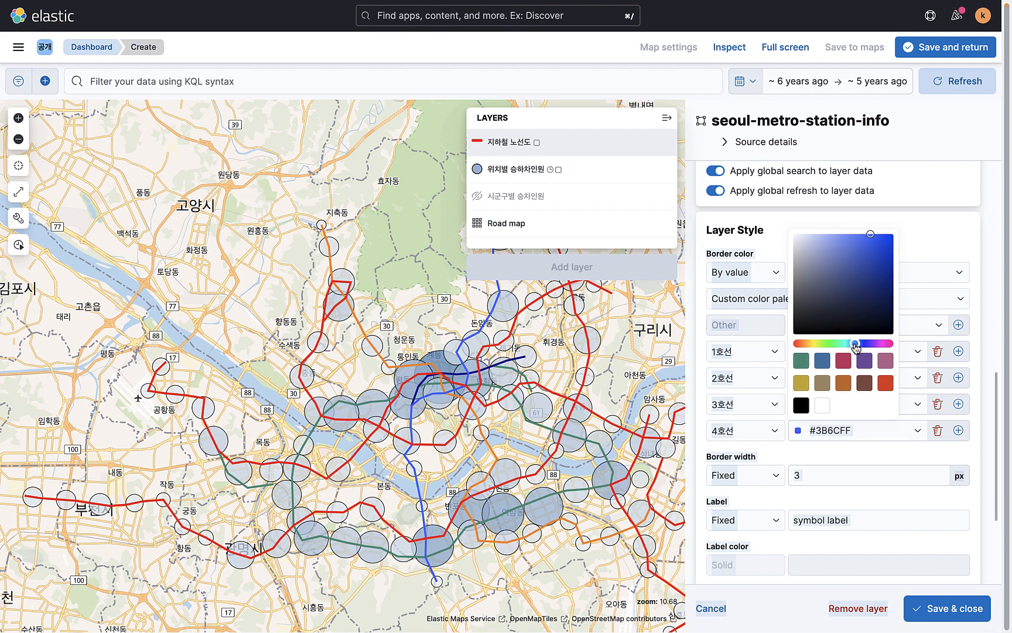
left_click_drag(891, 242, 897, 229)
left_click(870, 451)
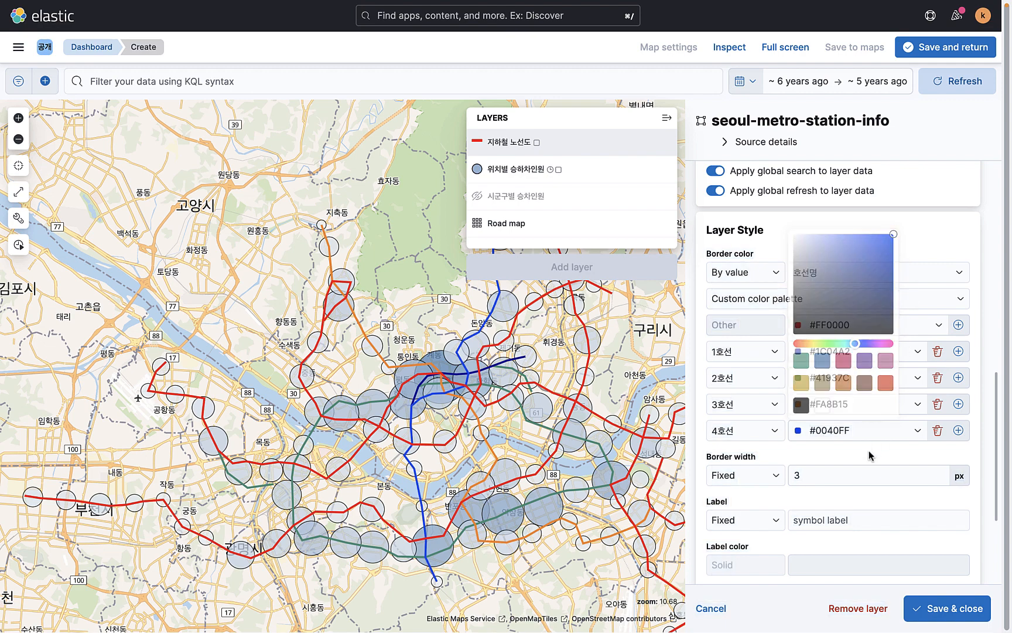
Add a 5호선 category to the custom border palette and color it magenta #E100FF
left_click(957, 432)
left_click(784, 458)
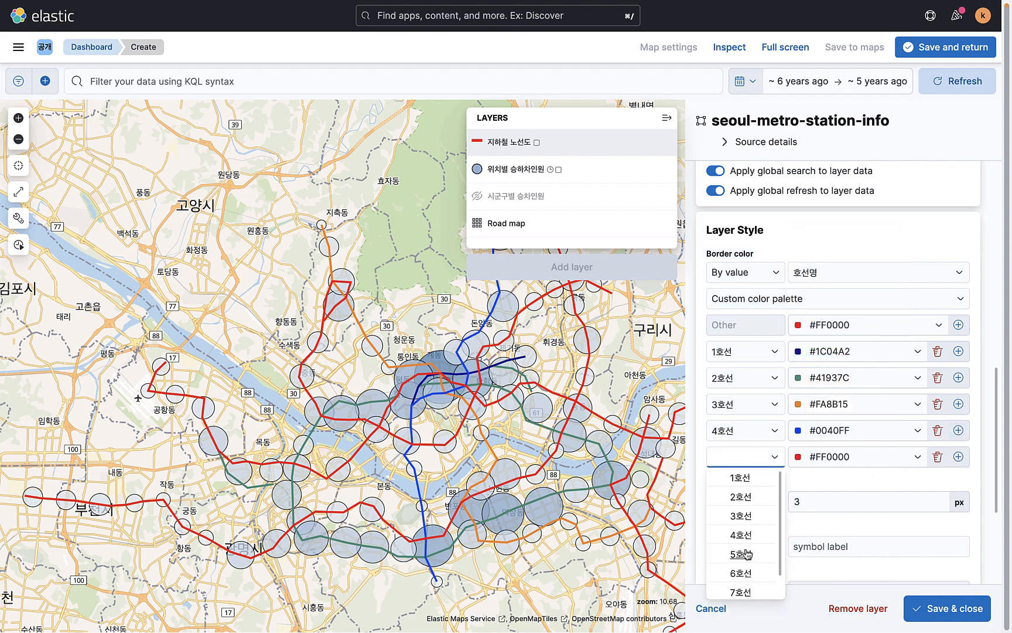
left_click(742, 554)
left_click(804, 460)
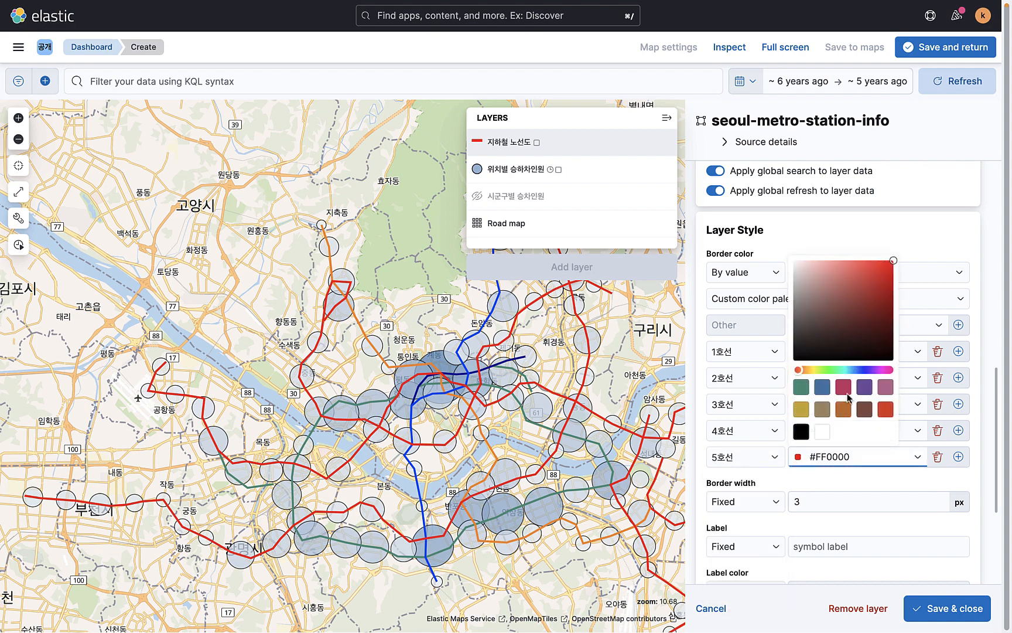
left_click_drag(868, 375, 874, 373)
left_click(836, 471)
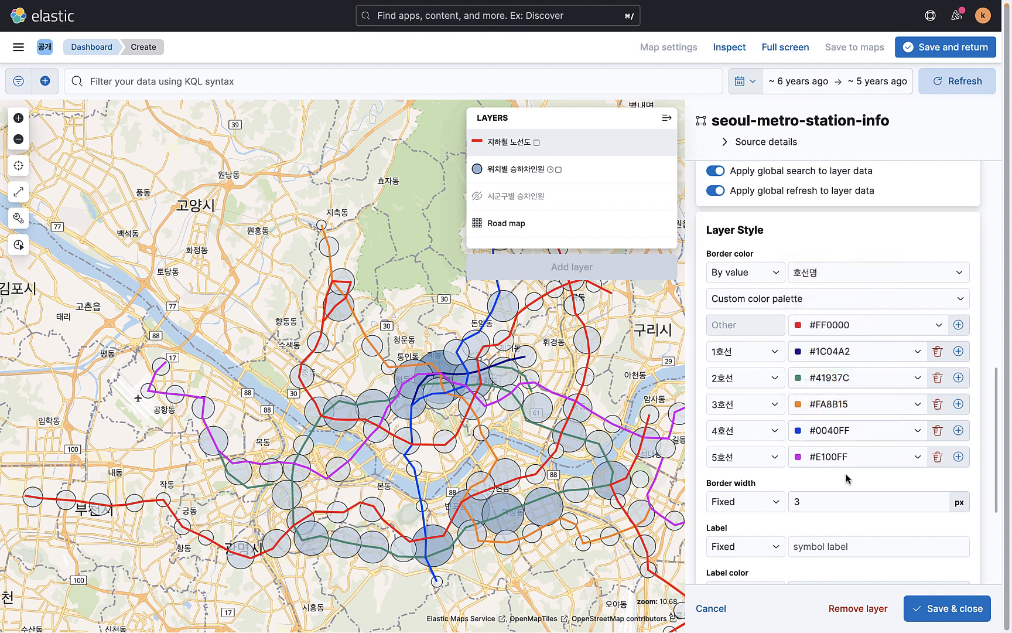
Add a 6호선 category to the border palette with the preset ochre color #C9AD31
scroll(861, 456, "down", 2)
left_click(956, 412)
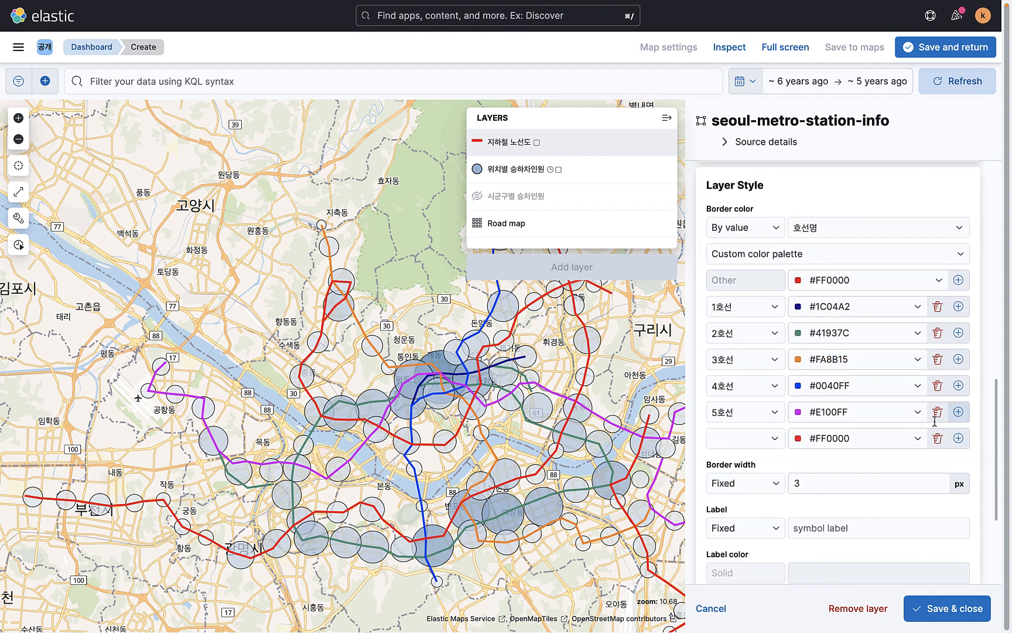
left_click(761, 449)
left_click(742, 554)
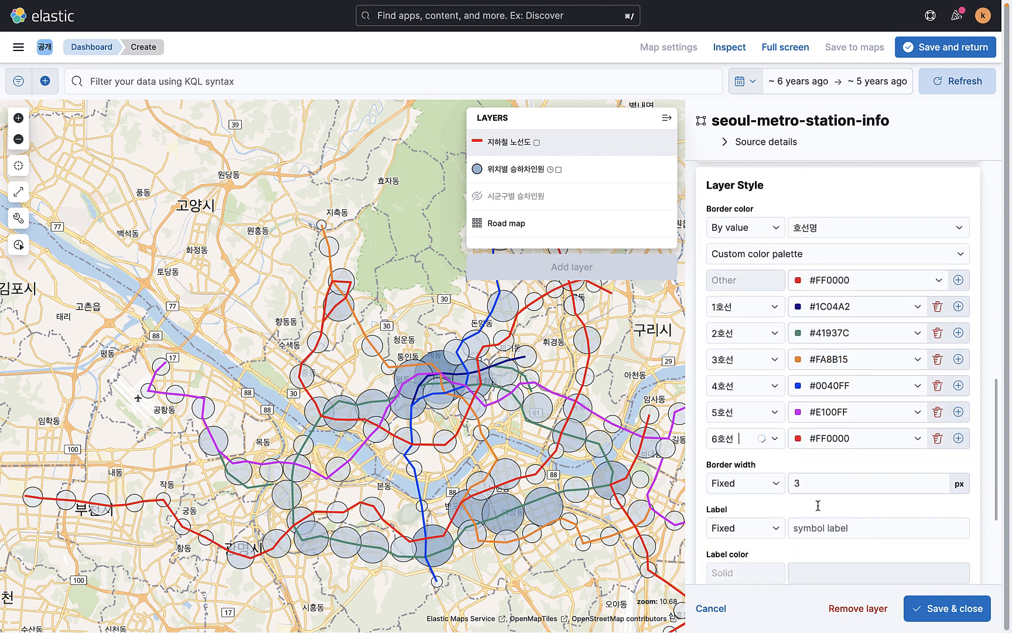
left_click(832, 438)
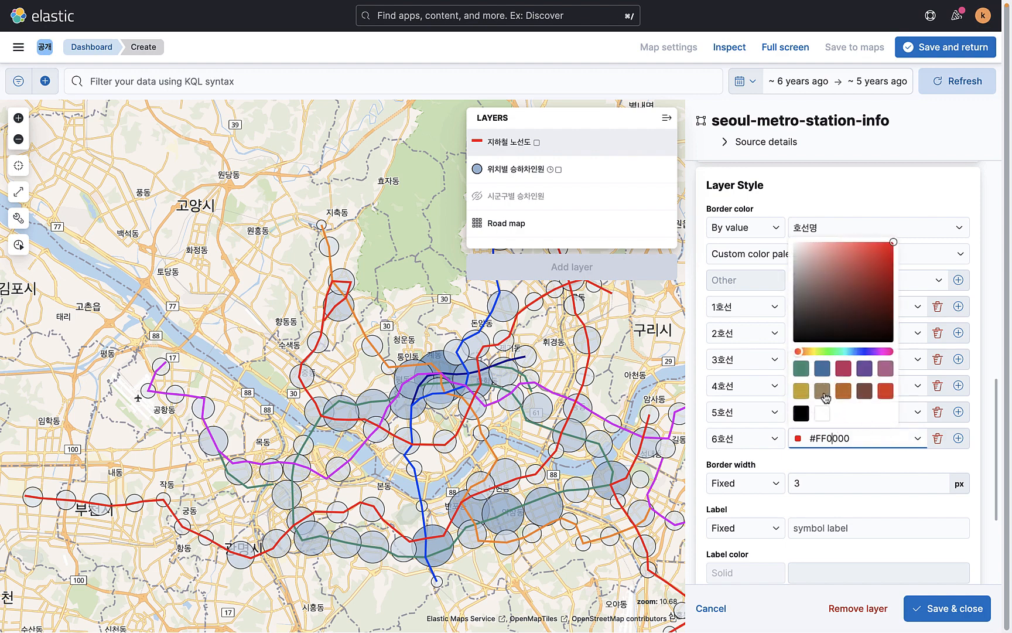
left_click(800, 390)
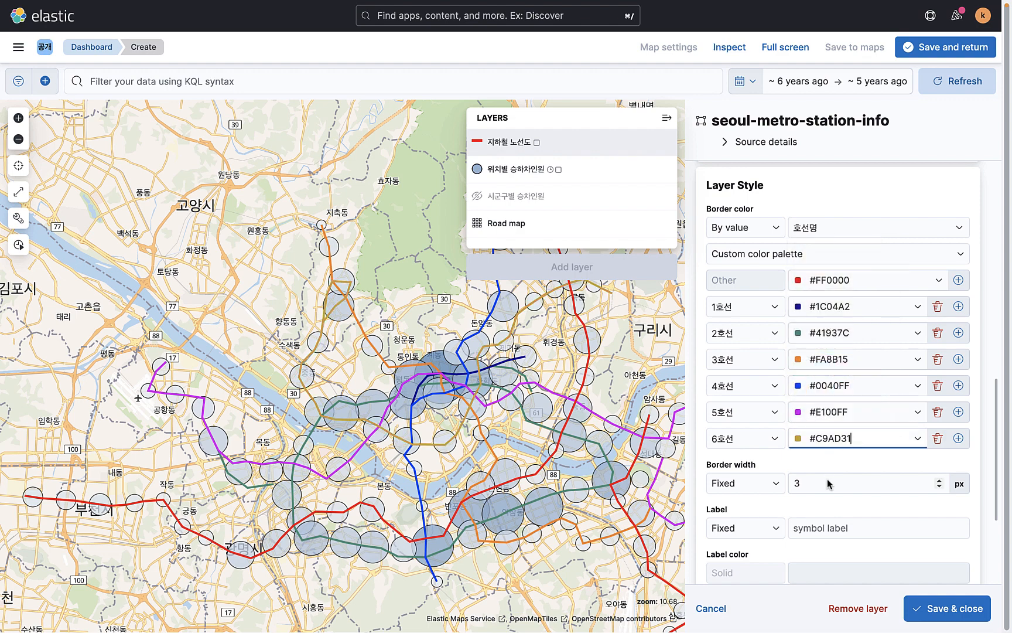
Add a 7호선 category to the border palette with the preset brown color #A69168
left_click(958, 440)
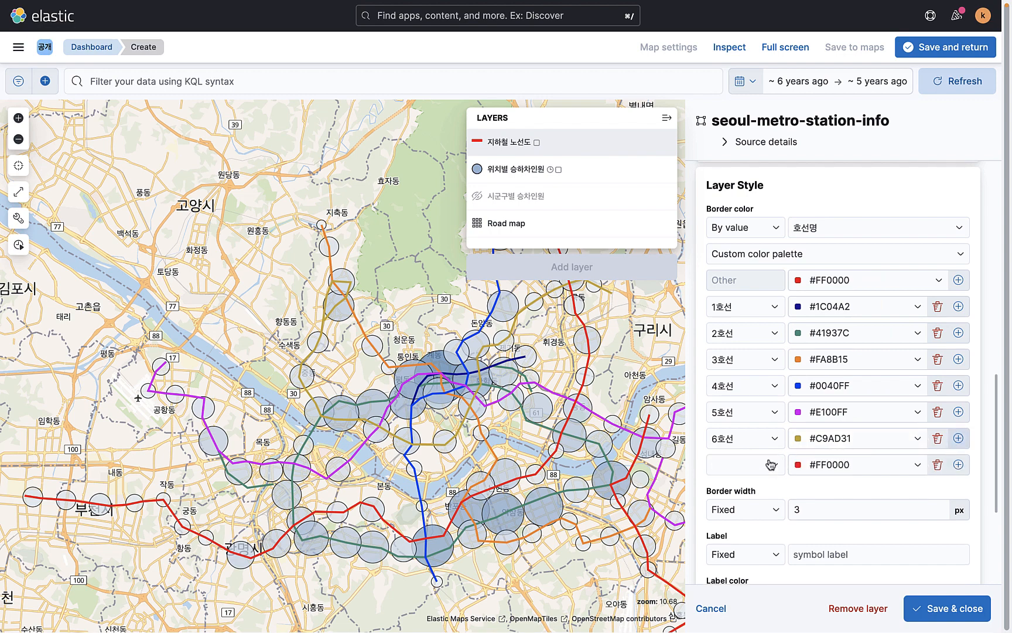
left_click(771, 464)
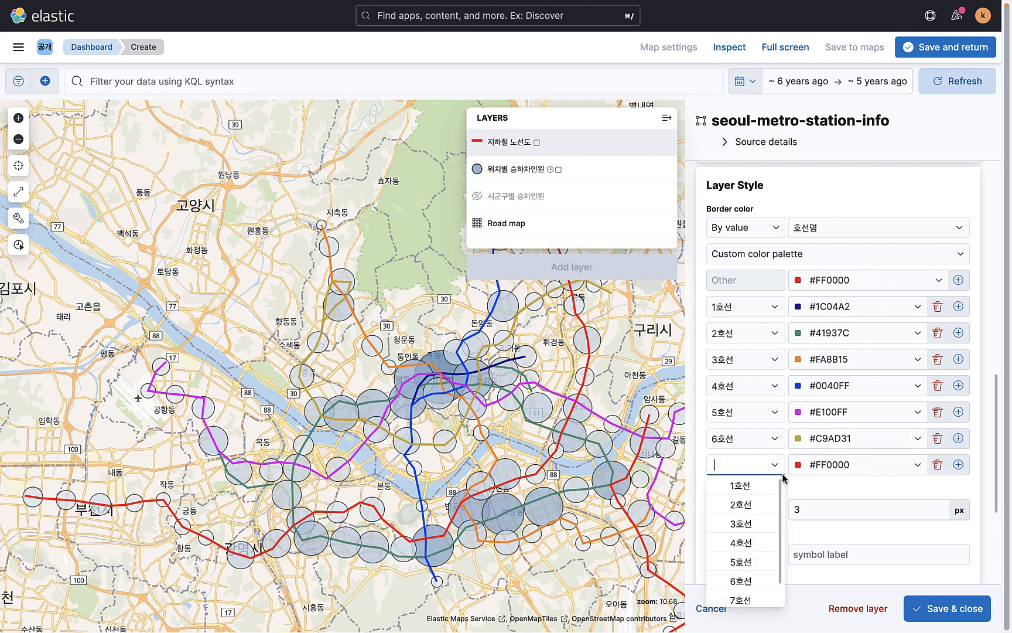
left_click(740, 601)
left_click(828, 466)
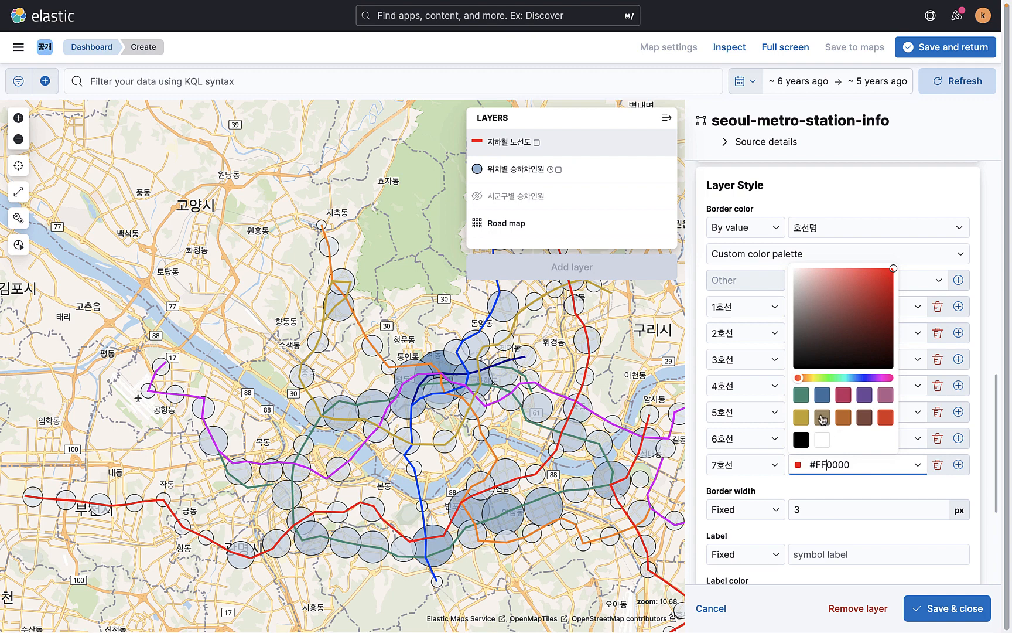
left_click(822, 418)
Add an 8호선 category to the border palette and color it pink #FF1DEC
left_click(957, 465)
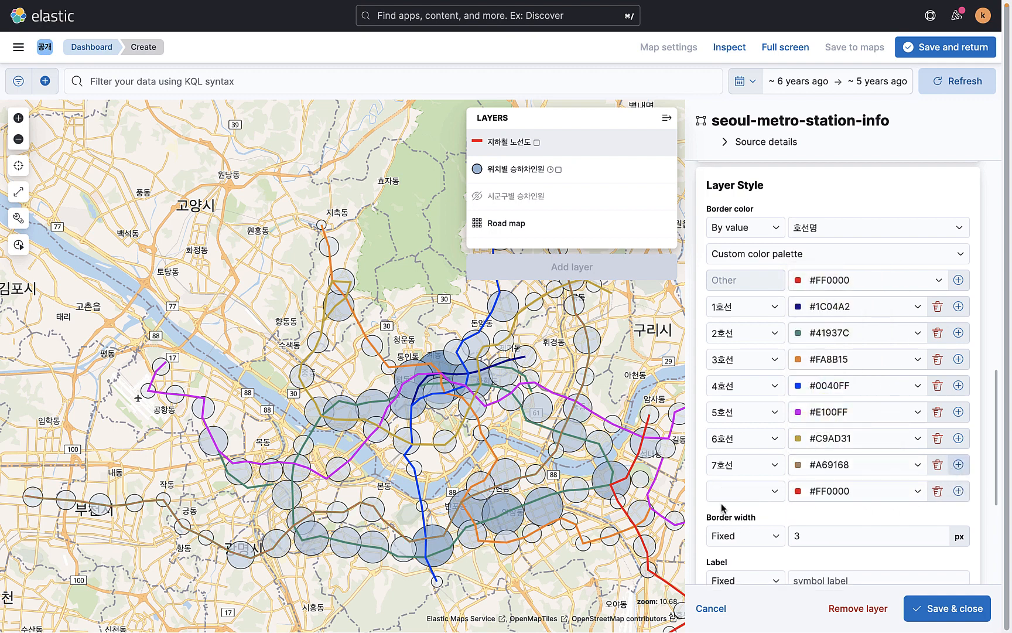
left_click(742, 490)
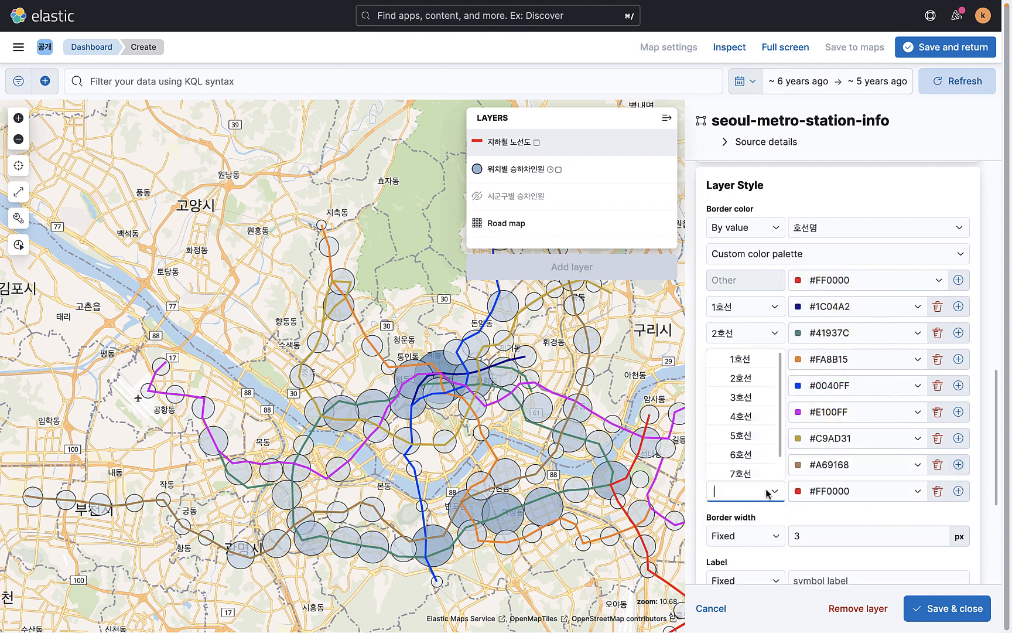
type("8호선")
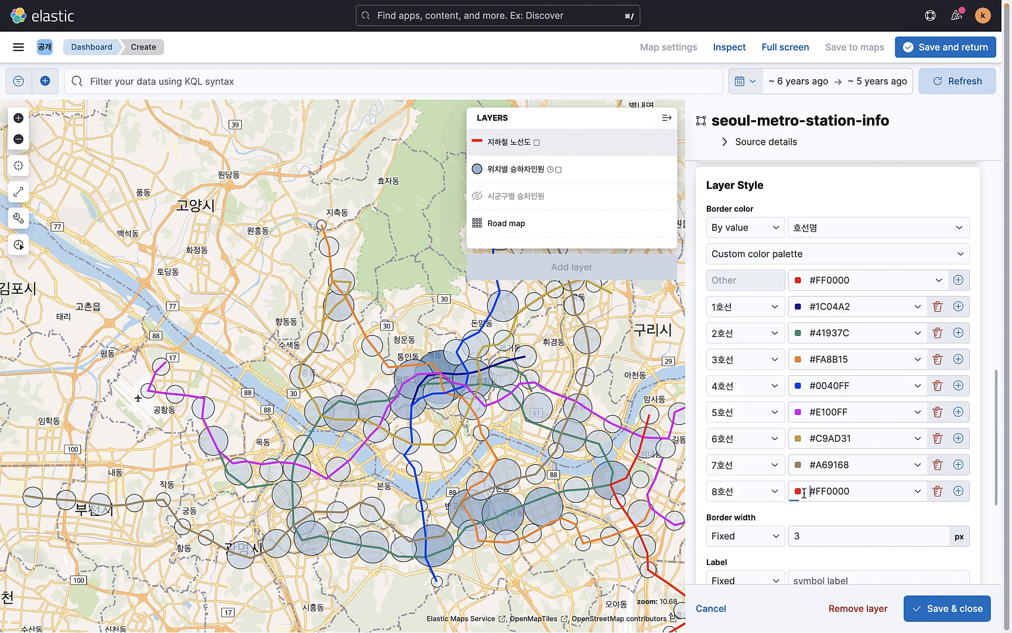
left_click(804, 492)
left_click(882, 405)
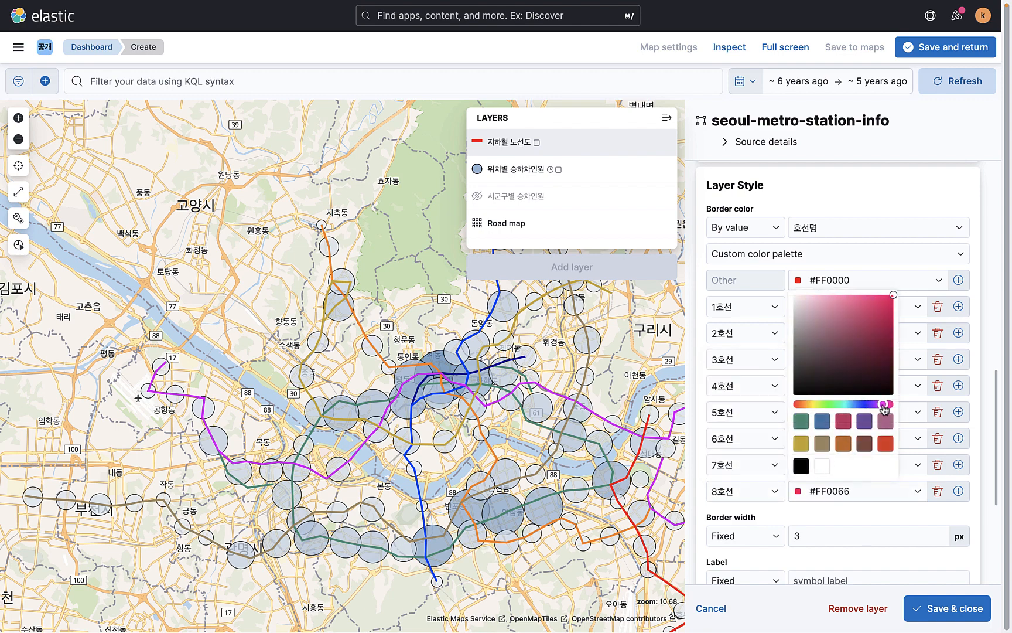
left_click_drag(880, 333, 872, 295)
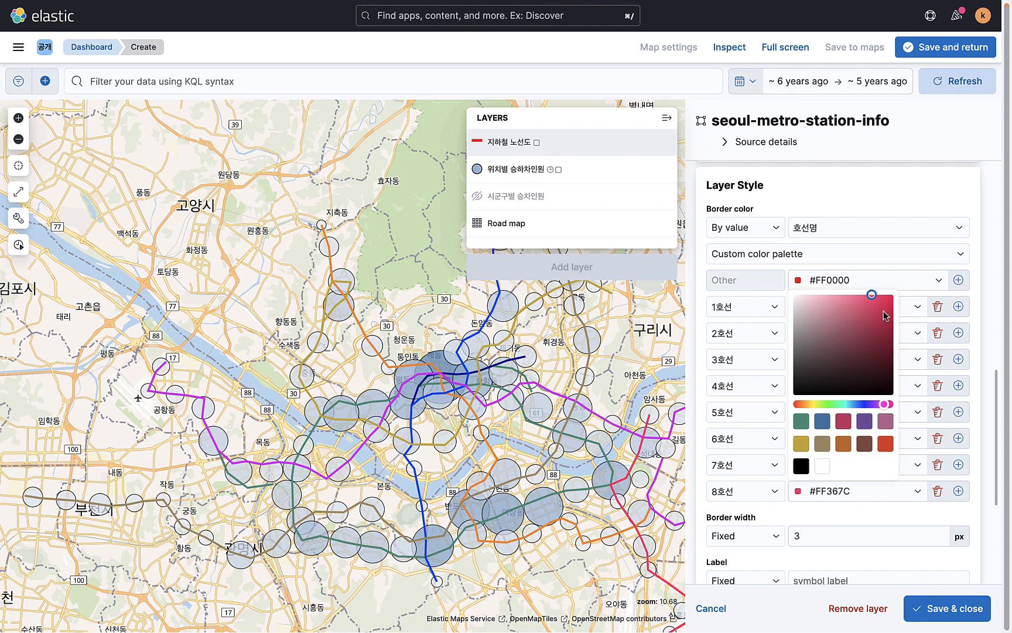
left_click_drag(884, 406, 876, 405)
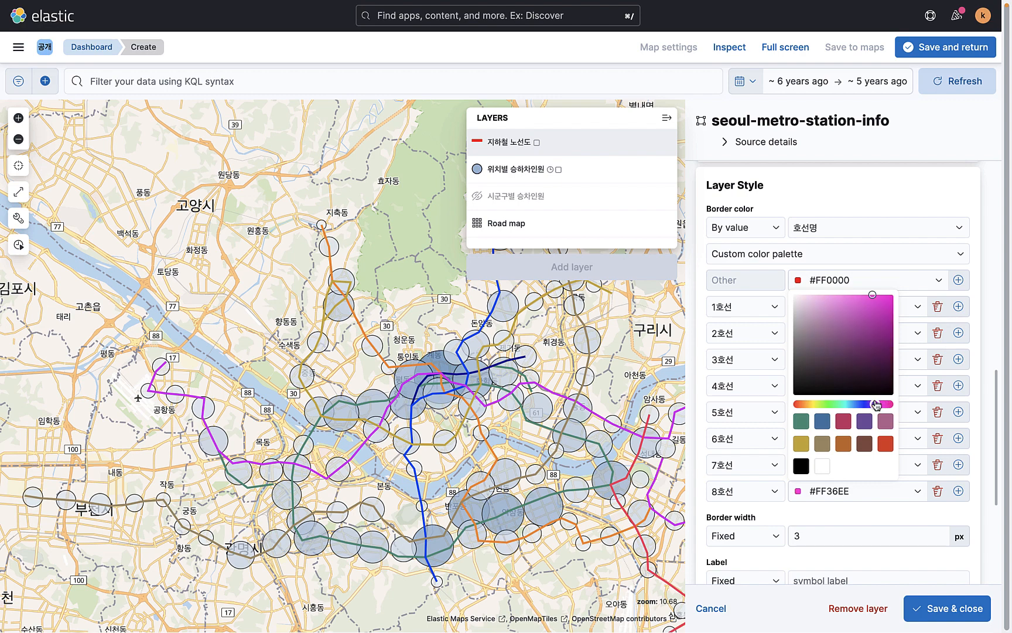
left_click_drag(872, 295, 881, 296)
left_click(864, 516)
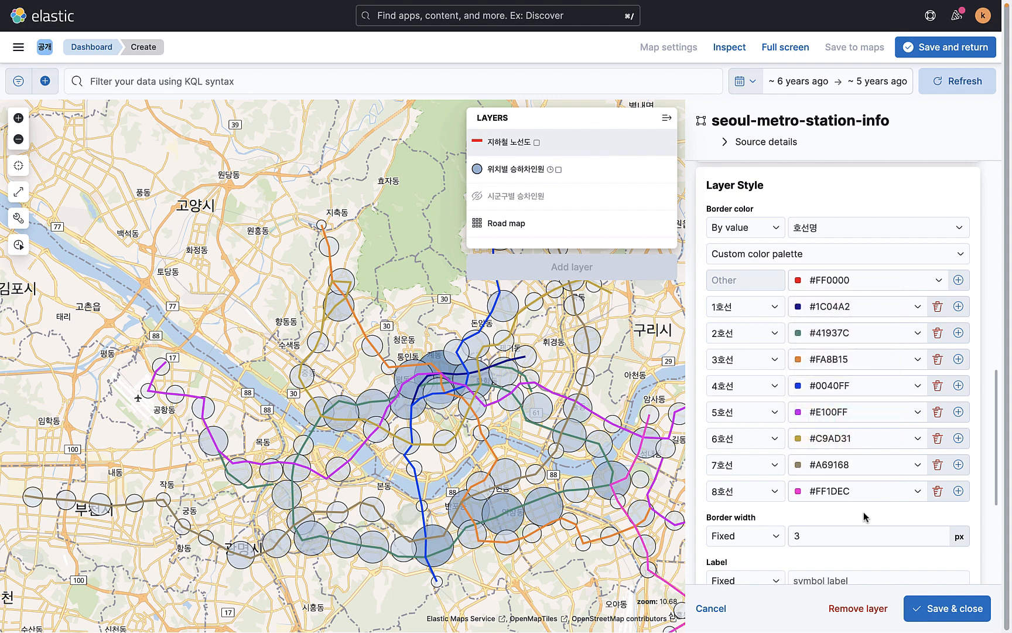
left_click(844, 488)
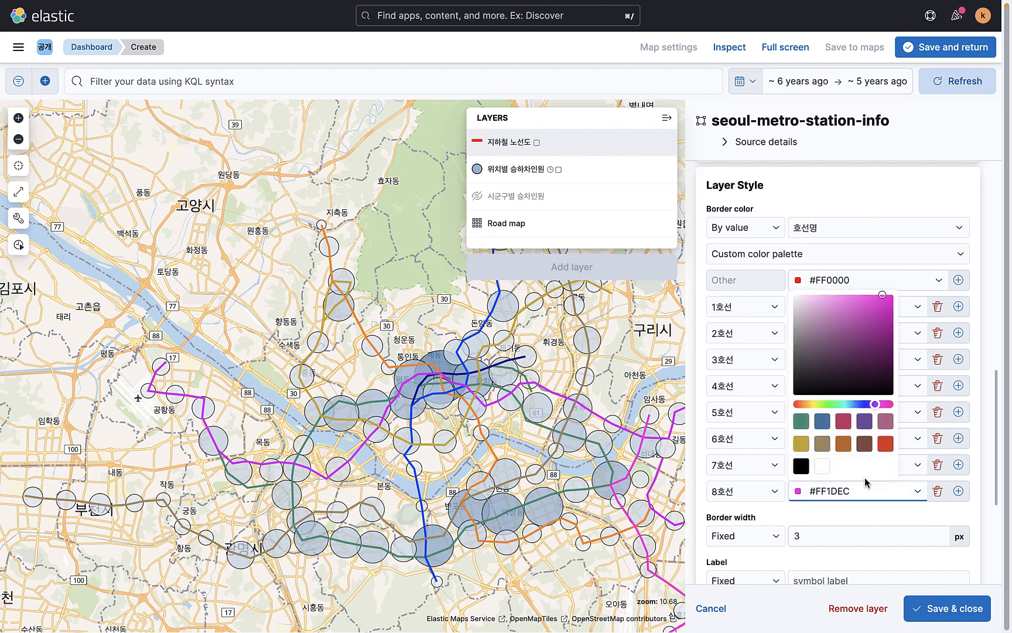
left_click(889, 512)
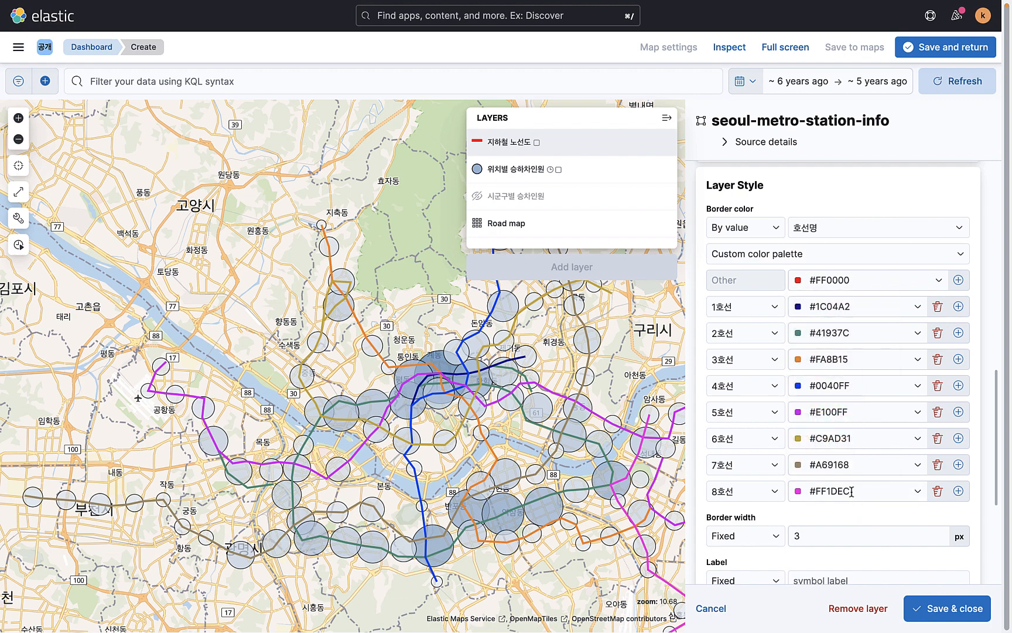
Darken the 5호선 border color to the purple #C304DC
left_click(854, 412)
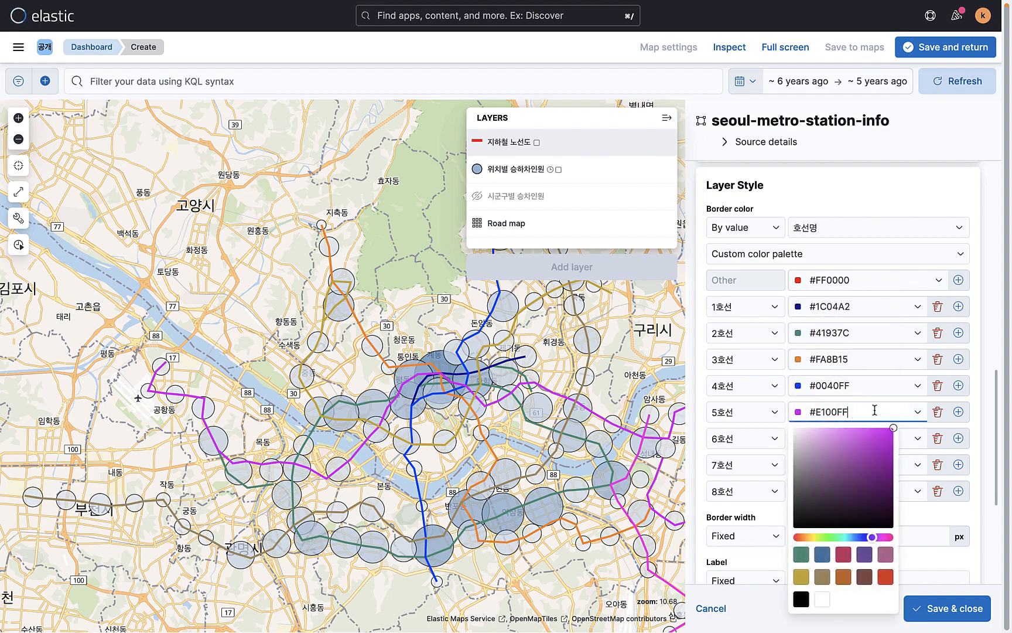
left_click(890, 443)
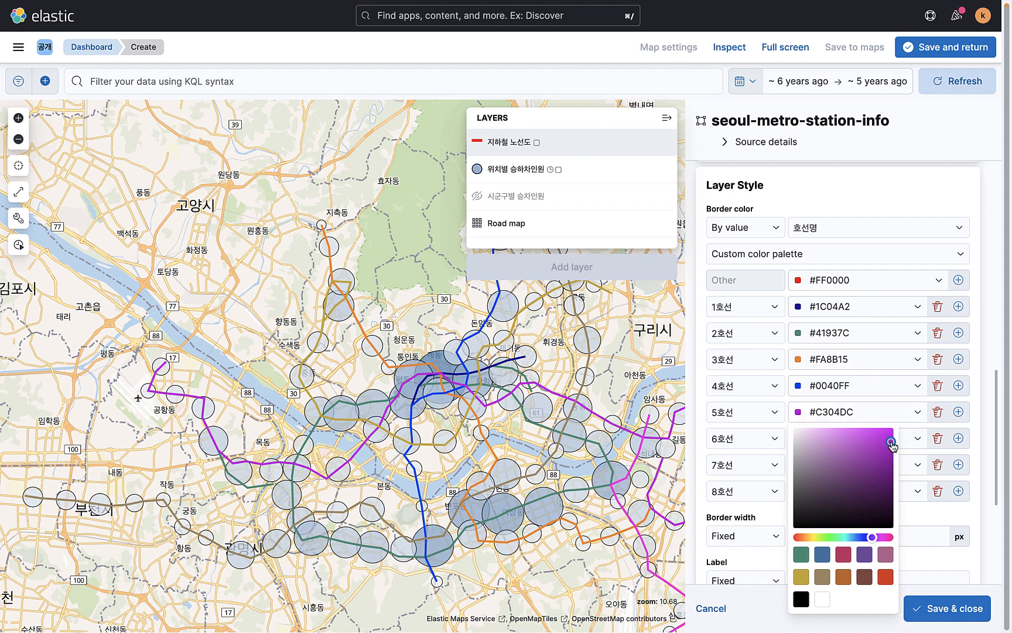
left_click(908, 523)
Change the 8호선 border color to the rose pink #F5449F
left_click(842, 491)
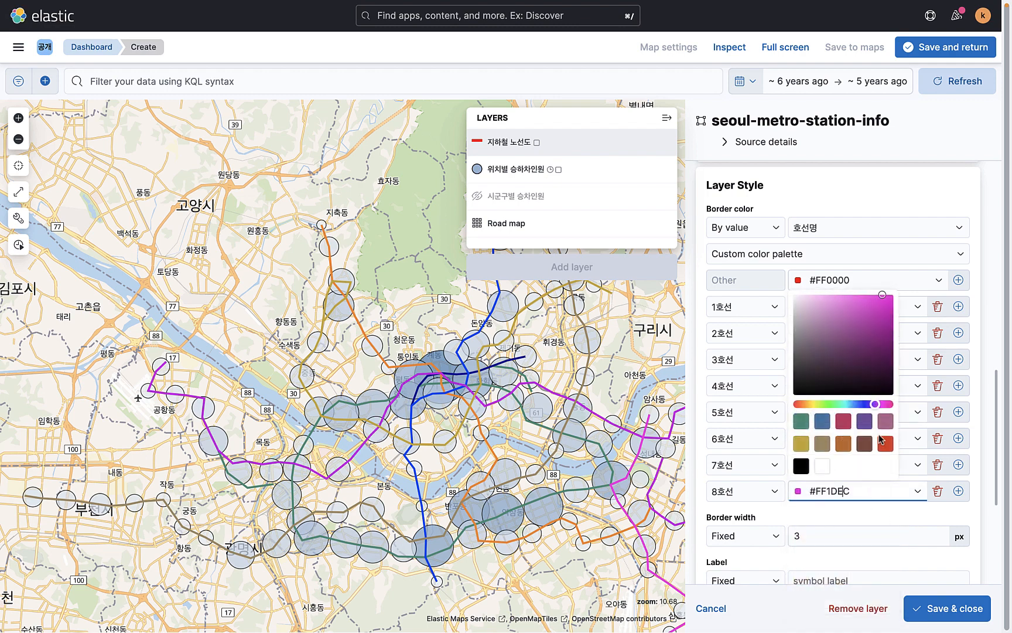
left_click(877, 404)
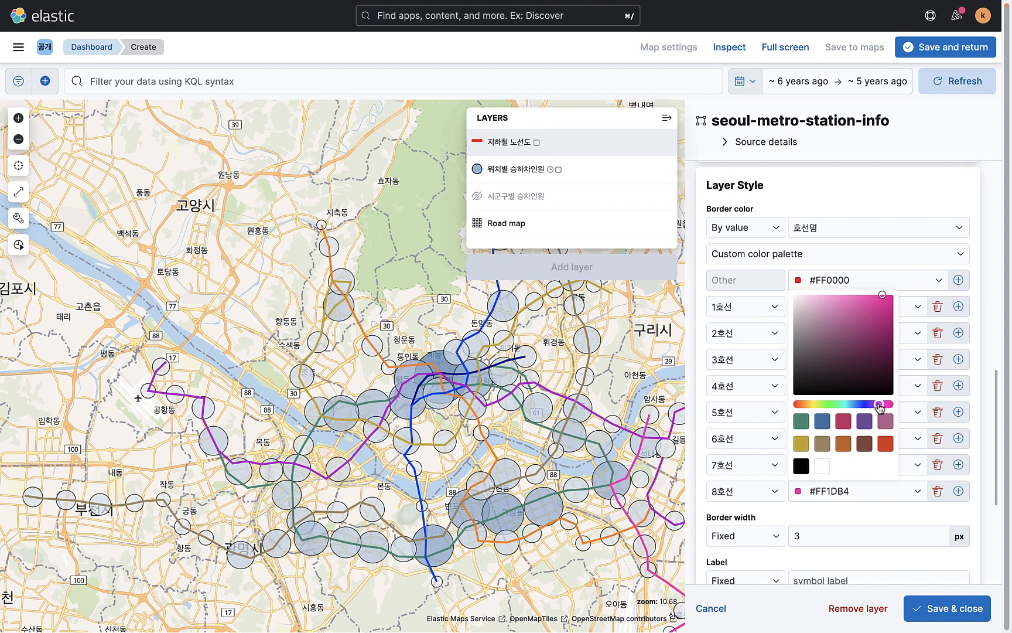
mouse_move(880, 407)
left_mouse_down()
mouse_move(792, 404)
mouse_move(880, 408)
left_mouse_up()
left_click_drag(879, 406, 883, 409)
mouse_move(883, 302)
left_mouse_down()
mouse_move(842, 290)
mouse_move(865, 299)
left_mouse_up()
left_click(893, 513)
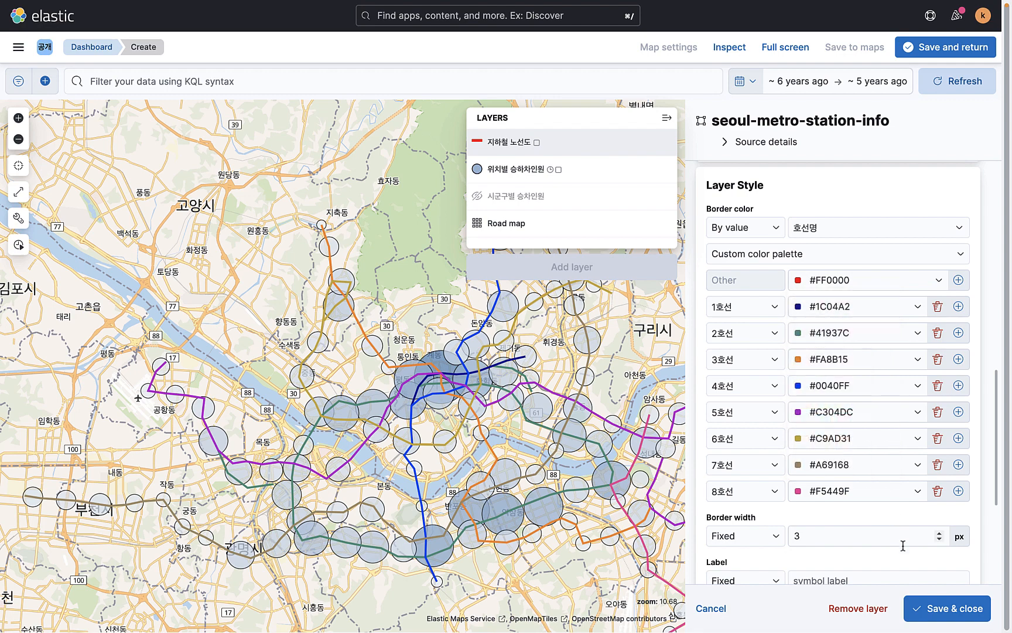
Save the subway line layer's style changes and check the colored lines on the map
scroll(883, 503, "down", 5)
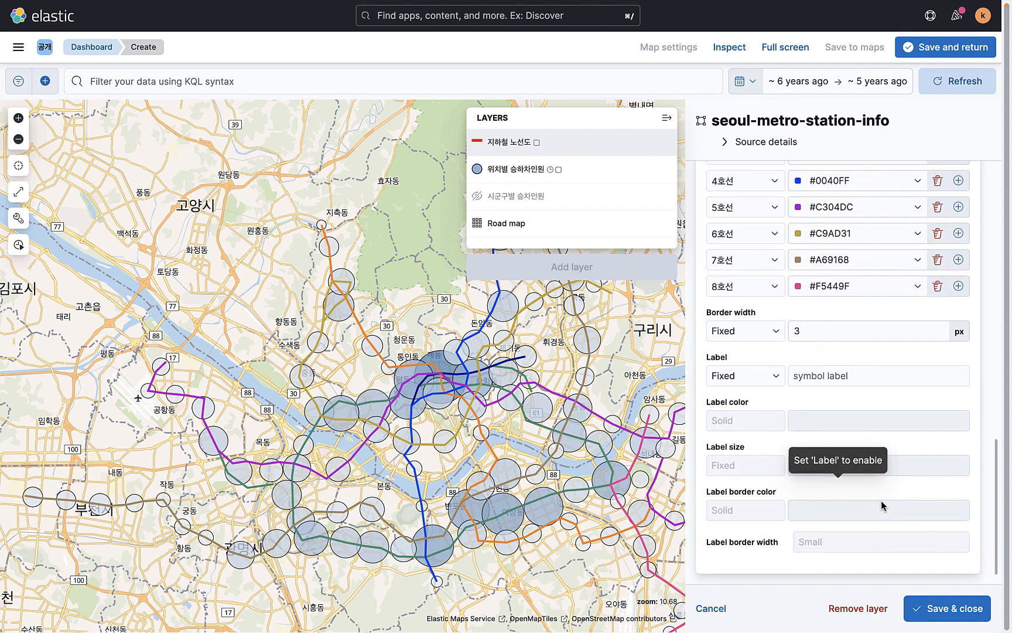
left_click(950, 610)
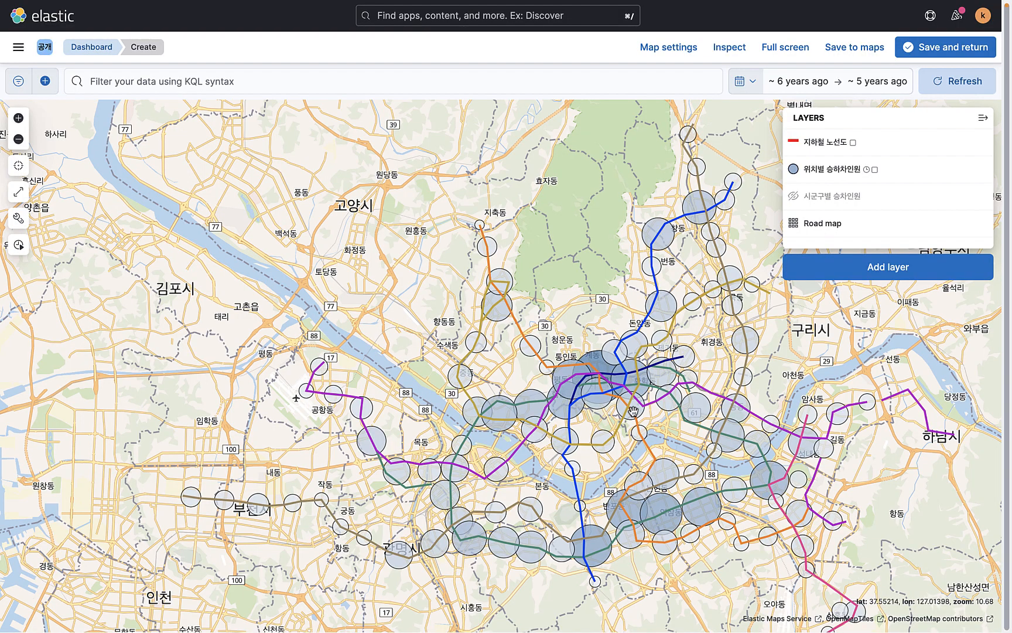
scroll(643, 396, "up", 5)
scroll(642, 395, "up", 5)
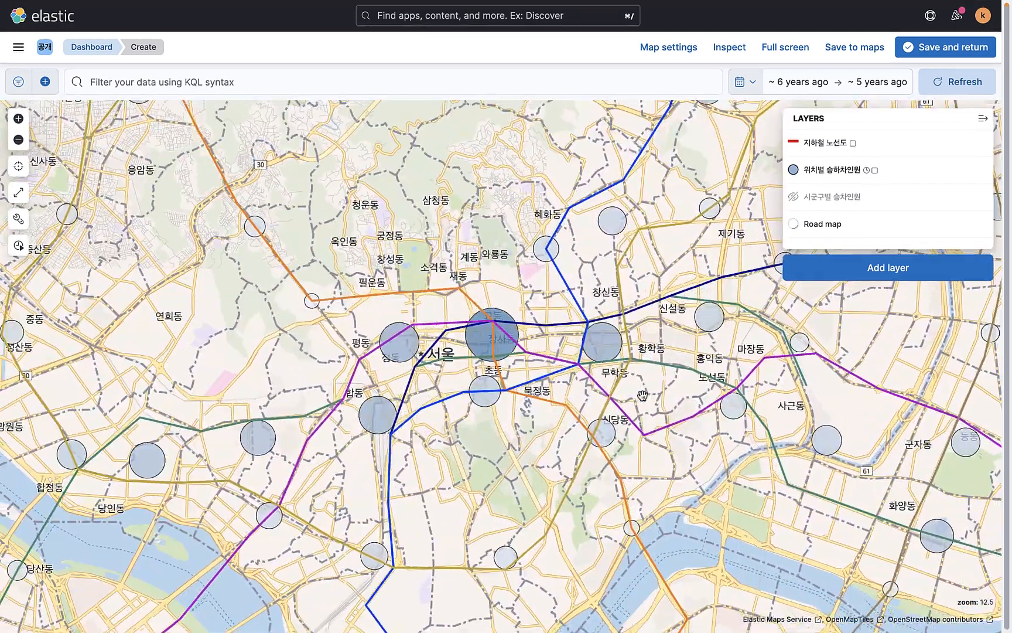
scroll(671, 401, "down", 3)
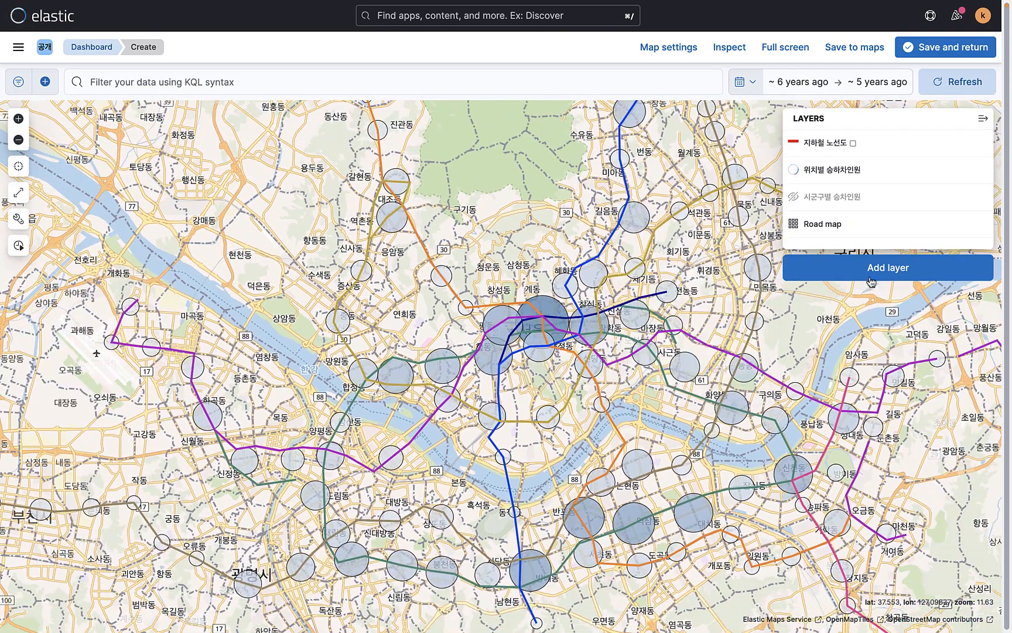
Open the 지하철 노선도 layer's settings, try sorting its tracks by station.code, and restore the sort to line.station_seq
mouse_move(854, 151)
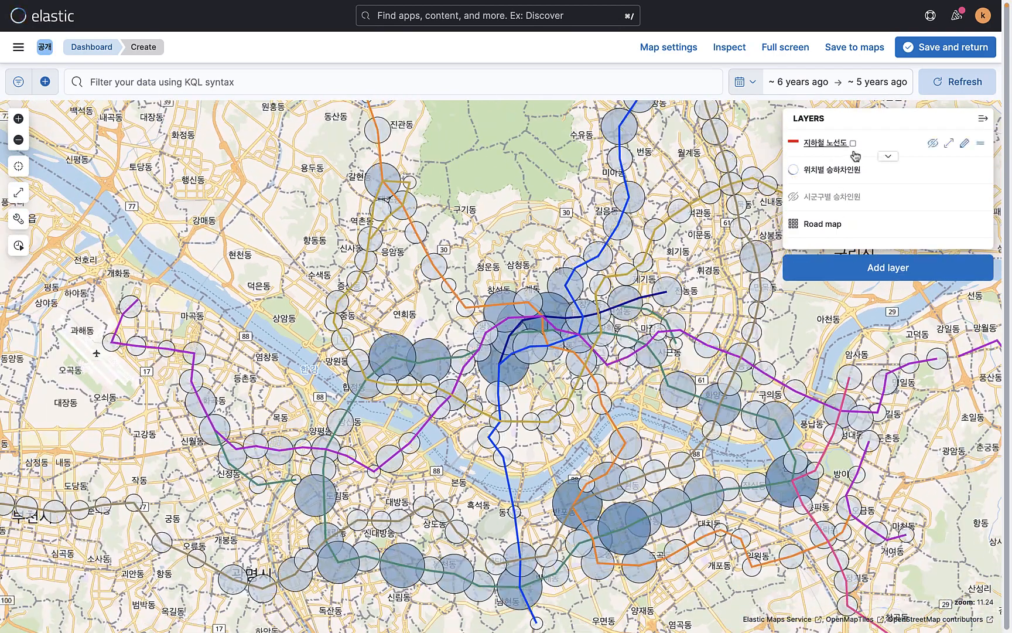
left_click(963, 144)
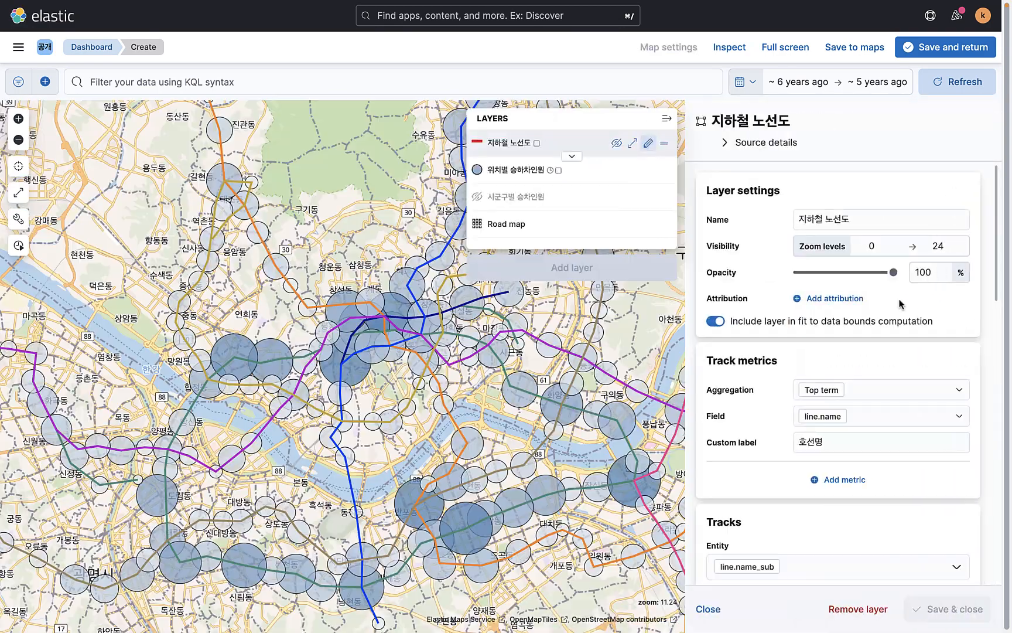
scroll(870, 419, "down", 3)
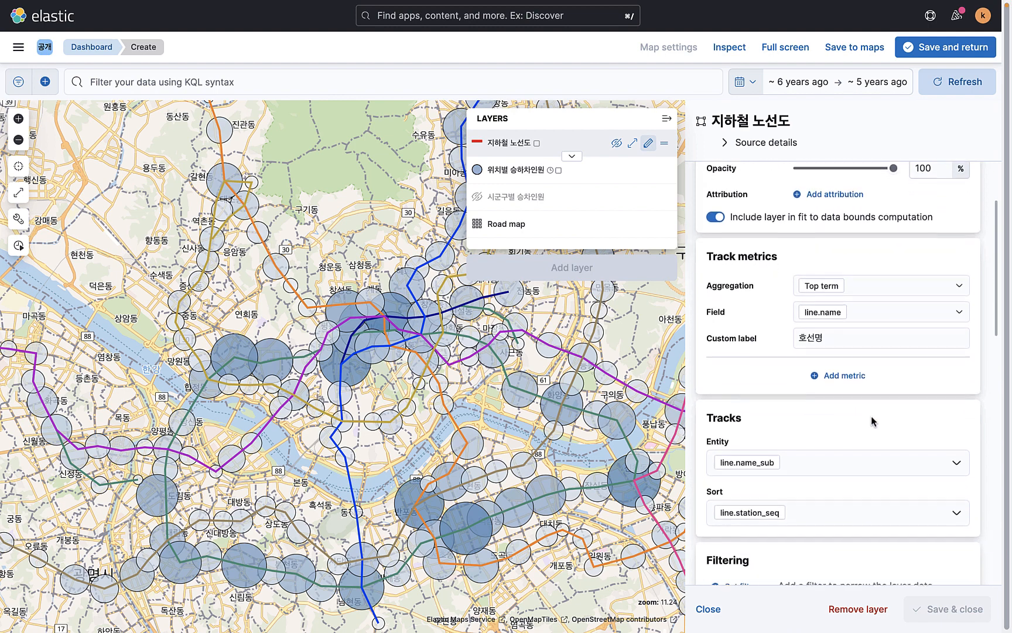
scroll(806, 510, "down", 3)
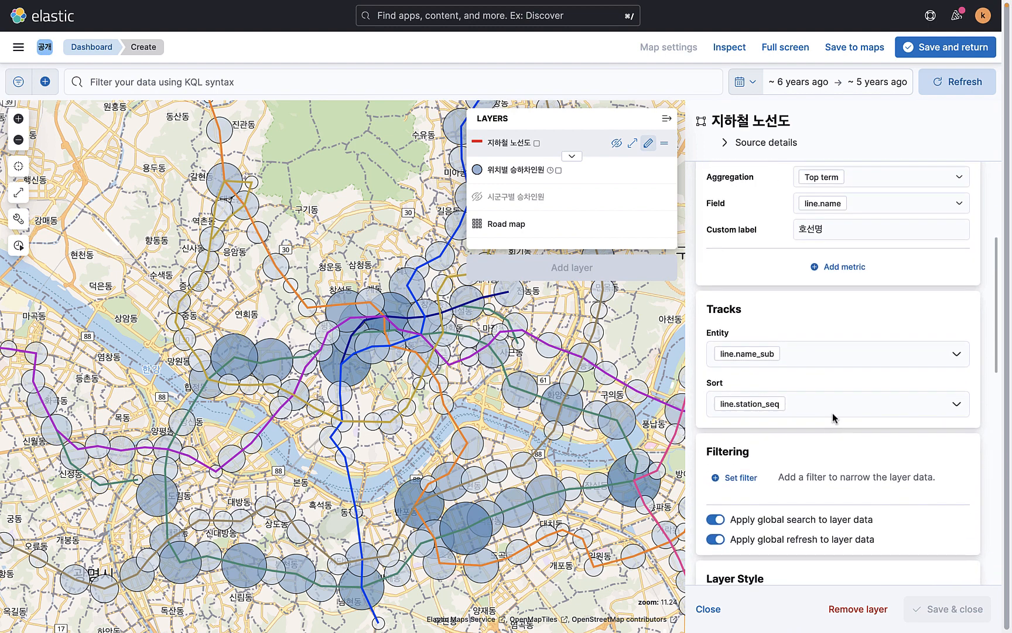
left_click(833, 409)
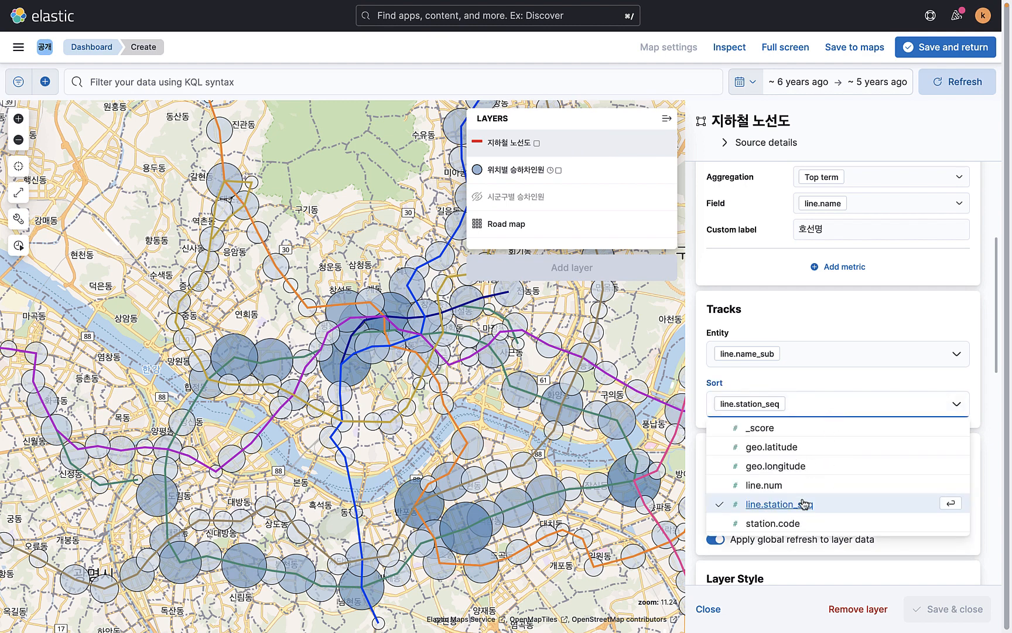
left_click(792, 523)
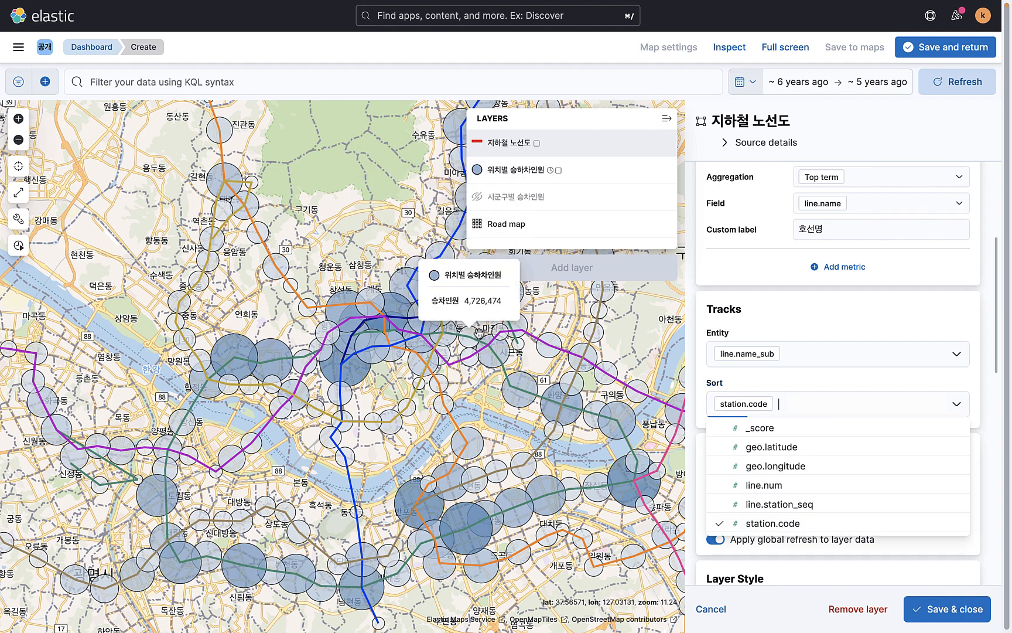
left_click(804, 505)
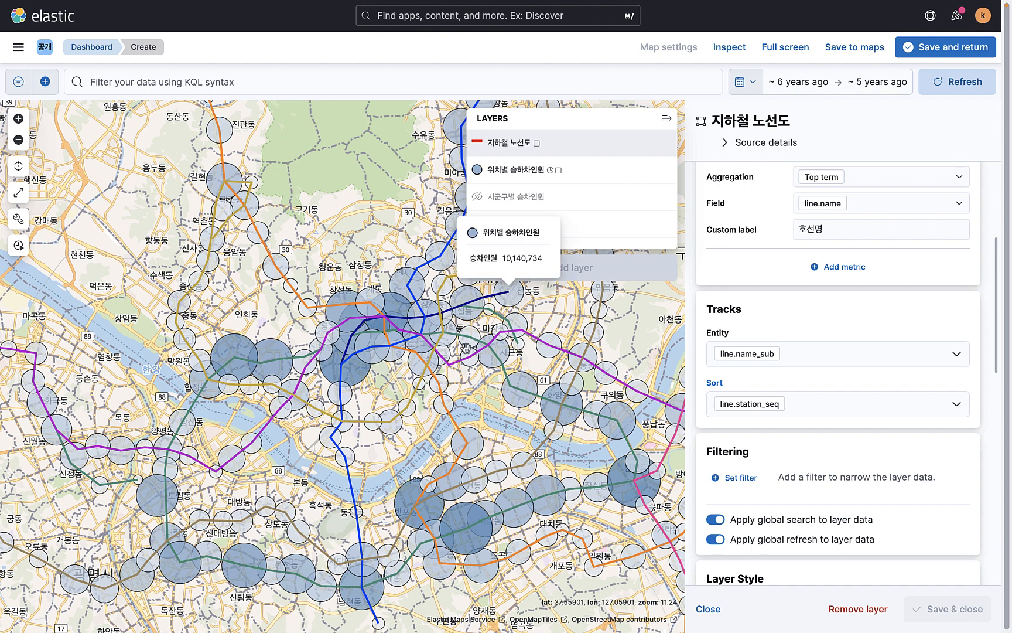
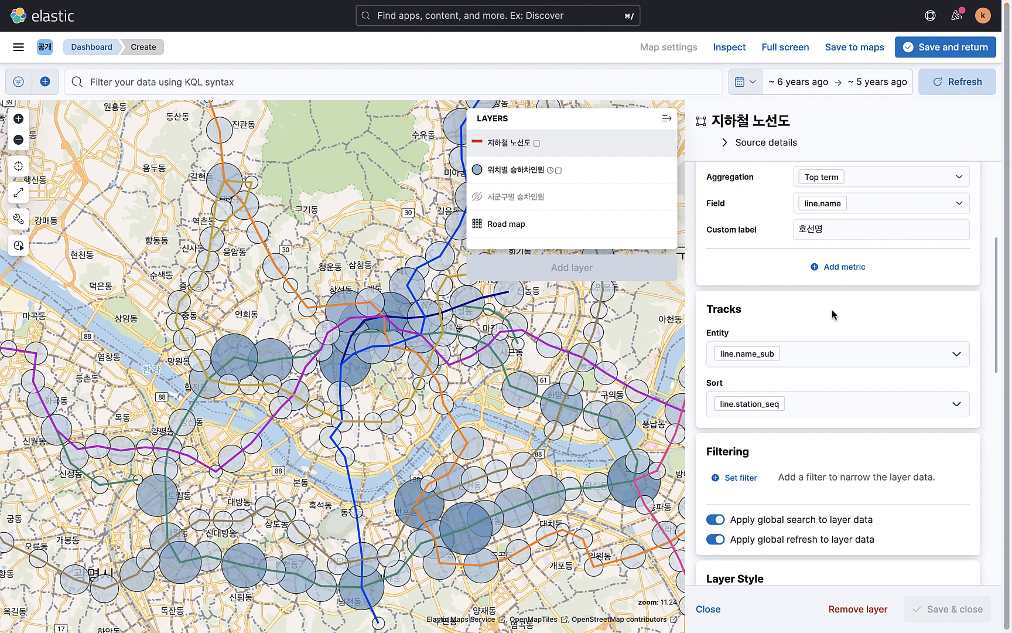
Try line.name as the track entity of the subway line layer and restore it to line.name_sub
left_click(819, 355)
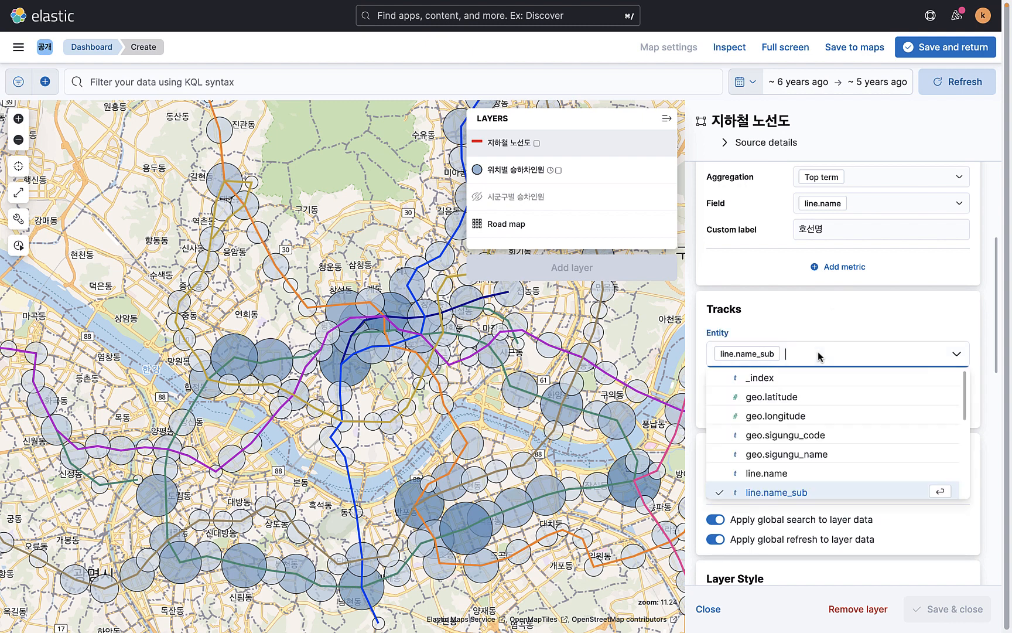
left_click(766, 473)
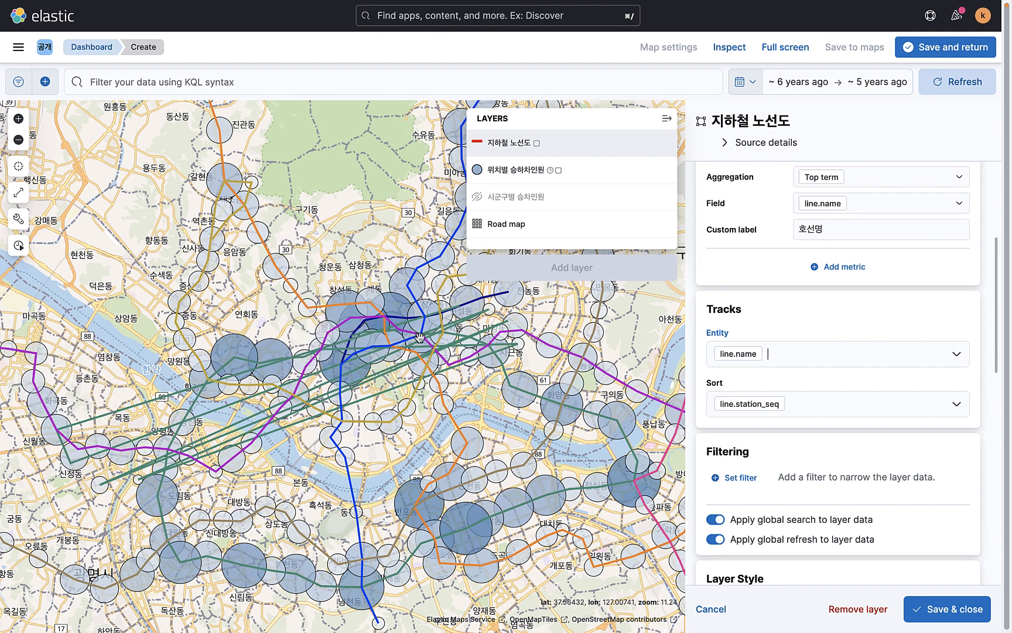
left_click(438, 568)
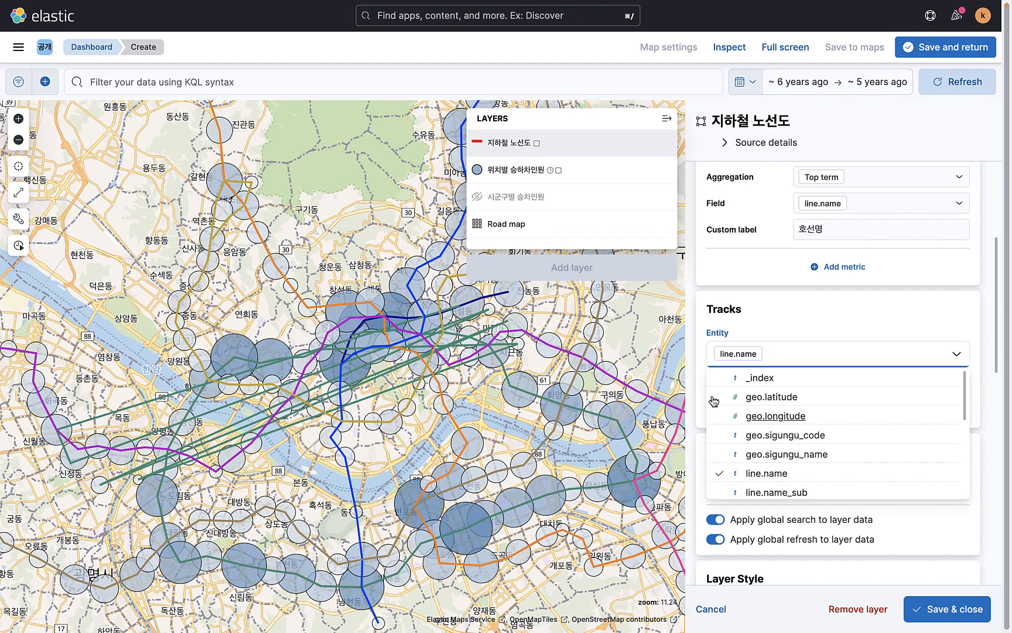
left_click(776, 492)
left_click(828, 381)
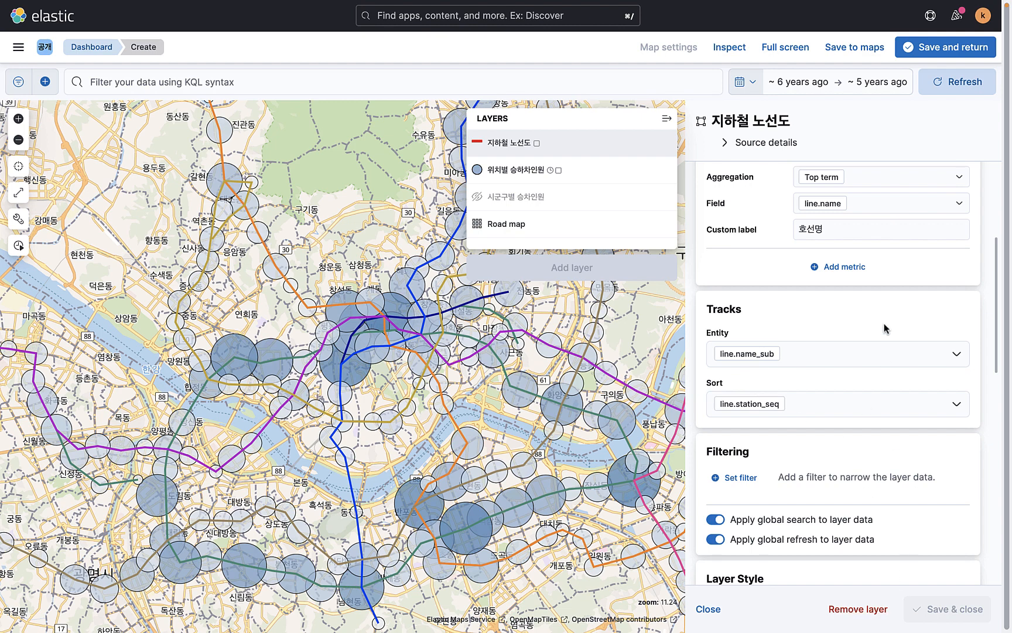
Save the map back to the dashboard and reopen the map panel for editing
left_click(950, 52)
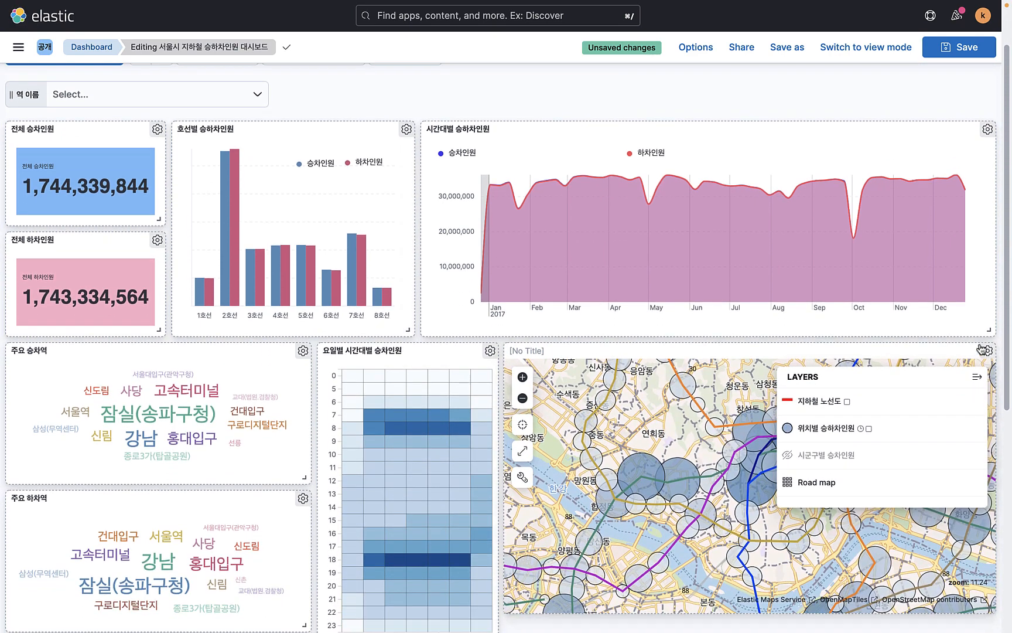
left_click(983, 349)
left_click(884, 319)
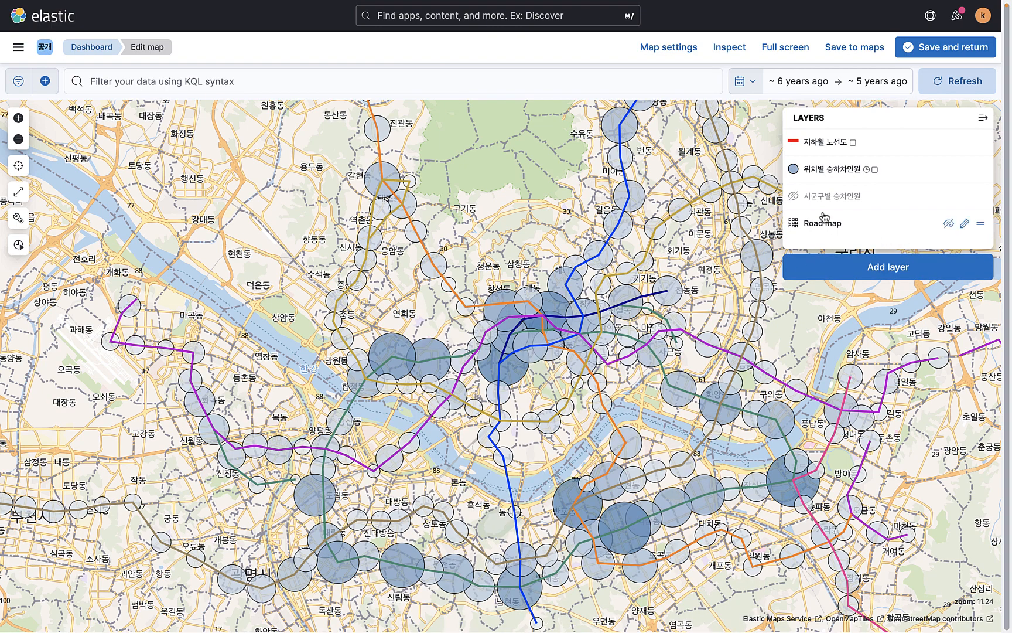
Add a Documents layer to the map using the seoul-metro-station-info data view
mouse_move(646, 312)
left_mouse_down()
mouse_move(668, 384)
mouse_move(641, 305)
left_mouse_up()
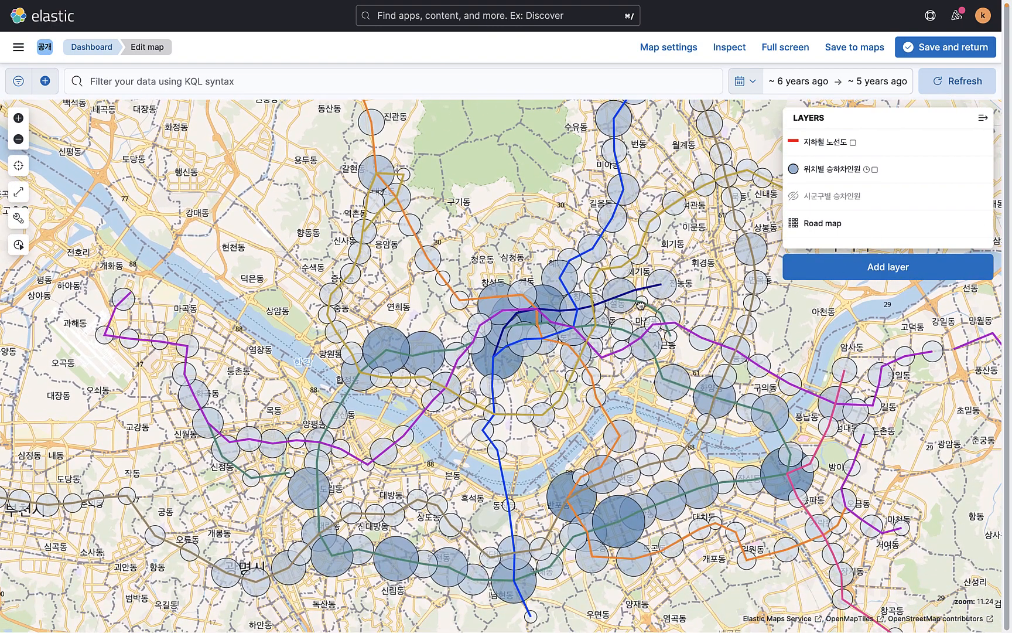
left_click(872, 268)
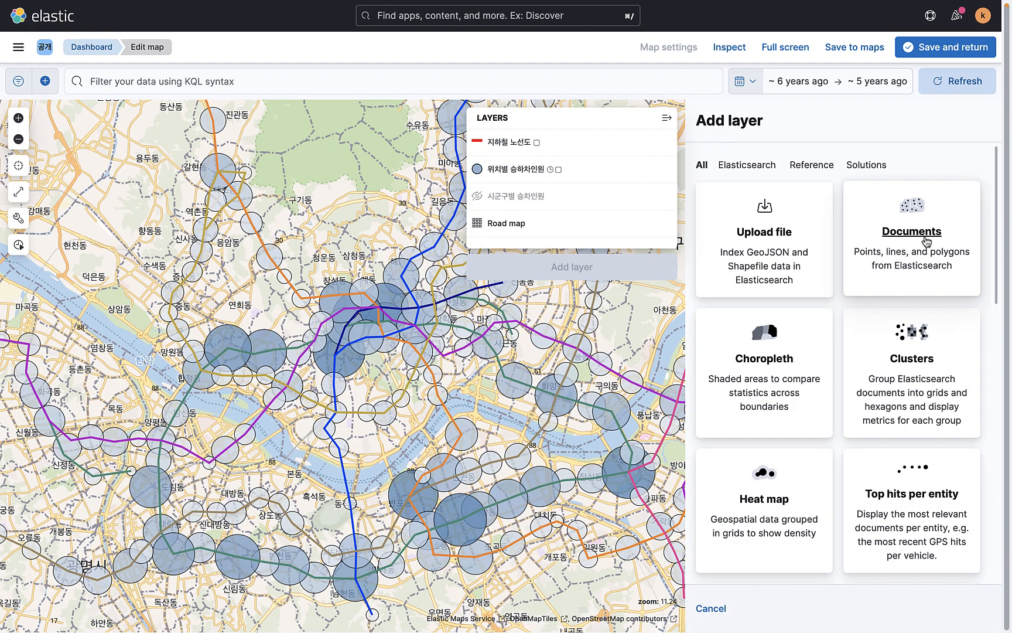
left_click(926, 242)
left_click(799, 206)
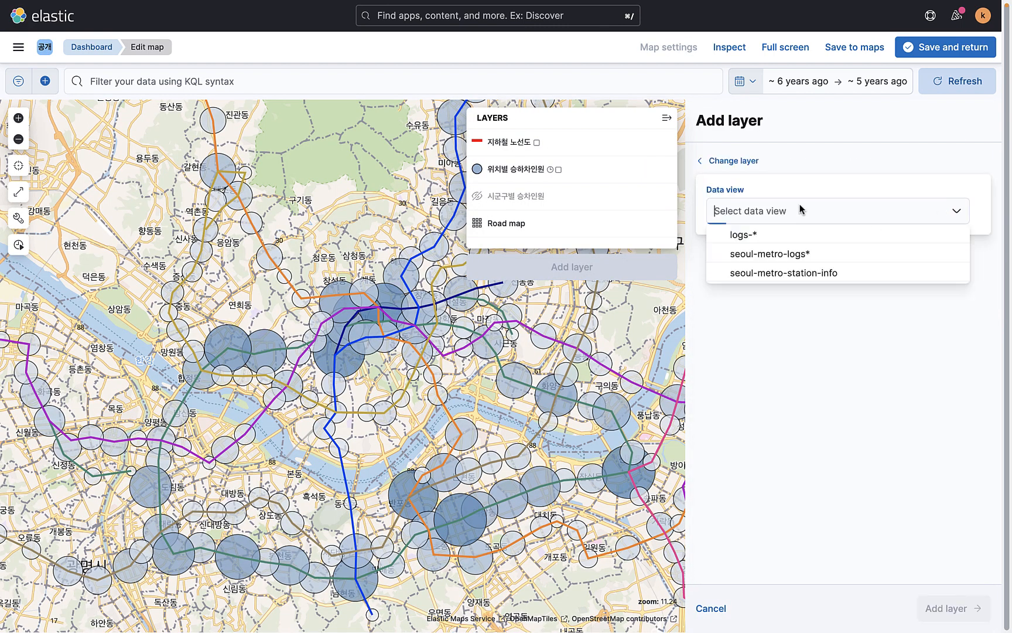
left_click(782, 273)
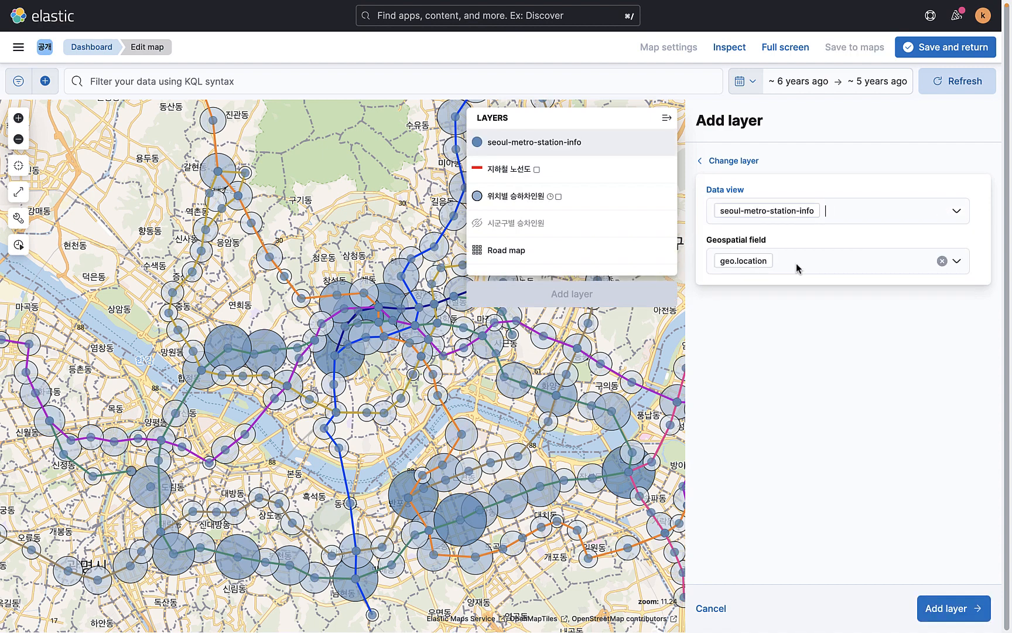
left_click(954, 607)
Name the new station layer 지하철역
left_click(862, 226)
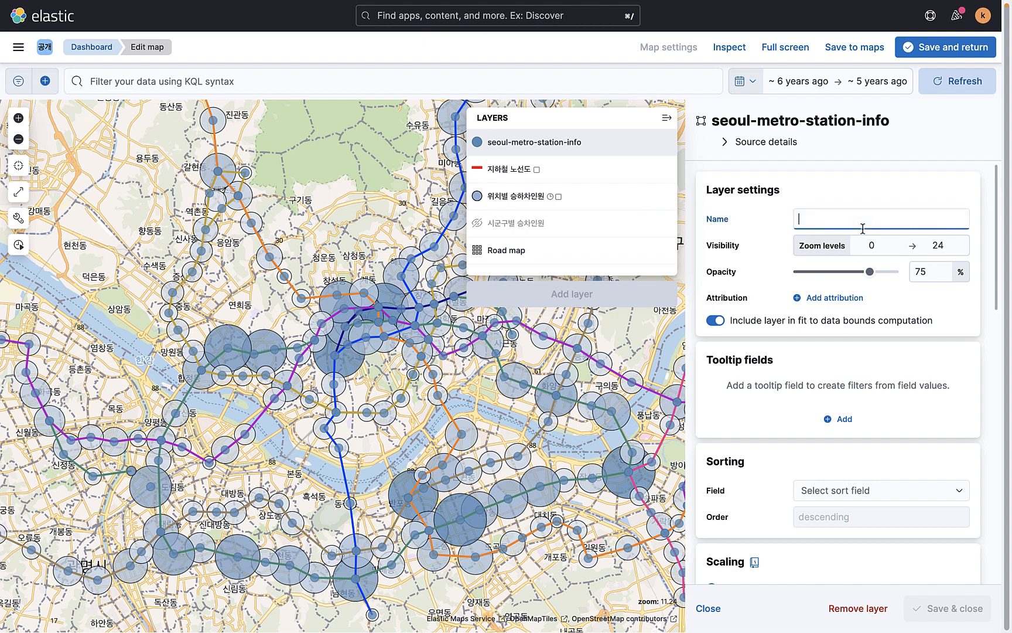
type("지하철역")
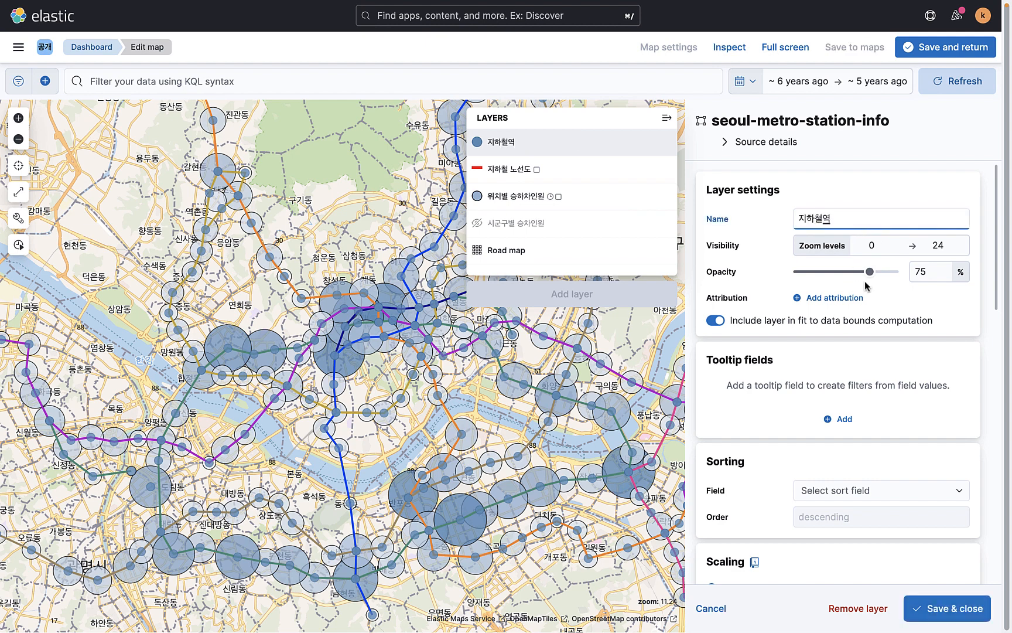
left_click(902, 375)
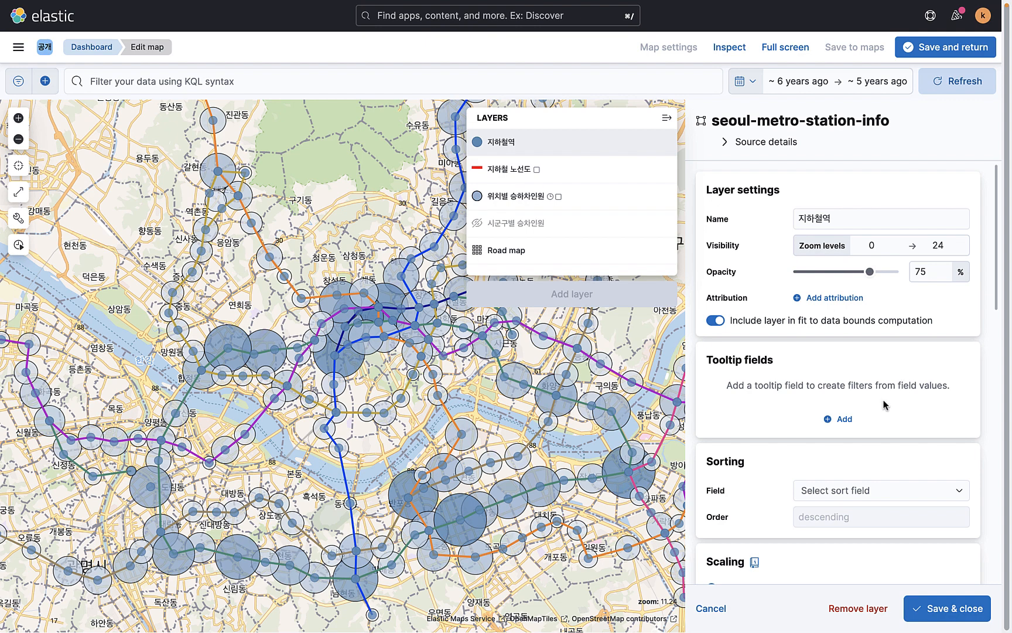
Add station.name_full as a tooltip field of the 지하철역 layer
left_click(844, 419)
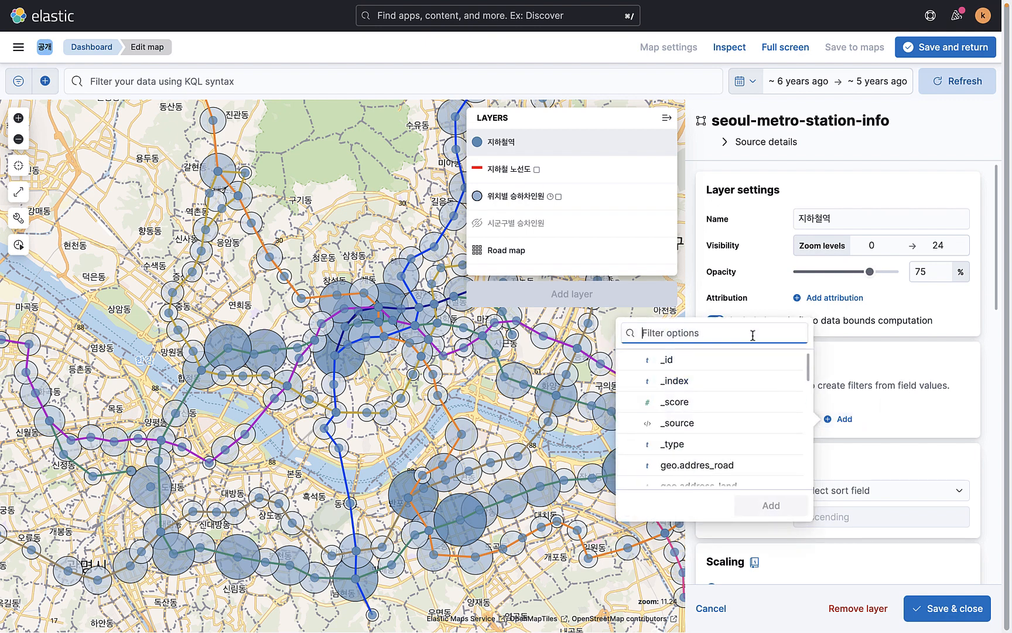
type("sta")
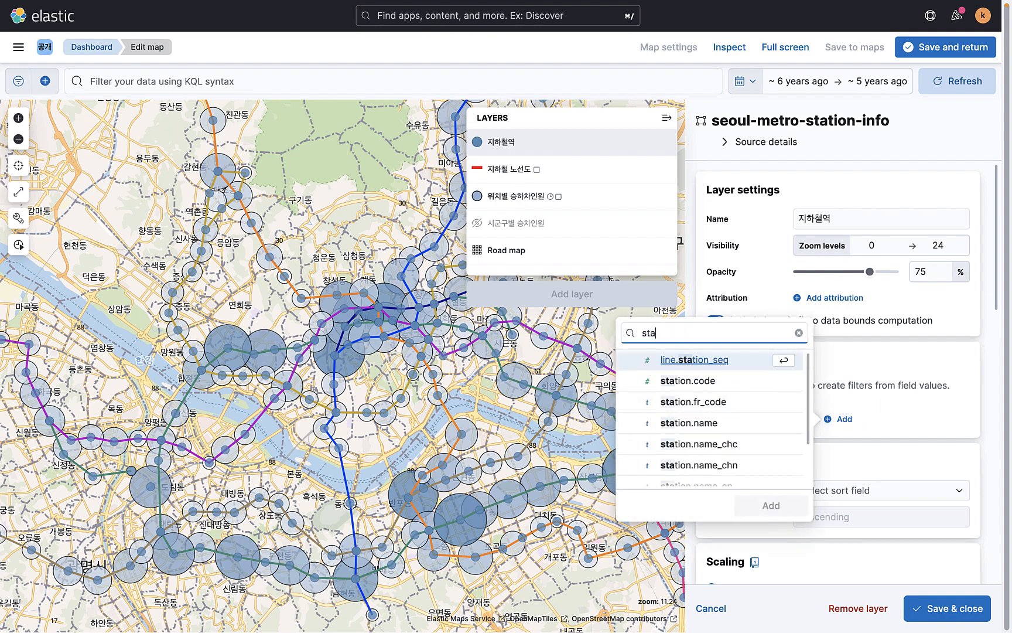
type("tion.nan")
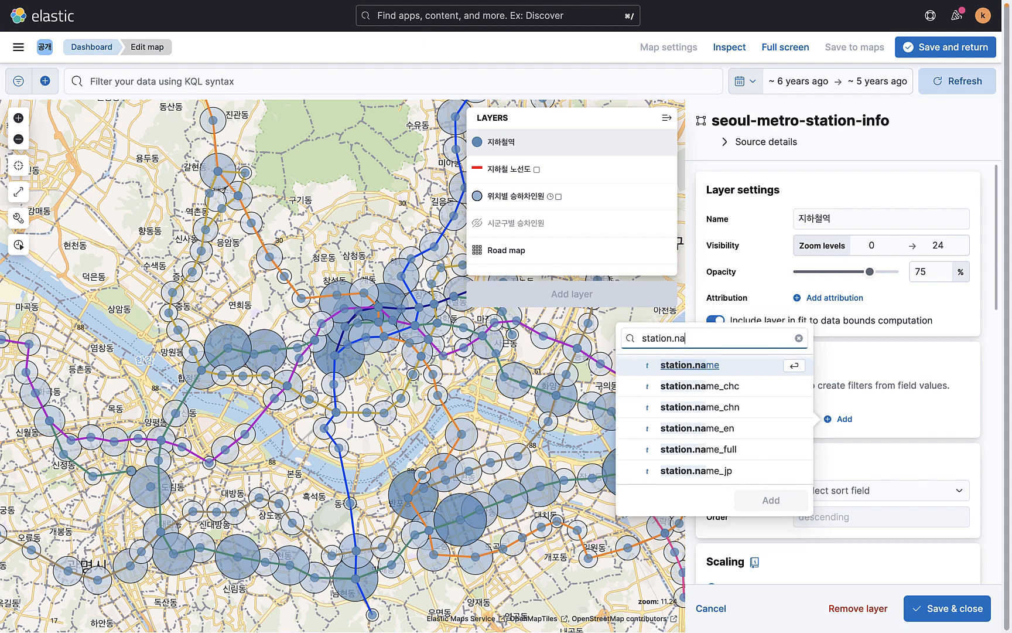
key("BackSpace")
type("me")
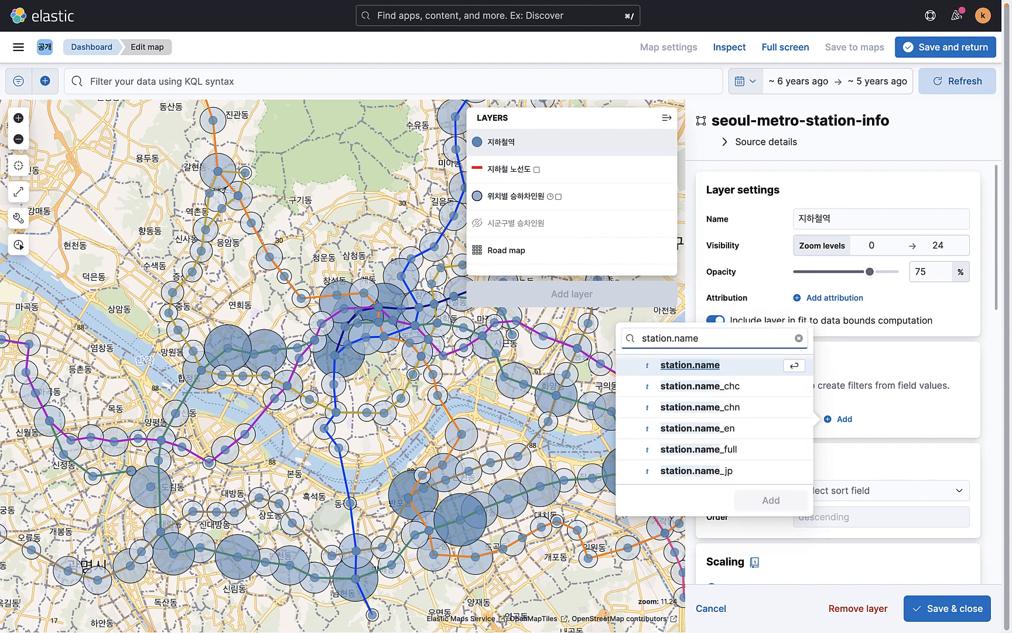
left_click(686, 456)
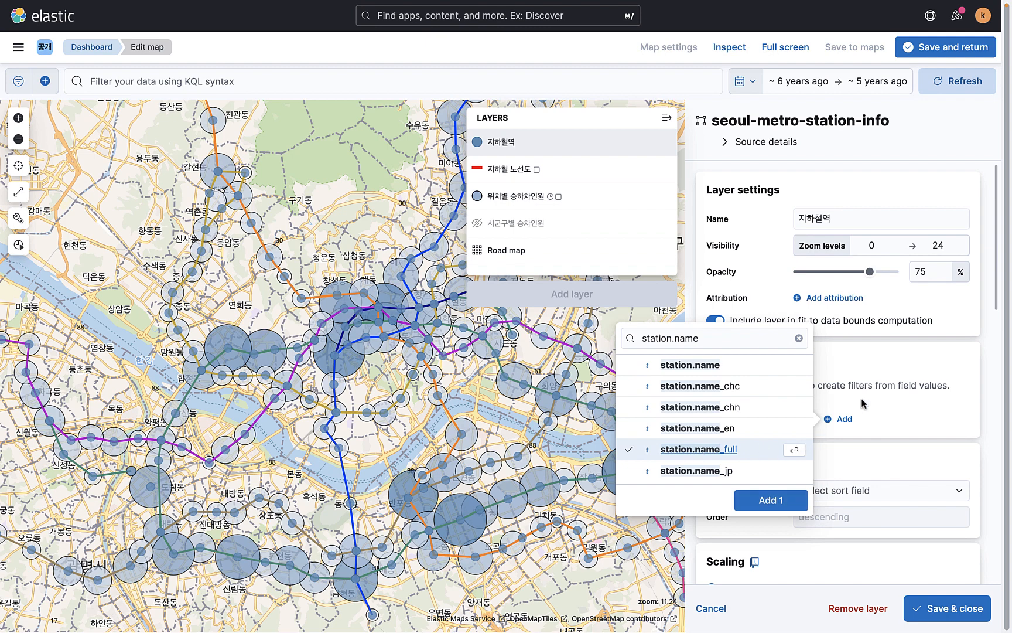
left_click(726, 452)
left_click(729, 452)
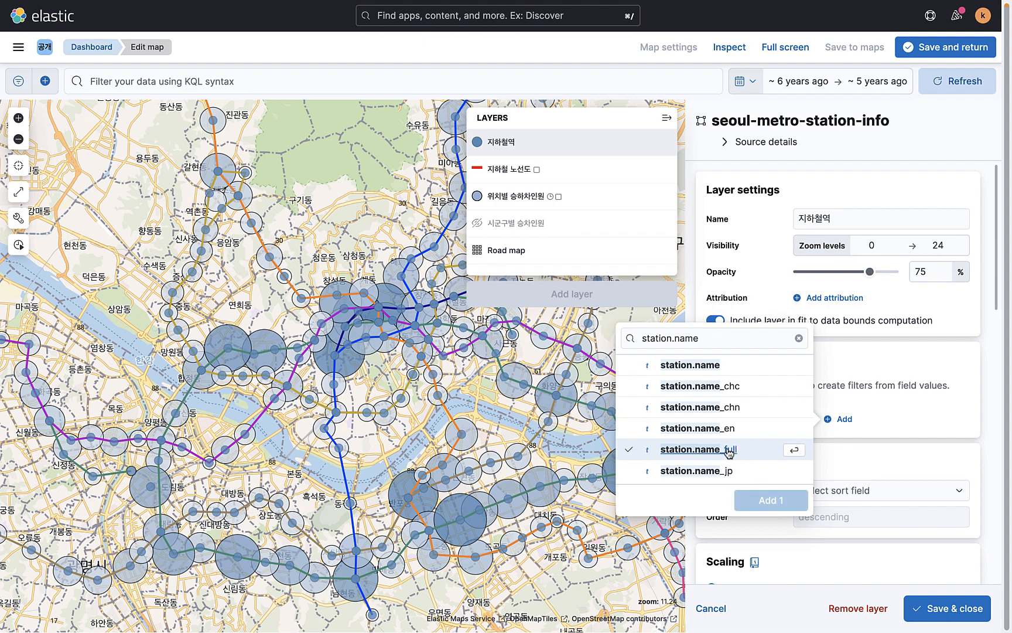
left_click(897, 389)
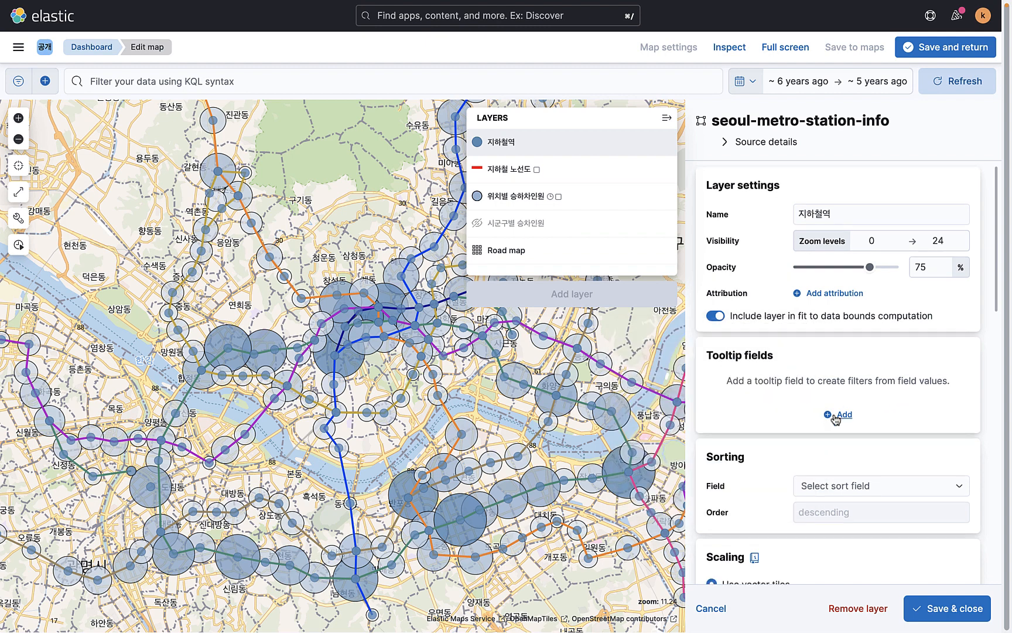
left_click(837, 414)
scroll(727, 450, "down", 3)
scroll(728, 451, "down", 5)
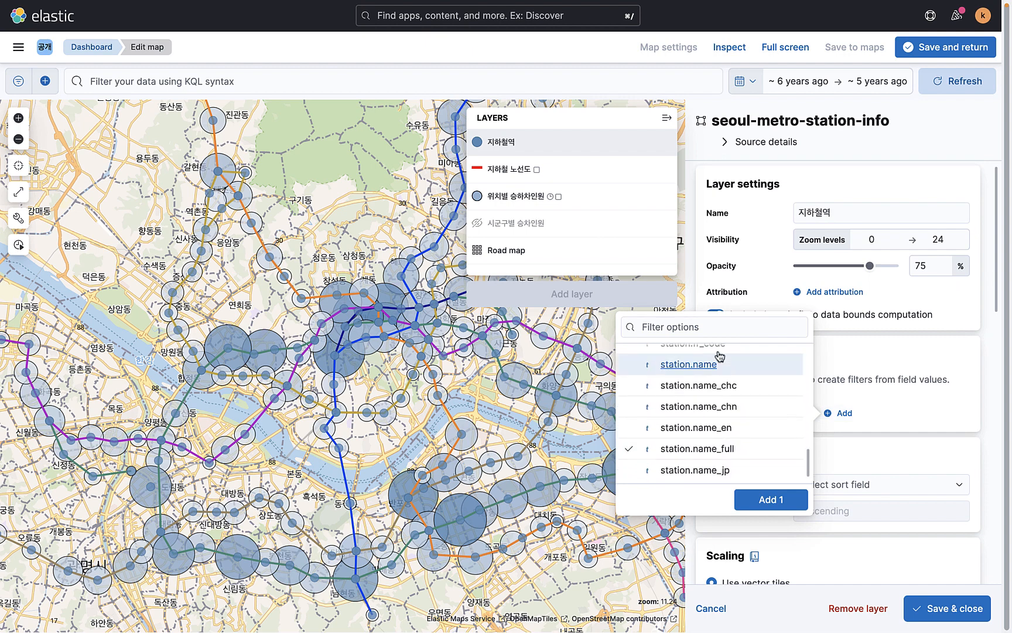
left_click(772, 498)
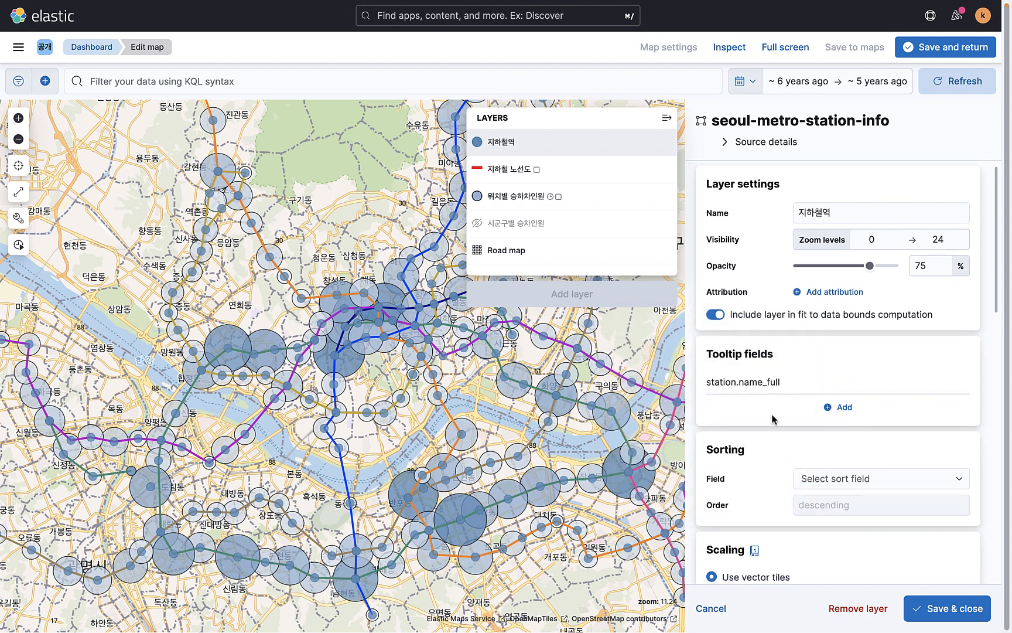
Set the sort field of the 지하철역 layer to station.name
left_click(847, 479)
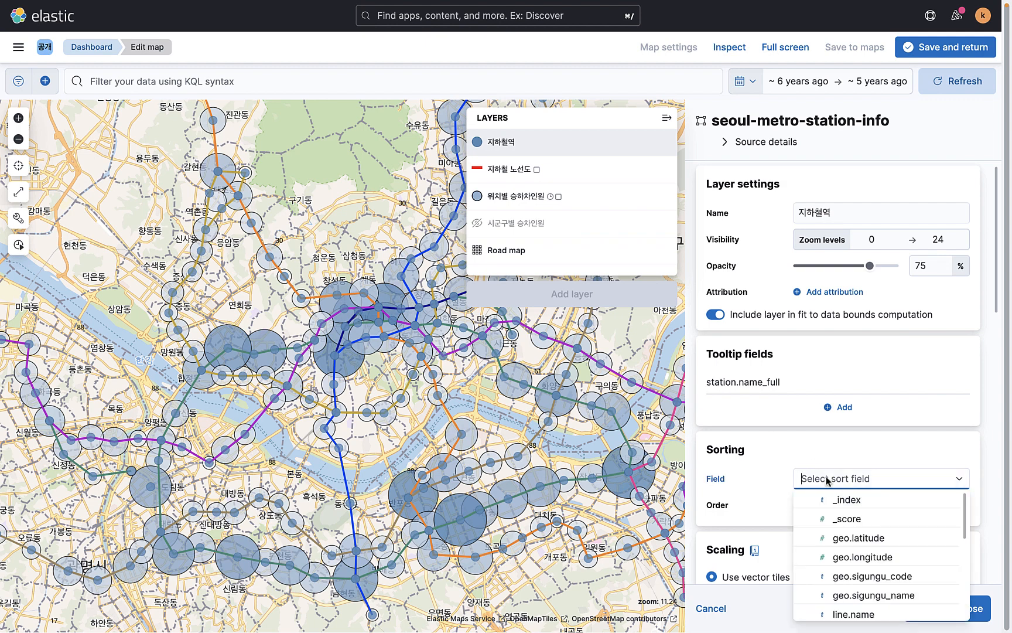
left_click(764, 481)
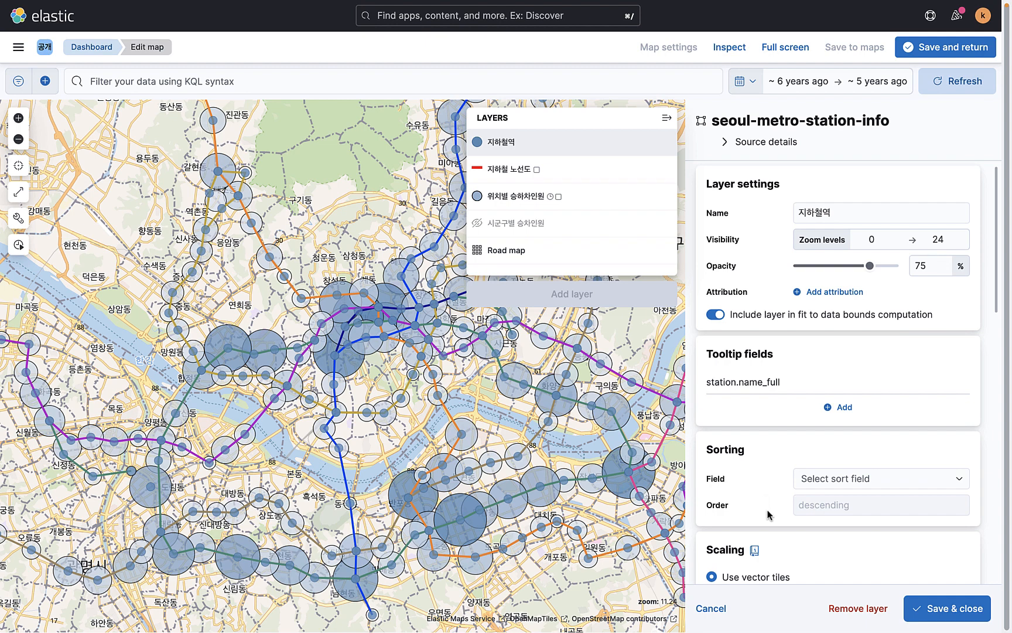
left_click(844, 484)
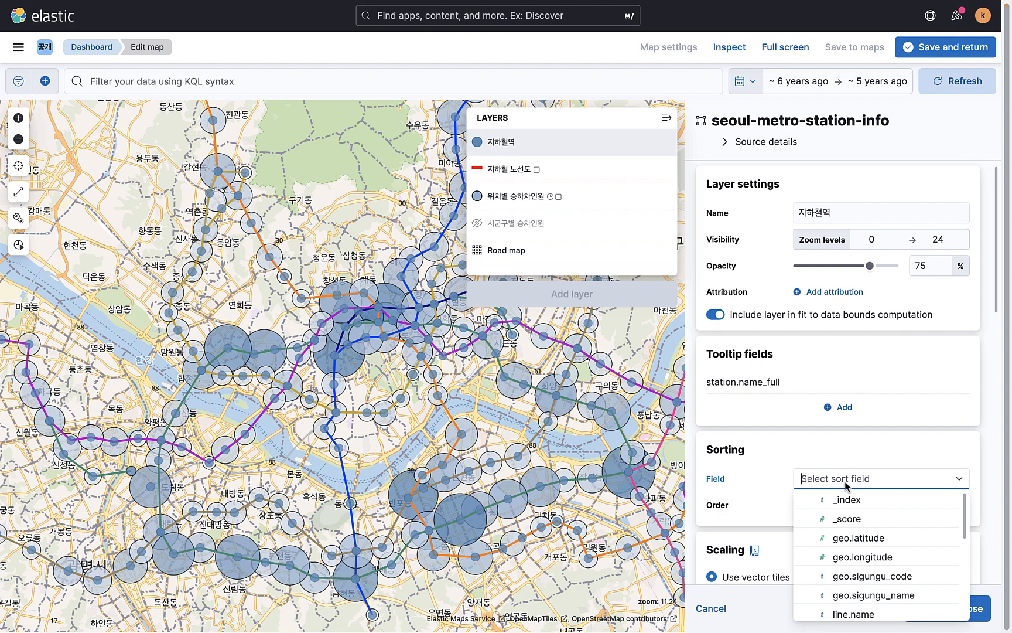
type("station.na")
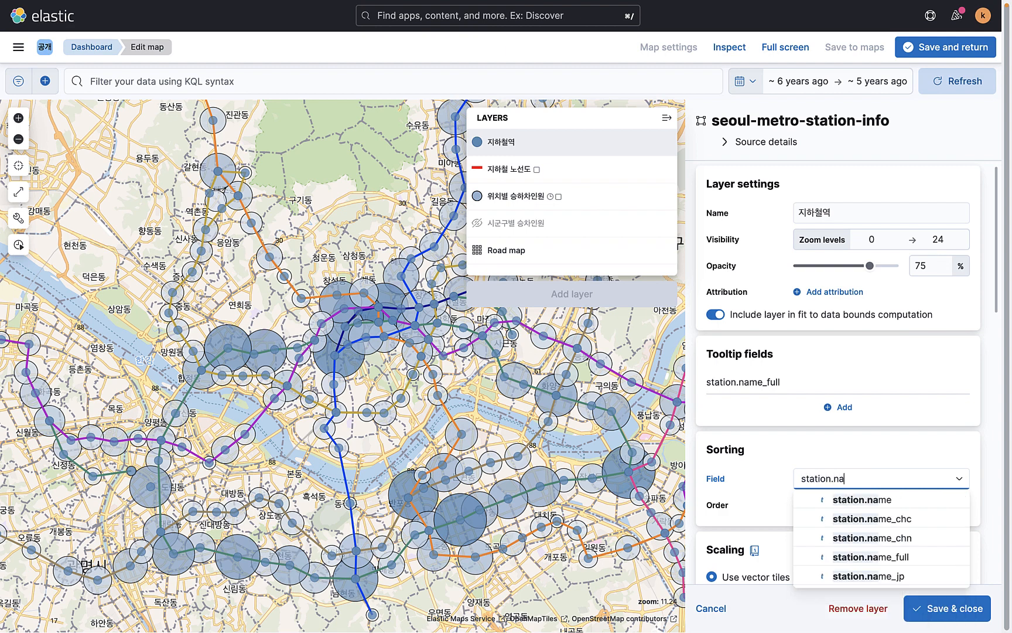
left_click(884, 509)
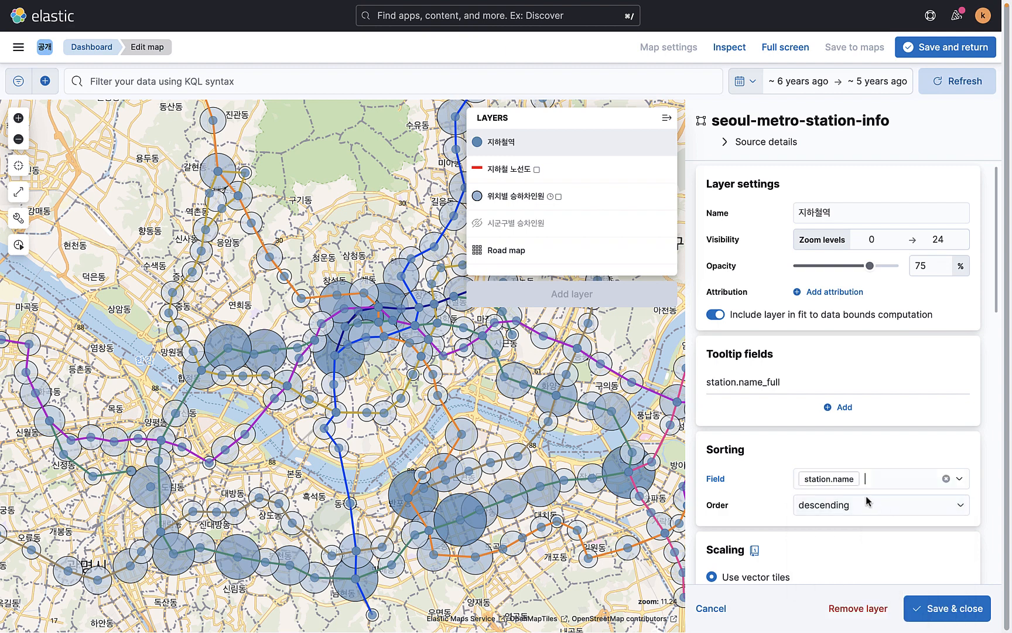
Change the symbol type of the 지하철역 layer to icon and choose the Rail metro icon
scroll(772, 501, "down", 3)
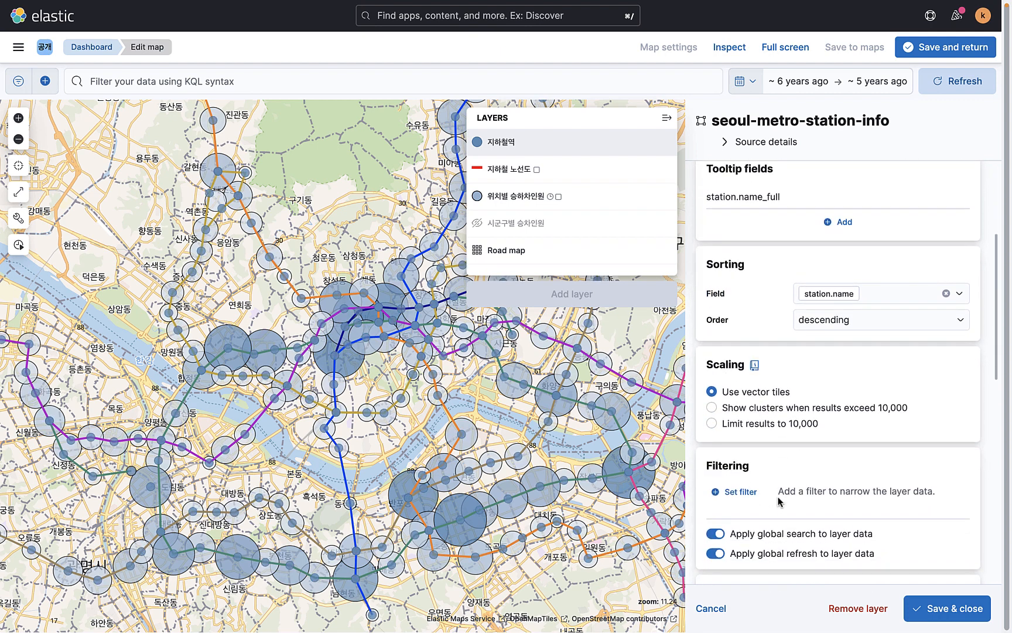
scroll(779, 499, "down", 4)
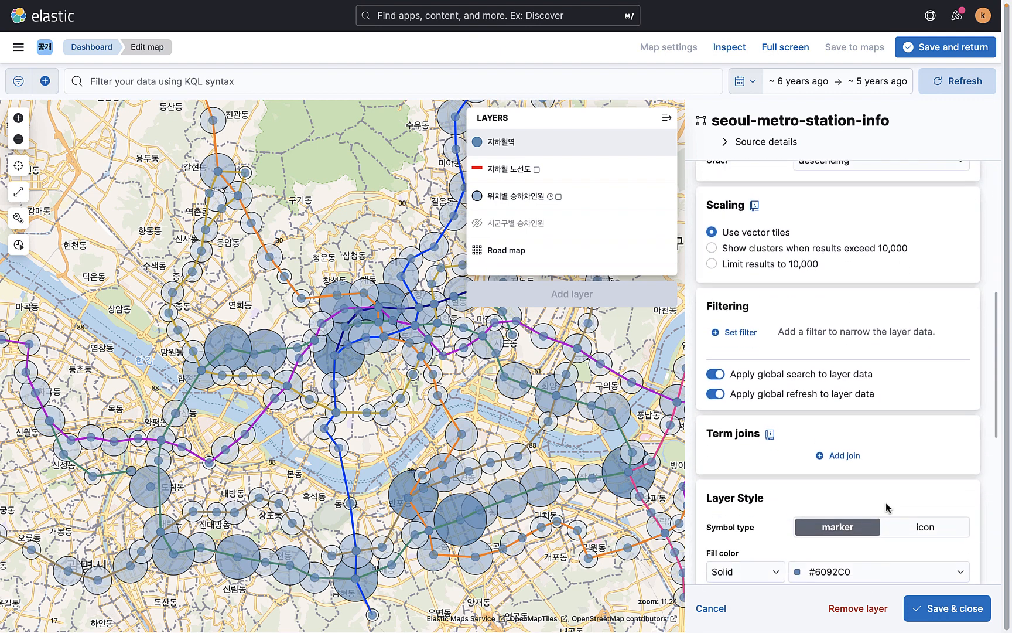
scroll(886, 504, "down", 2)
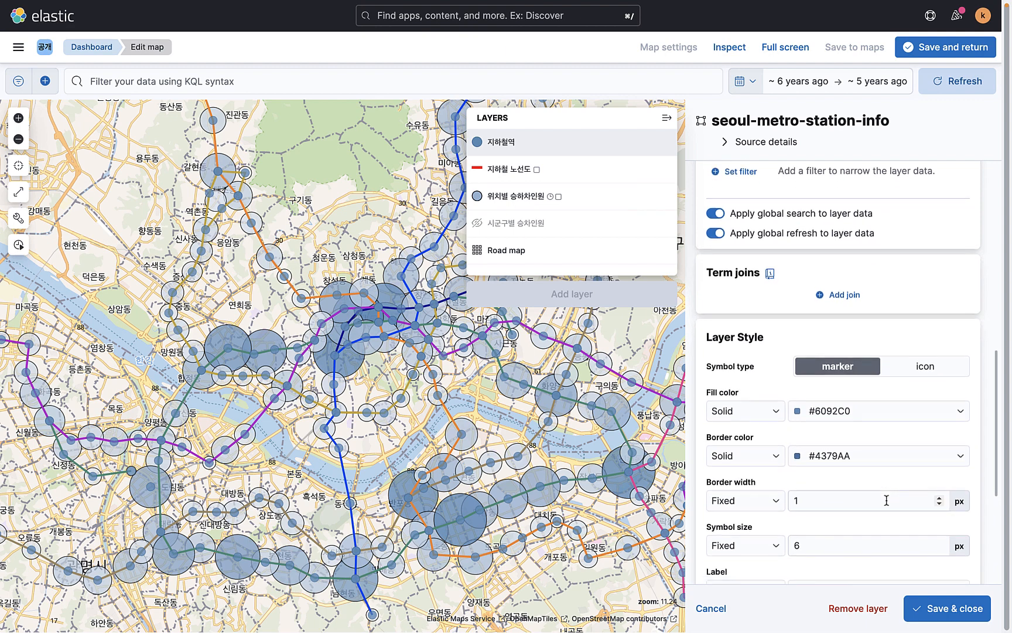
left_click(923, 335)
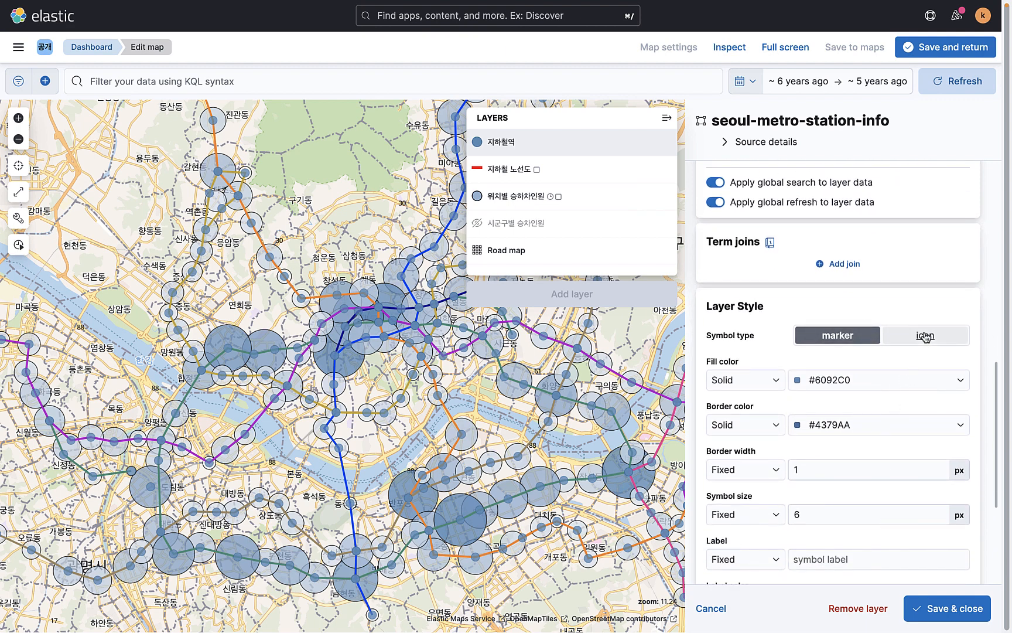
left_click(867, 381)
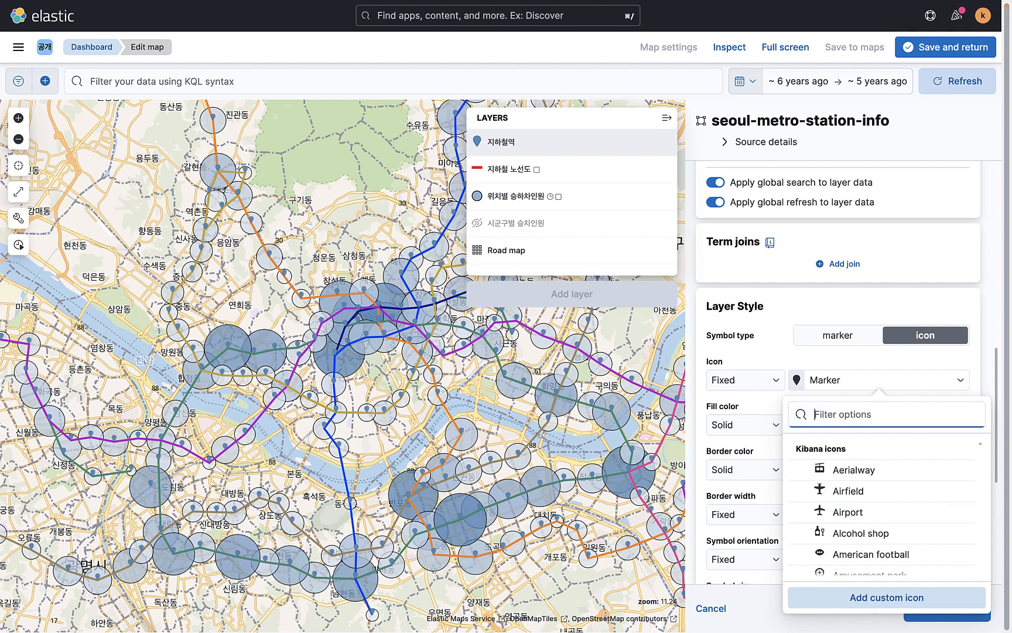
type("metro")
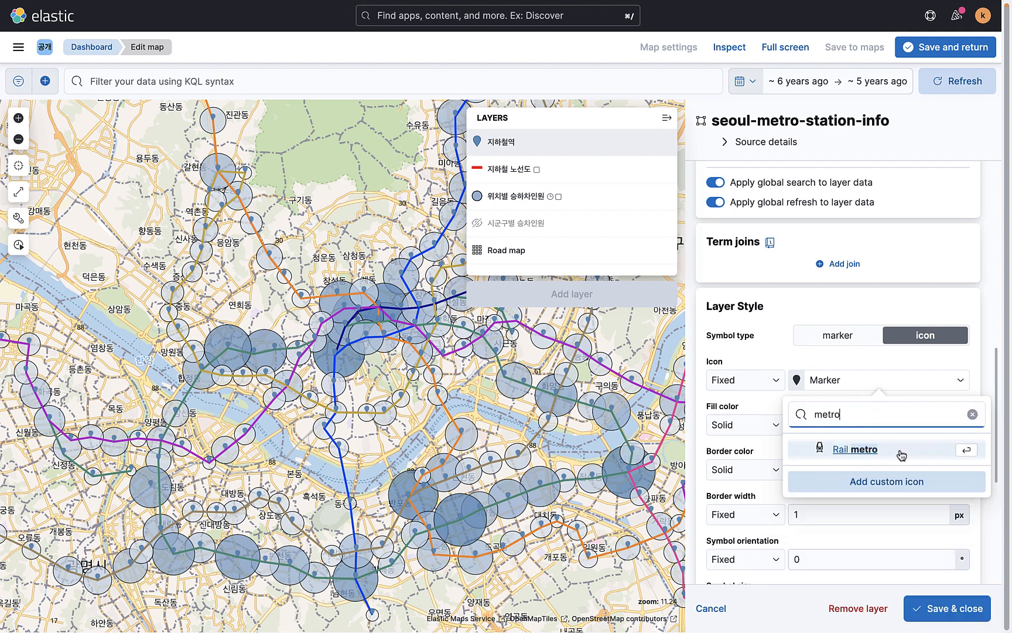
left_click(854, 450)
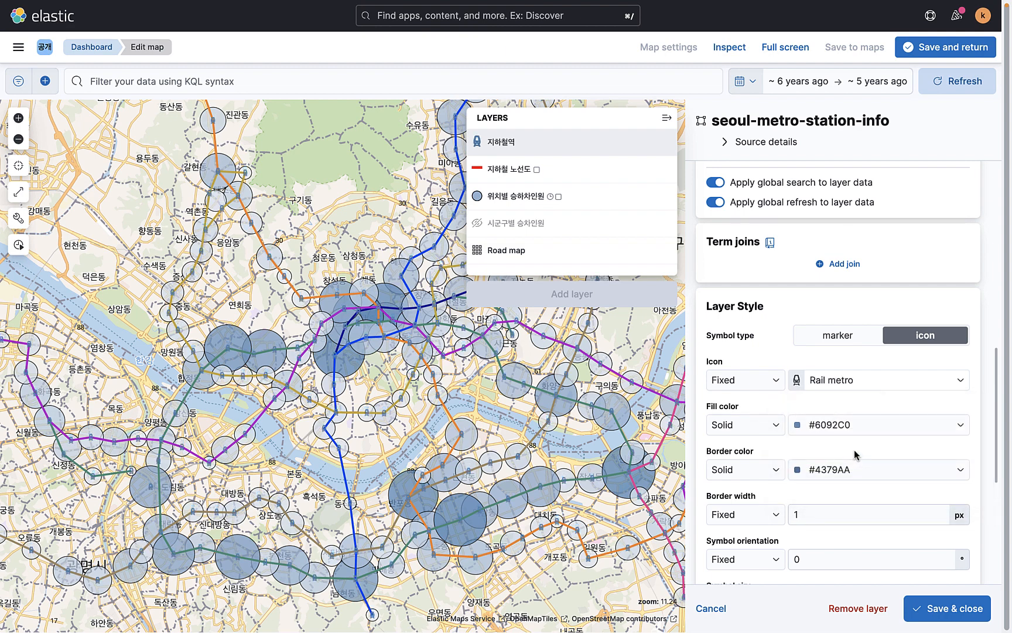
Set the fill color of the station icons to near-black #060606
scroll(804, 467, "down", 1)
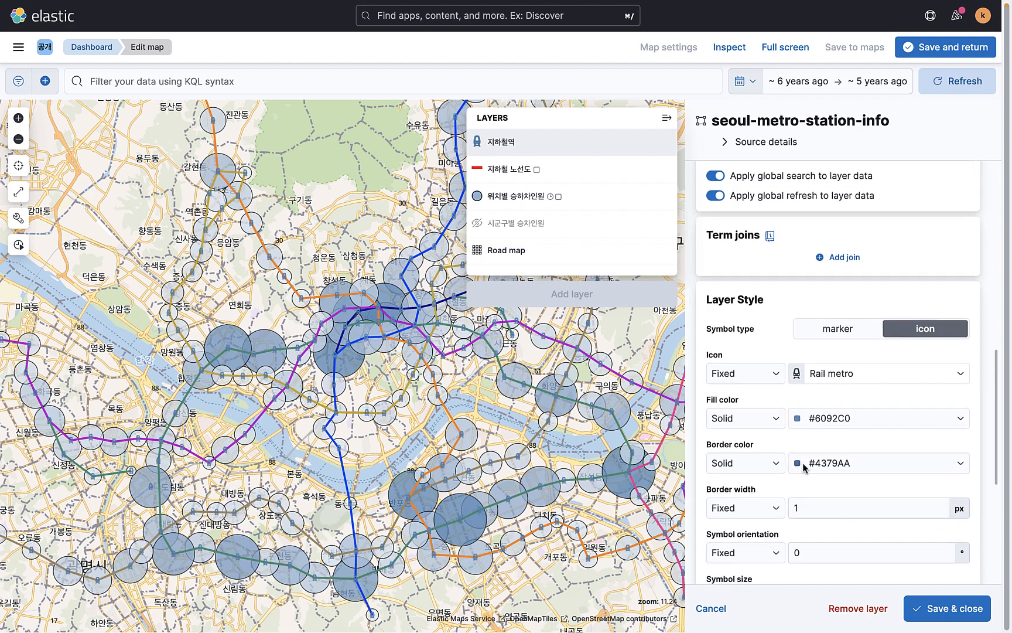
left_click(803, 417)
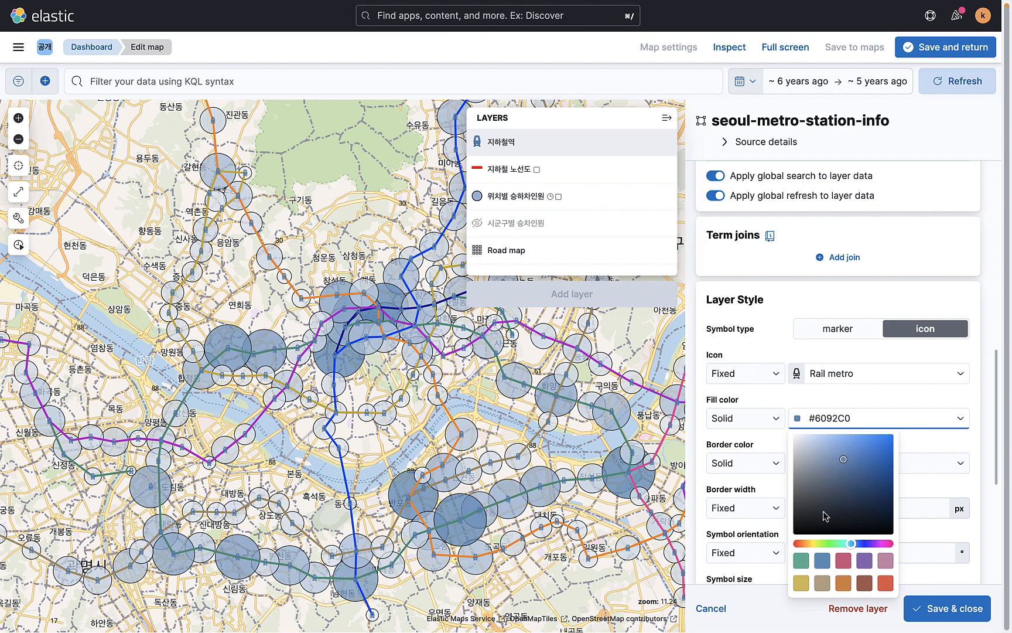
left_click_drag(825, 515, 802, 528)
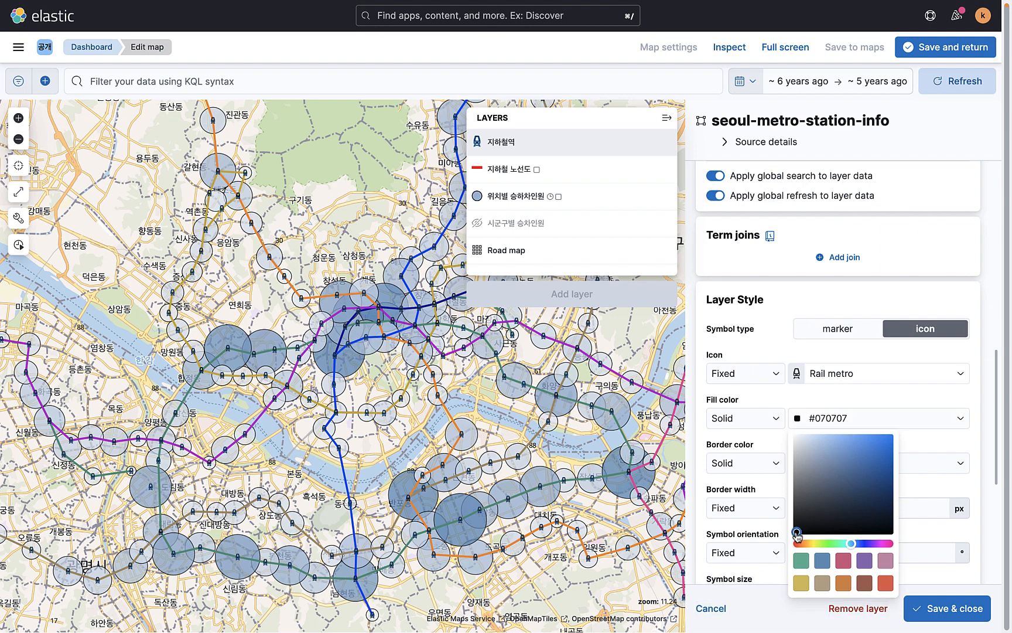
left_click(922, 445)
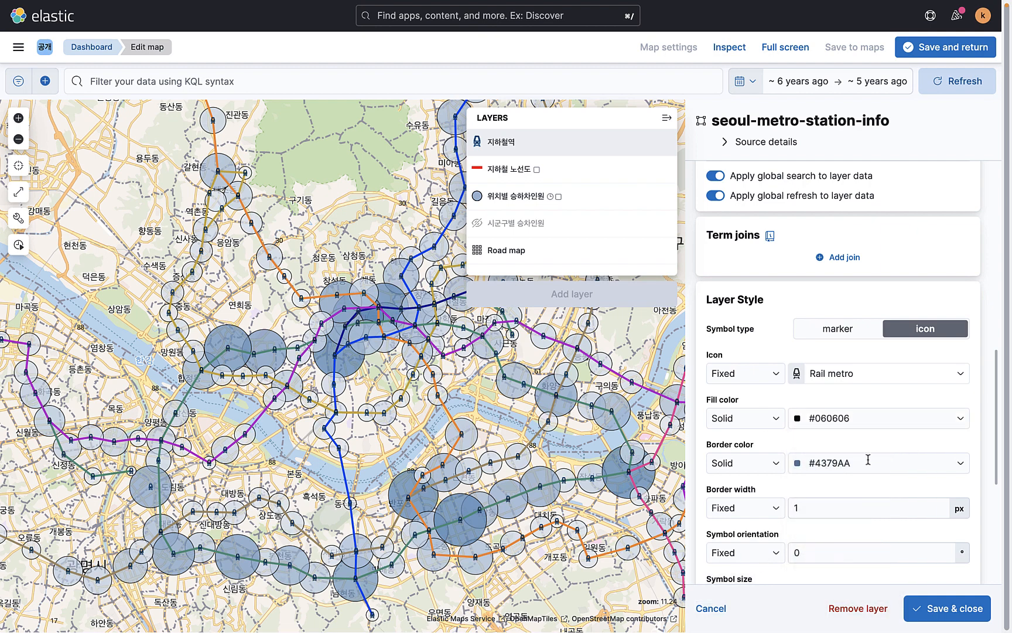
Set the border color of the station icons to #FFF and their border width to 0 px
left_click(832, 463)
left_click(827, 442)
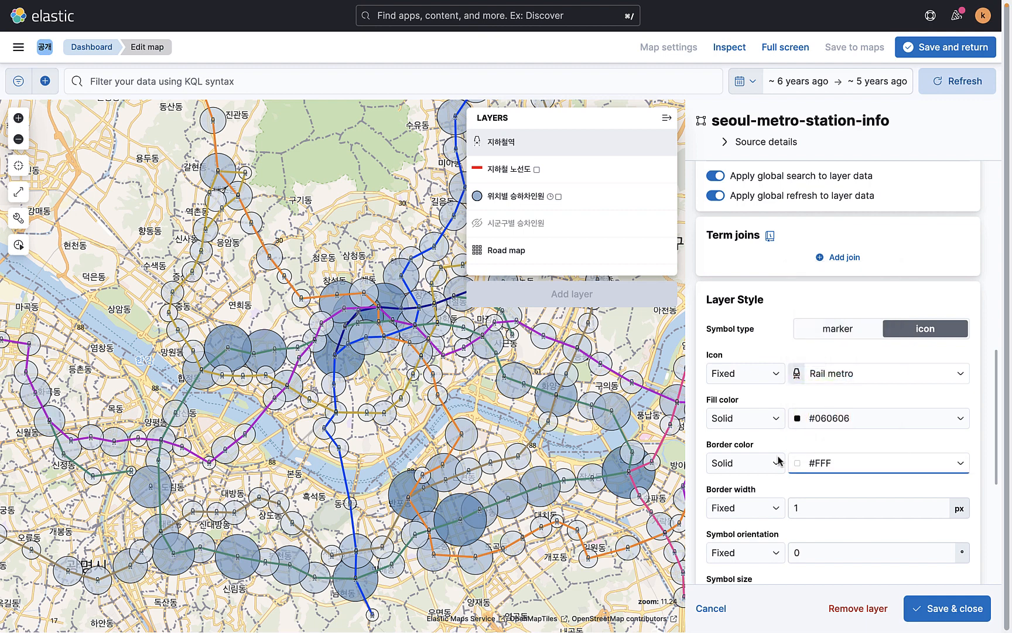
left_click(803, 509)
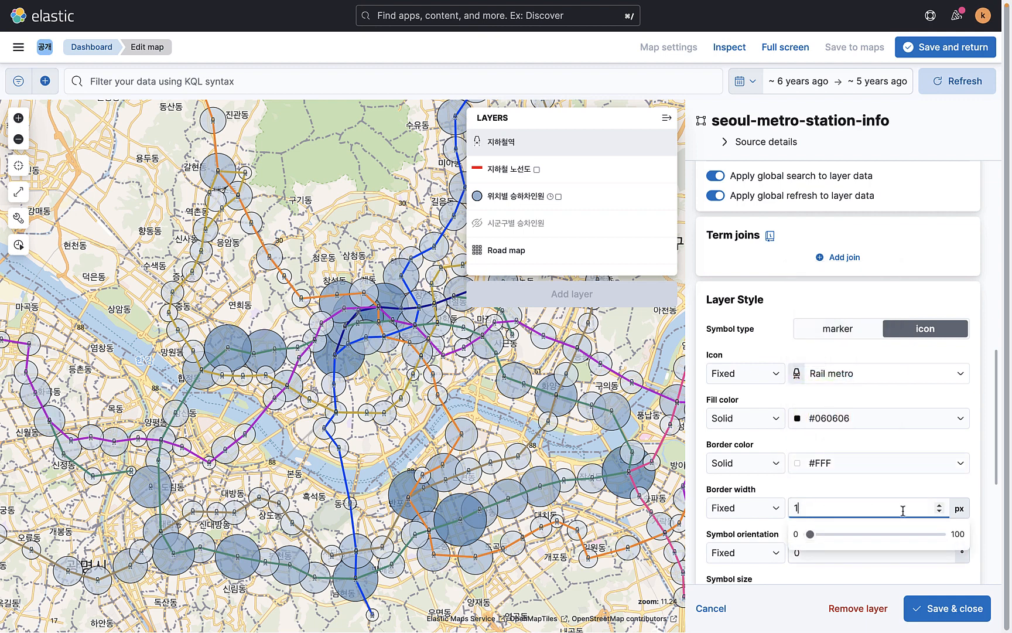
left_click(939, 512)
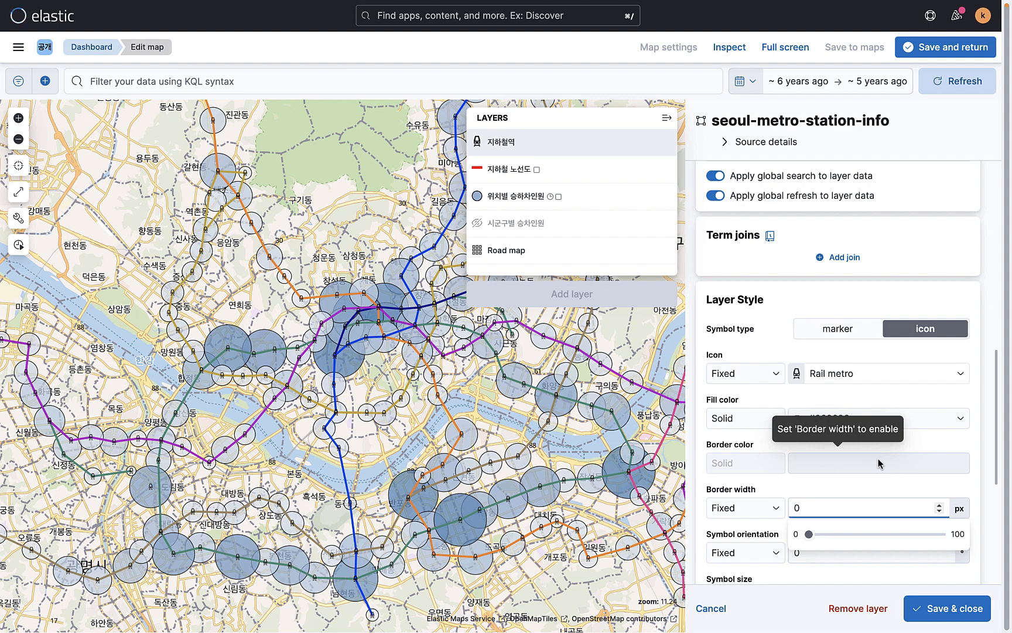
Increase the symbol size of the station icons to 8 px
scroll(873, 464, "down", 5)
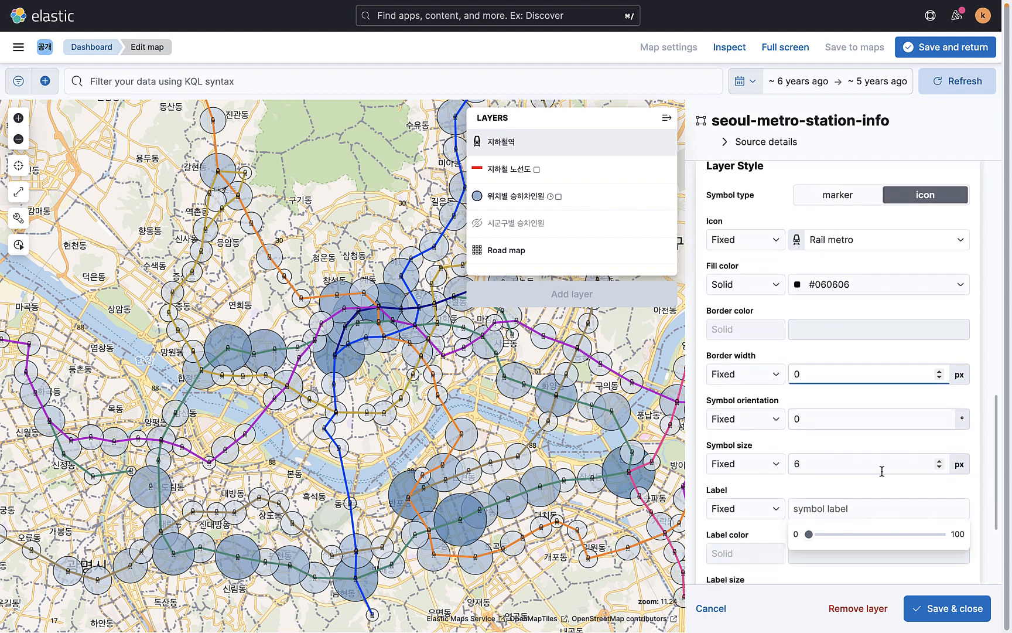
left_click(939, 462)
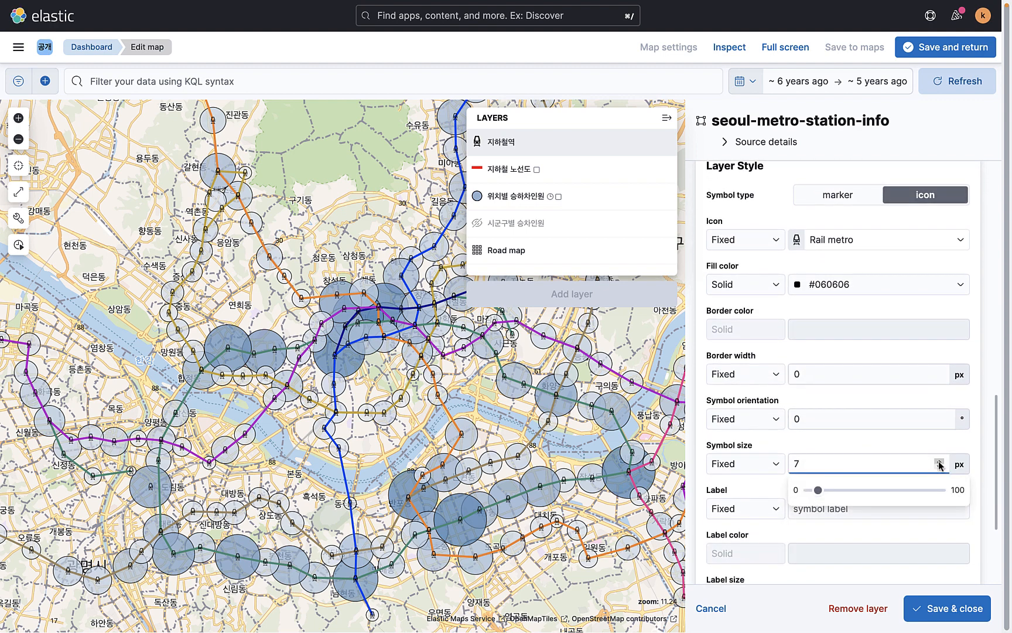
left_click(938, 462)
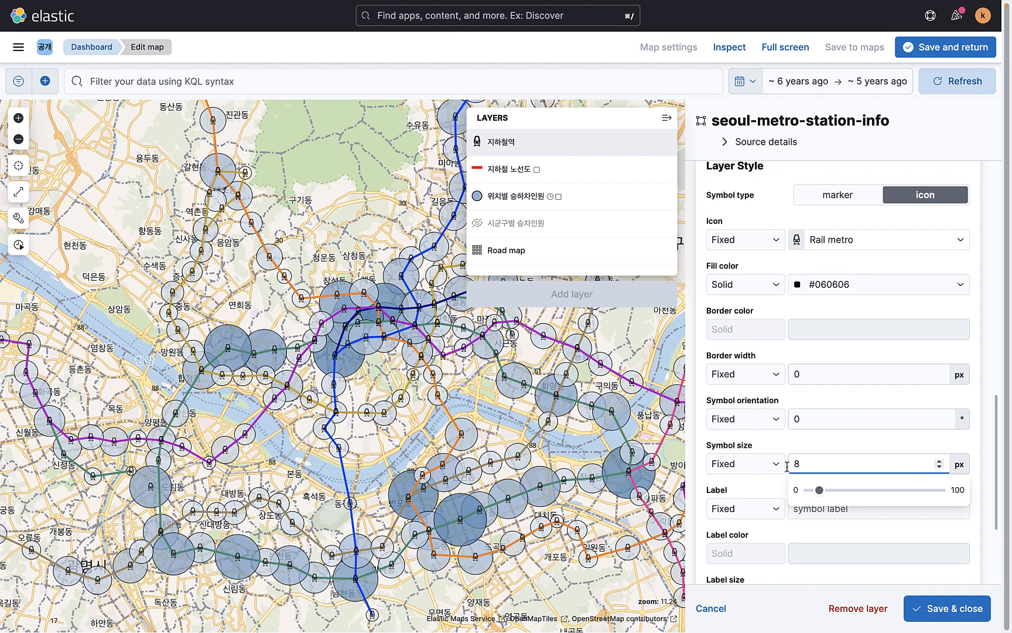
left_click(833, 446)
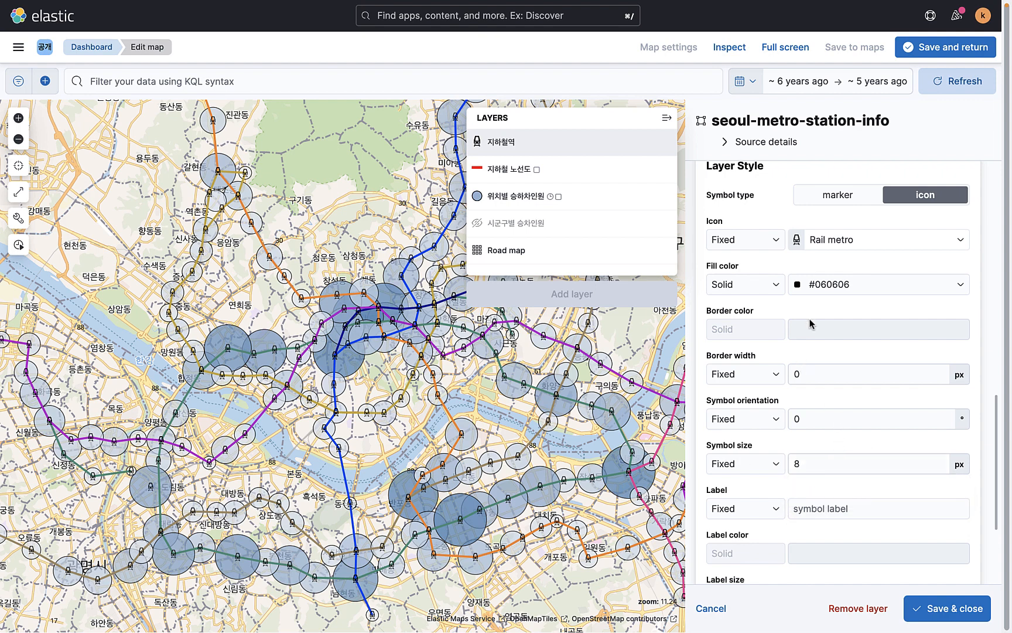
Check the station name tooltips on the map, and save the 지하철역 layer
scroll(820, 551, "down", 3)
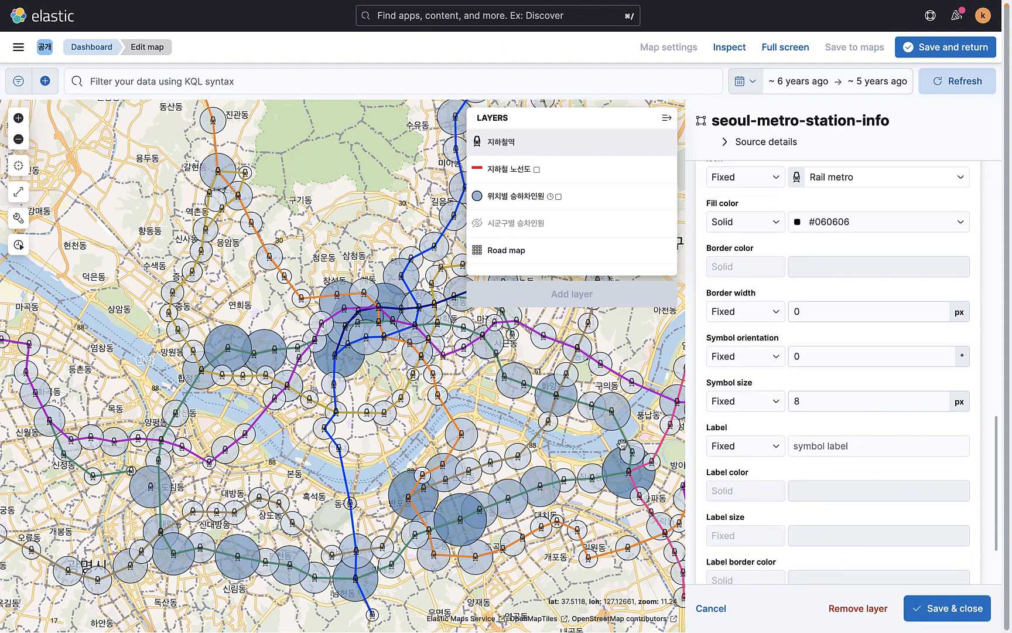
mouse_move(559, 396)
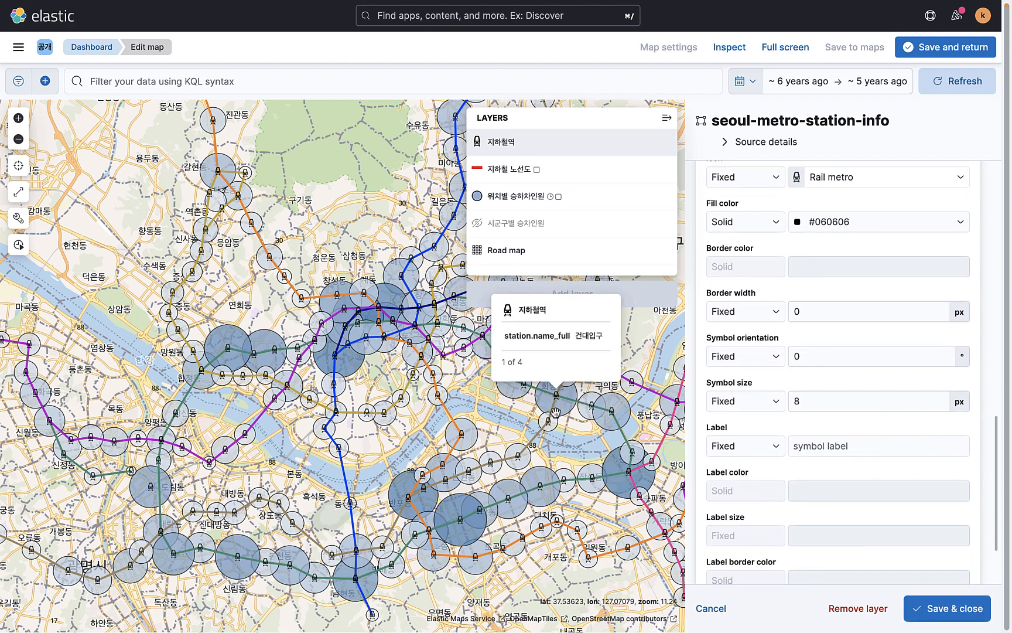
mouse_move(518, 456)
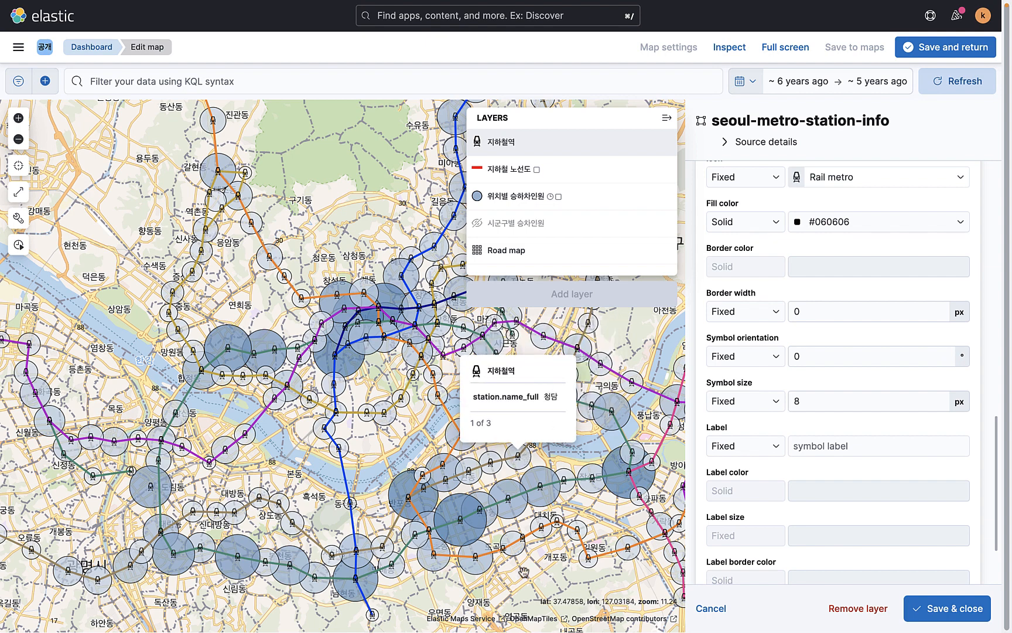
left_click(940, 608)
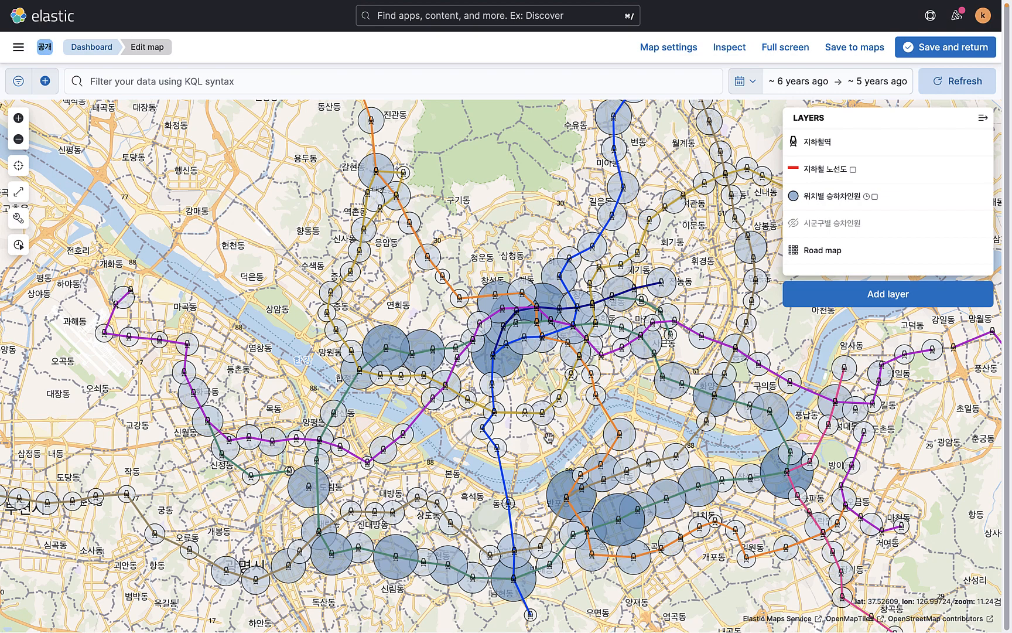
Check the finished metro map at several scales, and save it back to the dashboard
scroll(636, 363, "down", 2)
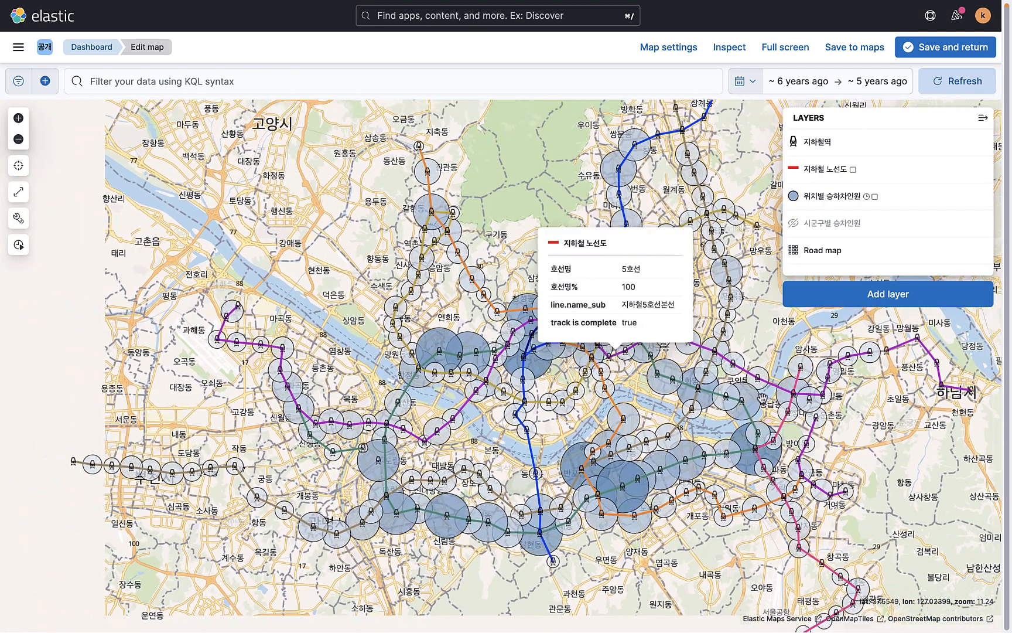
scroll(761, 404, "down", 2)
scroll(762, 433, "up", 2)
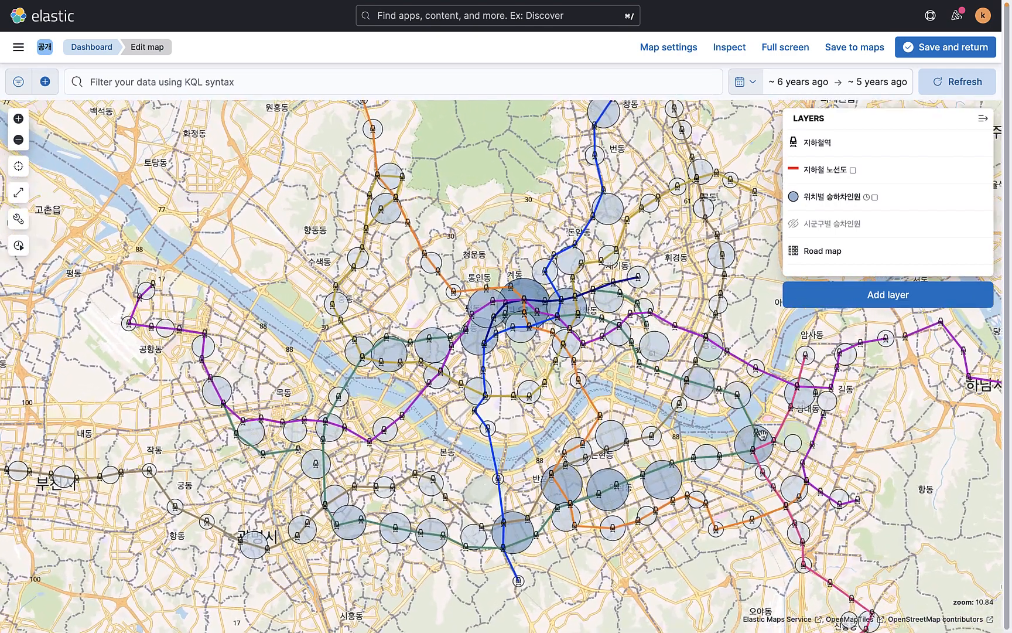
scroll(762, 434, "up", 2)
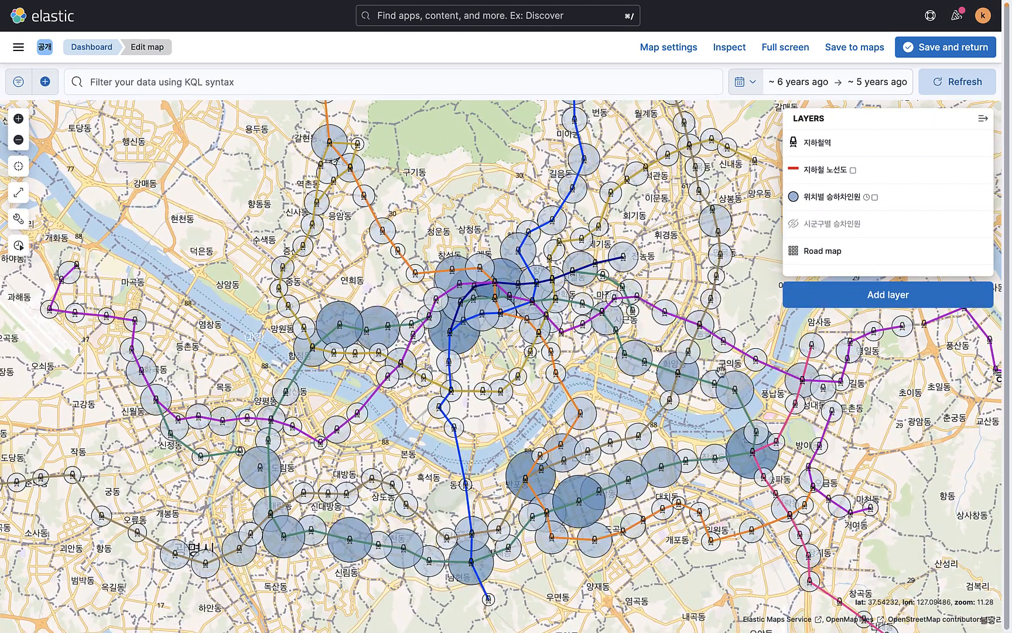
left_click(949, 45)
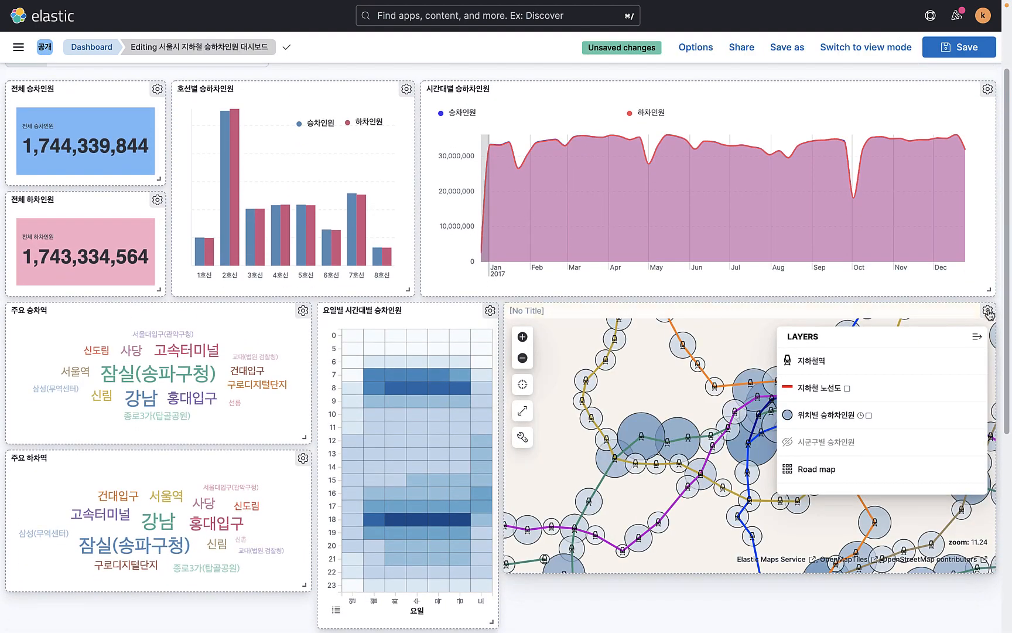
left_click(988, 310)
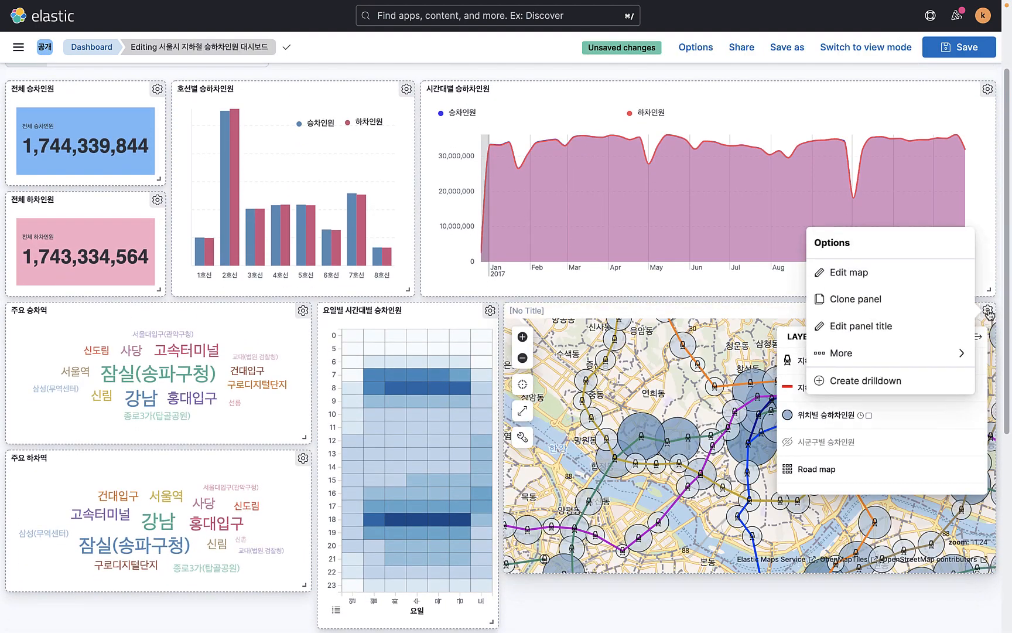
left_click(862, 277)
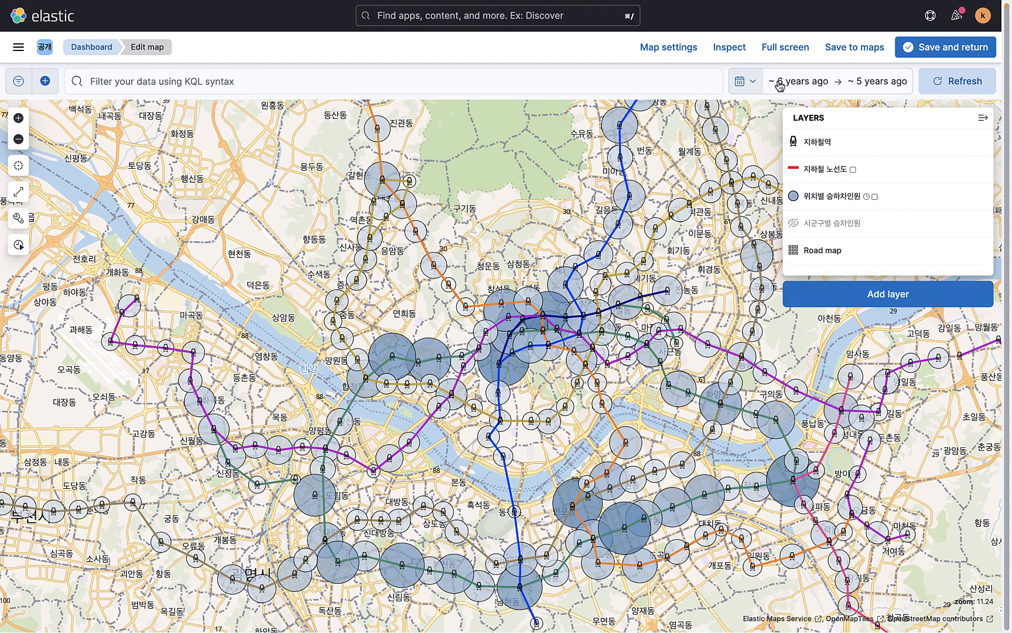
left_click(928, 52)
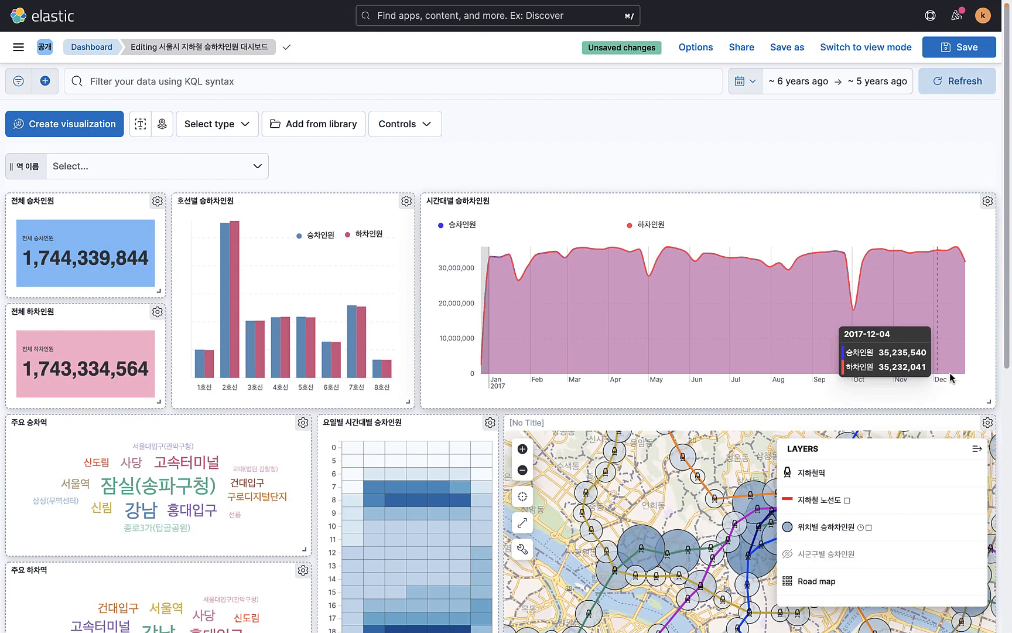
Collapse the map panel's layer list and title the panel 승차인원 지도
left_click(977, 449)
left_click(988, 422)
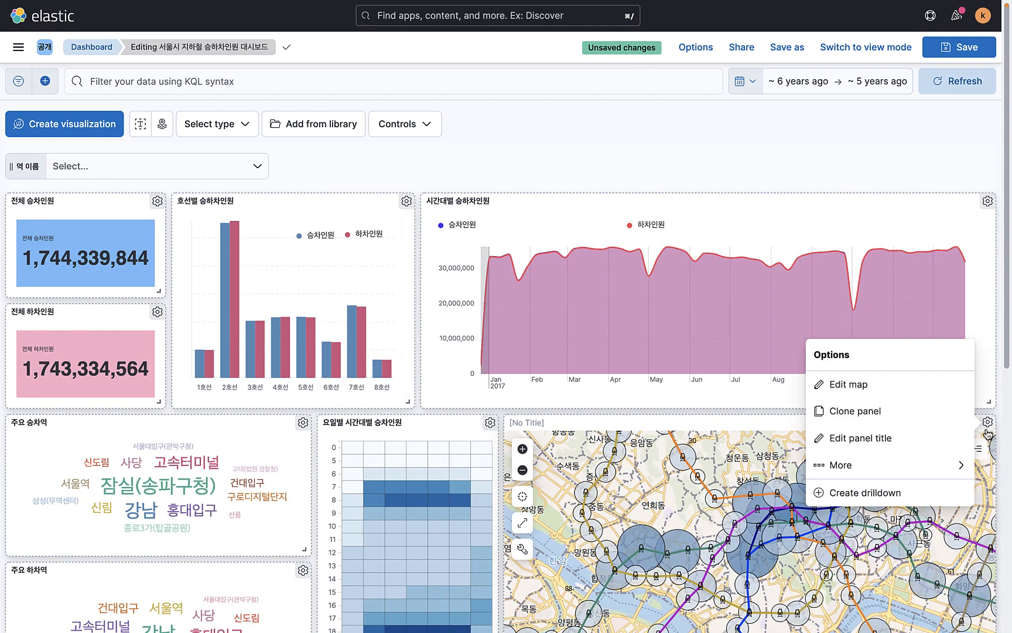
left_click(861, 439)
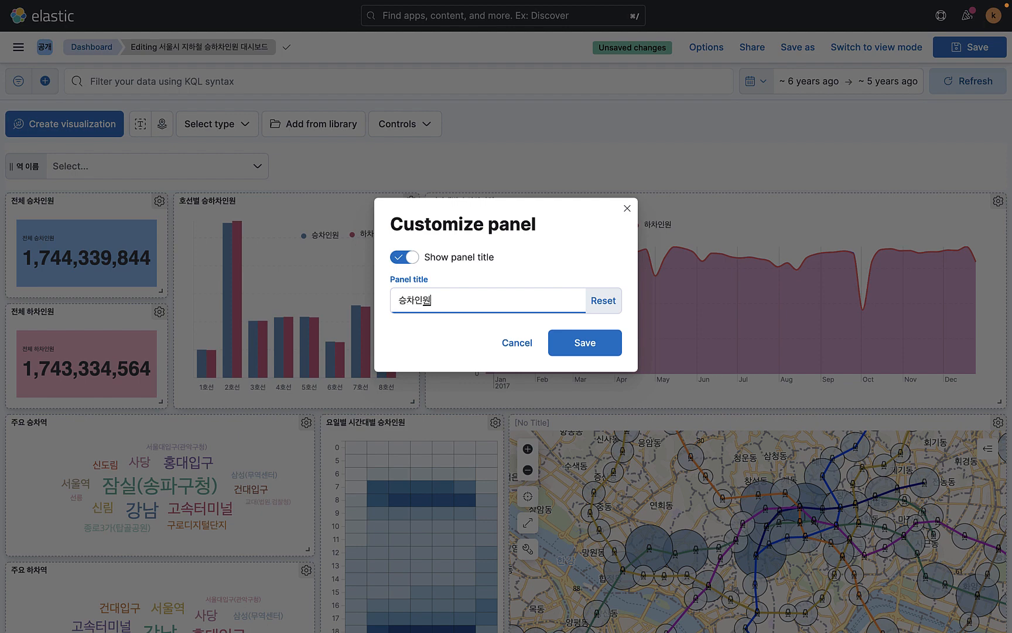
left_click(591, 345)
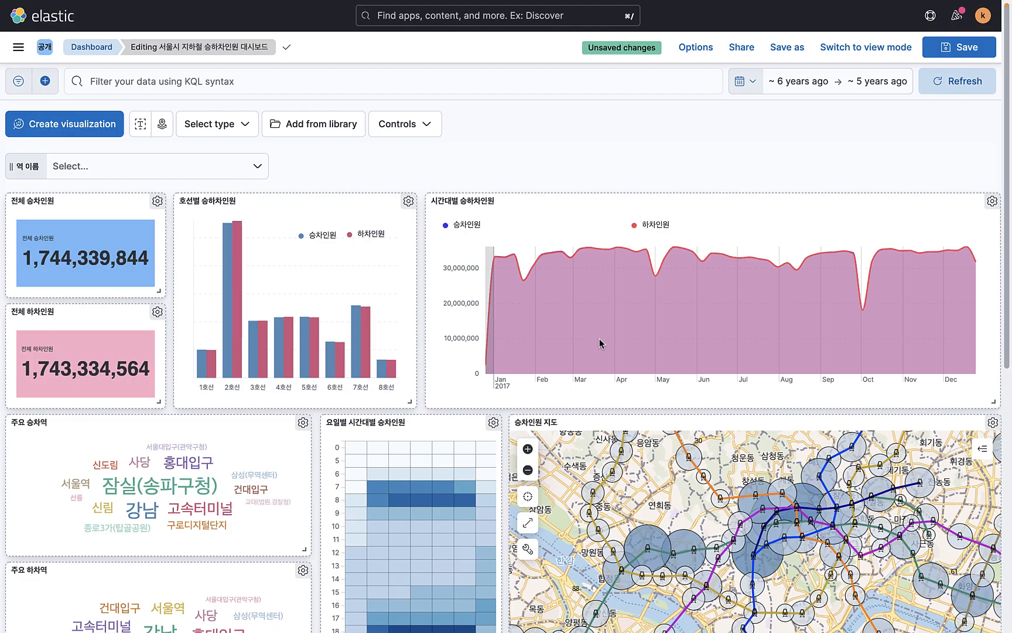
Extend the 승차인원 지도 panel downward until its lower edge lines up with the 요일별 시간대별 승차인원 heatmap
scroll(820, 356, "down", 5)
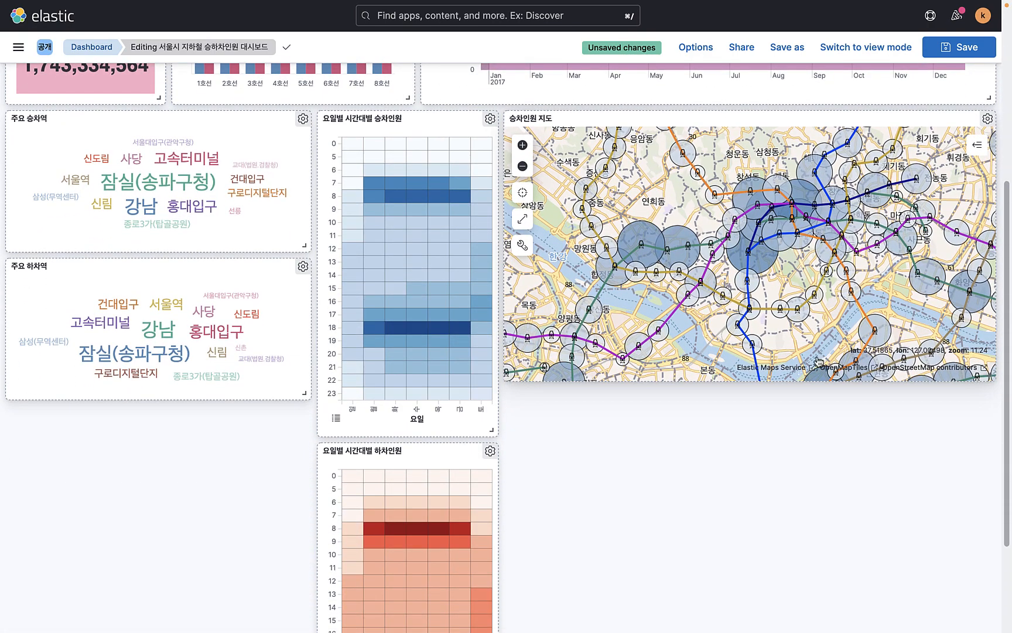
left_click_drag(990, 377, 991, 430)
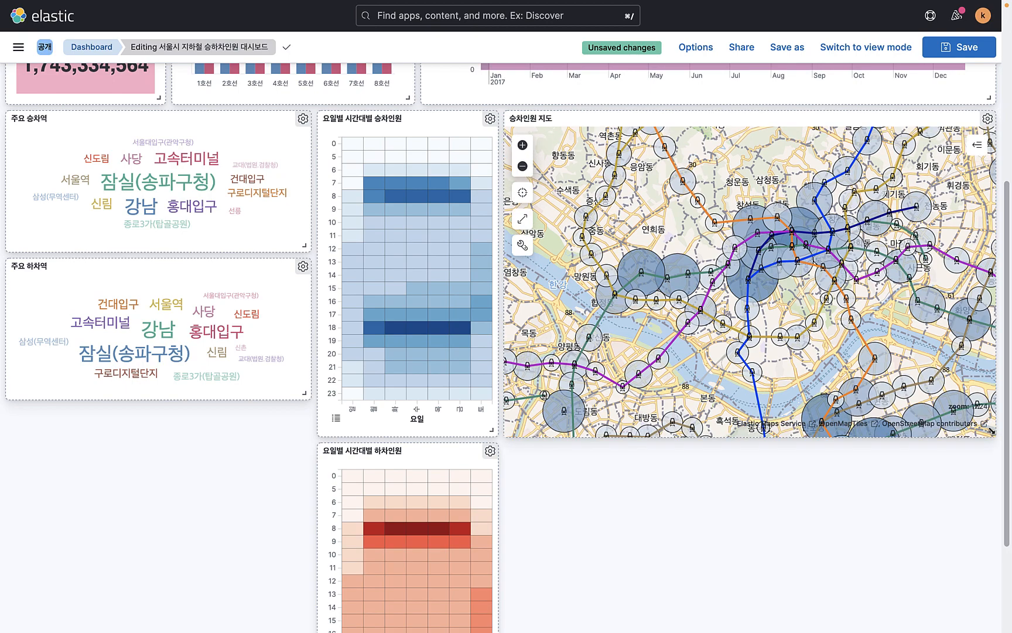
mouse_move(756, 128)
left_mouse_down()
mouse_move(66, 252)
mouse_move(272, 251)
mouse_move(242, 251)
mouse_move(752, 196)
mouse_move(749, 122)
left_mouse_up()
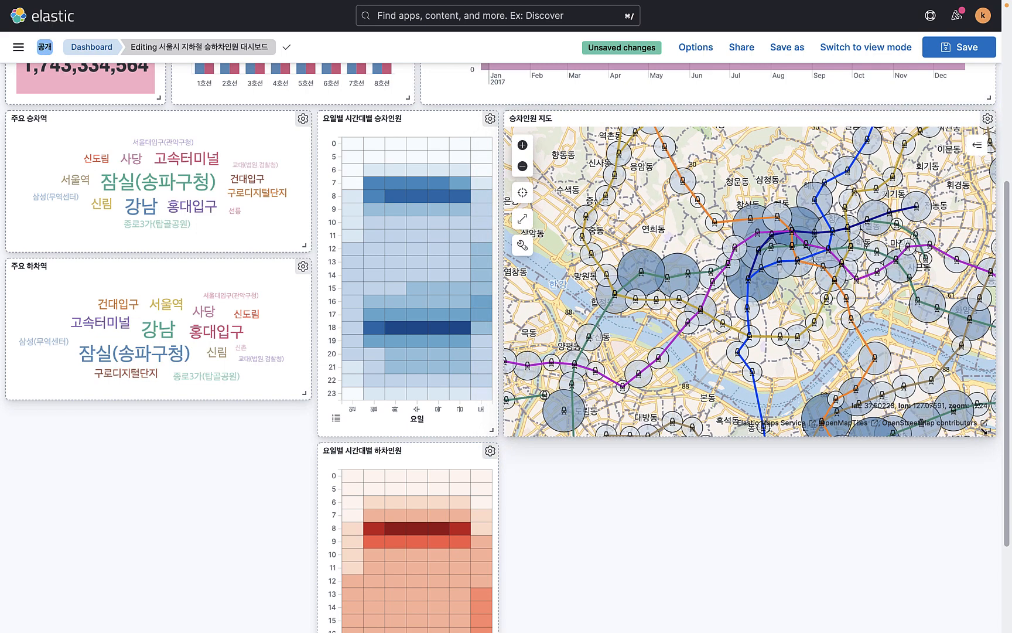
Narrow the 승차인원 지도 panel slightly, and shift it and the 요일별 시간대별 승차인원 heatmap rightward on the dashboard
left_click_drag(987, 431, 971, 432)
left_click_drag(807, 118, 827, 113)
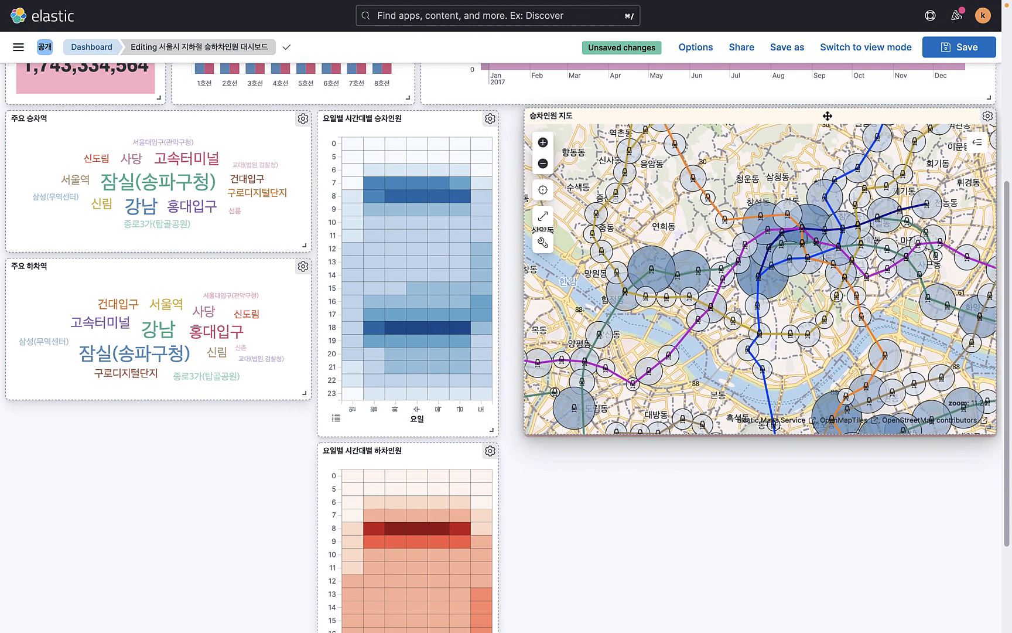
left_click_drag(411, 120, 434, 122)
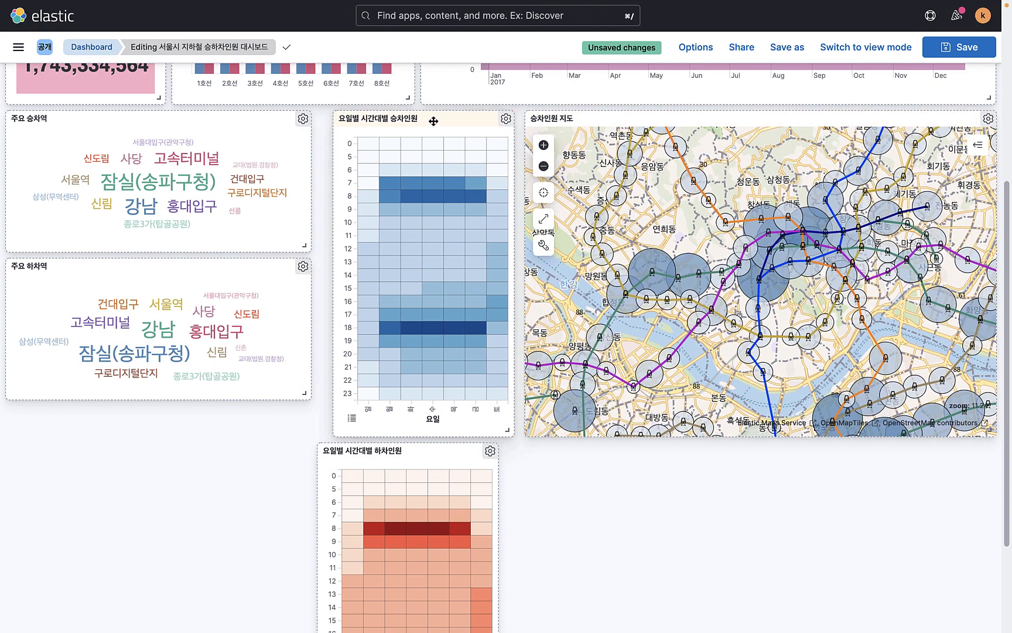
Widen both word cloud panels and align the 요일별 시간대별 하차인원 heatmap under the 승차인원 heatmap, saving the dashboard layout
left_click_drag(304, 245, 319, 245)
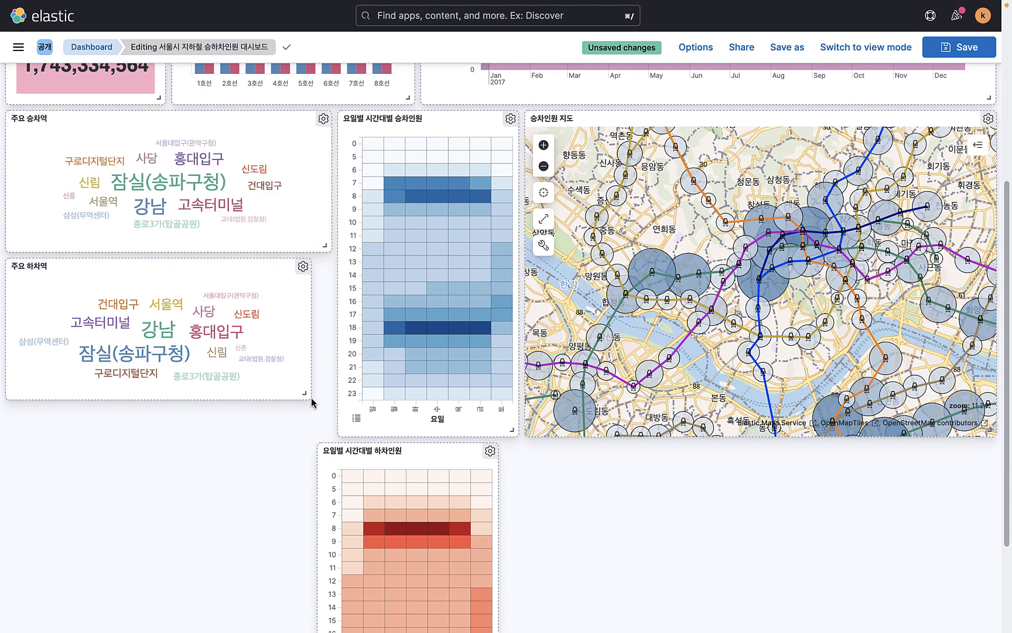
left_click_drag(305, 392, 324, 392)
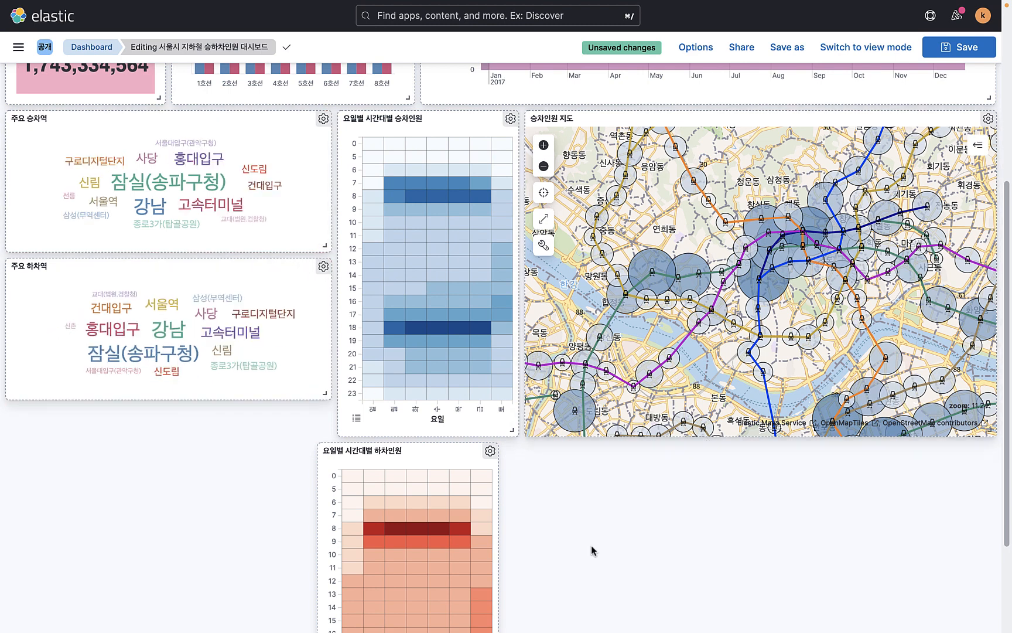
left_click_drag(442, 444, 463, 444)
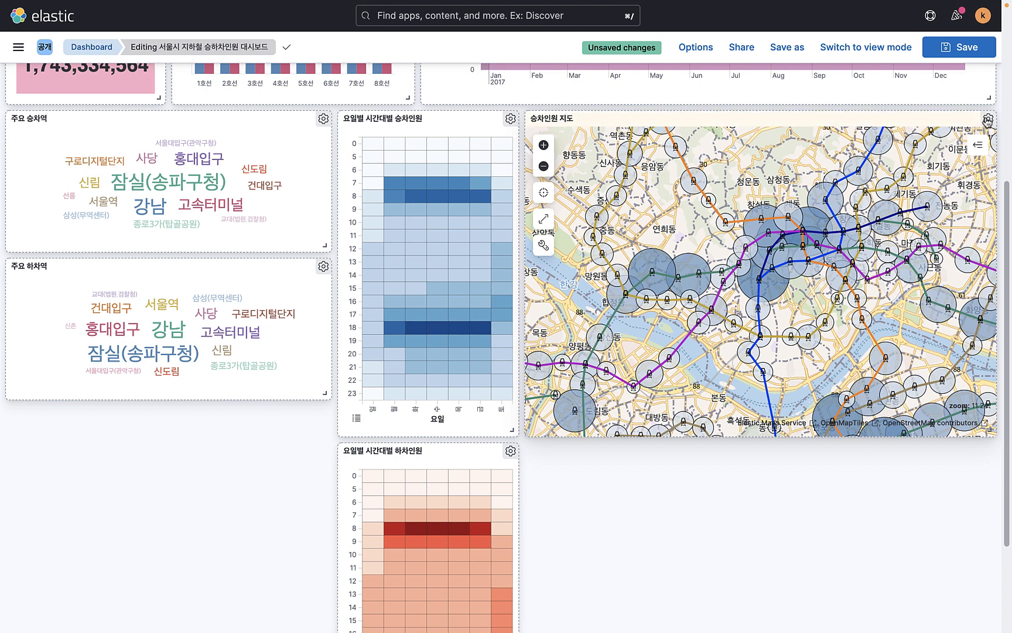
left_click(968, 48)
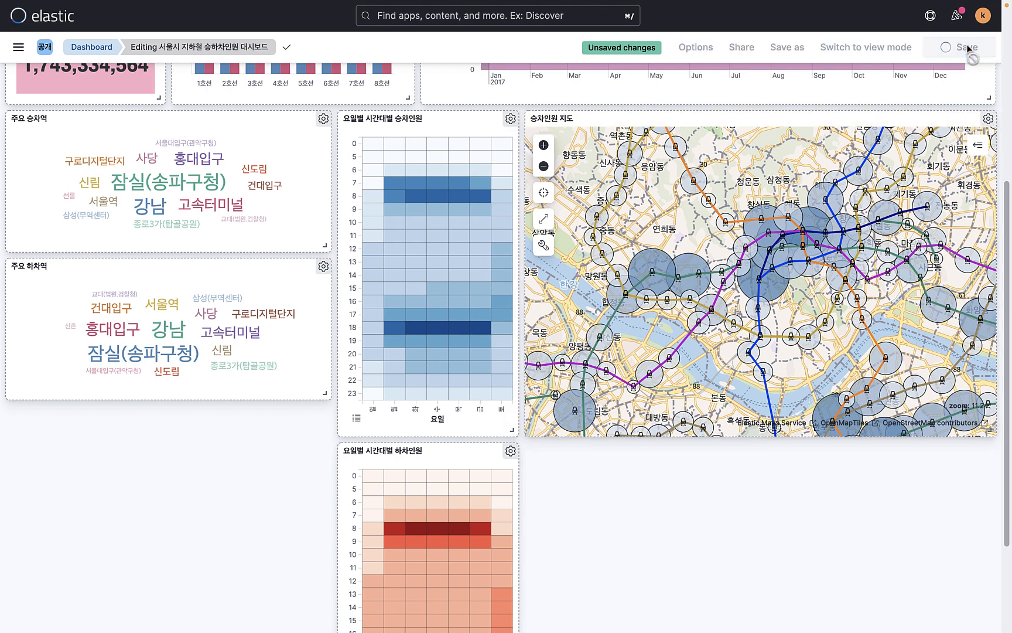
Frame the 승차인원 지도 map at zoom 10.24 so most of the Seoul metro network fits, and save the dashboard
left_click(543, 167)
left_click(544, 166)
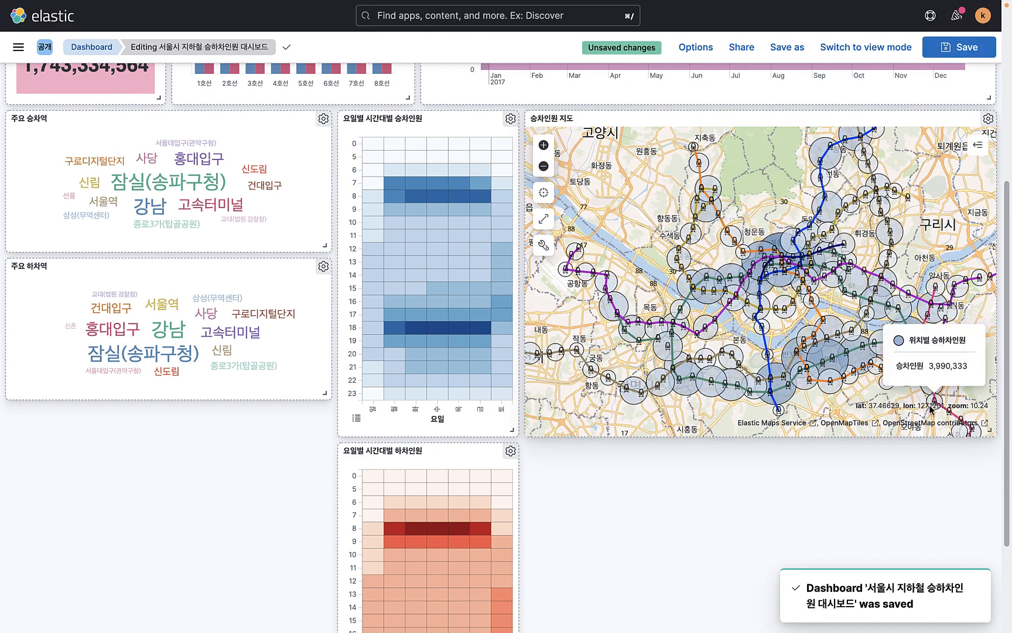
left_click_drag(880, 357, 876, 358)
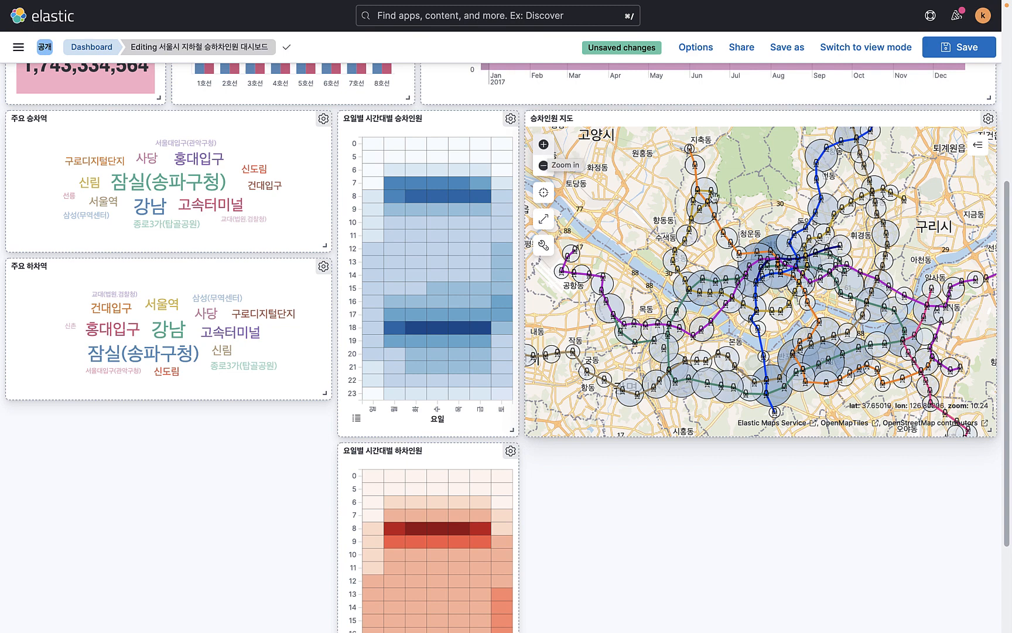
left_click_drag(821, 268, 802, 261)
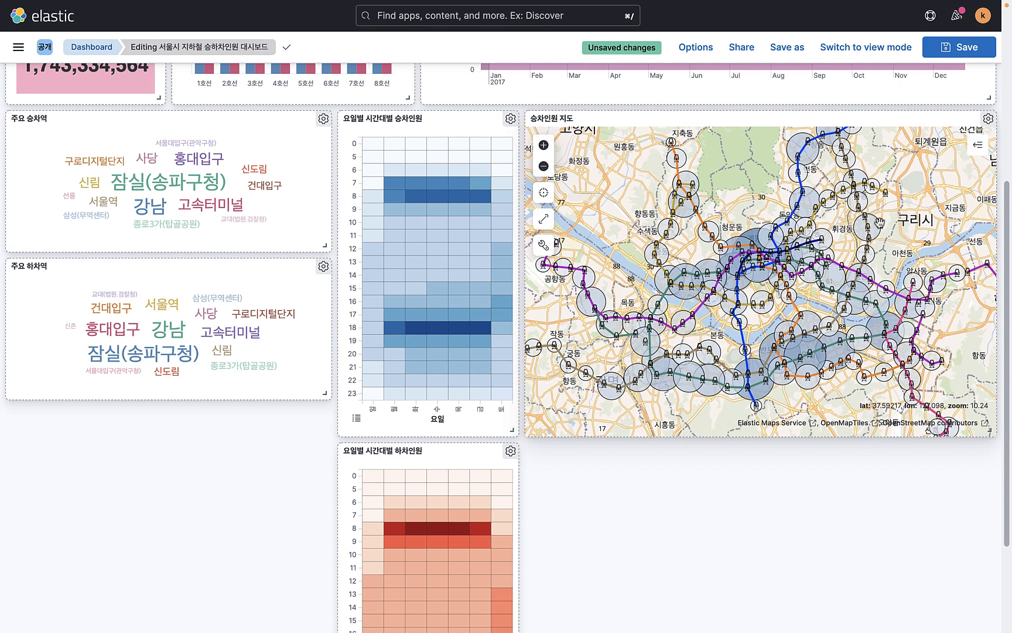
left_click_drag(890, 173, 894, 173)
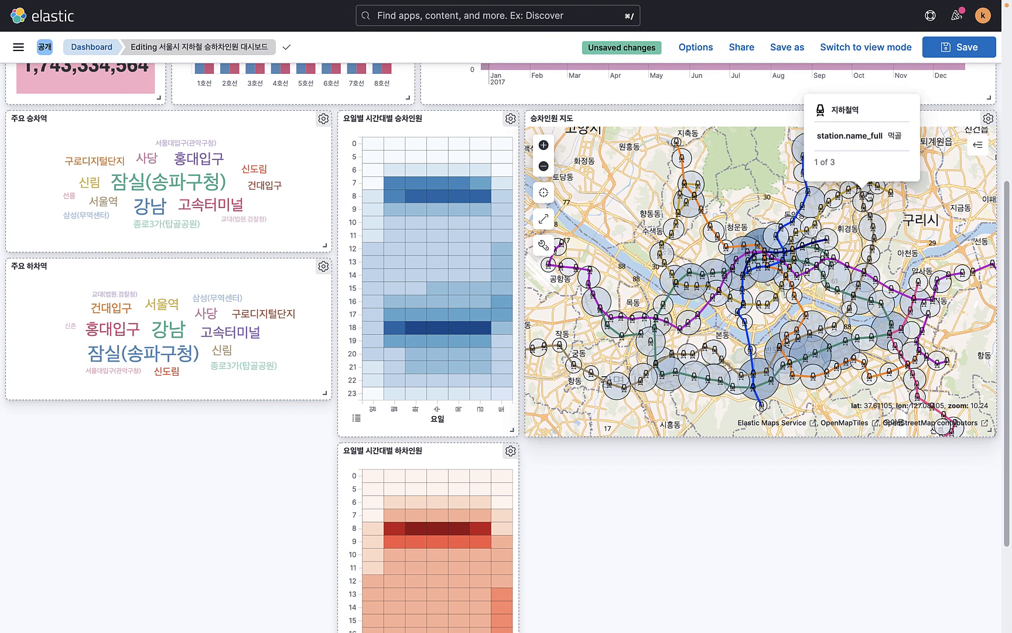
left_click(959, 47)
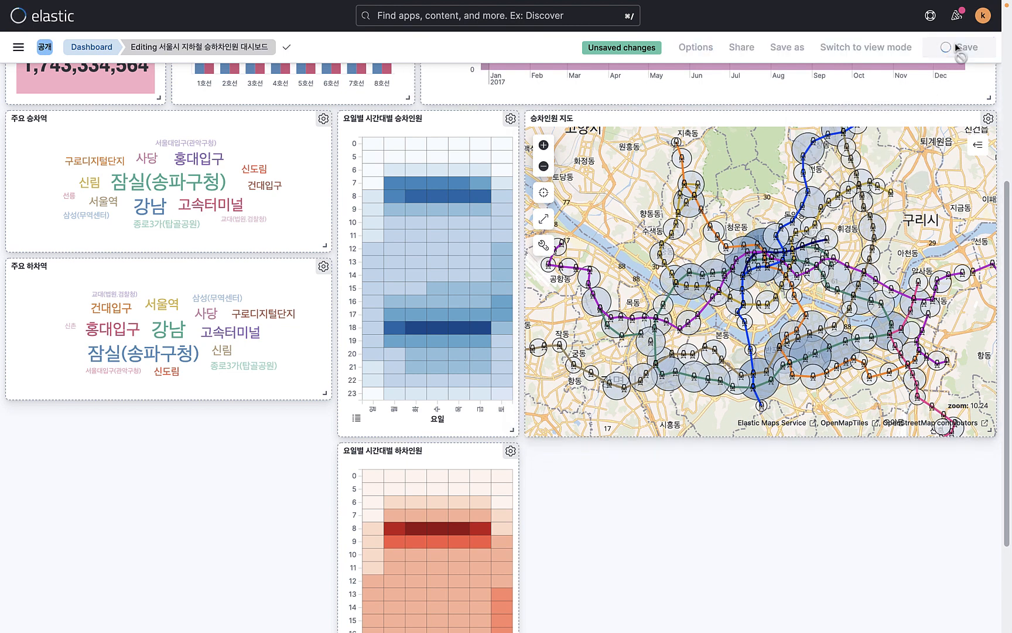
Clone the 승차인원 지도 panel and title the copy 하차인원 지도
left_click(988, 120)
left_click(879, 117)
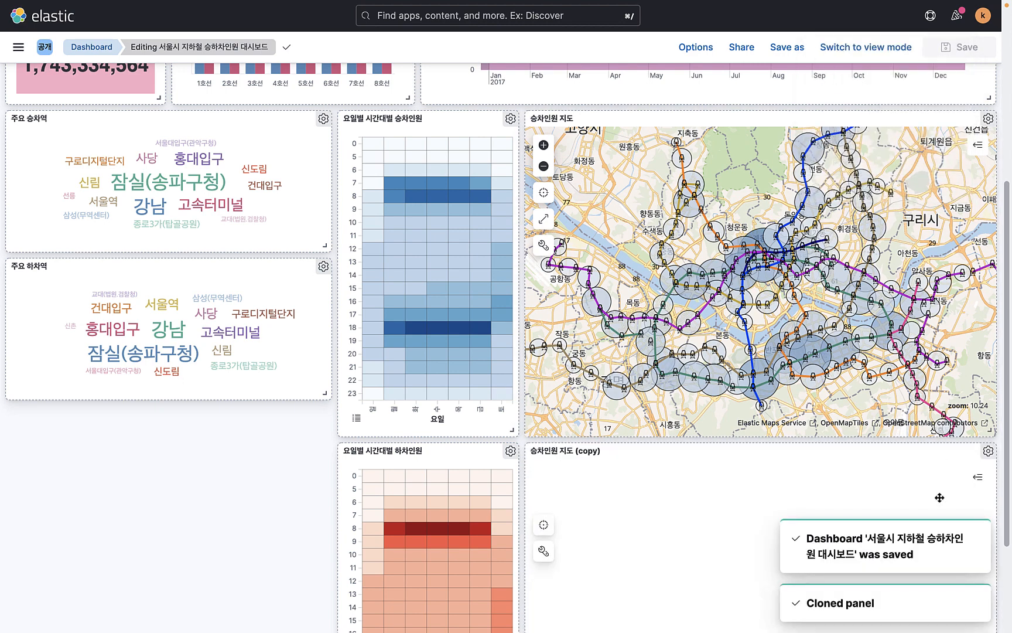
left_click(988, 451)
left_click(899, 467)
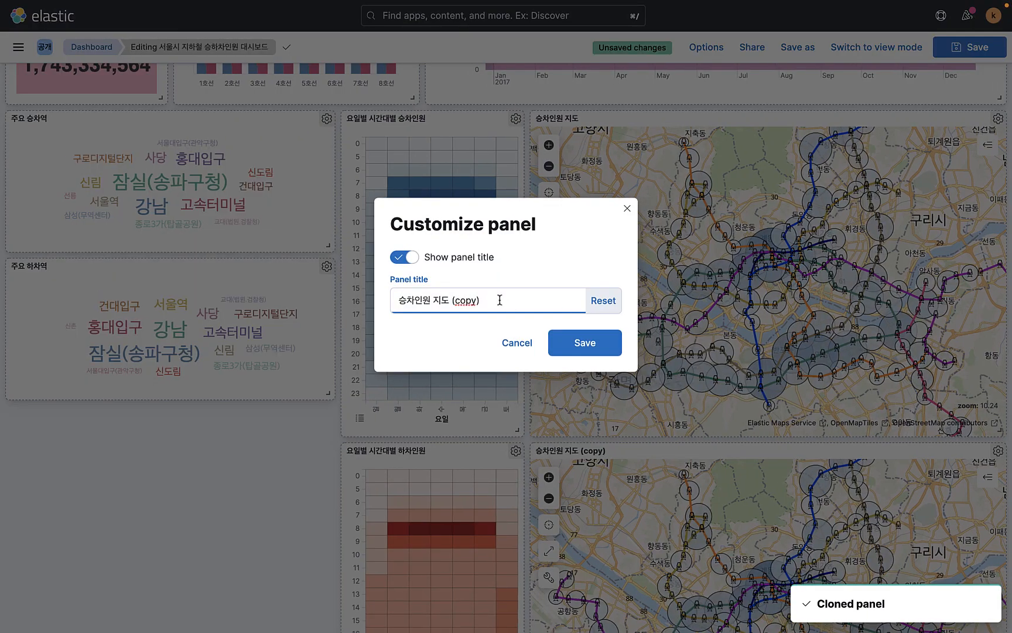
key("ctrl+a")
type("해")
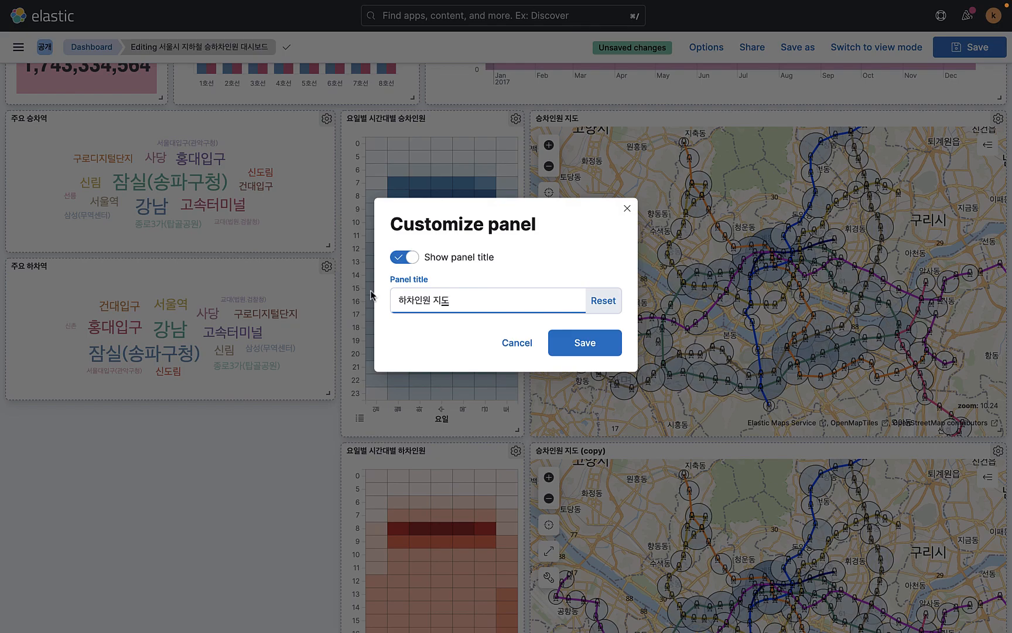
left_click(584, 343)
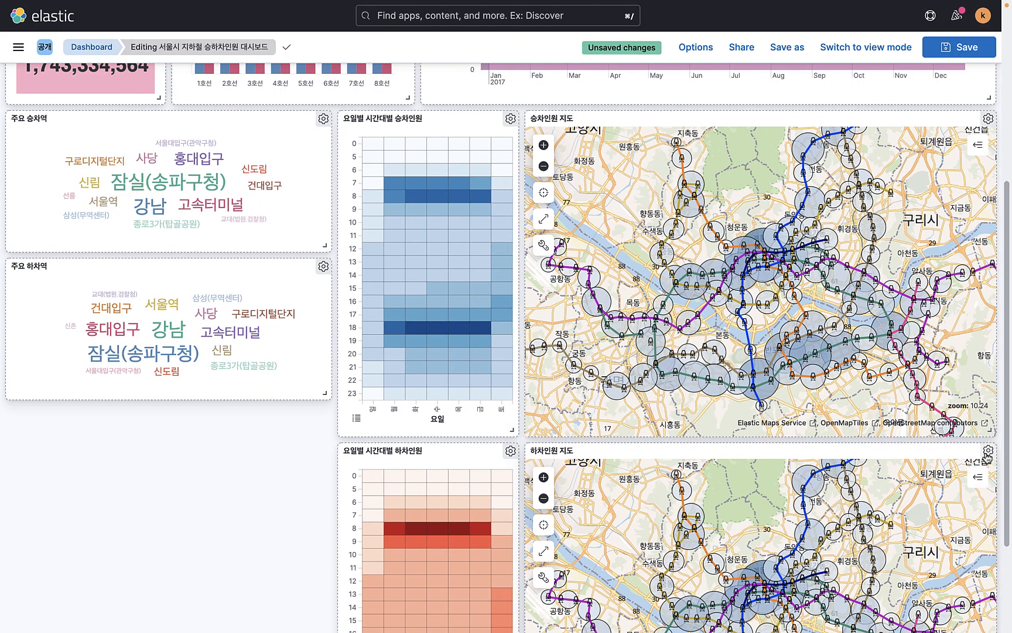
Open the 하차인원 지도 map for editing, and show the 시군구별 승차인원 layer in place of the 위치별 승하차인원 layer
left_click(988, 451)
left_click(854, 411)
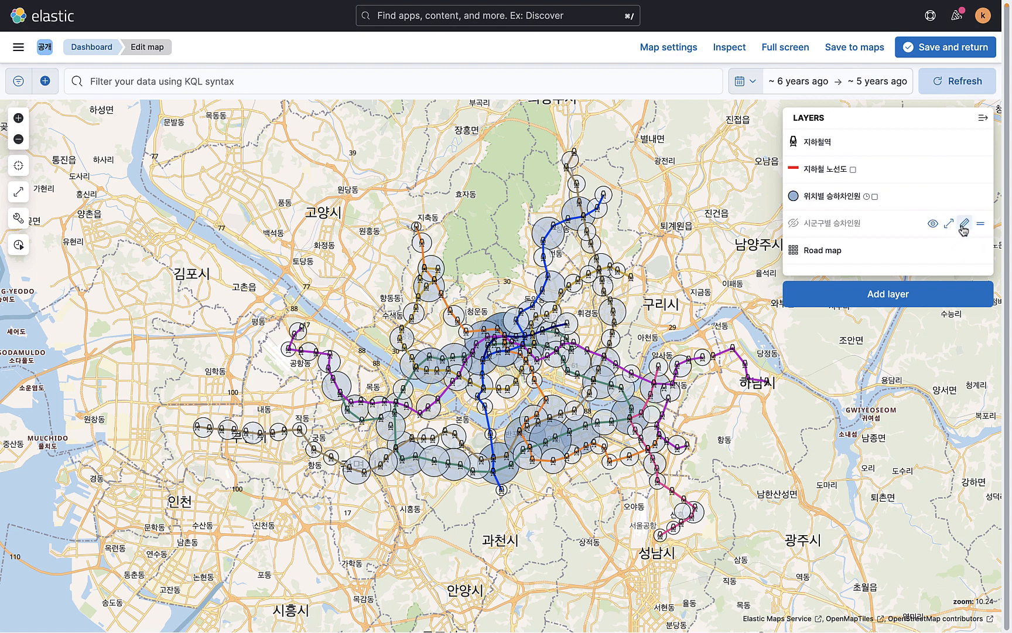
left_click(811, 228)
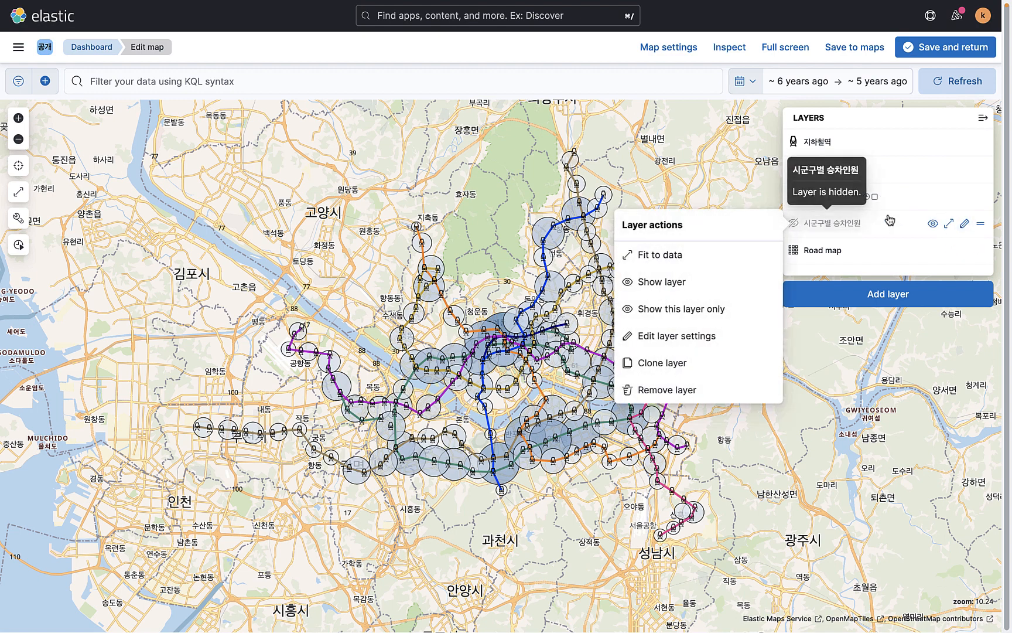
left_click(932, 223)
left_click(932, 197)
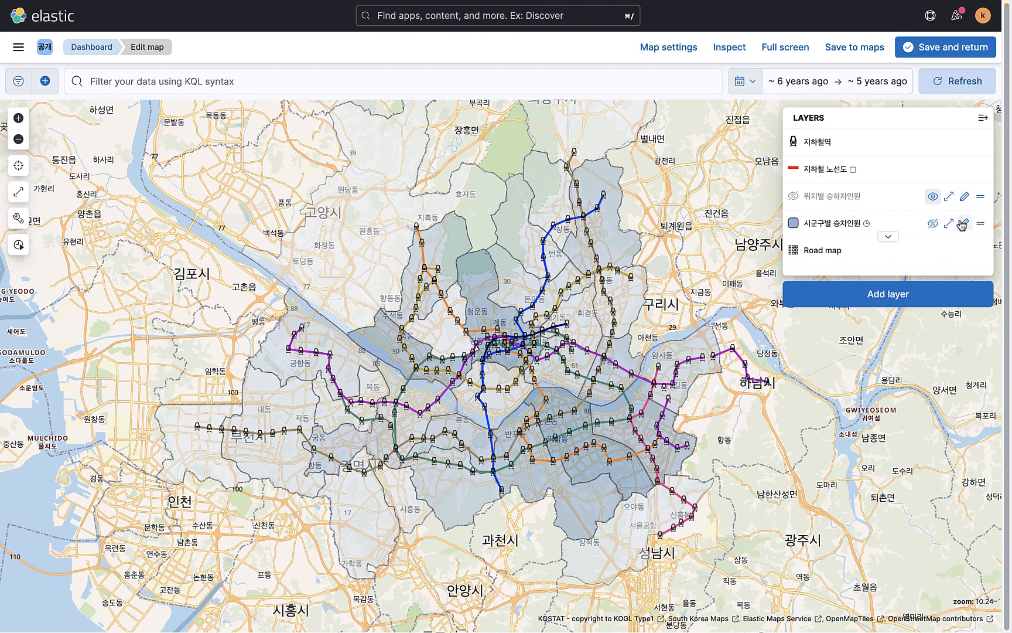
left_click(933, 197)
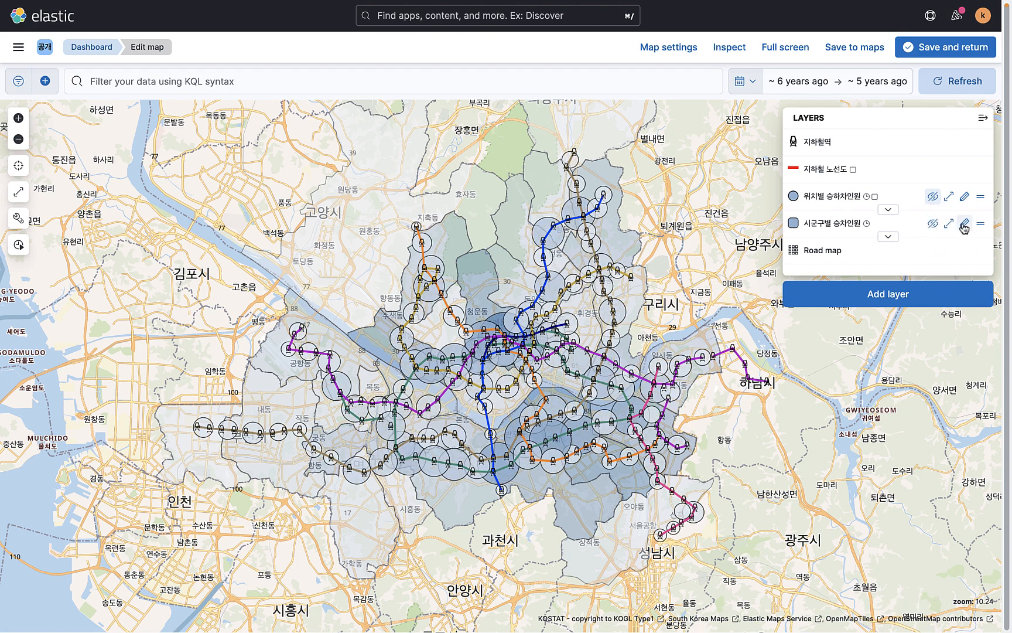
left_click(933, 197)
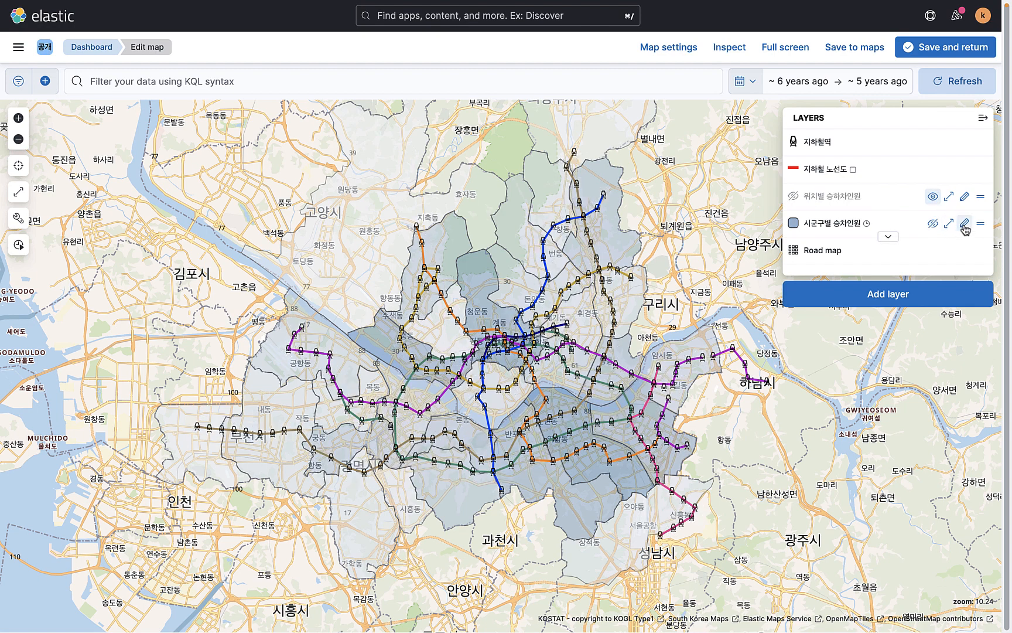
Change the 시군구별 승차인원 layer's term join metric to the sum of people_out with the custom label 하차인원
left_click(964, 223)
scroll(846, 374, "down", 3)
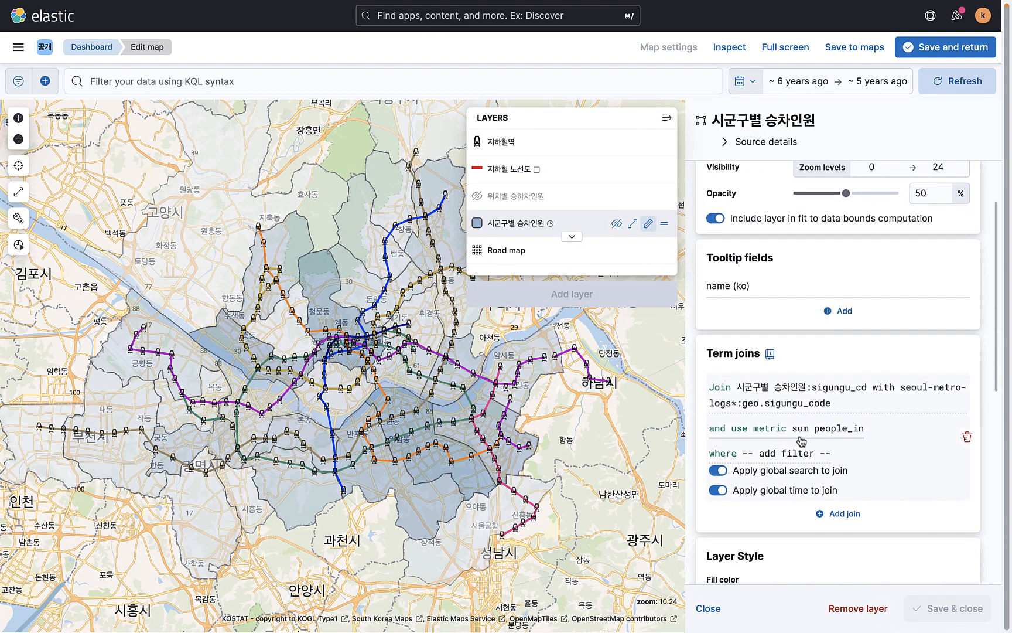
left_click(845, 425)
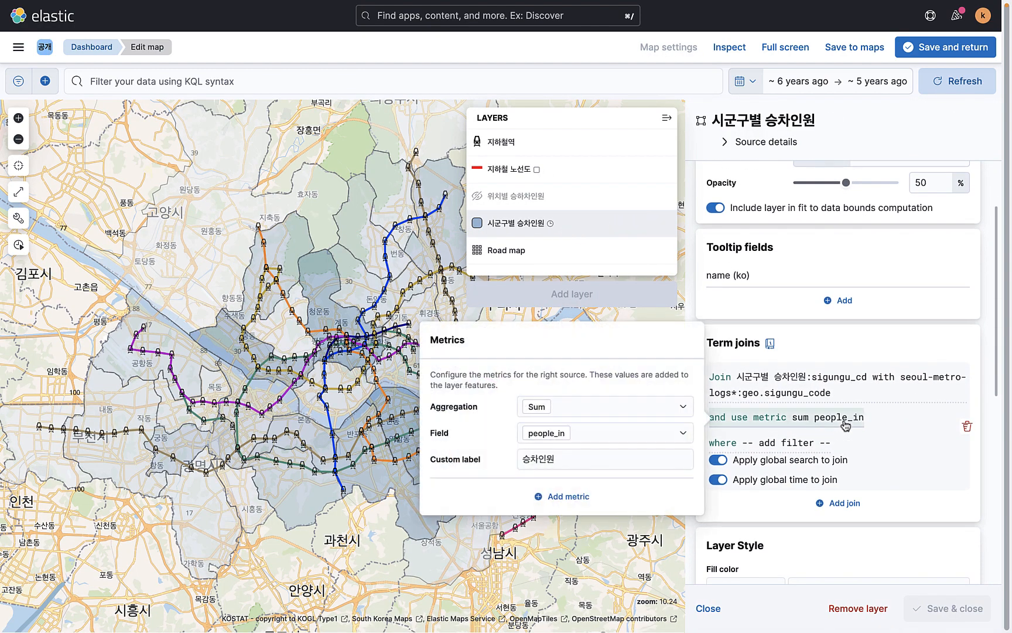
left_click(589, 438)
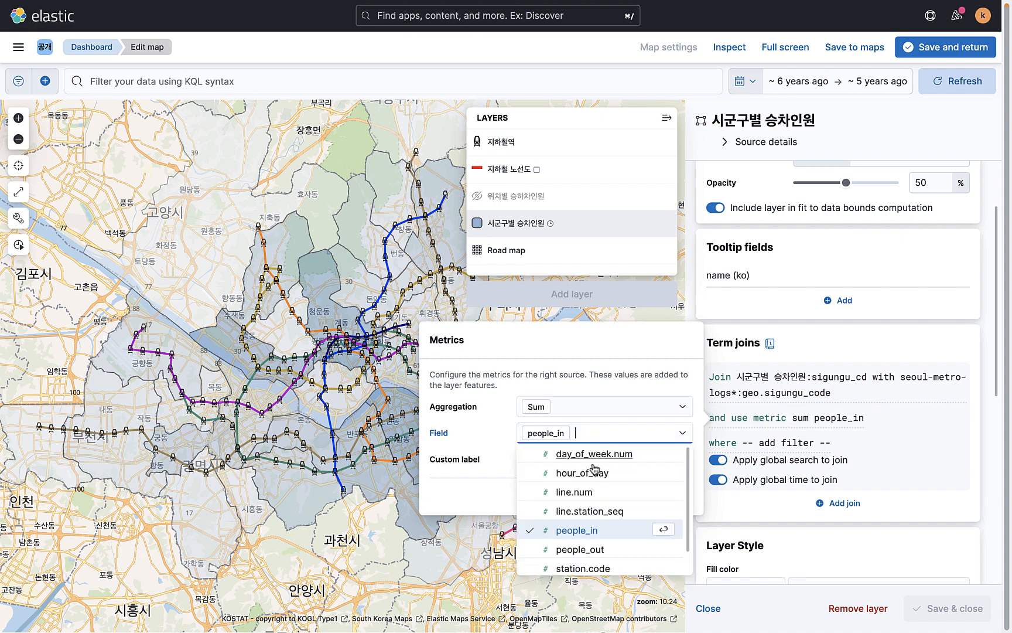
left_click(593, 549)
left_click(564, 467)
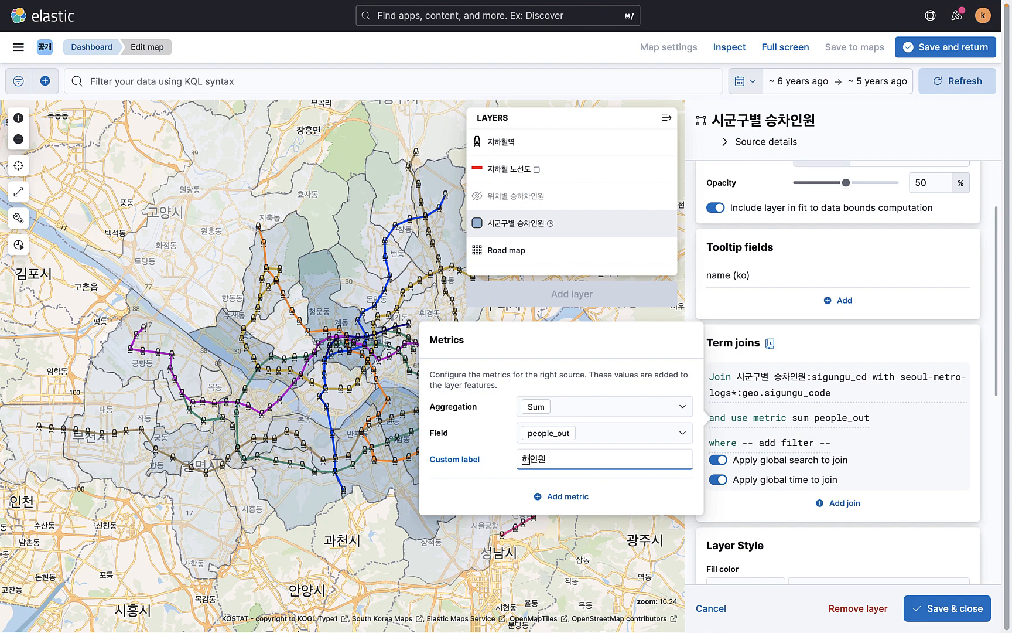
left_click(800, 495)
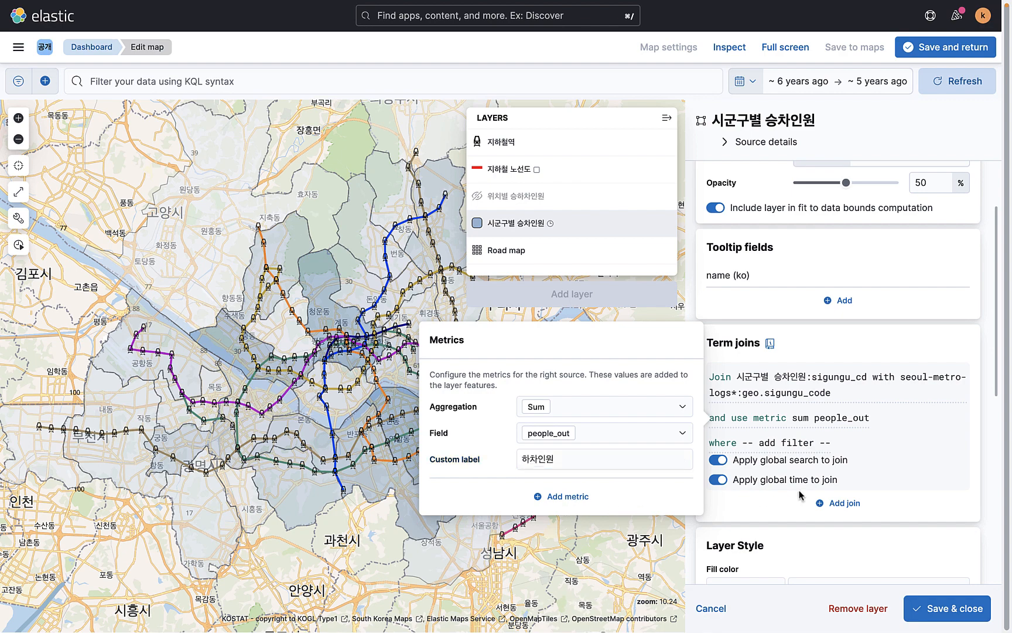
left_click(891, 521)
Set the 시군구별 승차인원 layer's fill to the light-to-dark red color ramp, and save the layer
scroll(895, 504, "down", 5)
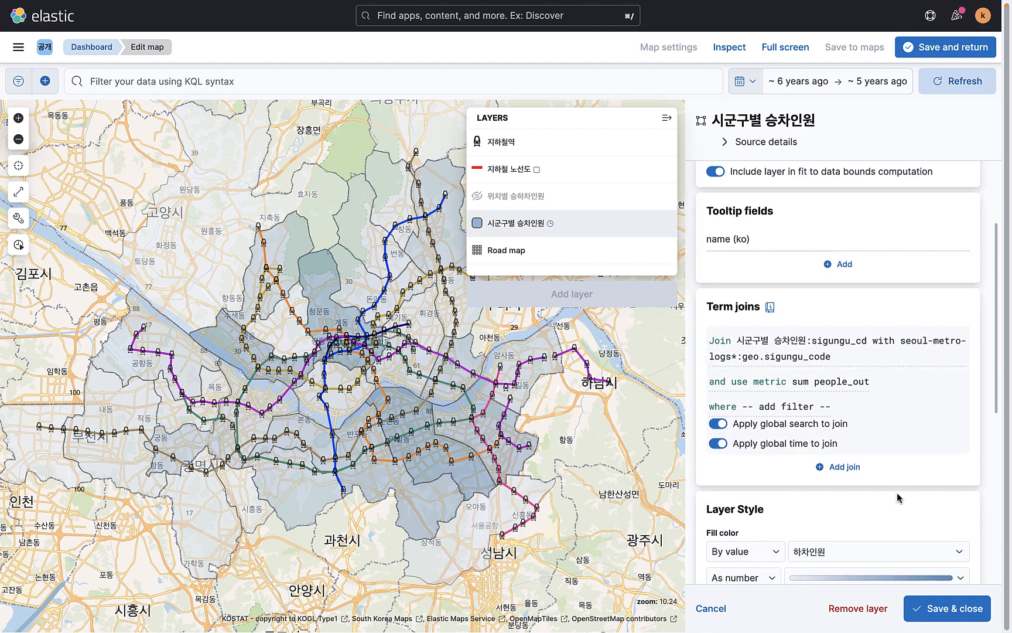
left_click(898, 401)
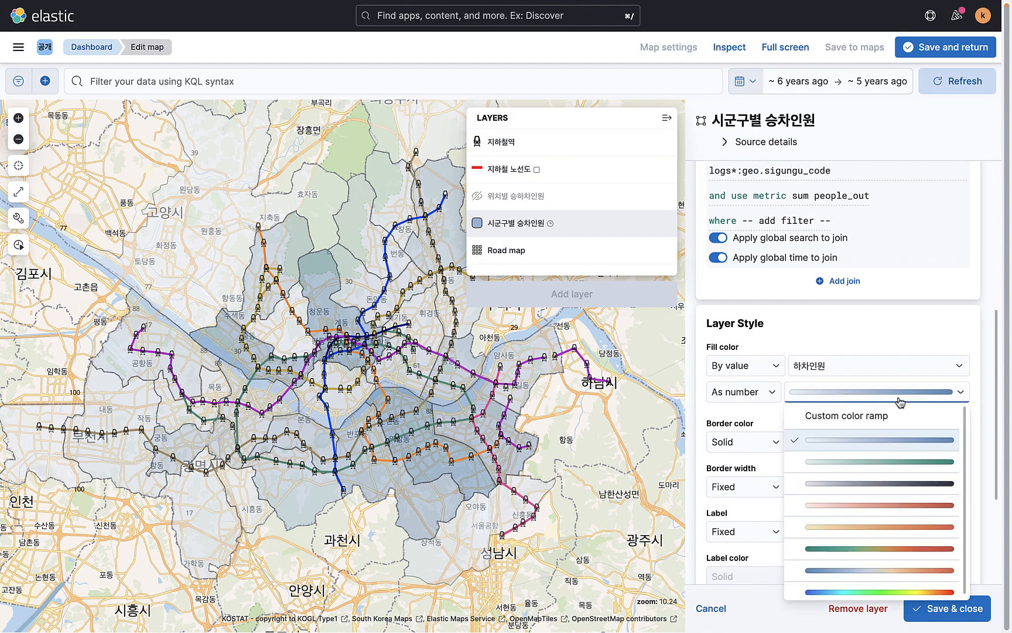
left_click(875, 506)
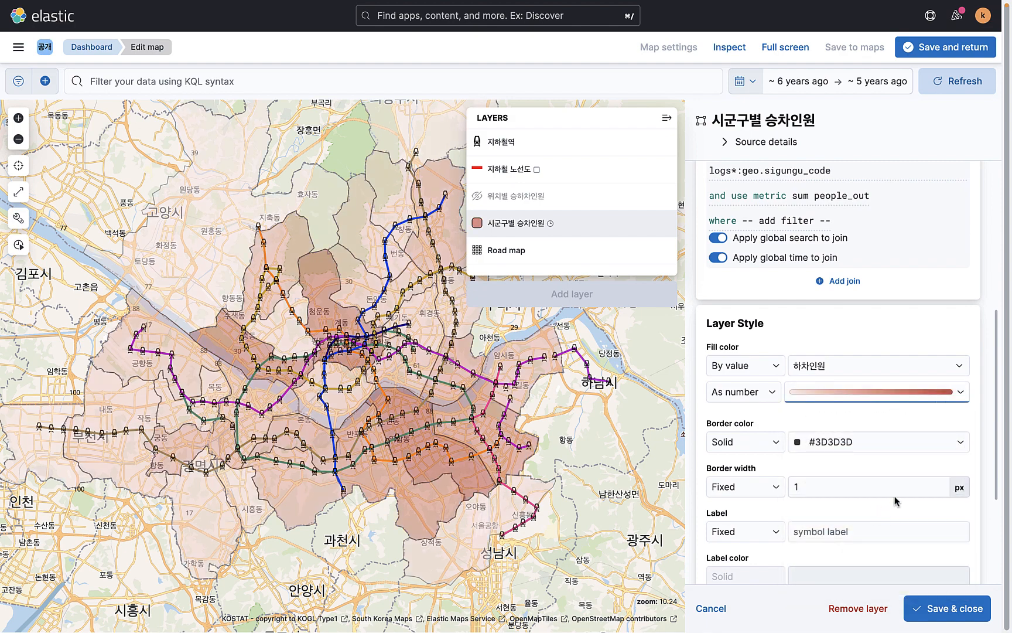
scroll(892, 513, "down", 3)
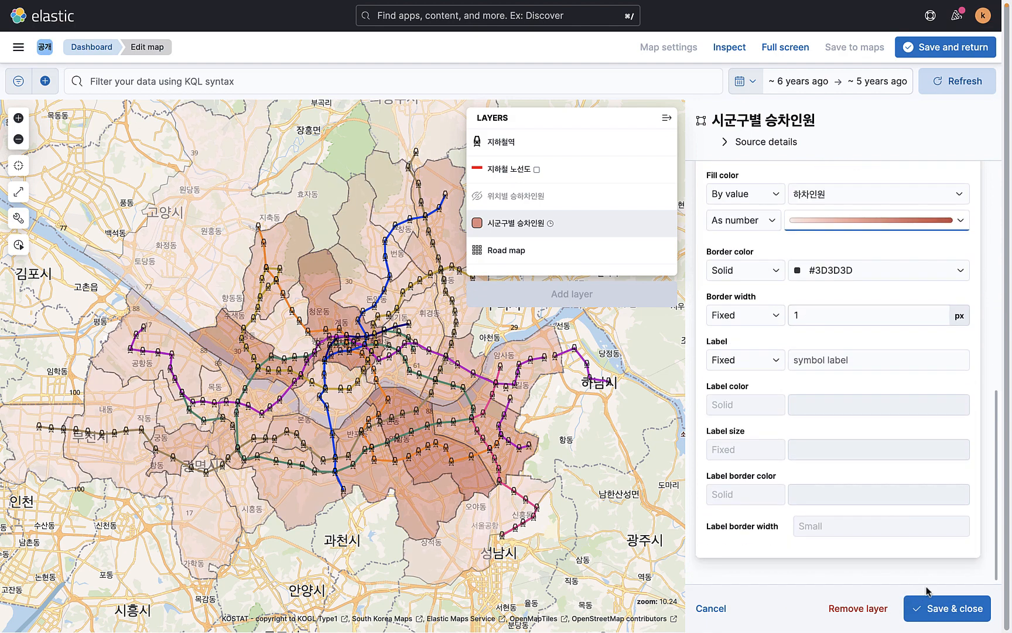
left_click(941, 608)
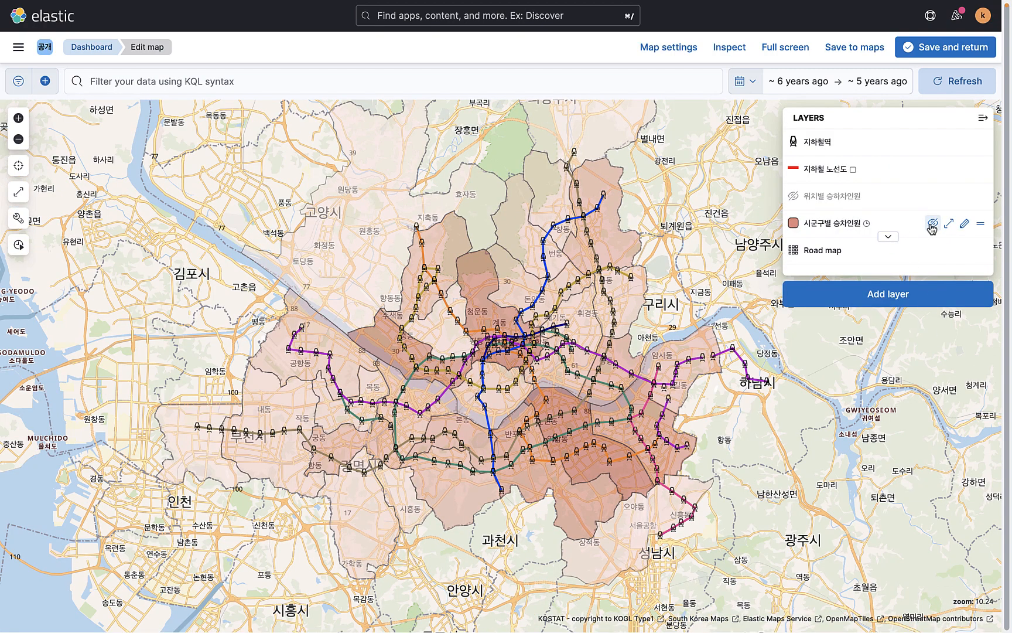
Show the 위치별 승하차인원 layer in place of the district layer, and set its metric to the sum of people_out labelled 하차인원
left_click(932, 224)
left_click(933, 196)
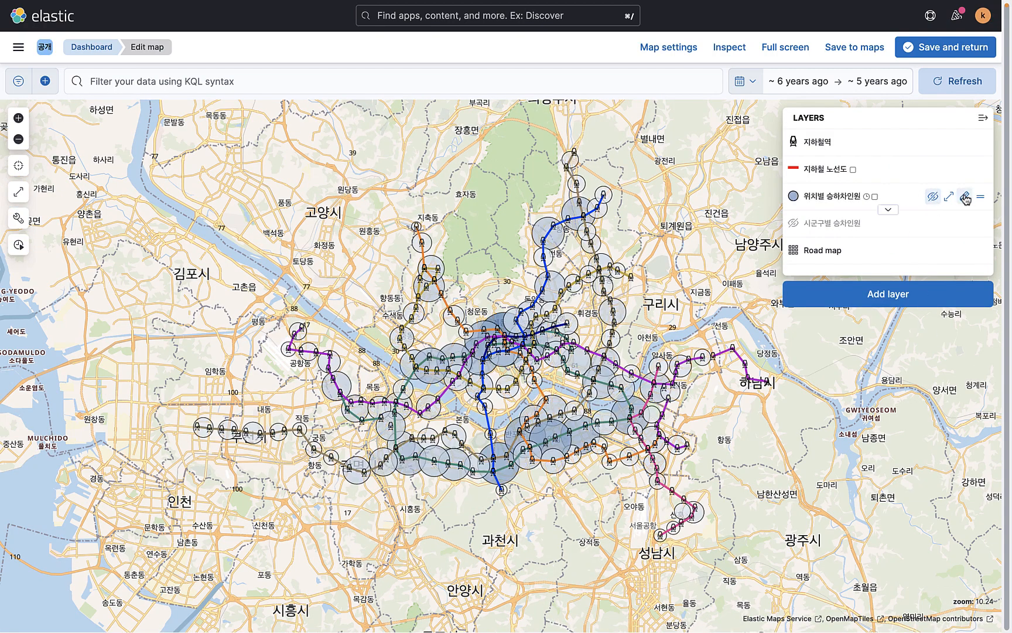
left_click(964, 196)
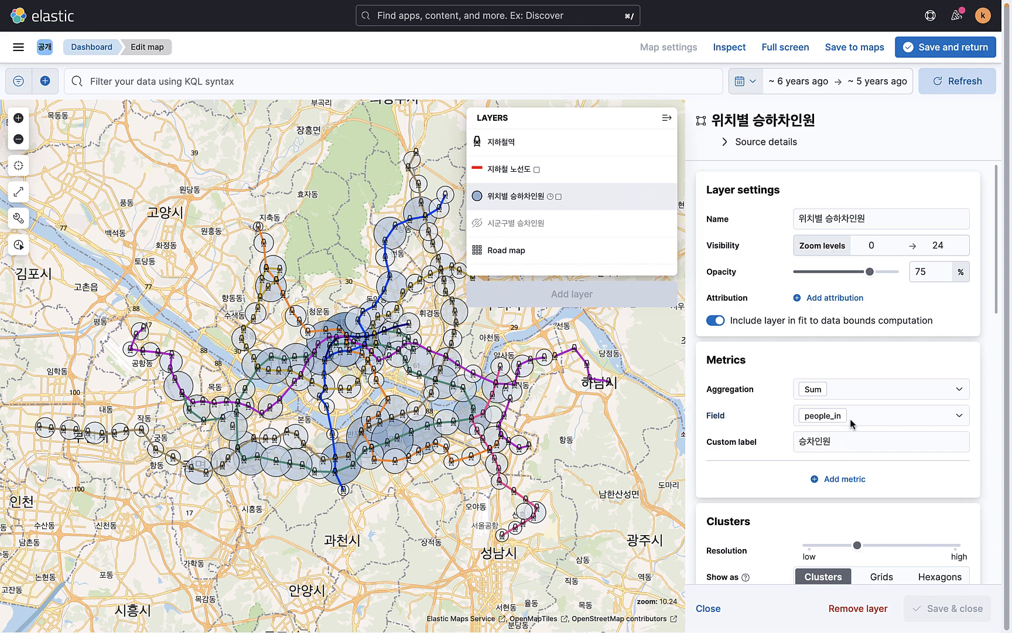
left_click(850, 418)
left_click(858, 542)
left_click(836, 443)
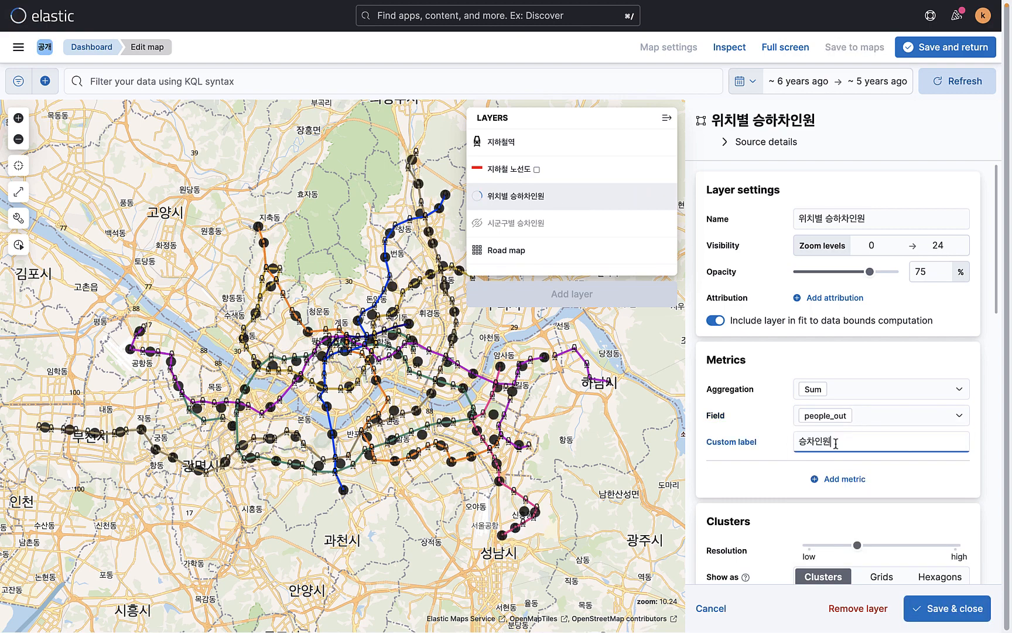
key("Left")
key("Left")
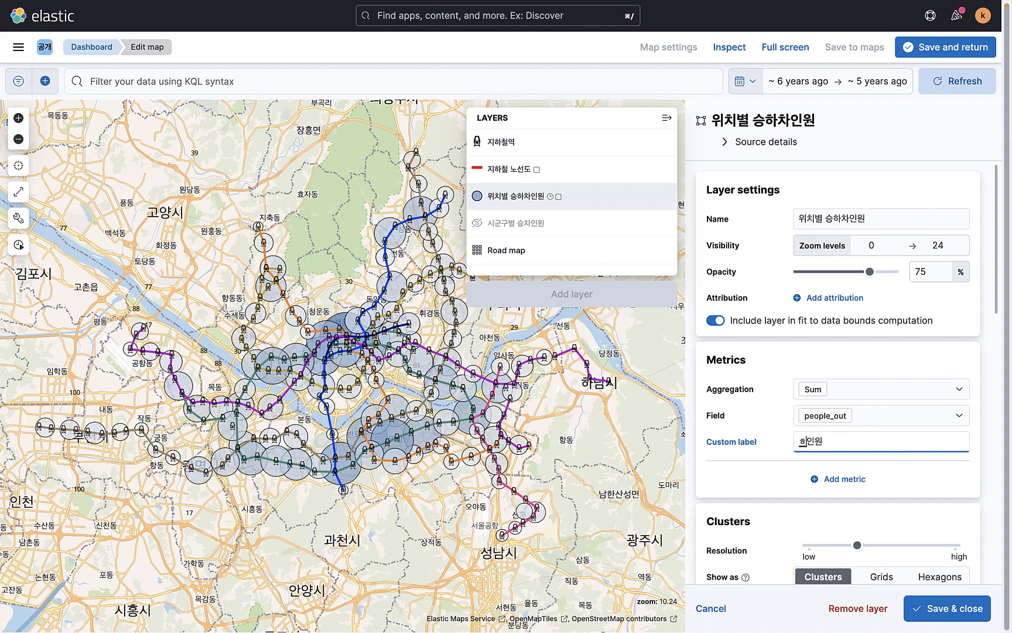
left_click(758, 481)
scroll(862, 467, "down", 4)
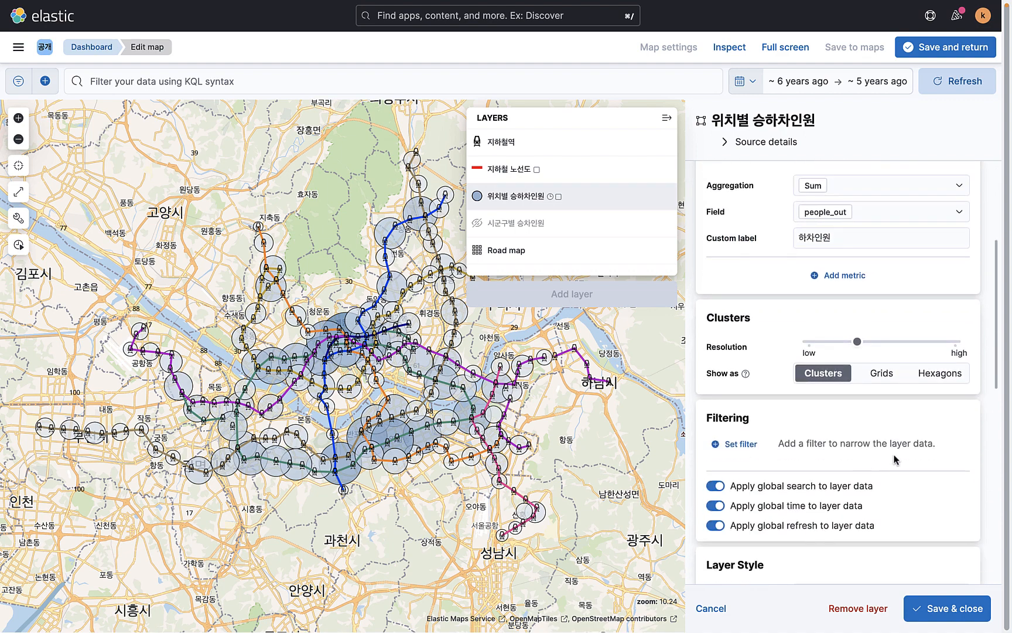
Set the 위치별 승하차인원 layer's fill to the light-to-dark red color ramp, rename it 위치별 하차인원, and save the layer
scroll(894, 459, "down", 5)
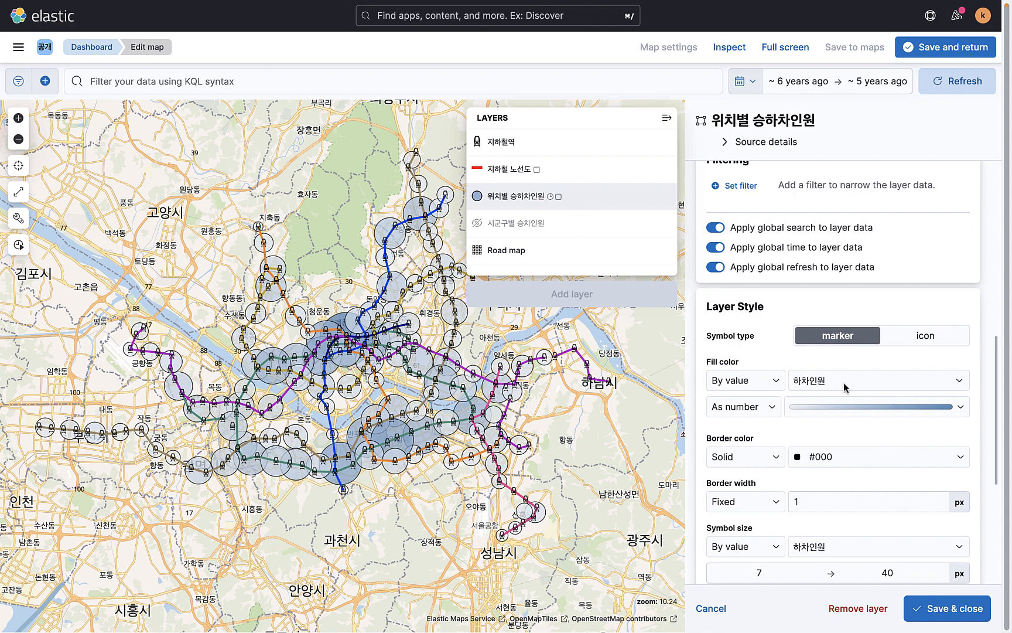
left_click(876, 414)
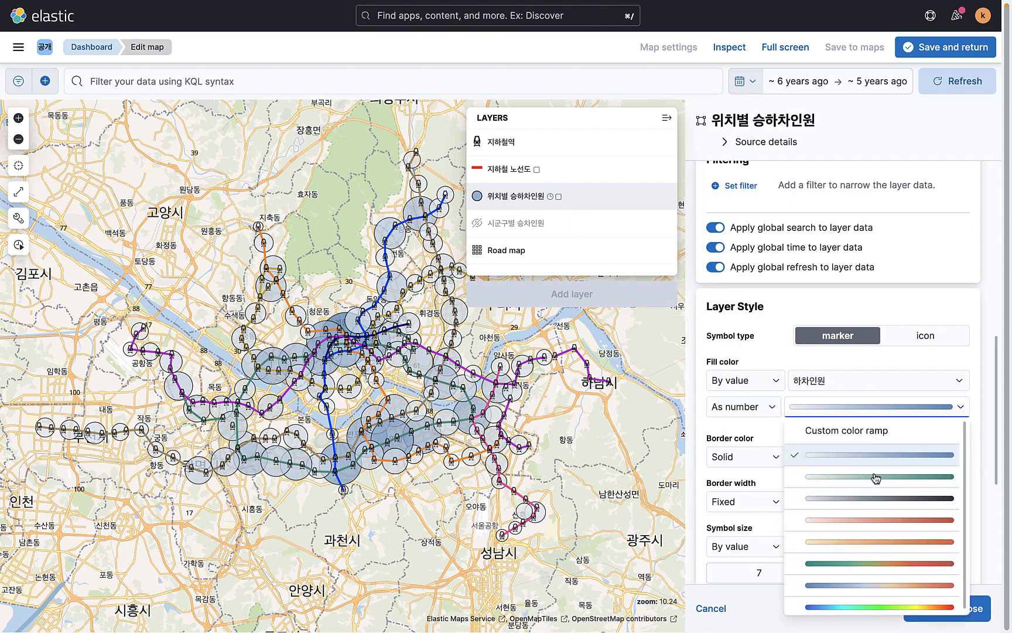
left_click(876, 520)
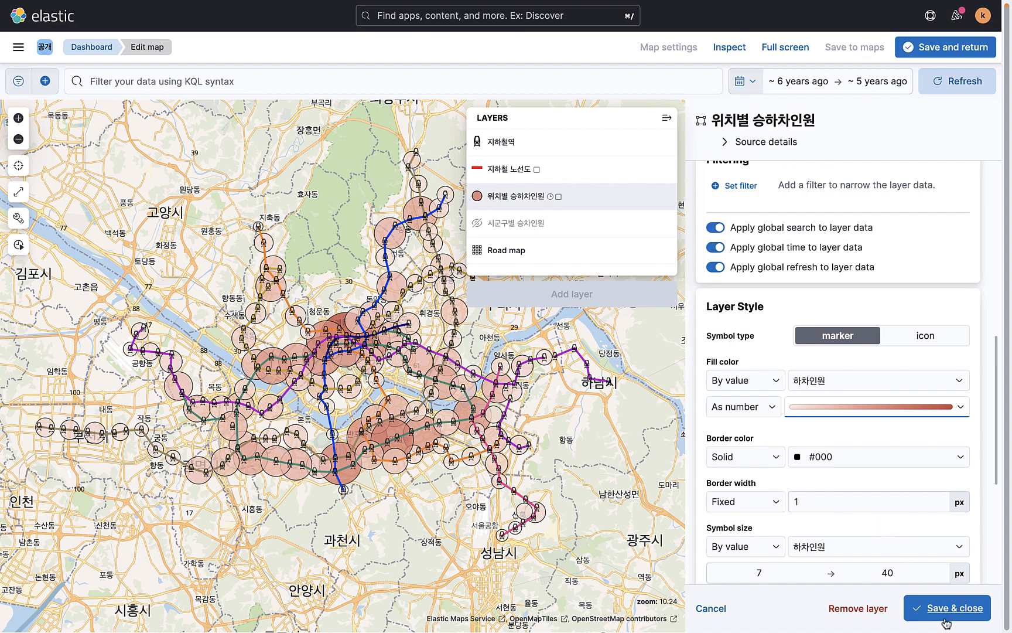
scroll(878, 293, "up", 8)
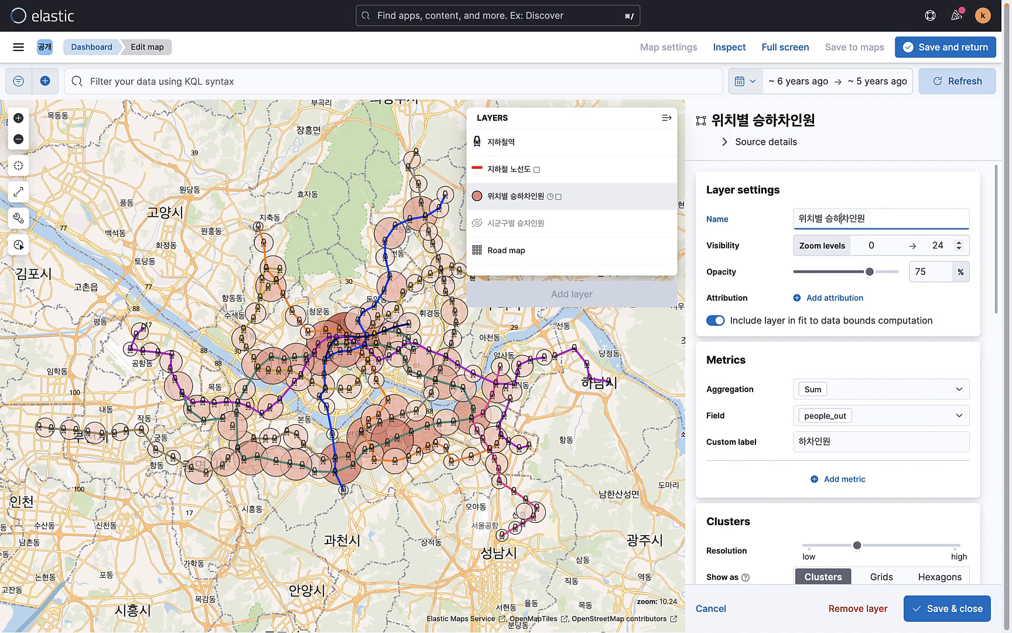
left_click(923, 603)
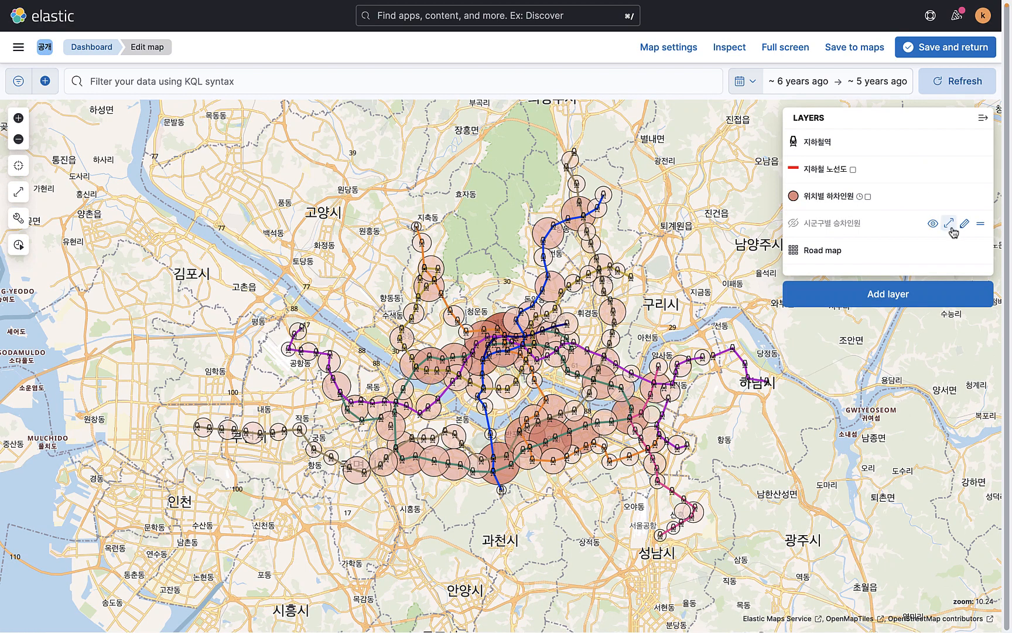
Rename the 시군구별 승차인원 layer as 시군구별 하차인원, save it, and return to the dashboard with the map changes saved
left_click(963, 229)
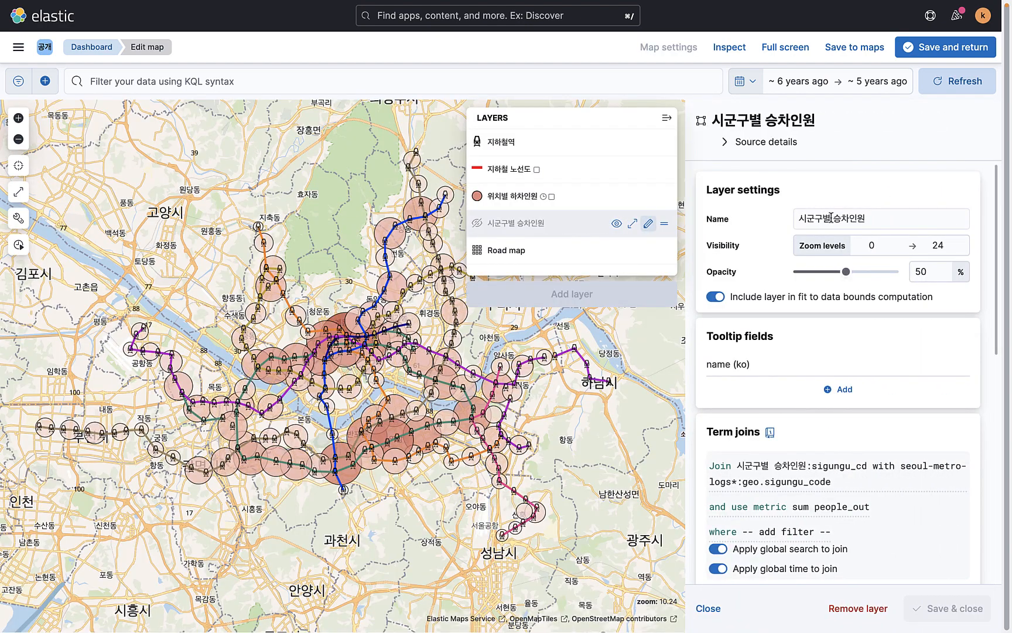
left_click(841, 221)
key("BackSpace")
type("ㅎ")
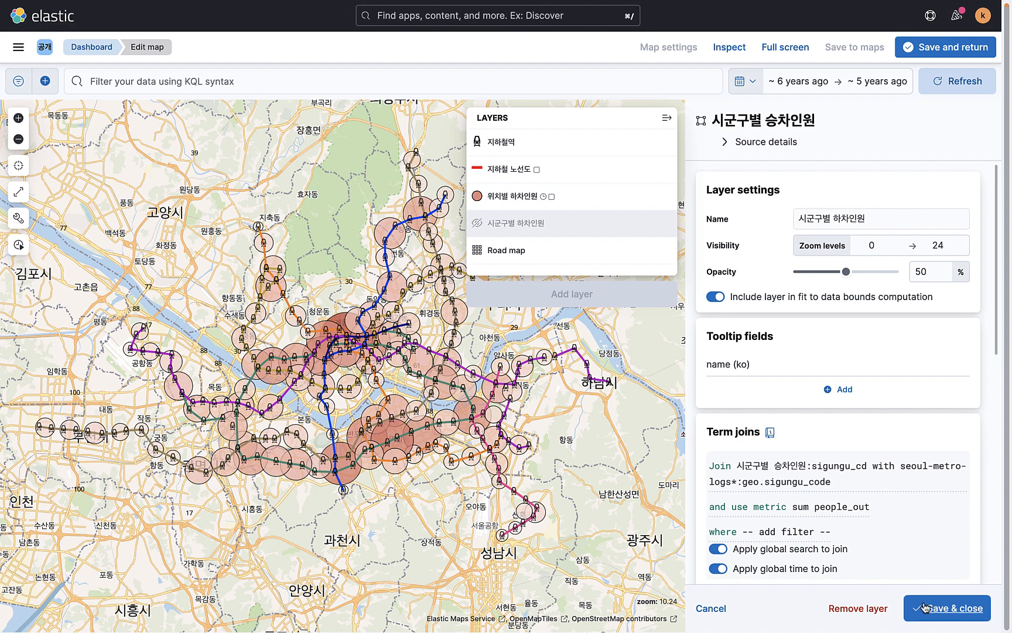
left_click(943, 608)
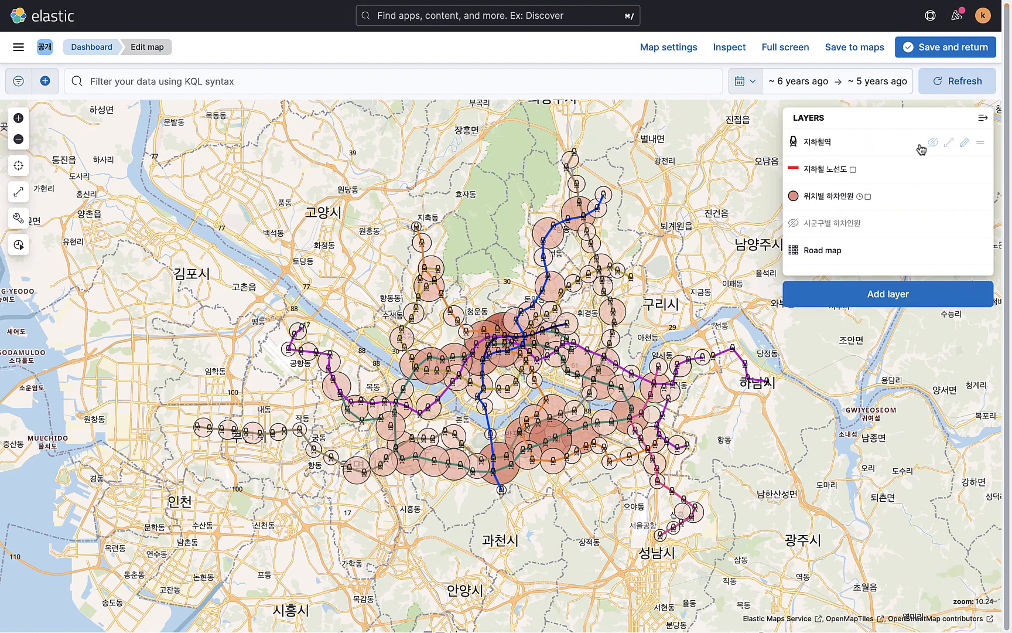
left_click(941, 47)
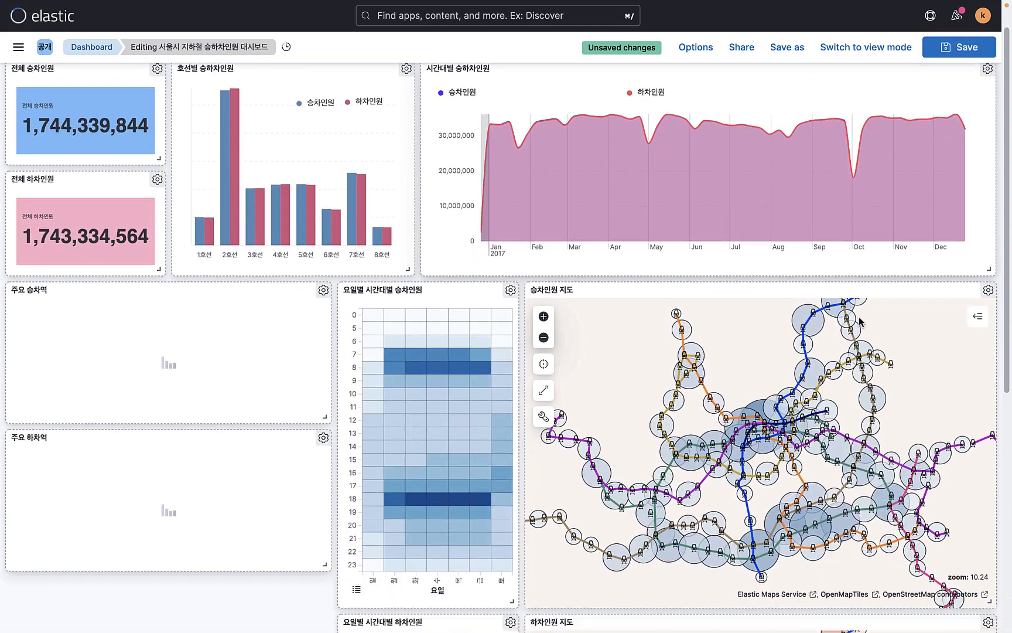
Create a new dashboard visualization on seoul-metro-logs* and set its type to Treemap
scroll(858, 321, "down", 10)
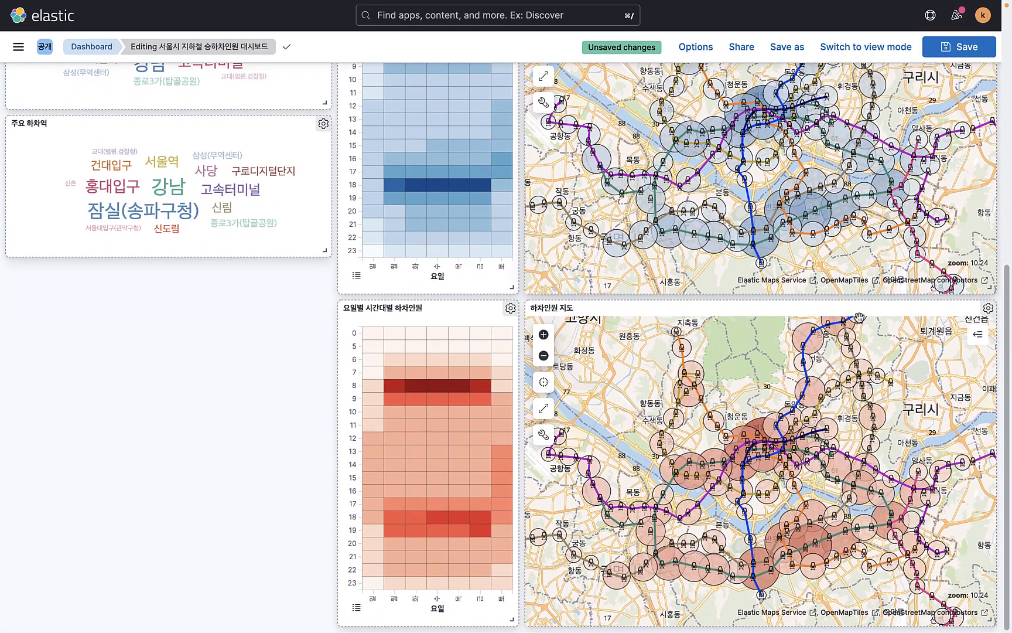
scroll(635, 253, "up", 2)
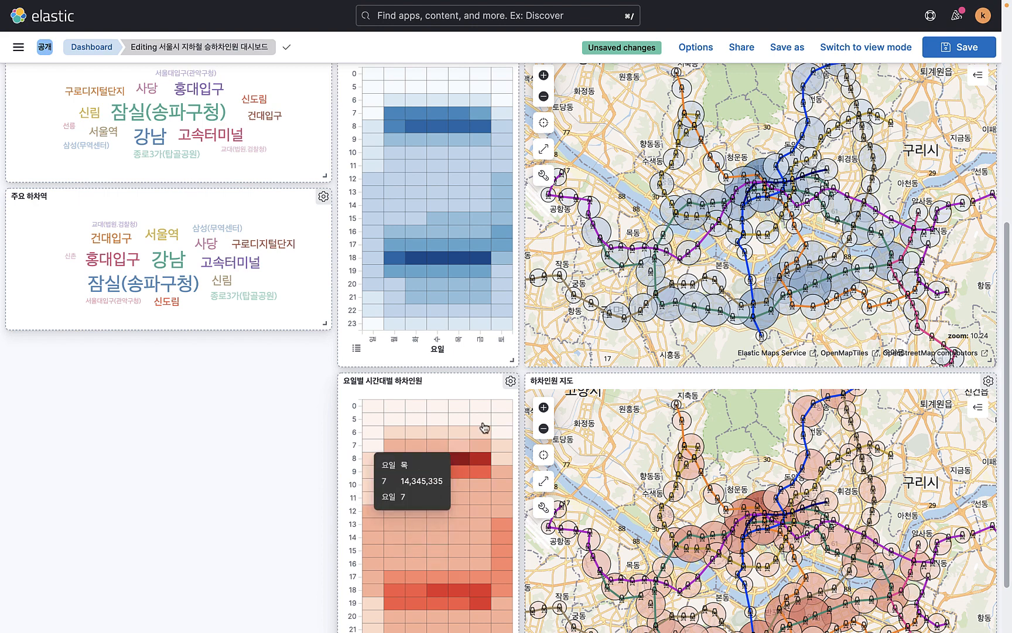
scroll(481, 426, "up", 5)
scroll(475, 221, "up", 3)
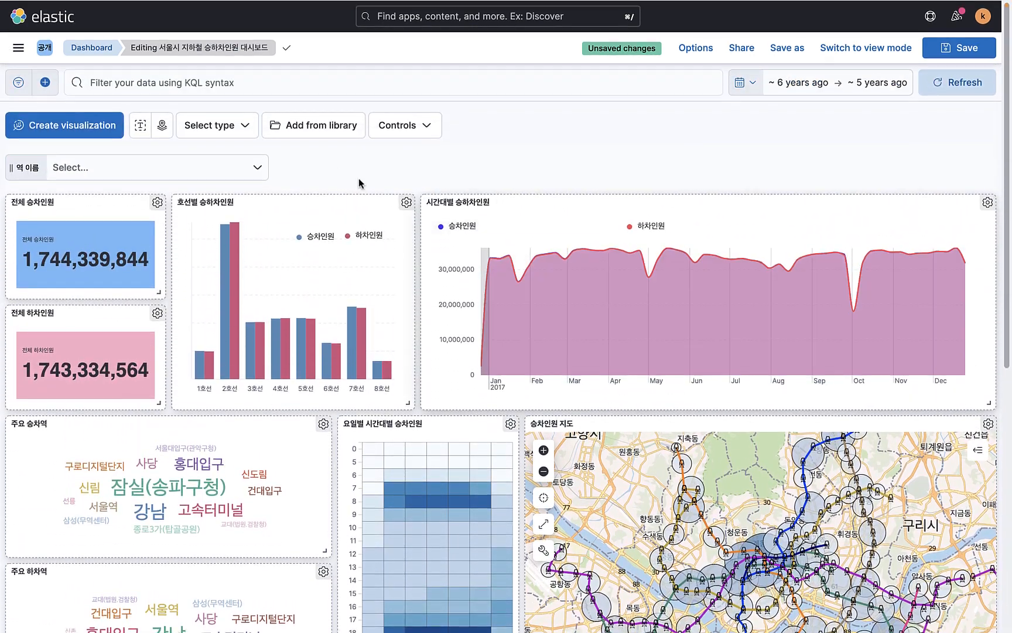
left_click(86, 124)
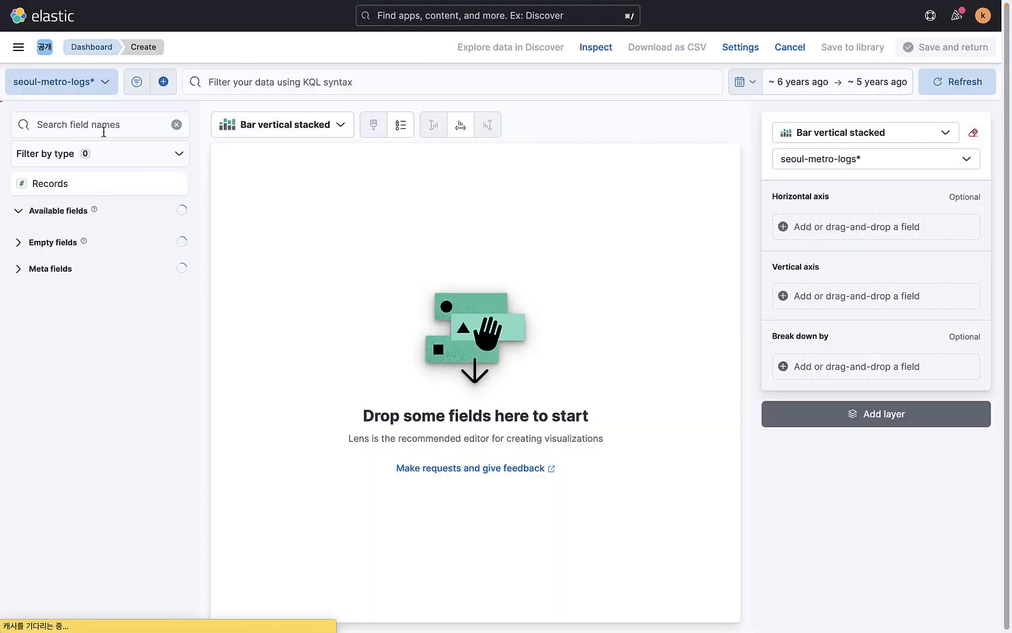
left_click(308, 124)
scroll(323, 349, "down", 3)
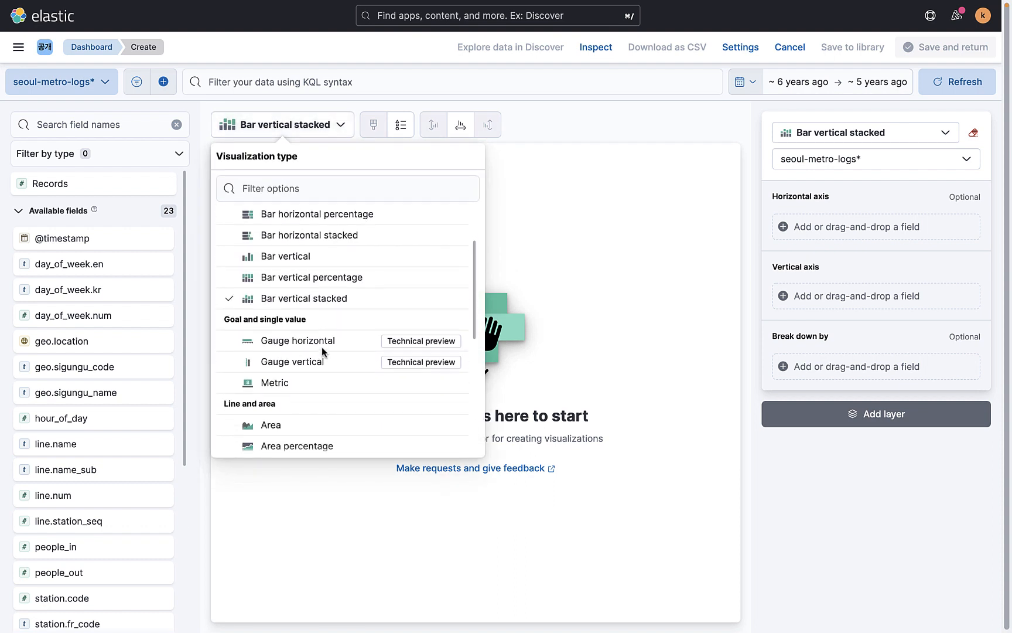
scroll(323, 349, "up", 3)
scroll(322, 349, "down", 10)
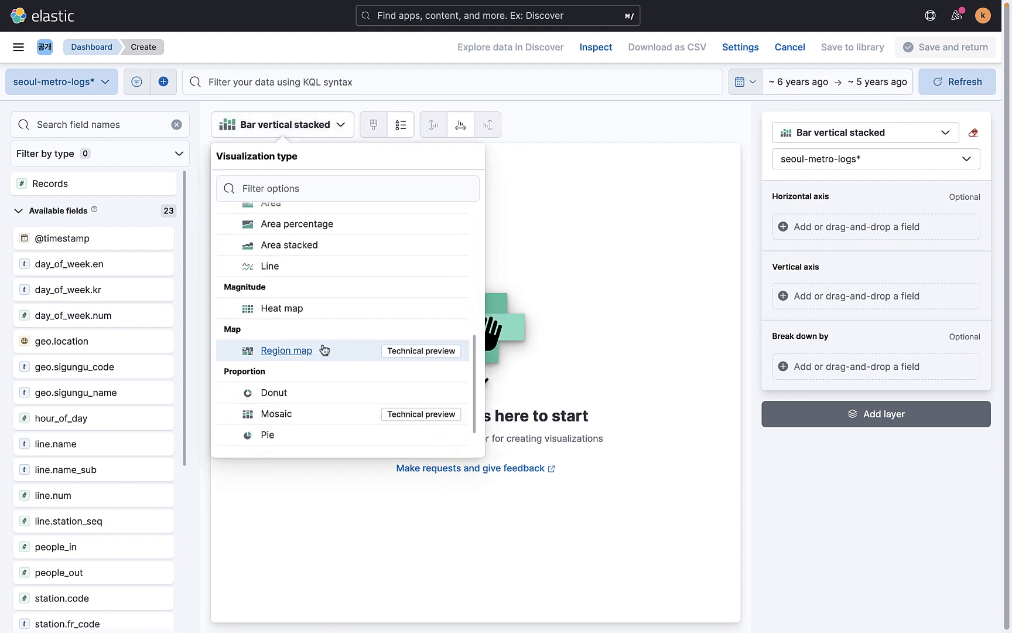
scroll(322, 349, "down", 1)
left_click(280, 420)
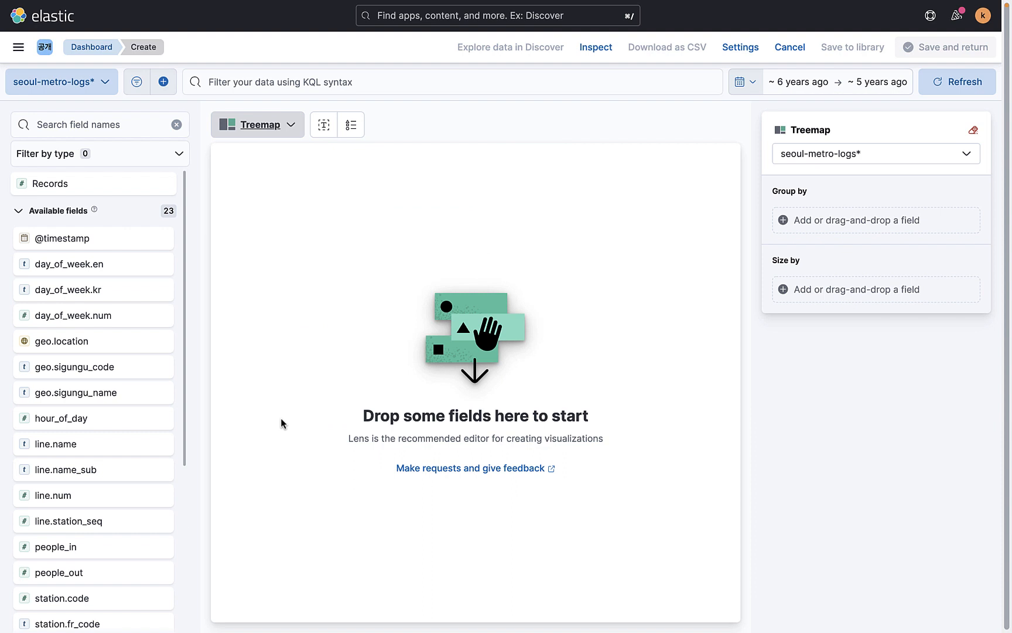
Find the geo.sigungu_name field by searching for "si" and add it to the treemap as its grouping
left_click(107, 125)
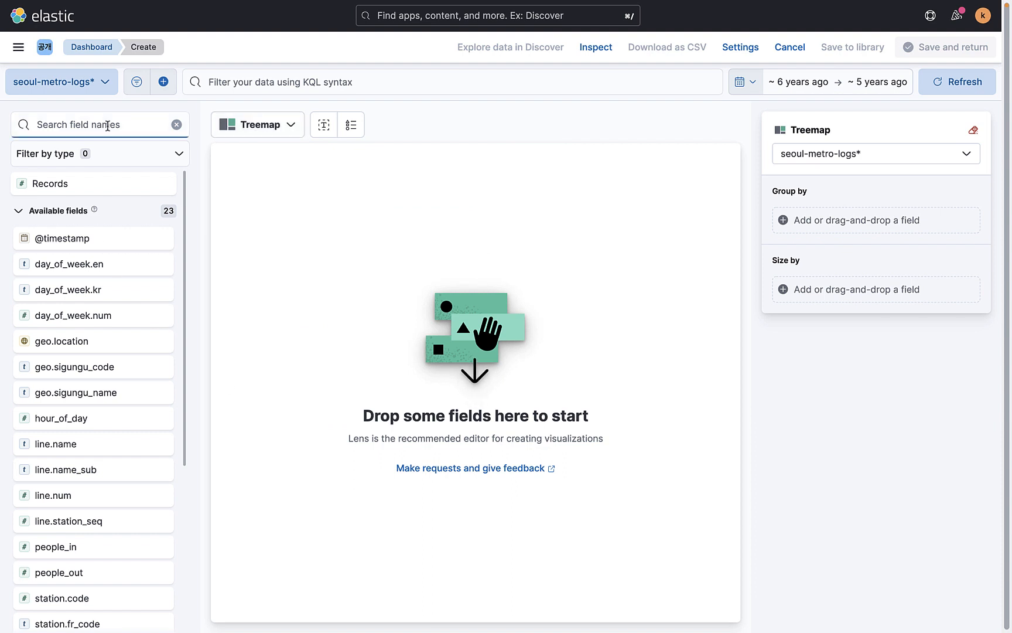
type("sl")
key("BackSpace")
key("BackSpace")
type("si")
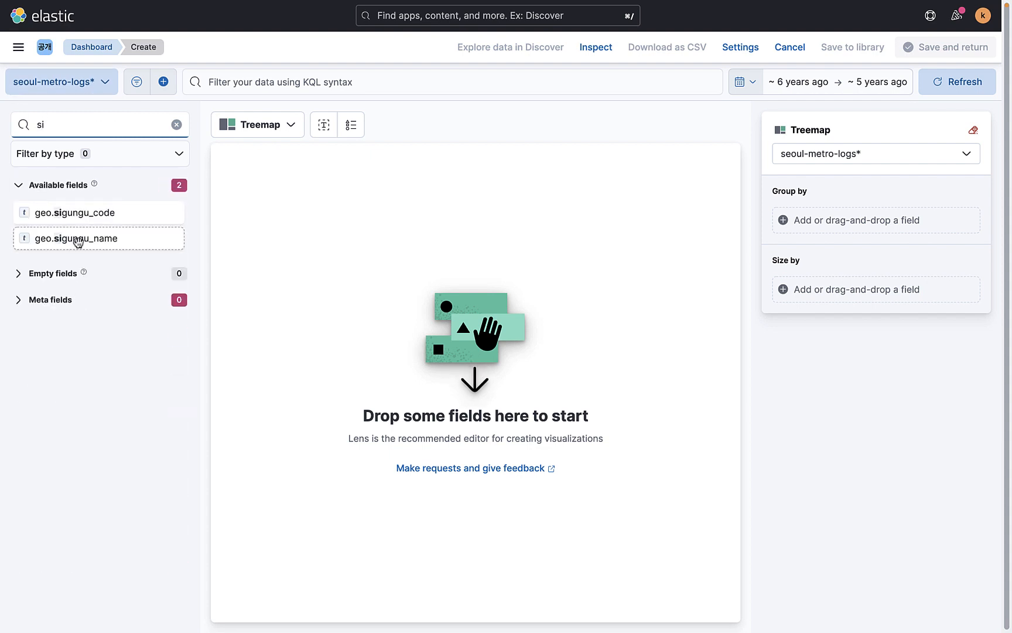
left_click_drag(111, 237, 381, 279)
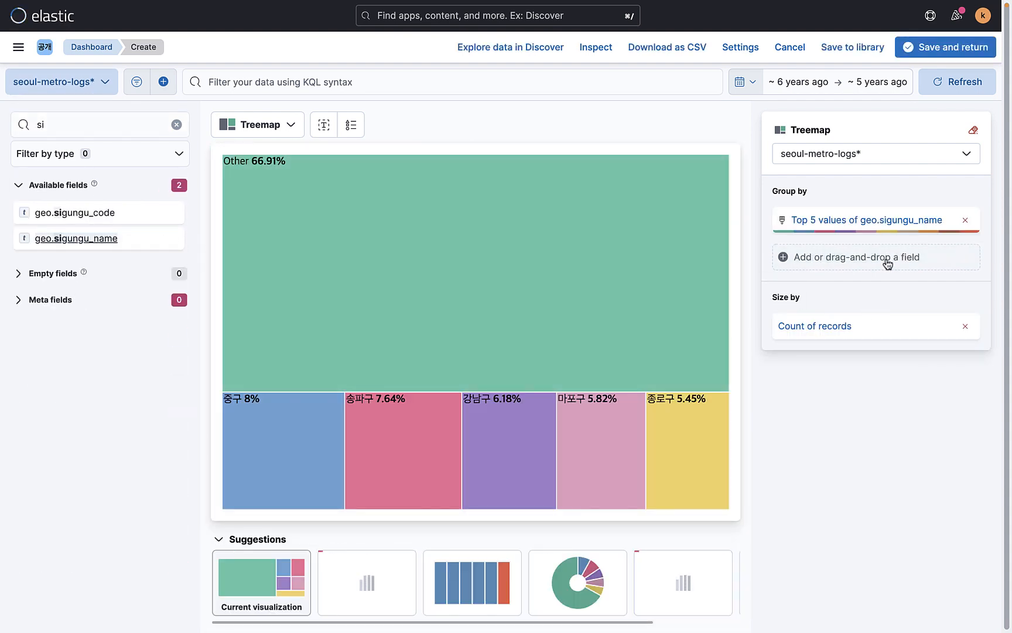
Set the geo.sigungu_name grouping to 10 values and turn off grouping of other values as "Other"
left_click(881, 220)
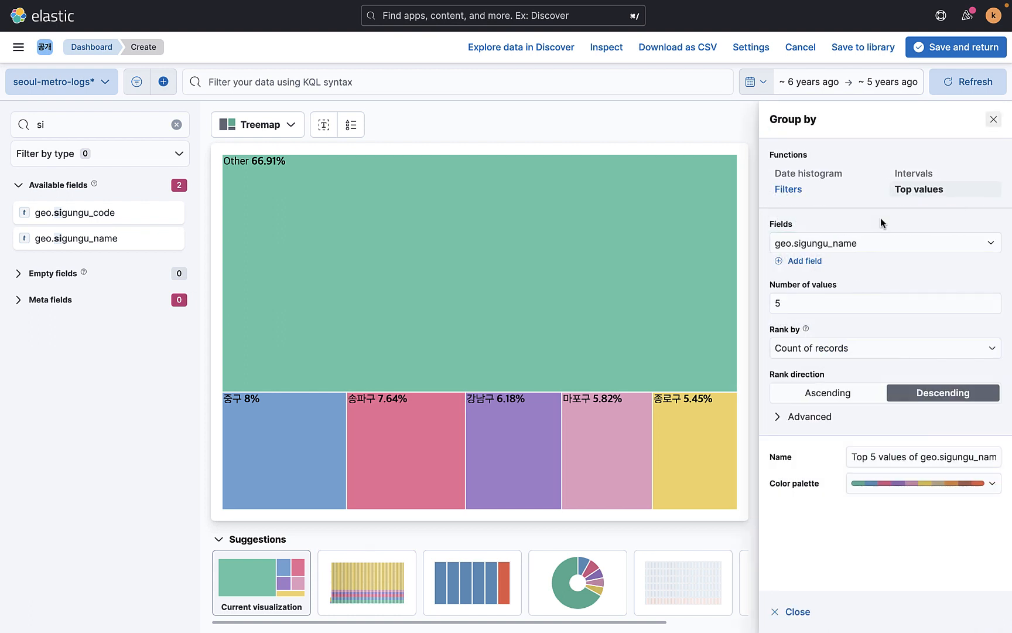
left_click(842, 305)
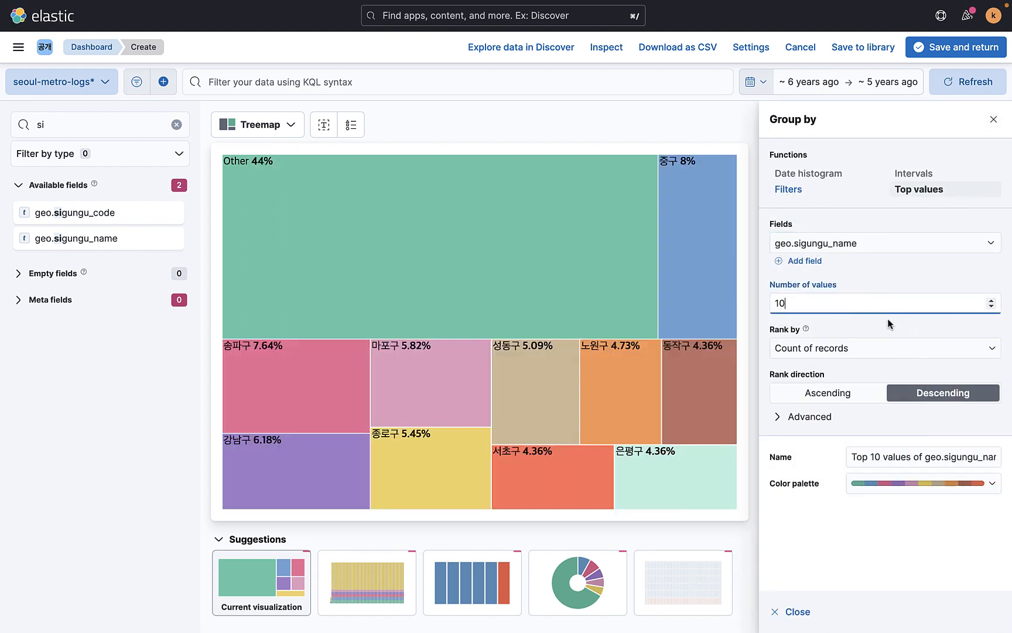
left_click(841, 417)
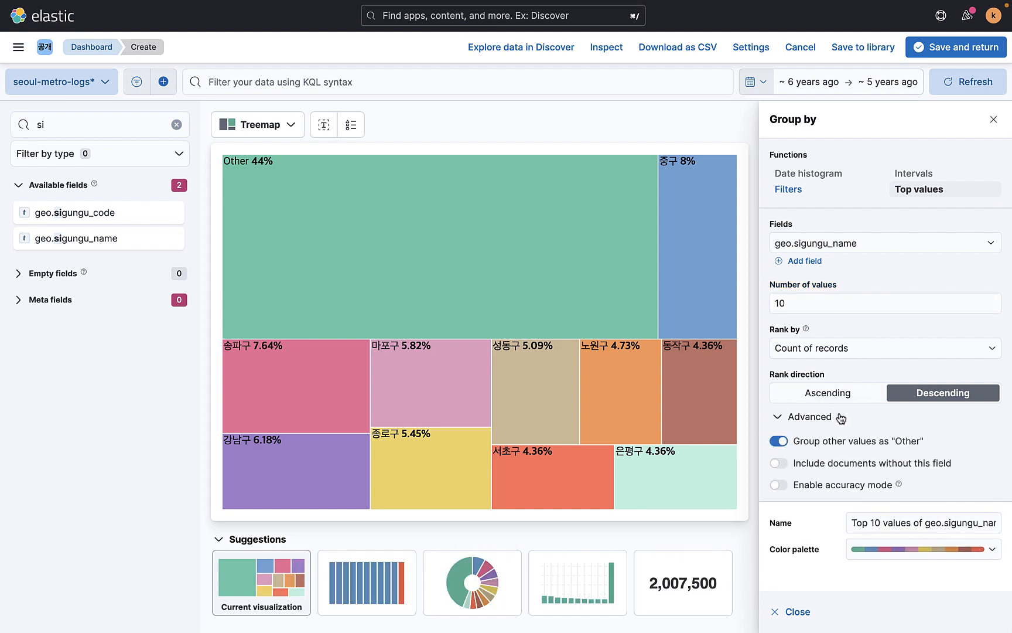
left_click(779, 442)
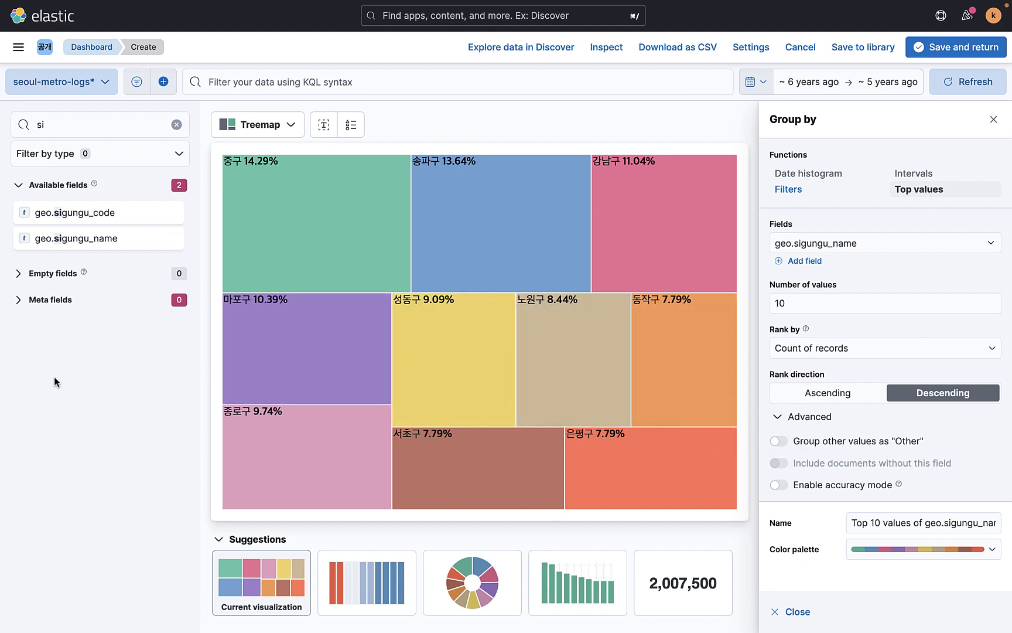
left_click(796, 610)
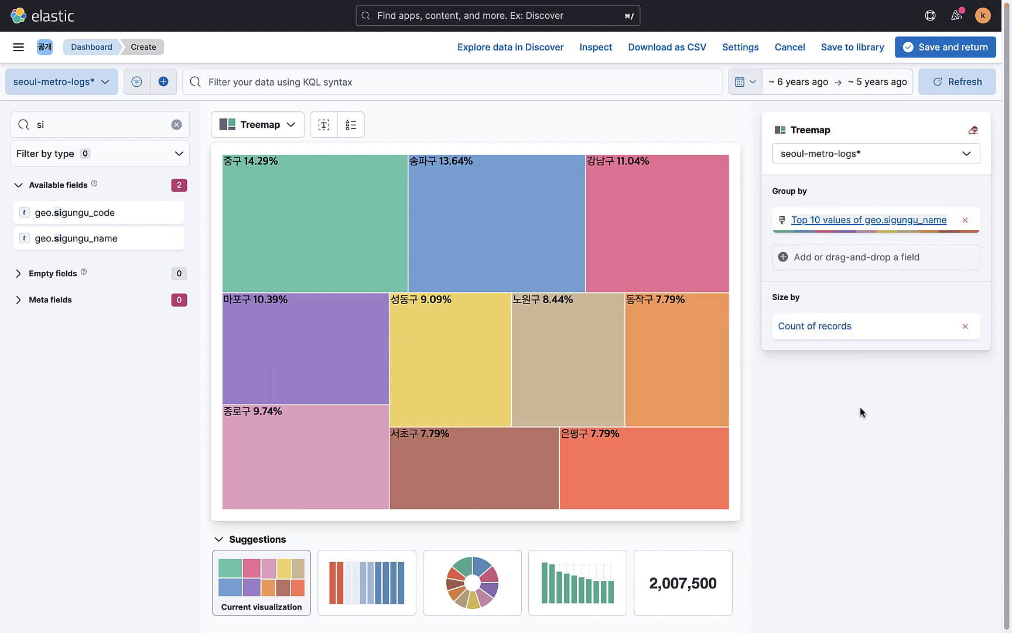
Size the treemap by the sum of people_in, then save it and return to the dashboard
left_click(828, 324)
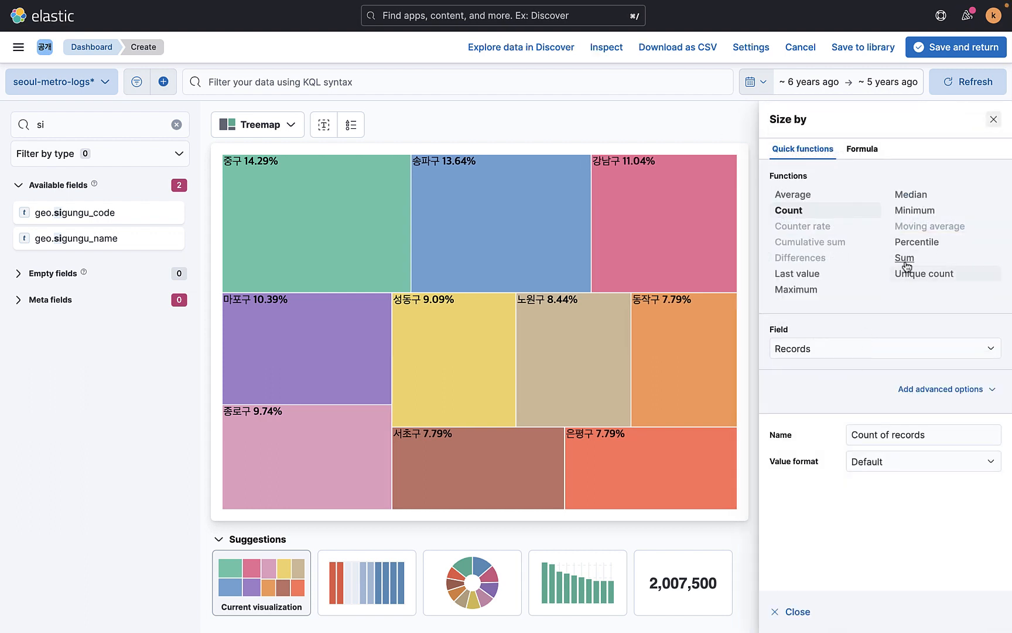
left_click(904, 259)
left_click(888, 352)
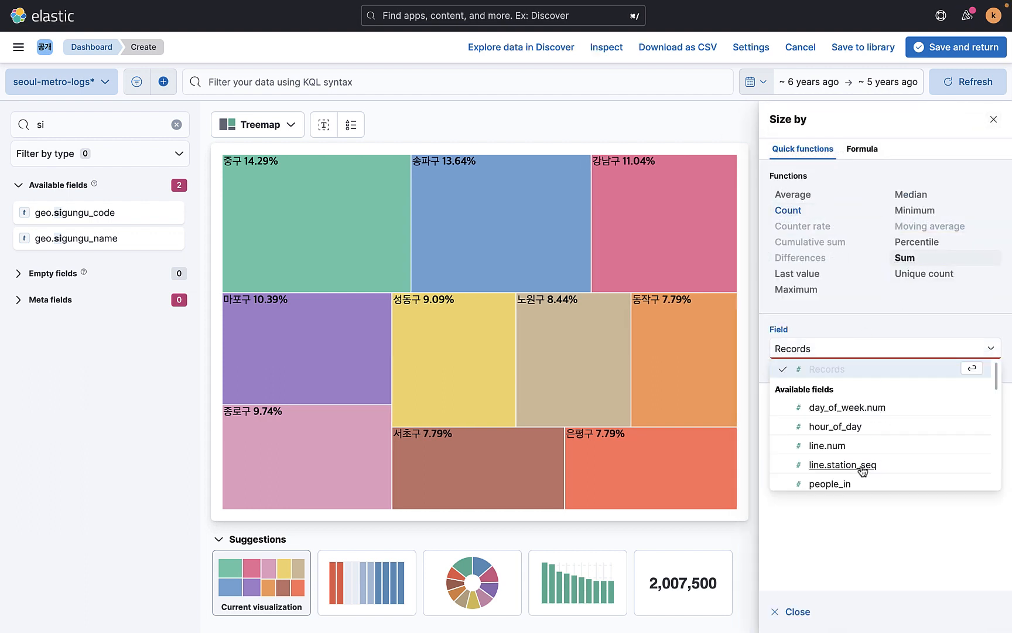
left_click(830, 484)
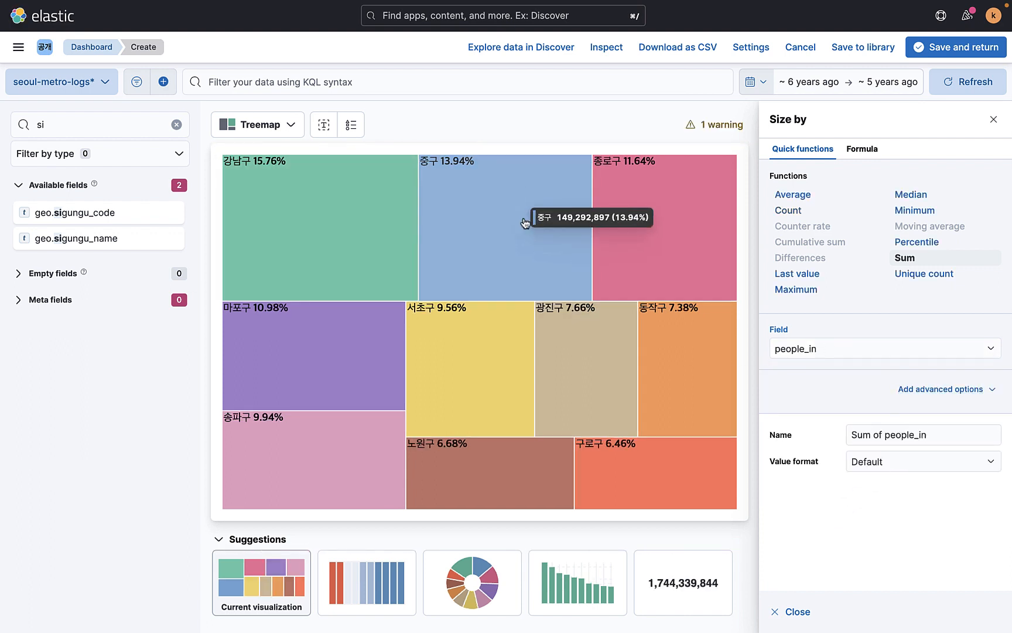
left_click(962, 48)
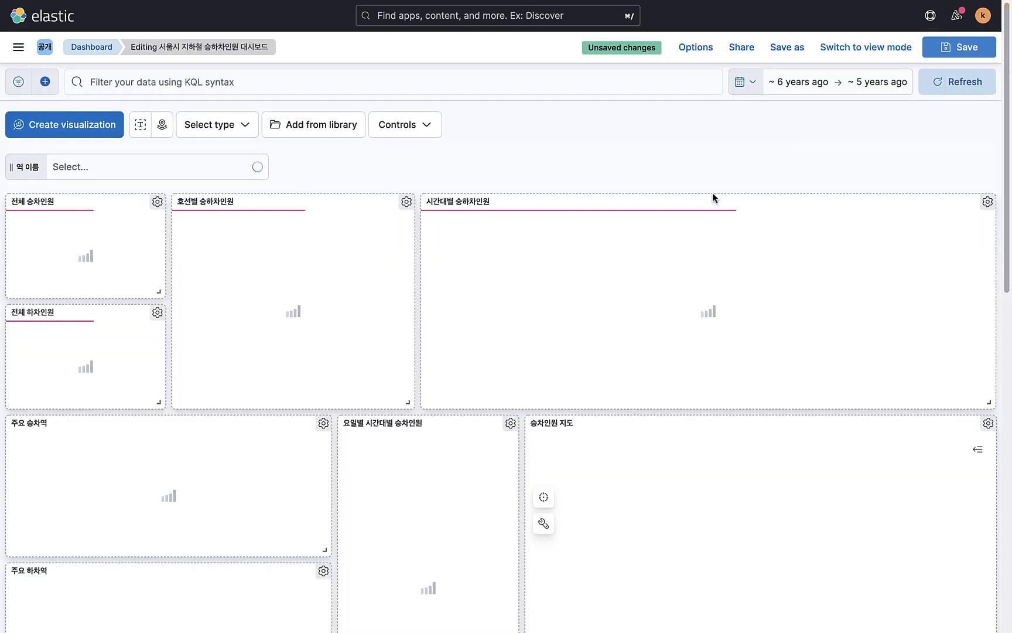
Resize the untitled treemap panel to the width of the 주요 하차역 panel so it fits directly beneath it
scroll(424, 311, "down", 6)
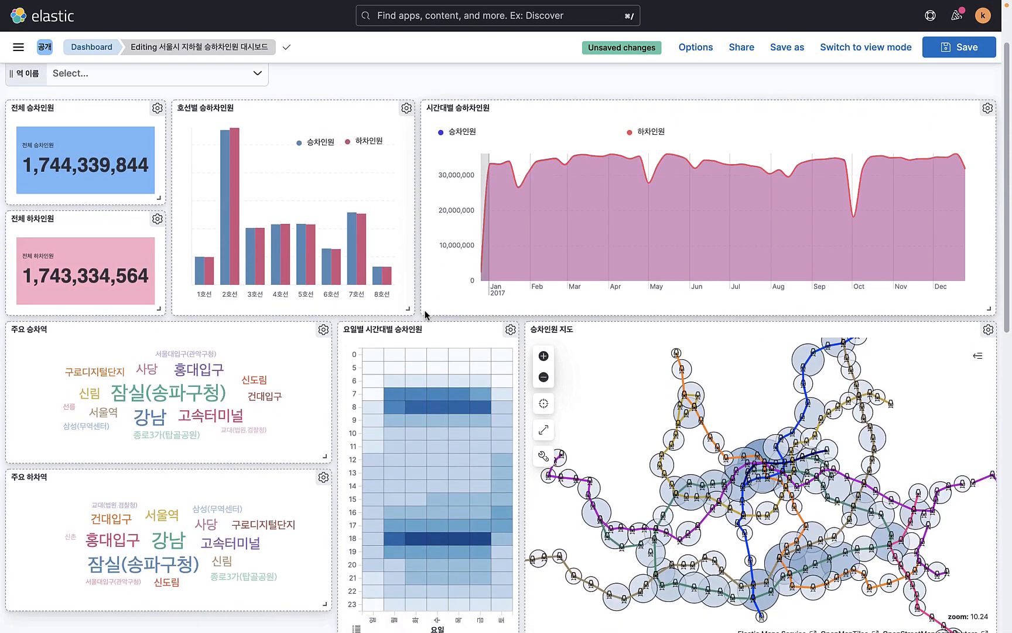
scroll(425, 315, "down", 6)
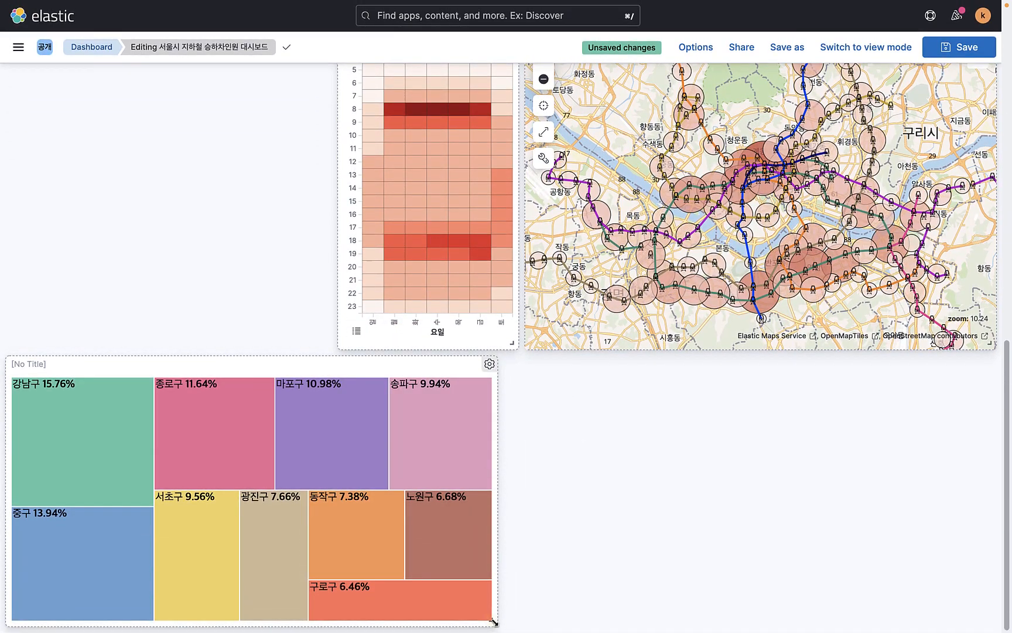
left_click_drag(494, 623, 308, 614)
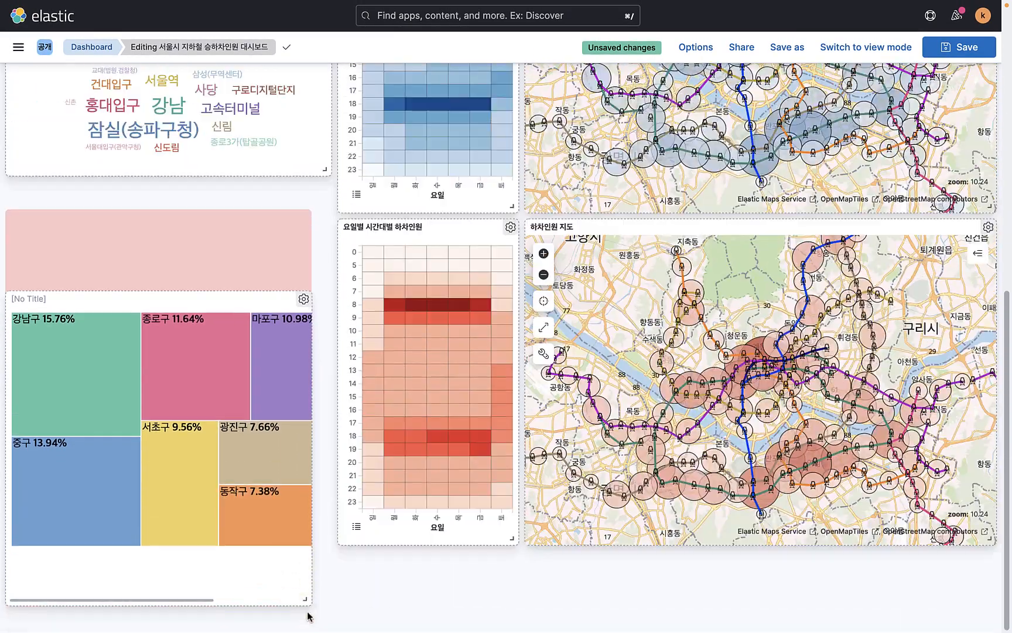
left_click_drag(304, 567, 325, 495)
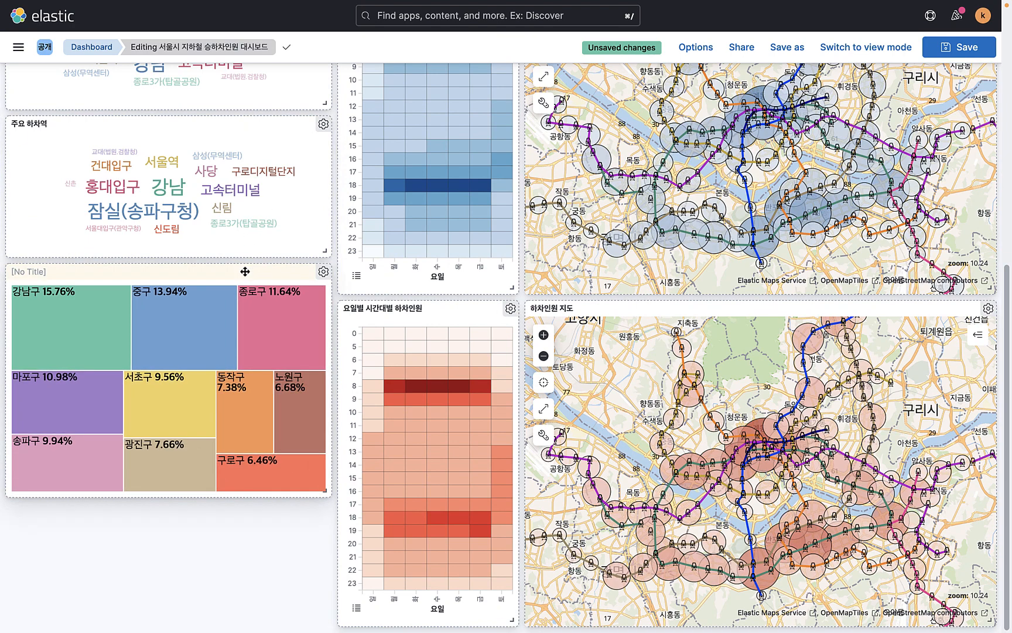
Move the treemap panel above the 주요 승차역 panel and reduce its height so both align with the boarding heat map
left_click_drag(244, 267, 248, 129)
scroll(420, 185, "up", 5)
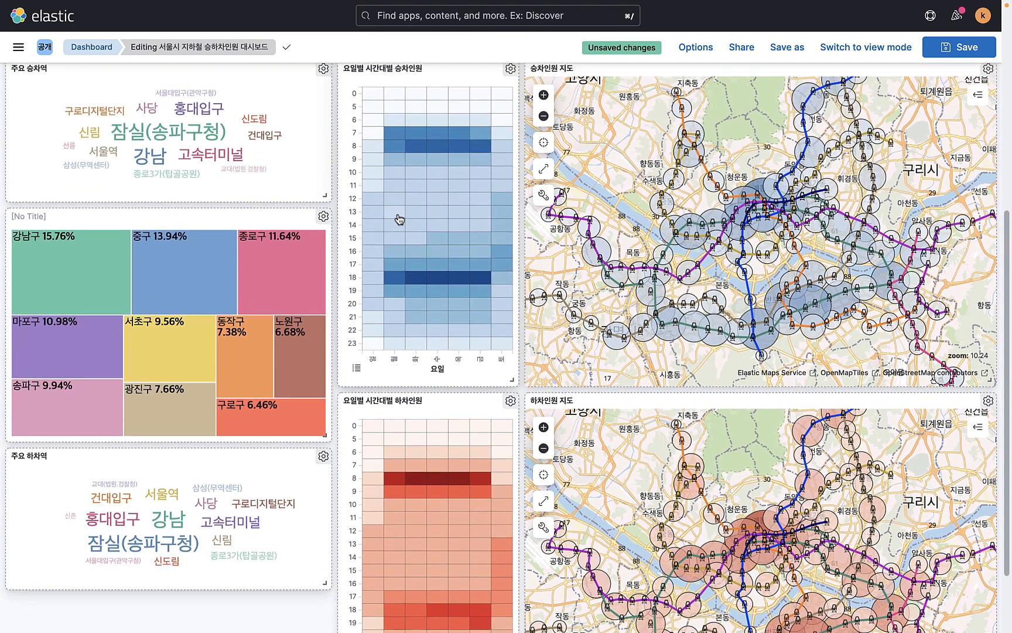
left_click_drag(228, 268, 230, 120)
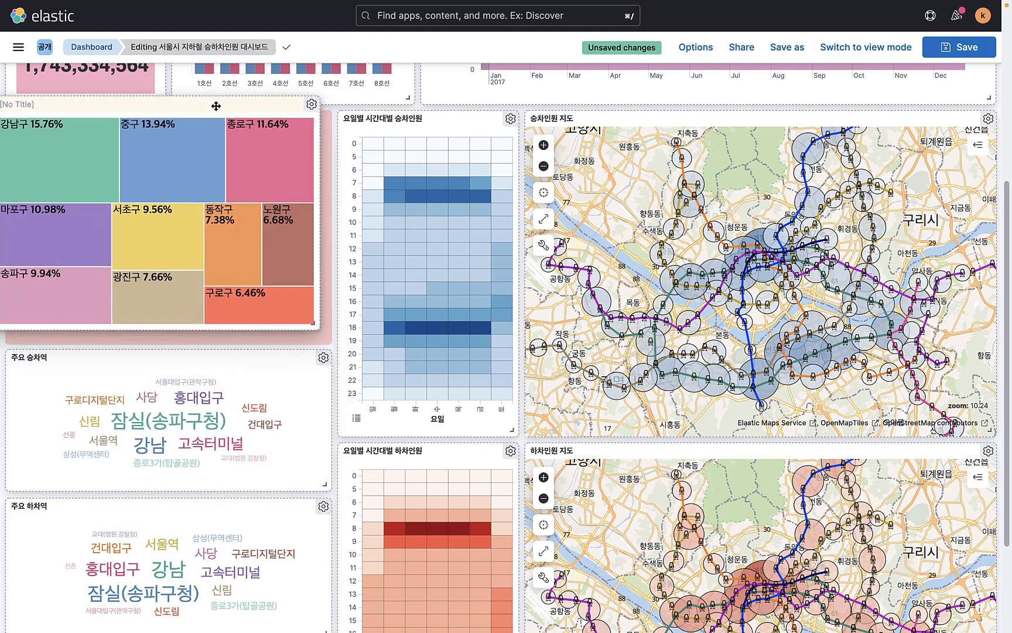
left_click_drag(332, 335, 330, 277)
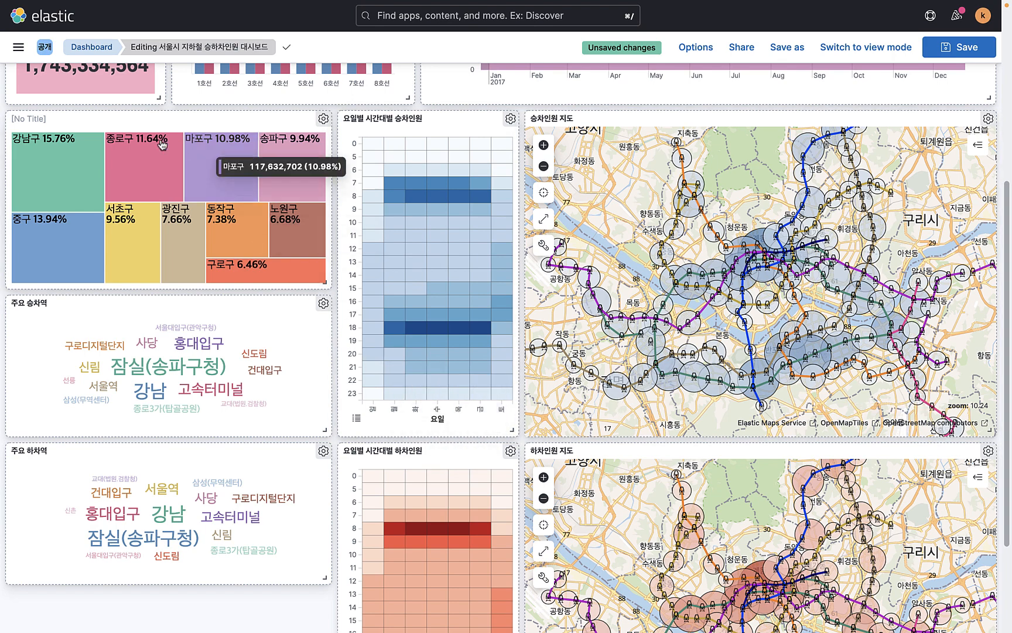
Title the untitled boarding treemap panel "주요 승차 시군구" and save the title
left_click(28, 119)
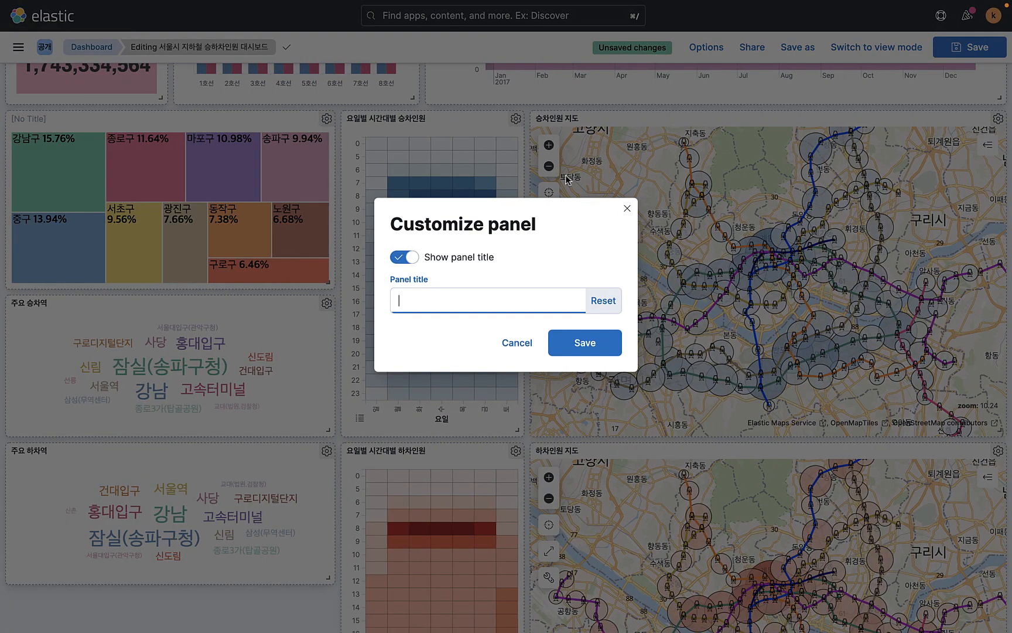
type("wnd")
type("주요 승차 시군구")
left_click(584, 342)
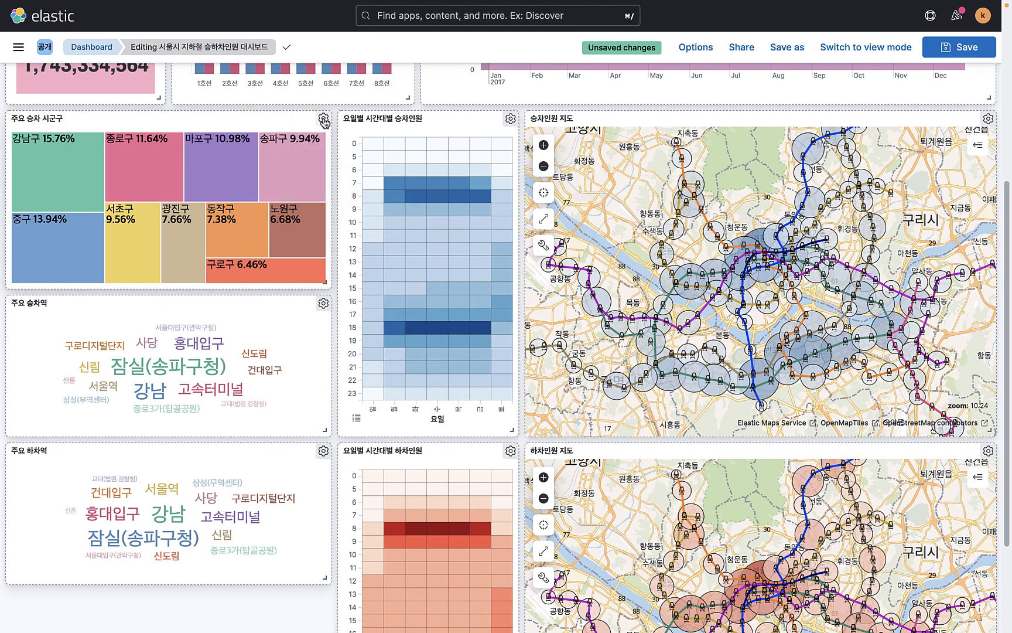
Clone the 주요 승차 시군구 treemap panel and title the copy "주요 하차 시군구"
left_click(324, 119)
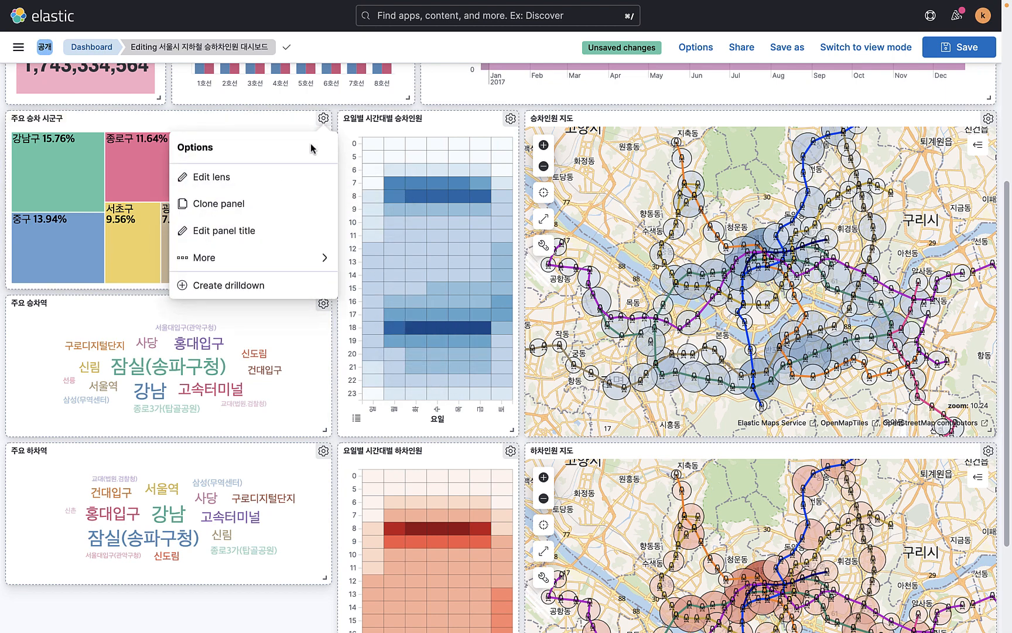
left_click(218, 203)
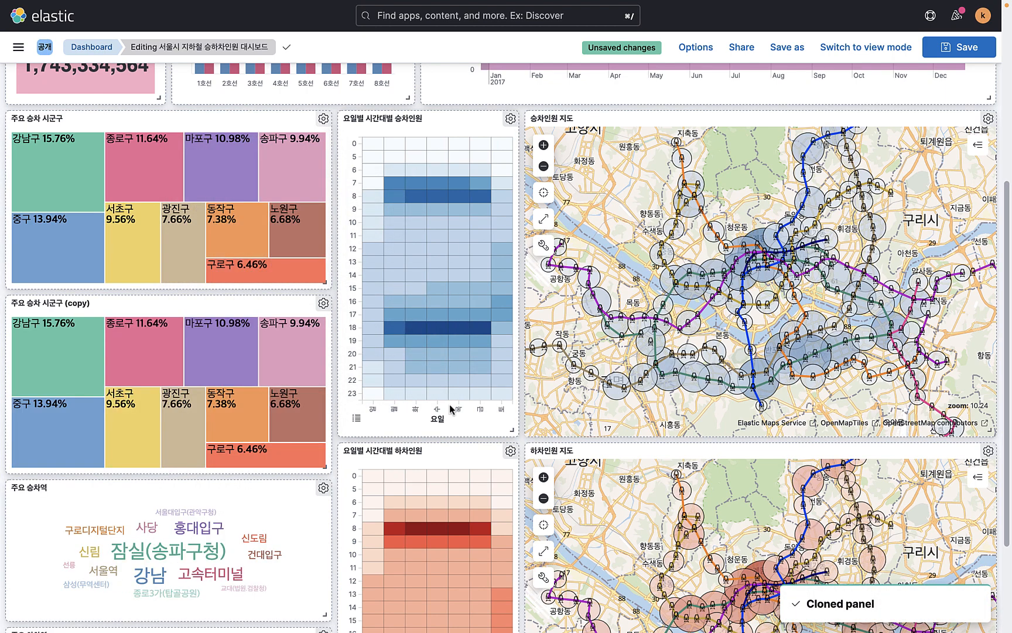
scroll(289, 337, "down", 5)
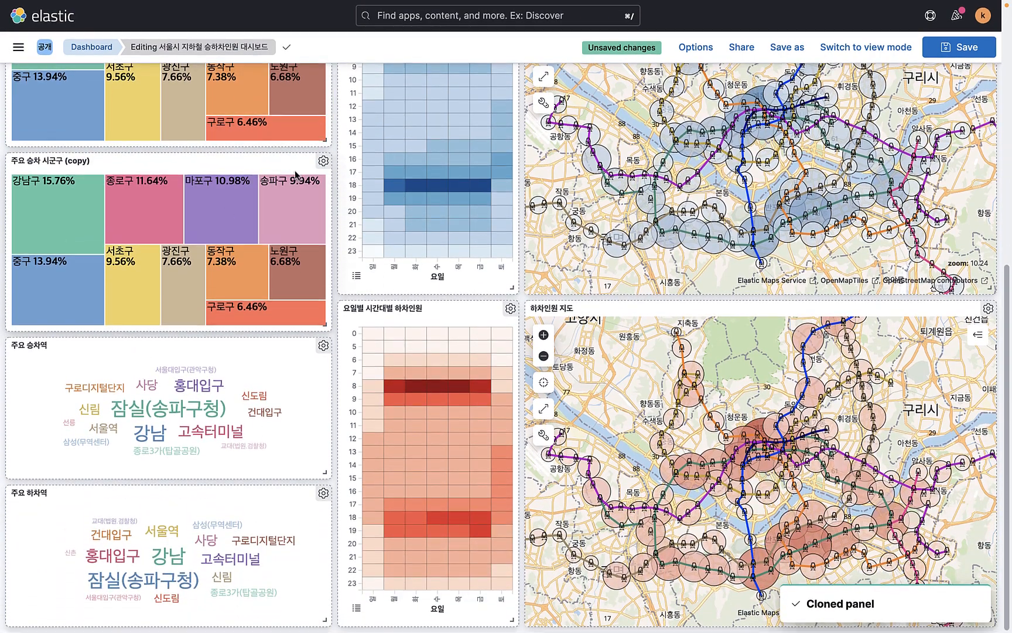
left_click(46, 162)
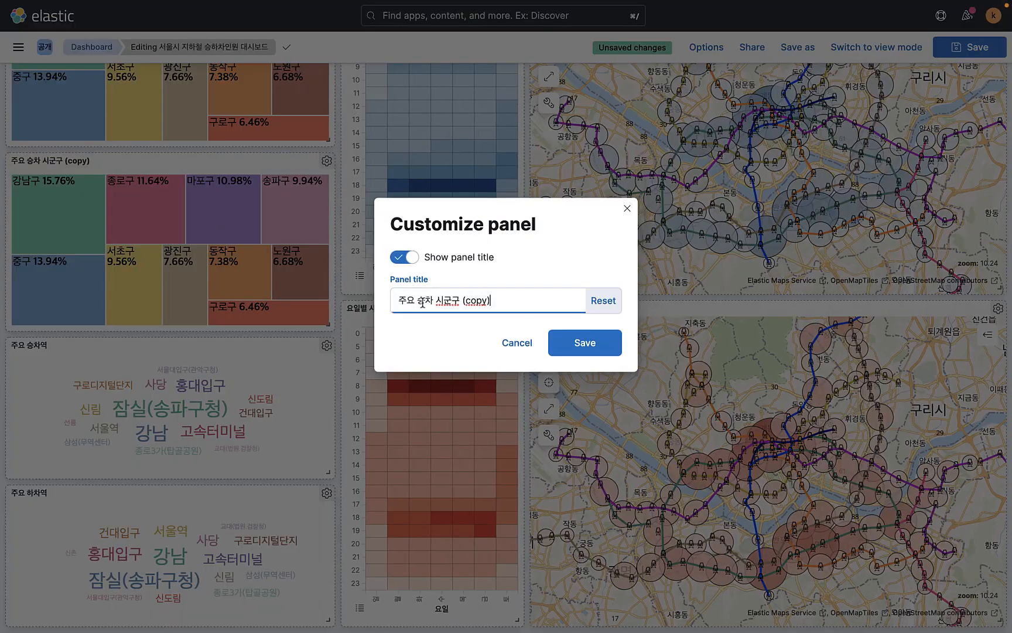
type("ㅎ")
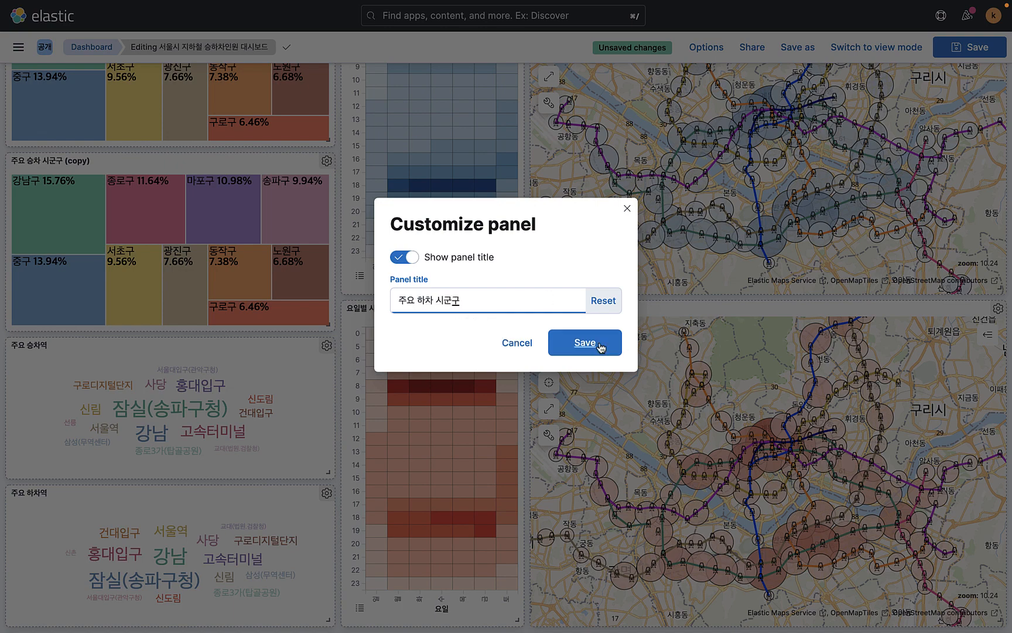
left_click(600, 347)
Rearrange the alighting row: 하차인원 지도 first, 주요 하차 시군구 above 주요 하차역 in the middle, and the red heat map last
left_click_drag(206, 166, 703, 306)
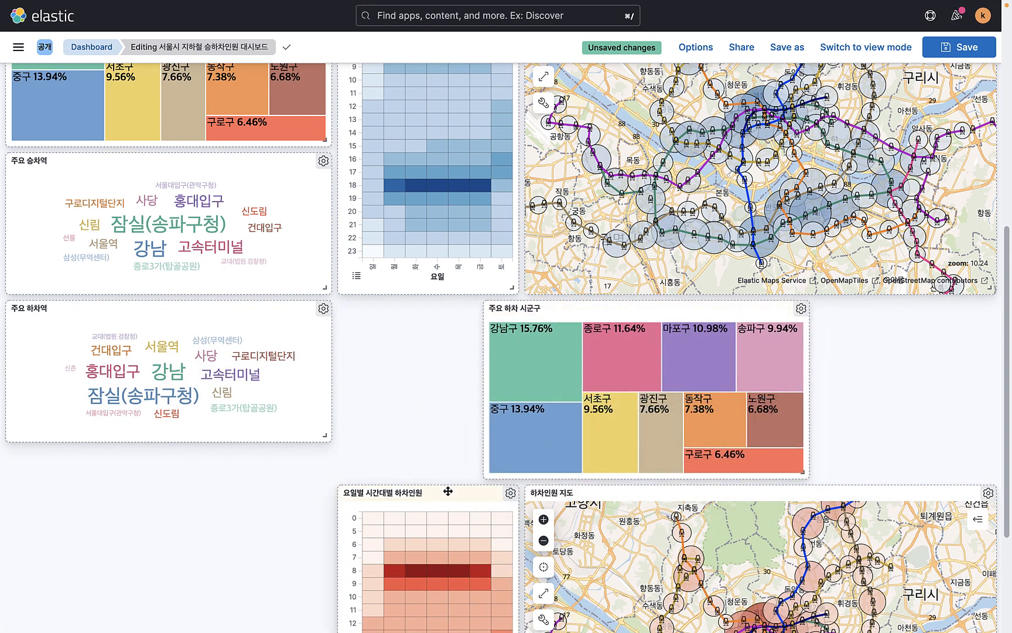
left_click_drag(447, 492, 927, 309)
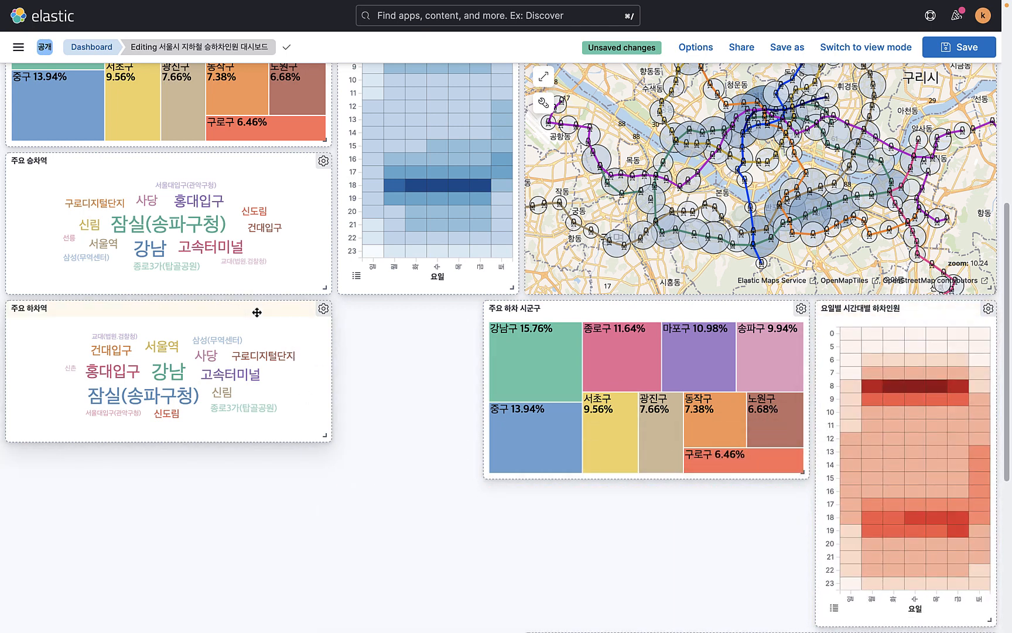
left_click_drag(257, 312, 737, 484)
scroll(729, 434, "down", 5)
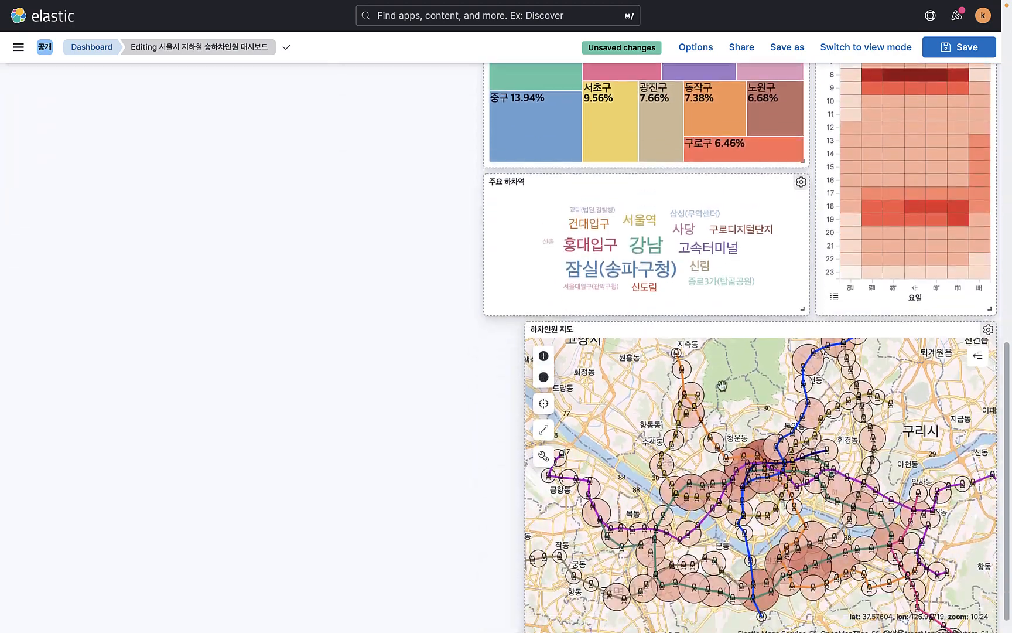
left_click_drag(783, 354, 271, 309)
scroll(591, 242, "up", 3)
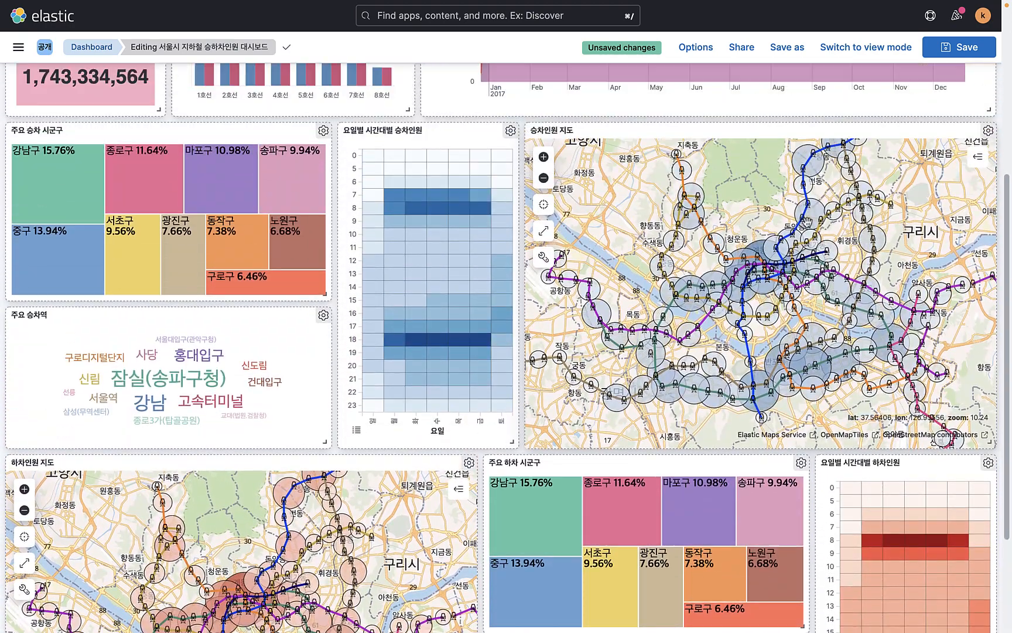
scroll(411, 420, "down", 5)
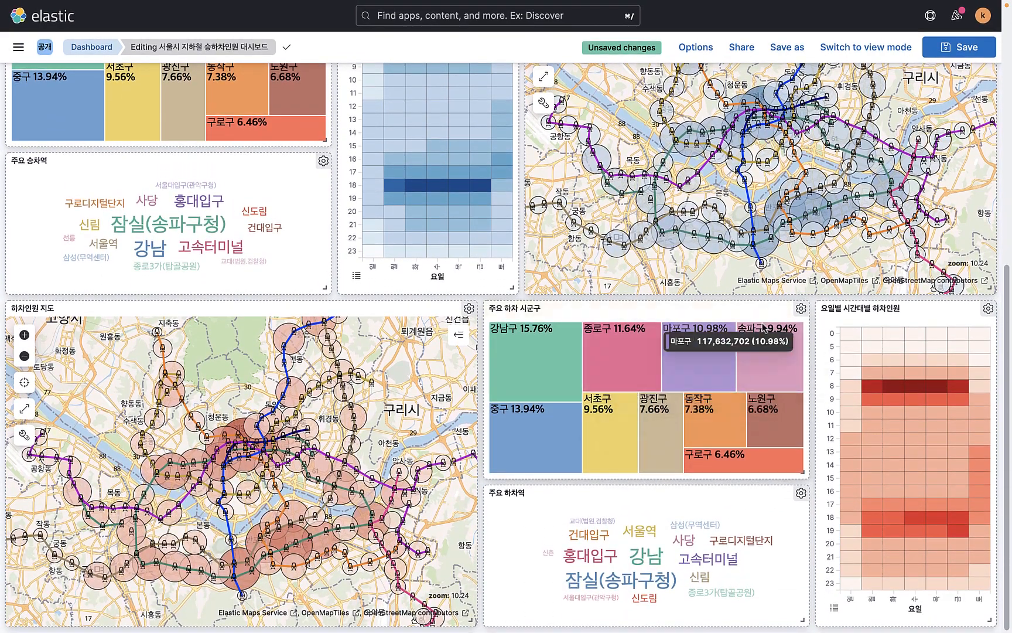
Size the 주요 하차 시군구 treemap by the sum of people_out, then save it and return to the dashboard
left_click(800, 308)
left_click(696, 367)
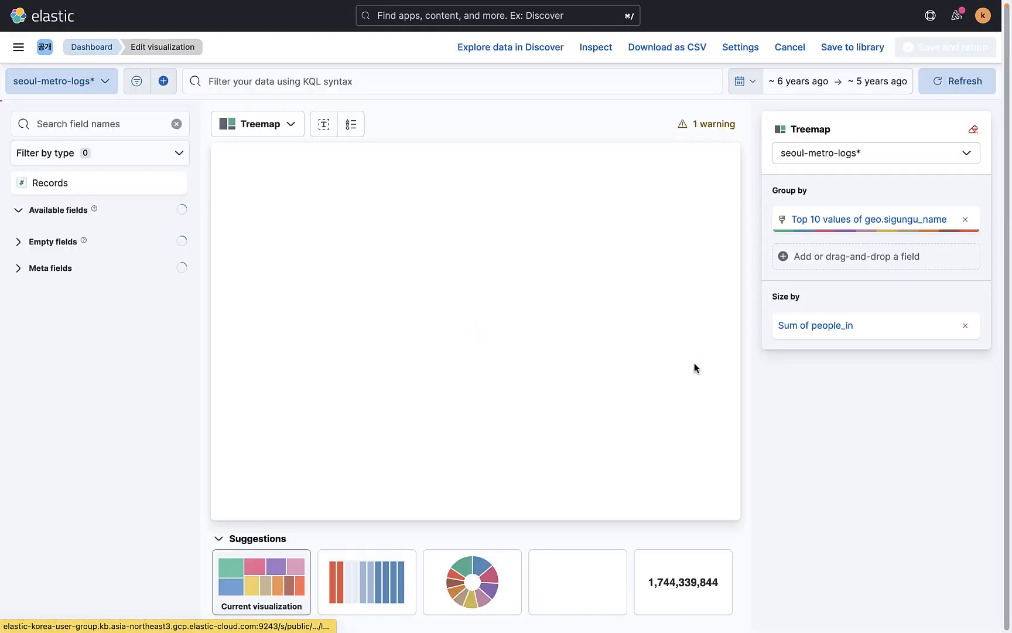
left_click(814, 325)
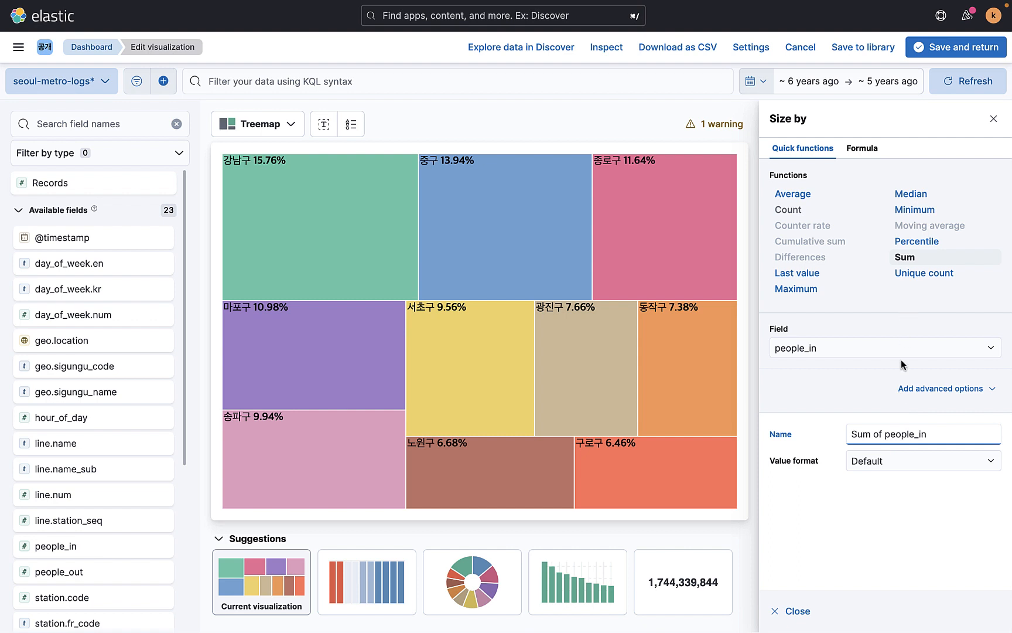
left_click(860, 348)
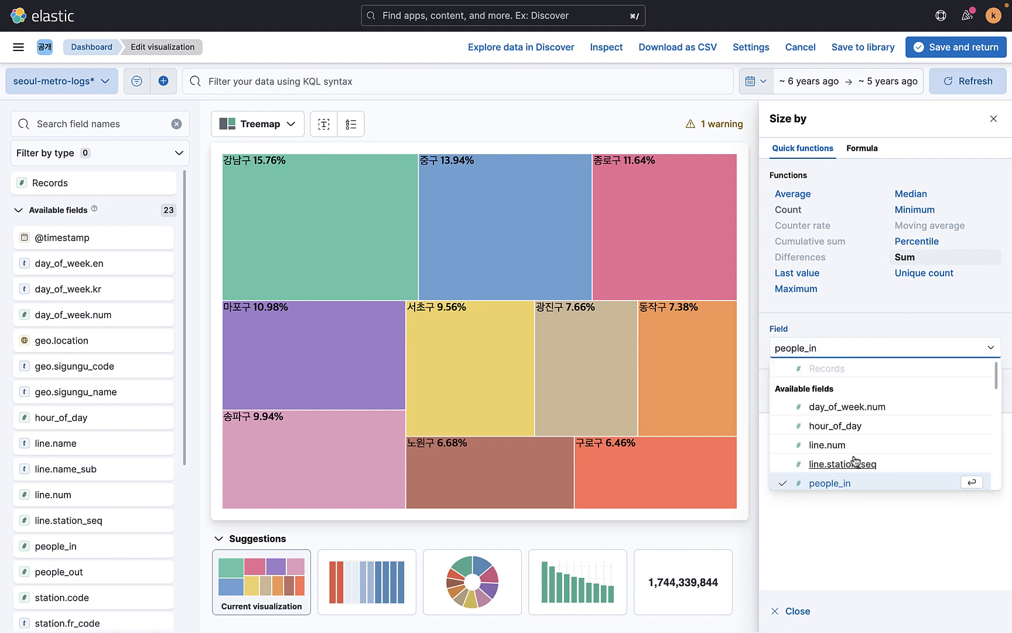
scroll(855, 460, "down", 1)
left_click(843, 443)
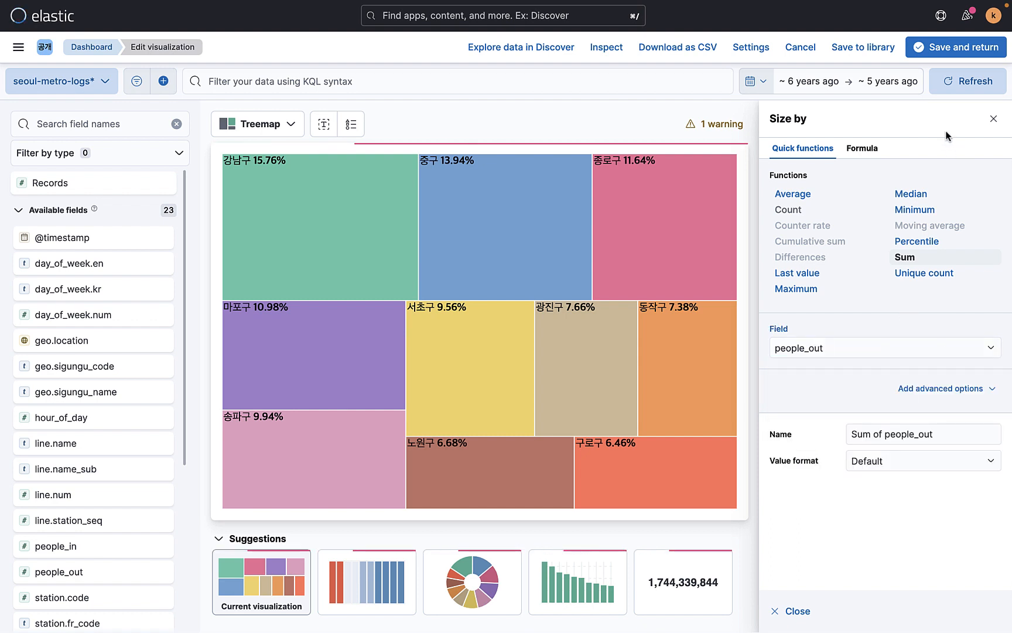
left_click(962, 52)
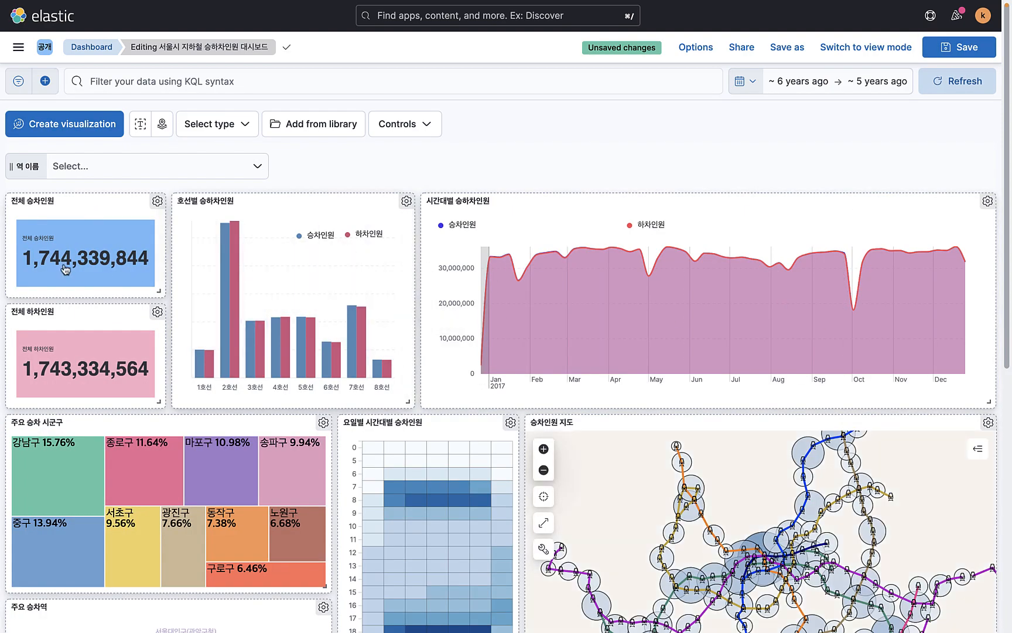
Place the blue heat map first in the boarding row, narrowed to the width of 전체 하차인원, with the 주요 승차 시군구 treemap after it
scroll(612, 287, "down", 5)
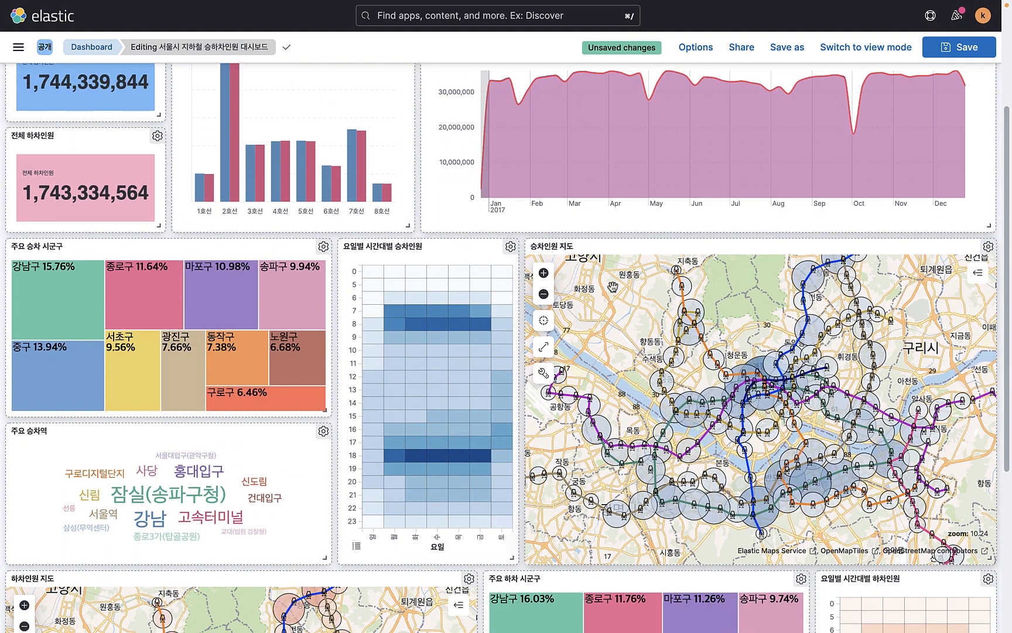
scroll(774, 316, "down", 3)
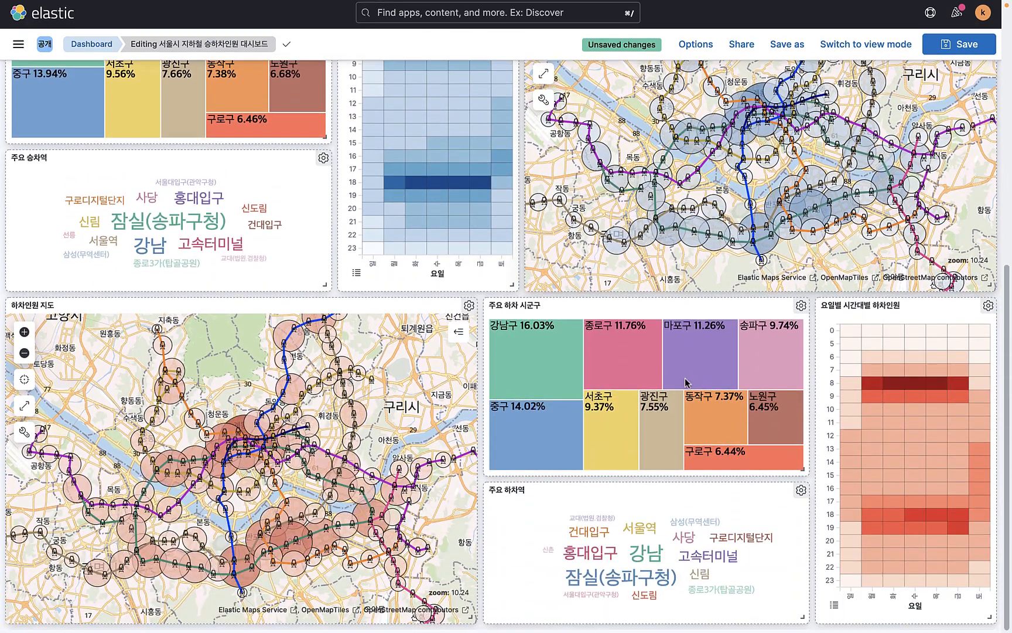
scroll(686, 270, "up", 9)
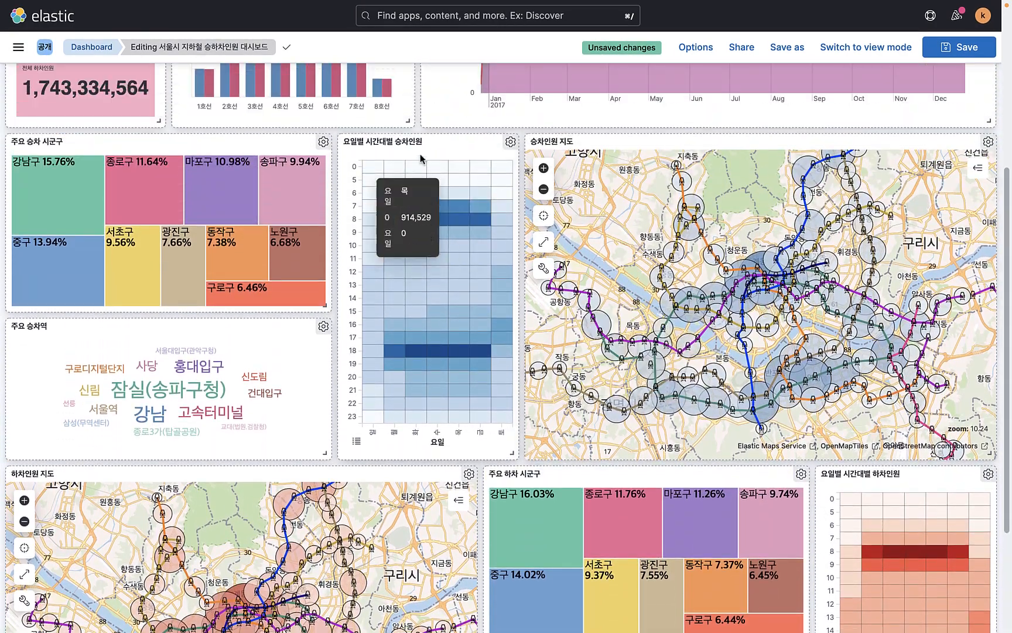
left_click_drag(426, 148, 9, 155)
left_click_drag(63, 153, 65, 151)
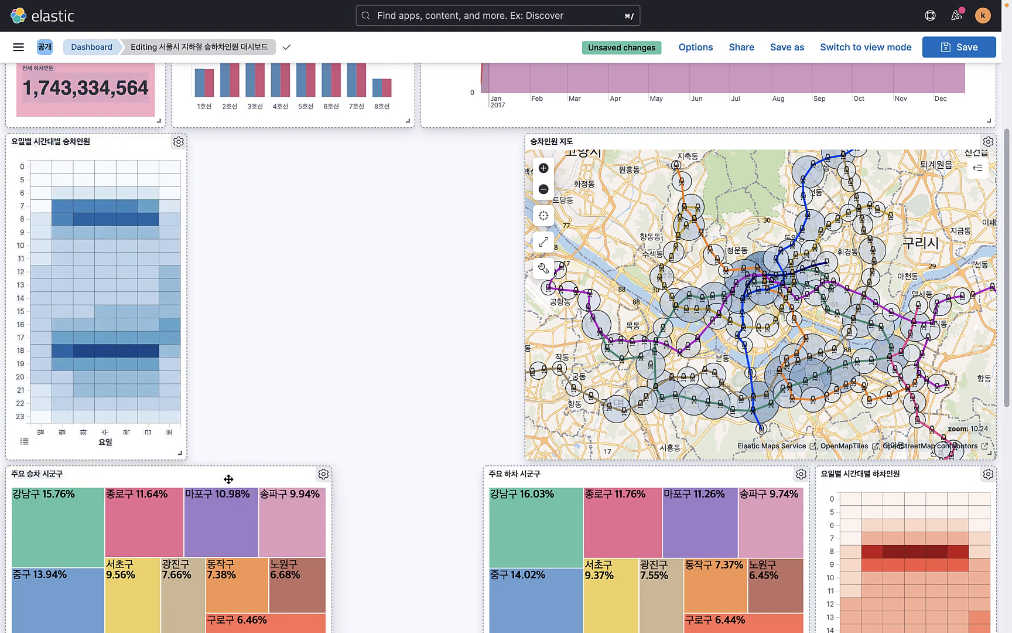
left_click_drag(229, 479, 405, 197)
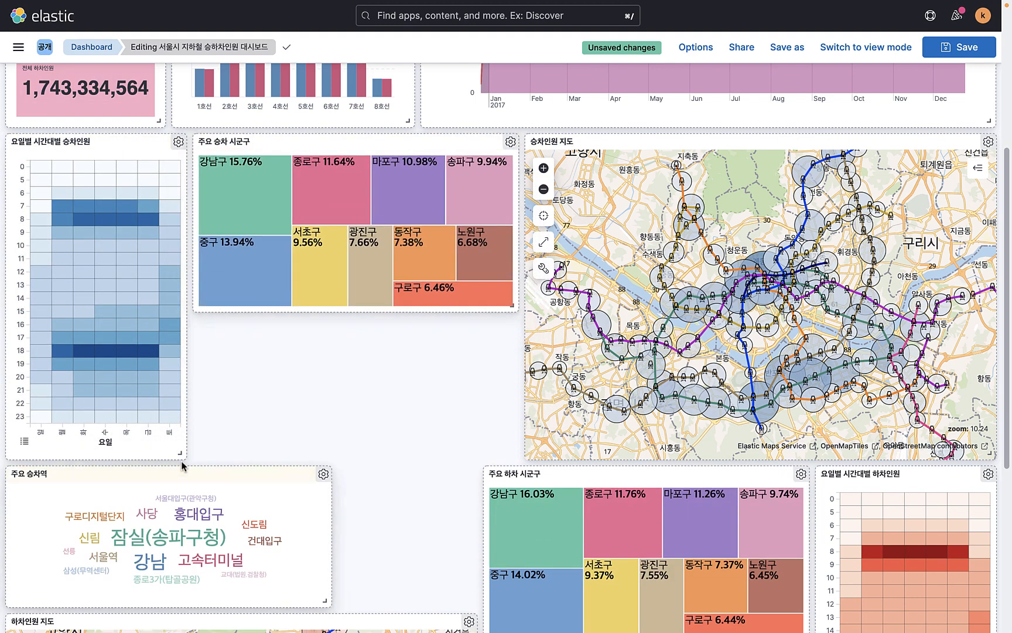
left_click_drag(180, 452, 168, 456)
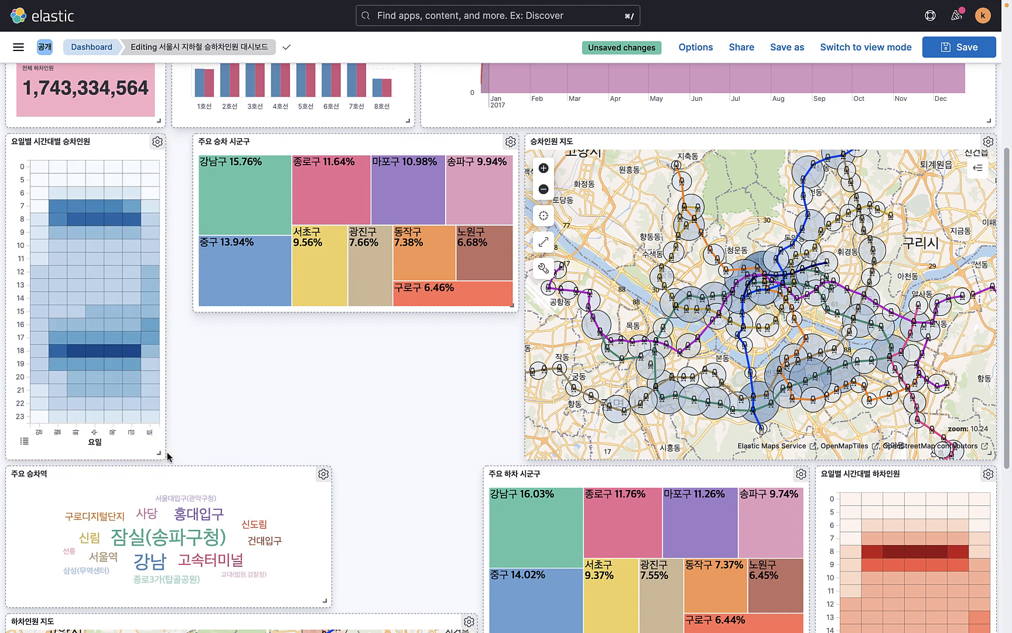
Widen the 주요 승차 시군구 treemap to fill the space between heat map and map, and fit 주요 승차역 beneath it at equal width
left_click_drag(314, 147, 285, 146)
left_click_drag(490, 305, 511, 305)
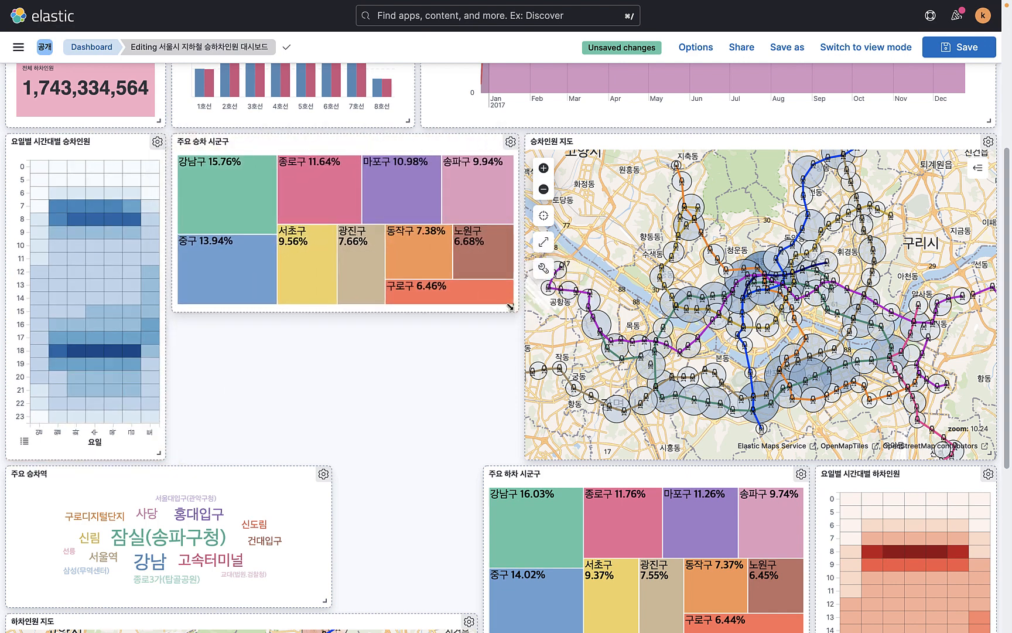
left_click_drag(214, 481, 398, 339)
left_click_drag(491, 454, 510, 451)
Narrow the red heat map against the dashboard's outer edge and widen 주요 하차 시군구 and 주요 하차역 to fill the freed space
scroll(762, 528, "down", 5)
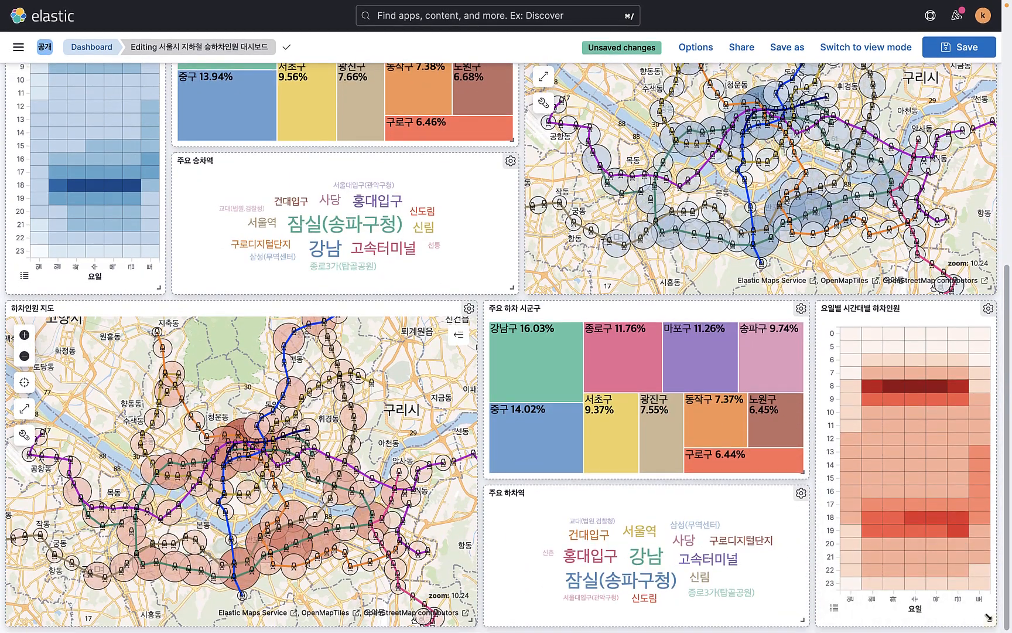
left_click_drag(988, 617, 963, 619)
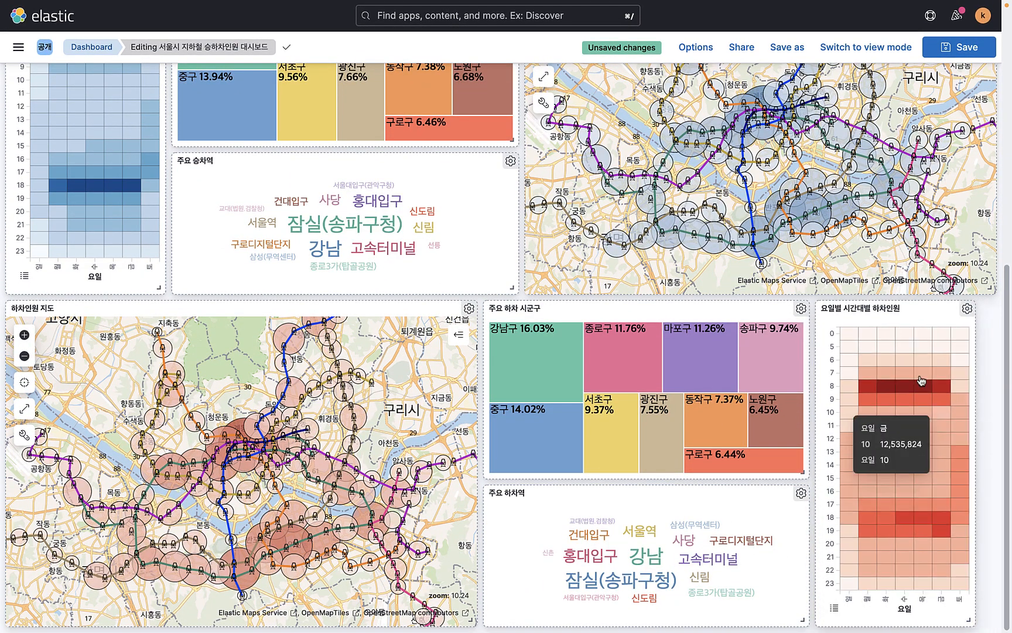
left_click_drag(909, 314, 930, 316)
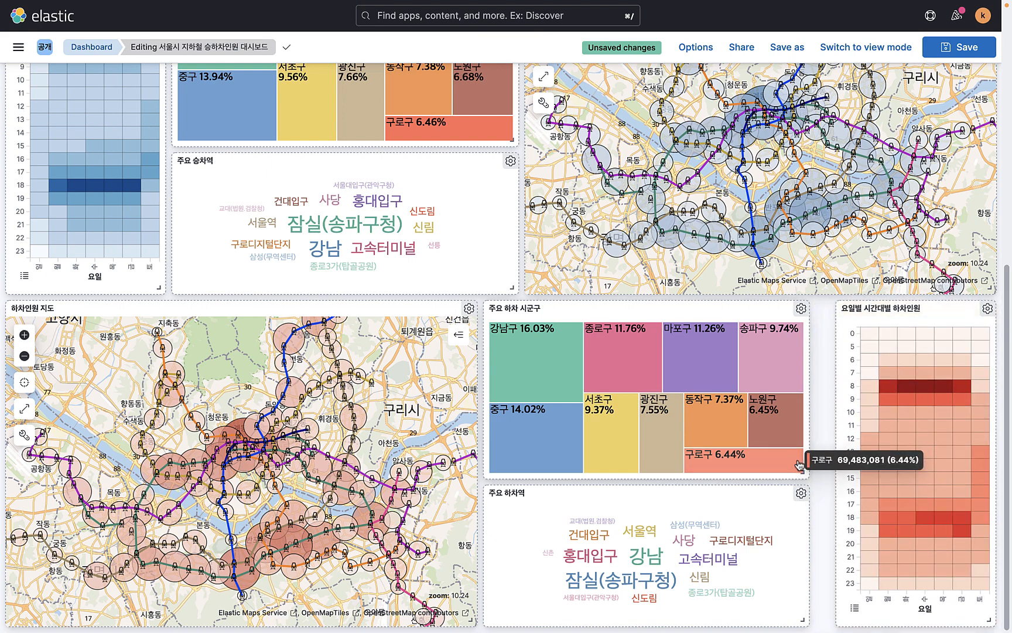
left_click_drag(803, 471, 826, 472)
left_click_drag(802, 622, 826, 623)
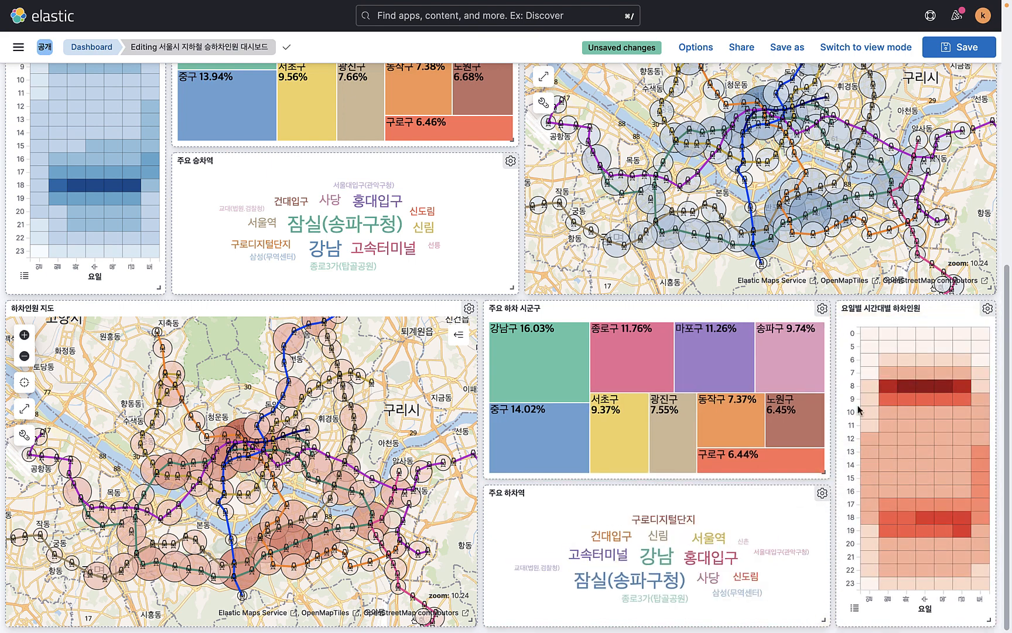
Save the dashboard and switch it to view mode
left_click(964, 56)
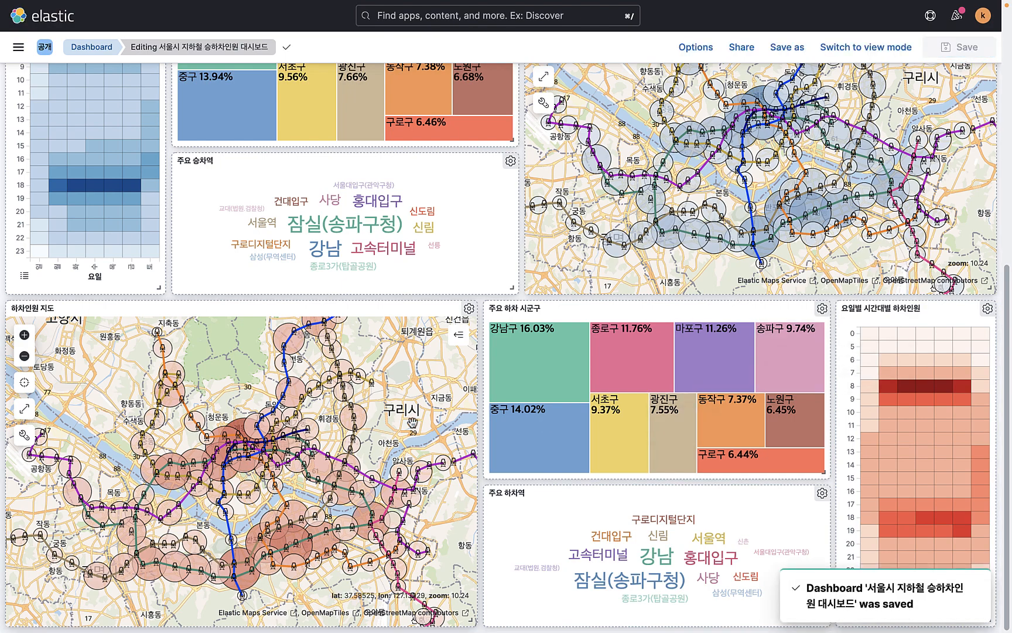
scroll(604, 479, "up", 10)
scroll(605, 480, "down", 1)
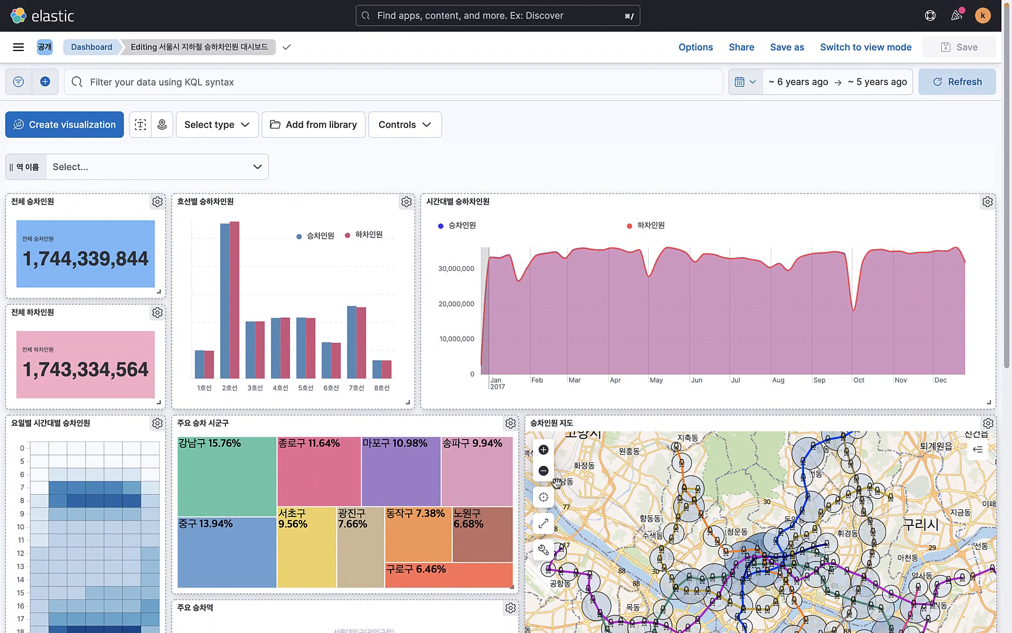
left_click(860, 51)
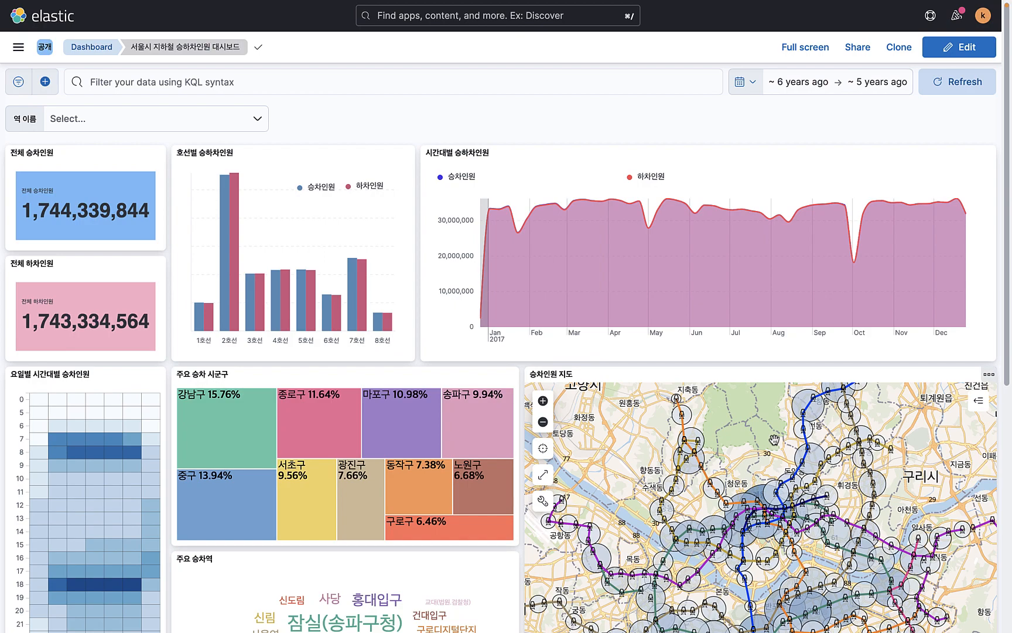
Review the layout of the boarding and alighting rows in view mode
scroll(774, 439, "down", 7)
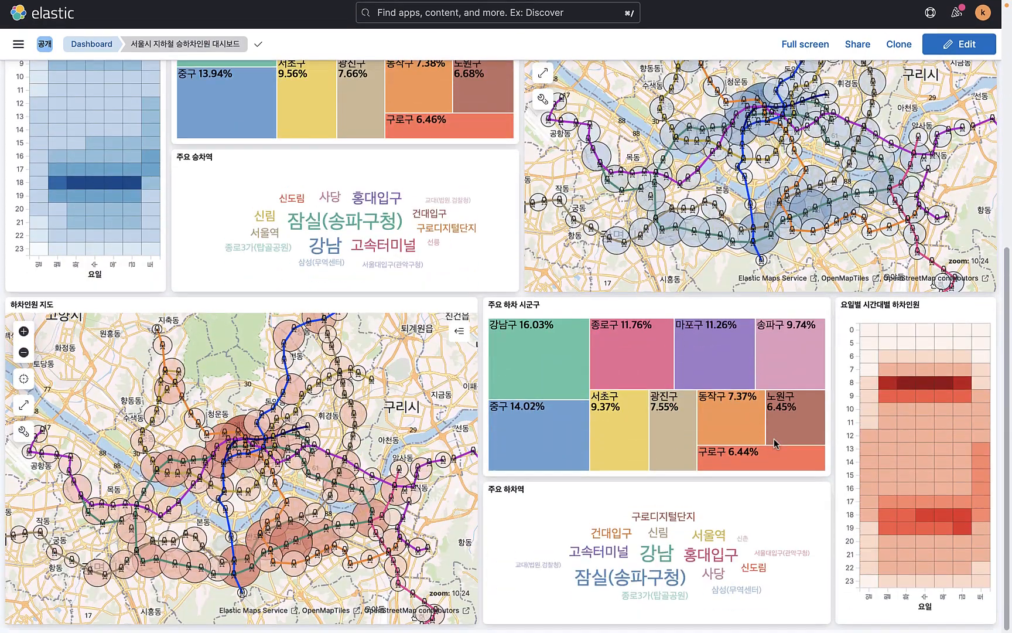
scroll(774, 443, "up", 2)
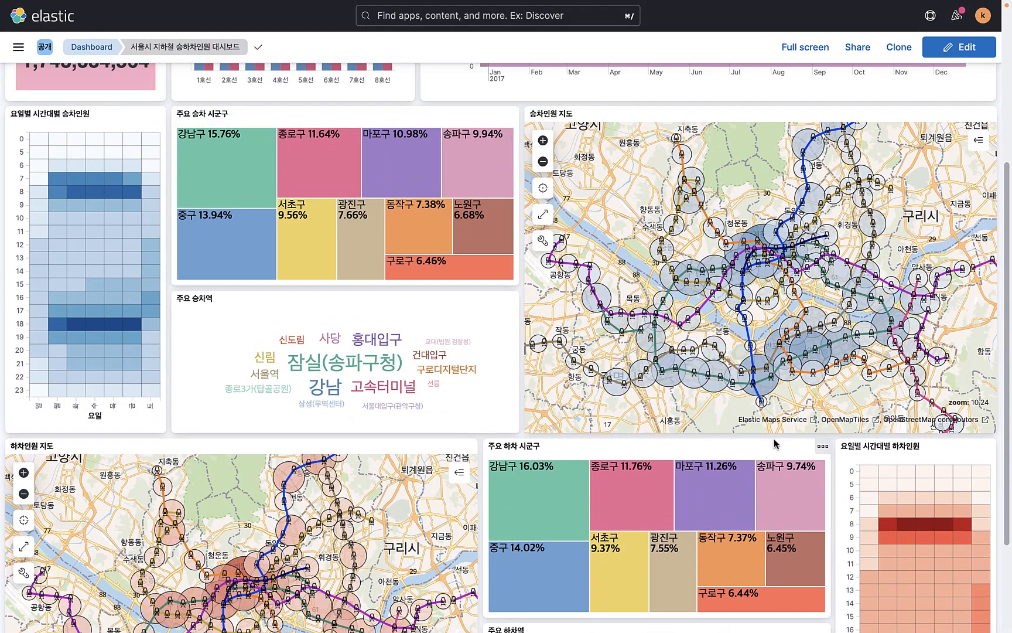
scroll(774, 443, "down", 3)
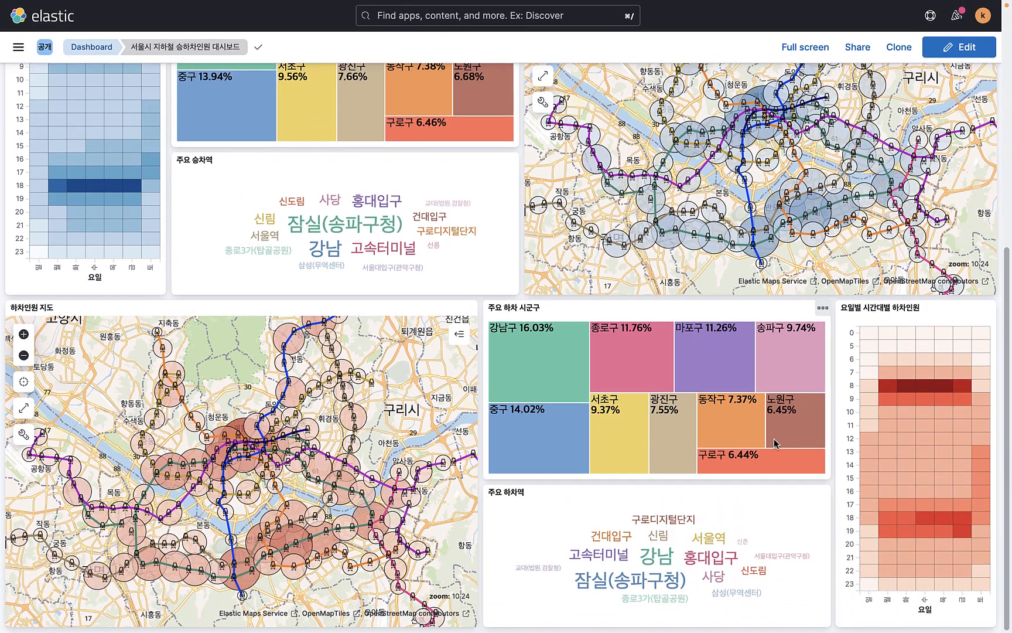
scroll(839, 436, "up", 3)
scroll(839, 432, "up", 6)
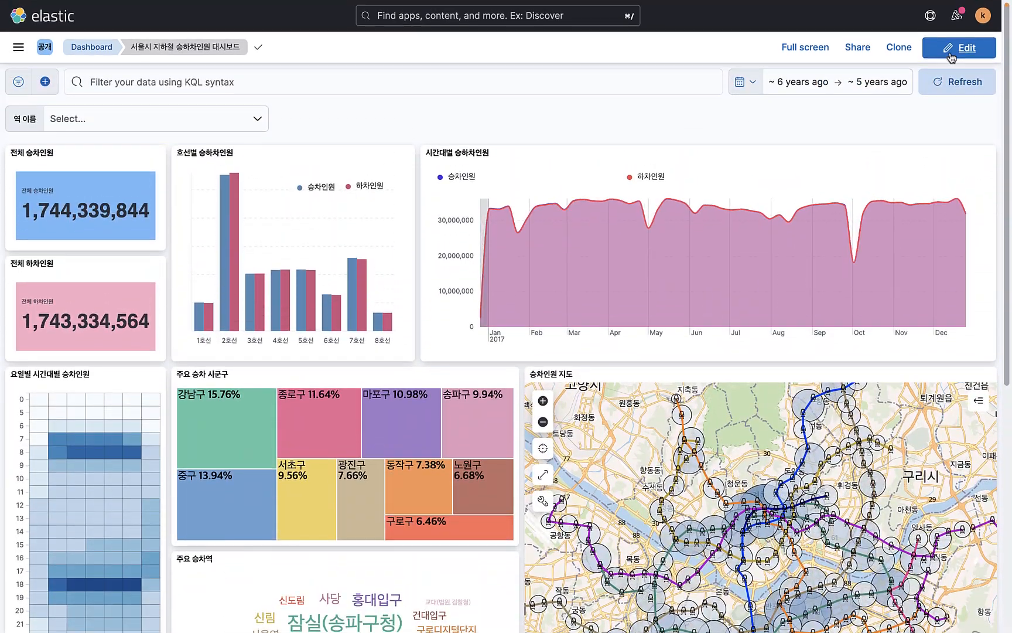
Switch the dashboard to edit mode and start a new control on the line.name field, labelled 호선
left_click(959, 47)
left_click(403, 124)
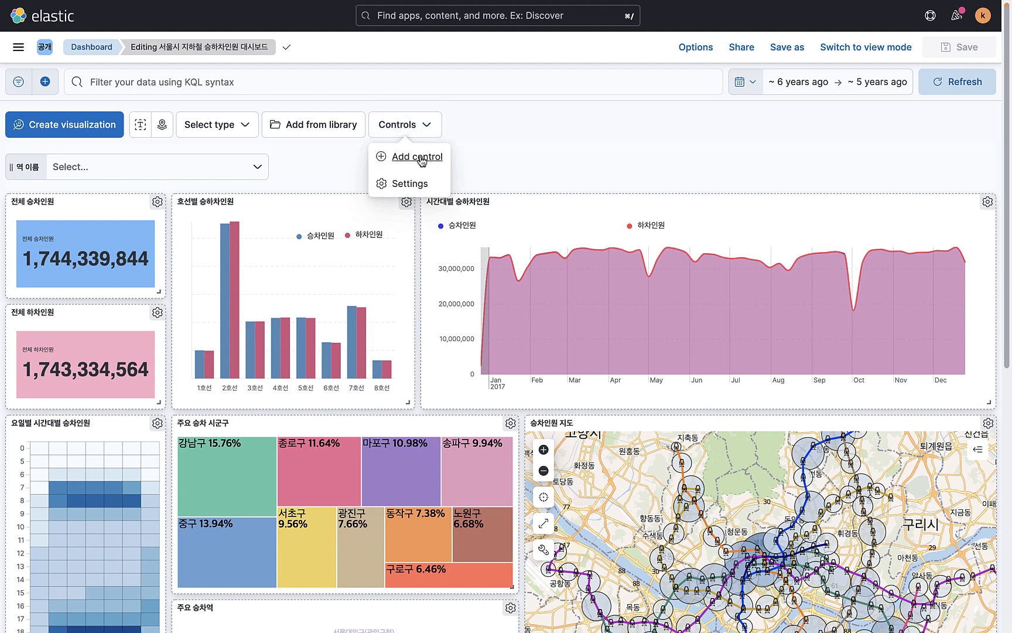
left_click(185, 166)
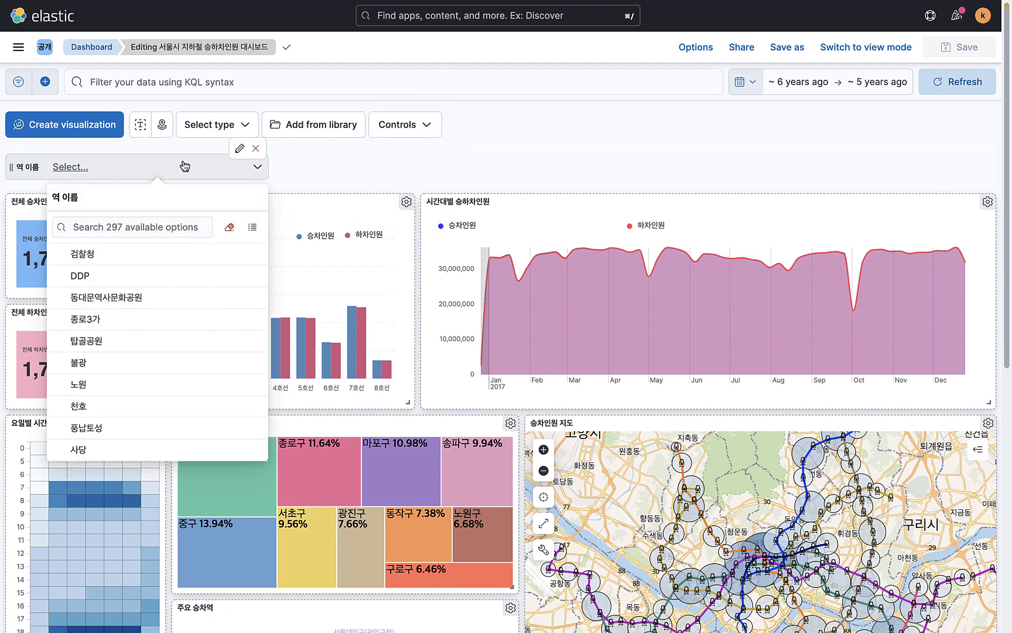
left_click(182, 166)
left_click(420, 125)
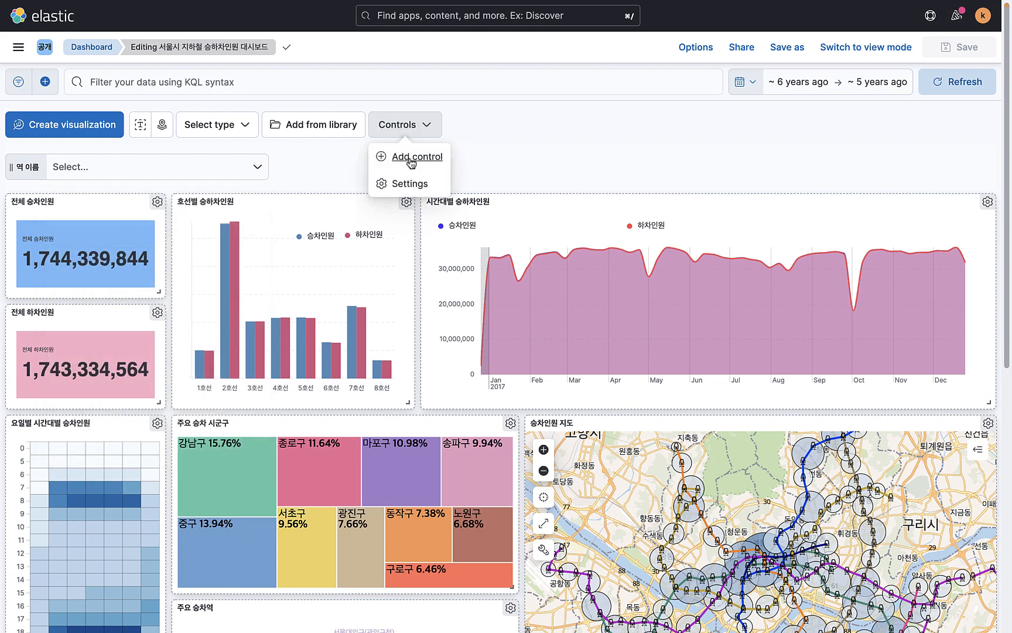
left_click(414, 157)
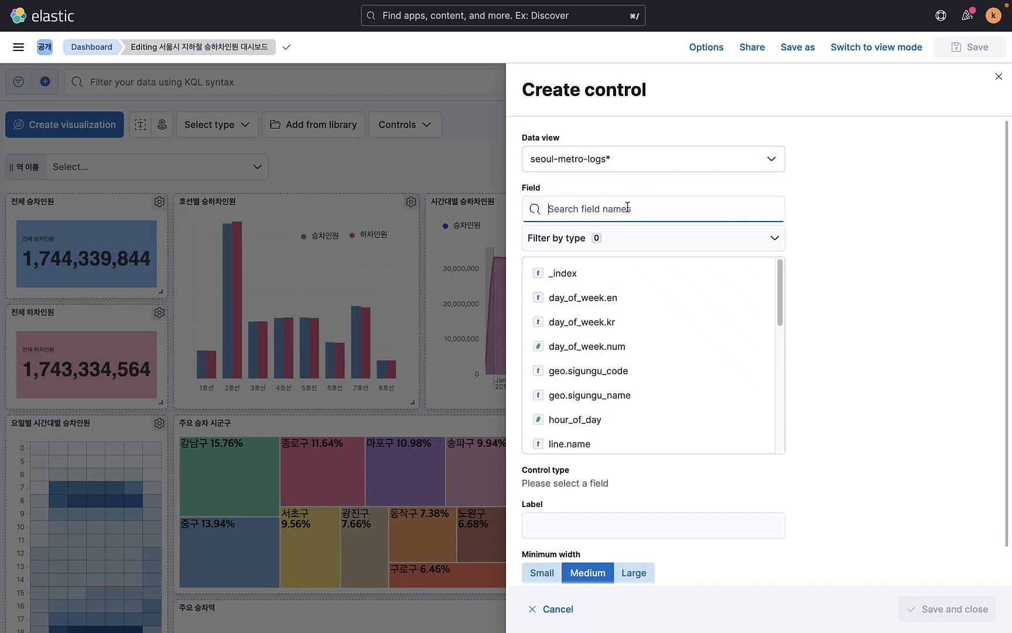
type("ㅣㅑㅜ")
key("BackSpace")
key("BackSpace")
type("line")
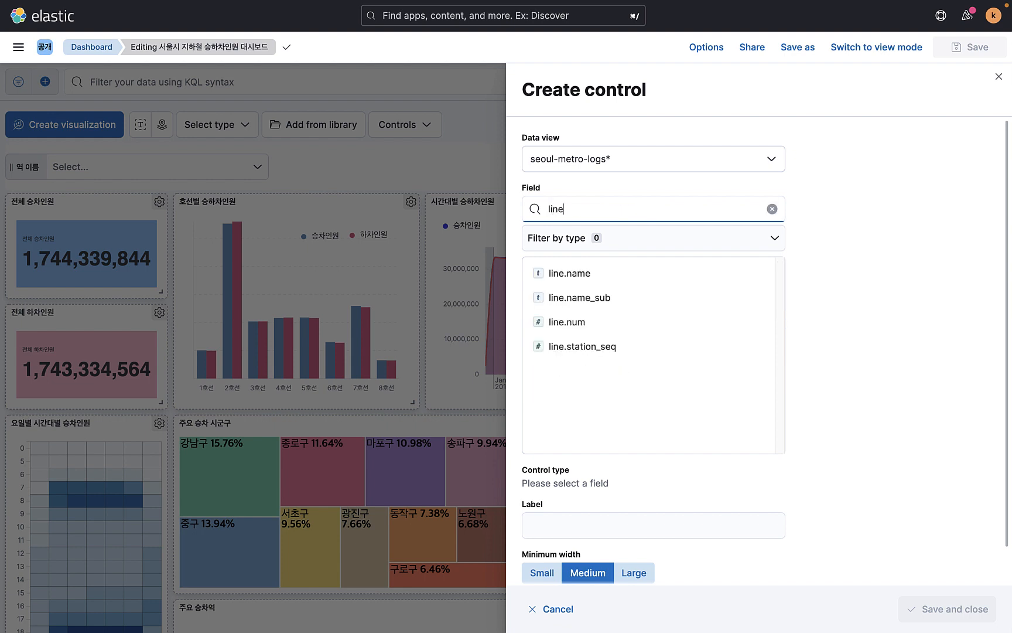
left_click(573, 279)
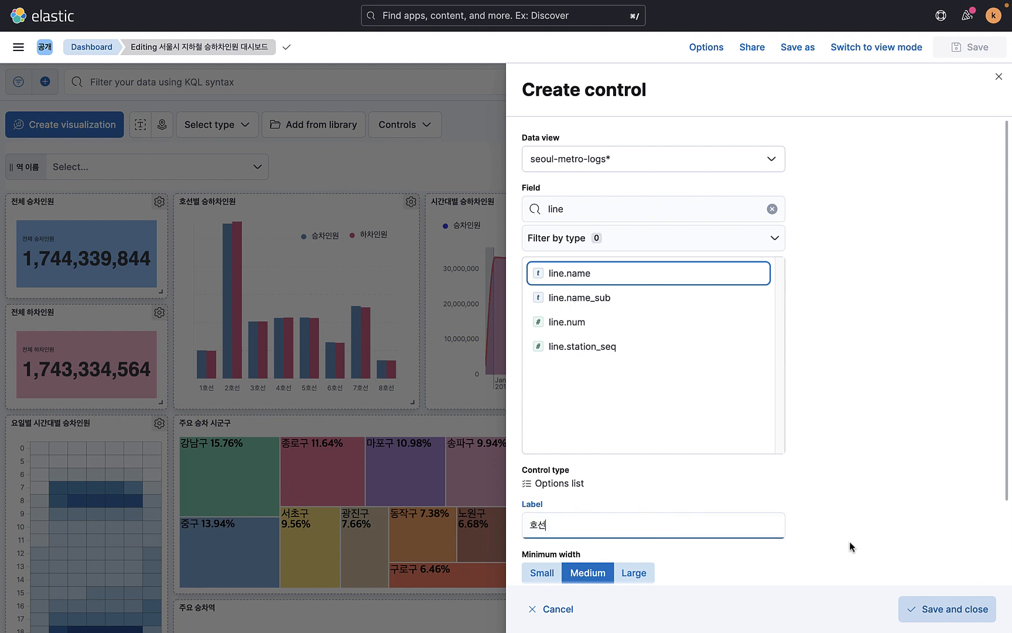
Give the new 호선 control a small minimum width and save it
left_click(556, 574)
scroll(767, 530, "down", 3)
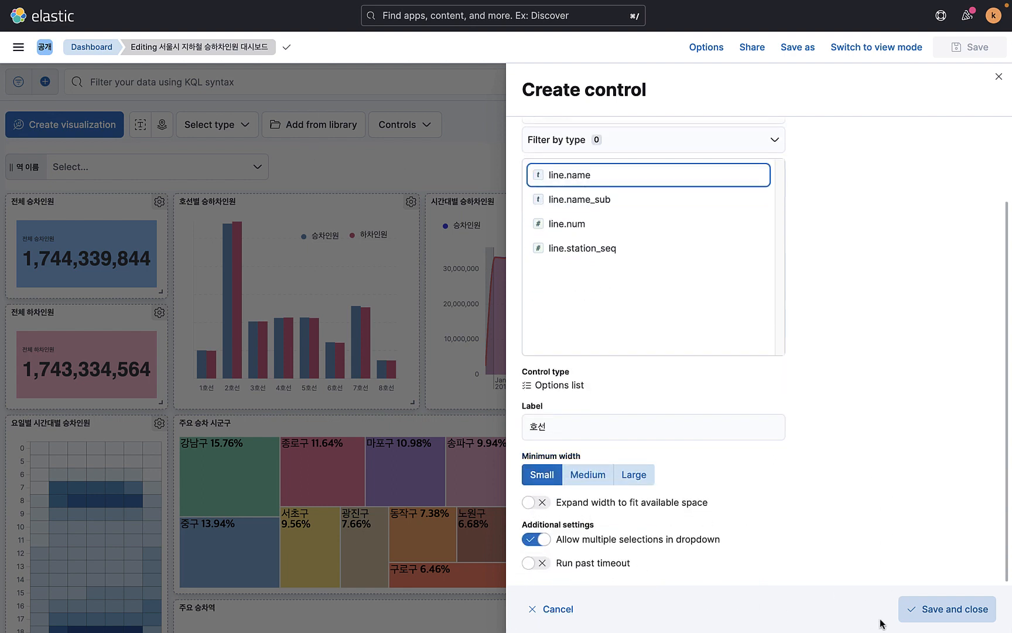
left_click(942, 608)
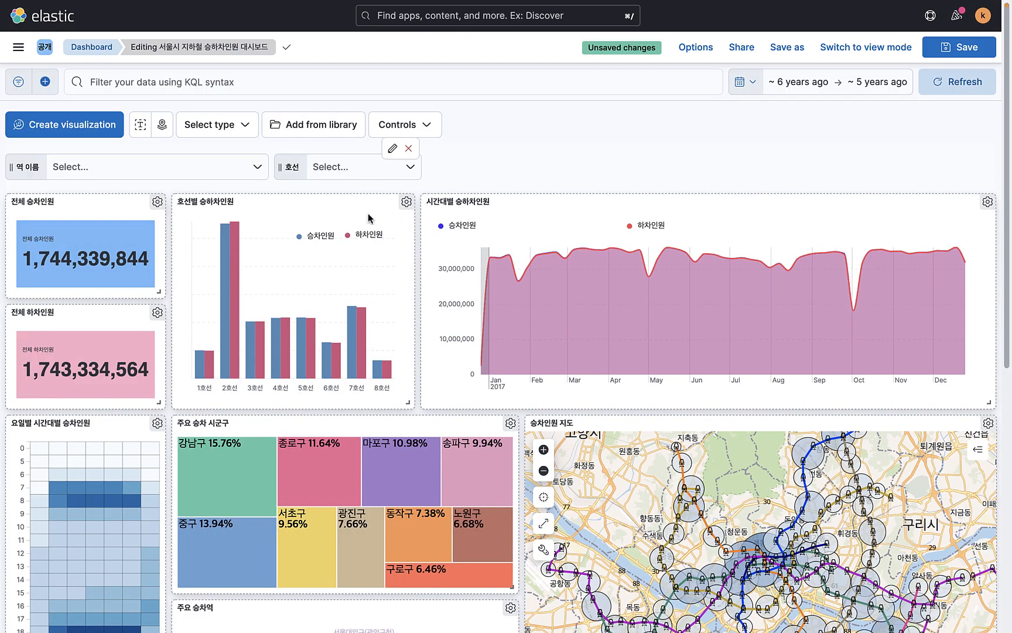
Add a control on the geo.sigungu_name field, labelled 시군구명, with medium minimum width
left_click(424, 134)
left_click(422, 154)
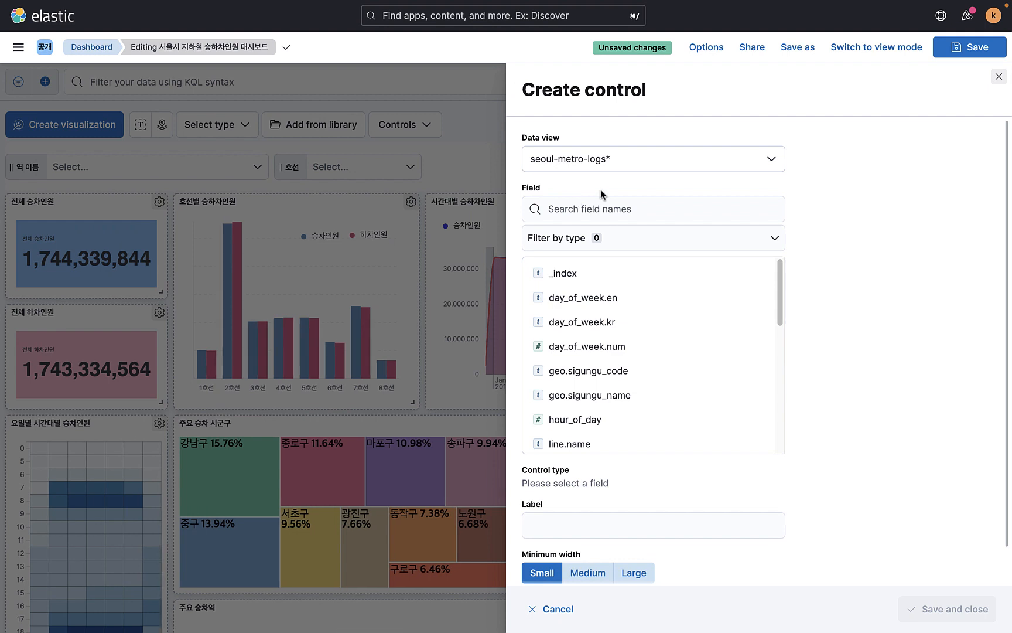
scroll(615, 351, "down", 2)
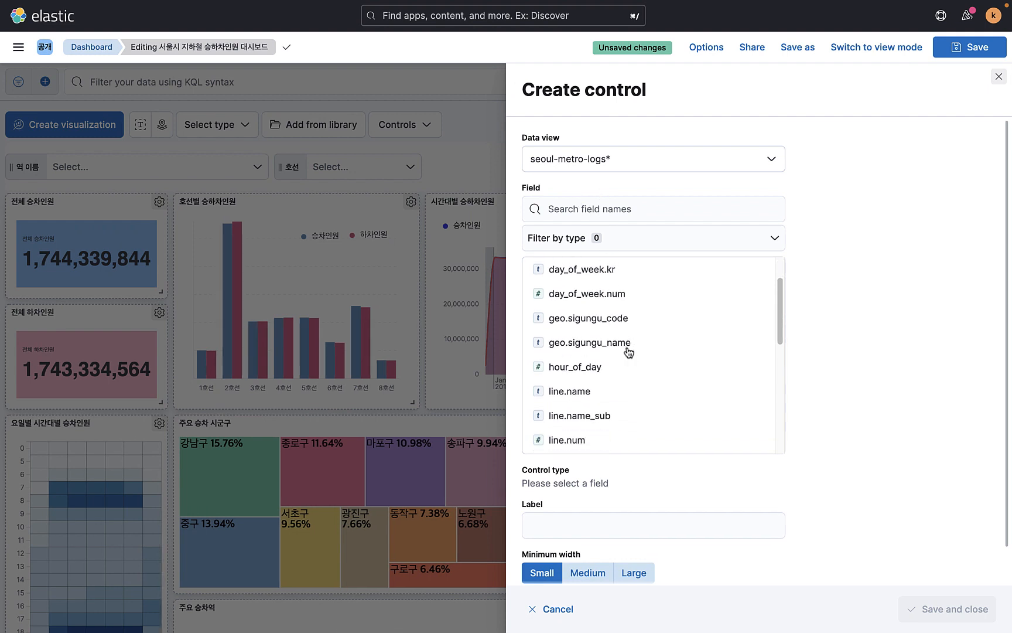
left_click(629, 345)
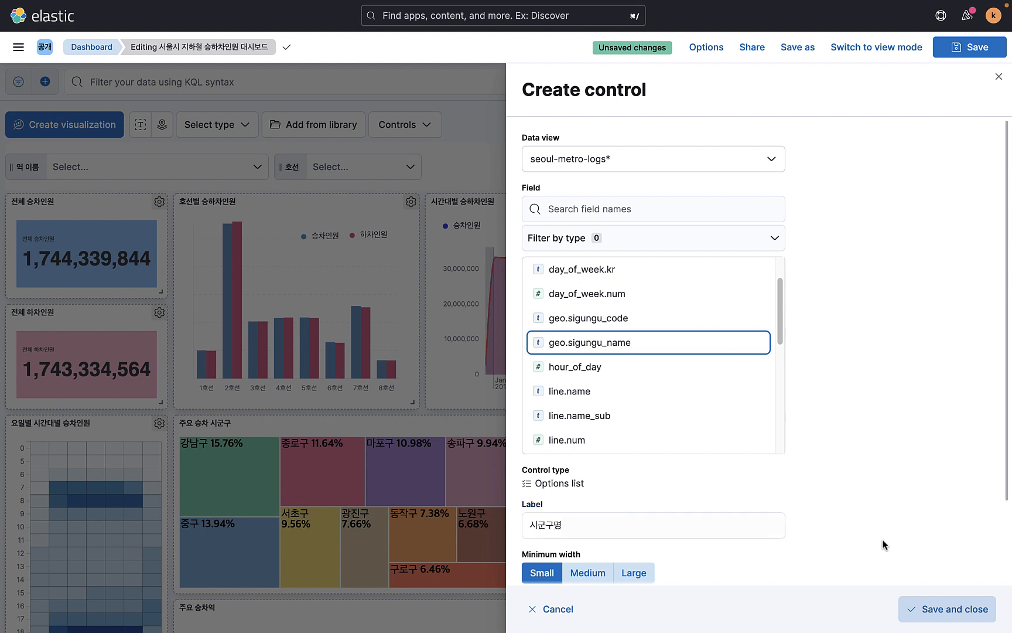
left_click(588, 577)
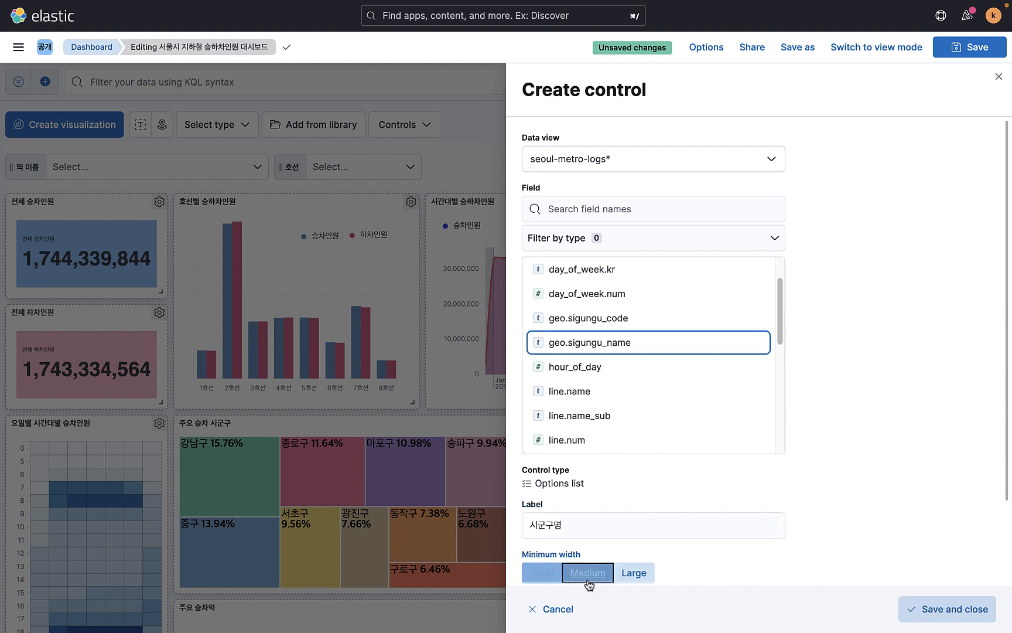
scroll(749, 562, "down", 3)
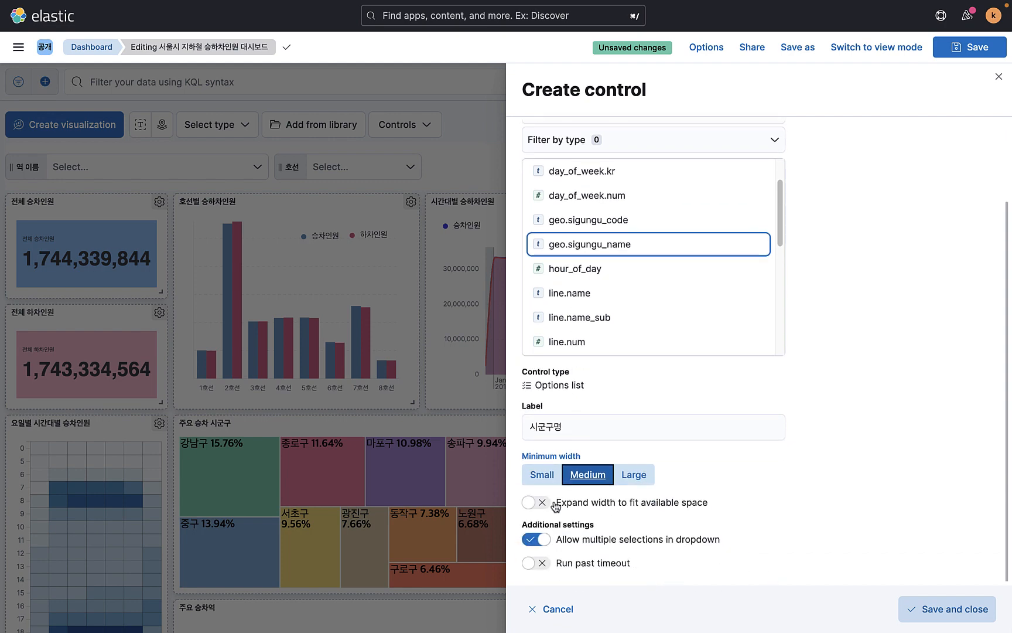
left_click(935, 609)
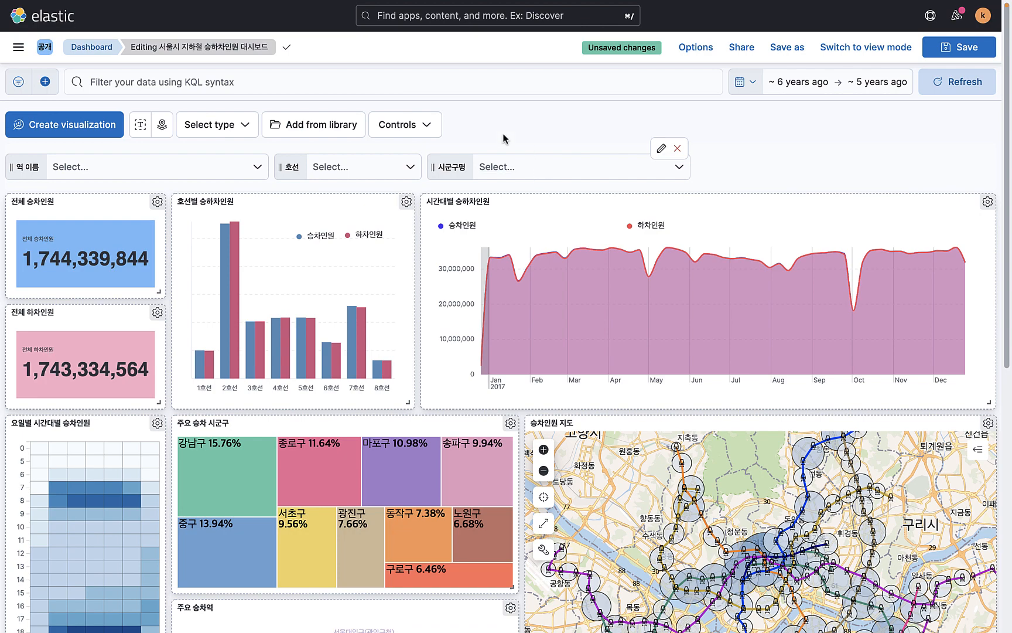
Add a control on the day_of_week.kr field, labelled 요일, with small minimum width
left_click(398, 125)
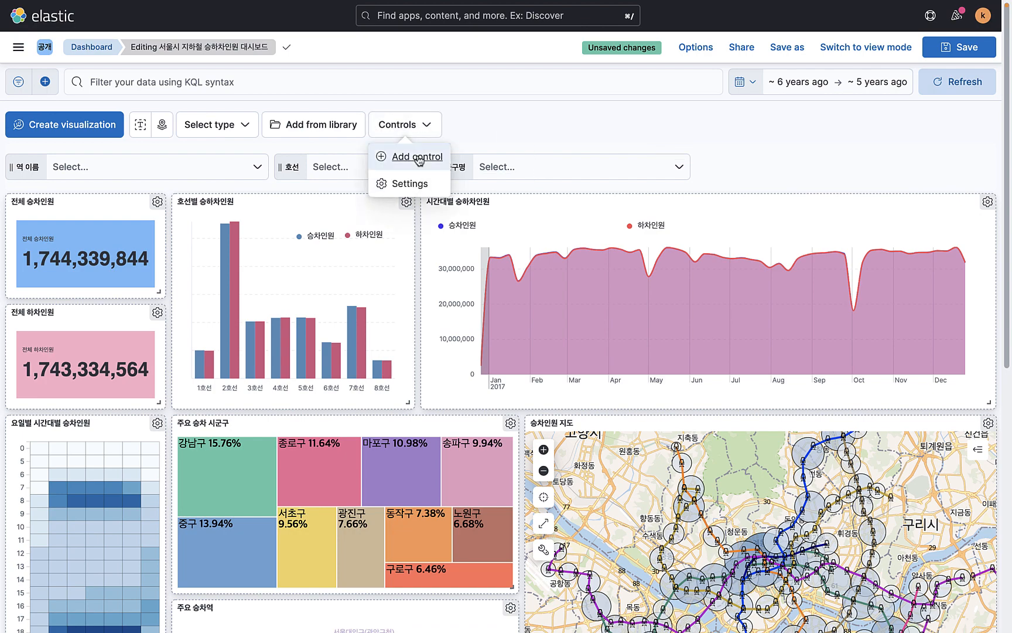
left_click(431, 155)
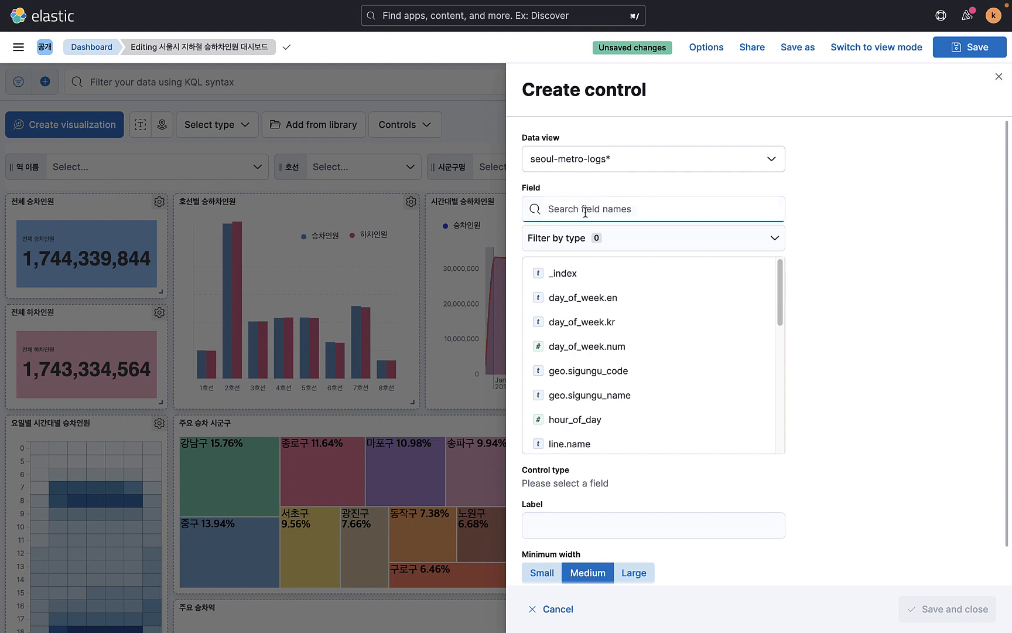
type("ㅈ")
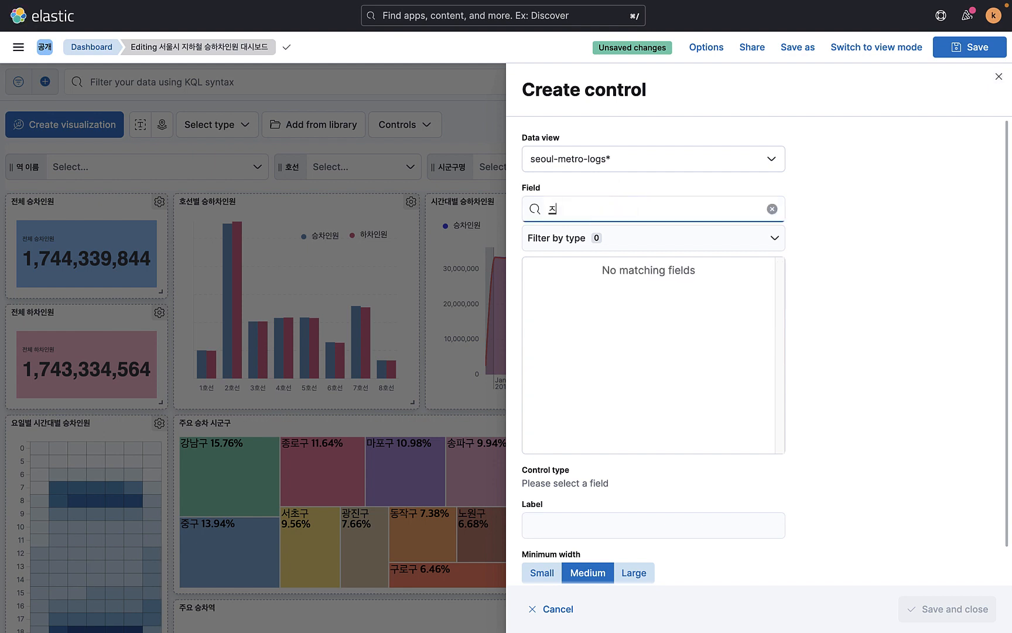
key("BackSpace")
left_click(589, 321)
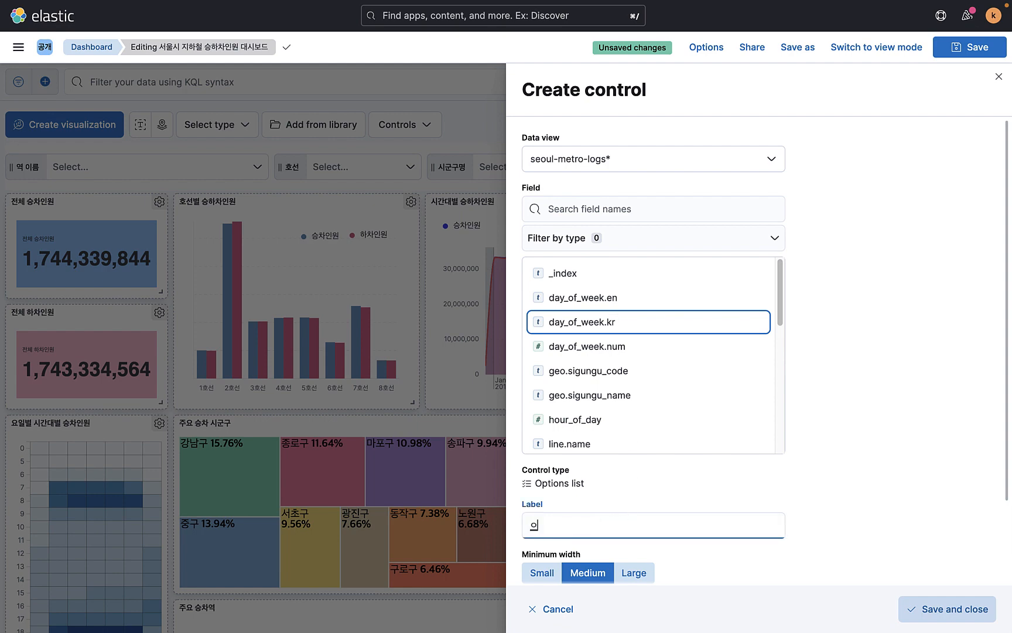
type("요일")
left_click(542, 573)
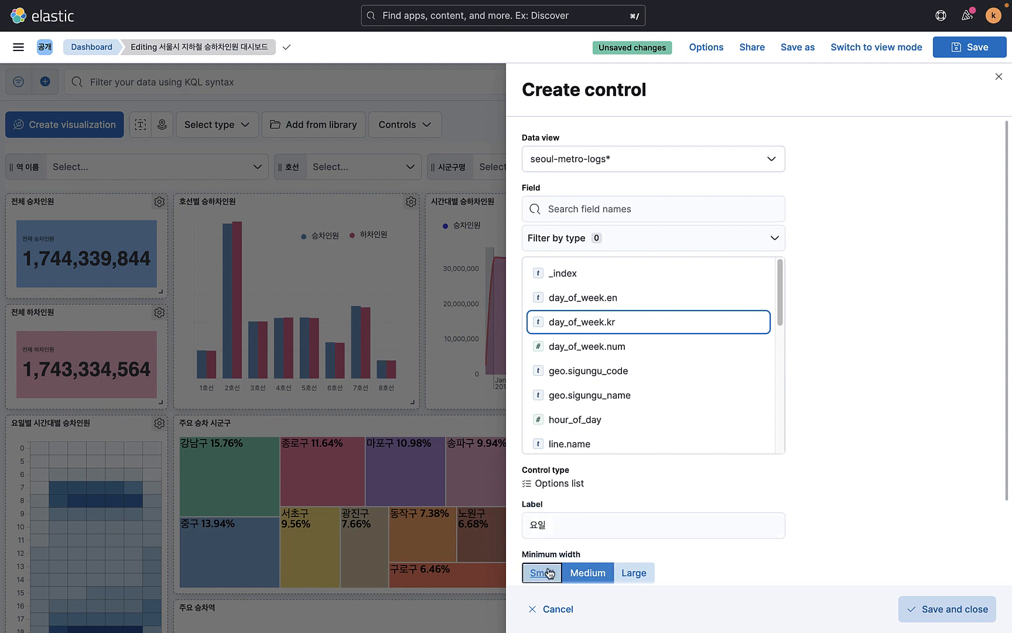
left_click(913, 607)
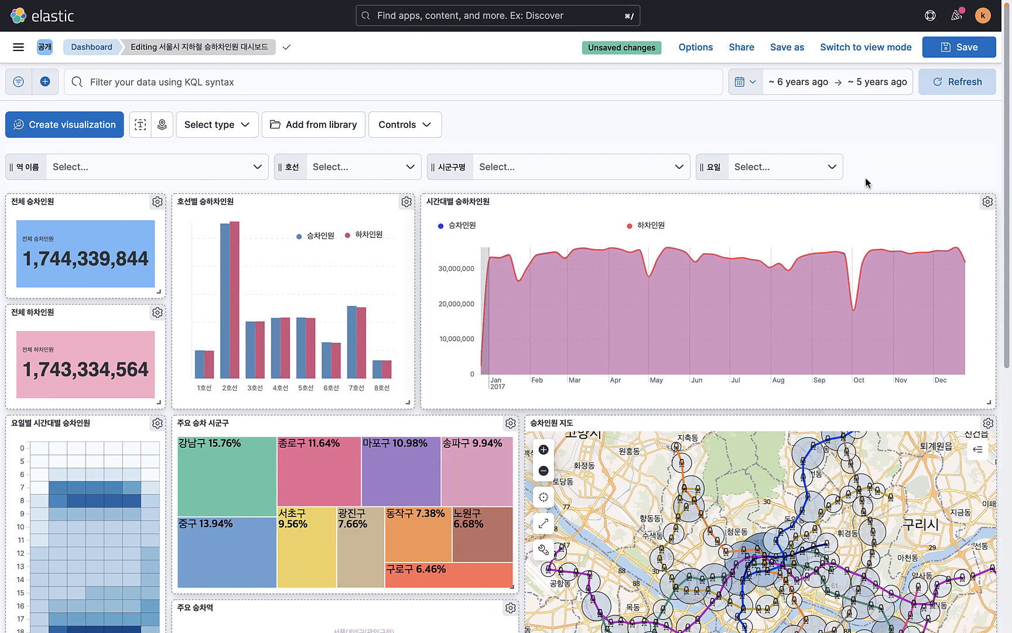
Save the dashboard with its added controls and return it to view mode
left_click(961, 48)
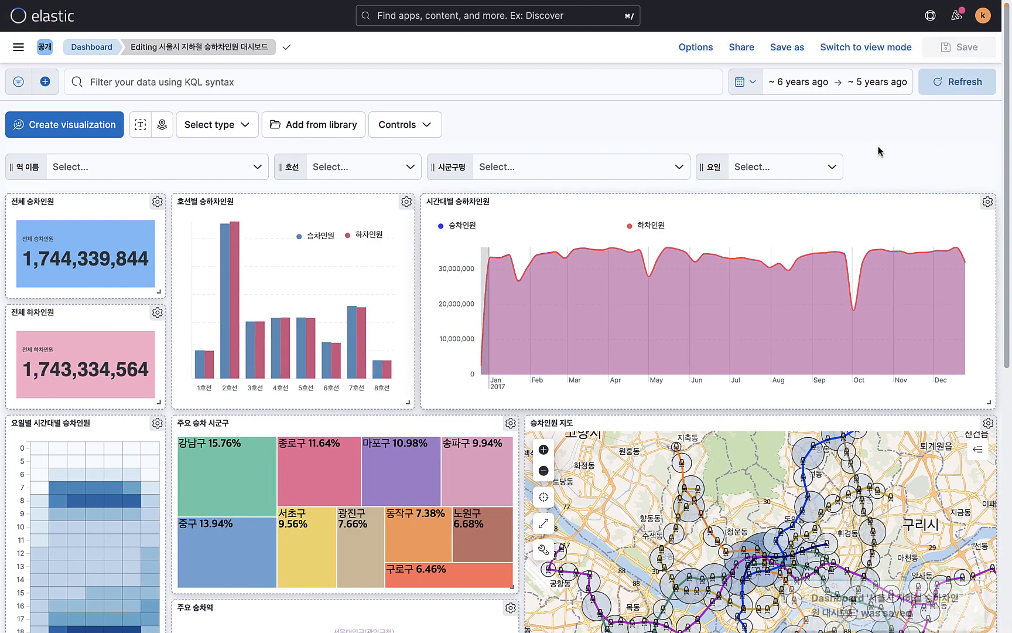
left_click(866, 48)
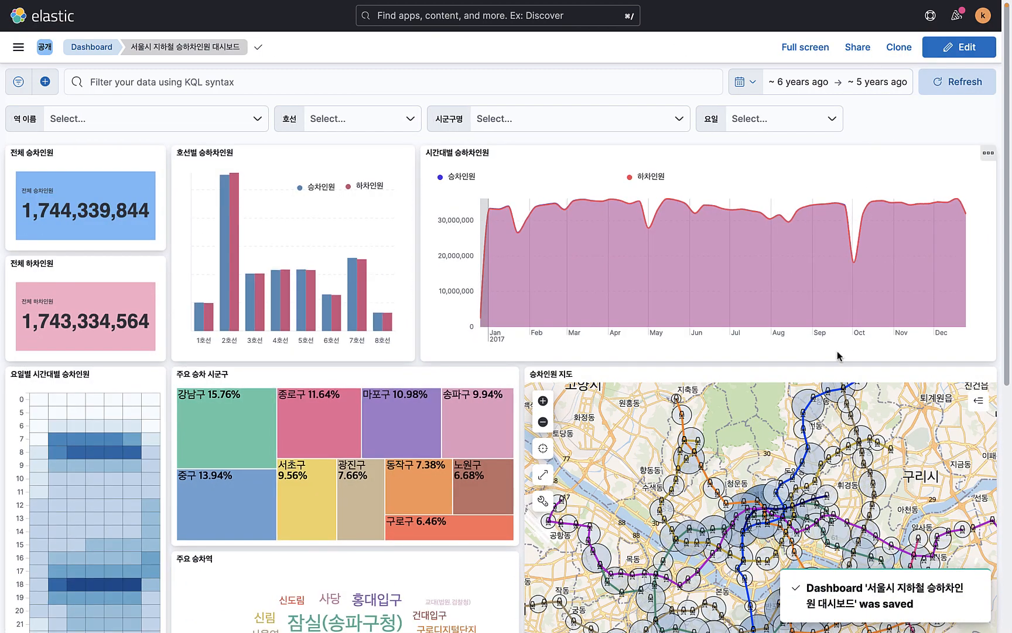
Filter the dashboard to the weekdays 월, 화, 수, 목 and 금 with the 요일 control
left_click(807, 124)
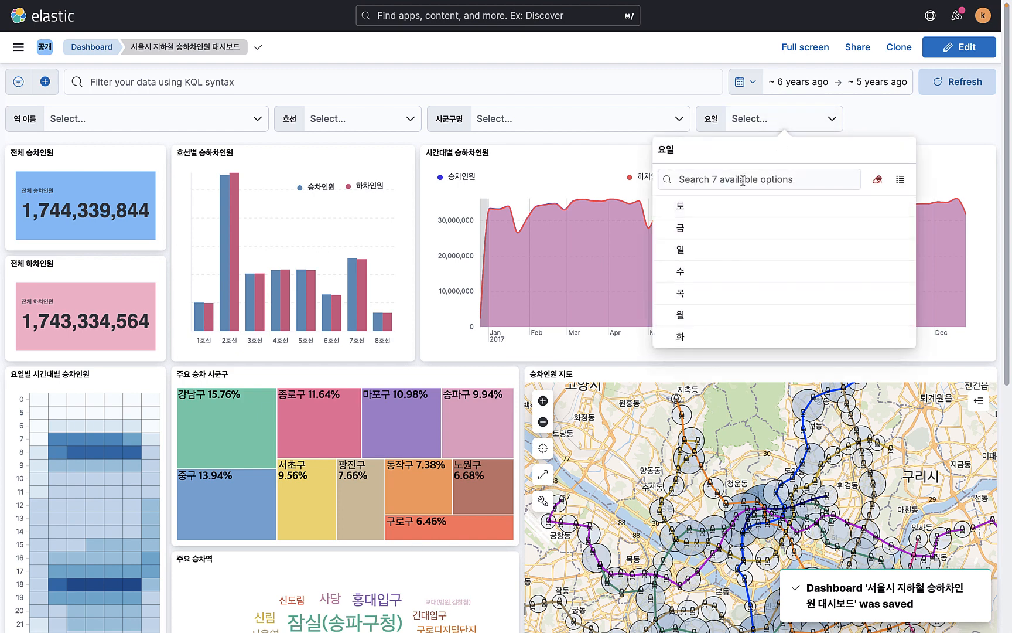
left_click(681, 316)
left_click(681, 338)
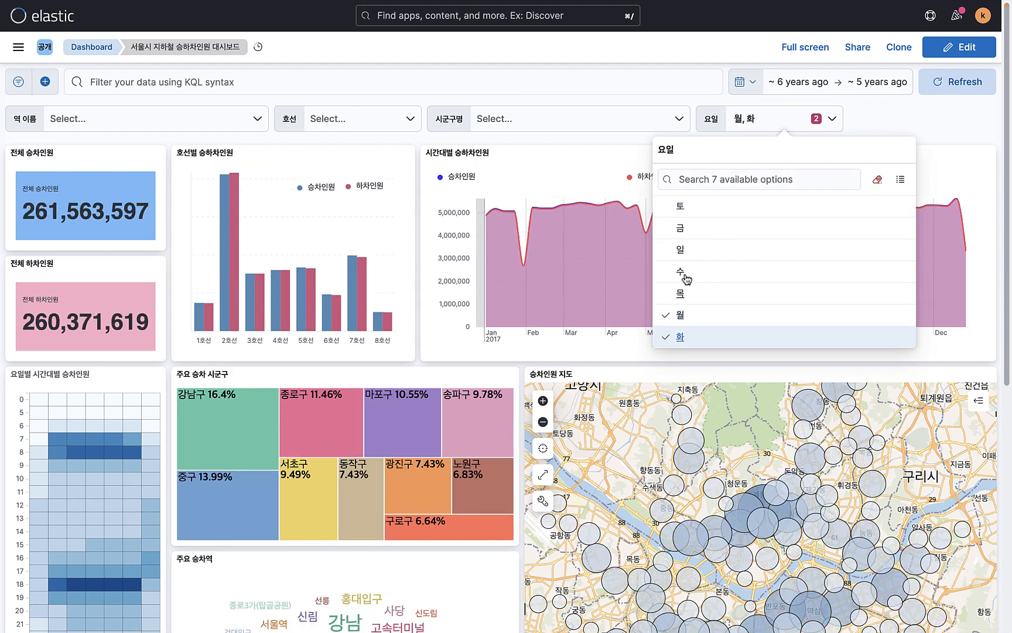
left_click(681, 271)
left_click(681, 293)
left_click(683, 231)
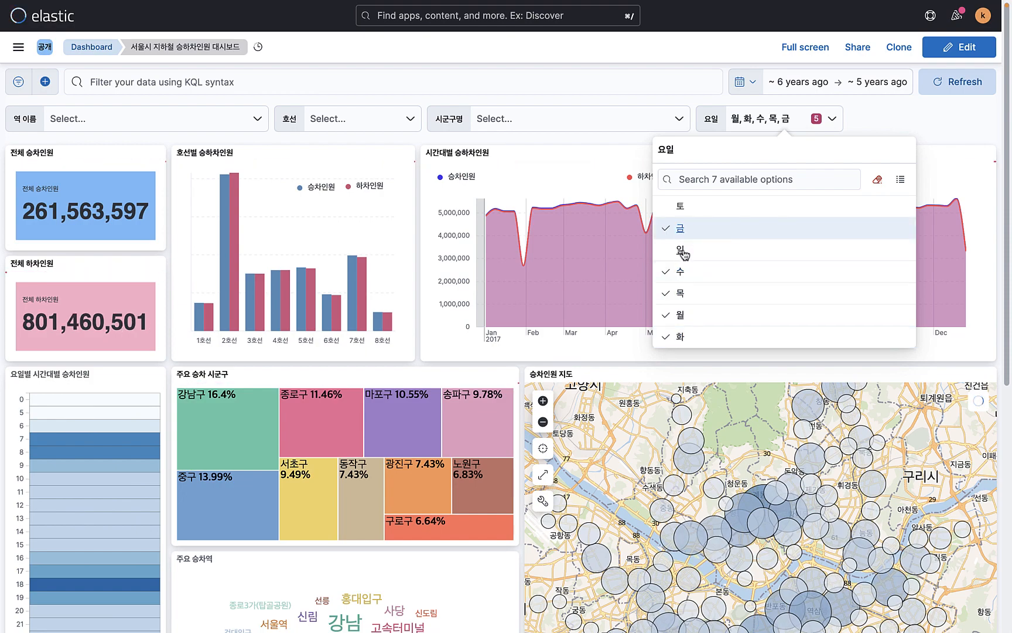
left_click(932, 118)
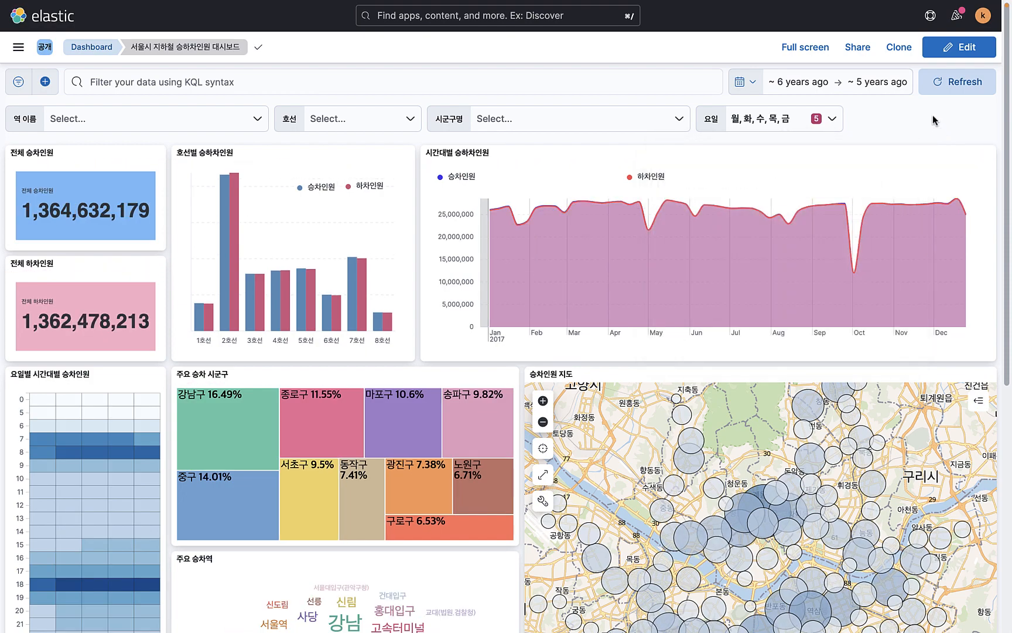
Filter the dashboard to hour_of_day 9 from the blue boarding heat map, leaving out its day_of_week.kr and people_in conditions
scroll(808, 347, "down", 5)
scroll(807, 347, "down", 2)
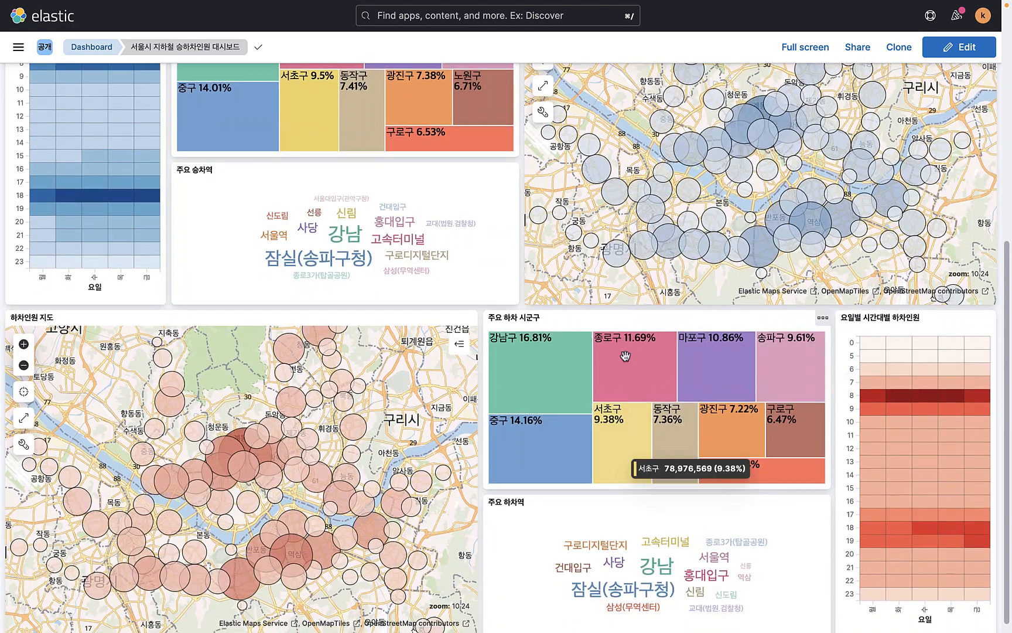
scroll(678, 418, "up", 4)
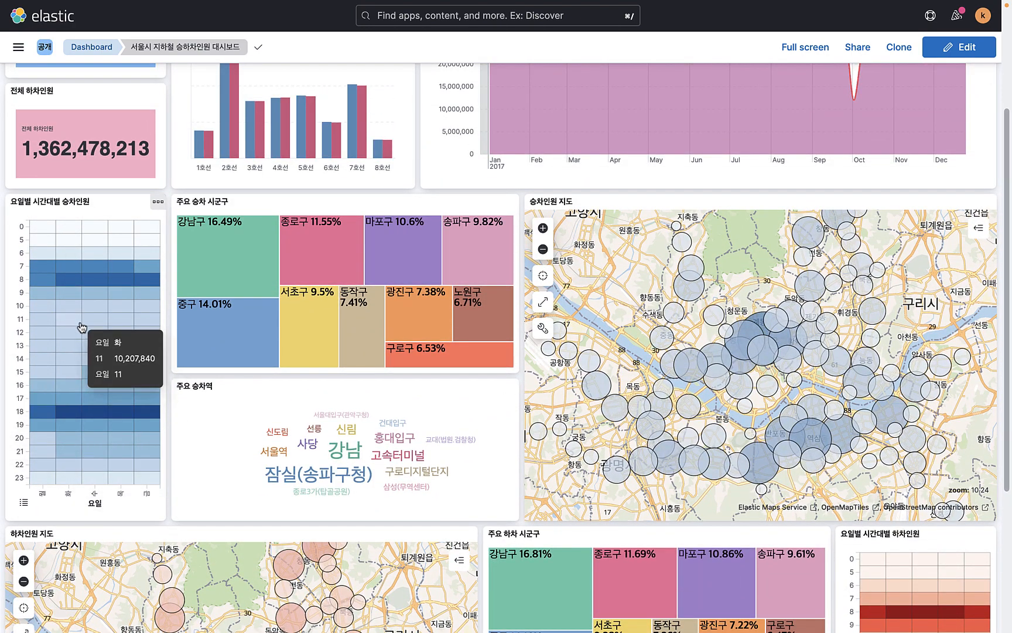
scroll(70, 285, "up", 3)
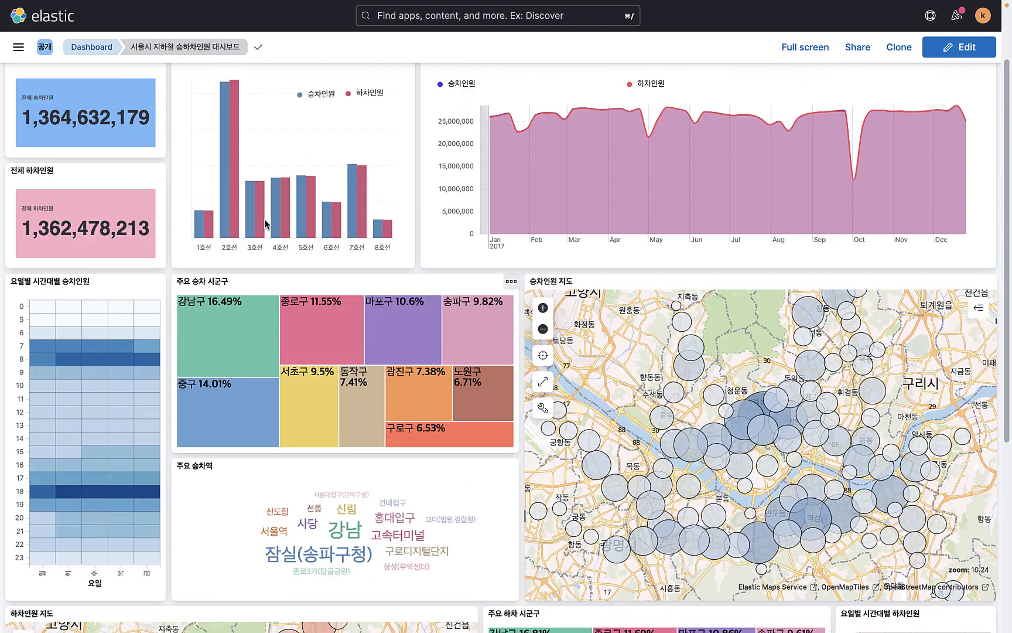
left_click(184, 82)
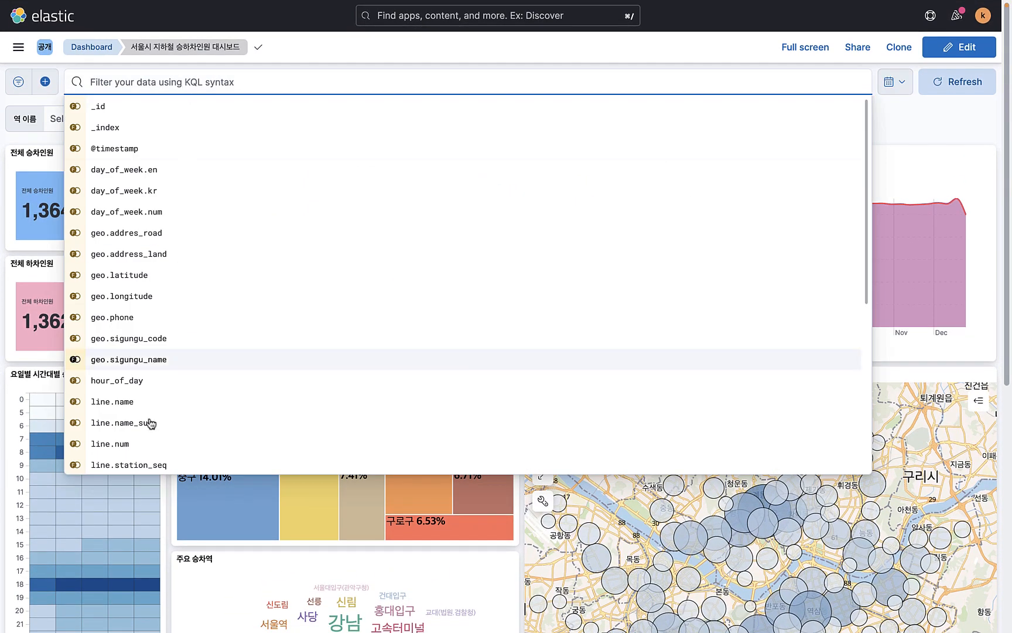
left_click(14, 454)
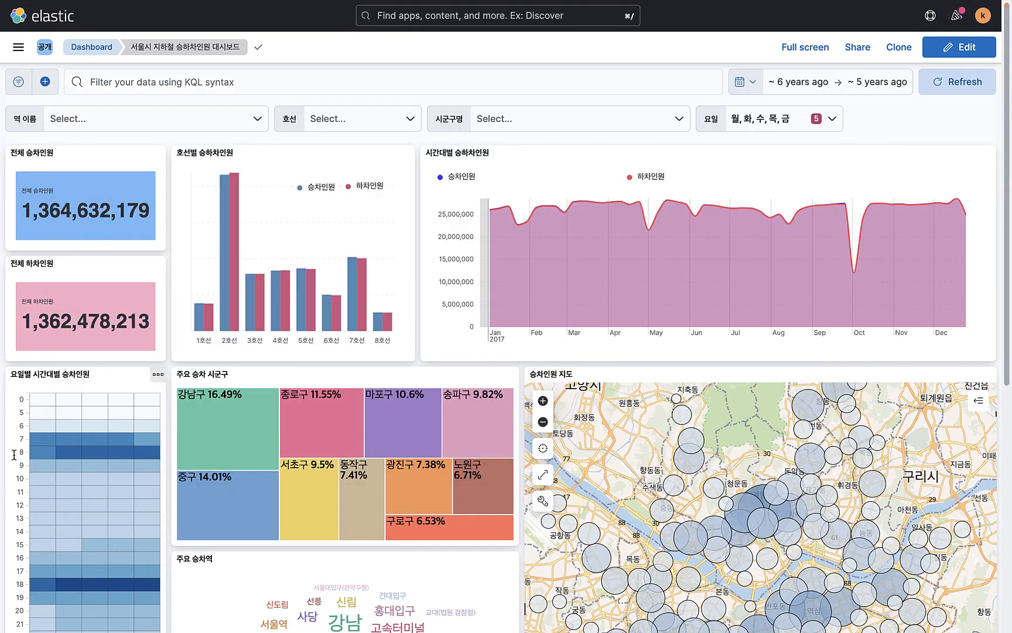
left_click(62, 463)
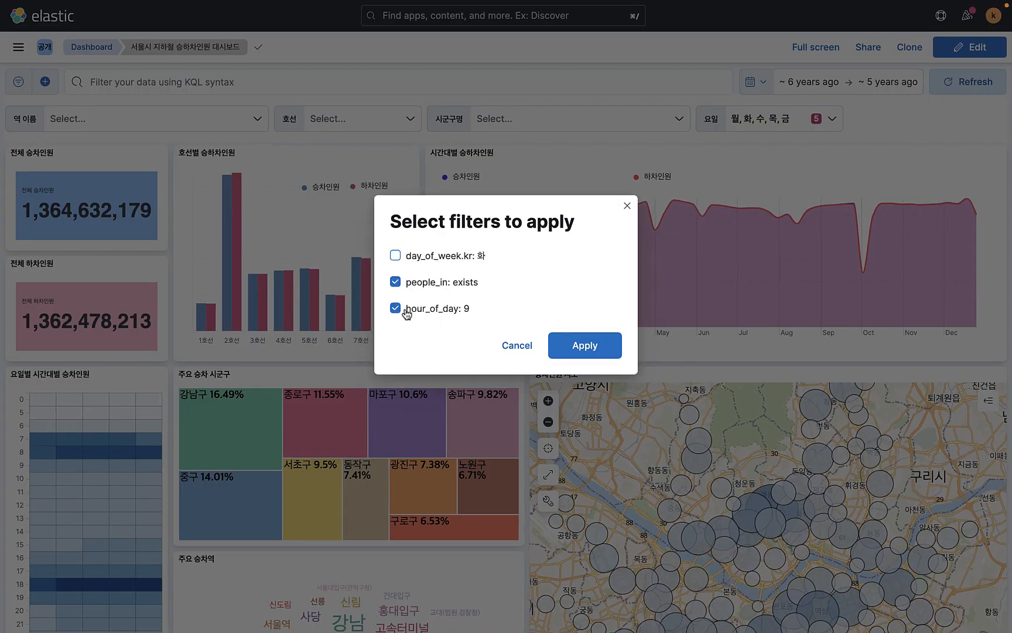
left_click(586, 347)
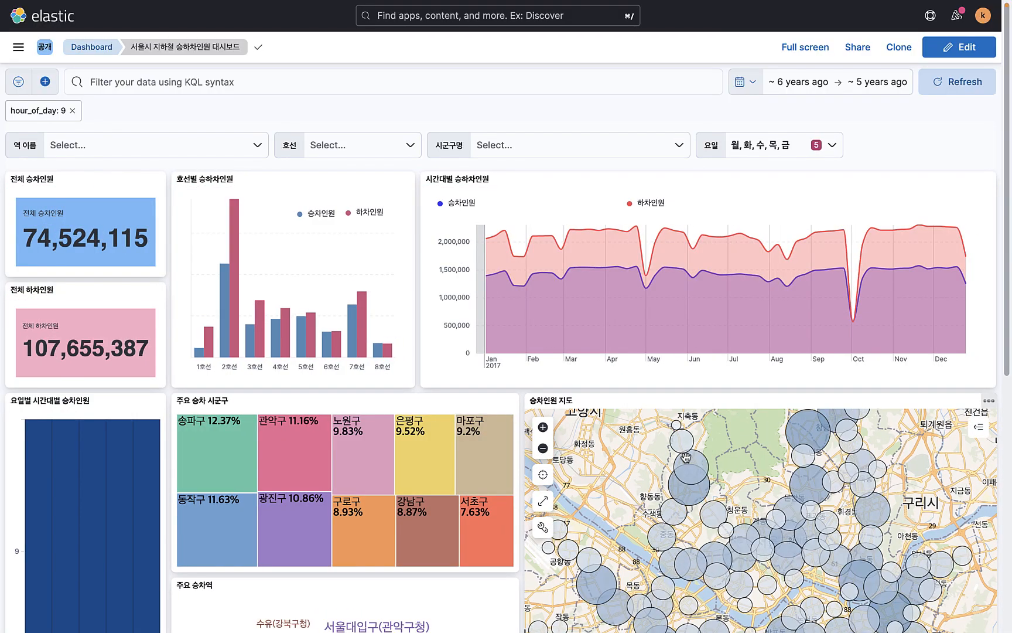
Examine how the boarding and alighting maps, district treemaps and station word clouds compare for weekdays at 9 o'clock
scroll(685, 456, "down", 7)
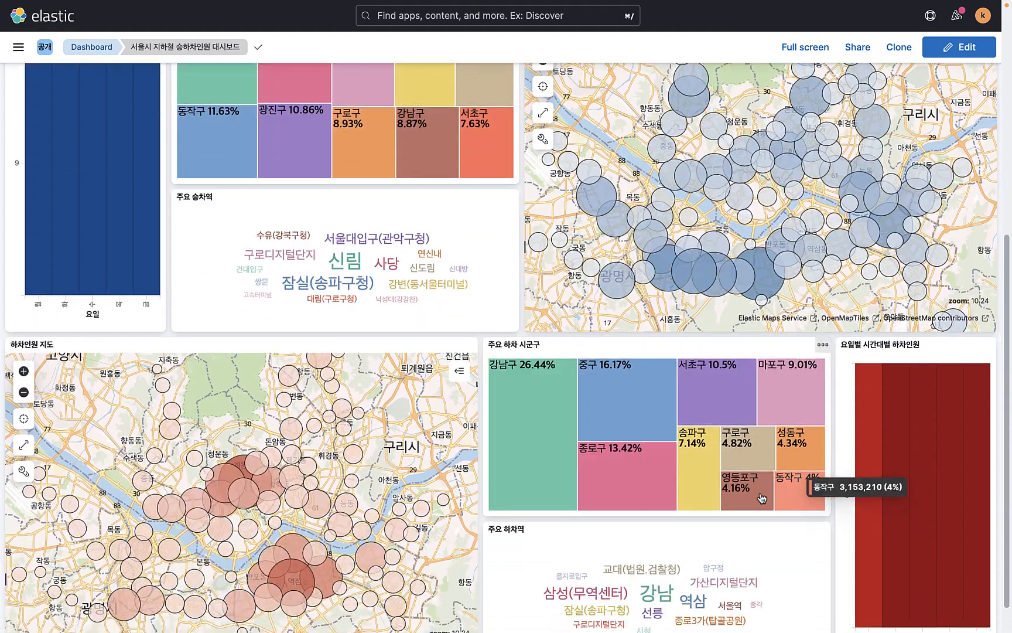
scroll(761, 498, "down", 1)
scroll(654, 259, "up", 3)
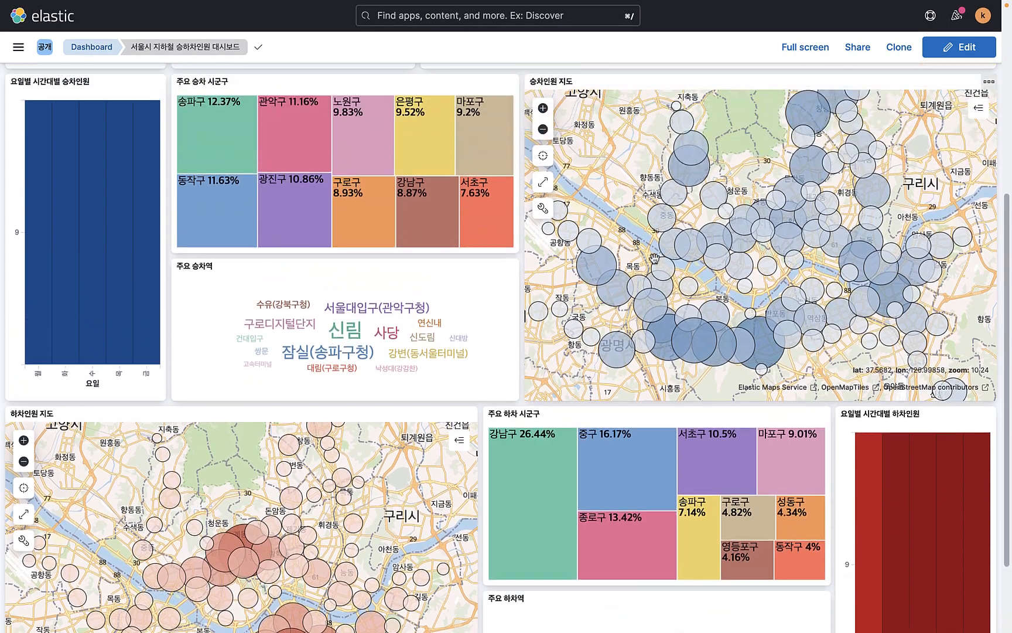
Replace the hour_of_day 9 filter with hour_of_day 7 from the blue boarding heat map, leaving out its day_of_week.kr and people_in conditions
scroll(910, 256, "down", 2)
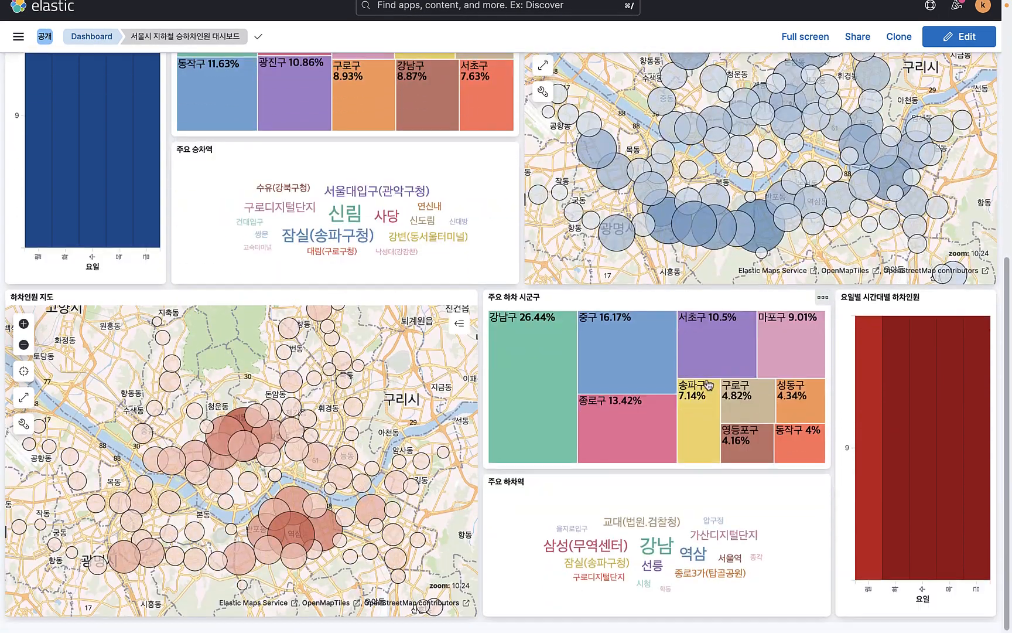
scroll(813, 342, "up", 8)
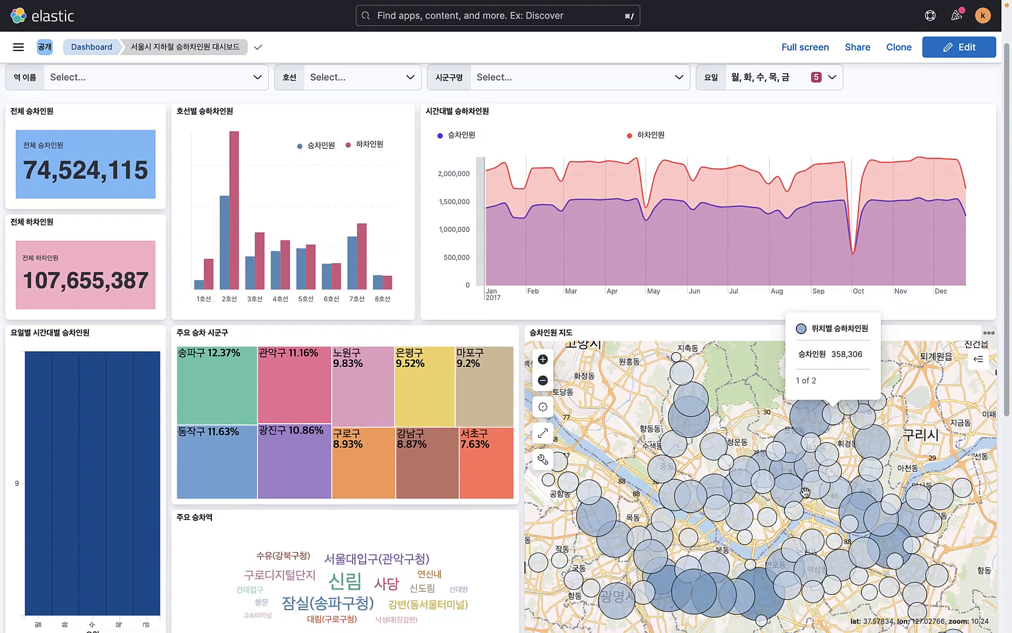
scroll(771, 581, "down", 3)
scroll(770, 581, "down", 3)
scroll(768, 592, "up", 6)
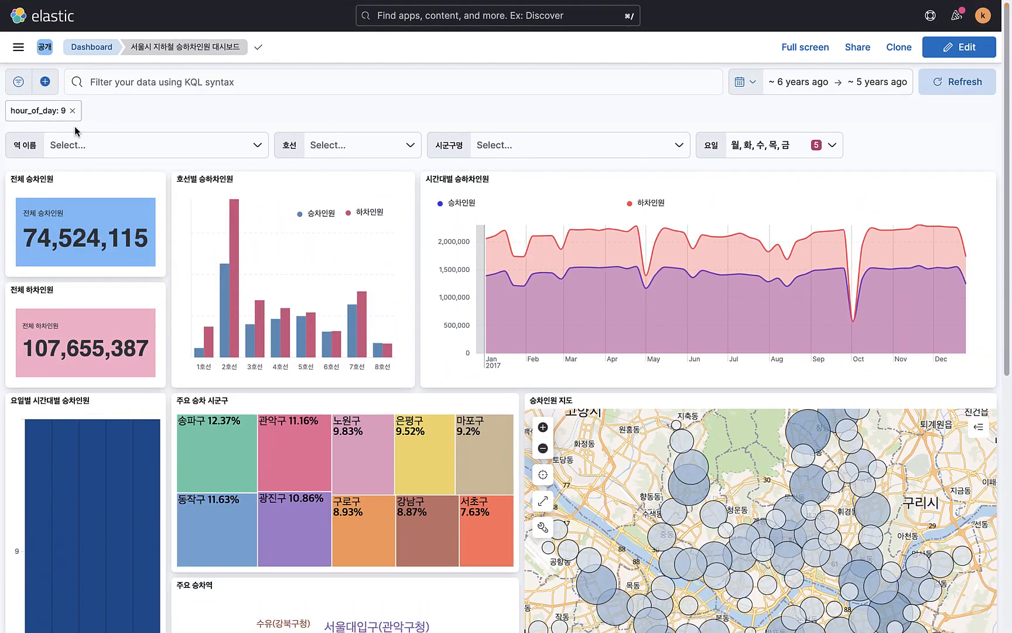
left_click(74, 112)
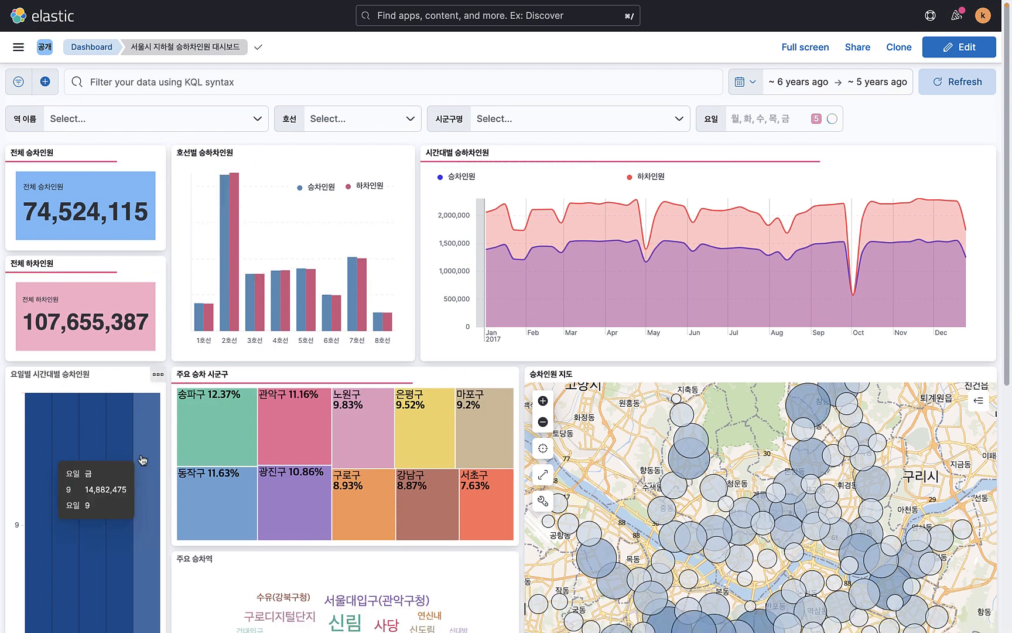
scroll(84, 457, "down", 1)
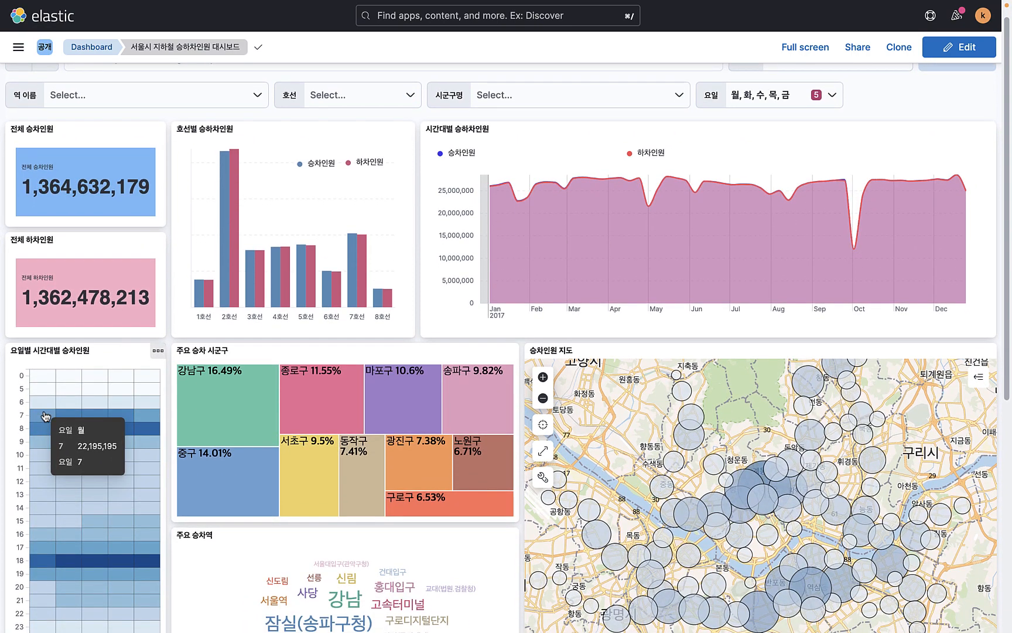
left_click(44, 415)
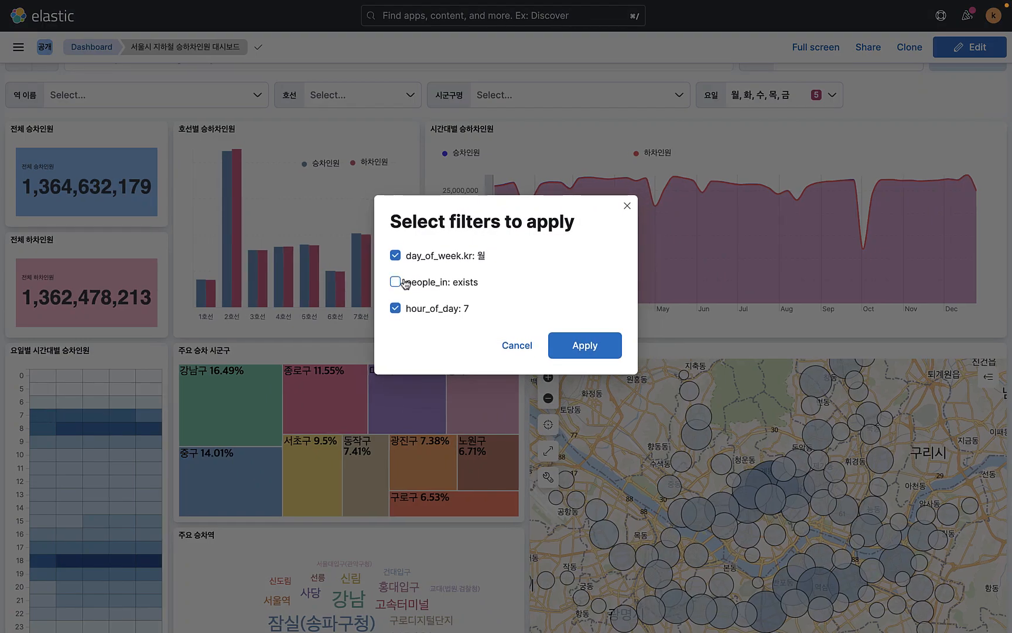
left_click(615, 358)
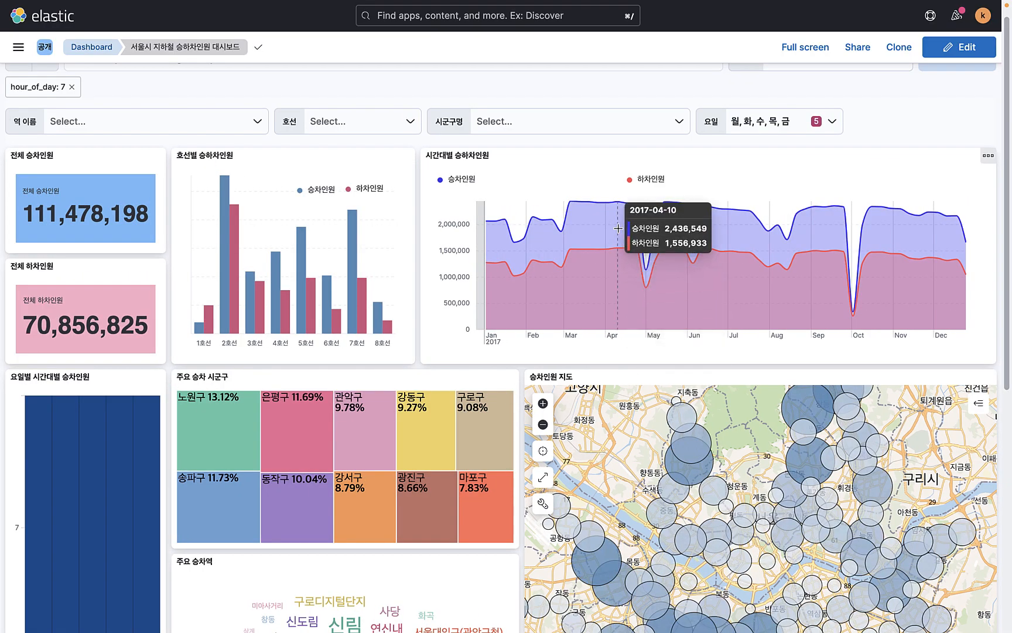
Examine how the boarding and alighting maps, district treemaps and station word clouds compare for weekdays at 7 o'clock
scroll(662, 392, "down", 1)
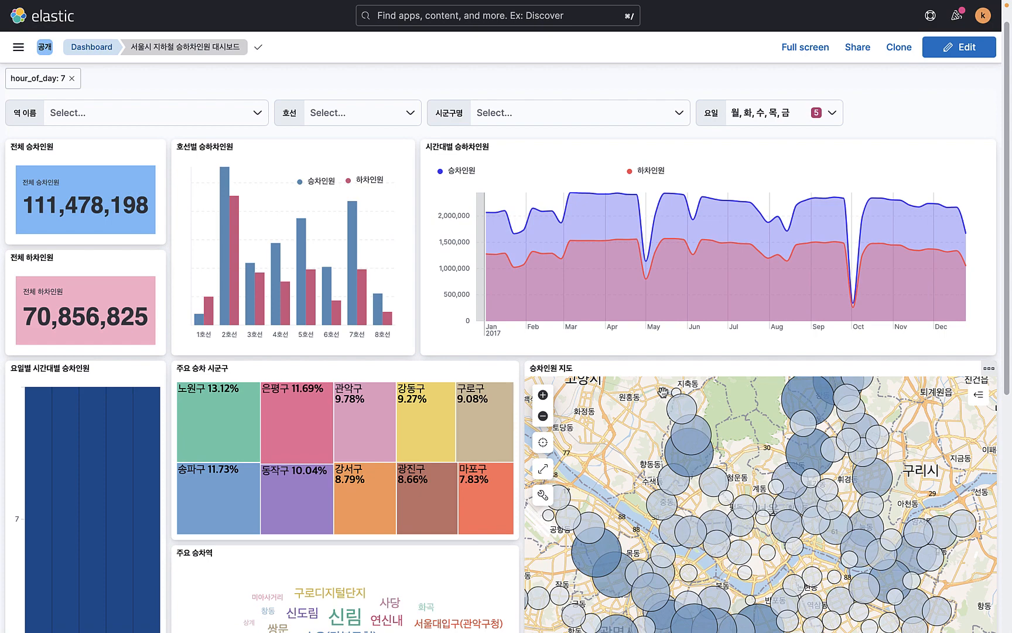
scroll(662, 391, "down", 7)
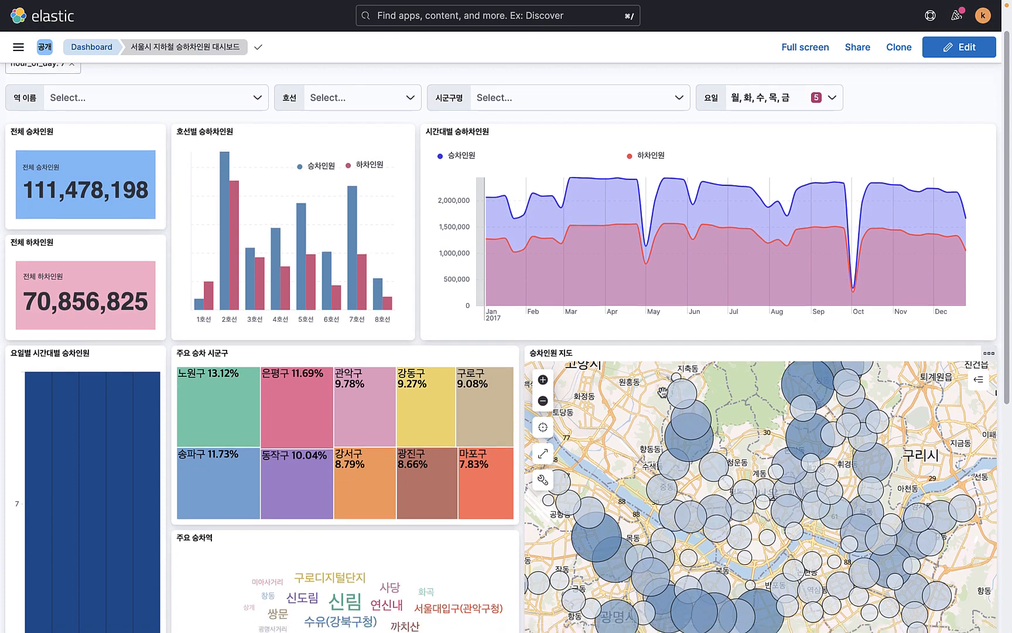
scroll(761, 459, "up", 1)
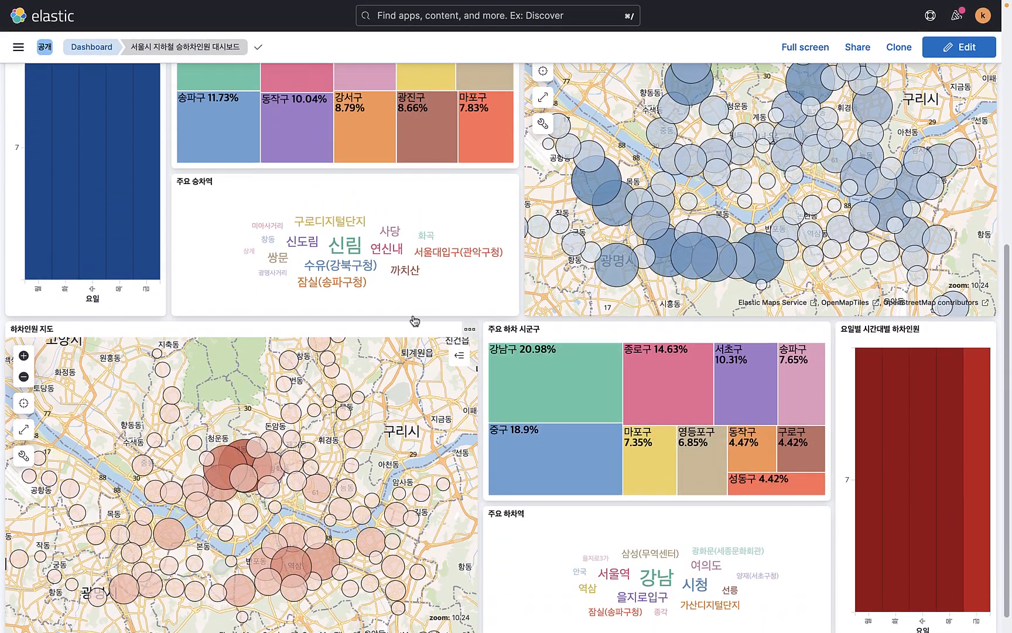
scroll(617, 501, "down", 1)
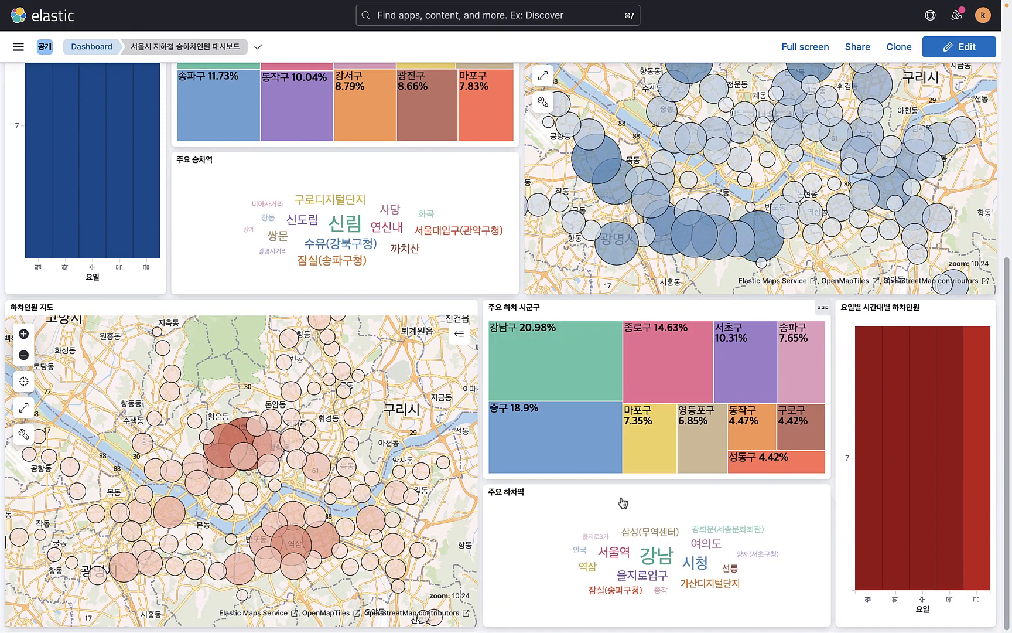
scroll(509, 560, "up", 7)
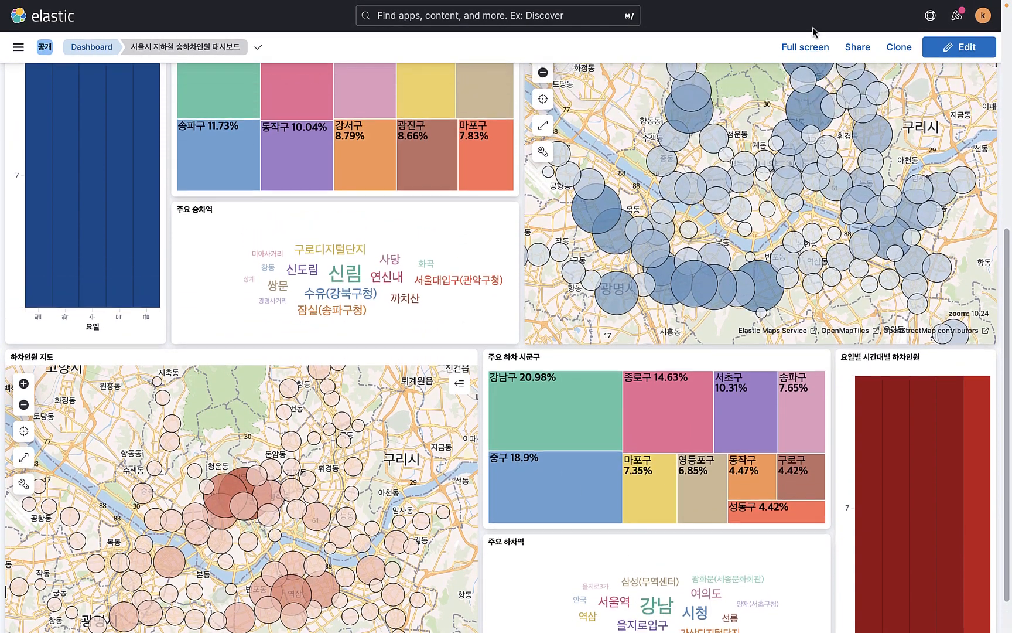
scroll(780, 365, "down", 8)
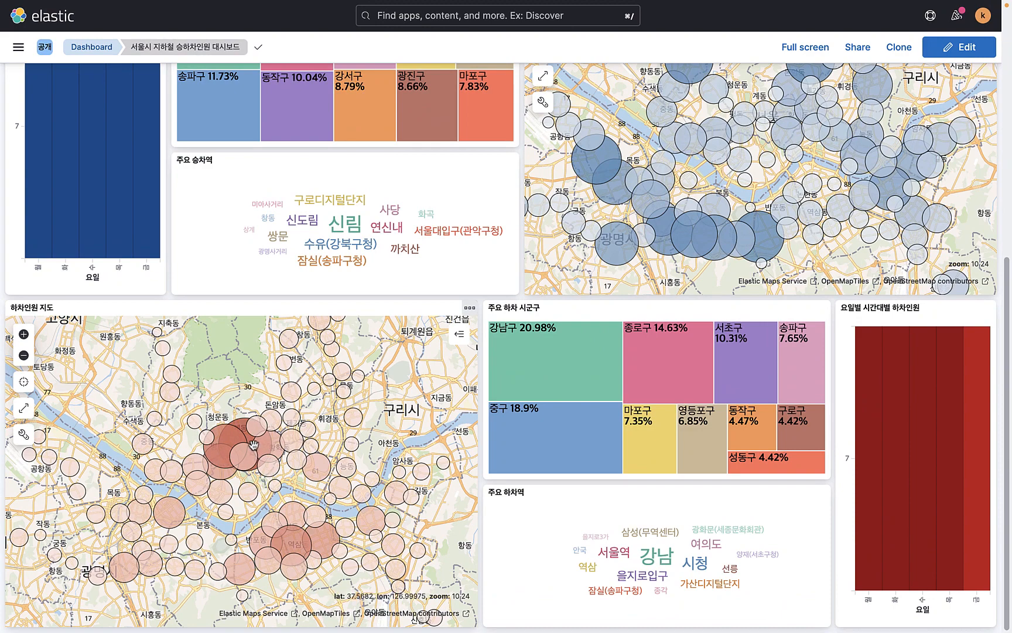
mouse_move(243, 436)
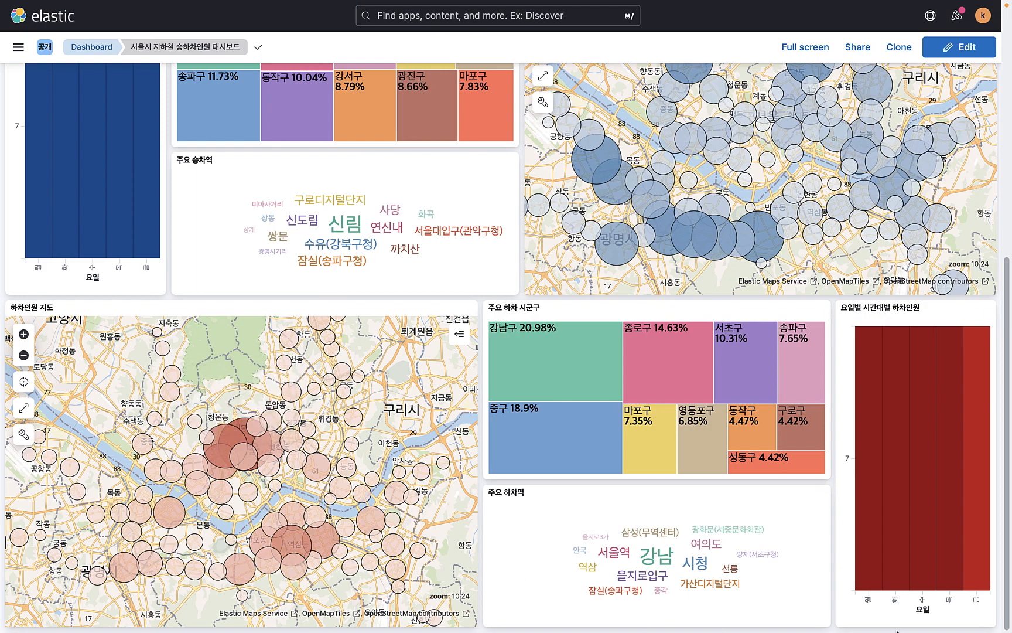
scroll(779, 567, "up", 3)
scroll(779, 567, "up", 10)
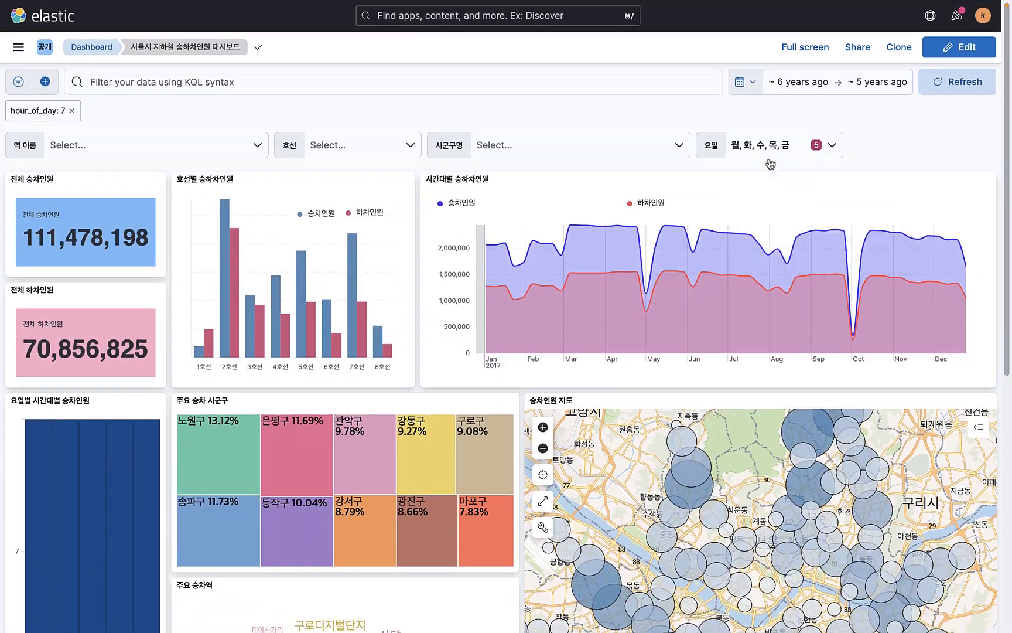
Change the 요일 control's selection from the weekdays to only 일 and 토
left_click(757, 147)
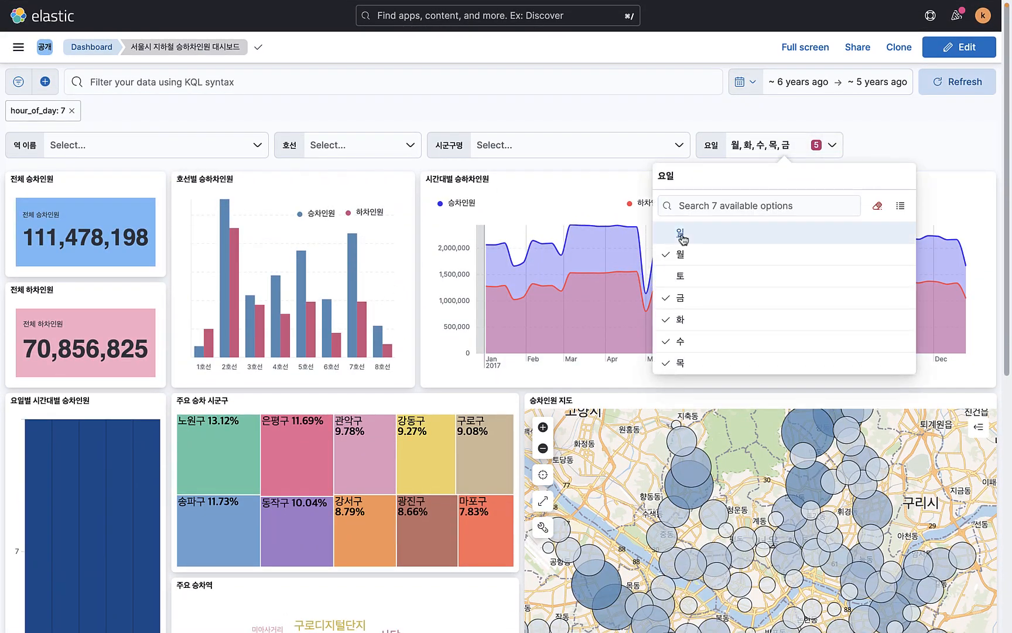
left_click(877, 206)
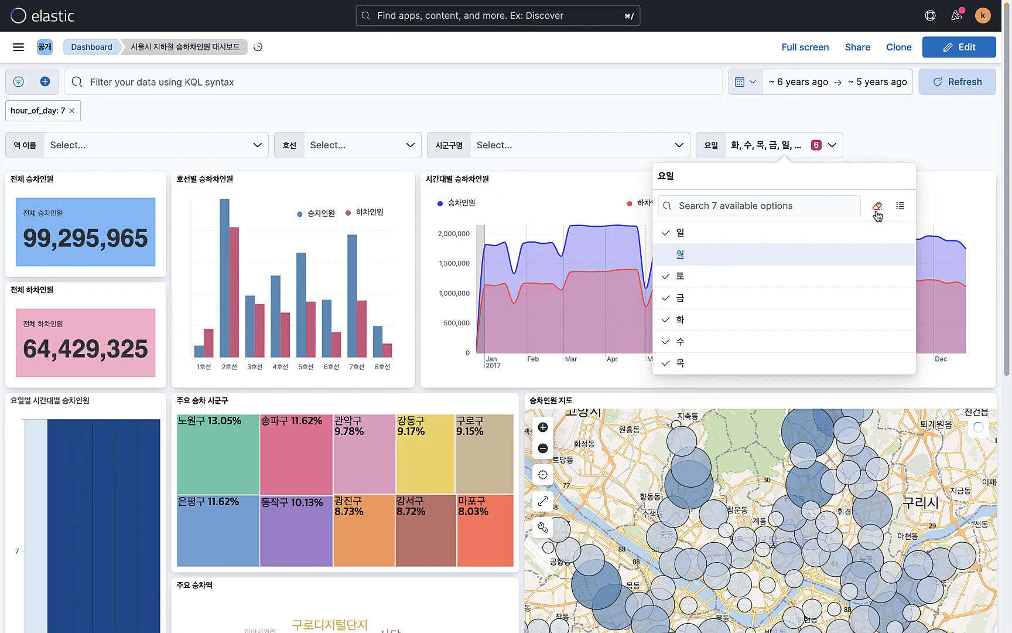
left_click(710, 278)
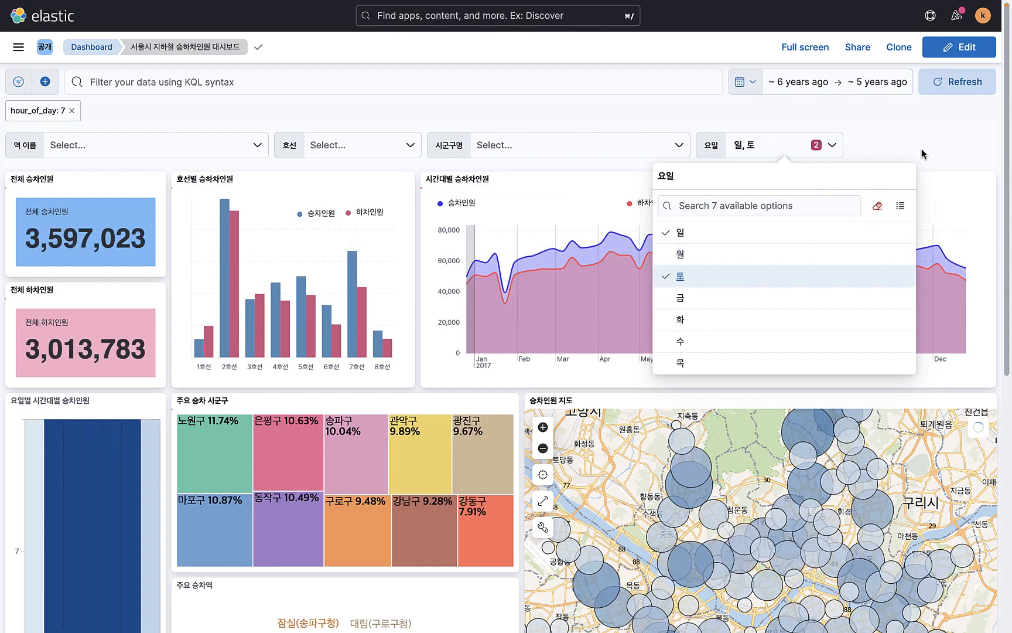
left_click(926, 195)
scroll(885, 422, "down", 1)
scroll(884, 421, "down", 5)
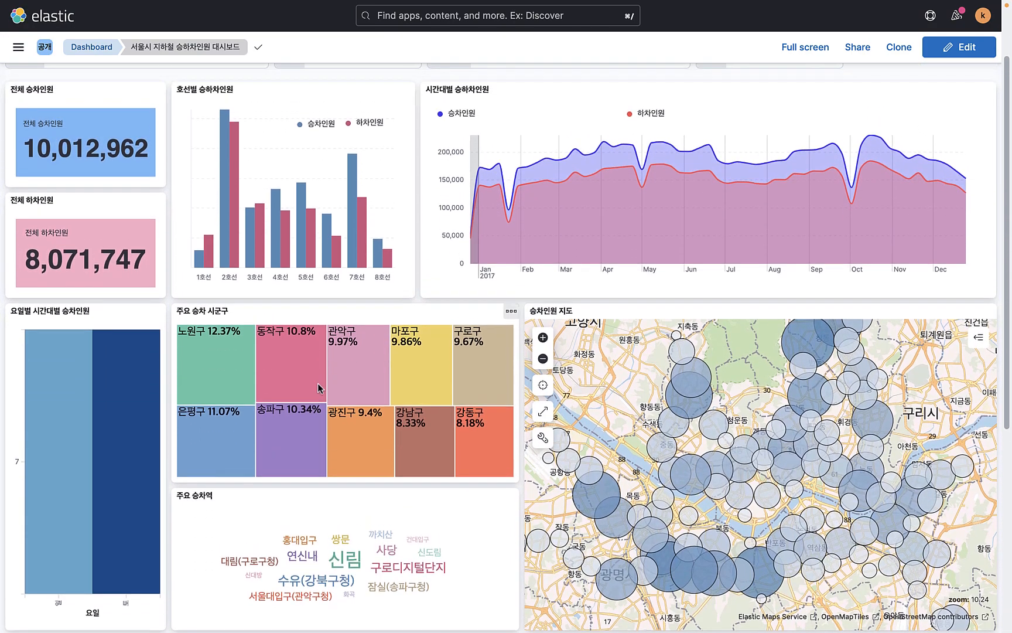
Remove the hour_of_day 7 filter and compare weekend boarding and alighting patterns across the heat maps, treemaps, word clouds and maps
scroll(132, 124, "up", 5)
left_click(71, 89)
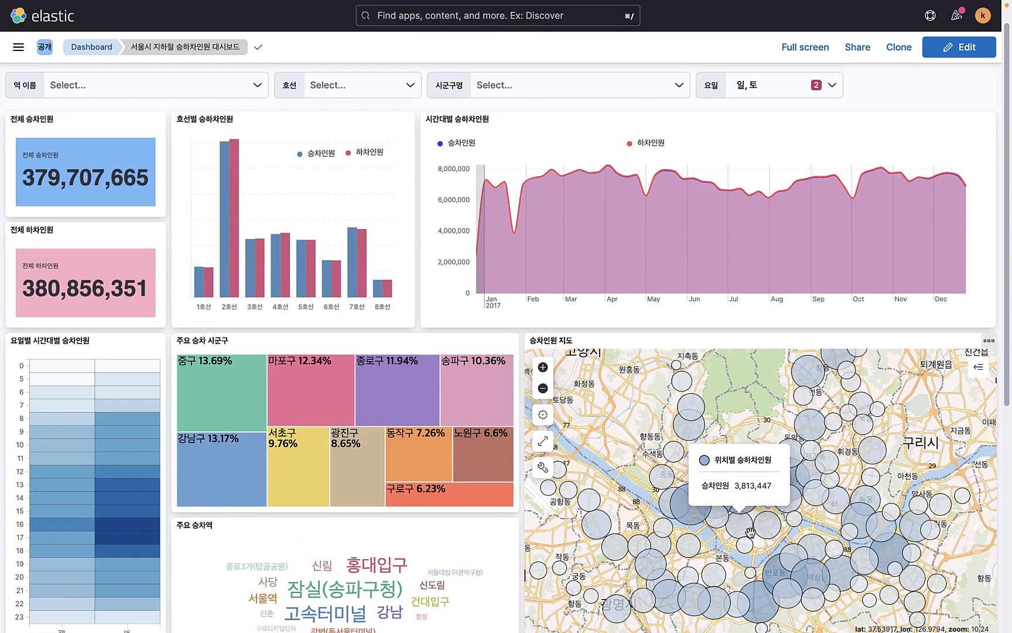
scroll(673, 439, "down", 4)
scroll(598, 352, "down", 2)
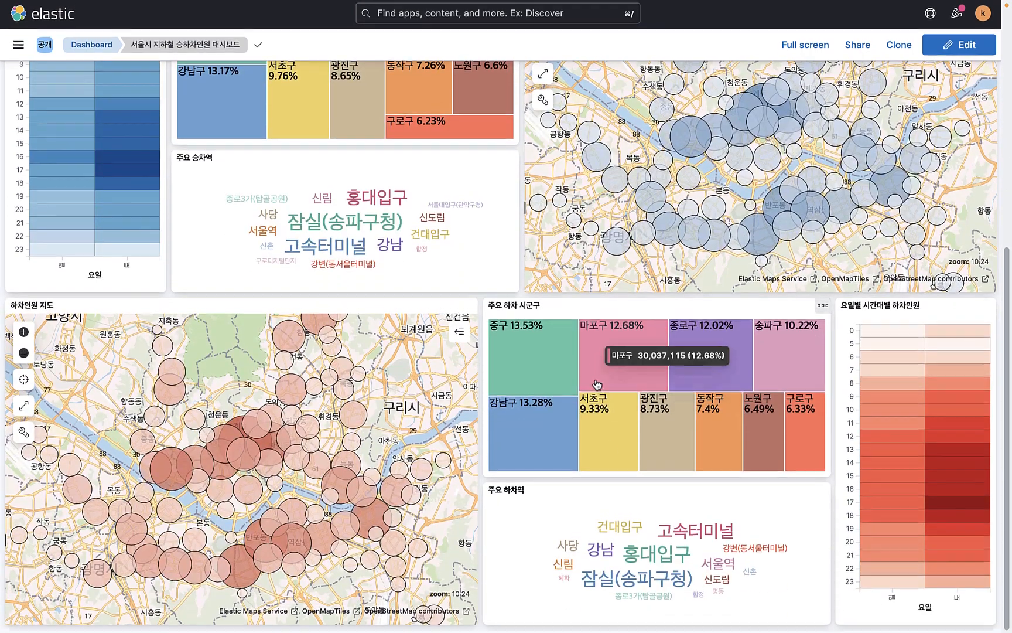
scroll(669, 563, "up", 1)
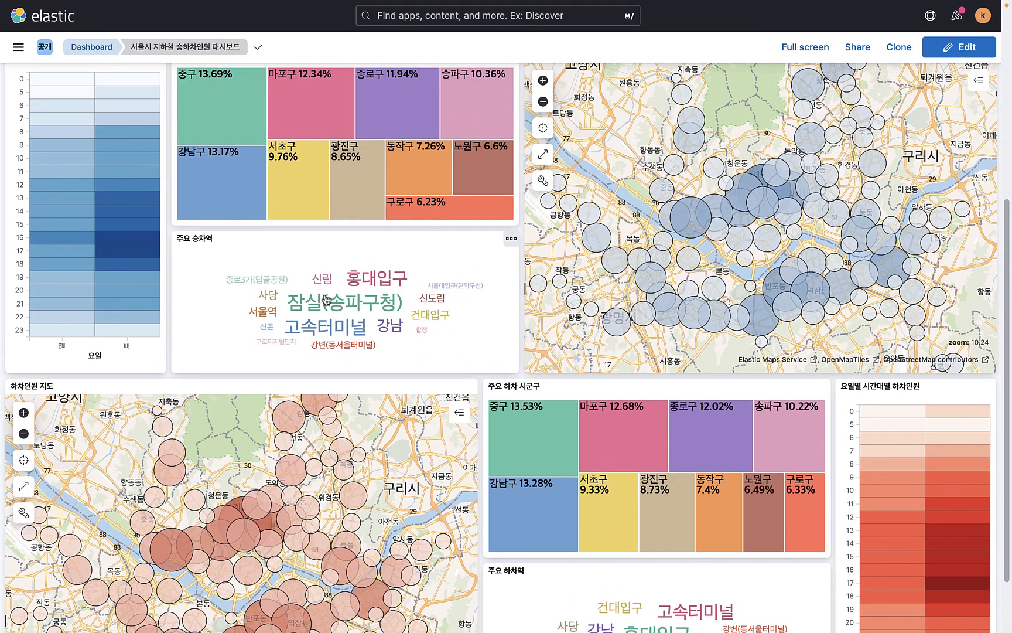
scroll(823, 283, "up", 3)
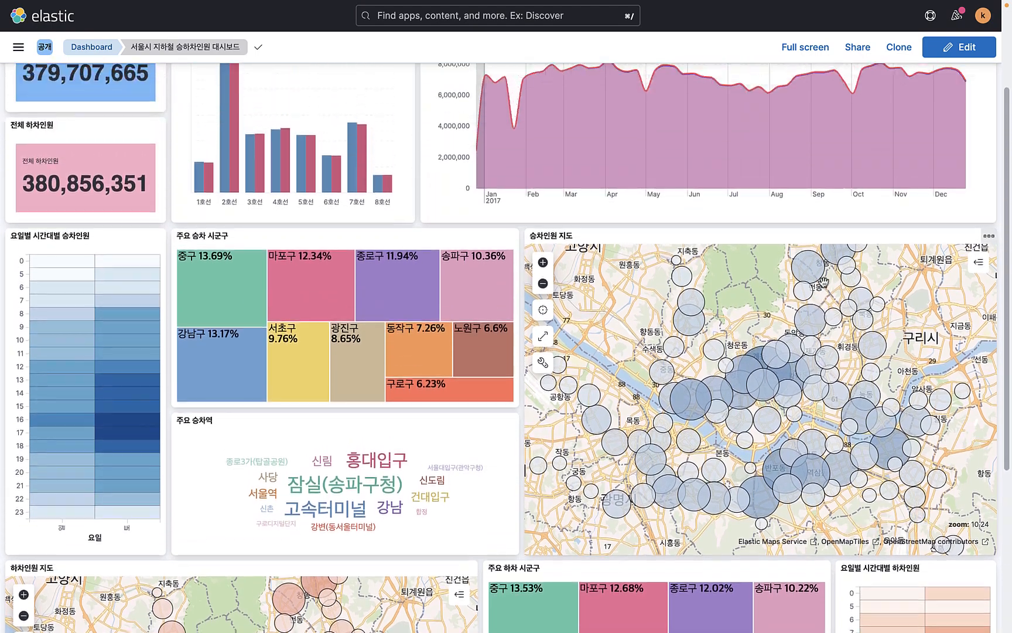
scroll(823, 283, "up", 2)
scroll(909, 504, "down", 2)
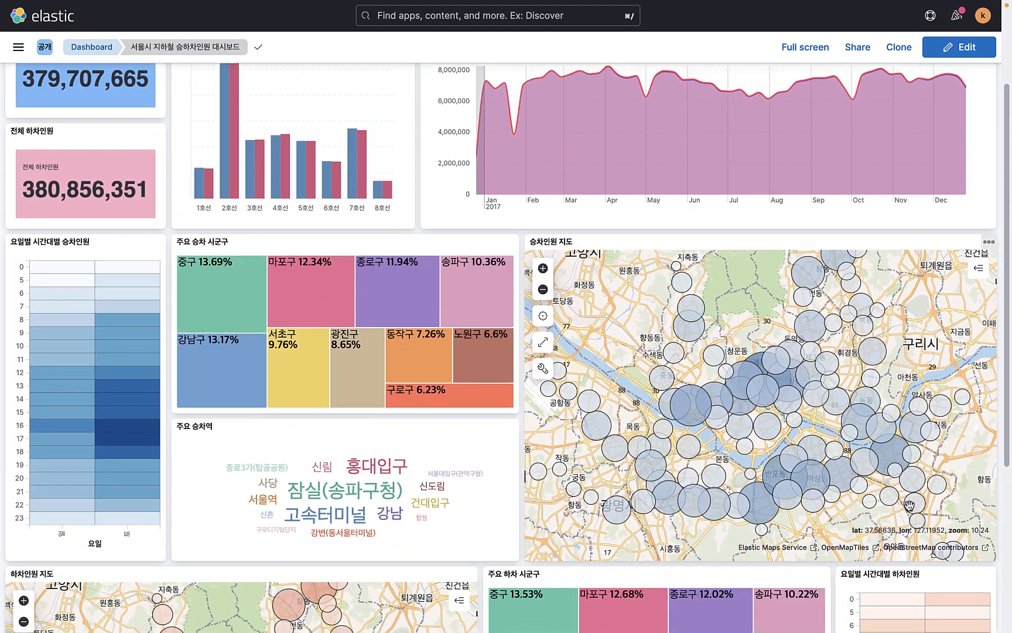
Clear all day selections from the 요일 control so the dashboard covers the whole week
scroll(793, 153, "up", 3)
left_click(778, 123)
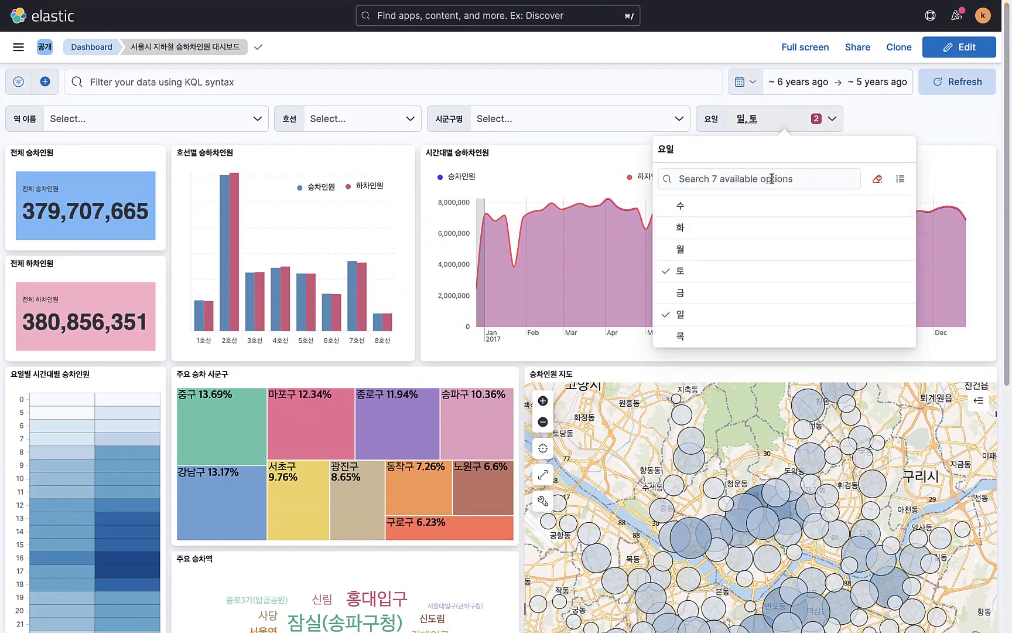
left_click(877, 180)
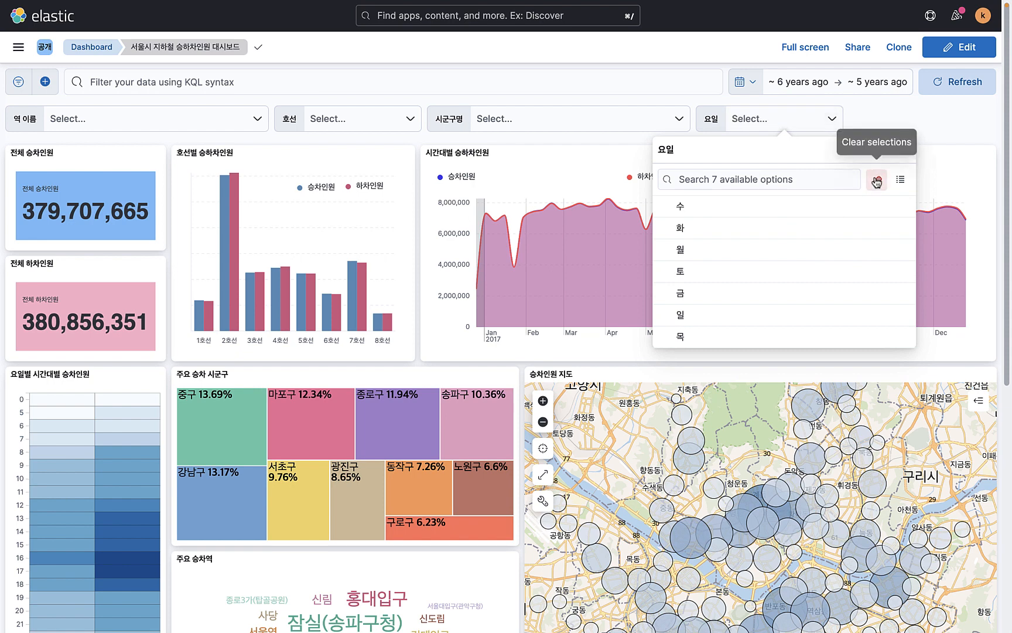
left_click(924, 143)
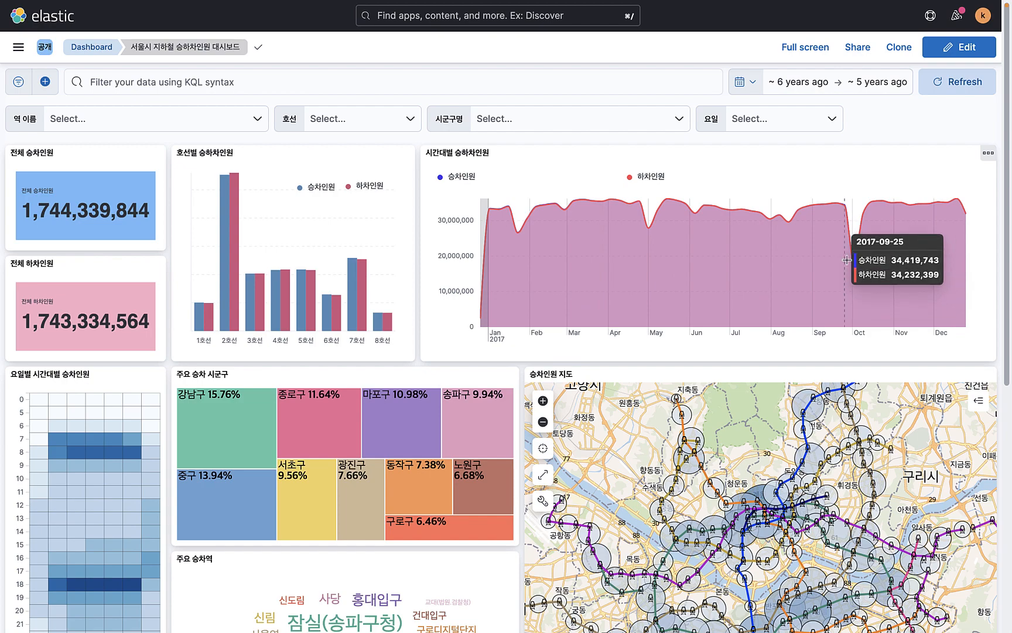
Narrow the dashboard's time range to about September 26 to October 9, 2017, around the October dip in the 시간대별 승하차인원 chart
left_click_drag(846, 260, 863, 259)
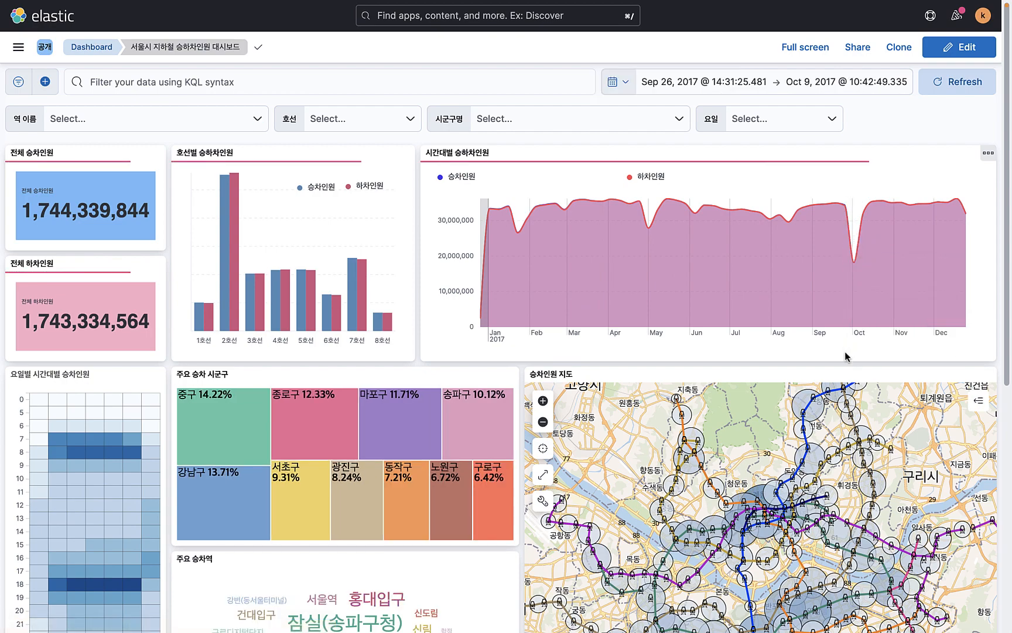
scroll(413, 360, "down", 7)
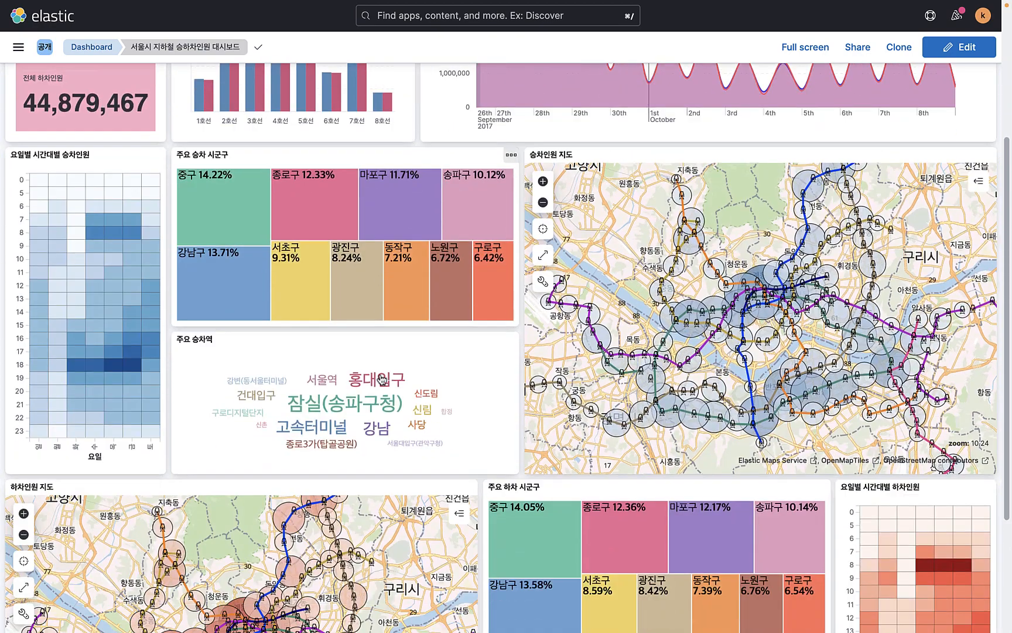
scroll(413, 359, "up", 8)
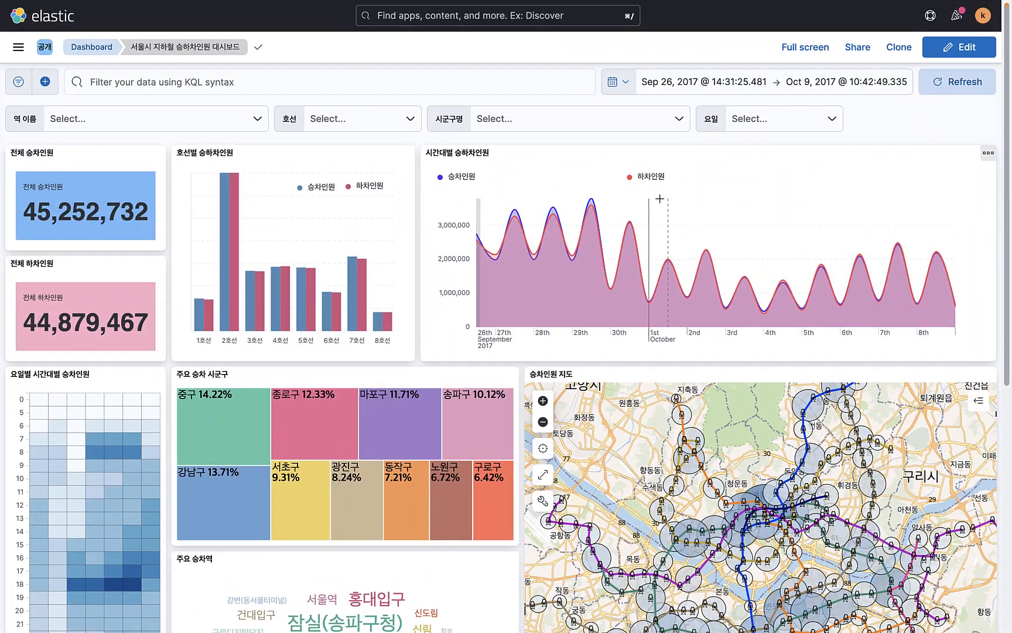
Inspect ridership for about October 1 to 8, 2017 by narrowing the time chart, and return to the previous time range
left_click_drag(660, 198, 918, 202)
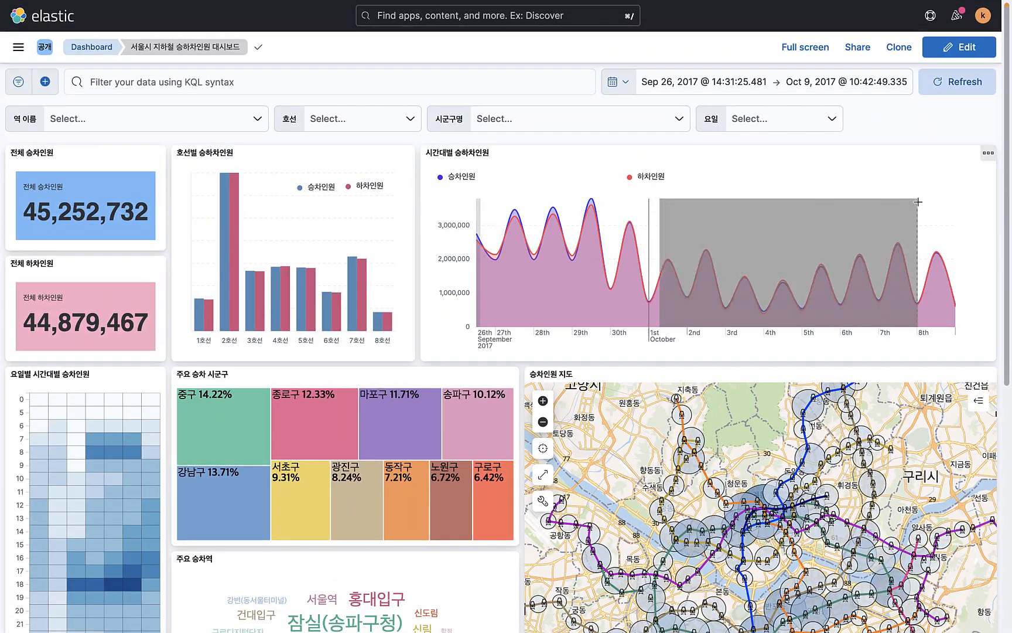
scroll(766, 518, "down", 5)
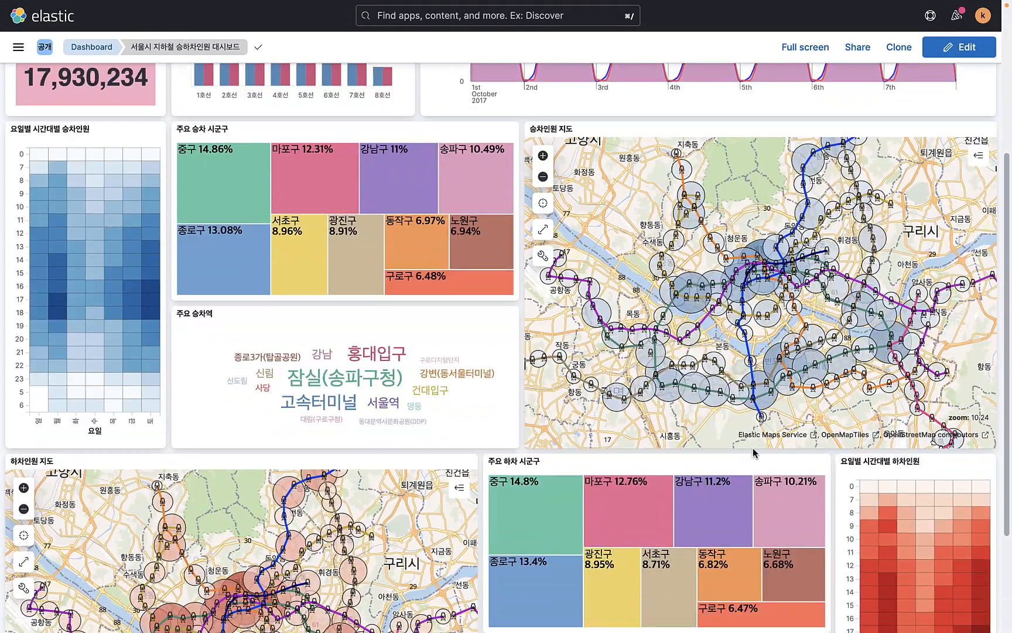
scroll(766, 517, "down", 2)
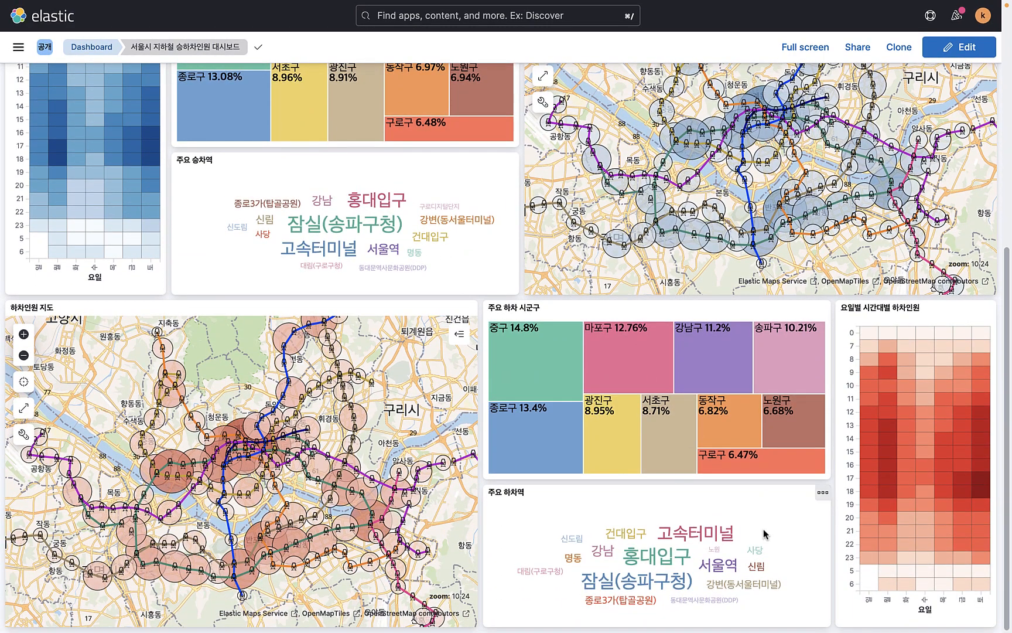
scroll(766, 517, "up", 7)
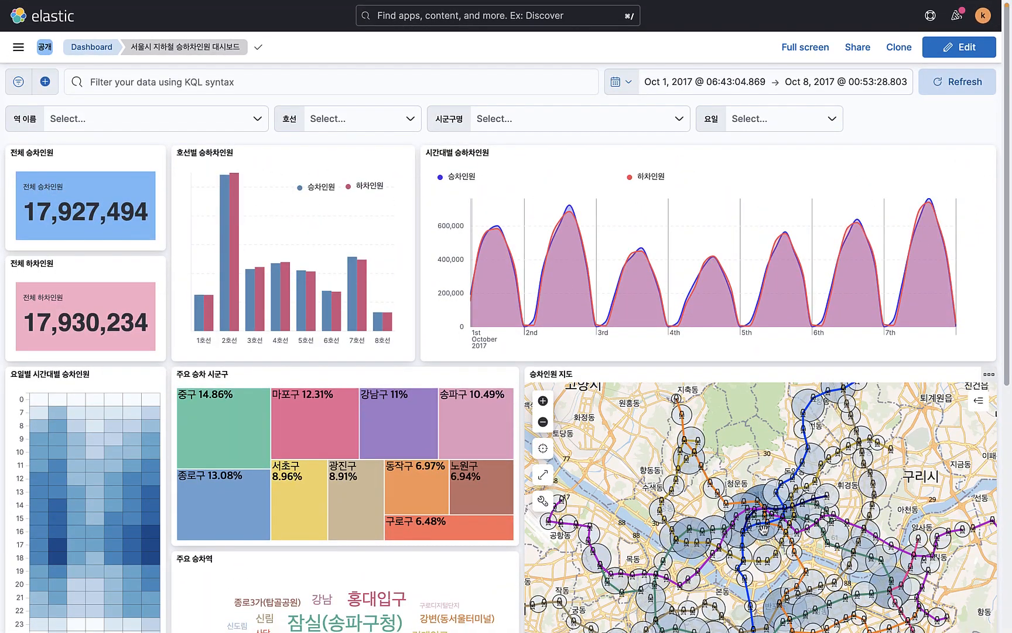
scroll(529, 307, "left", 5)
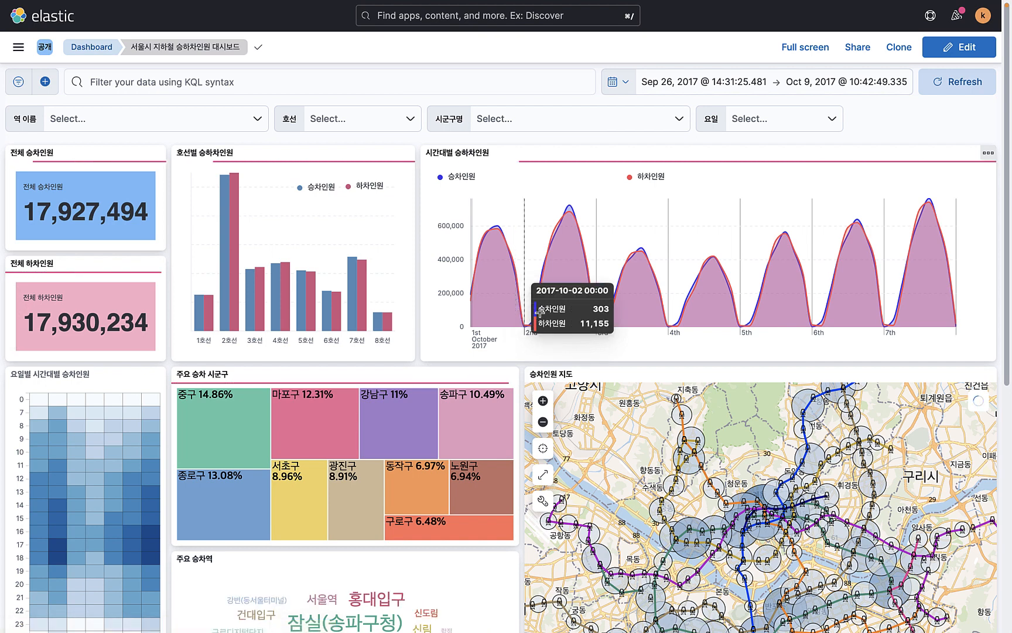
Return the dashboard to the range from ~ 6 years ago to ~ 5 years ago and review its boarding and alighting panels
scroll(577, 328, "left", 5)
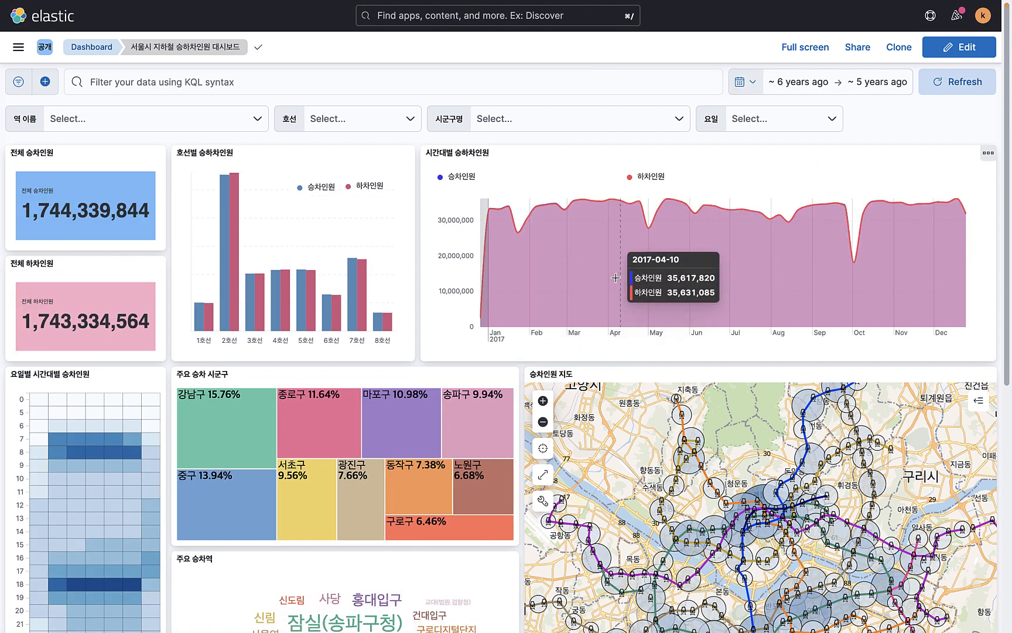
scroll(615, 278, "down", 7)
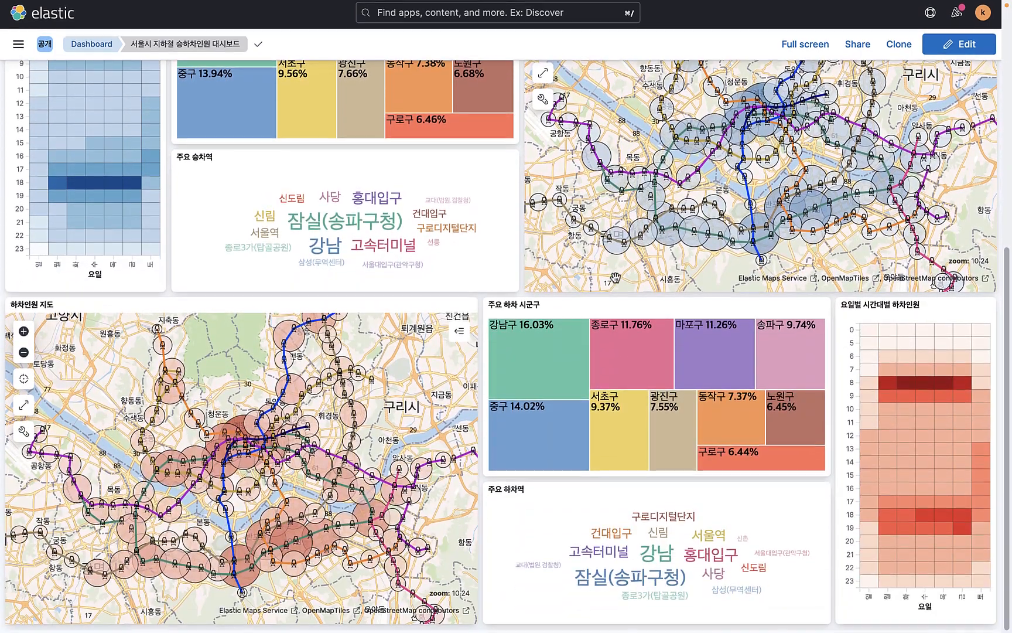
scroll(615, 278, "up", 7)
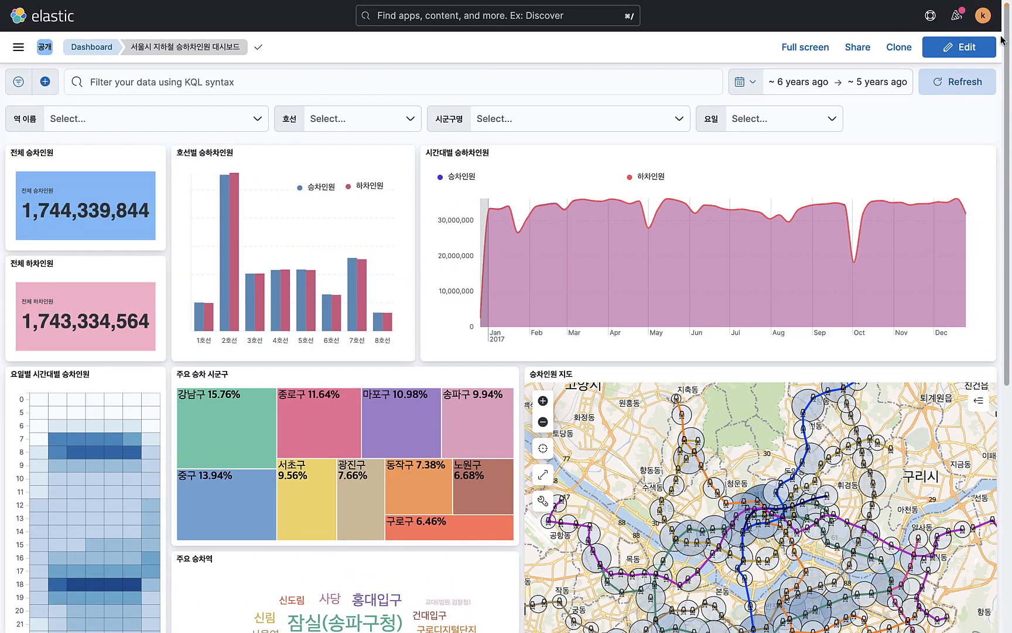
left_click(960, 47)
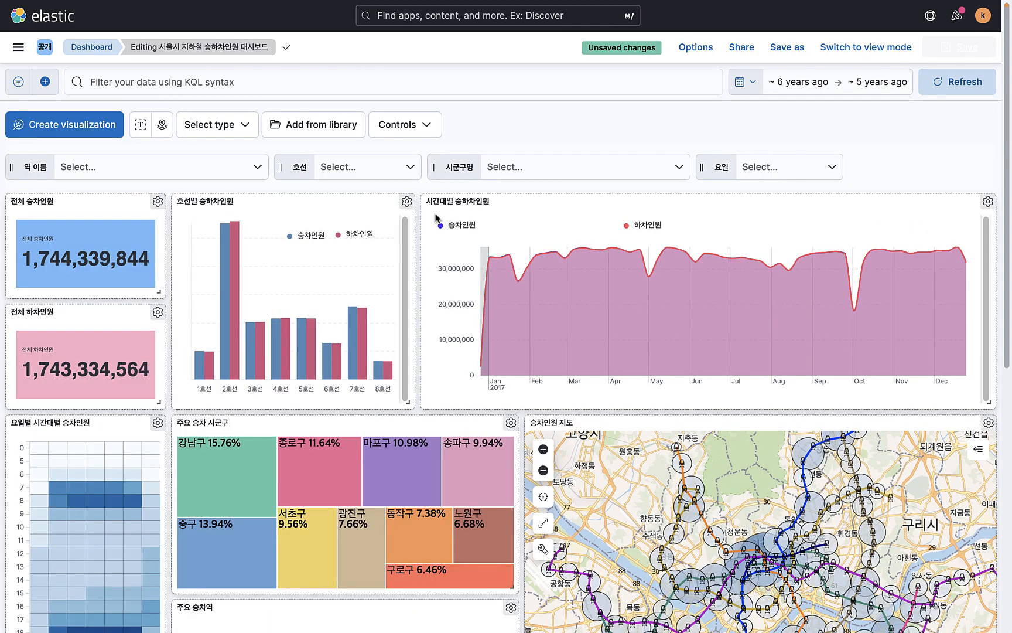
left_click(230, 135)
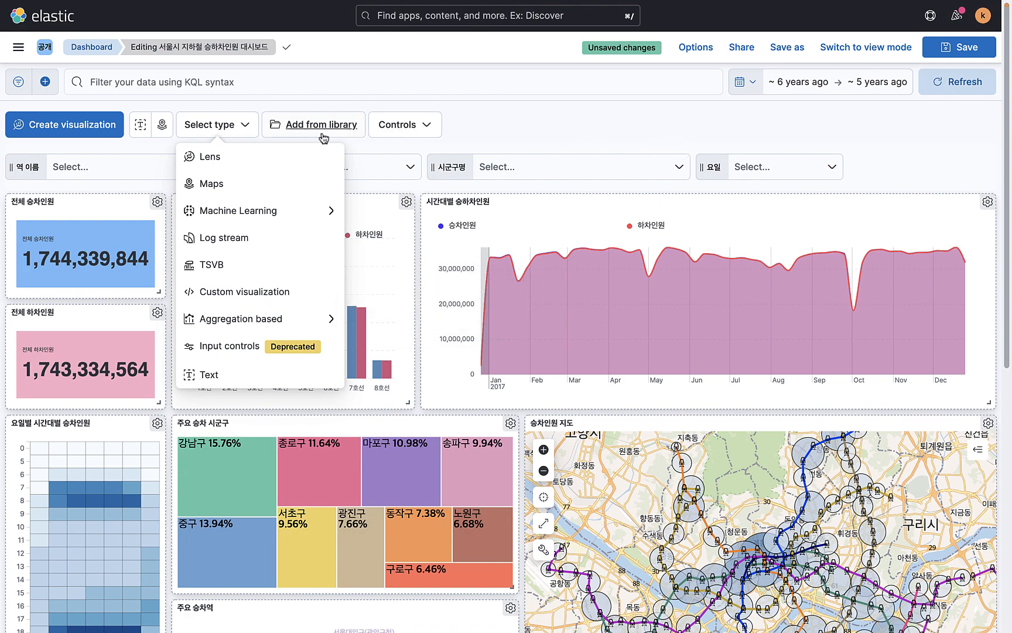
left_click(492, 117)
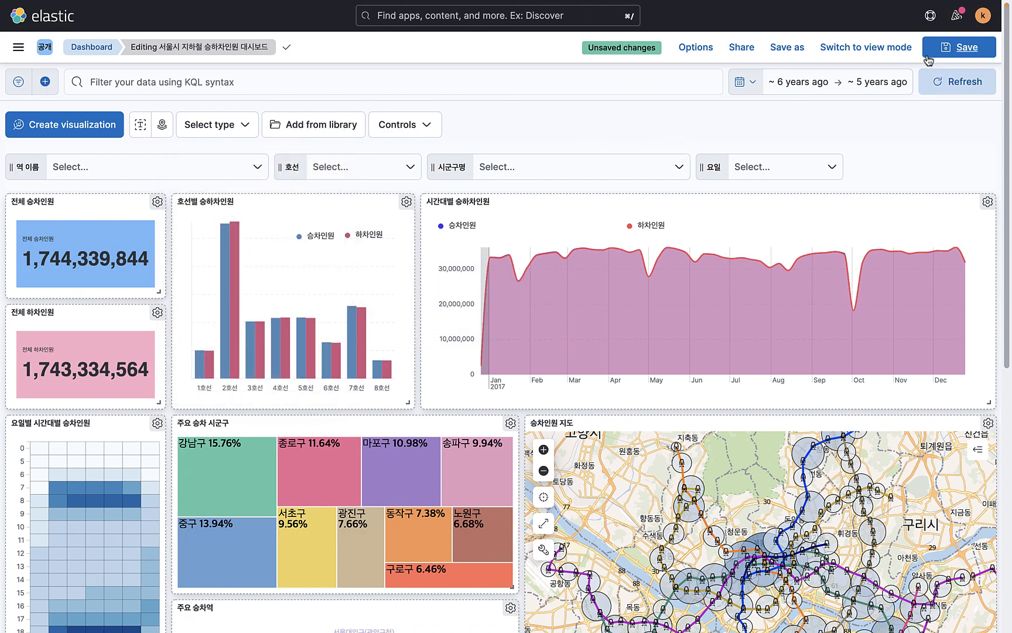
left_click(865, 52)
left_click(639, 320)
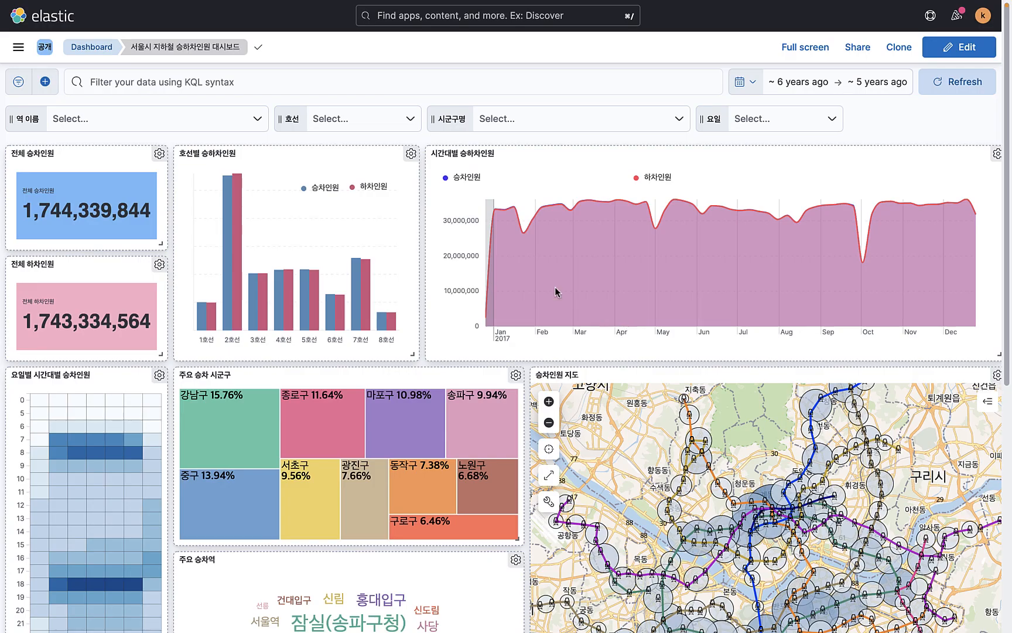
Switch to Discover with the seoul-metro-logs* data view and inspect the fields of the first document
left_click(18, 51)
left_click(18, 52)
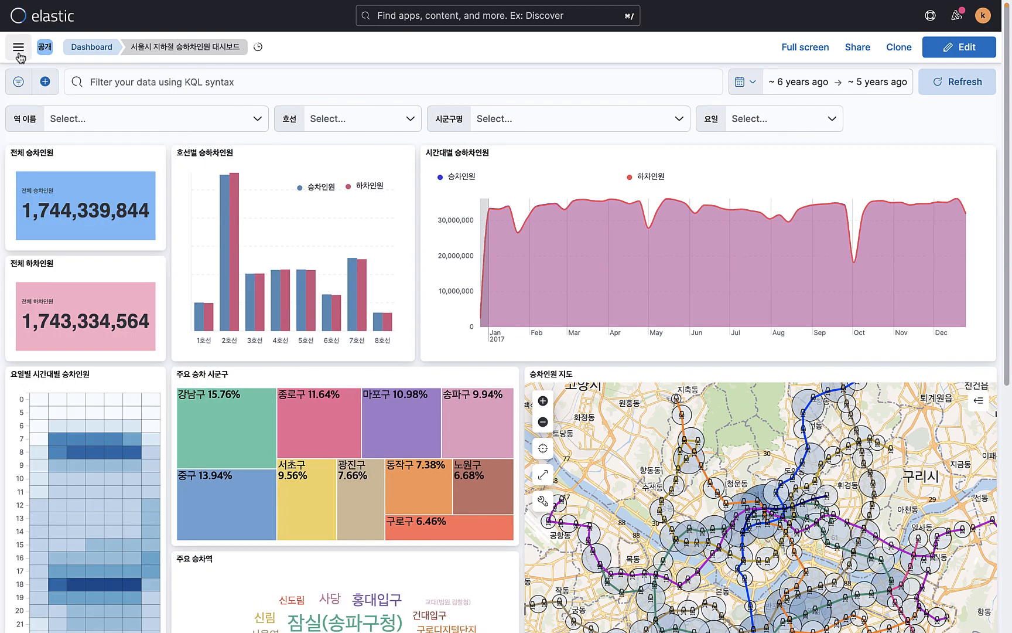
left_click(18, 48)
left_click(35, 261)
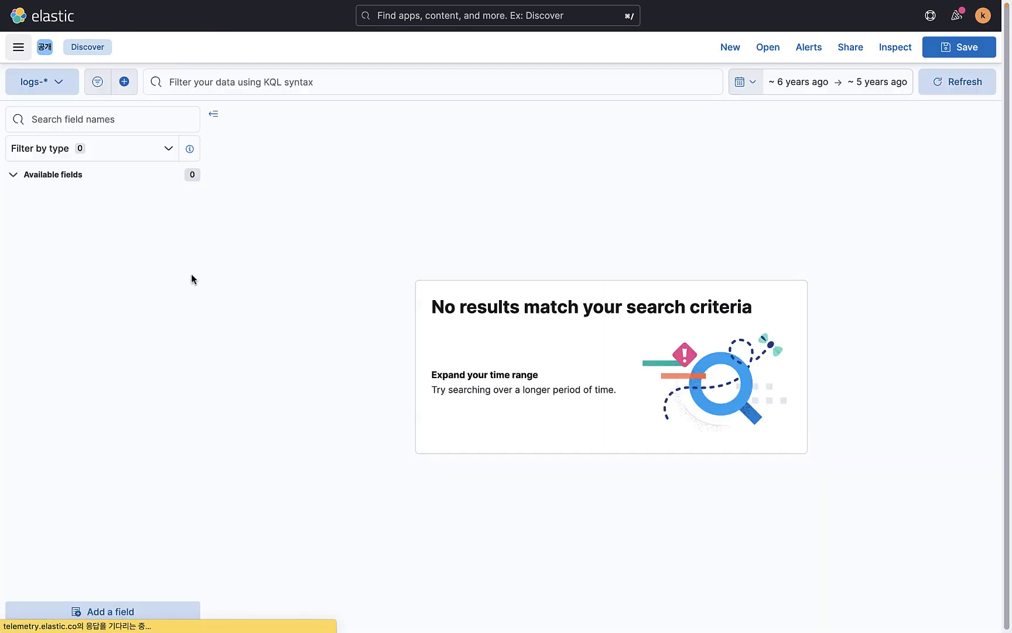
left_click(53, 82)
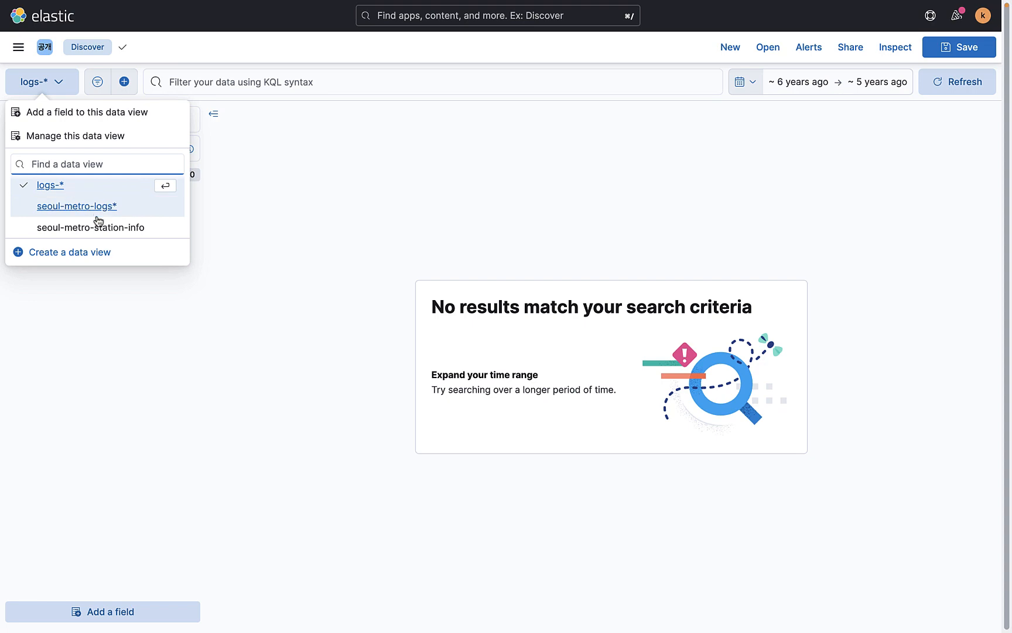
left_click(94, 209)
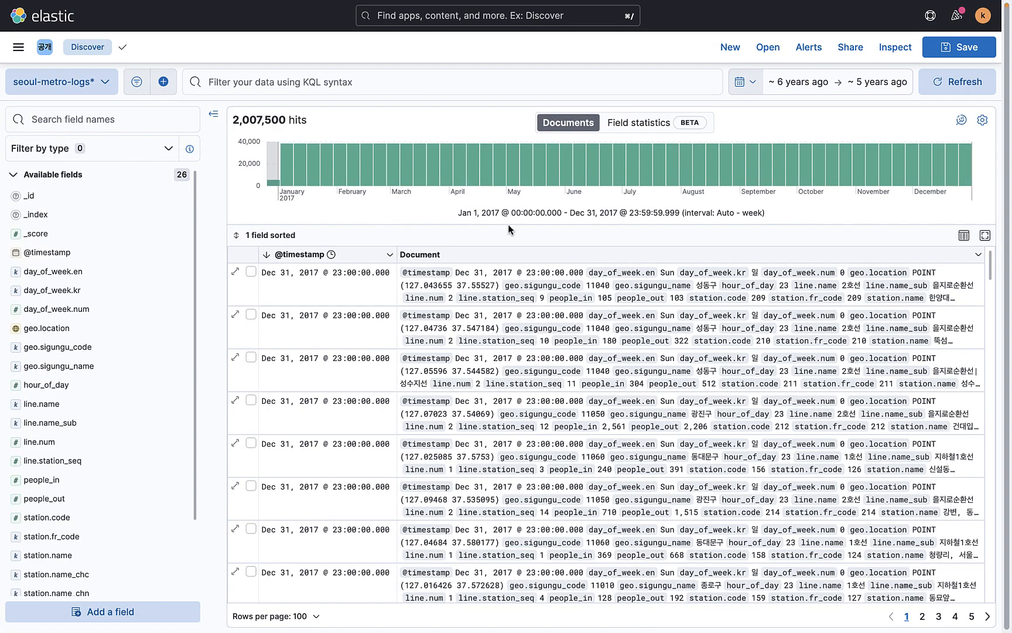
left_click(236, 272)
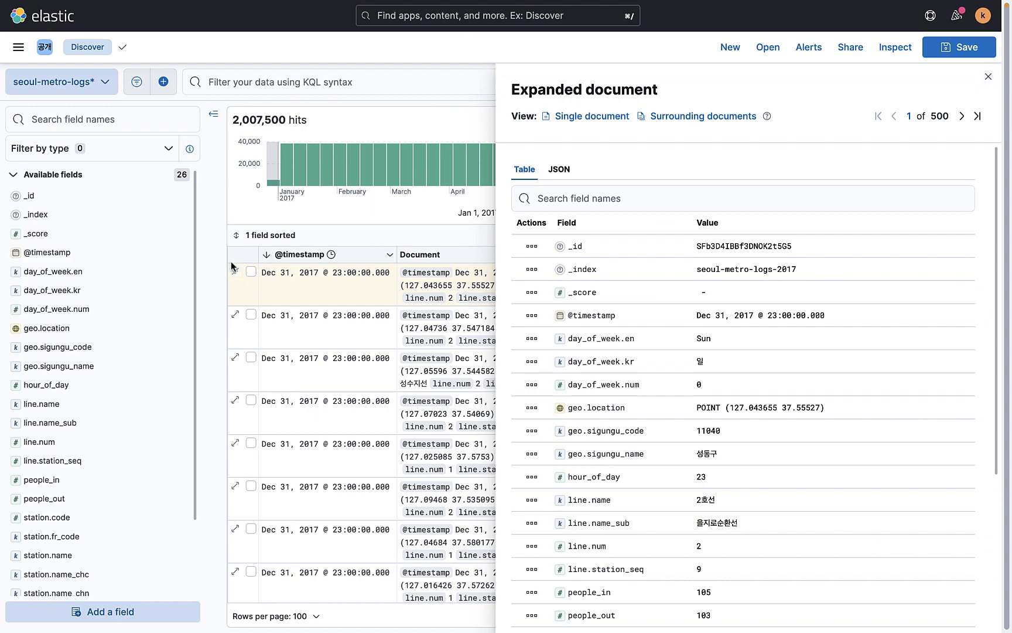
left_click(985, 76)
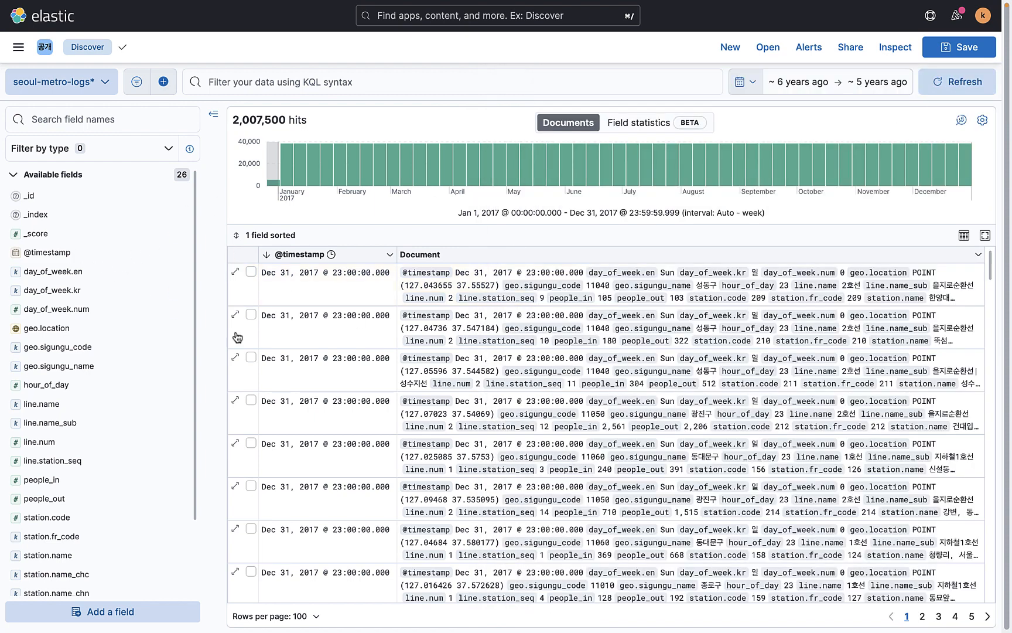
Add line.name, station.name_full, people_in, people_out and geo.sigungu_name as columns of the document table
scroll(23, 363, "down", 2)
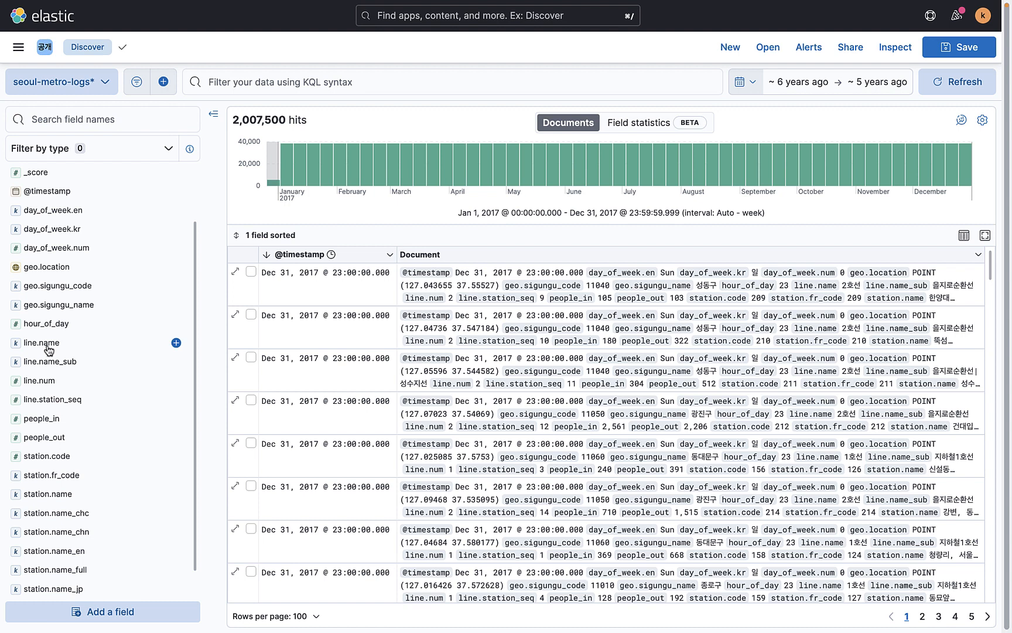
left_click(176, 344)
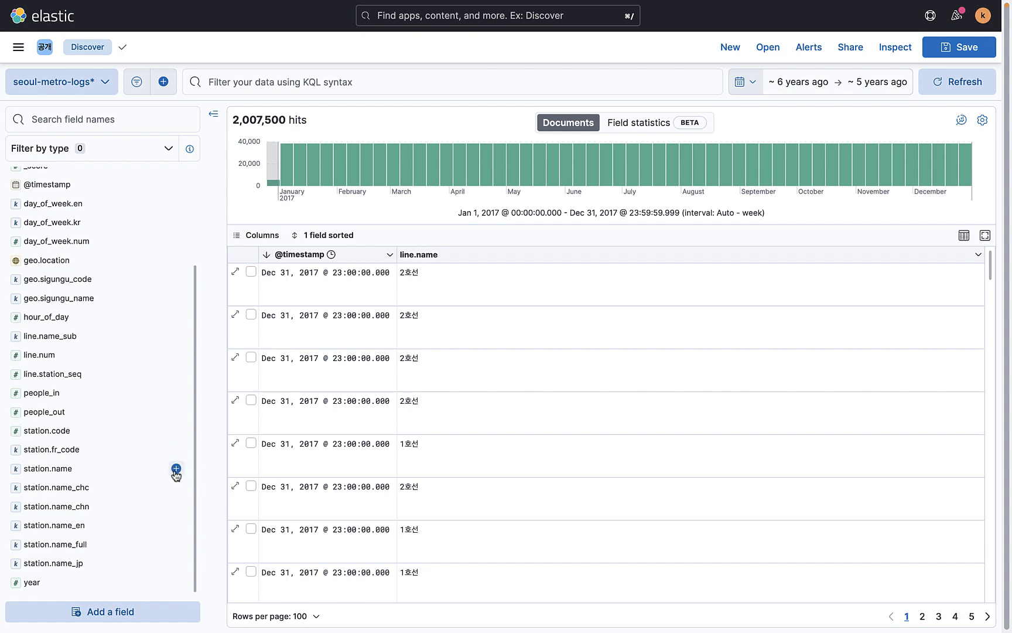
left_click(175, 544)
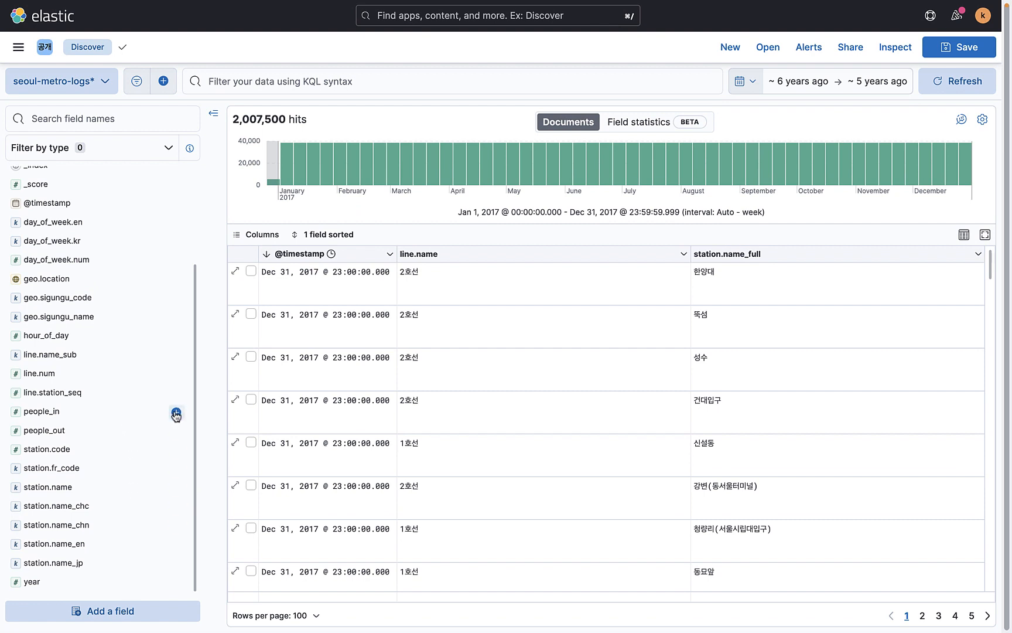
left_click(176, 413)
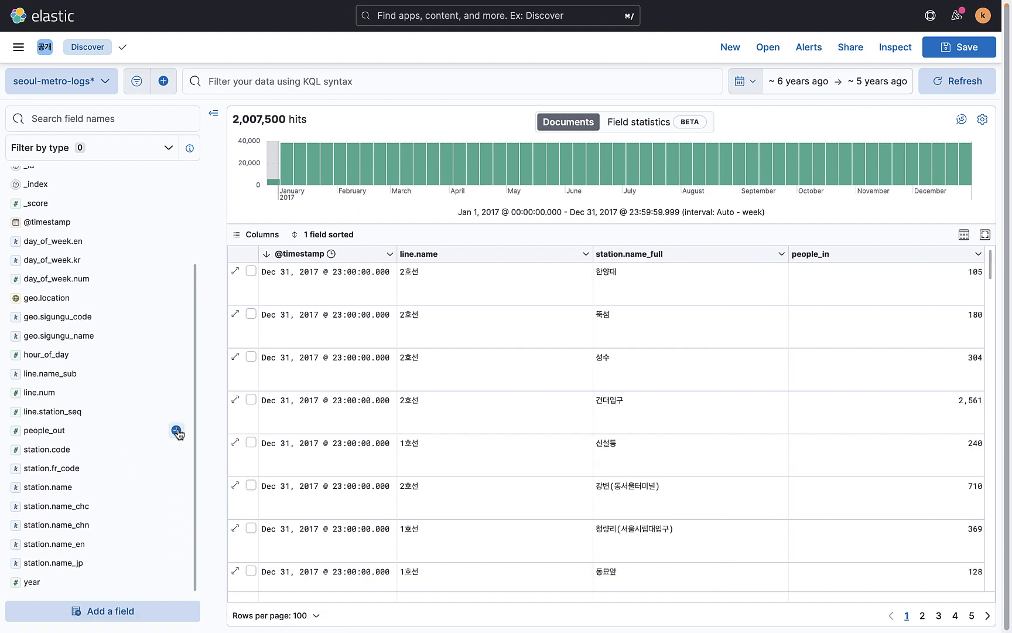
left_click(176, 432)
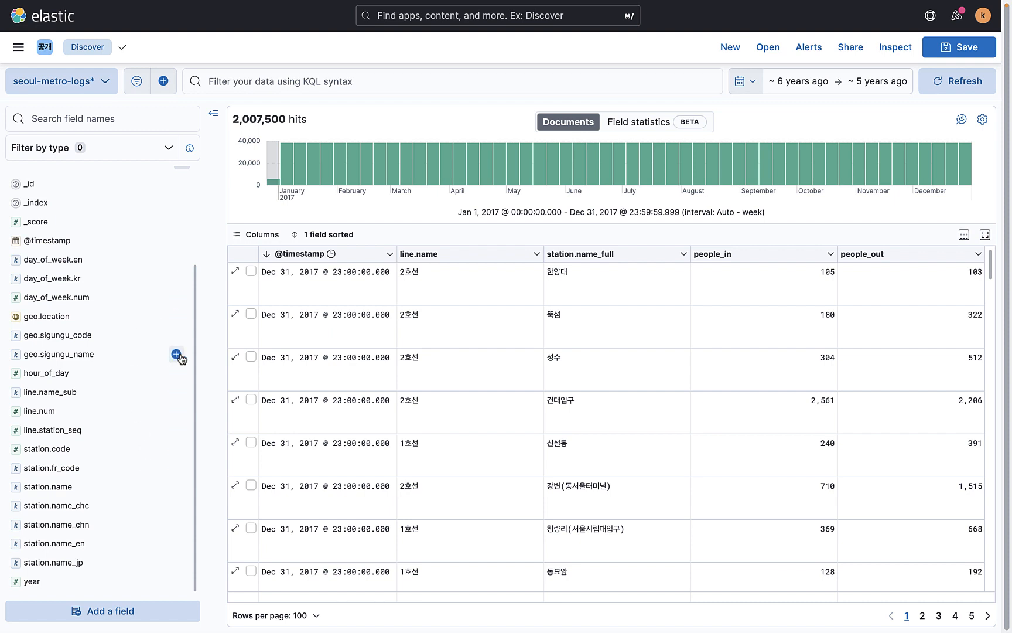
left_click(177, 355)
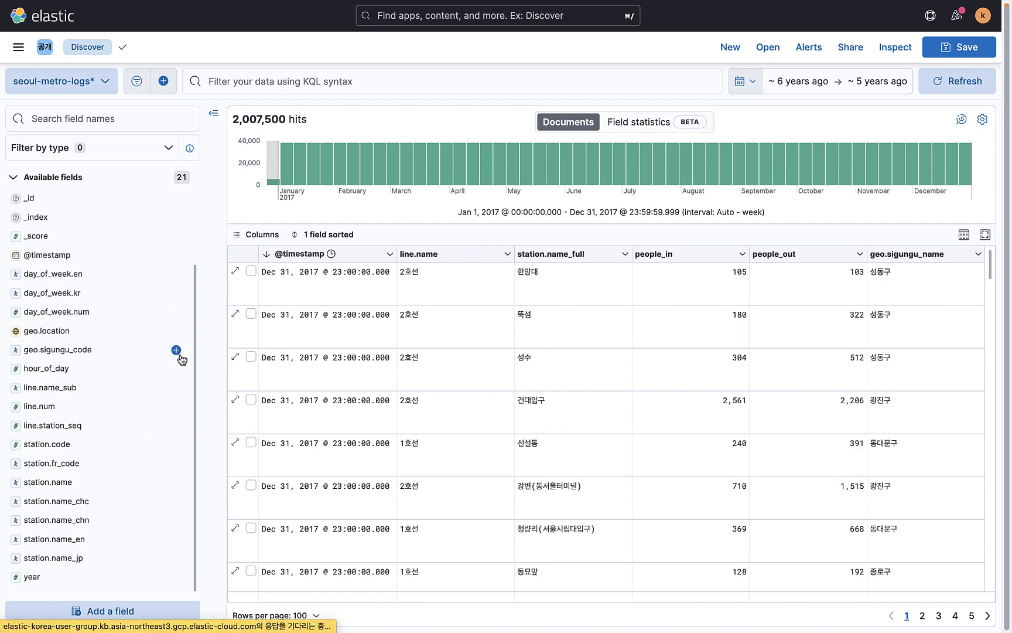
left_click(977, 255)
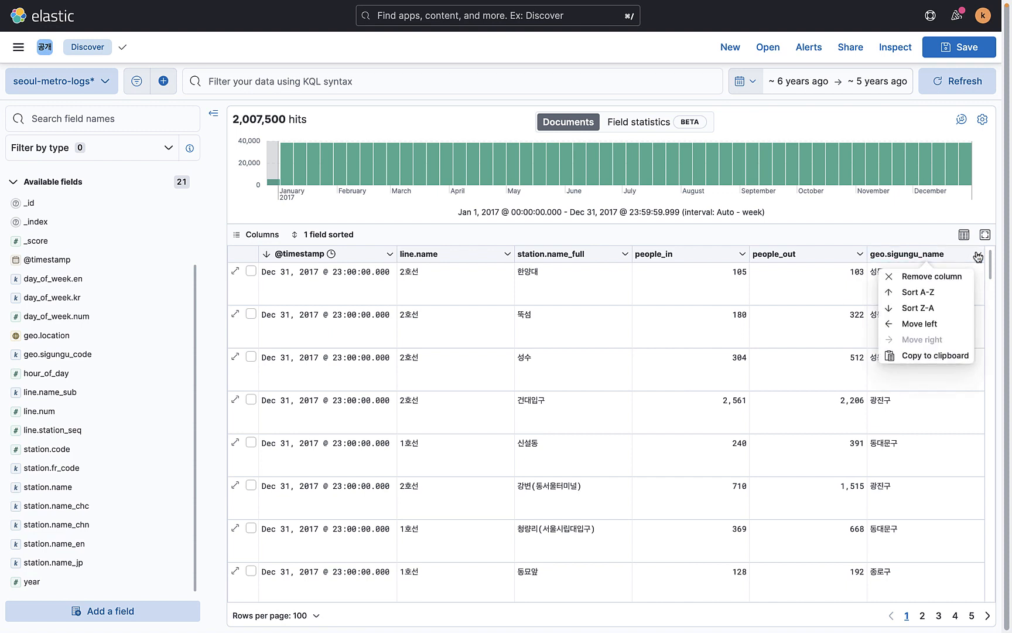
left_click(924, 324)
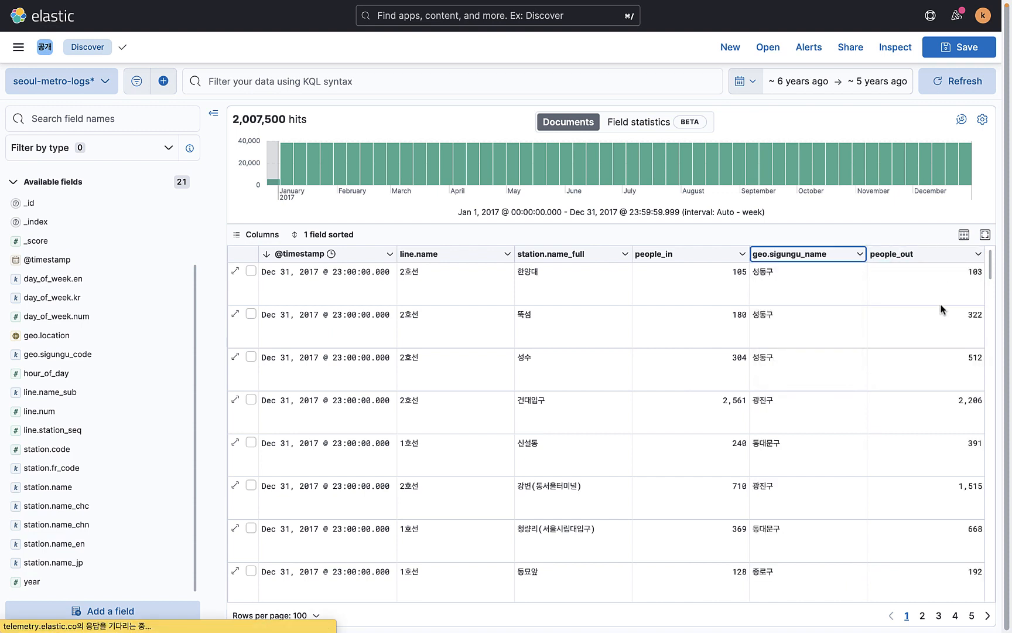
left_click(858, 255)
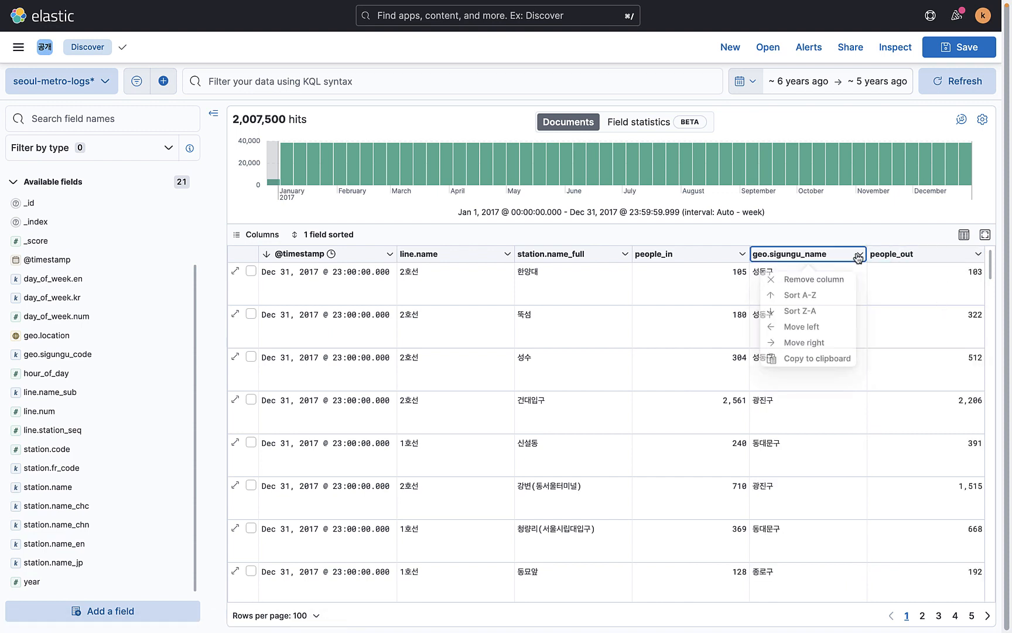
left_click(820, 325)
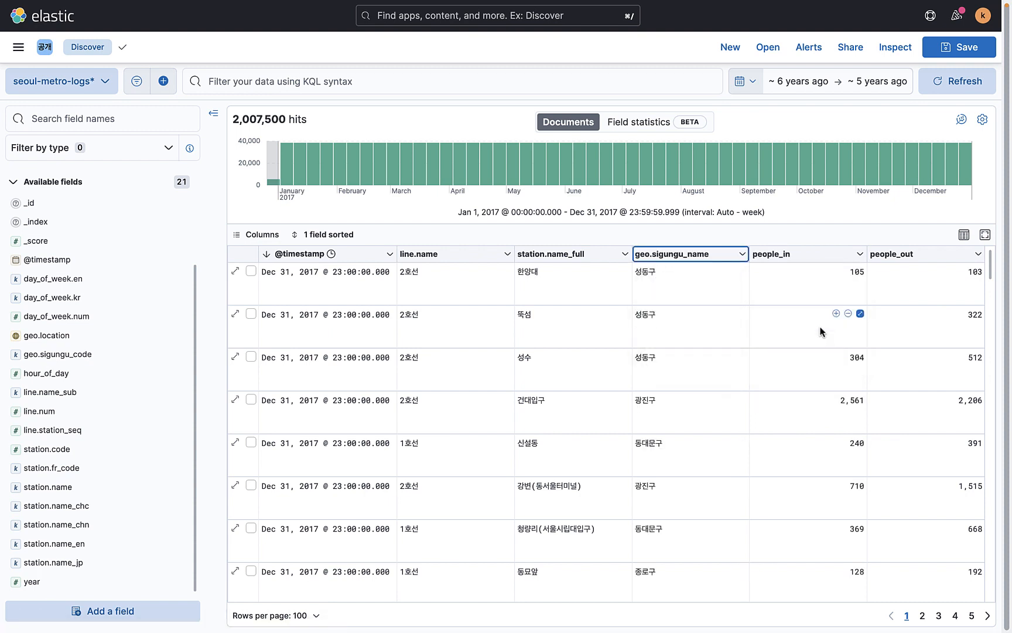
left_click(742, 258)
left_click(701, 324)
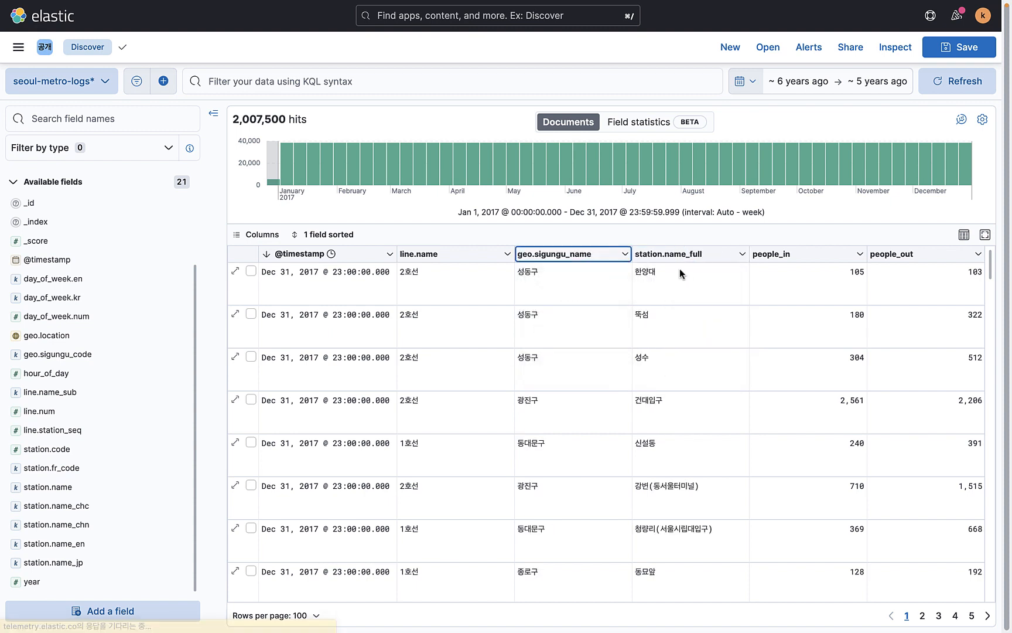
left_click(622, 254)
left_click(581, 323)
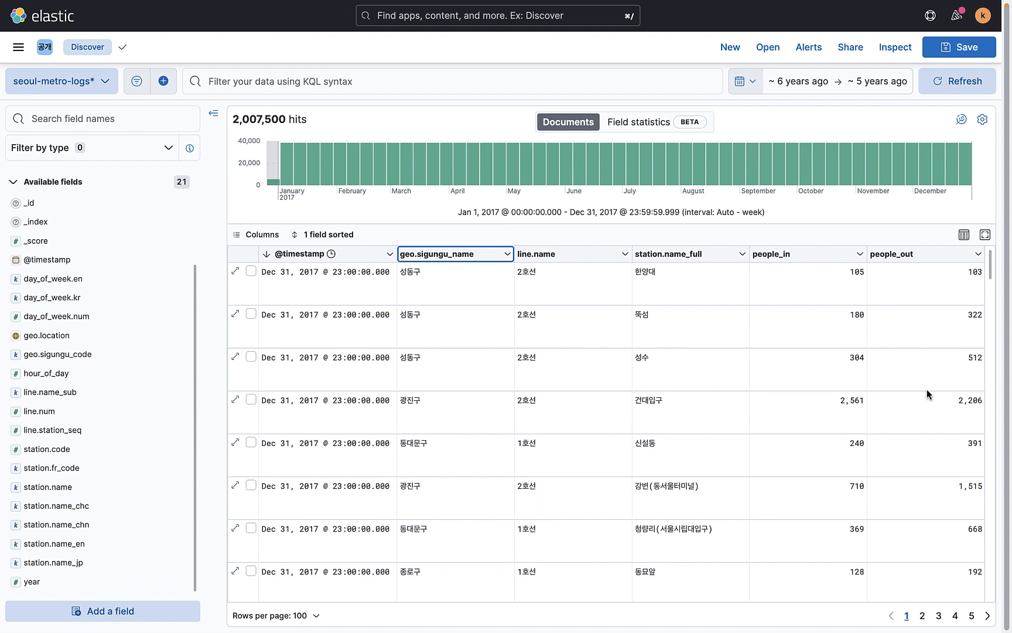
Review the arranged table rows and save the search with the title seoul-metro-logs-table
scroll(800, 499, "down", 5)
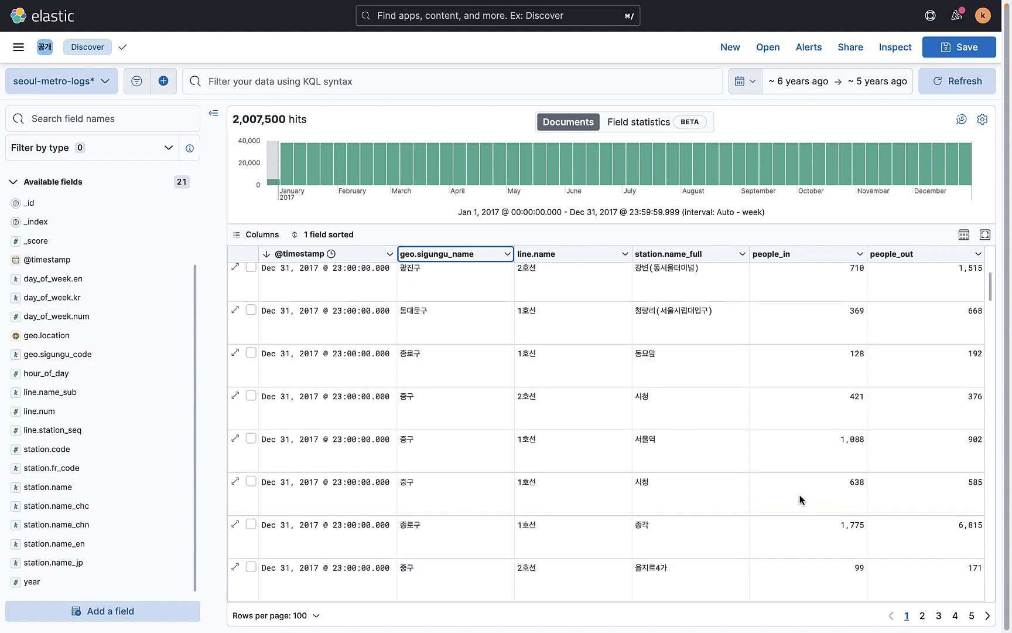
scroll(800, 499, "up", 5)
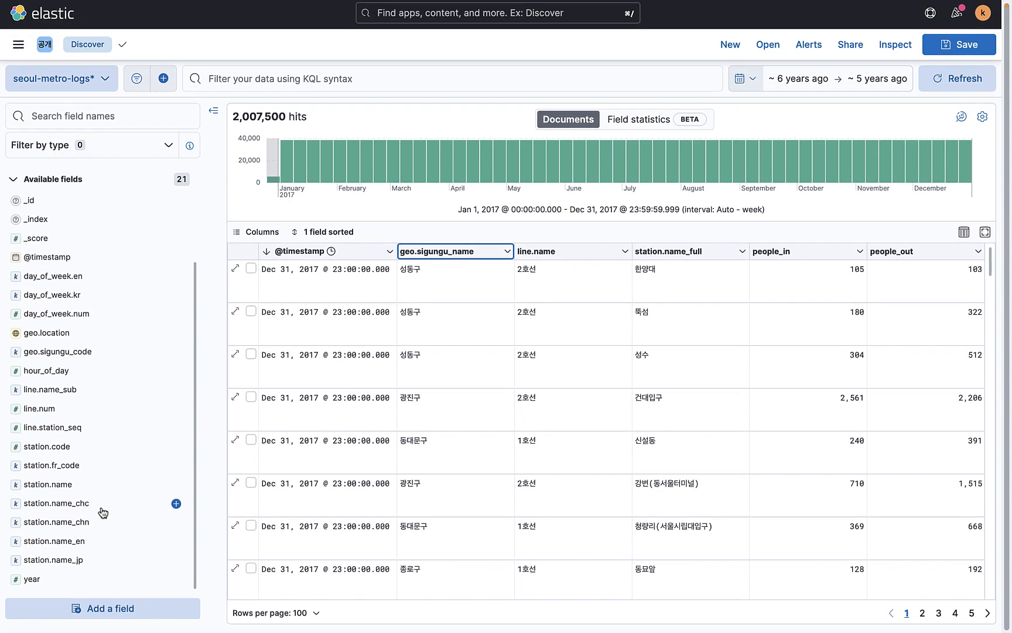
scroll(100, 420, "up", 2)
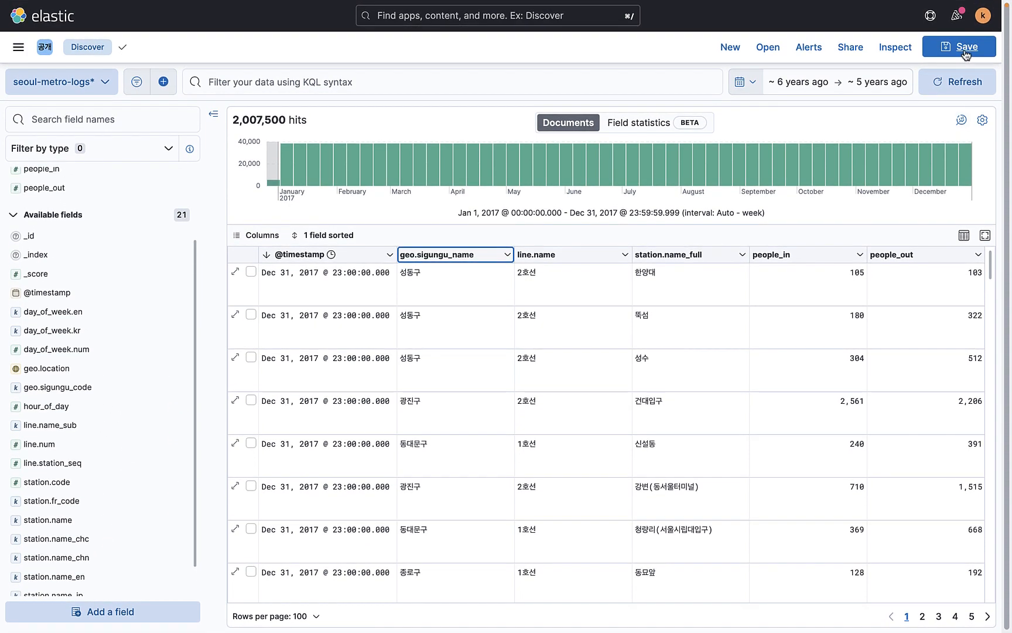
left_click(966, 53)
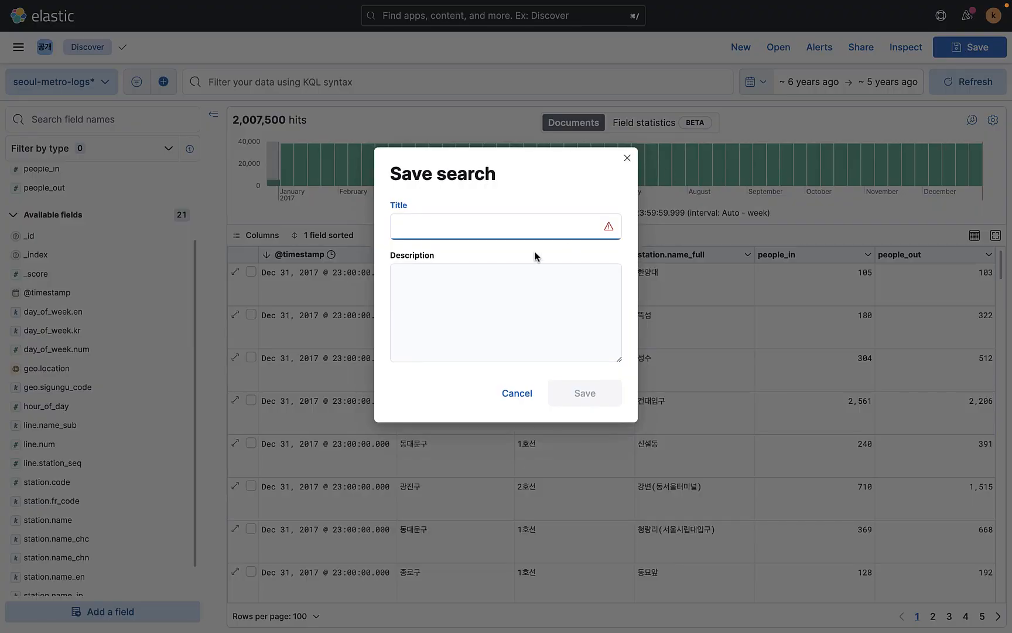
type("ㄴ대ㅕ")
key("BackSpace")
type("seoul-metro-logs-table")
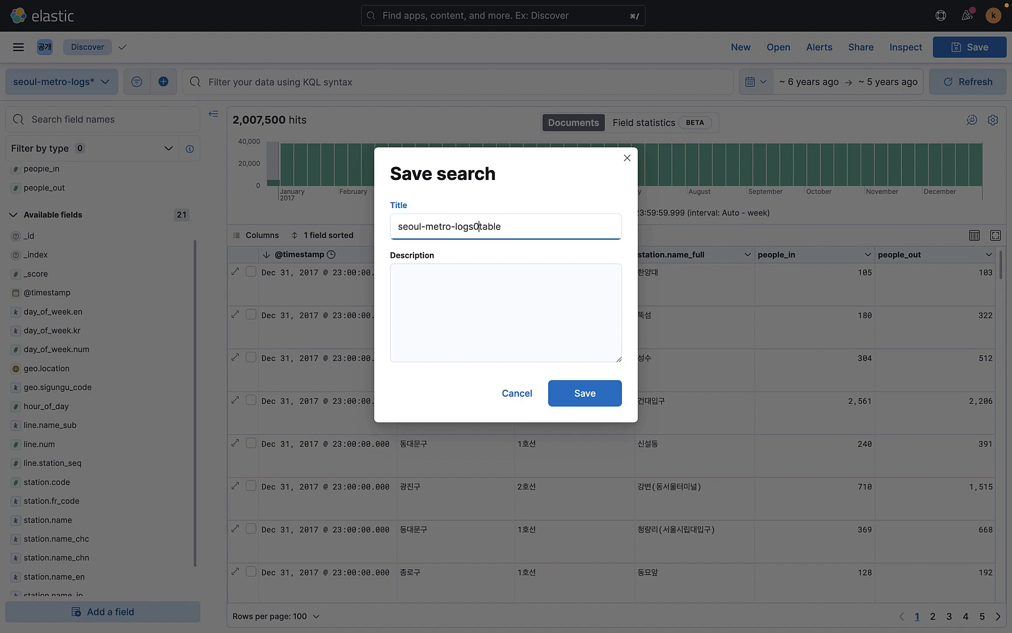
left_click(586, 396)
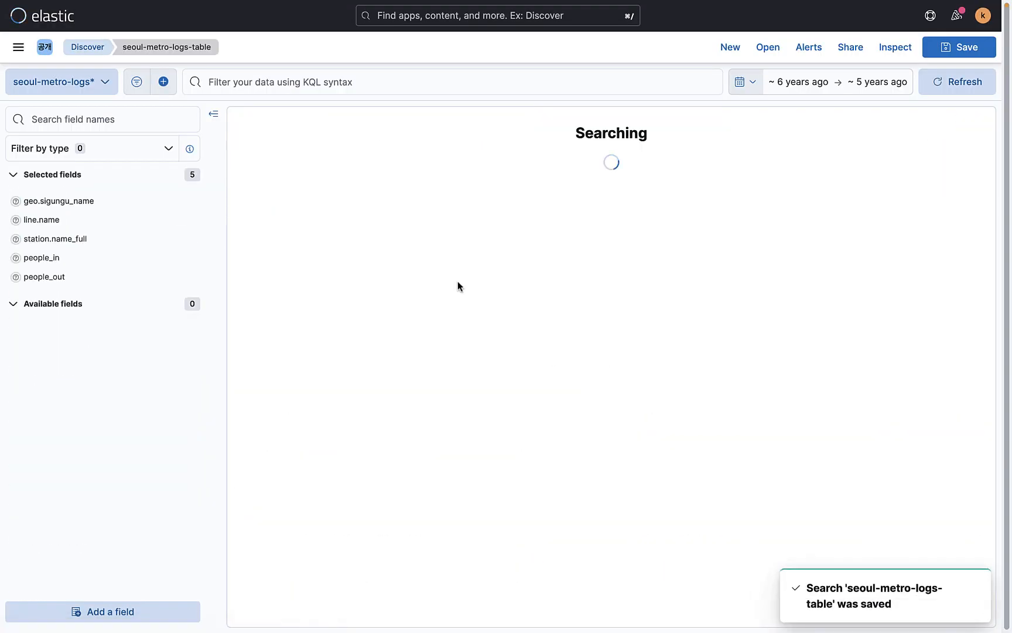
Open the 서울시 지하철 승하차인원 대시보드 dashboard for editing and add the saved search seoul-metro-logs-table from the library
left_click(18, 47)
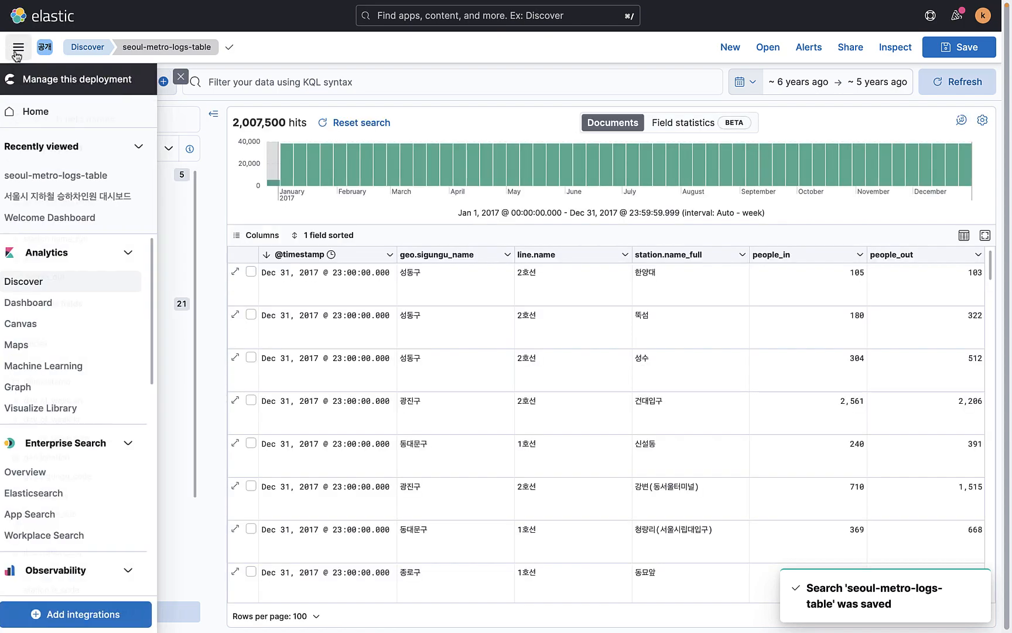
left_click(120, 196)
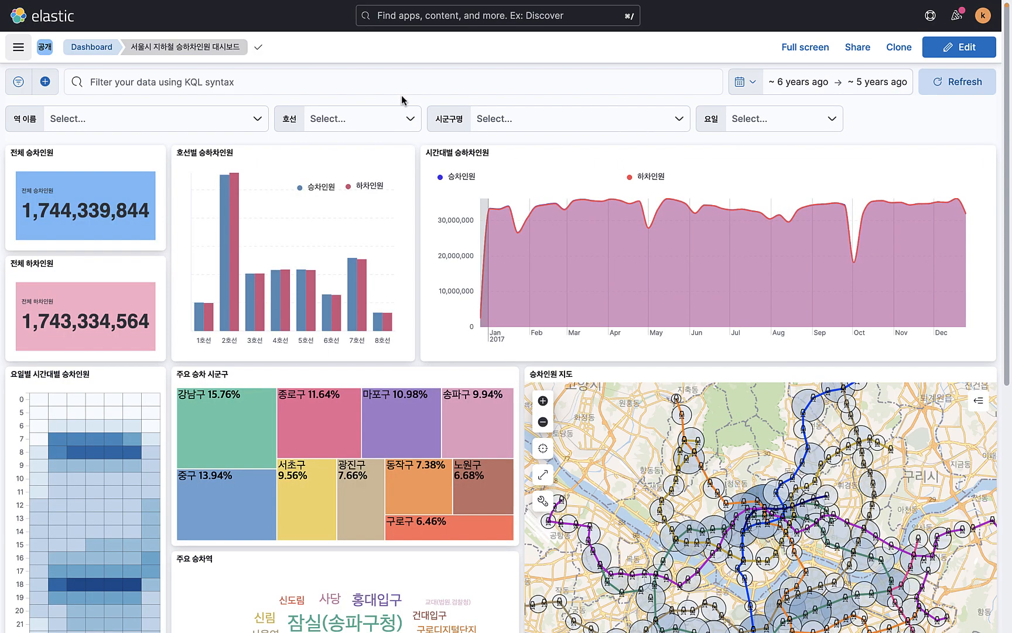
left_click(963, 46)
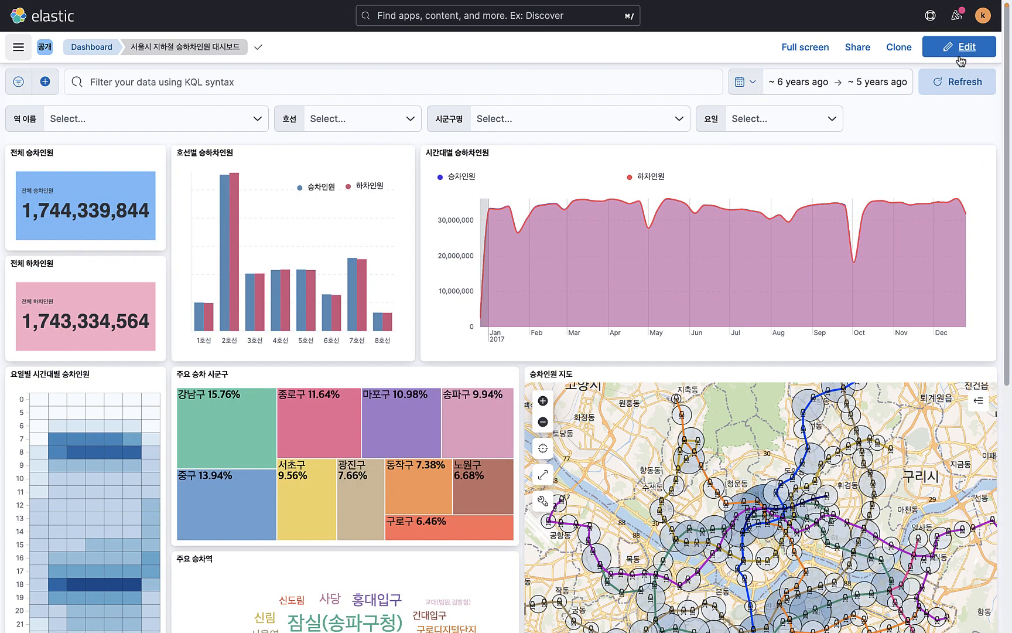
left_click(293, 125)
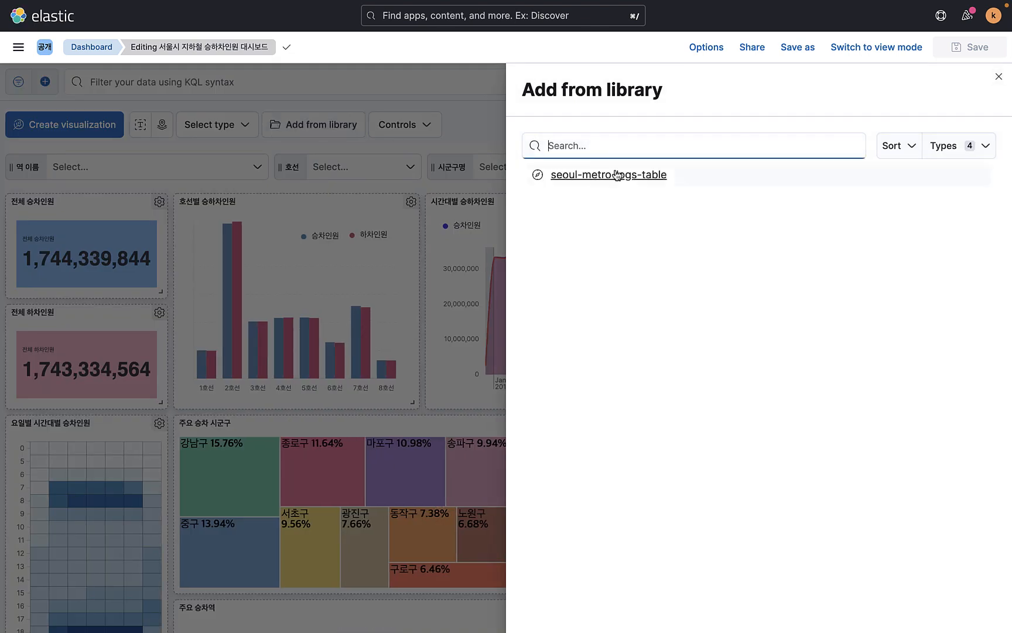
left_click(614, 175)
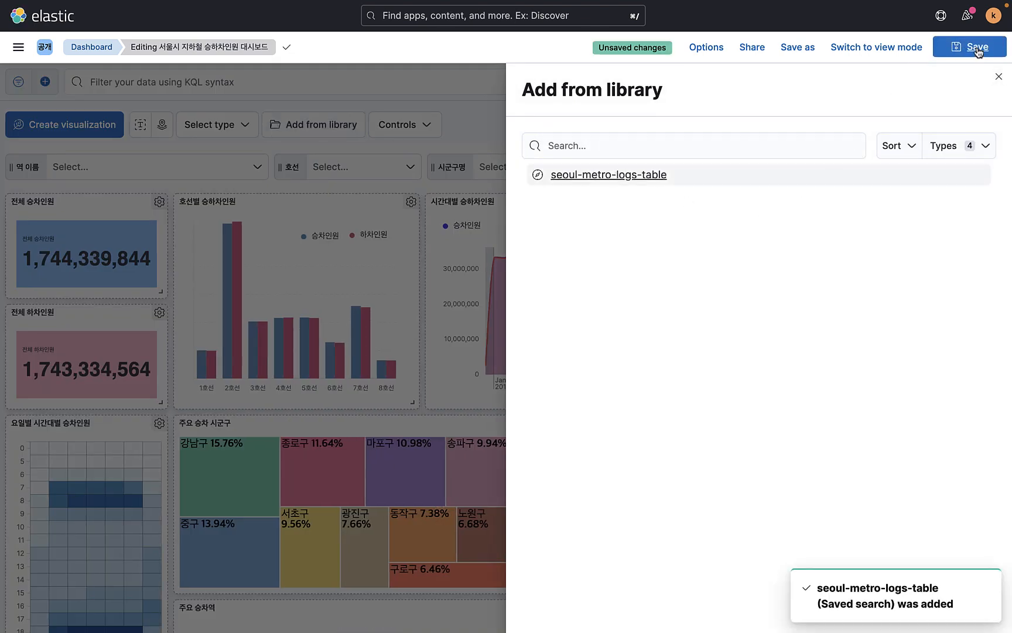
left_click(999, 77)
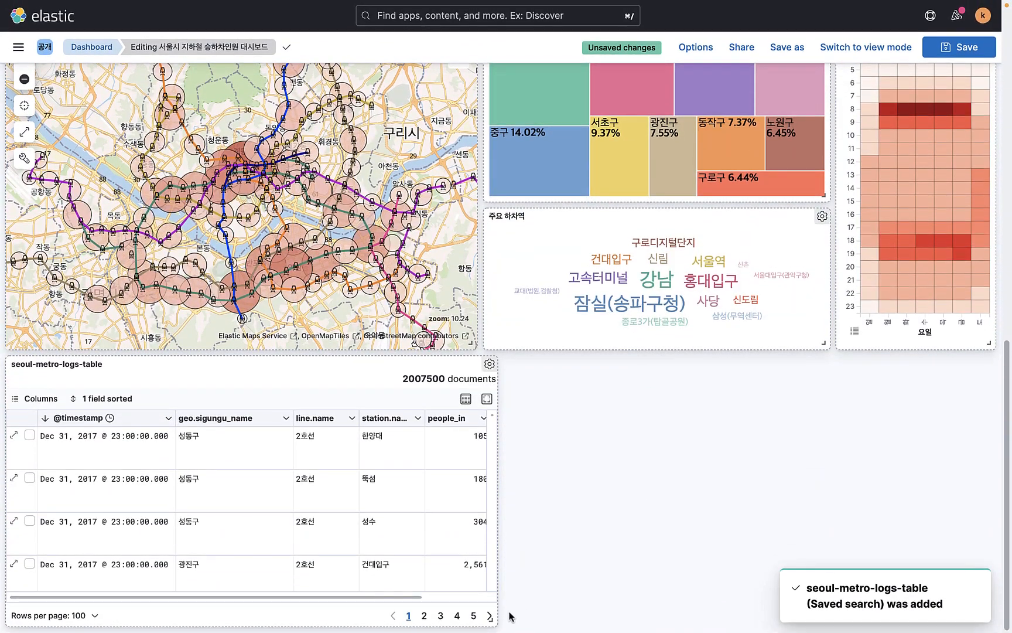
Widen the seoul-metro-logs-table panel to the full dashboard width, look through its rows and save the dashboard
left_click_drag(493, 620, 995, 626)
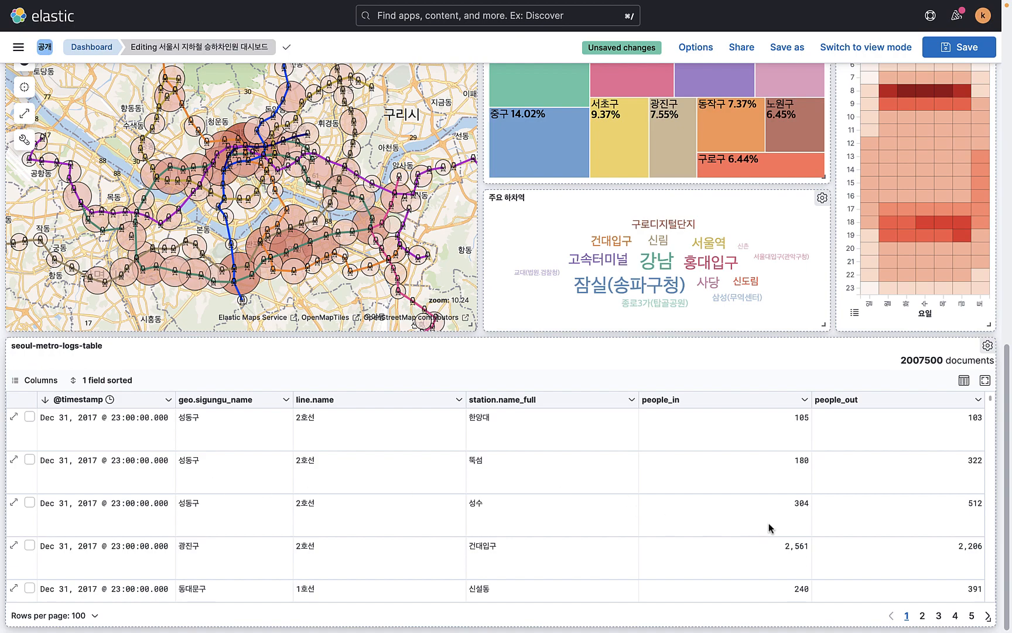
scroll(769, 527, "down", 10)
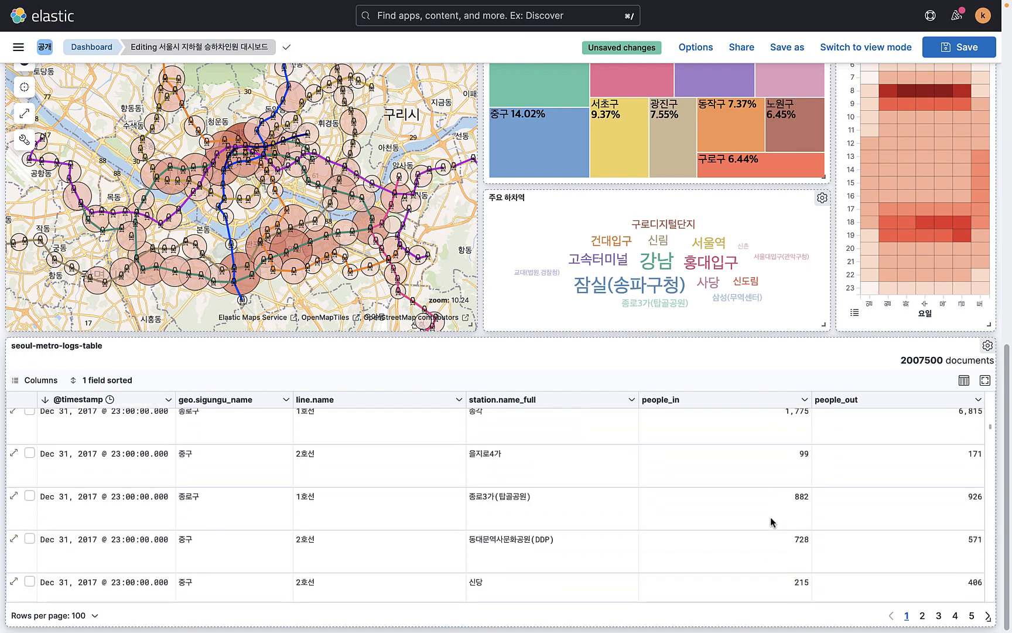
scroll(771, 521, "up", 15)
scroll(841, 396, "down", 5)
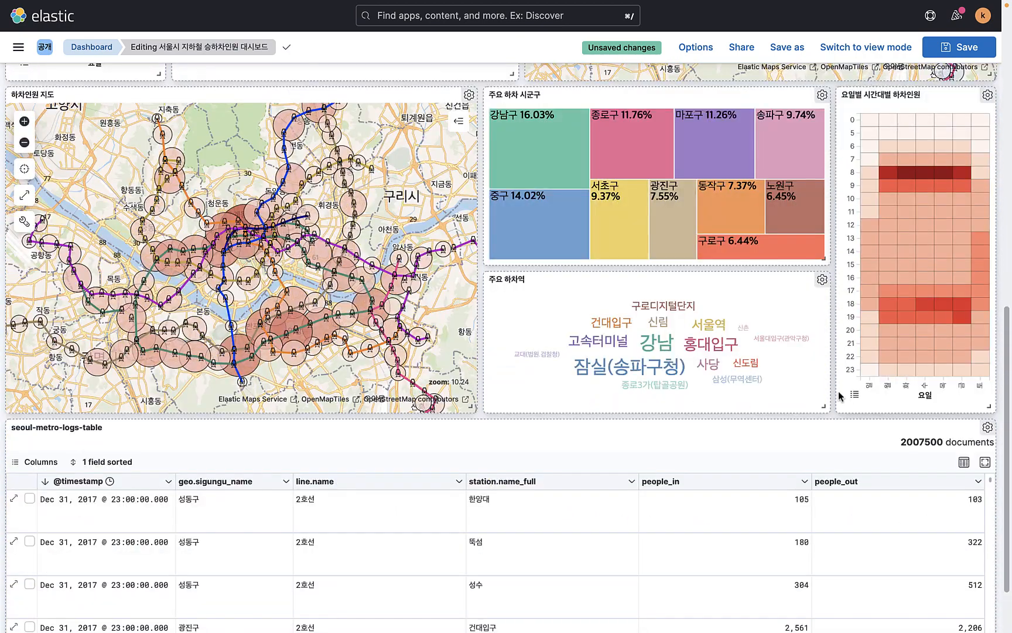
scroll(949, 410, "up", 15)
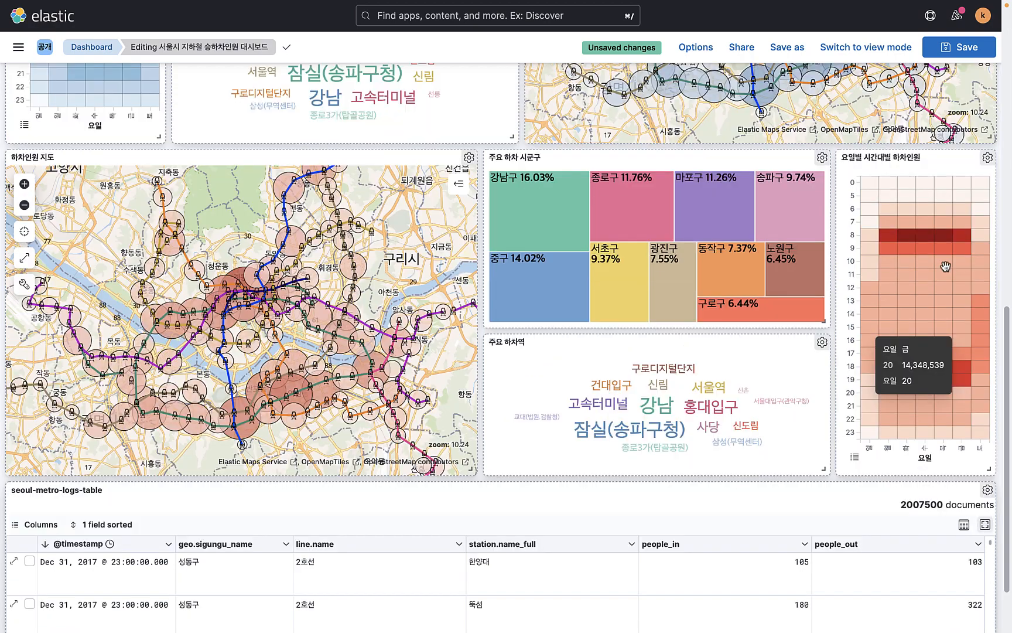
left_click(953, 47)
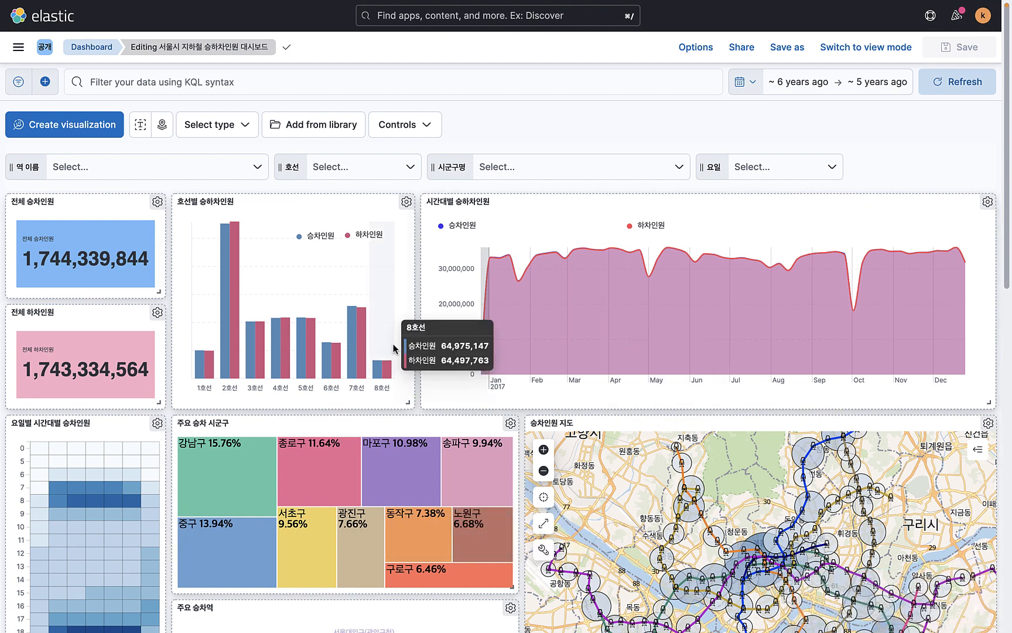
Exit the browser's full-screen view and check the available Kibana spaces and the navigation entries
mouse_move(216, 6)
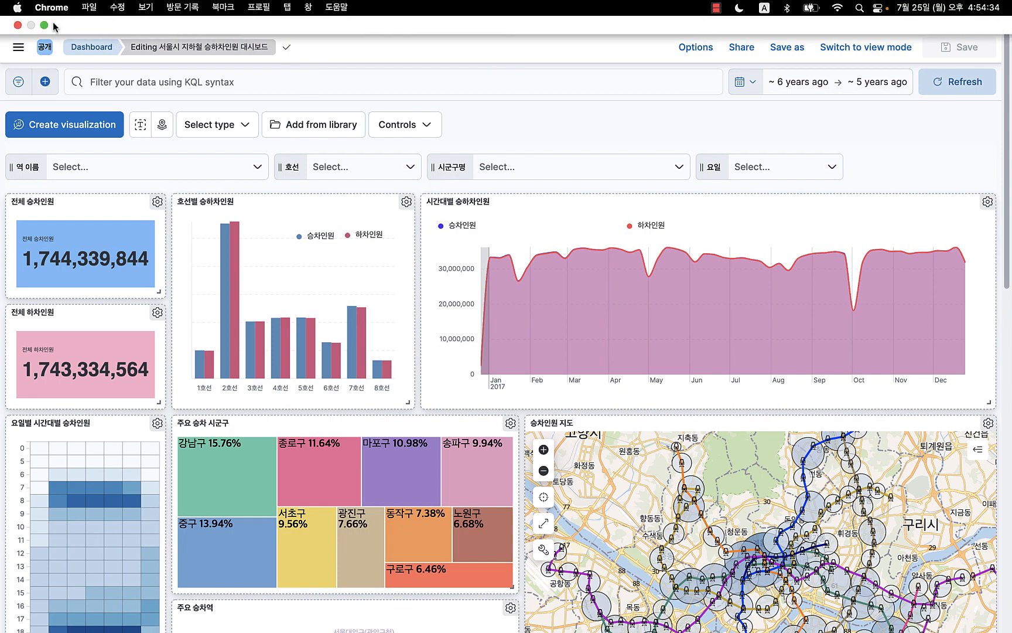
left_click(44, 25)
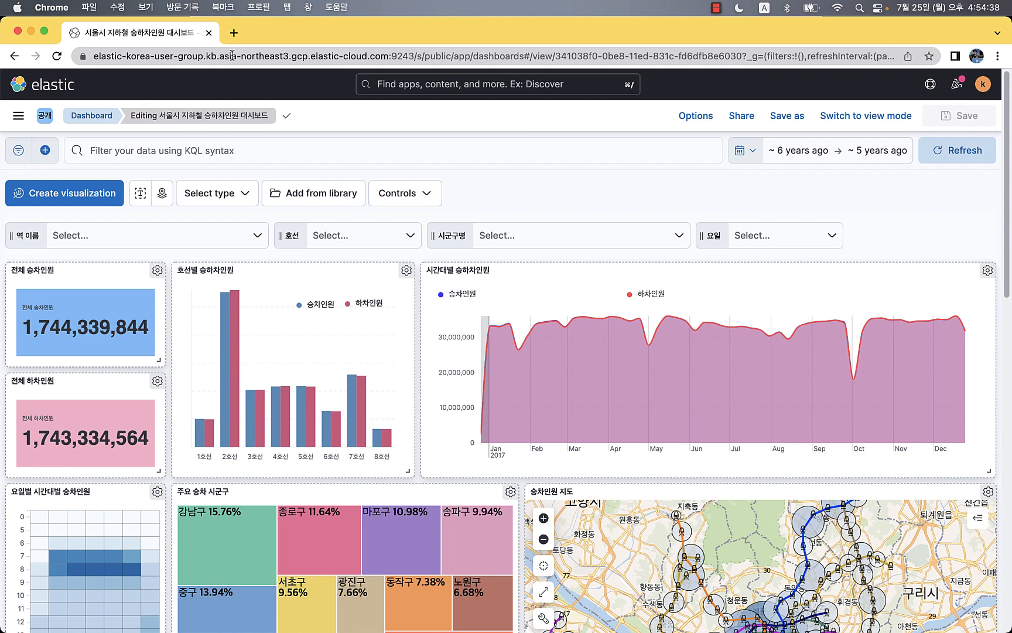
left_click(45, 116)
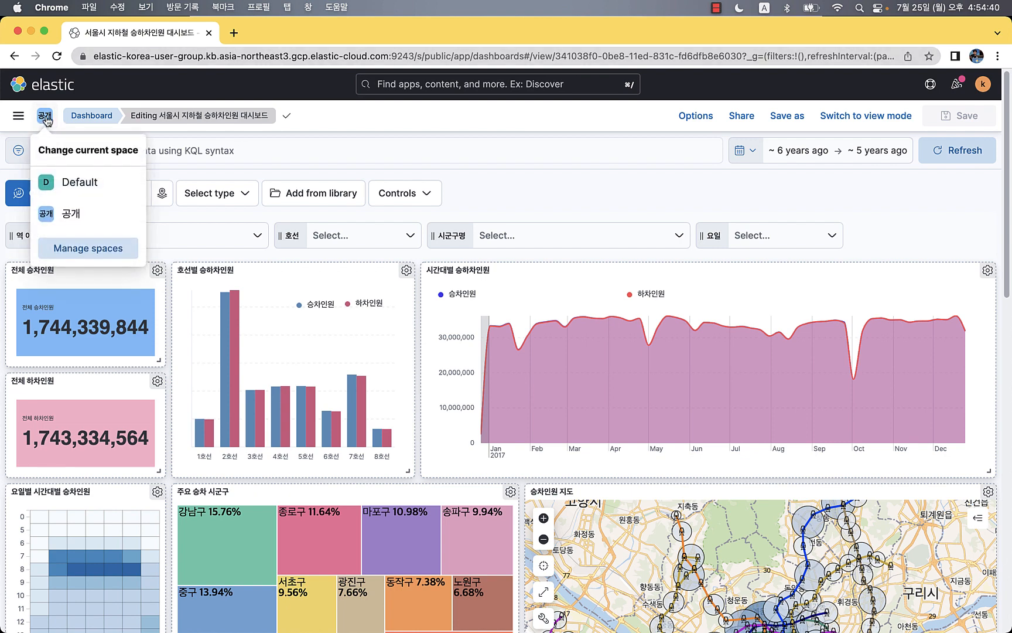
left_click(358, 120)
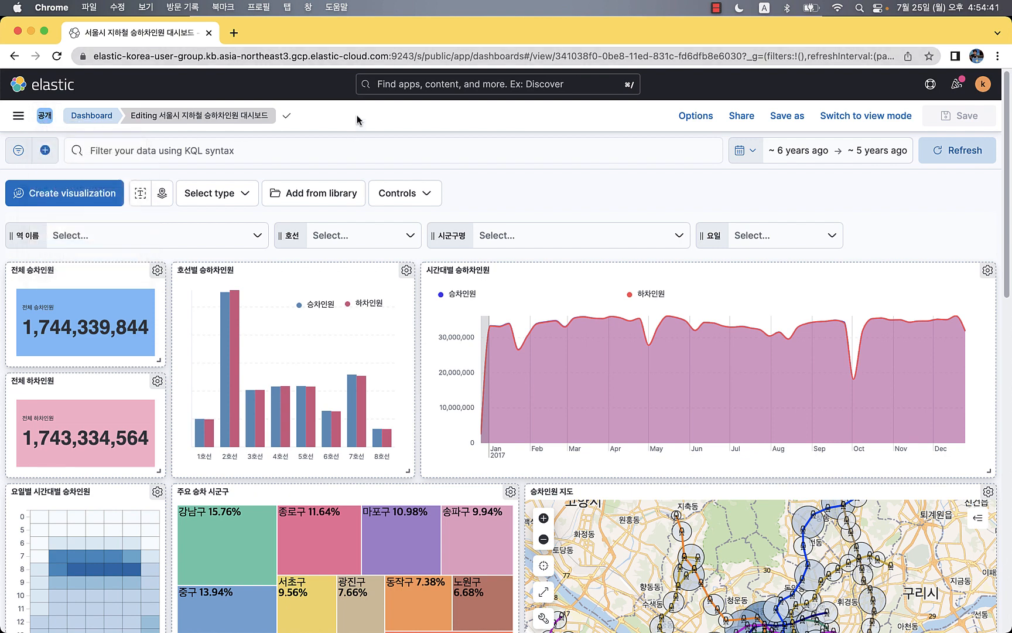
left_click(17, 118)
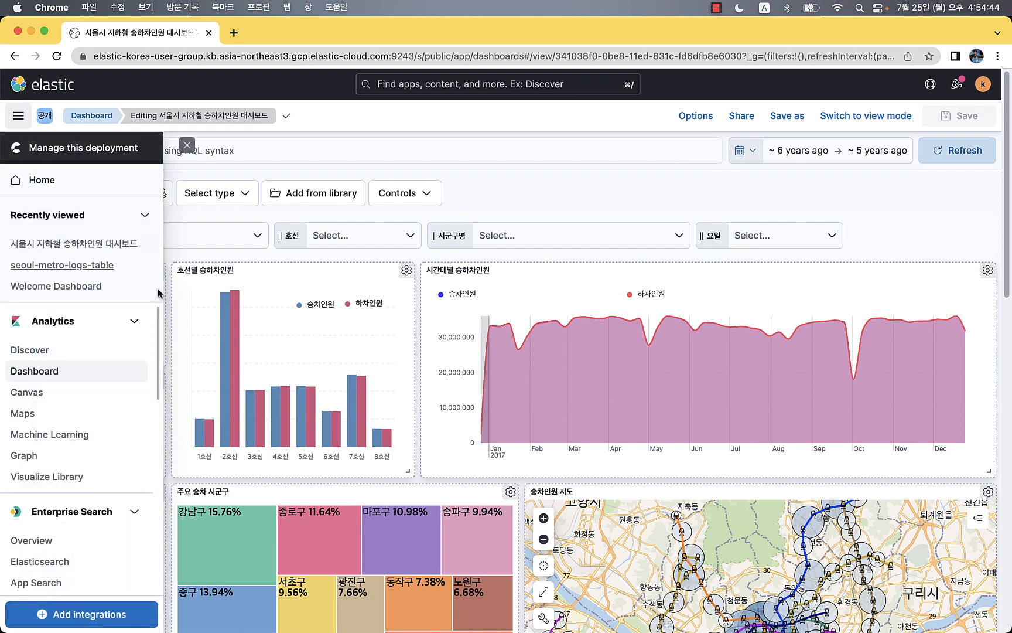
Reopen 서울시 지하철 승하차인원 대시보드 from the dashboard list and switch it to view mode
left_click(69, 116)
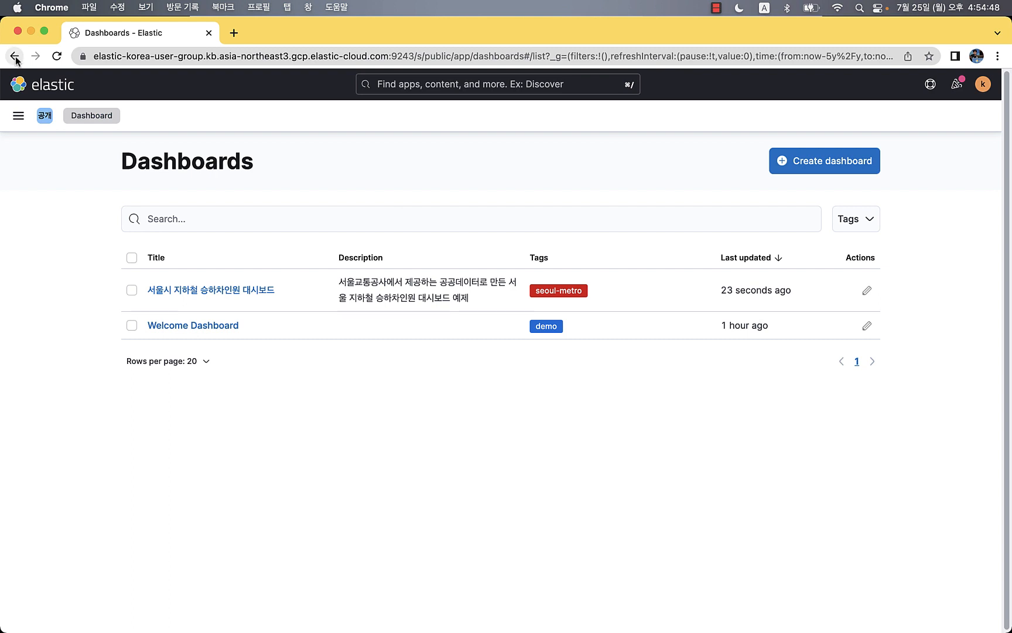
left_click(234, 290)
left_click(705, 56)
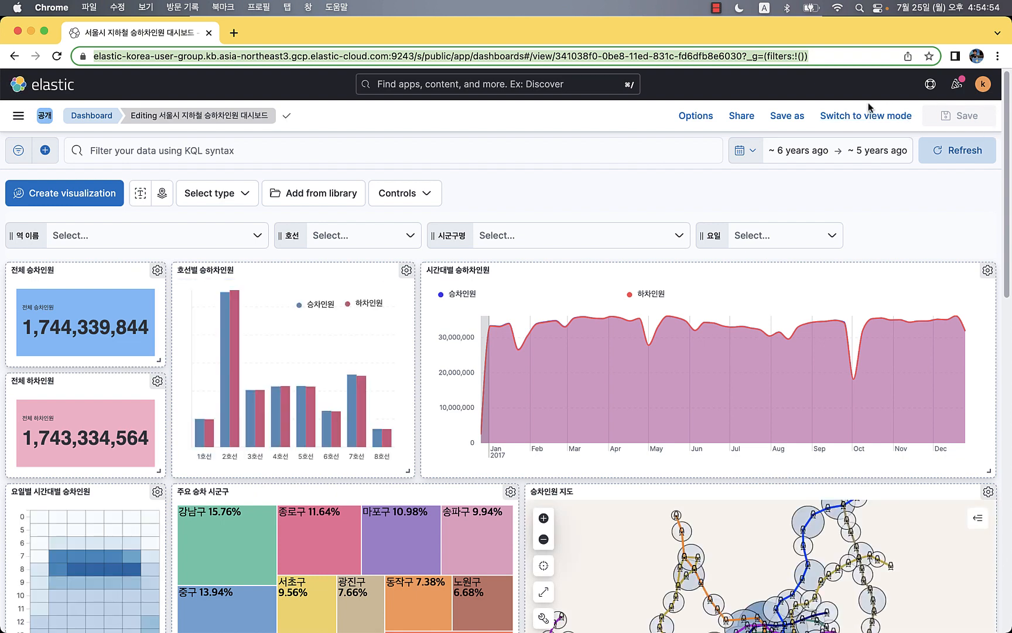
left_click(860, 120)
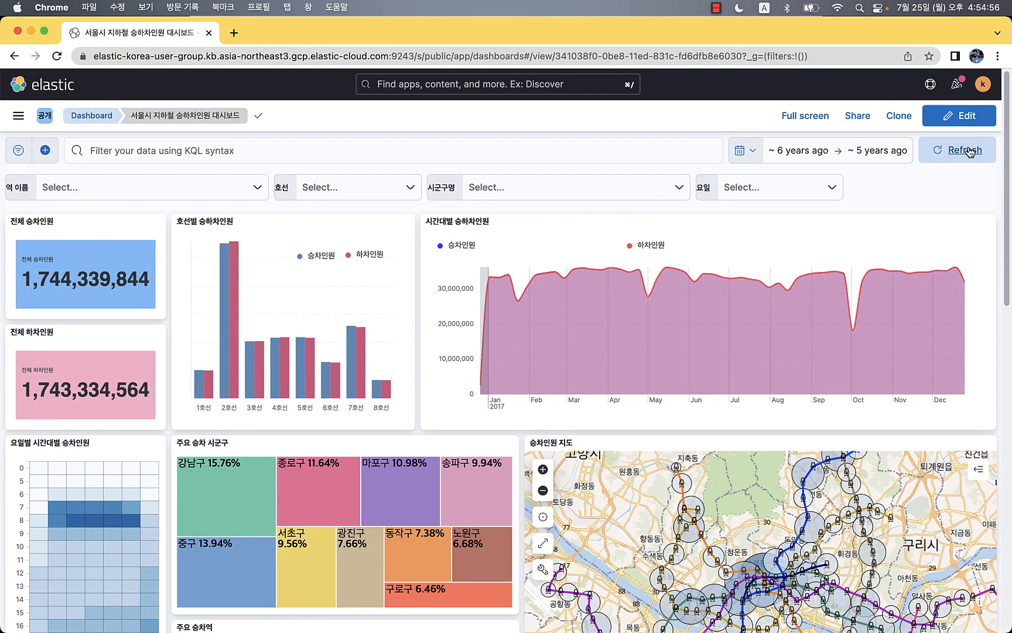
Generate a snapshot permalink for the dashboard with Short URL and Public URL enabled, and copy it
left_click(856, 117)
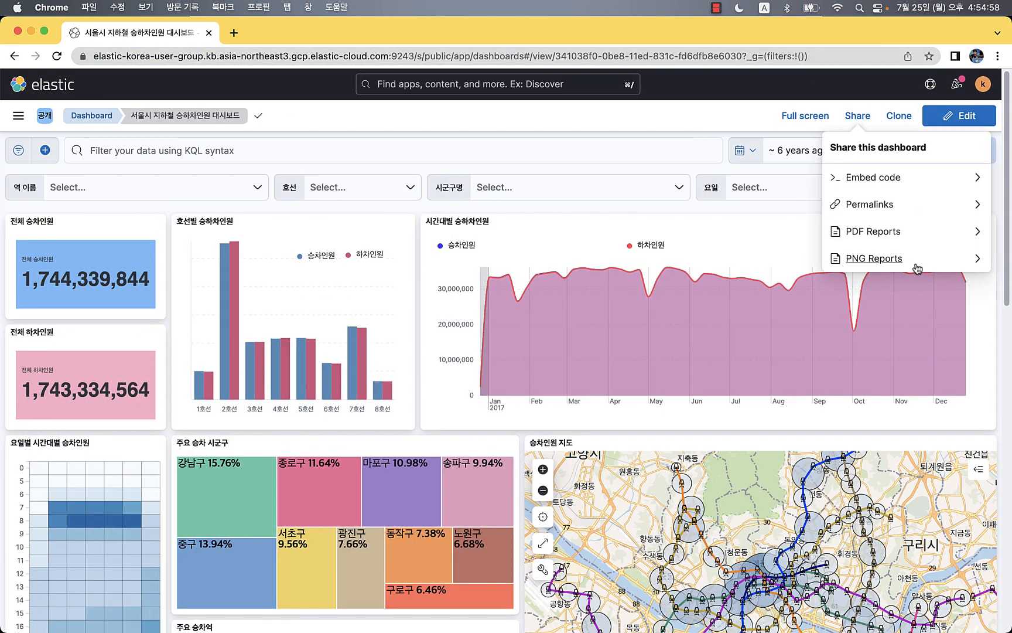
left_click(878, 209)
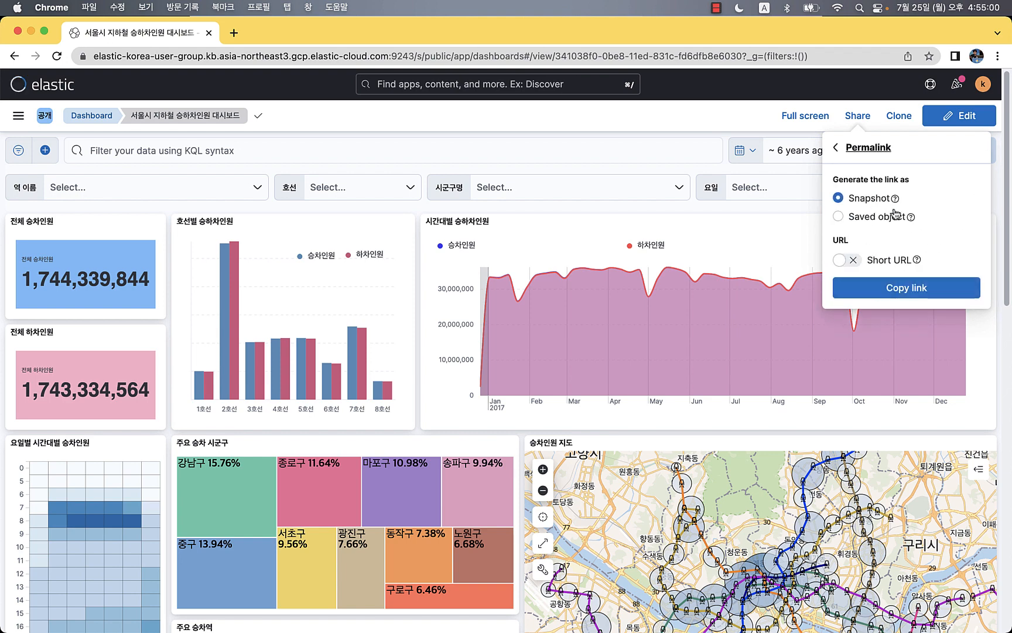
left_click(841, 284)
left_click(847, 261)
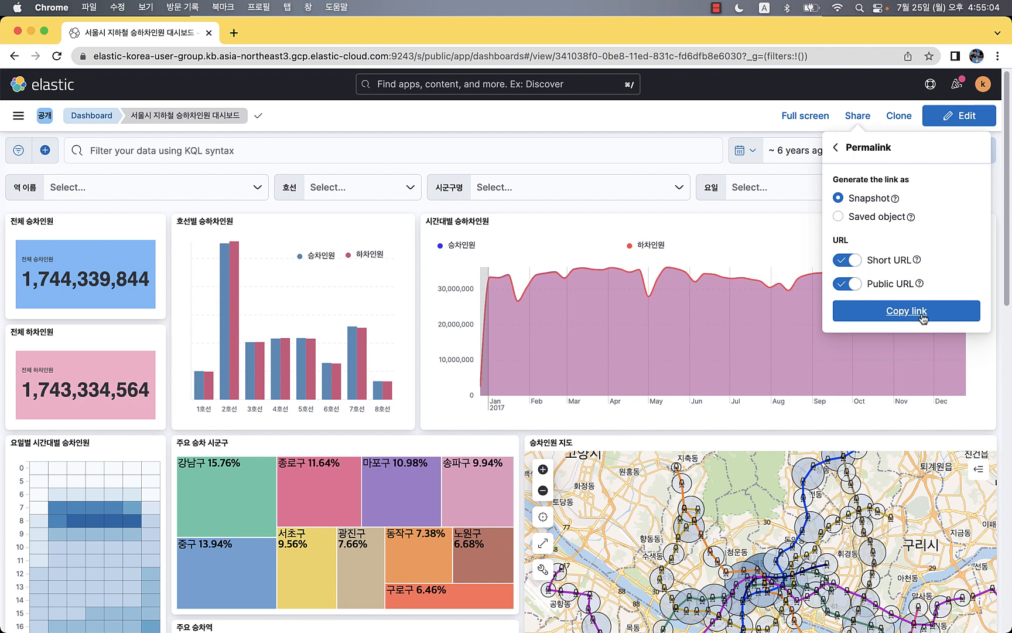
left_click(923, 318)
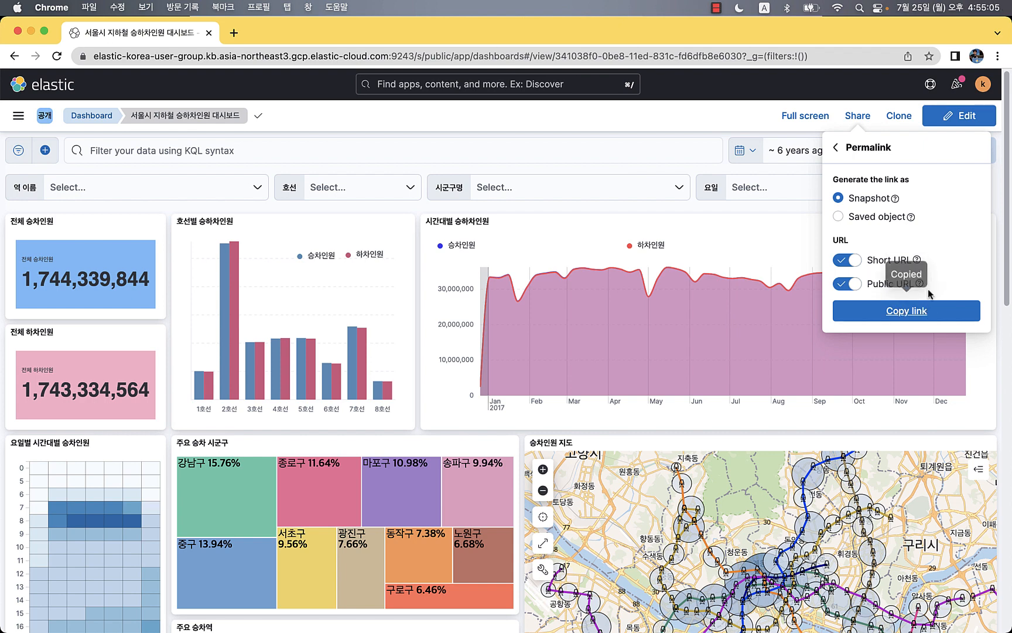
Open the Welcome Dashboard from the dashboard list in edit mode
left_click(92, 116)
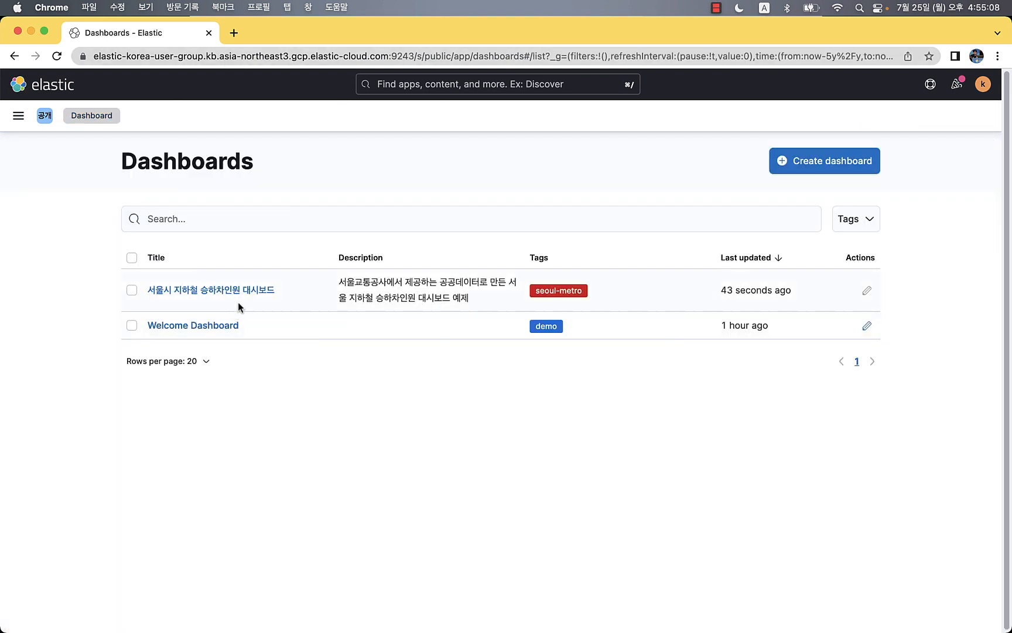
left_click(202, 326)
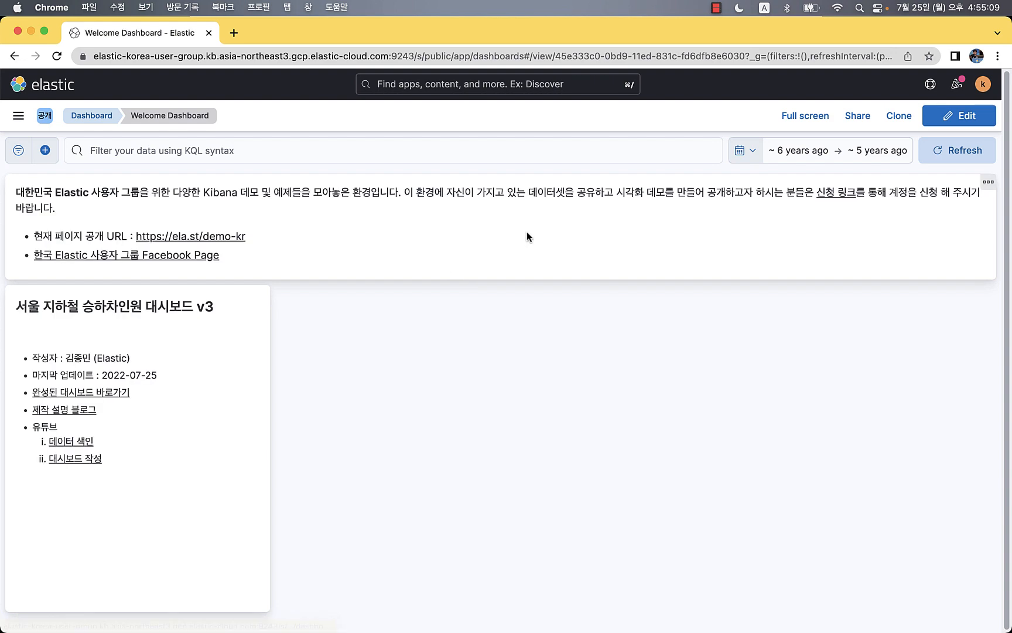
left_click(965, 117)
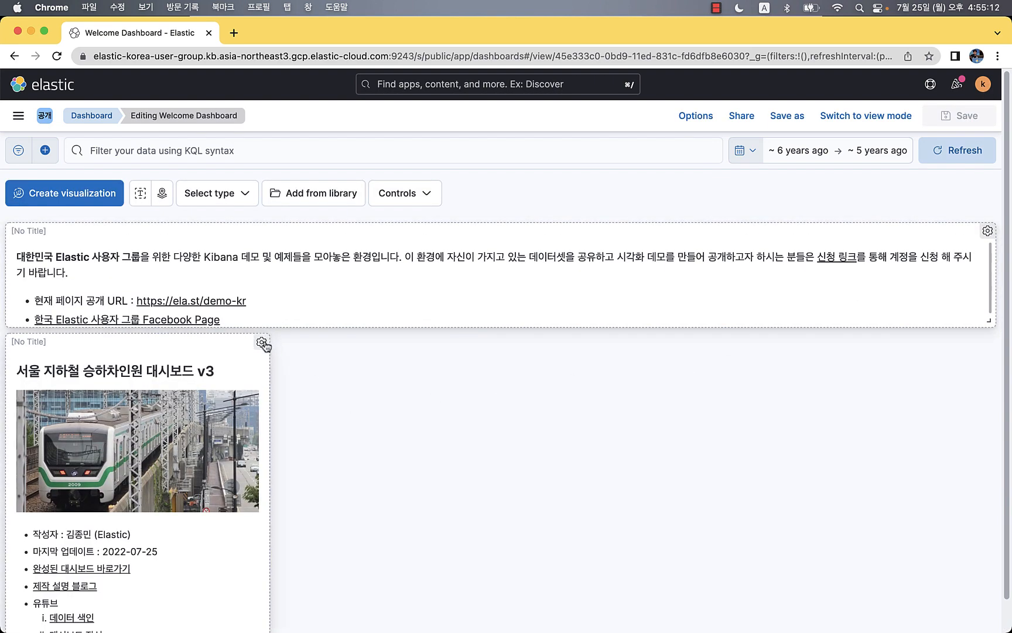
Paste the copied permalink as the 완성된 대시보드 바로가기 link target in the subway Markdown panel, apply it and return to the dashboard
left_click(262, 344)
left_click(163, 403)
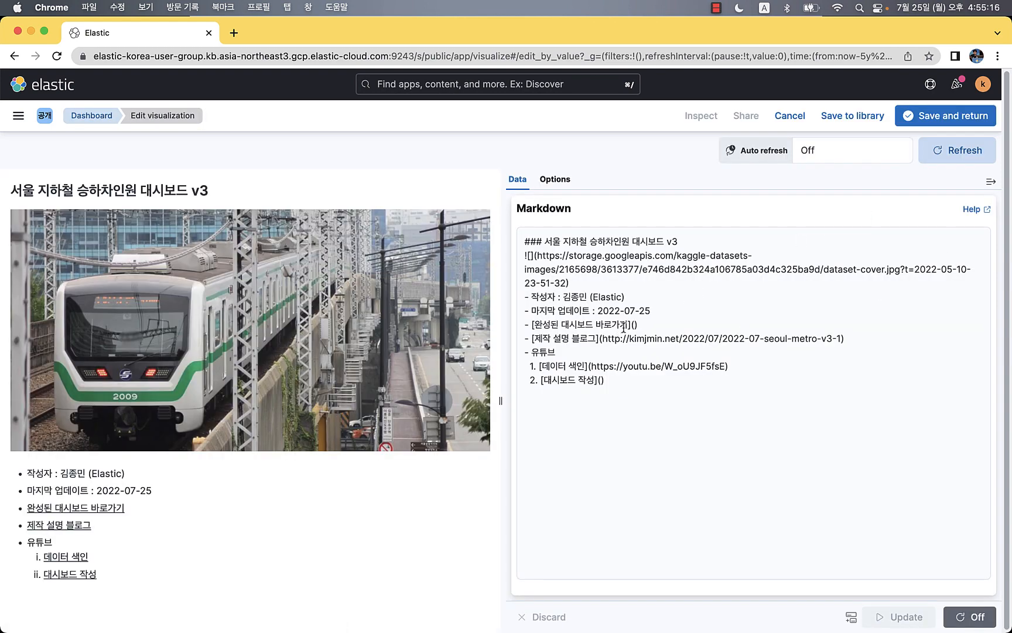
left_click(635, 324)
mouse_move(997, 312)
key("super+v")
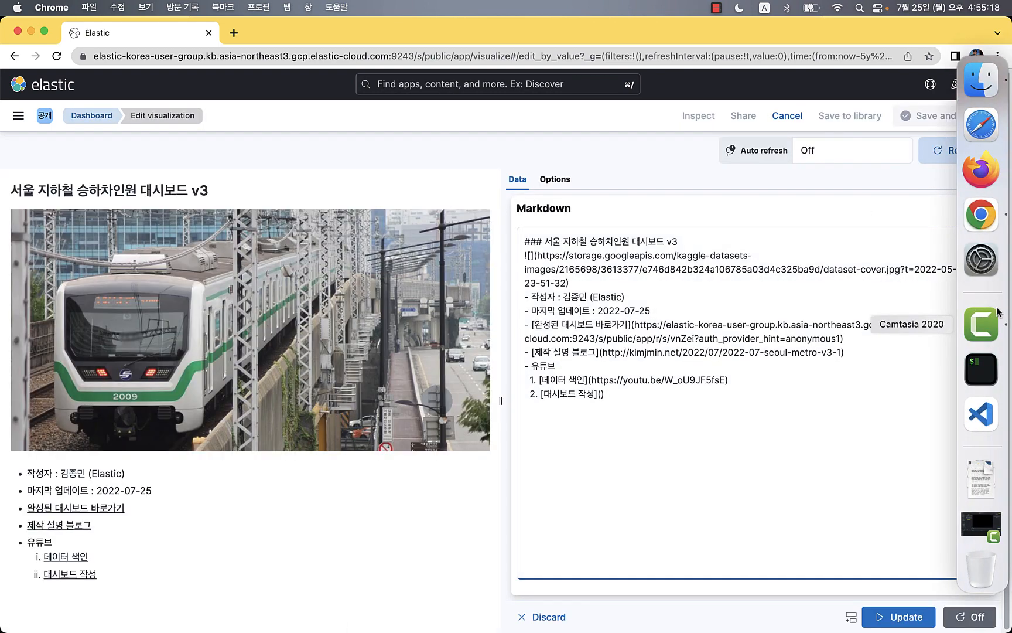
left_click(897, 616)
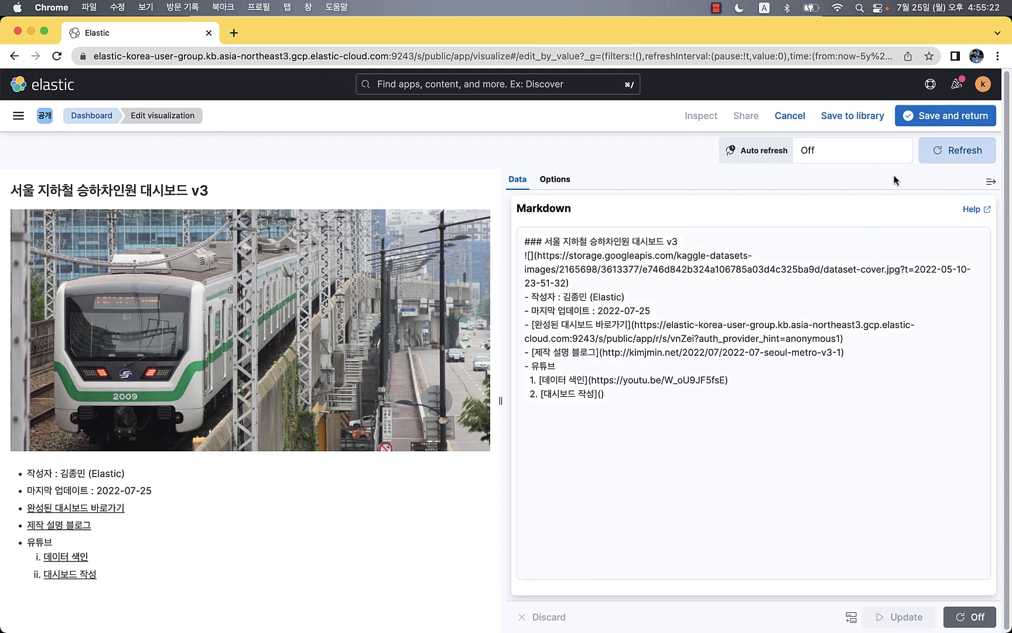
left_click(933, 120)
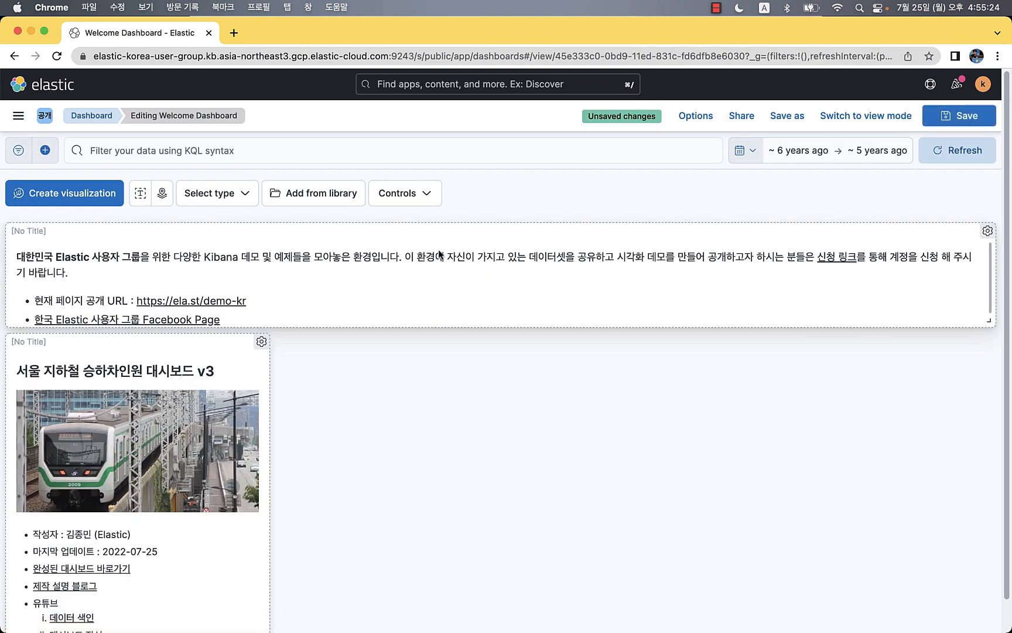
Save the Welcome Dashboard with its changes kept and switch it to view mode
left_click(874, 116)
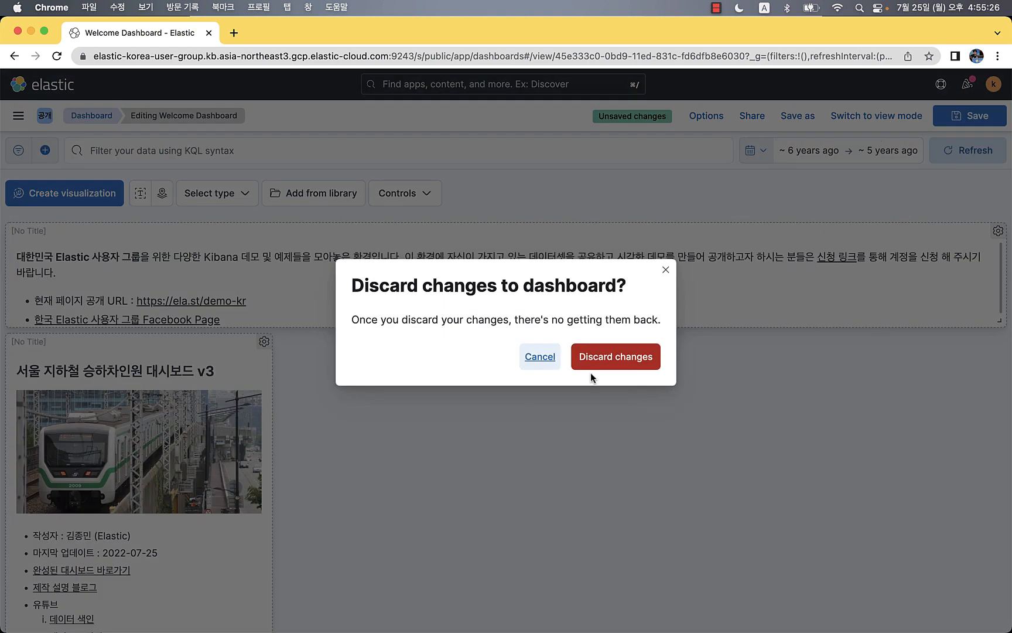
key("Escape")
left_click(948, 116)
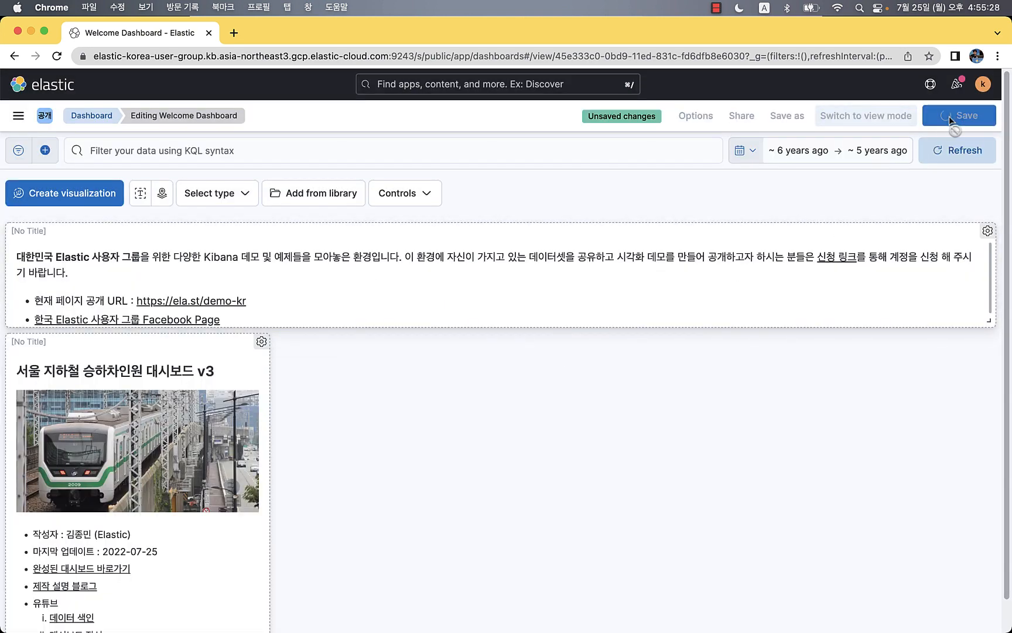
left_click(869, 124)
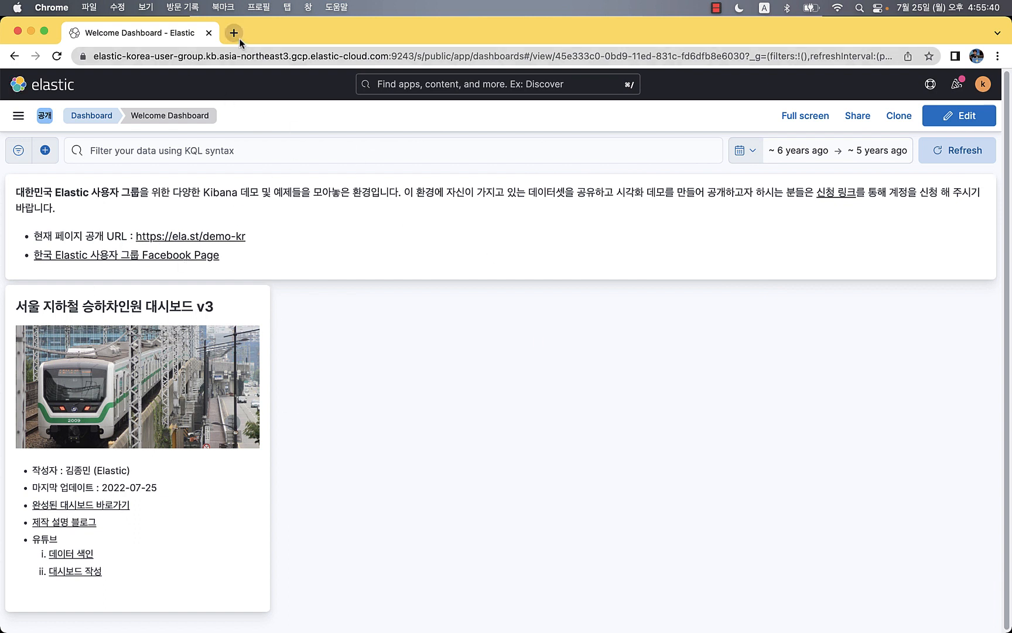
key("super+shift+n")
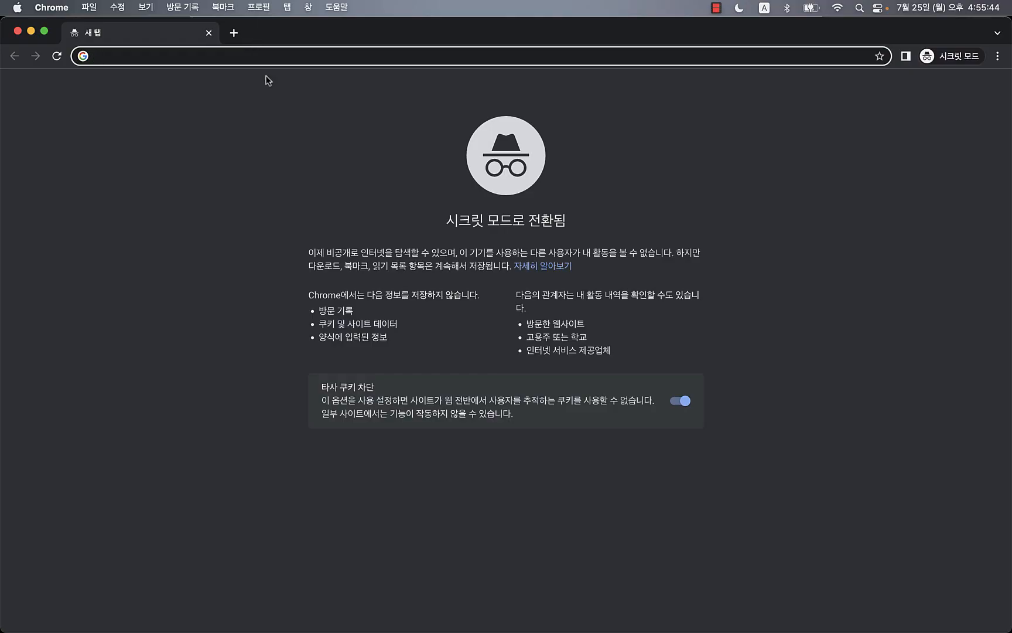
type("https")
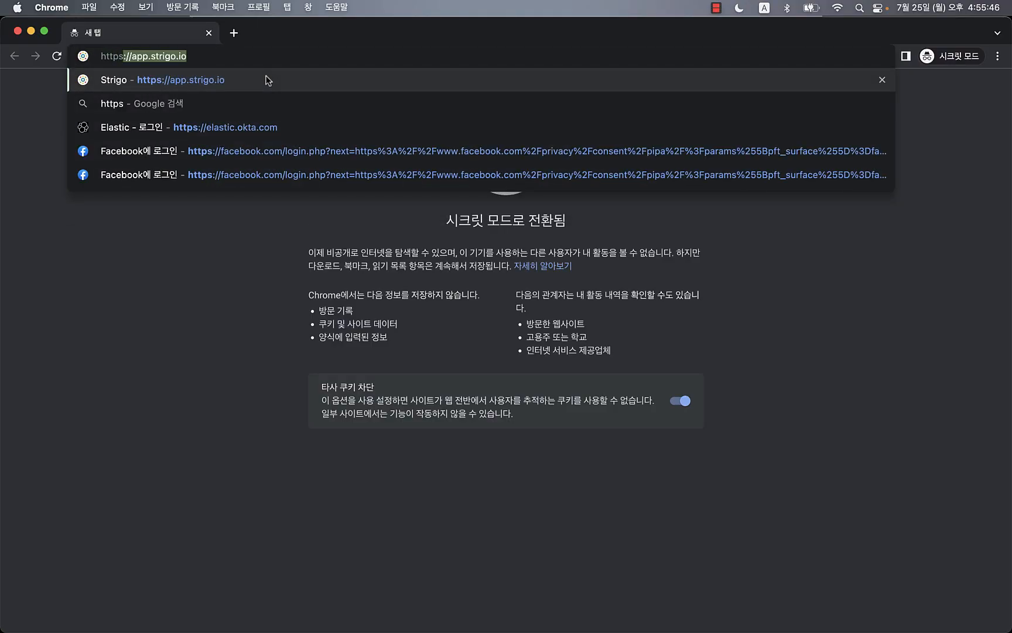
type("://ela.")
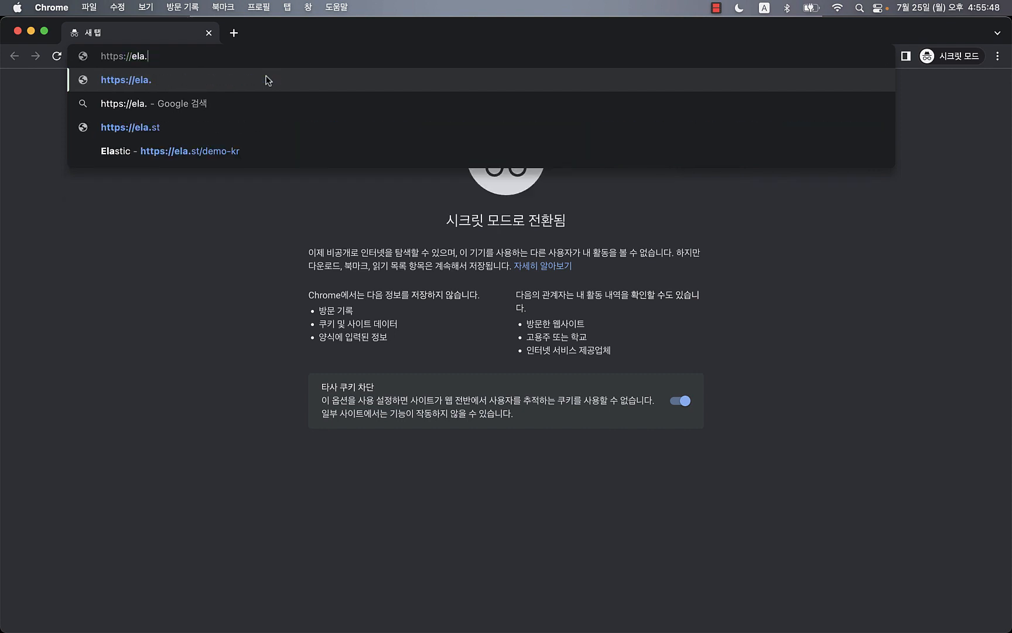
type("st/")
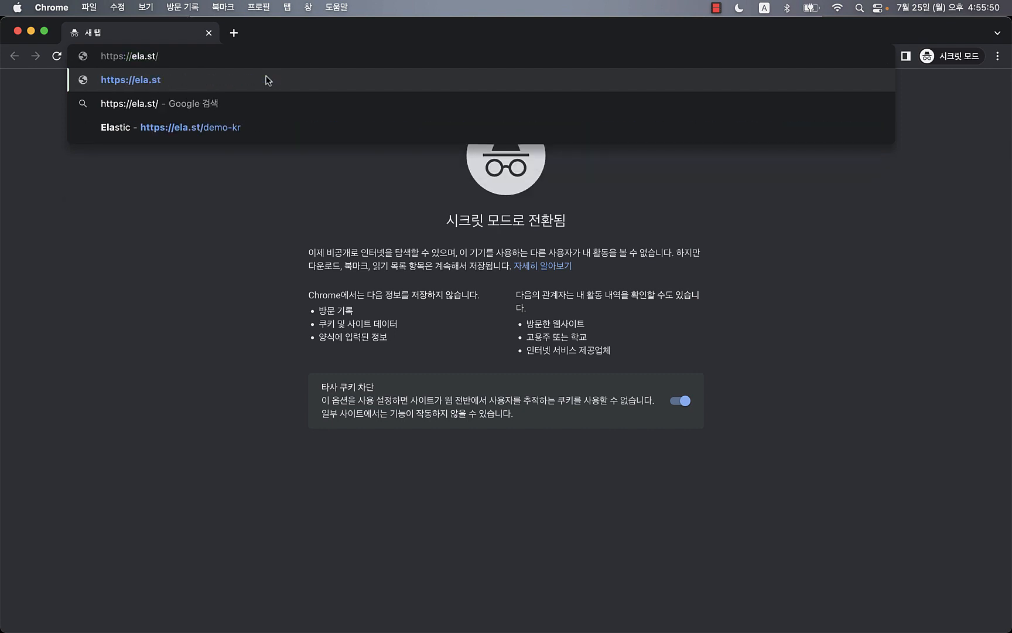
type("demo")
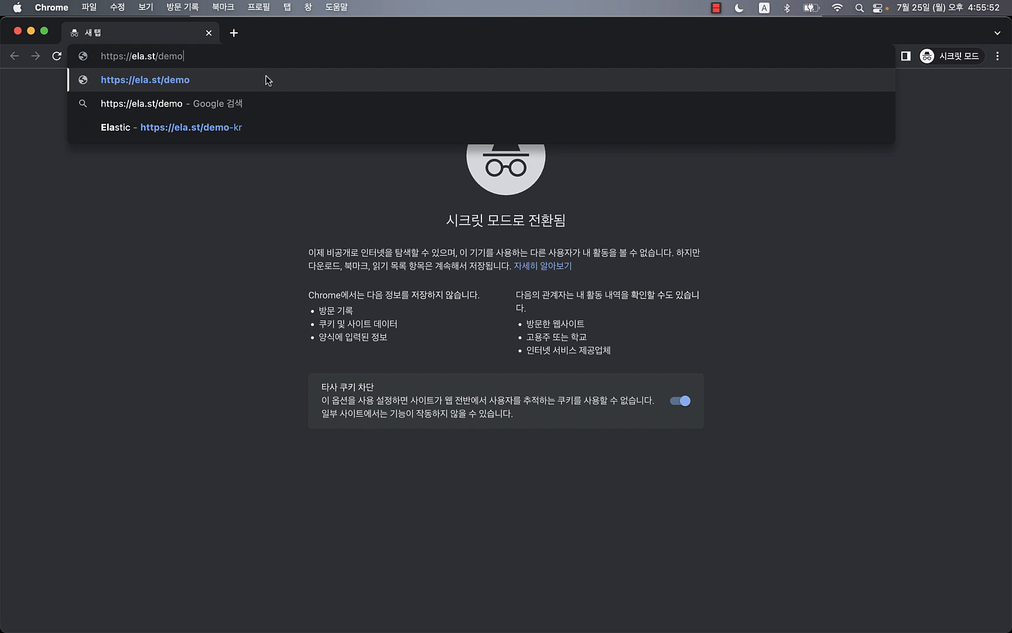
type("-kr")
key("super+a")
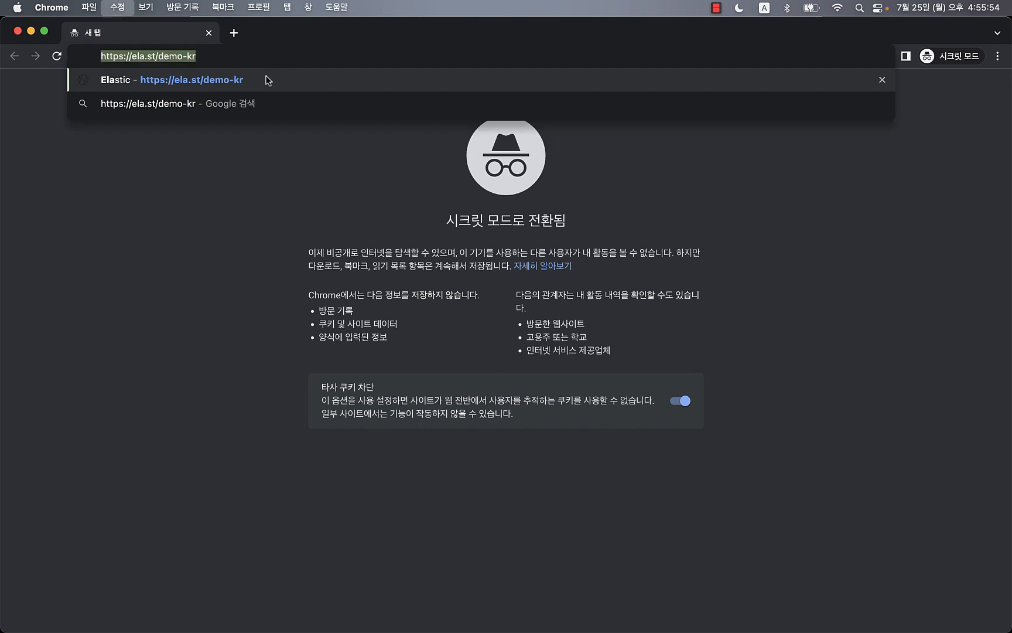
key("Return")
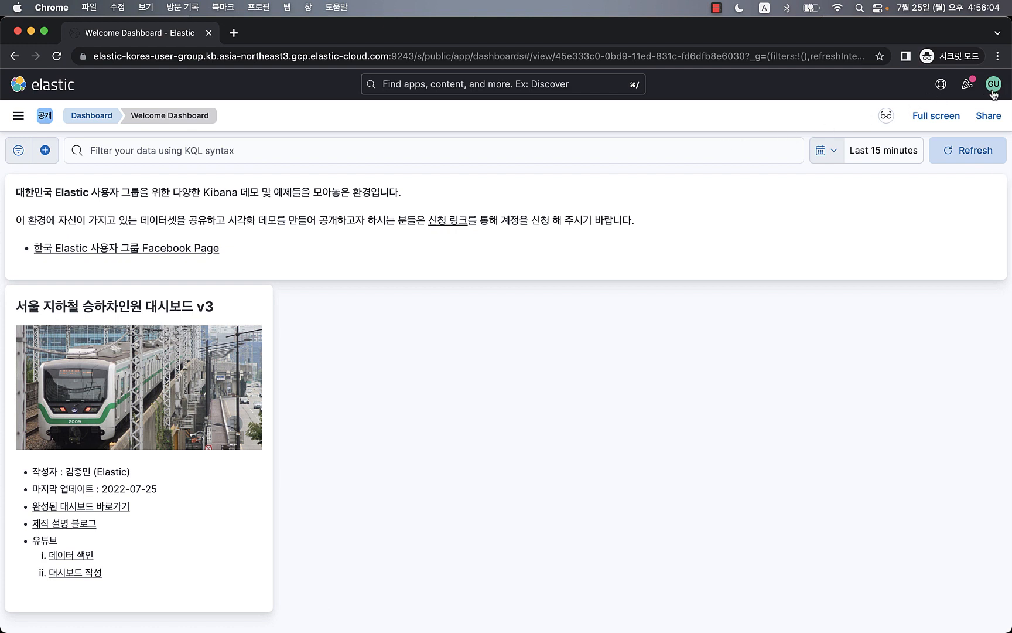
Examine what a guest can reach in Stack Management, including Rules and Connectors and the fields of the seoul-metro-logs* data view
left_click(18, 116)
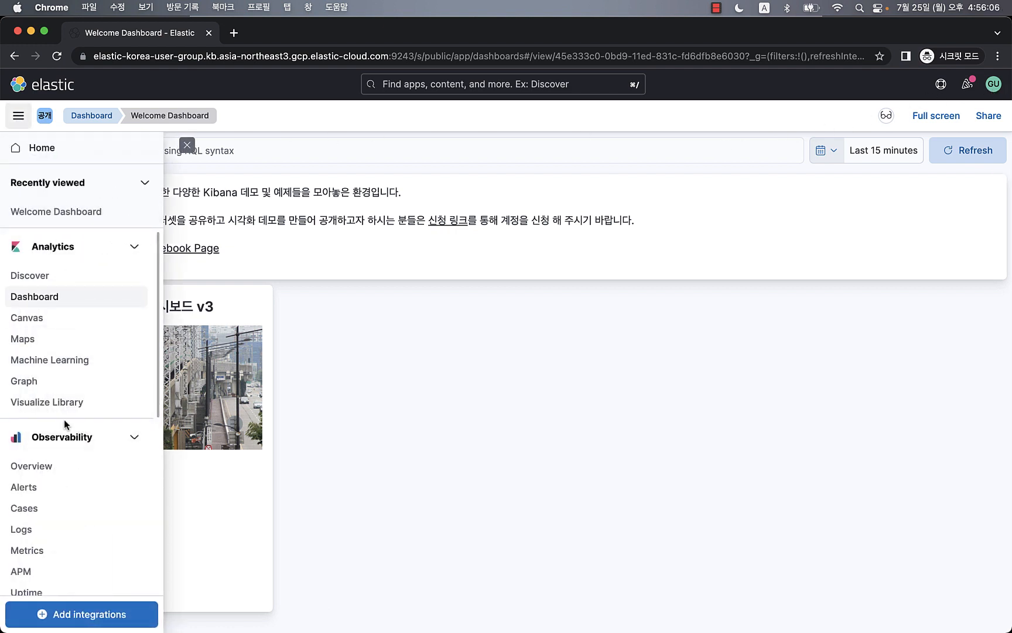
scroll(64, 422, "down", 5)
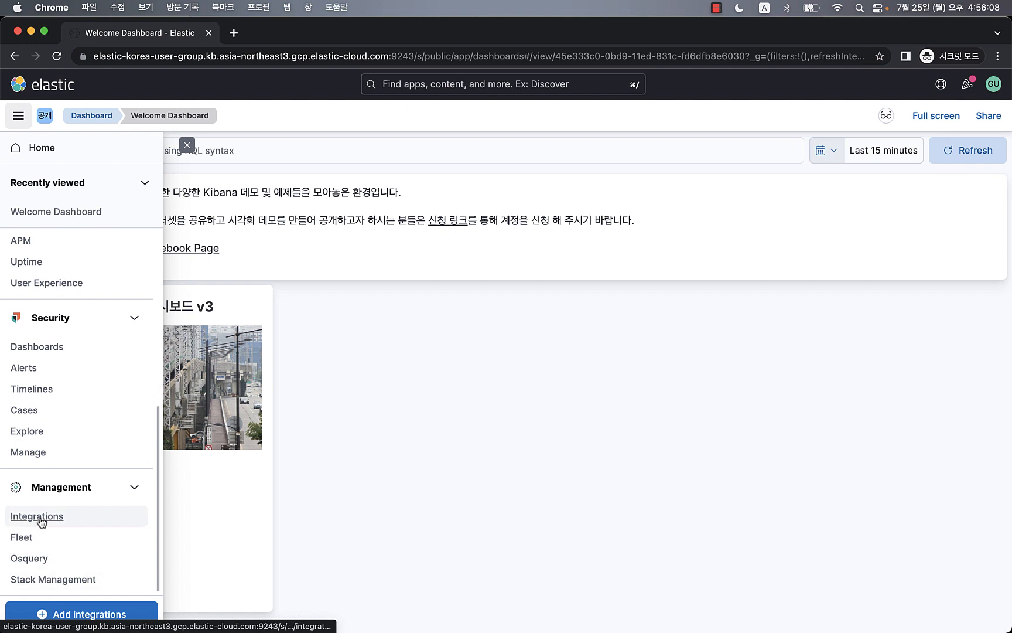
left_click(40, 577)
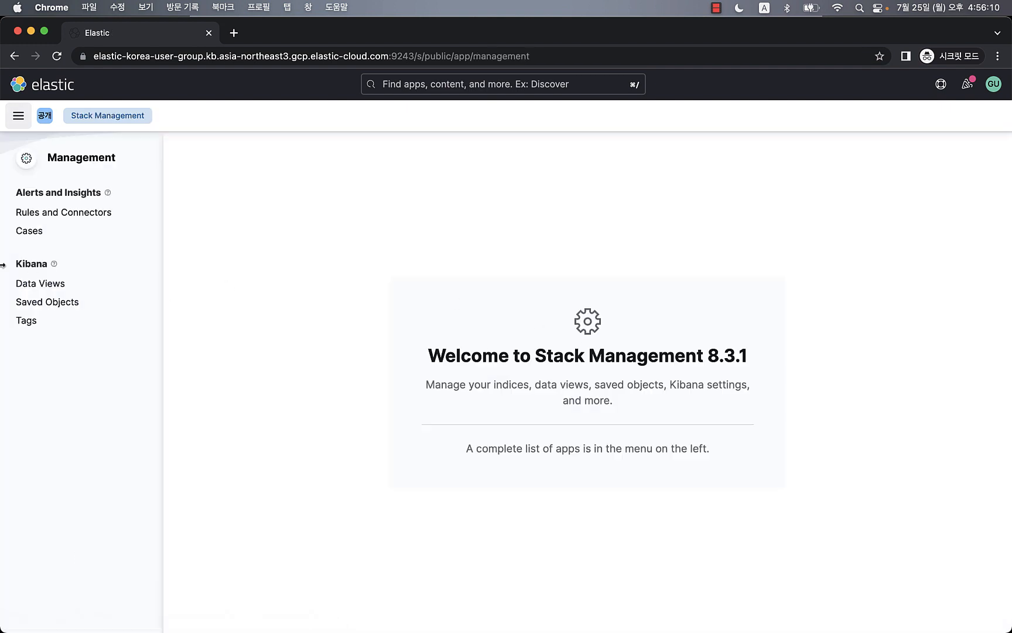
left_click(59, 214)
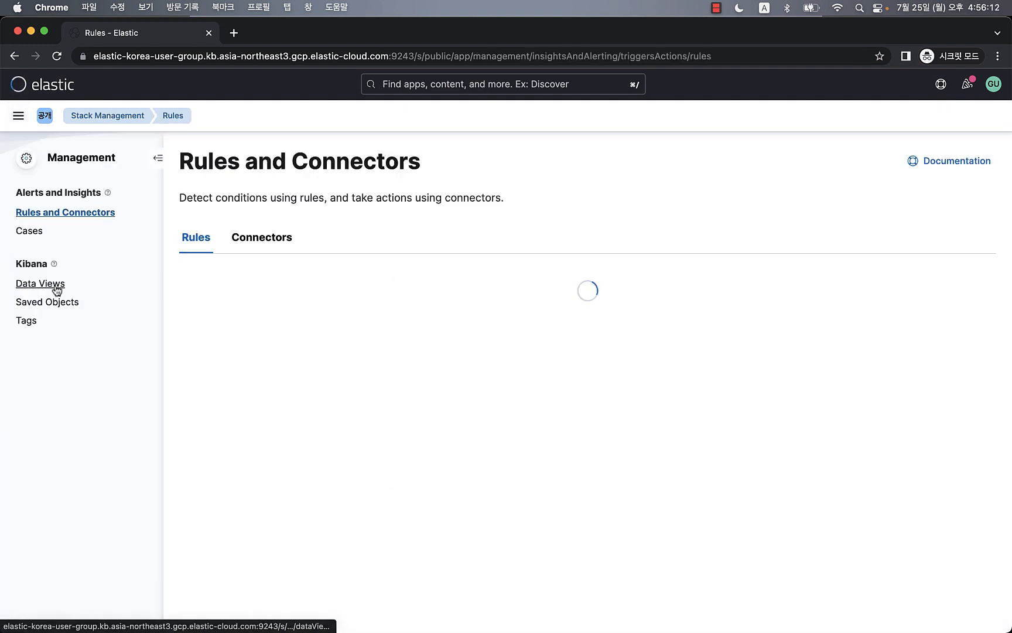
left_click(56, 287)
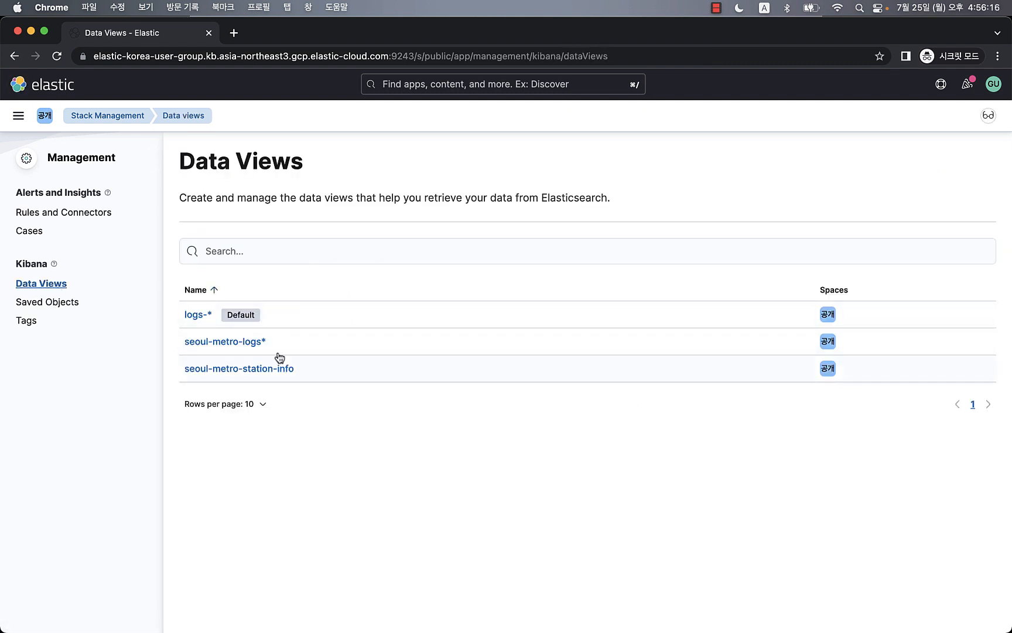
left_click(234, 342)
scroll(738, 247, "down", 3)
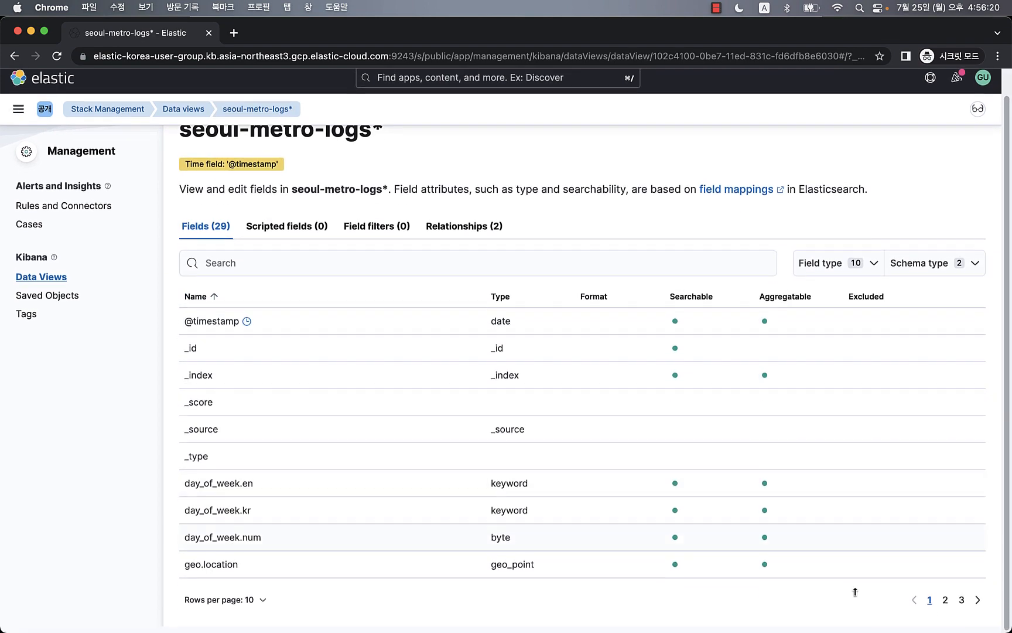
scroll(341, 289, "up", 2)
Check the guest's access to Canvas and return to the Welcome Dashboard
left_click(18, 114)
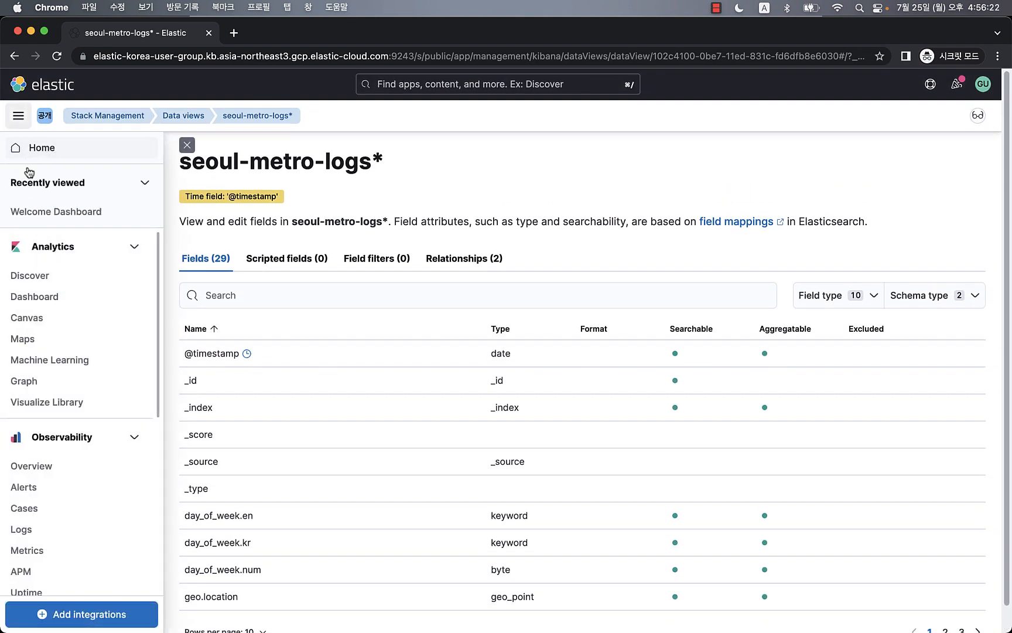
left_click(88, 316)
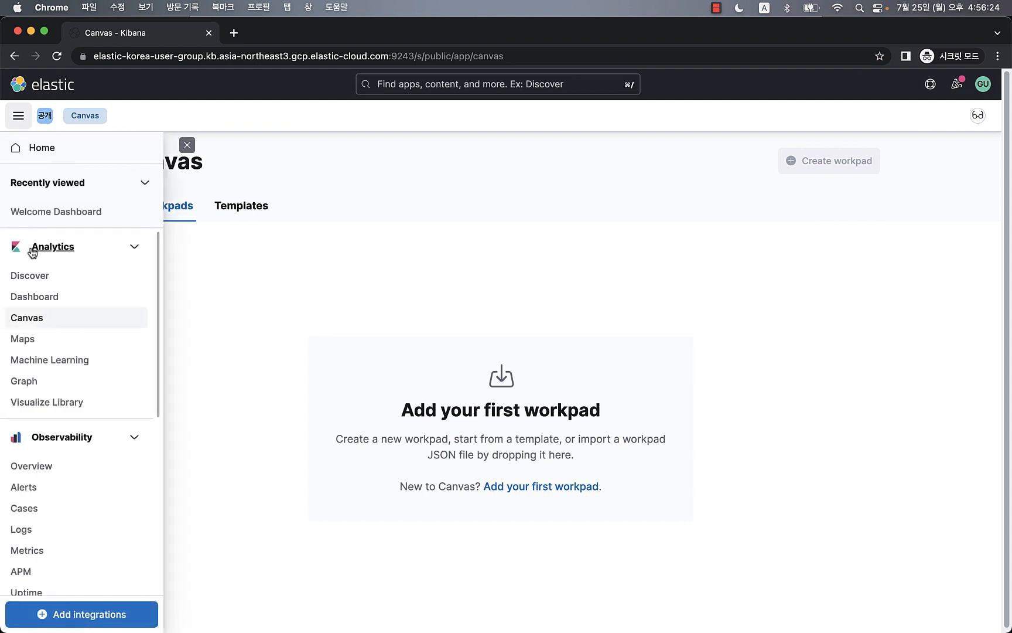
left_click(73, 298)
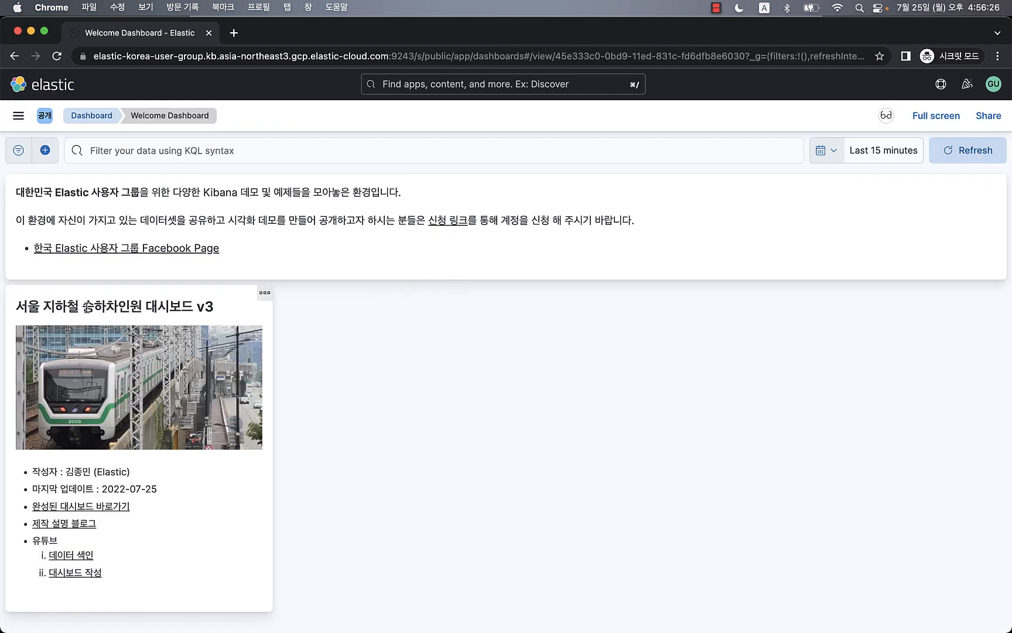
Follow the 완성된 대시보드 바로가기 link, open 서울시 지하철 승하차인원 대시보드 as a guest and look through its panels
left_click(106, 511)
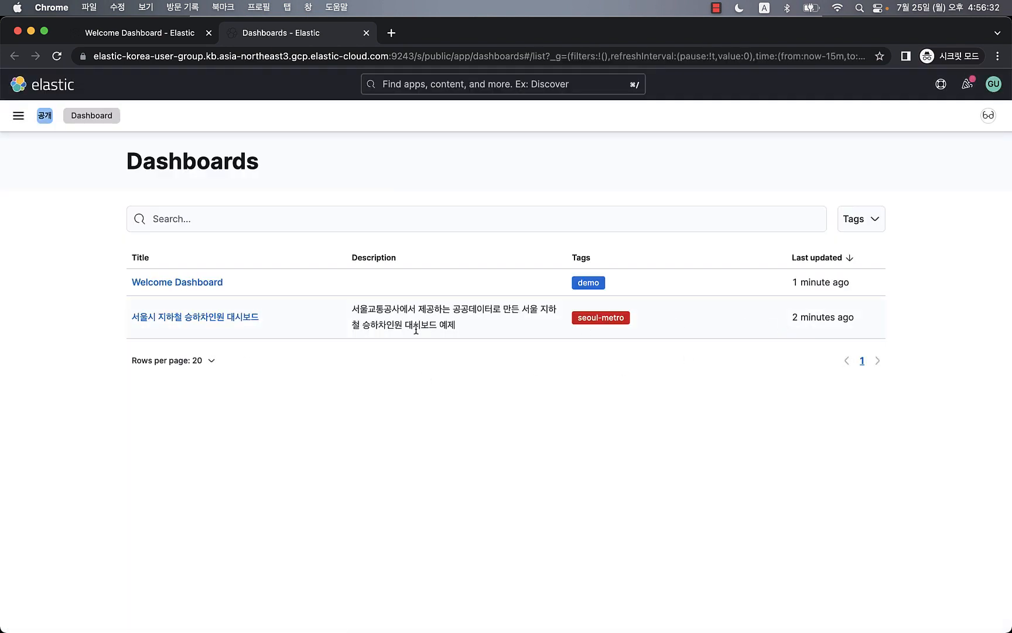
left_click(199, 321)
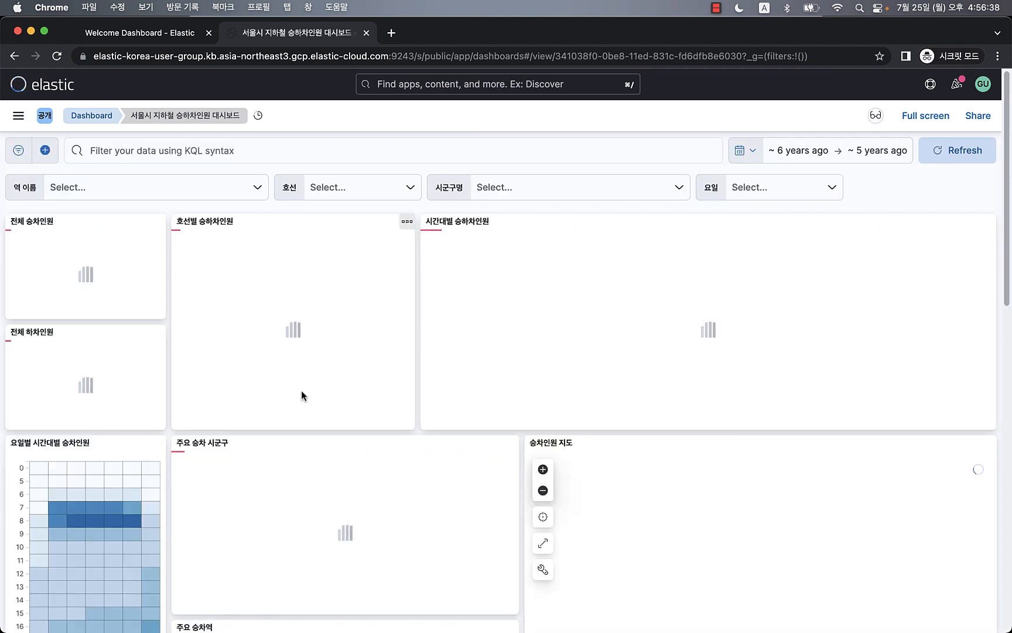
scroll(527, 494, "down", 15)
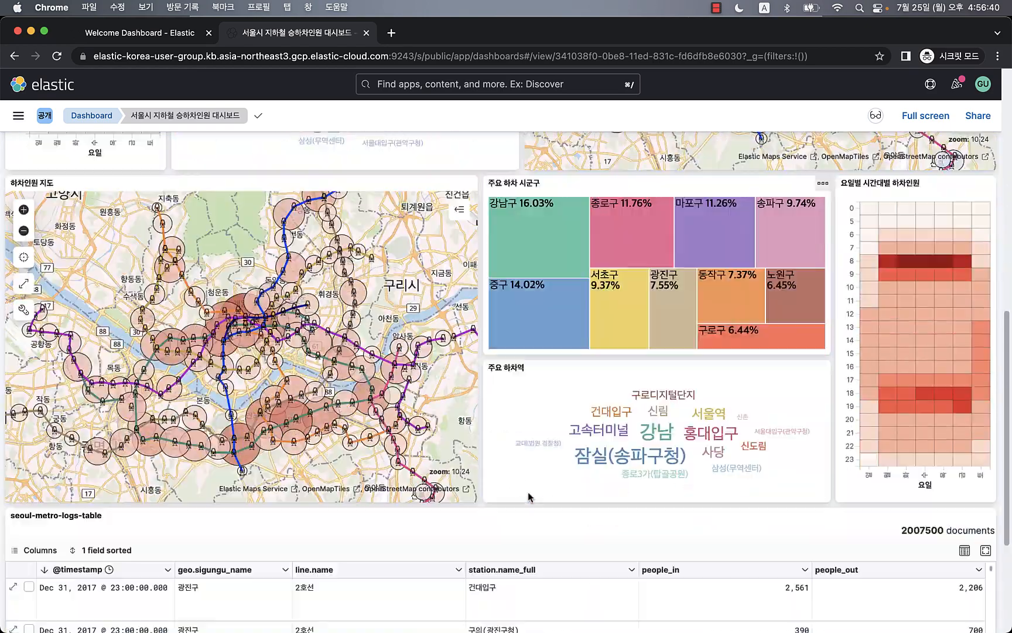
scroll(527, 497, "up", 15)
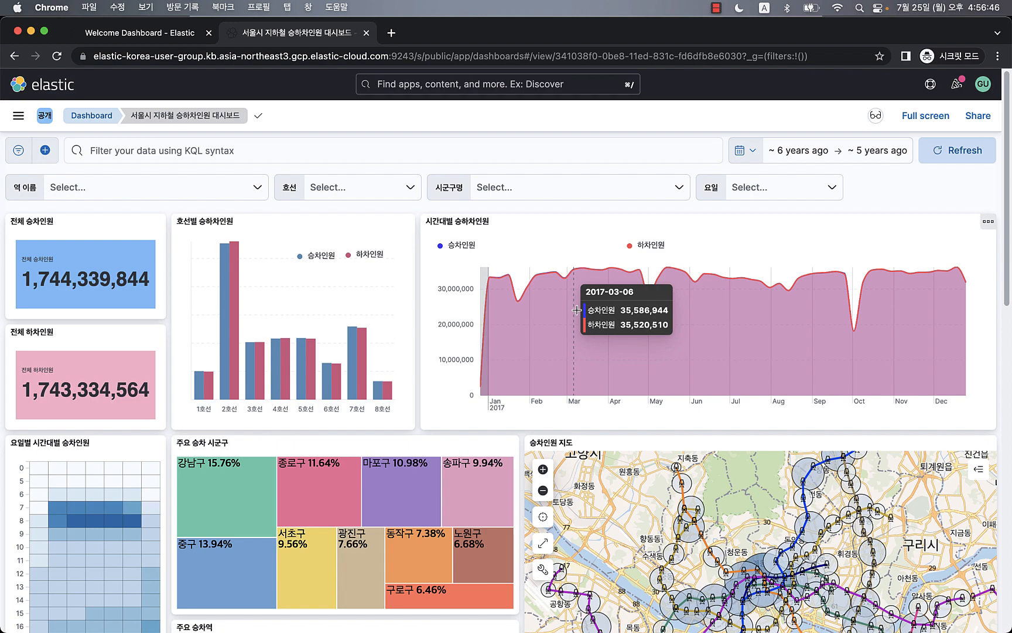
scroll(646, 517, "down", 3)
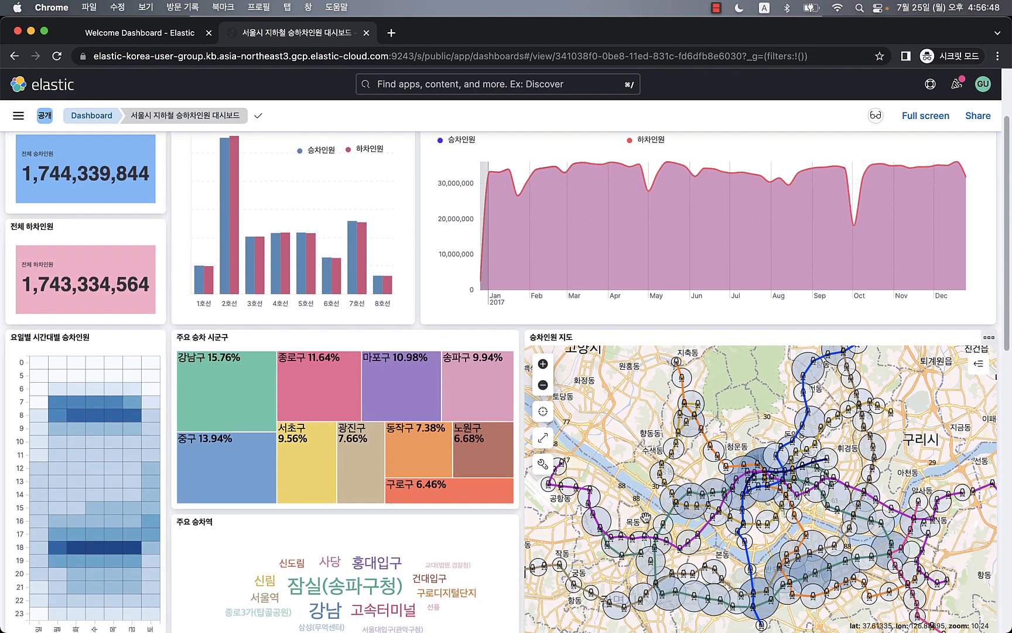
scroll(646, 518, "up", 4)
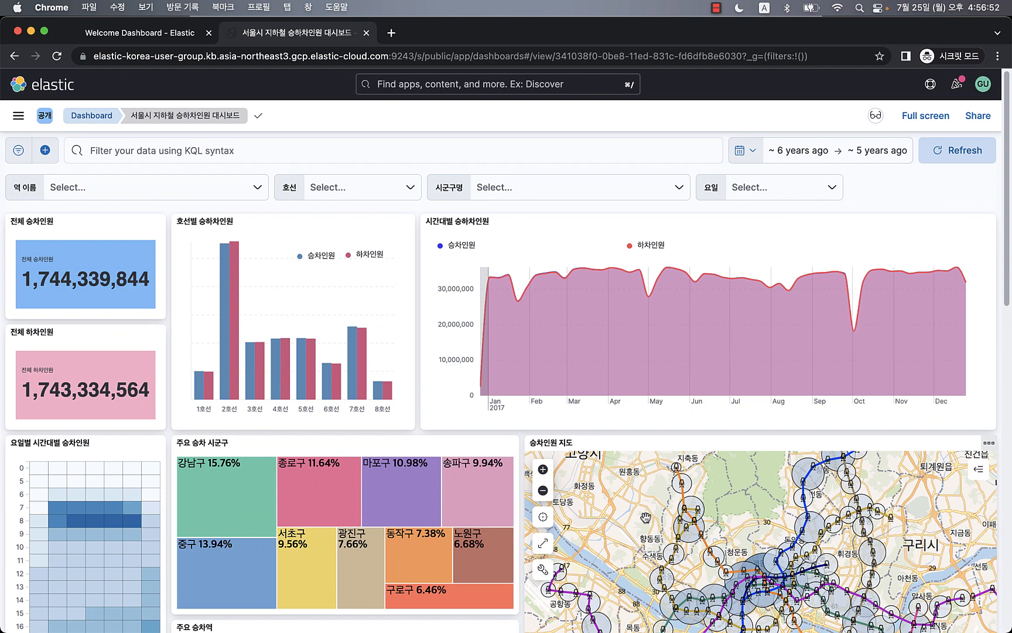
Try the guest's search and filter controls, and view the subway dashboard in full screen before returning to normal view
left_click(202, 180)
left_click(455, 154)
left_click(923, 194)
left_click(944, 123)
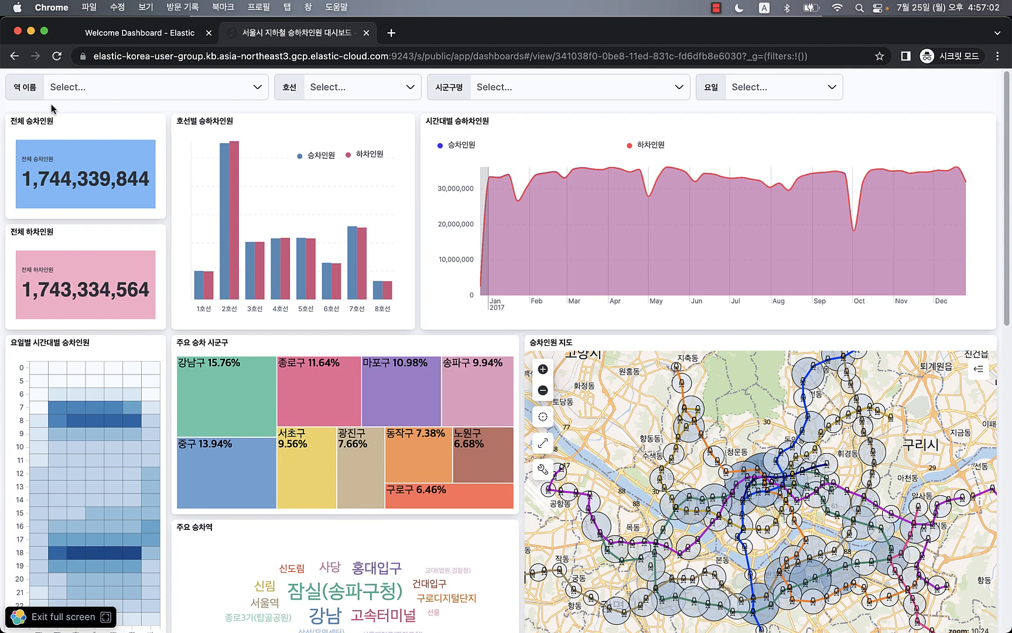
left_click(97, 626)
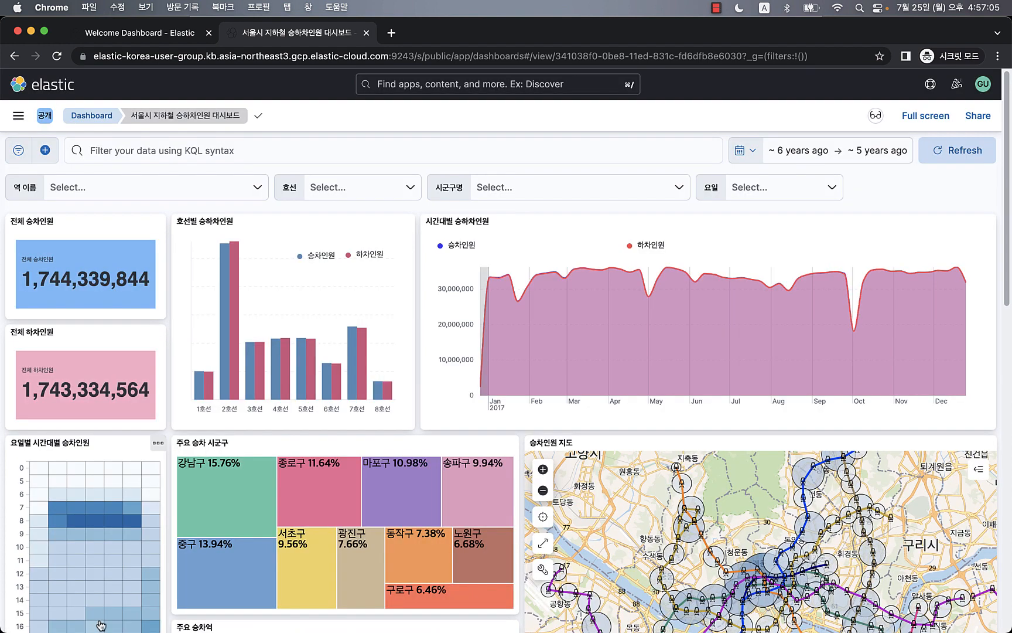
Check the 역 이름 control and the KQL field suggestions, and review the subway dashboard down to its log table
left_click(230, 188)
left_click(335, 150)
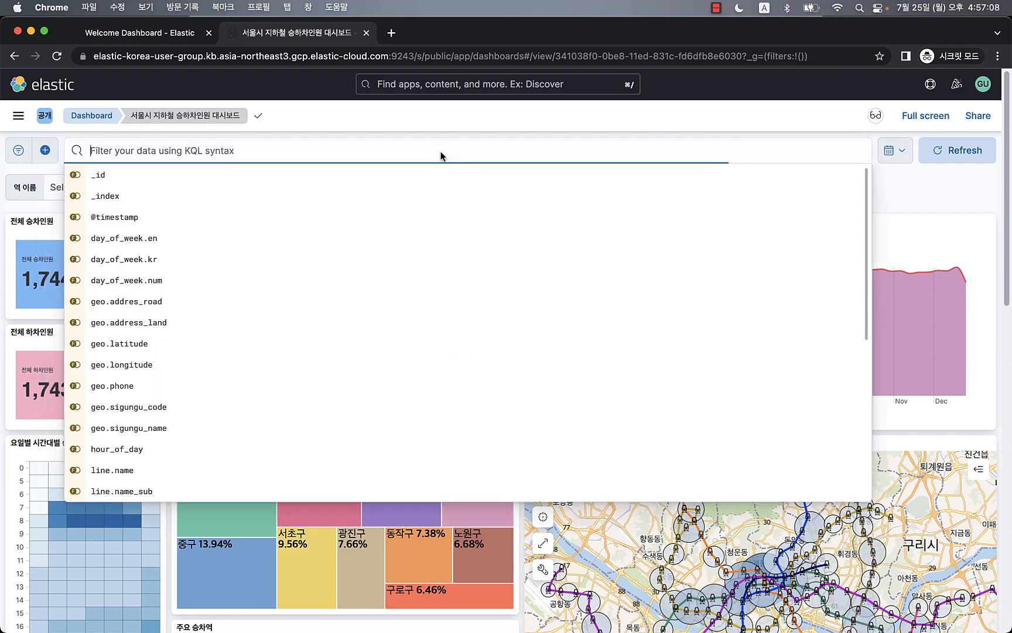
scroll(841, 323, "down", 15)
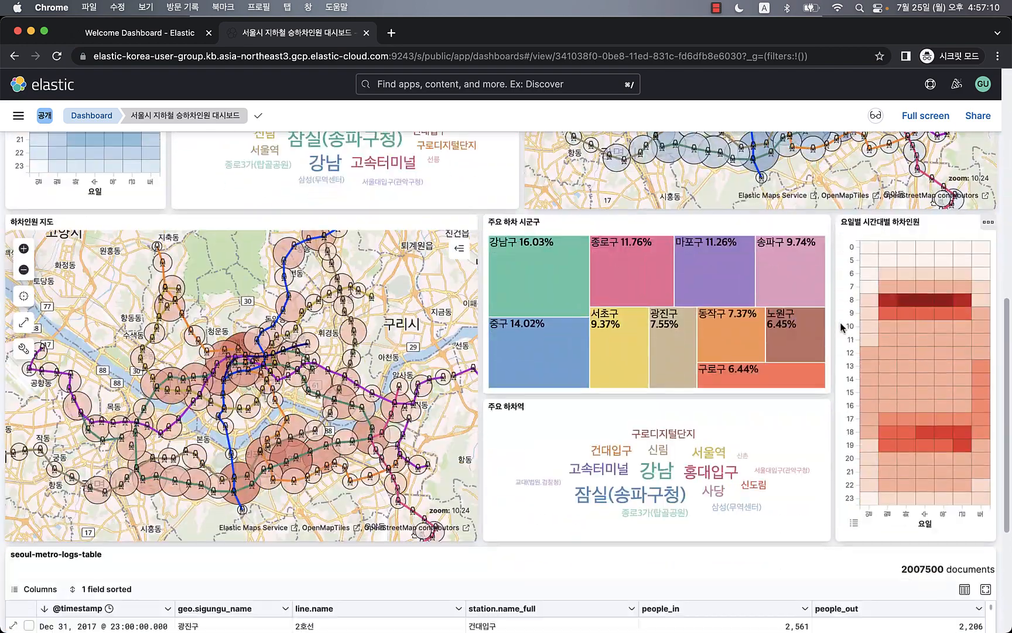
scroll(668, 482, "up", 10)
scroll(669, 481, "up", 5)
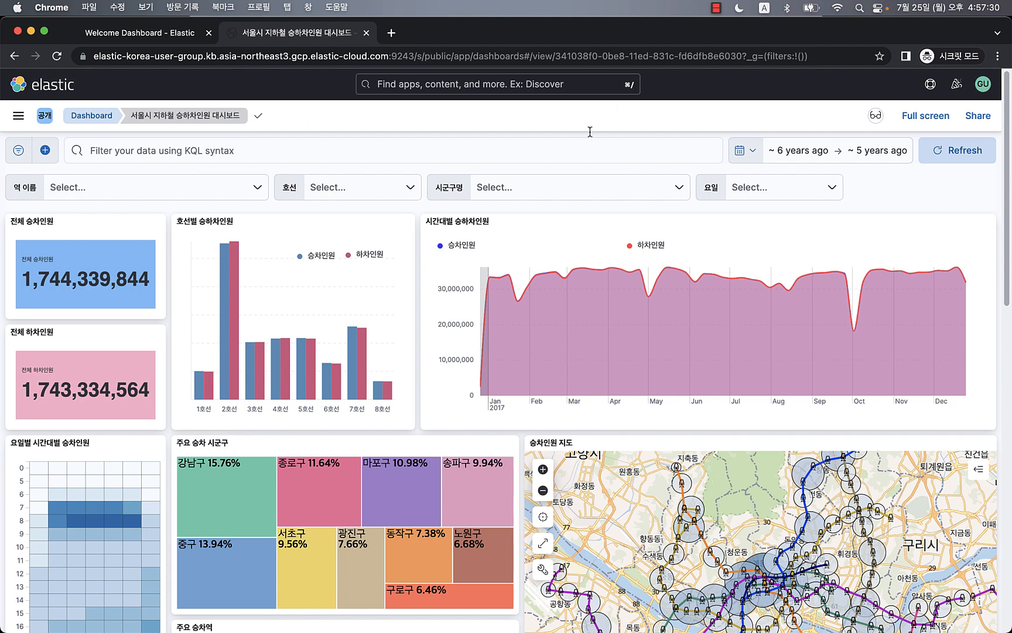
Try the 신청 링크 link on the guest's Welcome Dashboard and go back to the dashboard
left_click(130, 36)
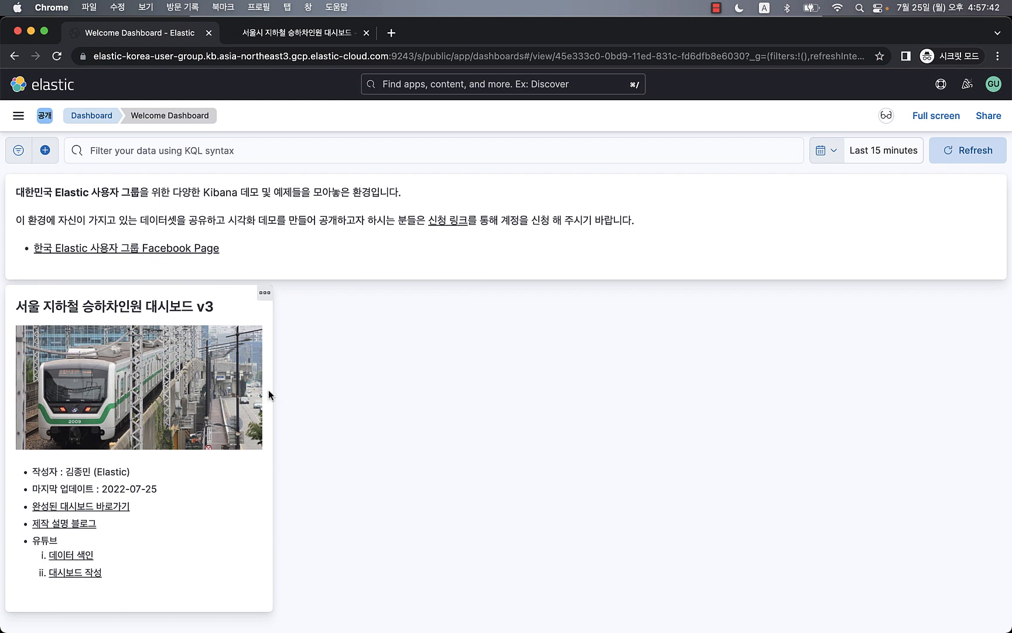
left_click(448, 225)
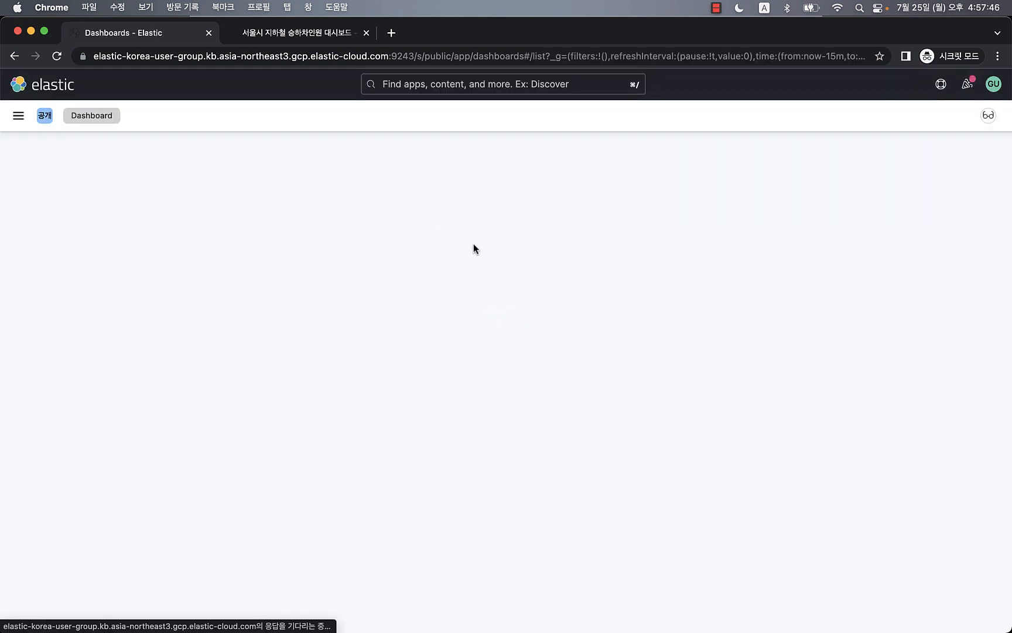
left_click(14, 56)
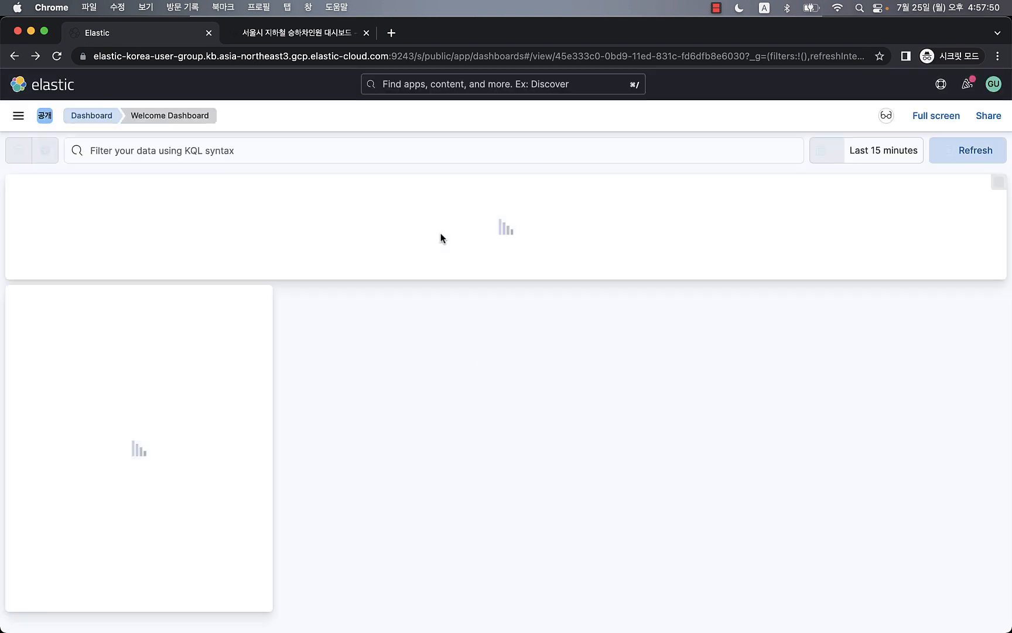